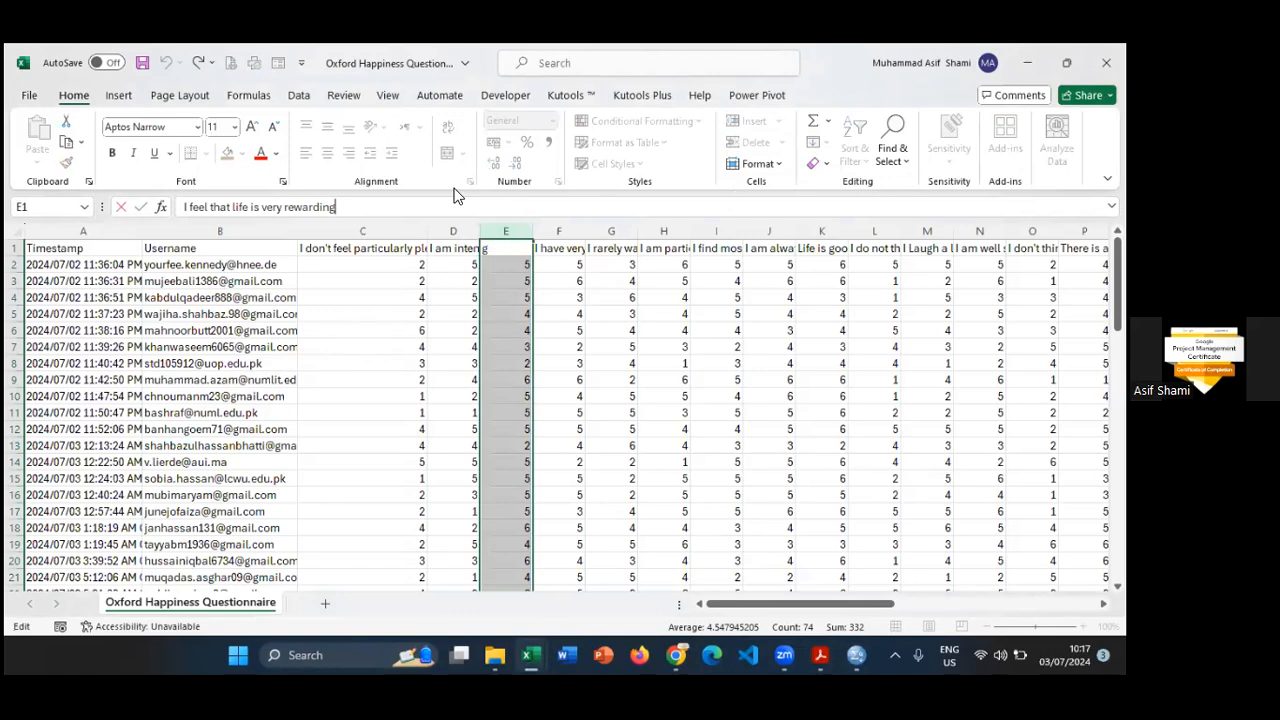
pyautogui.hotkey('alt', 'Tab')
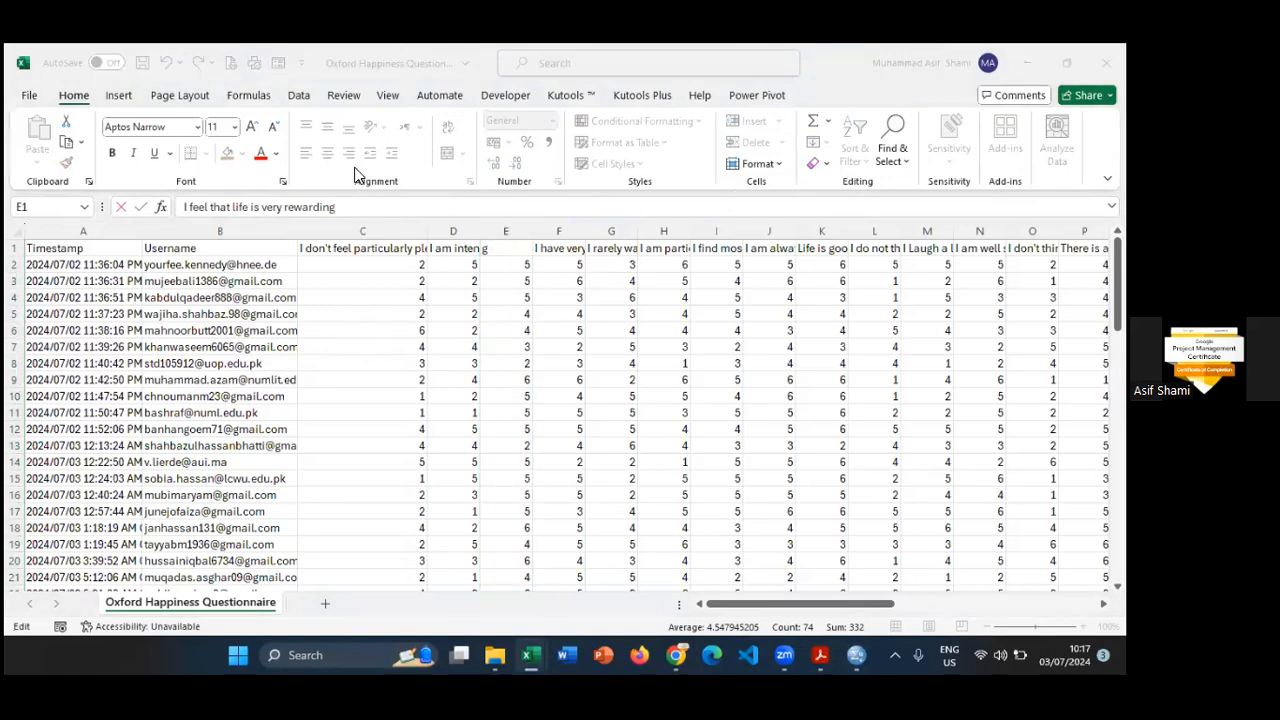
pyautogui.hotkey('alt', 'Tab')
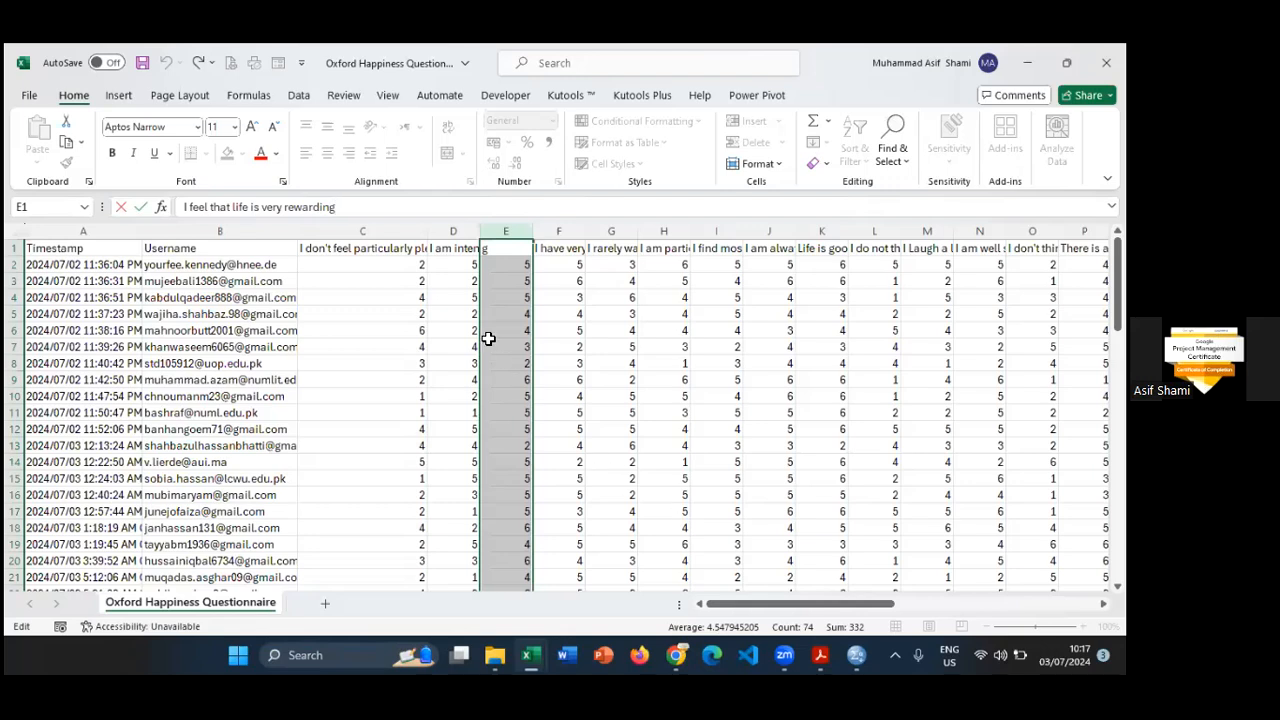
# - Delete the Timestamp and Username columns from the questionnaire sheet
pyautogui.click(74, 250)
pyautogui.click(192, 248)
pyautogui.moveTo(110, 230); pyautogui.dragTo(193, 230)
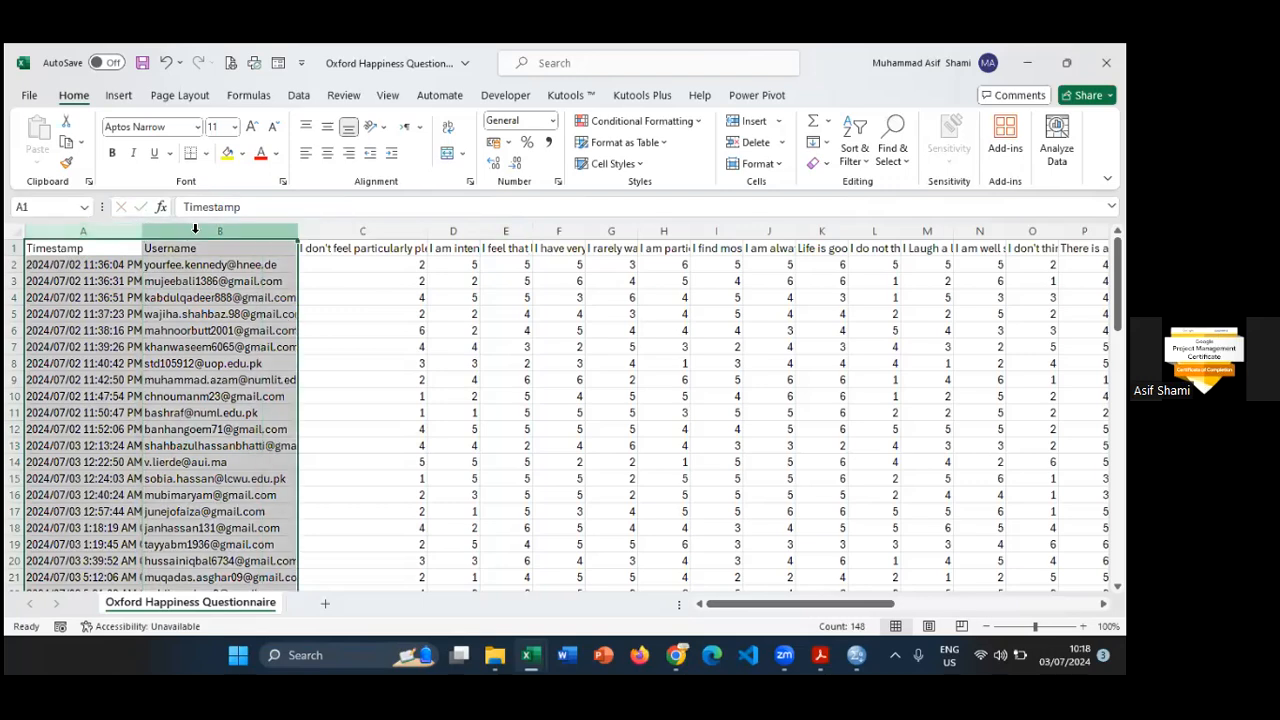
pyautogui.rightClick(195, 229)
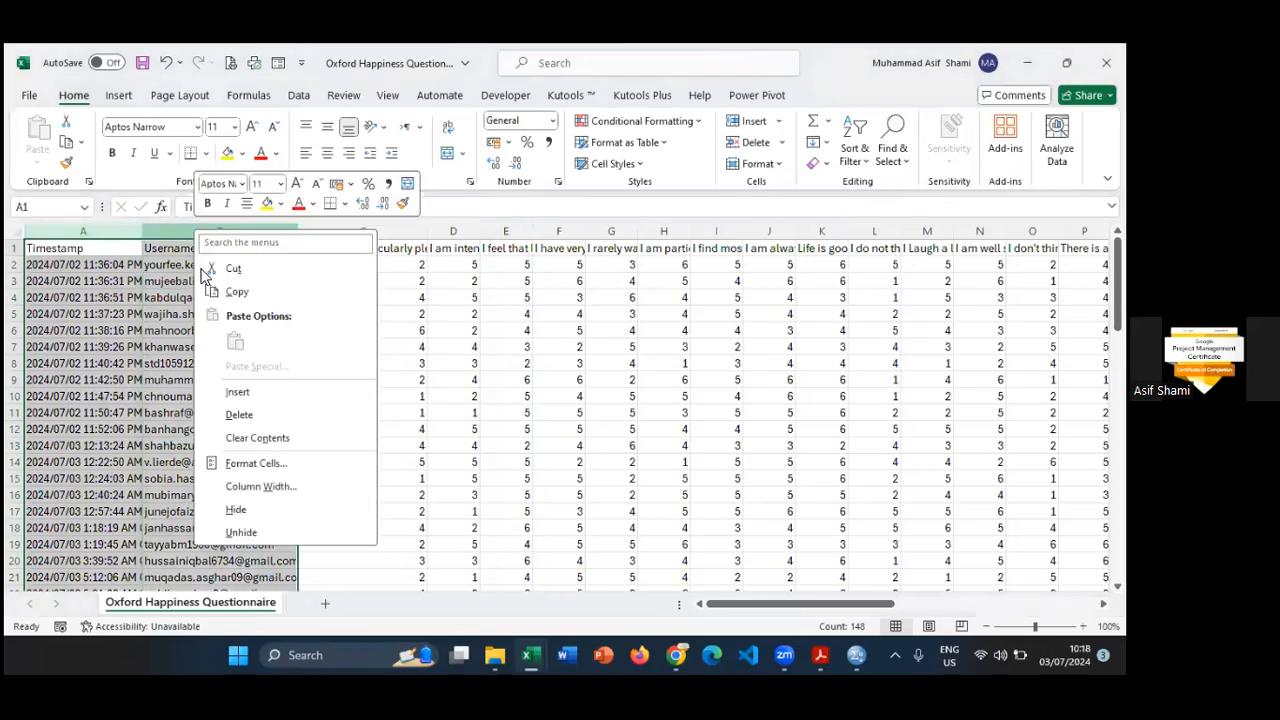
pyautogui.click(238, 416)
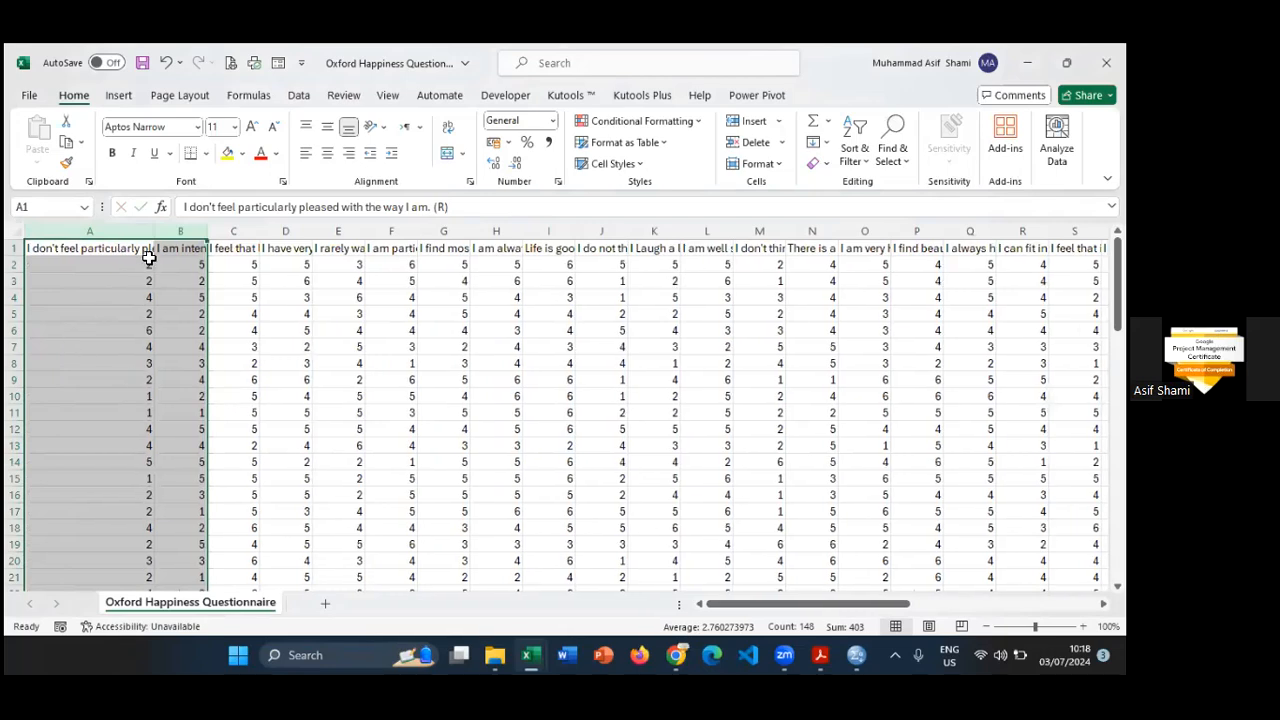
# - Adjust columns A and B together to a narrow, equal width
pyautogui.moveTo(171, 230); pyautogui.dragTo(290, 230)
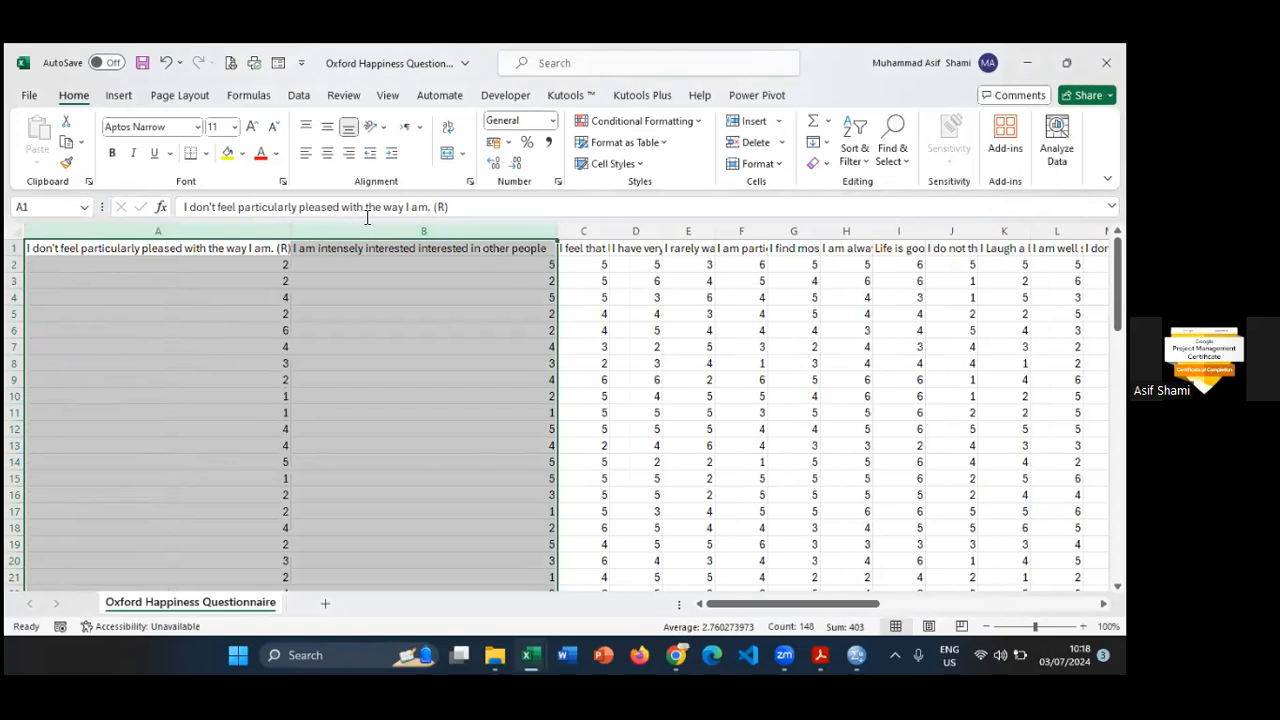
pyautogui.moveTo(295, 235); pyautogui.dragTo(82, 234)
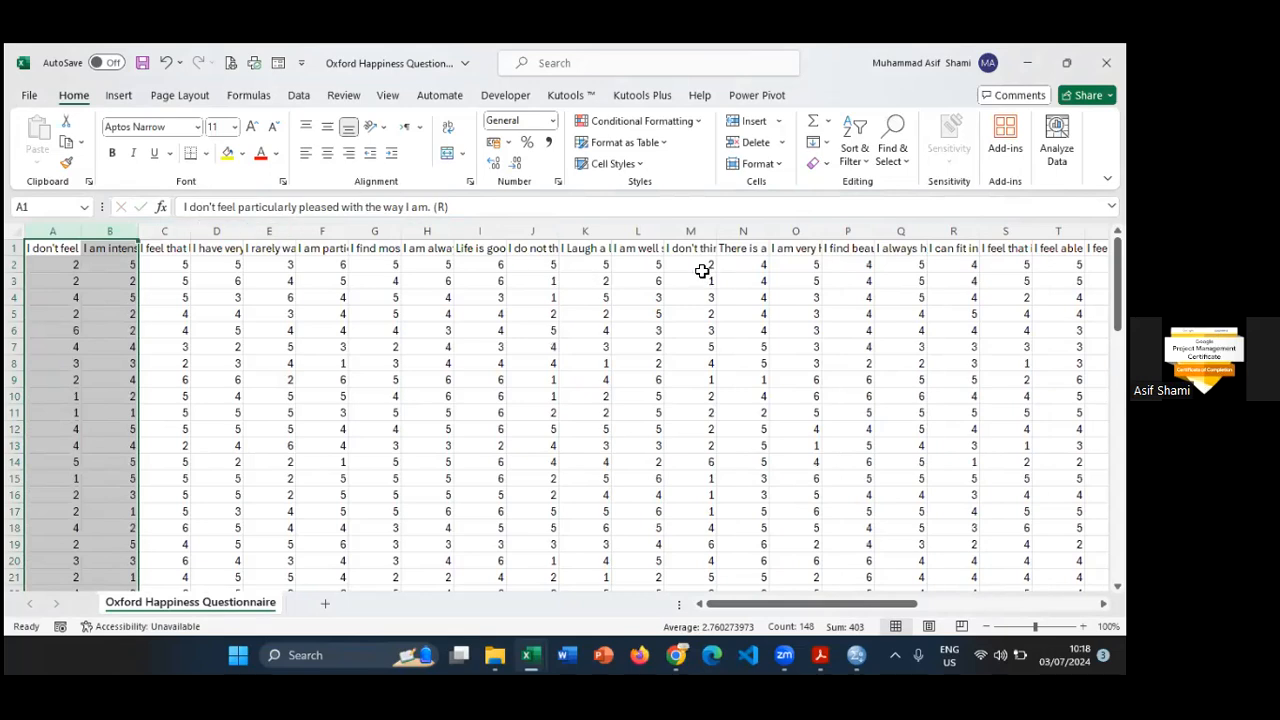
# - Widen the First Name column so that the names are readable
pyautogui.hscroll(8, 562, 410)
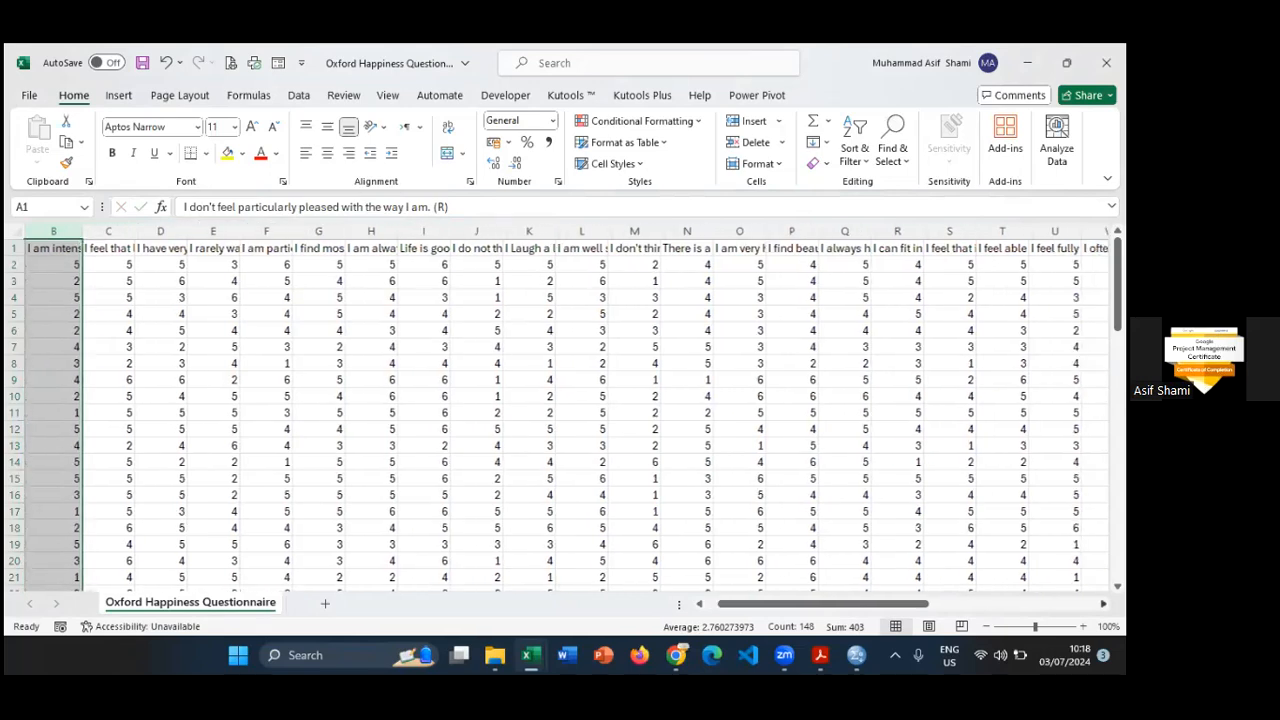
pyautogui.hscroll(5, 286, 277)
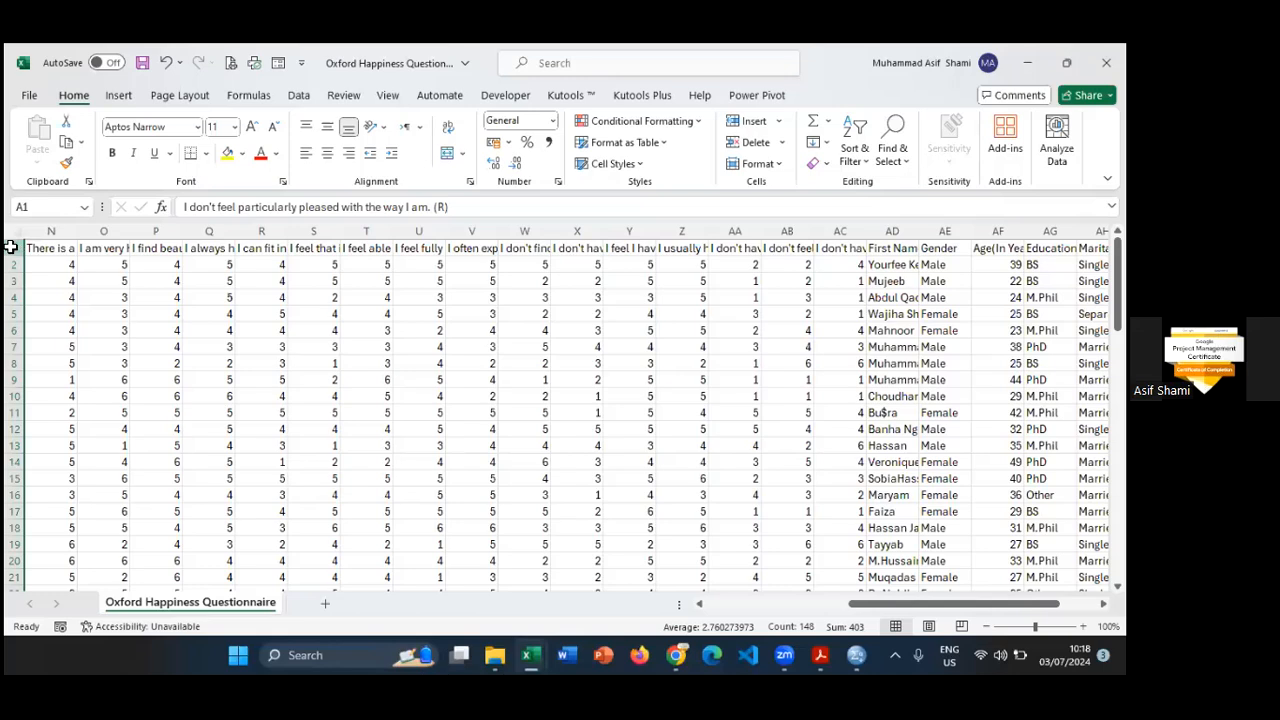
pyautogui.click(17, 248)
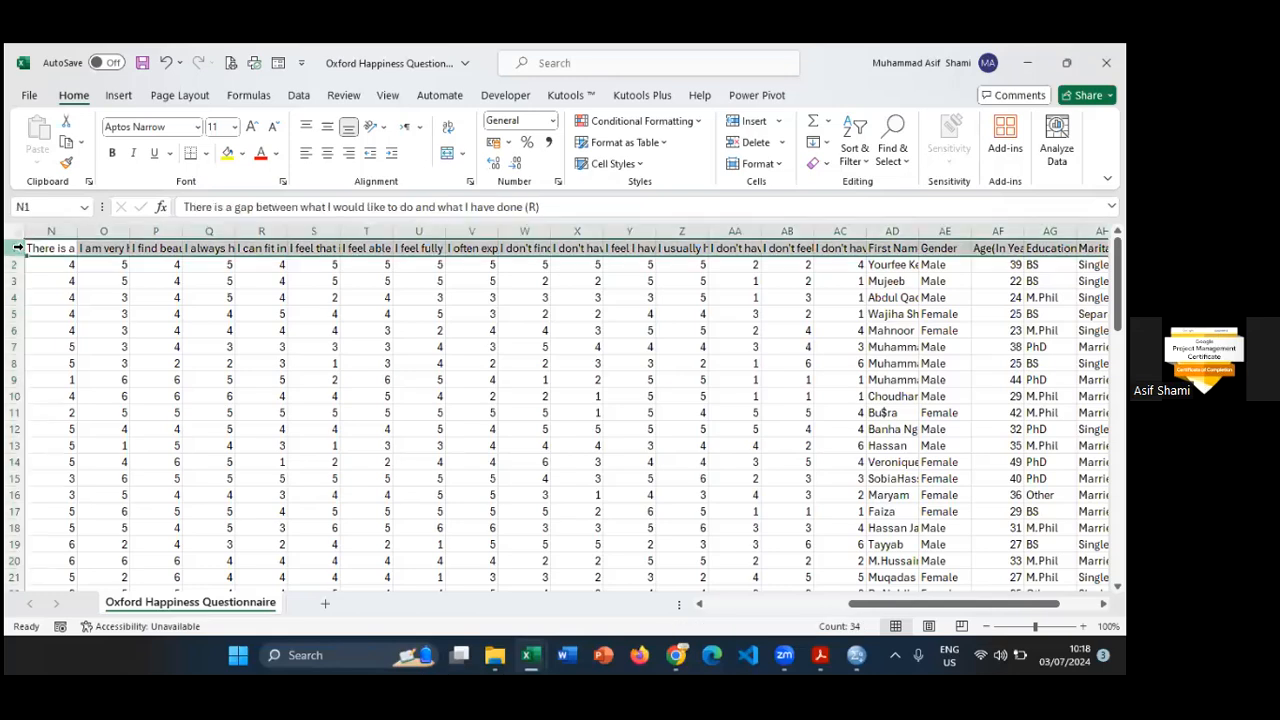
pyautogui.hscroll(1, 562, 410)
pyautogui.hscroll(6, 594, 274)
pyautogui.moveTo(546, 228); pyautogui.dragTo(602, 228)
pyautogui.click(556, 228)
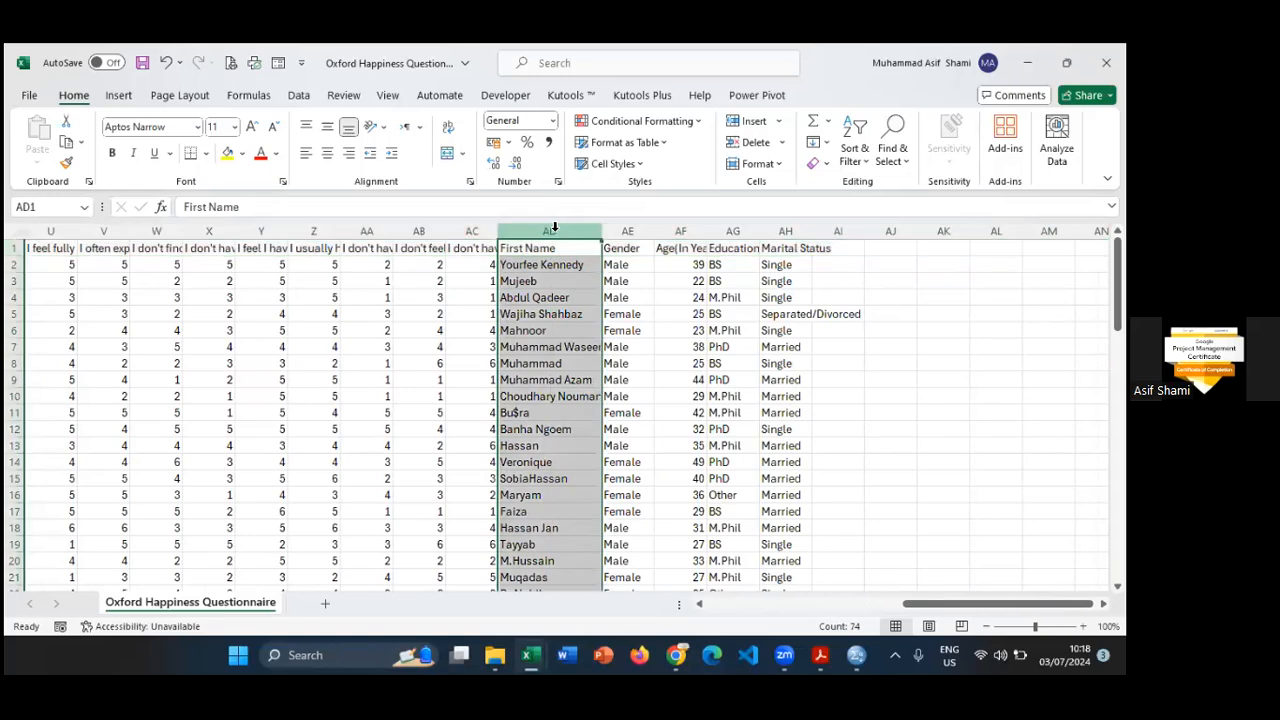
# - Widen the Age, Education Level and Marital Status columns so that their headings fit
pyautogui.click(628, 230)
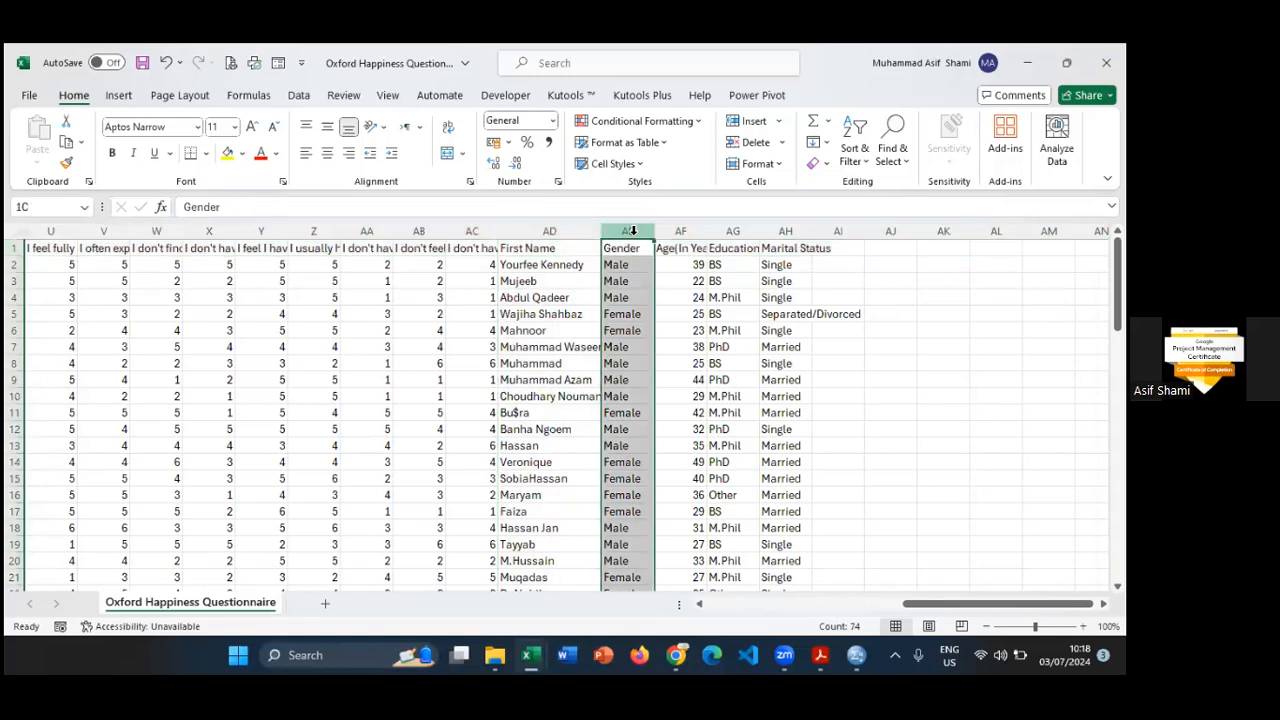
pyautogui.click(689, 230)
pyautogui.moveTo(706, 228); pyautogui.dragTo(894, 231)
pyautogui.click(840, 230)
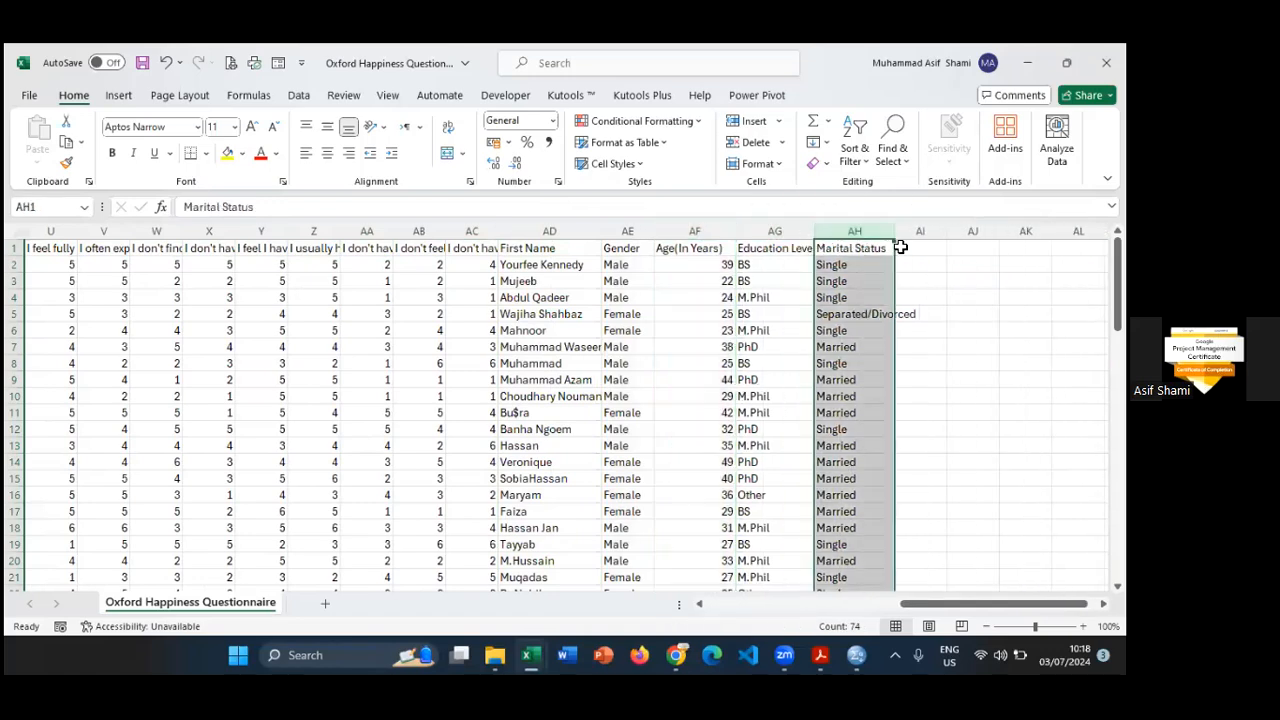
# - Check the questionnaire file's name, type and location, and switch to SPSS Statistics to view the empty Data Editor
pyautogui.click(416, 57)
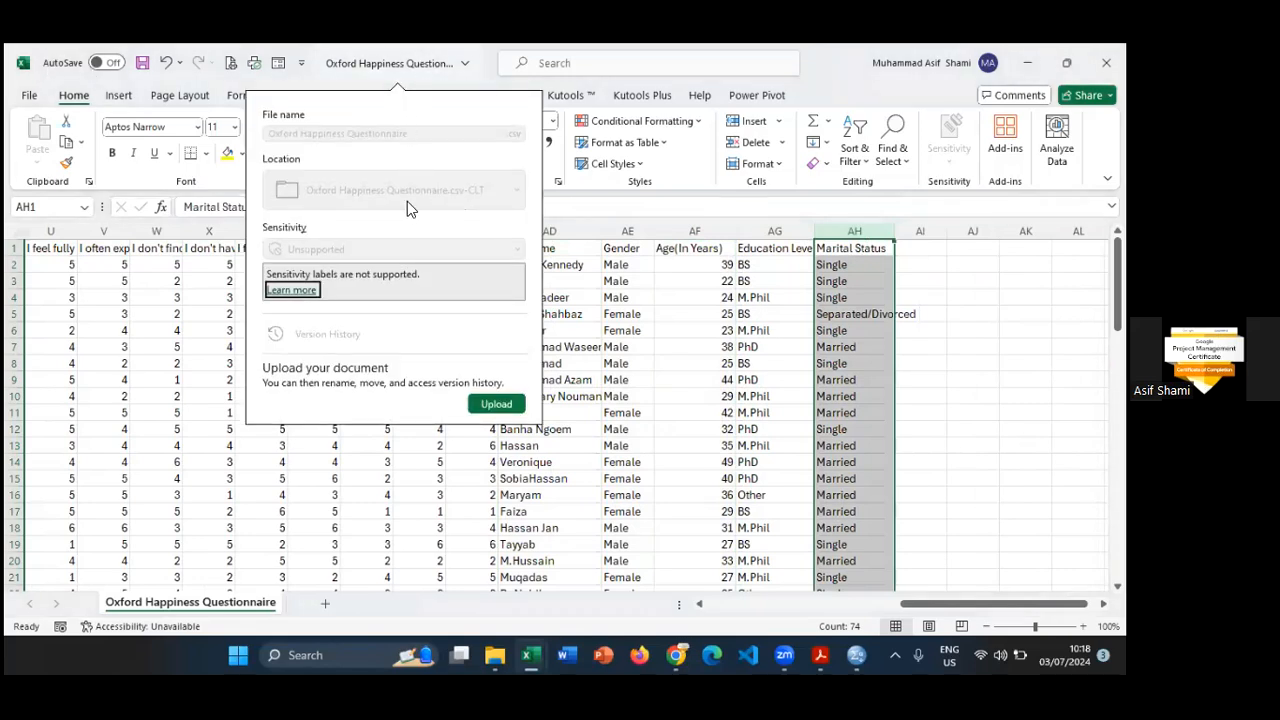
pyautogui.click(802, 69)
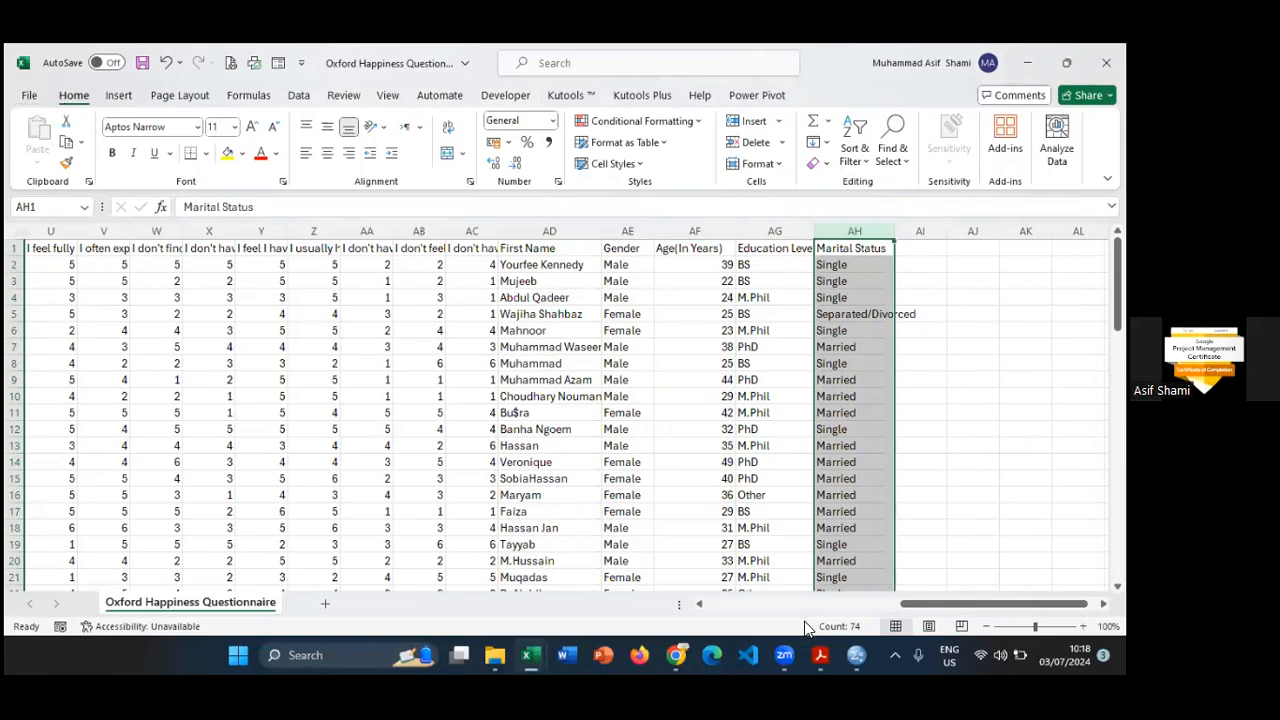
pyautogui.click(857, 655)
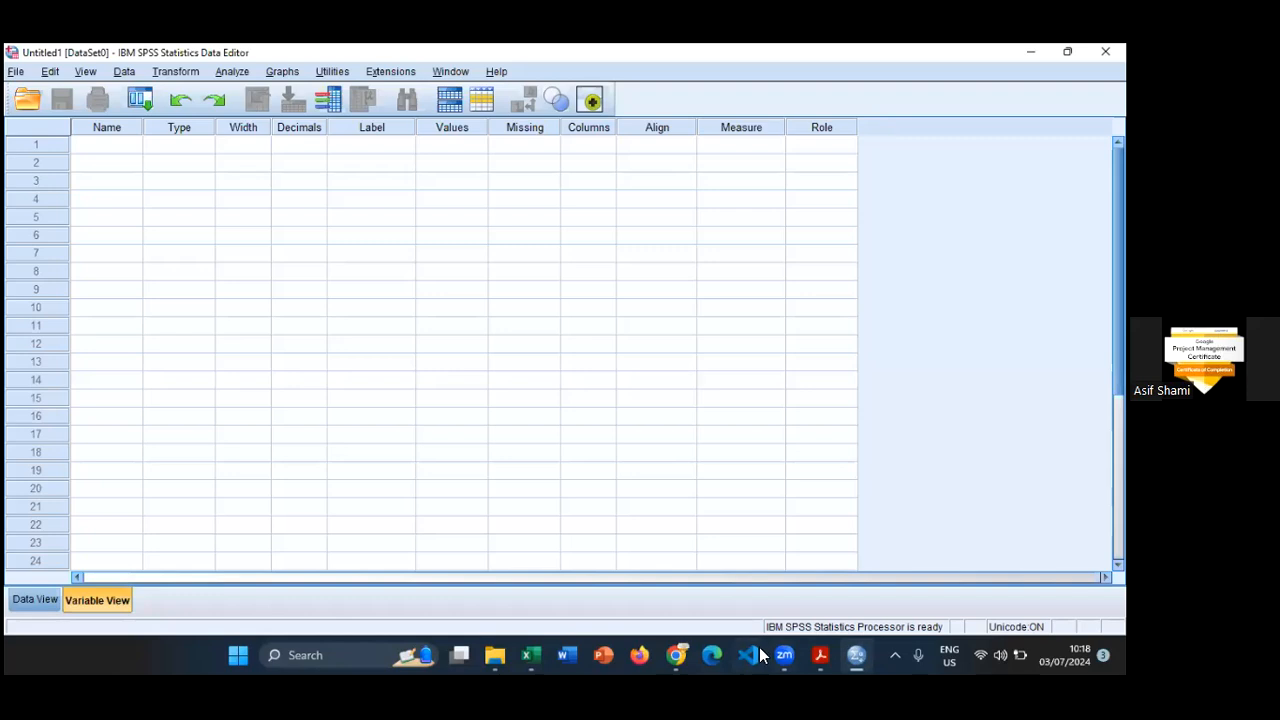
# - Return to Excel and save the Oxford Happiness Questionnaire as an Excel Workbook (*.xlsx) in its current folder
pyautogui.moveTo(552, 646)
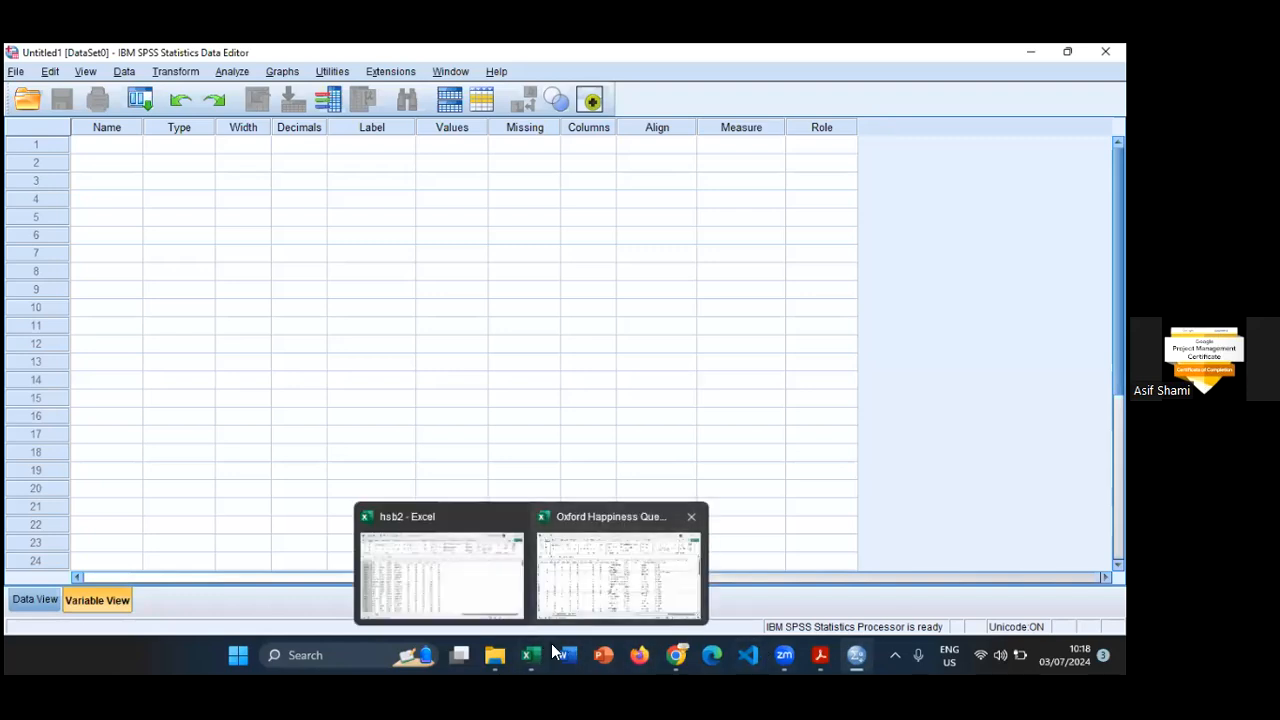
pyautogui.click(618, 565)
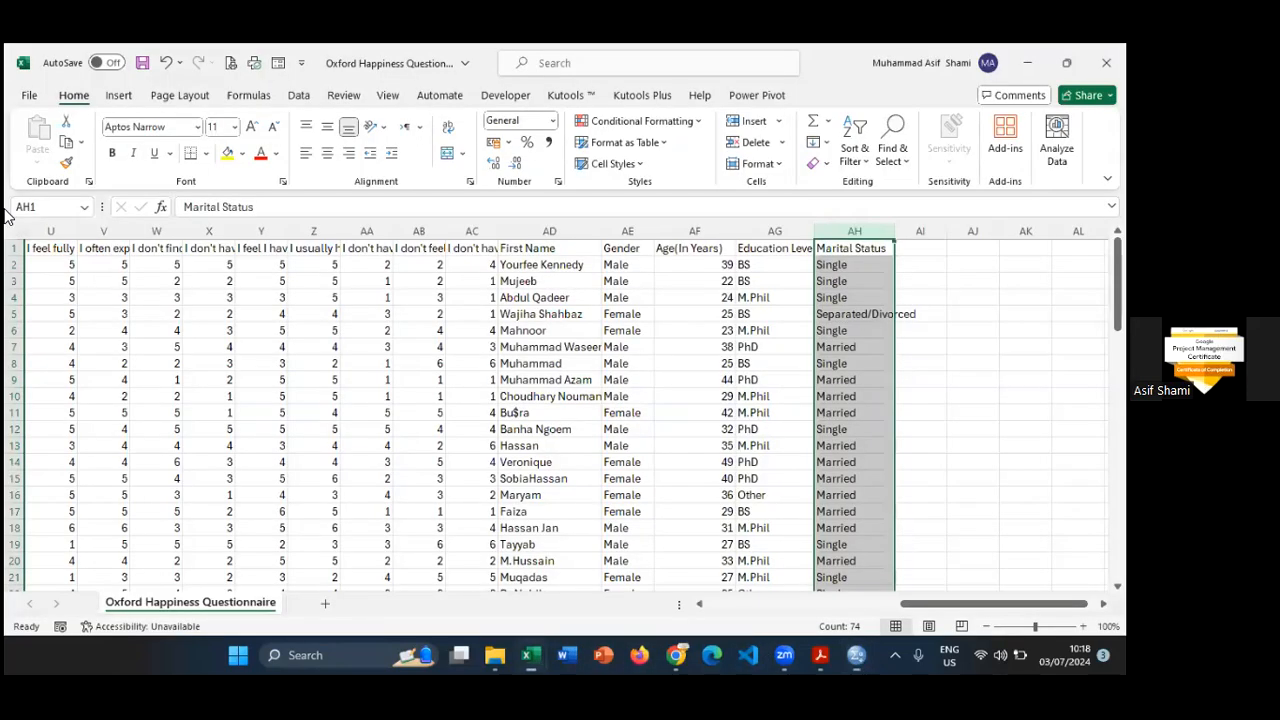
pyautogui.click(30, 96)
pyautogui.click(55, 350)
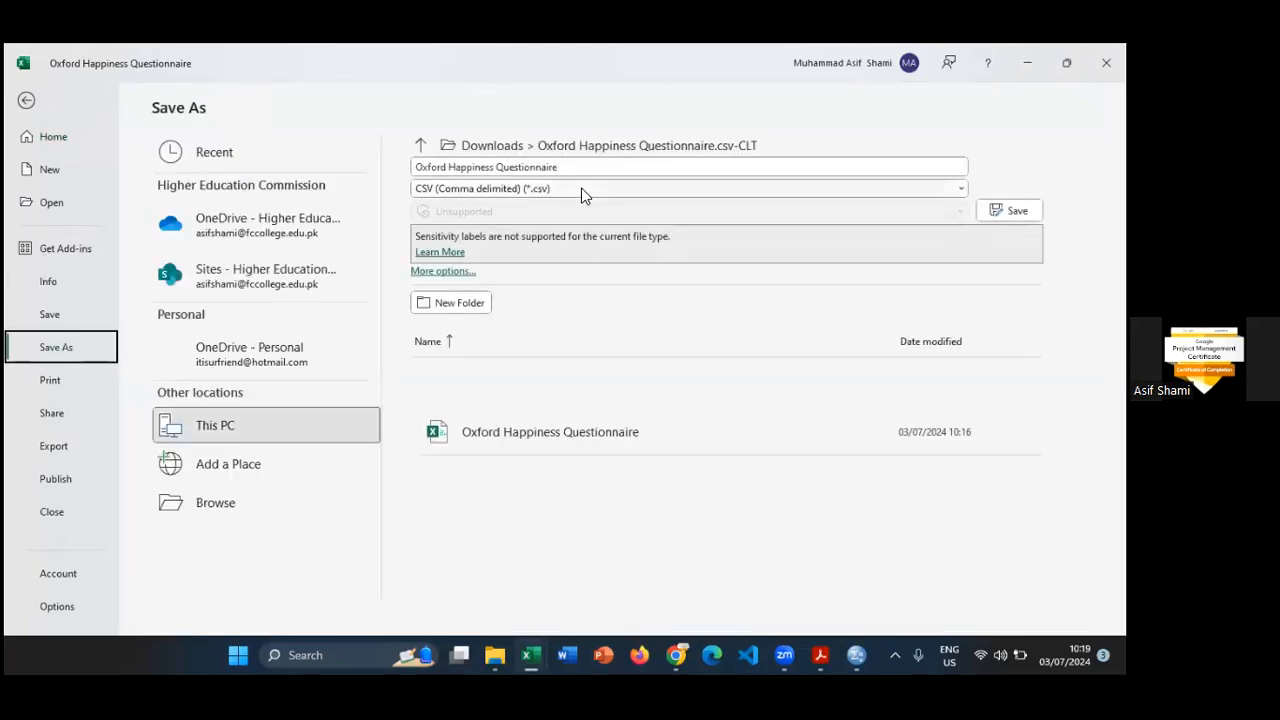
pyautogui.click(568, 189)
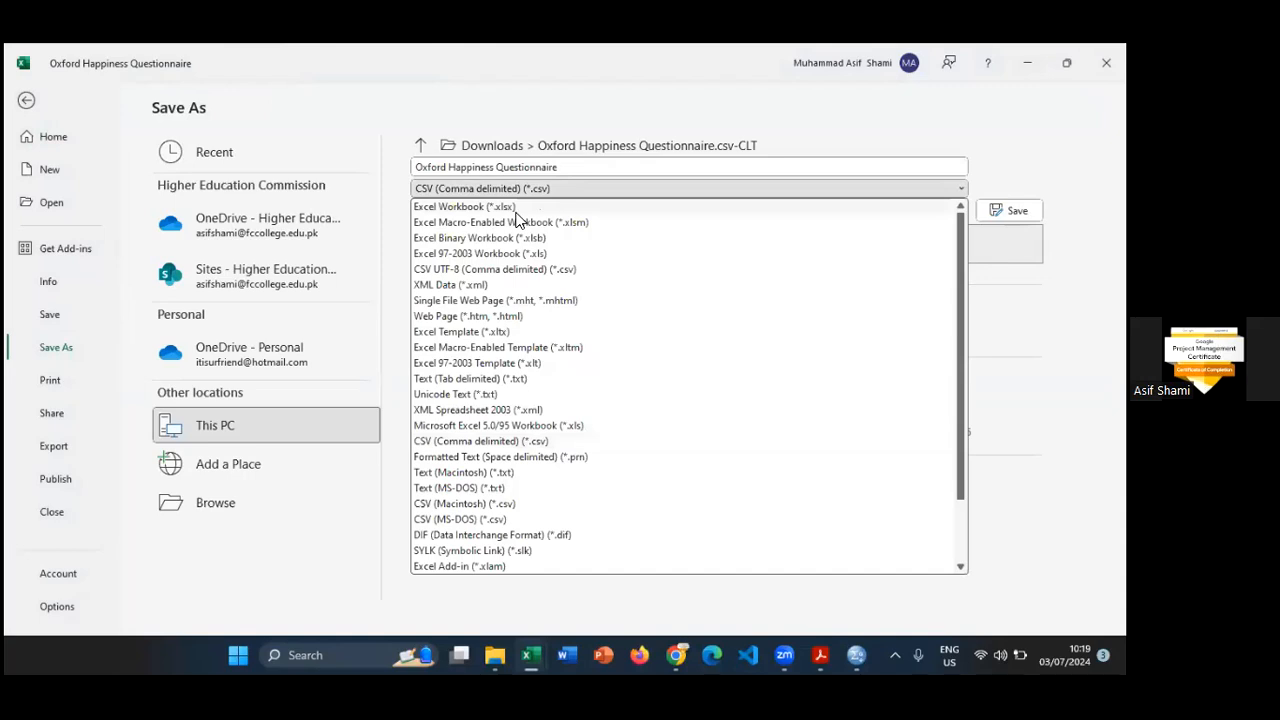
pyautogui.click(470, 207)
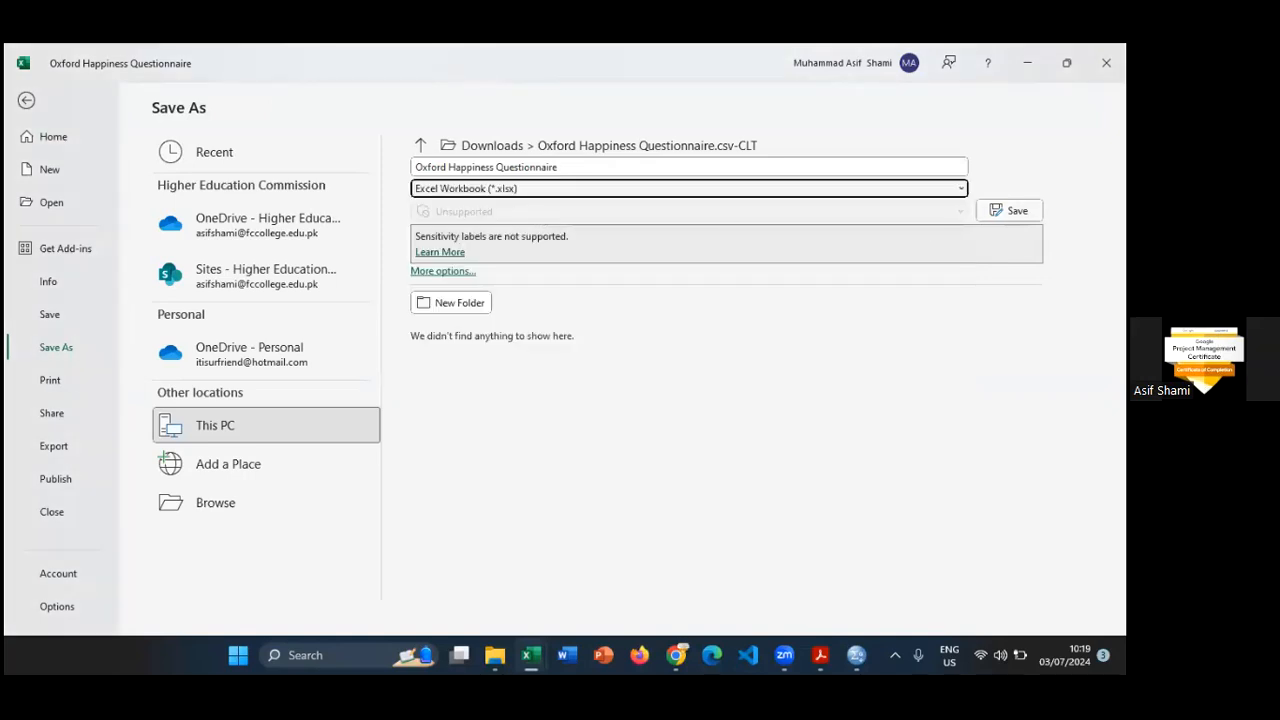
pyautogui.click(1009, 211)
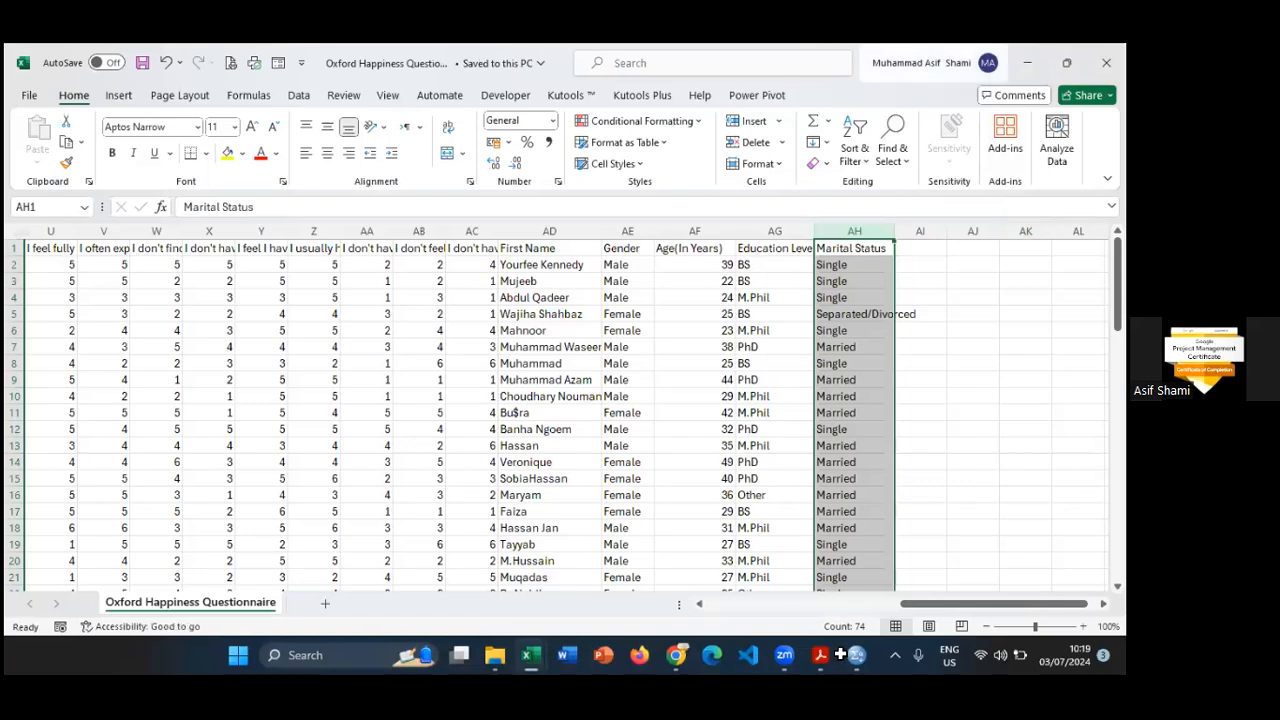
# - Switch to SPSS Statistics, start an Excel data import and browse to the Downloads folder
pyautogui.click(856, 655)
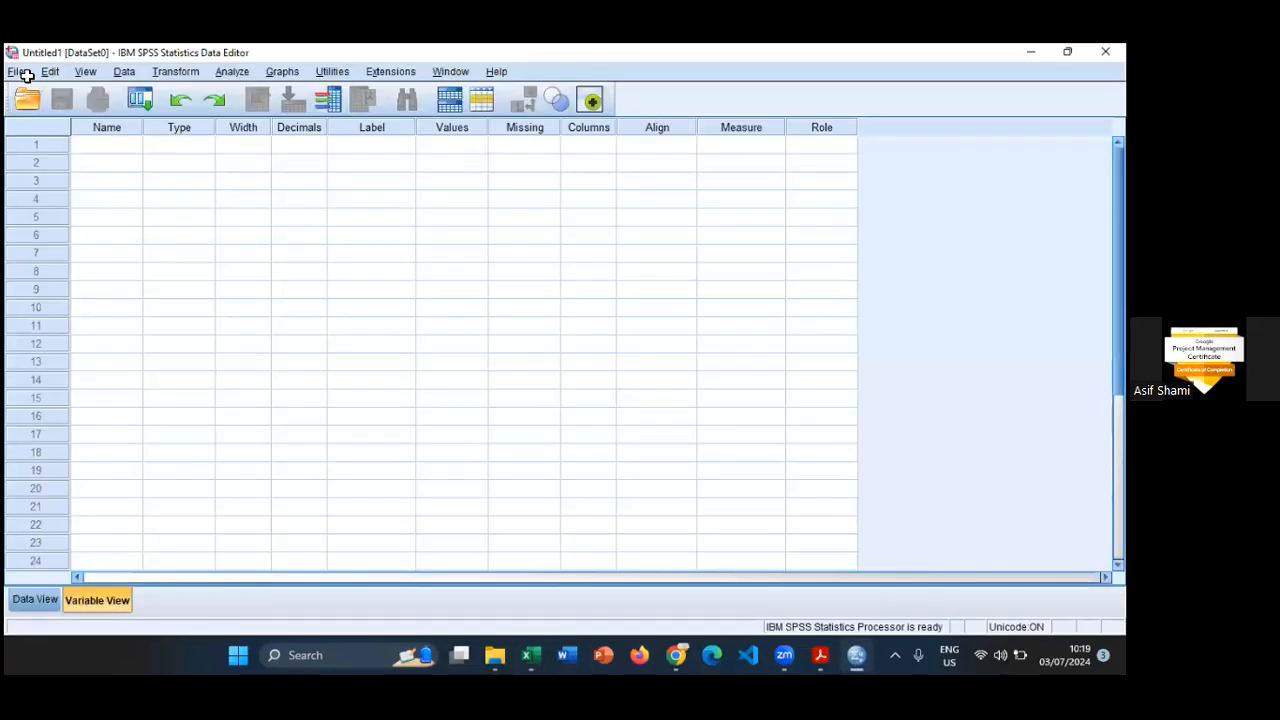
pyautogui.click(16, 73)
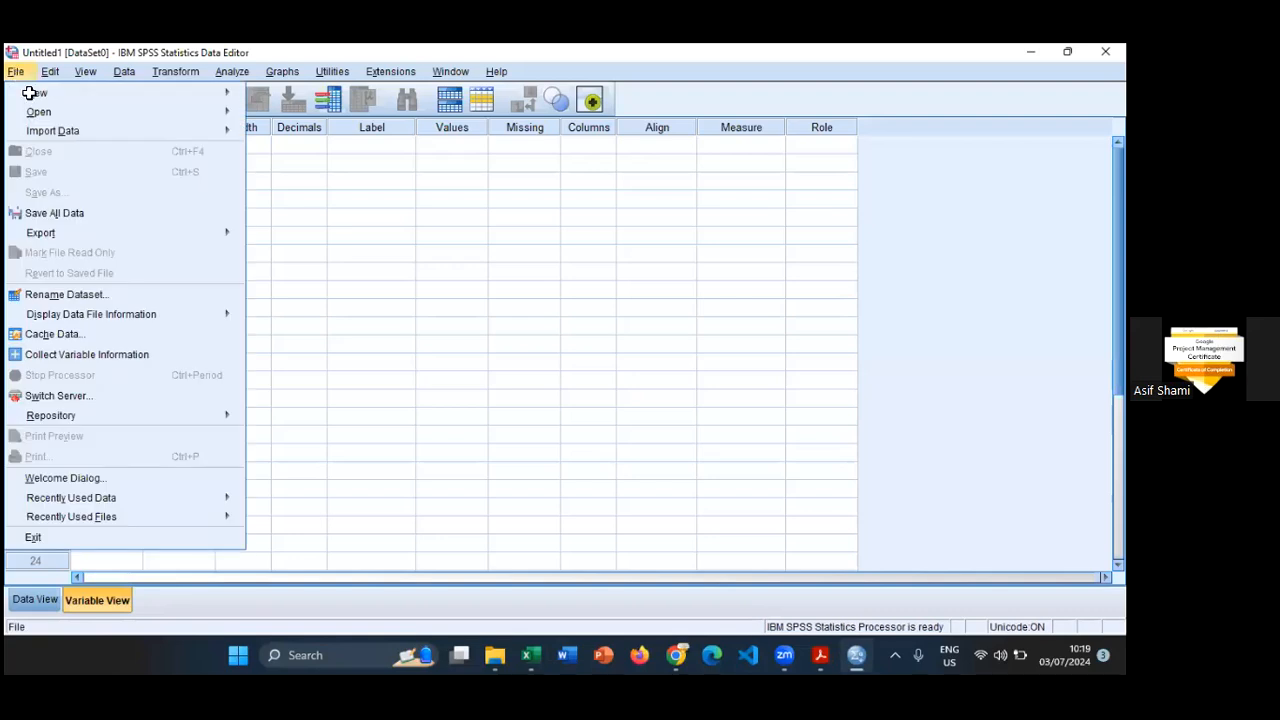
pyautogui.moveTo(55, 131)
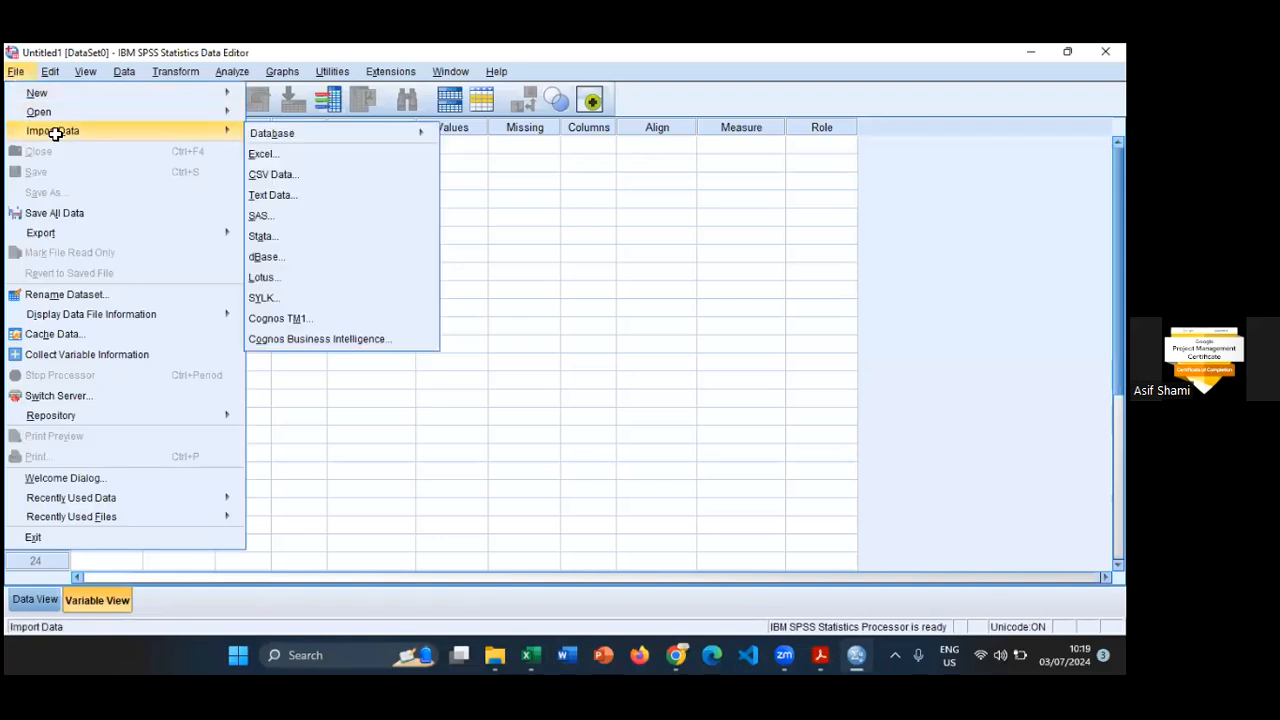
pyautogui.click(266, 153)
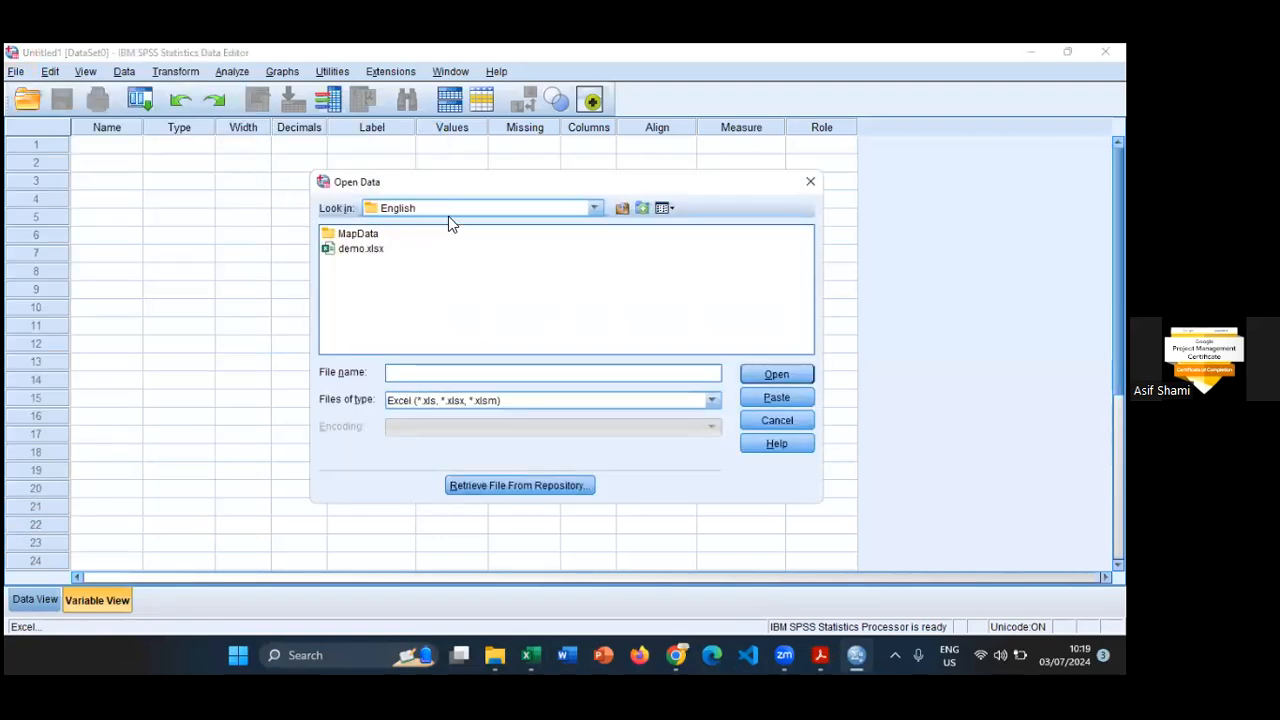
pyautogui.click(622, 208)
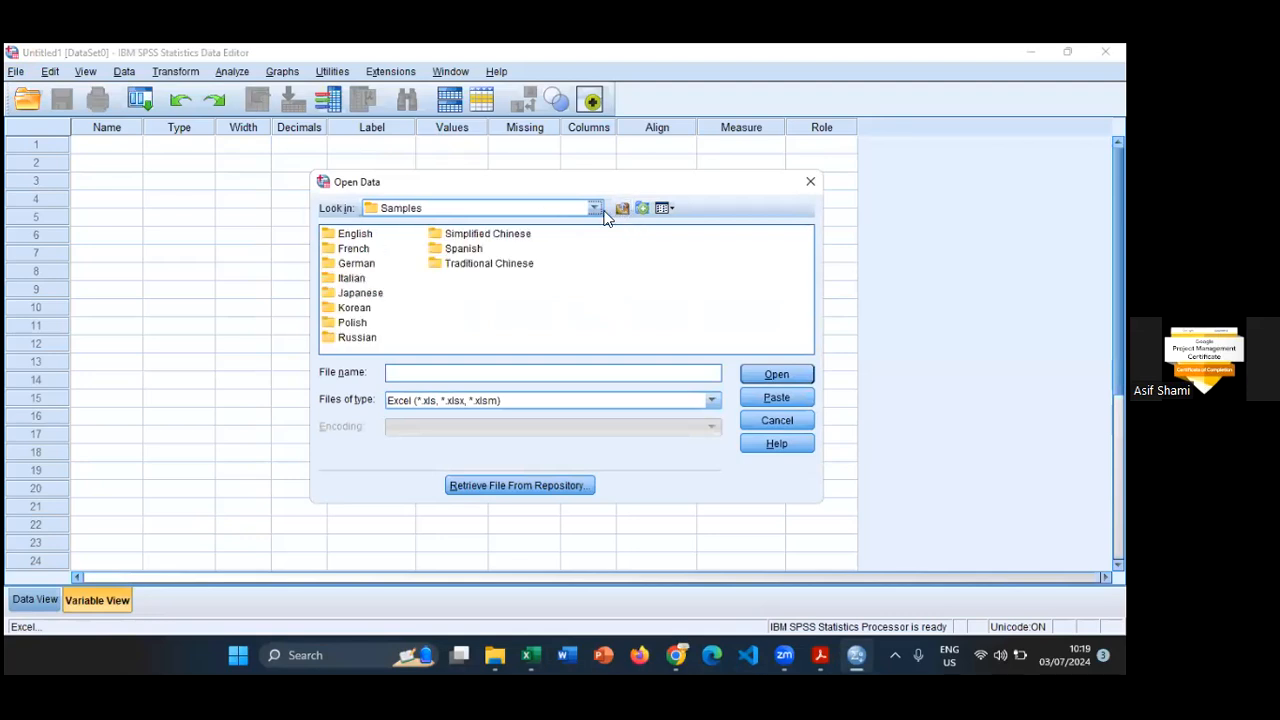
pyautogui.click(595, 208)
pyautogui.scroll(3, 435, 238)
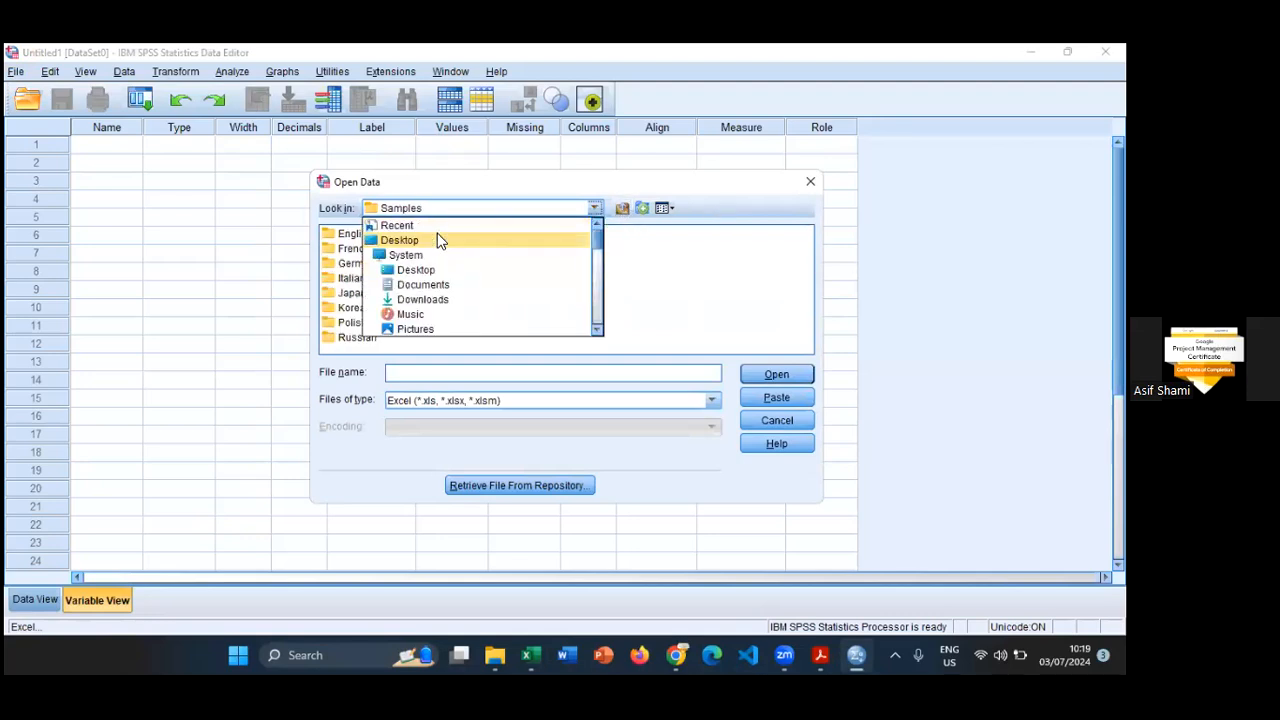
pyautogui.click(420, 299)
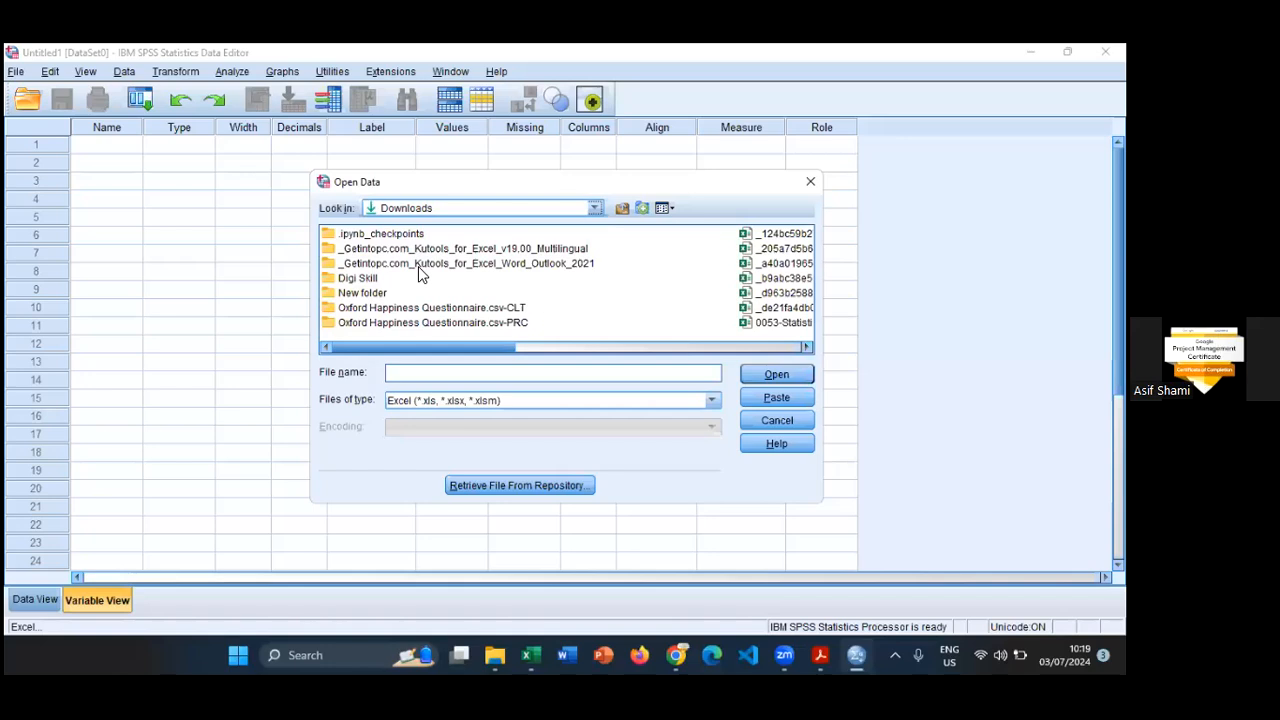
# - Open Oxford Happiness Questionnaire.xlsx from the Oxford Happiness Questionnaire.csv-CLT folder for import
pyautogui.click(403, 309)
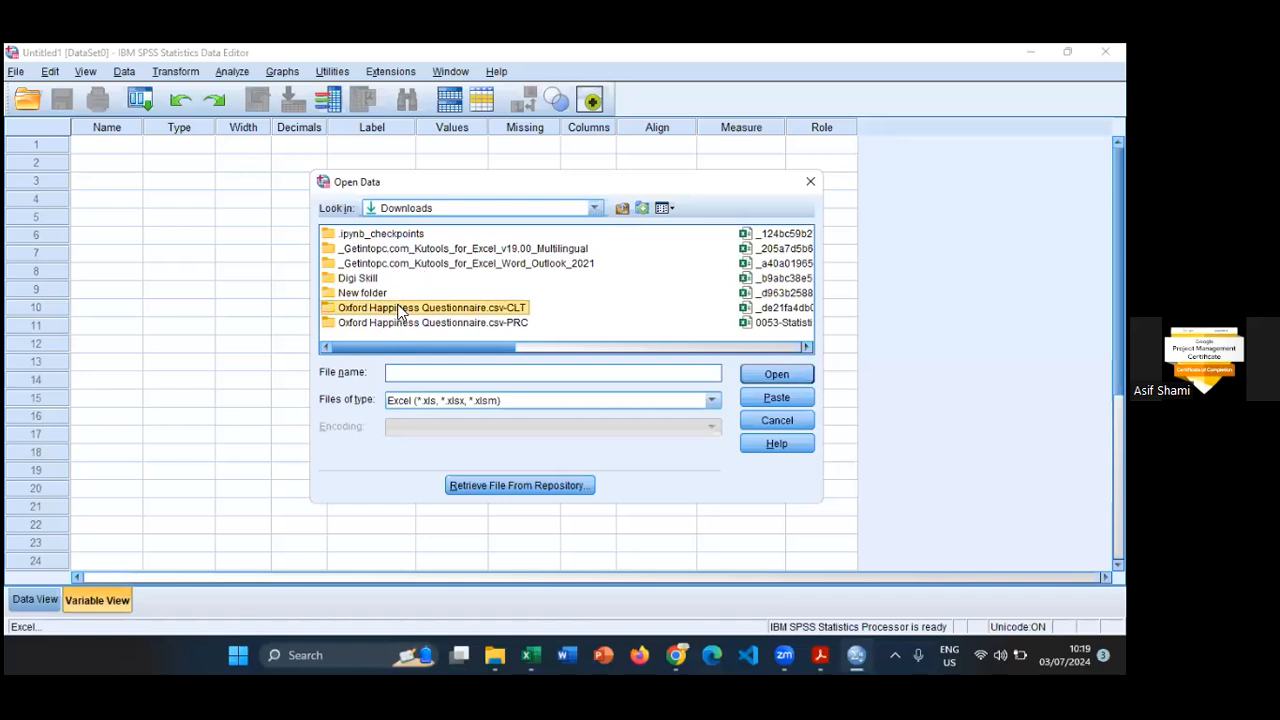
pyautogui.click(776, 374)
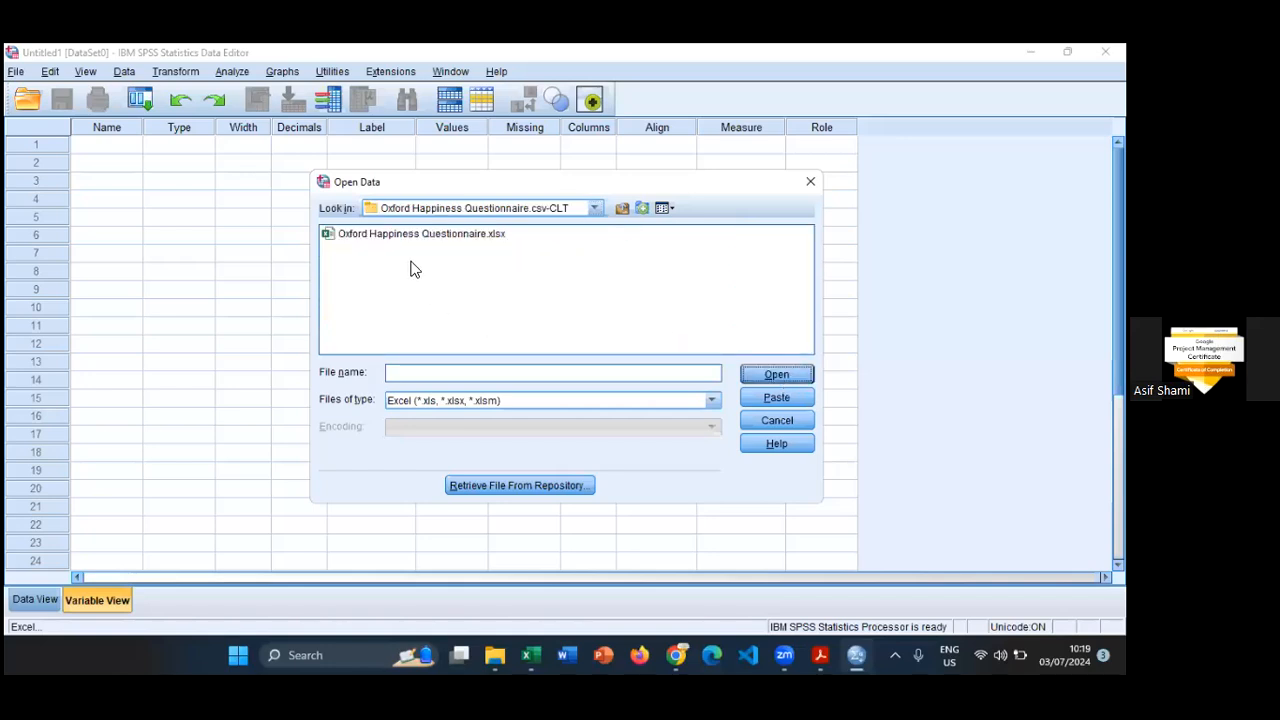
pyautogui.click(409, 244)
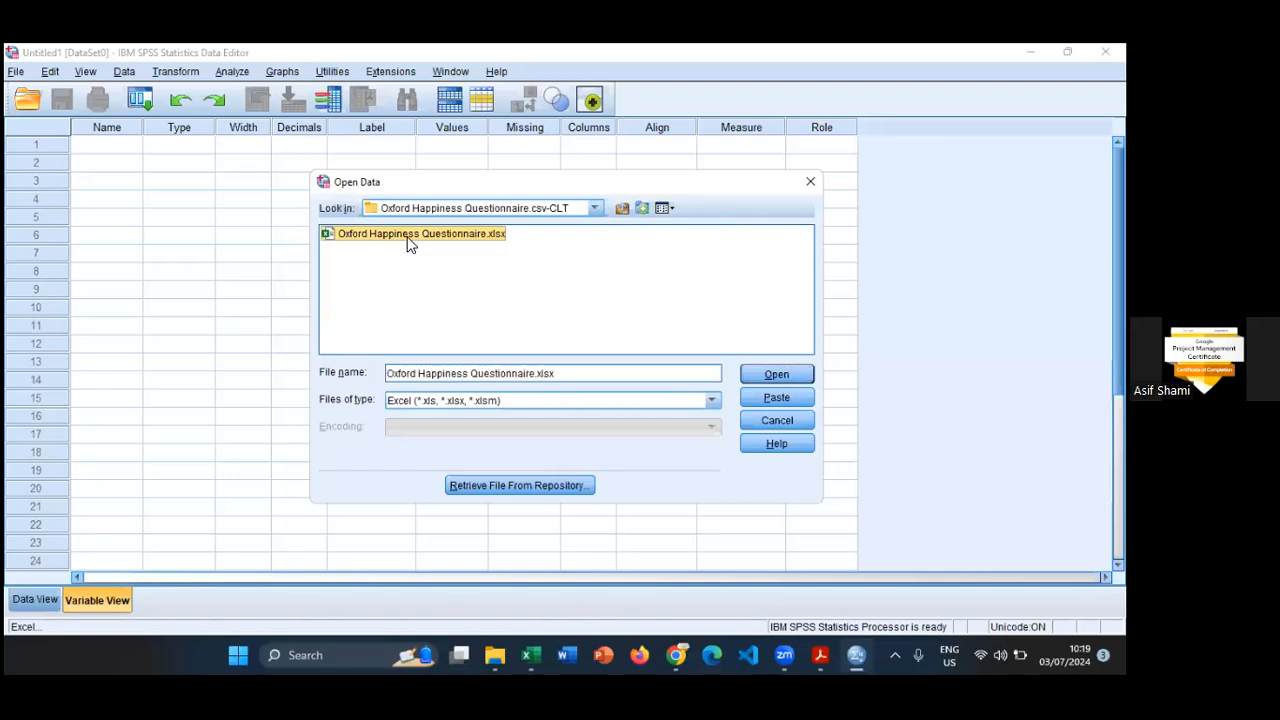
pyautogui.click(780, 375)
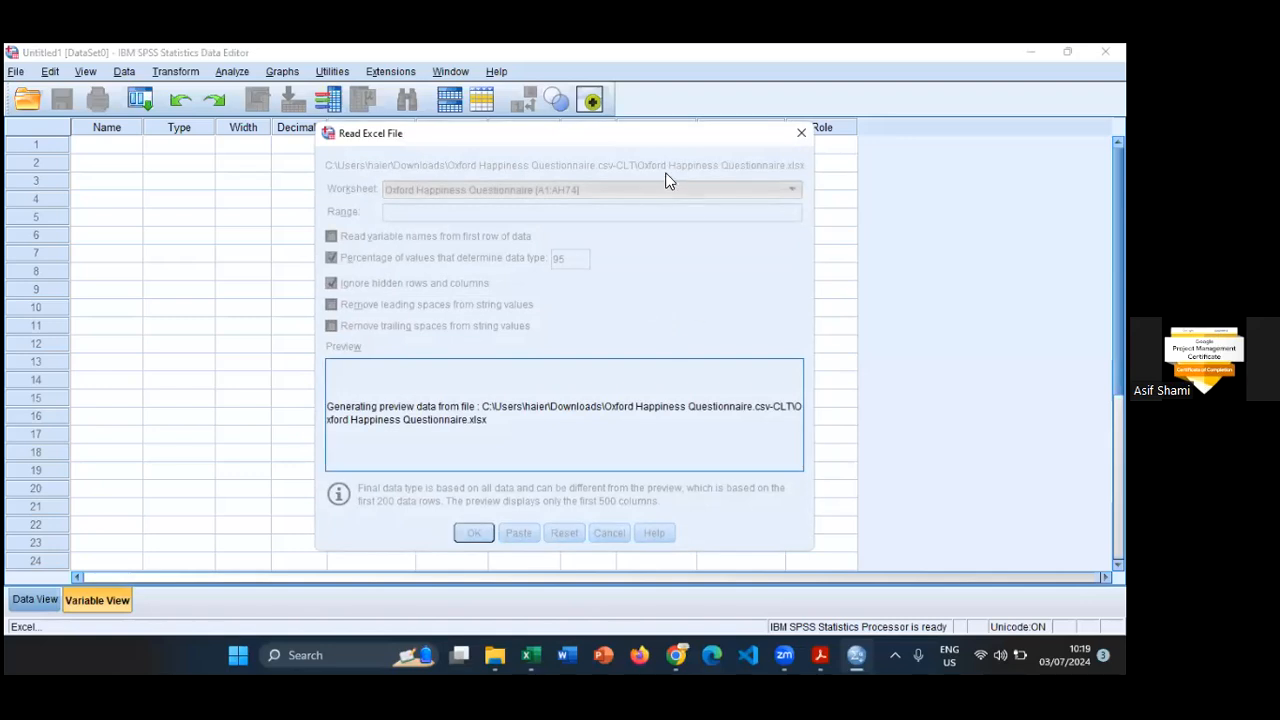
# - Import the Oxford Happiness Questionnaire worksheet [A1:AH74], reading variable names from the first row and using 95 percent of values to determine data types
pyautogui.moveTo(660, 143); pyautogui.dragTo(663, 88)
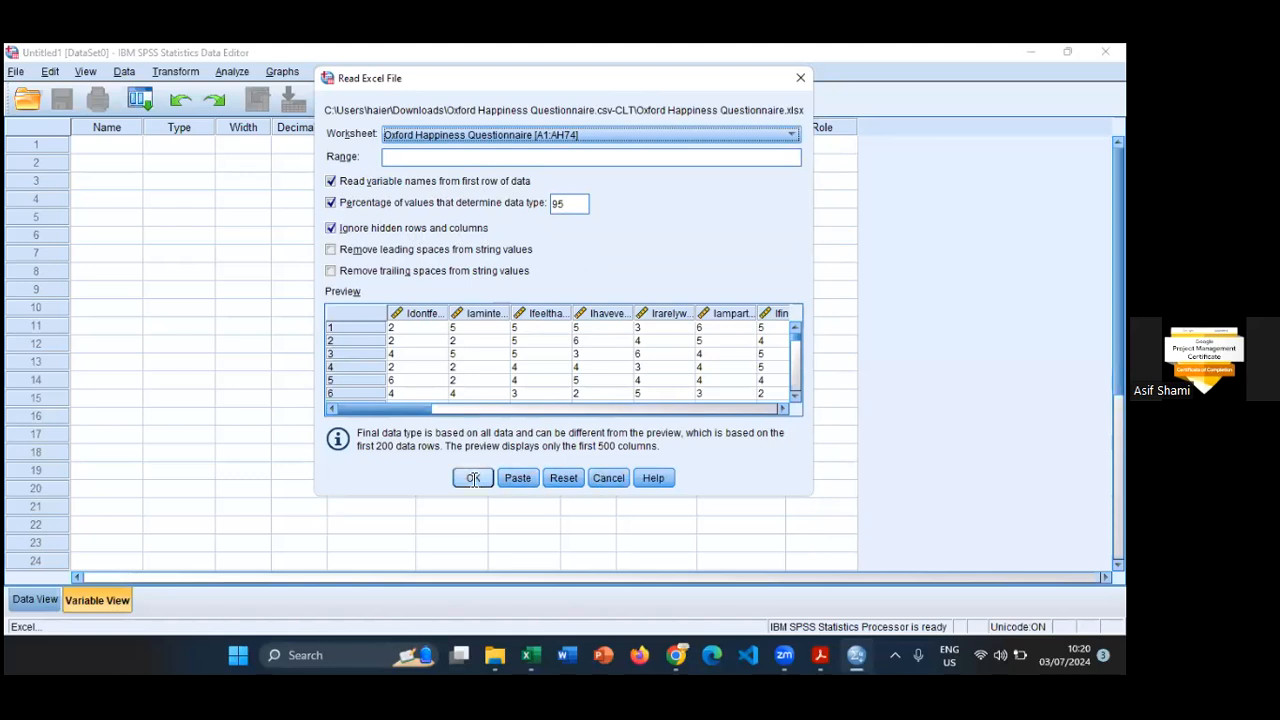
pyautogui.click(461, 135)
pyautogui.click(461, 135)
pyautogui.click(461, 135)
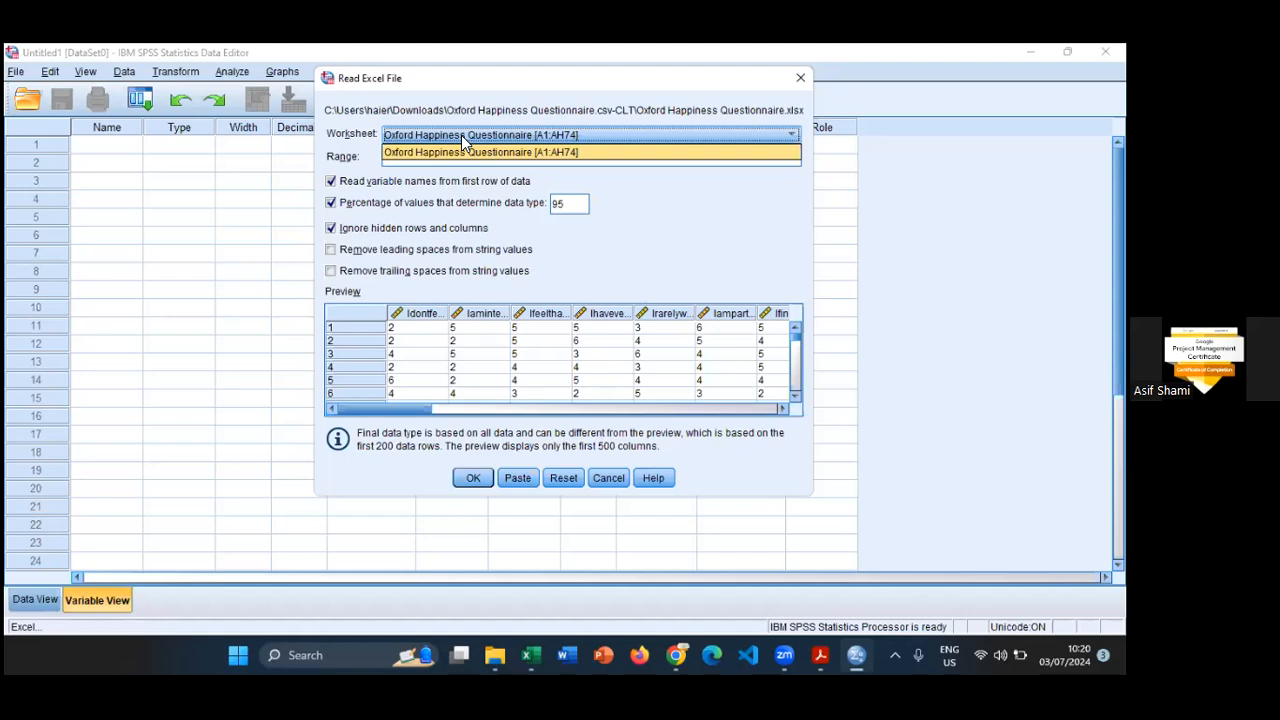
pyautogui.click(461, 135)
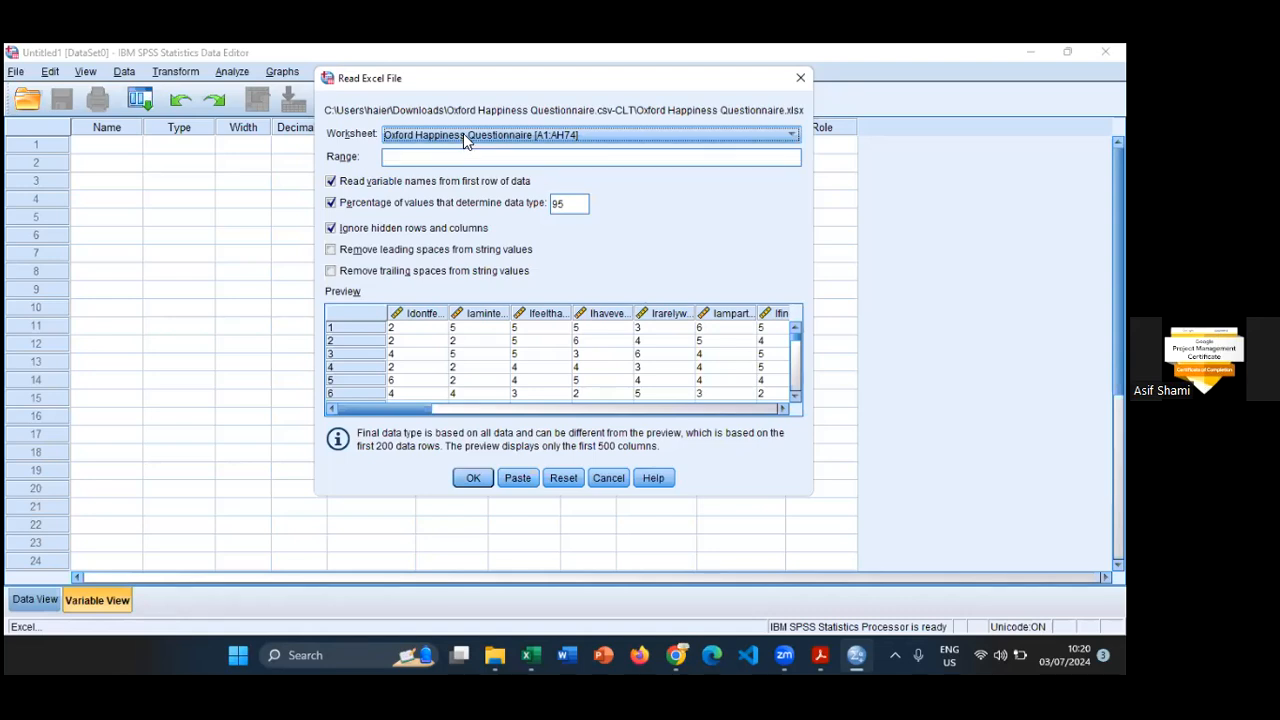
pyautogui.click(463, 134)
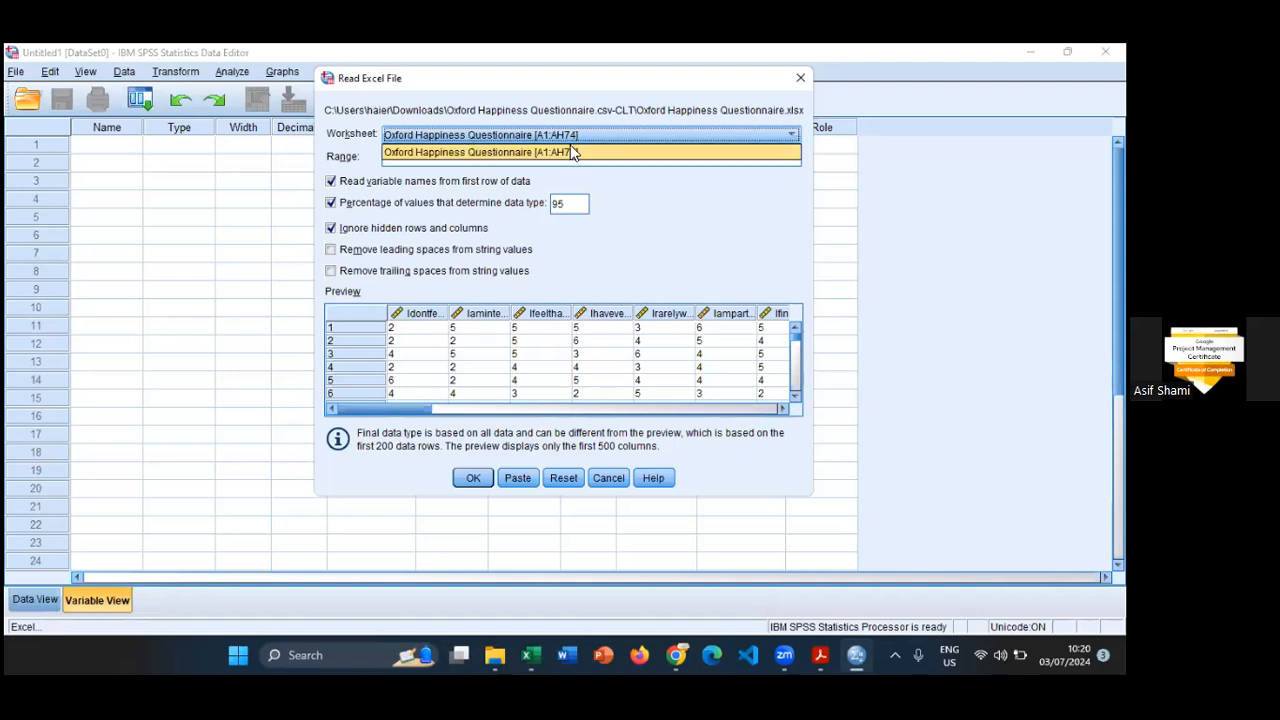
pyautogui.click(733, 134)
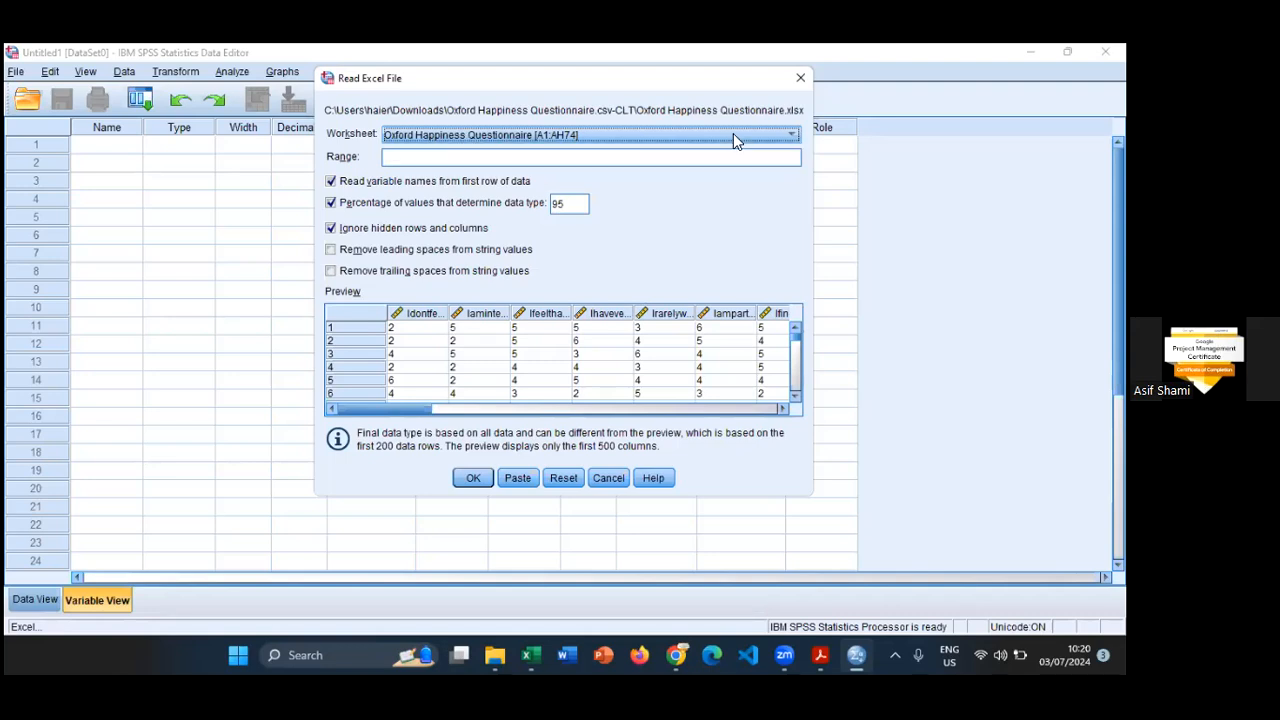
pyautogui.click(665, 135)
pyautogui.click(650, 137)
pyautogui.click(474, 479)
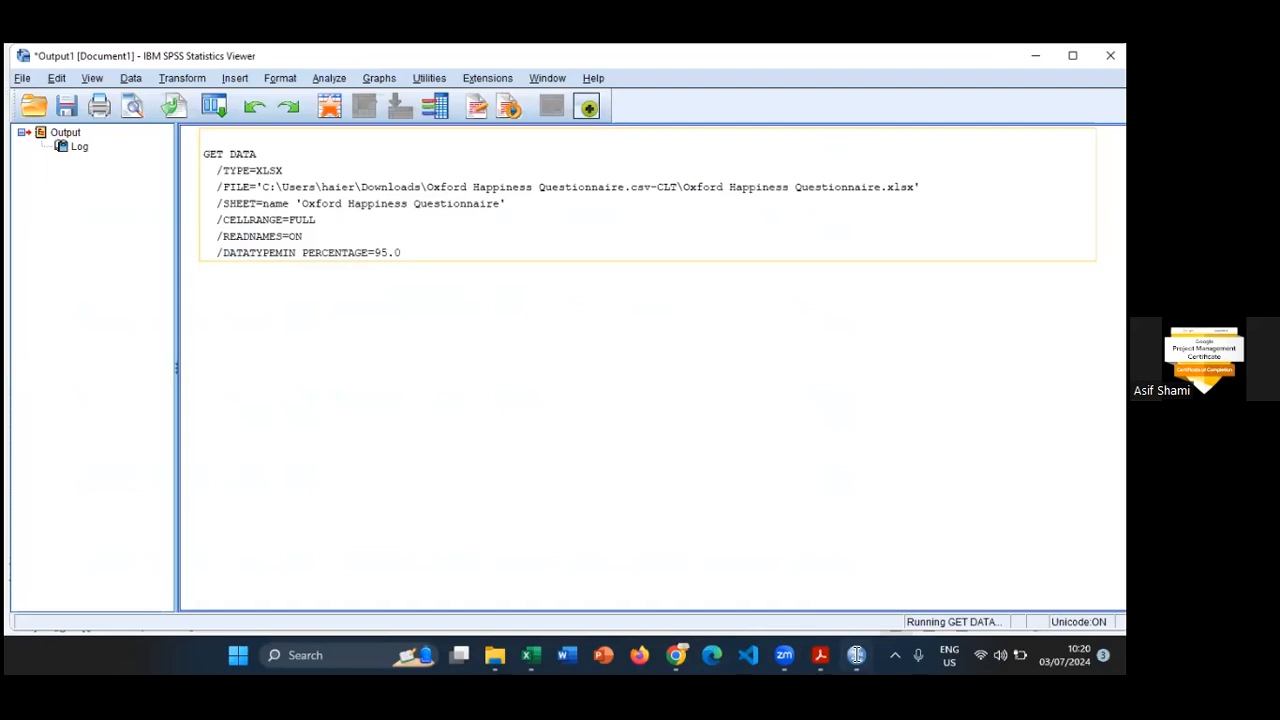
# - Switch to the newly imported dataset and look over the response values in Data View
pyautogui.click(856, 655)
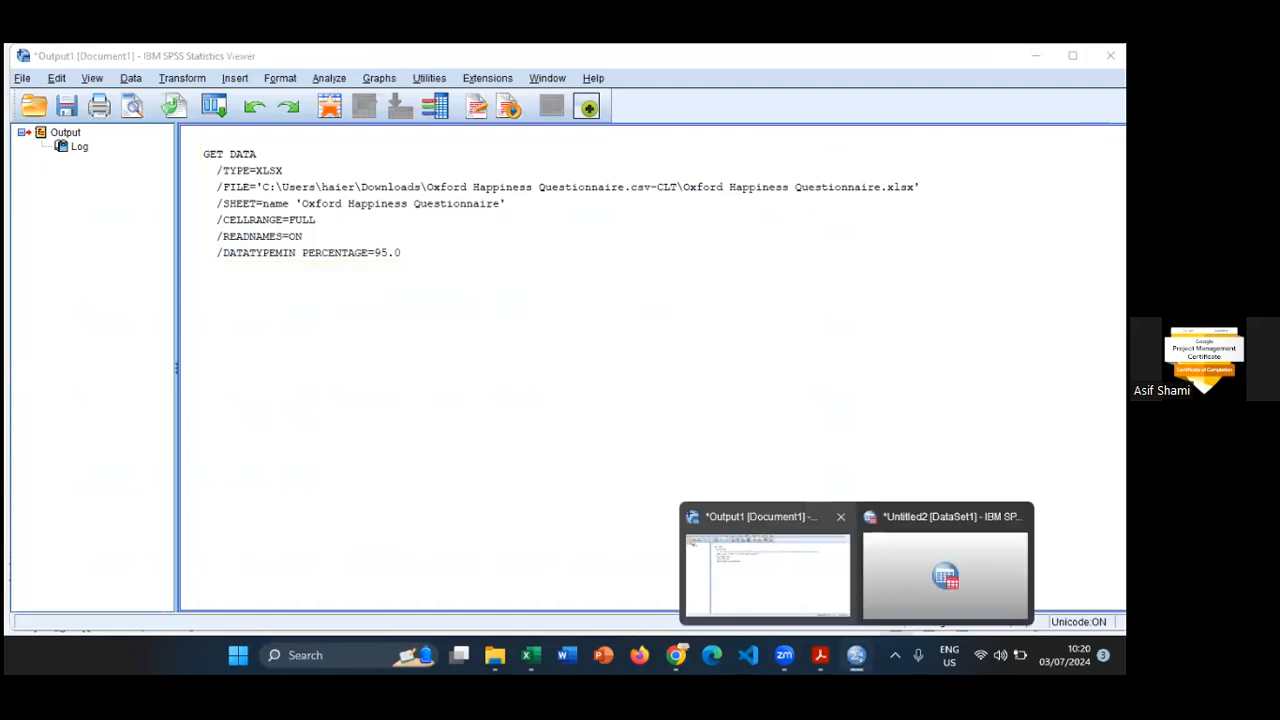
pyautogui.click(945, 565)
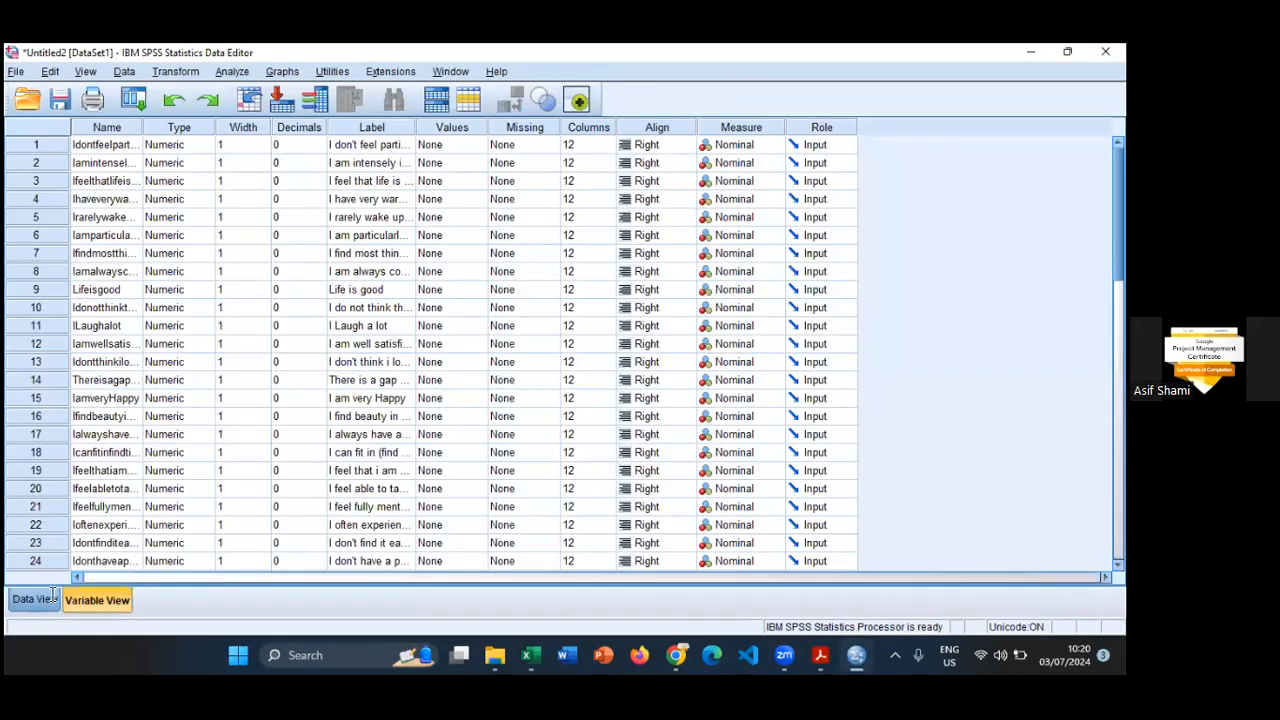
pyautogui.click(35, 600)
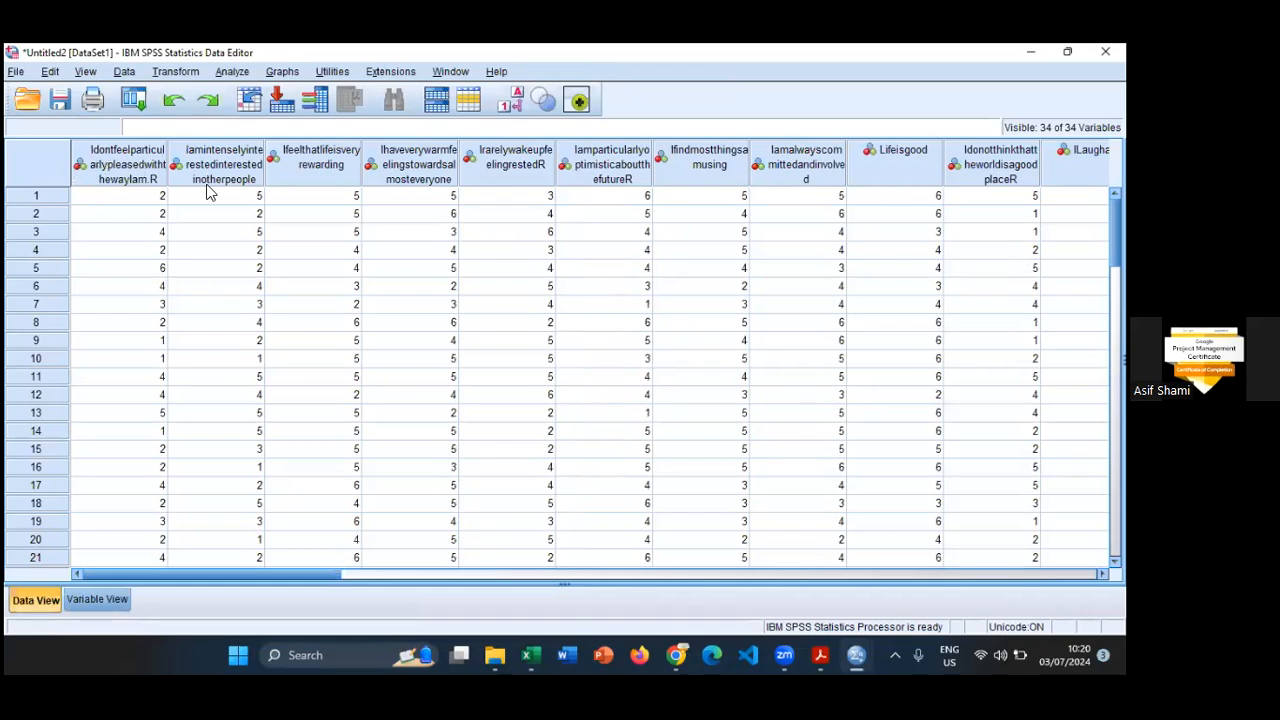
pyautogui.scroll(-1, 158, 320)
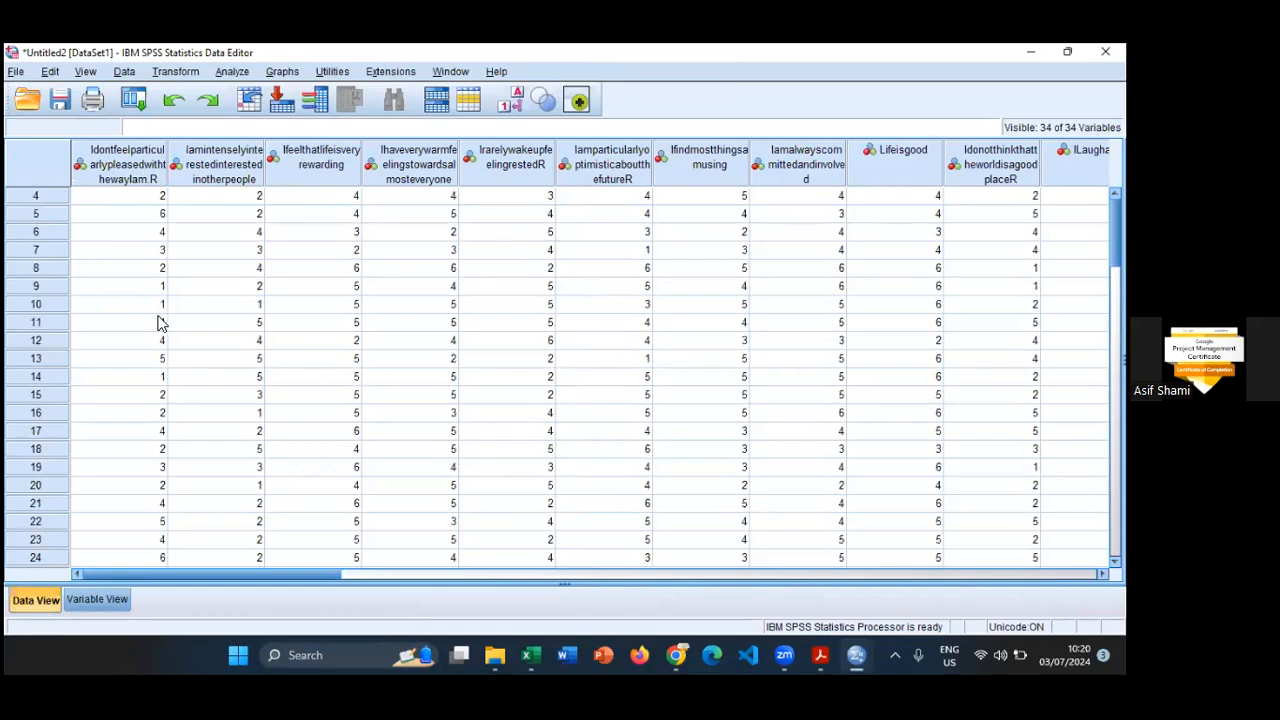
pyautogui.scroll(1, 154, 320)
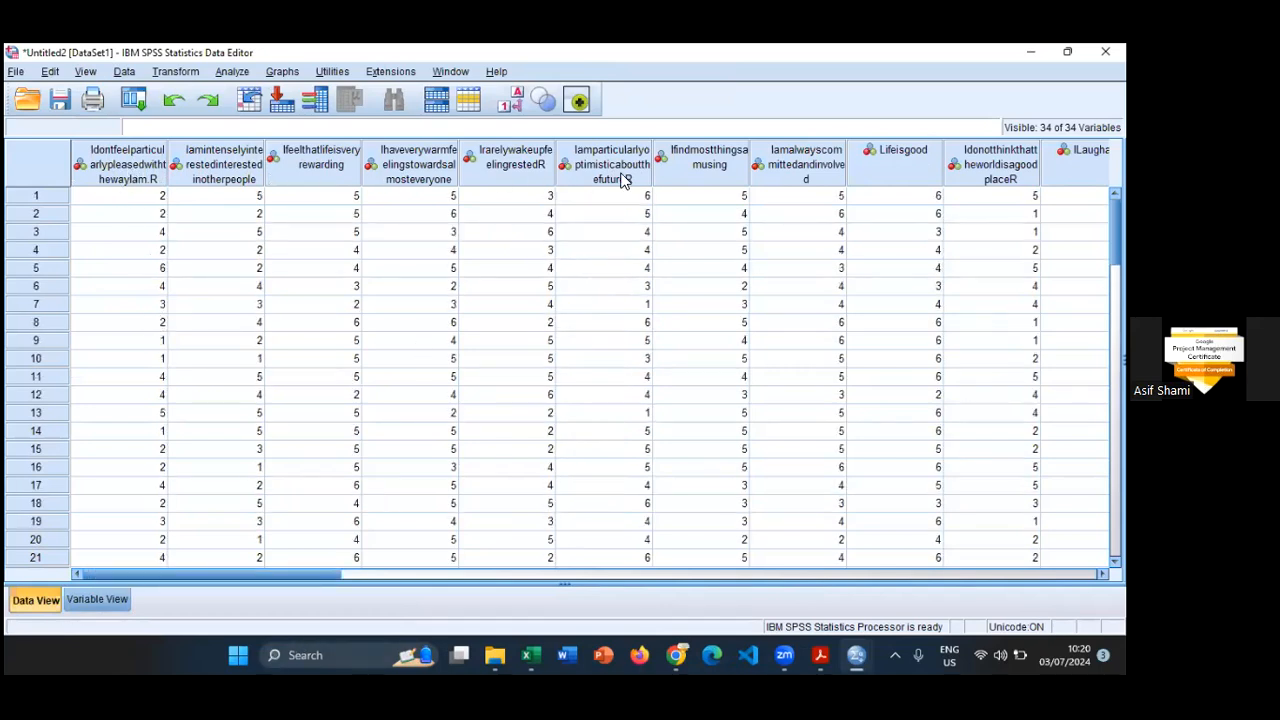
# - Show the variable definitions and widen the Name column until the full variable names fit
pyautogui.click(97, 600)
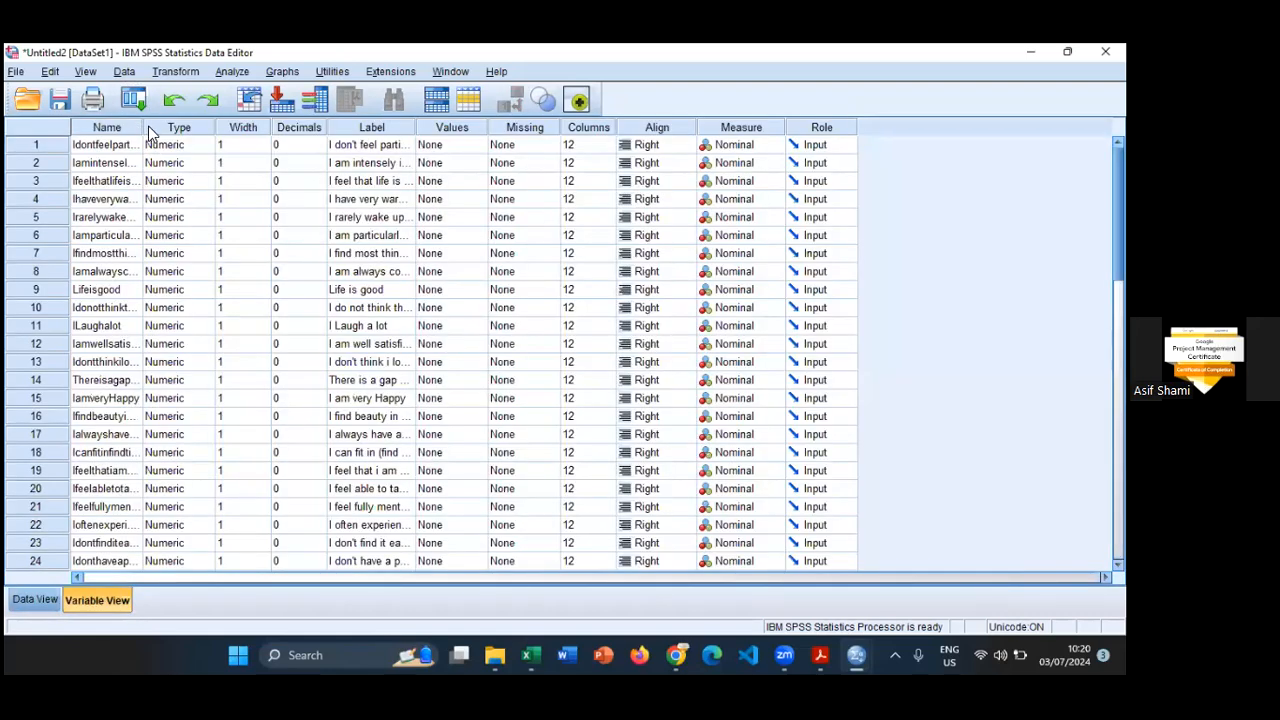
pyautogui.moveTo(142, 126); pyautogui.dragTo(285, 121)
pyautogui.moveTo(278, 127); pyautogui.dragTo(432, 127)
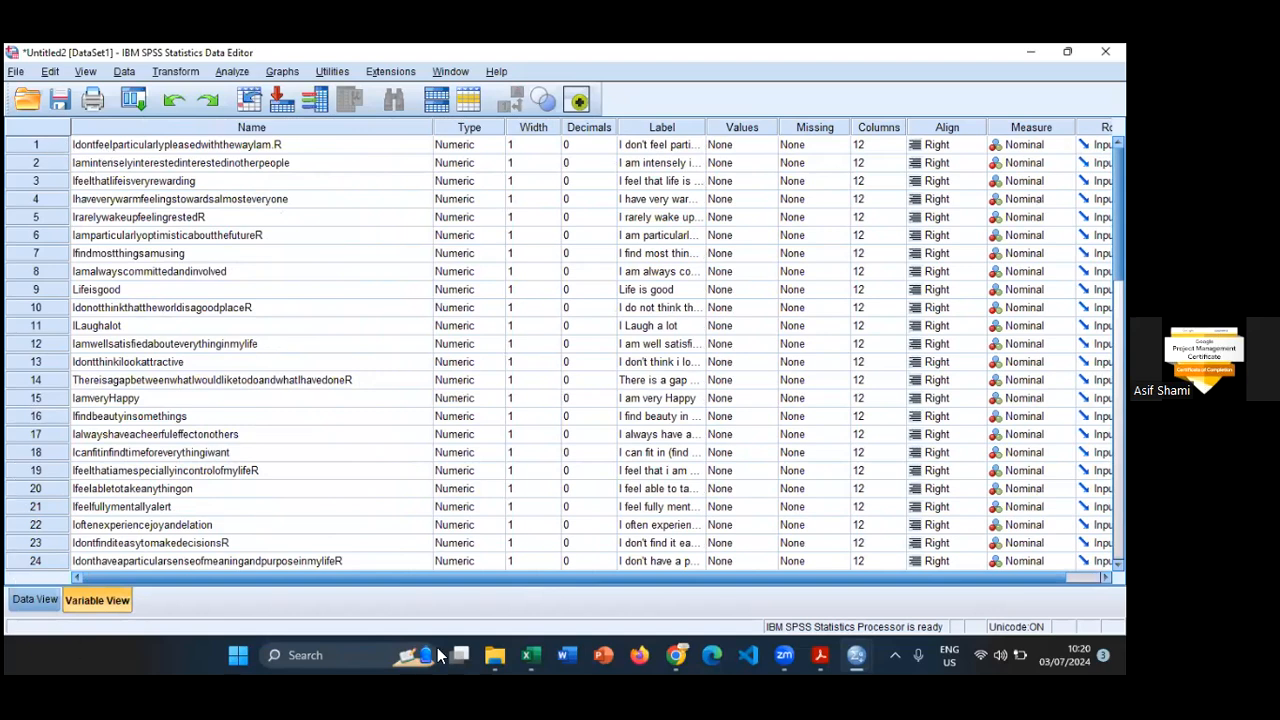
# - Check the full header text of column U in the Excel questionnaire workbook, and return to the imported SPSS dataset
pyautogui.moveTo(530, 655)
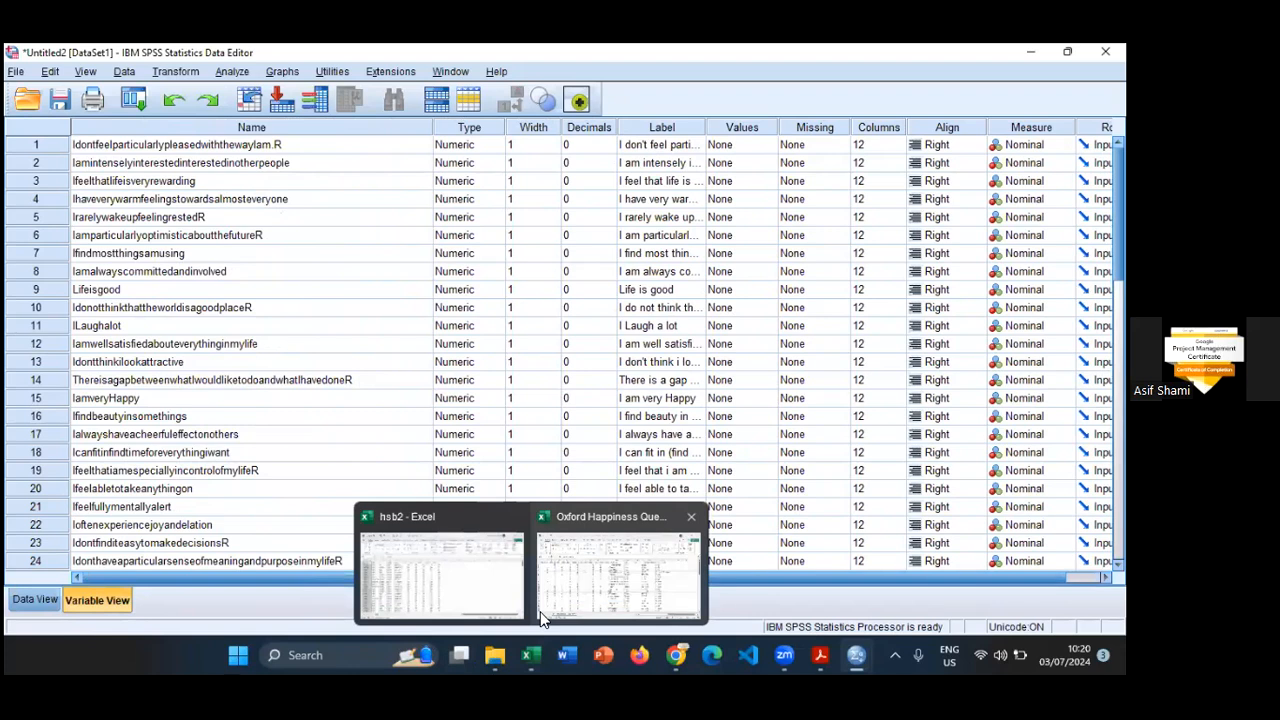
pyautogui.click(540, 616)
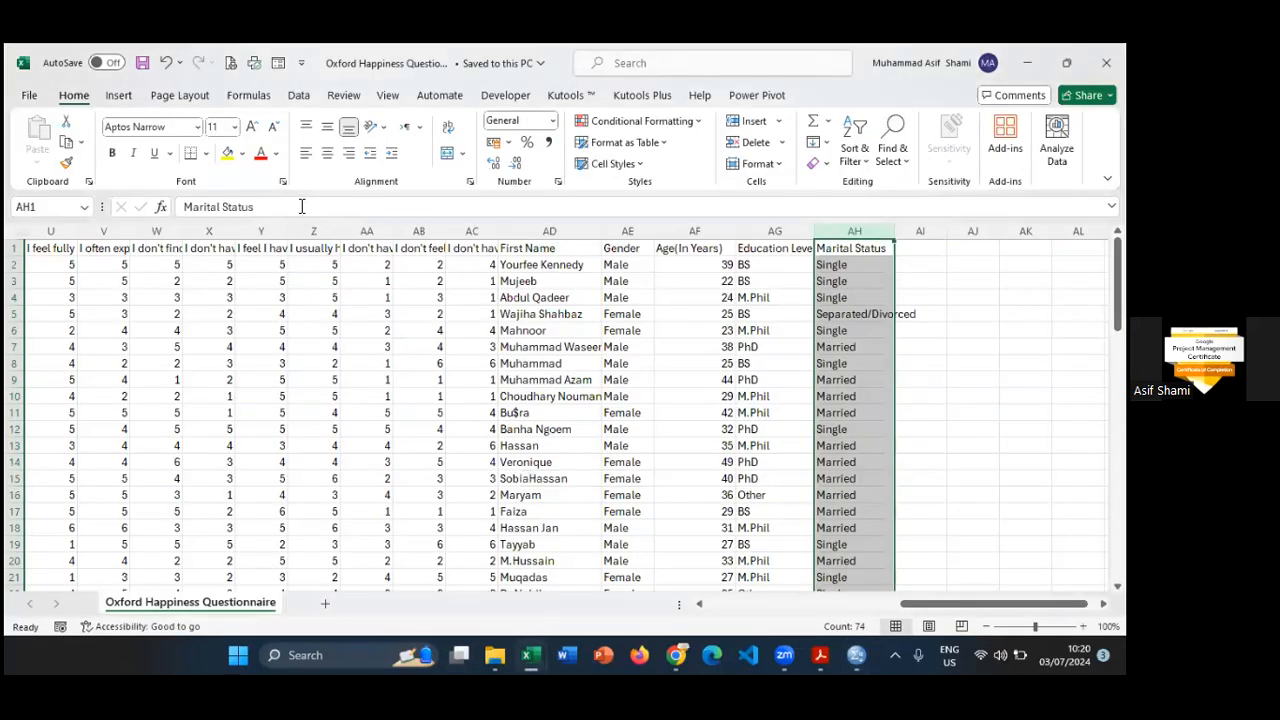
pyautogui.click(58, 232)
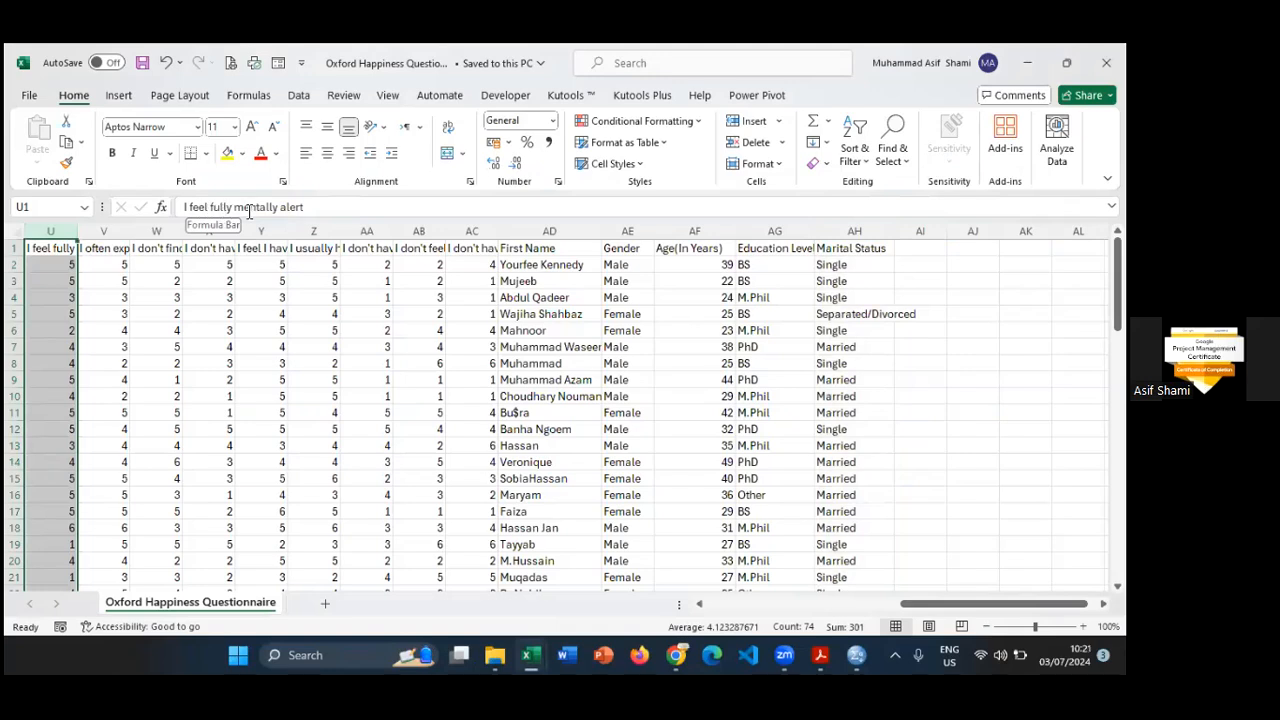
pyautogui.click(311, 207)
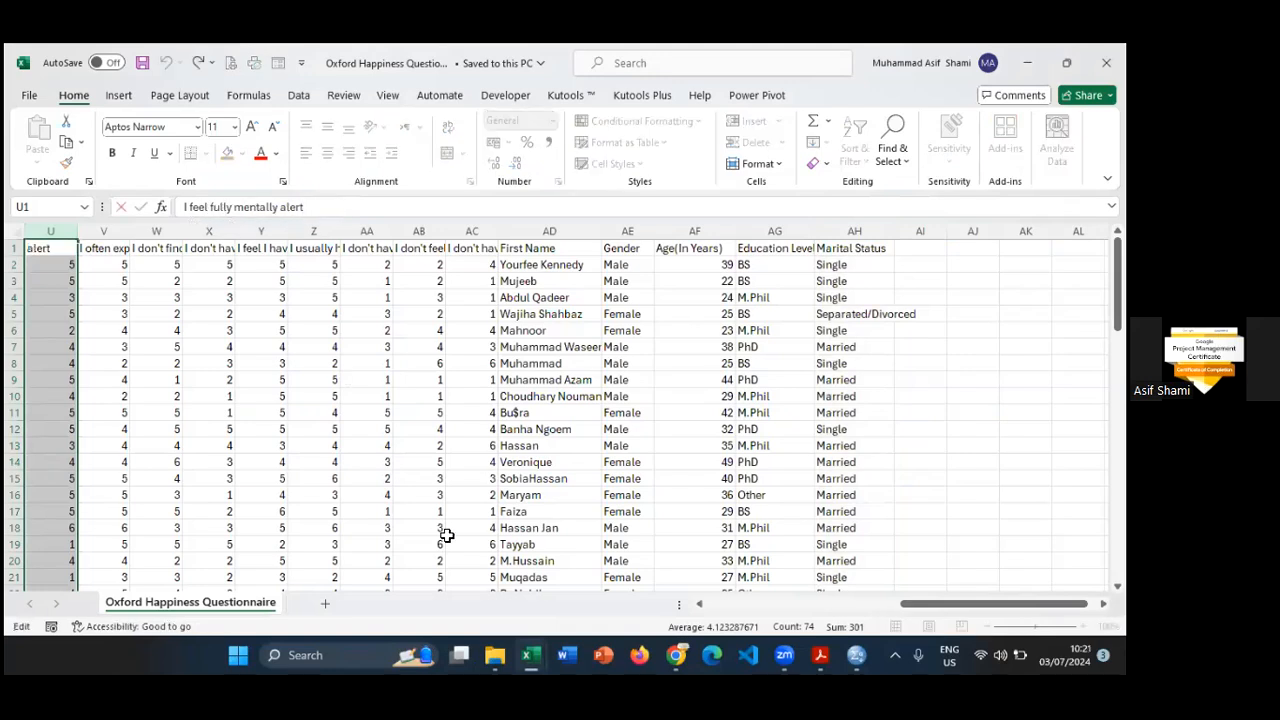
pyautogui.click(852, 651)
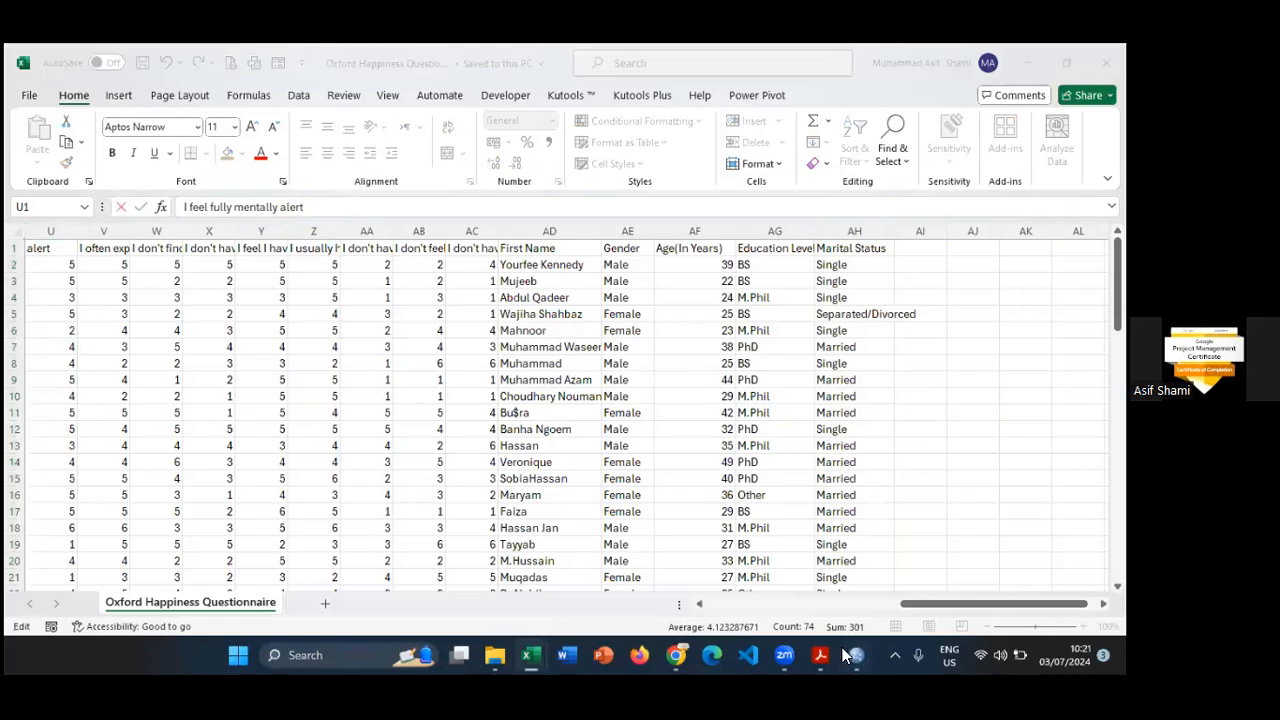
pyautogui.click(945, 570)
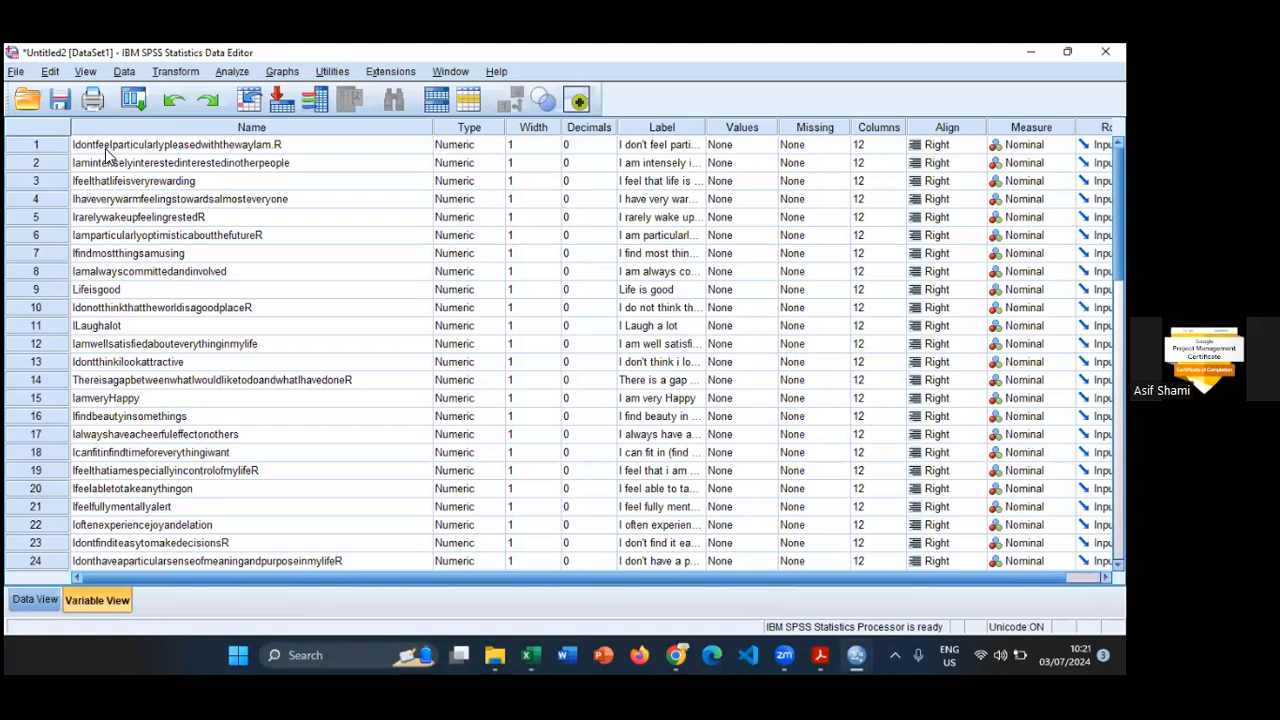
# - Look through the list of imported variable names from the first questionnaire item down to MaritalStatus
pyautogui.scroll(-1, 93, 347)
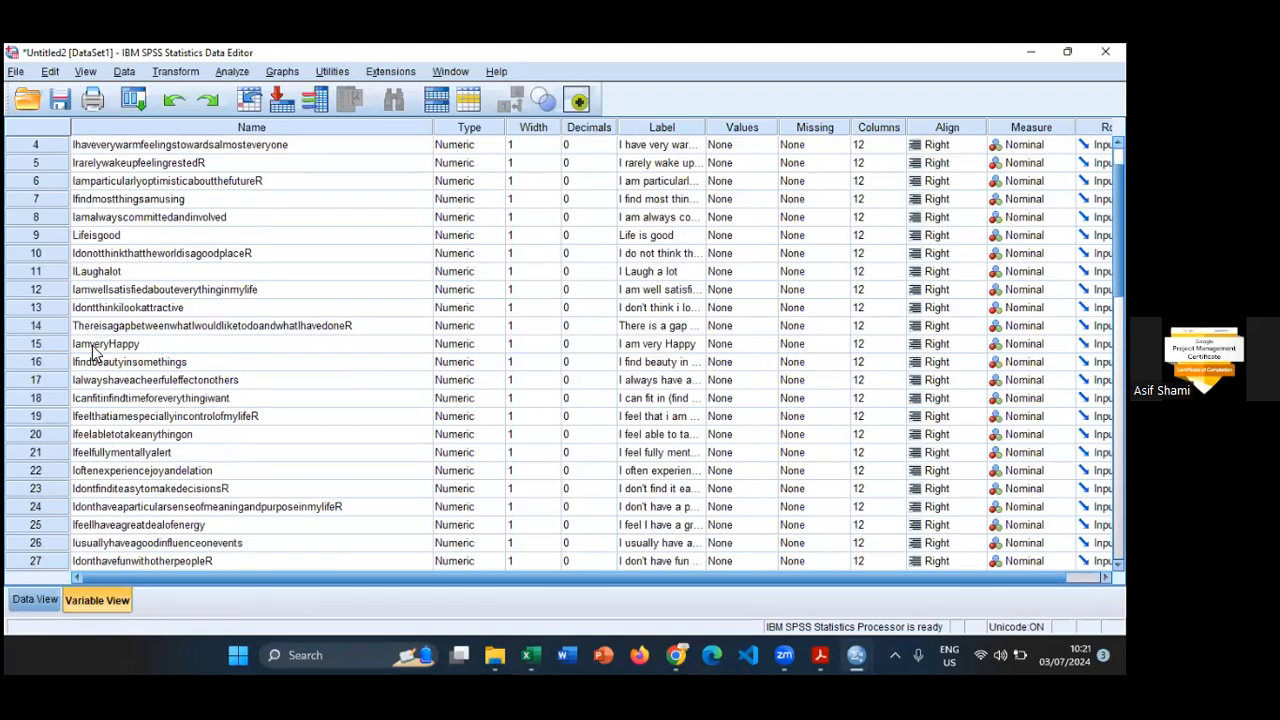
pyautogui.click(80, 240)
pyautogui.scroll(-6, 158, 344)
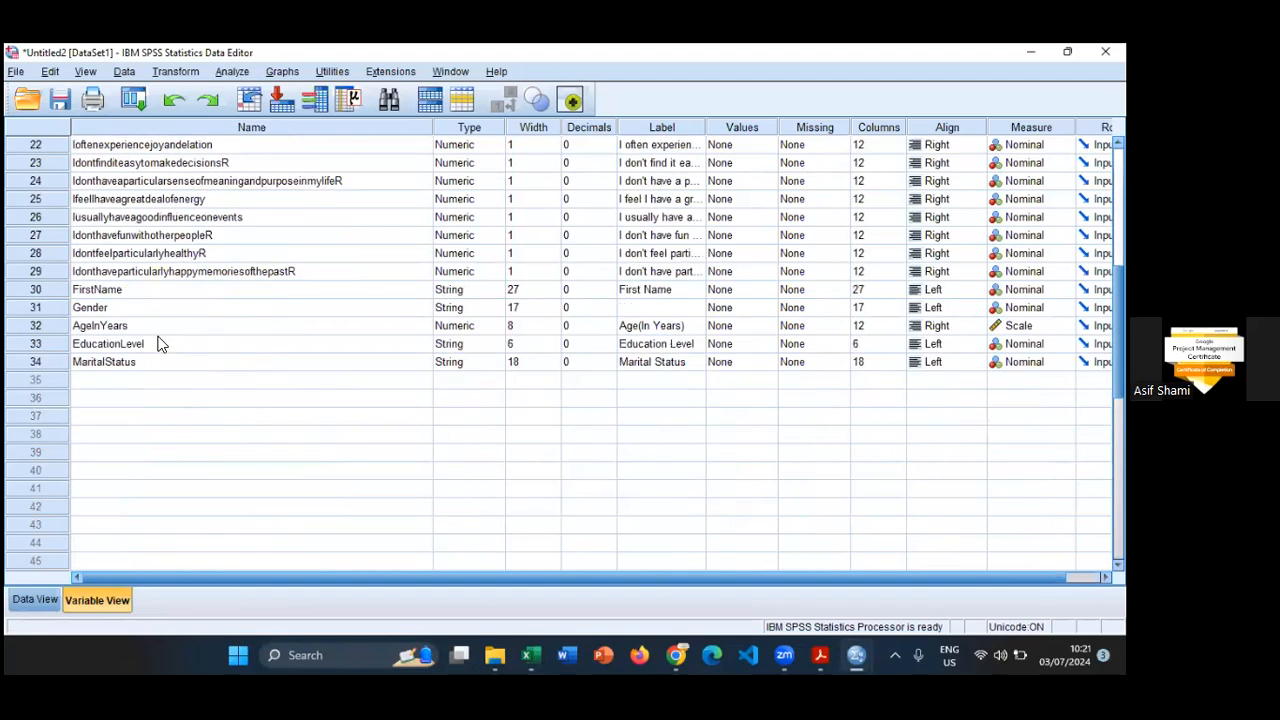
pyautogui.scroll(7, 158, 344)
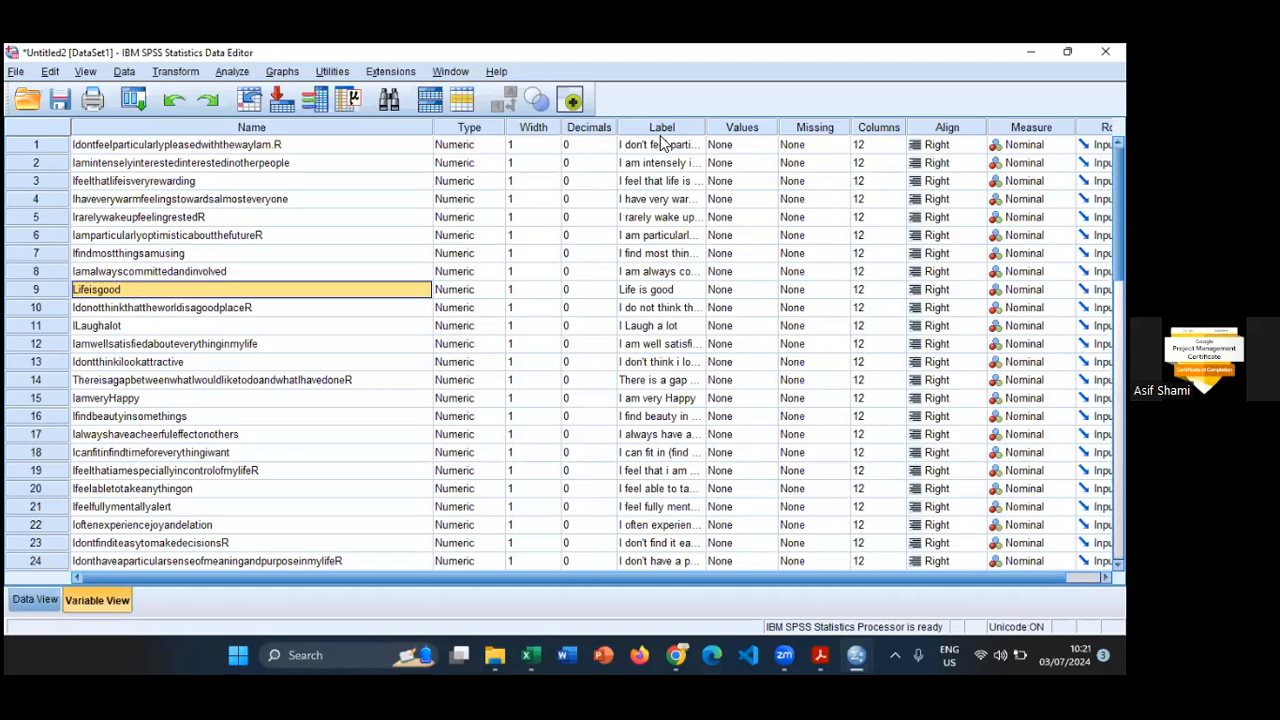
# - Widen the Label column to fit the full question texts and compare the first variable's name with its label
pyautogui.moveTo(706, 127); pyautogui.dragTo(997, 127)
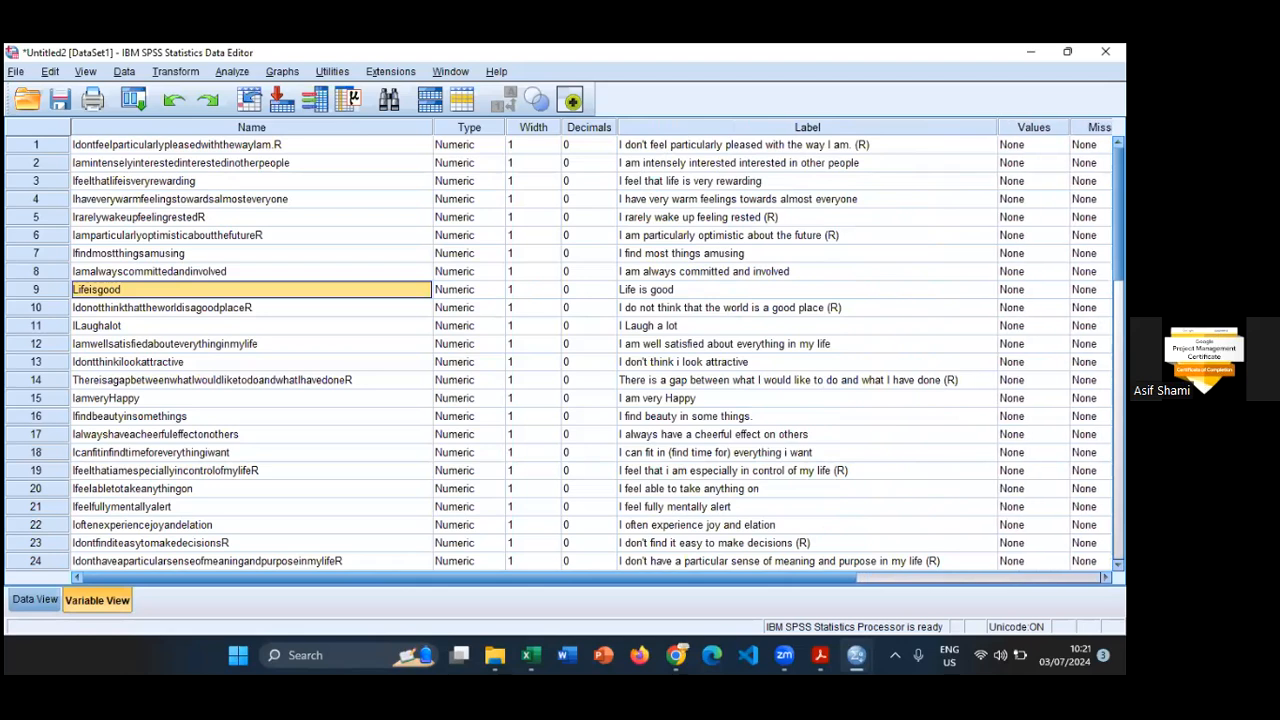
pyautogui.click(214, 144)
pyautogui.click(800, 148)
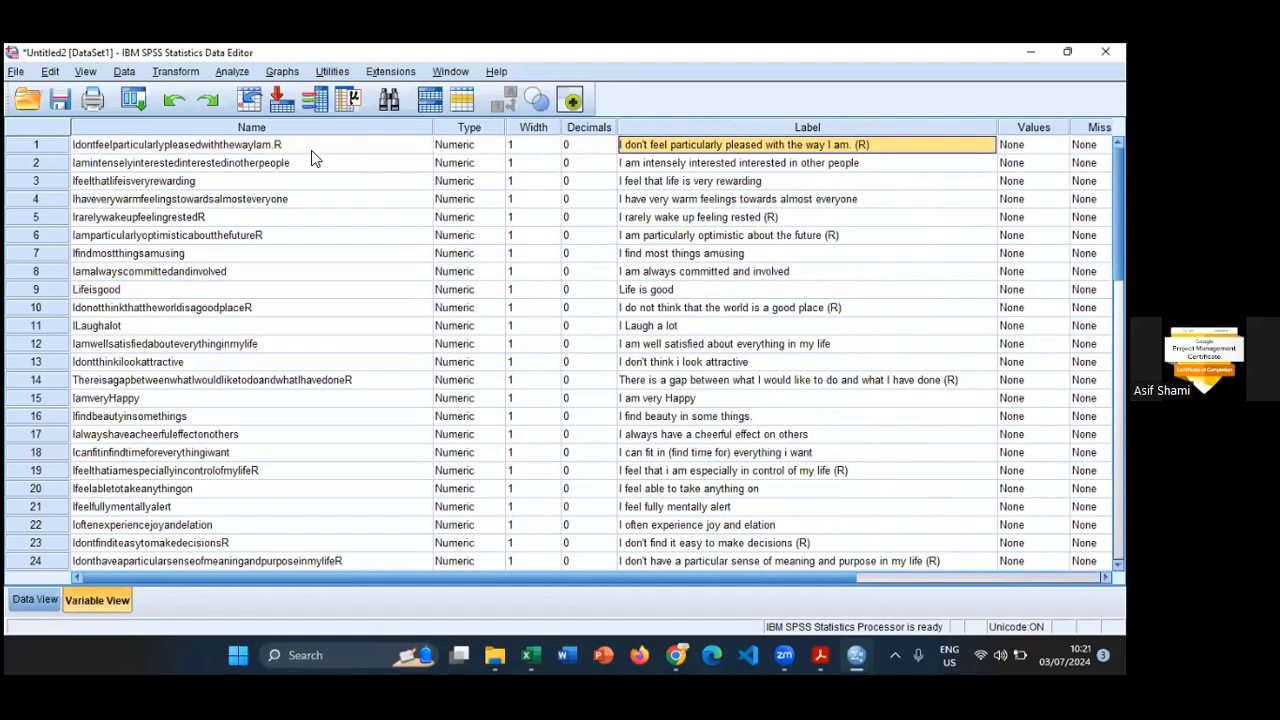
# - Rename the first ten questionnaire variables, in rows 1 to 10, as q1 through q10 in order
pyautogui.click(203, 147)
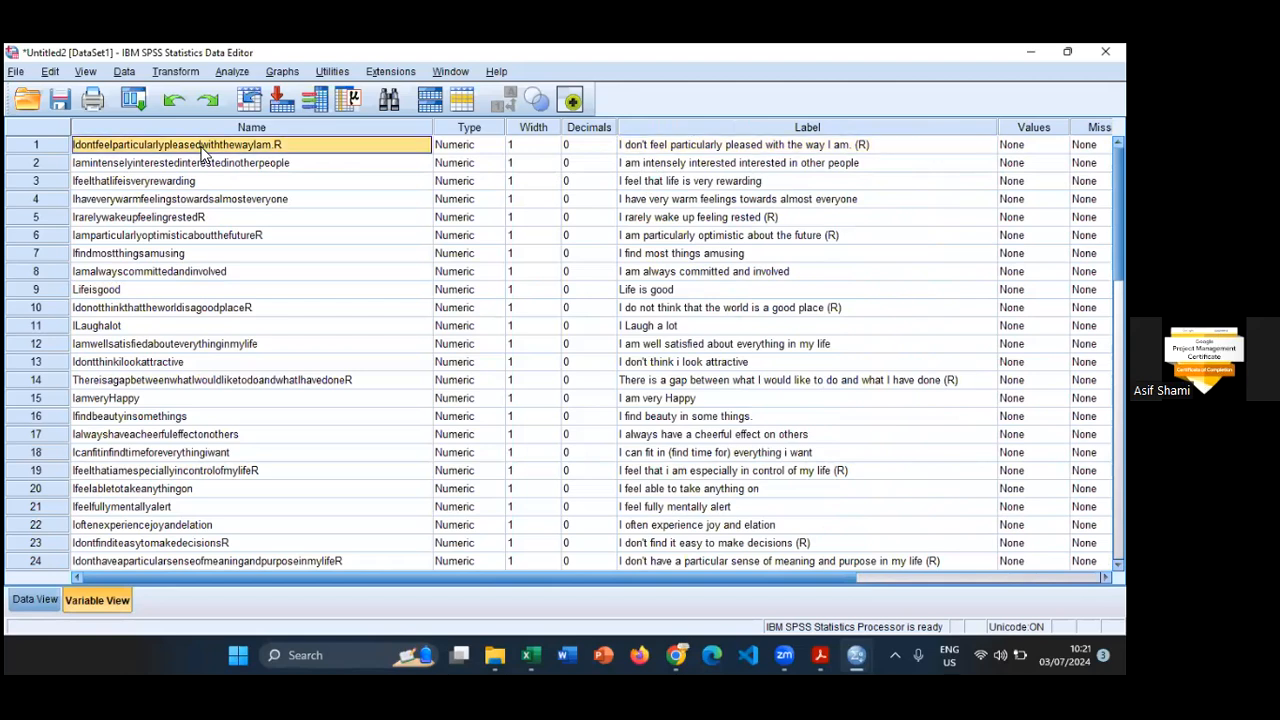
pyautogui.write('q1')
pyautogui.press('Return')
pyautogui.write('q2')
pyautogui.press('Return')
pyautogui.write('q3')
pyautogui.press('Return')
pyautogui.write('q')
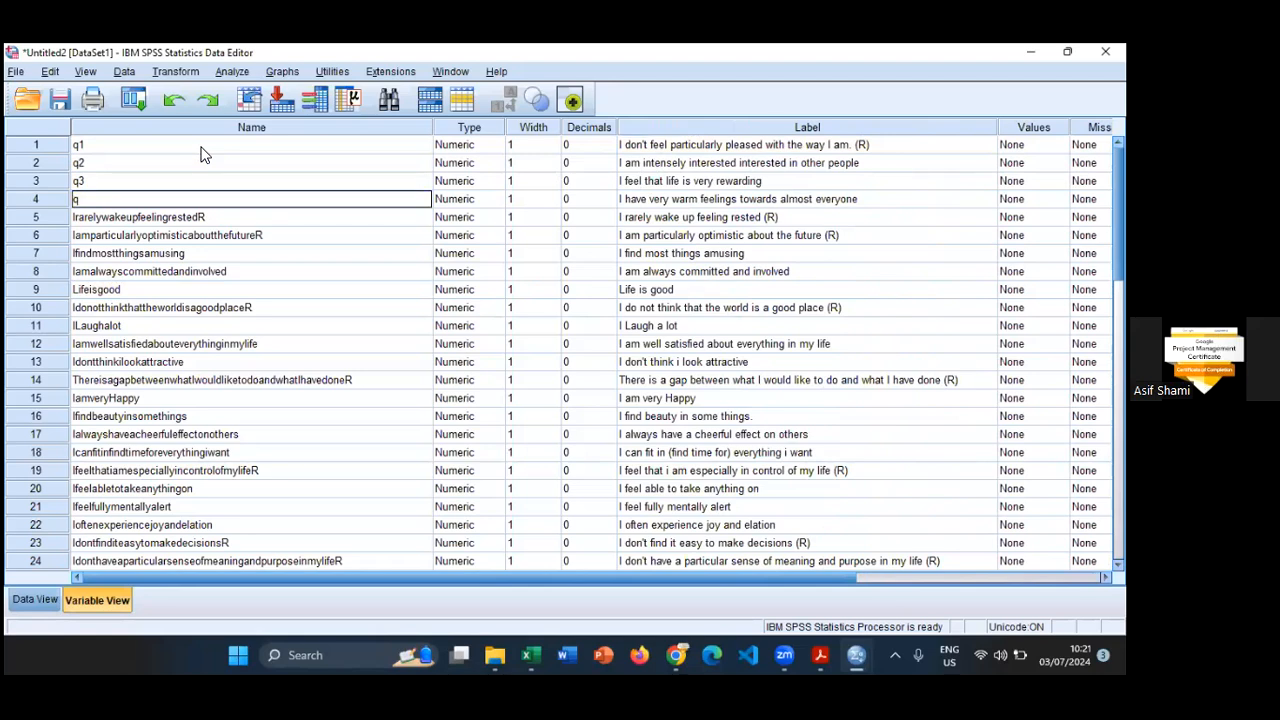
pyautogui.write('4')
pyautogui.press('Return')
pyautogui.write('q5')
pyautogui.press('Return')
pyautogui.write('q')
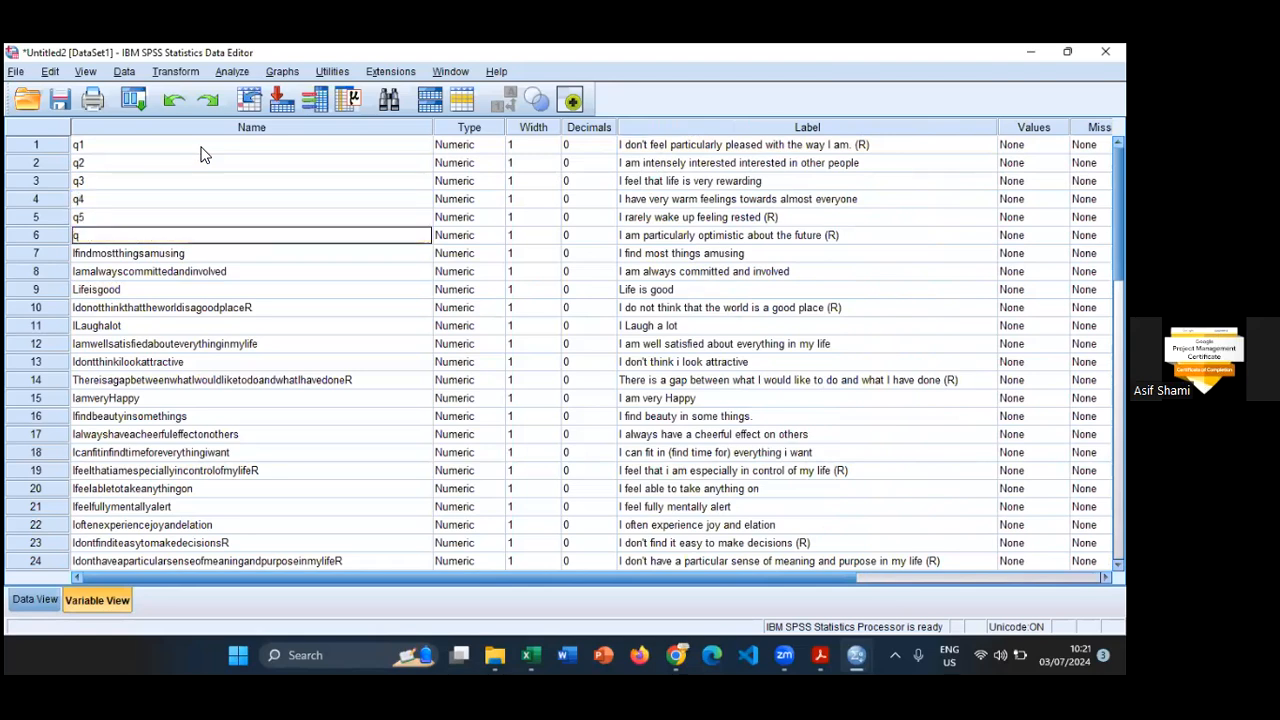
pyautogui.write('6')
pyautogui.press('Return')
pyautogui.write('q7')
pyautogui.press('Return')
pyautogui.write('q8')
pyautogui.press('Return')
pyautogui.write('q9')
pyautogui.press('Return')
pyautogui.write('q10')
pyautogui.press('Return')
# - Rename the questionnaire variables in rows 11 to 20 as q11 through q20 in order
pyautogui.write('q11')
pyautogui.press('Return')
pyautogui.write('q')
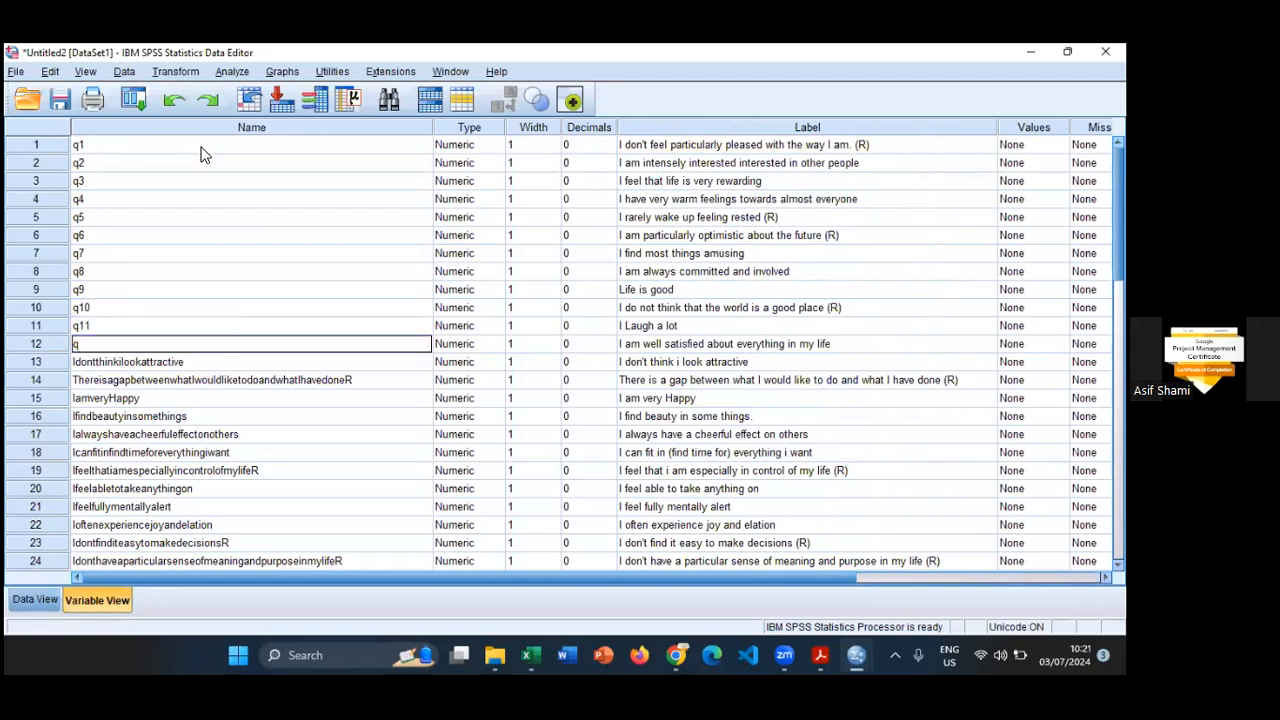
pyautogui.write('12')
pyautogui.press('Return')
pyautogui.write('q13')
pyautogui.press('Return')
pyautogui.write('q14')
pyautogui.press('Return')
pyautogui.write('q1')
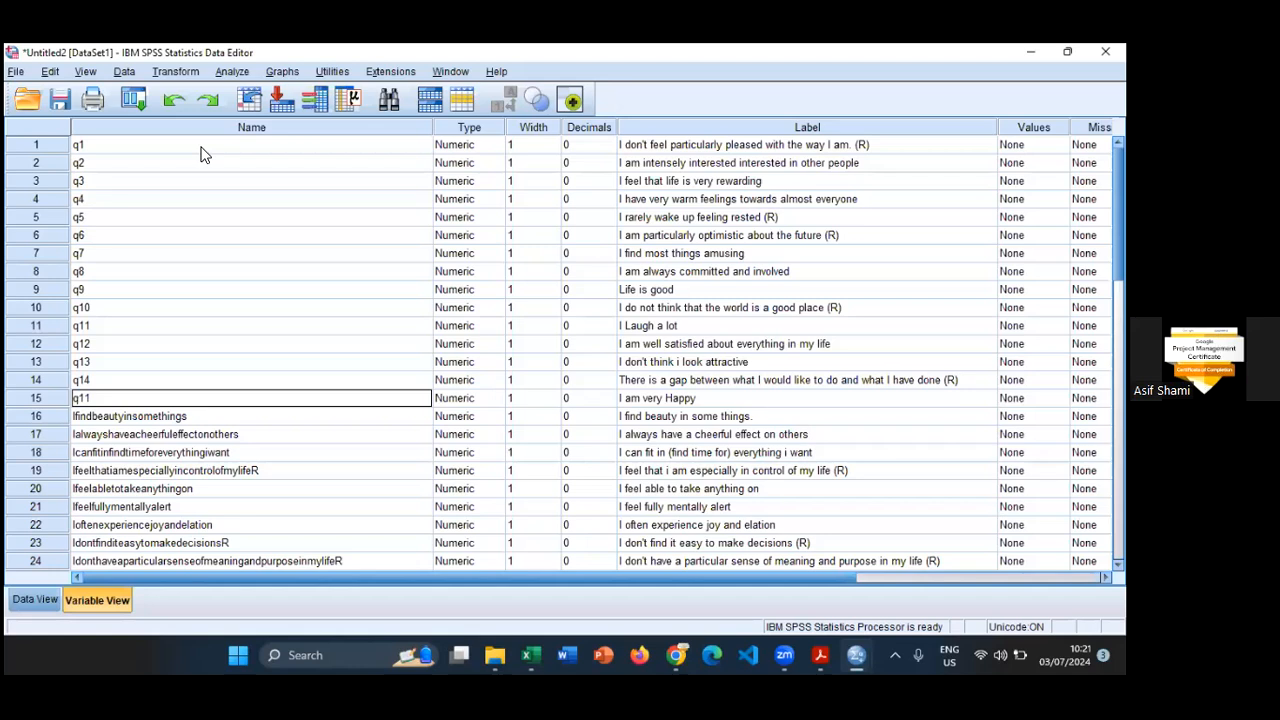
pyautogui.write('5')
pyautogui.press('Return')
pyautogui.write('q16')
pyautogui.press('Return')
pyautogui.write('q17')
pyautogui.press('Return')
pyautogui.write('q18')
pyautogui.press('Return')
pyautogui.write('q19')
pyautogui.press('Return')
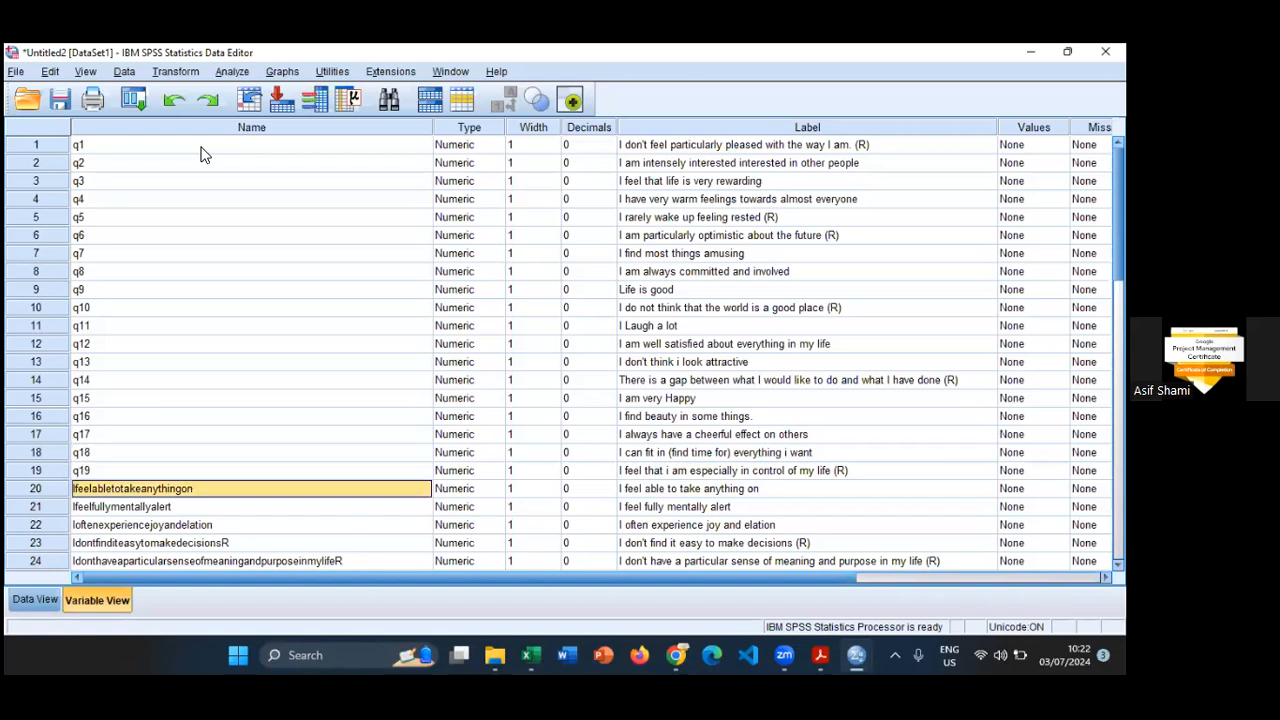
pyautogui.write('q20')
pyautogui.press('Return')
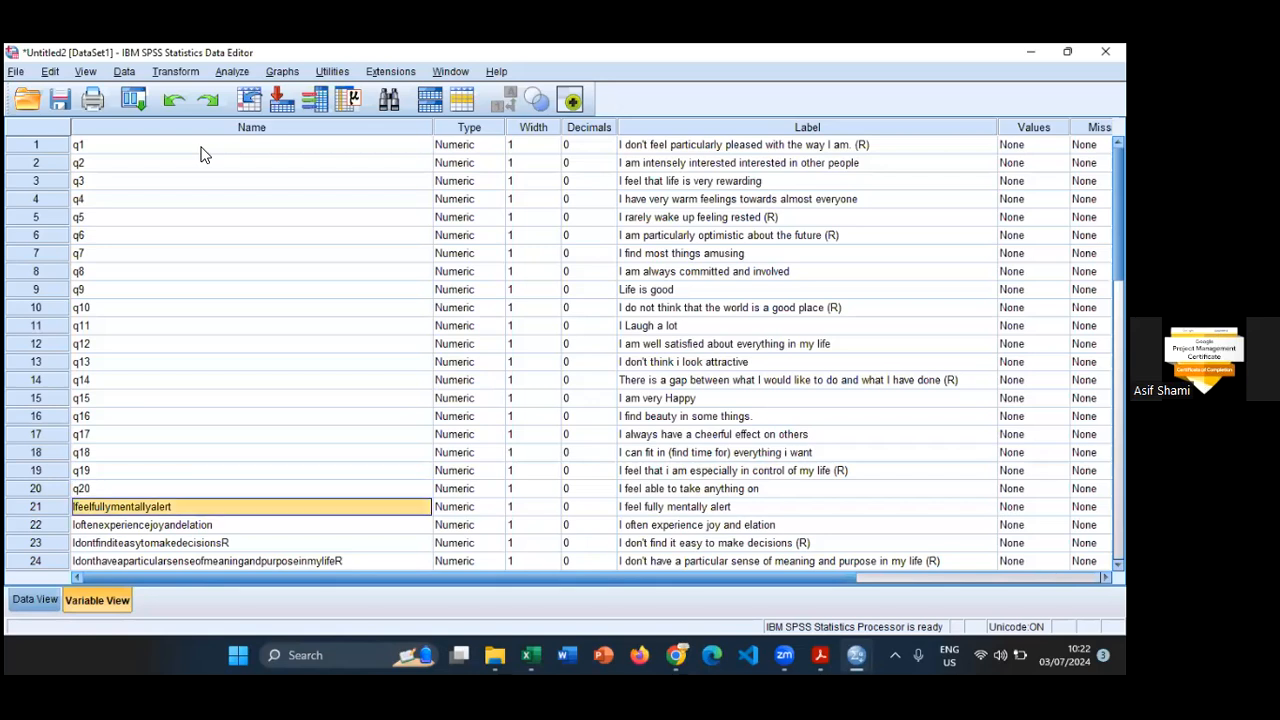
# - Rename the questionnaire variables in rows 21 to 25 as q21 through q25 in order
pyautogui.write('q21')
pyautogui.press('Return')
pyautogui.write('q22')
pyautogui.press('Return')
pyautogui.write('q23')
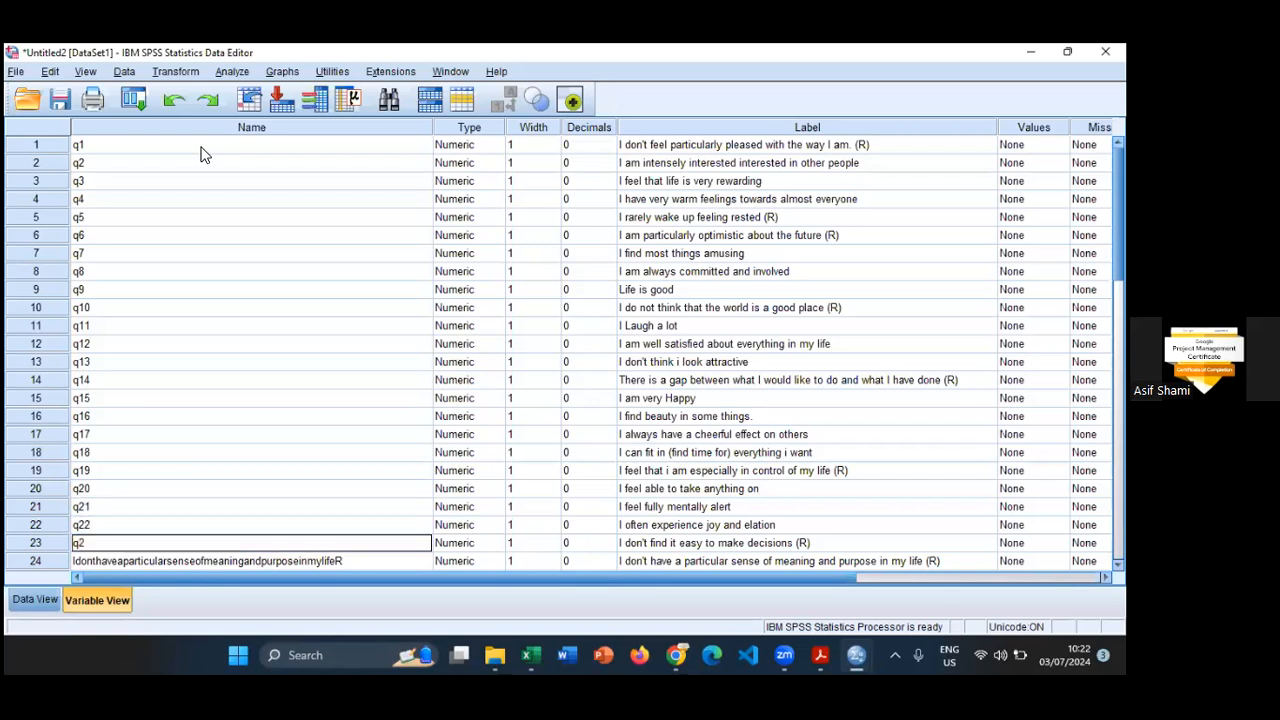
pyautogui.press('Return')
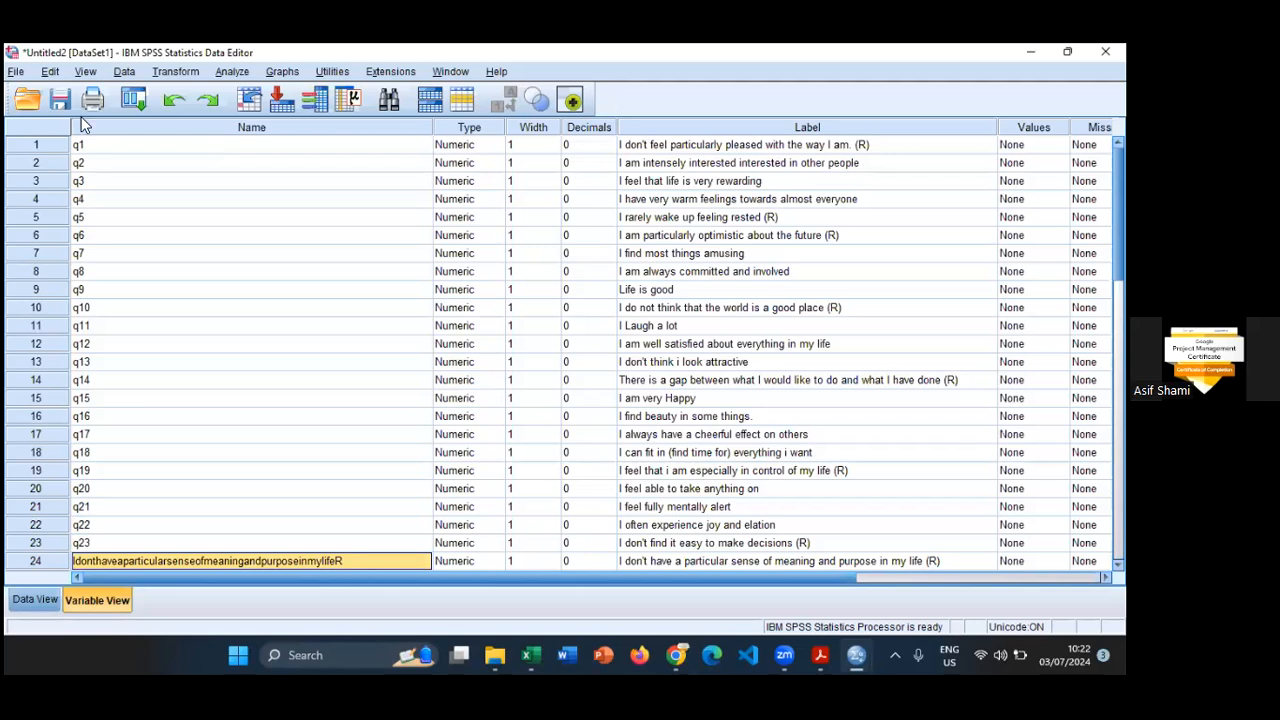
pyautogui.scroll(-5, 228, 230)
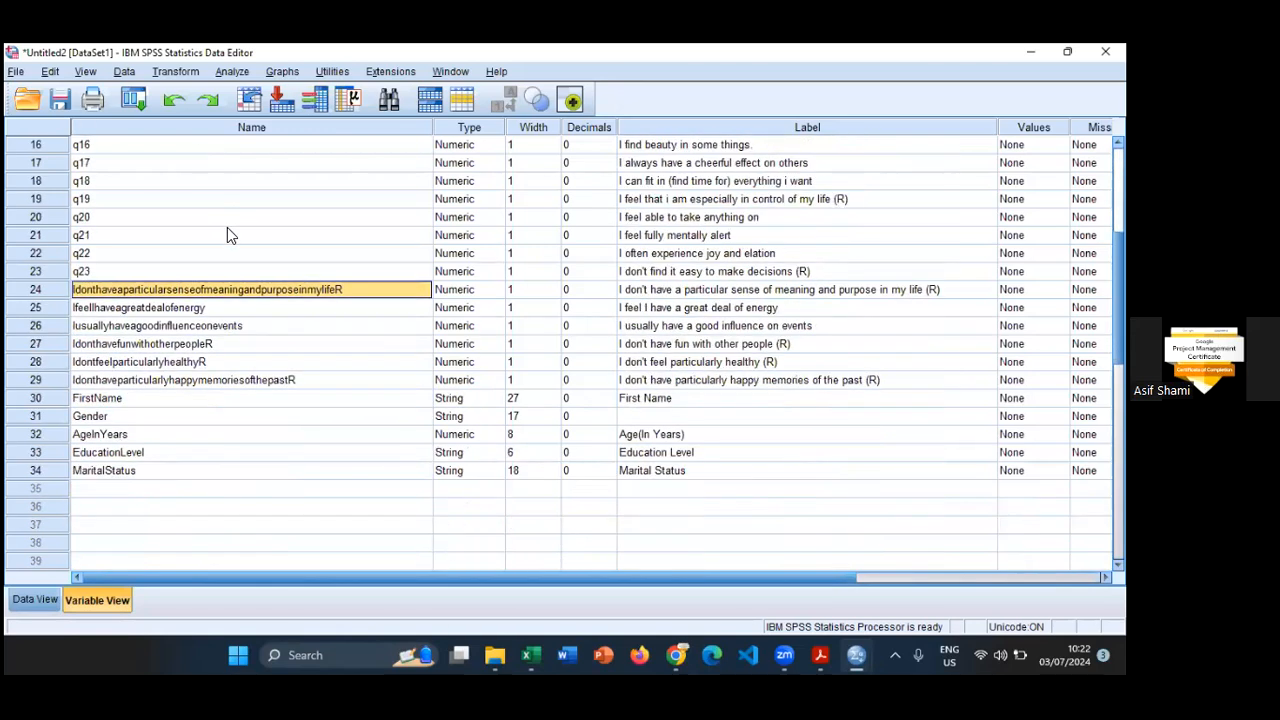
pyautogui.write('q24')
pyautogui.press('Return')
pyautogui.write('q25')
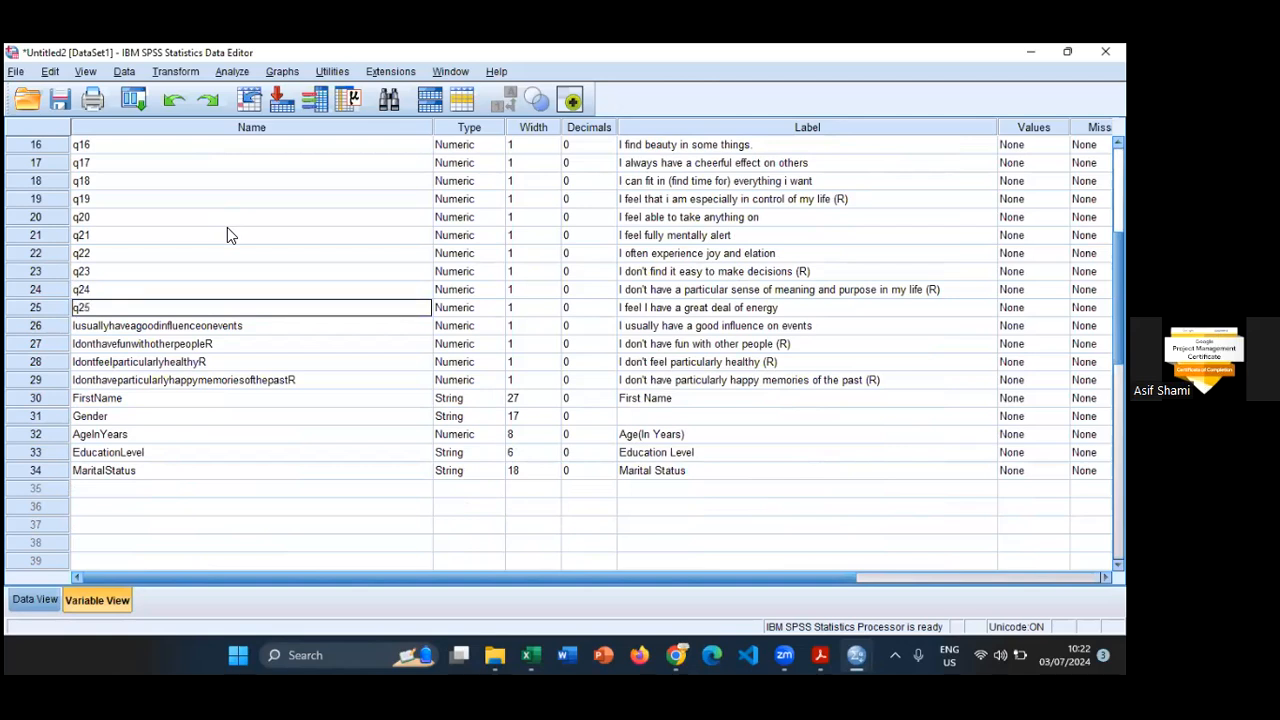
pyautogui.press('Return')
# - Rename the remaining questionnaire variables in rows 26 to 29 as q26 through q29 in order
pyautogui.write('q26')
pyautogui.press('Return')
pyautogui.write('q27')
pyautogui.press('Return')
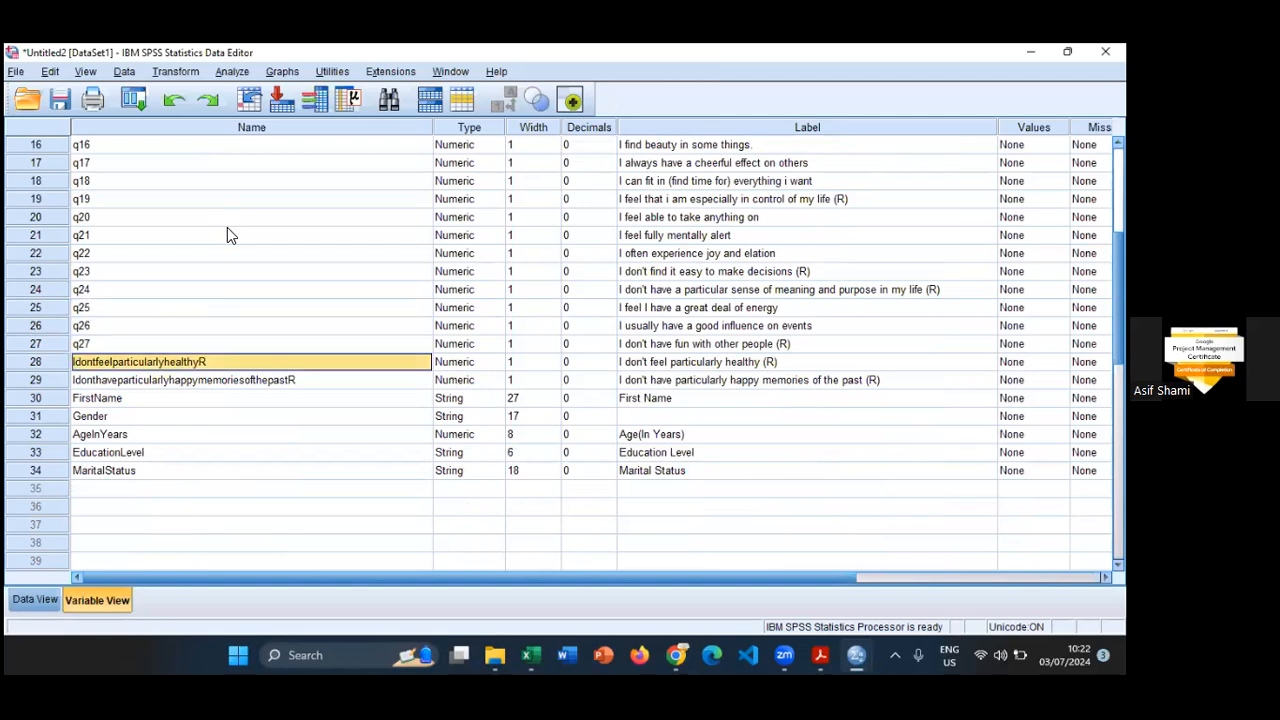
pyautogui.write('q28')
pyautogui.press('Return')
pyautogui.write('q29')
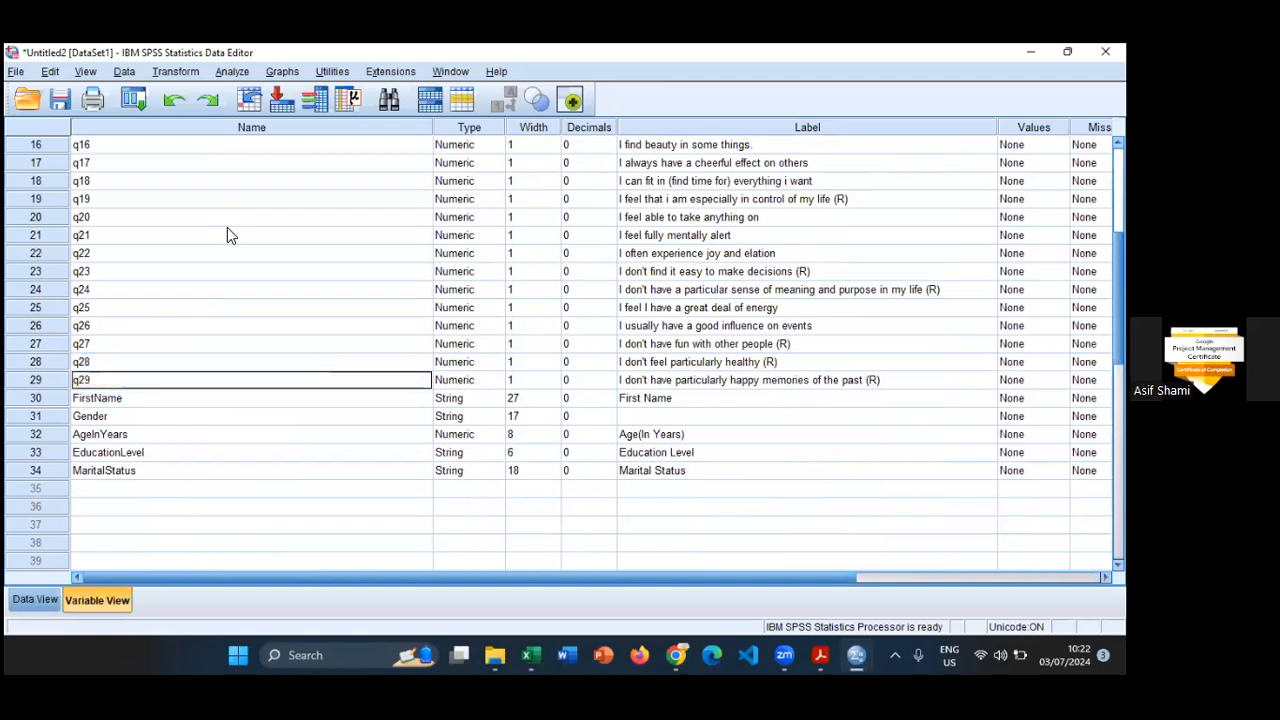
pyautogui.press('Return')
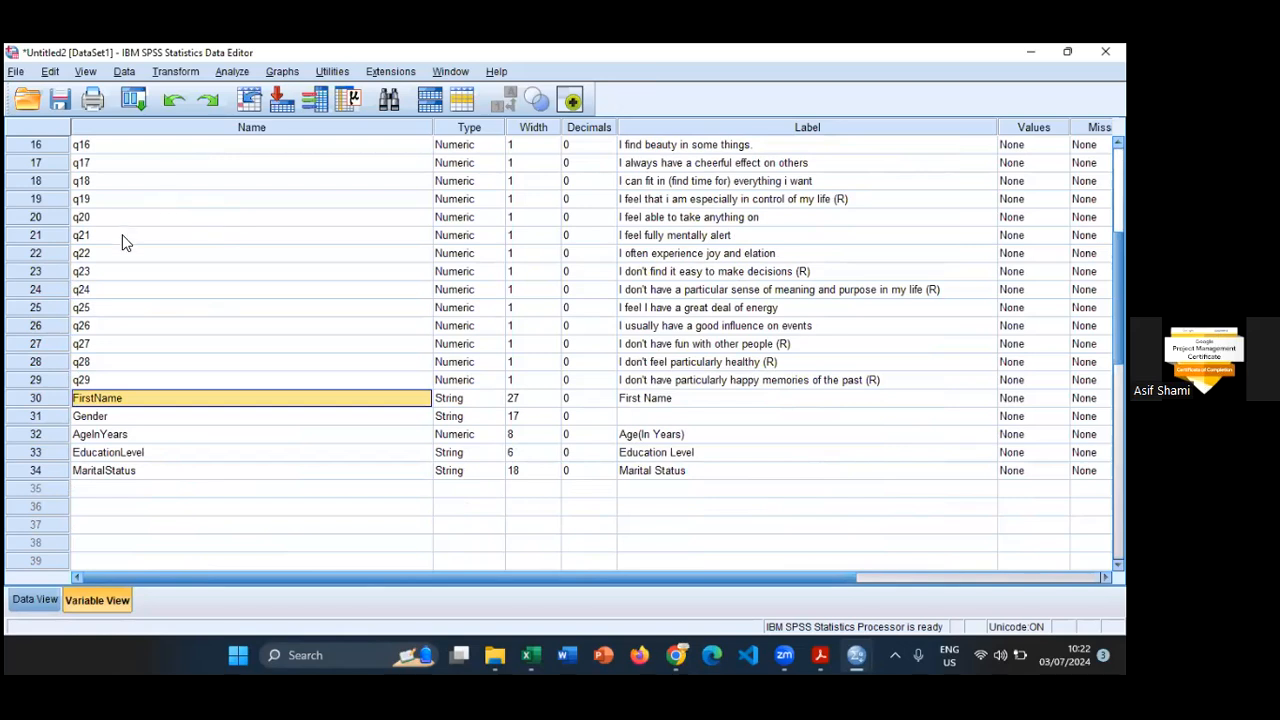
# - Rename the FirstName variable in row 30 as First_Name
pyautogui.click(478, 400)
pyautogui.click(136, 402)
pyautogui.click(138, 398)
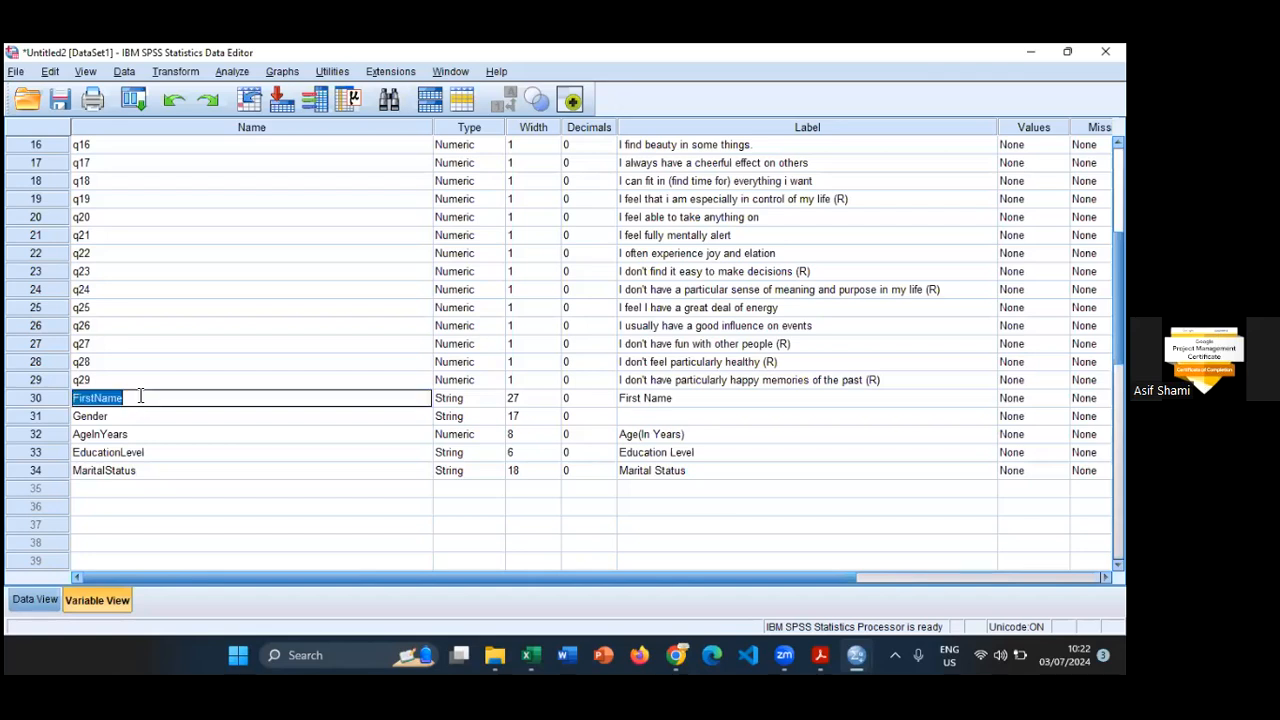
pyautogui.press('Left')
pyautogui.press('Left')
pyautogui.press('Left')
pyautogui.press('Left')
pyautogui.write('_')
pyautogui.press('Return')
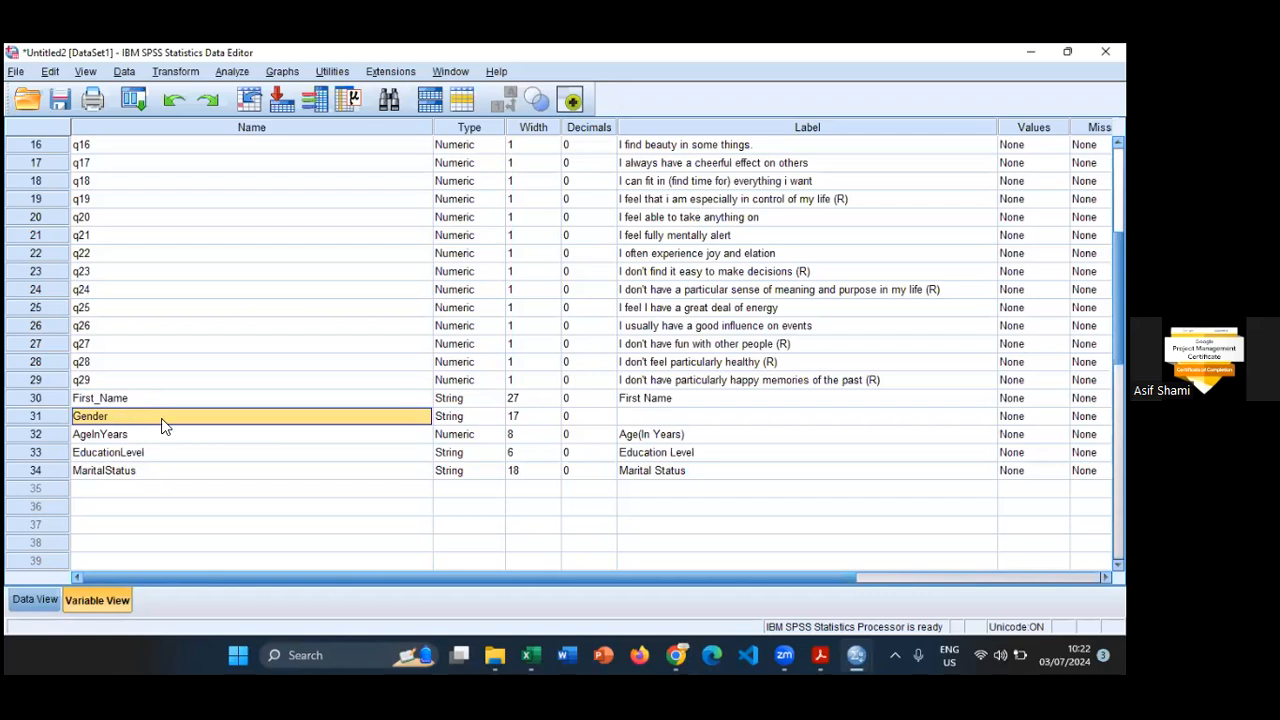
# - Rename the AgeInYears variable in row 32 as Age_In_Years
pyautogui.click(472, 420)
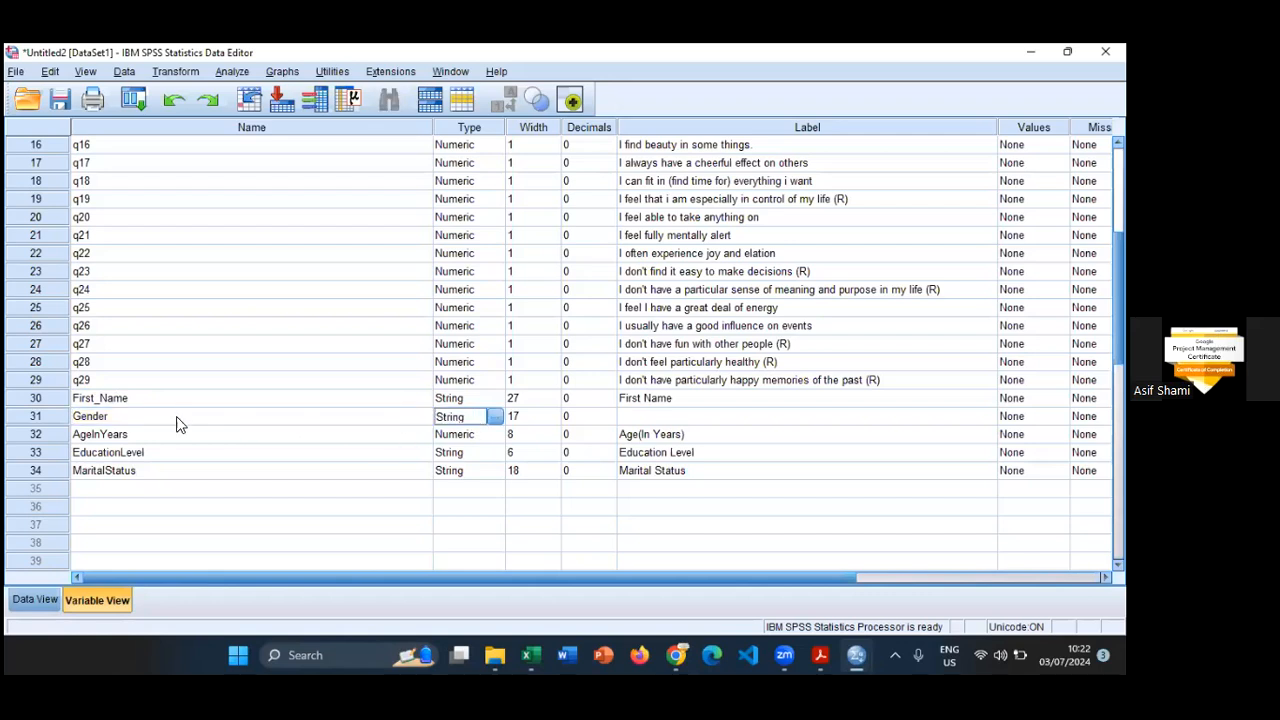
pyautogui.click(140, 437)
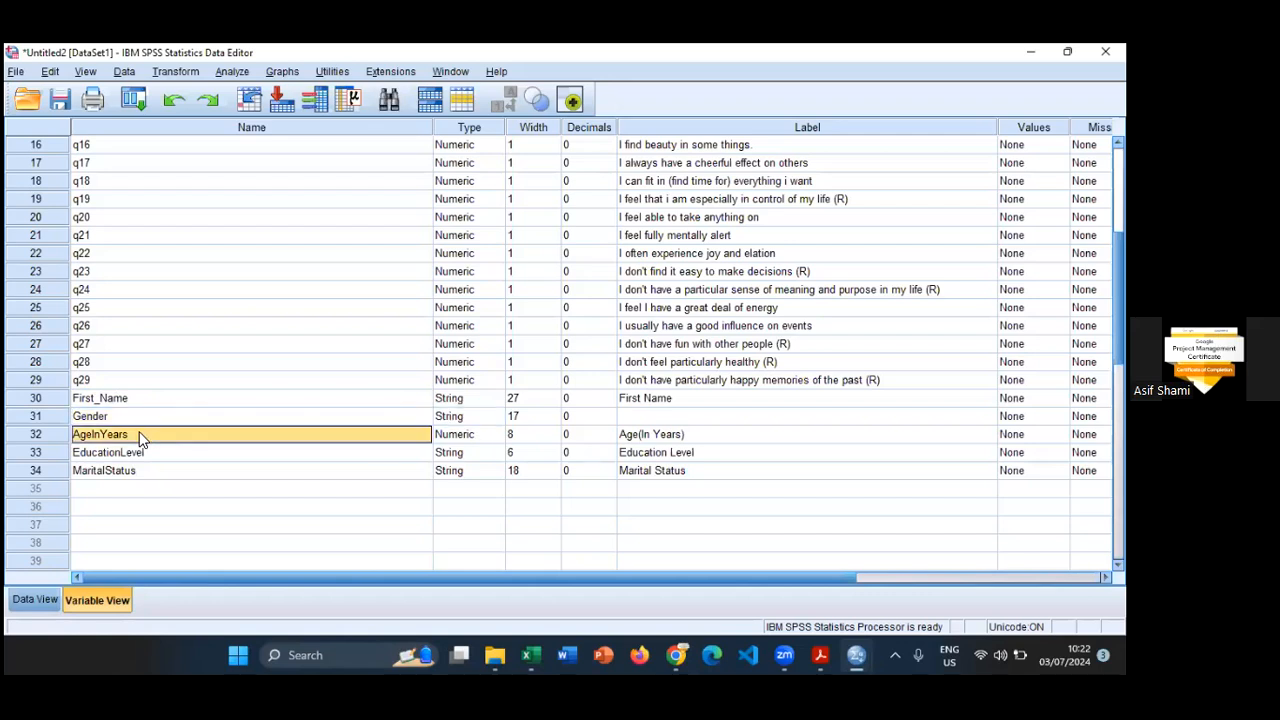
pyautogui.doubleClick(141, 435)
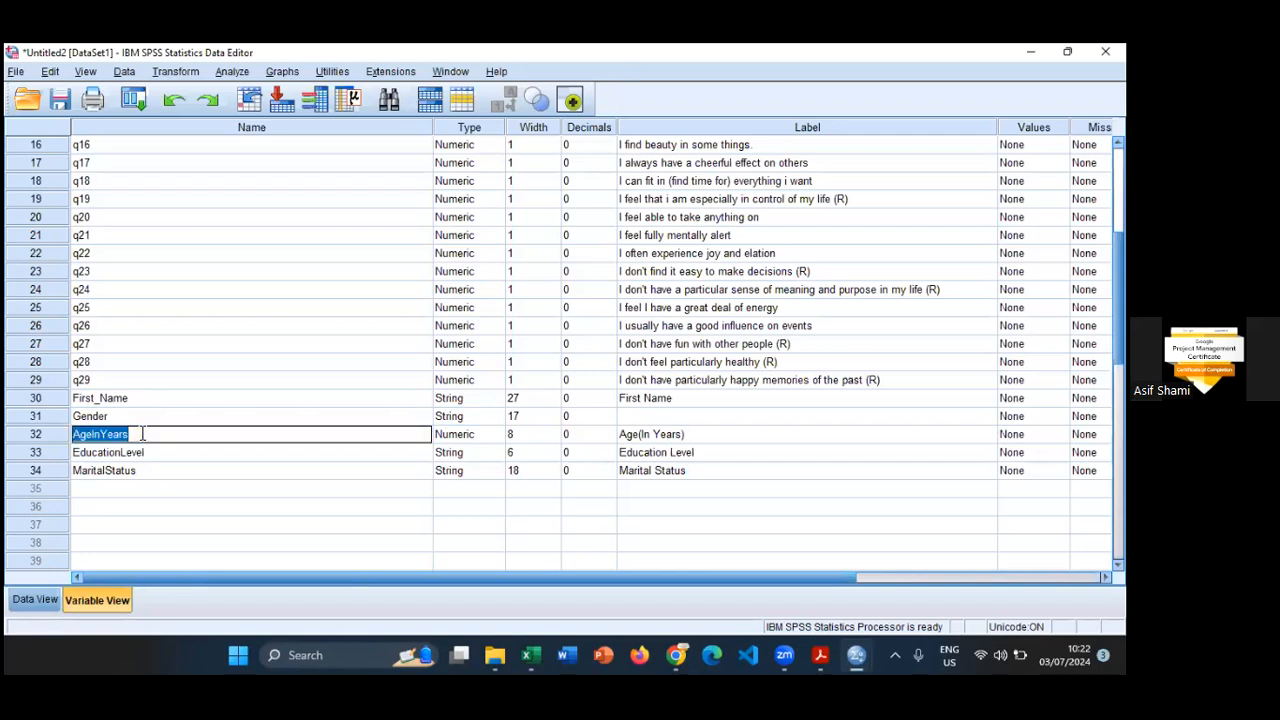
pyautogui.click(142, 434)
pyautogui.press('Left')
pyautogui.press('Left')
pyautogui.press('Left')
pyautogui.press('Left')
pyautogui.press('Left')
pyautogui.write('_')
pyautogui.press('Left')
pyautogui.press('Left')
pyautogui.write('_')
pyautogui.press('Return')
# - Rename the EducationLevel variable in row 33 as Education_Level
pyautogui.press('F2')
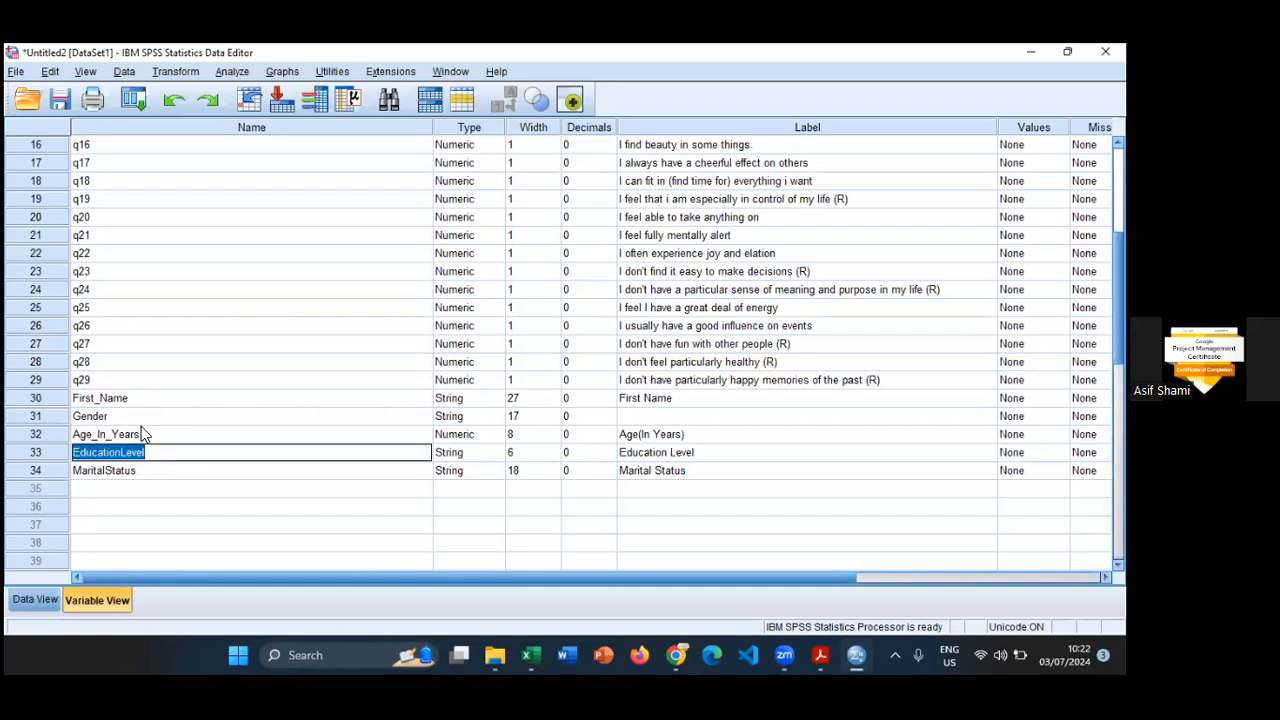
pyautogui.press('Left')
pyautogui.press('Left')
pyautogui.press('Left')
pyautogui.press('Left')
pyautogui.press('Left')
pyautogui.press('Left')
pyautogui.write('_')
# - Rename the MaritalStatus variable in row 34 as Marital_Status
pyautogui.click(177, 468)
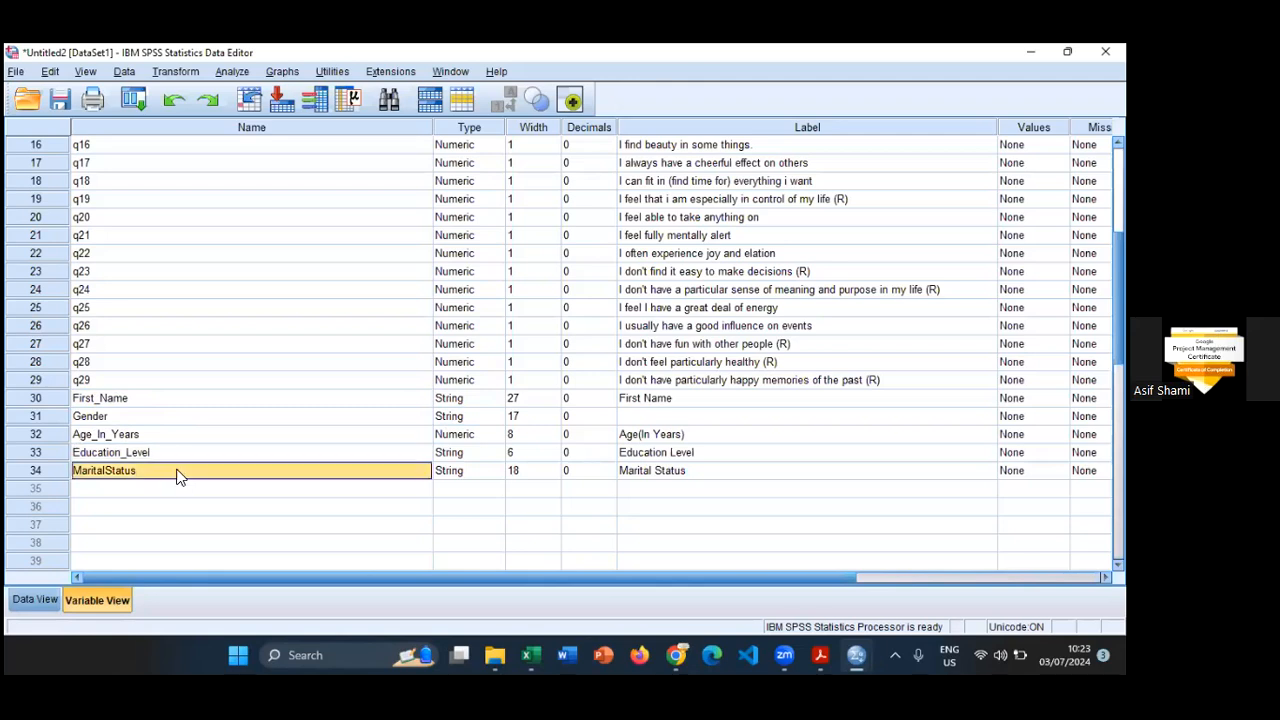
pyautogui.press('F2')
pyautogui.press('Left')
pyautogui.press('Left')
pyautogui.press('Left')
pyautogui.press('Left')
pyautogui.press('Left')
pyautogui.press('Left')
pyautogui.press('Left')
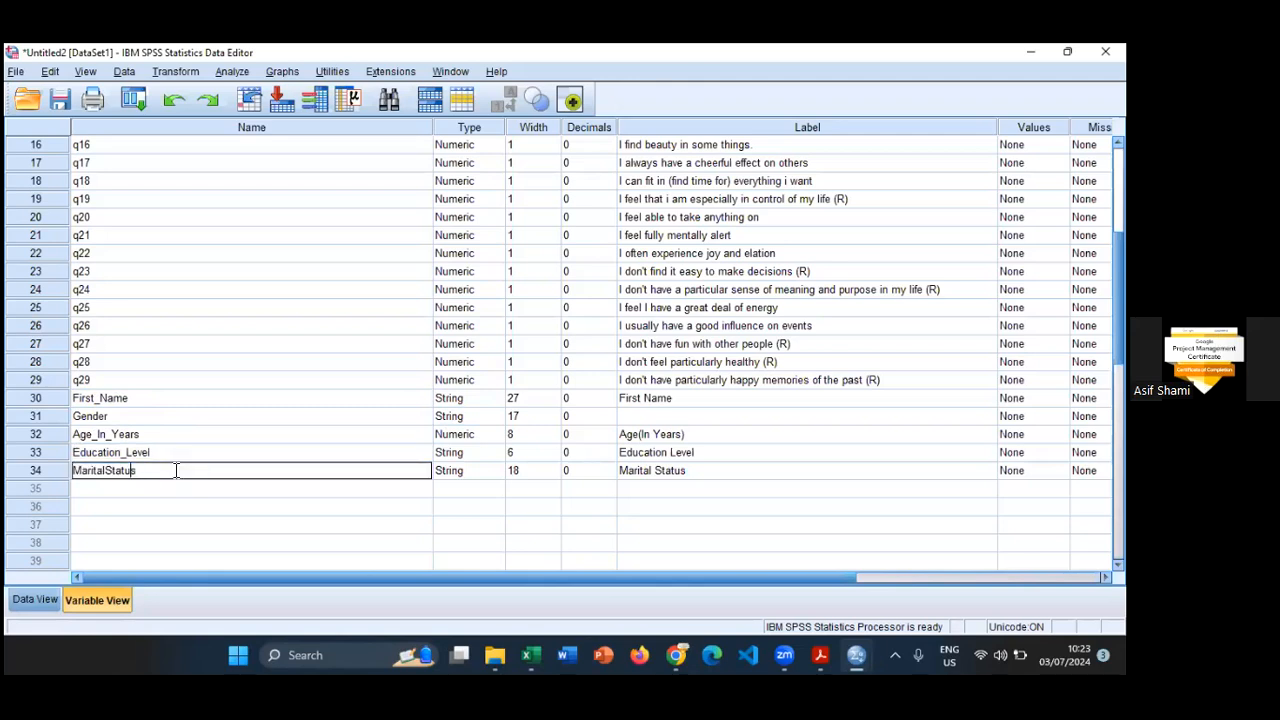
pyautogui.write('_')
pyautogui.press('Return')
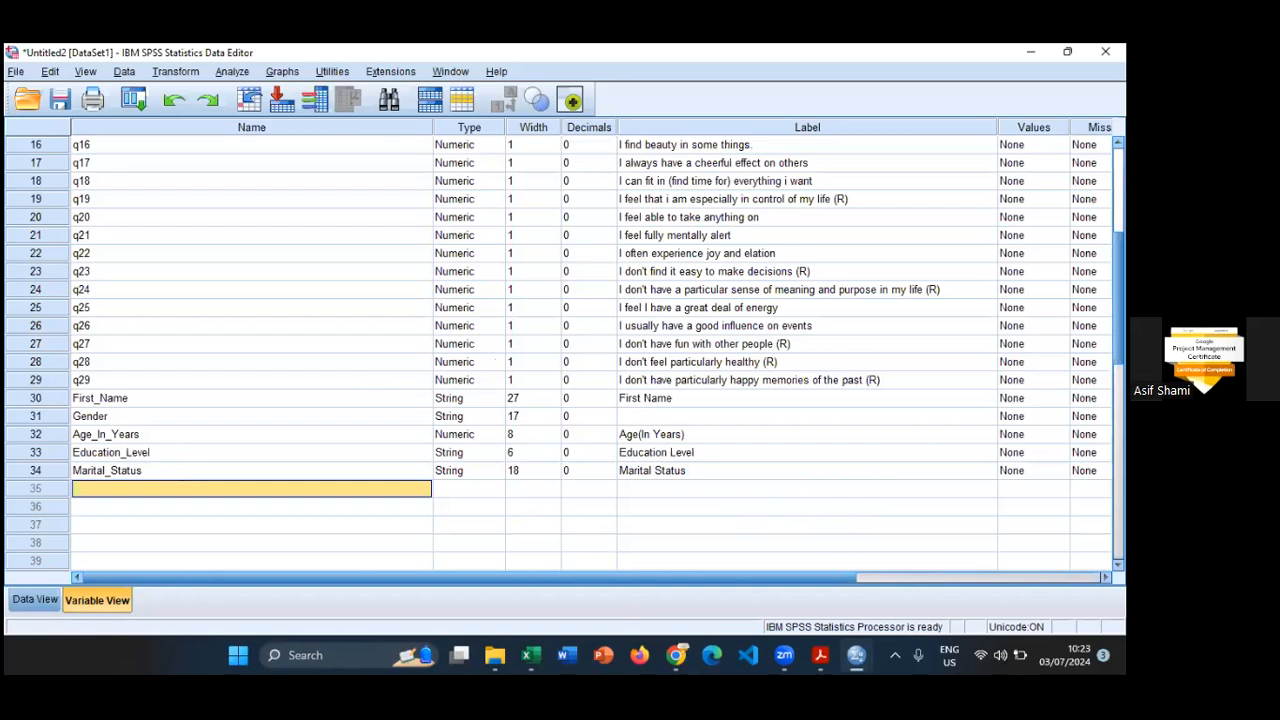
# - Try raising and lowering the width setting of the first variable, q1, and check its values in the data grid
pyautogui.hscroll(5, 592, 352)
pyautogui.scroll(5, 592, 352)
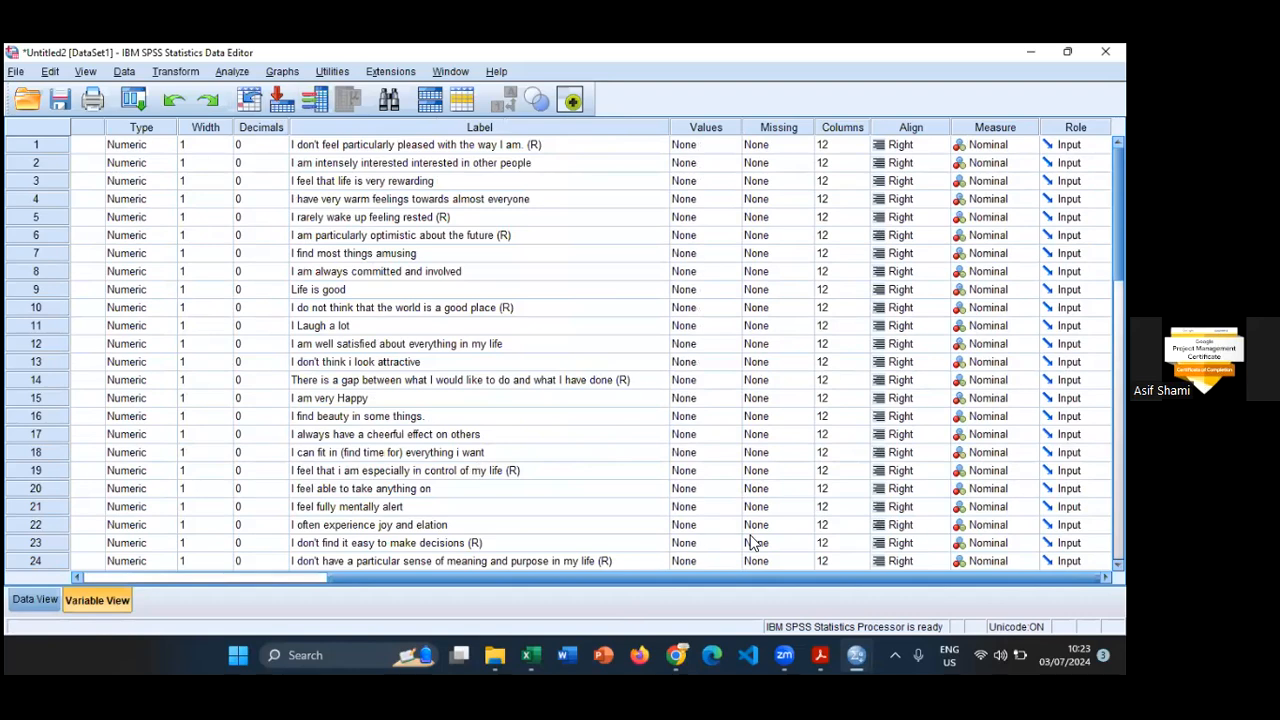
pyautogui.moveTo(760, 578); pyautogui.dragTo(692, 578)
pyautogui.click(320, 146)
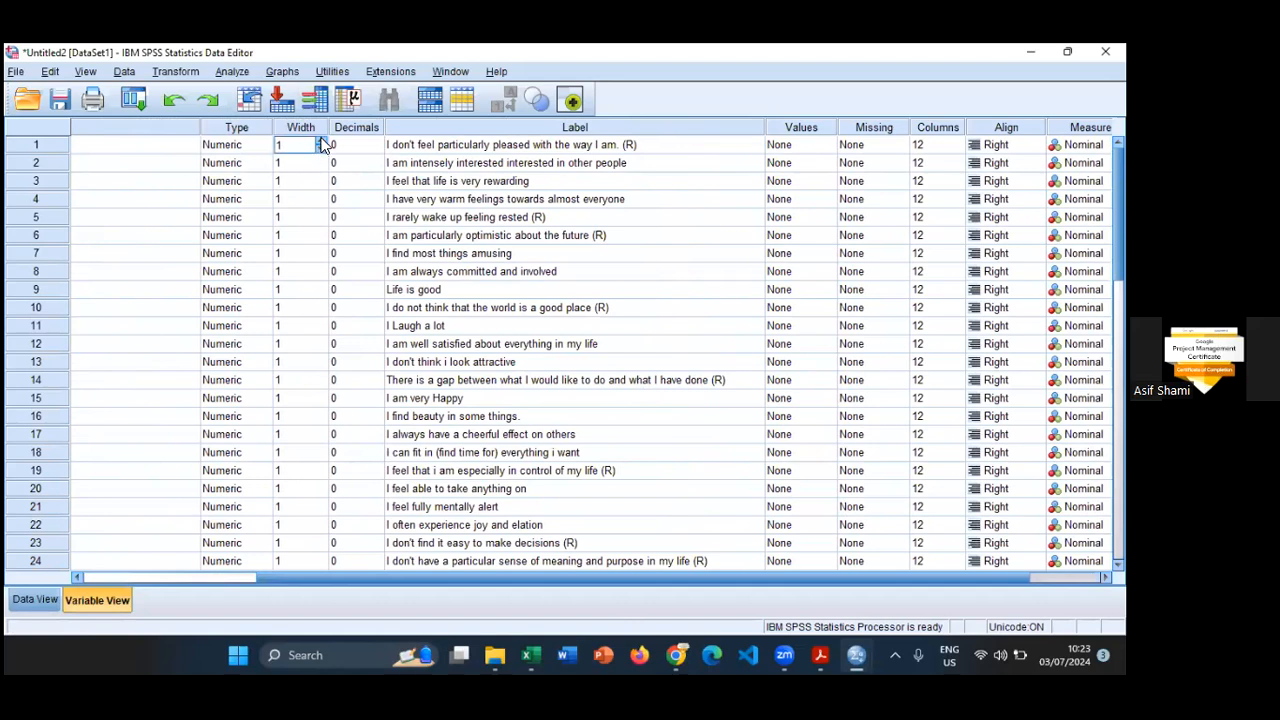
pyautogui.click(322, 147)
pyautogui.click(322, 147)
pyautogui.click(321, 135)
pyautogui.click(318, 144)
pyautogui.click(320, 140)
pyautogui.click(320, 140)
pyautogui.click(320, 140)
pyautogui.click(324, 148)
pyautogui.click(324, 148)
pyautogui.click(324, 148)
pyautogui.click(30, 601)
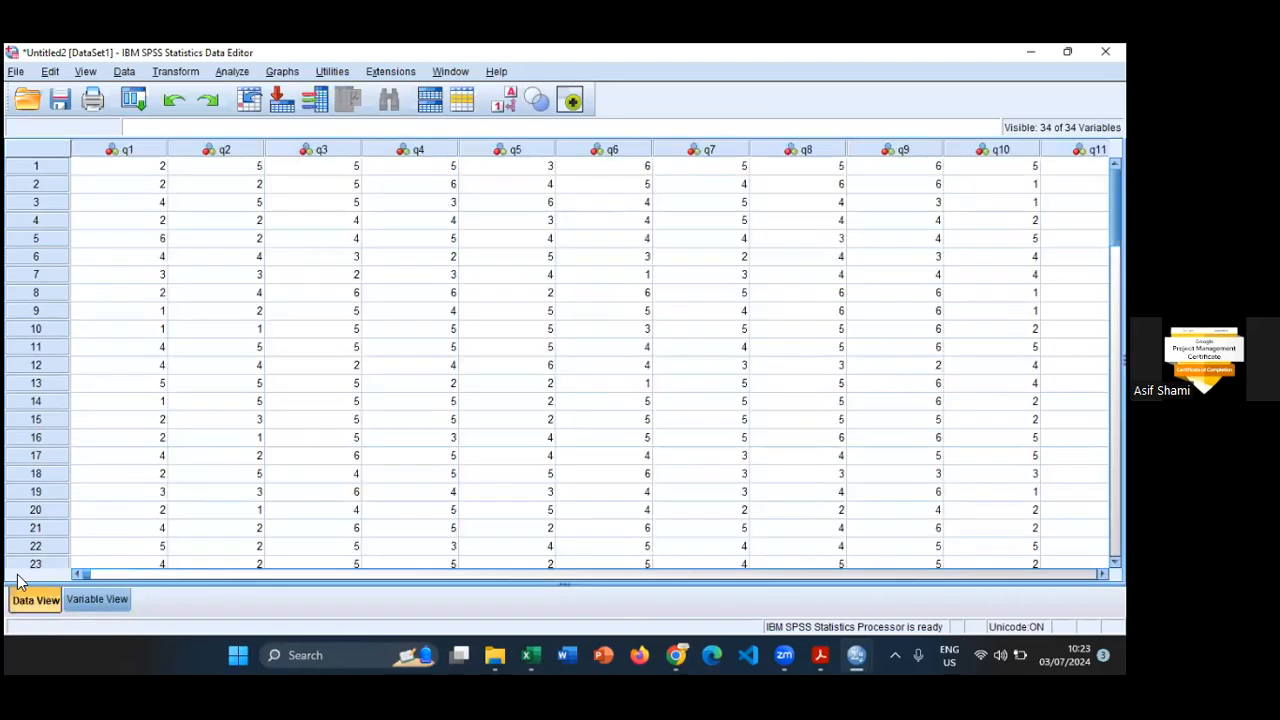
pyautogui.click(133, 166)
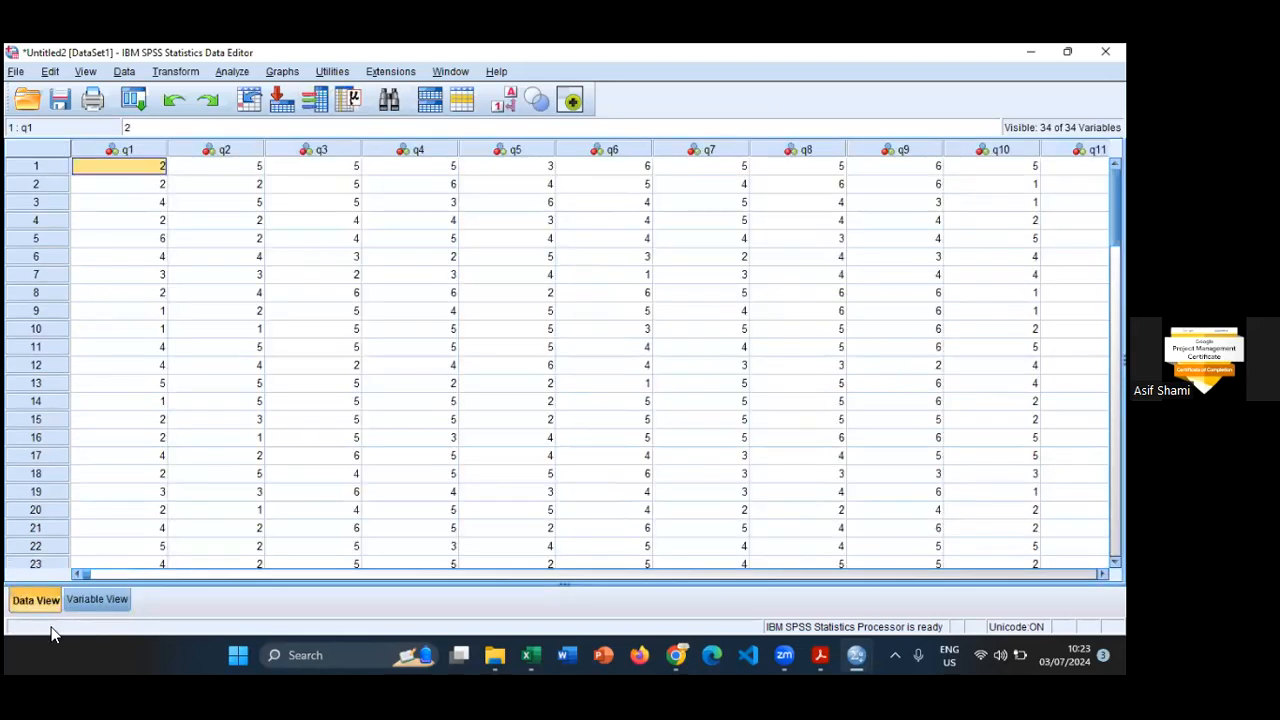
pyautogui.click(95, 601)
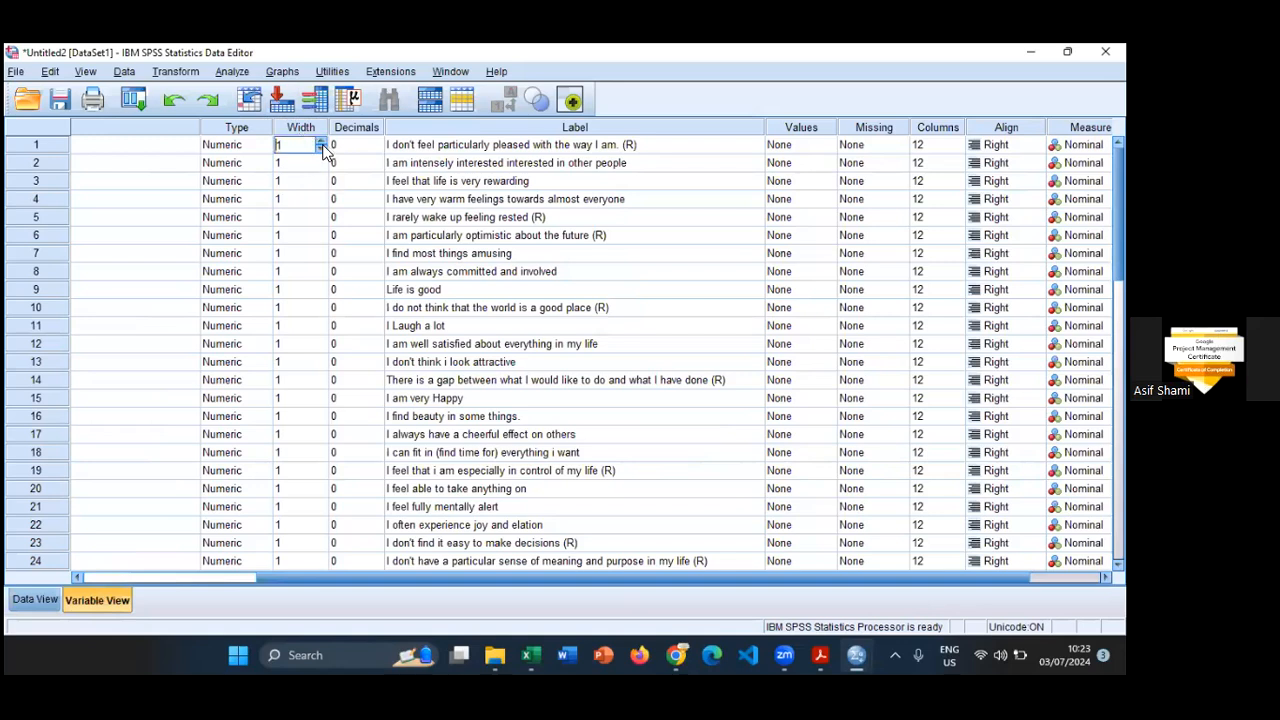
# - Increase q1's width to 3 and its decimals to 2, and check how the q1 values display in the data grid
pyautogui.click(320, 141)
pyautogui.click(320, 141)
pyautogui.click(36, 599)
pyautogui.click(100, 599)
pyautogui.click(362, 148)
pyautogui.click(377, 141)
pyautogui.click(377, 141)
pyautogui.click(36, 599)
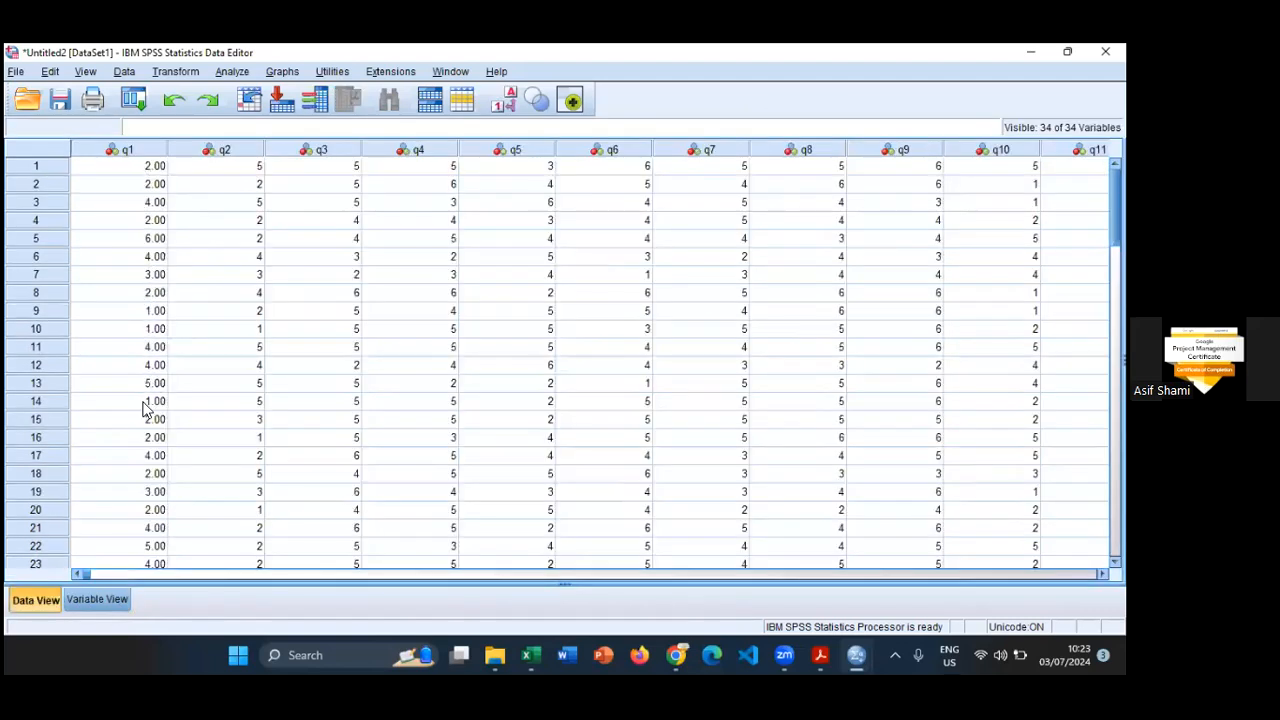
pyautogui.scroll(-1, 130, 425)
pyautogui.scroll(-4, 128, 428)
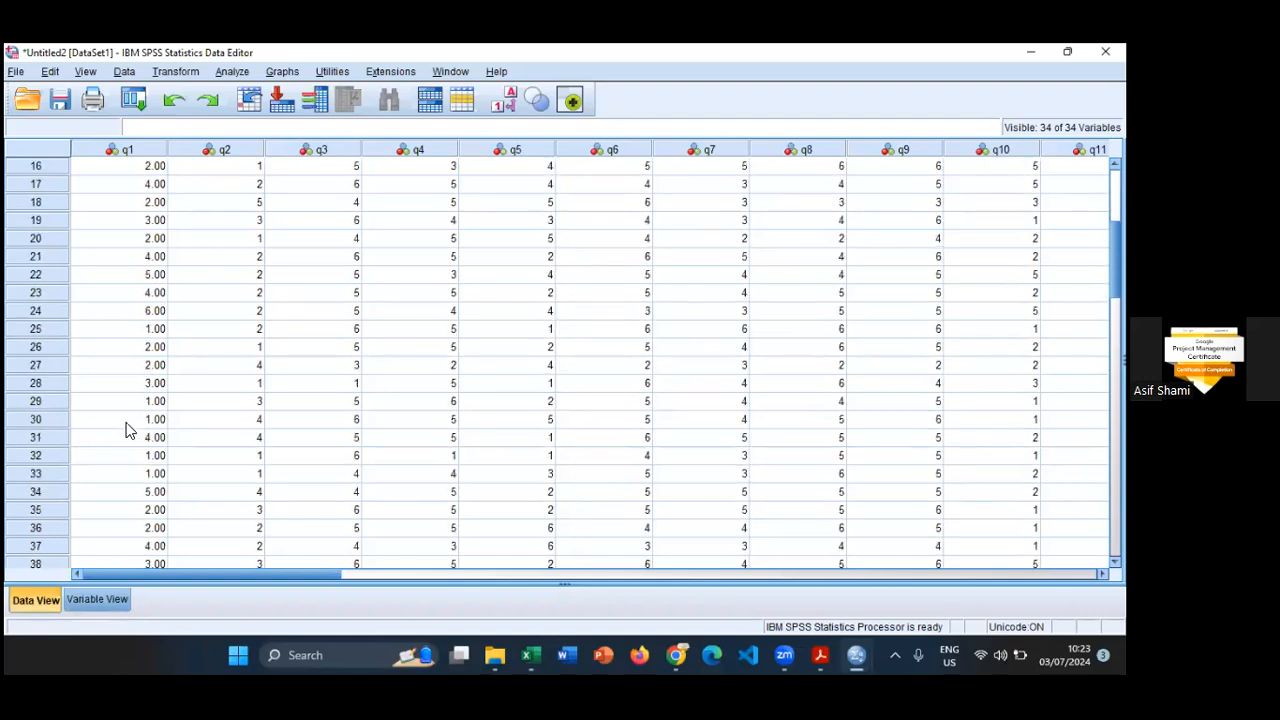
pyautogui.scroll(5, 128, 428)
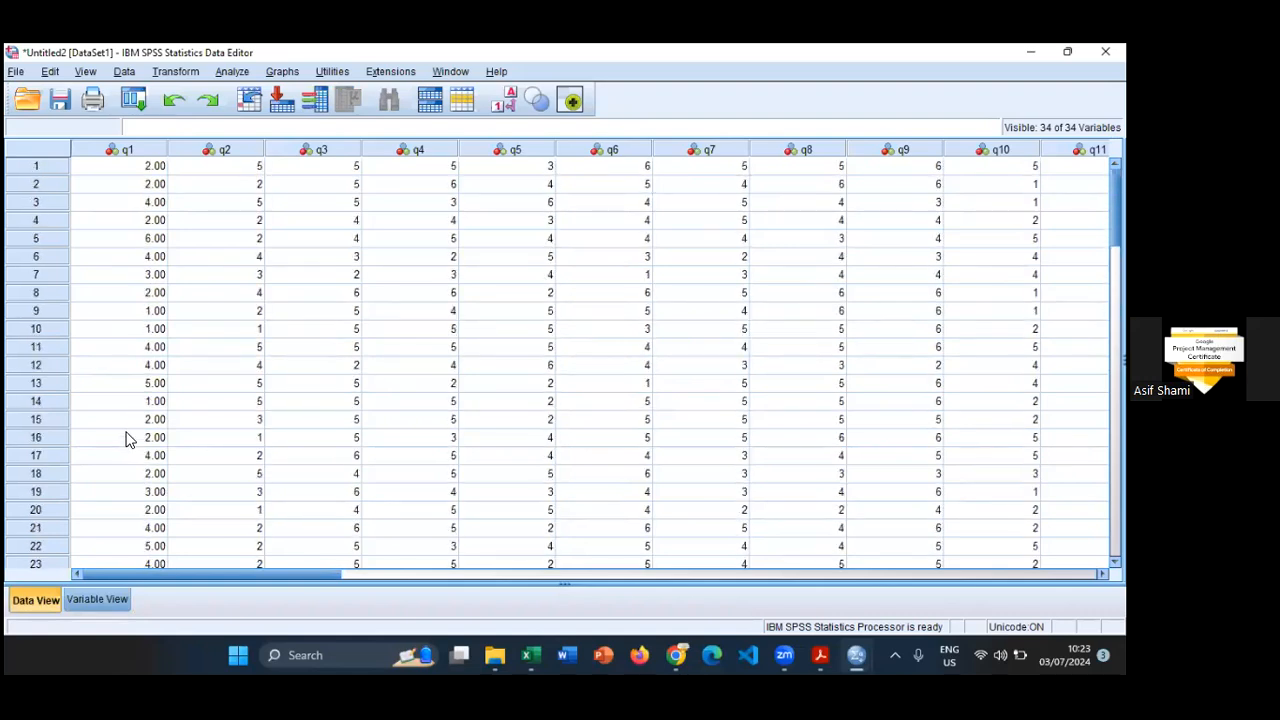
# - Set q1's decimals to 0 and check the q1 values in the data grid
pyautogui.click(97, 599)
pyautogui.click(367, 145)
pyautogui.click(374, 149)
pyautogui.click(374, 149)
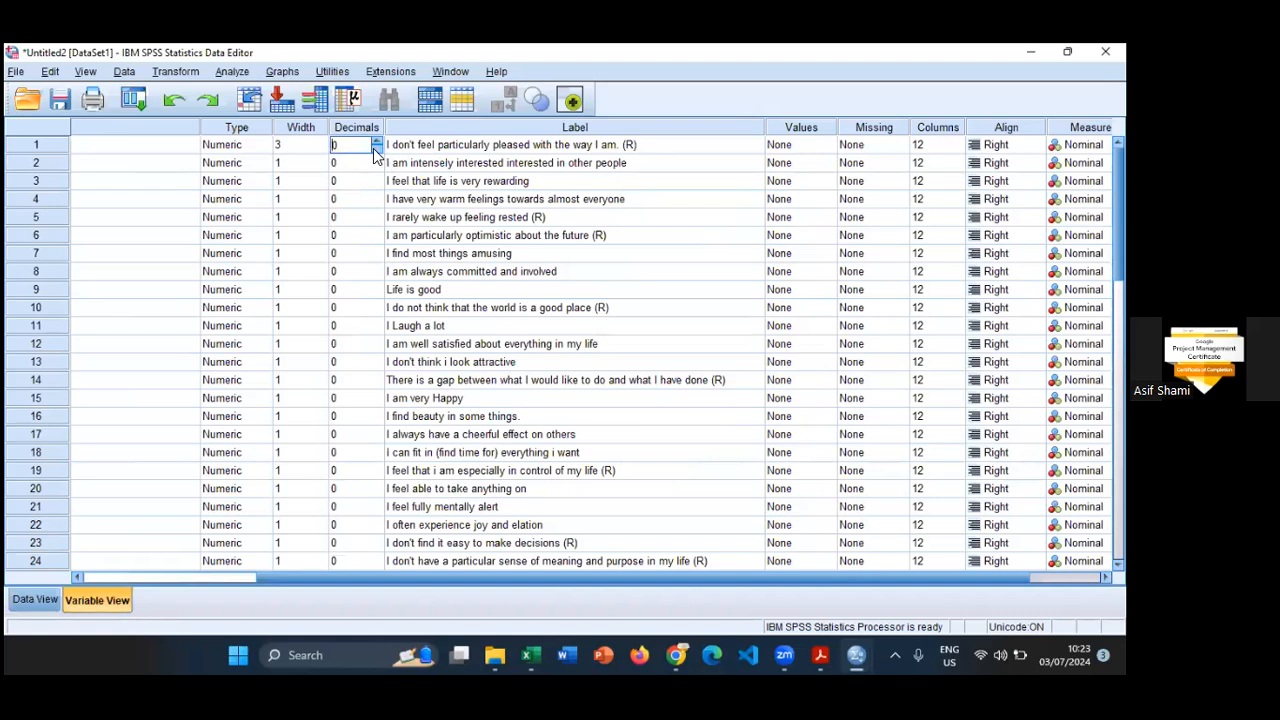
pyautogui.click(35, 600)
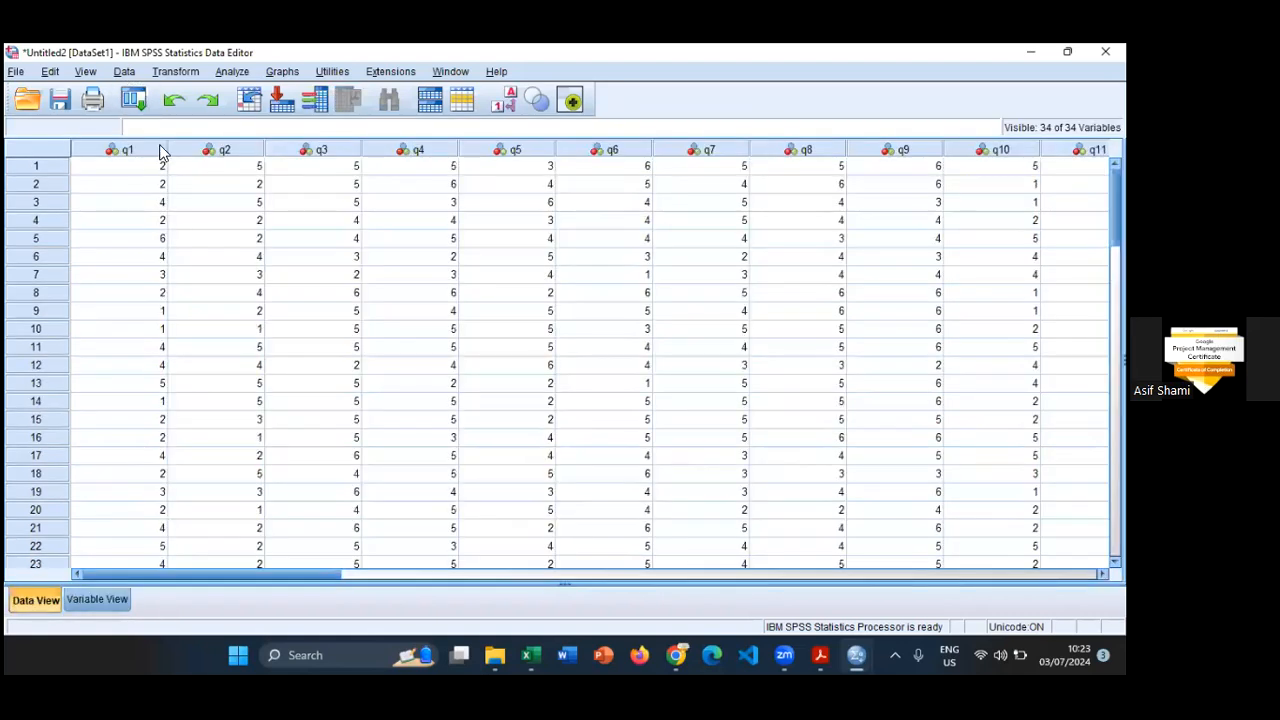
# - Narrow the data columns q1 through q11 together to a column width of 5 and bring up their Columns settings
pyautogui.moveTo(170, 145); pyautogui.dragTo(1020, 150)
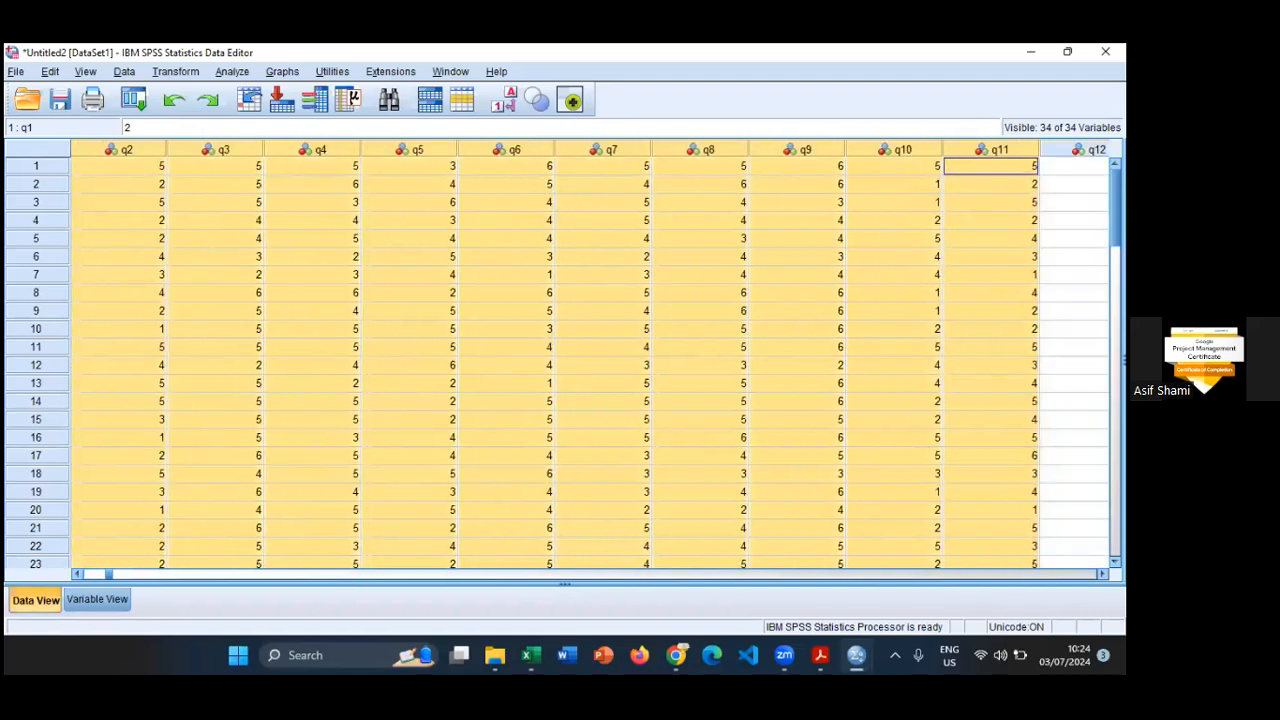
pyautogui.moveTo(1040, 149); pyautogui.dragTo(988, 149)
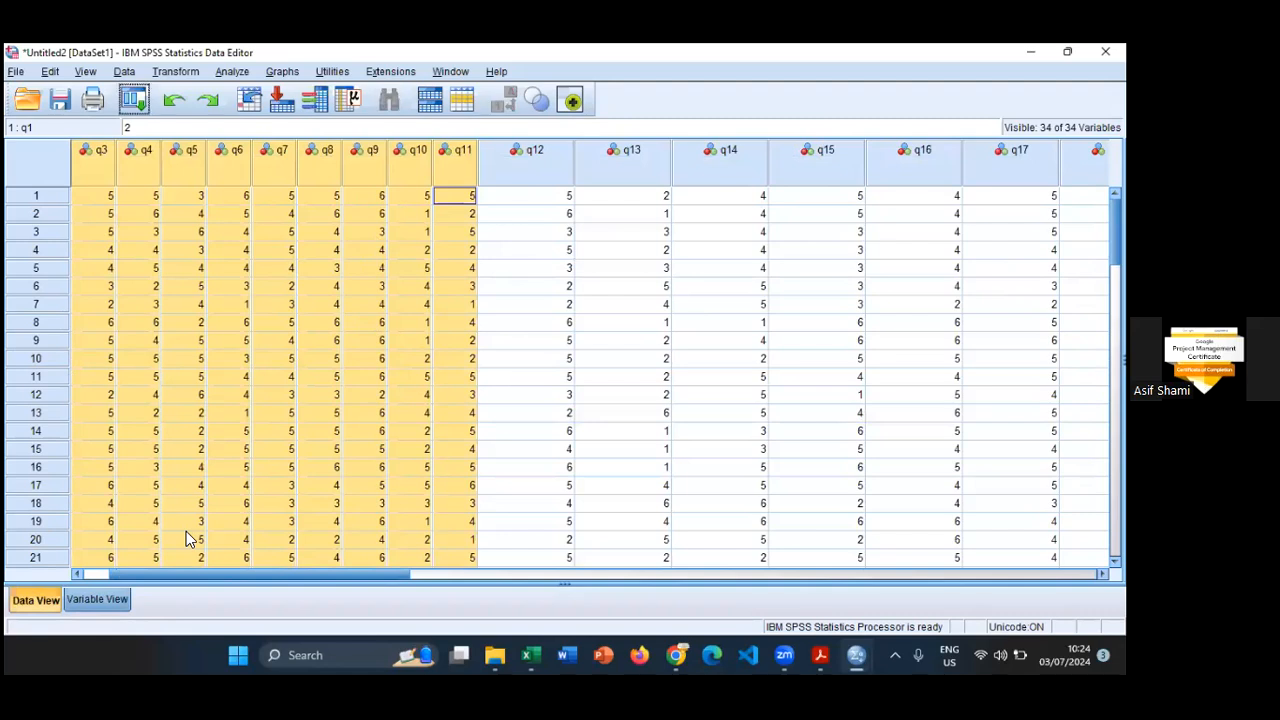
pyautogui.hotkey('ctrl', 't')
pyautogui.moveTo(650, 577); pyautogui.dragTo(721, 577)
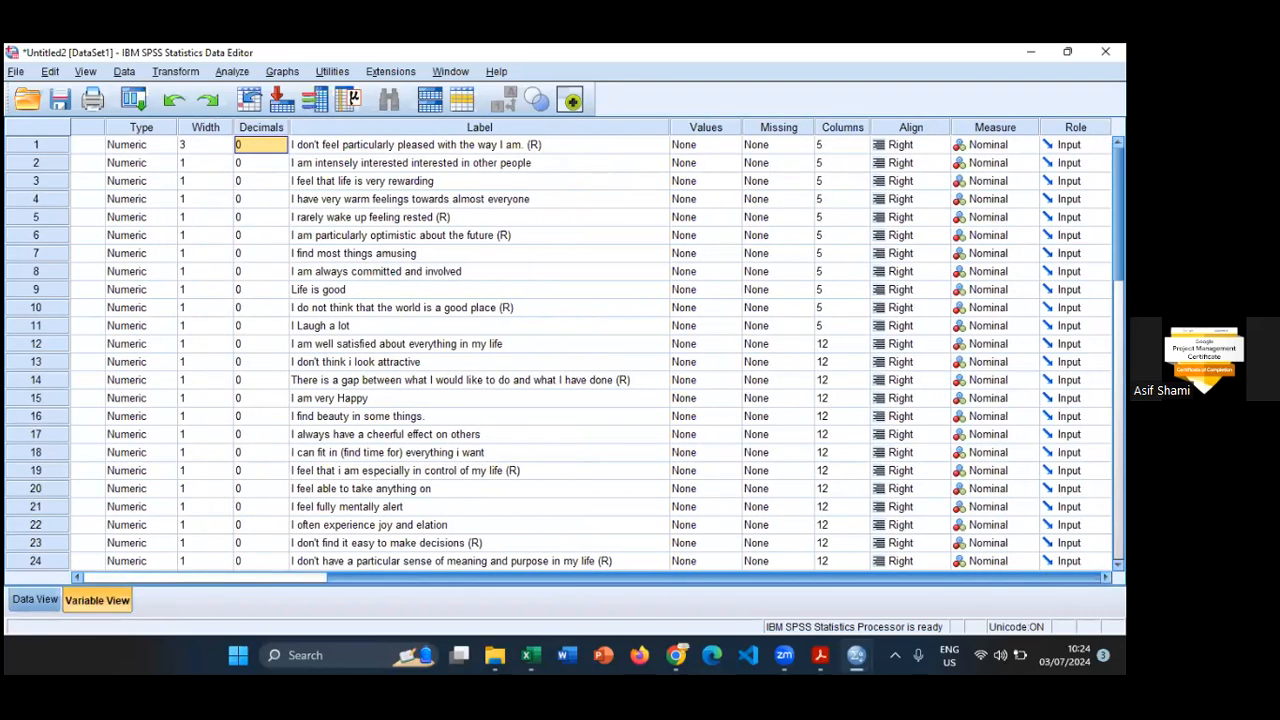
# - Apply q11's Columns setting of 5 to variables q12 through q29 and check the columns in the data grid
pyautogui.click(840, 330)
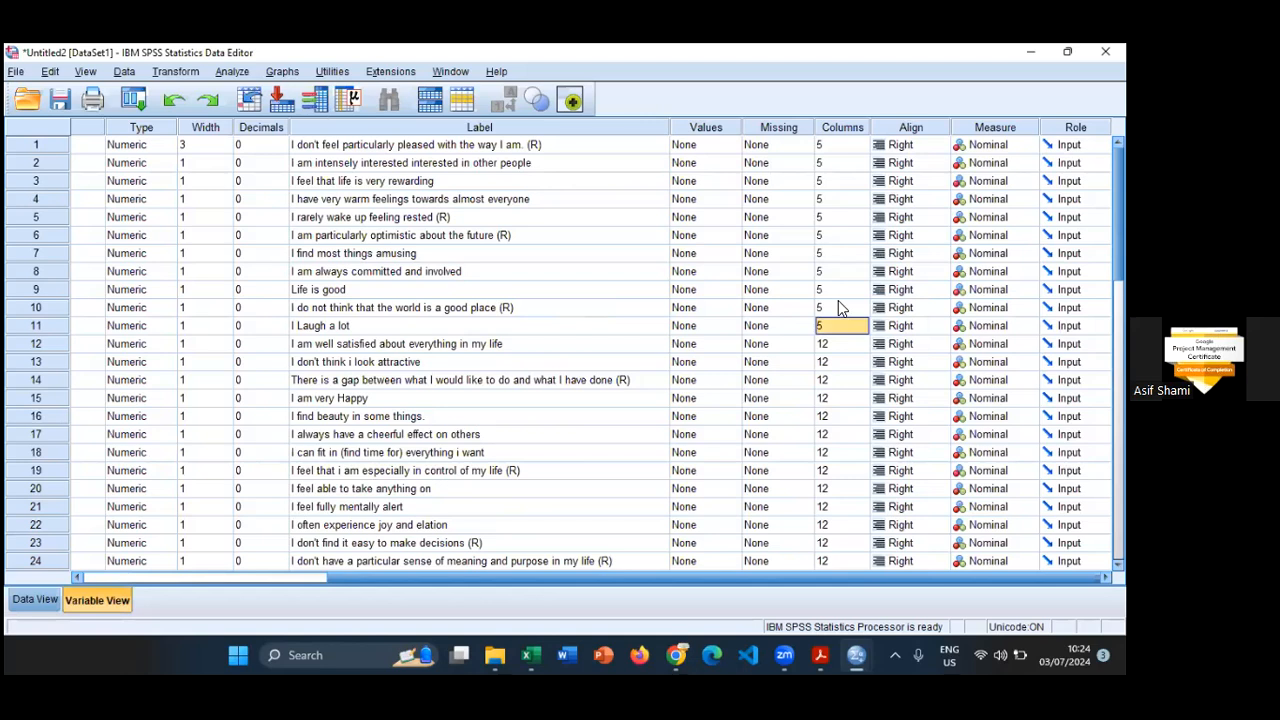
pyautogui.click(845, 343)
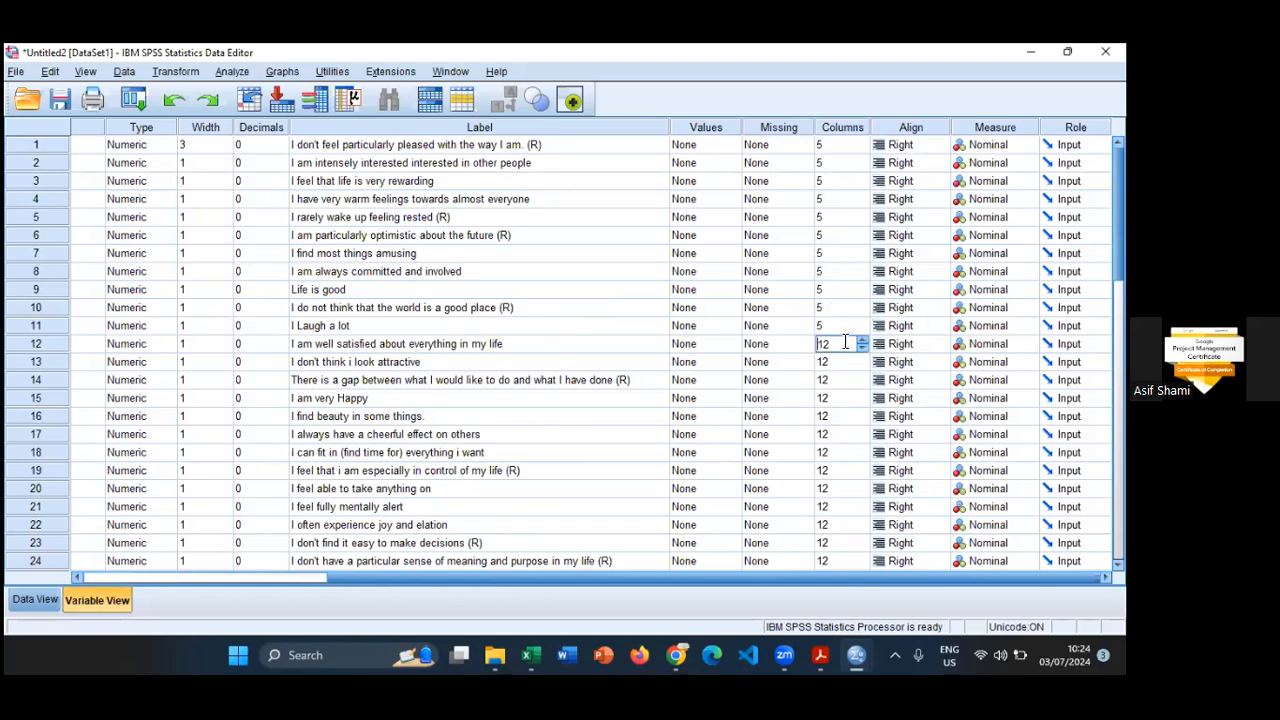
pyautogui.hotkey('shift', 'Down')
pyautogui.hotkey('shift', 'Down')
pyautogui.hotkey('shift', 'Down')
pyautogui.hotkey('shift', 'Down')
pyautogui.hotkey('shift', 'Down')
pyautogui.hotkey('shift', 'Down')
pyautogui.hotkey('shift', 'Down')
pyautogui.hotkey('shift', 'Down')
pyautogui.hotkey('shift', 'Down')
pyautogui.hotkey('shift', 'Down')
pyautogui.hotkey('shift', 'Down')
pyautogui.hotkey('shift', 'Down')
pyautogui.hotkey('shift', 'Down')
pyautogui.hotkey('shift', 'Down')
pyautogui.hotkey('shift', 'Down')
pyautogui.hotkey('shift', 'Down')
pyautogui.hotkey('shift', 'Down')
pyautogui.hotkey('shift', 'Down')
pyautogui.hotkey('shift', 'Down')
pyautogui.hotkey('shift', 'Down')
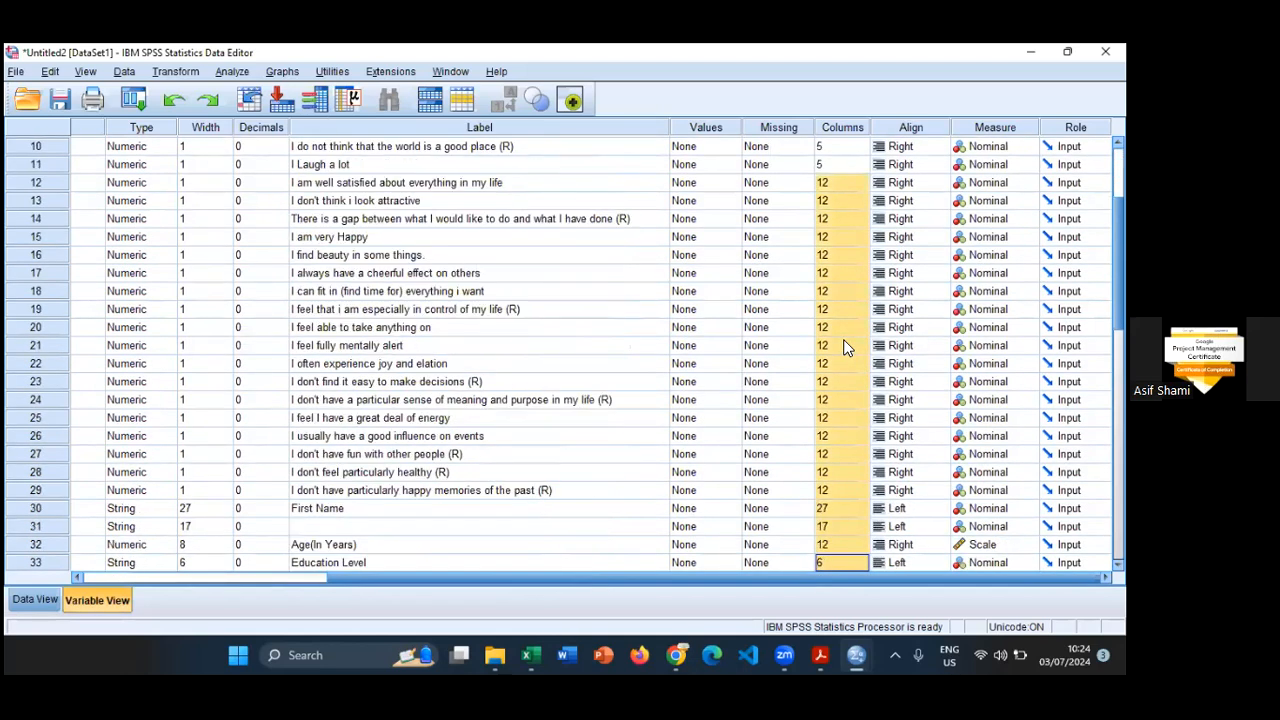
pyautogui.scroll(-2, 843, 346)
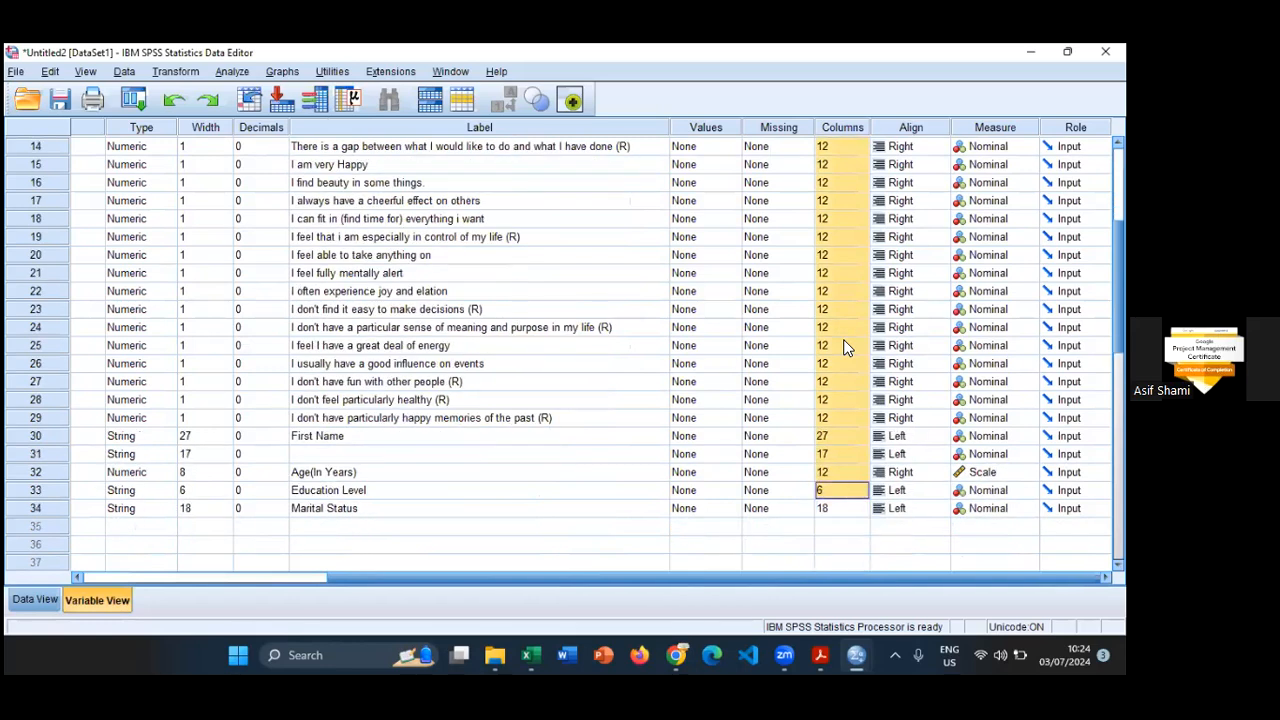
pyautogui.hotkey('shift', 'Up')
pyautogui.hotkey('shift', 'Up')
pyautogui.hotkey('shift', 'Up')
pyautogui.hotkey('shift', 'Up')
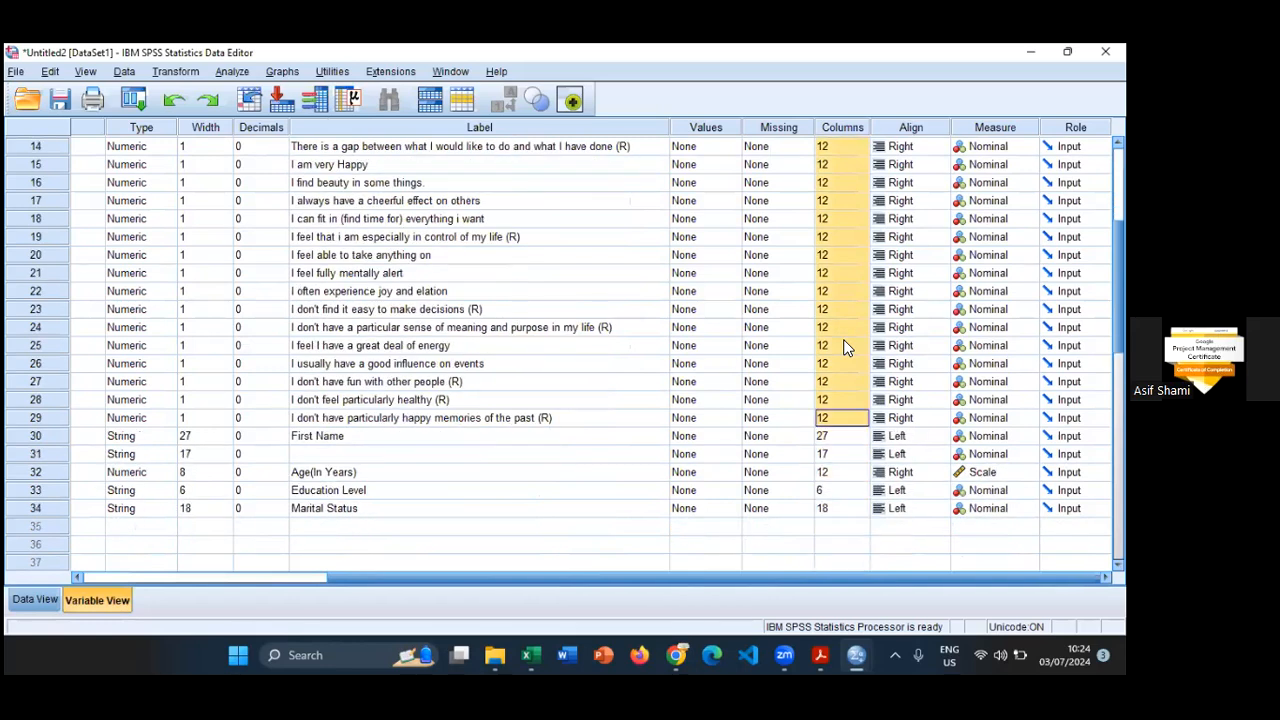
pyautogui.hotkey('shift', 'Down')
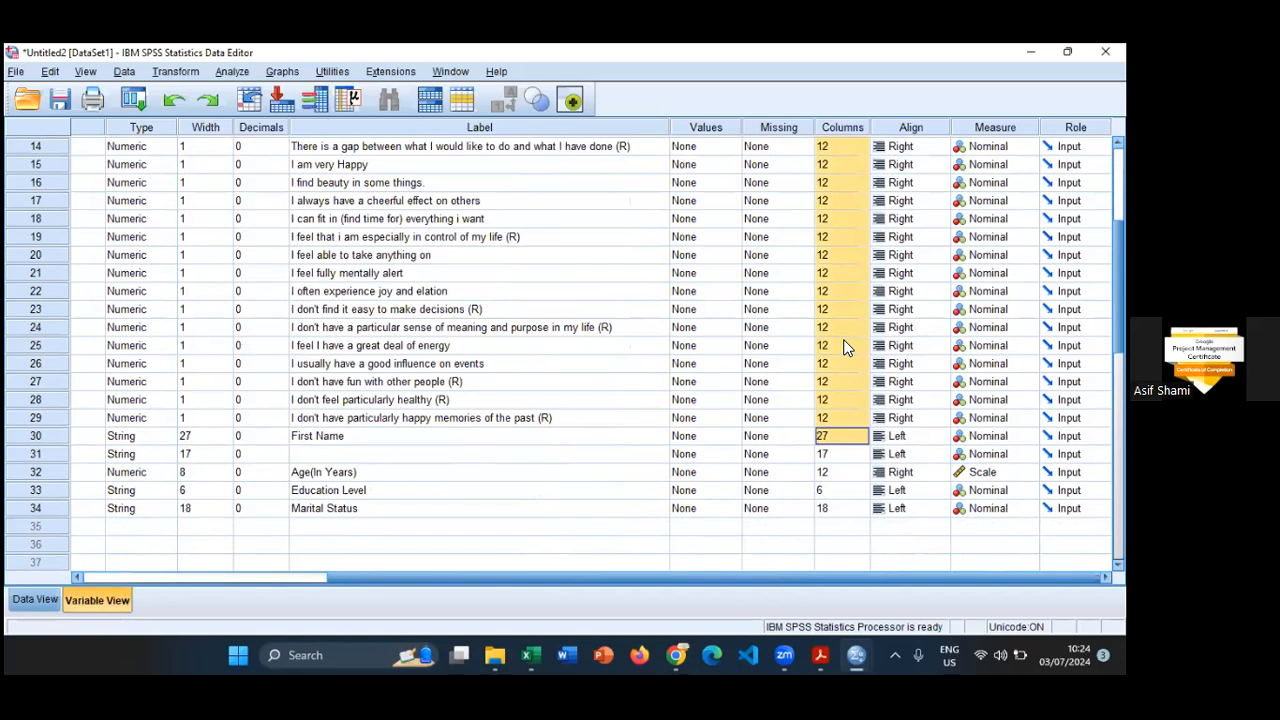
pyautogui.hotkey('shift', 'Up')
pyautogui.write('5')
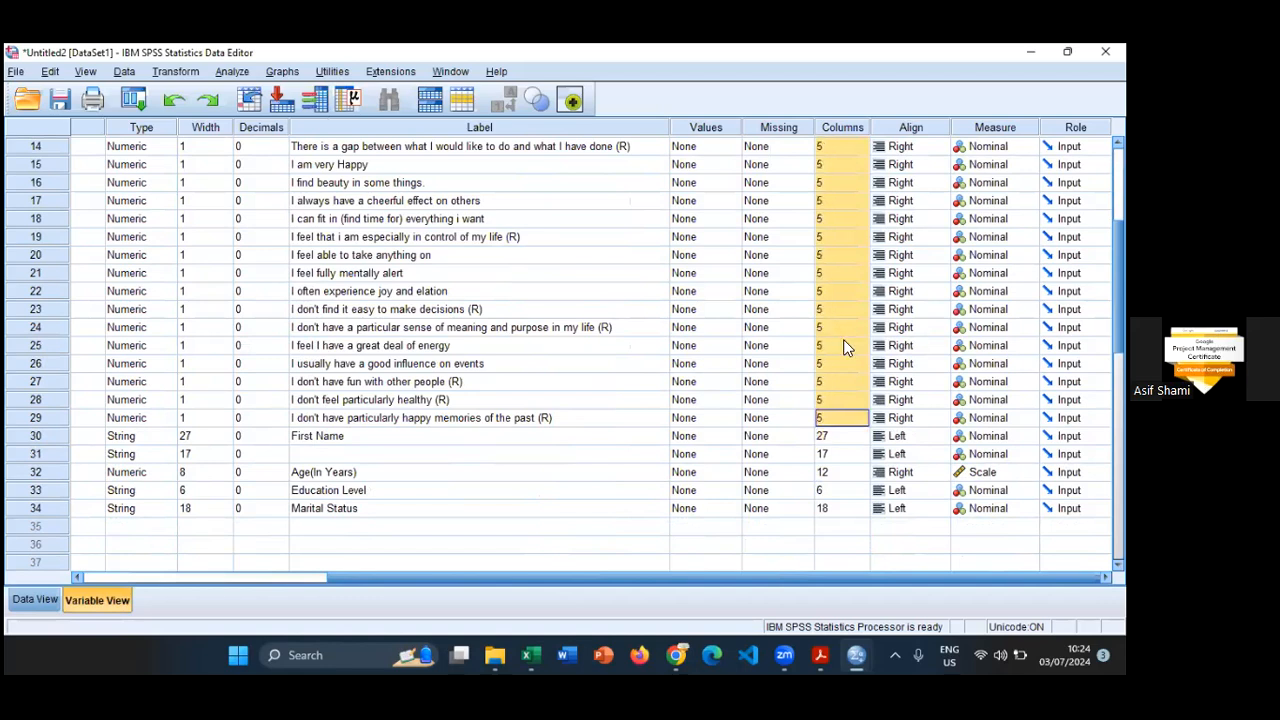
pyautogui.click(36, 602)
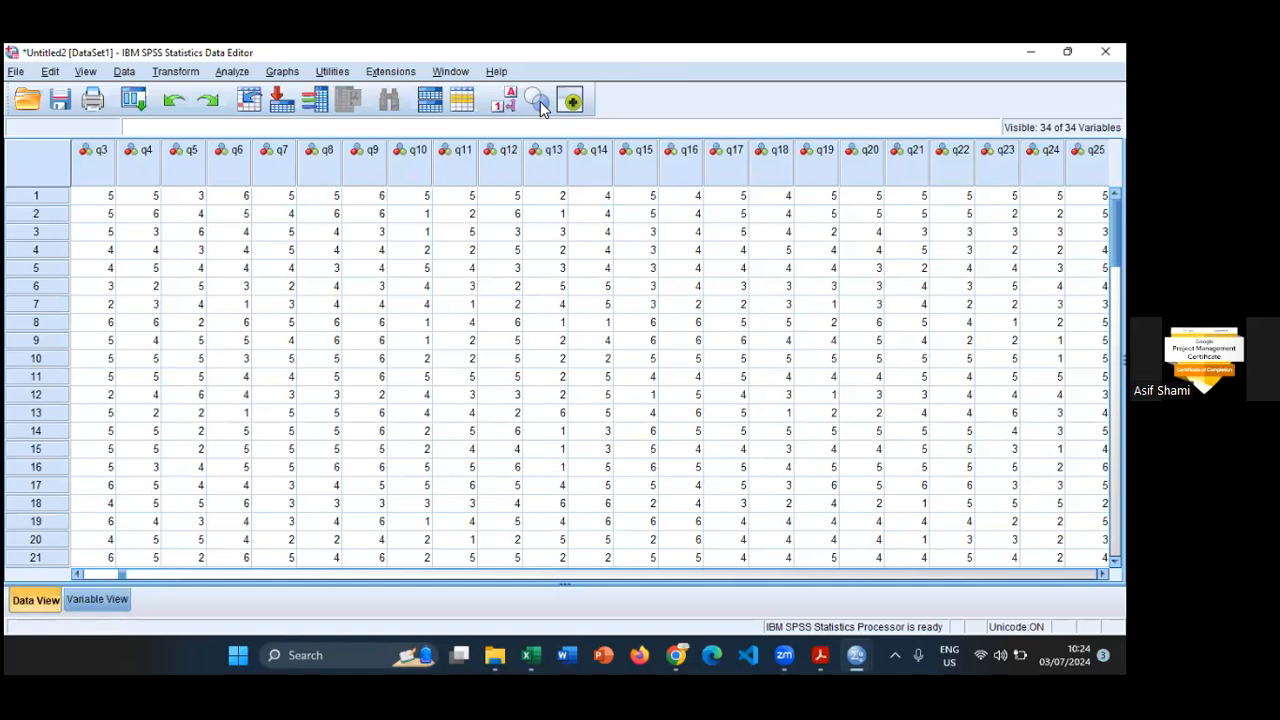
# - Return to the variable definitions and narrow the Name column so that all attribute columns through Role fit on screen
pyautogui.click(100, 599)
pyautogui.scroll(5, 566, 415)
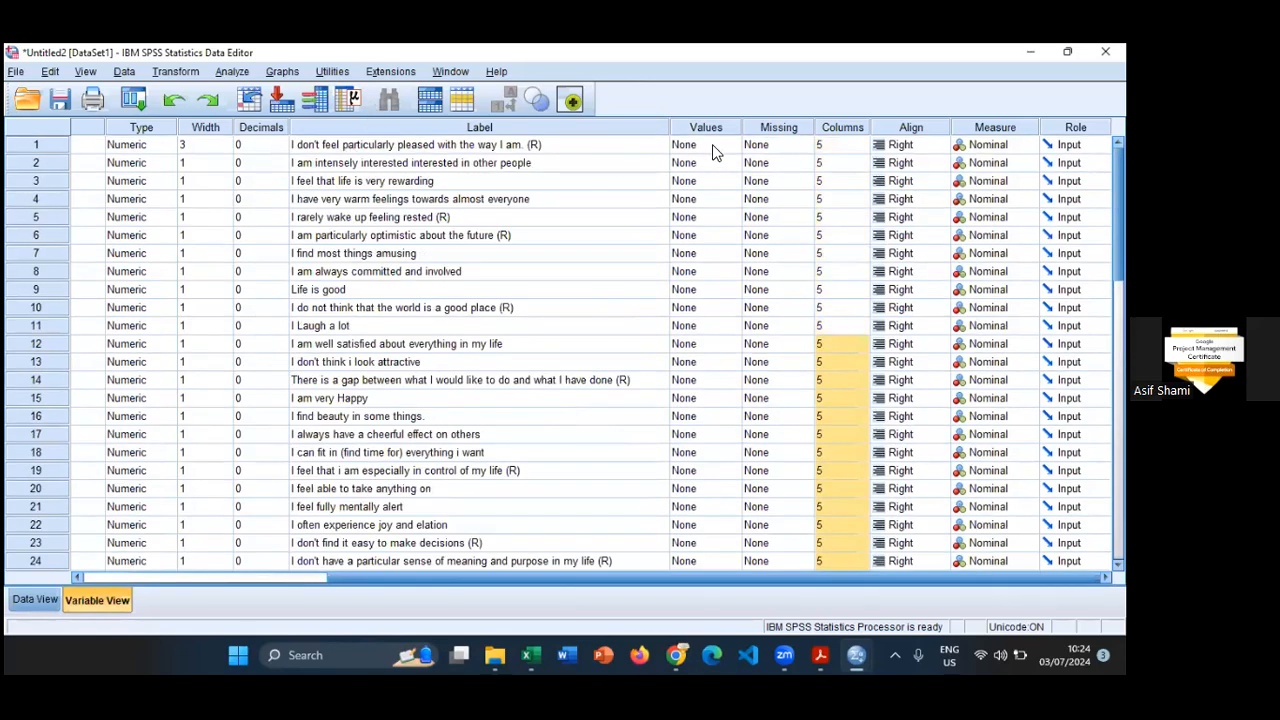
pyautogui.click(534, 147)
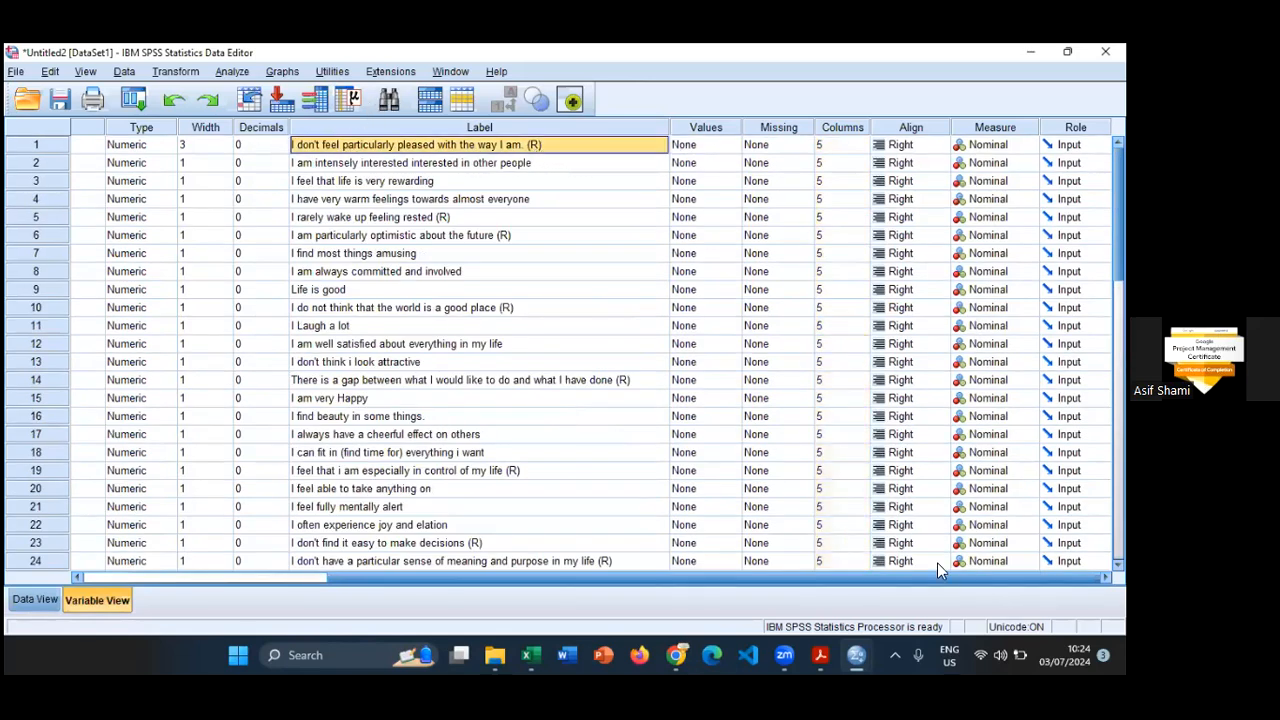
pyautogui.moveTo(937, 577); pyautogui.dragTo(790, 577)
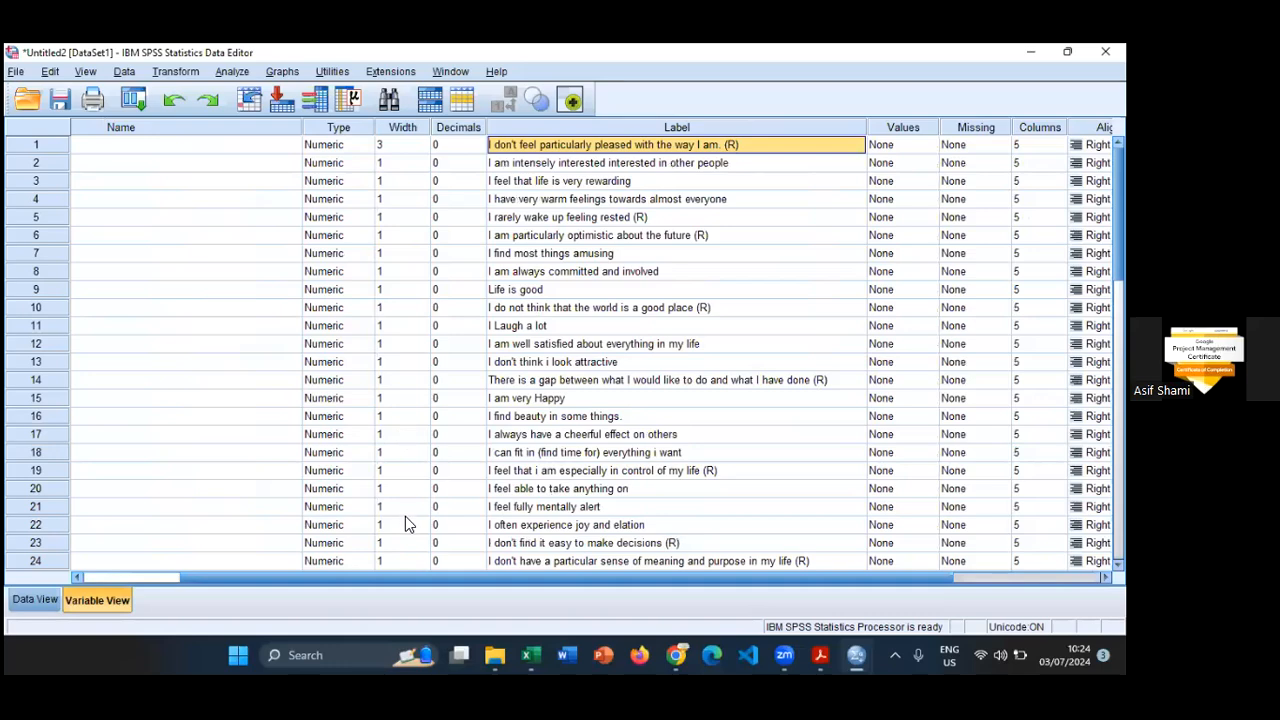
pyautogui.moveTo(397, 576); pyautogui.dragTo(297, 576)
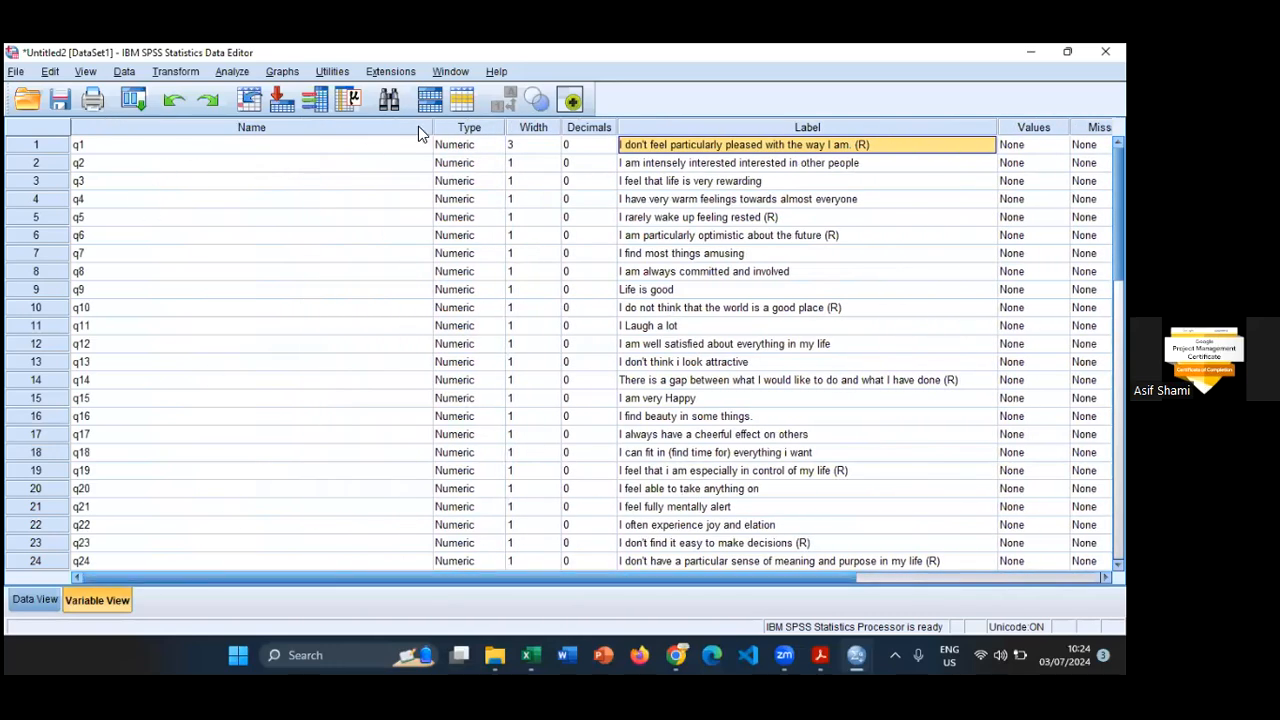
pyautogui.moveTo(433, 127); pyautogui.dragTo(208, 128)
pyautogui.moveTo(137, 152); pyautogui.dragTo(106, 150)
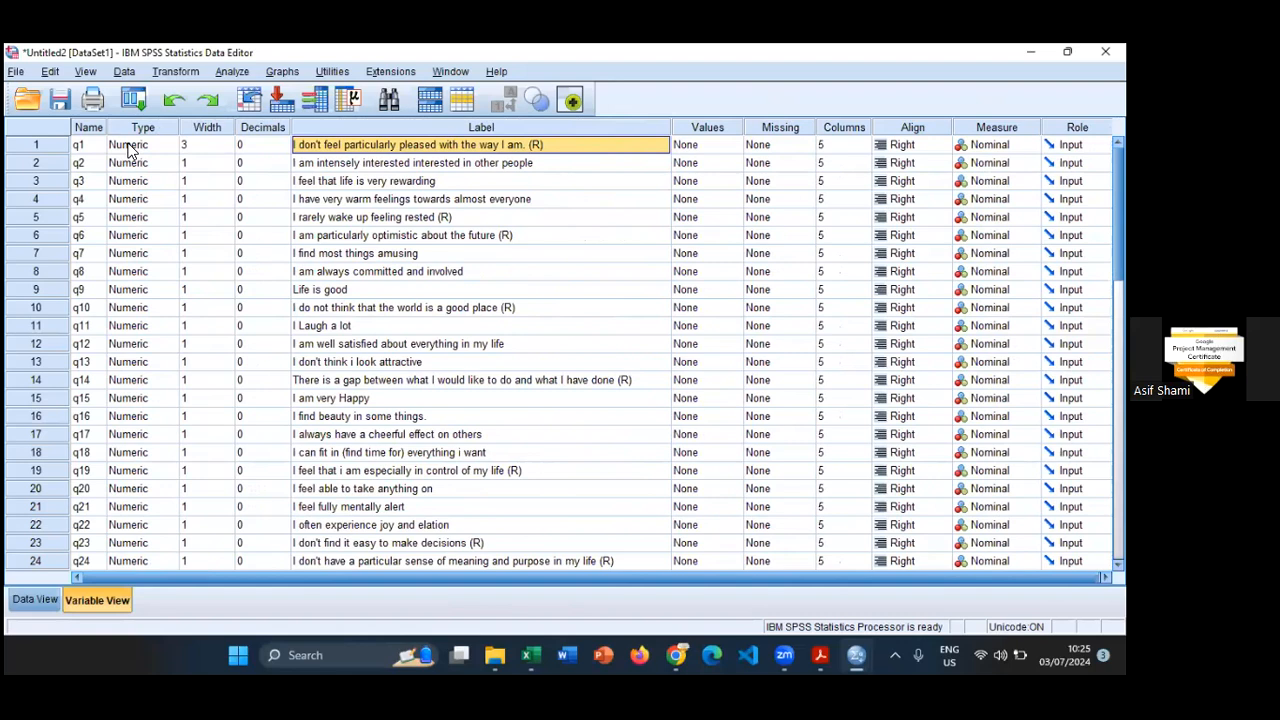
# - Look over the data grid and set the width of variable q1 to 1 in the variable definitions
pyautogui.click(36, 599)
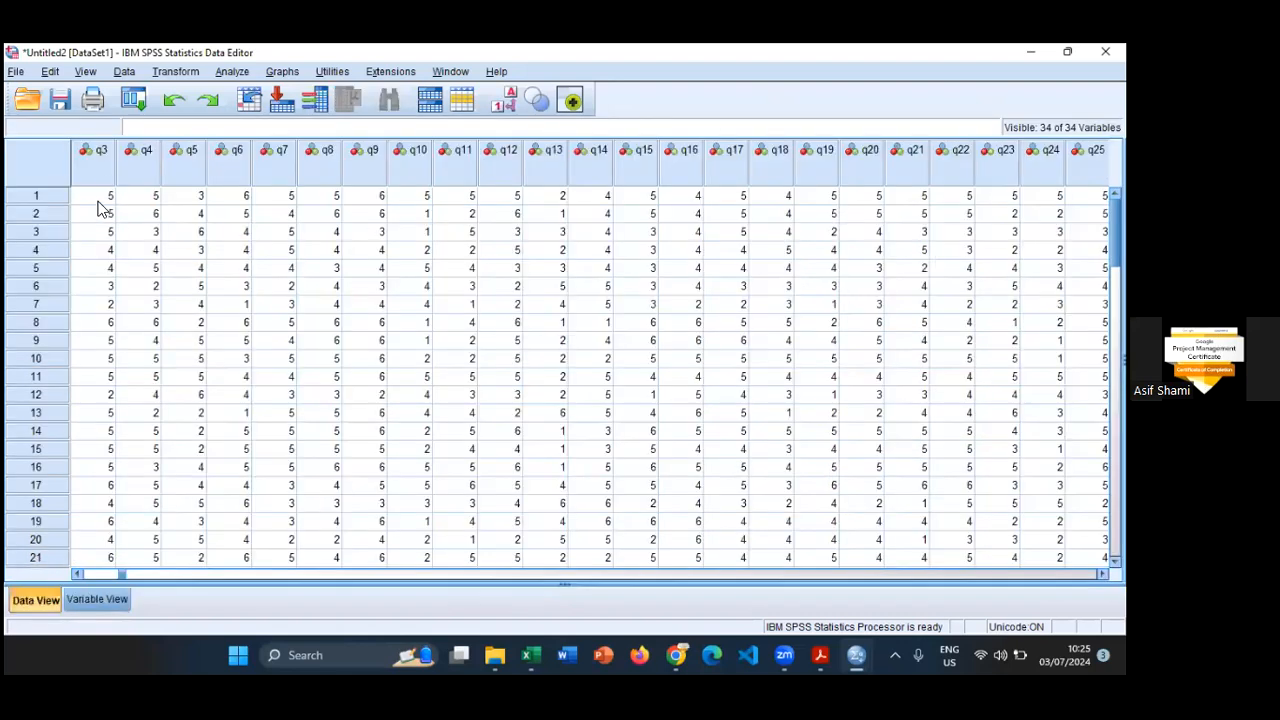
pyautogui.click(96, 600)
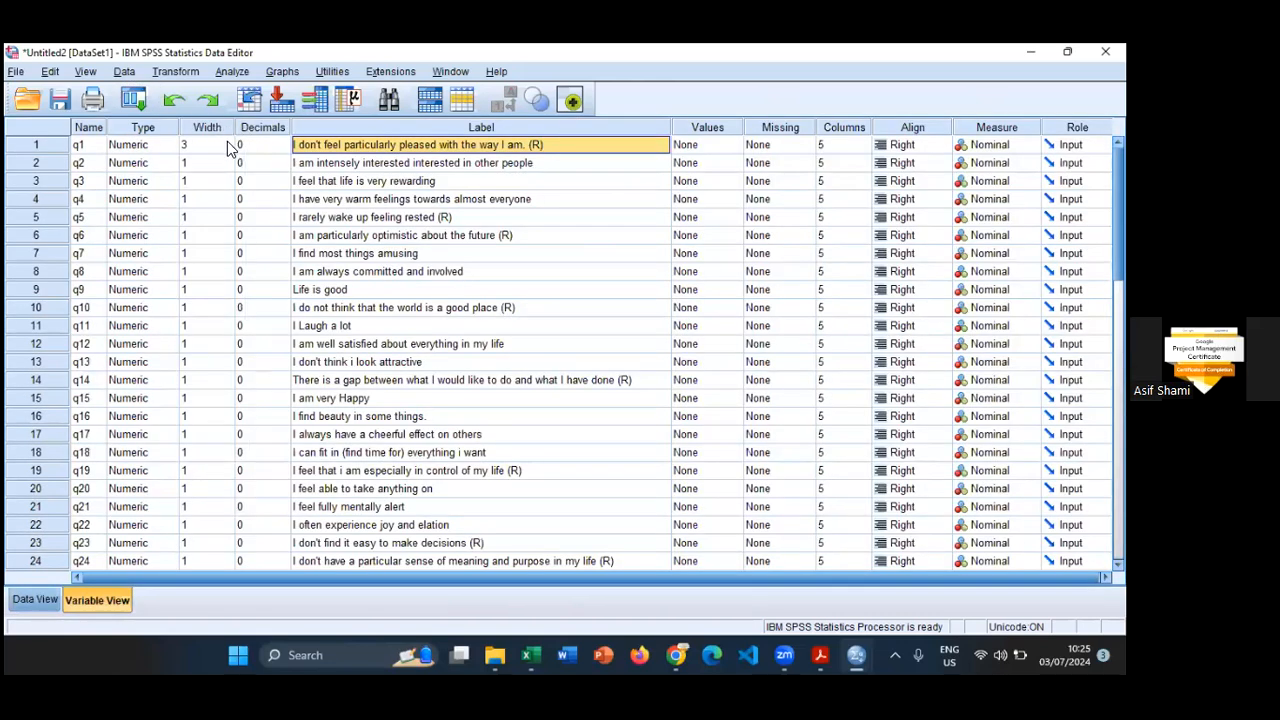
pyautogui.click(207, 145)
pyautogui.write('1')
pyautogui.scroll(-7, 212, 446)
pyautogui.scroll(7, 214, 443)
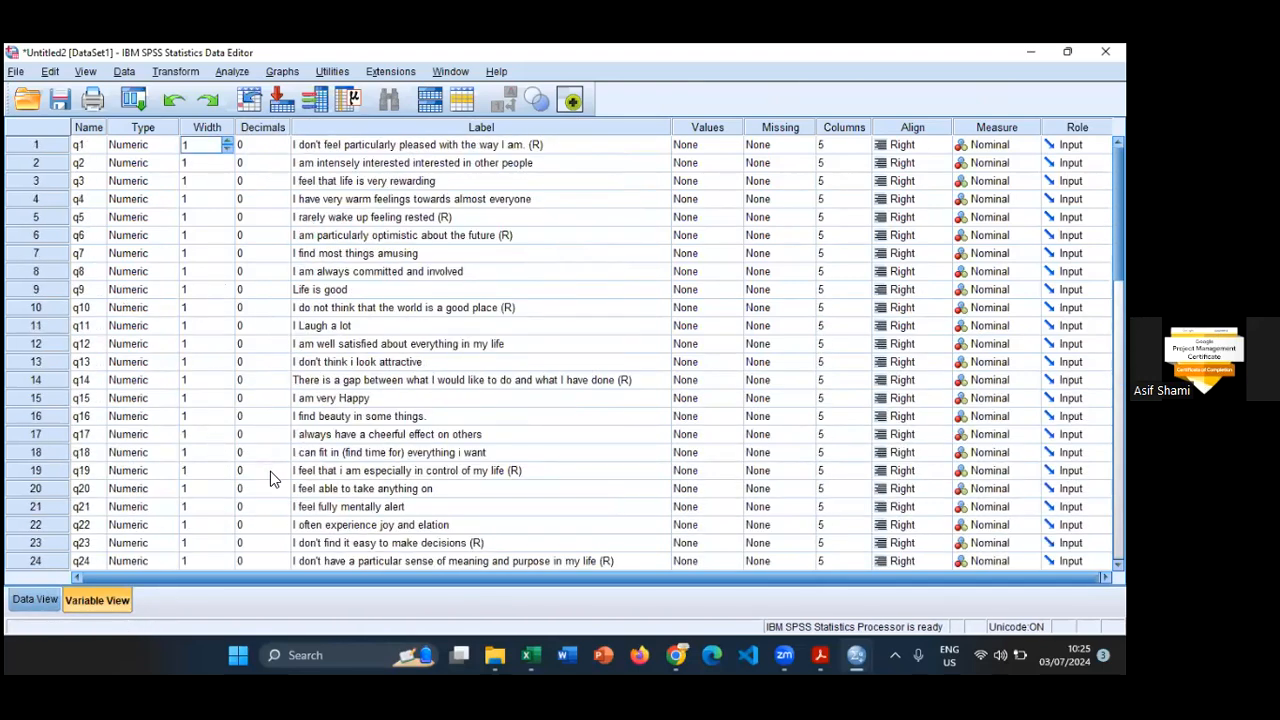
# - Open the value labels of variable q1 and add value 1 with the label "Strogly Disagree"
pyautogui.click(491, 127)
pyautogui.click(354, 145)
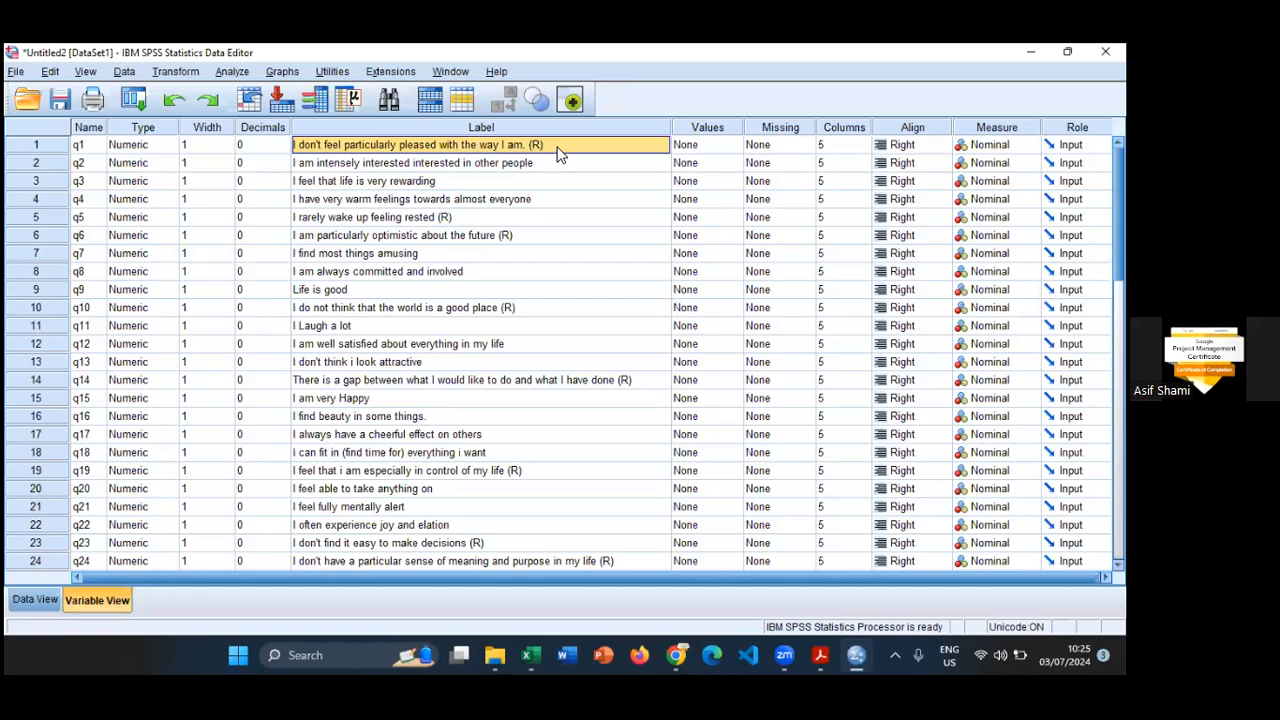
pyautogui.doubleClick(733, 145)
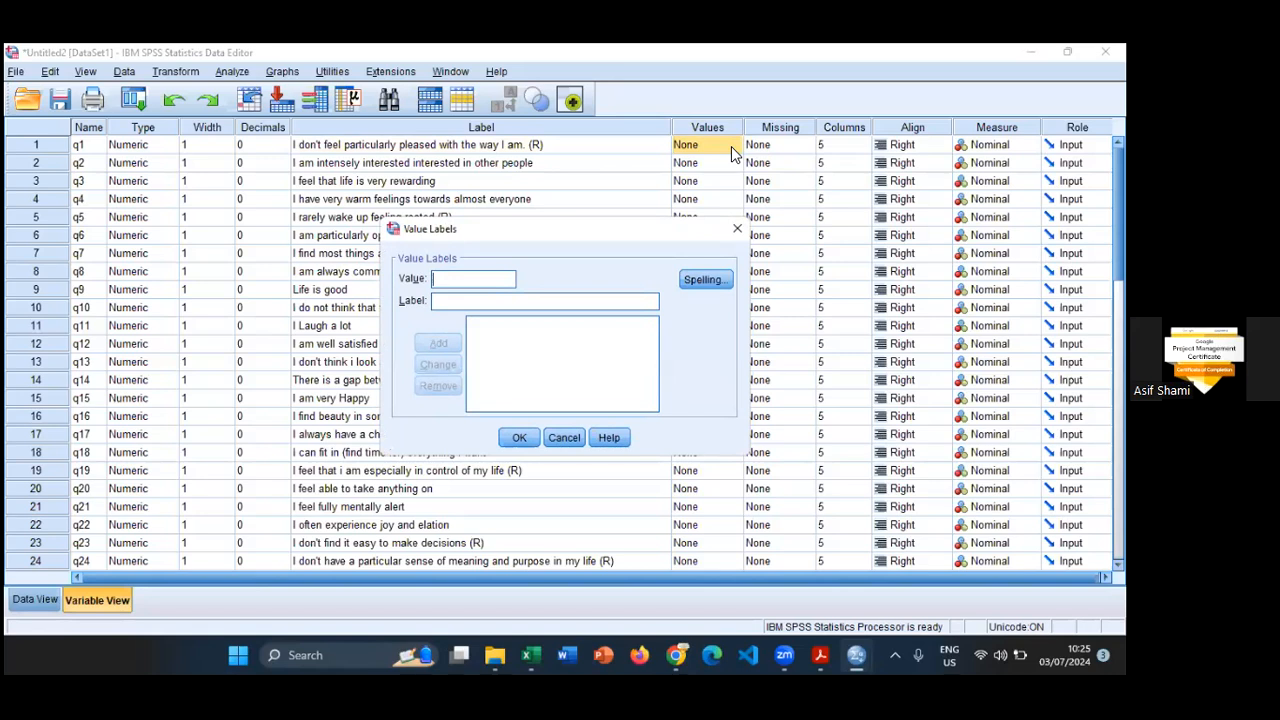
pyautogui.write('1')
pyautogui.press('Tab')
pyautogui.write('Stro')
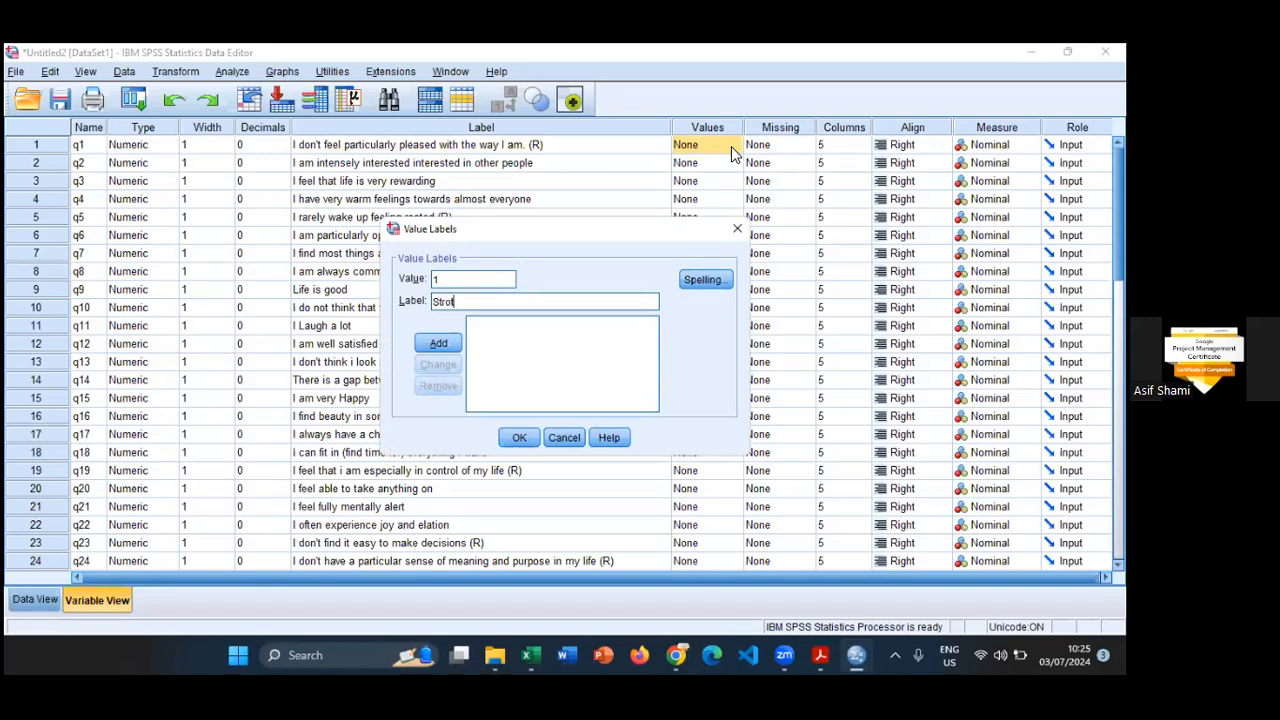
pyautogui.write('gly Dis')
pyautogui.press('BackSpace')
pyautogui.press('BackSpace')
pyautogui.write('isagree')
pyautogui.press('Tab')
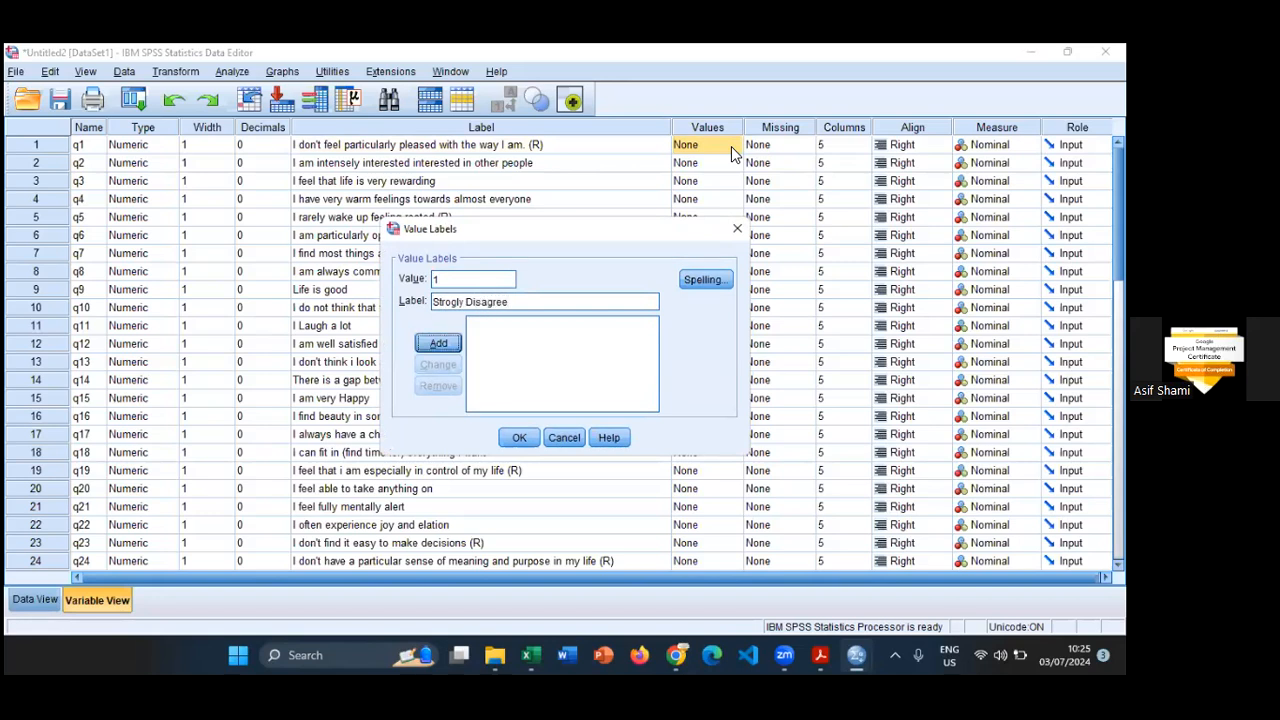
pyautogui.press('space')
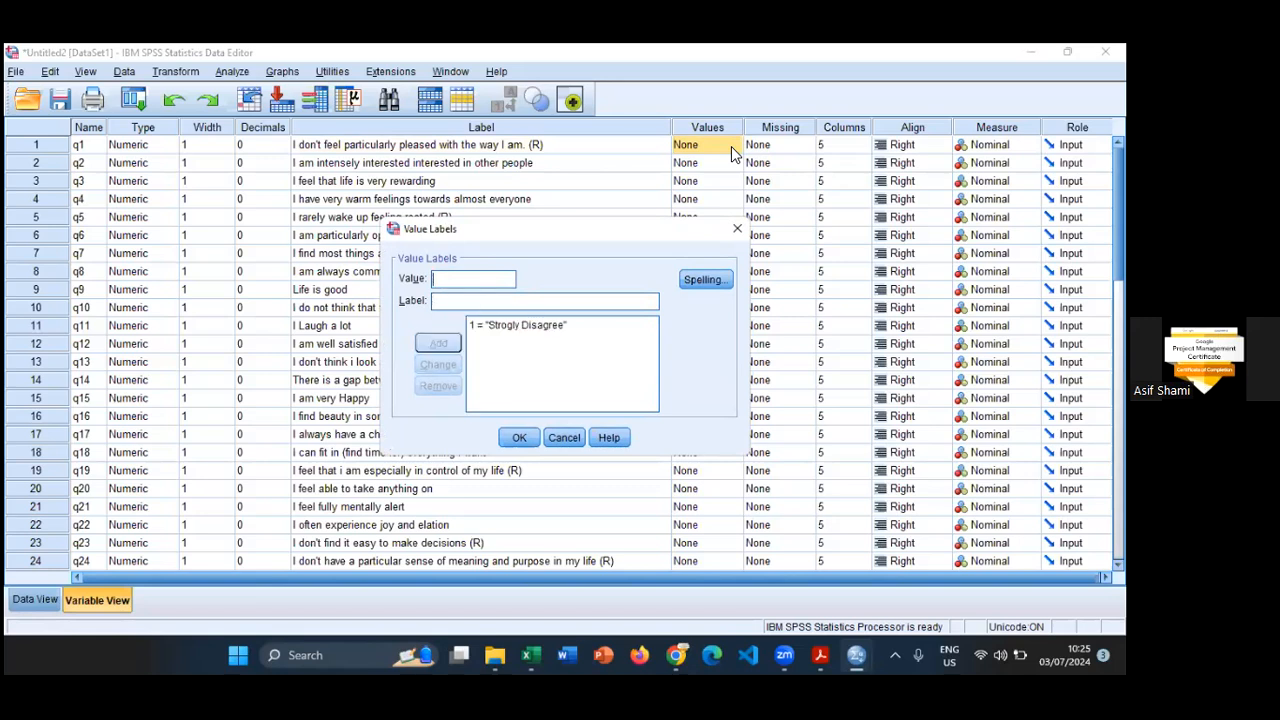
# - Correct the label of value 1 to "Strongly Disagree" and apply q1's value labels
pyautogui.write('2')
pyautogui.press('Tab')
pyautogui.click(487, 283)
pyautogui.press('BackSpace')
pyautogui.click(504, 331)
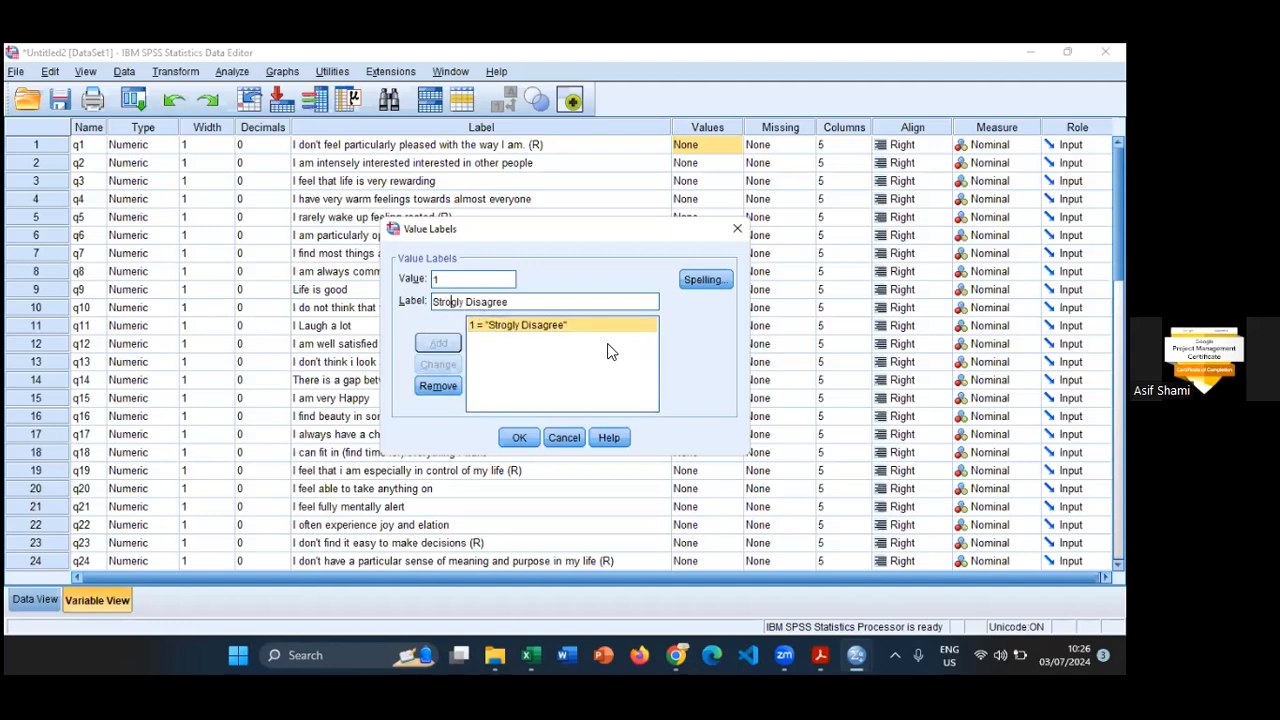
pyautogui.write('n')
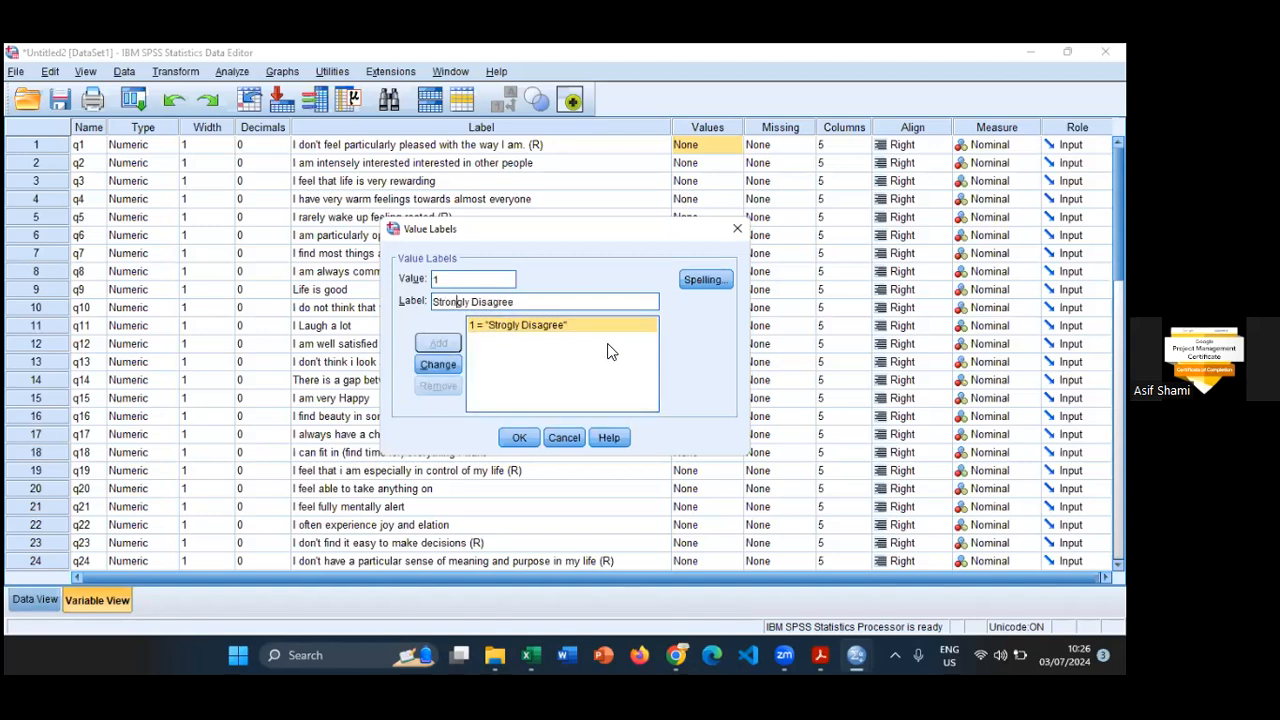
pyautogui.click(440, 365)
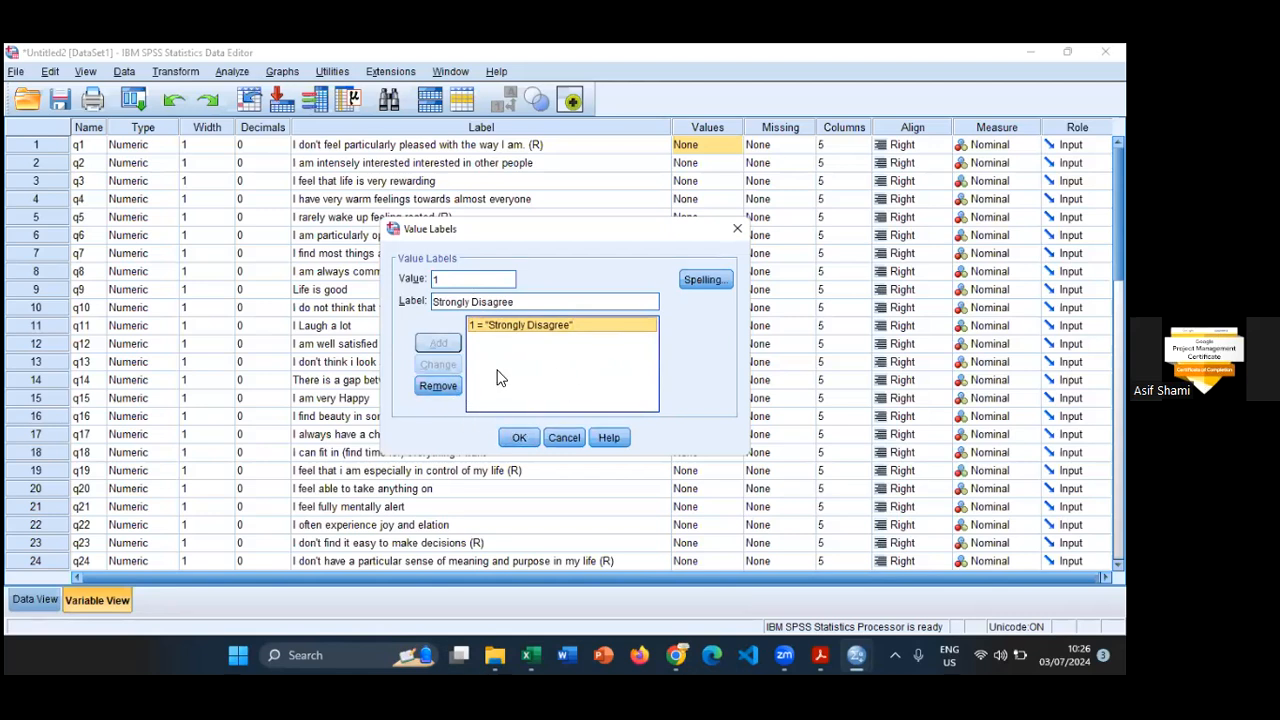
pyautogui.click(519, 437)
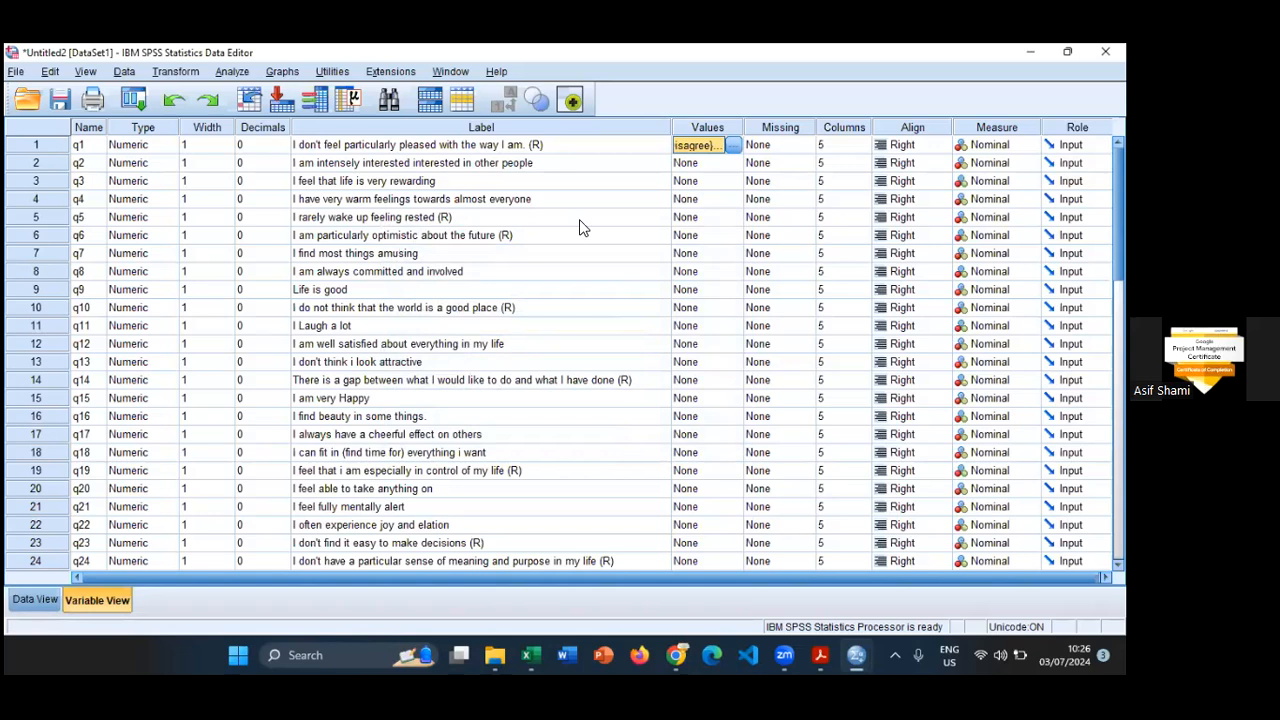
# - Reopen q1's value labels and add value 2 with the label "Moderately Disagree"
pyautogui.click(733, 145)
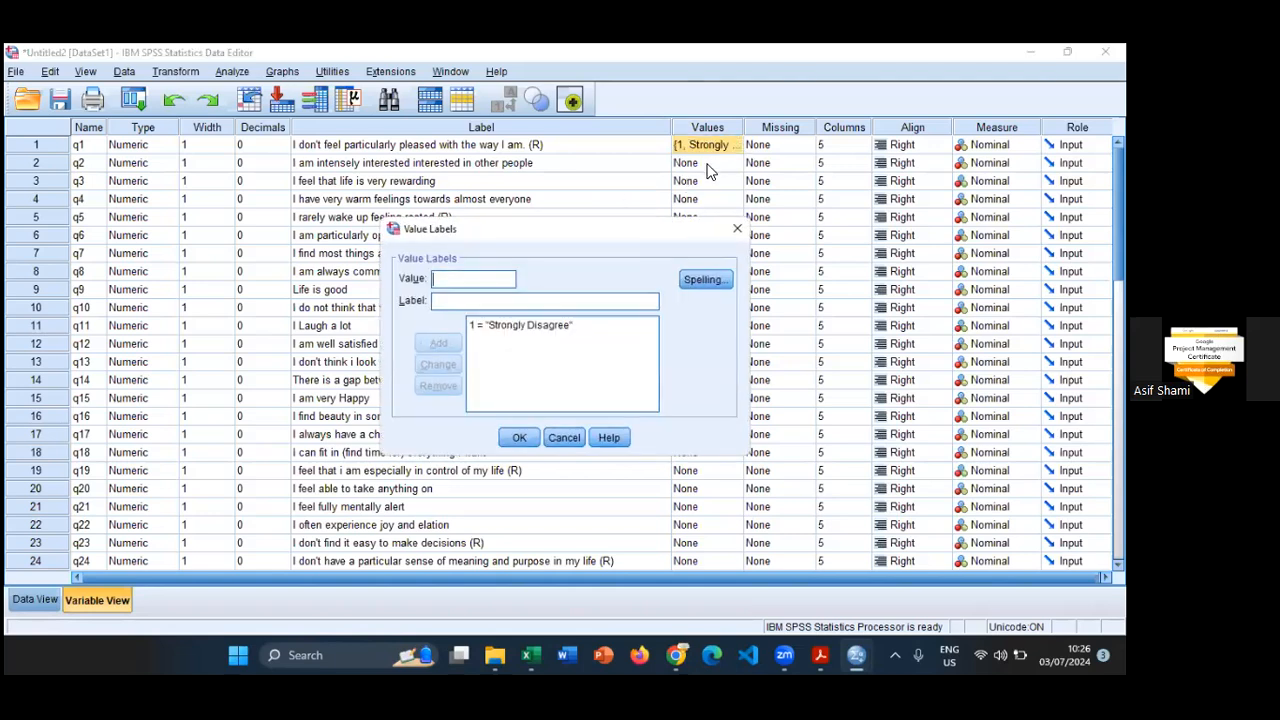
pyautogui.click(472, 277)
pyautogui.write('2')
pyautogui.press('Tab')
pyautogui.write('Mo')
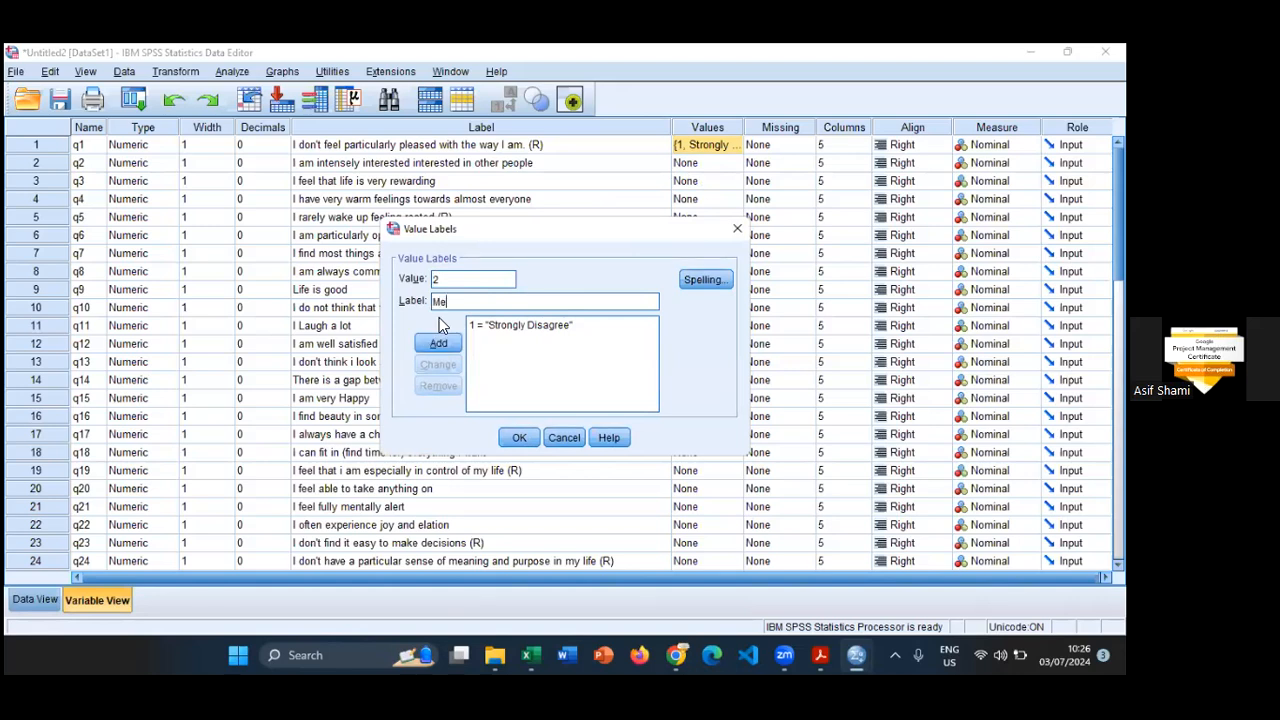
pyautogui.write('derately Disagree')
pyautogui.press('Return')
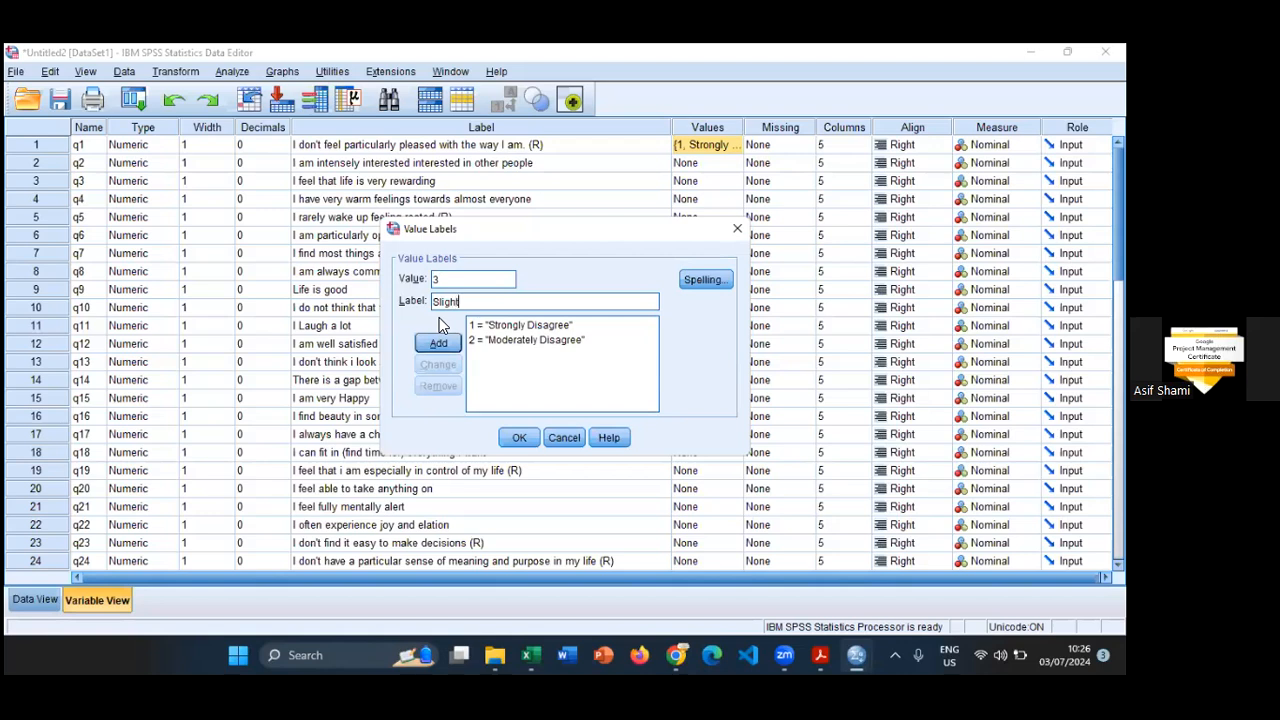
# - Add value 3 as "Slightly Disagree" and value 4 as "Slightly Agree" to q1's value labels
pyautogui.write('sagree')
pyautogui.press('Return')
pyautogui.write('Slightly Ag')
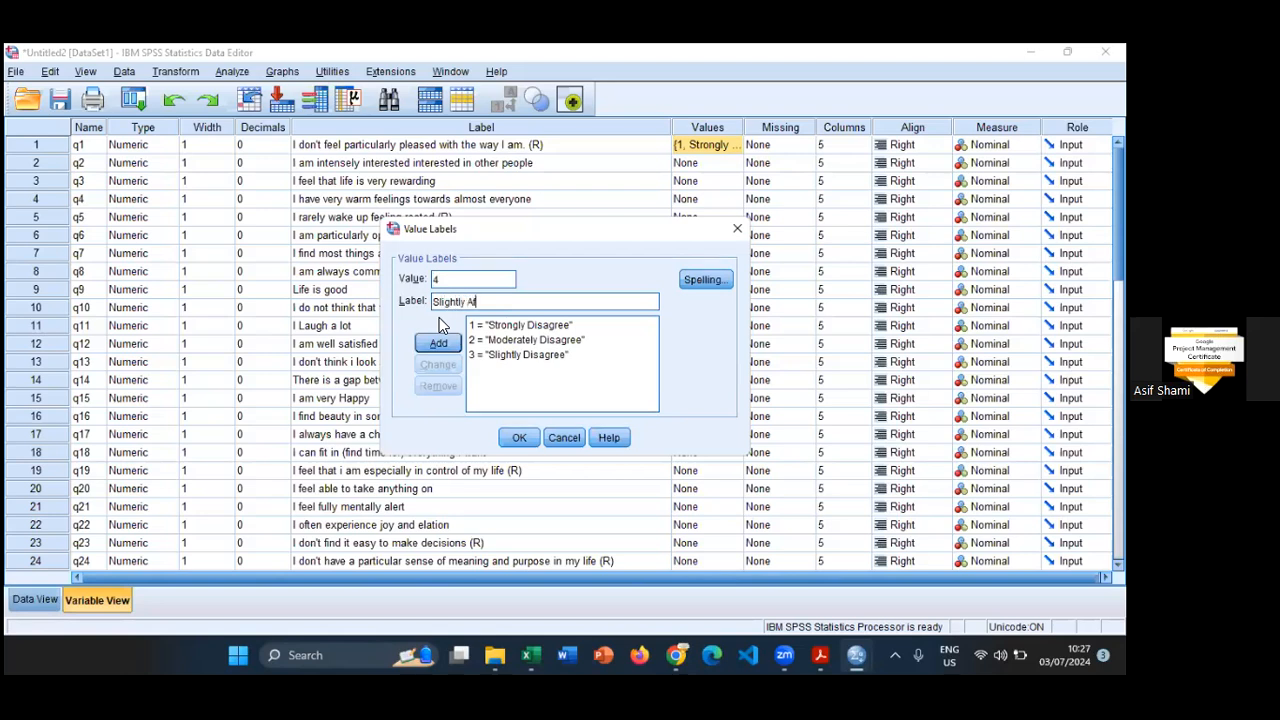
pyautogui.write('ree')
pyautogui.press('Return')
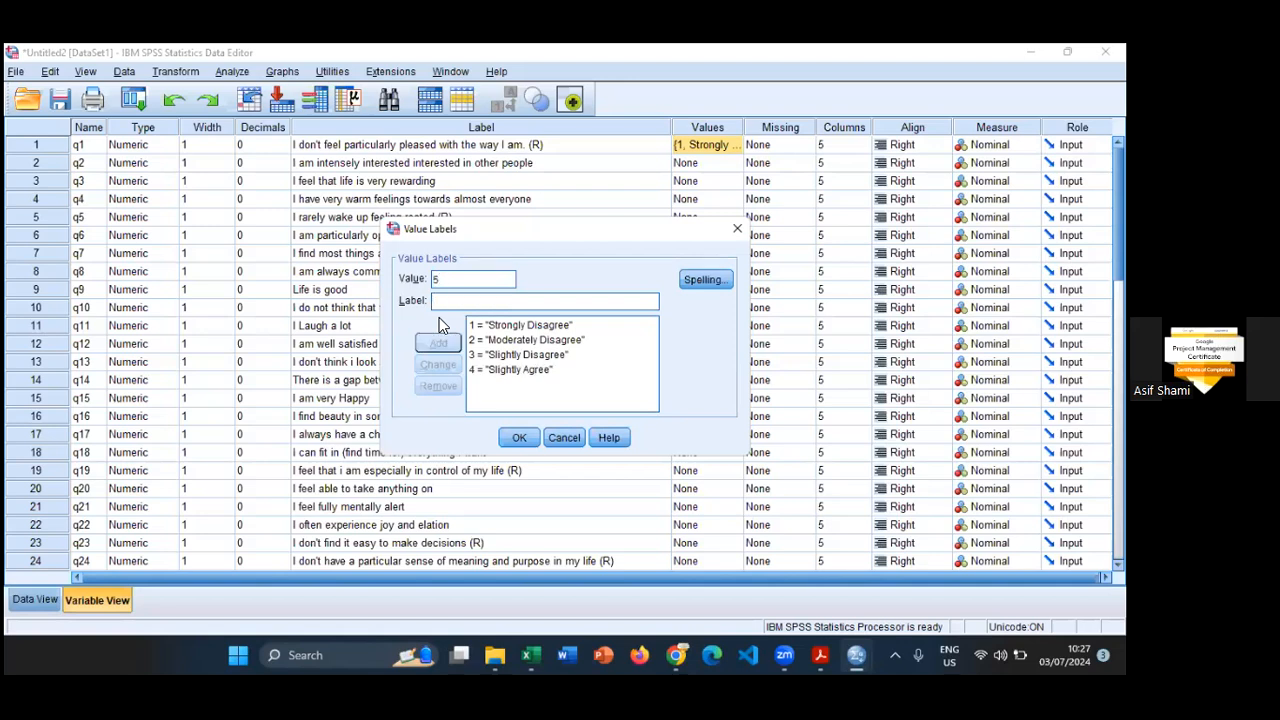
# - Add value 5 with the label "Moderately Agree" to q1's value labels
pyautogui.write('M')
pyautogui.write('oderately Agr')
pyautogui.write('ee')
pyautogui.press('Return')
# - Add value 6 as "Strongly Agree", apply q1's value labels, and reopen the list to review it
pyautogui.write('6Sro')
pyautogui.press('BackSpace')
pyautogui.press('BackSpace')
pyautogui.write('rongly Agree')
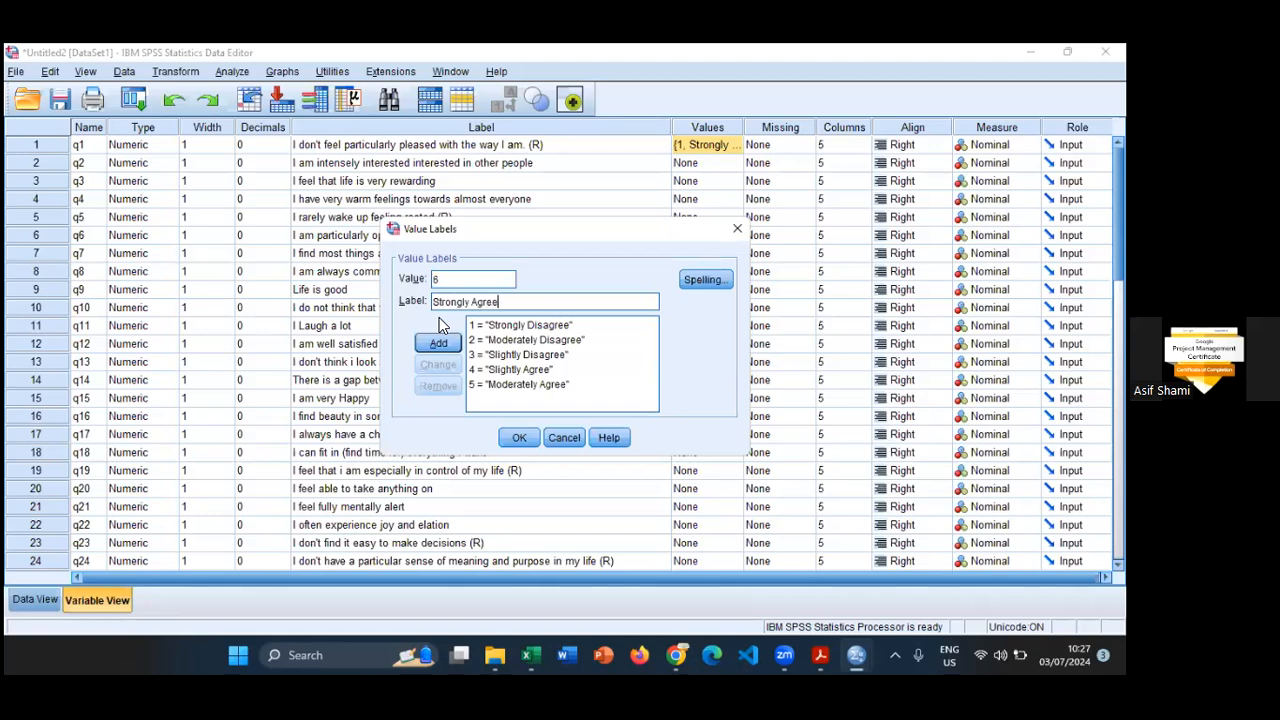
pyautogui.press('Return')
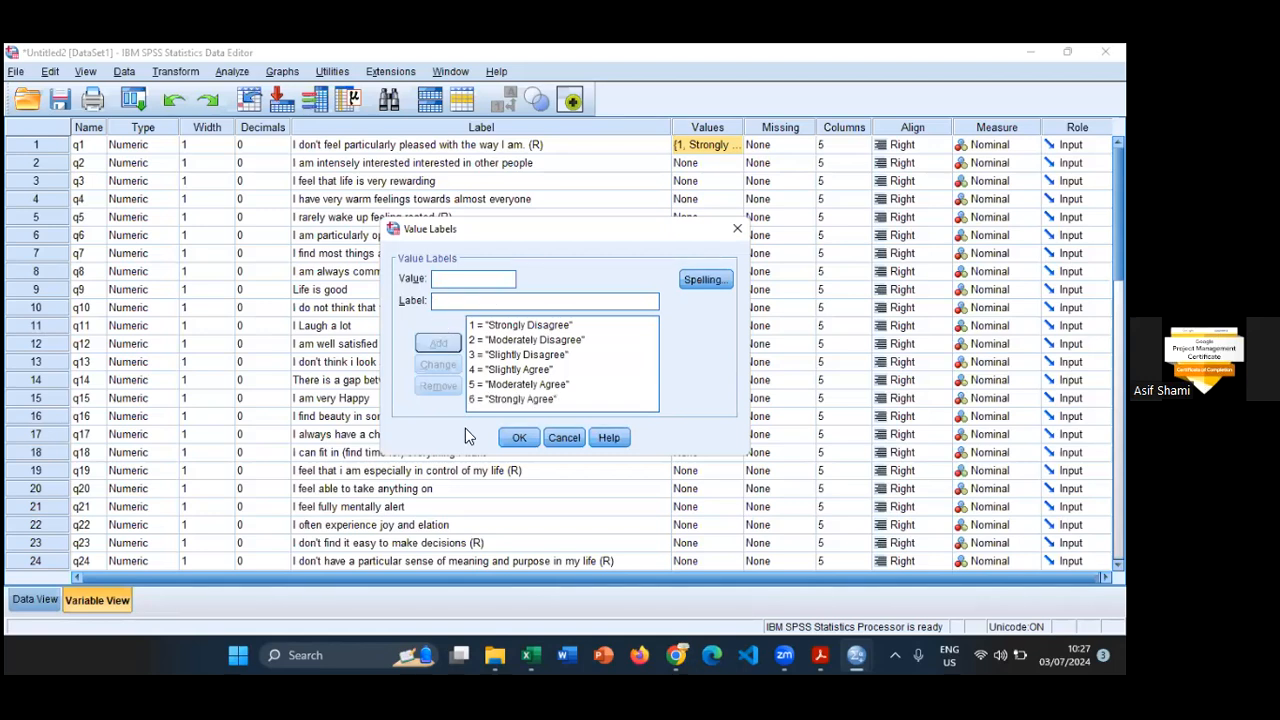
pyautogui.click(519, 439)
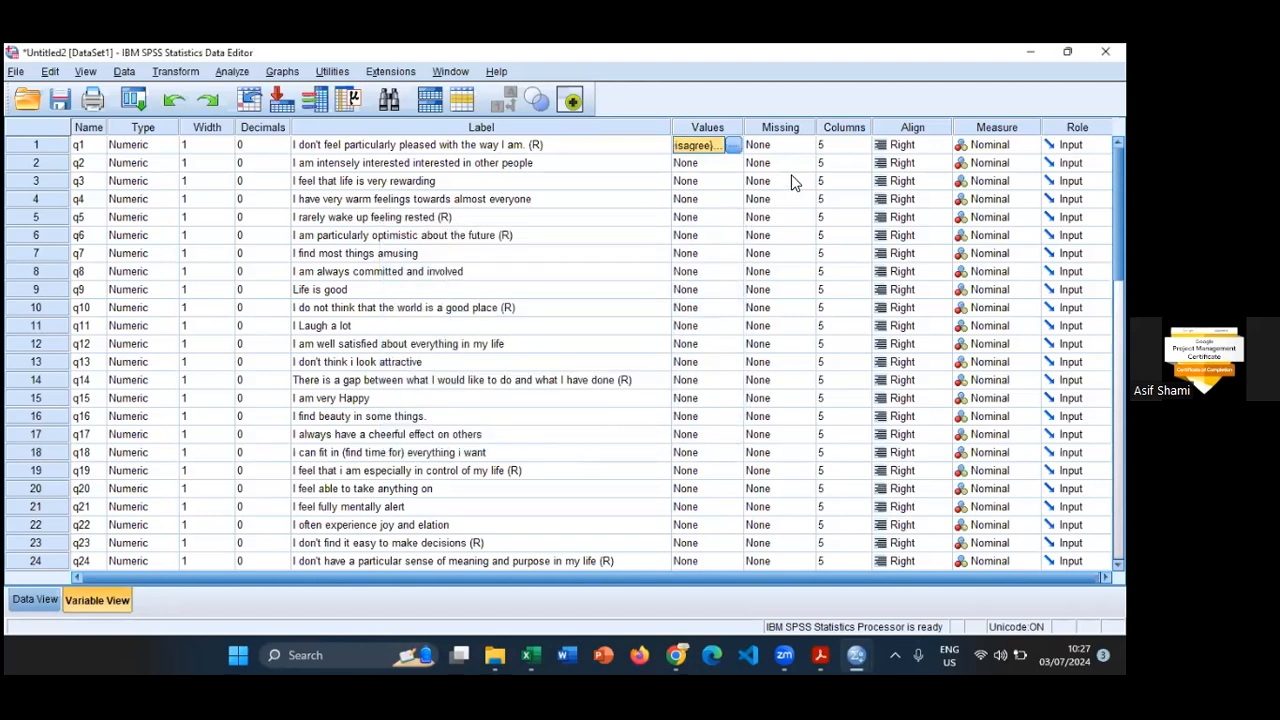
pyautogui.click(734, 148)
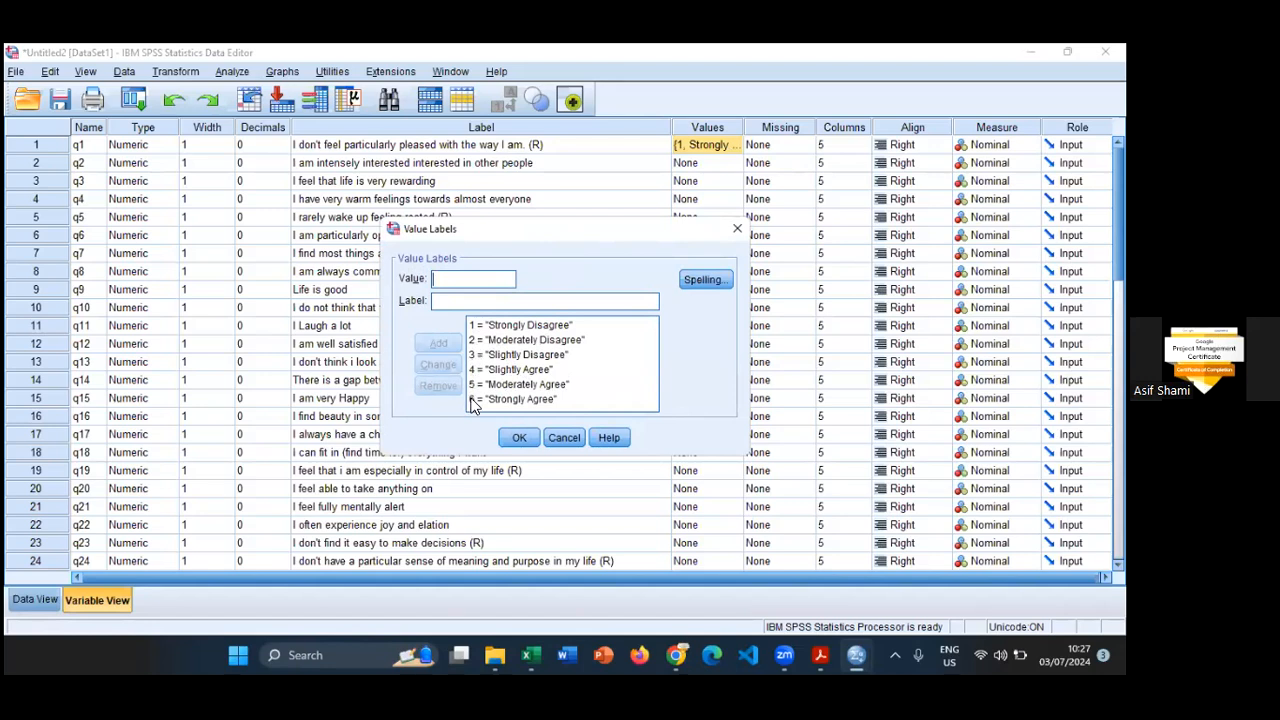
pyautogui.click(529, 441)
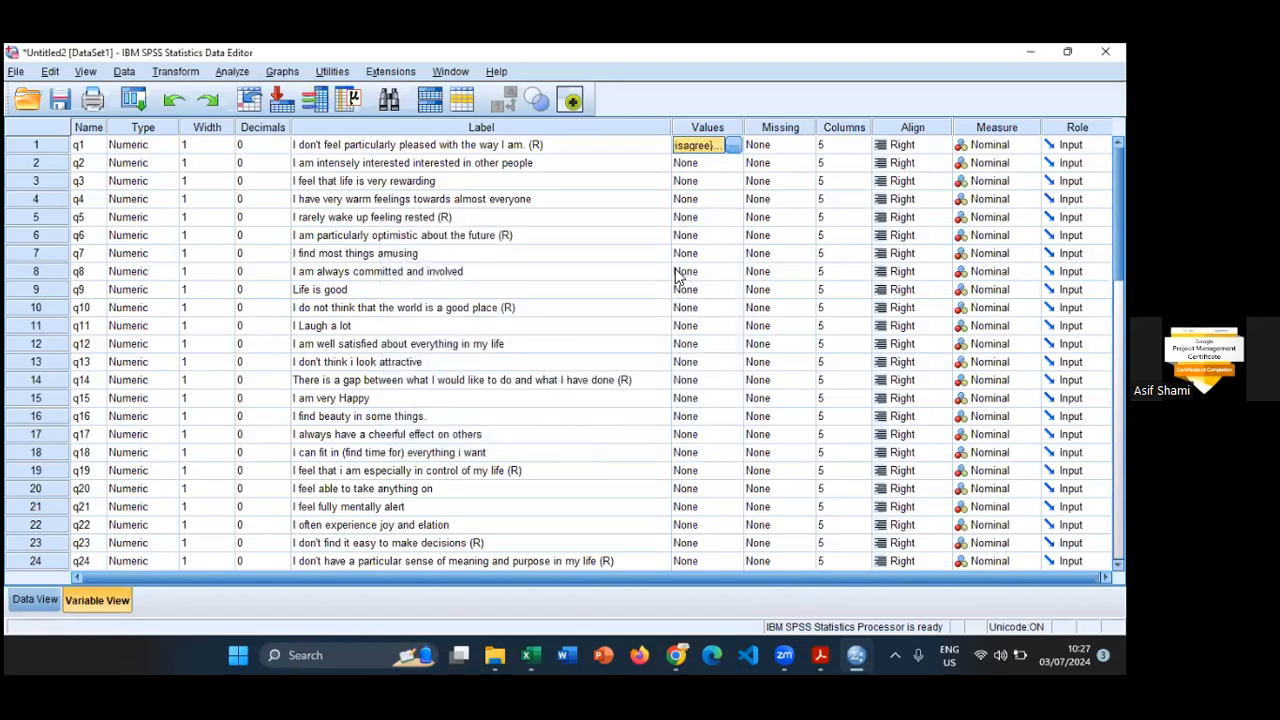
# - Show value labels instead of codes in Data View and widen q1's column to a width of 20
pyautogui.click(36, 600)
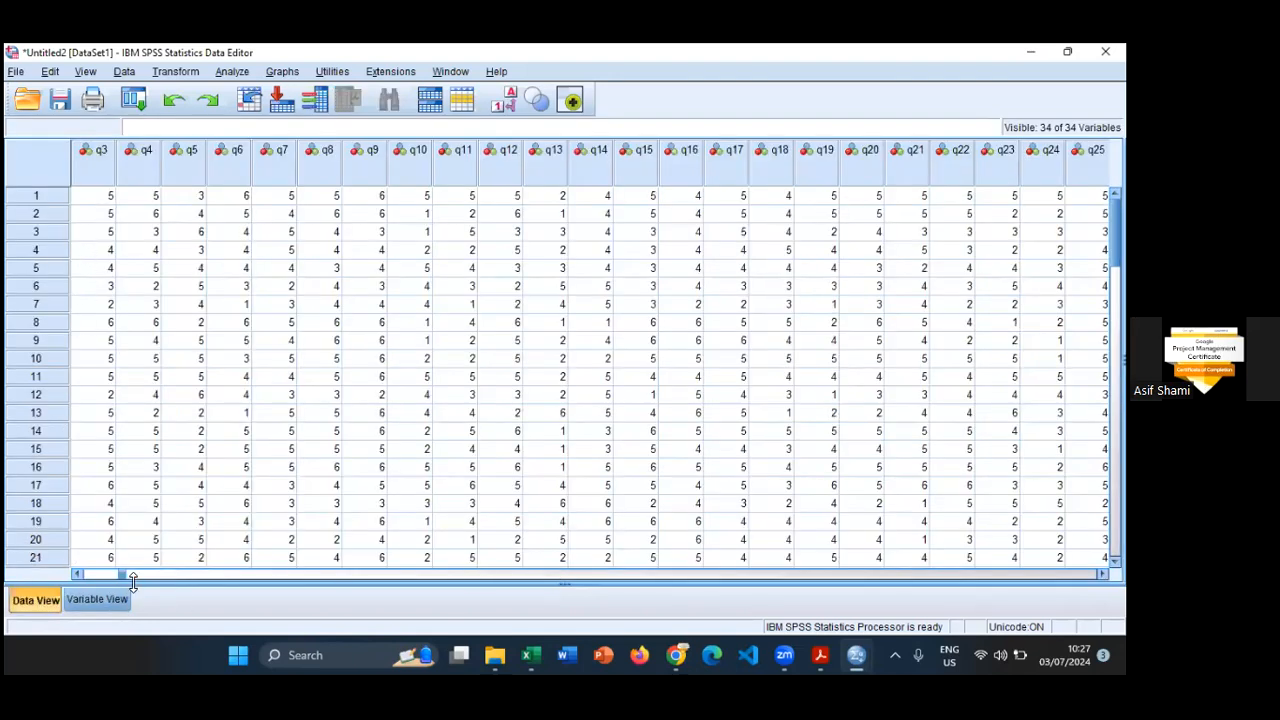
pyautogui.moveTo(121, 574); pyautogui.dragTo(80, 590)
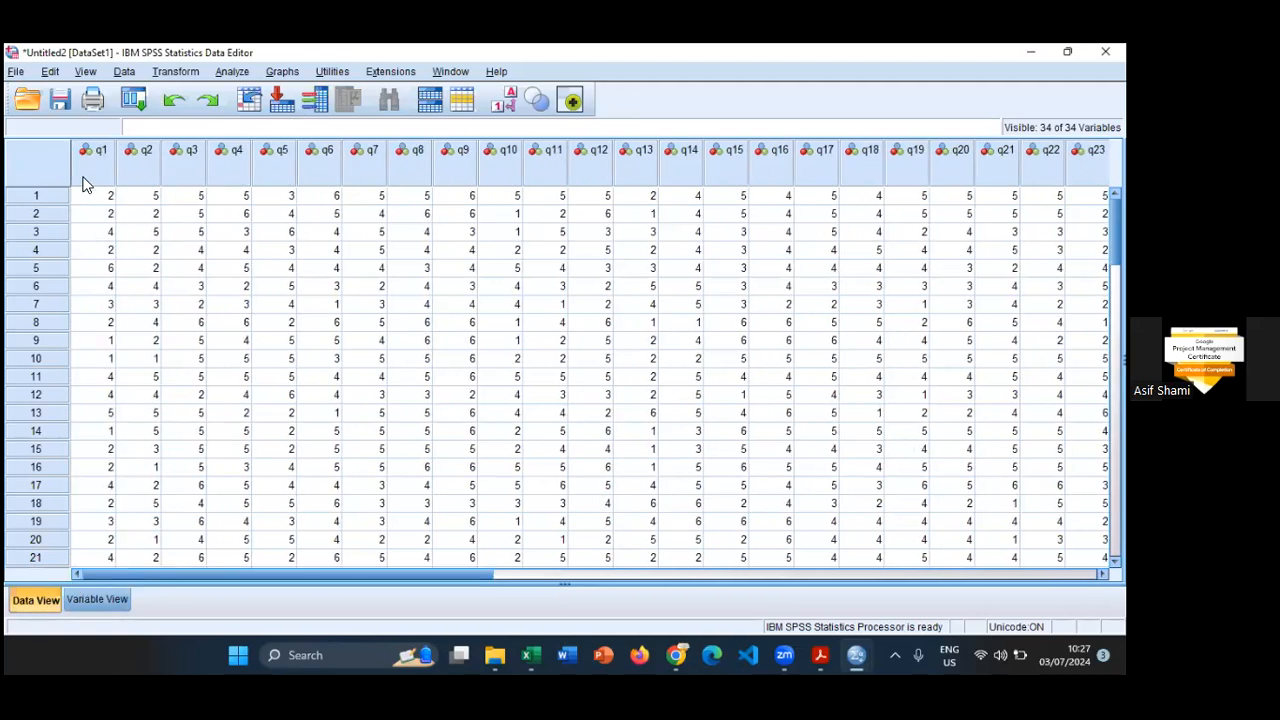
pyautogui.click(85, 172)
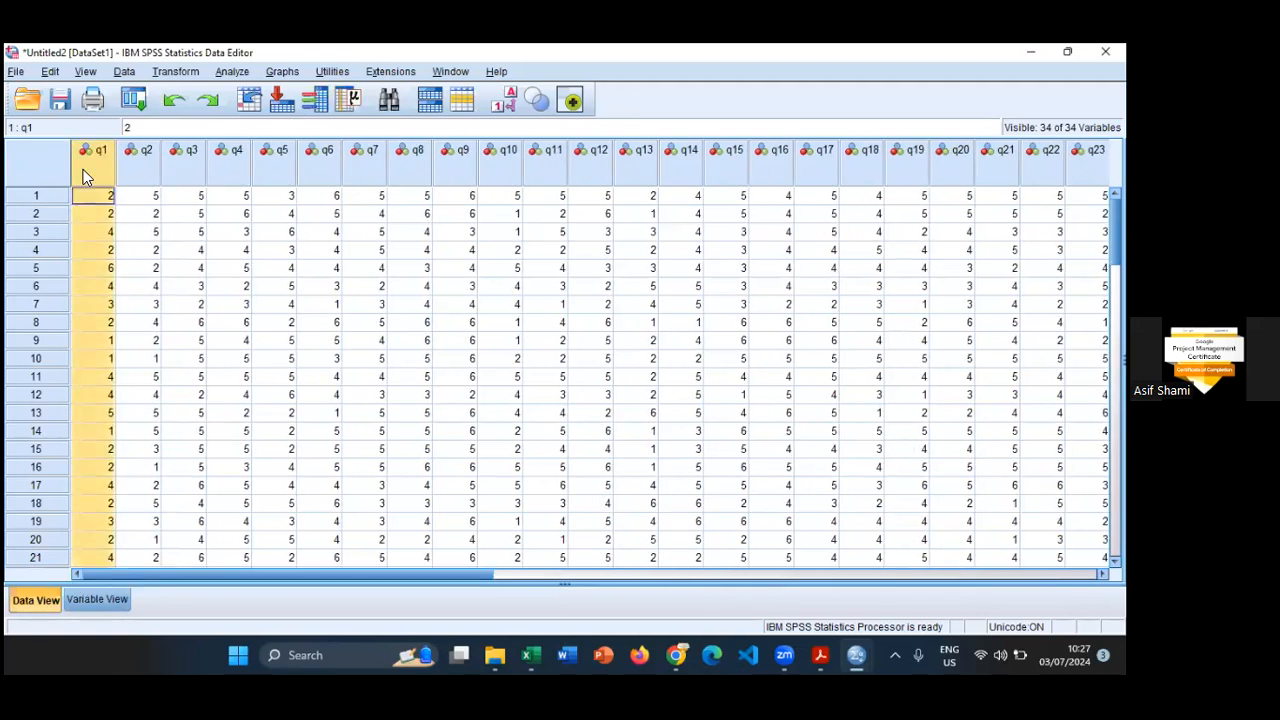
pyautogui.click(507, 106)
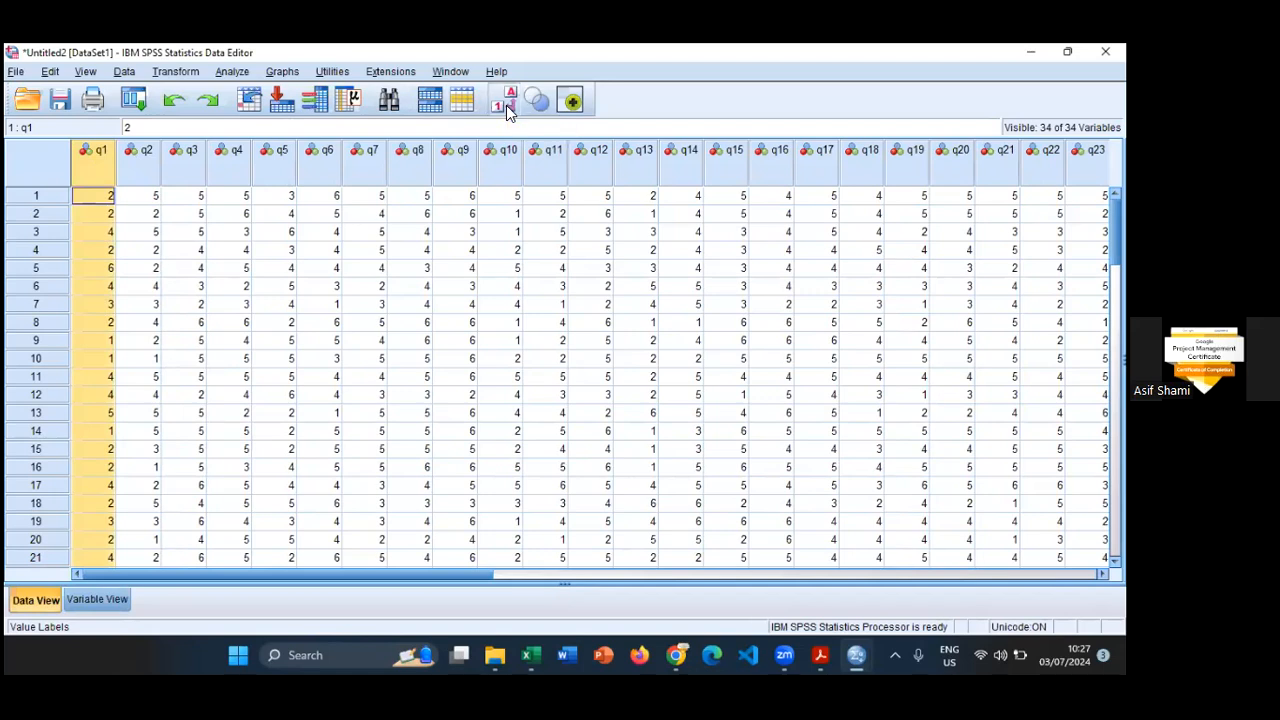
pyautogui.moveTo(121, 158); pyautogui.dragTo(226, 158)
# - Examine the labelled q1 responses from the first case to the last one
pyautogui.scroll(-16, 172, 343)
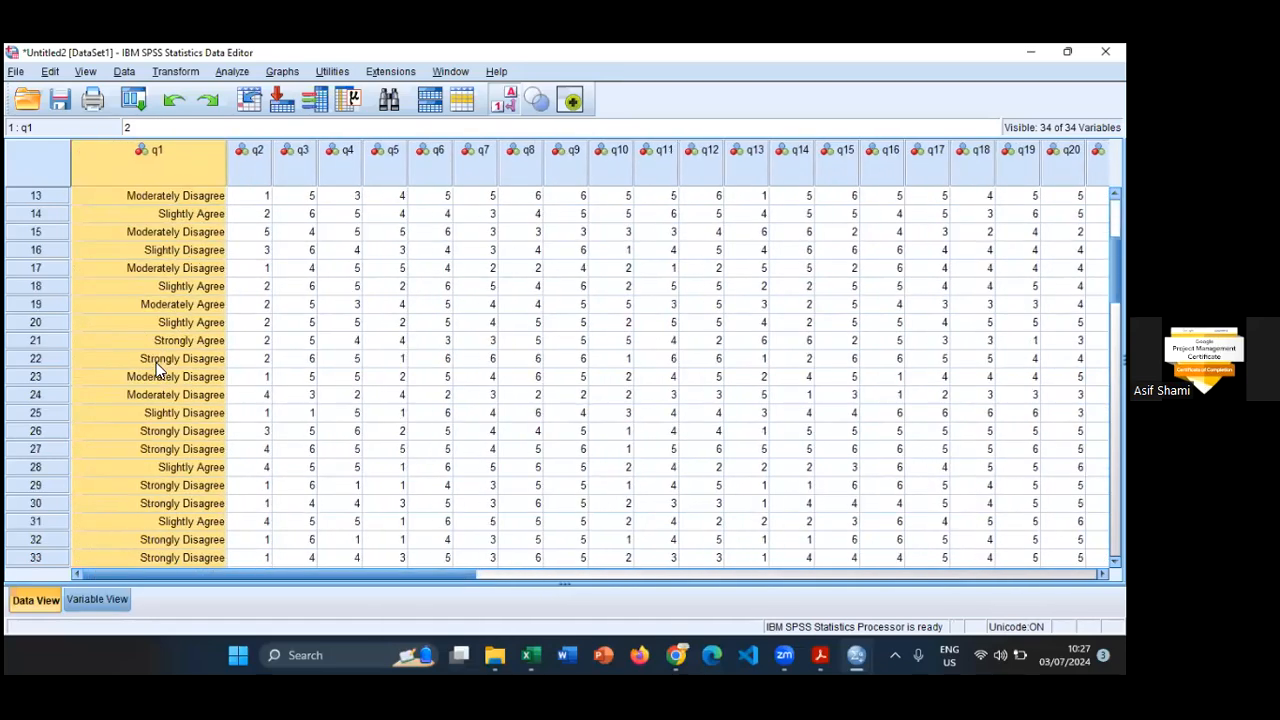
pyautogui.scroll(-5, 172, 395)
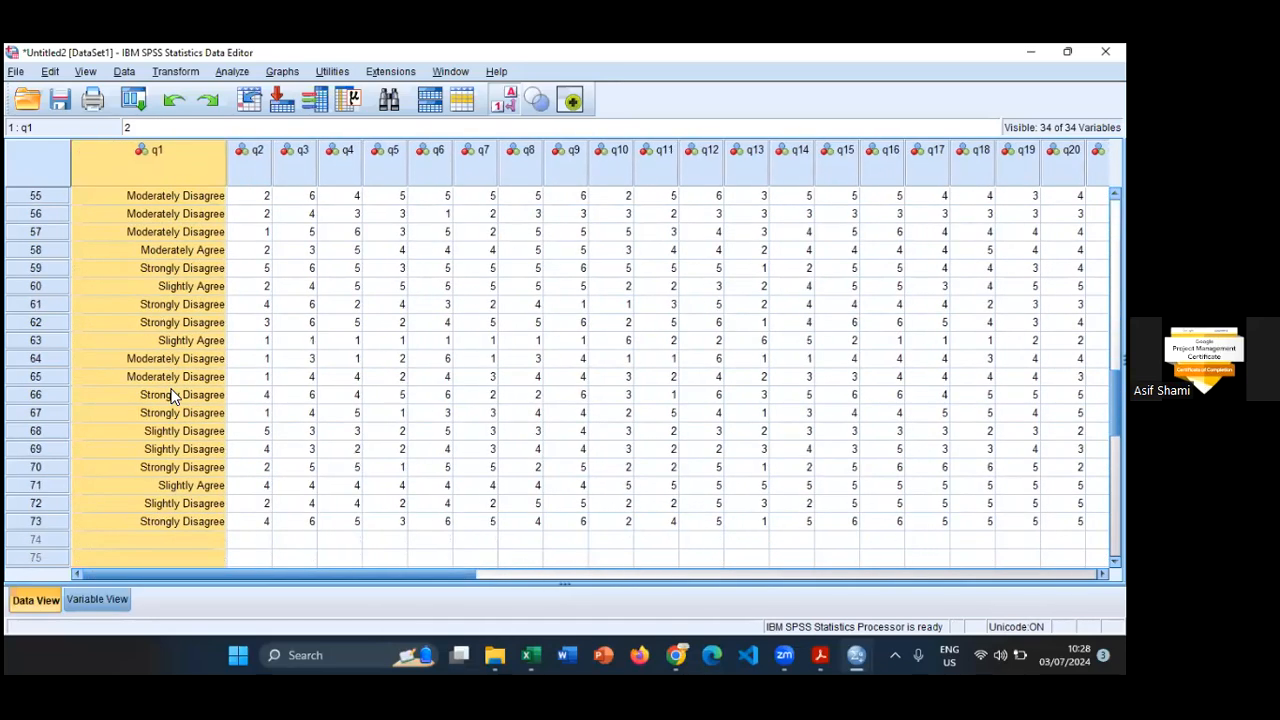
pyautogui.scroll(2, 172, 395)
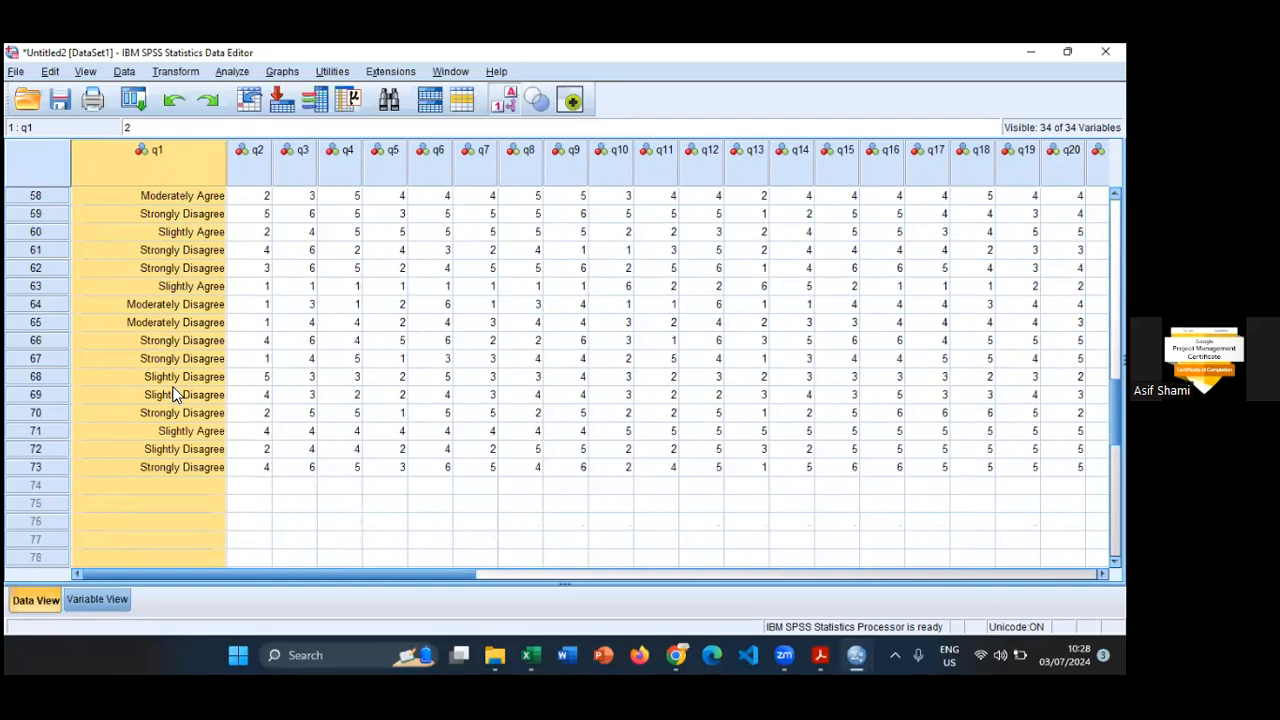
pyautogui.scroll(15, 172, 393)
pyautogui.scroll(4, 172, 393)
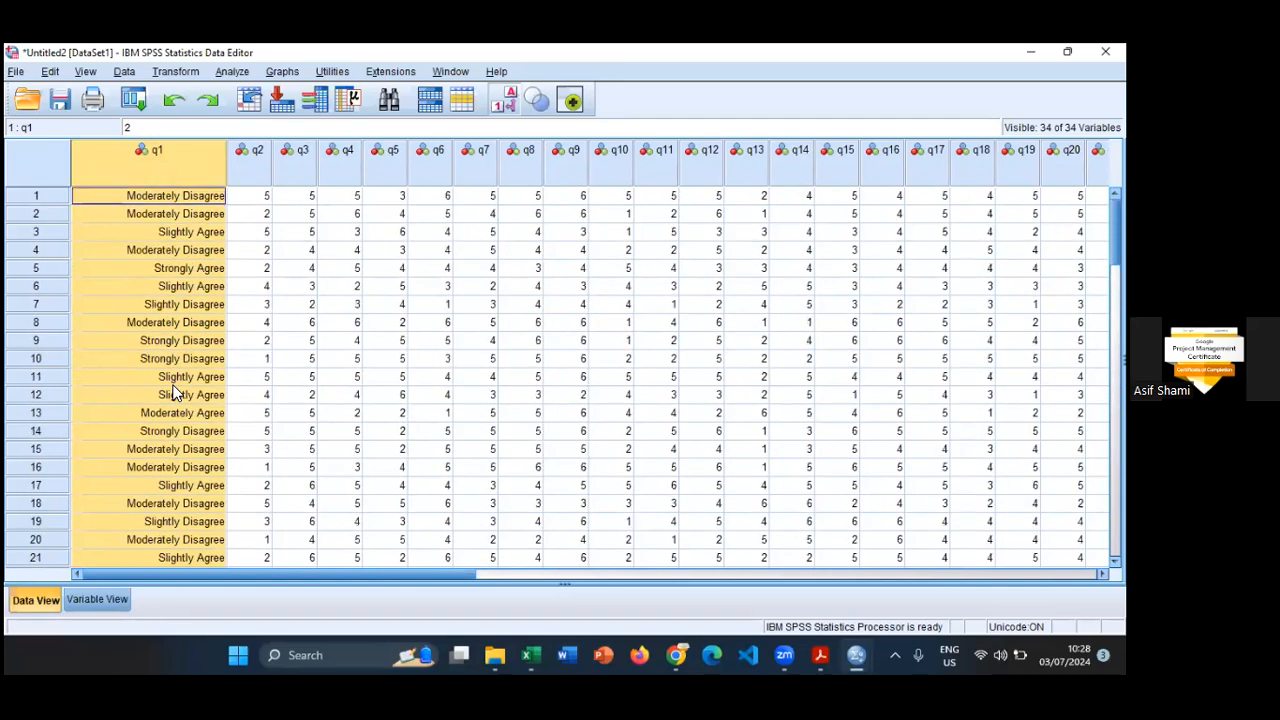
pyautogui.scroll(-15, 172, 393)
pyautogui.scroll(-5, 172, 395)
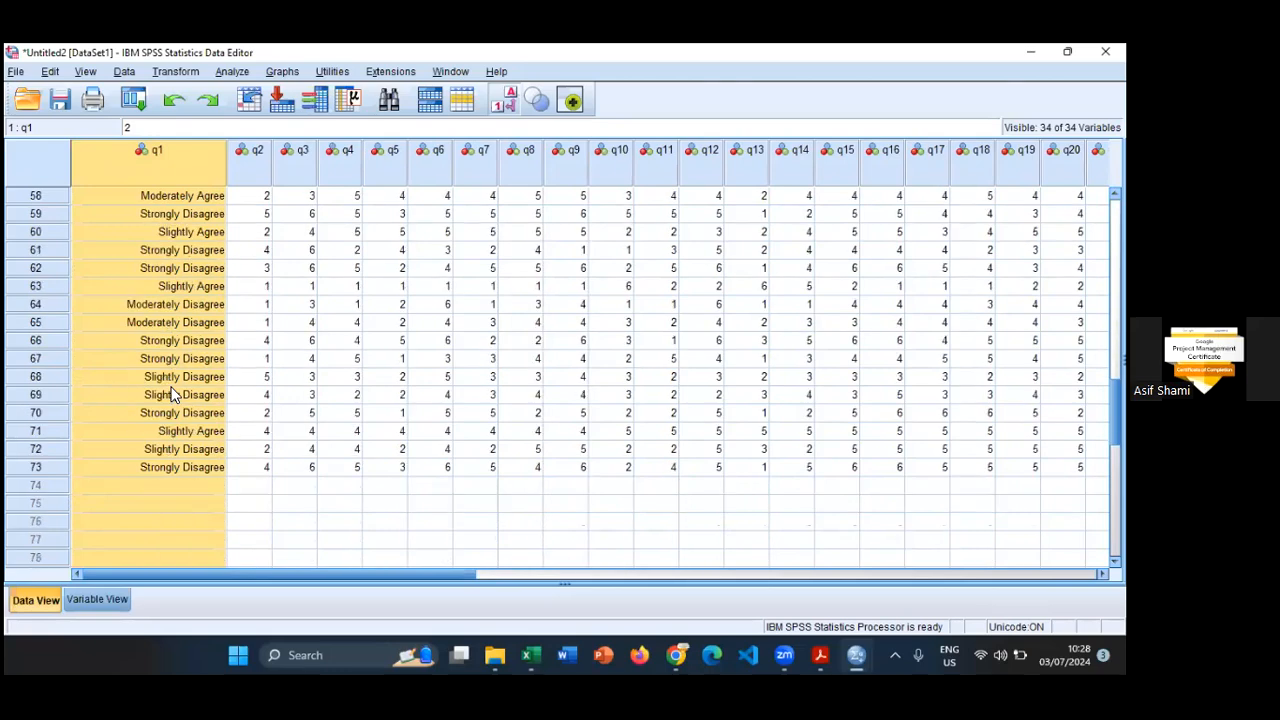
pyautogui.scroll(17, 172, 395)
pyautogui.scroll(3, 172, 393)
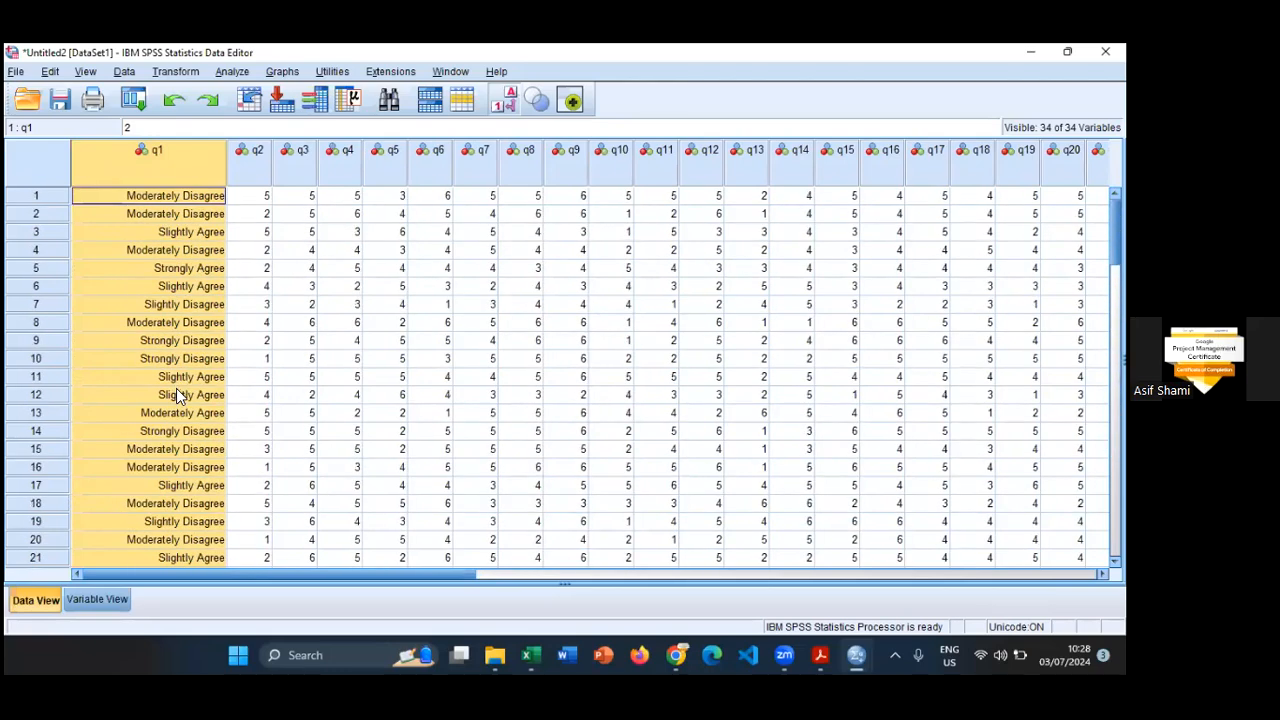
pyautogui.scroll(-5, 178, 390)
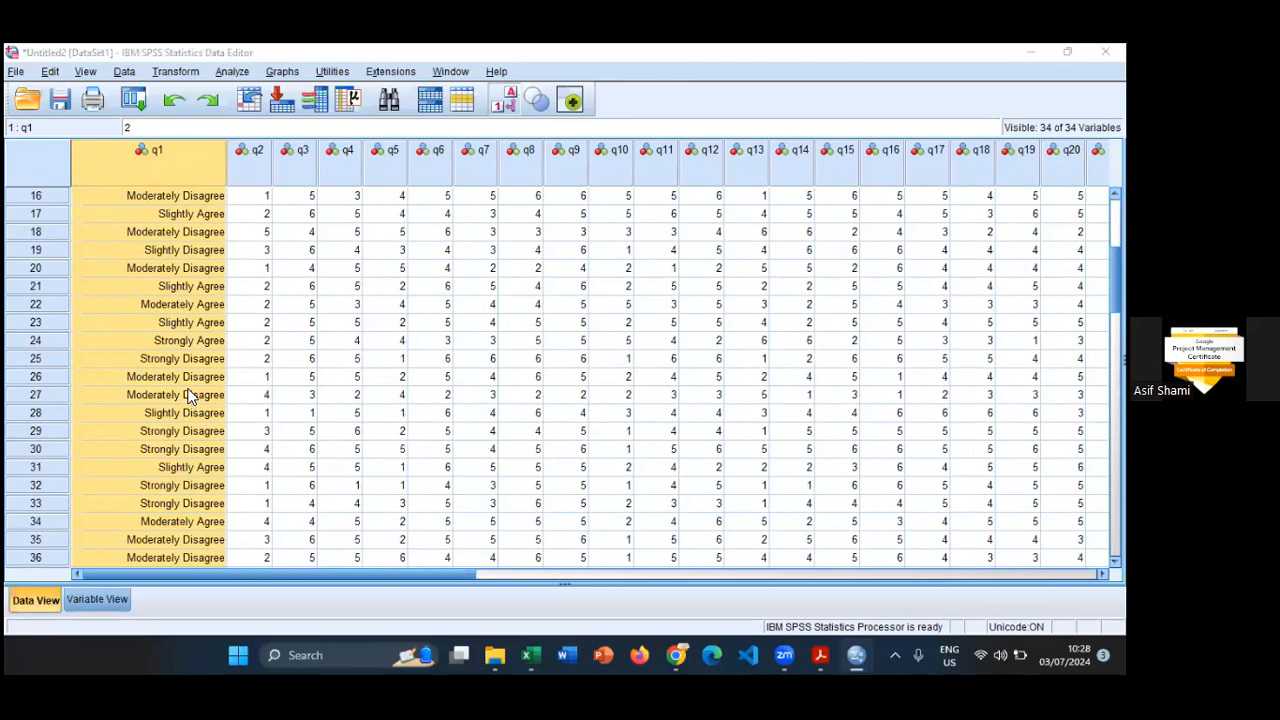
pyautogui.scroll(-15, 148, 476)
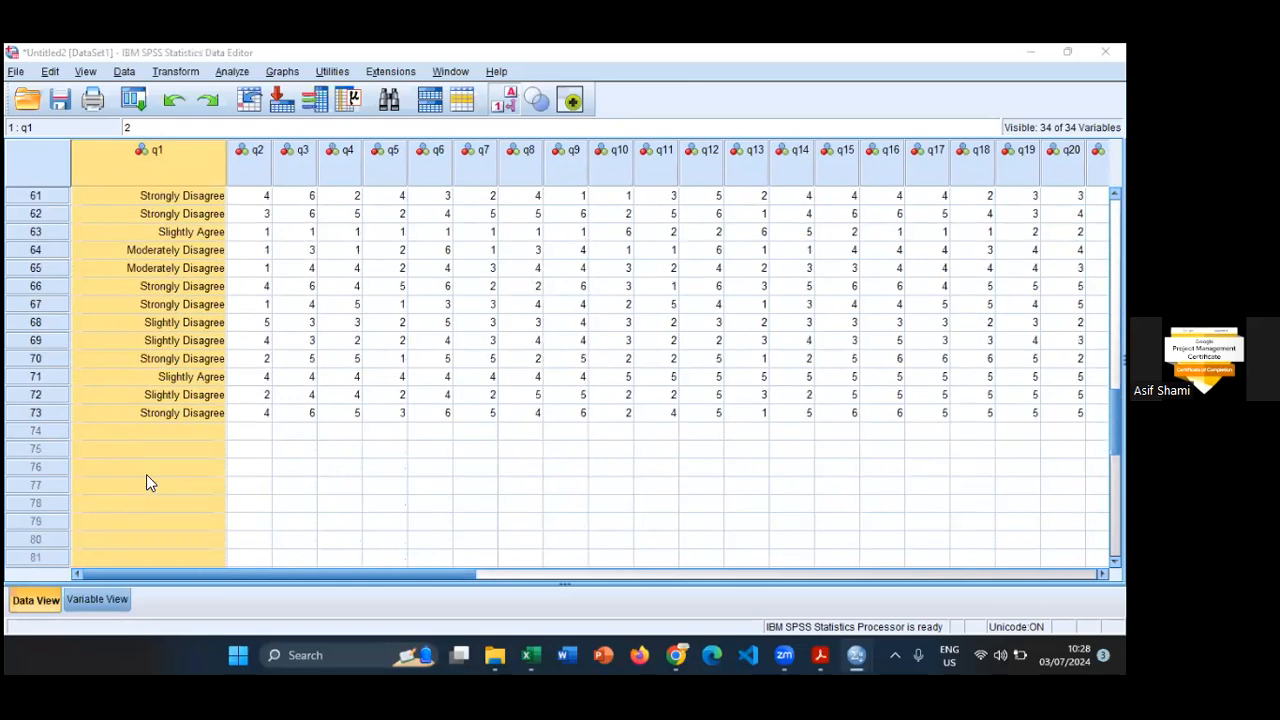
# - Try the undefined code 7 as q1's value in row 73, and compare it with value labels hidden and shown
pyautogui.click(169, 412)
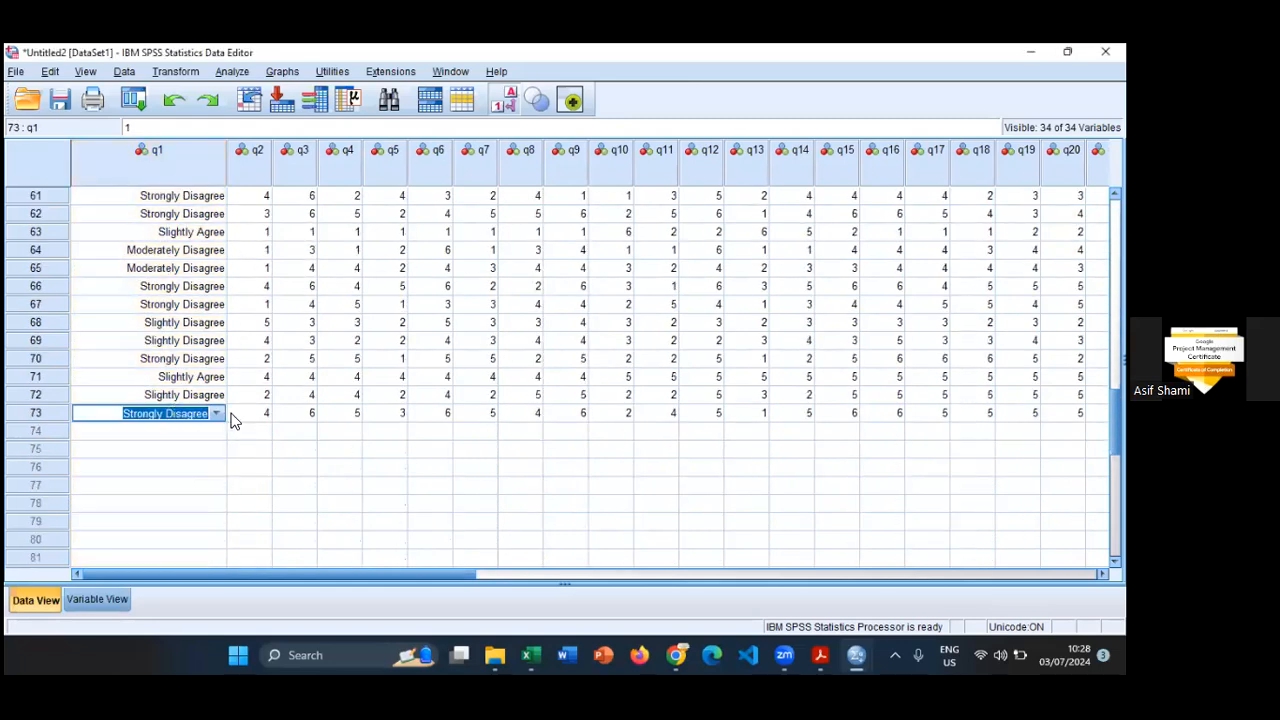
pyautogui.click(503, 99)
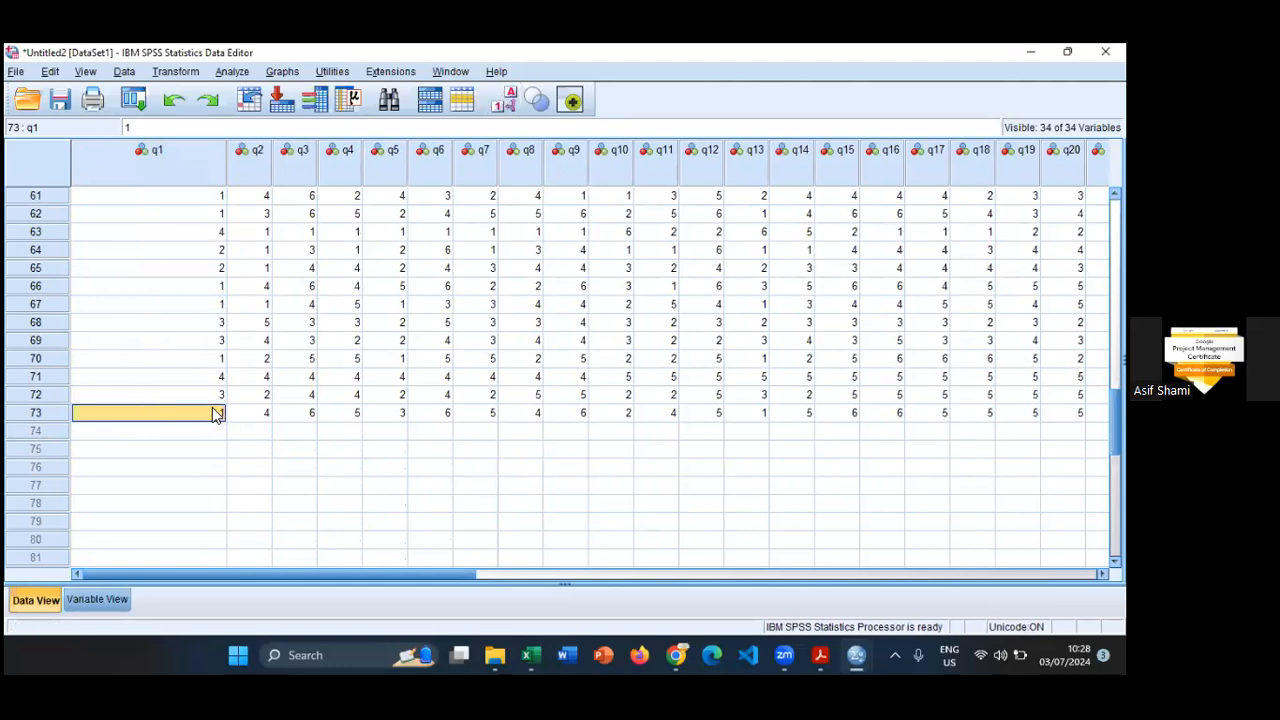
pyautogui.write('7')
pyautogui.press('Return')
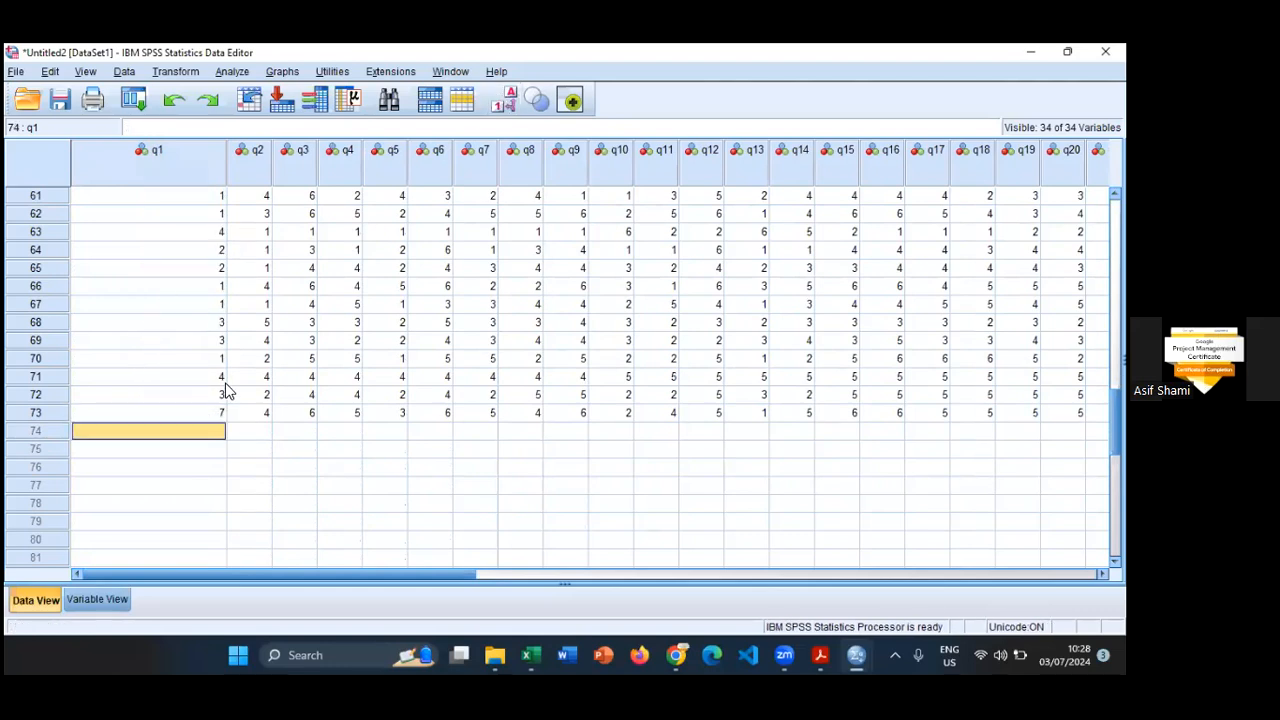
pyautogui.click(504, 102)
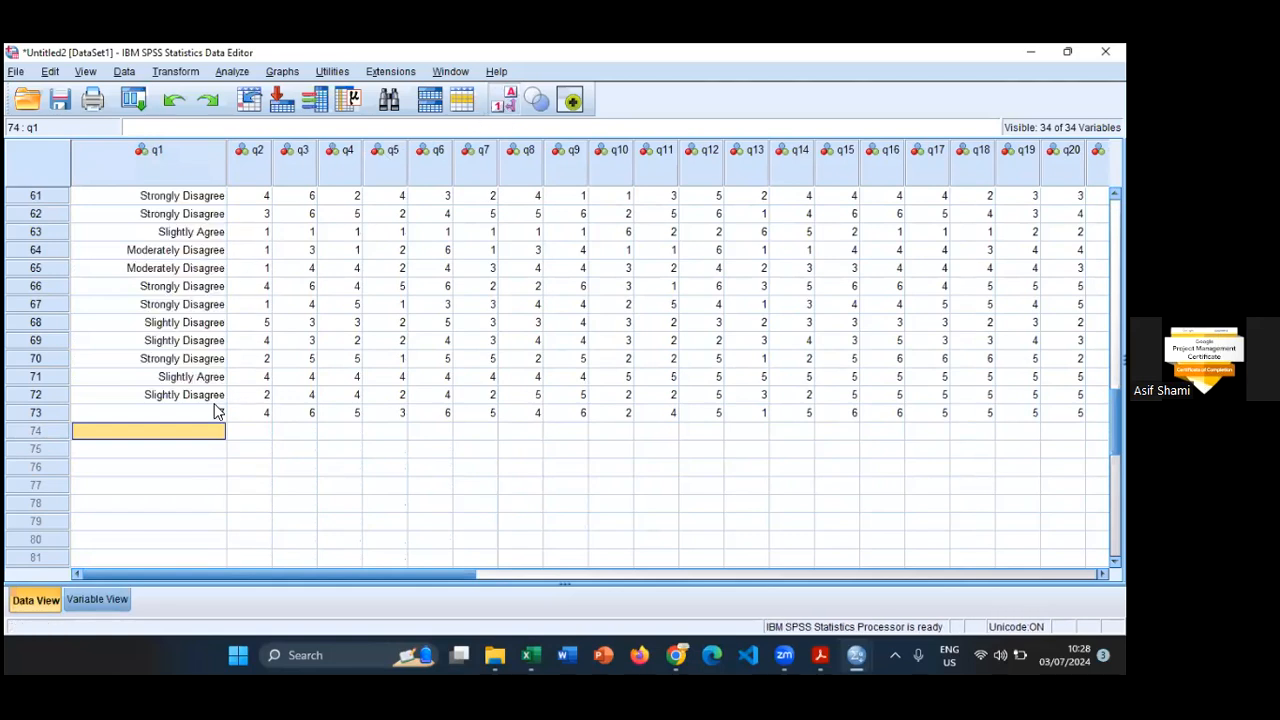
pyautogui.scroll(17, 200, 414)
pyautogui.scroll(-19, 200, 414)
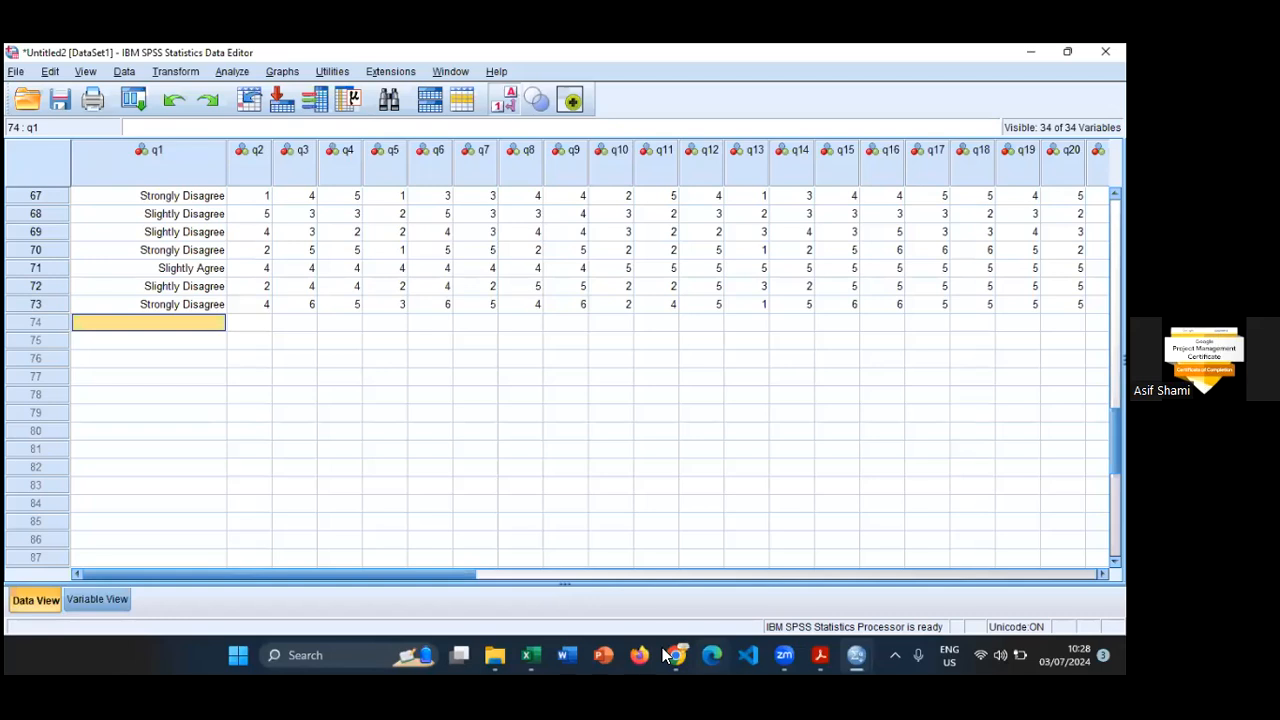
# - Copy q1's value labels to q2 through q29 in Variable View and widen the Values column
pyautogui.click(122, 606)
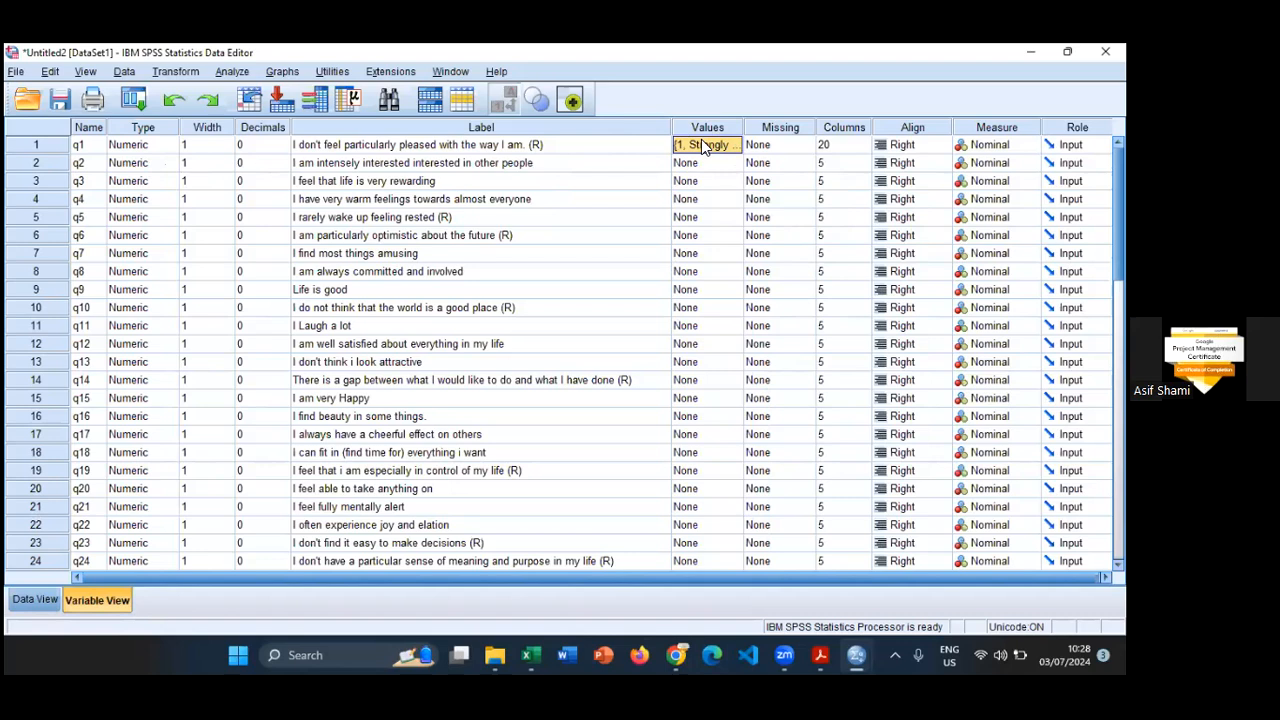
pyautogui.moveTo(699, 161); pyautogui.dragTo(738, 512)
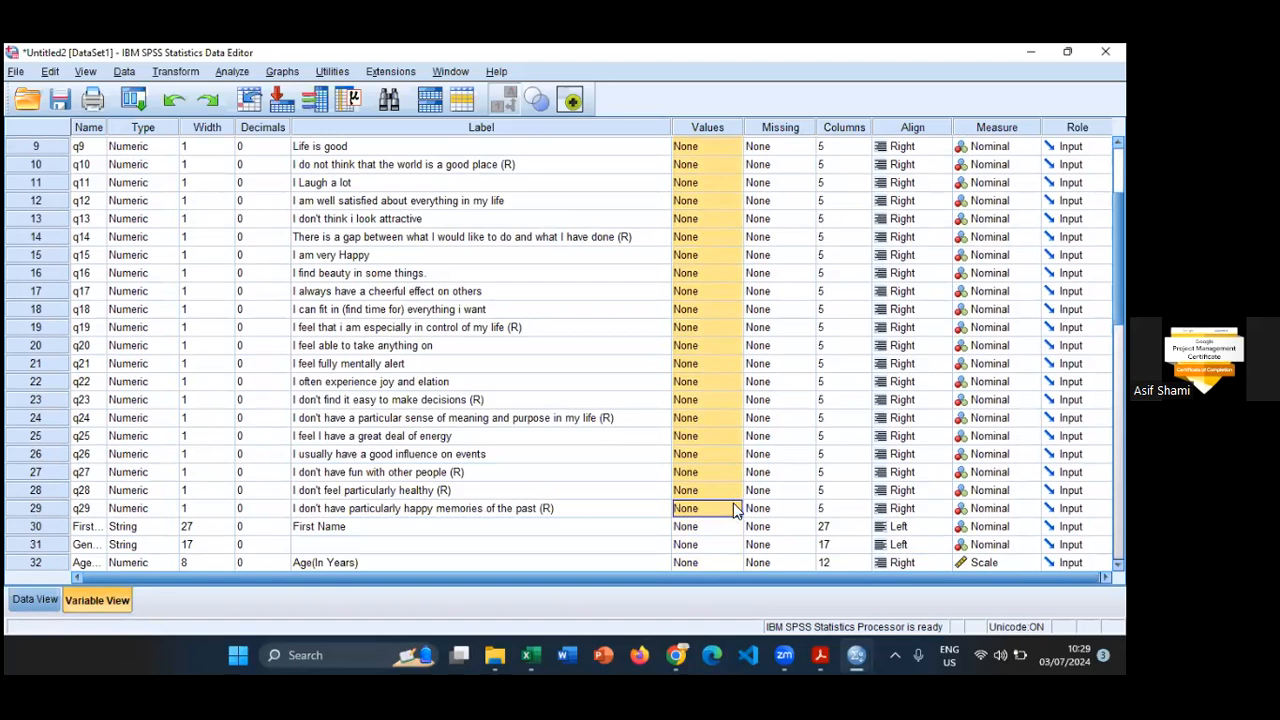
pyautogui.hotkey('ctrl', 'v')
pyautogui.moveTo(742, 127); pyautogui.dragTo(831, 127)
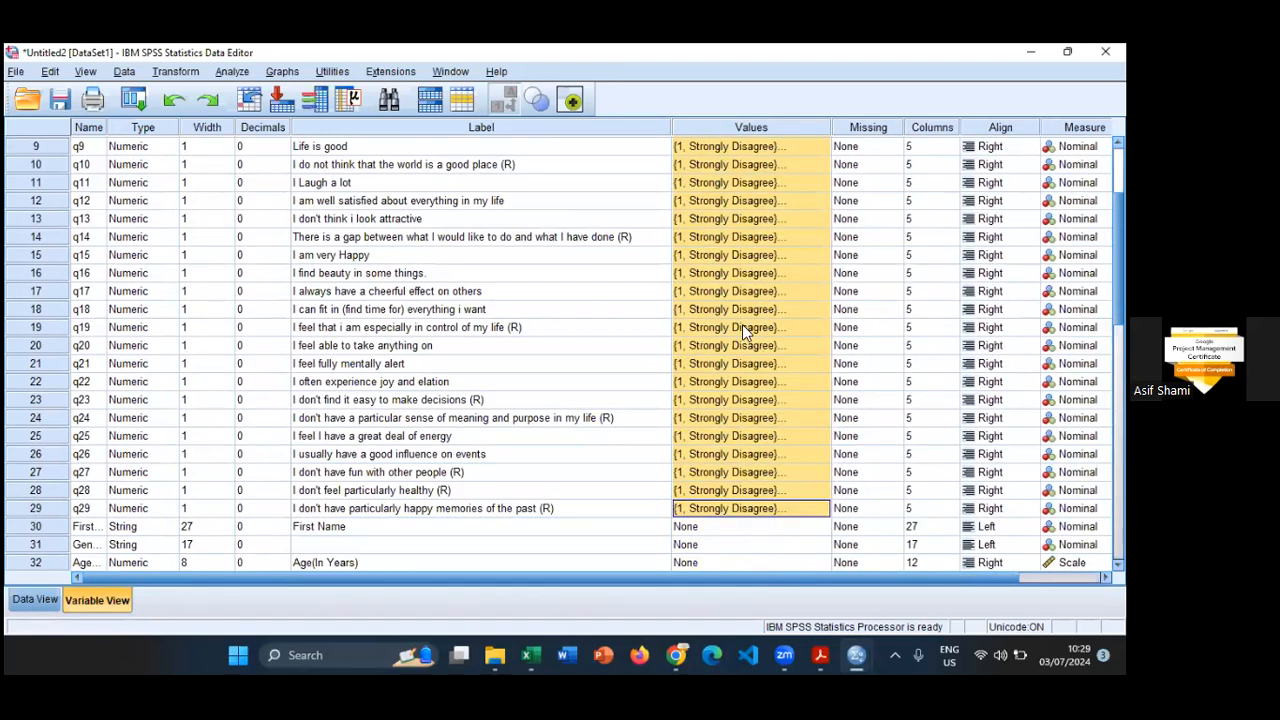
# - Check the value labels assigned to q19 and leave them without changes
pyautogui.click(742, 326)
pyautogui.click(820, 327)
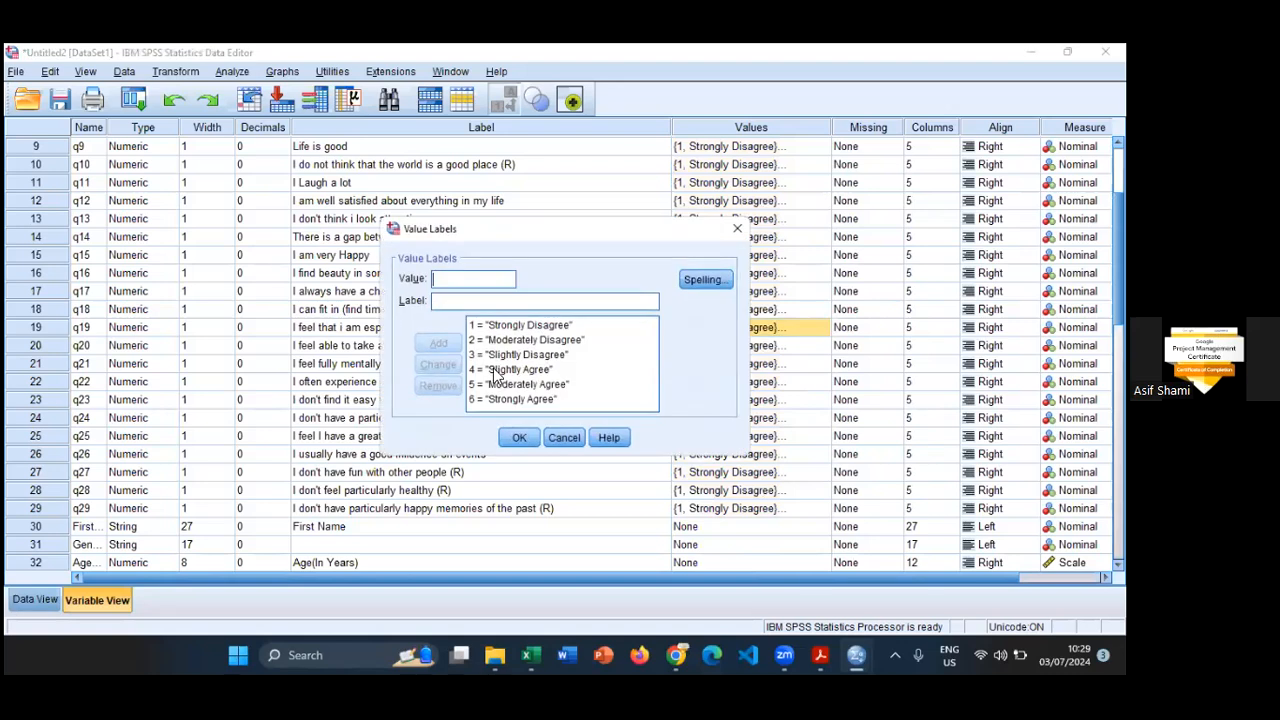
pyautogui.click(555, 441)
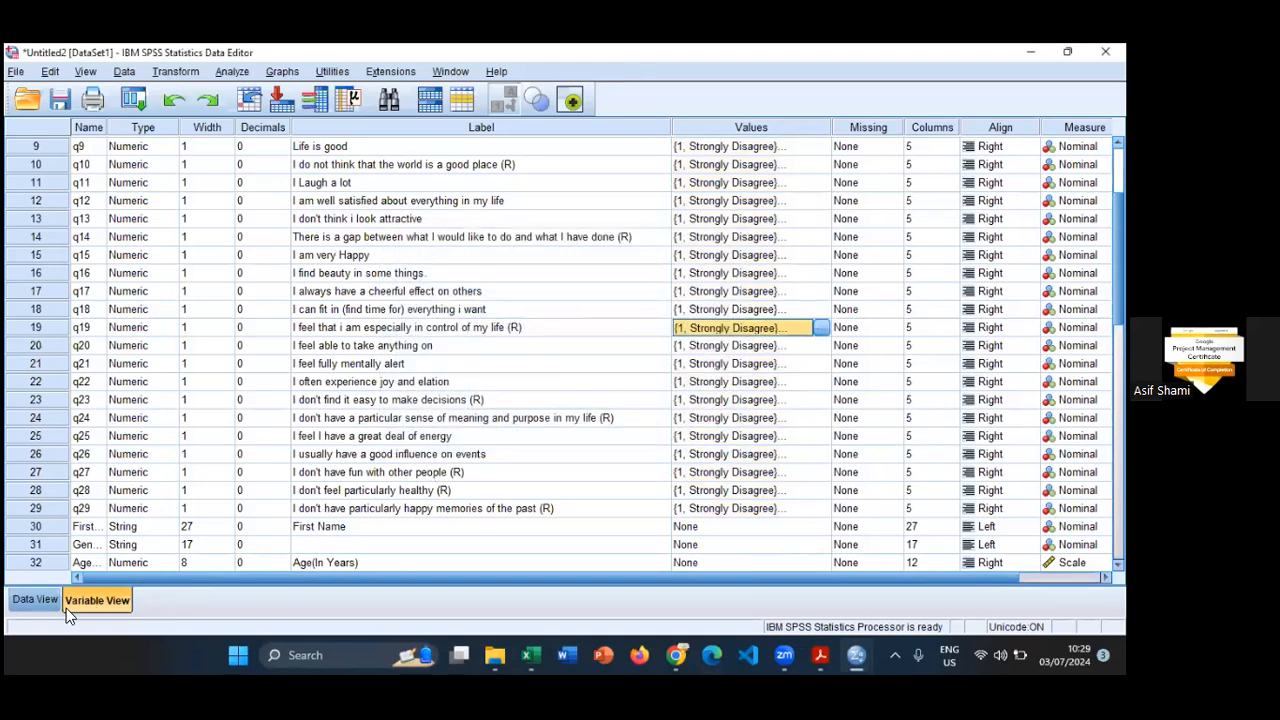
# - Examine the labelled responses for all question variables and the demographic columns in Data View
pyautogui.click(35, 599)
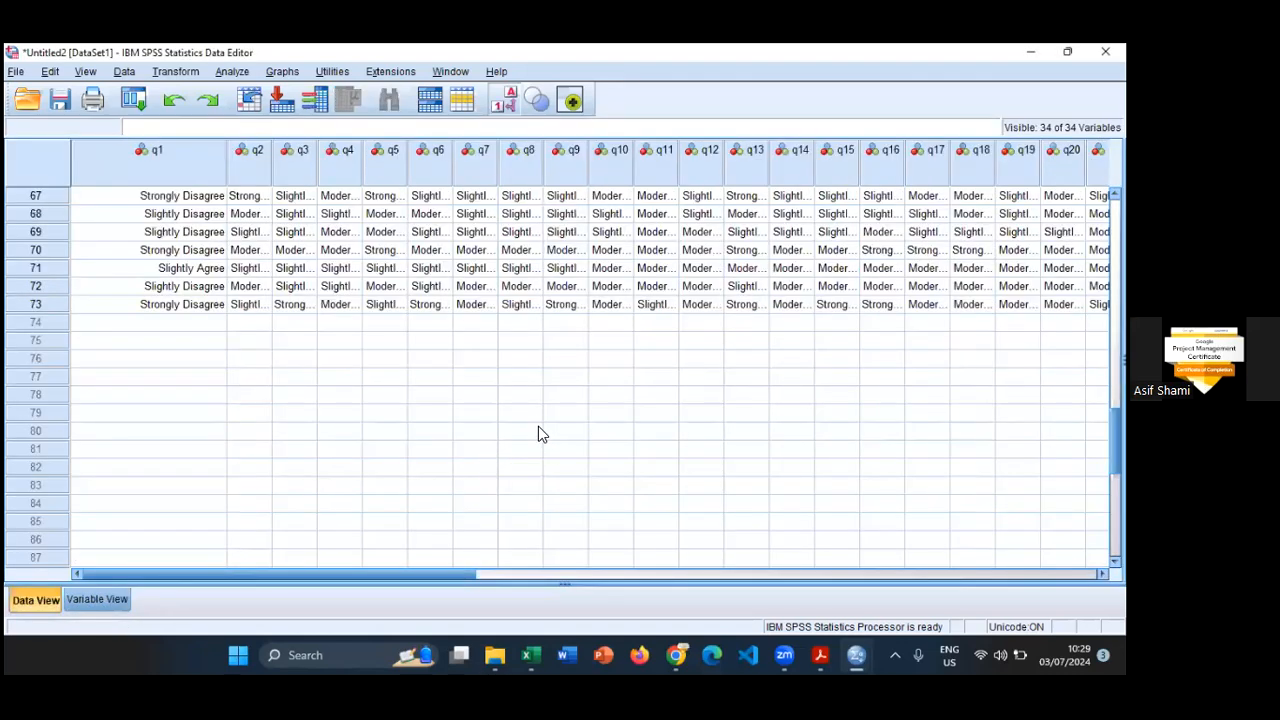
pyautogui.scroll(20, 538, 416)
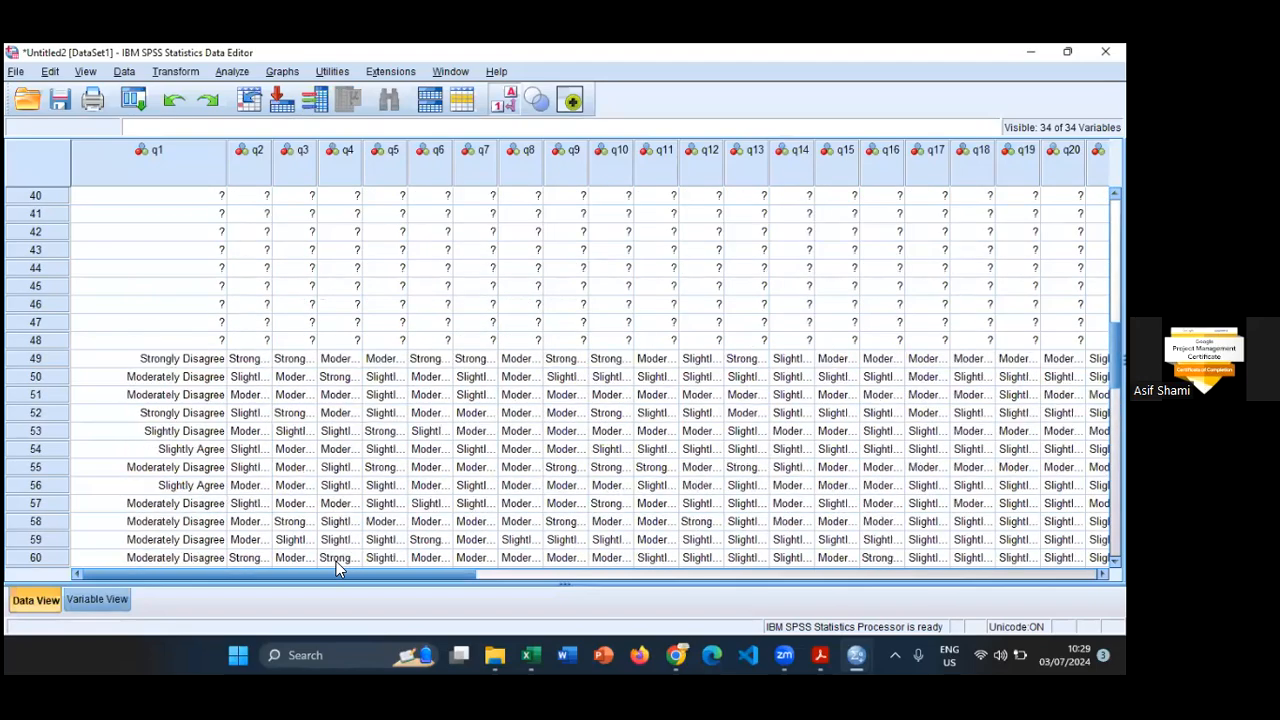
pyautogui.hscroll(6, 336, 561)
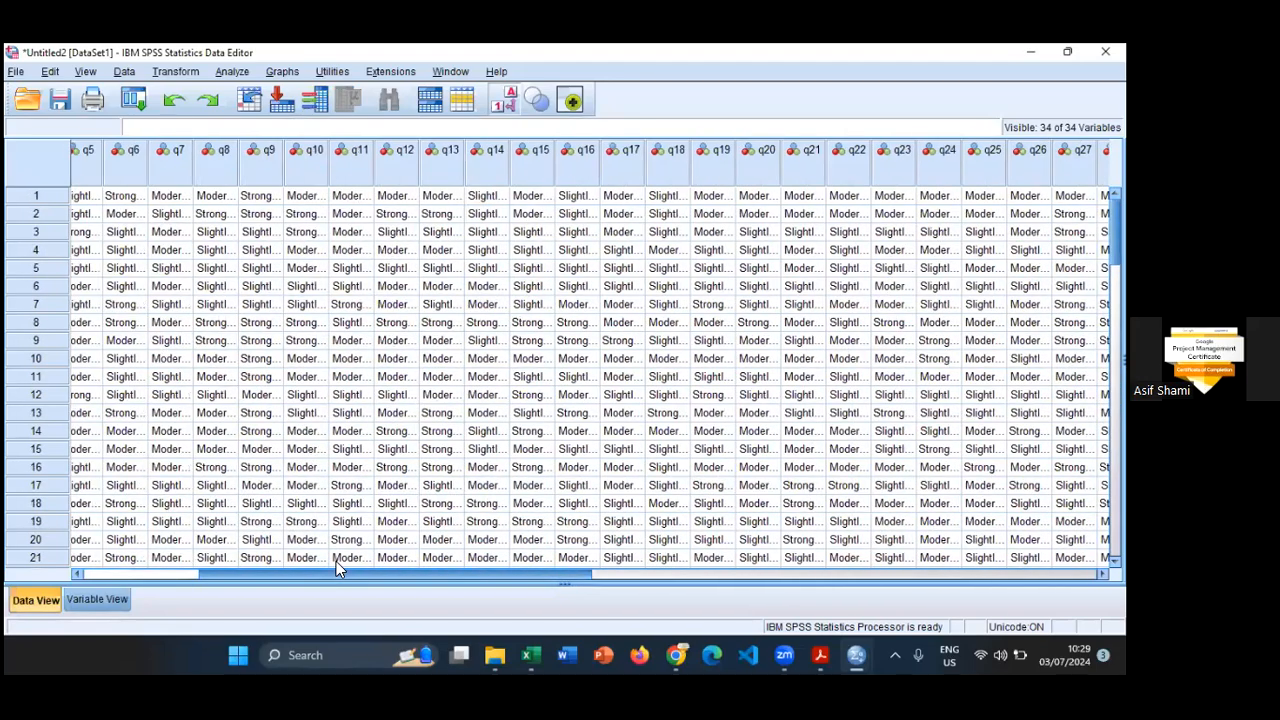
pyautogui.hscroll(-6, 336, 561)
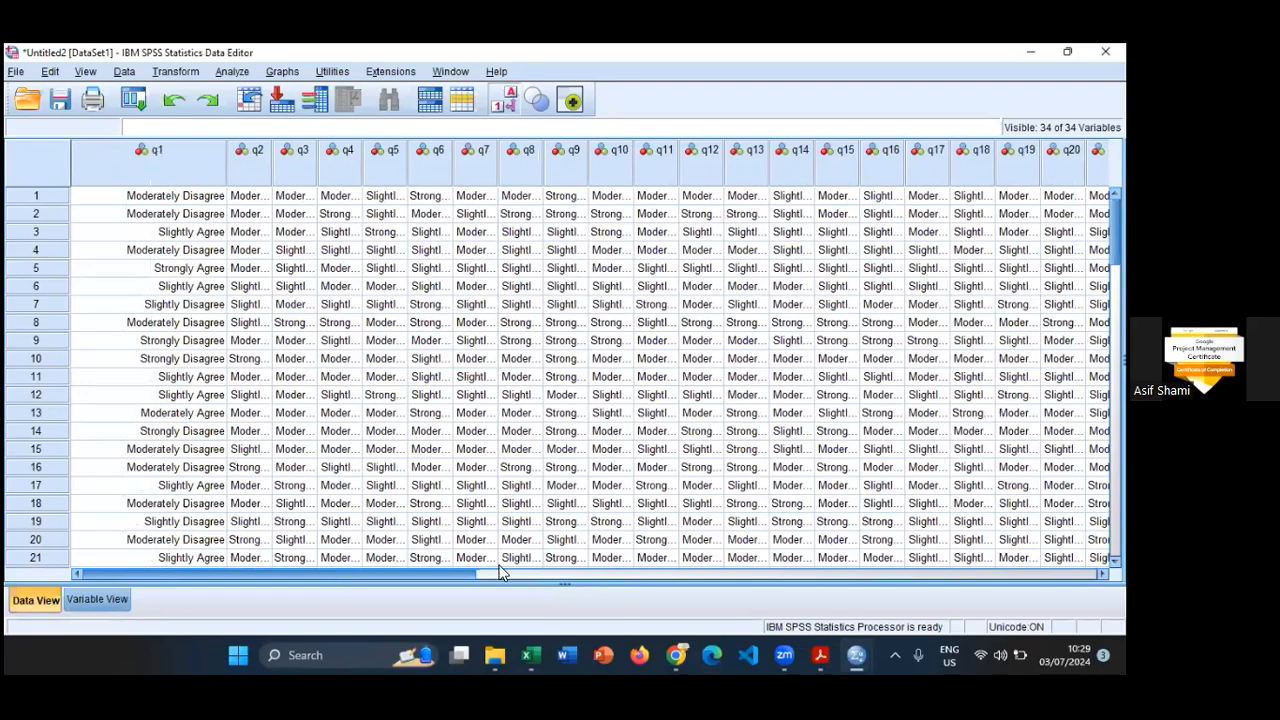
pyautogui.hscroll(5, 705, 566)
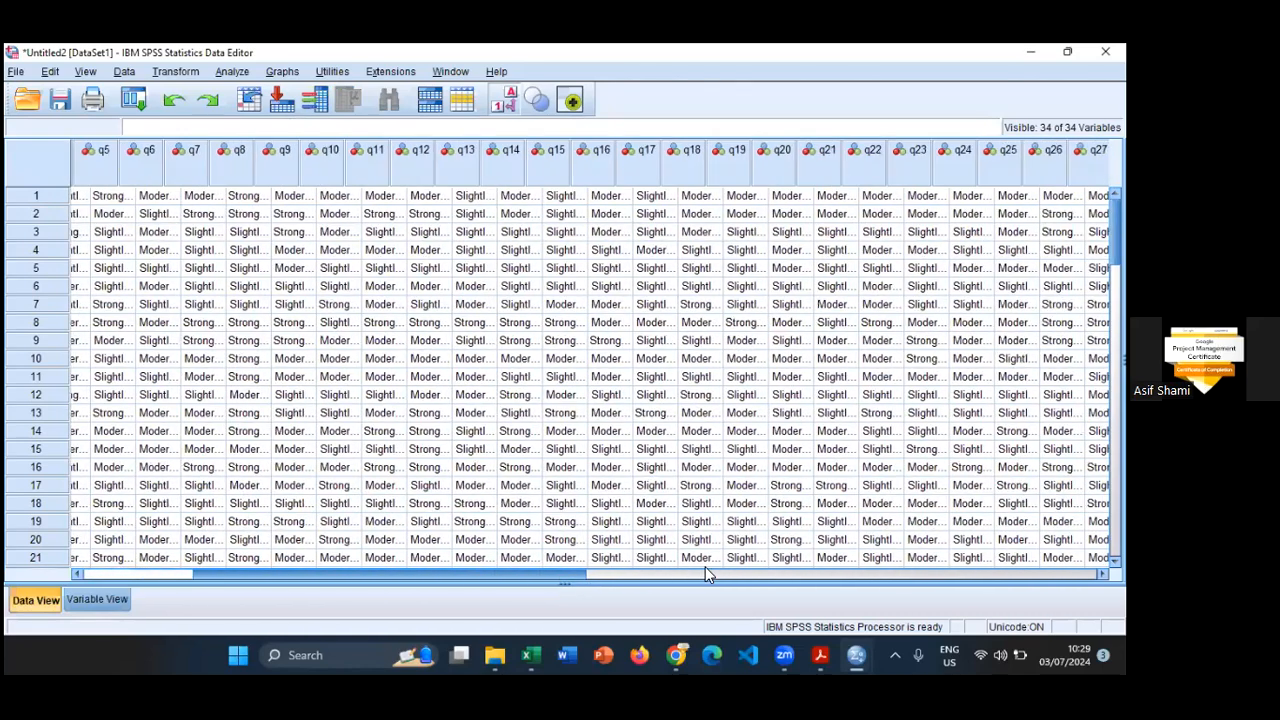
pyautogui.hscroll(12, 246, 157)
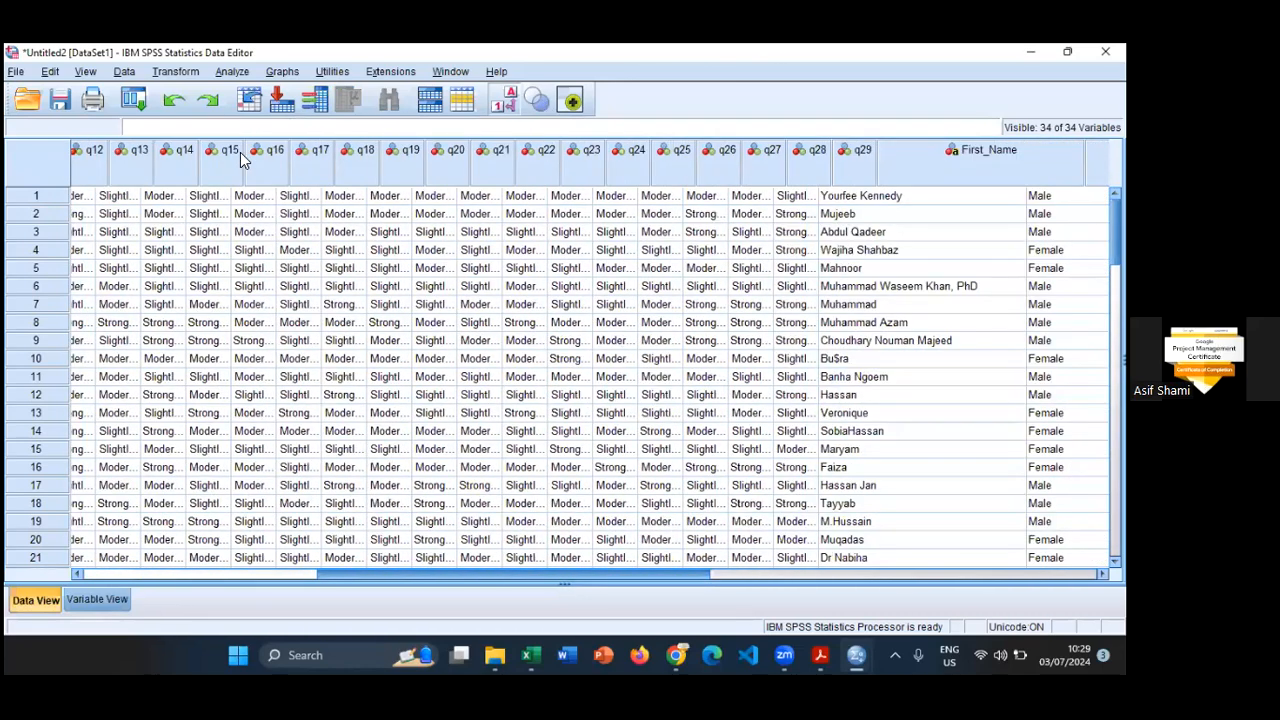
pyautogui.hscroll(-2, 224, 160)
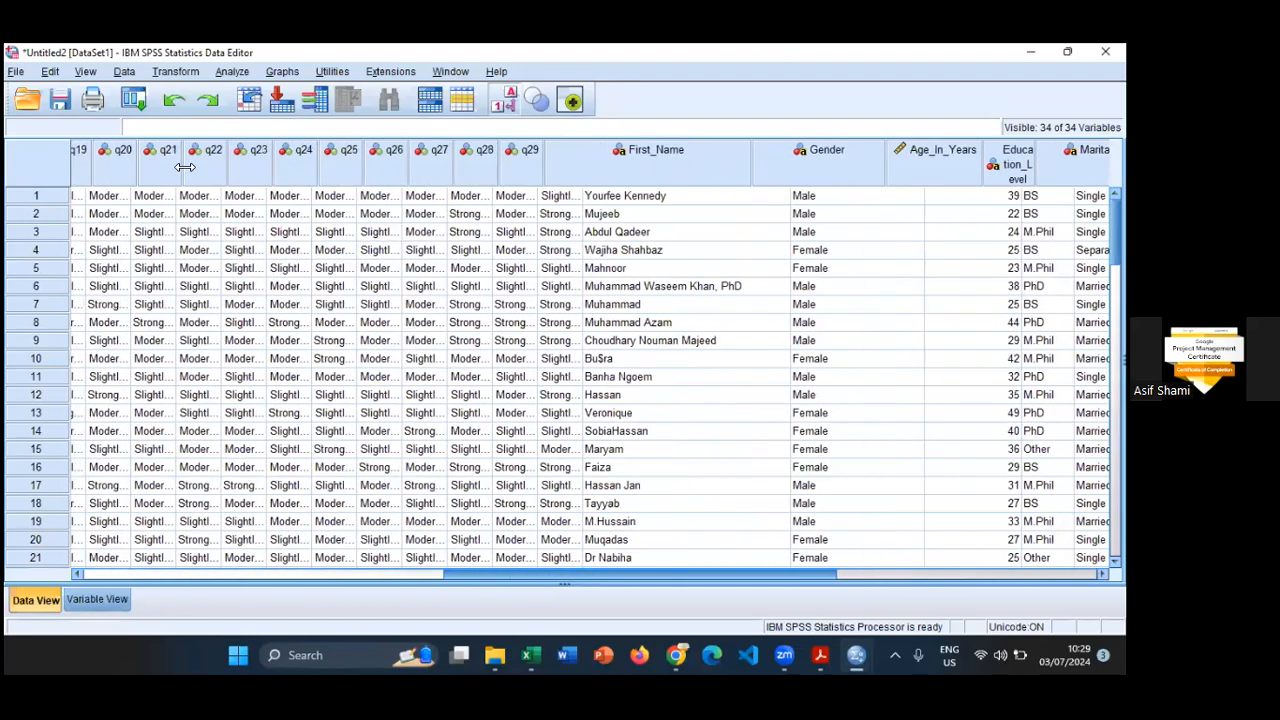
pyautogui.hscroll(-15, 140, 166)
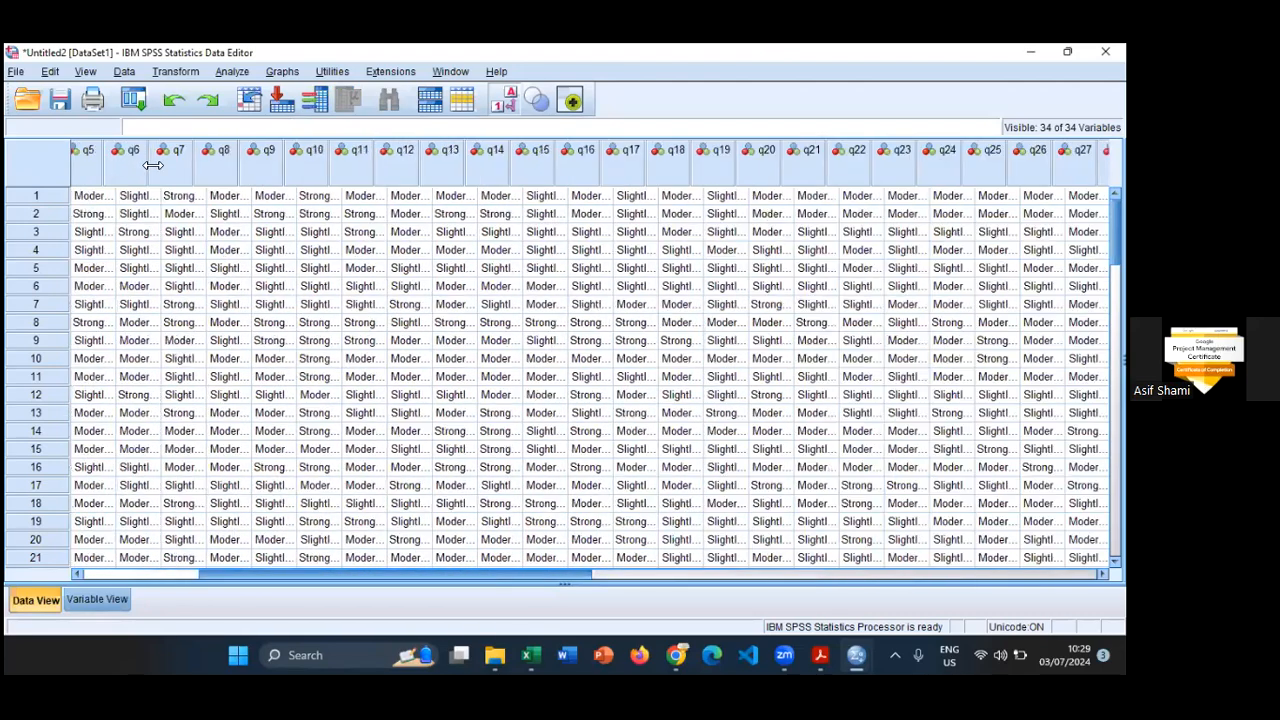
# - Show the numeric codes in the data with q1's column width at 5, and review the variables' attributes in Variable View
pyautogui.click(504, 104)
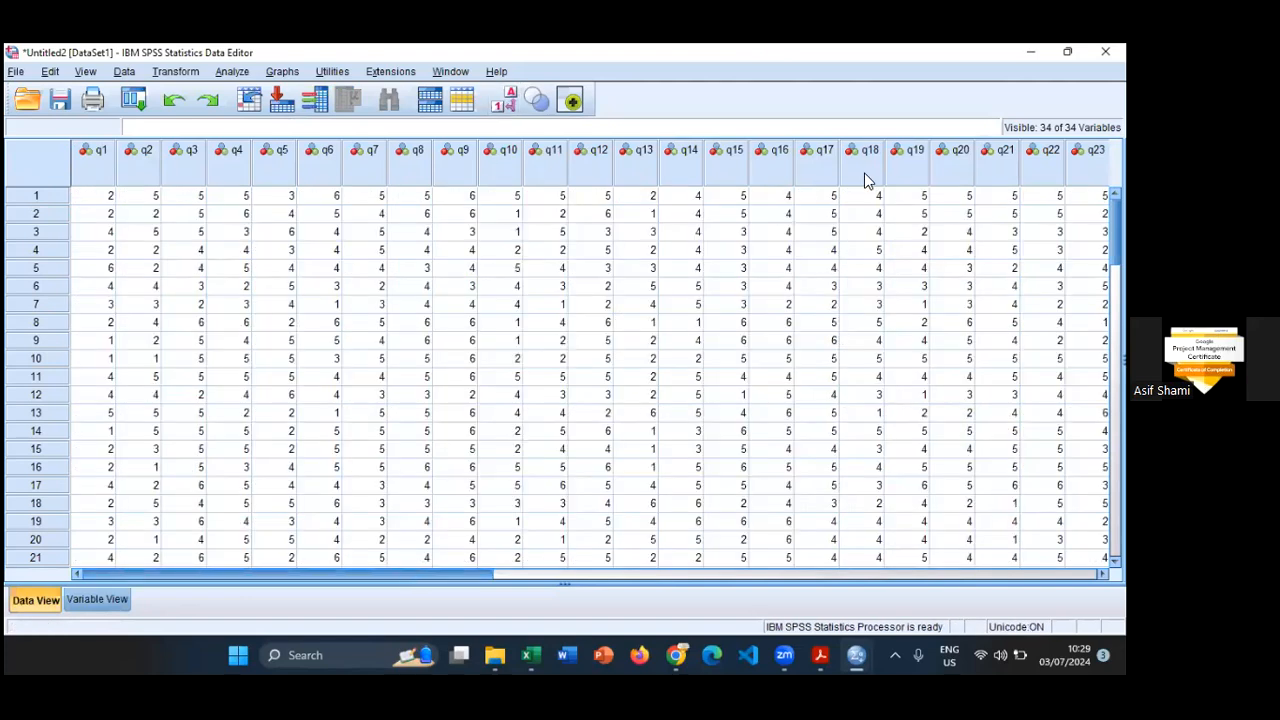
pyautogui.hscroll(5, 868, 178)
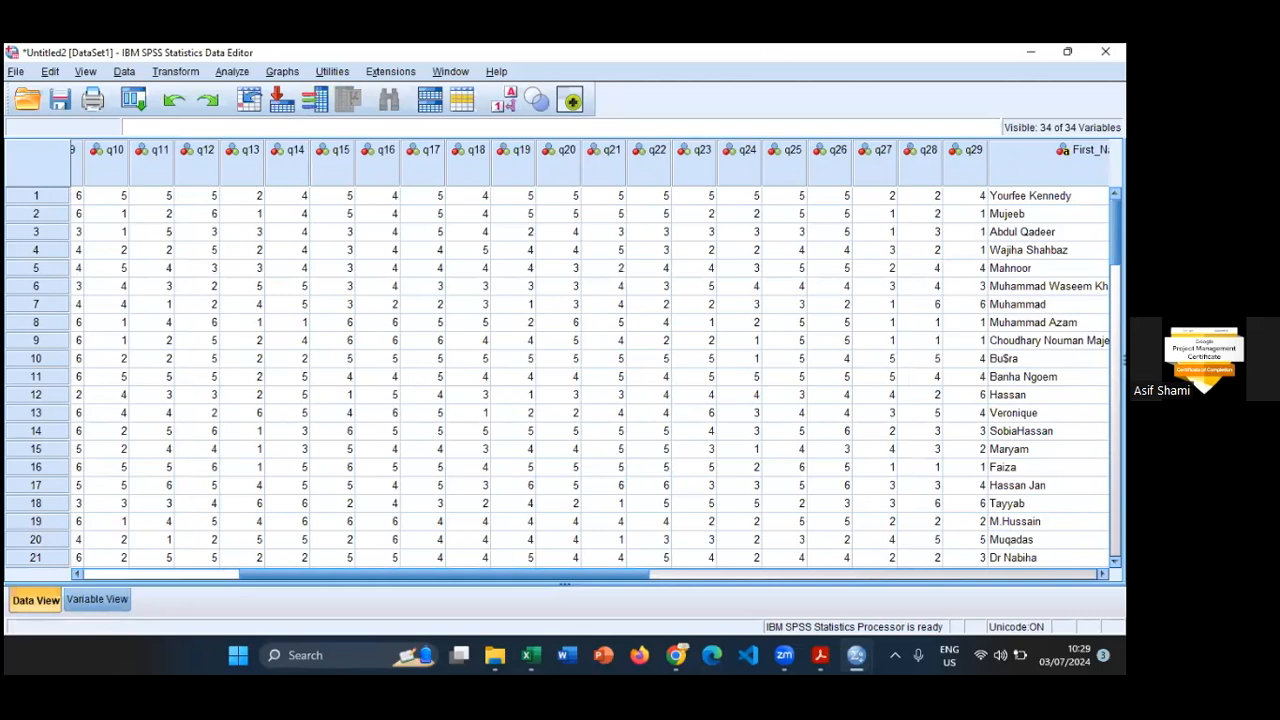
pyautogui.click(116, 598)
pyautogui.scroll(-1, 221, 508)
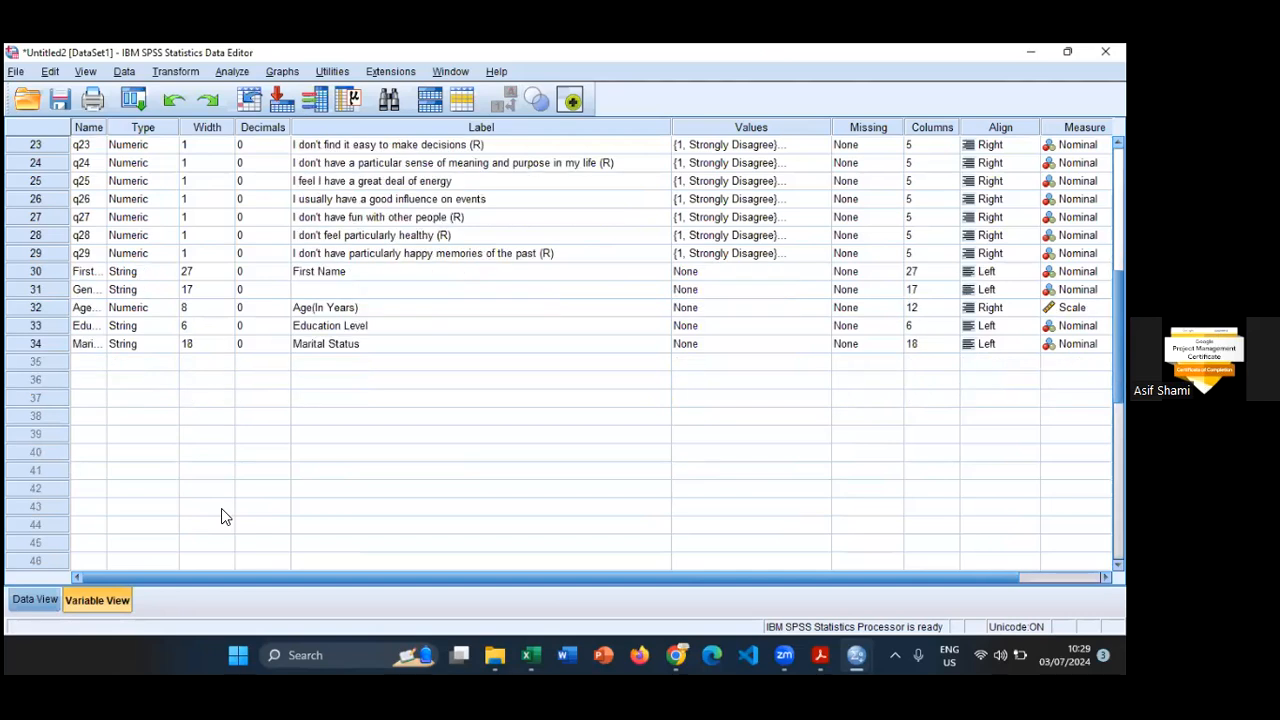
pyautogui.scroll(3, 221, 508)
pyautogui.scroll(5, 221, 508)
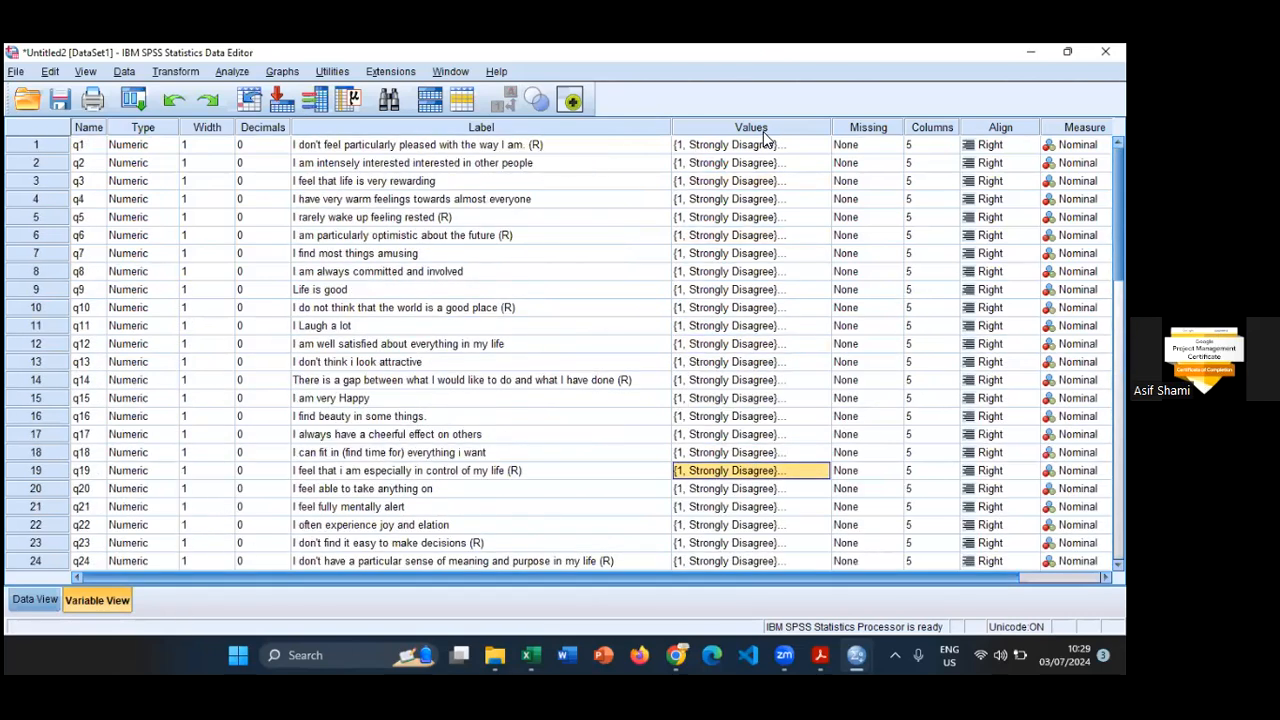
pyautogui.hscroll(2, 763, 131)
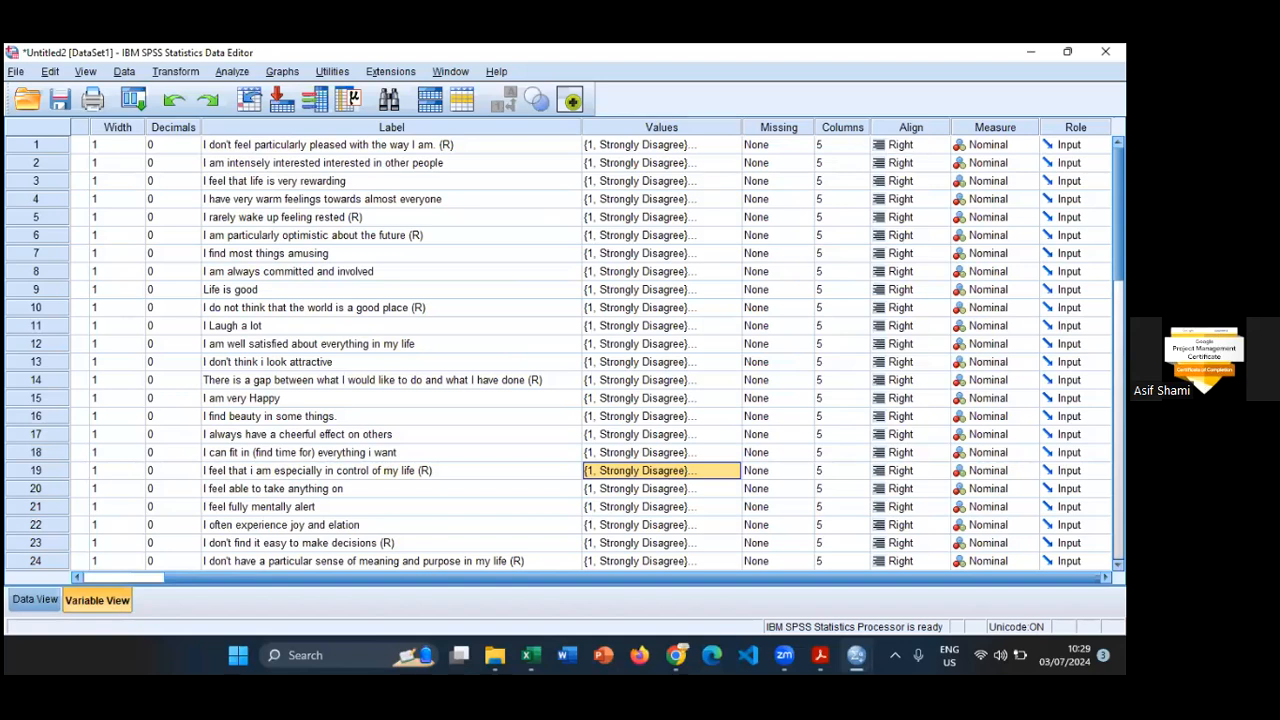
# - Set the measurement level of q1 to Ordinal in Variable View
pyautogui.click(995, 128)
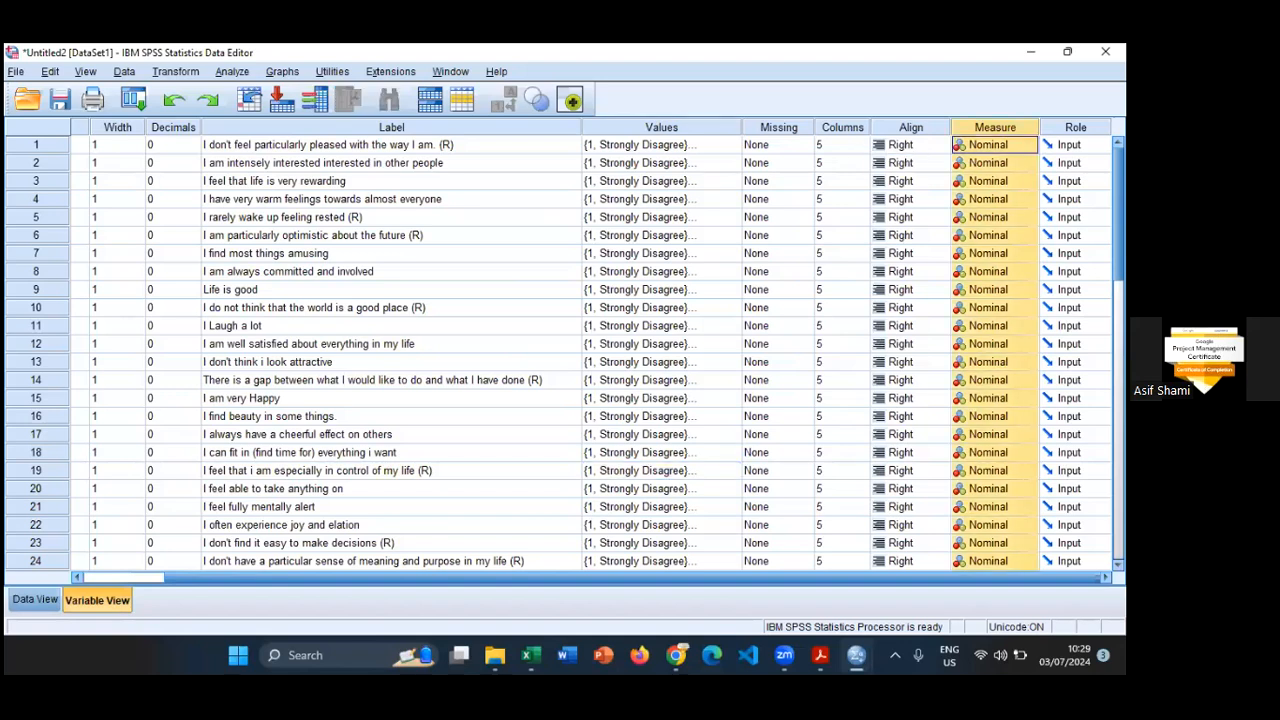
pyautogui.click(1028, 145)
pyautogui.click(842, 195)
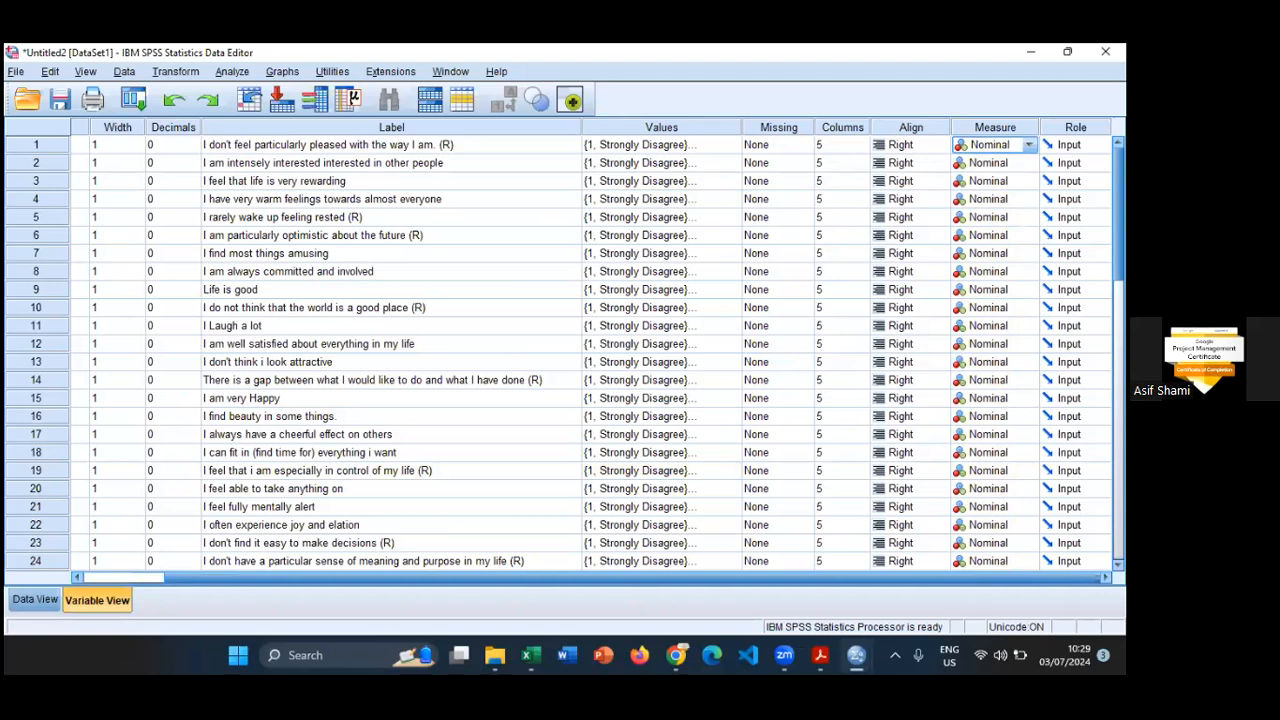
pyautogui.click(1029, 145)
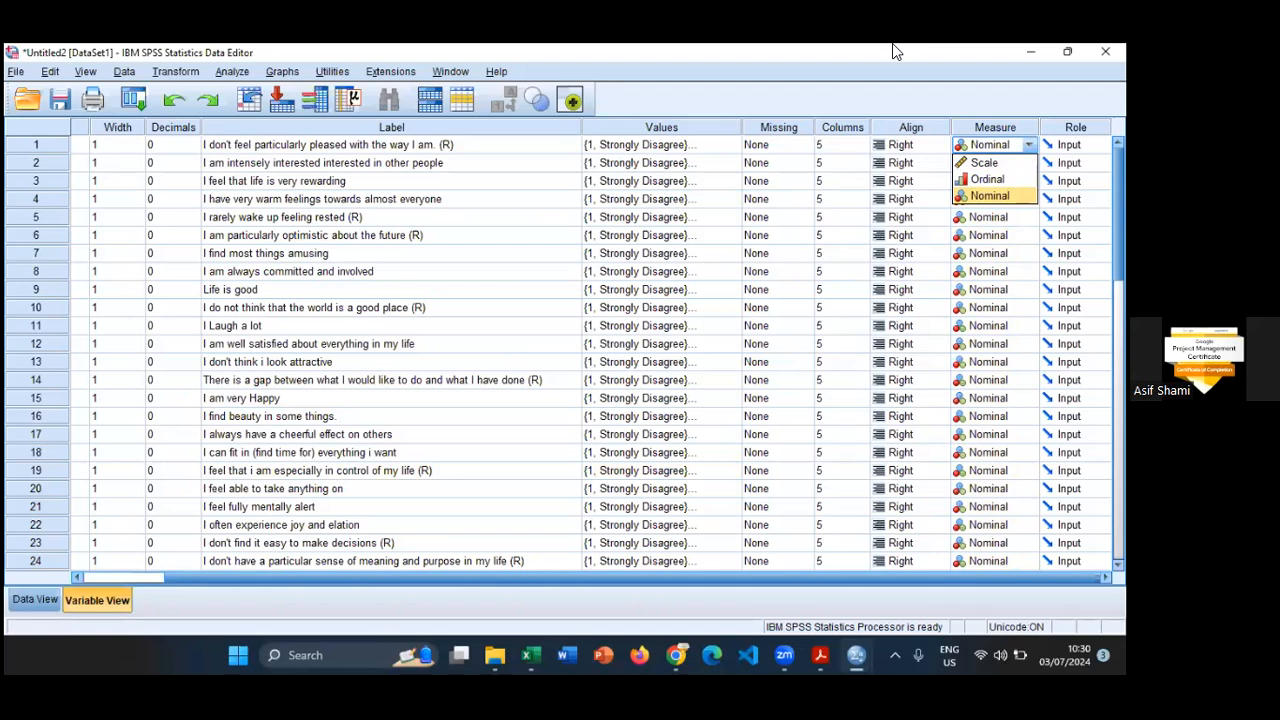
pyautogui.click(645, 654)
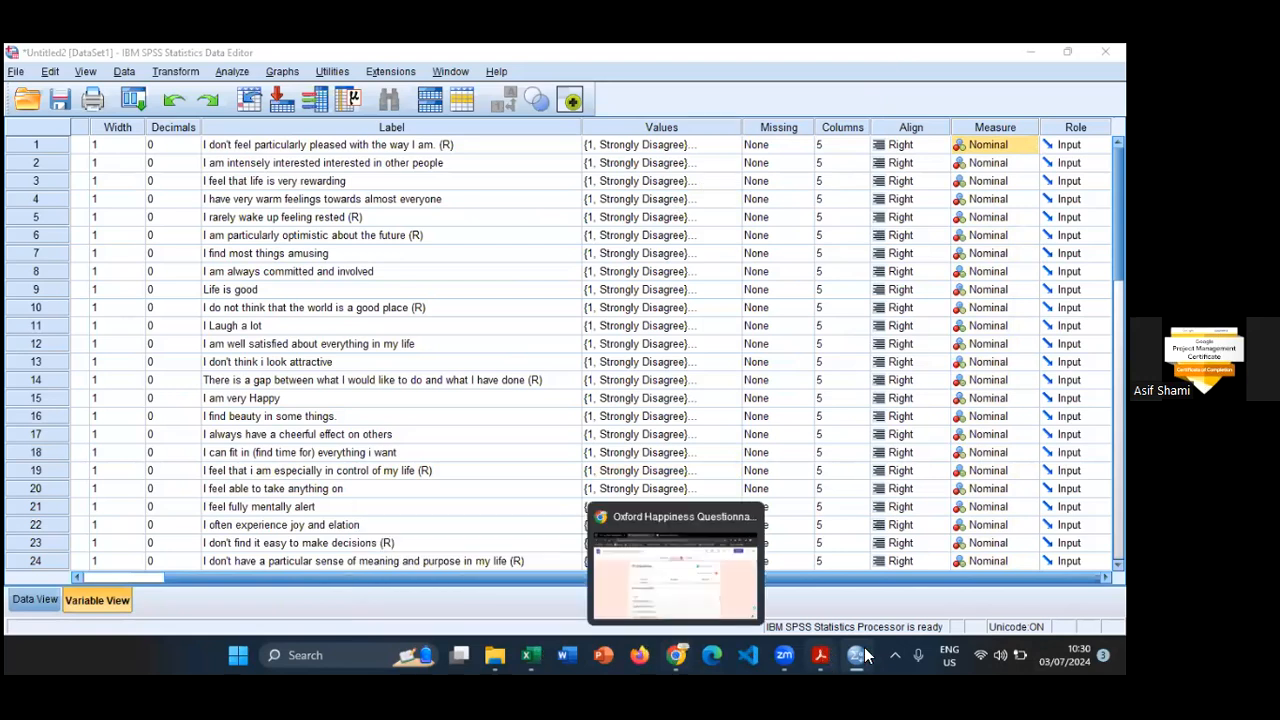
pyautogui.moveTo(873, 653)
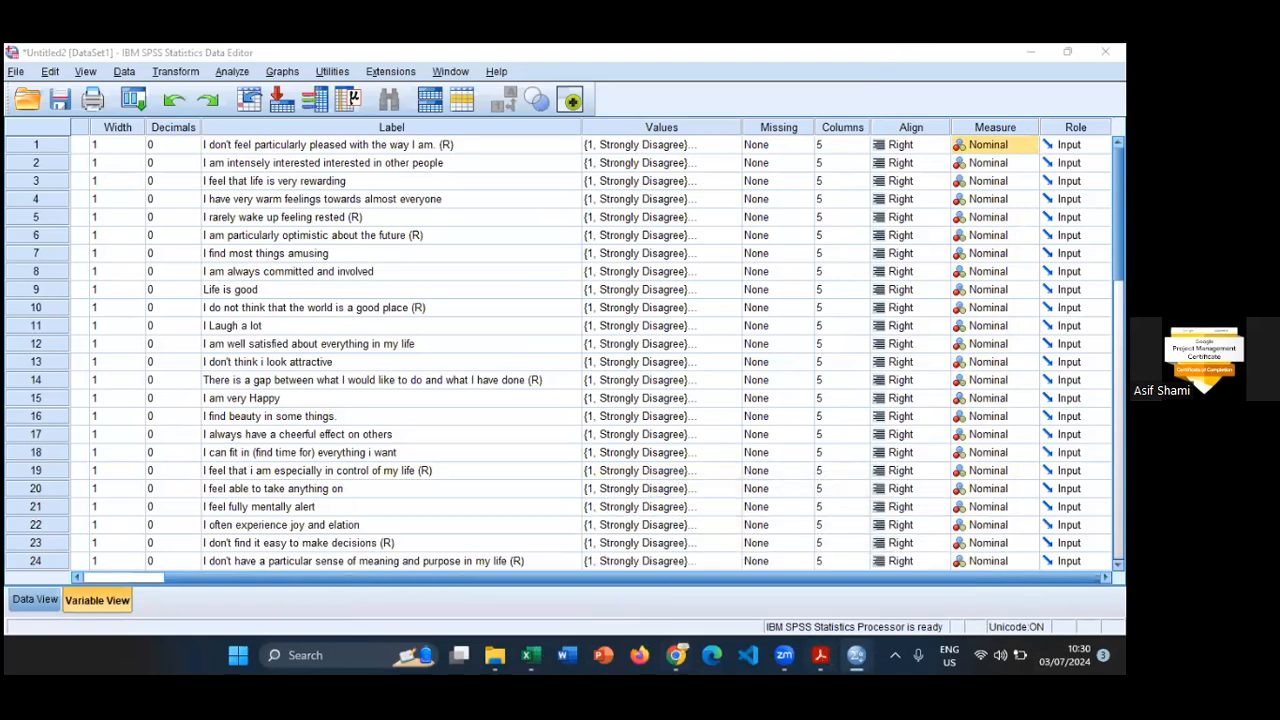
pyautogui.click(1024, 145)
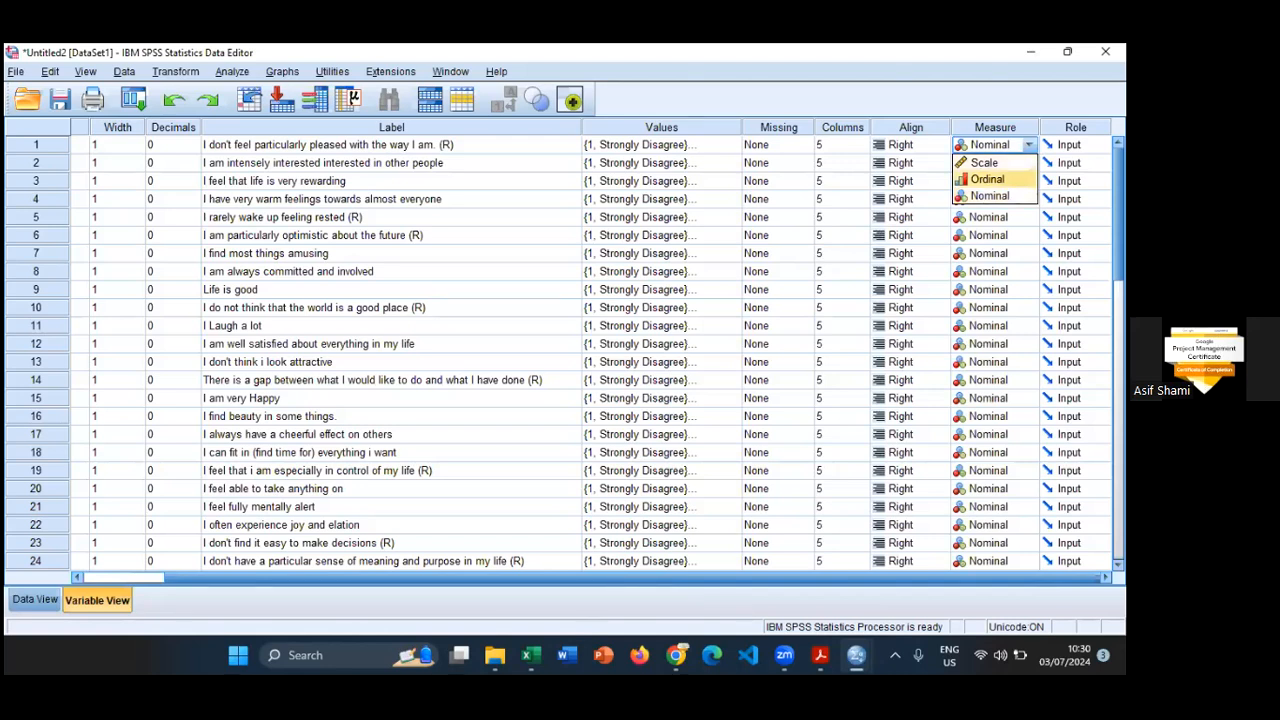
pyautogui.press('Return')
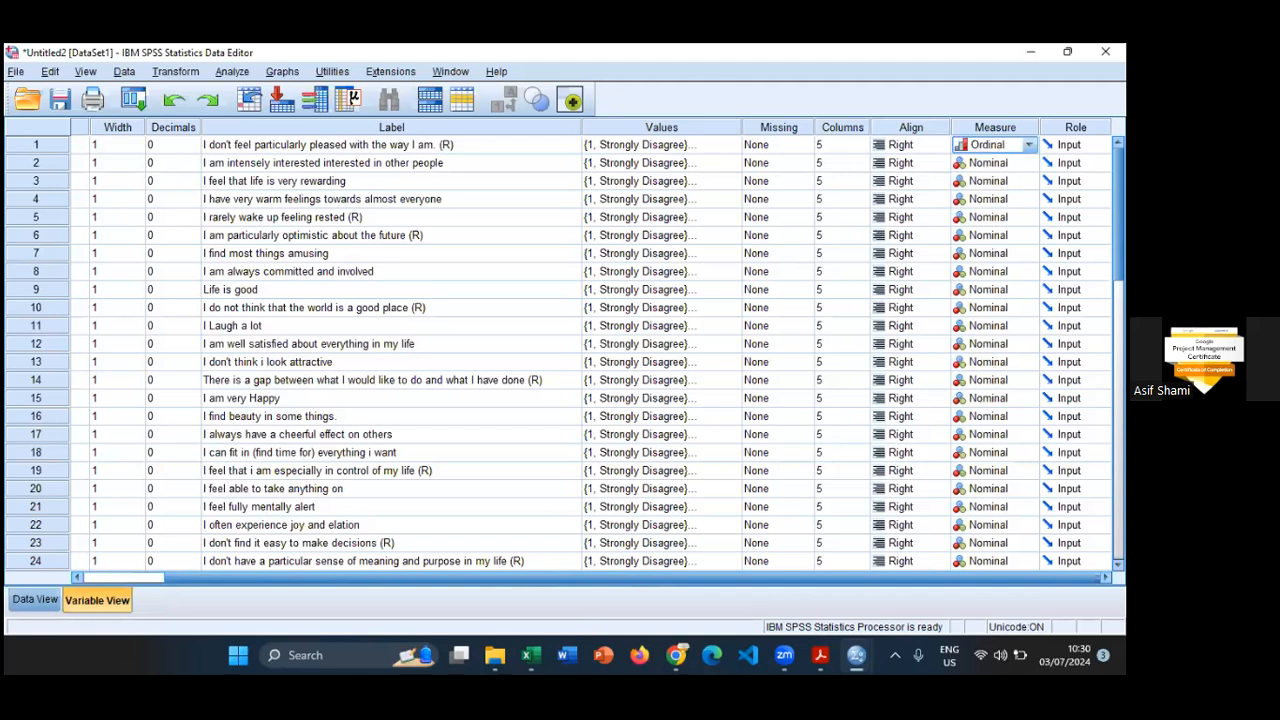
# - Set the measurement level of q2 through q10 to Ordinal, one variable at a time
pyautogui.click(1029, 163)
pyautogui.click(990, 198)
pyautogui.click(1029, 181)
pyautogui.click(990, 215)
pyautogui.click(1029, 199)
pyautogui.click(990, 233)
pyautogui.click(1029, 217)
pyautogui.click(990, 251)
pyautogui.click(1029, 235)
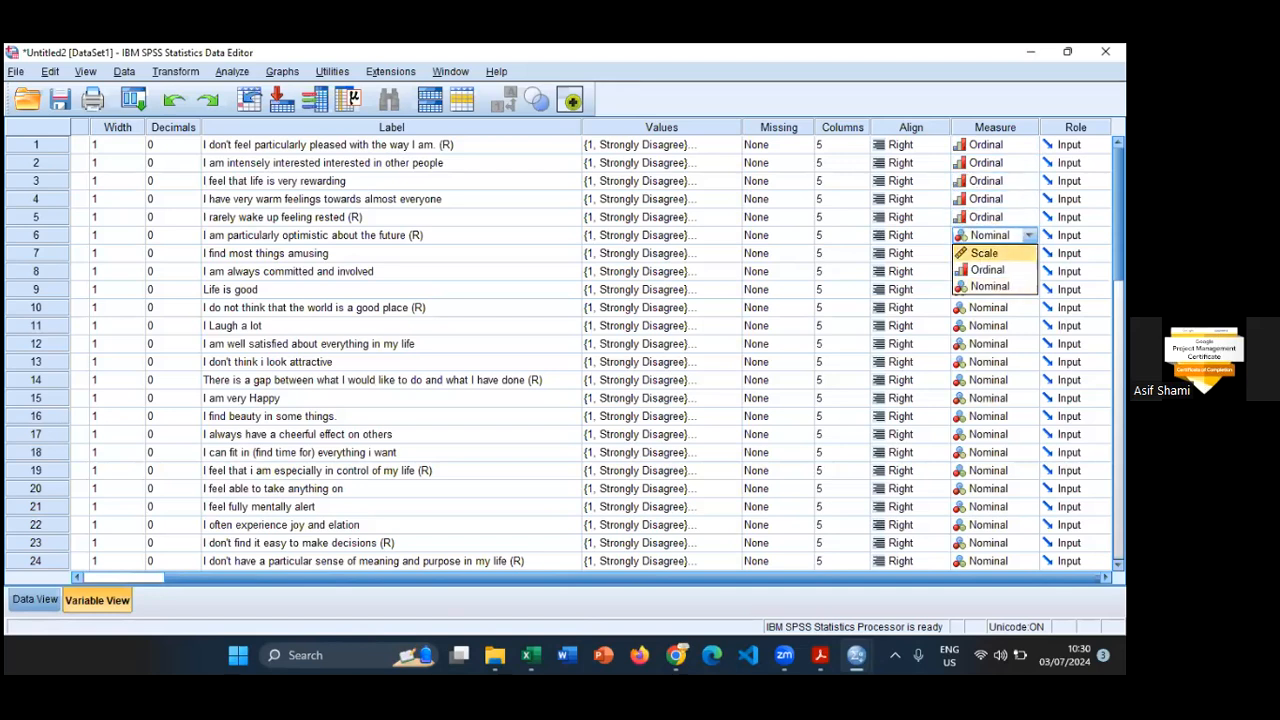
pyautogui.click(990, 269)
pyautogui.click(1029, 253)
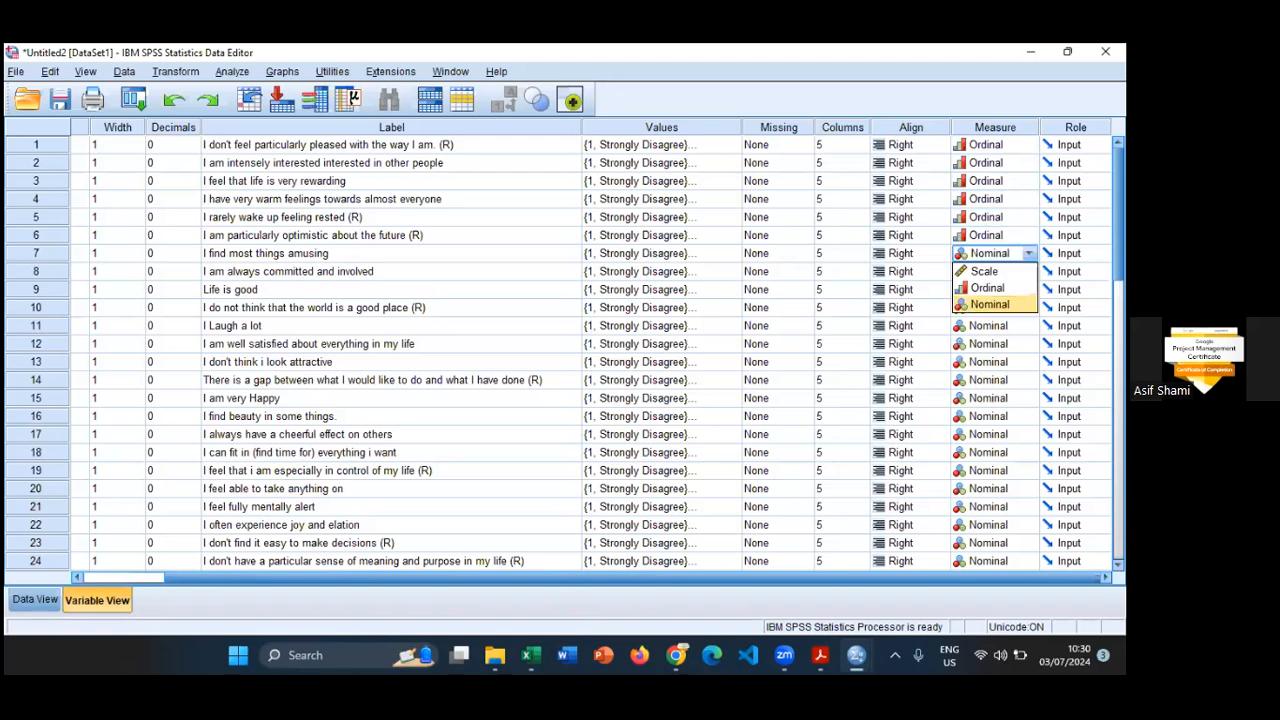
pyautogui.click(990, 287)
pyautogui.click(1029, 271)
pyautogui.click(990, 305)
pyautogui.click(1029, 289)
pyautogui.click(990, 323)
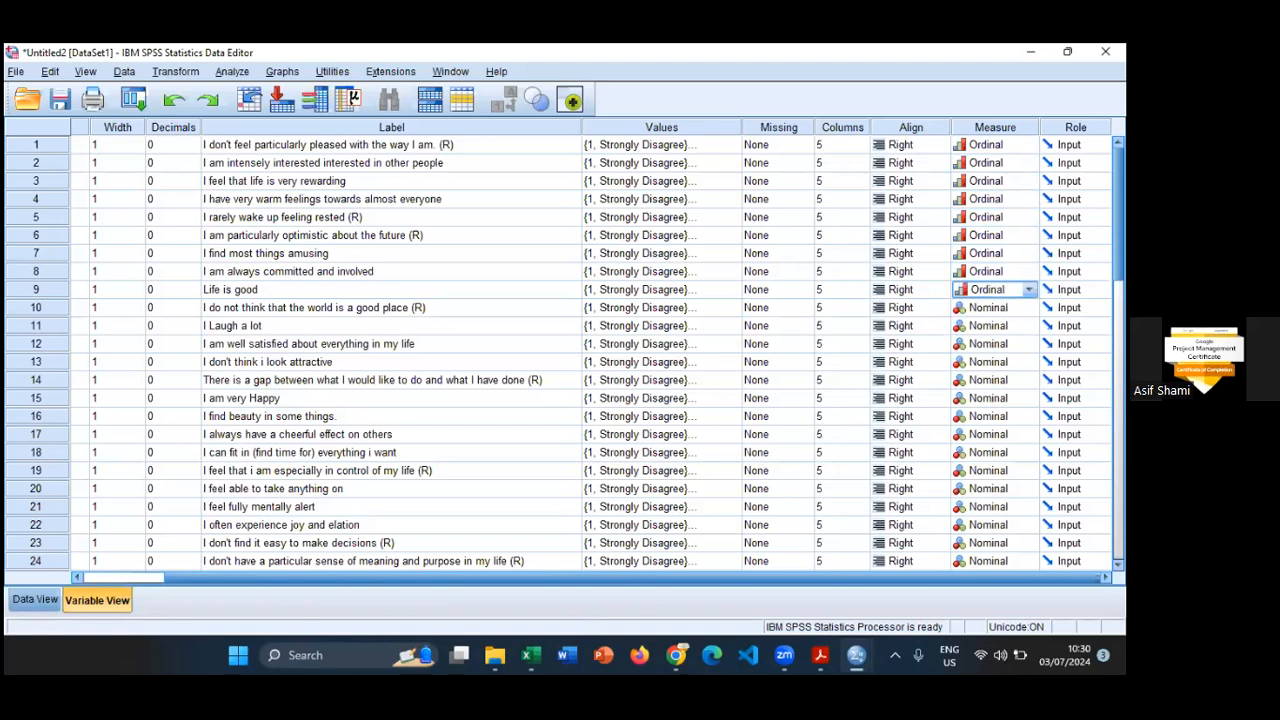
pyautogui.click(1029, 307)
pyautogui.click(990, 341)
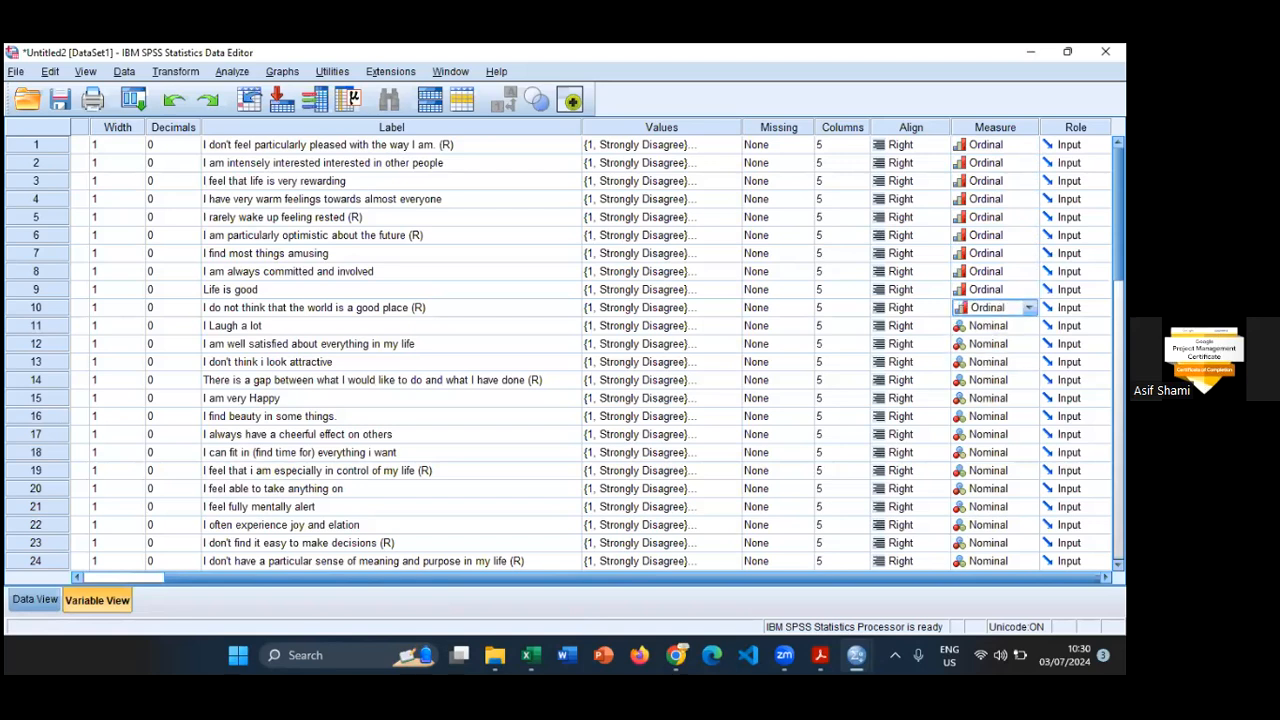
# - Copy q10's Ordinal measurement level to q11 through q29
pyautogui.click(1029, 307)
pyautogui.click(990, 342)
pyautogui.scroll(-2, 700, 490)
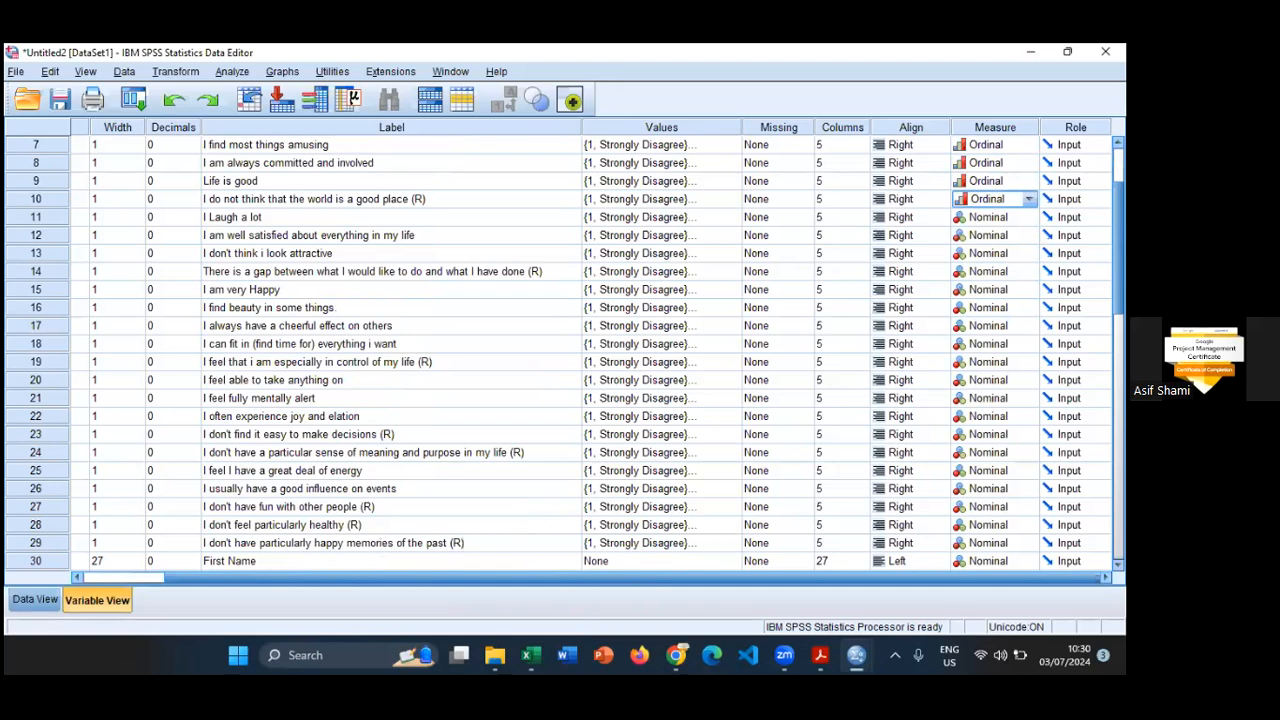
pyautogui.moveTo(990, 217); pyautogui.dragTo(990, 543)
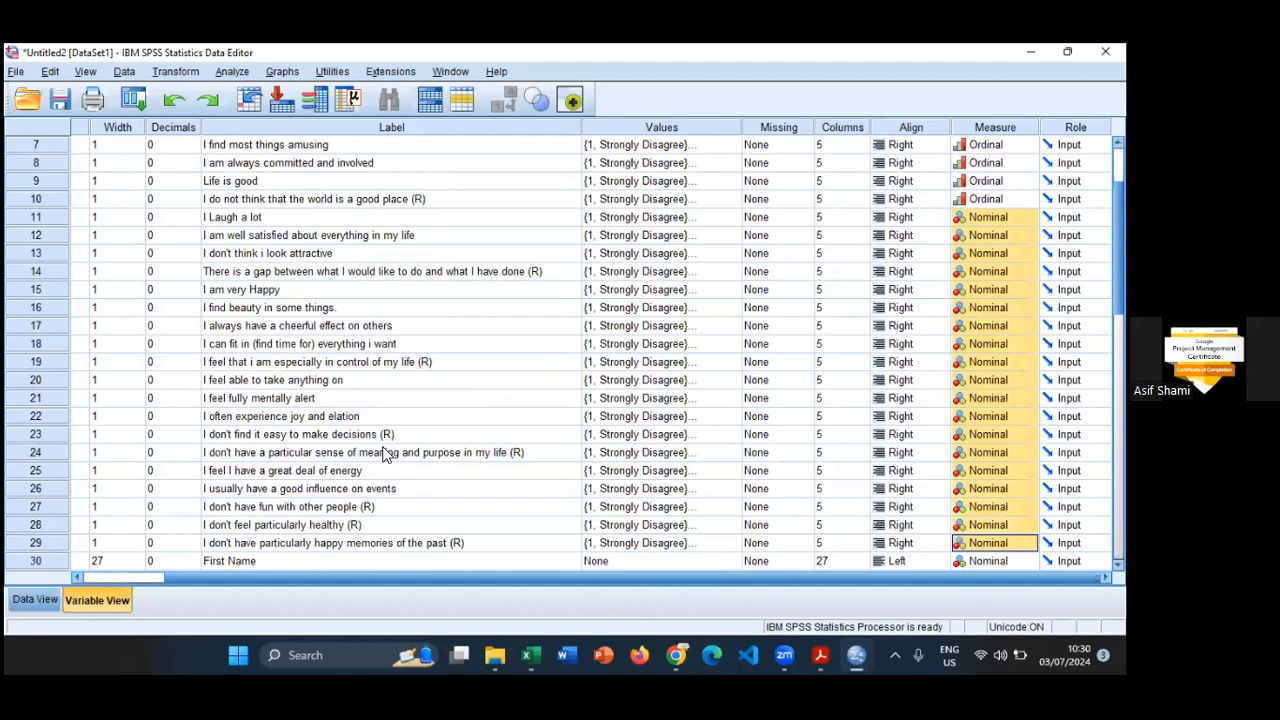
pyautogui.write('Ordinal Ordinal Ordinal Ordinal Ordinal Ordinal Ordinal Ordinal Ordinal Ordinal Ordinal Ordinal Ordinal Ordinal Ordinal Ordinal Ordinal Ordinal Ordinal')
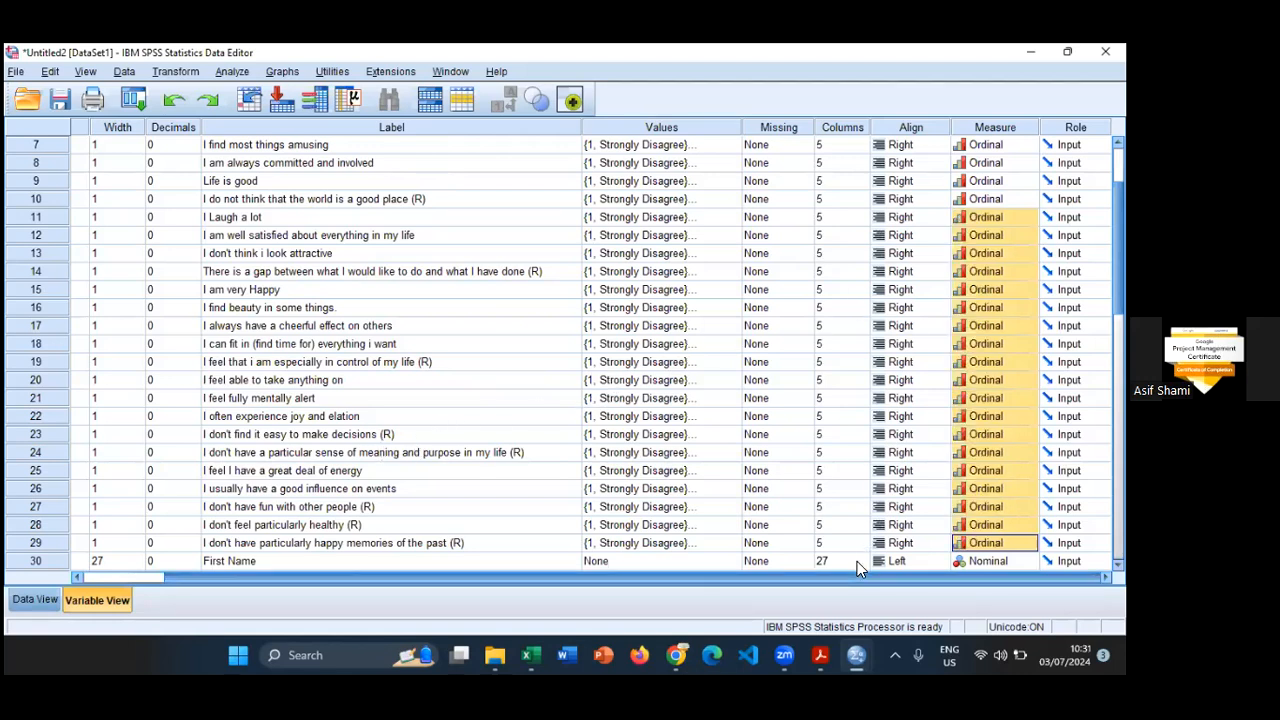
# - Widen the Name column in Variable View and review the type, width and label of First_Name
pyautogui.scroll(-3, 623, 457)
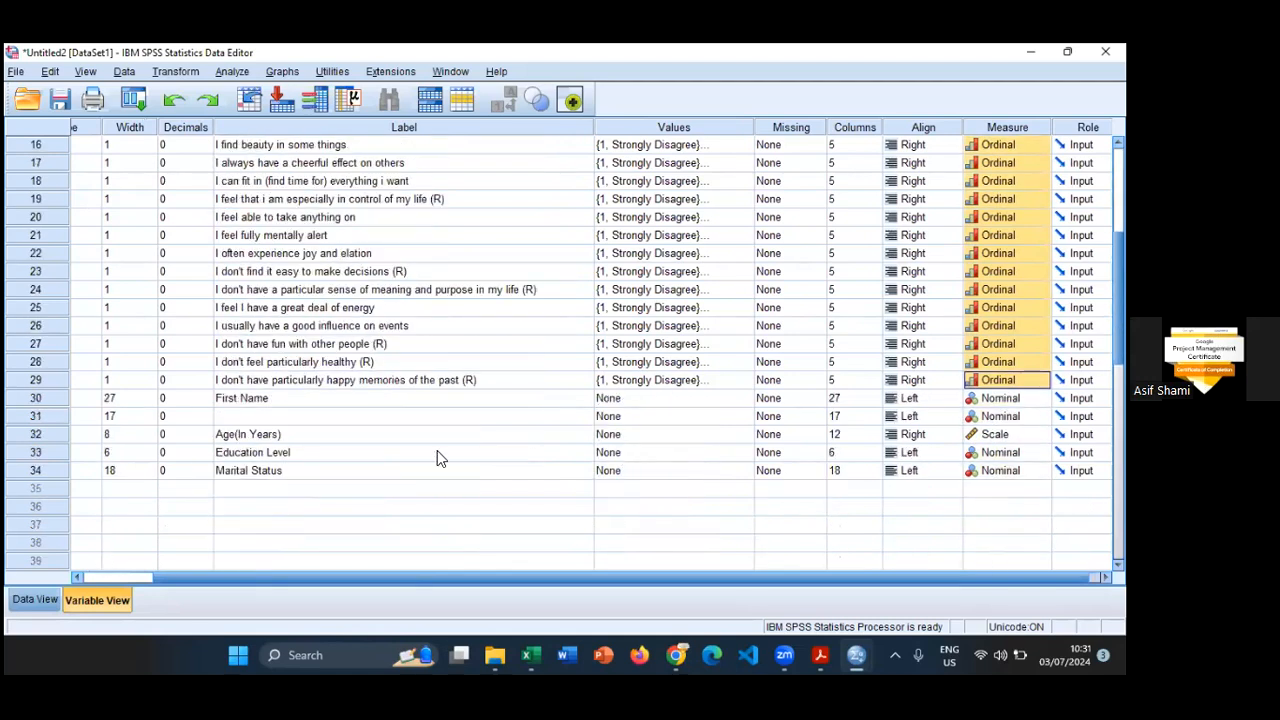
pyautogui.hscroll(-2, 291, 554)
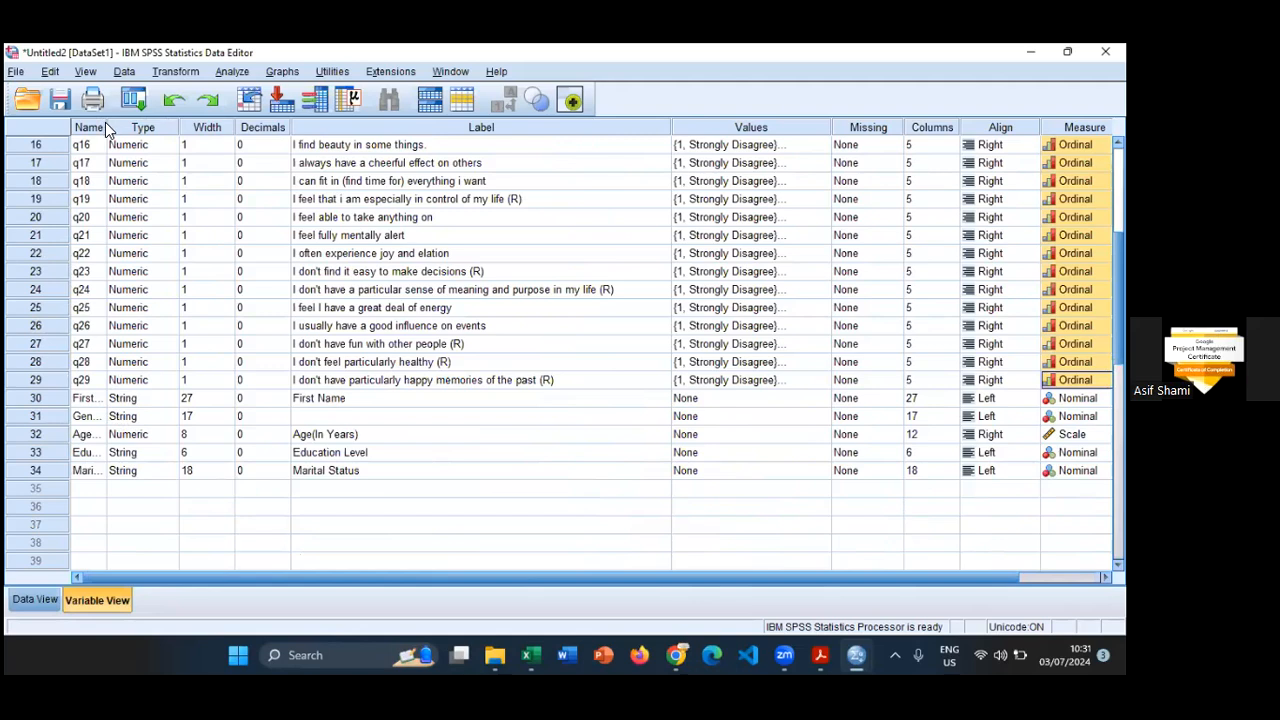
pyautogui.moveTo(107, 127); pyautogui.dragTo(182, 127)
pyautogui.click(88, 402)
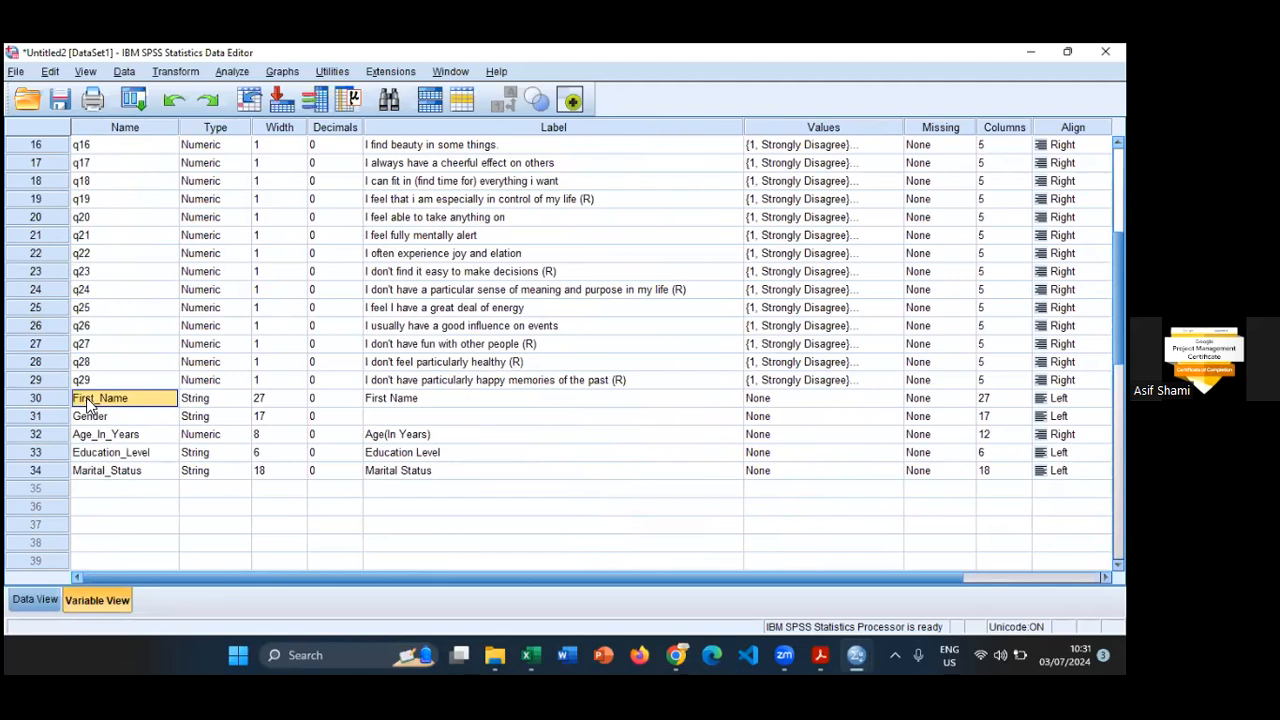
pyautogui.click(207, 401)
pyautogui.click(281, 398)
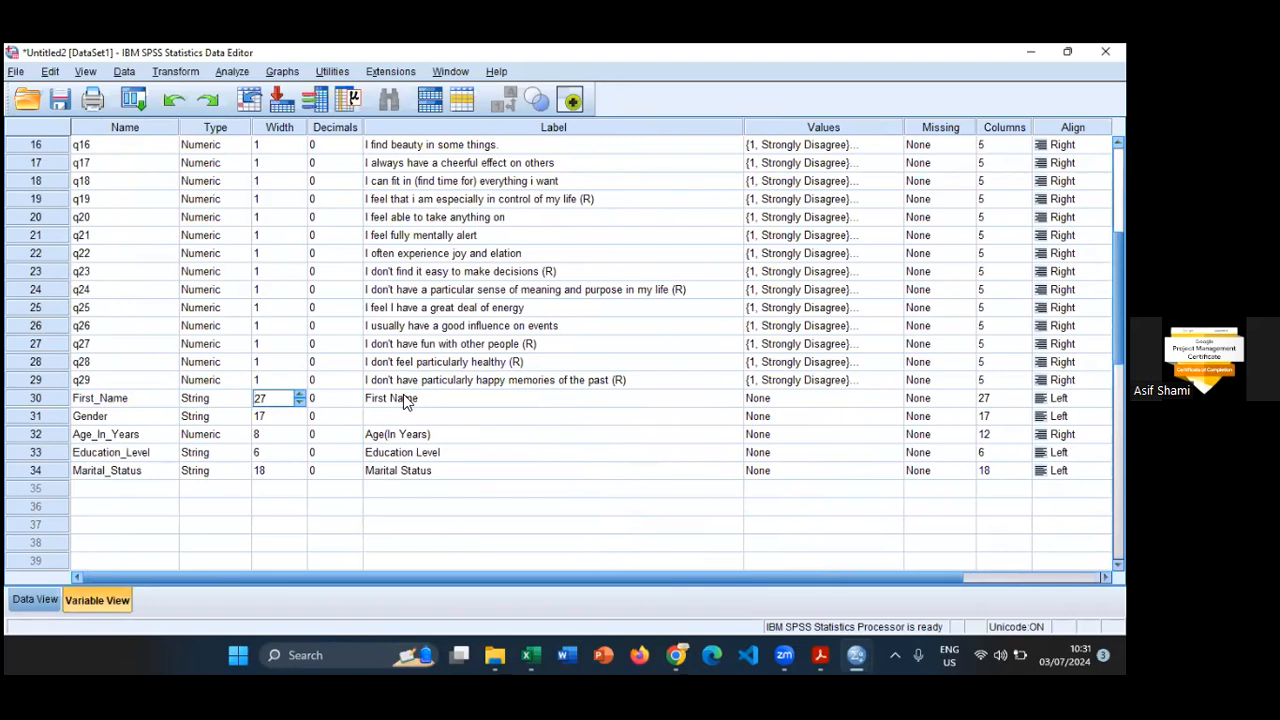
pyautogui.click(409, 398)
# - Open Gender's variable type settings and compare them with the Gender column in the Oxford Happiness Questionnaire workbook in Excel
pyautogui.click(96, 420)
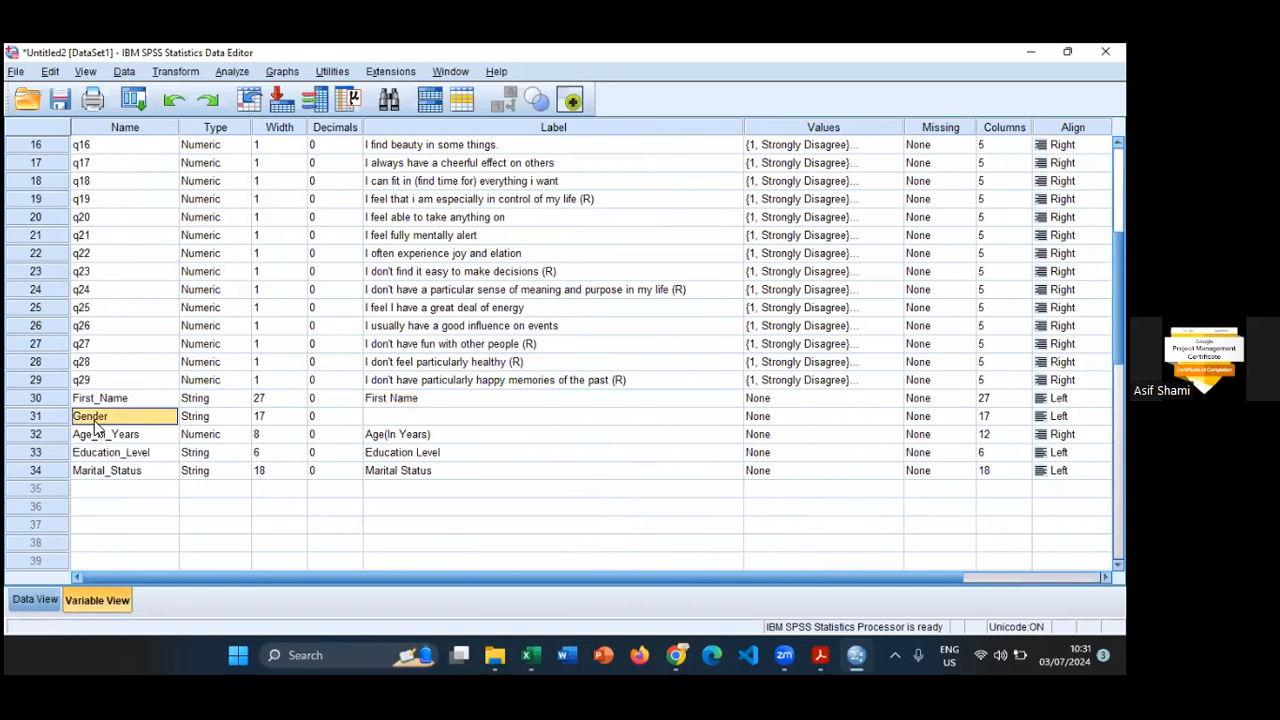
pyautogui.click(240, 416)
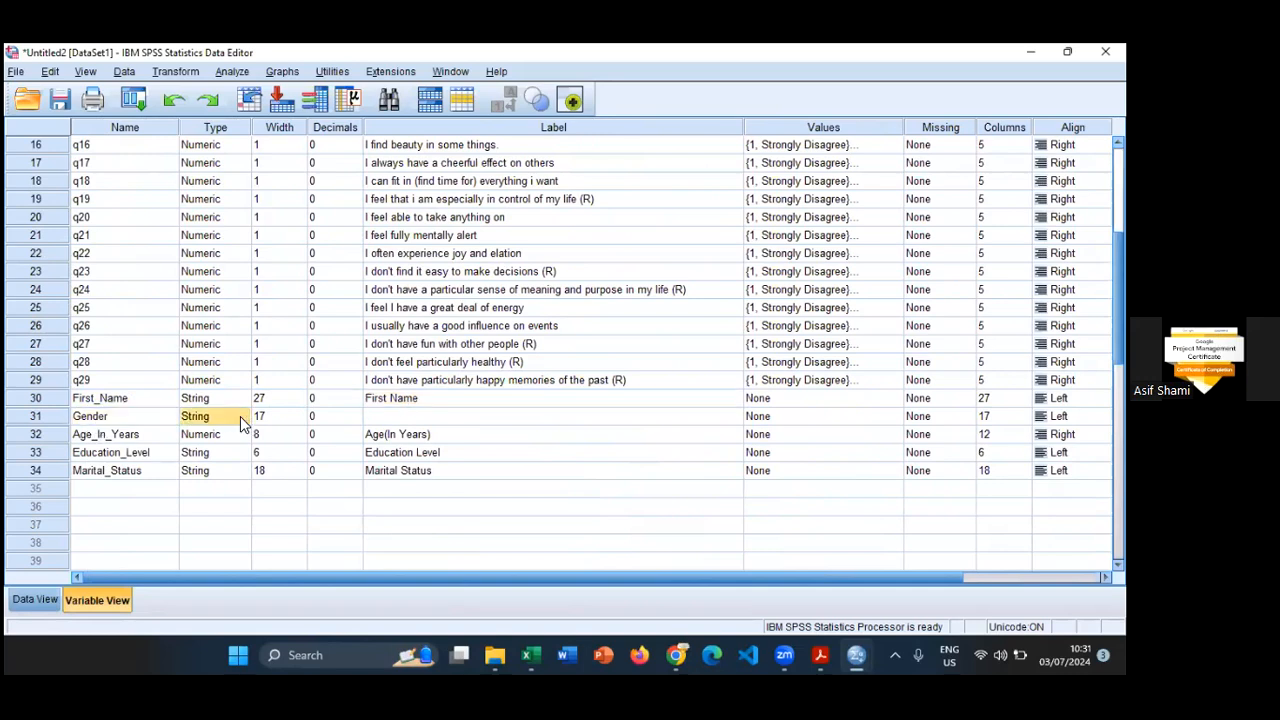
pyautogui.click(243, 416)
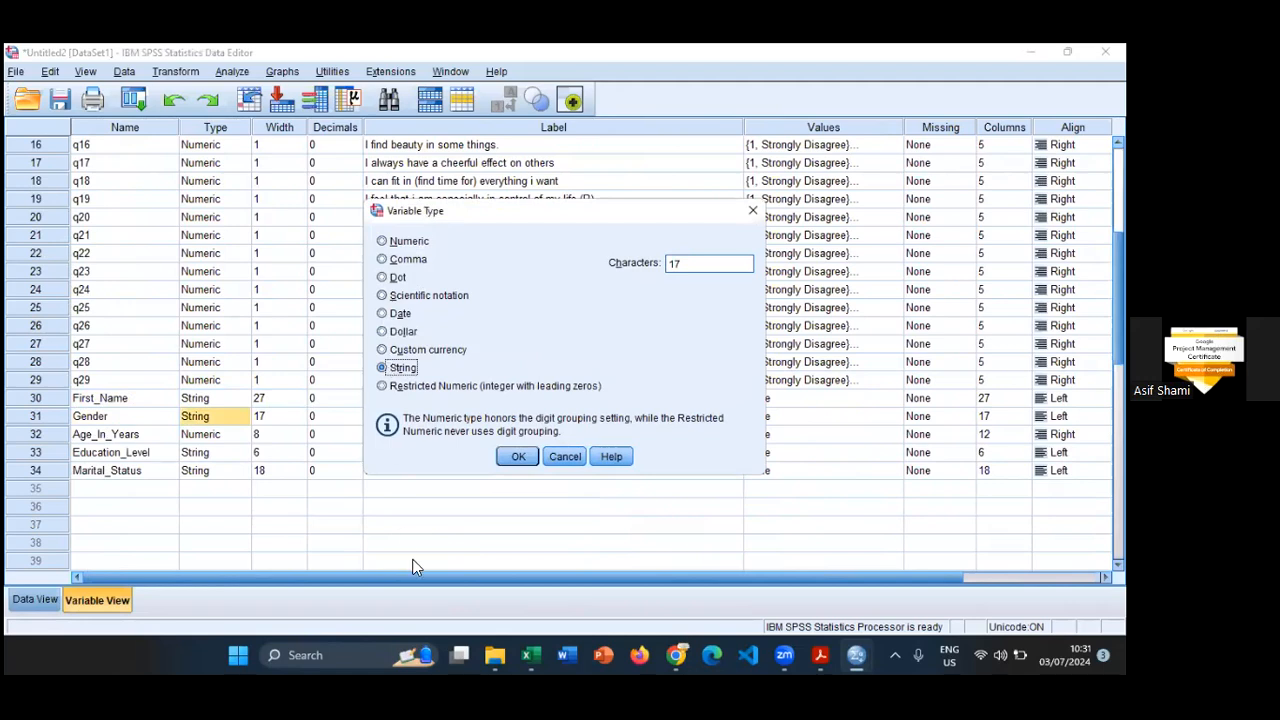
pyautogui.moveTo(531, 655)
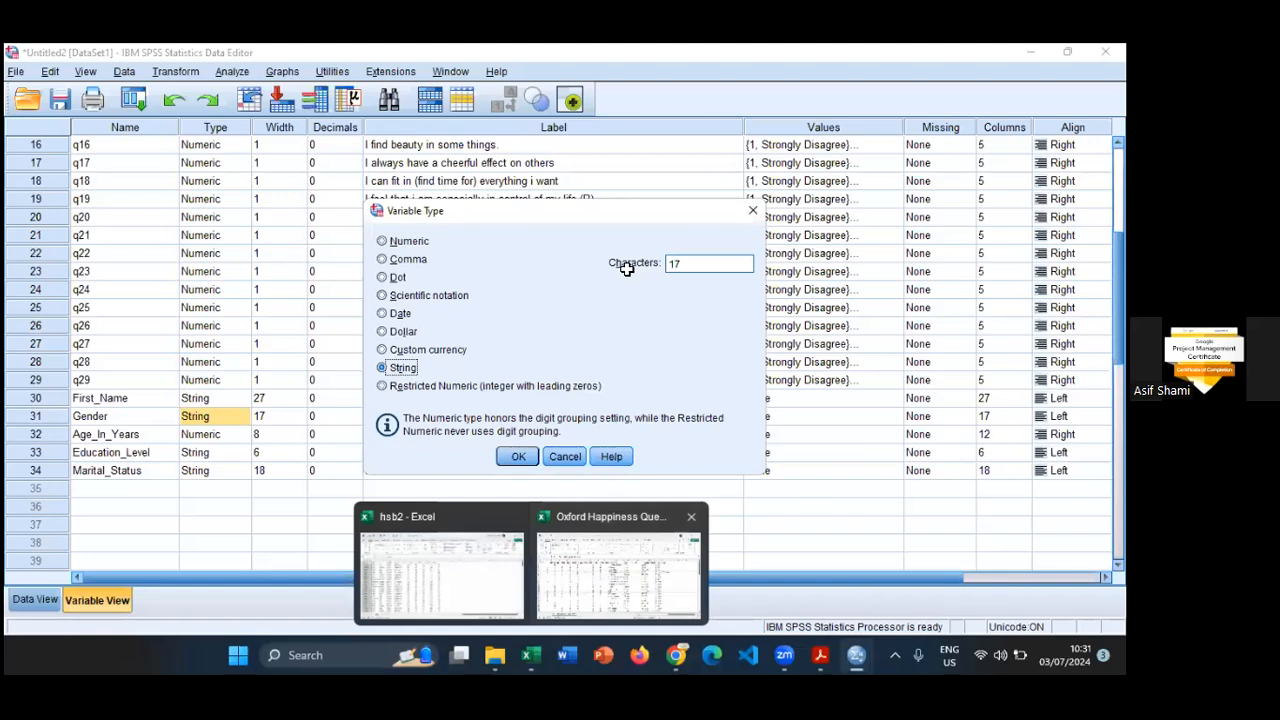
pyautogui.click(608, 516)
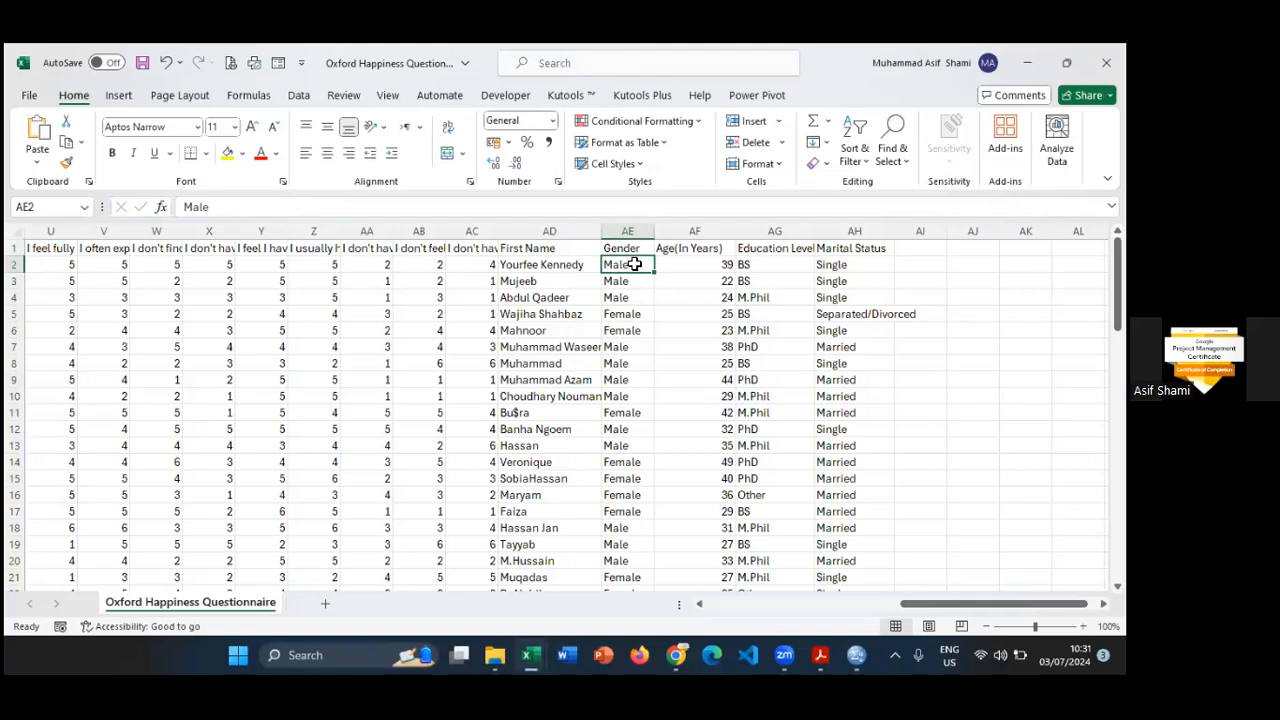
pyautogui.hotkey('alt', 'Tab')
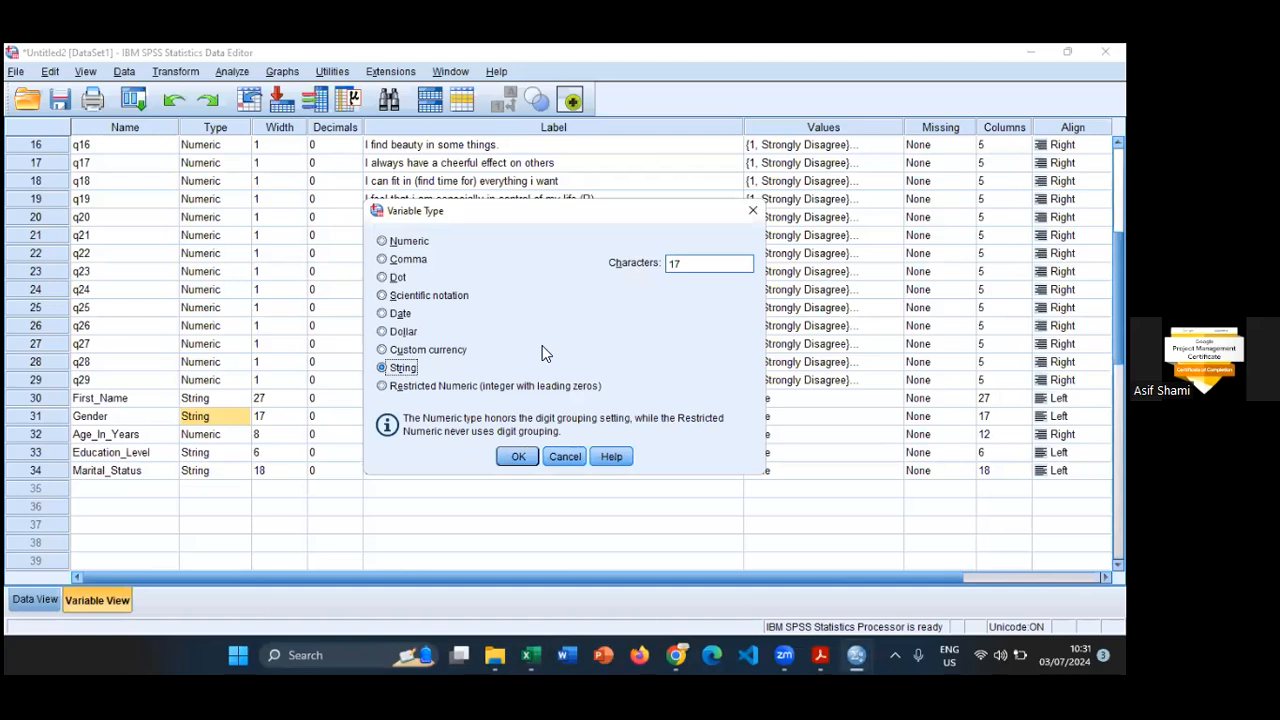
pyautogui.click(411, 242)
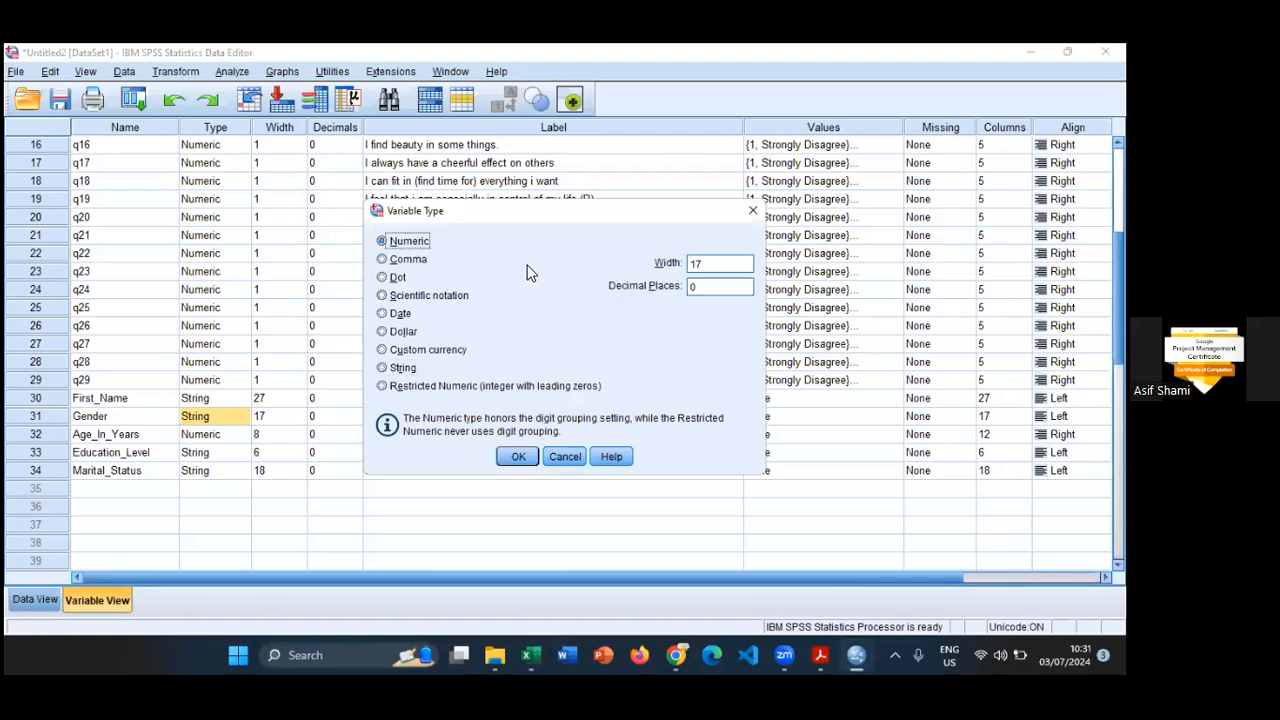
pyautogui.click(723, 263)
pyautogui.press('BackSpace')
pyautogui.press('BackSpace')
pyautogui.write('10')
pyautogui.moveTo(624, 213); pyautogui.dragTo(765, 185)
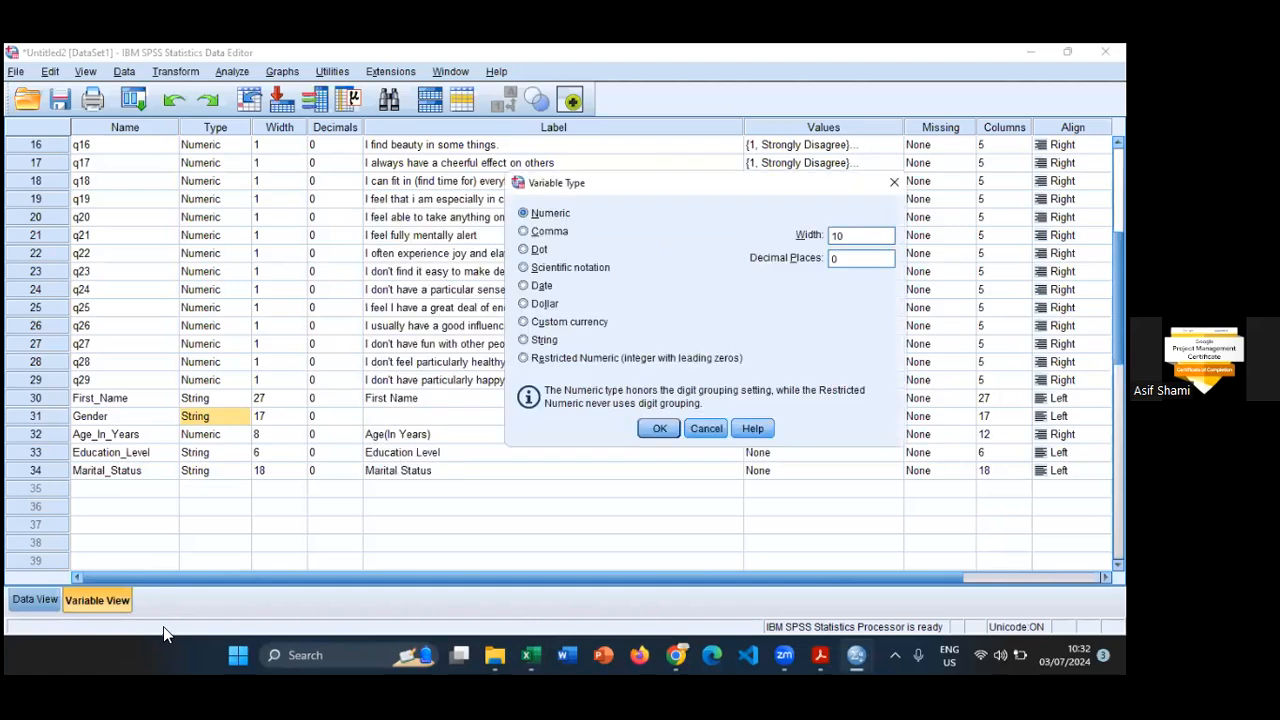
pyautogui.click(706, 428)
# - Try to change Gender's variable type to Numeric with width 17 and 0 decimal places
pyautogui.click(35, 599)
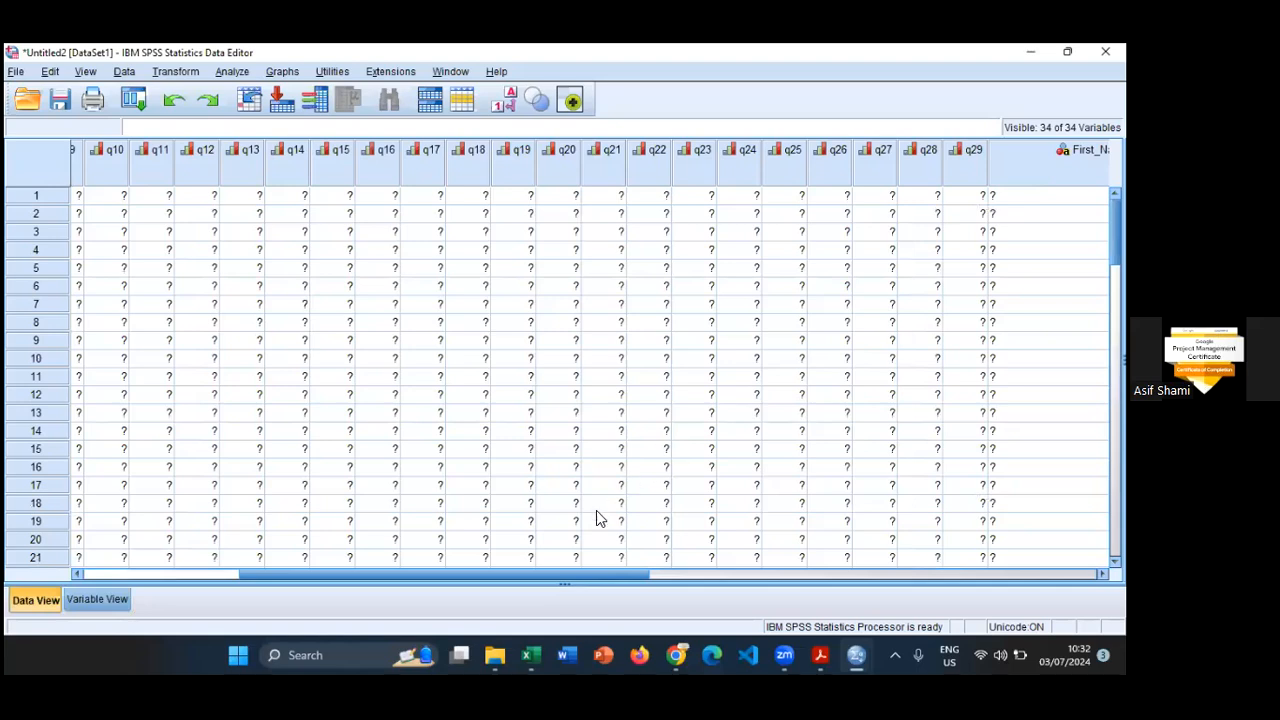
pyautogui.click(97, 599)
pyautogui.click(111, 411)
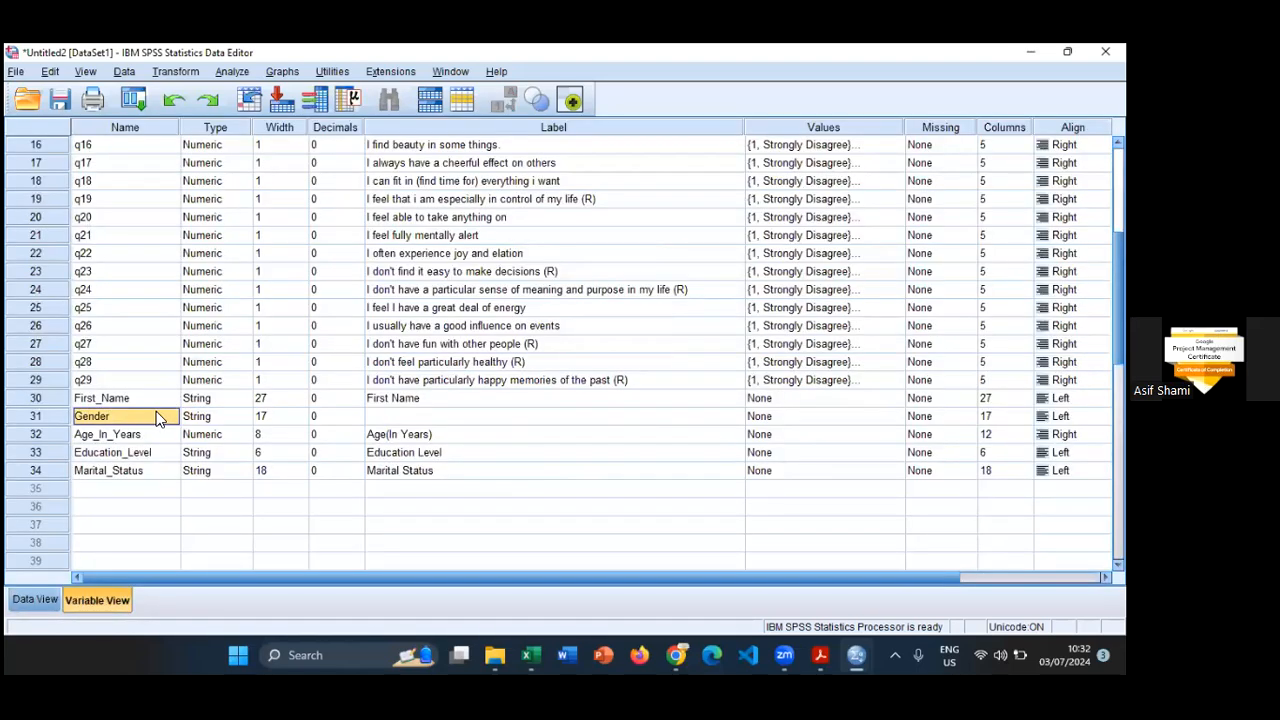
pyautogui.click(196, 418)
pyautogui.click(246, 418)
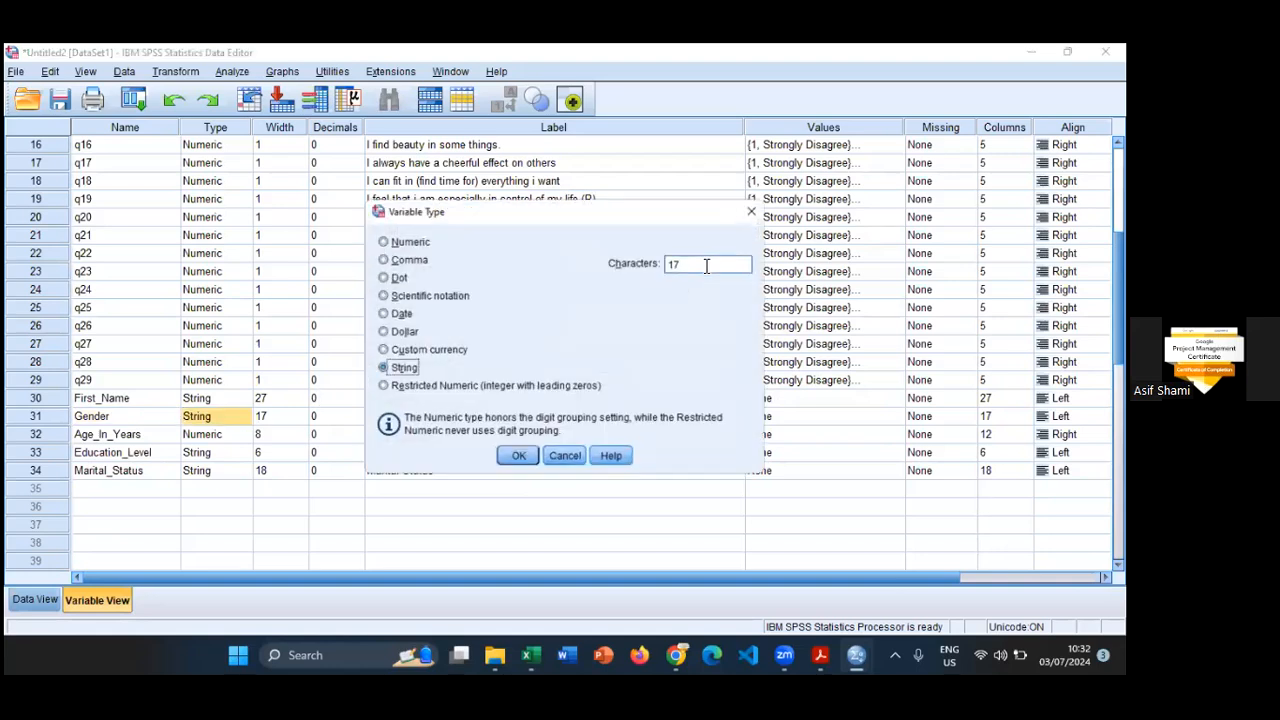
pyautogui.click(701, 263)
pyautogui.press('BackSpace')
pyautogui.write('0')
pyautogui.click(399, 244)
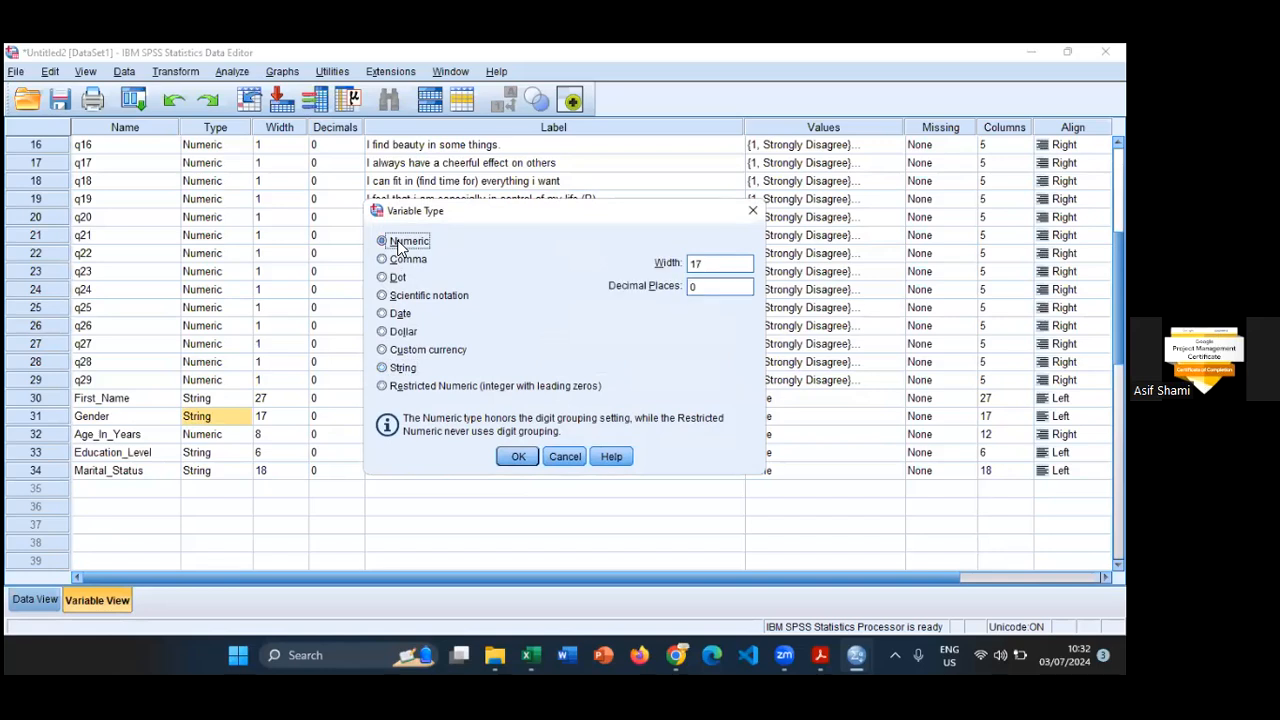
pyautogui.click(518, 456)
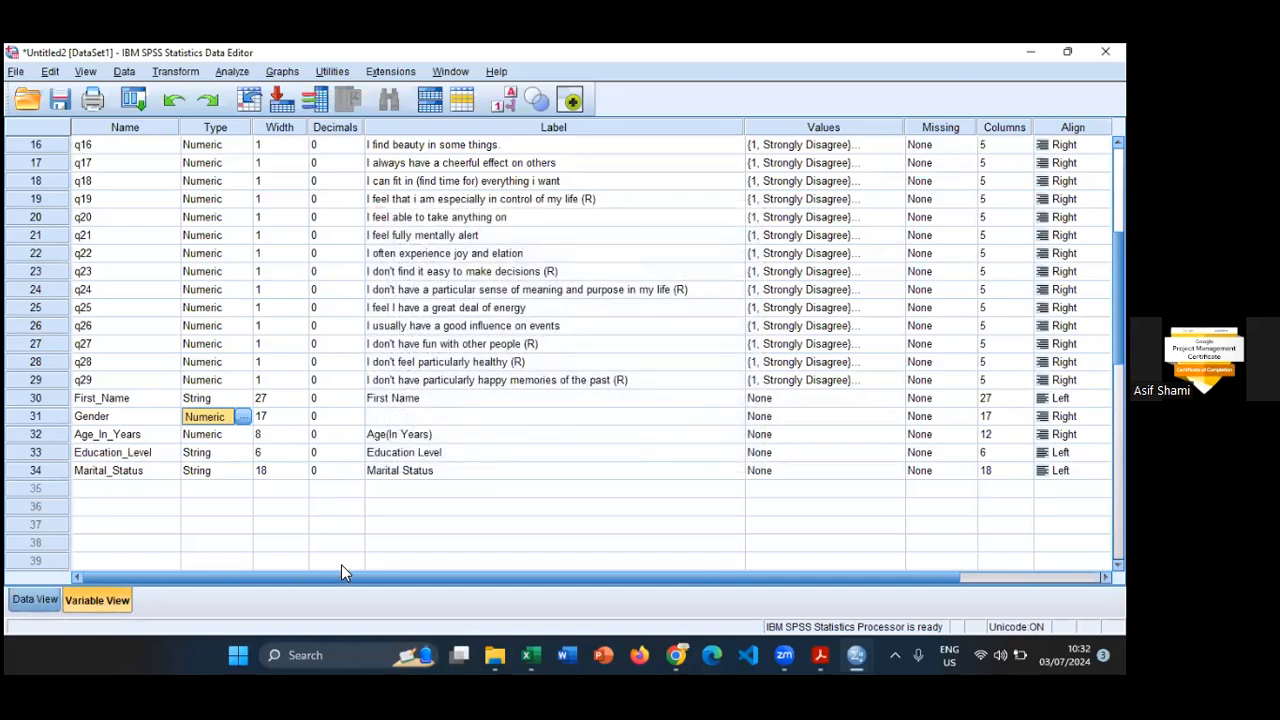
# - Check the Gender column's values in Data View and undo the variable's change to Numeric
pyautogui.hotkey('ctrl', 't')
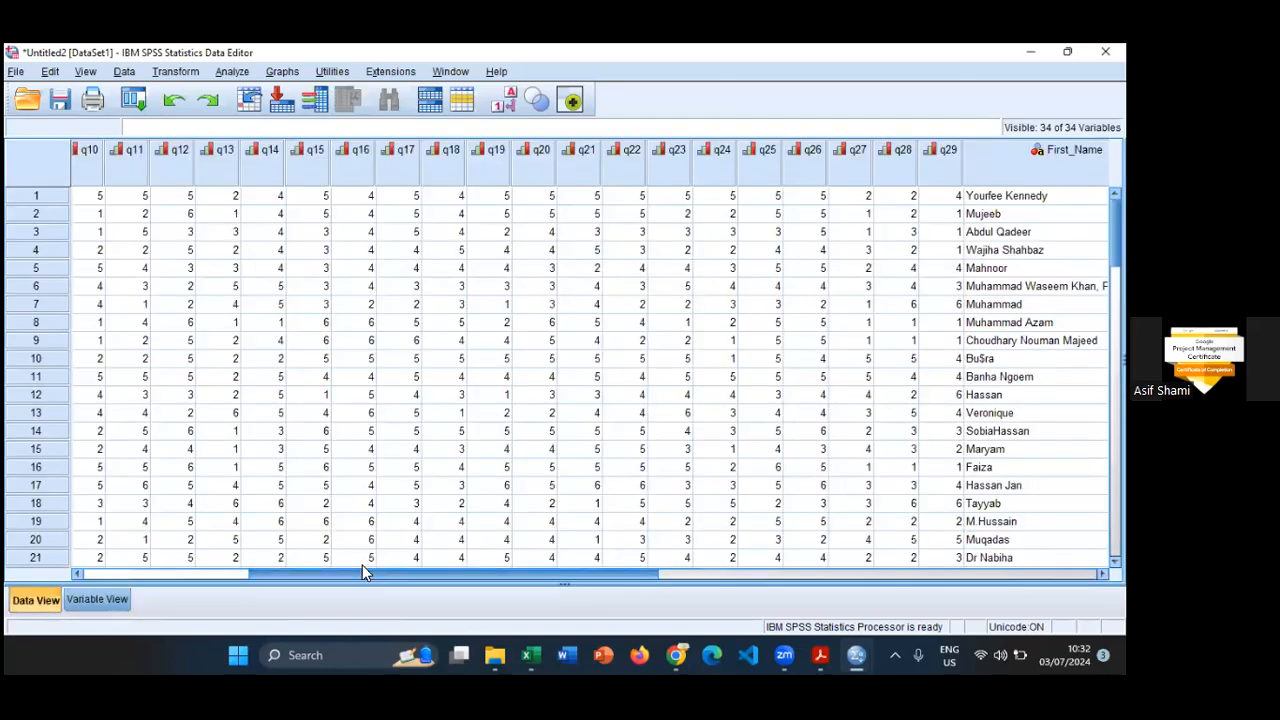
pyautogui.hscroll(5, 614, 486)
pyautogui.hscroll(4, 690, 210)
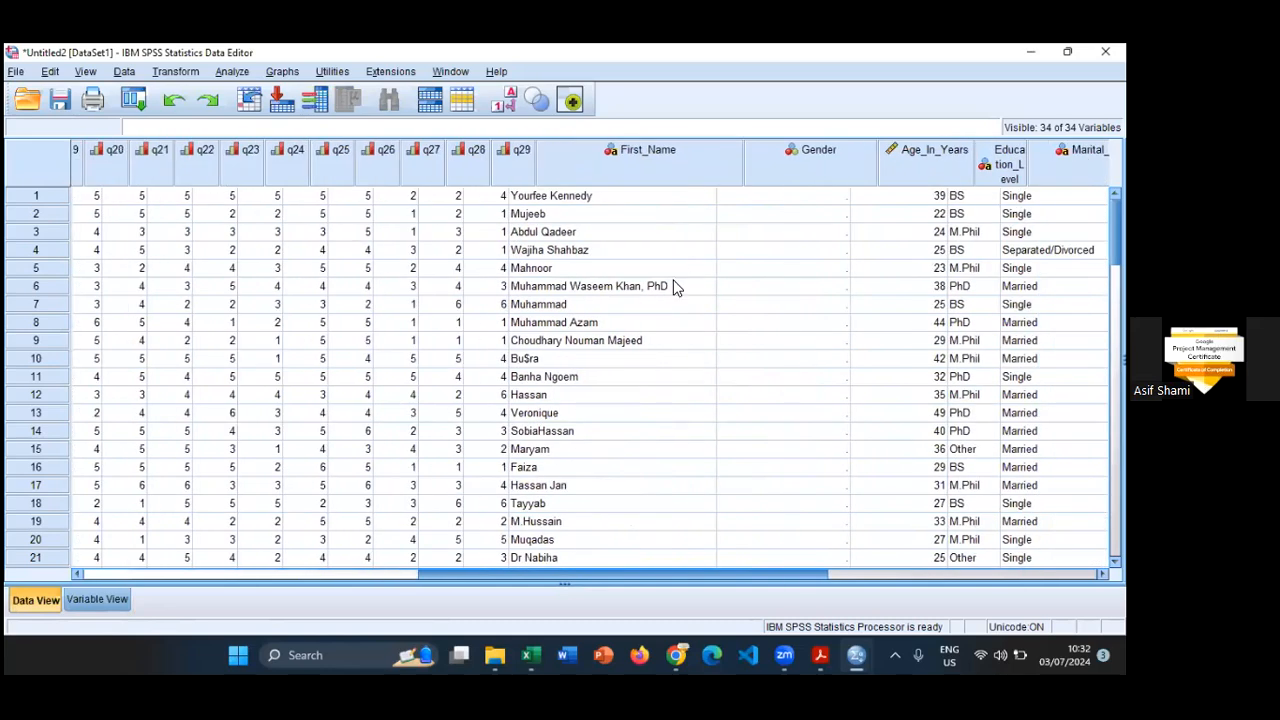
pyautogui.hscroll(2, 643, 351)
pyautogui.click(656, 152)
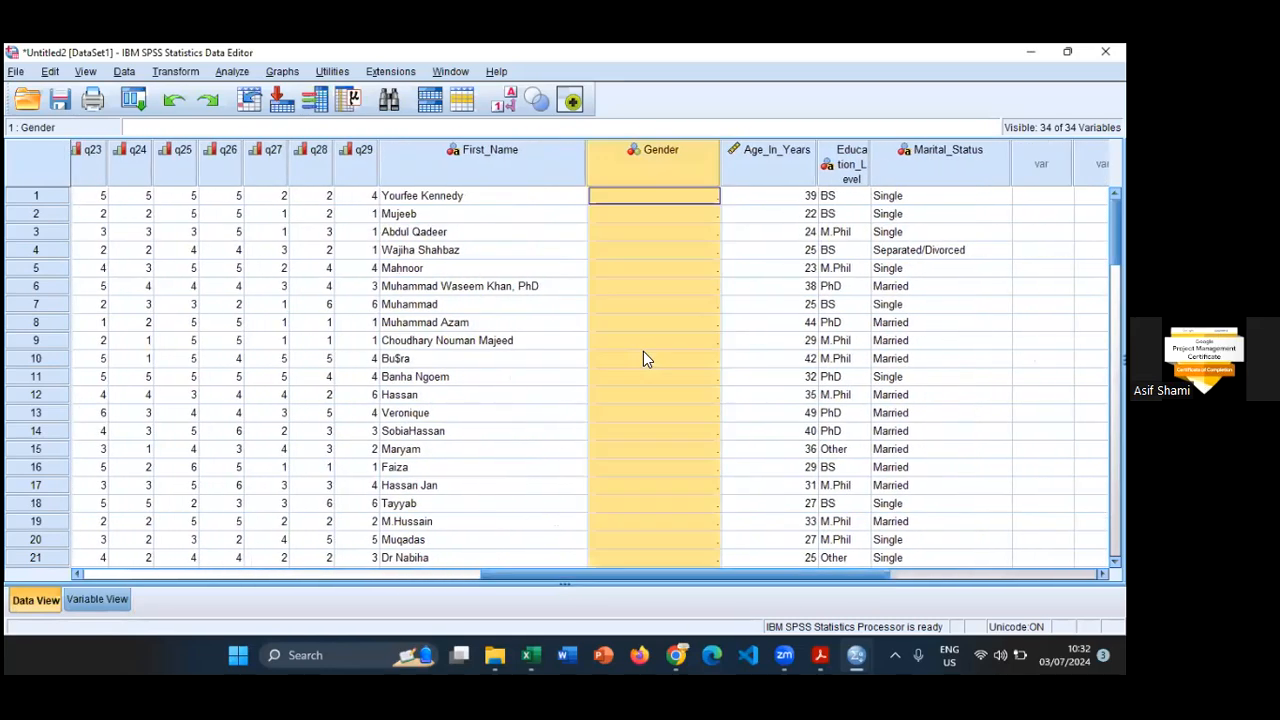
pyautogui.scroll(-13, 645, 353)
pyautogui.scroll(13, 647, 361)
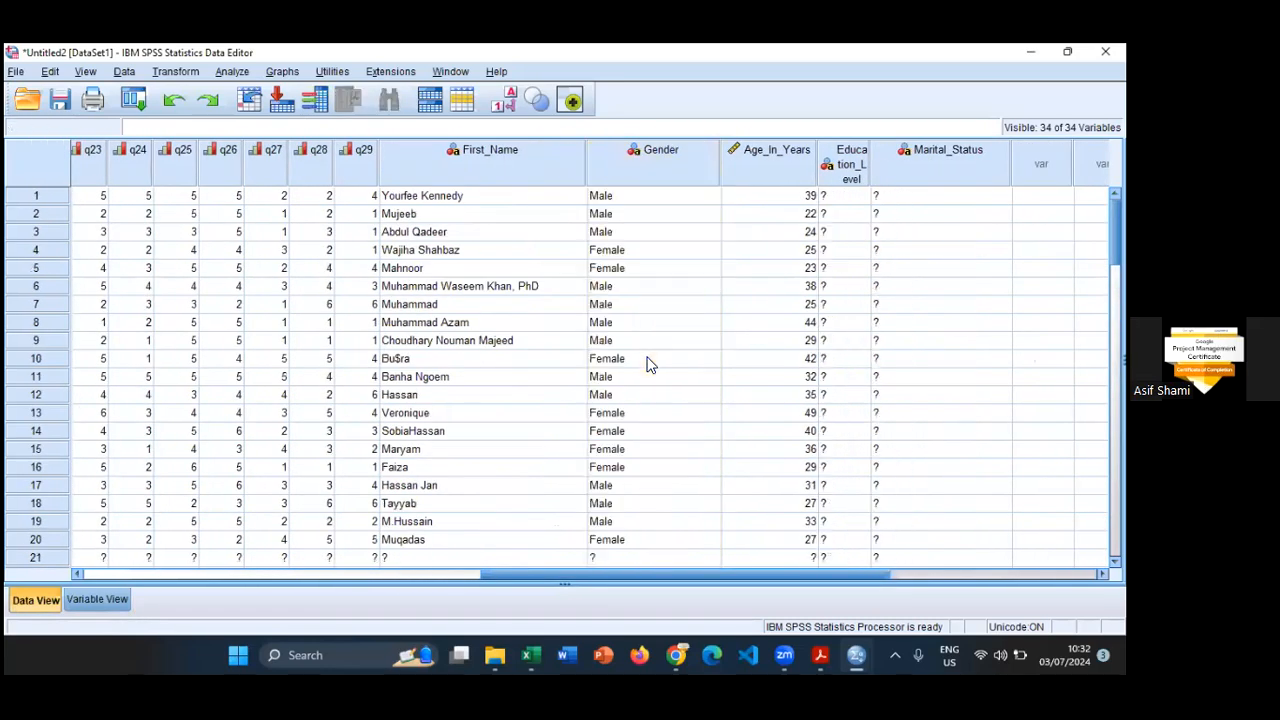
# - Check the Gender values in Data View, then review its variable type settings against the Gender column in the Excel workbook
pyautogui.scroll(-4, 647, 366)
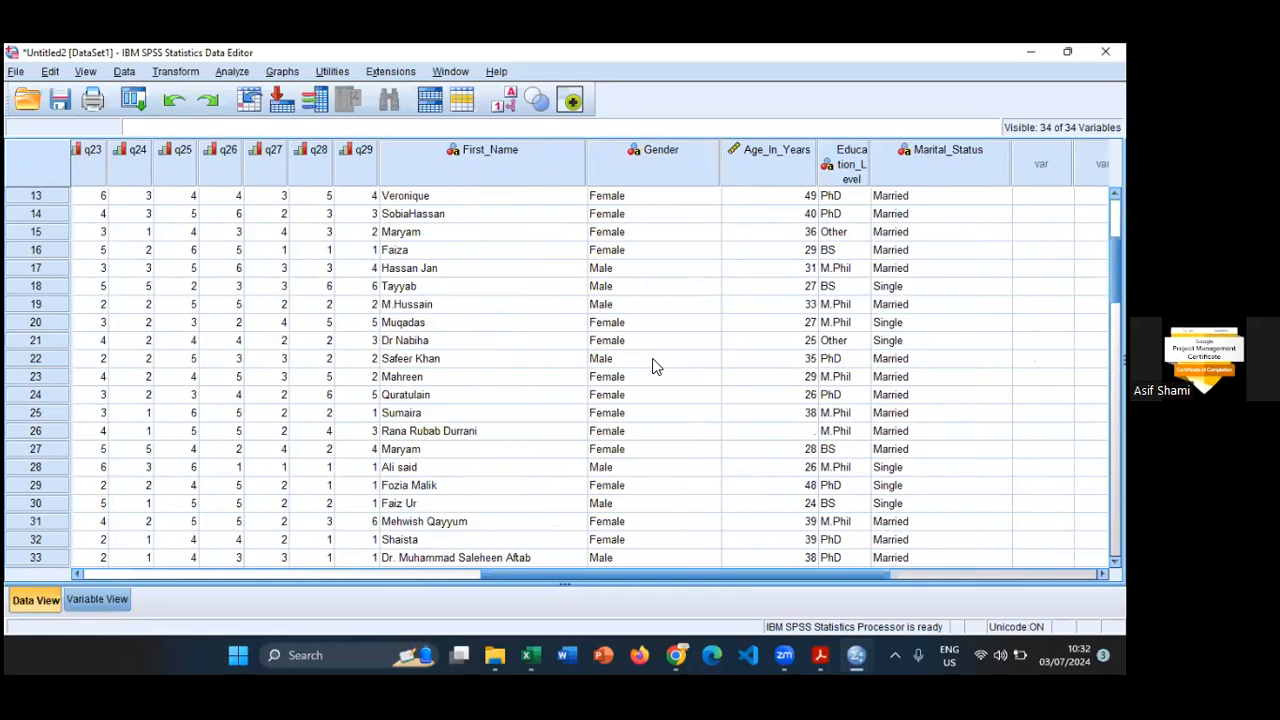
pyautogui.click(116, 605)
pyautogui.click(244, 420)
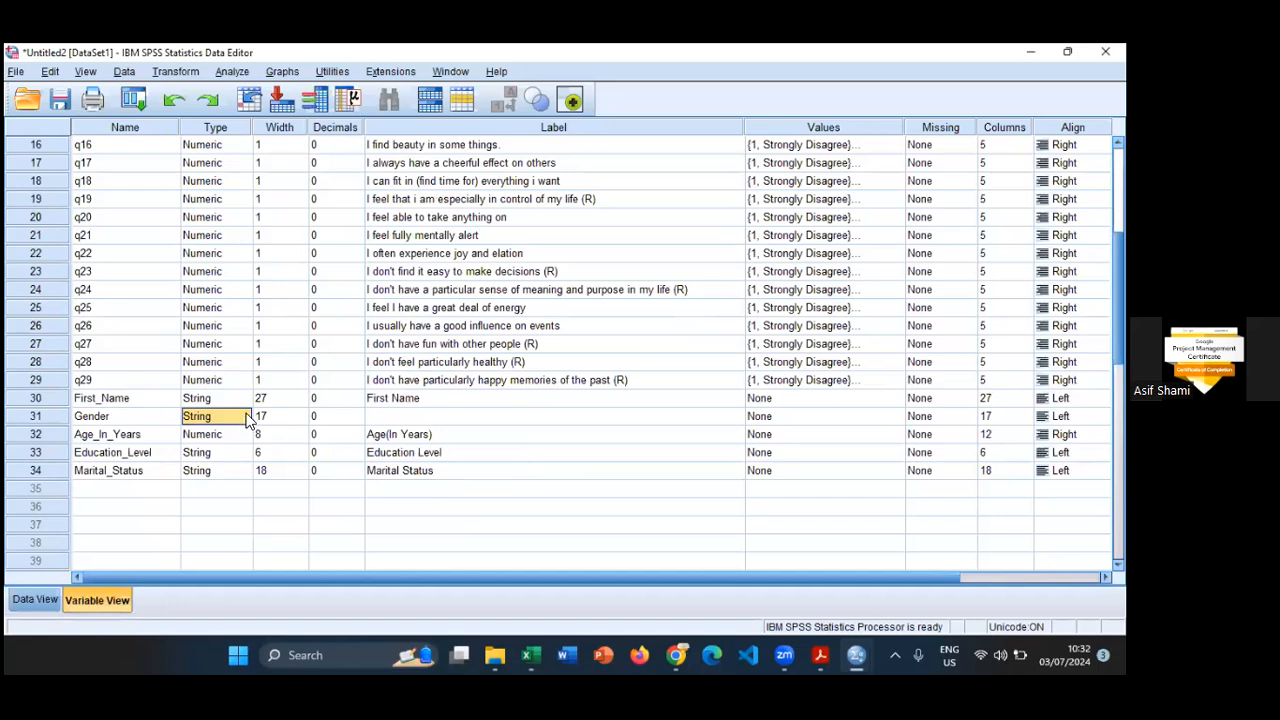
pyautogui.click(250, 417)
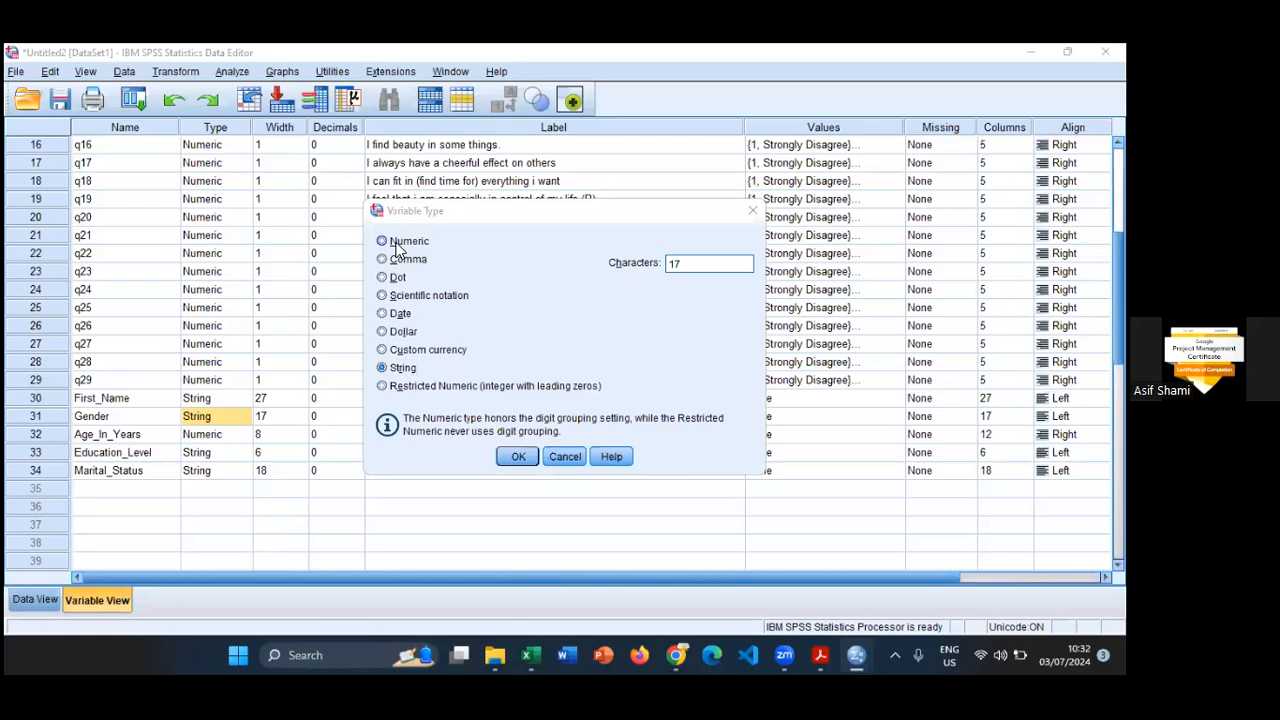
pyautogui.hotkey('alt', 'Tab')
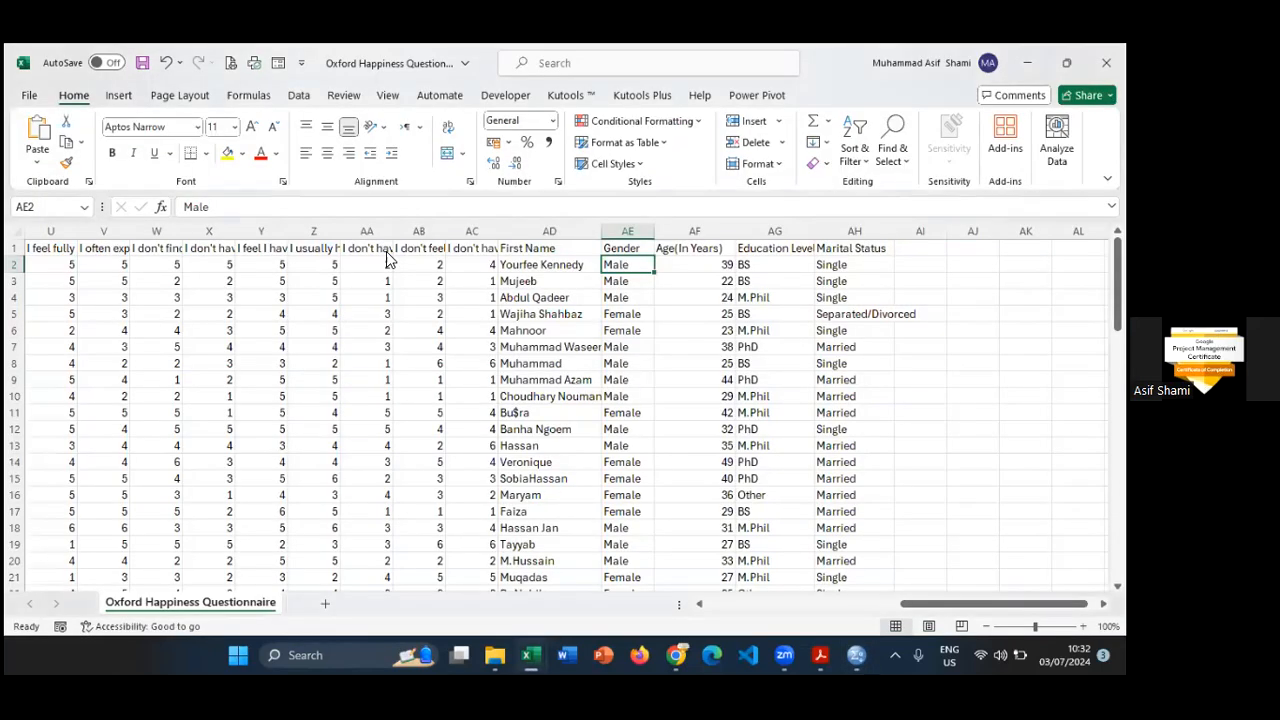
pyautogui.hotkey('alt', 'Tab')
pyautogui.press('Escape')
# - Review Age_In_Years's variable type settings and compare them with the Age(In Years) column in the Excel workbook
pyautogui.click(177, 437)
pyautogui.doubleClick(245, 436)
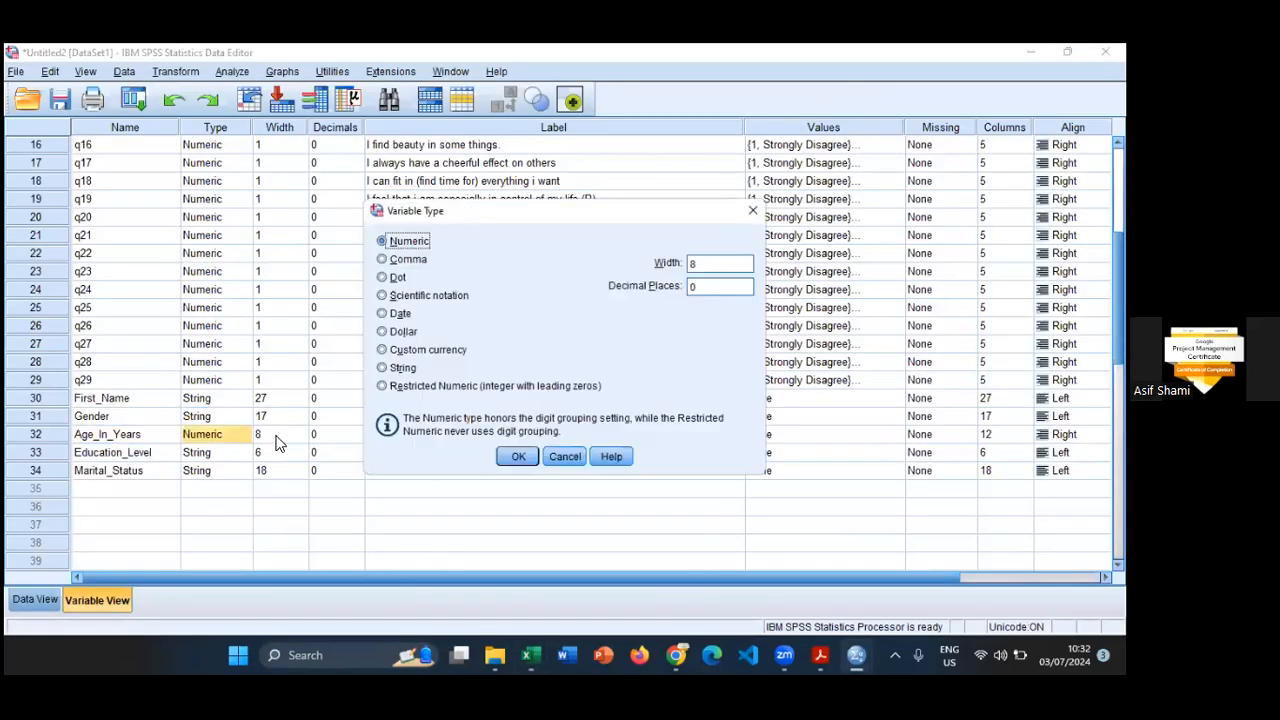
pyautogui.click(567, 456)
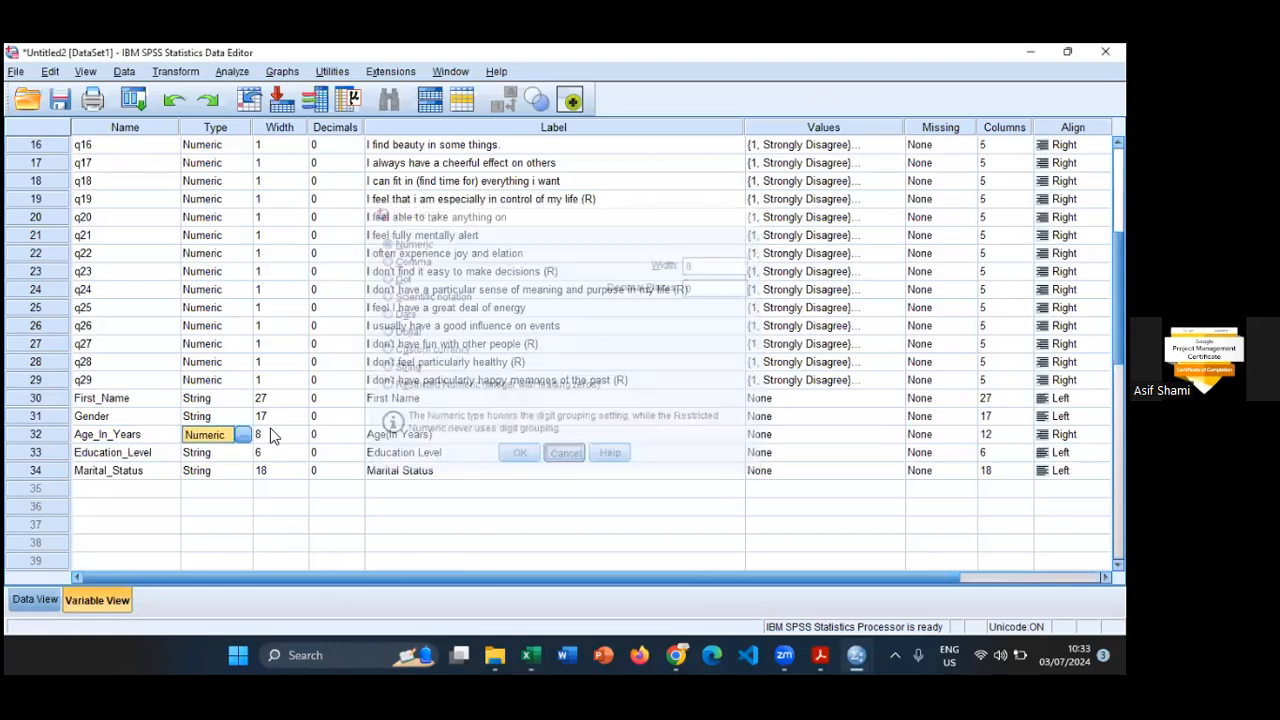
pyautogui.hotkey('alt', 'Tab')
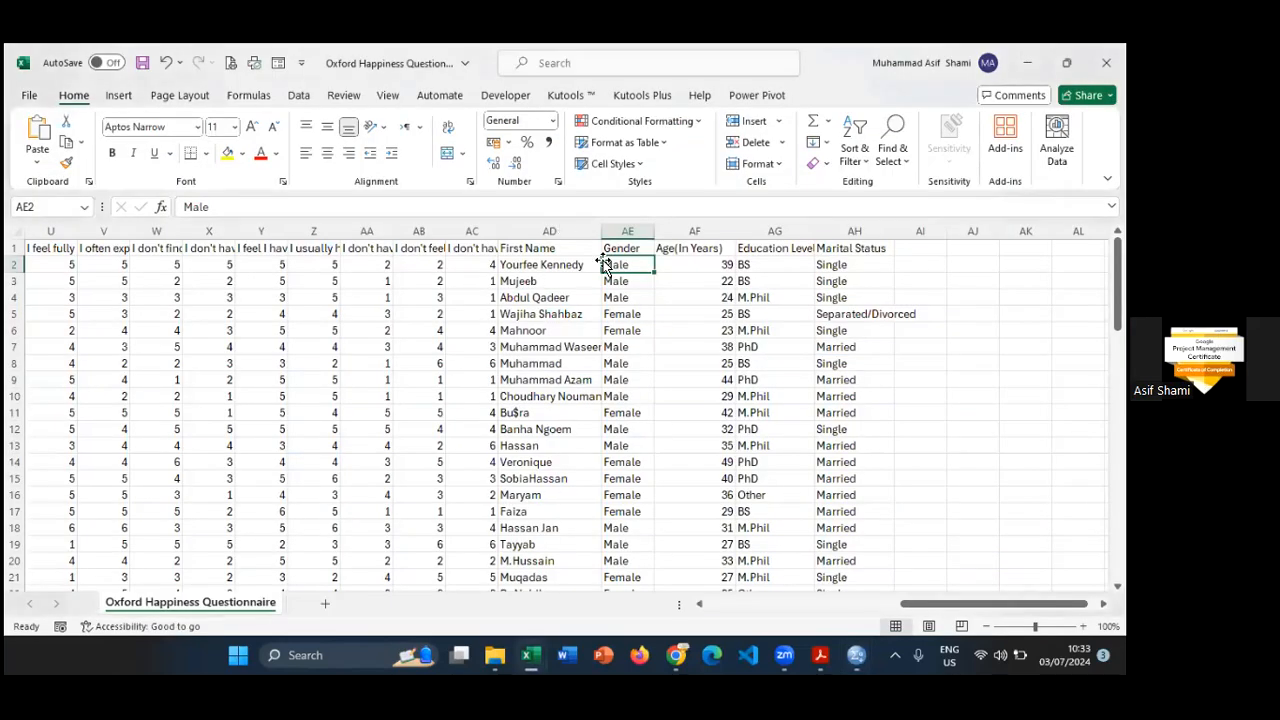
pyautogui.click(690, 229)
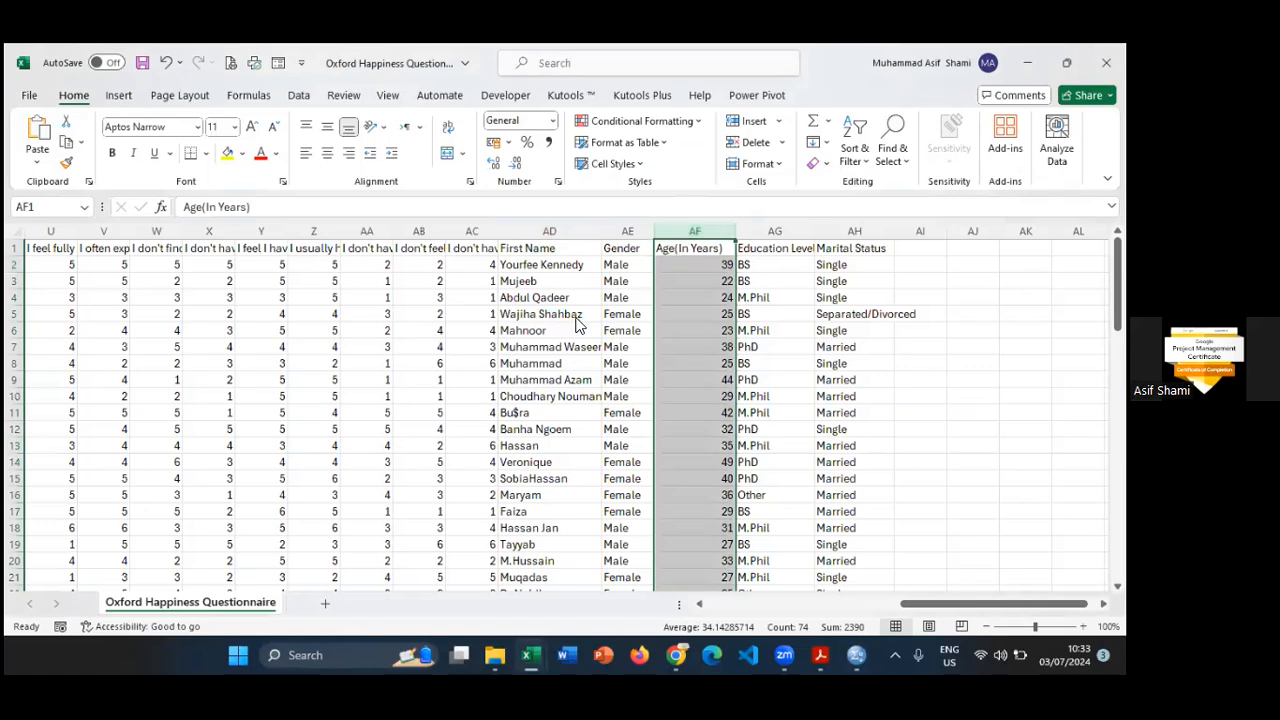
pyautogui.hotkey('alt', 'Tab')
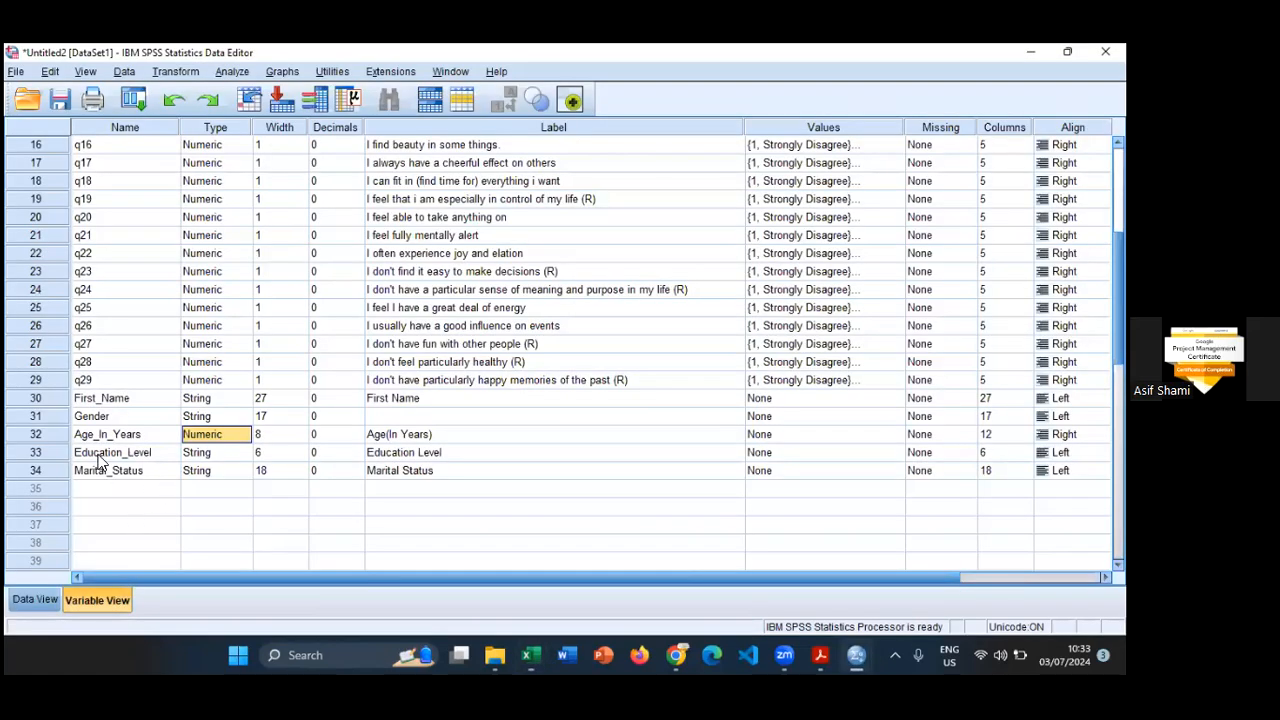
# - Review Education_Level's type and label in Variable View and open its value label definitions
pyautogui.click(147, 455)
pyautogui.click(224, 454)
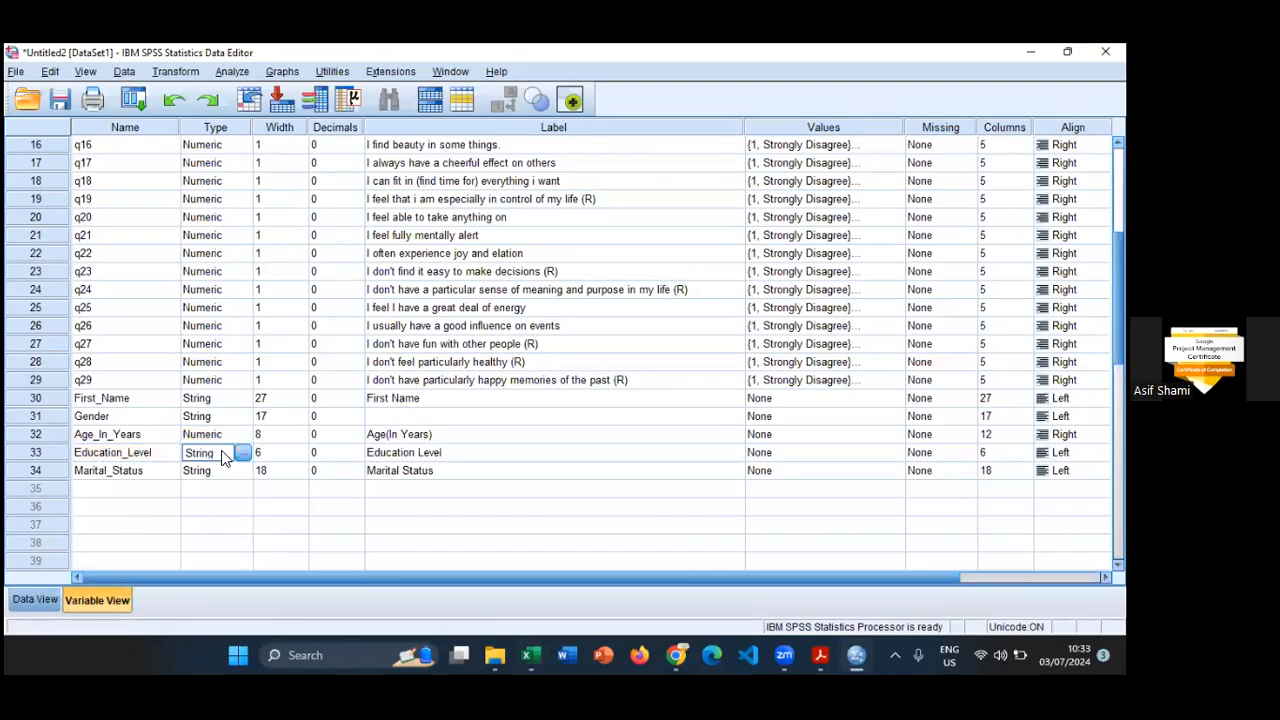
pyautogui.click(408, 454)
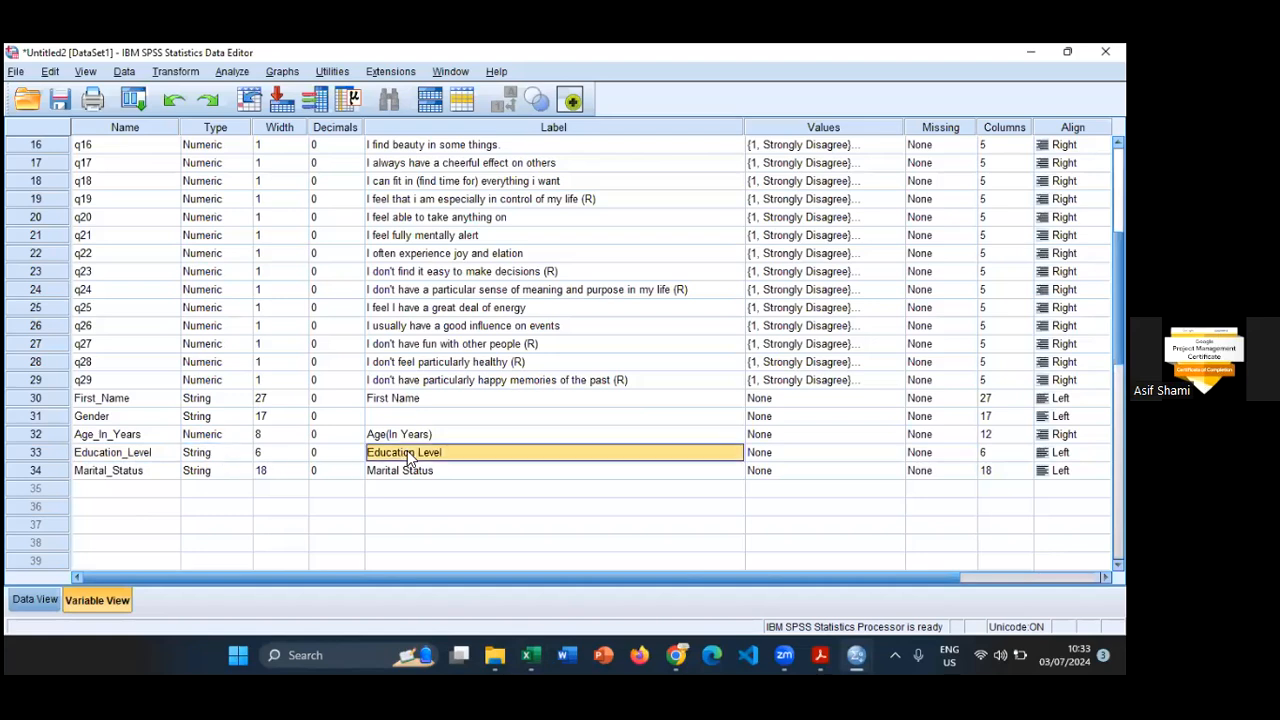
pyautogui.click(840, 453)
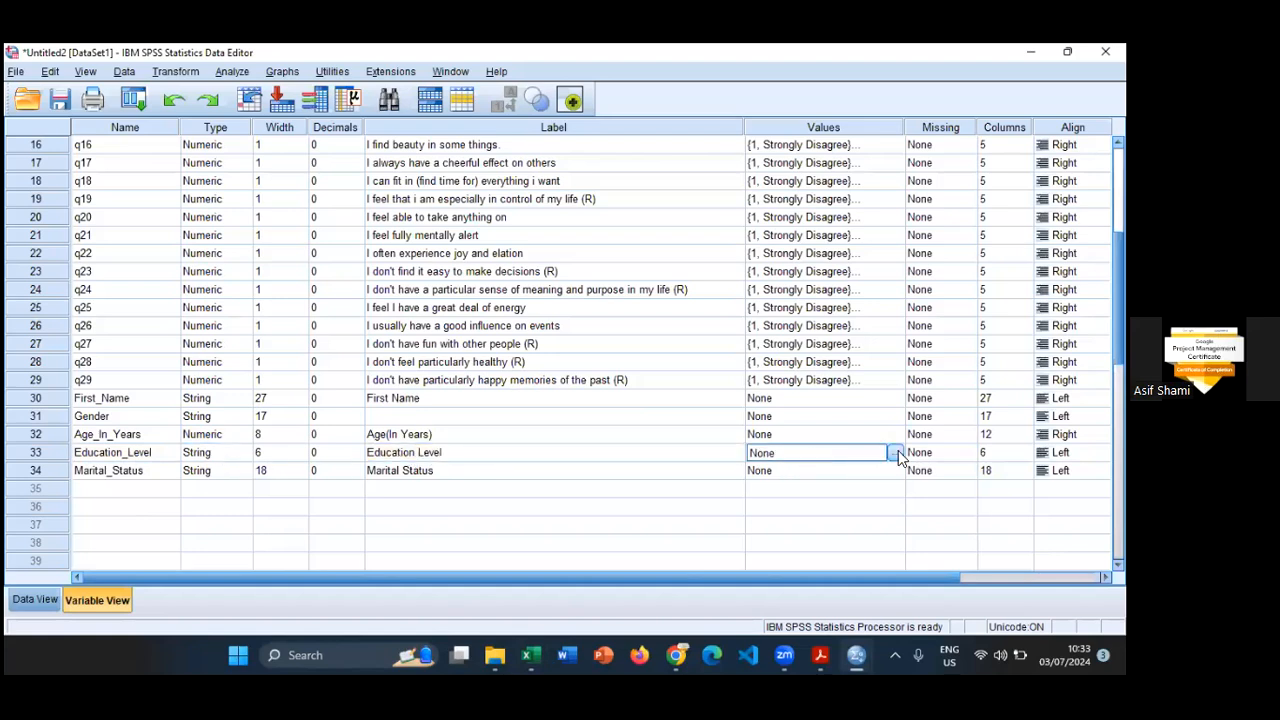
pyautogui.click(895, 453)
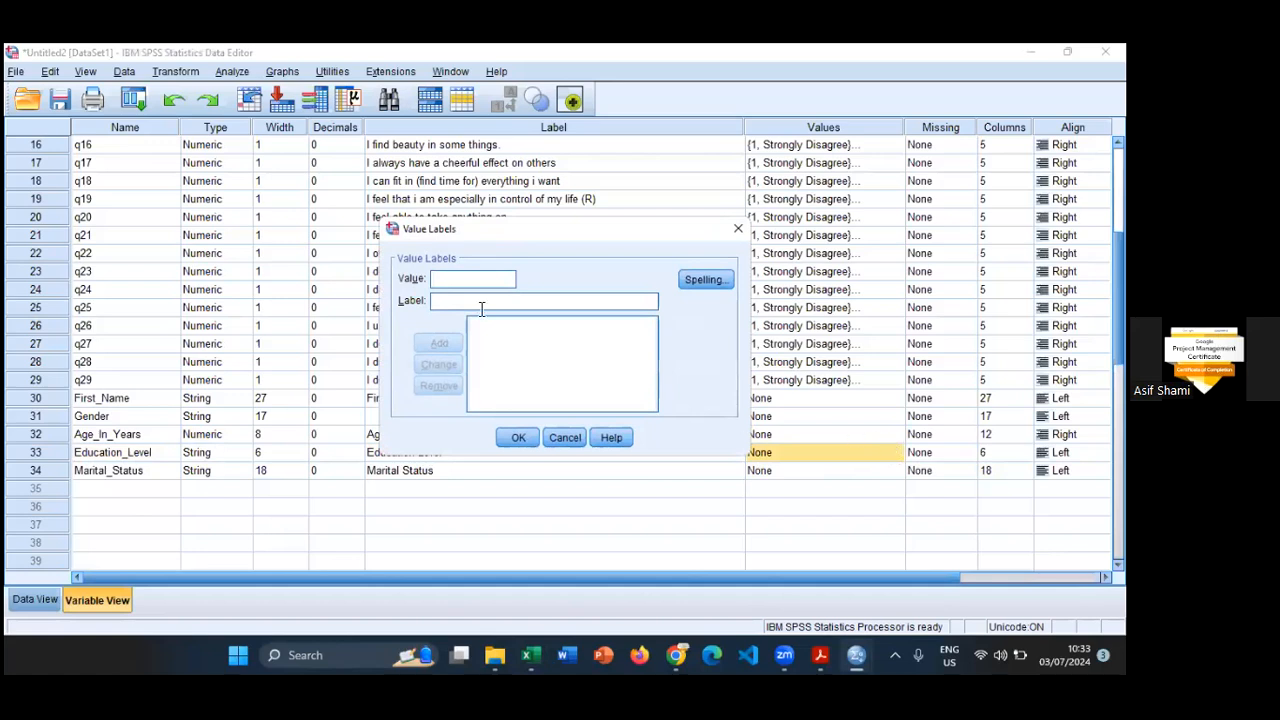
pyautogui.moveTo(508, 221); pyautogui.dragTo(508, 216)
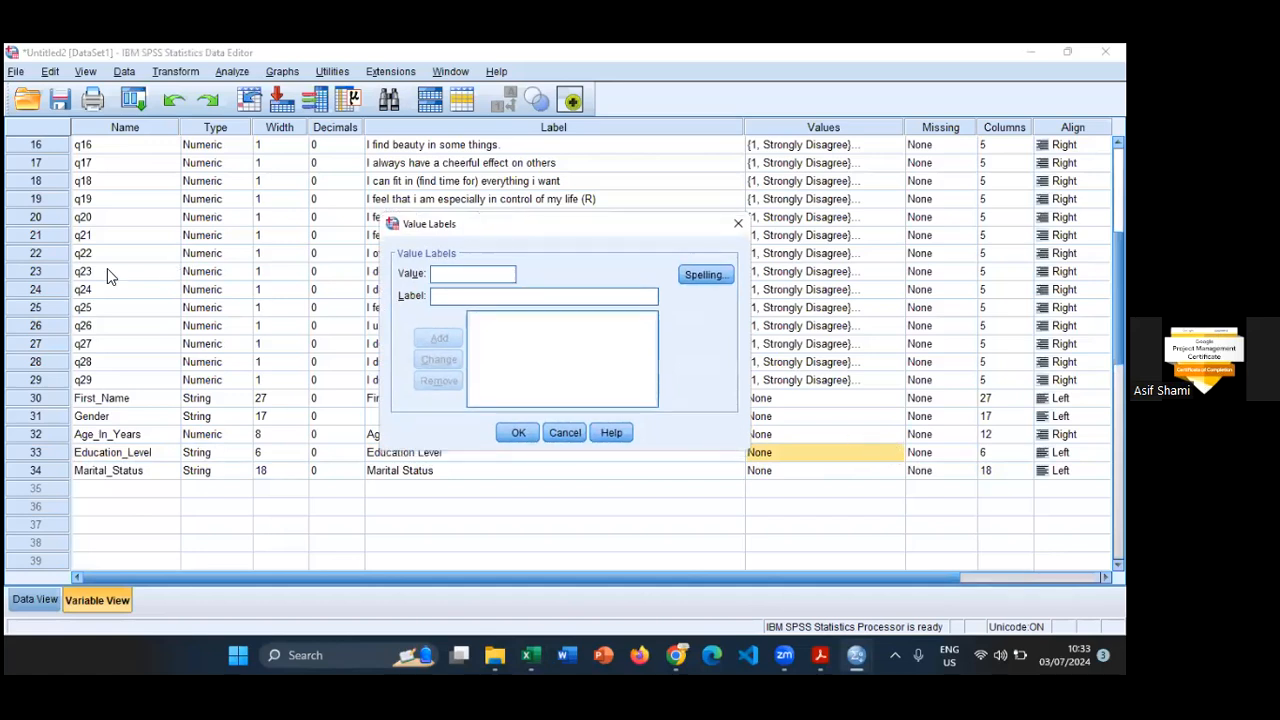
# - Switch to the Oxford Happiness Questionnaire form in Chrome and find the Education Level answer options among its questions
pyautogui.moveTo(680, 655)
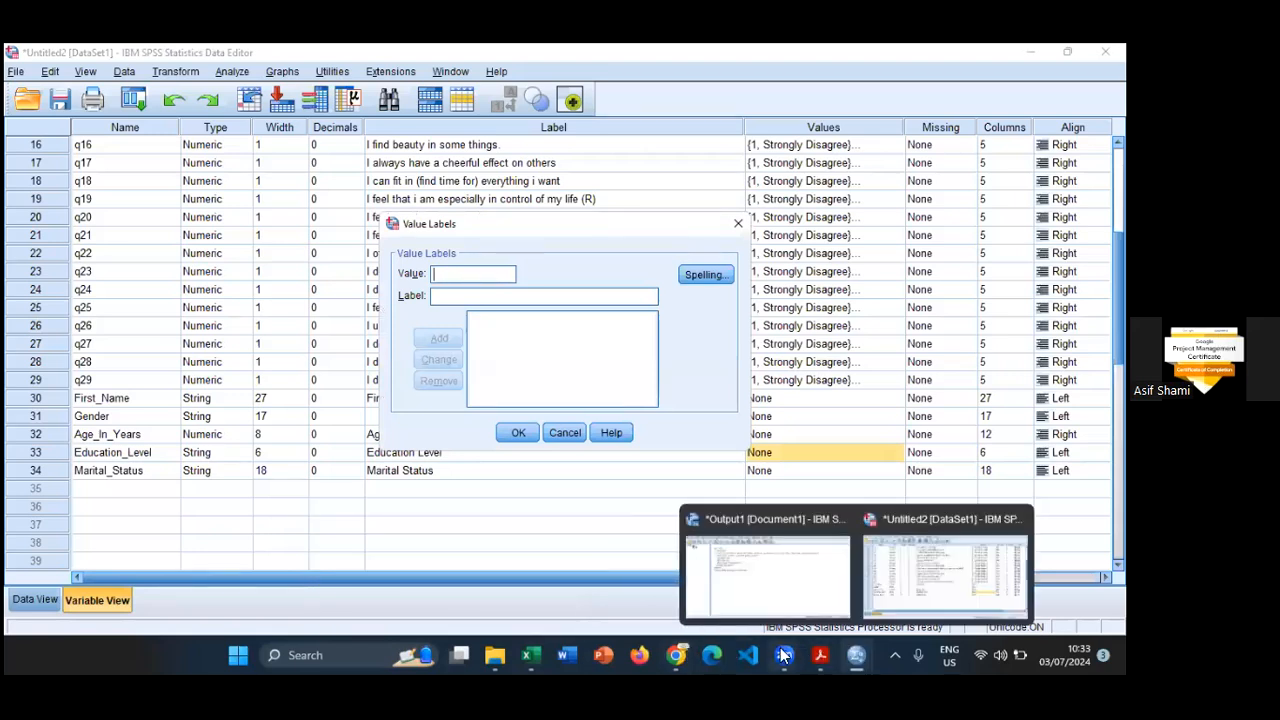
pyautogui.click(643, 577)
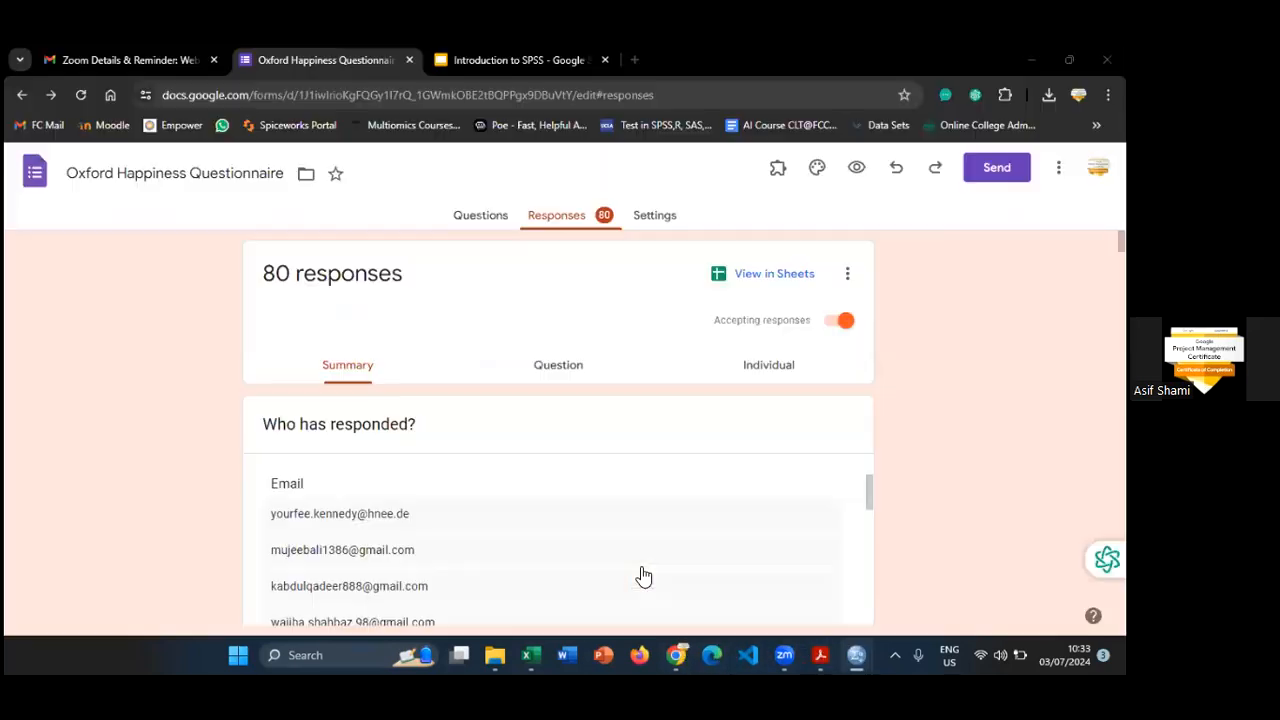
pyautogui.click(484, 218)
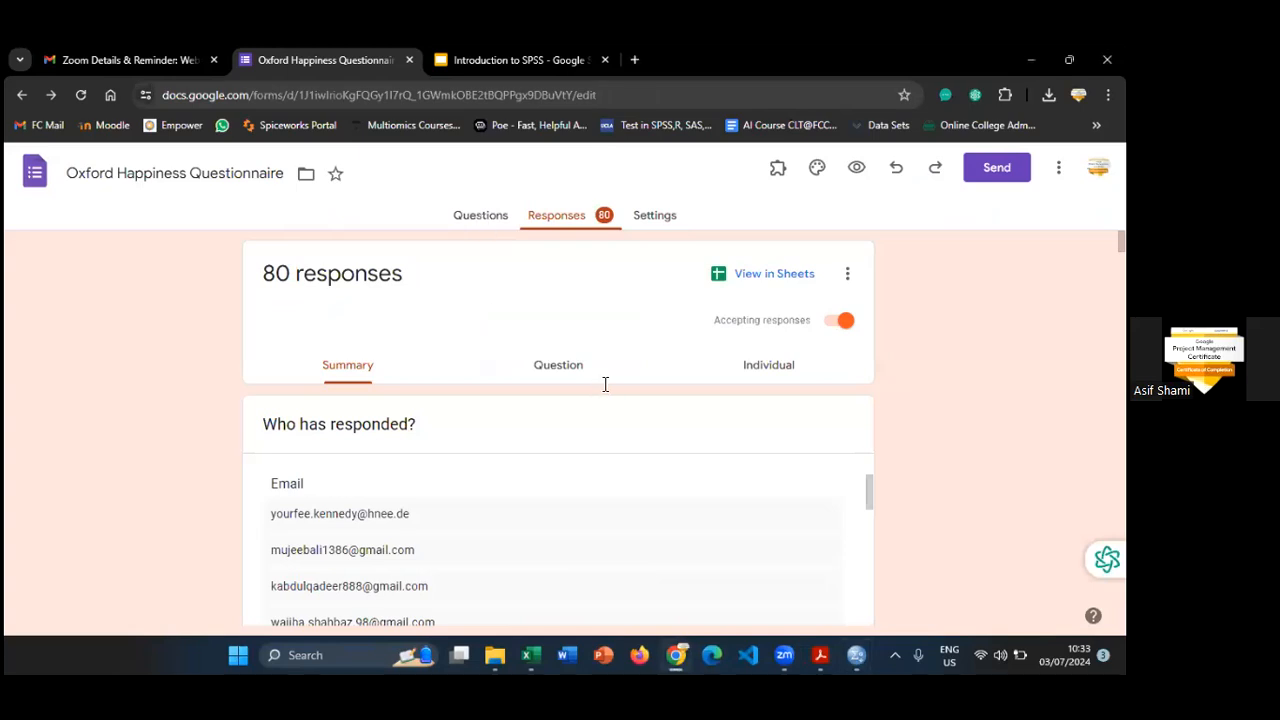
pyautogui.scroll(-10, 760, 374)
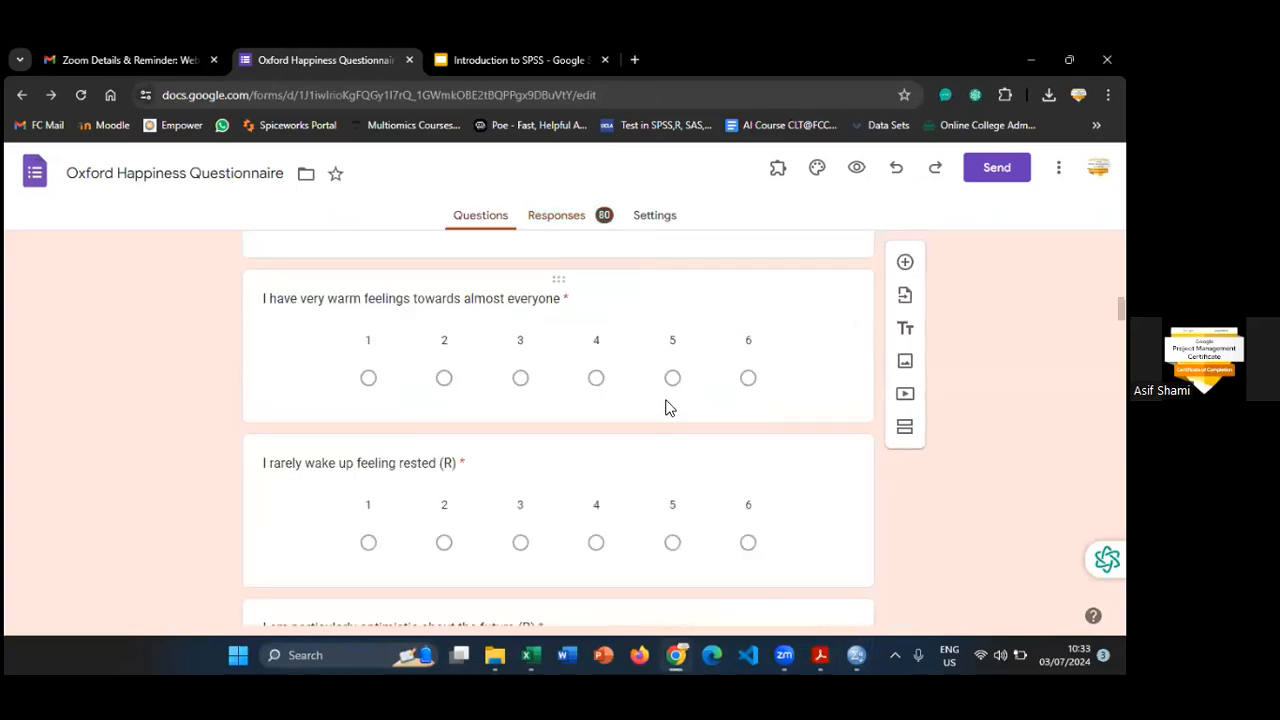
pyautogui.scroll(-3, 669, 400)
pyautogui.scroll(-20, 670, 400)
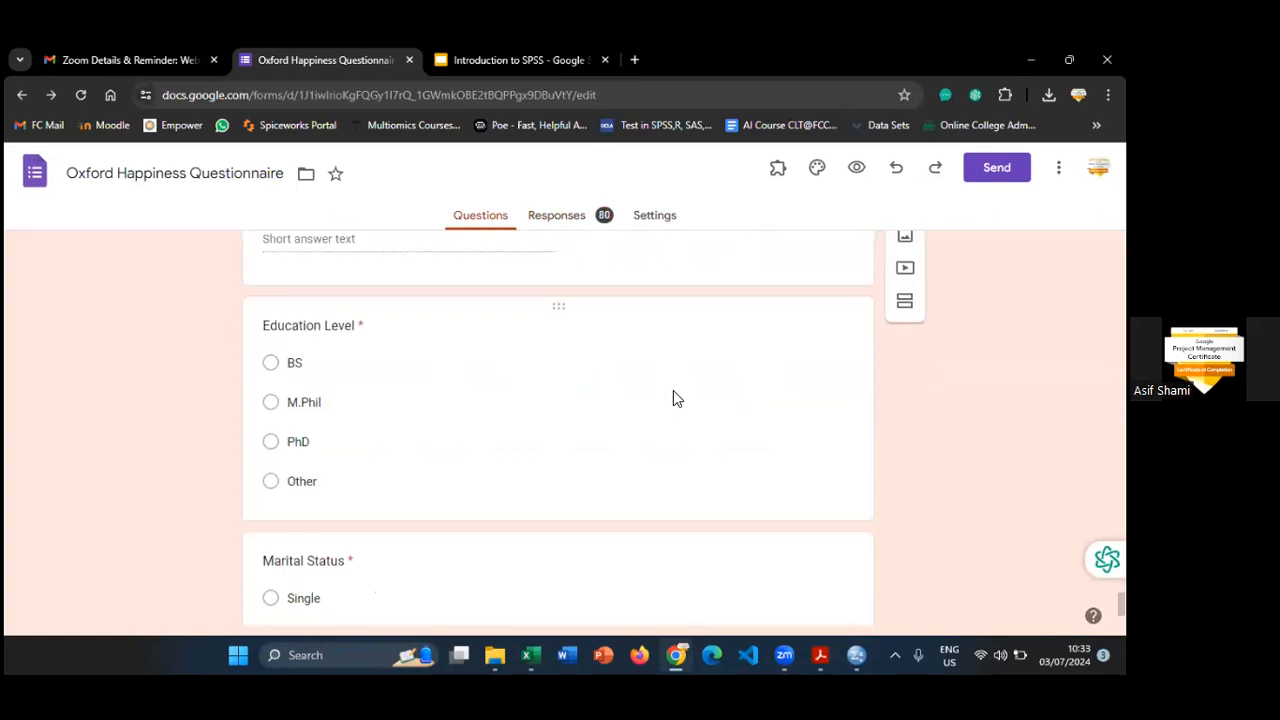
pyautogui.scroll(-2, 673, 392)
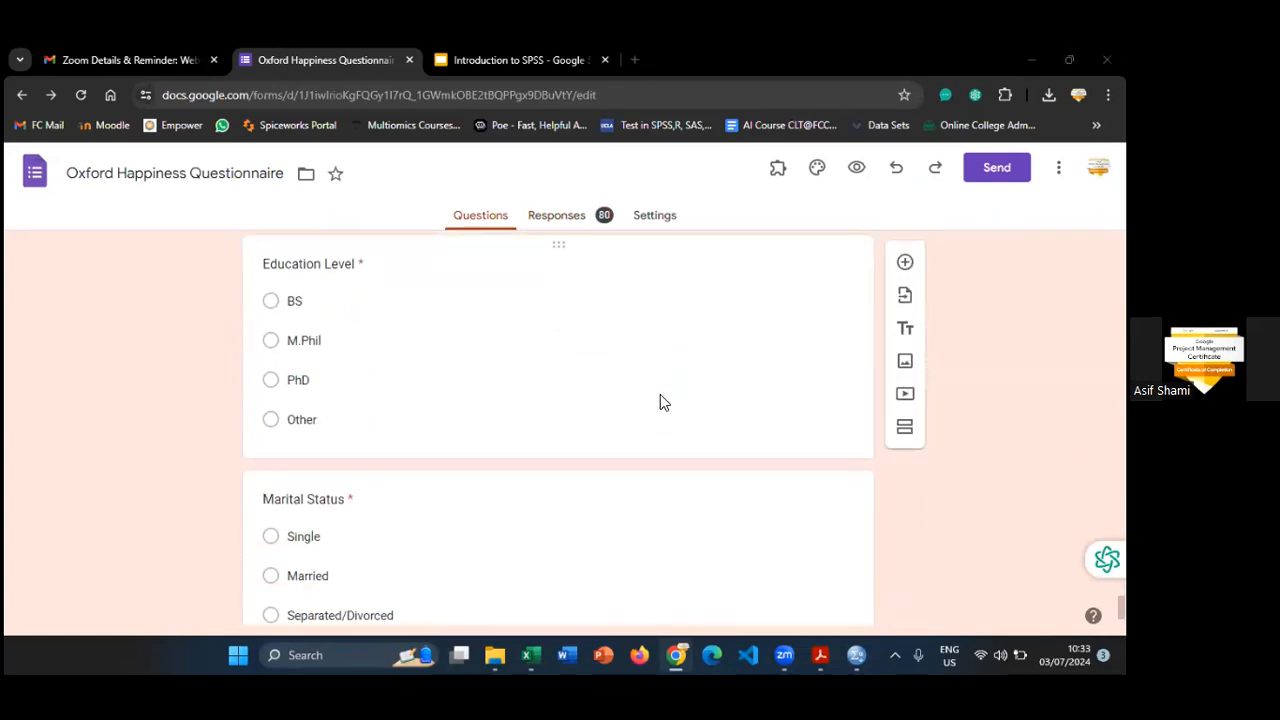
# - Return to SPSS Statistics and add the value label 1 = BS for Education_Level
pyautogui.hotkey('alt', 'Tab')
pyautogui.write('1')
pyautogui.press('Tab')
pyautogui.write('BS')
pyautogui.press('Tab')
pyautogui.press('Return')
# - Check the form's Education Level options and add the value label 2 = M.Phil for Education_Level
pyautogui.hotkey('alt', 'Tab')
pyautogui.hotkey('alt', 'Tab')
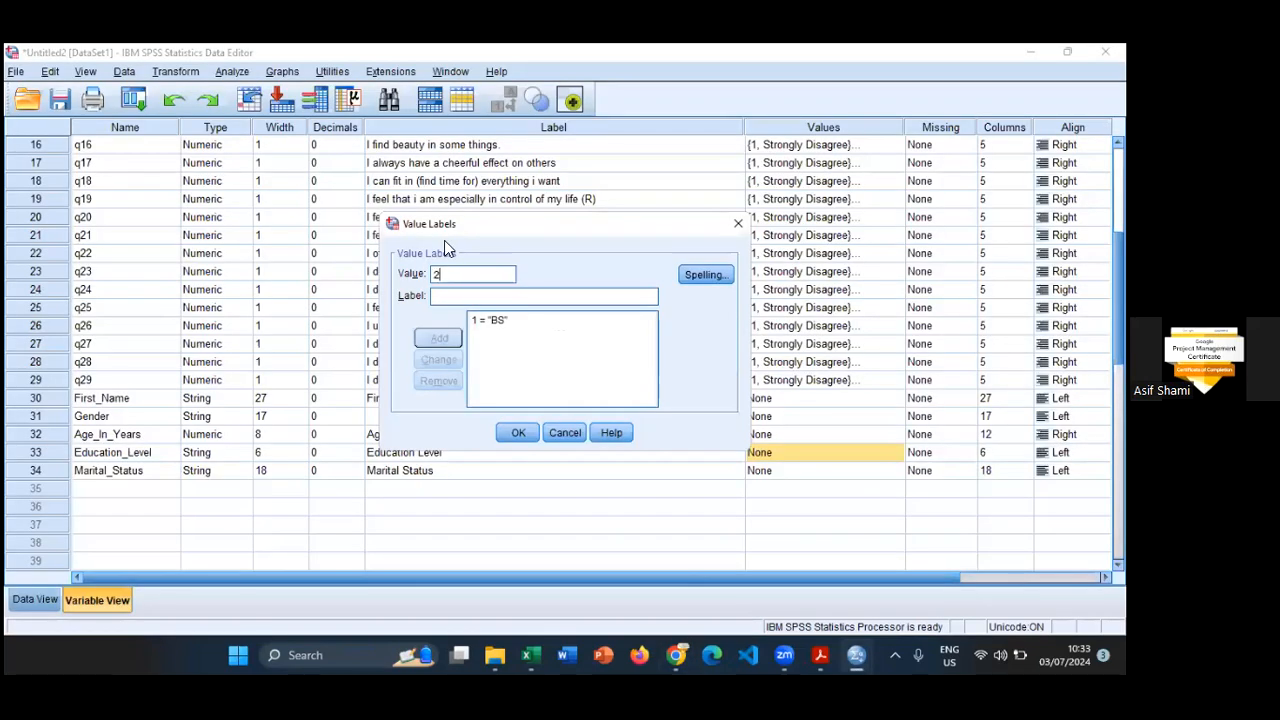
pyautogui.write('2M.P')
pyautogui.press('BackSpace')
pyautogui.press('Tab')
pyautogui.hotkey('alt', 'Tab')
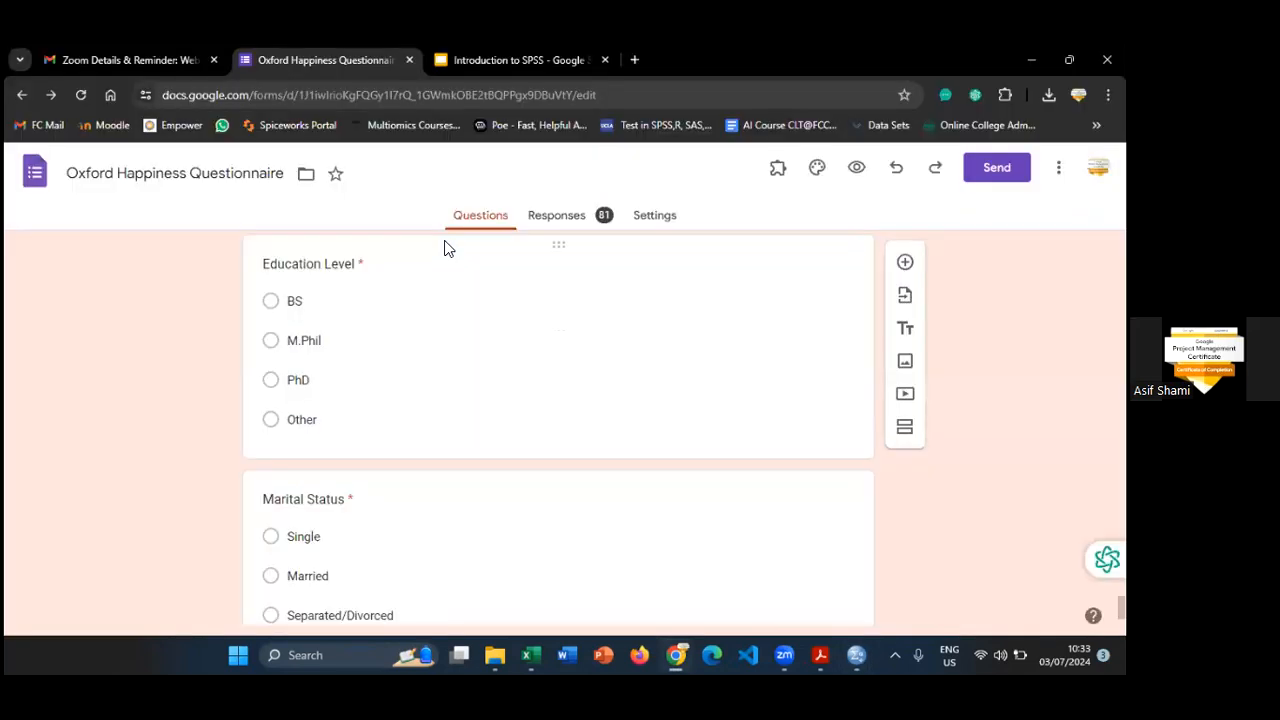
pyautogui.hotkey('alt', 'Tab')
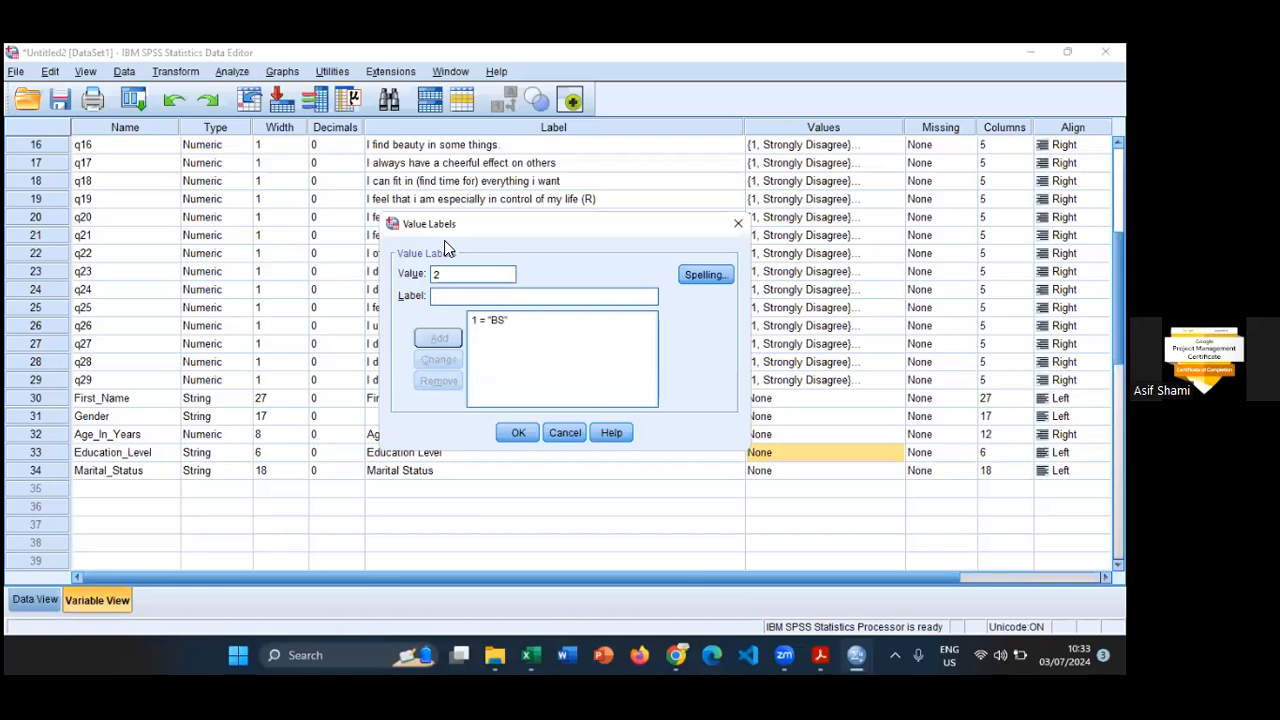
pyautogui.write('M.Phil')
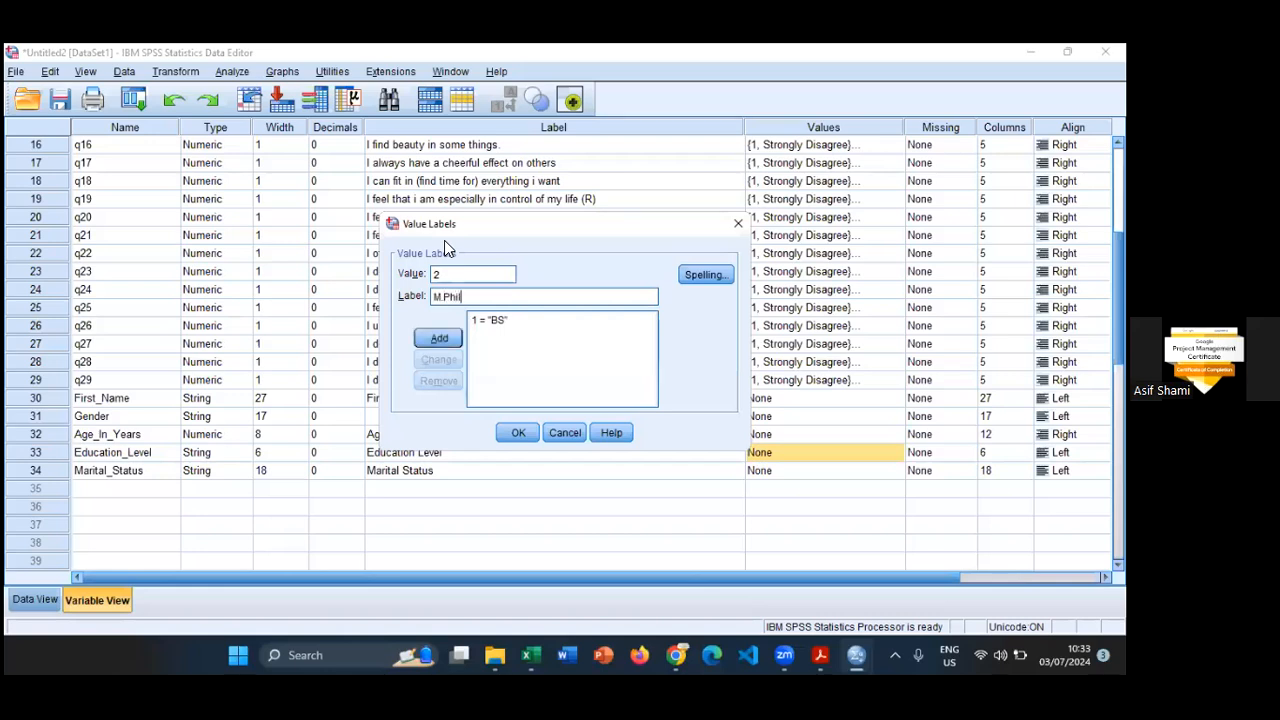
pyautogui.press('Return')
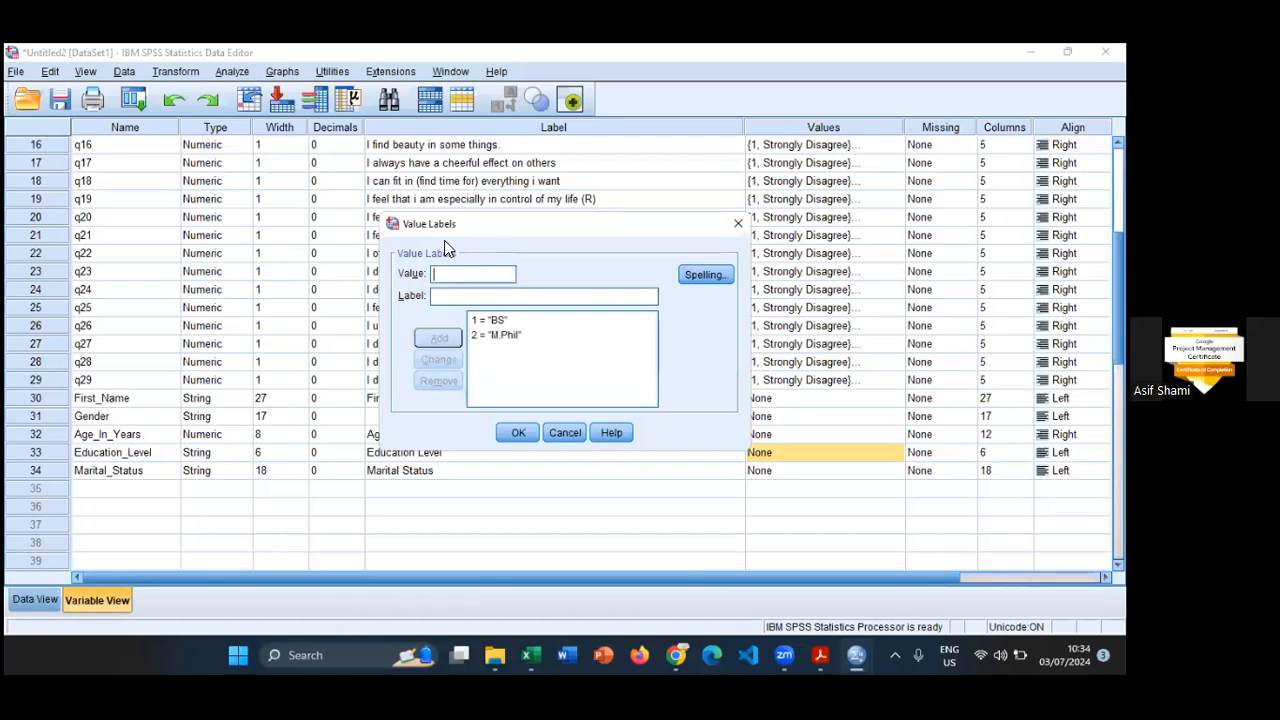
# - Consult the form's Education Level options again and add the value label 3 = PhD
pyautogui.hotkey('alt', 'Tab')
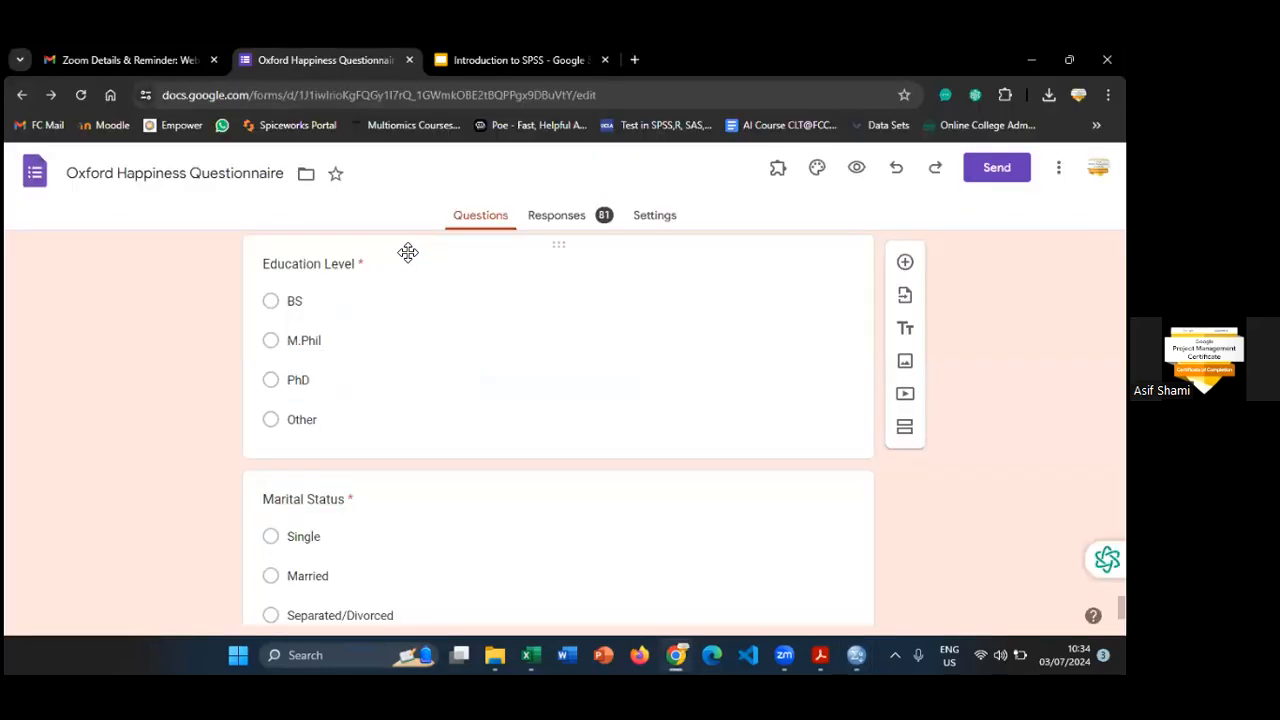
pyautogui.hotkey('alt', 'Tab')
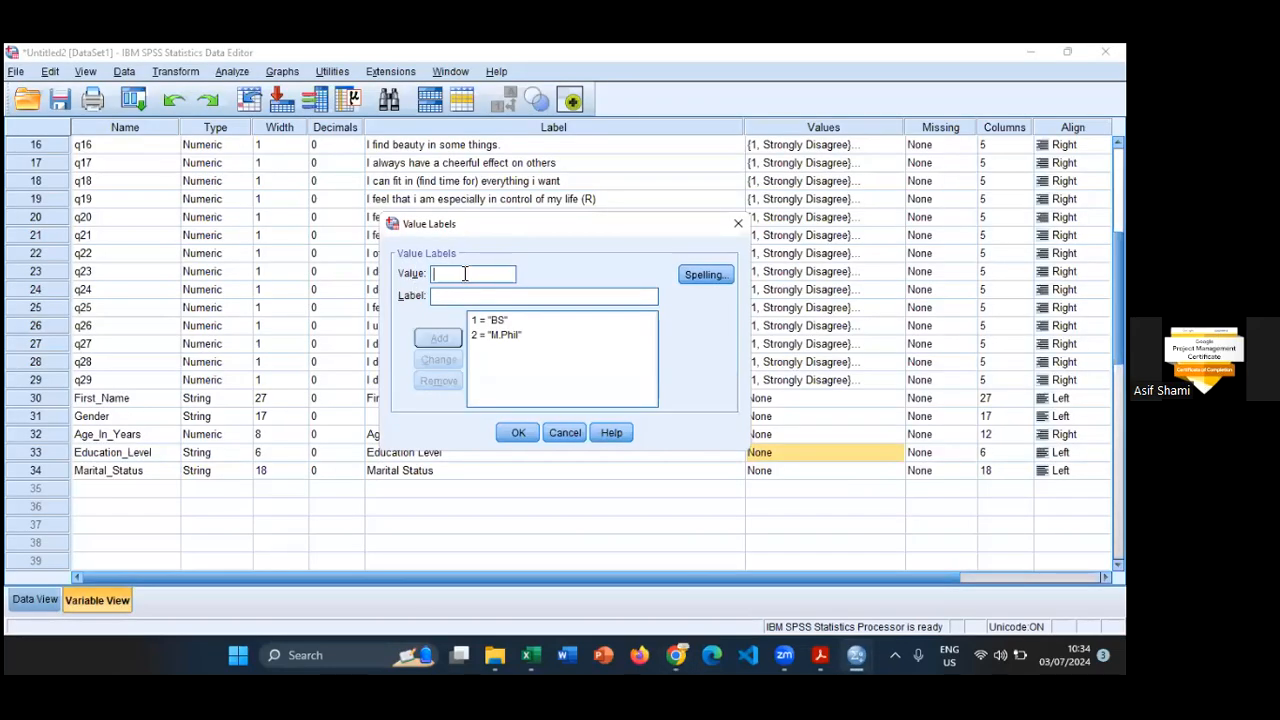
pyautogui.write('3')
pyautogui.write('h')
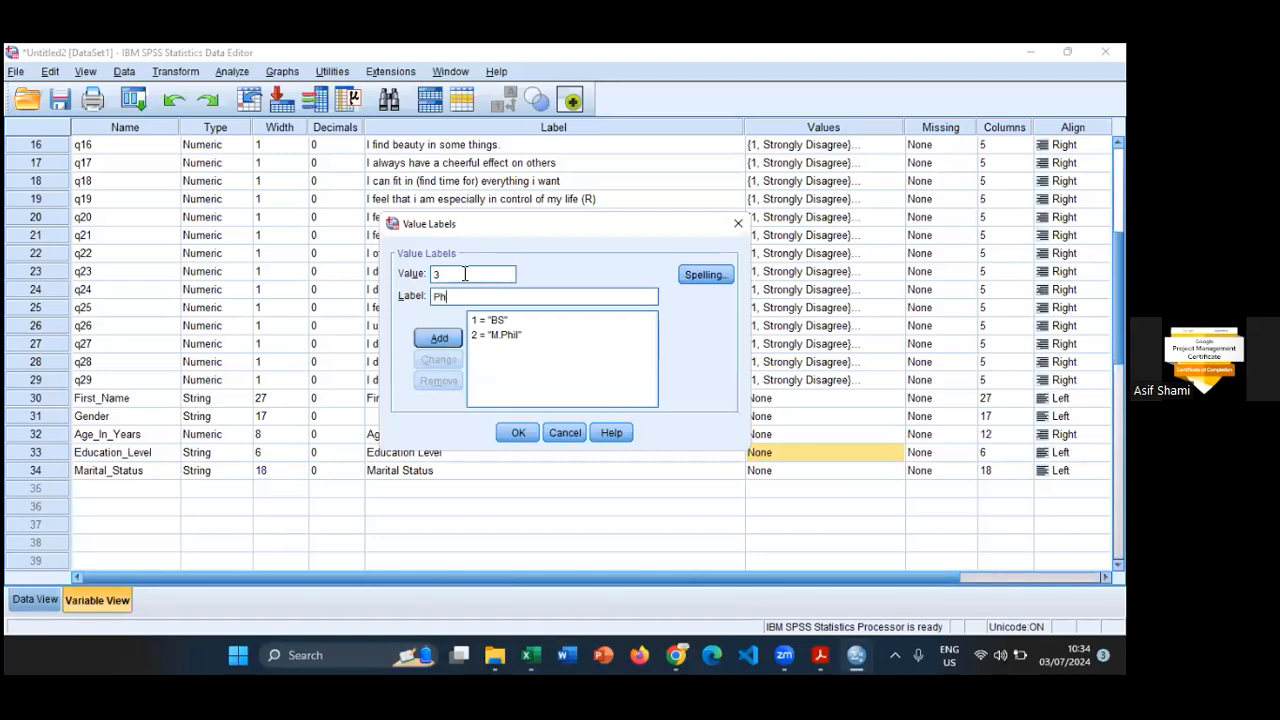
pyautogui.write('D')
pyautogui.press('Return')
# - Check the last Education Level option in the form, add the value label 4 = Other, and apply Education_Level's value labels
pyautogui.hotkey('alt', 'Tab')
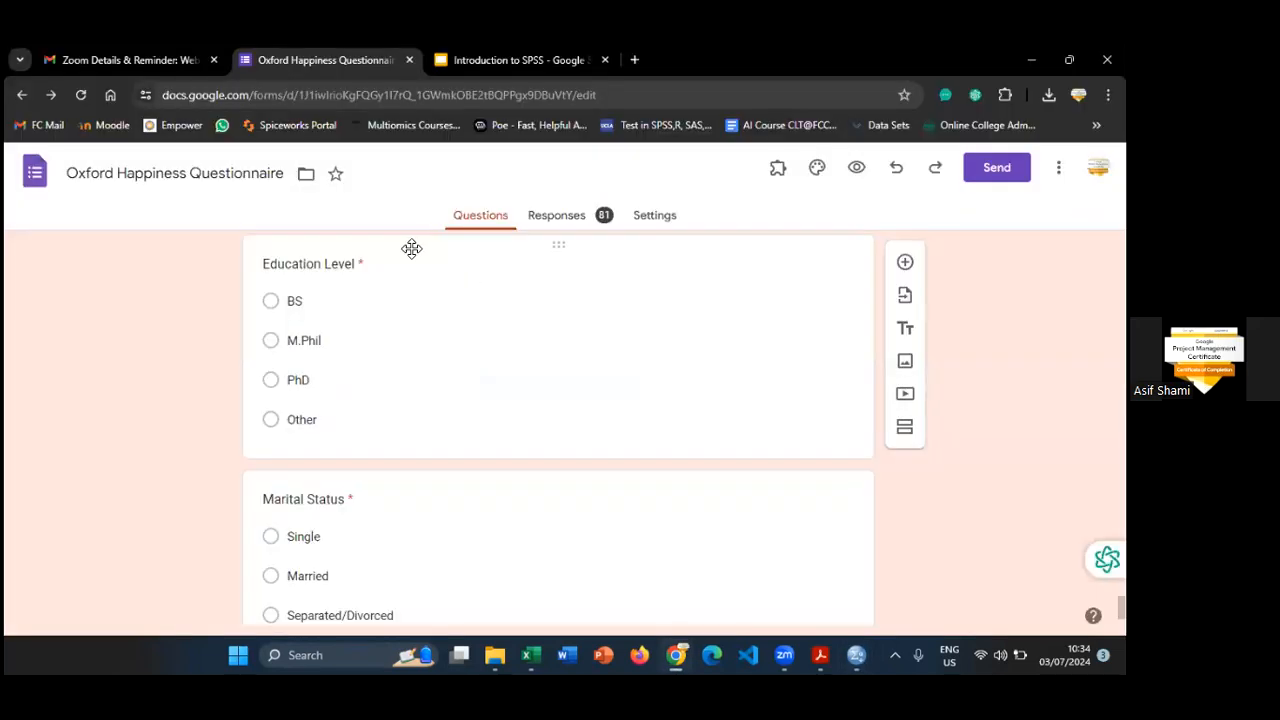
pyautogui.hotkey('alt', 'Tab')
pyautogui.write('4')
pyautogui.press('Tab')
pyautogui.write('O')
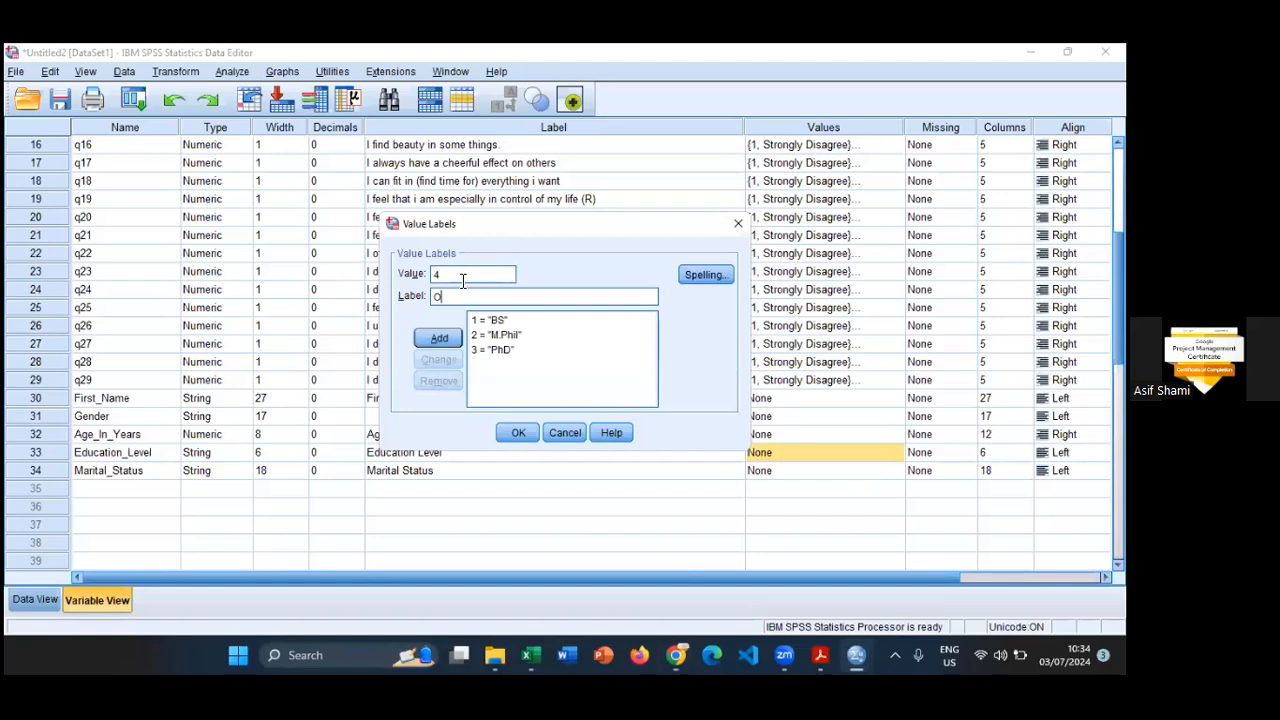
pyautogui.hotkey('alt', 'Tab')
pyautogui.hotkey('alt', 'Tab')
pyautogui.write('O')
pyautogui.press('BackSpace')
pyautogui.write('o')
pyautogui.press('BackSpace')
pyautogui.write('Other')
pyautogui.click(437, 338)
pyautogui.click(517, 432)
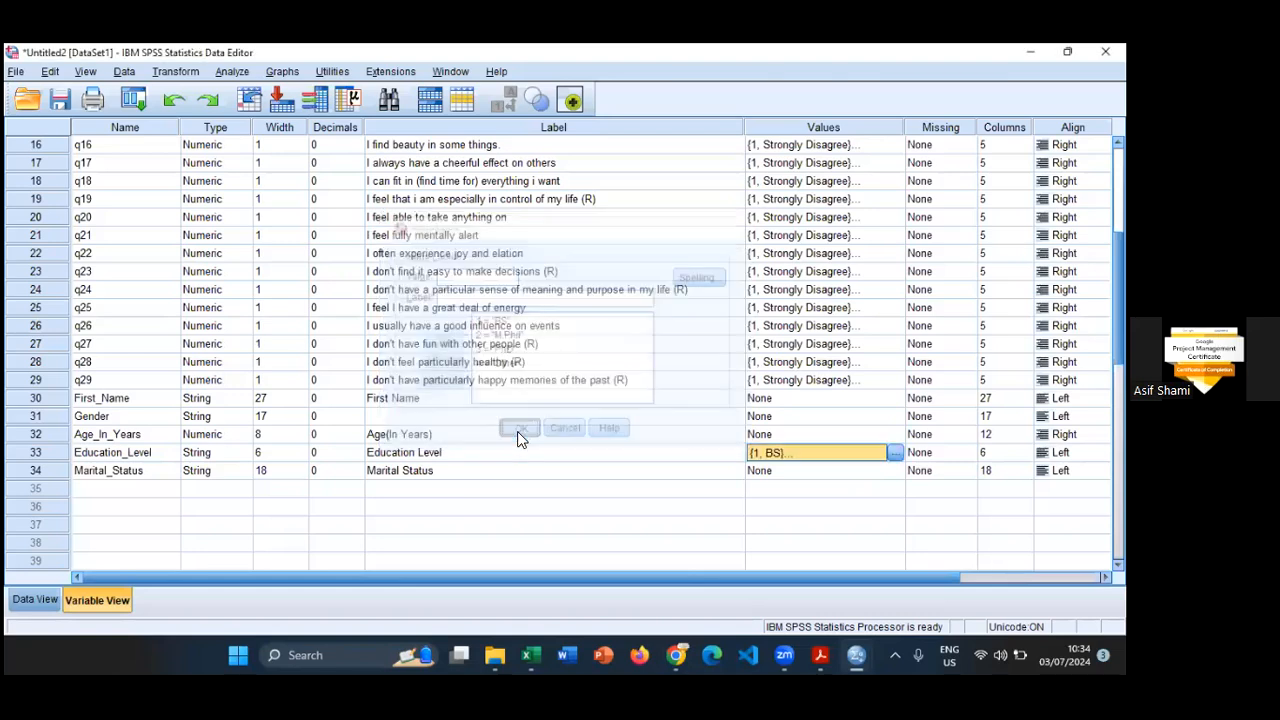
# - Review Education_Level's variable type settings and widen its column in Data View so the full name fits on one line
pyautogui.click(188, 456)
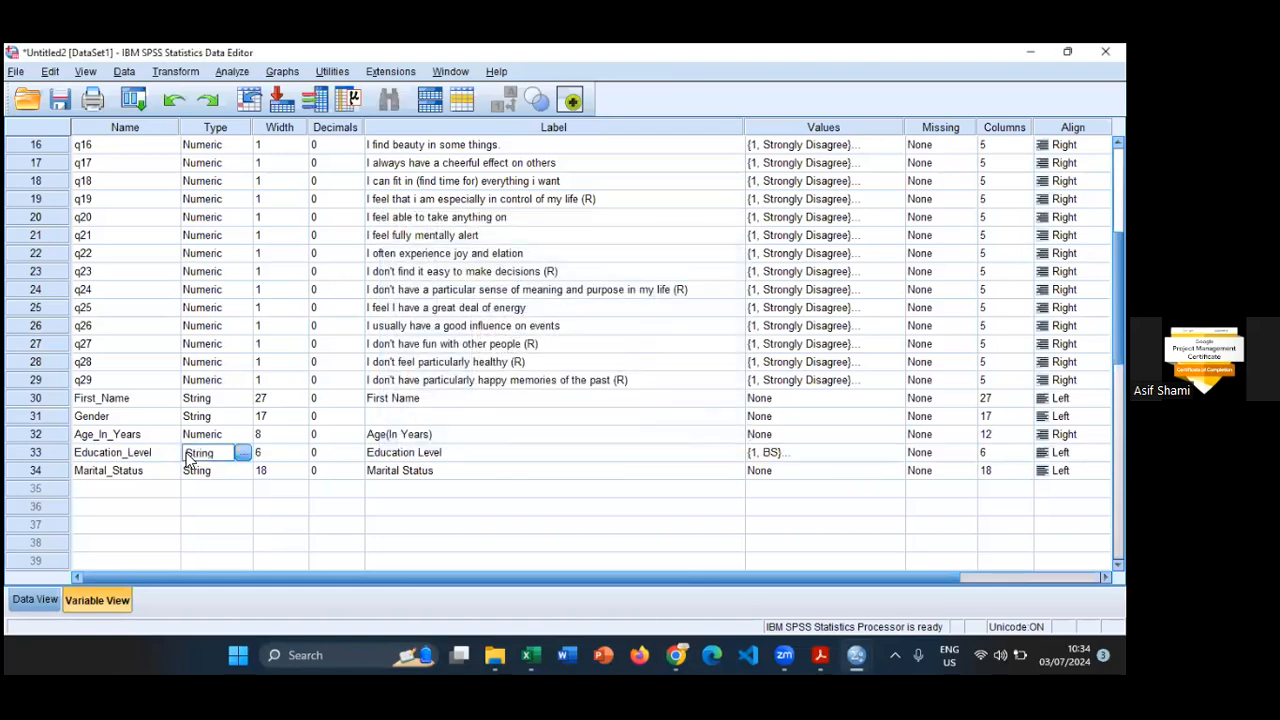
pyautogui.click(242, 453)
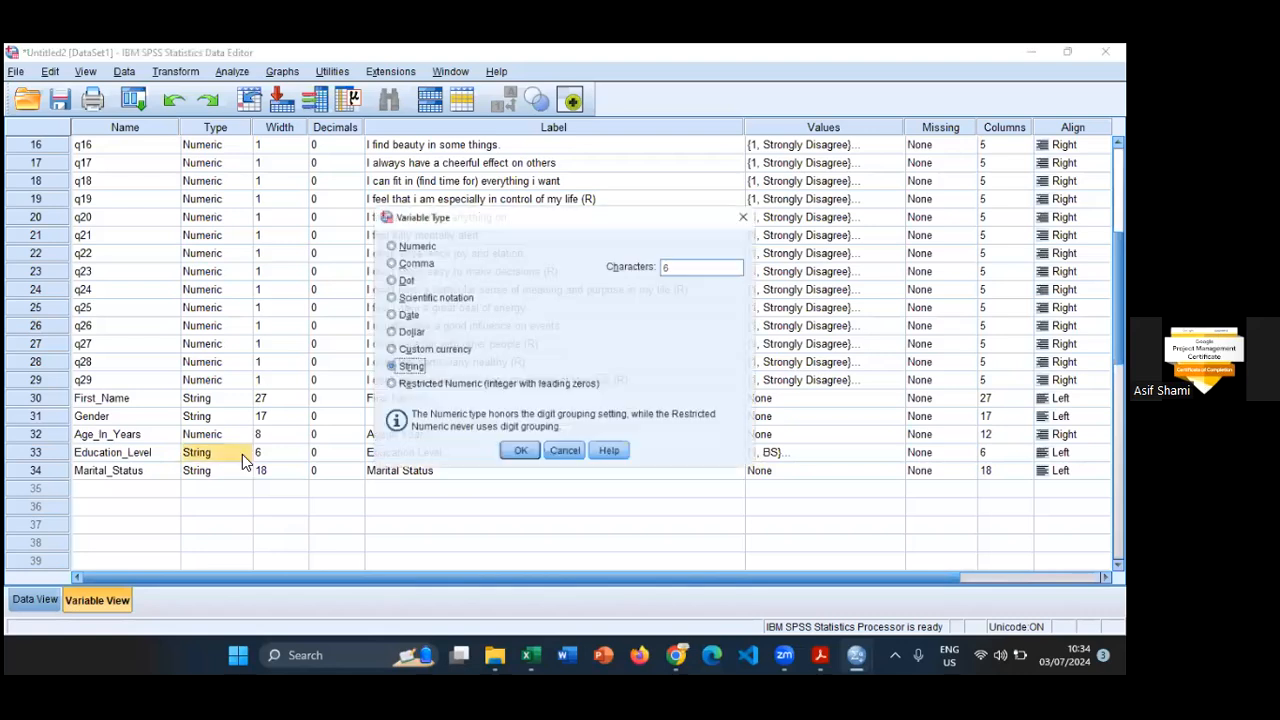
pyautogui.click(564, 456)
pyautogui.click(32, 600)
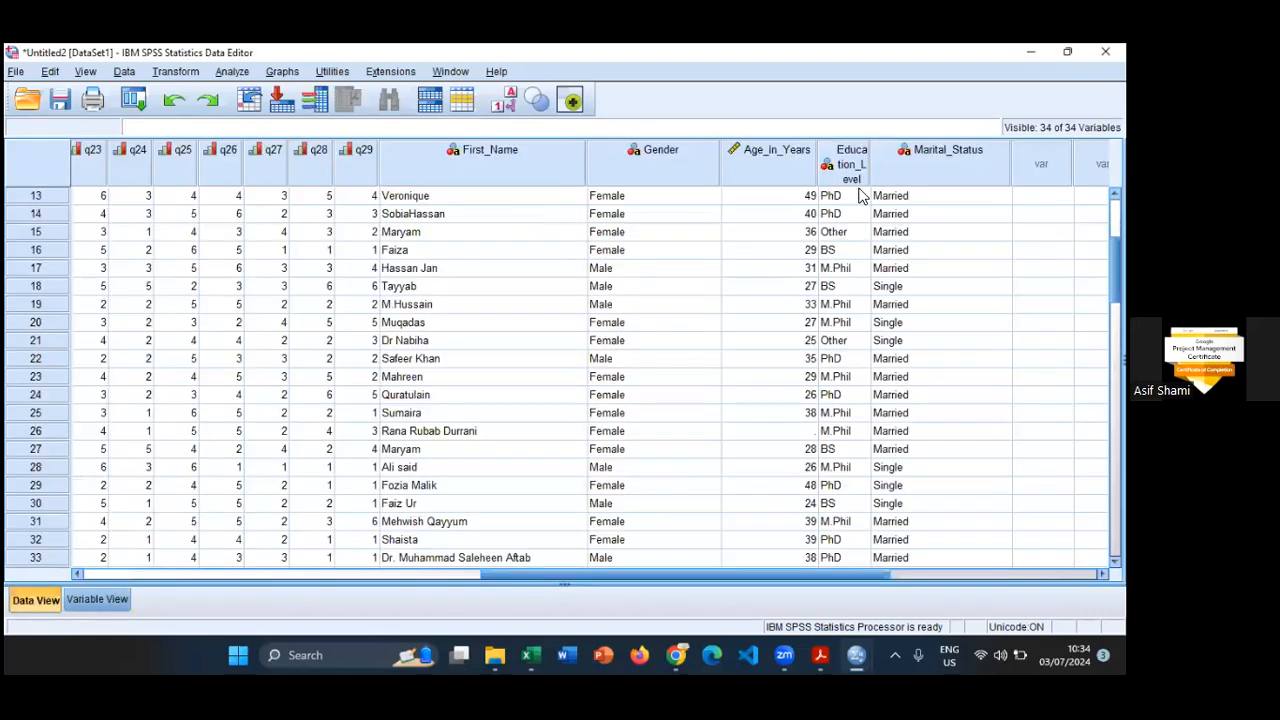
pyautogui.moveTo(870, 165); pyautogui.dragTo(928, 162)
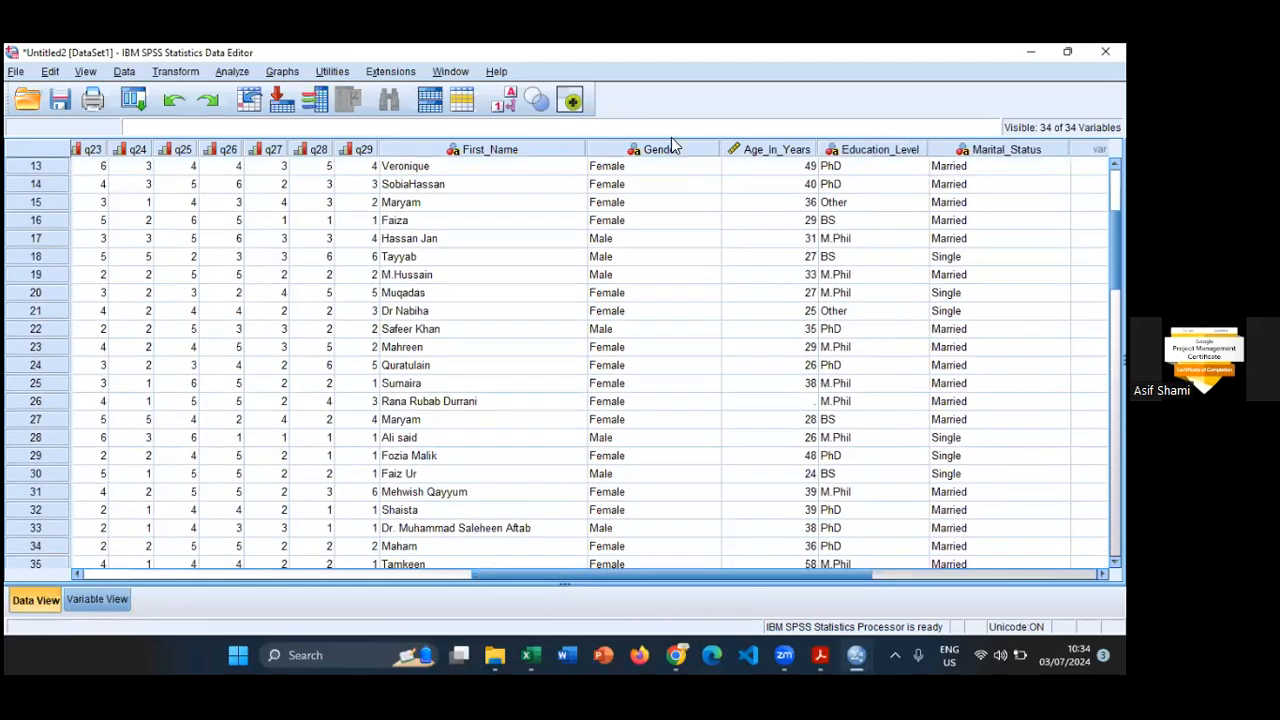
# - Toggle the data display between numeric codes and value labels to compare question and demographic columns, ending with value labels shown
pyautogui.click(511, 103)
pyautogui.click(511, 103)
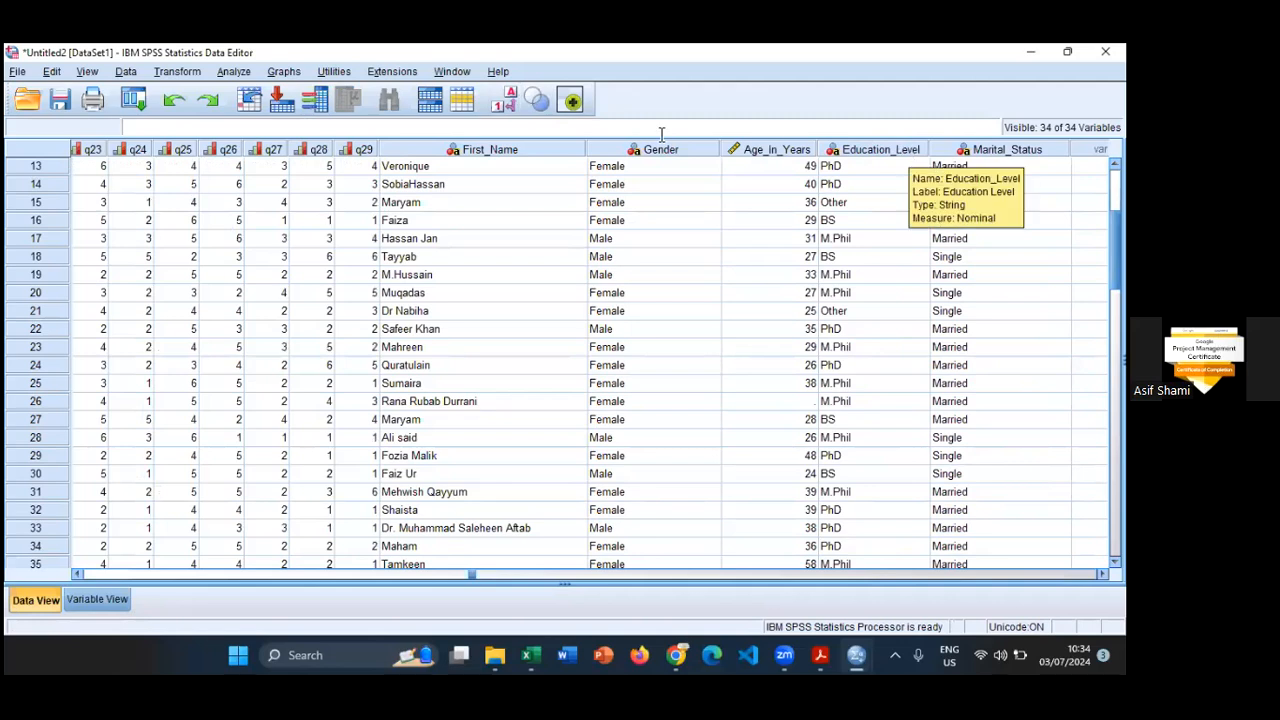
pyautogui.click(508, 103)
pyautogui.click(508, 103)
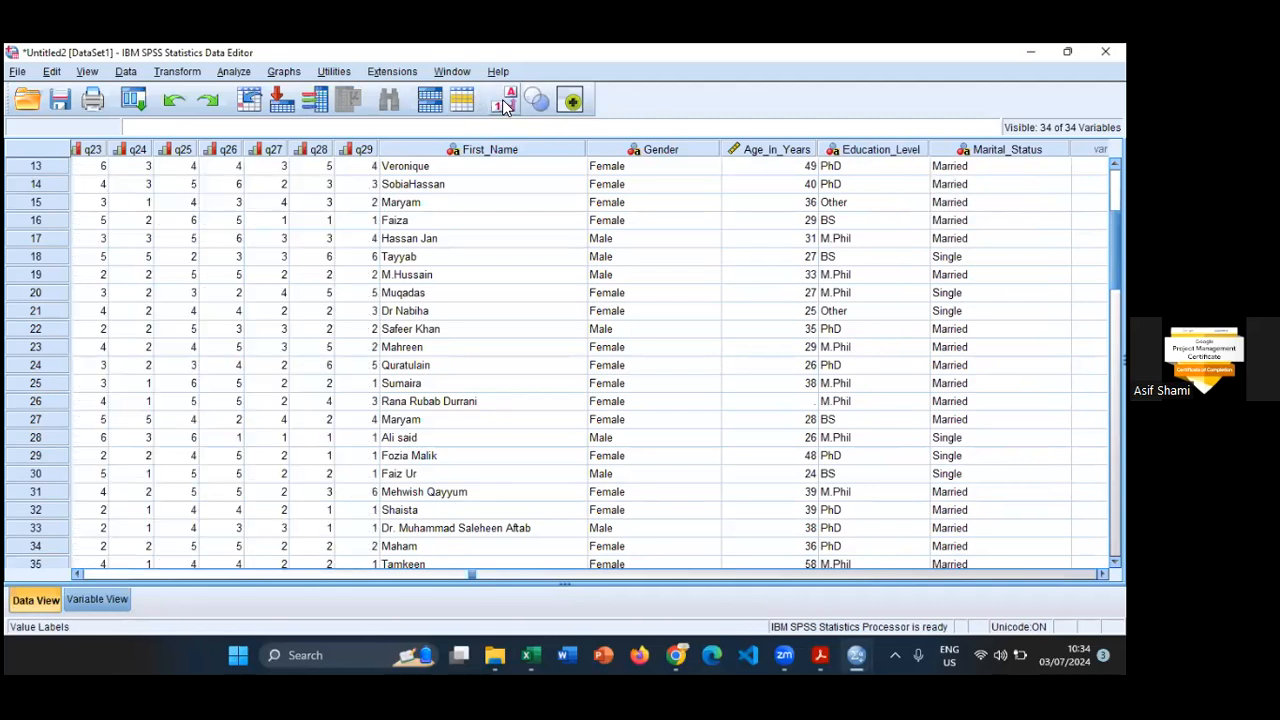
pyautogui.click(508, 103)
pyautogui.click(508, 103)
pyautogui.click(508, 103)
# - Check the Marital Status answer options in the Google Forms questionnaire and return to the SPSS data
pyautogui.hotkey('alt', 'Tab')
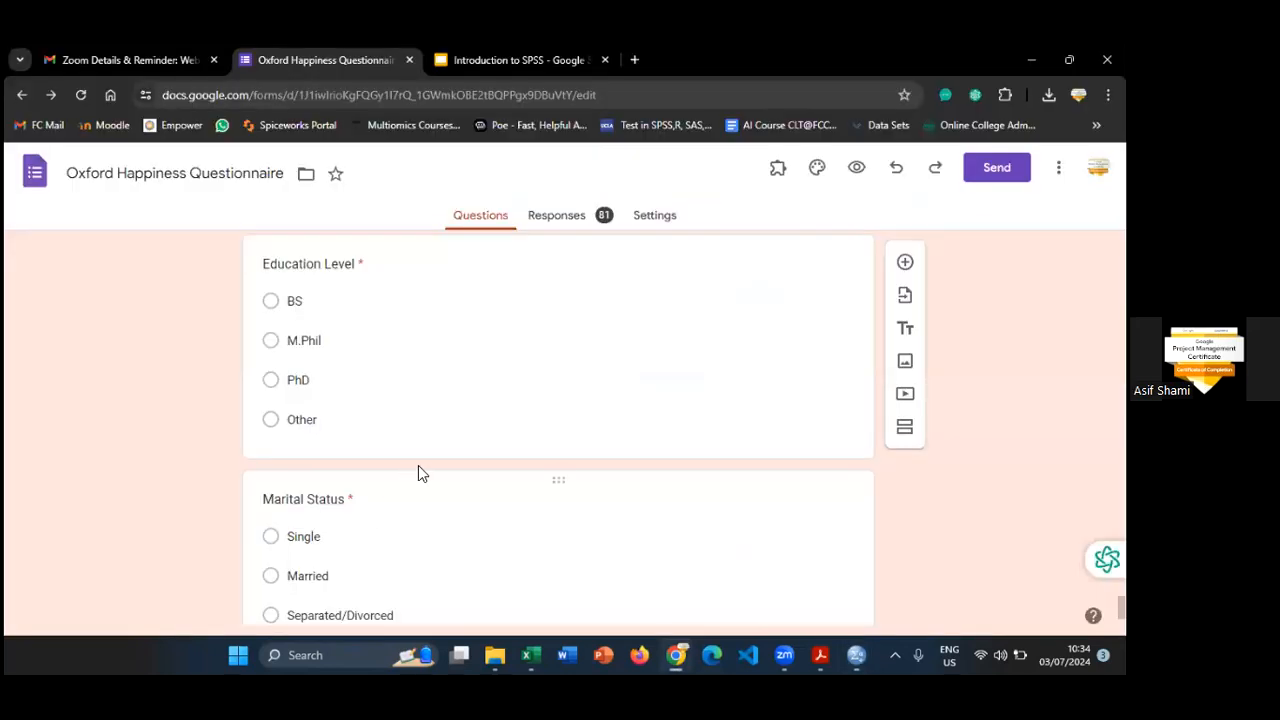
pyautogui.scroll(-1, 420, 465)
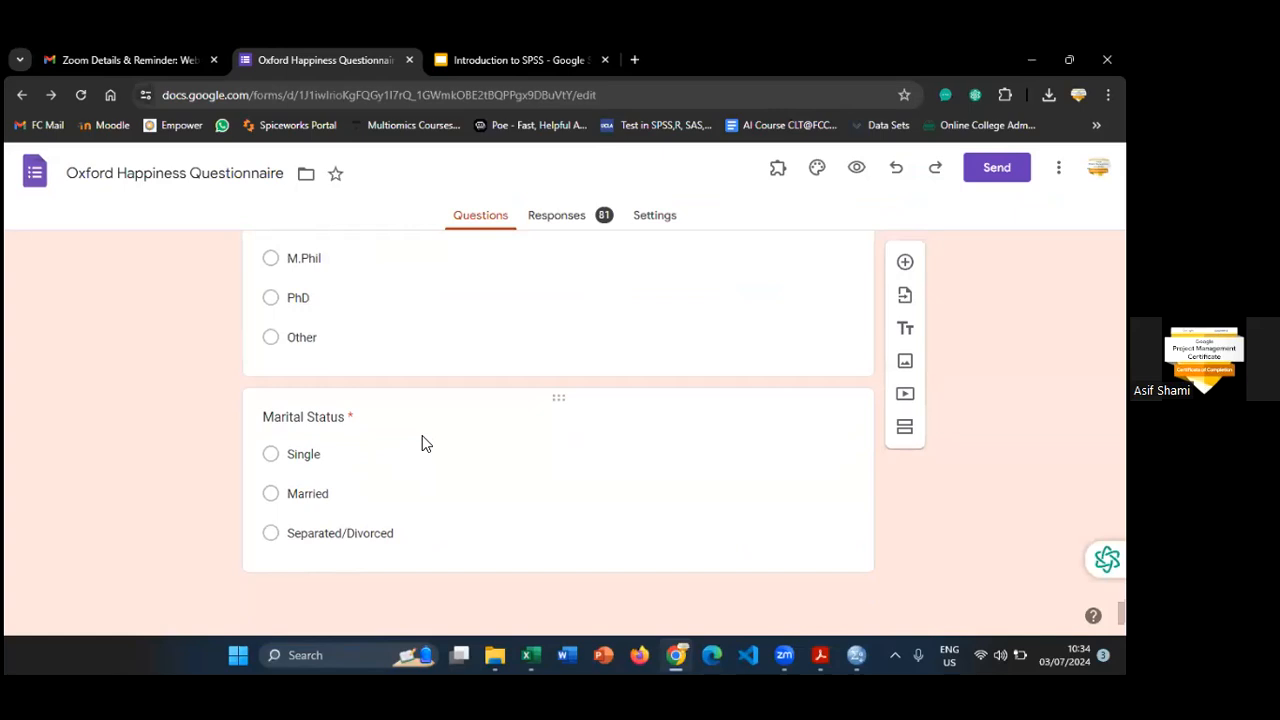
pyautogui.hotkey('alt', 'Tab')
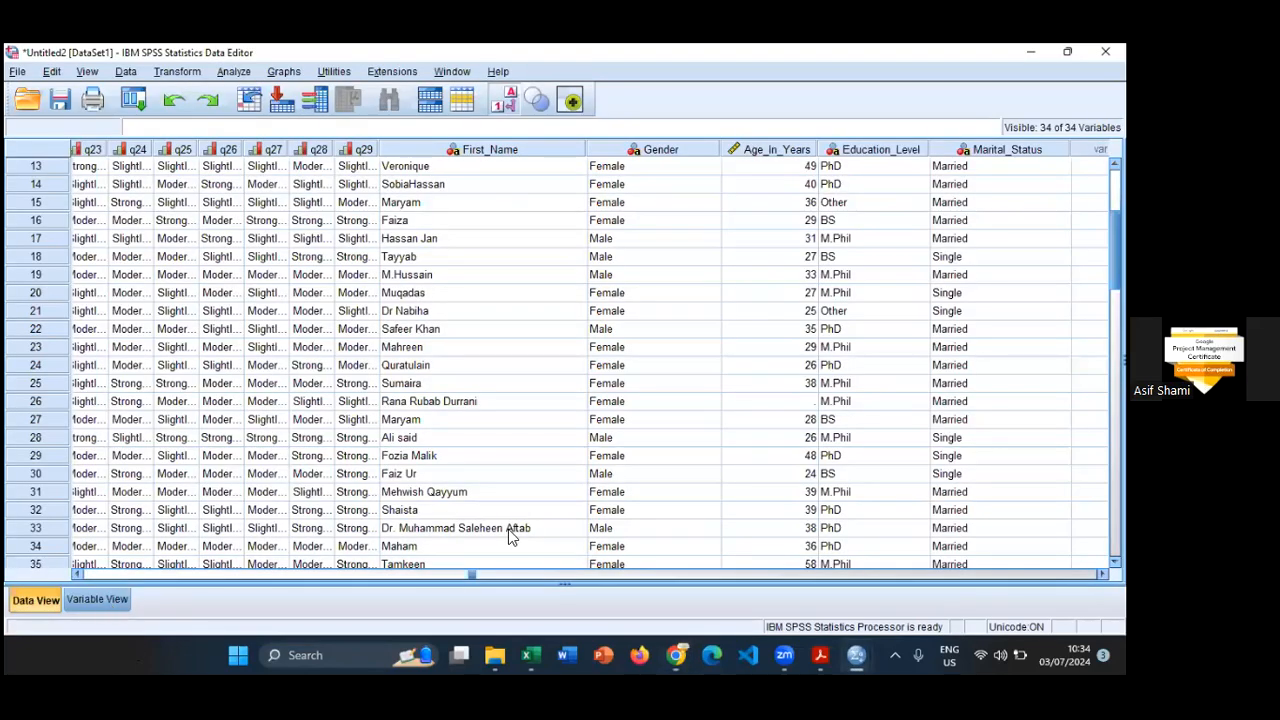
pyautogui.hotkey('ctrl', 't')
pyautogui.click(893, 470)
pyautogui.write('1')
pyautogui.press('Escape')
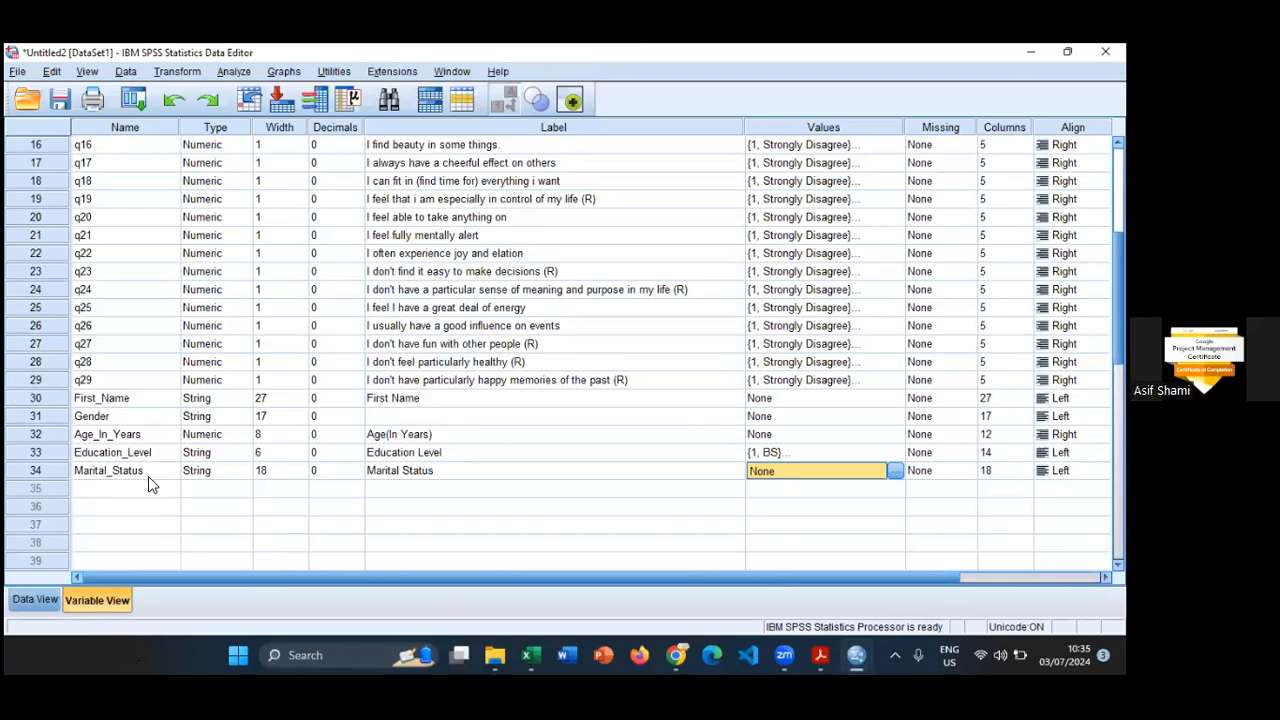
# - Select the Gender variable's type setting and bring up the available data transformation commands
pyautogui.click(109, 416)
pyautogui.click(208, 415)
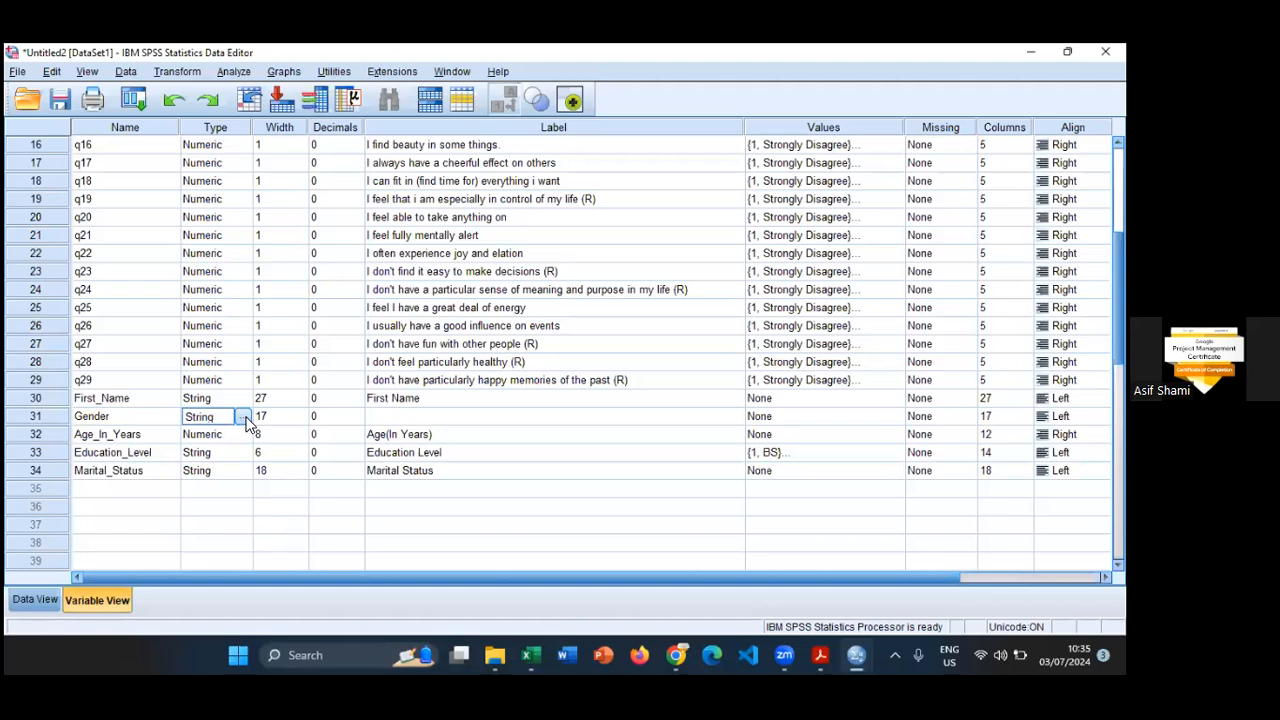
pyautogui.click(172, 72)
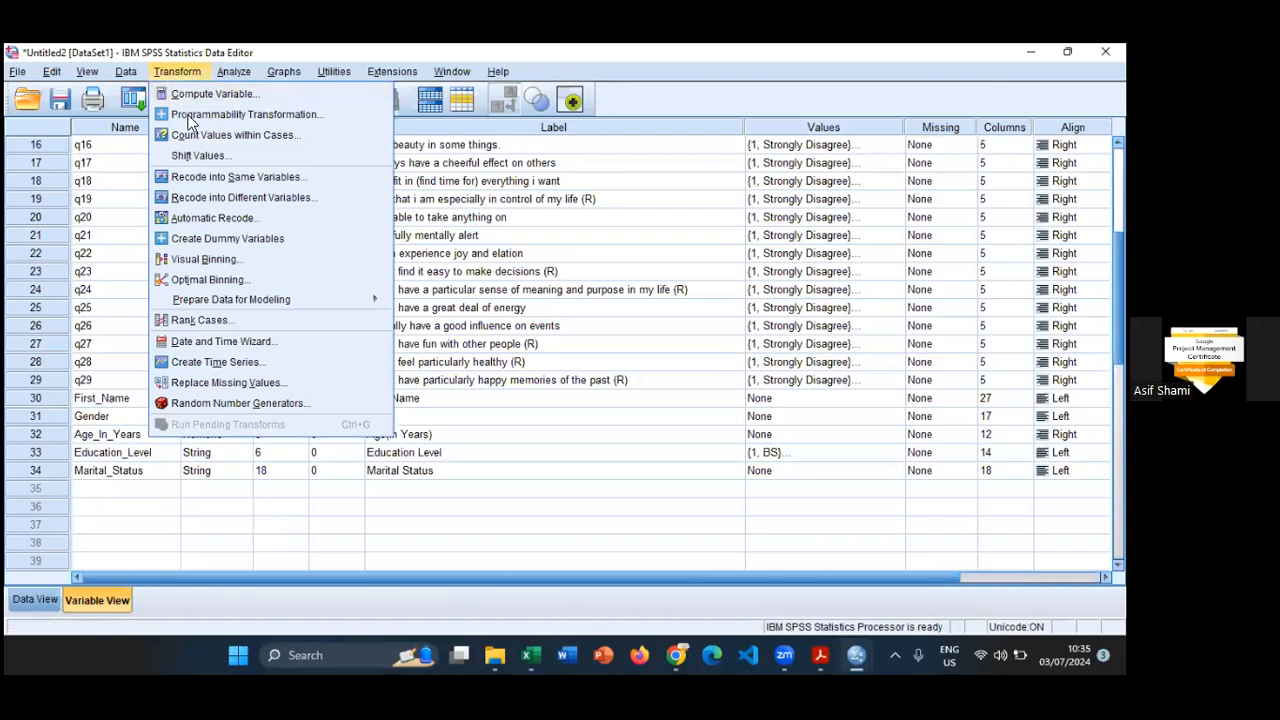
# - Start a Recode into Different Variables and add Gender as the input variable
pyautogui.click(210, 204)
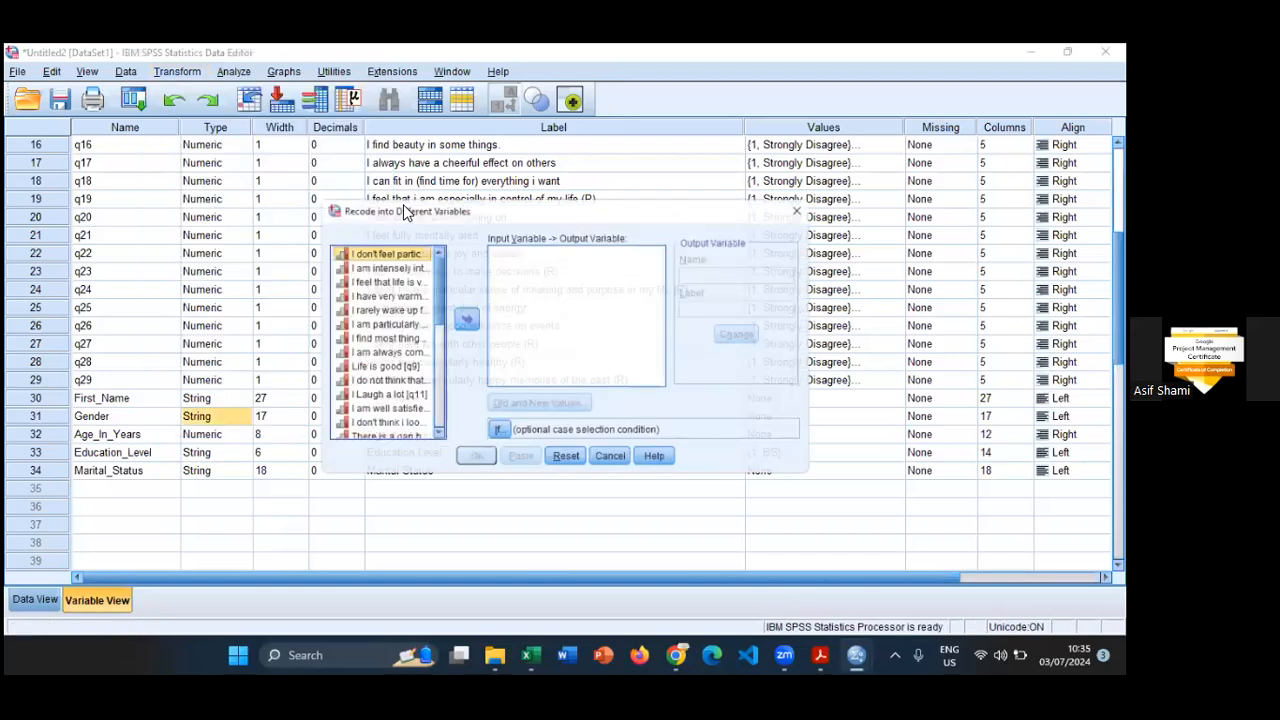
pyautogui.moveTo(533, 213); pyautogui.dragTo(486, 178)
pyautogui.scroll(-1, 386, 255)
pyautogui.moveTo(393, 281); pyautogui.dragTo(387, 378)
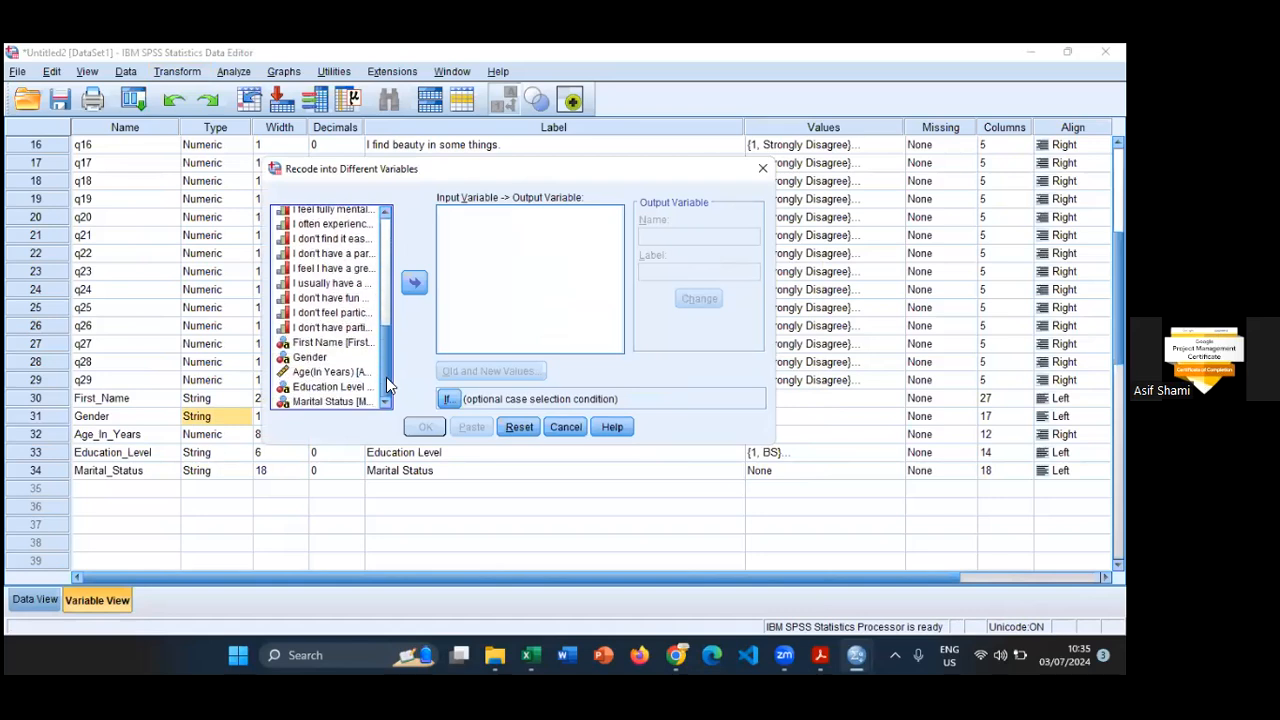
pyautogui.click(318, 359)
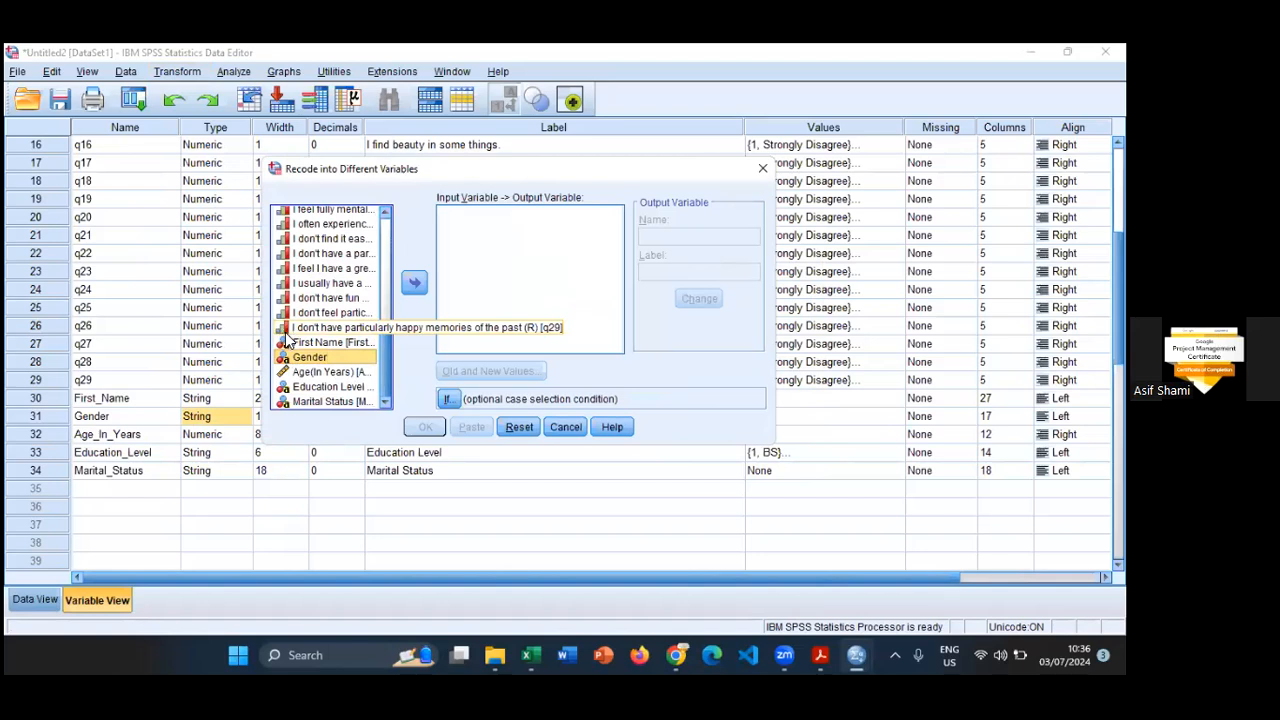
pyautogui.click(415, 285)
# - Name the output variable recoded_gender, label it "Gender of the Respodent" and apply this to the Gender recode
pyautogui.click(697, 236)
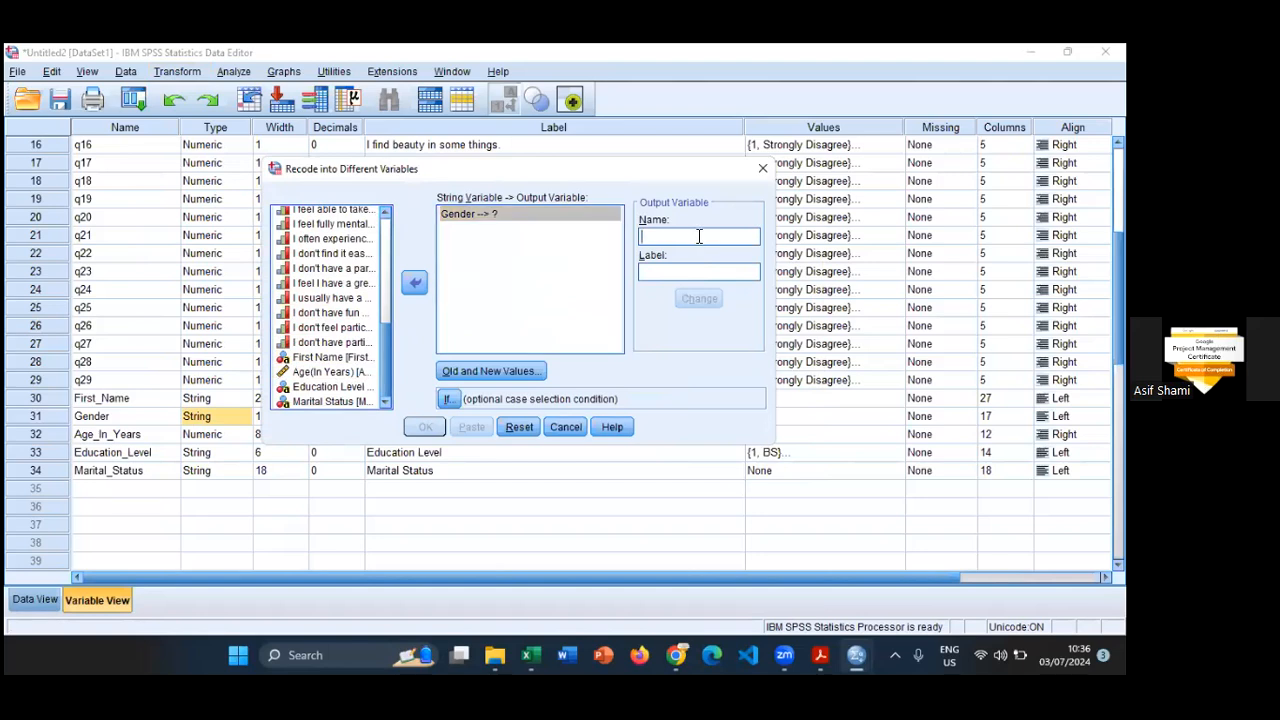
pyautogui.write('re')
pyautogui.press('BackSpace')
pyautogui.press('BackSpace')
pyautogui.write('recoded')
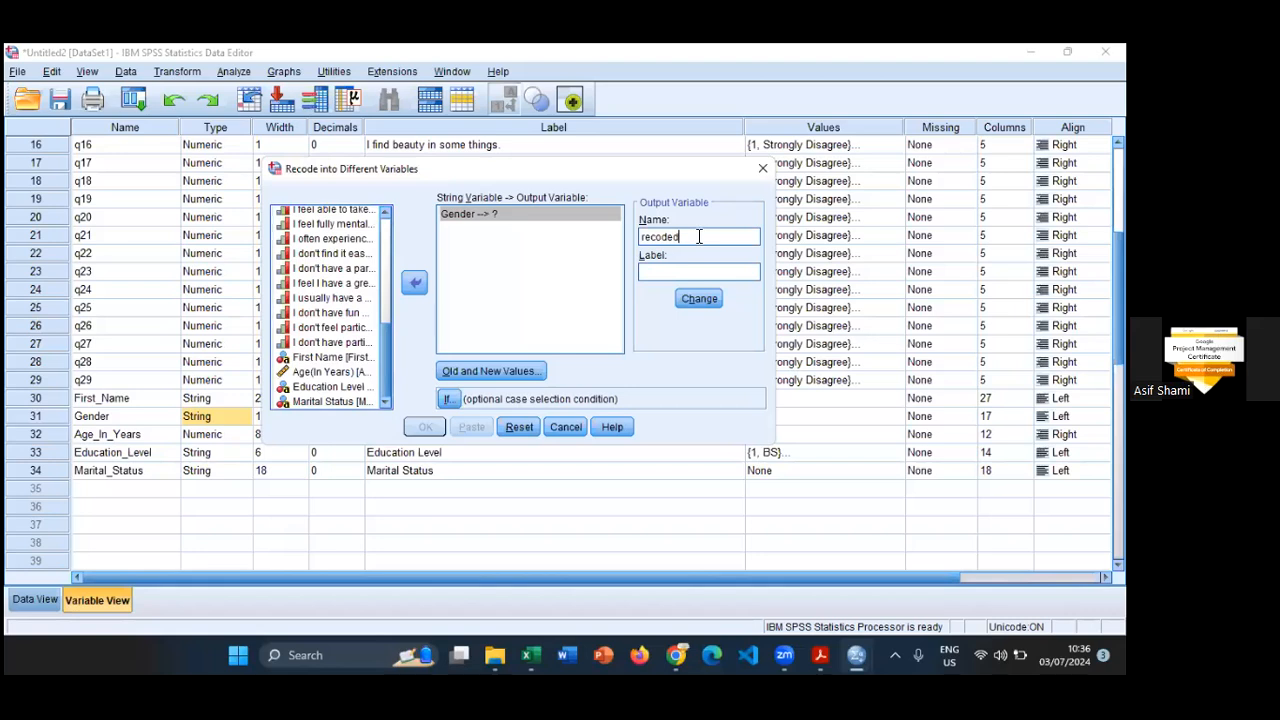
pyautogui.write('_gender')
pyautogui.press('Tab')
pyautogui.write('Gender of the T')
pyautogui.press('BackSpace')
pyautogui.write('Rep')
pyautogui.write('poden')
pyautogui.press('BackSpace')
pyautogui.press('BackSpace')
pyautogui.press('BackSpace')
pyautogui.write('ndent')
pyautogui.click(691, 298)
# - Check the Gender options in the Google Forms questionnaire and add a recode mapping from the old value Male to 1
pyautogui.click(490, 371)
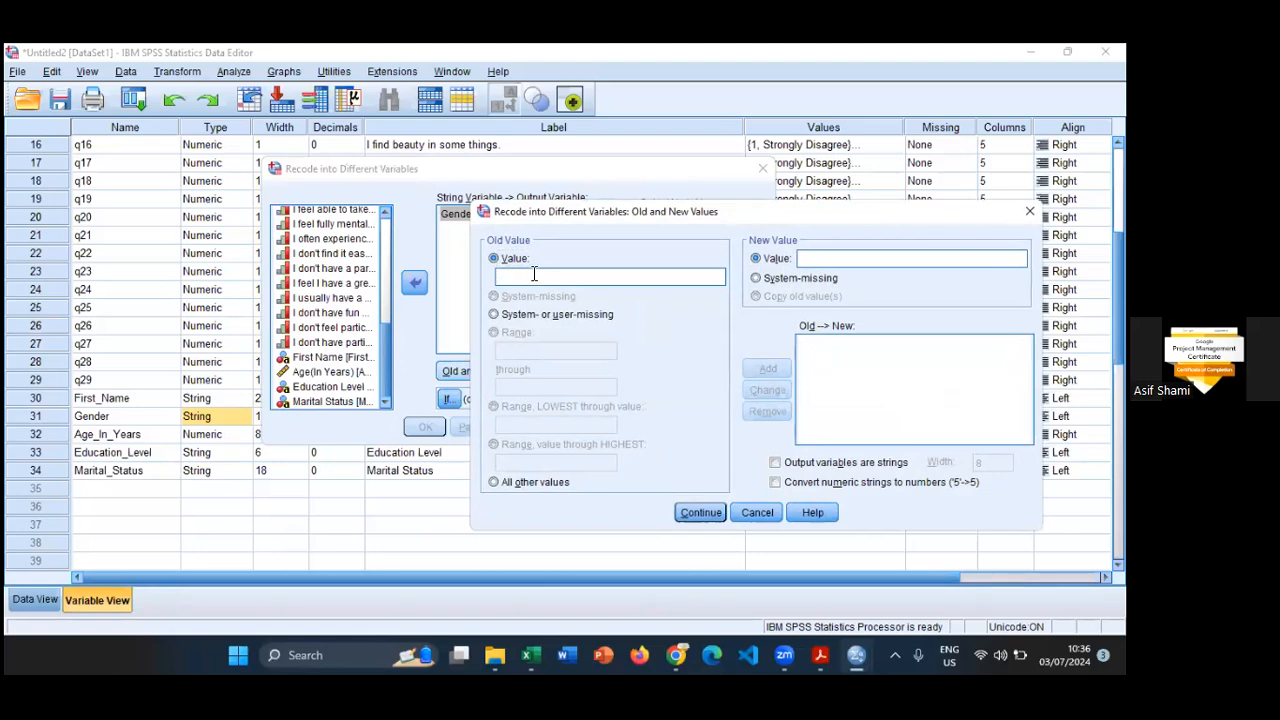
pyautogui.hotkey('alt', 'Tab')
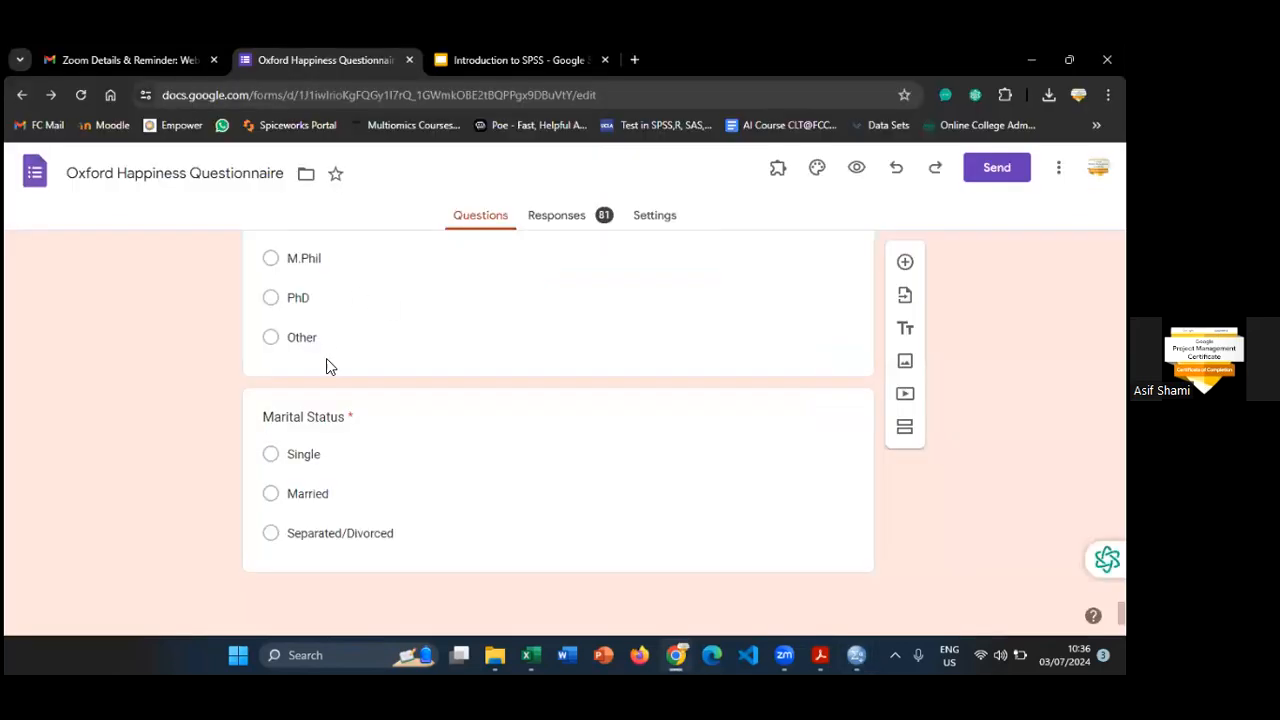
pyautogui.scroll(5, 326, 358)
pyautogui.scroll(-3, 321, 374)
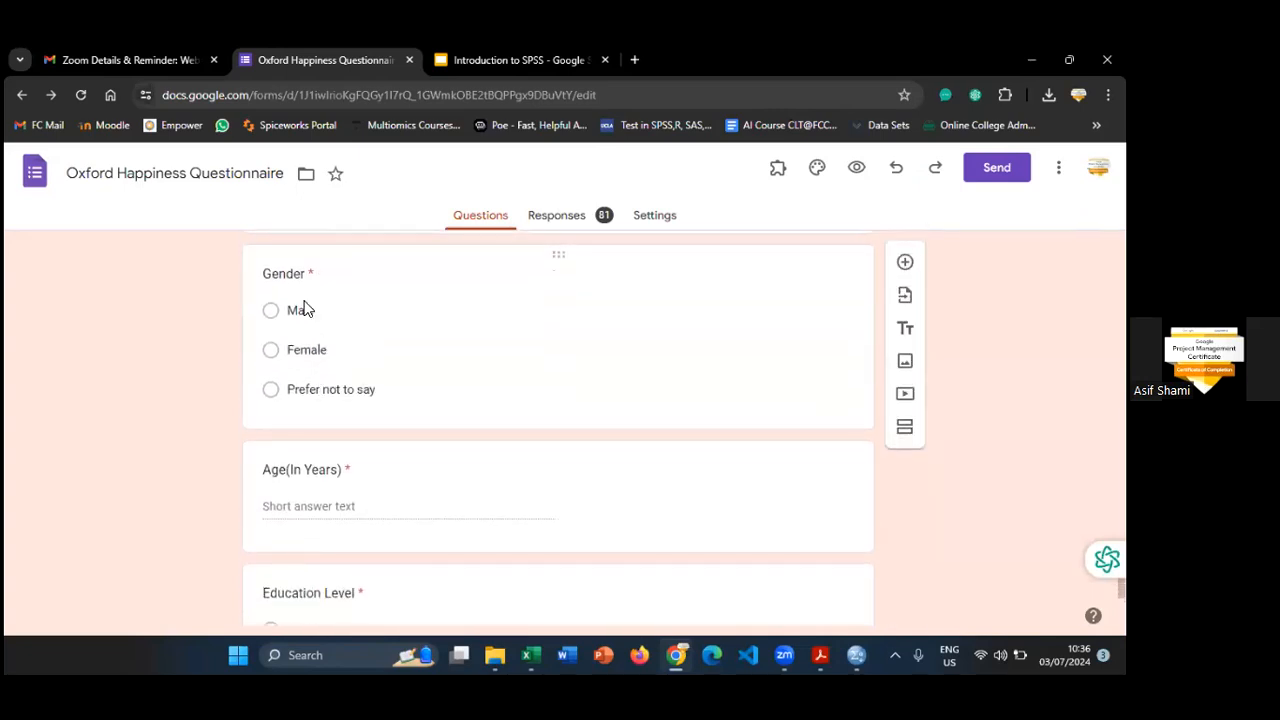
pyautogui.hotkey('alt', 'Tab')
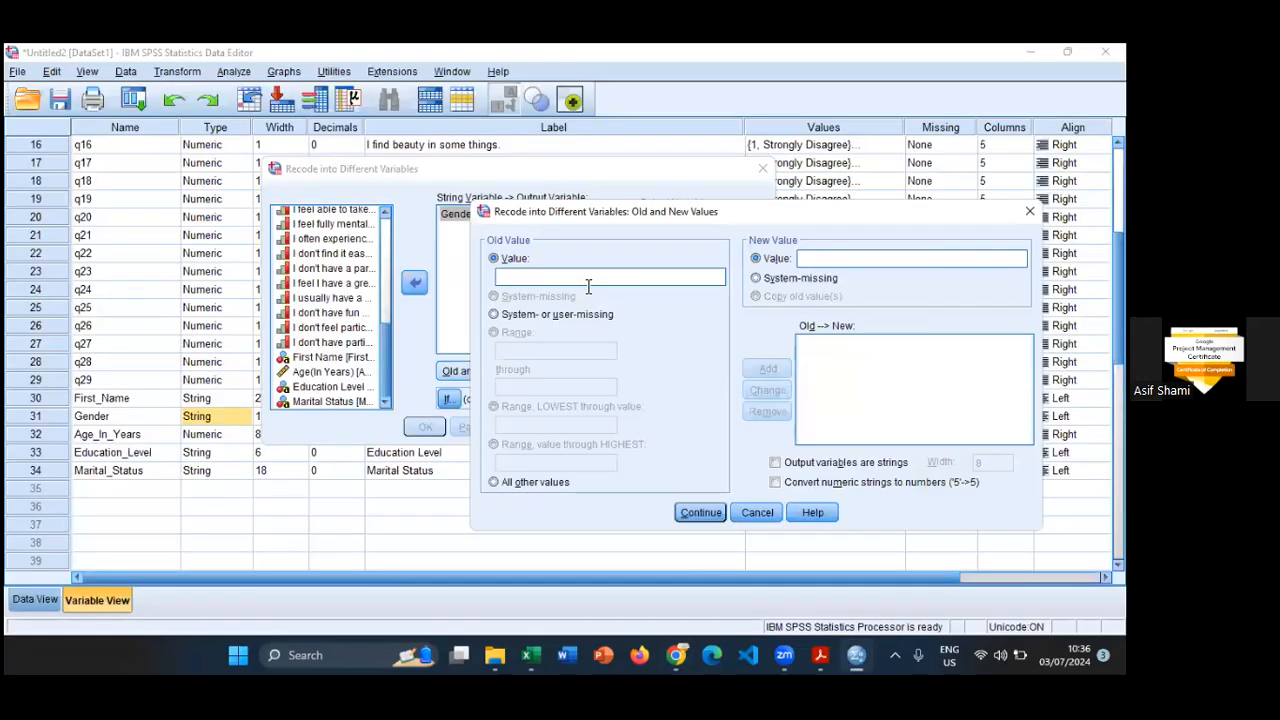
pyautogui.write('Male')
pyautogui.press('Tab')
pyautogui.press('Tab')
pyautogui.write('1')
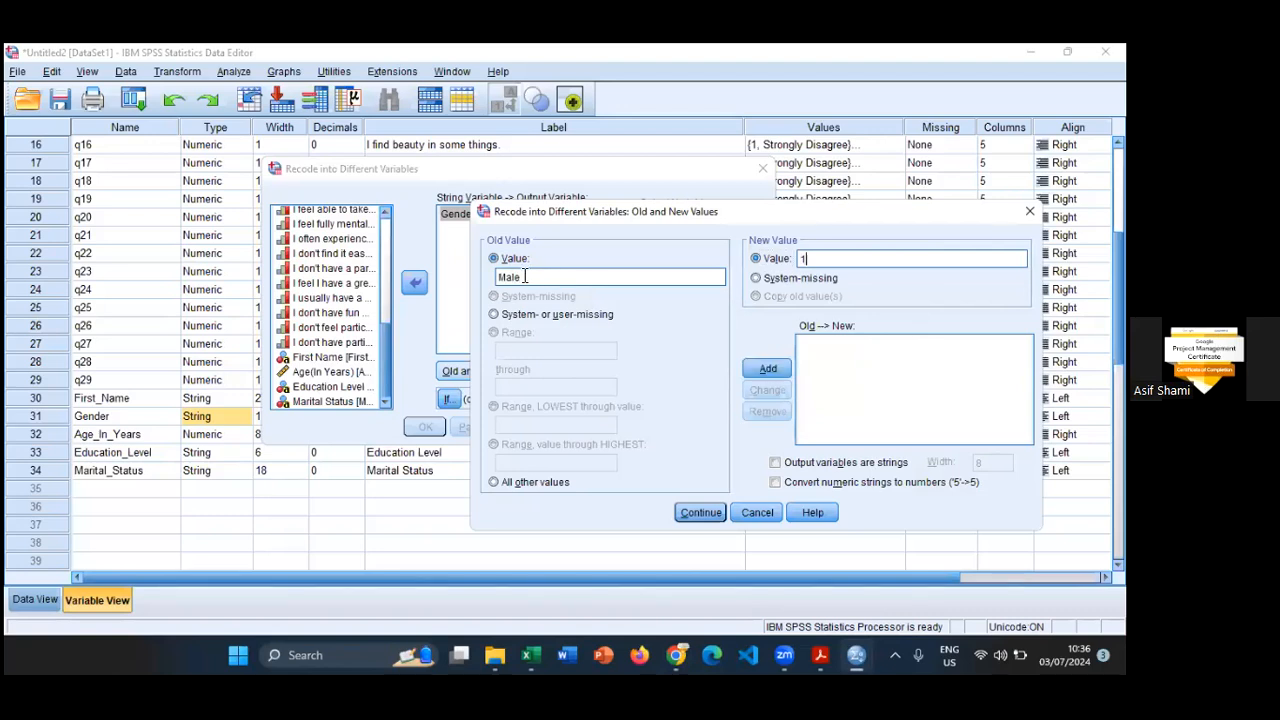
pyautogui.click(768, 369)
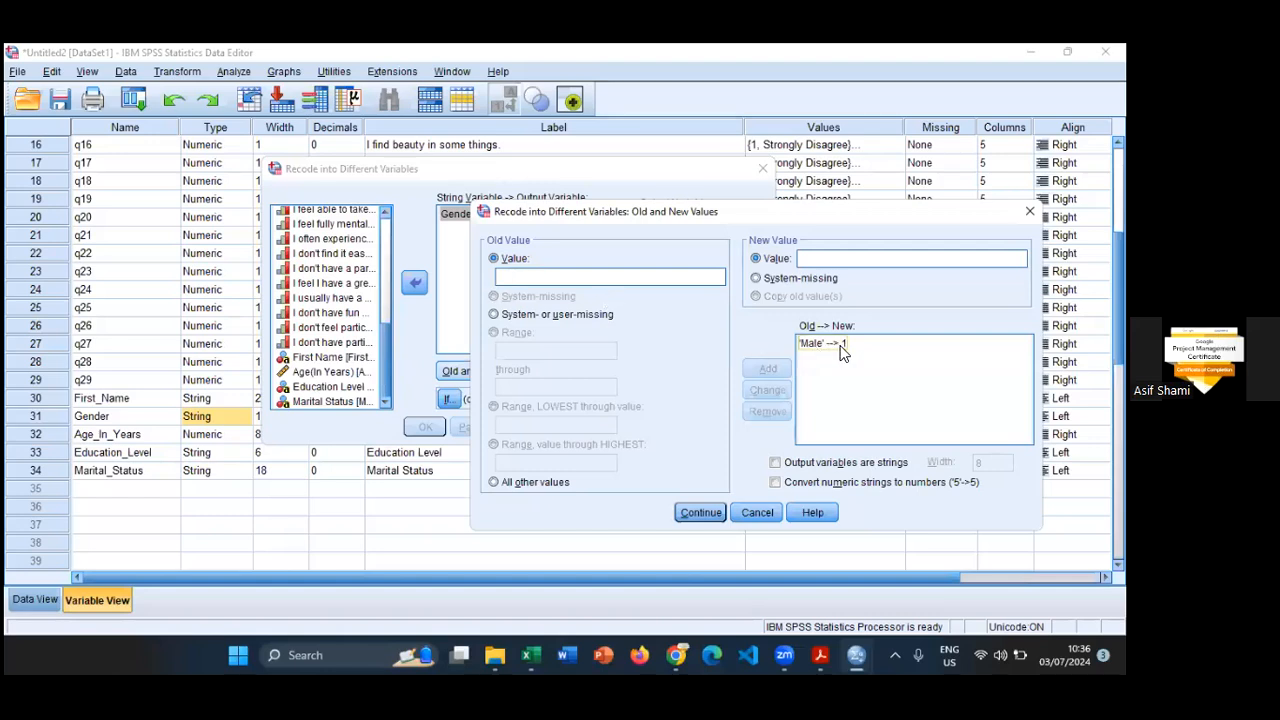
# - Add a recode mapping from Female to 2, checking the spelling against the form's Gender question
pyautogui.click(564, 277)
pyautogui.write('2')
pyautogui.press('Tab')
pyautogui.click(570, 264)
pyautogui.press('Delete')
pyautogui.write('Female')
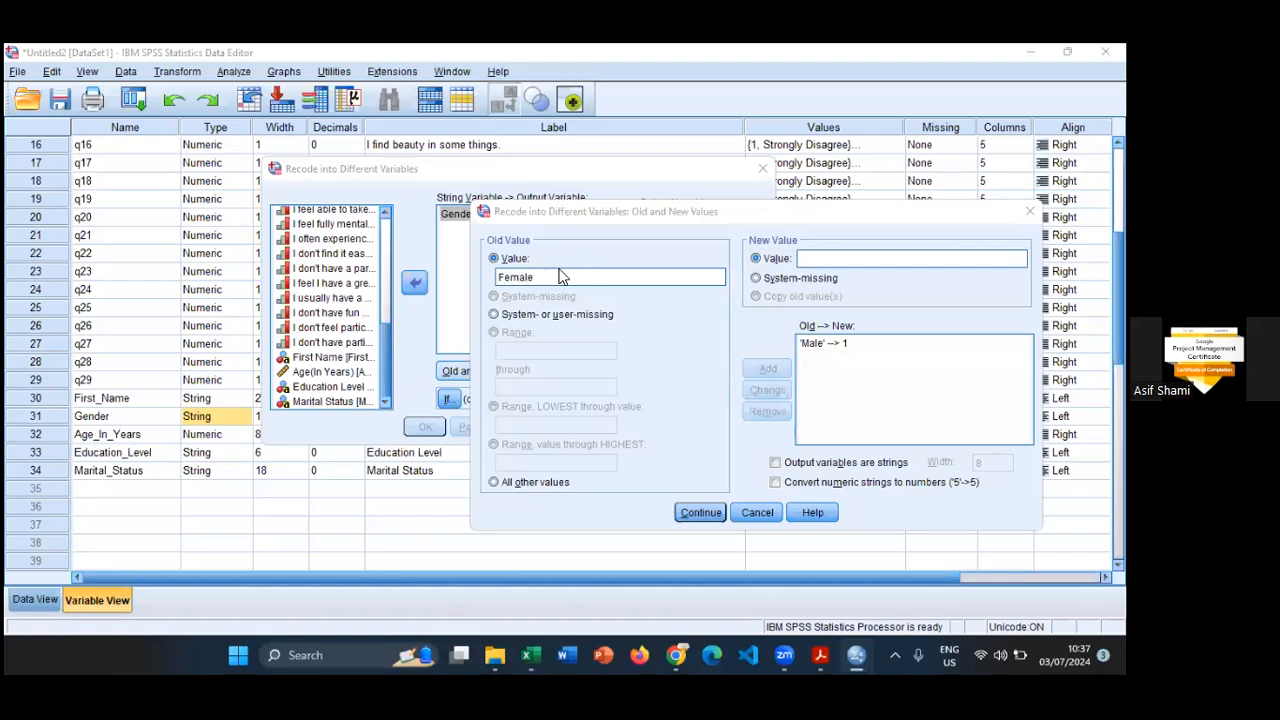
pyautogui.hotkey('alt', 'Tab')
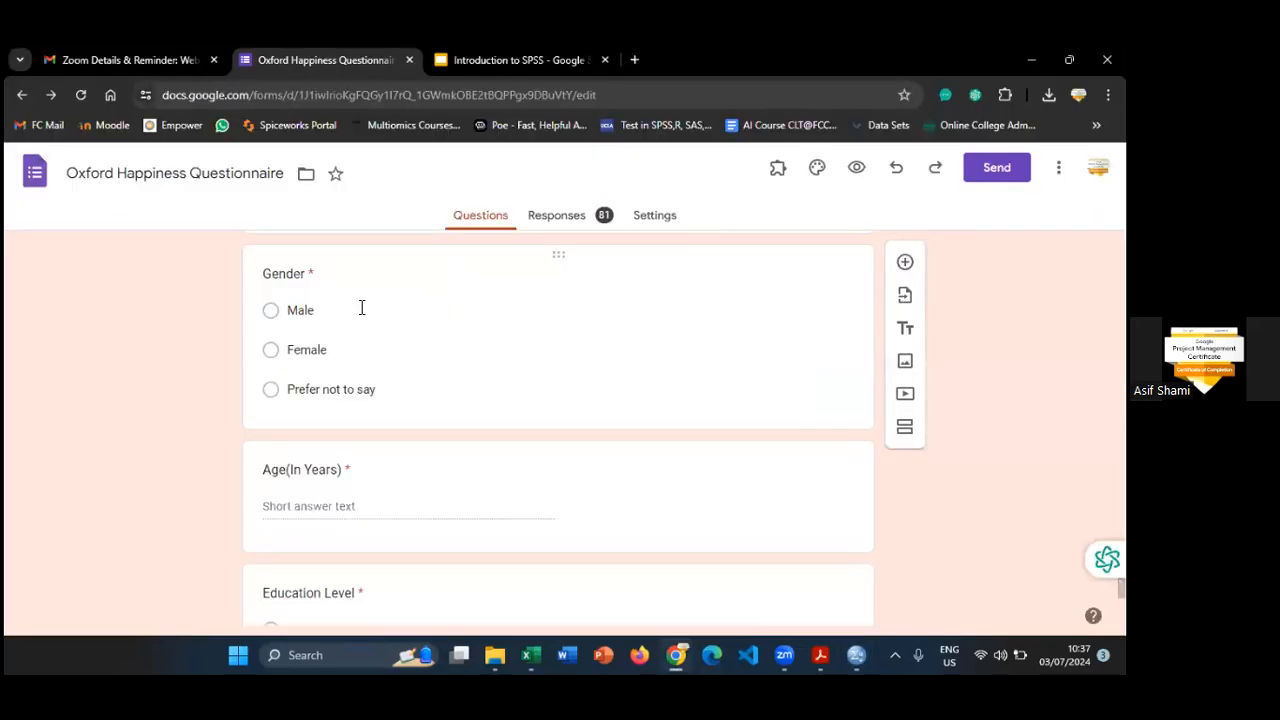
pyautogui.click(310, 350)
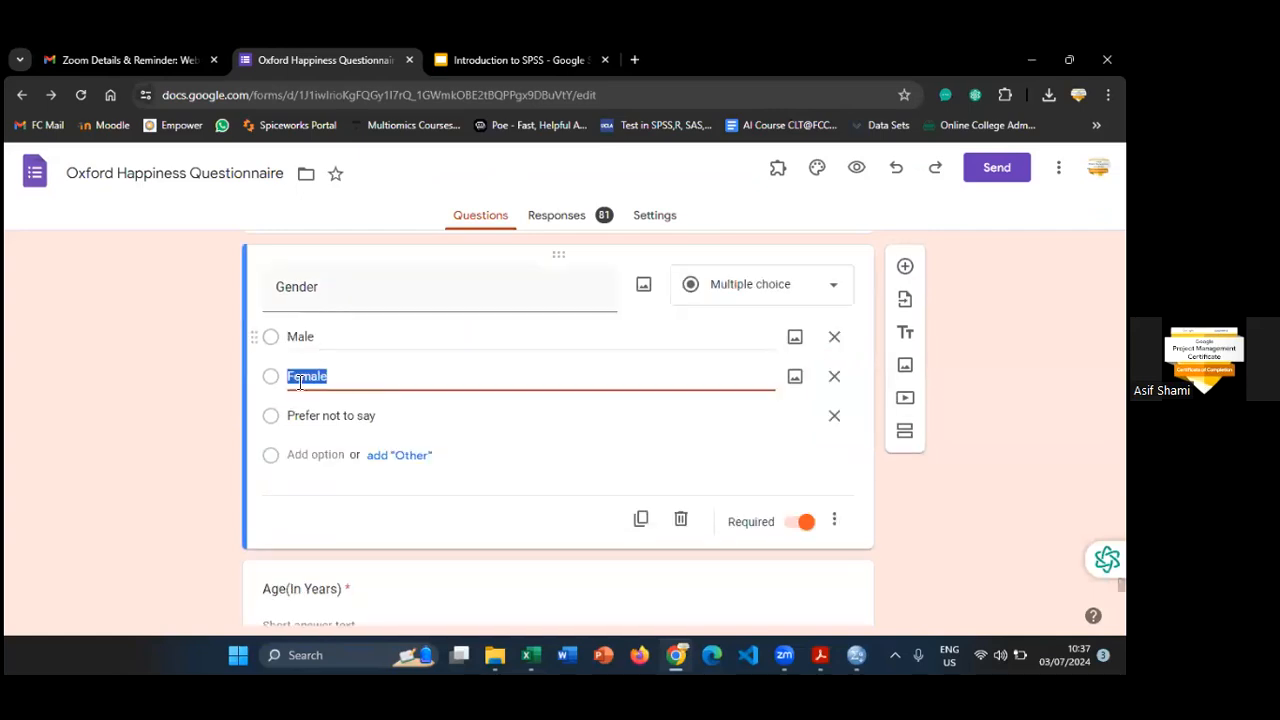
pyautogui.click(208, 382)
pyautogui.hotkey('alt', 'Tab')
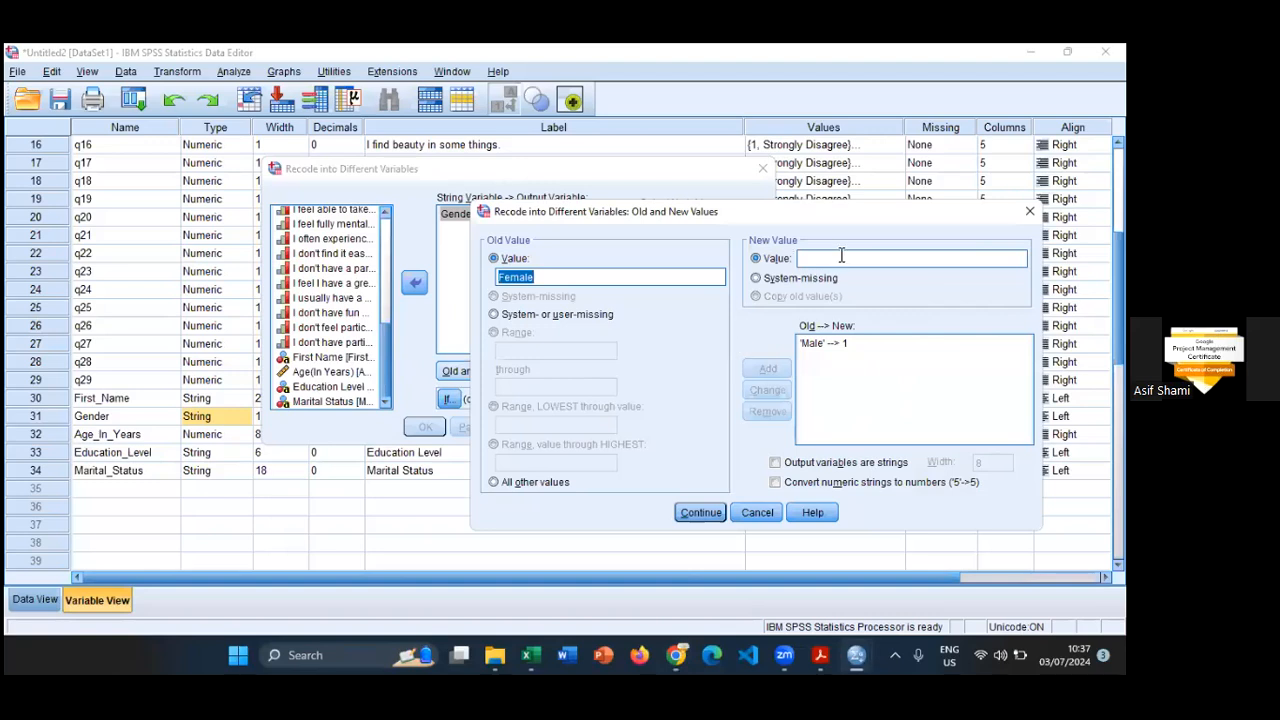
pyautogui.click(839, 259)
pyautogui.write('2')
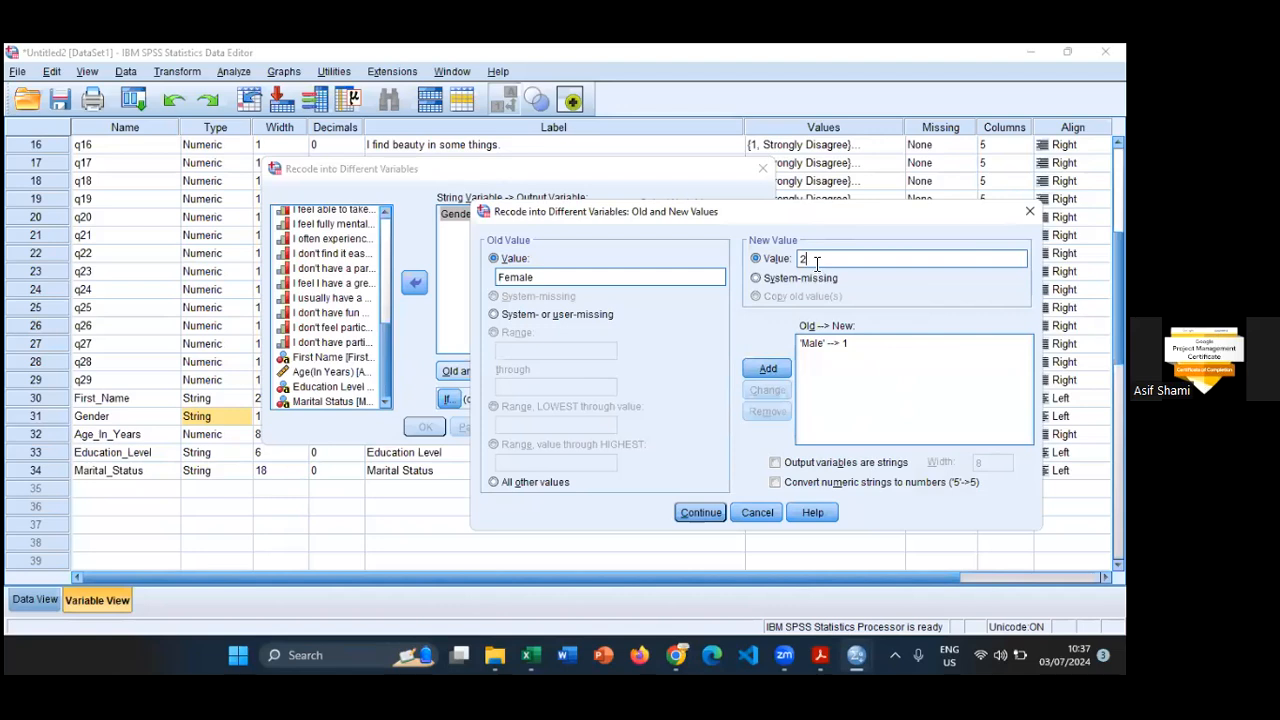
pyautogui.click(776, 371)
# - Add a recode mapping from "Prefer not to say" to 3, matching the wording and letter case of the form option
pyautogui.hotkey('alt', 'Tab')
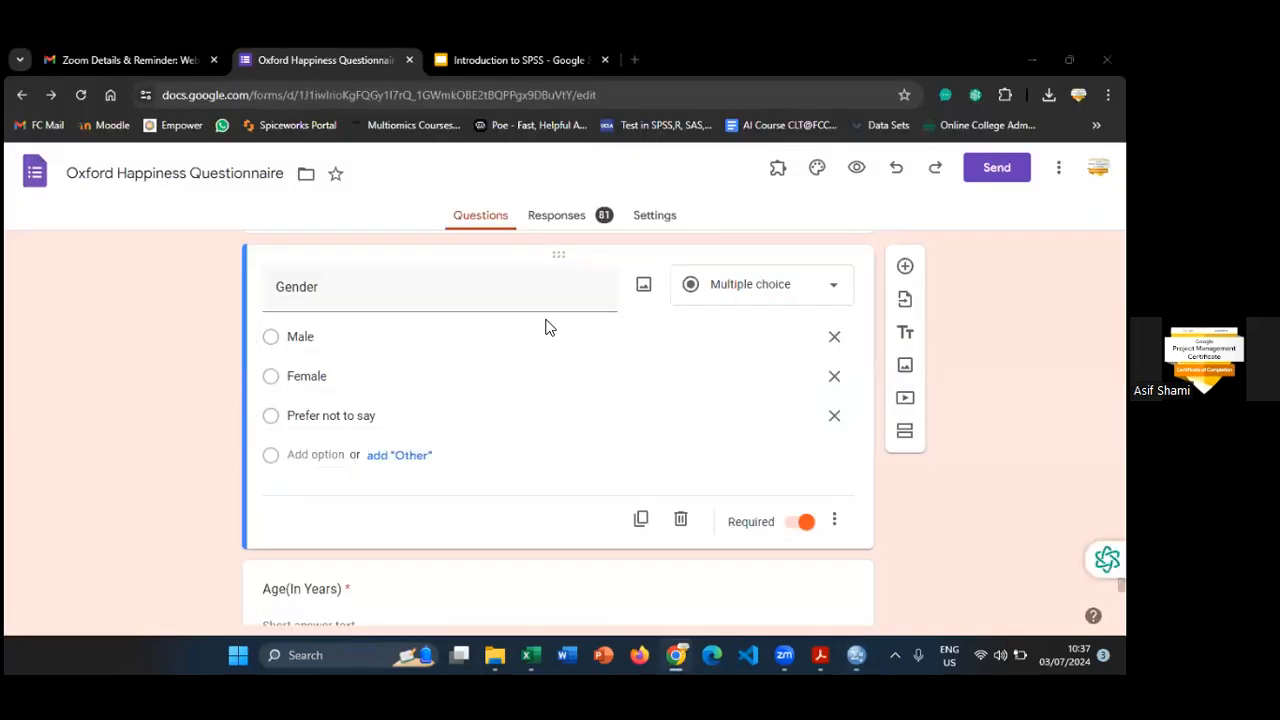
pyautogui.hotkey('alt', 'Tab')
pyautogui.write('P')
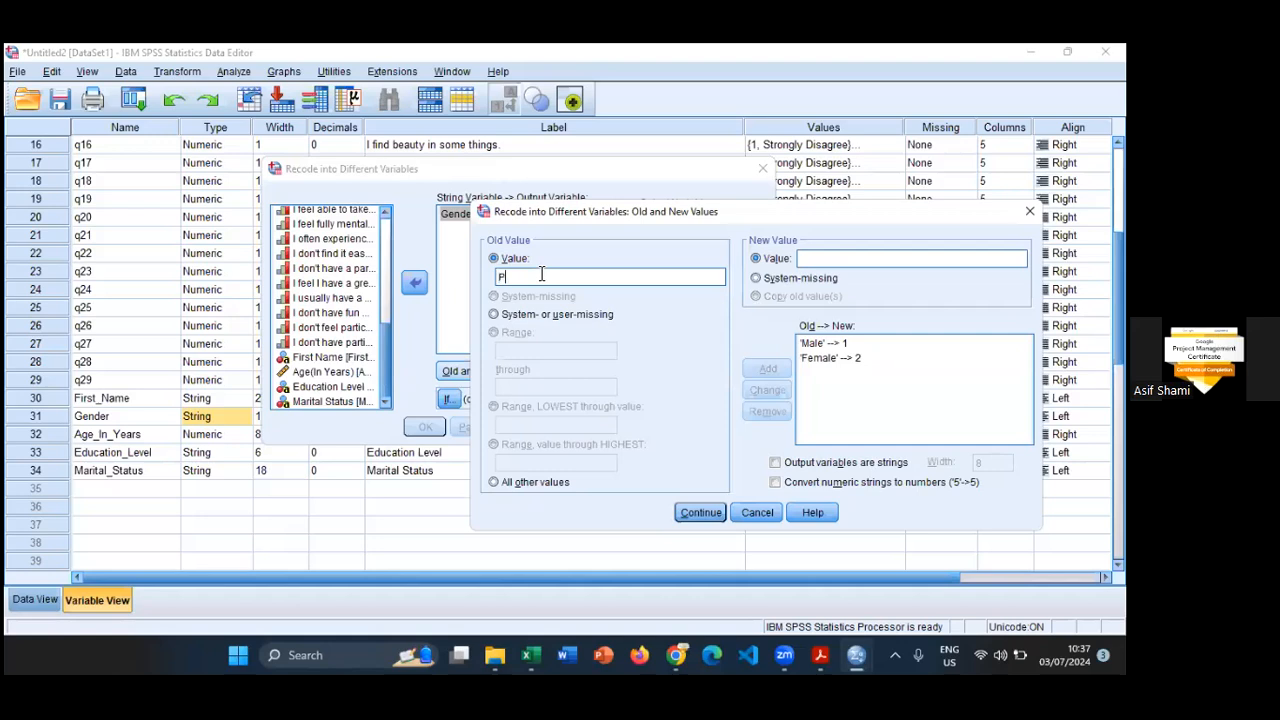
pyautogui.write('refer No')
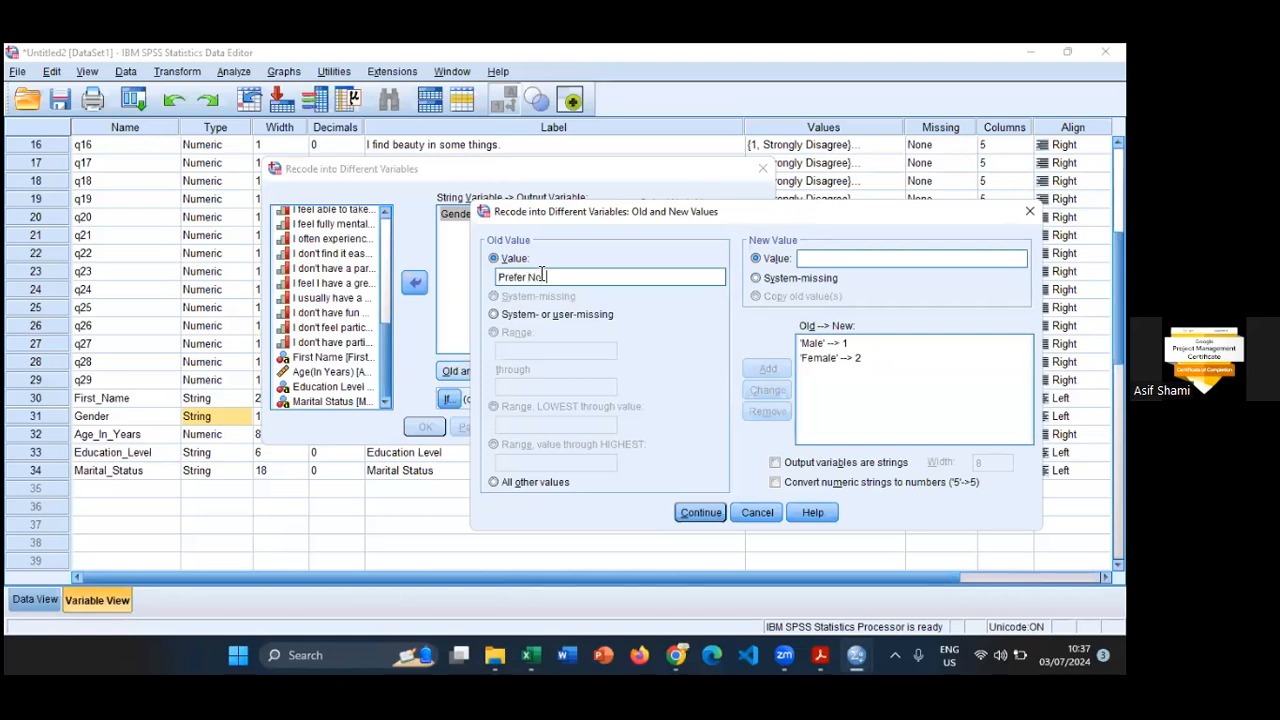
pyautogui.write(' to Say')
pyautogui.hotkey('alt', 'Tab')
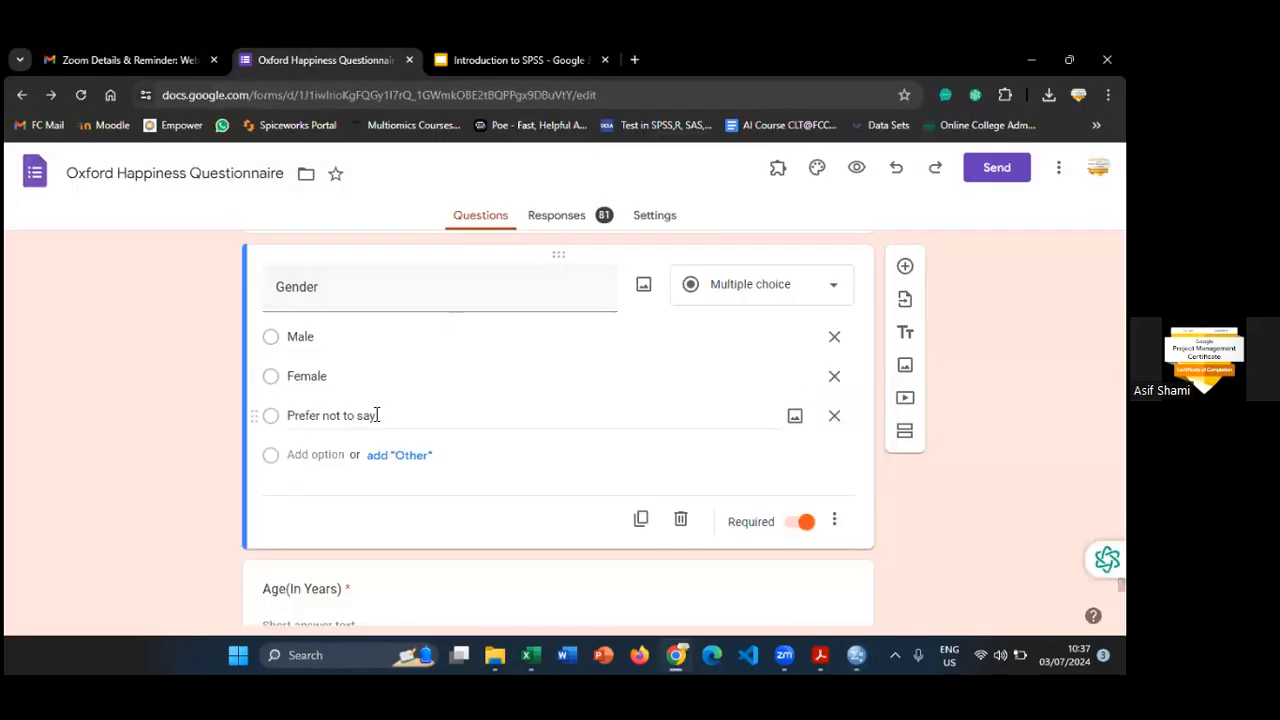
pyautogui.hotkey('alt', 'Tab')
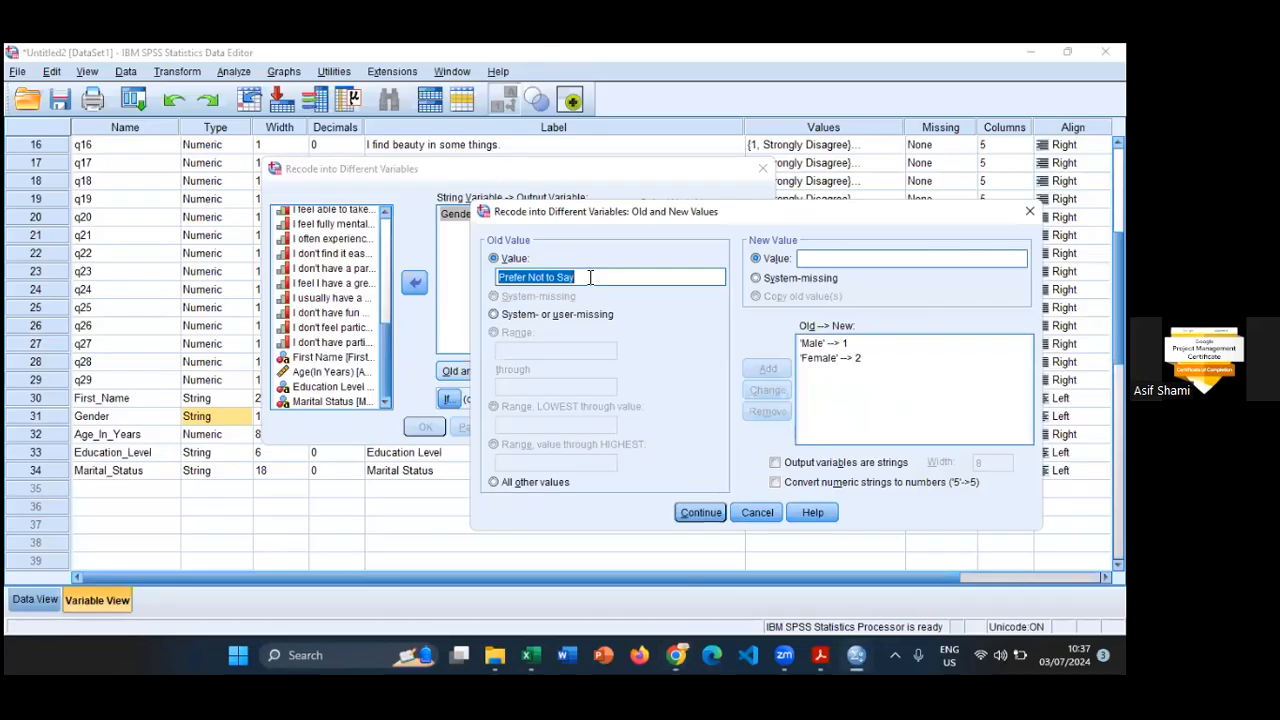
pyautogui.click(596, 272)
pyautogui.press('BackSpace')
pyautogui.press('BackSpace')
pyautogui.press('BackSpace')
pyautogui.press('BackSpace')
pyautogui.press('BackSpace')
pyautogui.press('BackSpace')
pyautogui.press('BackSpace')
pyautogui.press('BackSpace')
pyautogui.write('no')
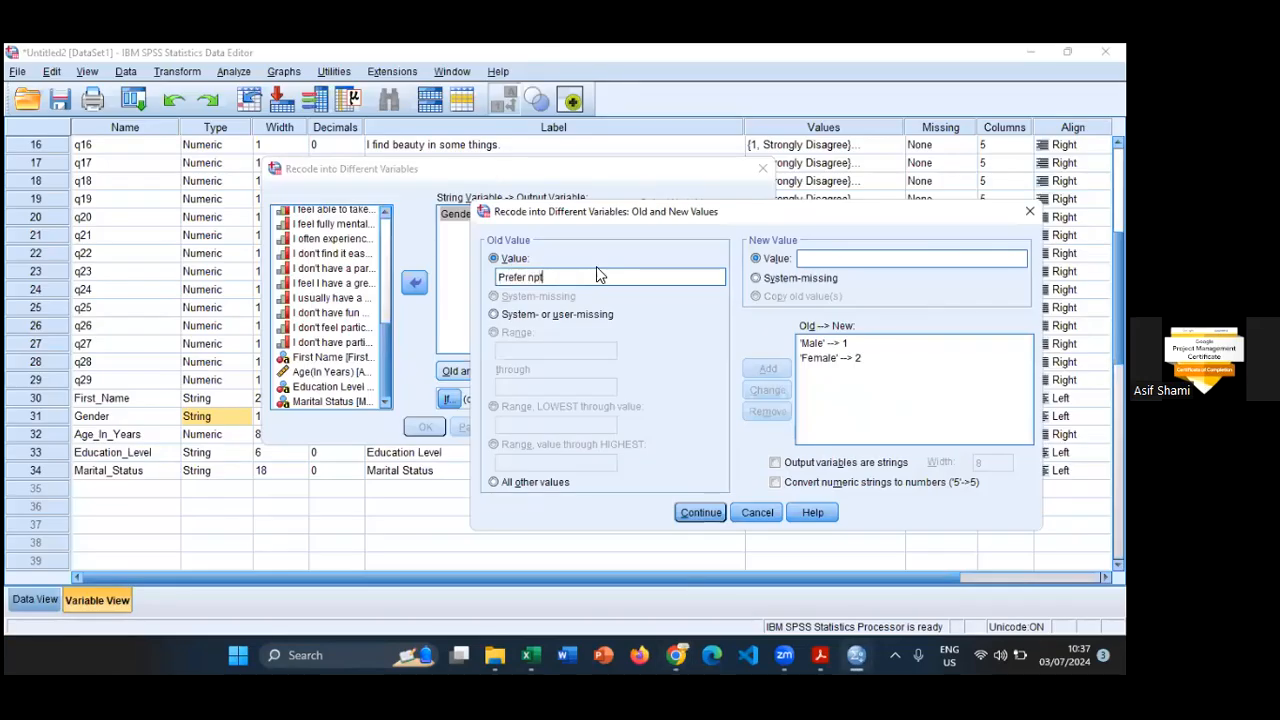
pyautogui.write('t too')
pyautogui.write(' 3')
pyautogui.click(768, 369)
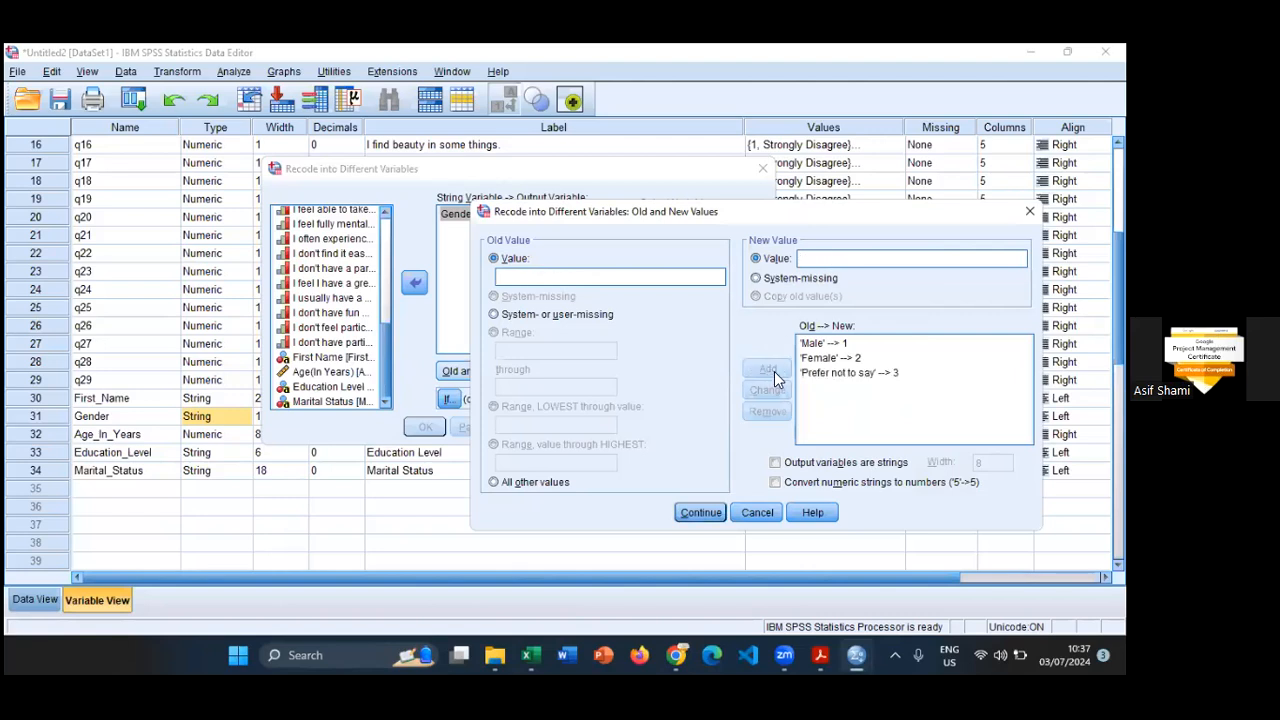
# - Accept the old and new value mappings and run the Gender recode
pyautogui.click(712, 520)
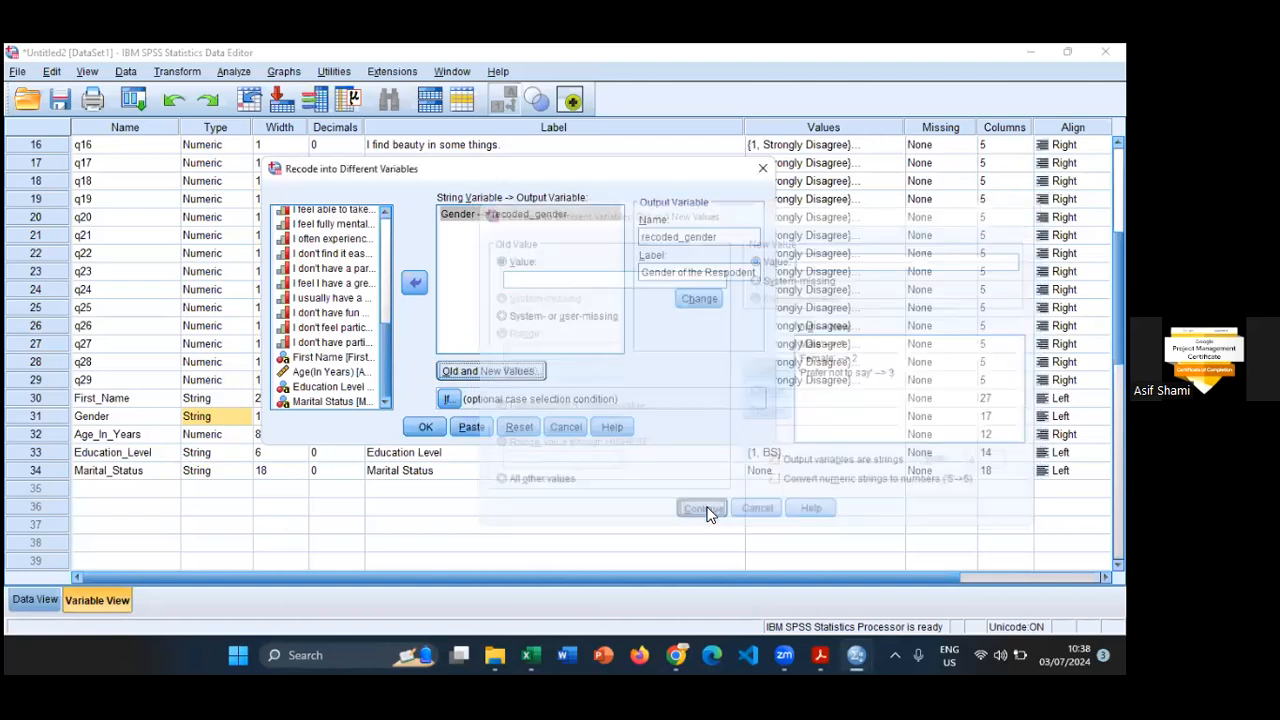
pyautogui.click(423, 427)
pyautogui.click(266, 633)
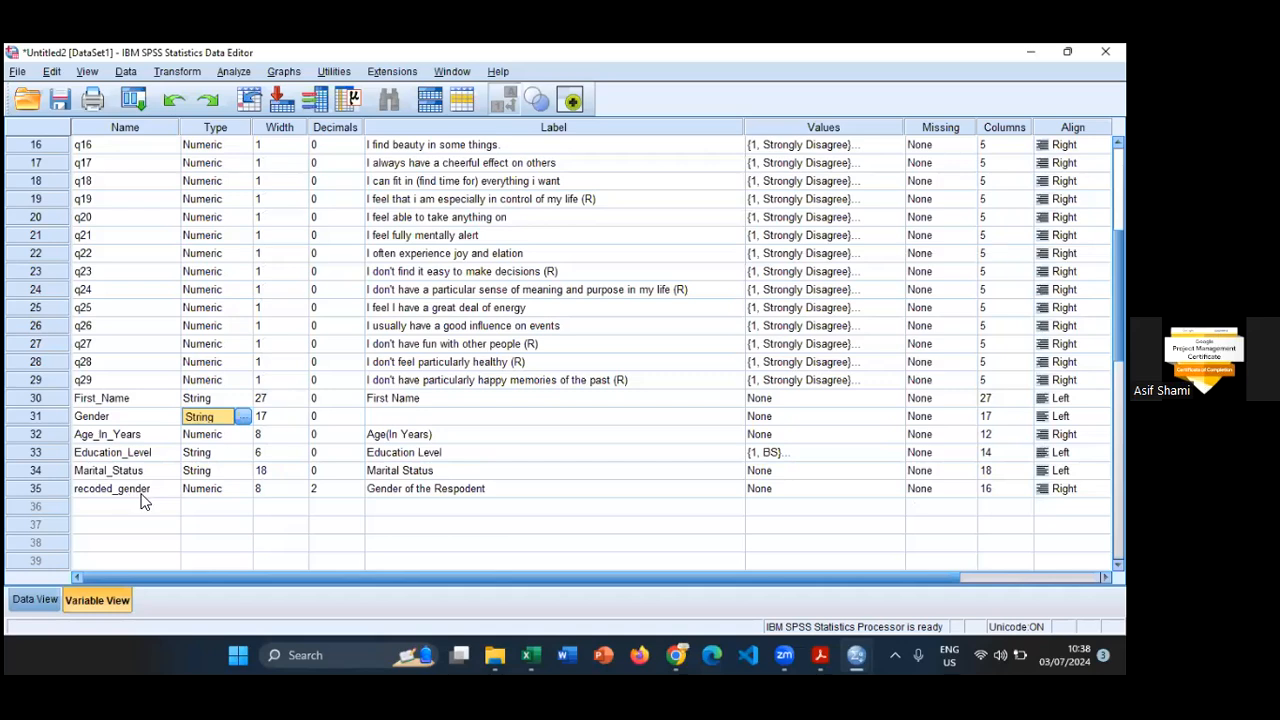
# - Compare the variable types of Gender and recoded_gender in Variable View and check the new variable's label
pyautogui.click(142, 494)
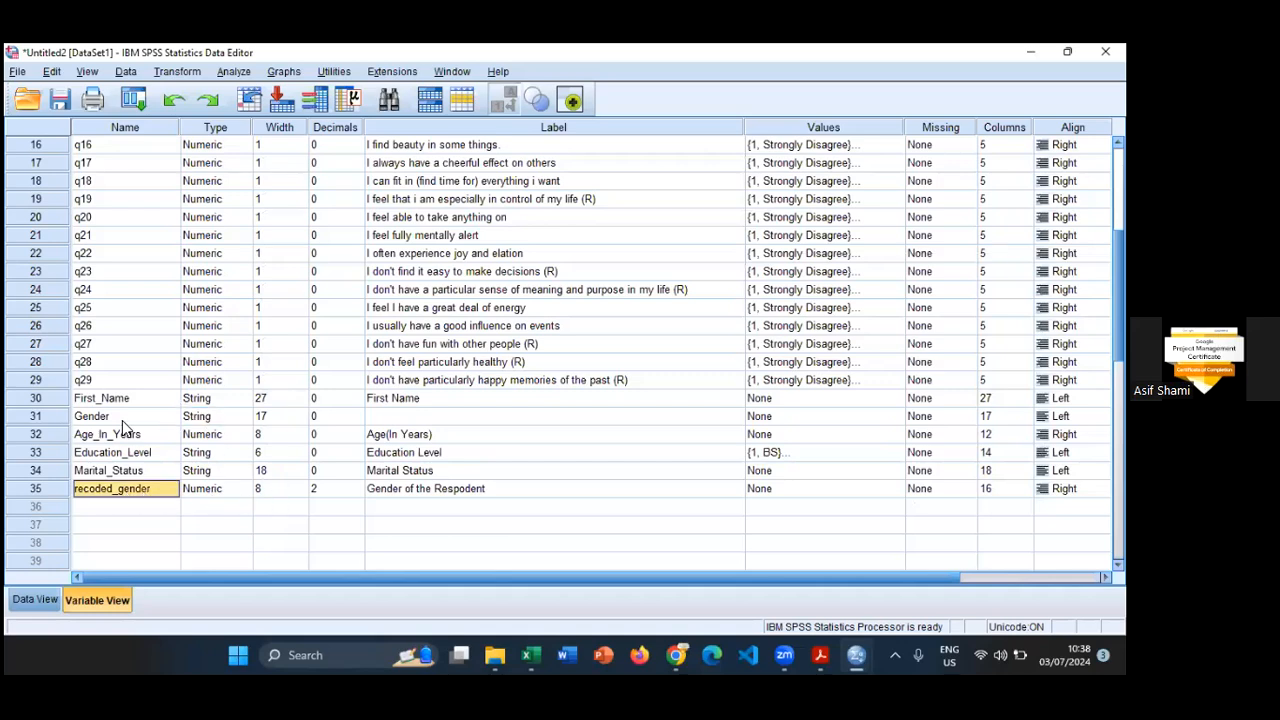
pyautogui.click(122, 418)
pyautogui.click(148, 491)
pyautogui.click(203, 492)
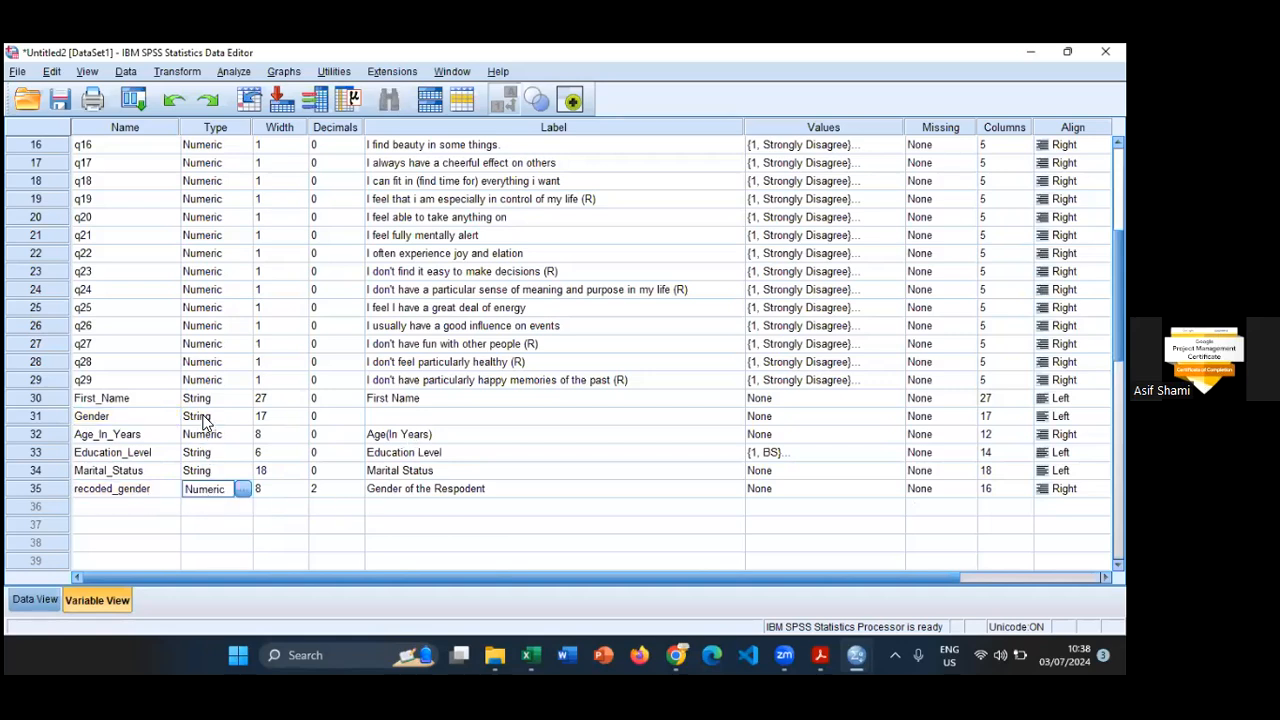
pyautogui.click(204, 418)
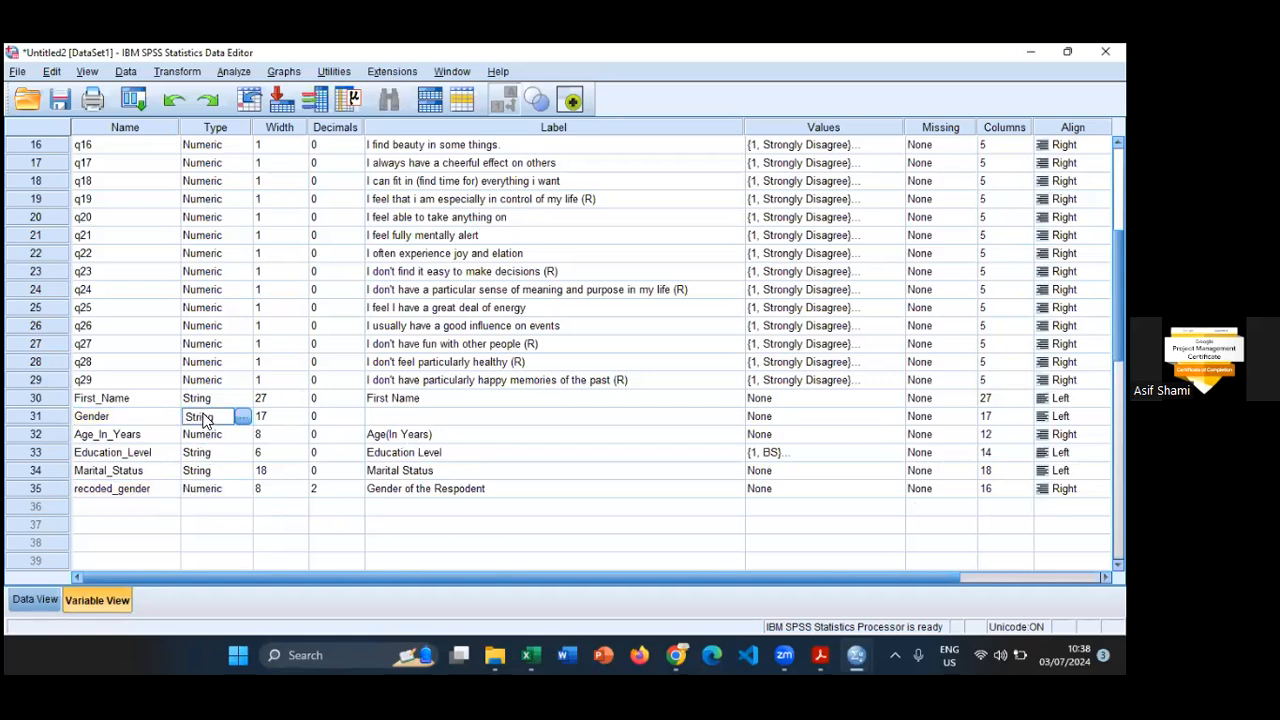
pyautogui.click(545, 490)
# - Define value labels for recoded_gender with 1 as Male and 2 as Female
pyautogui.click(815, 488)
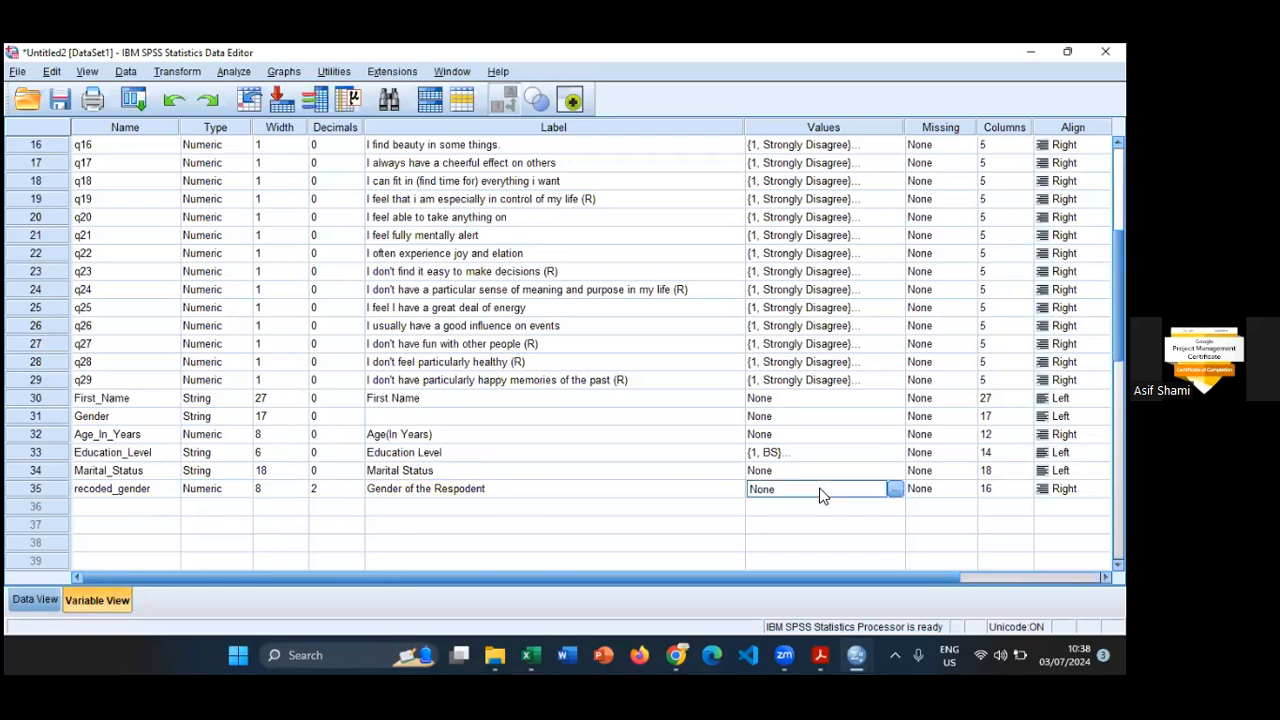
pyautogui.click(895, 489)
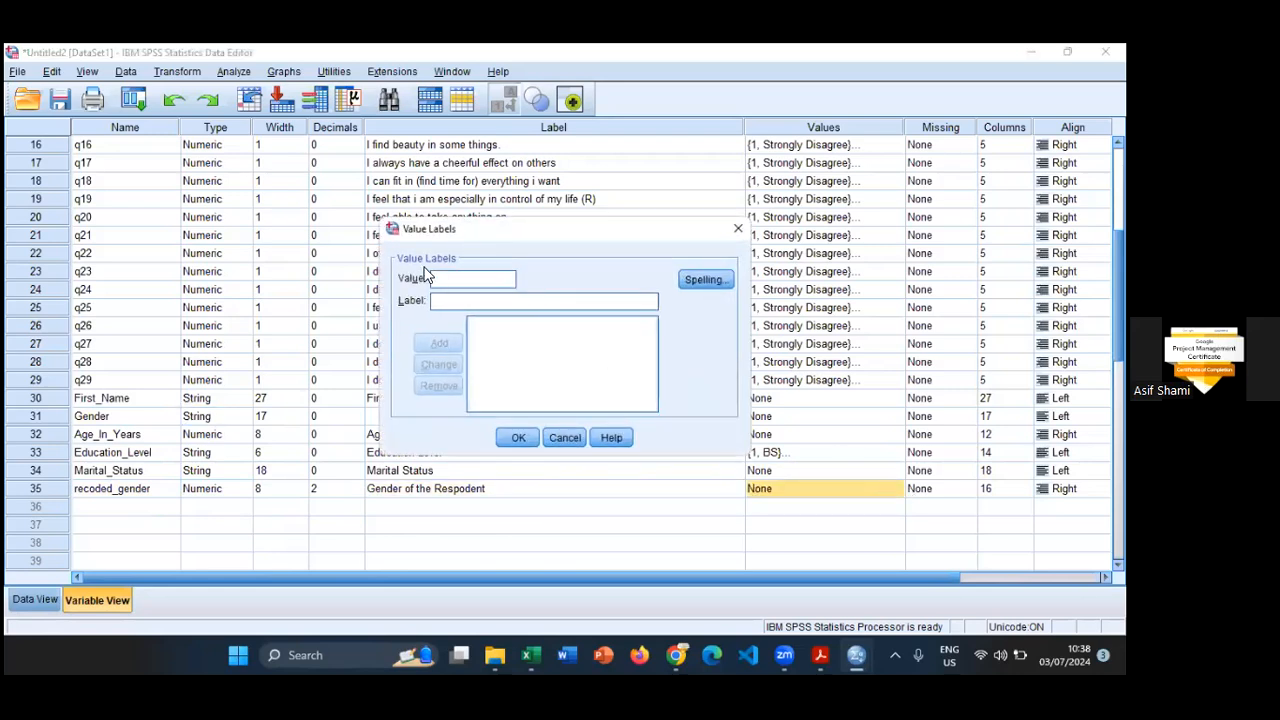
pyautogui.write('1')
pyautogui.press('Tab')
pyautogui.write('Male')
pyautogui.press('Return')
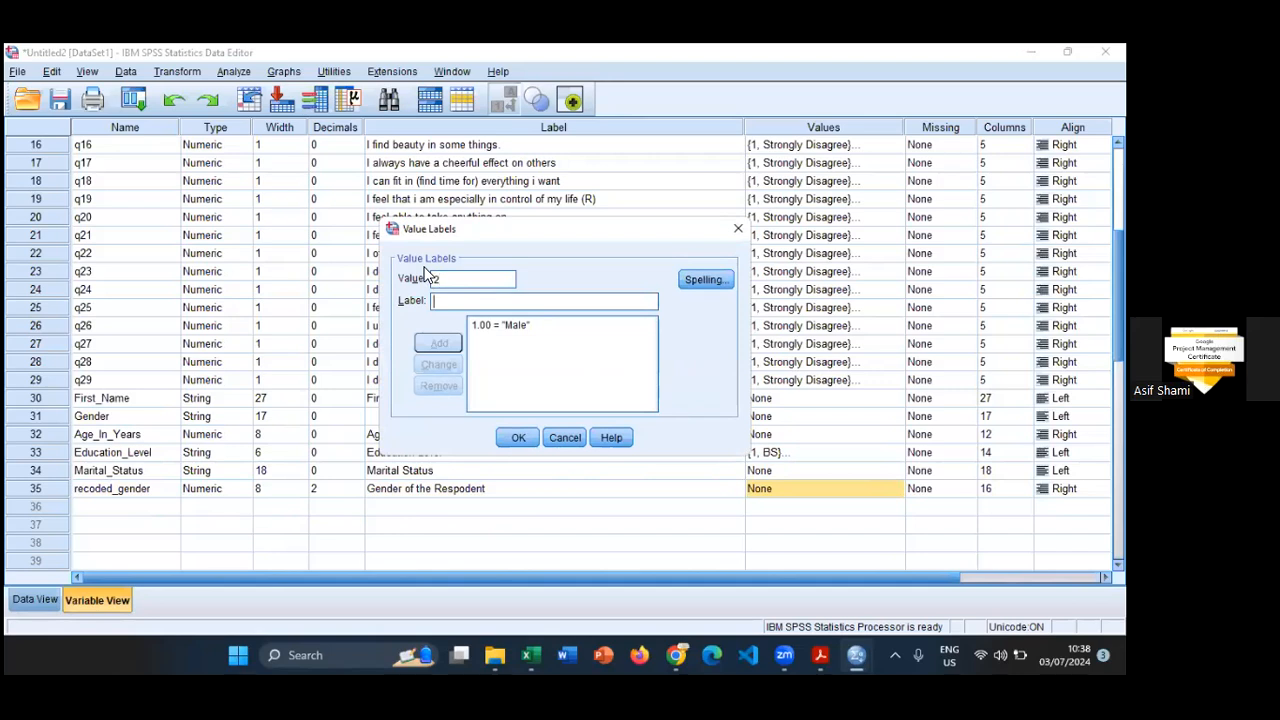
pyautogui.write('Female')
pyautogui.press('Return')
# - Add the value label 3 as "Prefer not to say" for recoded_gender and apply the labels
pyautogui.write('3')
pyautogui.press('Tab')
pyautogui.write('Pre')
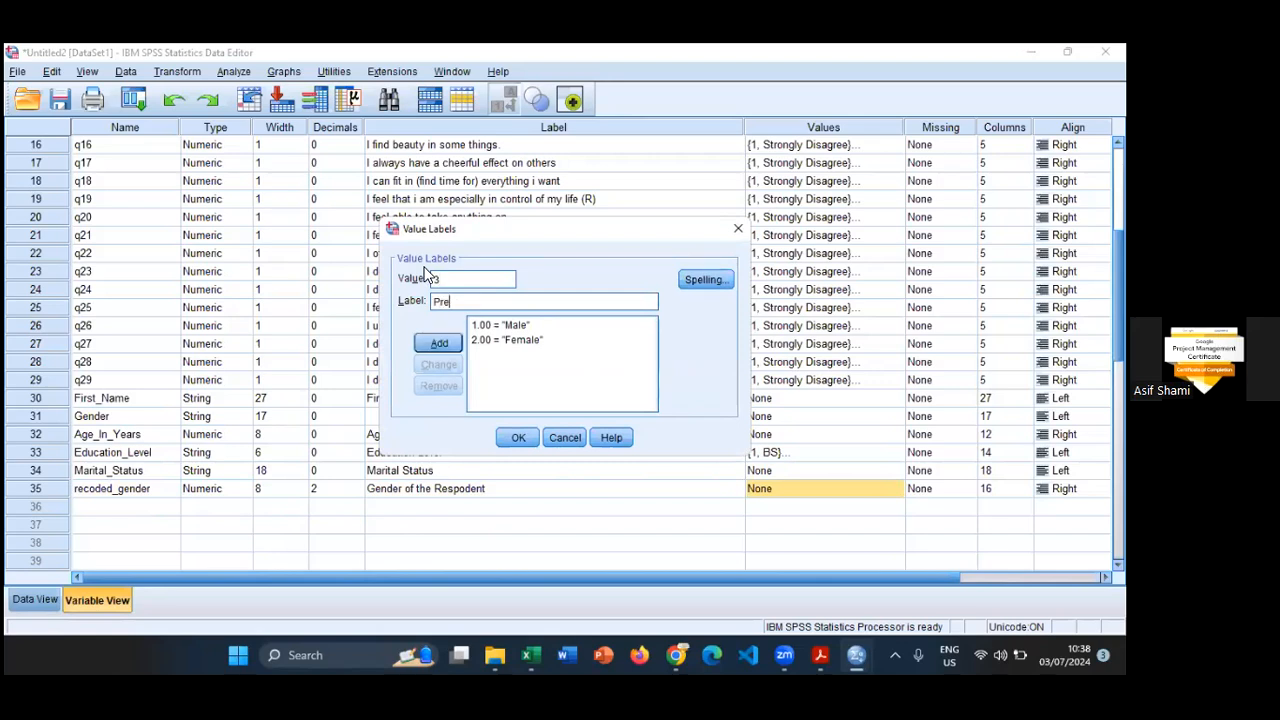
pyautogui.write('fer not to say')
pyautogui.click(439, 343)
pyautogui.click(516, 438)
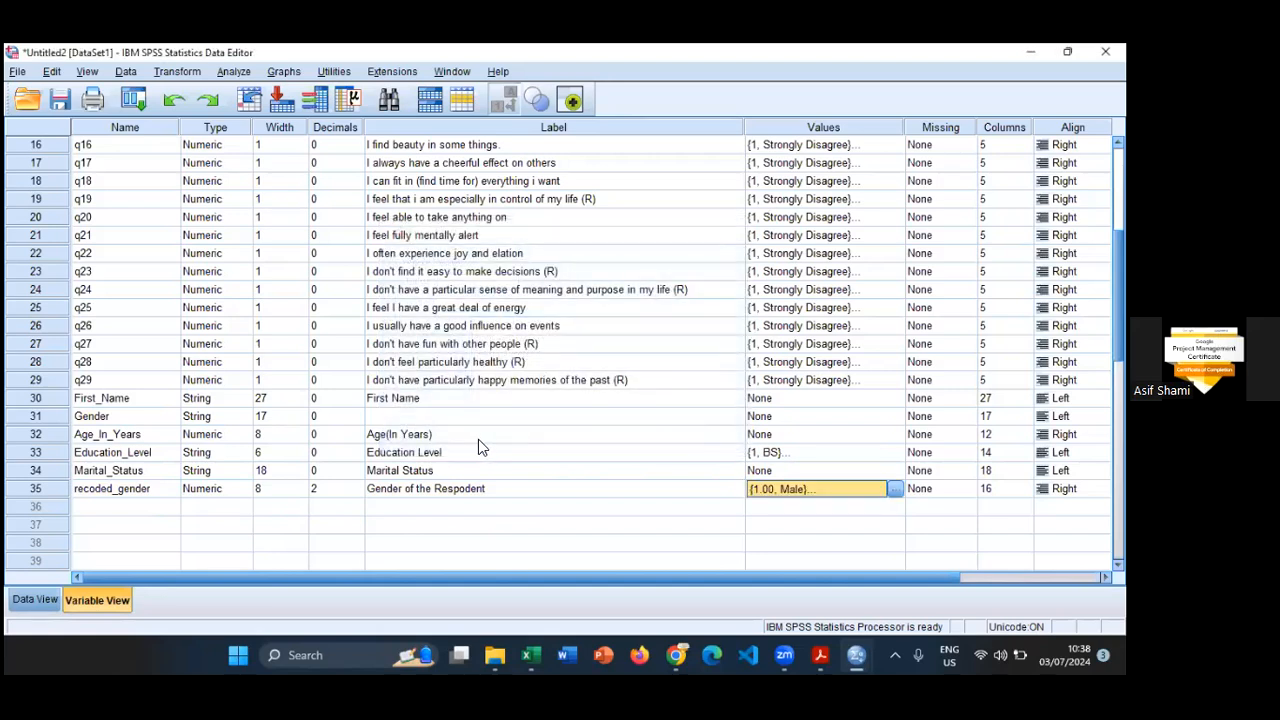
# - Narrow the Gender, Age_In_Years, Marital_Status and recoded_gender columns in Data View so they can be viewed together
pyautogui.click(46, 601)
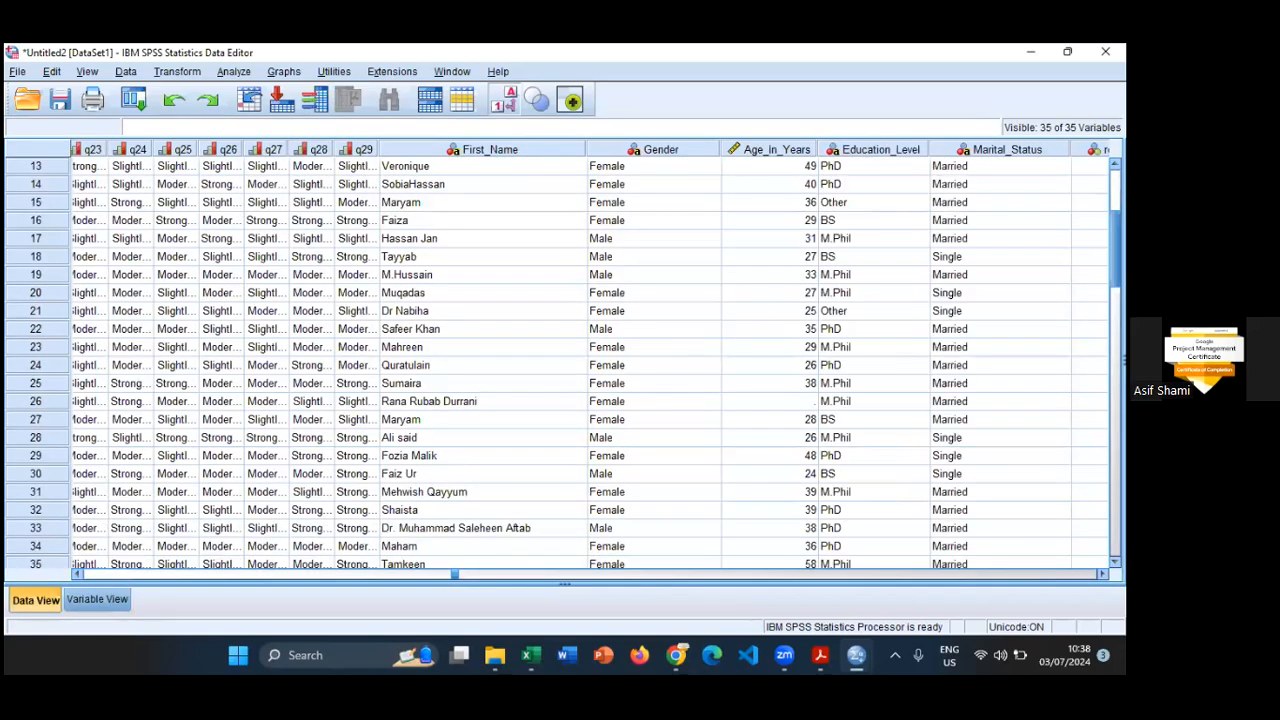
pyautogui.moveTo(818, 149); pyautogui.dragTo(639, 153)
pyautogui.moveTo(1065, 153); pyautogui.dragTo(1020, 153)
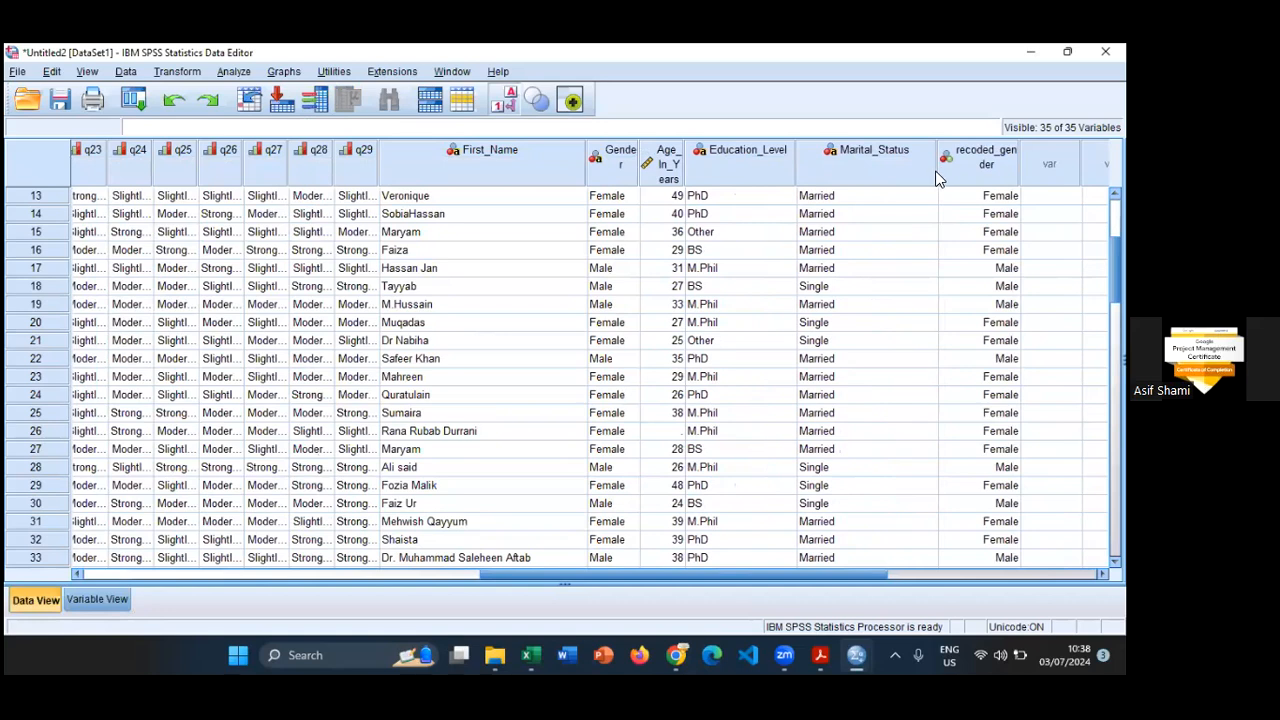
pyautogui.moveTo(937, 168); pyautogui.dragTo(886, 170)
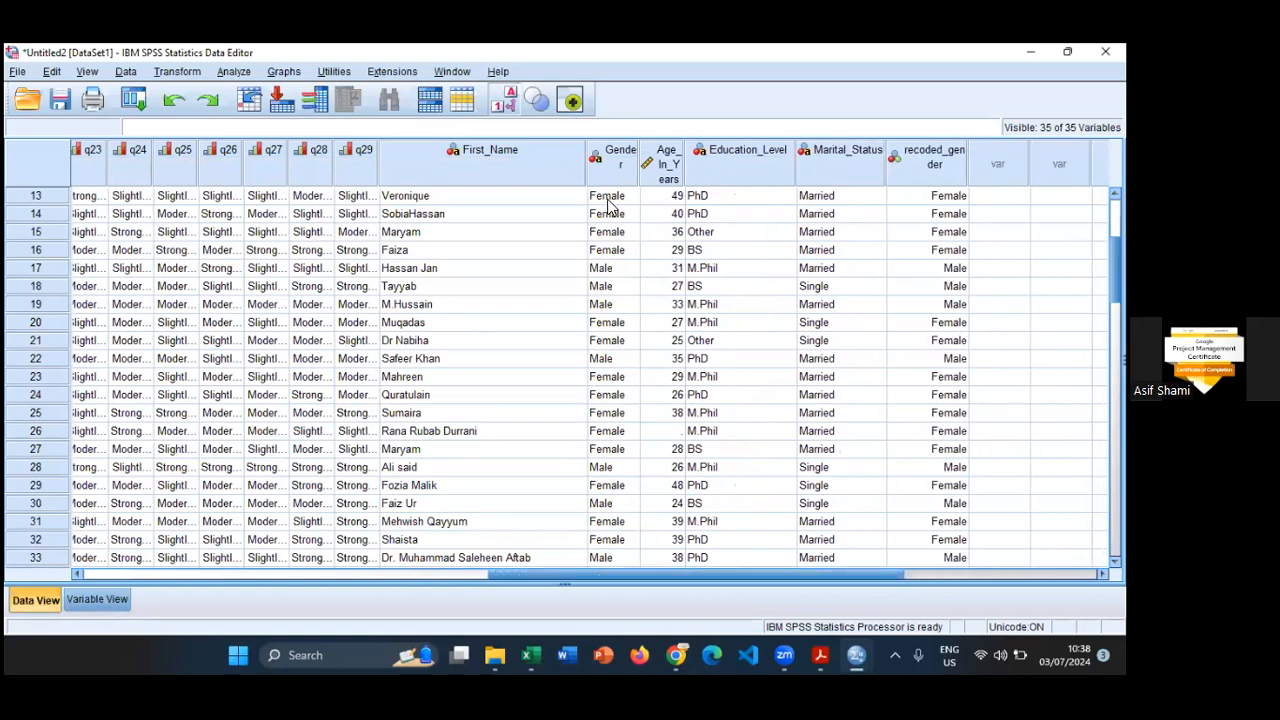
# - Display numeric codes instead of value labels and compare Gender with recoded_gender across all cases
pyautogui.click(607, 205)
pyautogui.click(917, 206)
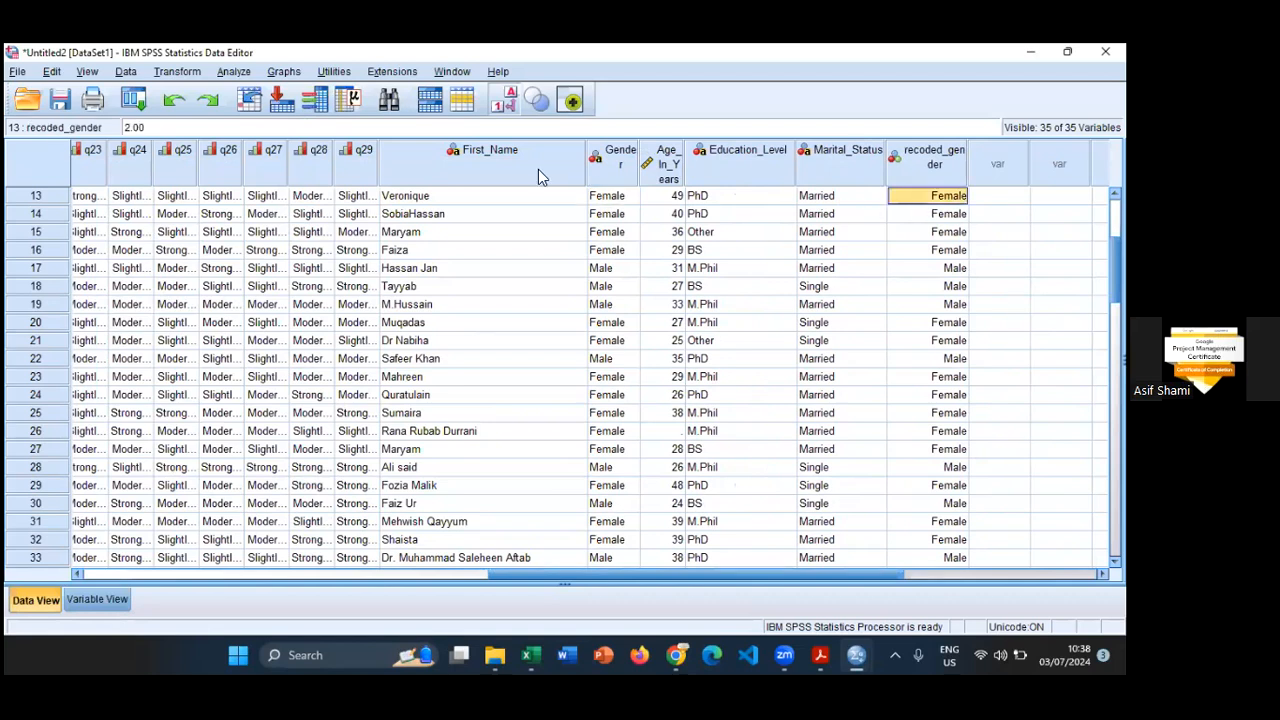
pyautogui.click(497, 110)
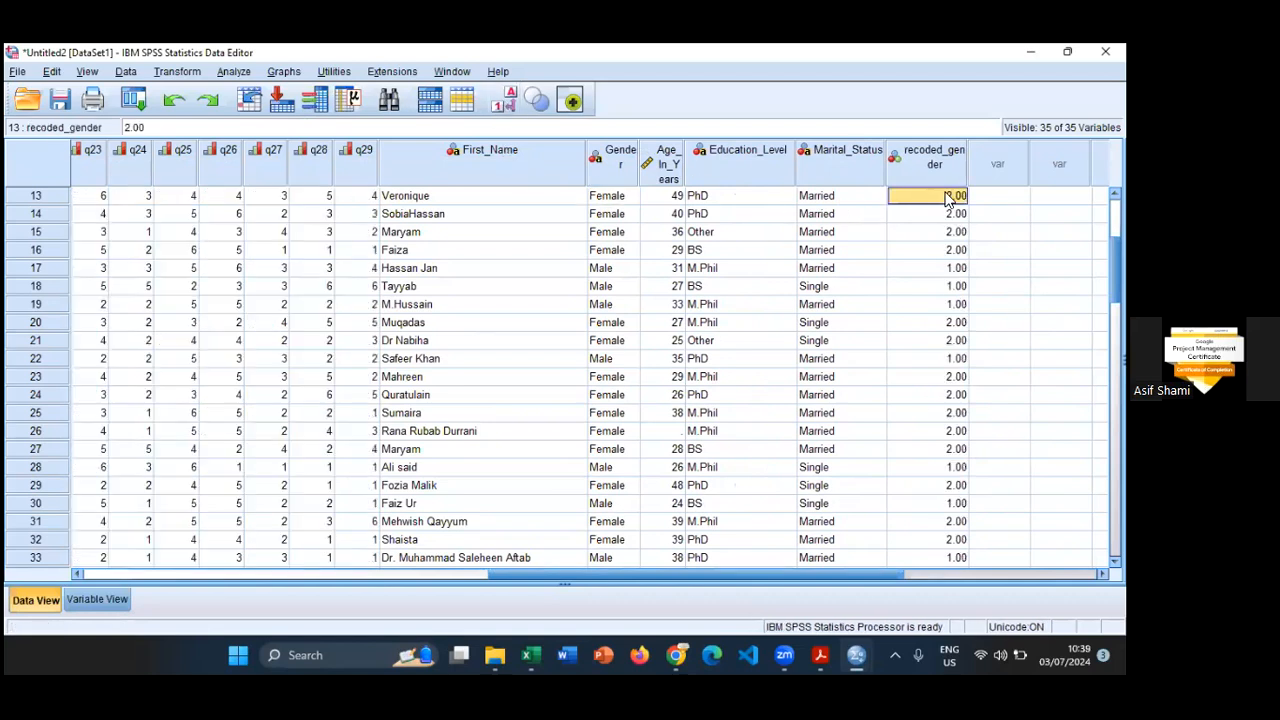
pyautogui.scroll(-7, 926, 422)
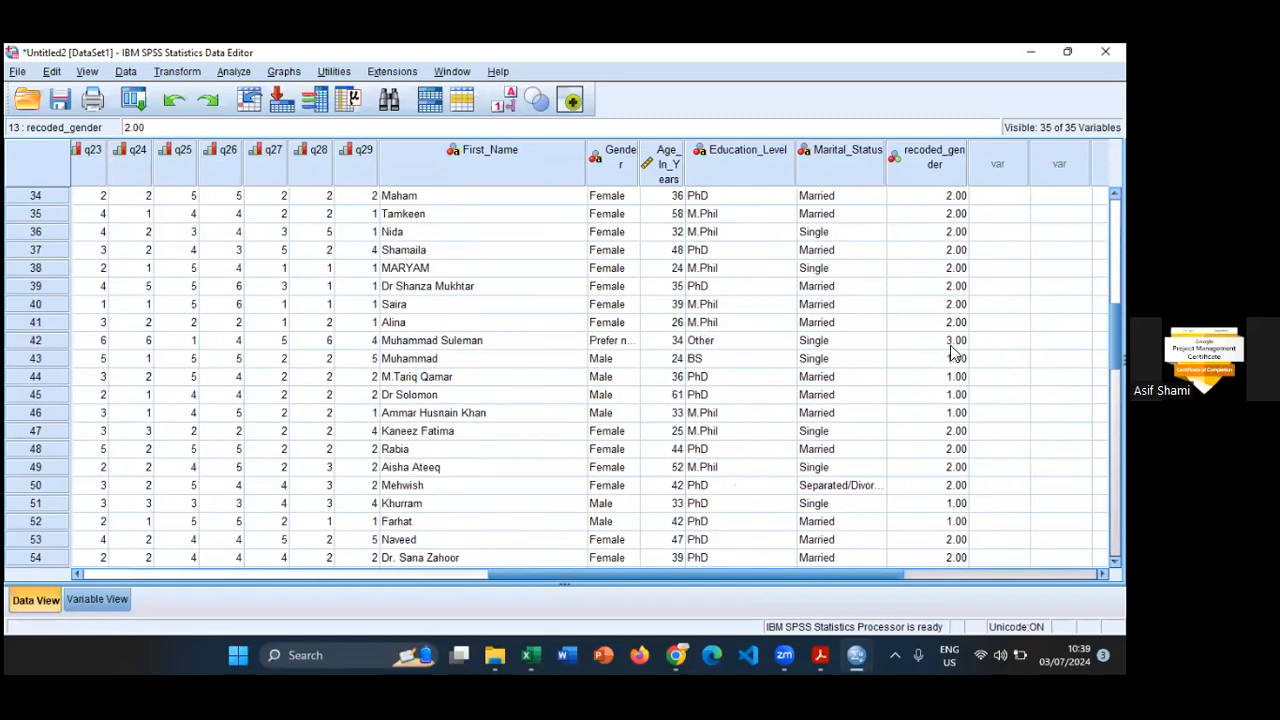
pyautogui.scroll(-7, 952, 352)
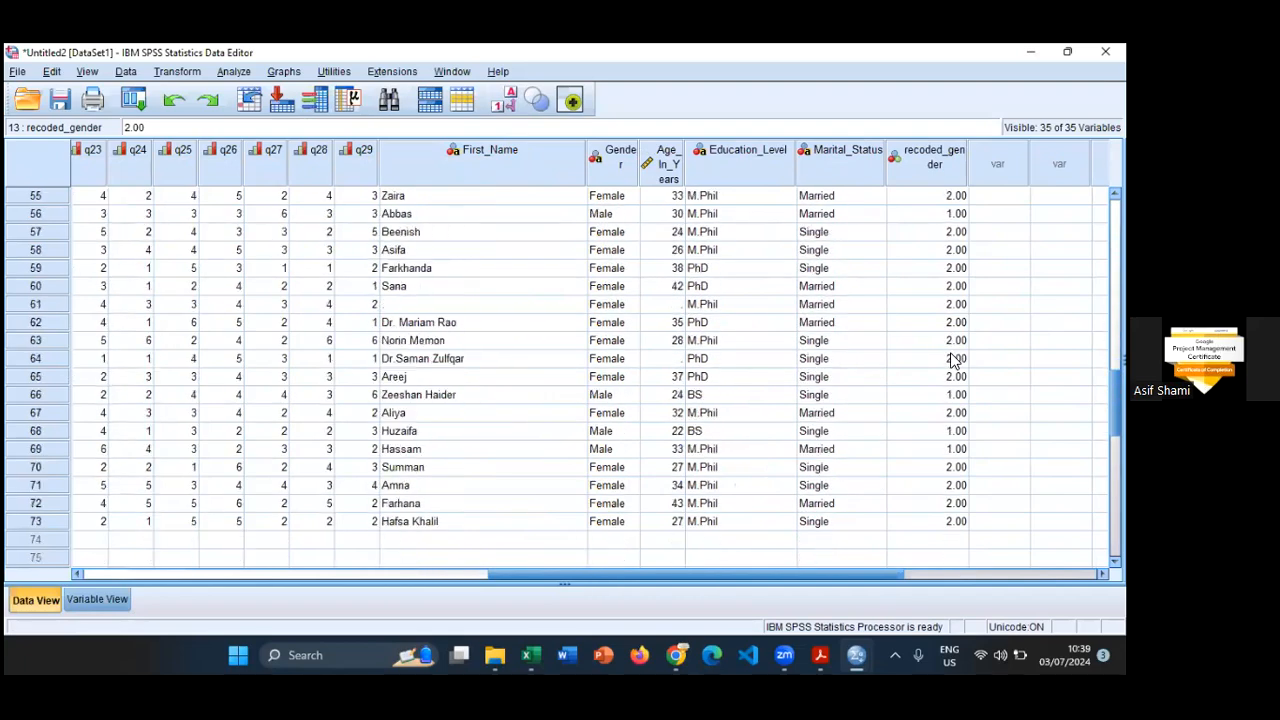
pyautogui.scroll(-4, 952, 358)
pyautogui.scroll(15, 952, 362)
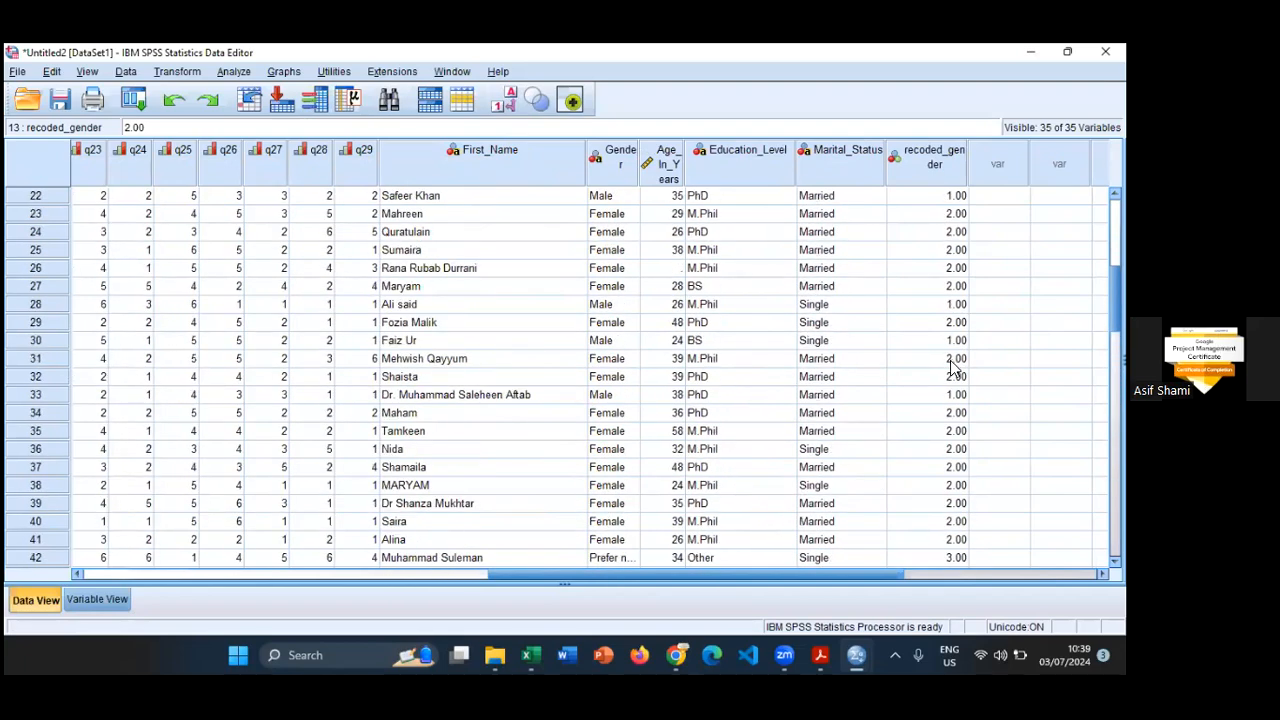
pyautogui.scroll(7, 952, 368)
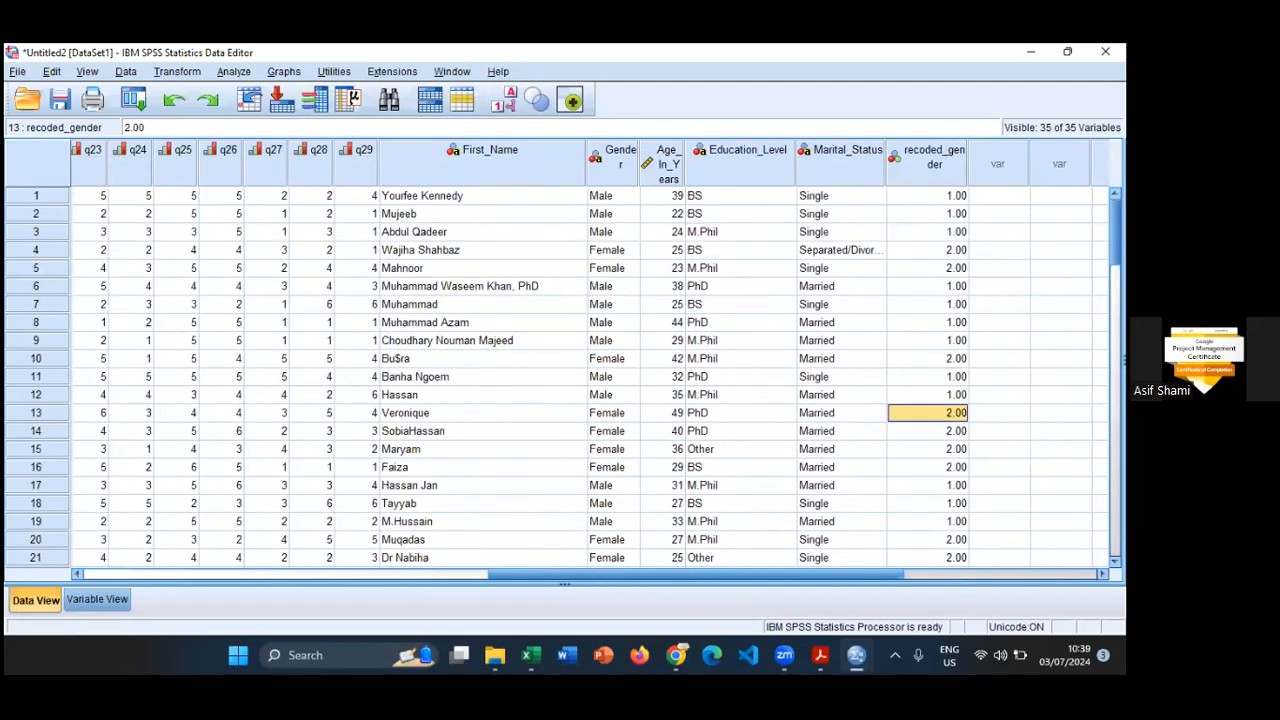
# - Set recoded_gender to 0 decimals, a width of 5 and a column width of 5
pyautogui.click(96, 602)
pyautogui.click(350, 488)
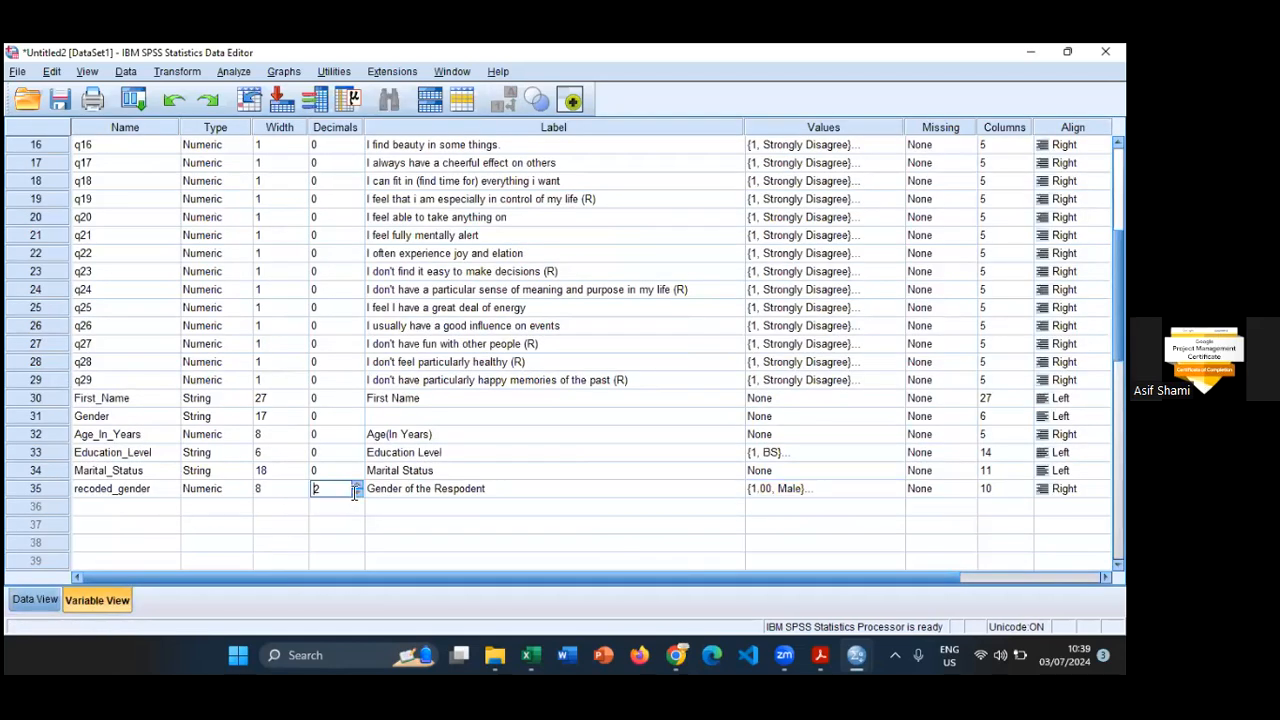
pyautogui.click(356, 492)
pyautogui.click(356, 492)
pyautogui.click(285, 490)
pyautogui.click(300, 493)
pyautogui.click(300, 493)
pyautogui.click(300, 493)
pyautogui.click(1000, 489)
pyautogui.click(1026, 493)
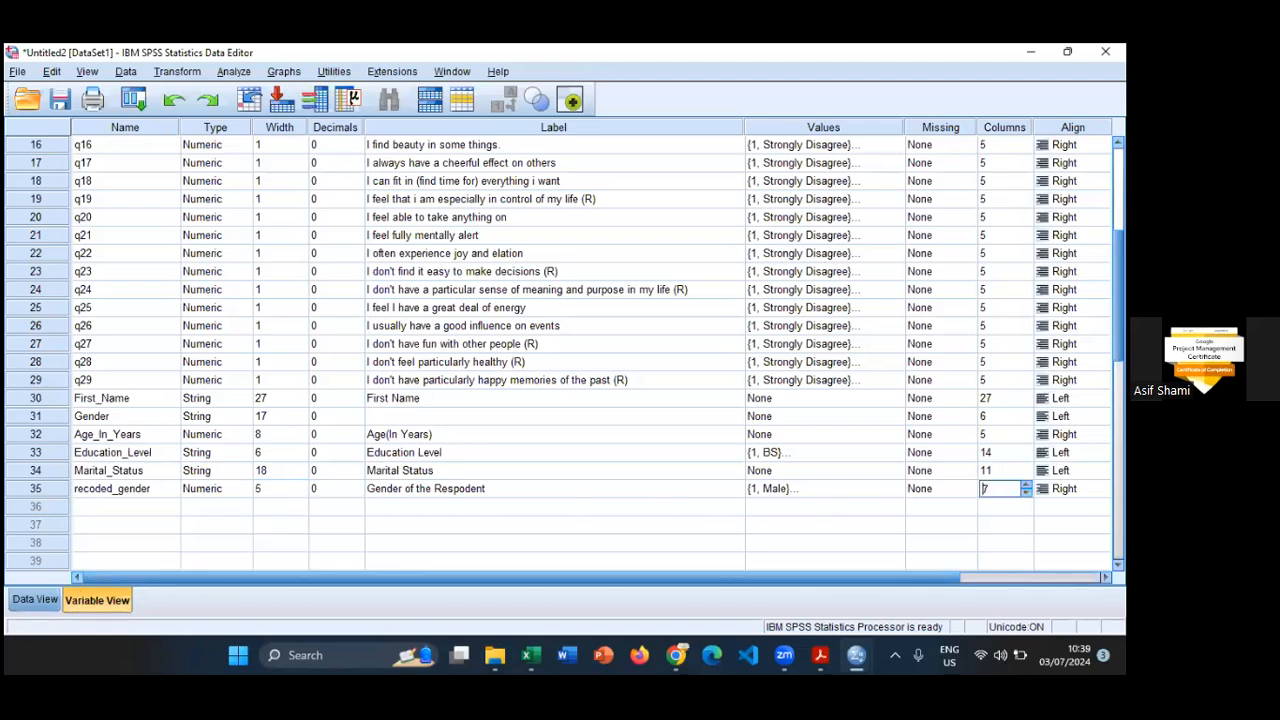
# - Check the reformatted recoded_gender in Data View and review the measurement levels in Variable View
pyautogui.click(43, 602)
pyautogui.click(110, 600)
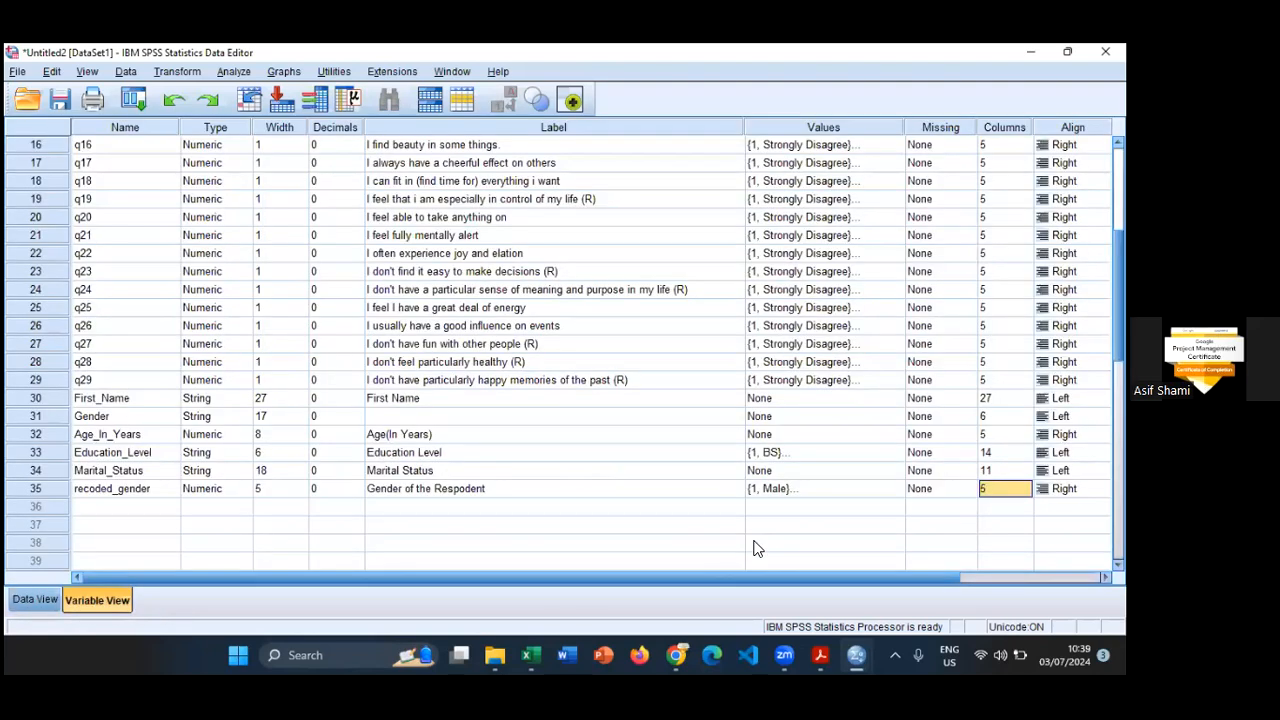
pyautogui.moveTo(750, 573); pyautogui.dragTo(843, 573)
pyautogui.hscroll(-2, 752, 575)
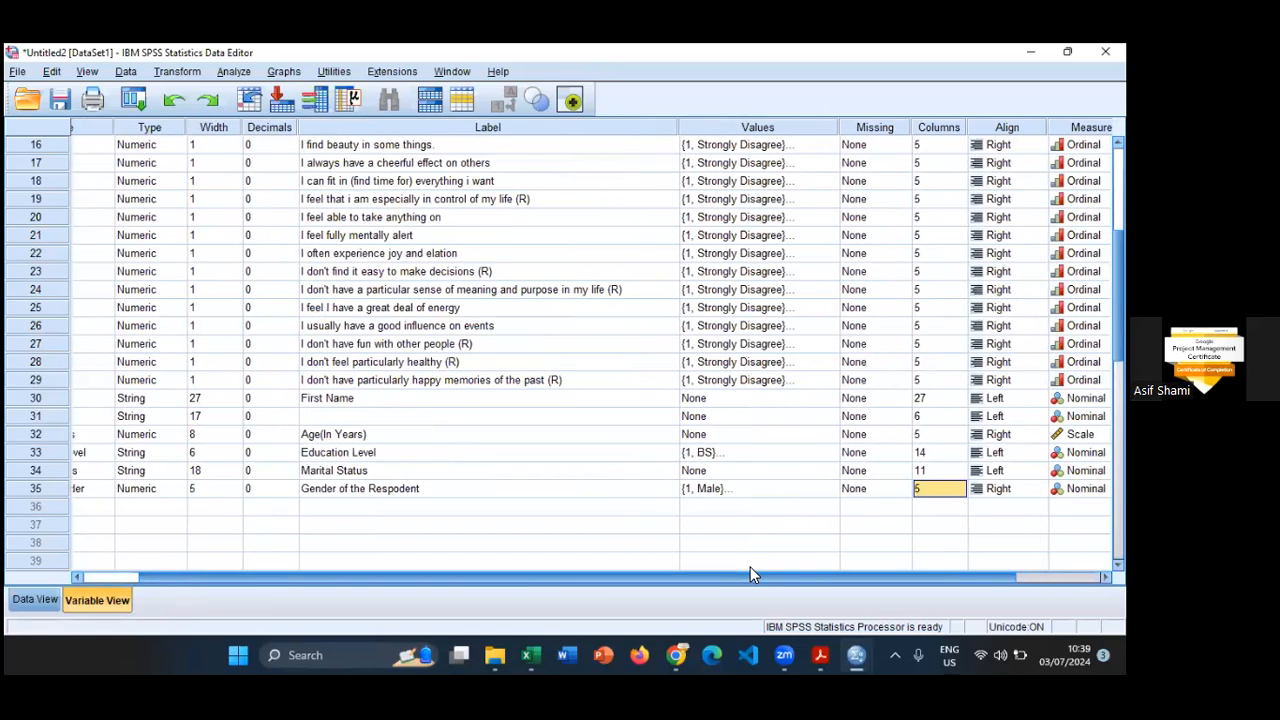
pyautogui.moveTo(750, 573); pyautogui.dragTo(204, 573)
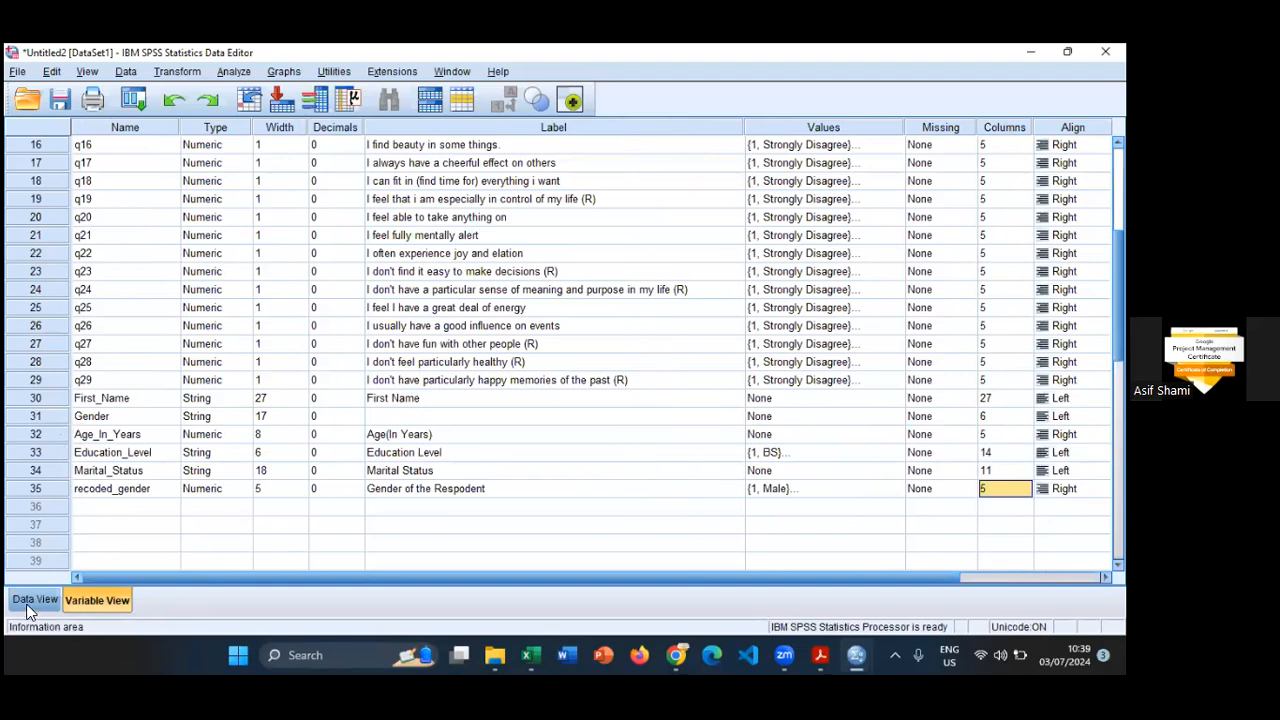
# - Start a fresh Recode into Different Variables with the earlier settings cleared and Education_Level as the input variable
pyautogui.click(177, 72)
pyautogui.click(192, 200)
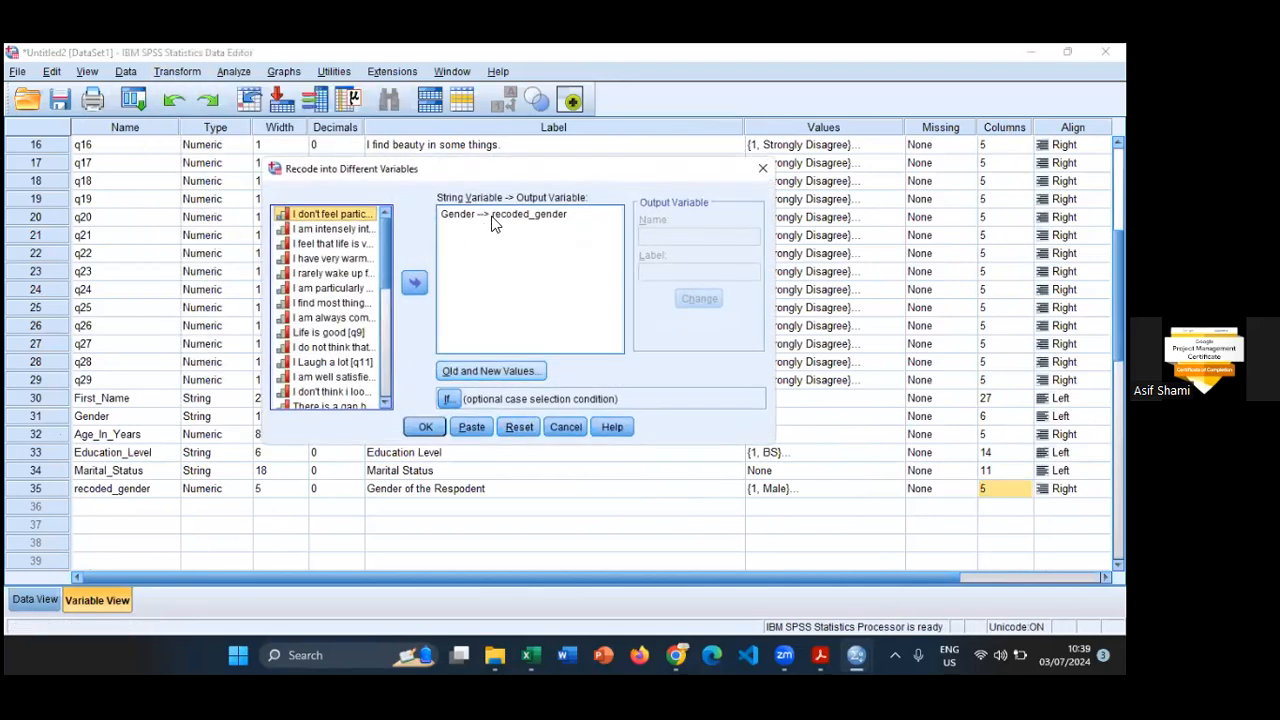
pyautogui.click(518, 427)
pyautogui.moveTo(386, 265); pyautogui.dragTo(400, 387)
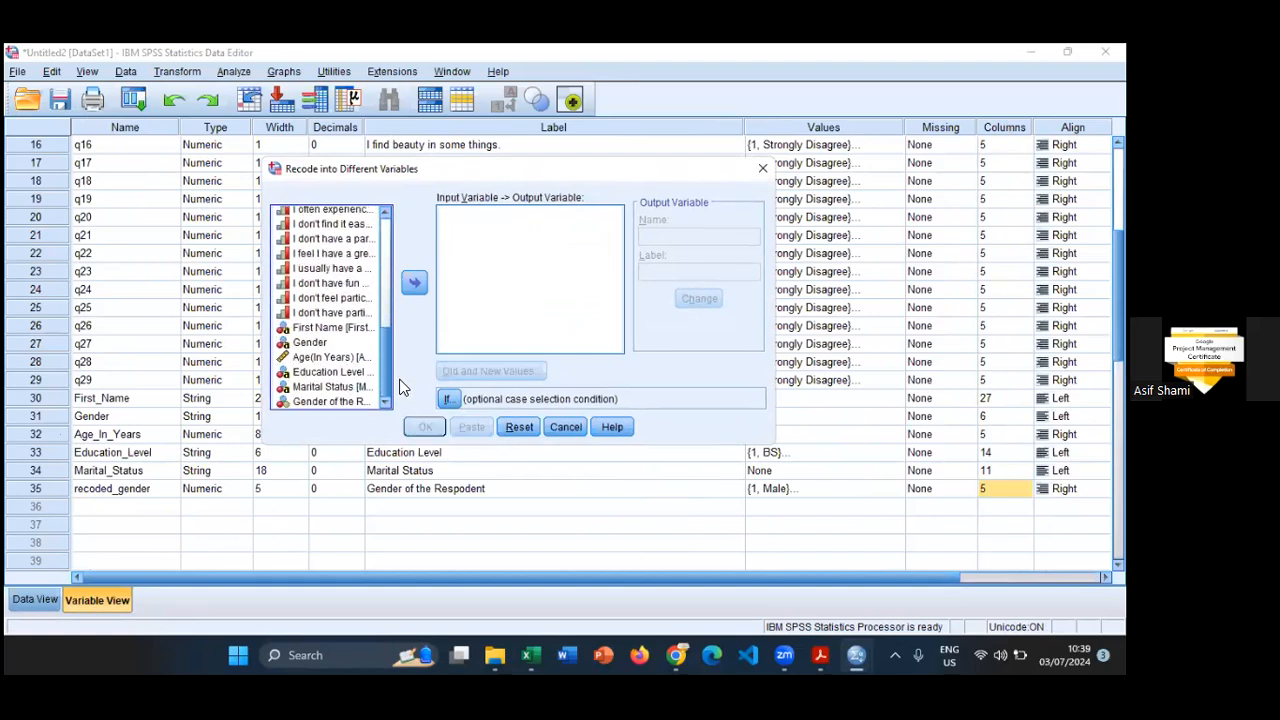
pyautogui.click(330, 371)
pyautogui.click(416, 285)
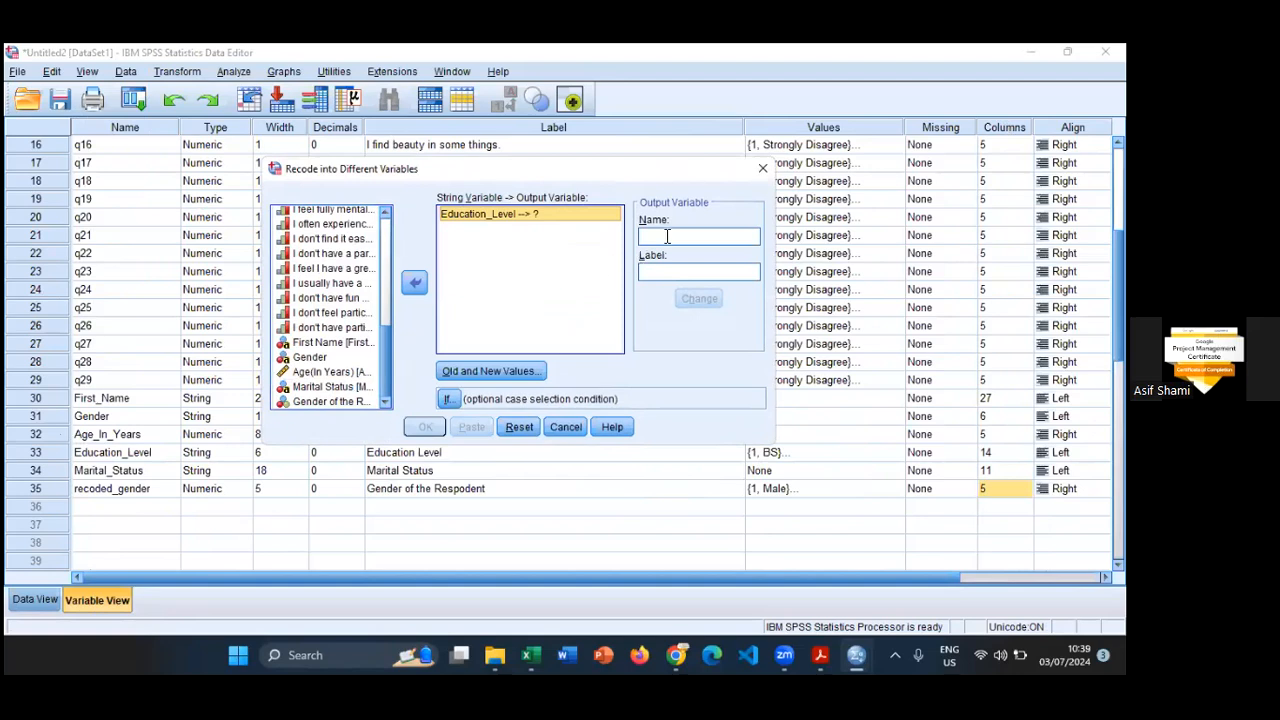
# - Name the output variable recoded_Edu_level, label it "Education Level" and assign it to Education_Level
pyautogui.write('re')
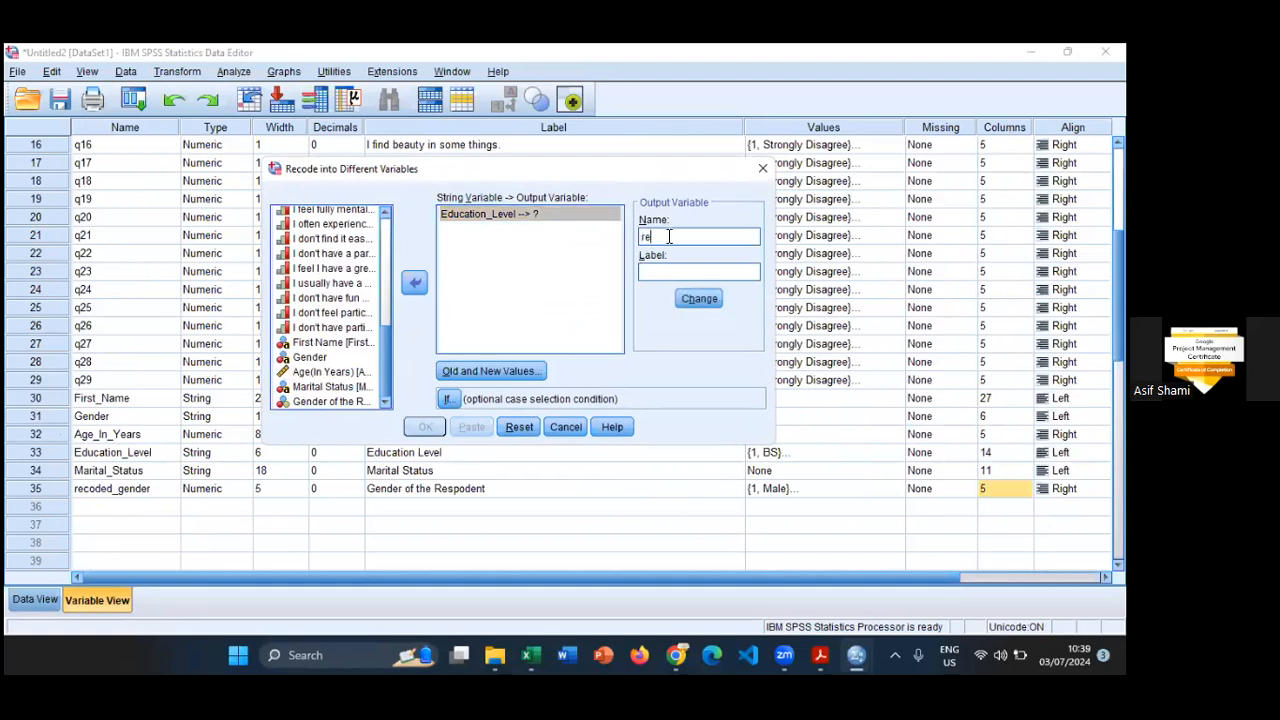
pyautogui.write('coded_Edu')
pyautogui.write('_level')
pyautogui.write('Education ')
pyautogui.write('Level')
pyautogui.click(699, 298)
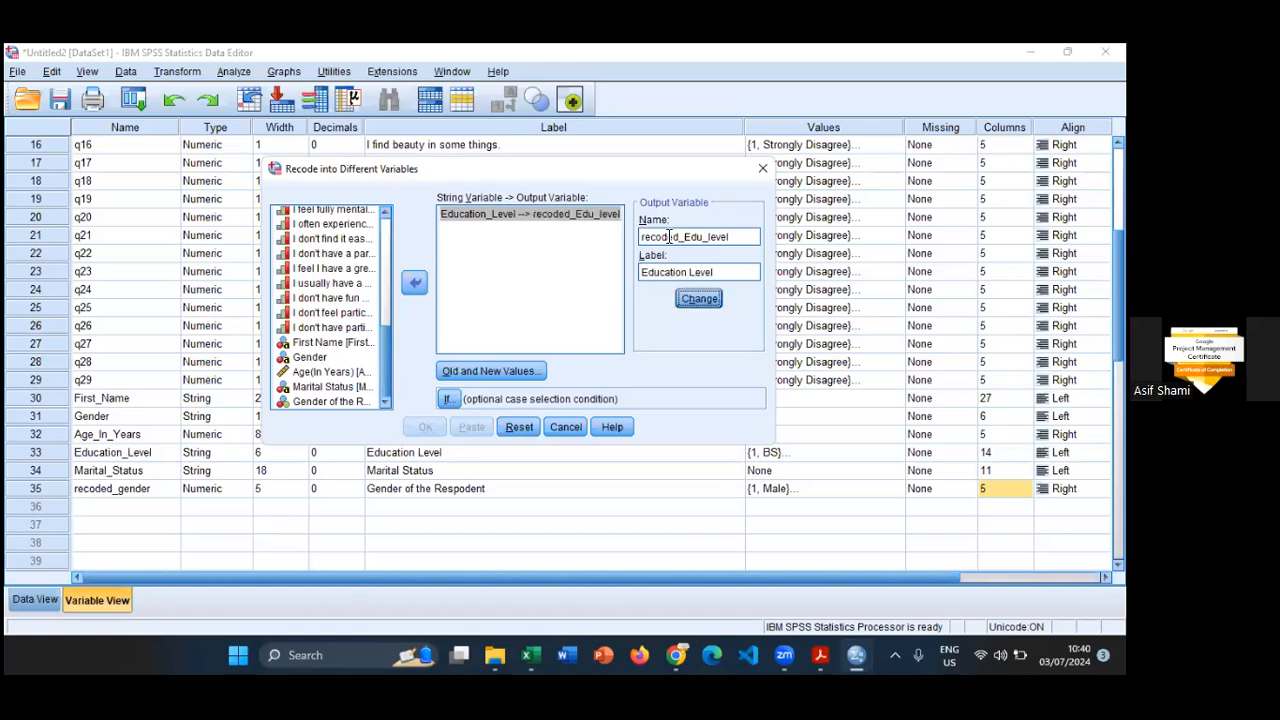
# - Open the old and new value mappings, look up the education answer options in the Google Forms questionnaire in Chrome, and return to SPSS
pyautogui.click(495, 371)
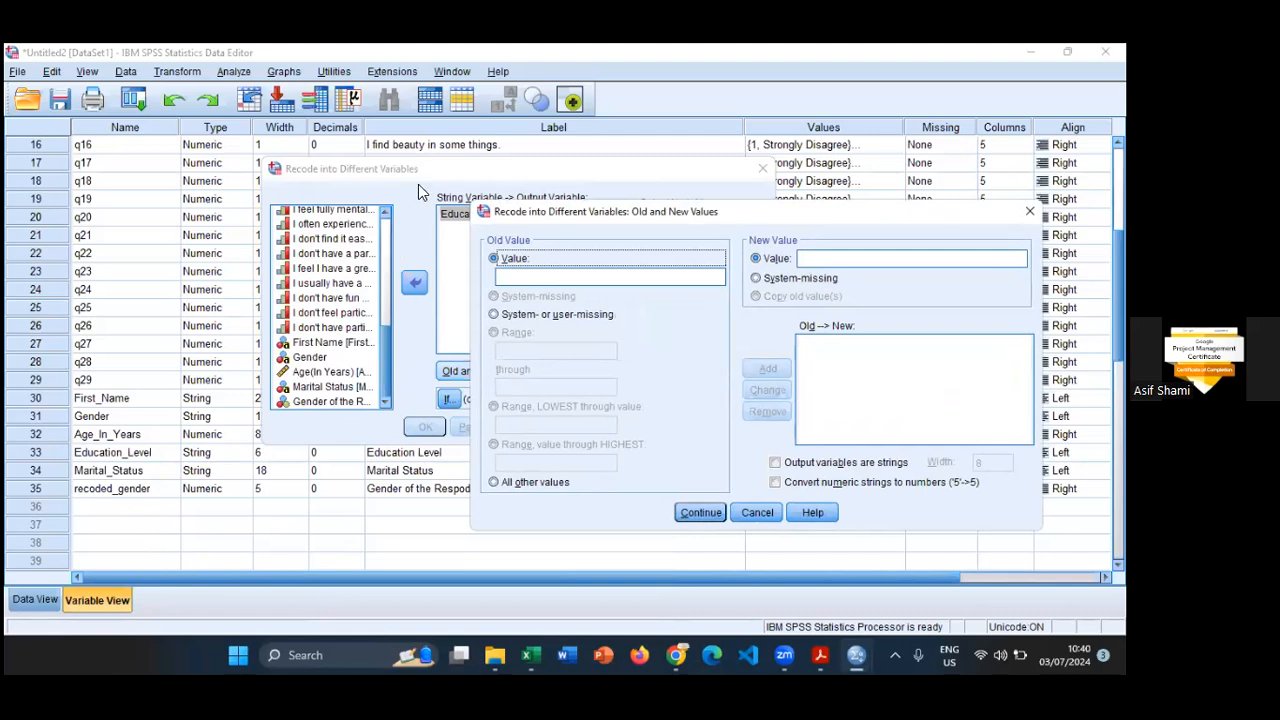
pyautogui.click(445, 654)
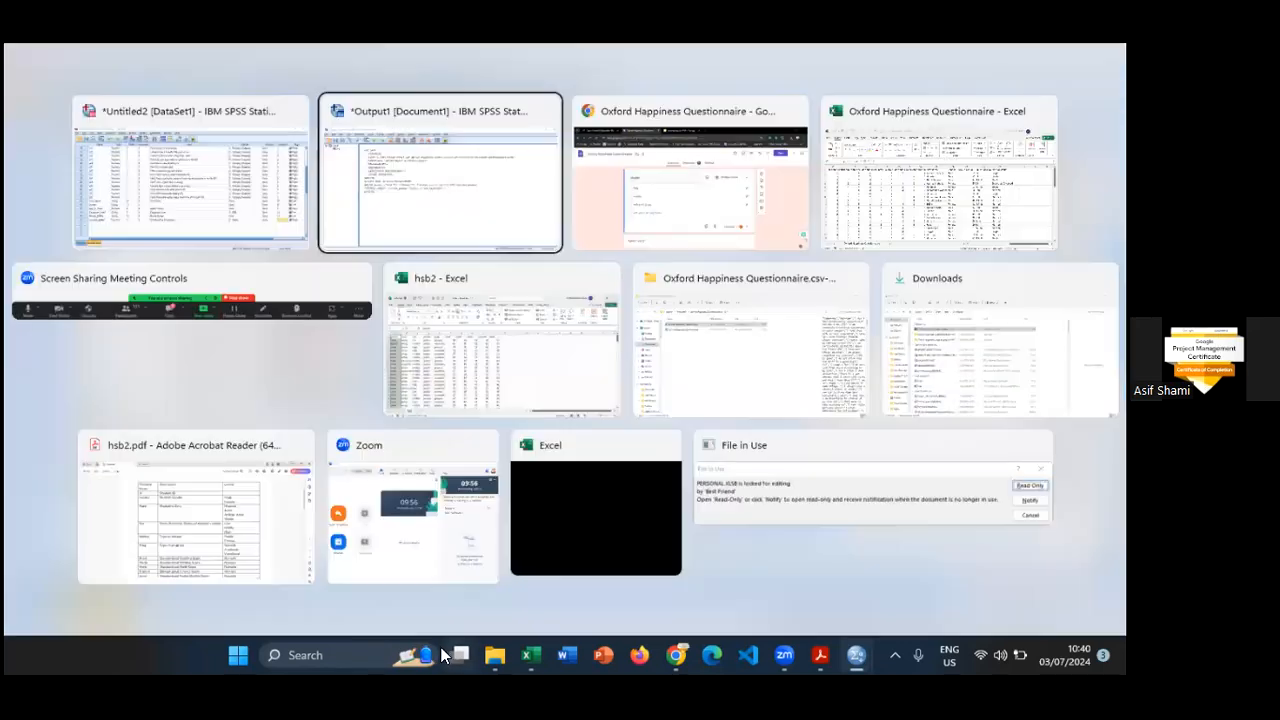
pyautogui.press('Right')
pyautogui.press('Return')
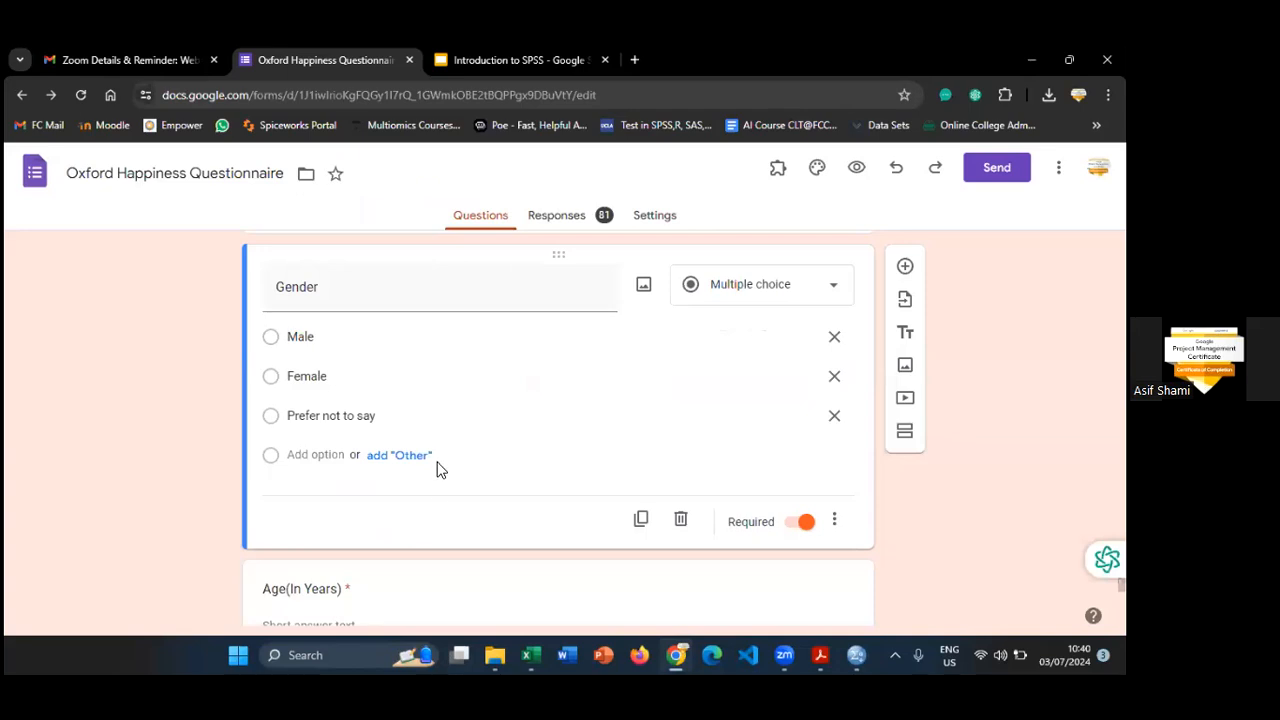
pyautogui.scroll(-5, 437, 466)
pyautogui.scroll(2, 440, 459)
pyautogui.scroll(-2, 440, 462)
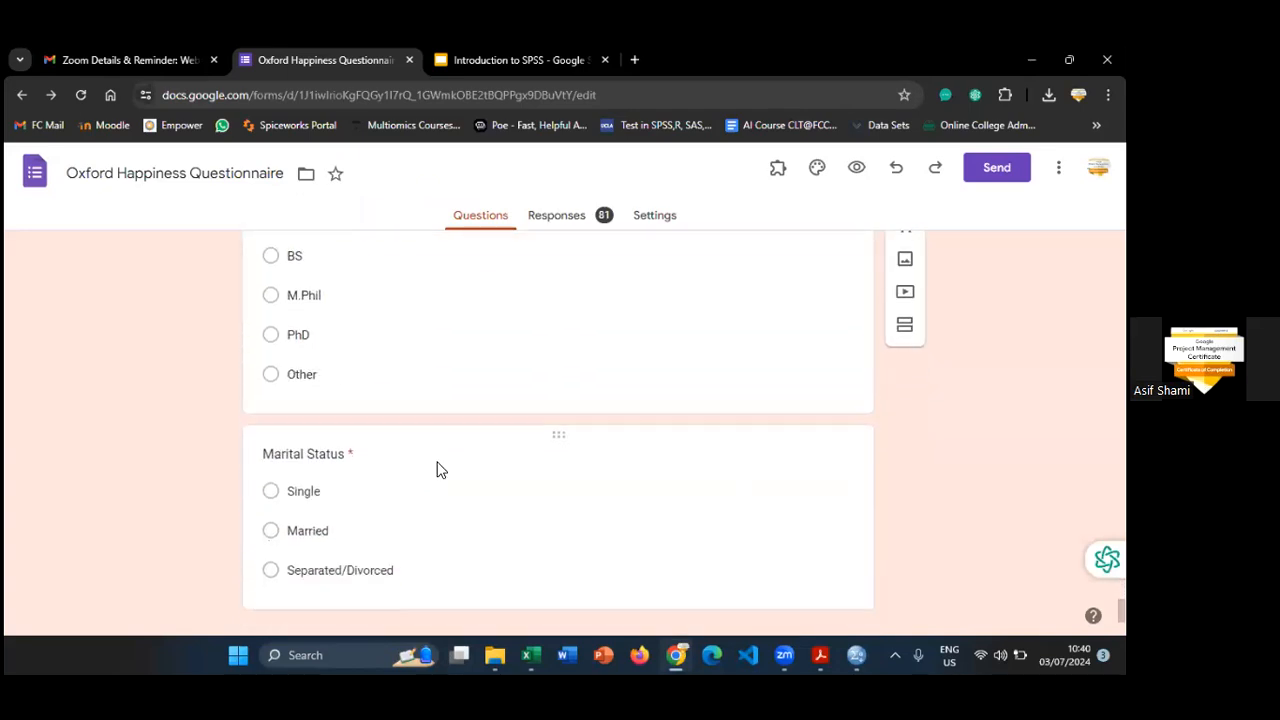
pyautogui.hotkey('alt', 'Tab')
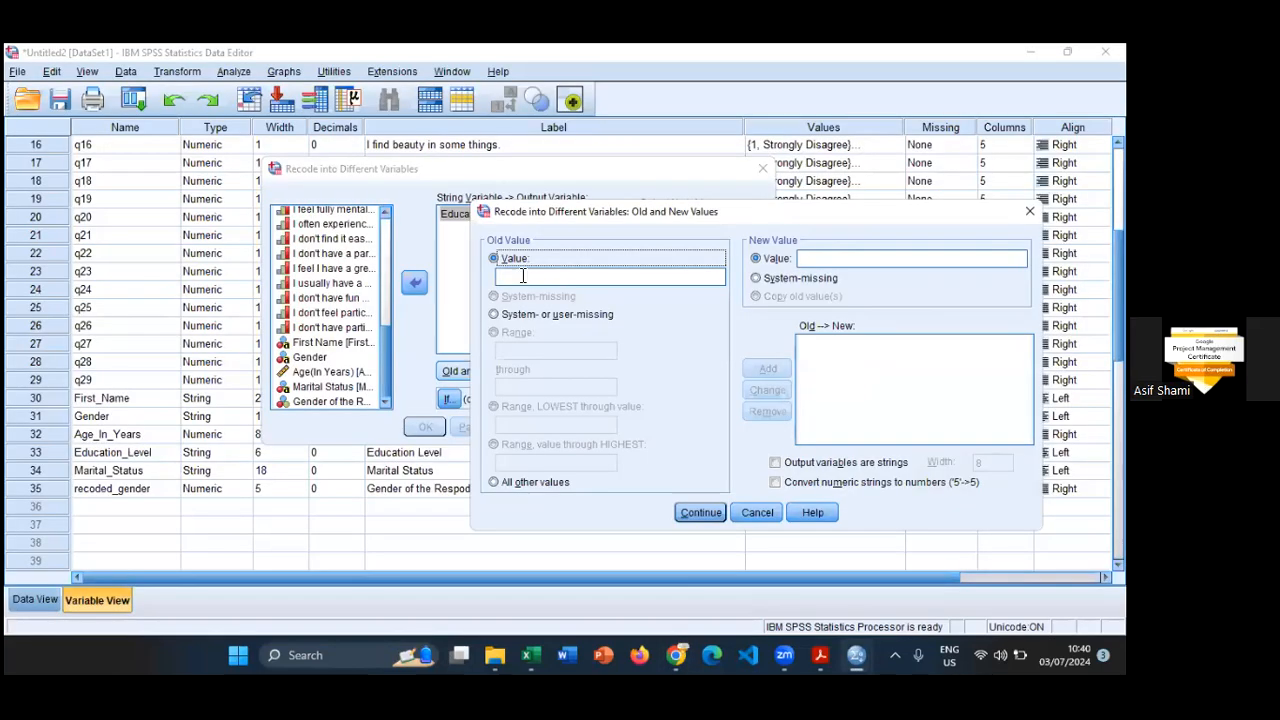
# - Map the old value BS to 1 and M.Phil to 2
pyautogui.click(518, 276)
pyautogui.write('BS')
pyautogui.press('Tab')
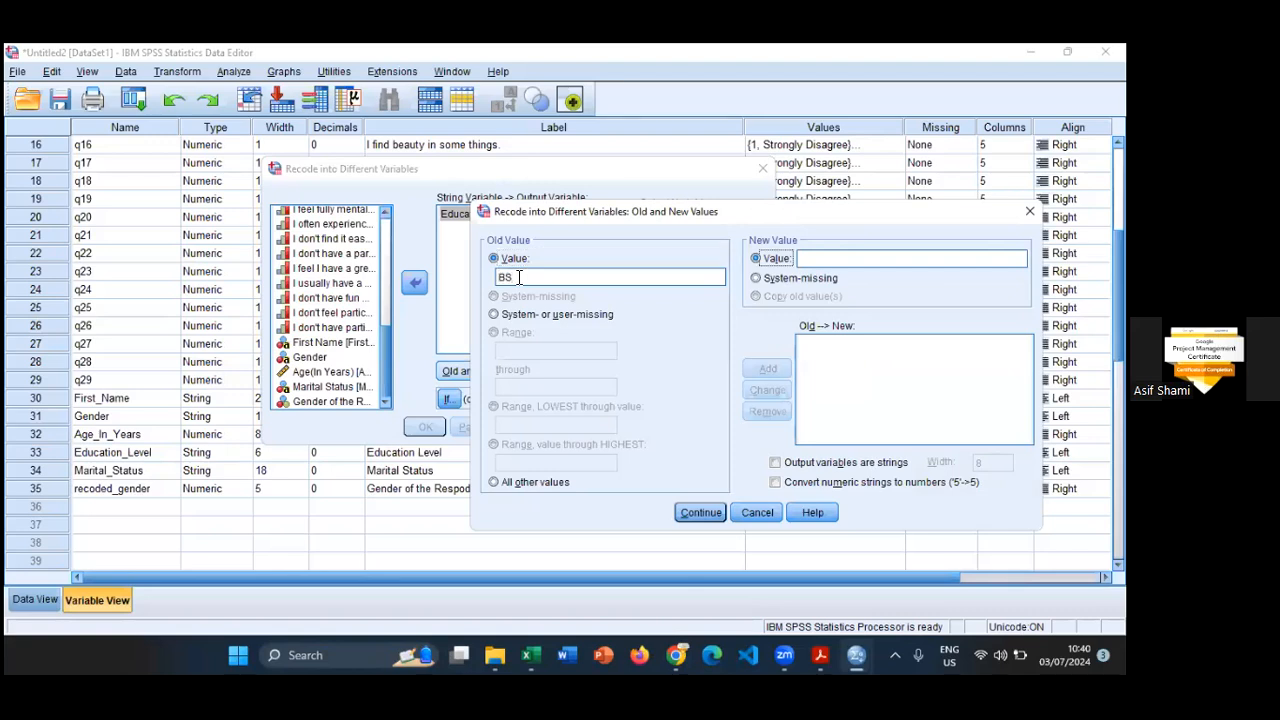
pyautogui.press('Tab')
pyautogui.write('1')
pyautogui.click(766, 367)
pyautogui.write('M')
pyautogui.press('Tab')
pyautogui.write('2')
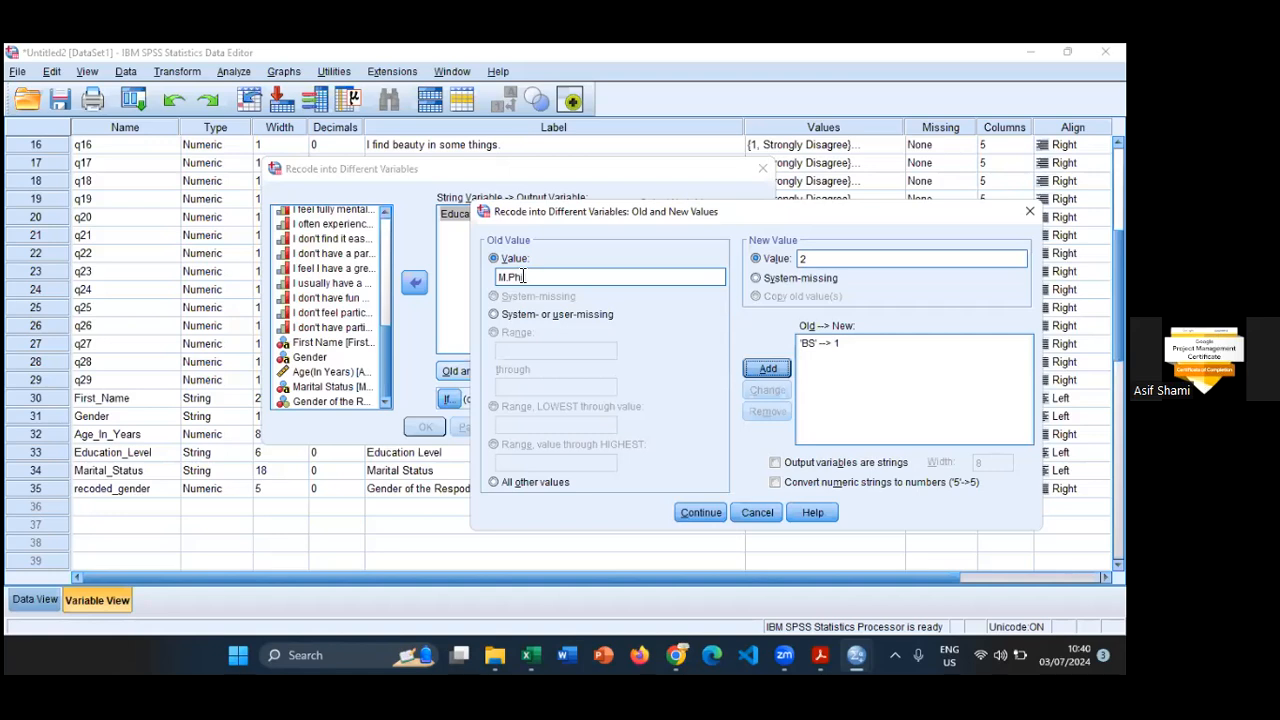
pyautogui.press('Return')
# - Add the mapping of the old value PhD to 3
pyautogui.press('Tab')
pyautogui.press('Tab')
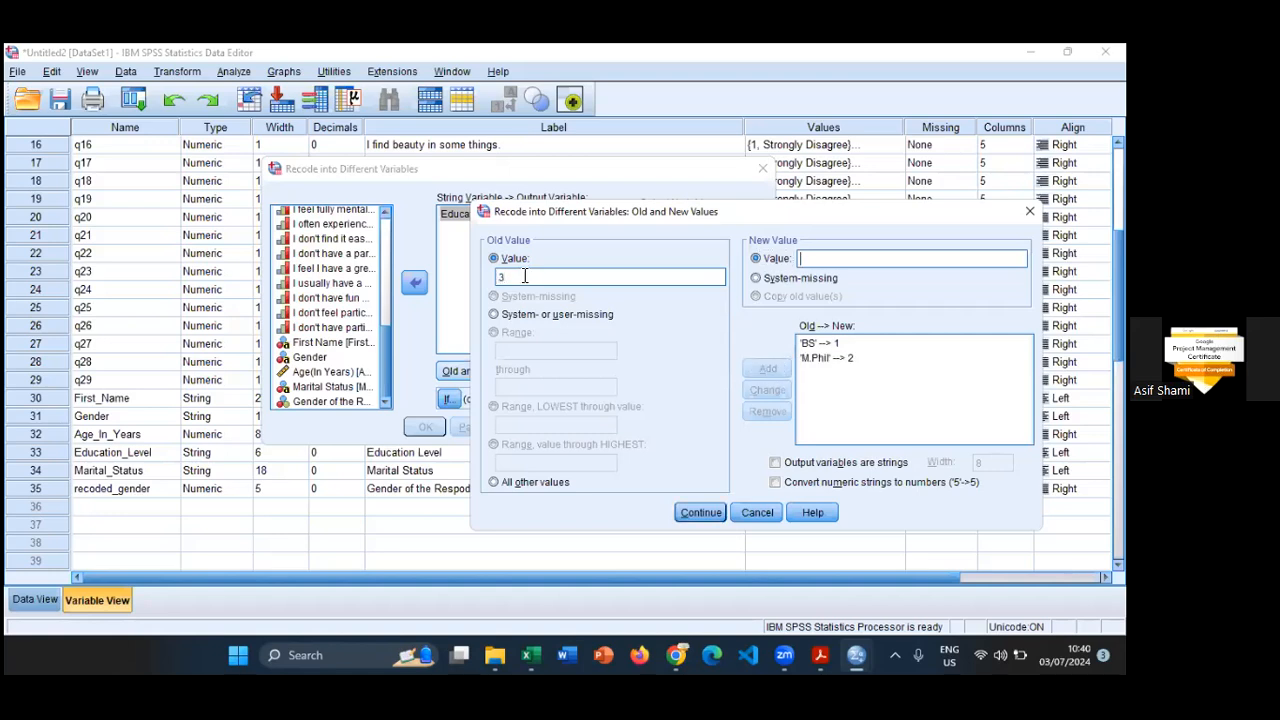
pyautogui.hotkey('shift', 'Tab')
pyautogui.hotkey('shift', 'Tab')
pyautogui.write('PhD')
pyautogui.press('Tab')
pyautogui.press('Tab')
pyautogui.write('3')
pyautogui.press('Return')
# - Add the mapping of Other to 4, checking the option's wording in the questionnaire
pyautogui.click(520, 276)
pyautogui.write('Othe')
pyautogui.hotkey('alt', 'Tab')
pyautogui.hotkey('alt', 'Tab')
pyautogui.click(862, 259)
pyautogui.write('4')
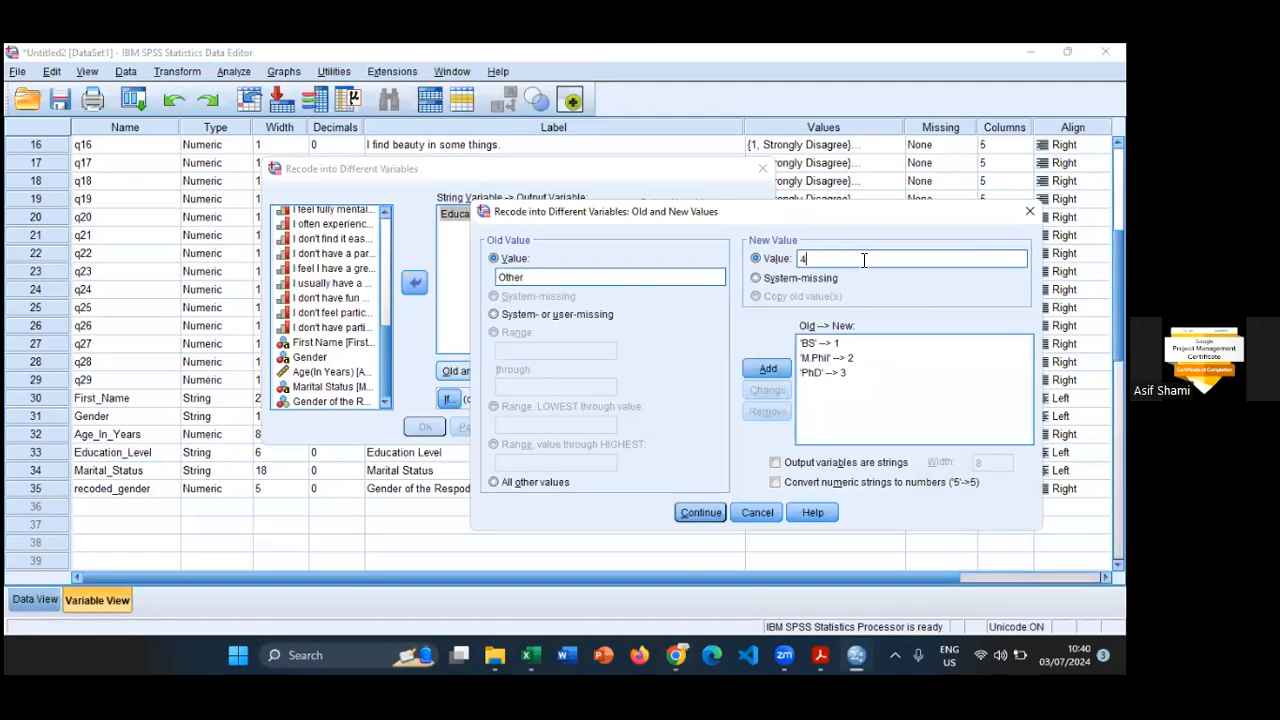
pyautogui.click(767, 369)
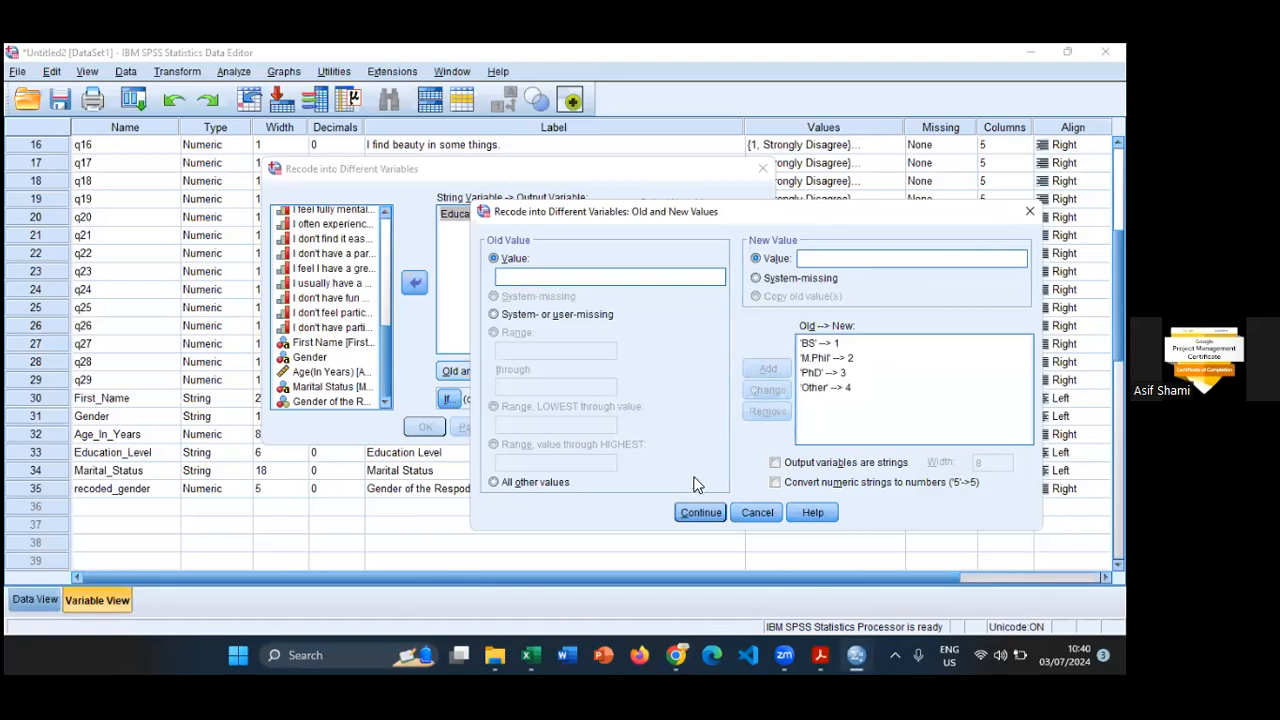
# - Accept the education mappings, run the recode and locate recoded_Edu_level in Variable View
pyautogui.click(700, 512)
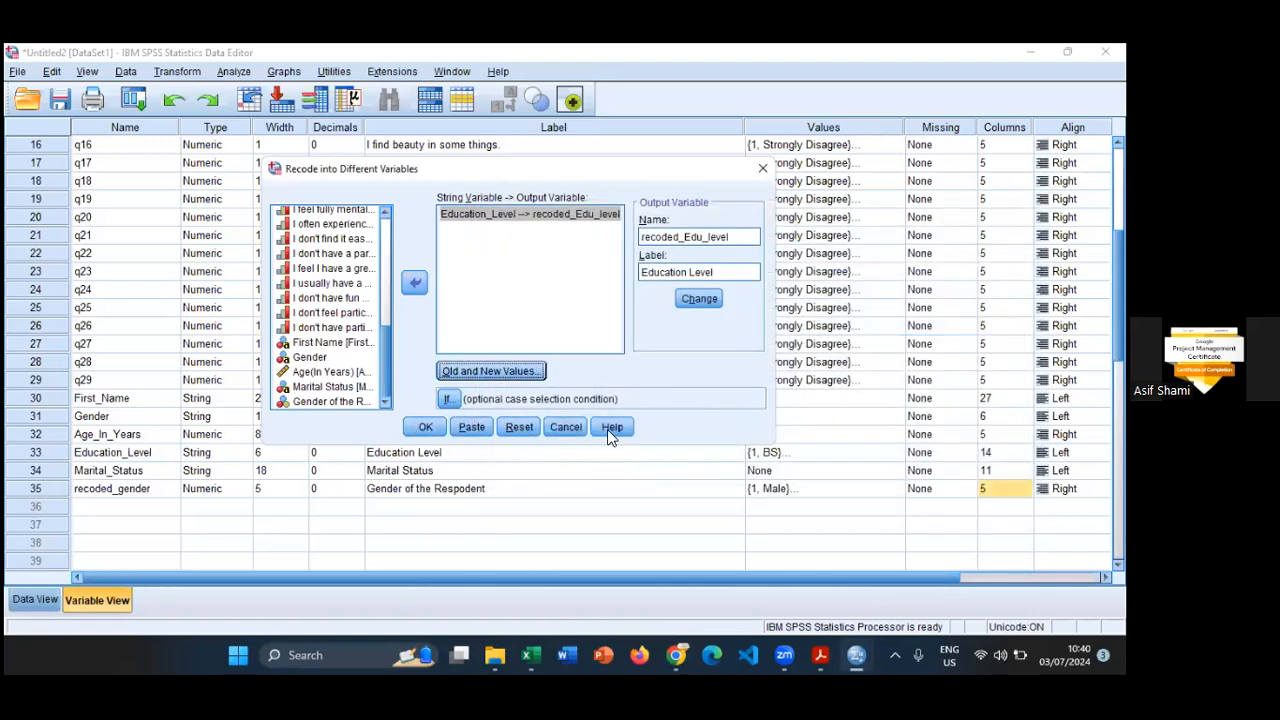
pyautogui.click(425, 427)
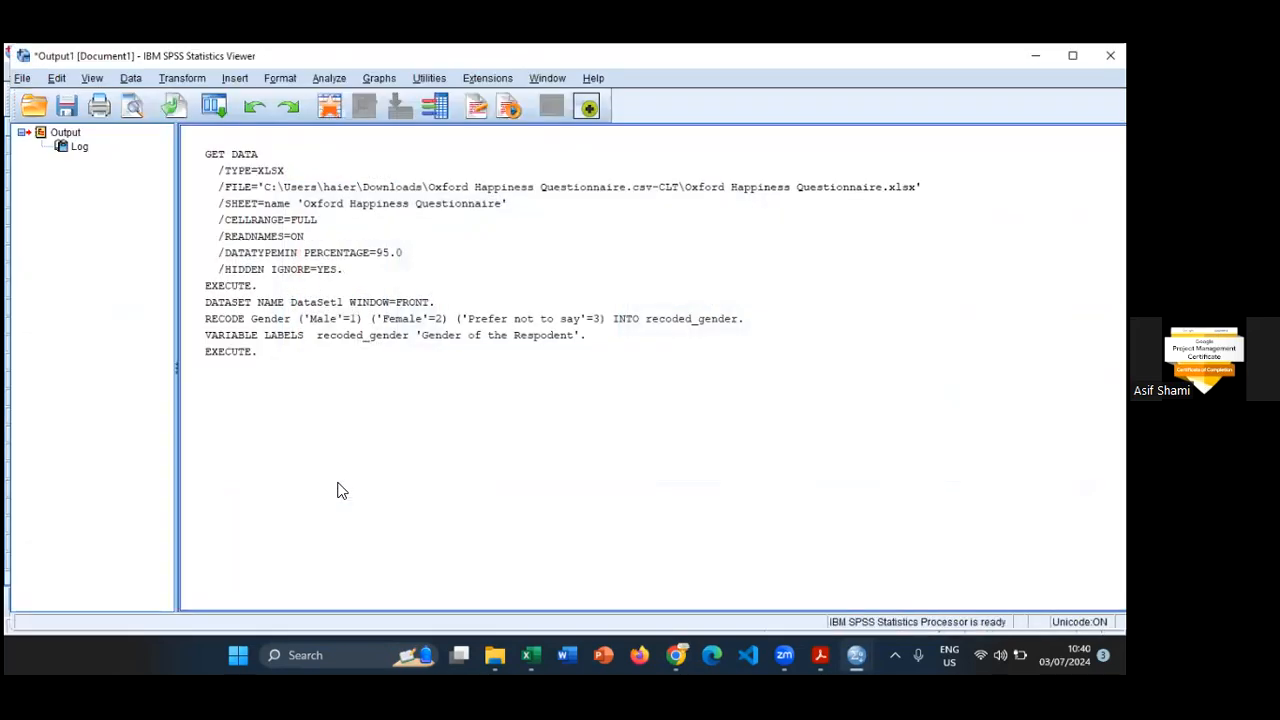
pyautogui.scroll(-1, 285, 491)
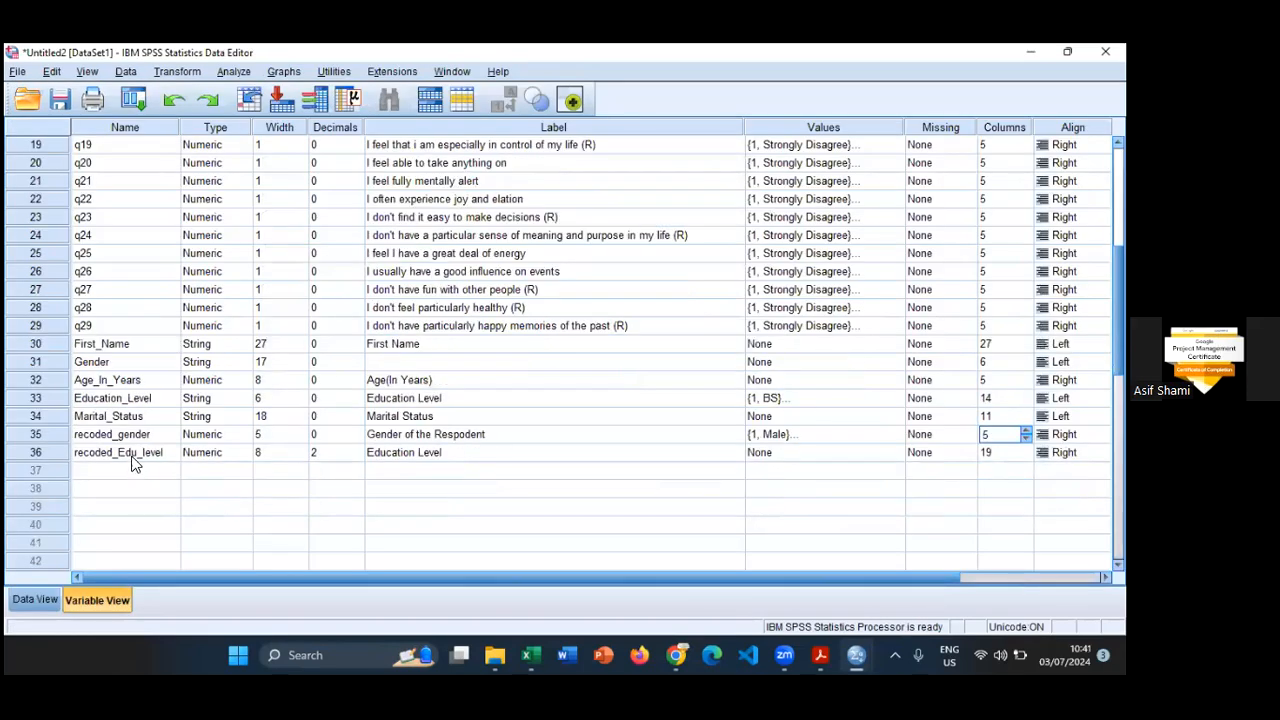
pyautogui.click(60, 454)
# - Try to copy the value labels of Education_Level to recoded_Edu_level and inspect the pasted labels
pyautogui.click(801, 398)
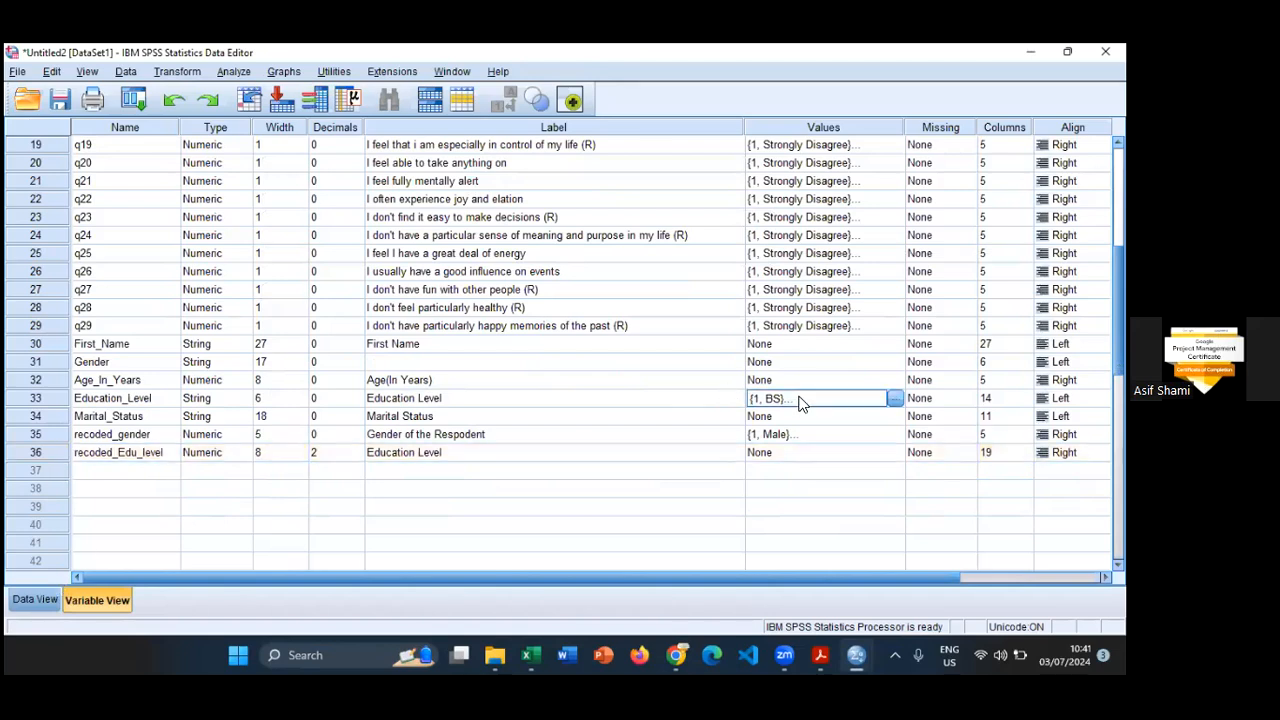
pyautogui.rightClick(828, 404)
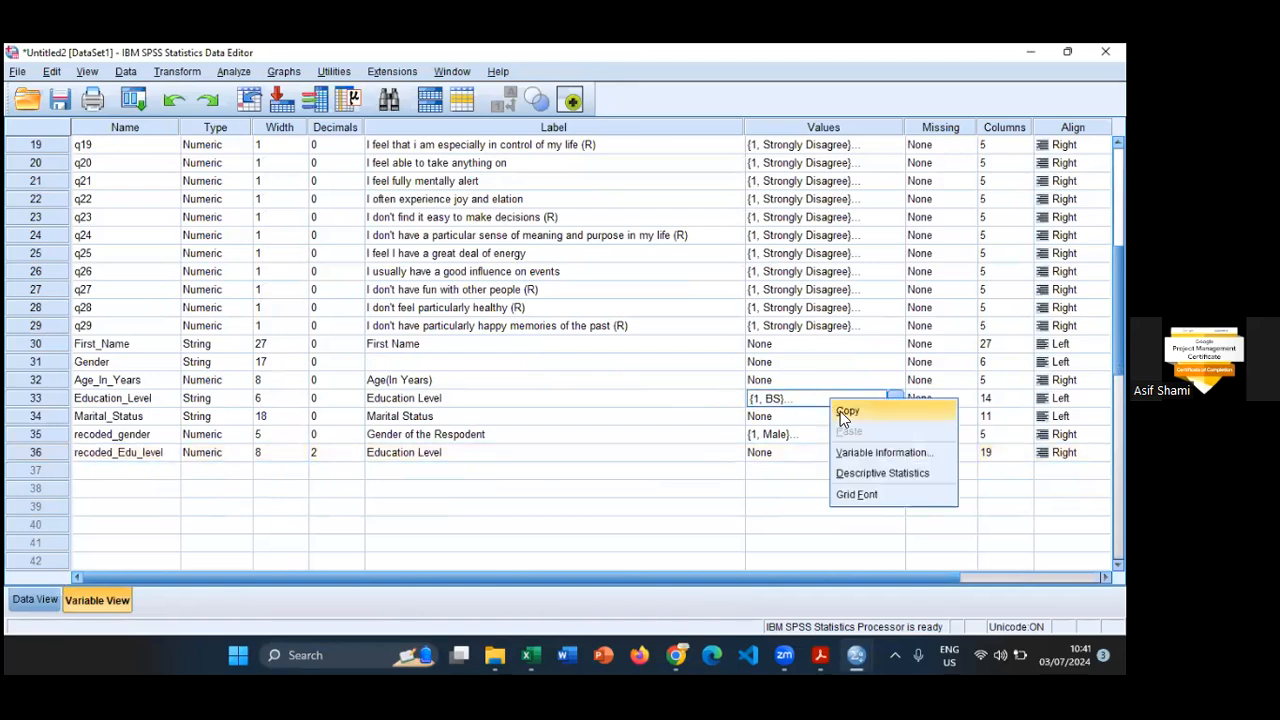
pyautogui.click(789, 462)
pyautogui.click(789, 456)
pyautogui.rightClick(789, 455)
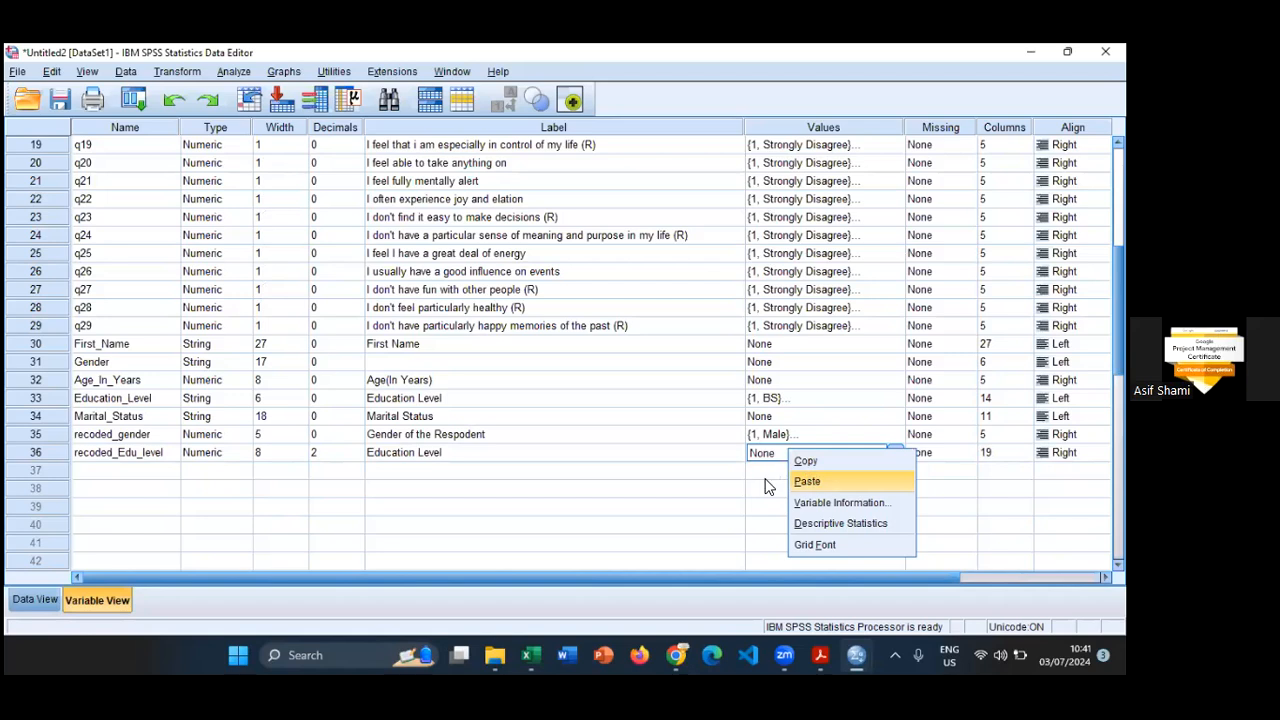
pyautogui.press('Return')
pyautogui.click(860, 459)
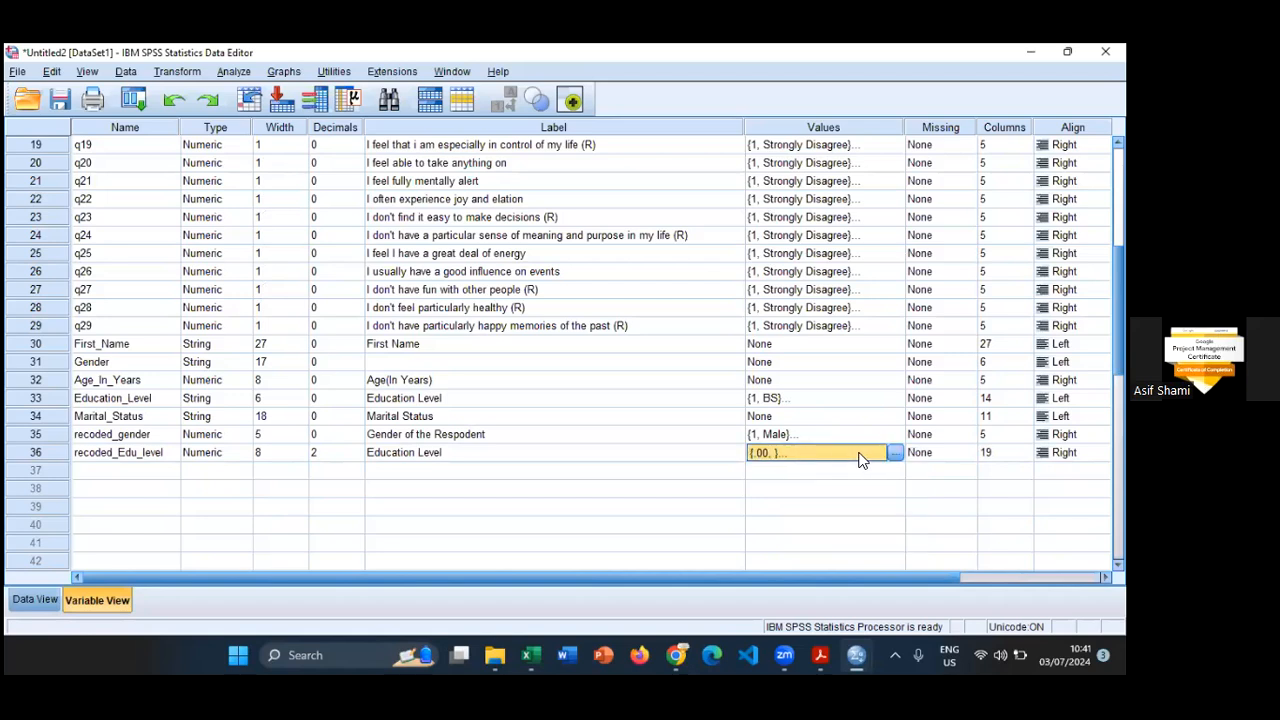
pyautogui.click(896, 453)
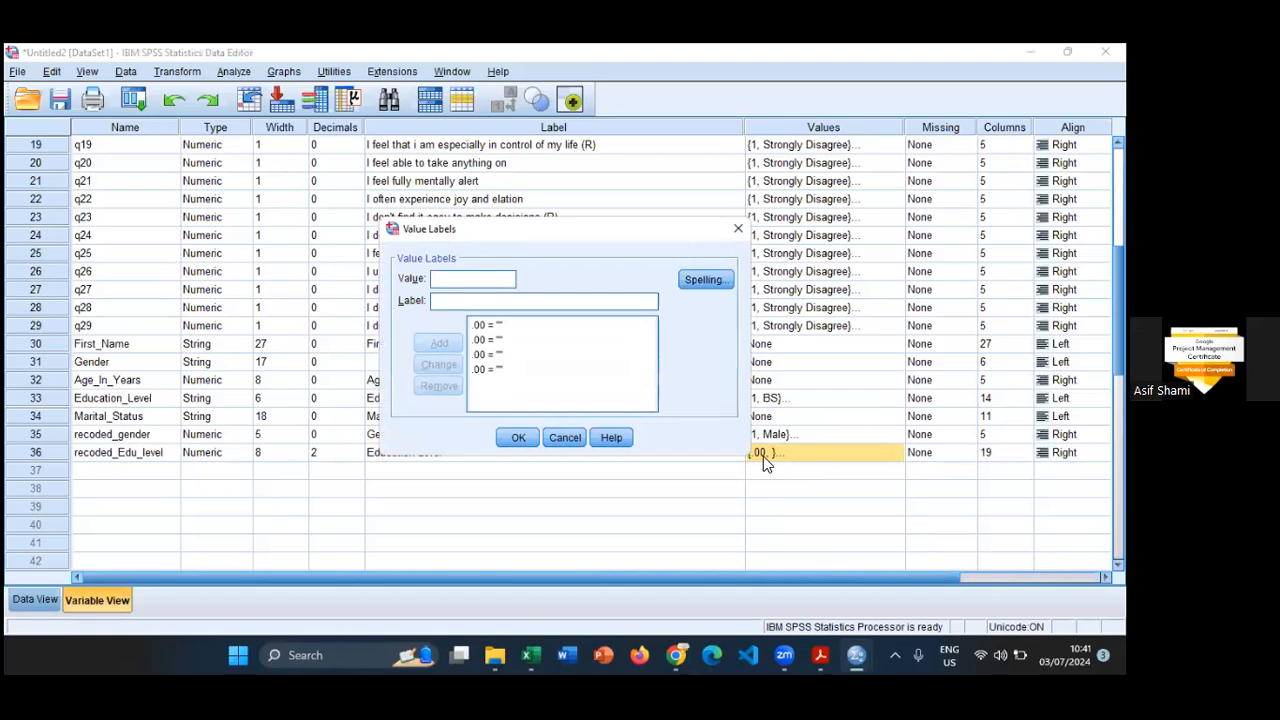
pyautogui.press('Escape')
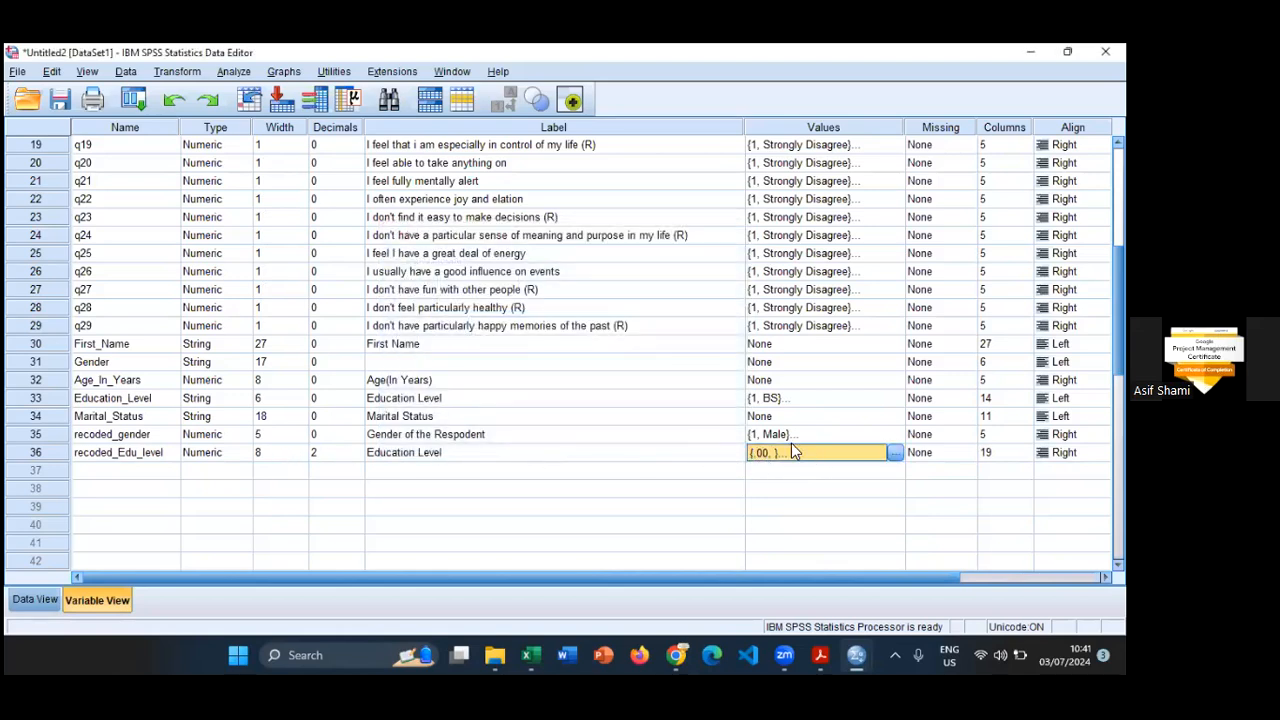
# - Try to correct the first blank value label of recoded_Edu_level, cancel the edit and undo the pasted labels
pyautogui.click(783, 400)
pyautogui.click(780, 452)
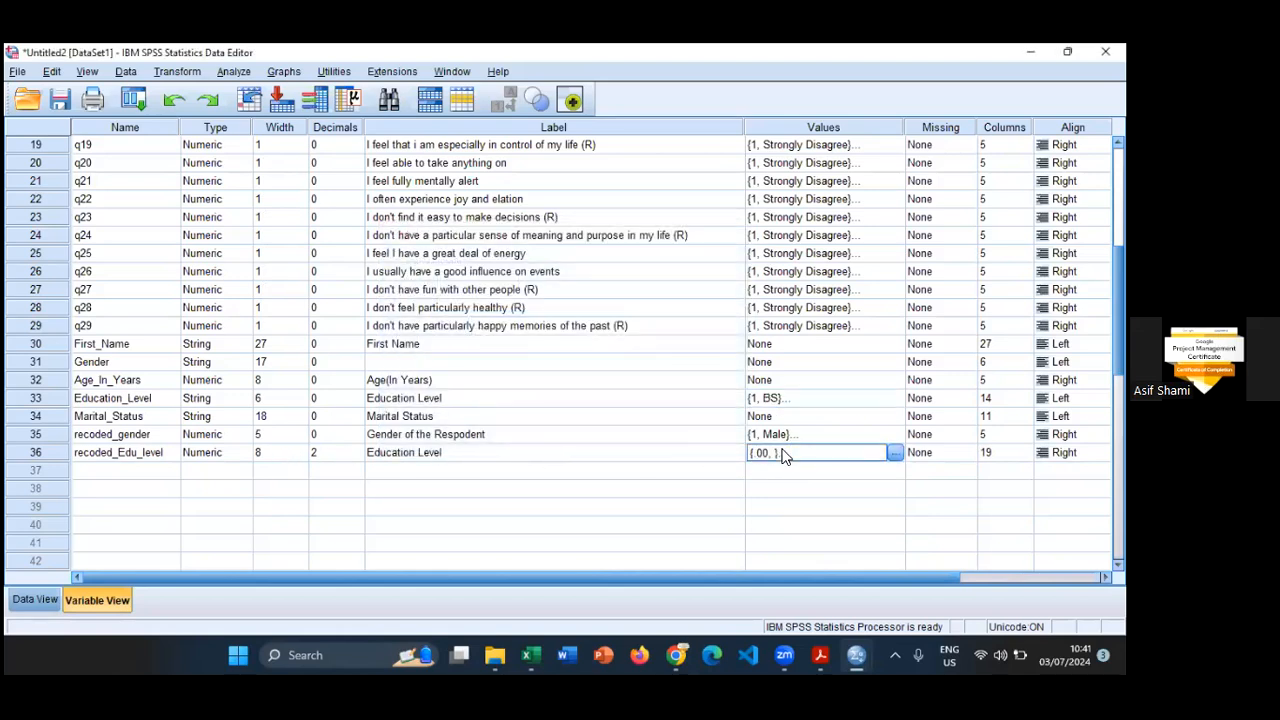
pyautogui.click(894, 452)
pyautogui.click(484, 328)
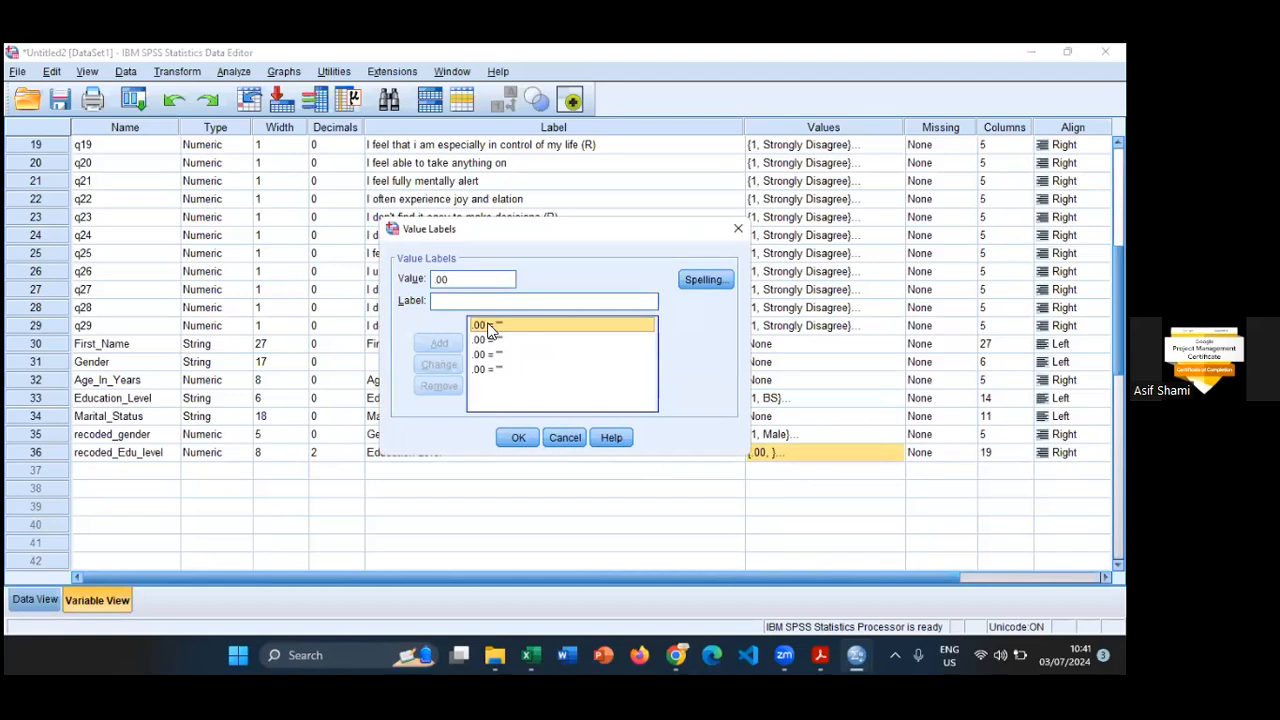
pyautogui.click(480, 284)
pyautogui.press('BackSpace')
pyautogui.press('BackSpace')
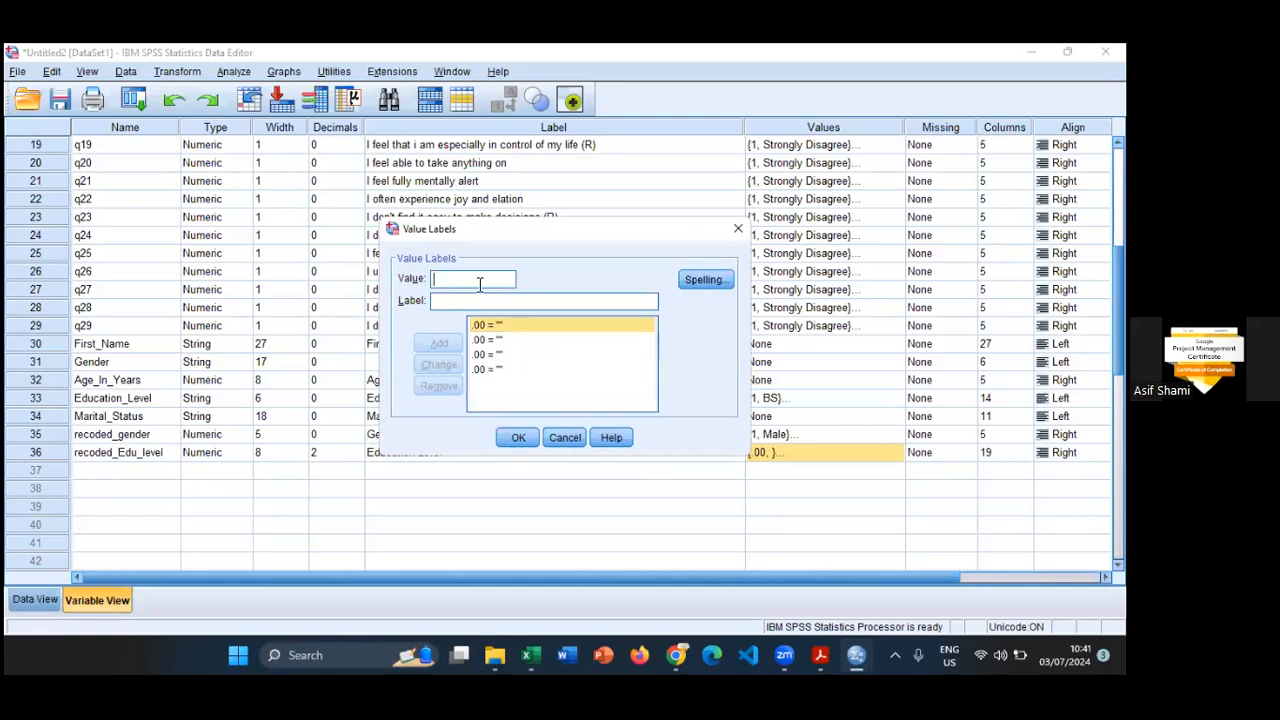
pyautogui.click(564, 438)
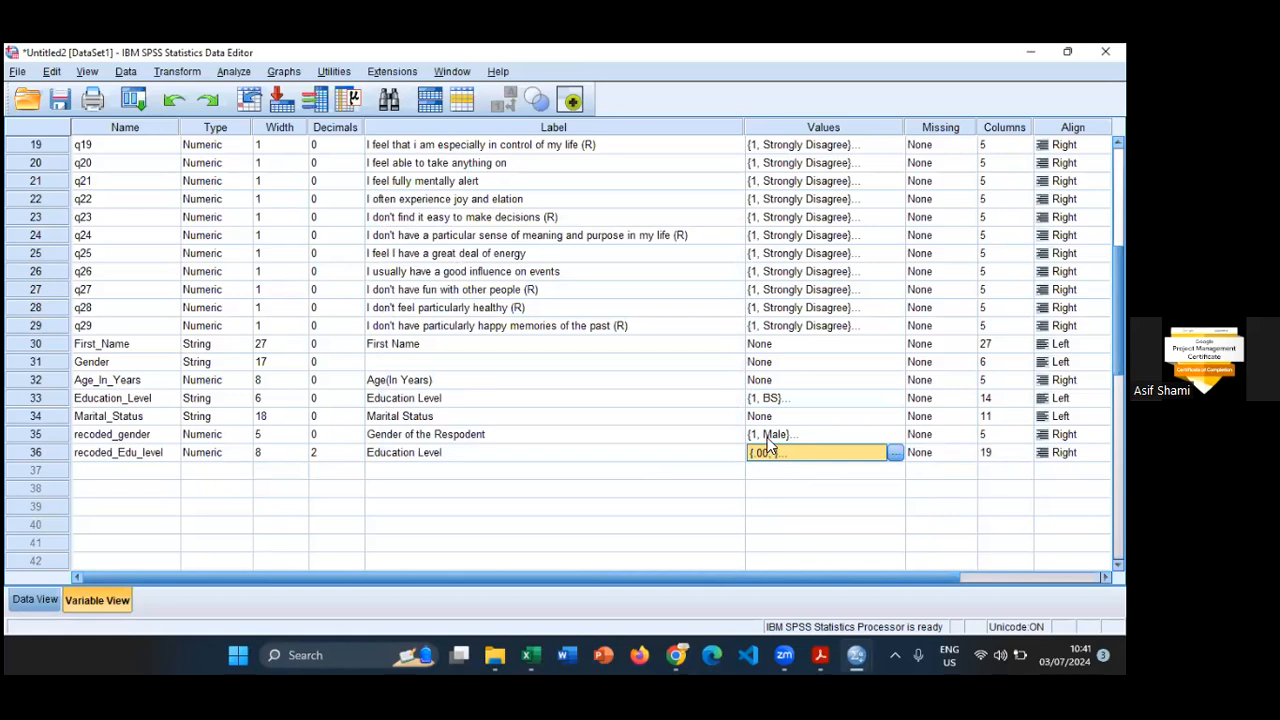
pyautogui.click(780, 470)
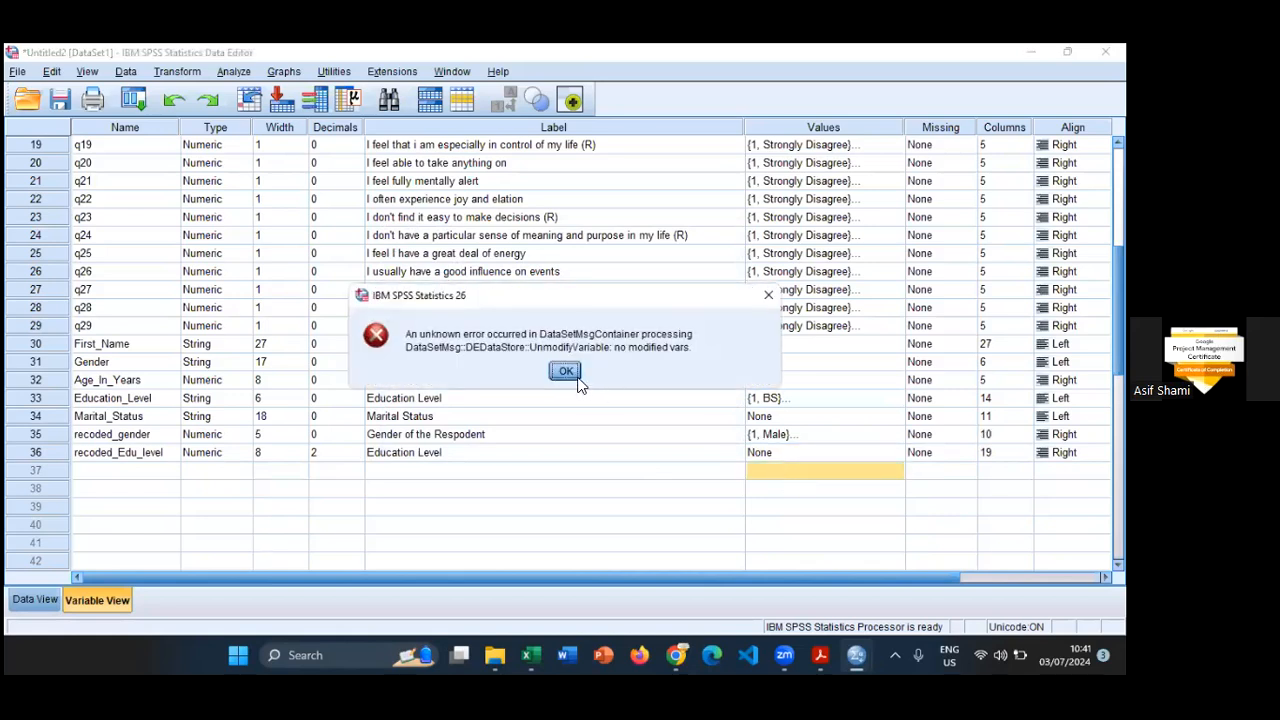
pyautogui.click(566, 371)
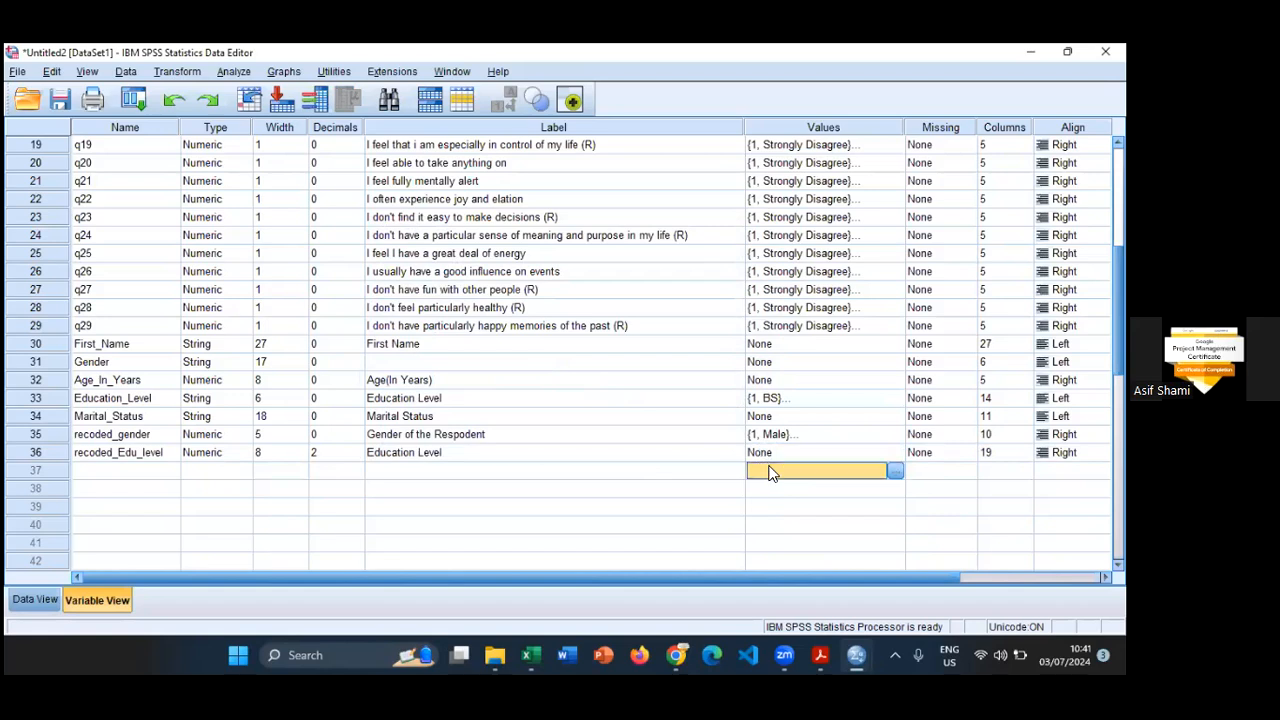
# - Define value labels in the empty row below recoded_Edu_level, labelling 1 as BS and 2 as M.Phil
pyautogui.click(895, 471)
pyautogui.write('1')
pyautogui.write('BS')
pyautogui.press('Return')
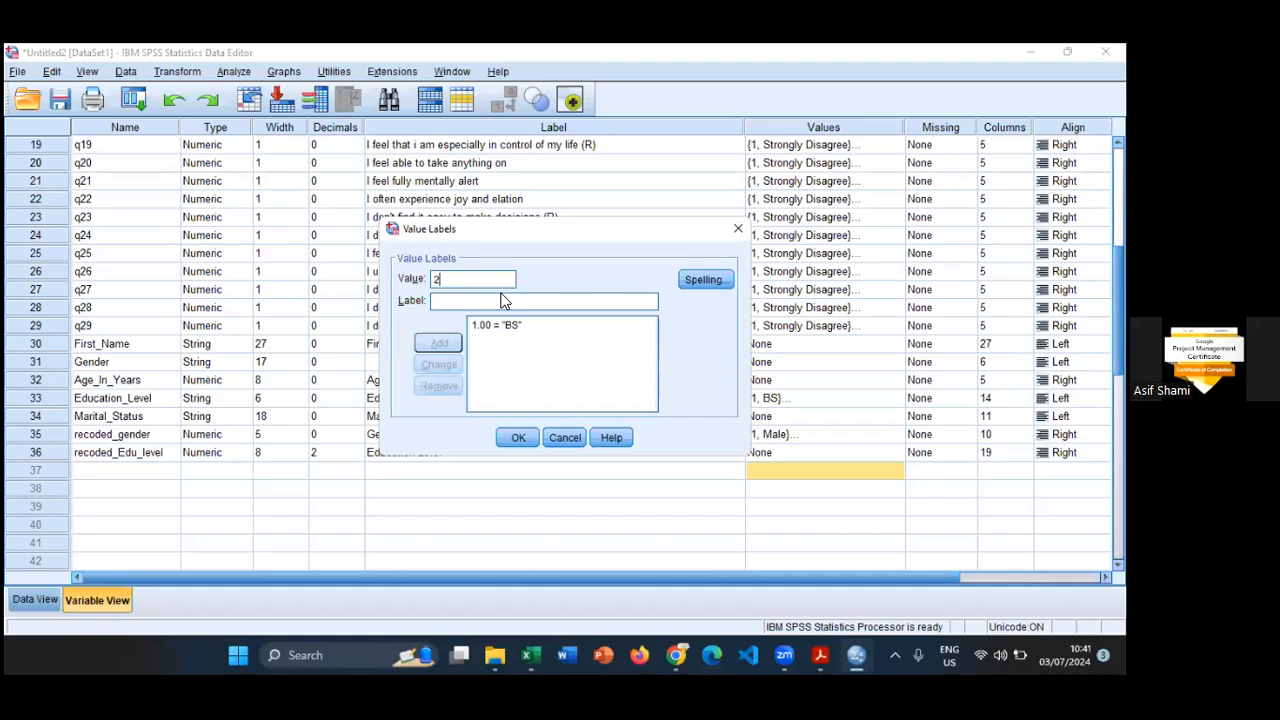
pyautogui.write('M.Phil')
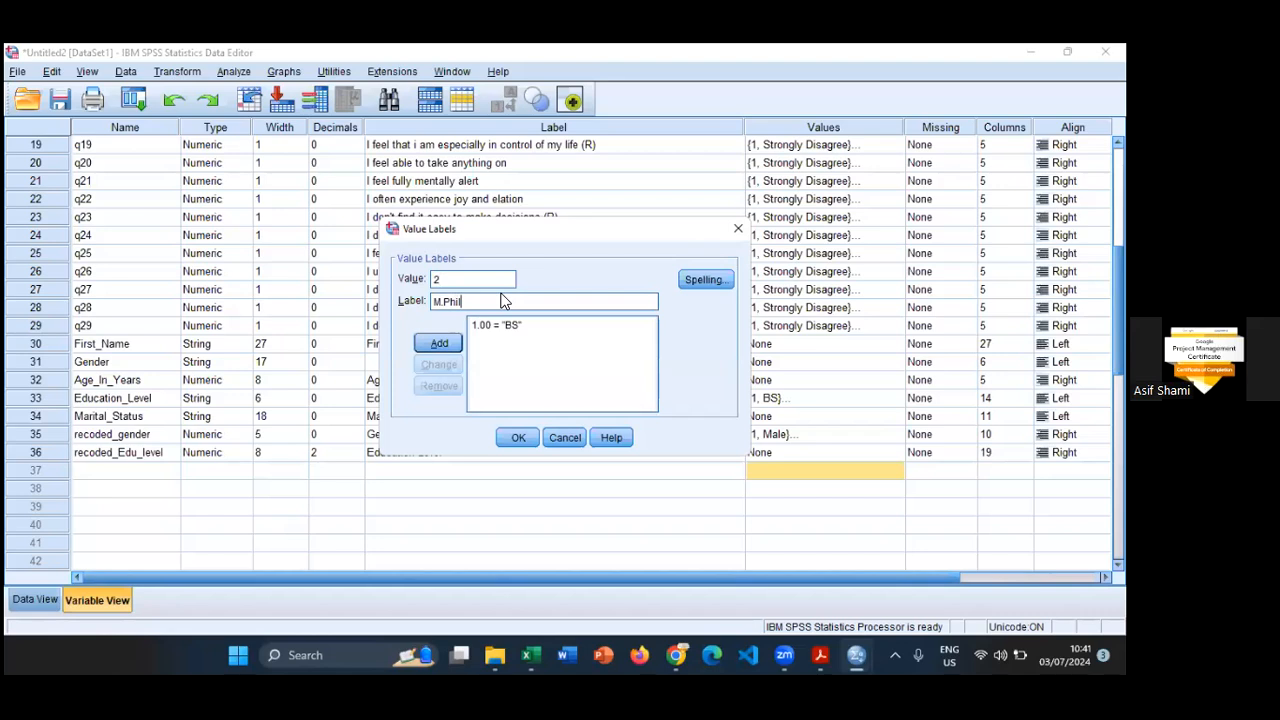
pyautogui.press('Return')
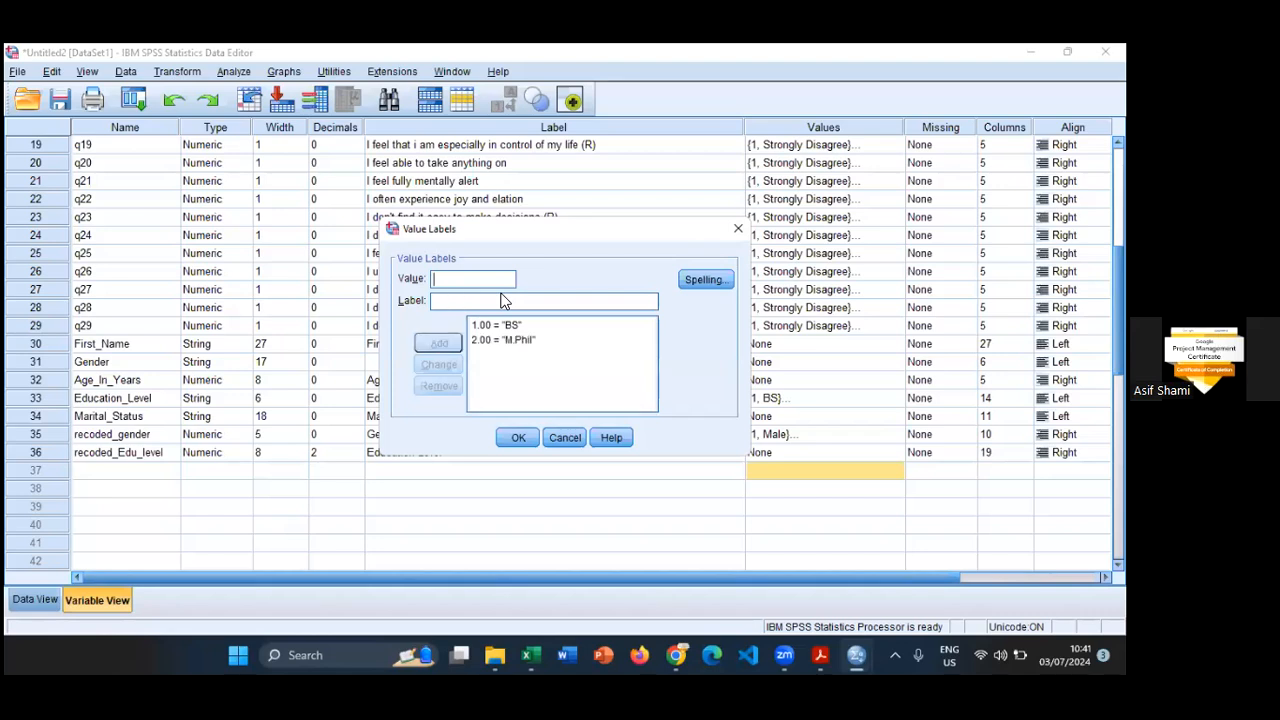
# - Label value 3 as PhD and 4 as Other, and accept the value labels
pyautogui.write('PhD')
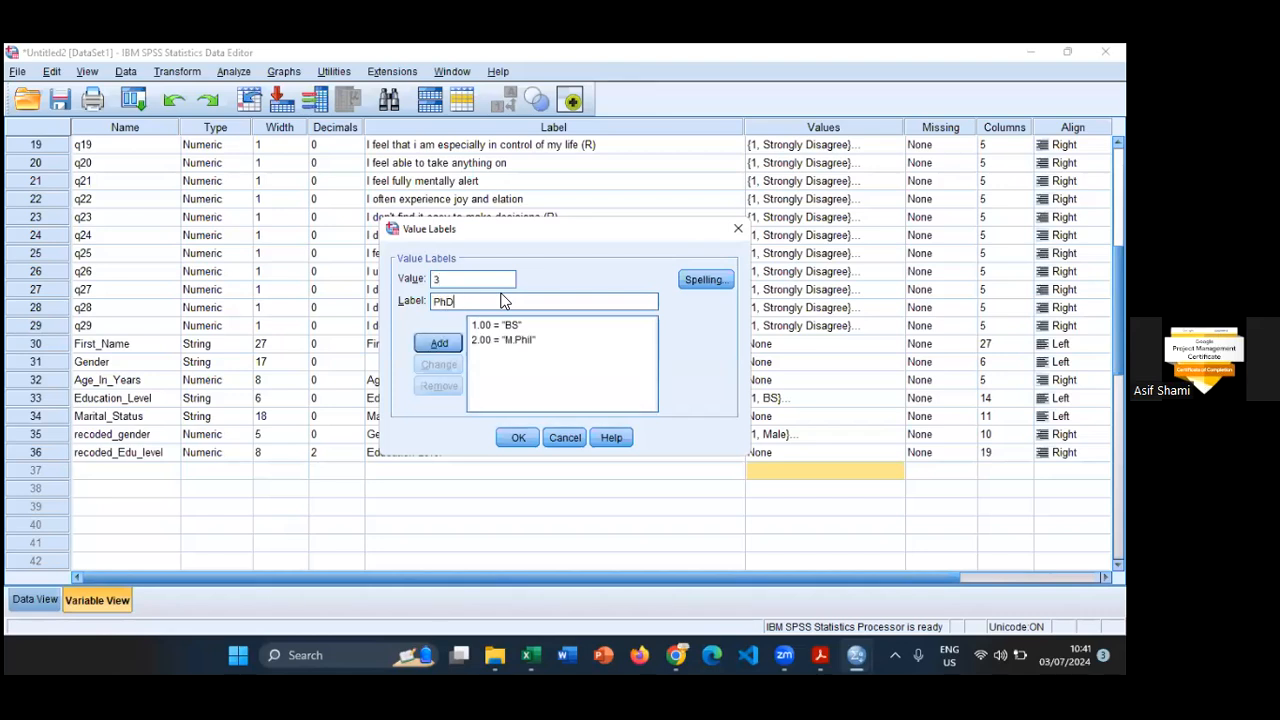
pyautogui.press('Return')
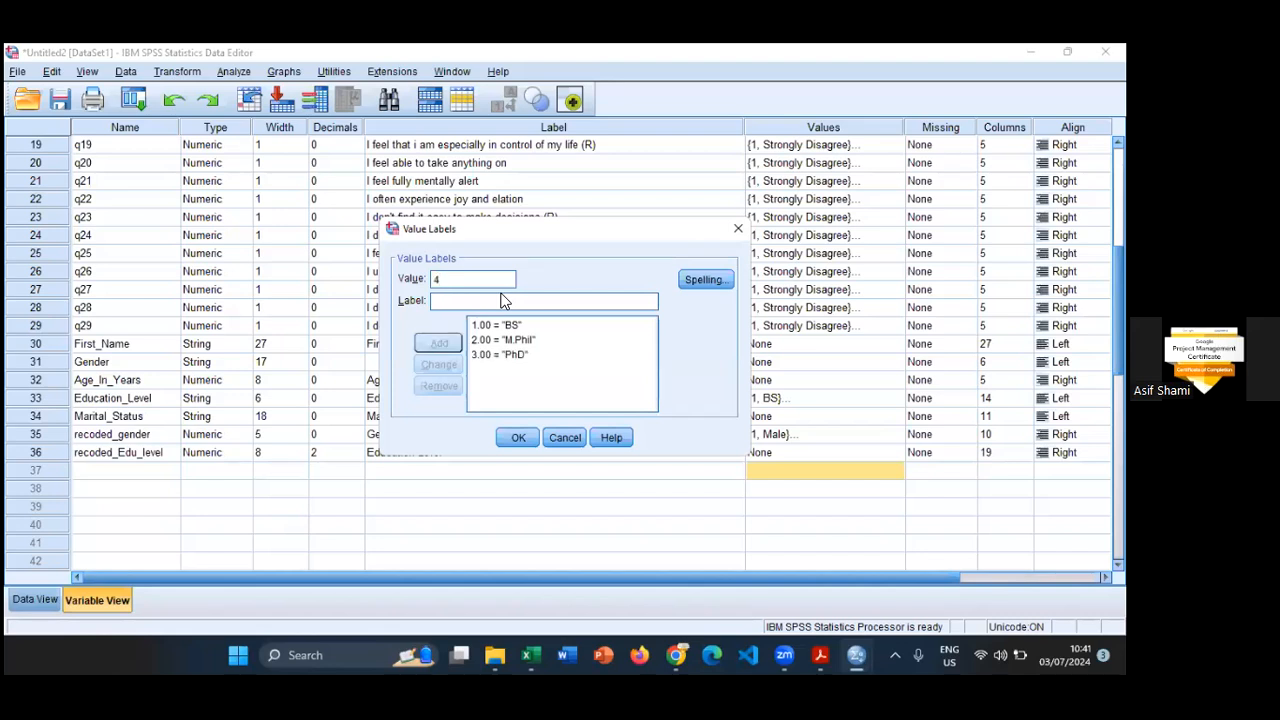
pyautogui.write('Other')
pyautogui.press('Return')
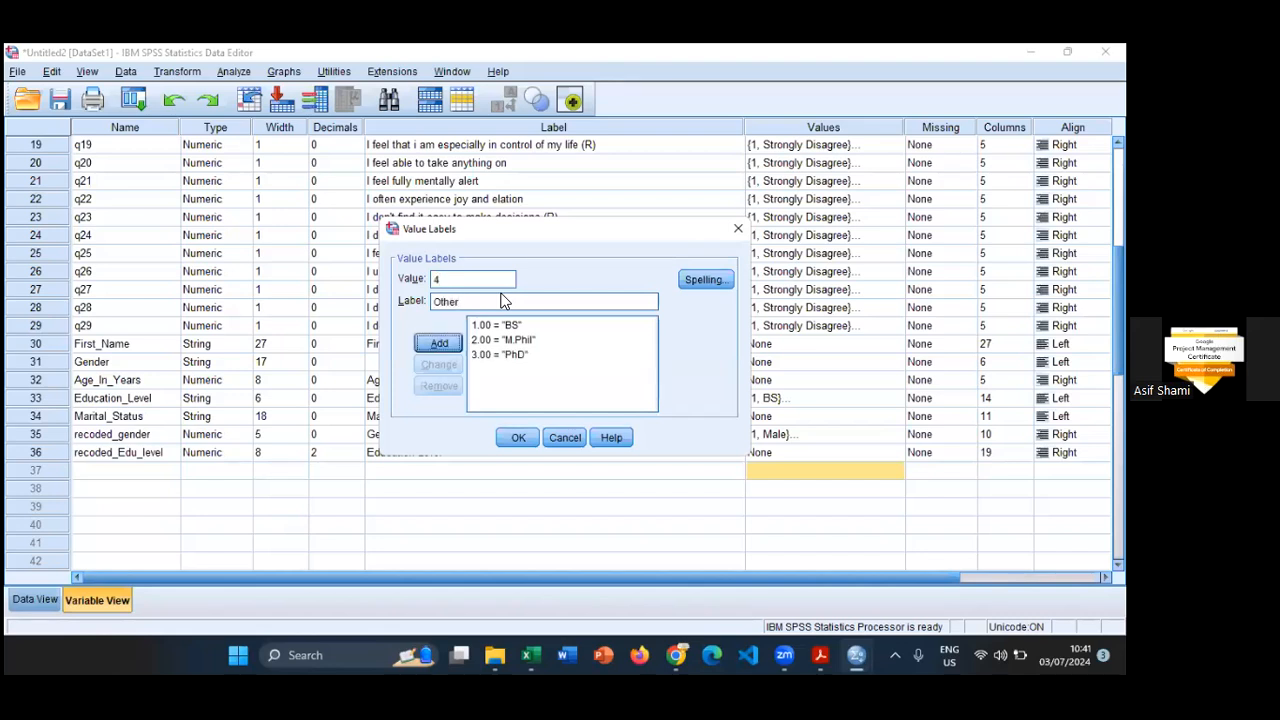
pyautogui.click(517, 437)
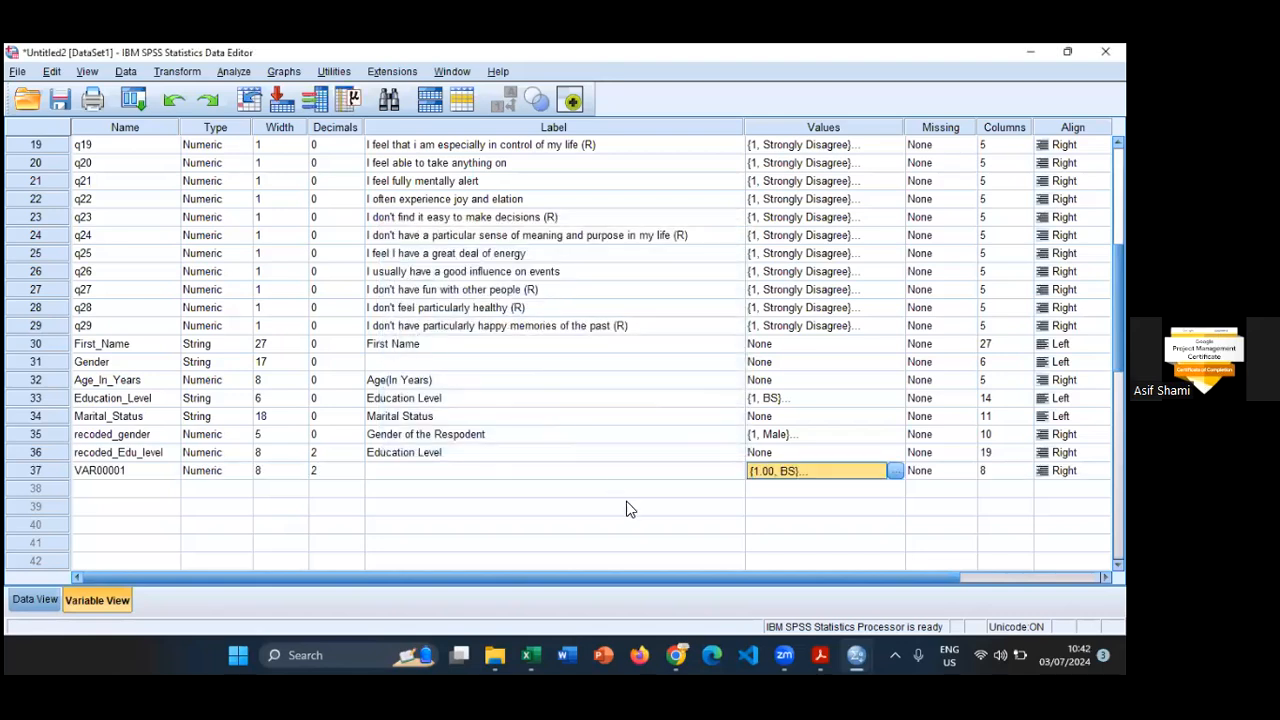
# - Compare the Education_Level column with the recoded_Edu_level column in Data View
pyautogui.click(36, 598)
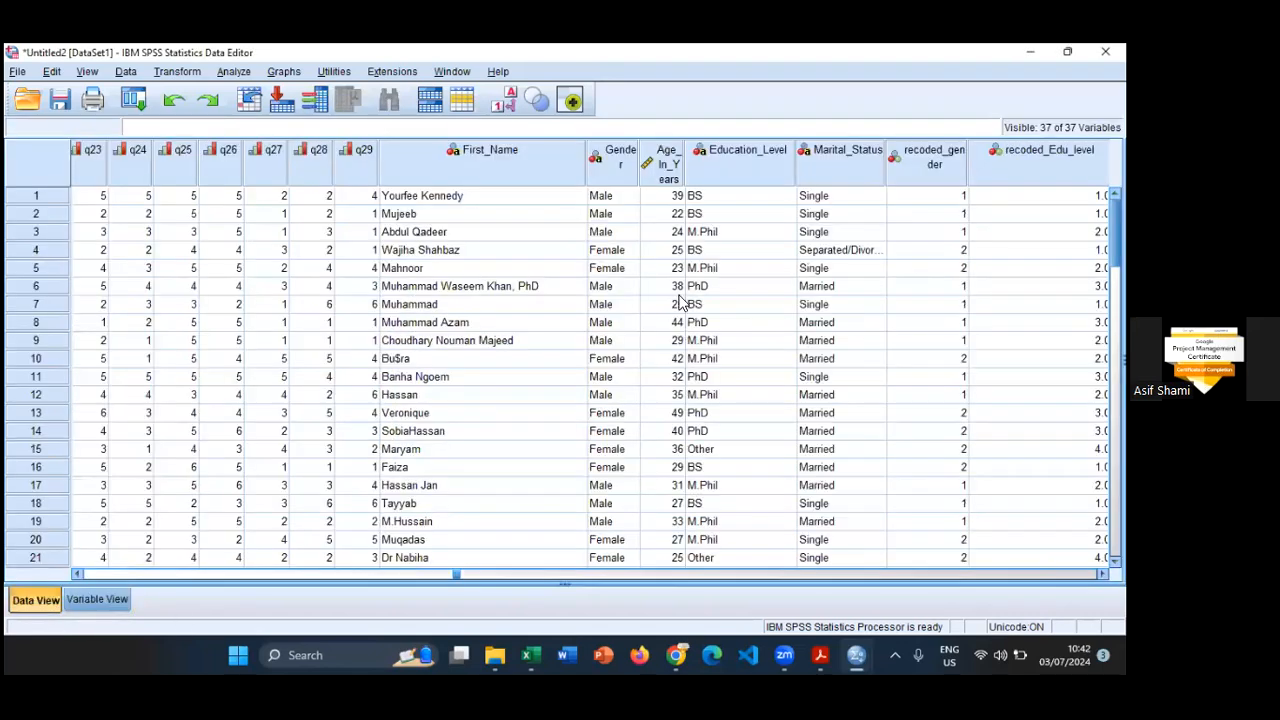
pyautogui.click(757, 168)
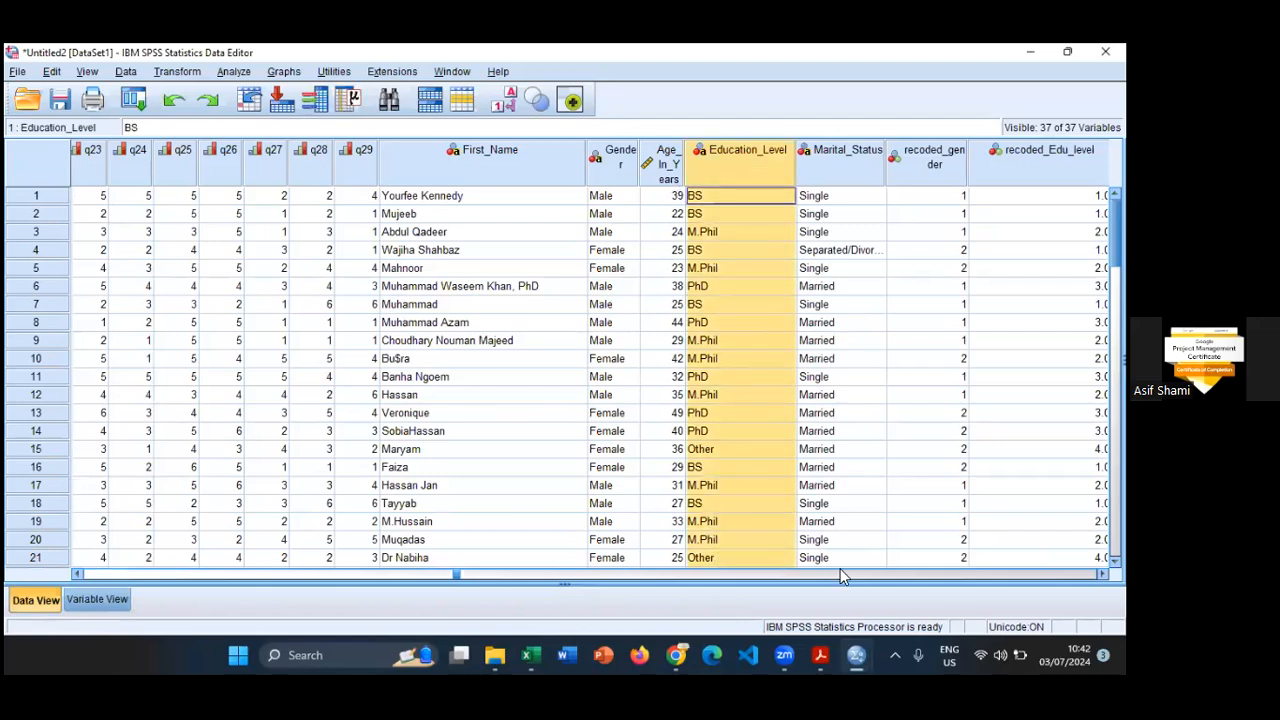
pyautogui.hscroll(2, 595, 370)
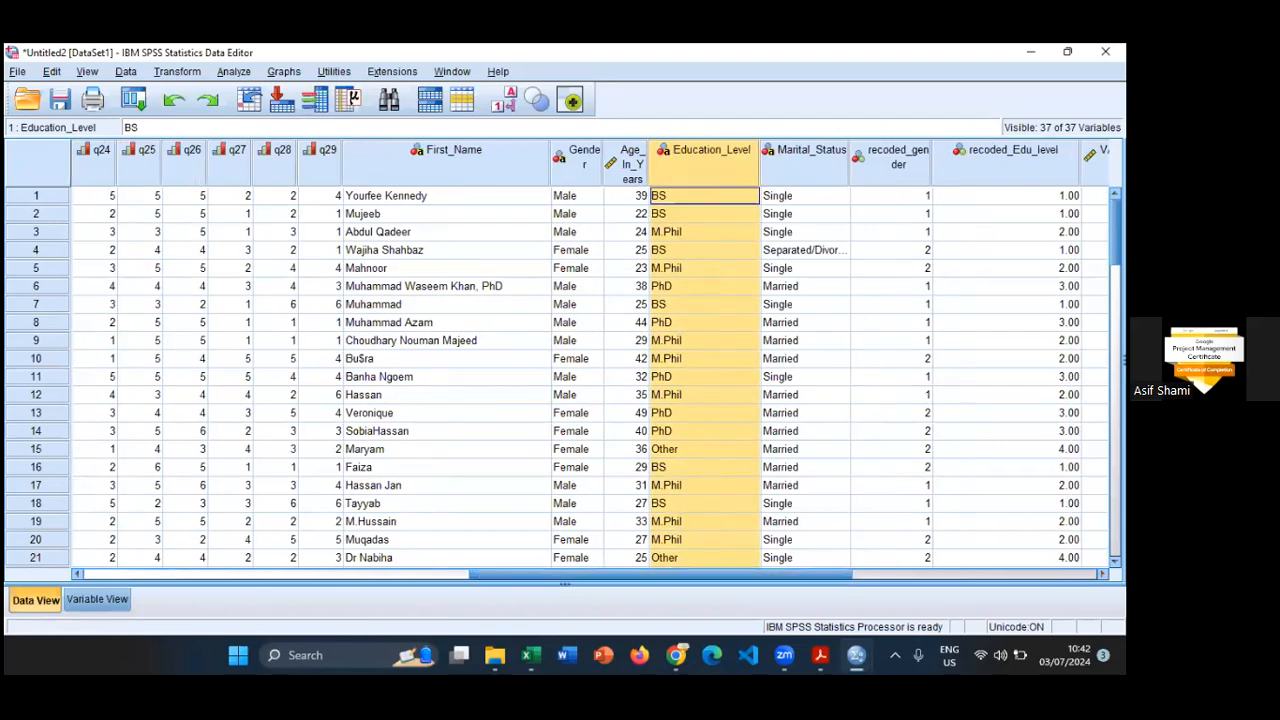
pyautogui.hscroll(1, 886, 237)
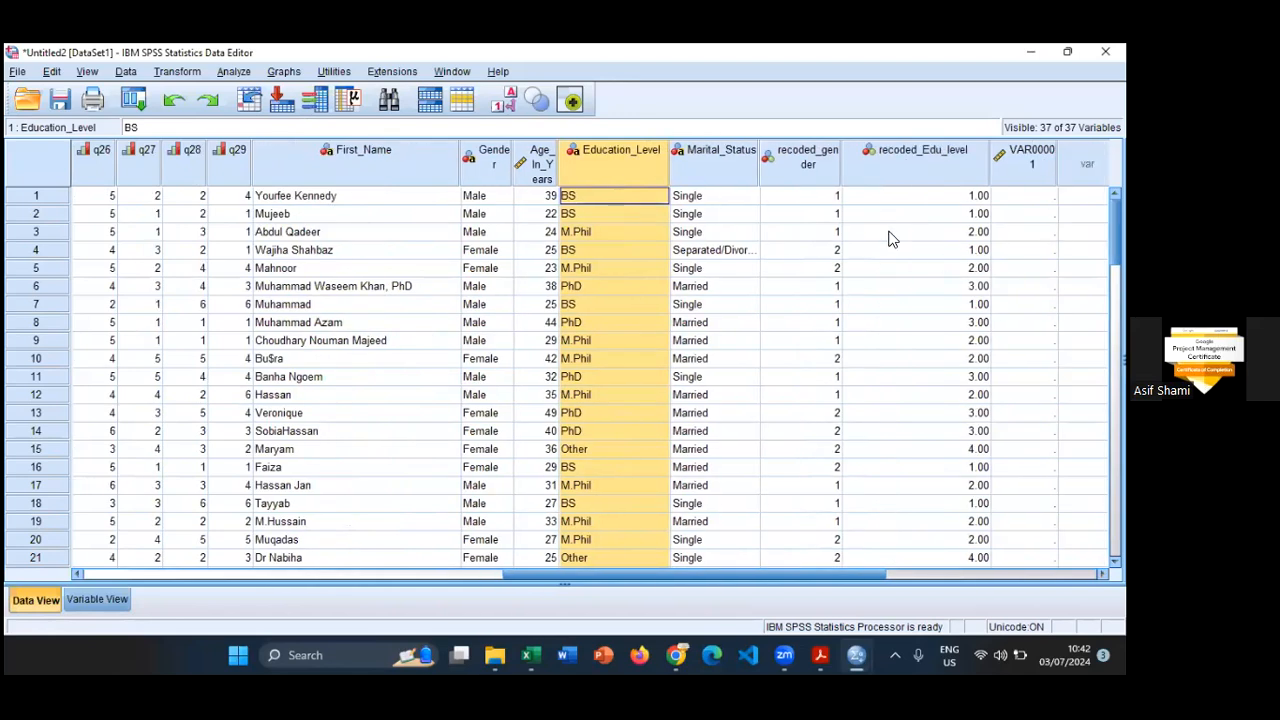
pyautogui.click(928, 195)
pyautogui.click(631, 180)
pyautogui.keyDown('ctrl'); pyautogui.click(875, 176); pyautogui.keyUp('ctrl')
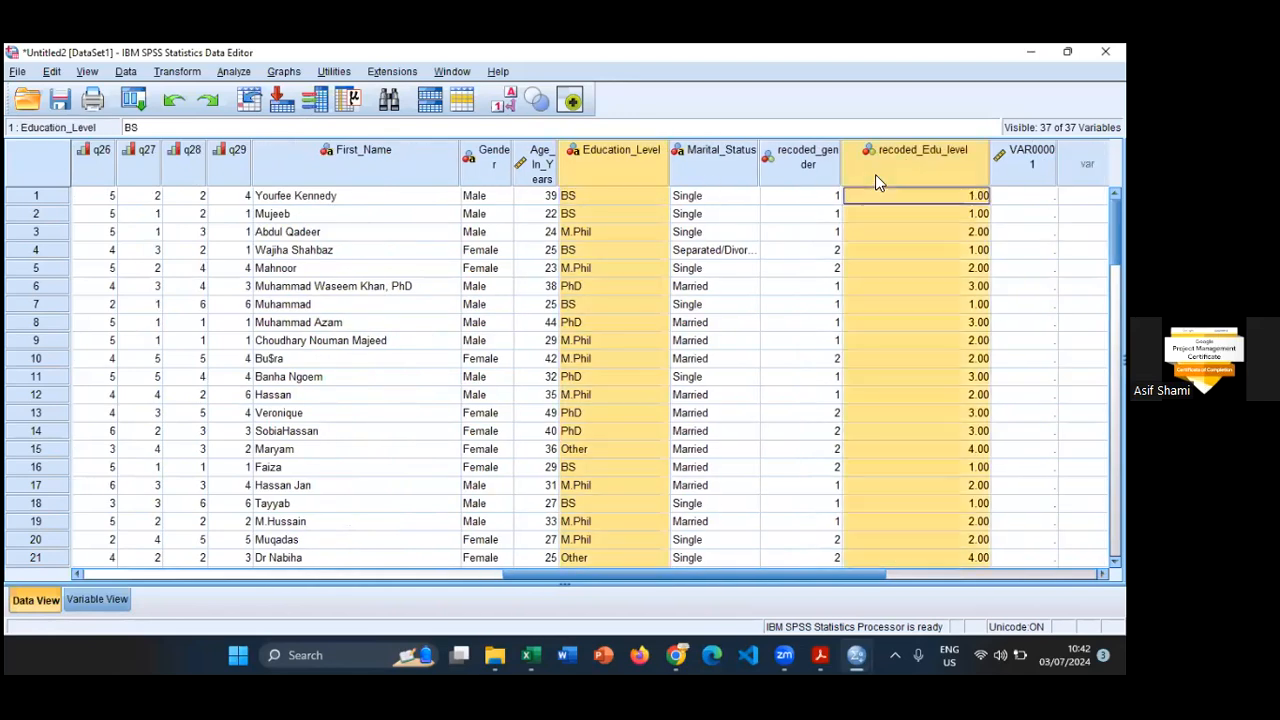
# - Display value labels instead of codes in Data View and check the recoded_Edu_level column
pyautogui.click(509, 100)
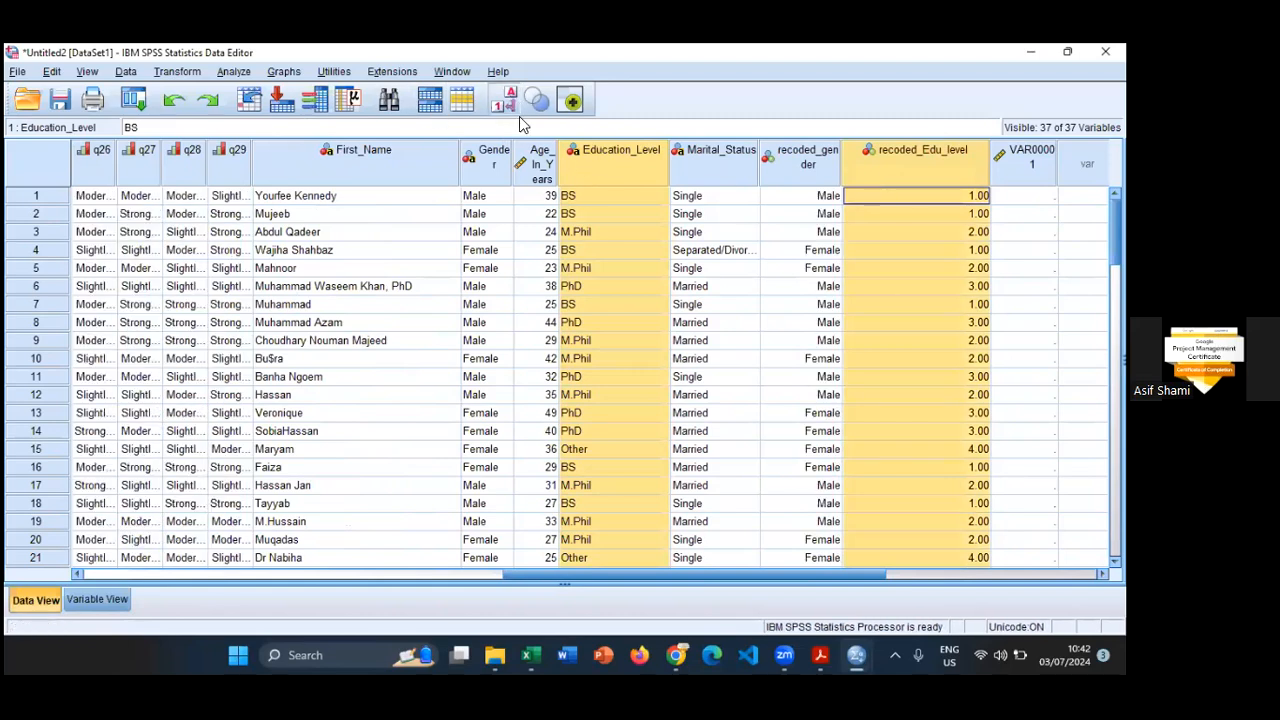
pyautogui.click(924, 195)
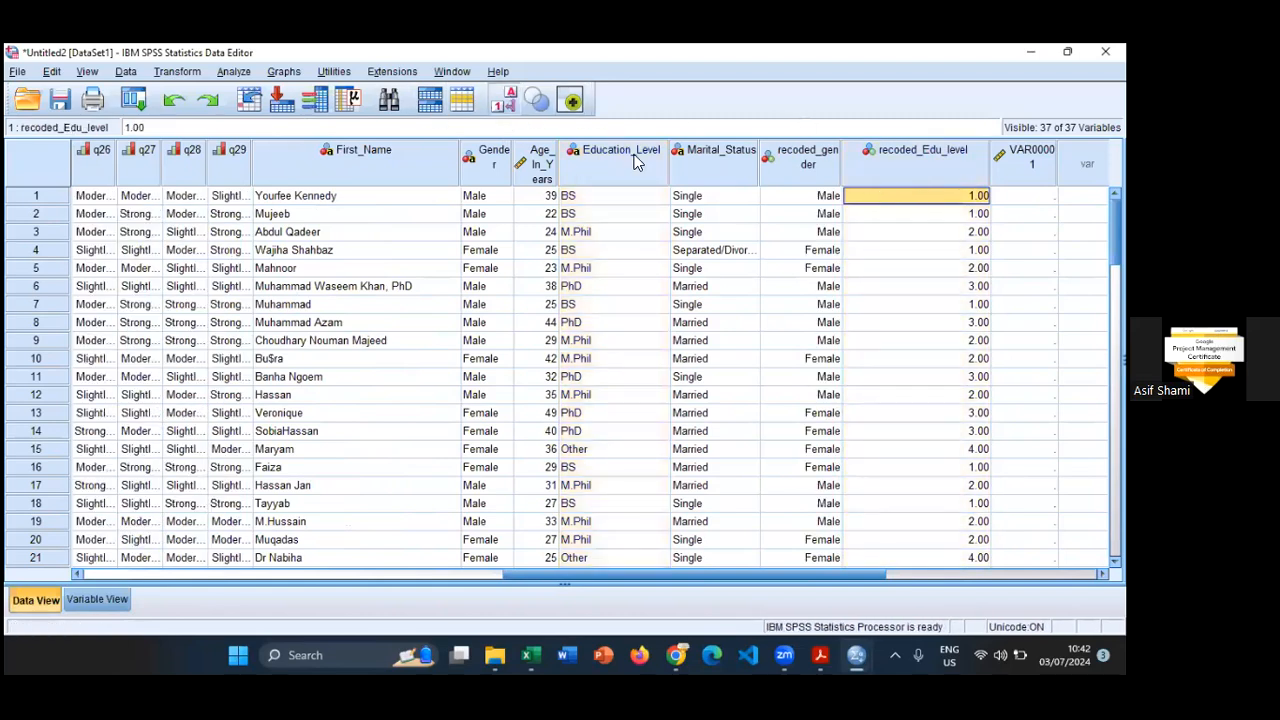
pyautogui.click(503, 104)
pyautogui.click(503, 104)
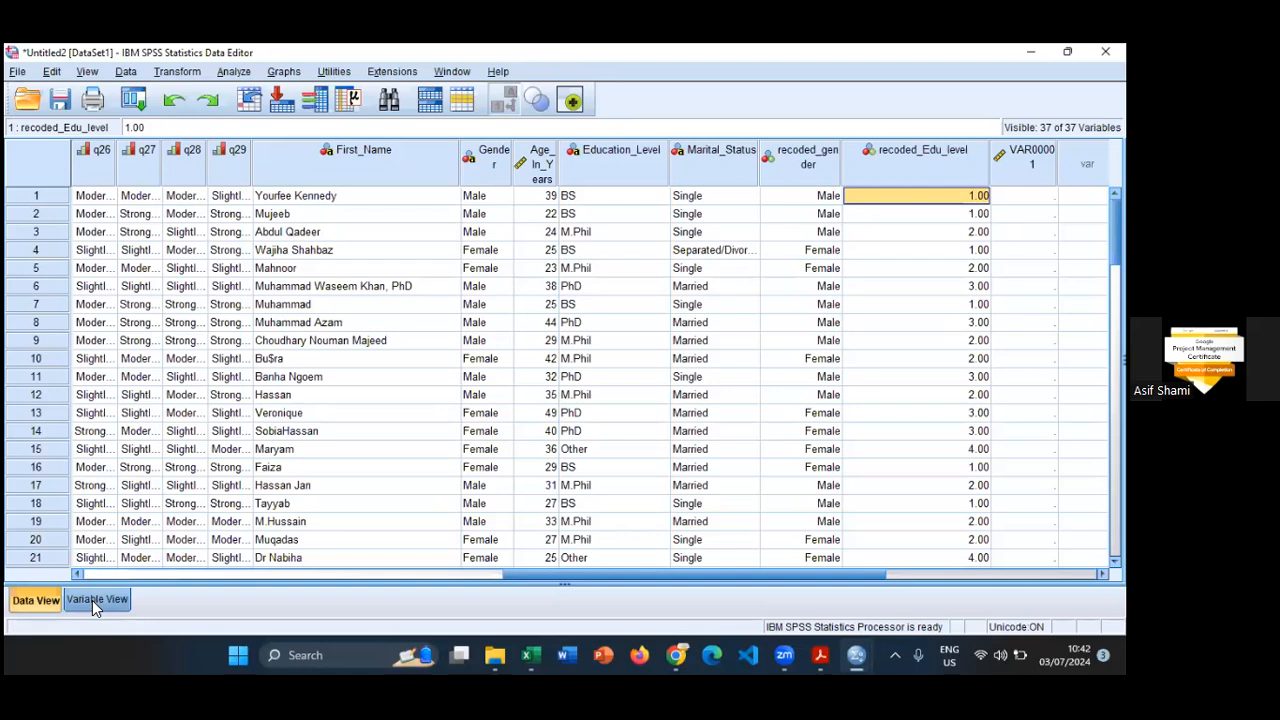
# - Copy the value labels of VAR00001 to recoded_Edu_level in Variable View
pyautogui.click(96, 599)
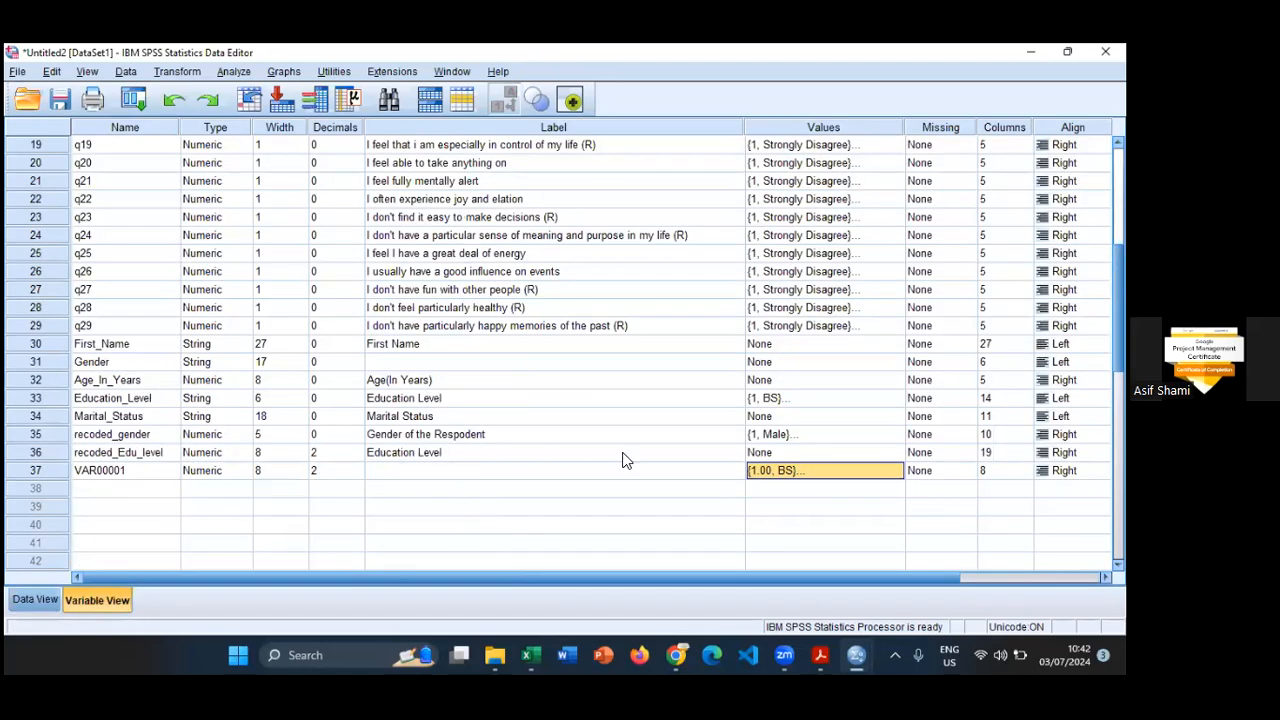
pyautogui.rightClick(792, 474)
pyautogui.click(735, 524)
pyautogui.click(793, 474)
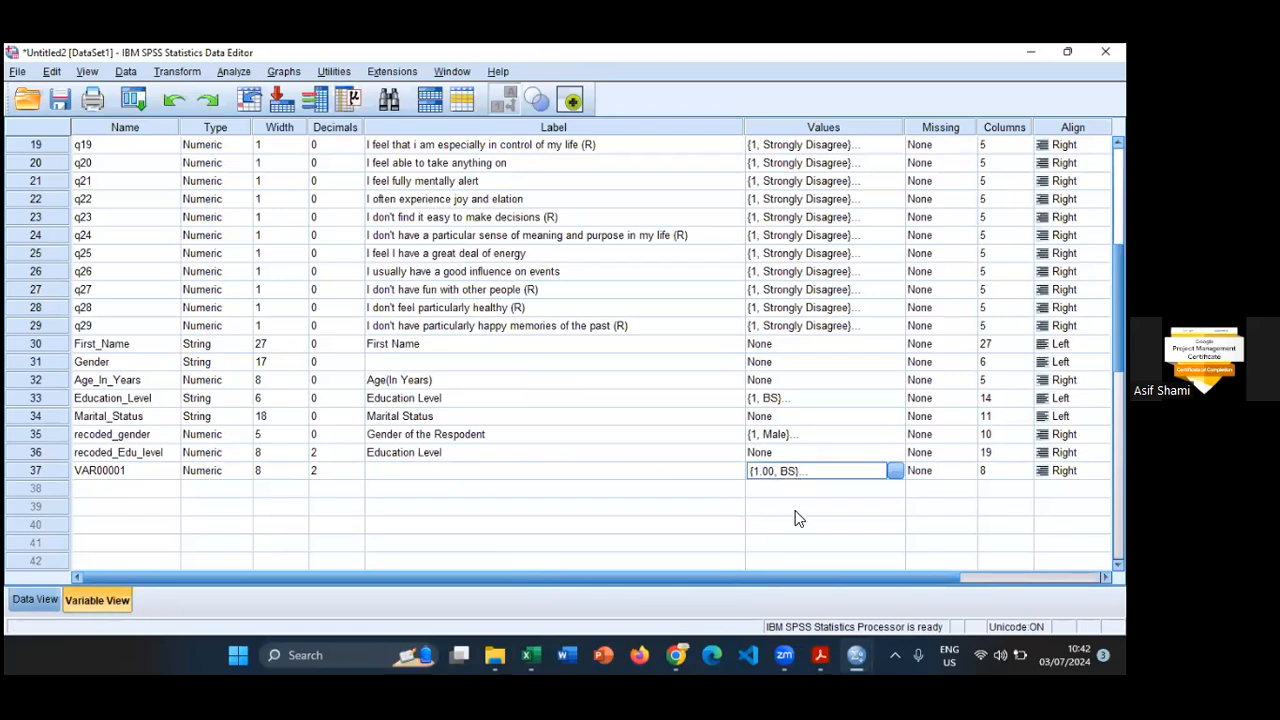
pyautogui.click(808, 453)
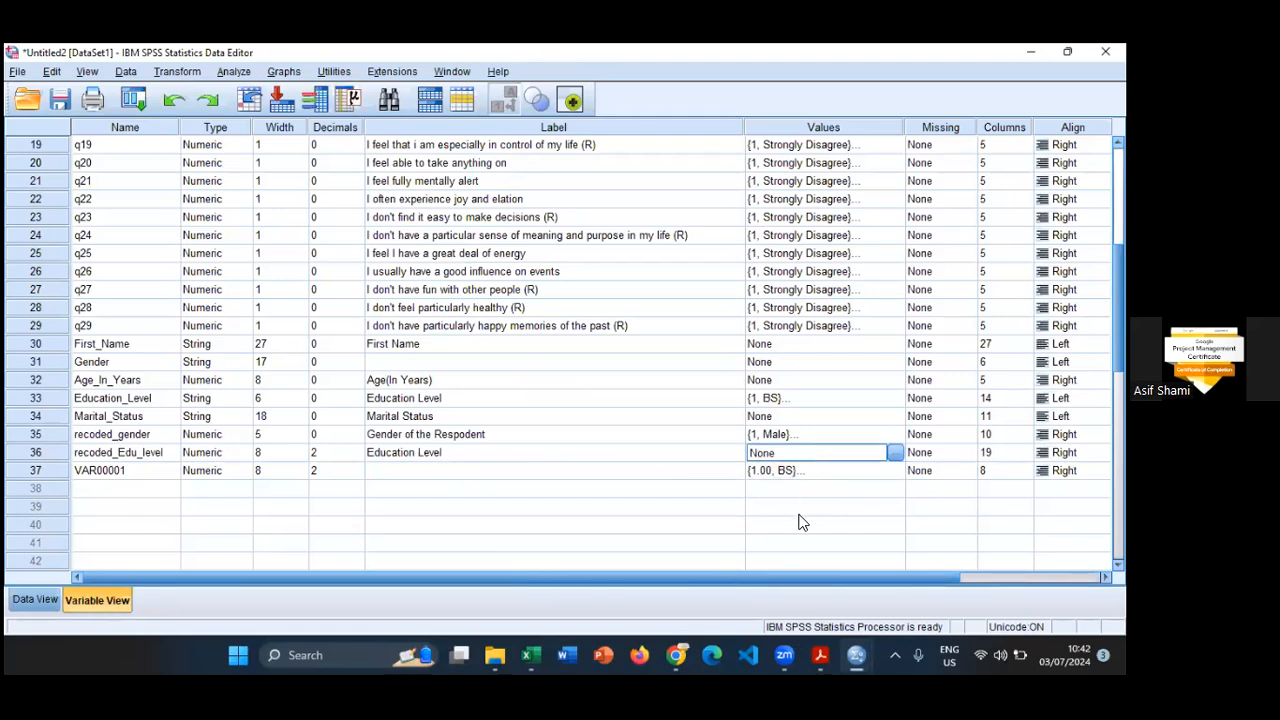
pyautogui.write('{1.00, BS}...')
# - Delete the surplus variable VAR00001
pyautogui.click(55, 478)
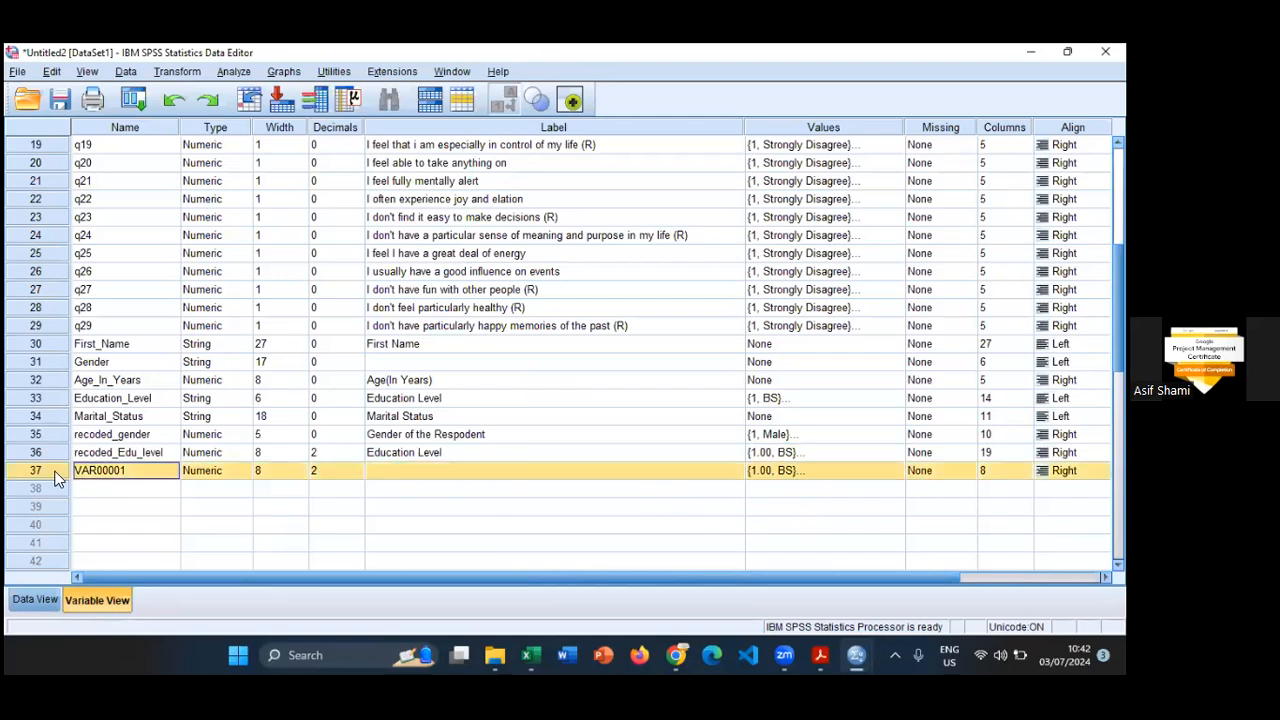
pyautogui.rightClick(55, 476)
pyautogui.click(96, 527)
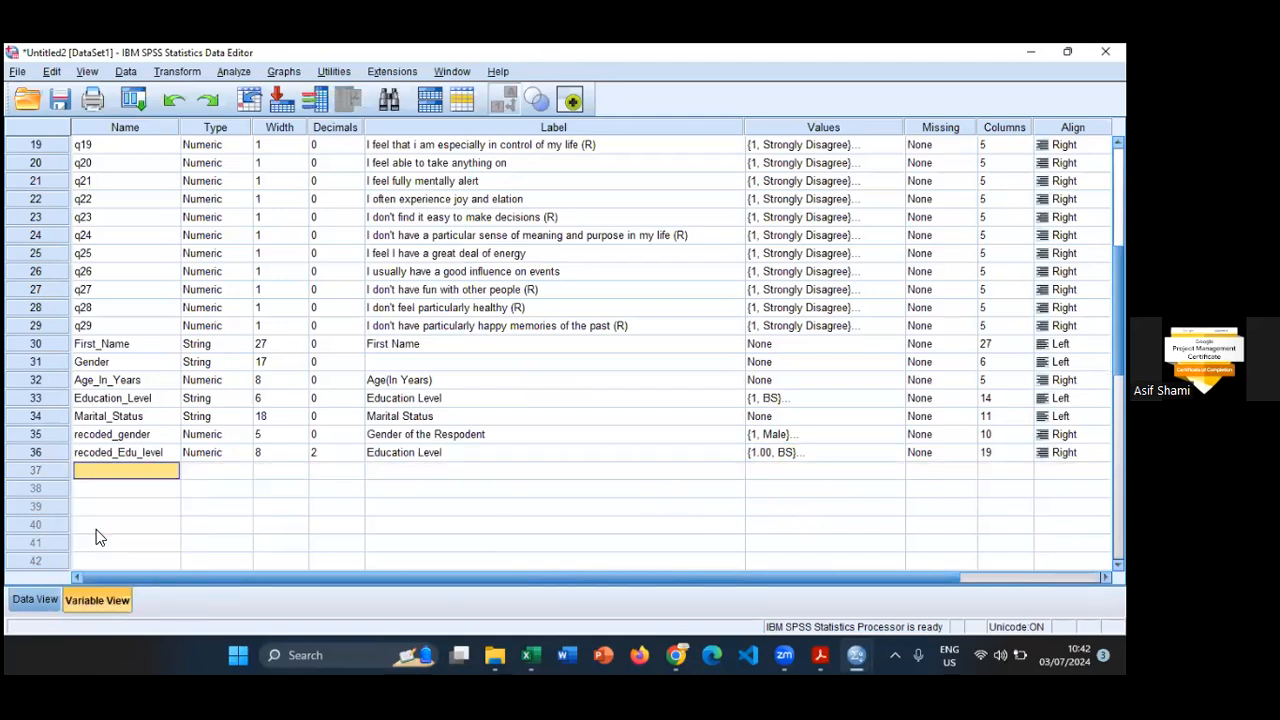
# - Check the labelled recoded_Edu_level values against Education_Level in Data View
pyautogui.click(28, 604)
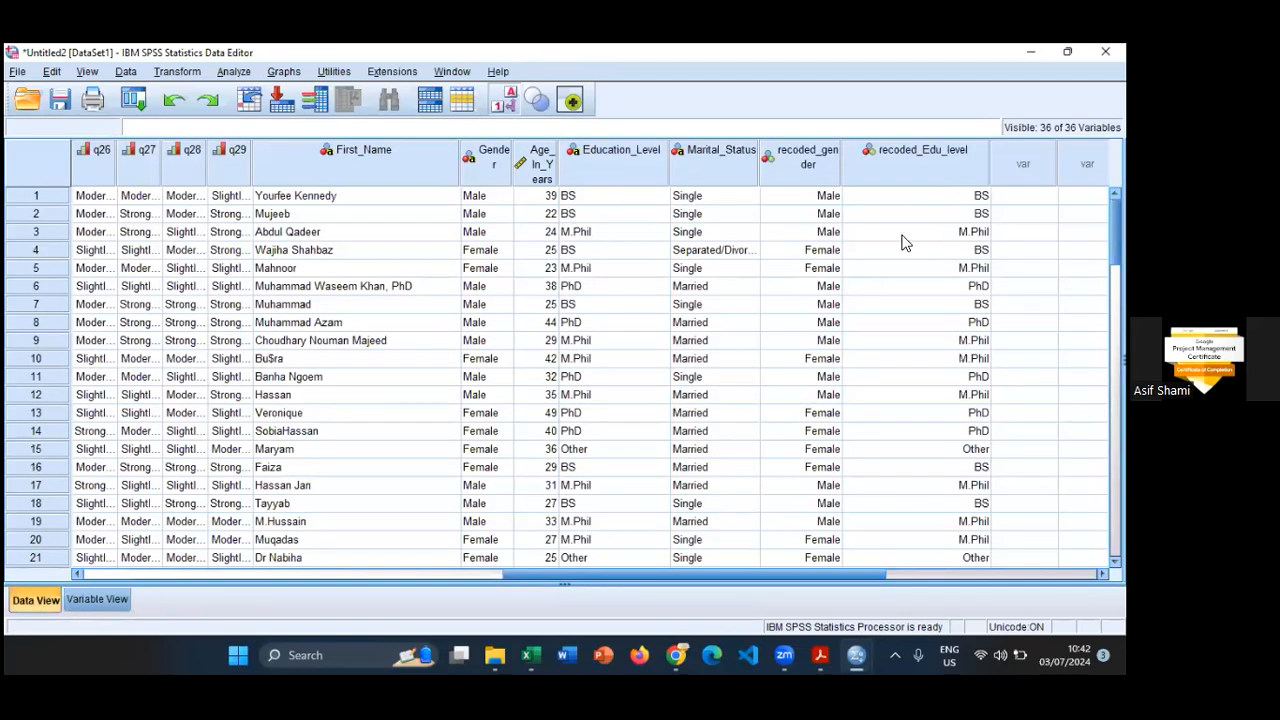
pyautogui.scroll(-1, 1100, 230)
pyautogui.scroll(-1, 731, 300)
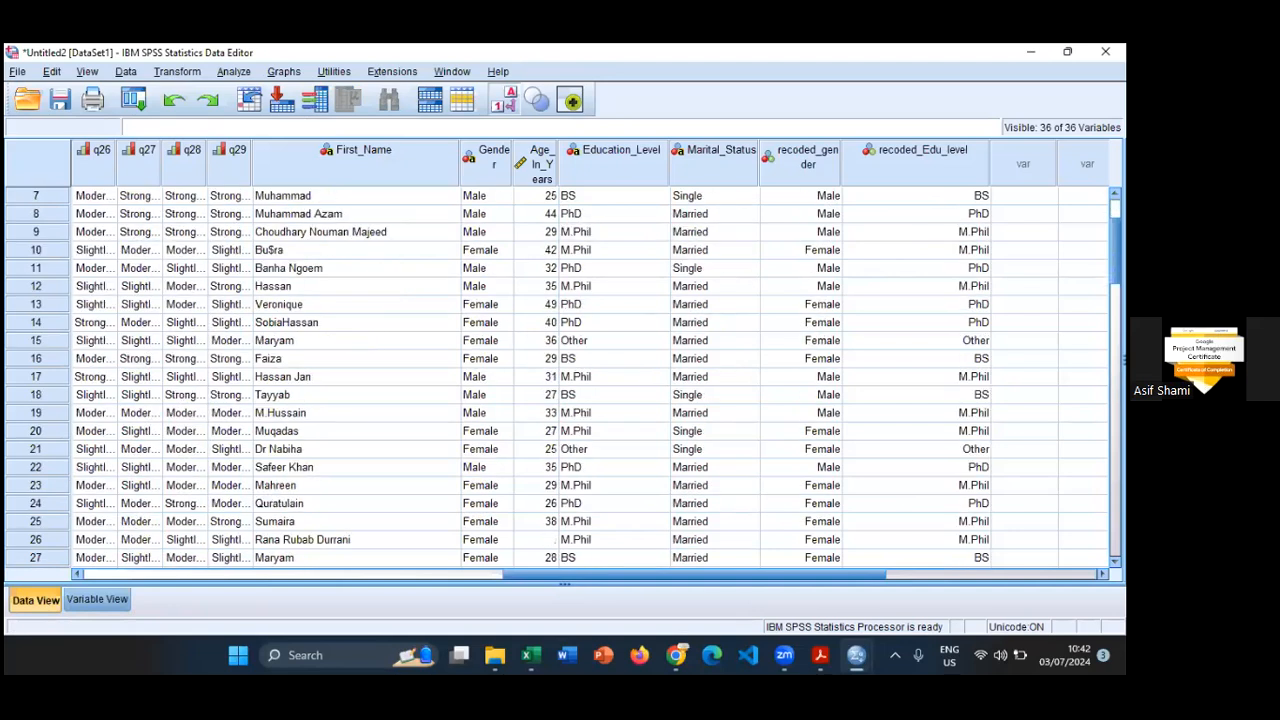
pyautogui.click(565, 268)
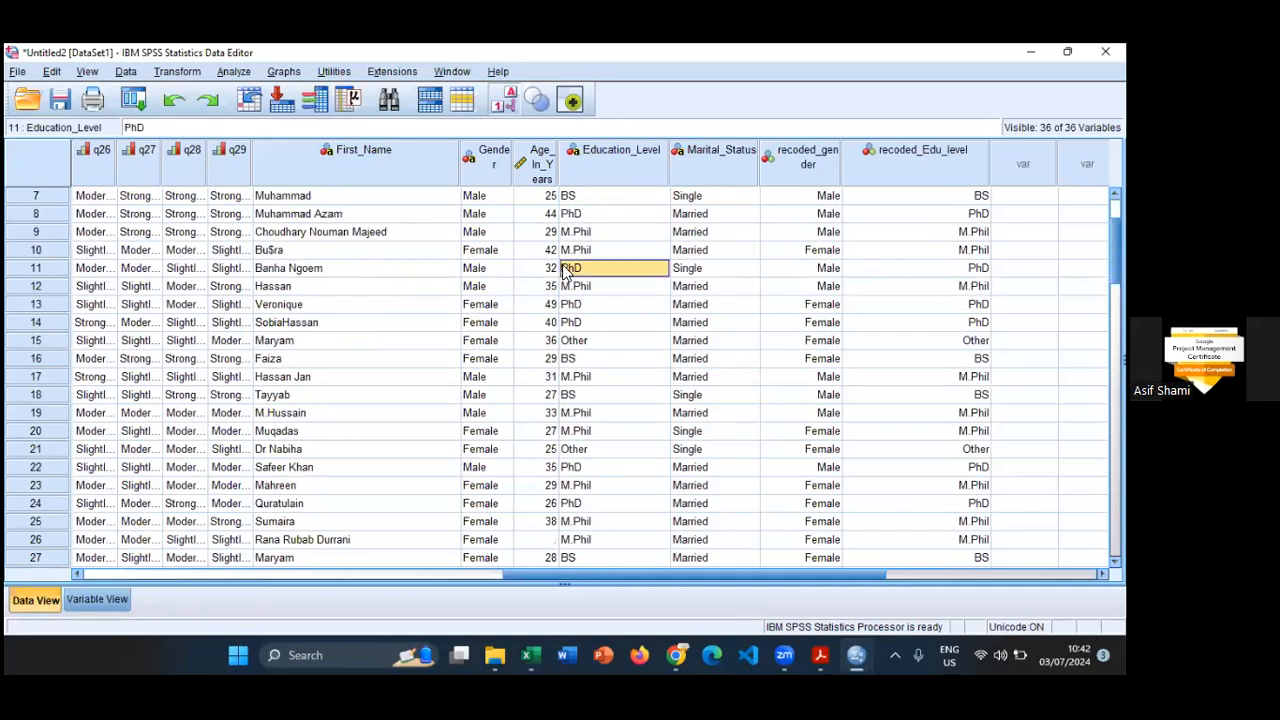
# - Compare case 11's recoded gender and education values with its original Gender and Education_Level entries in Data View
pyautogui.click(60, 266)
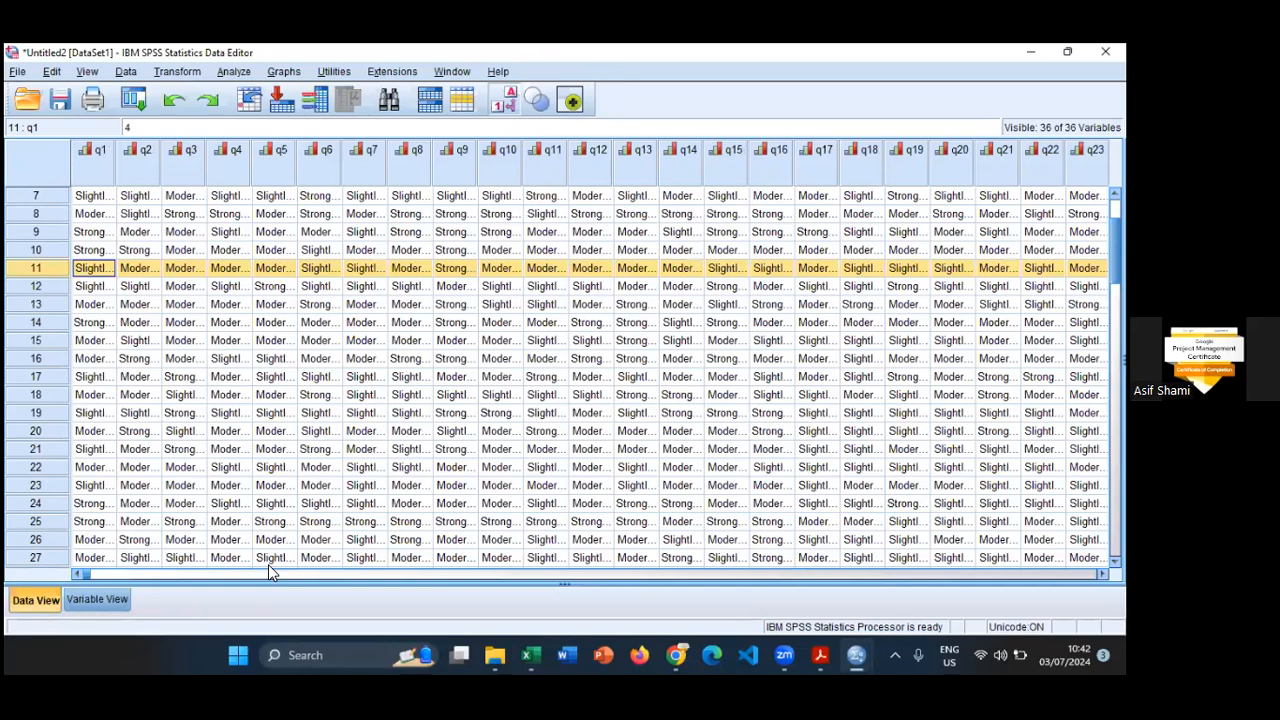
pyautogui.hscroll(10, 590, 378)
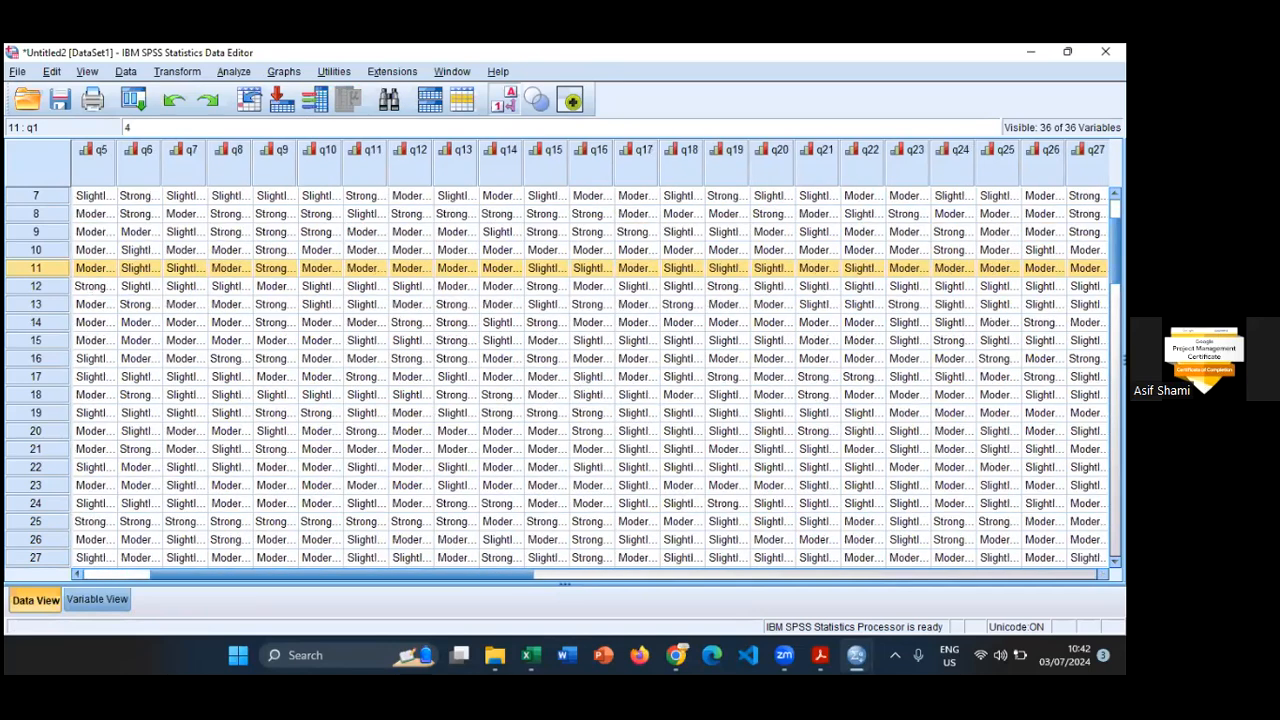
pyautogui.hscroll(10, 590, 378)
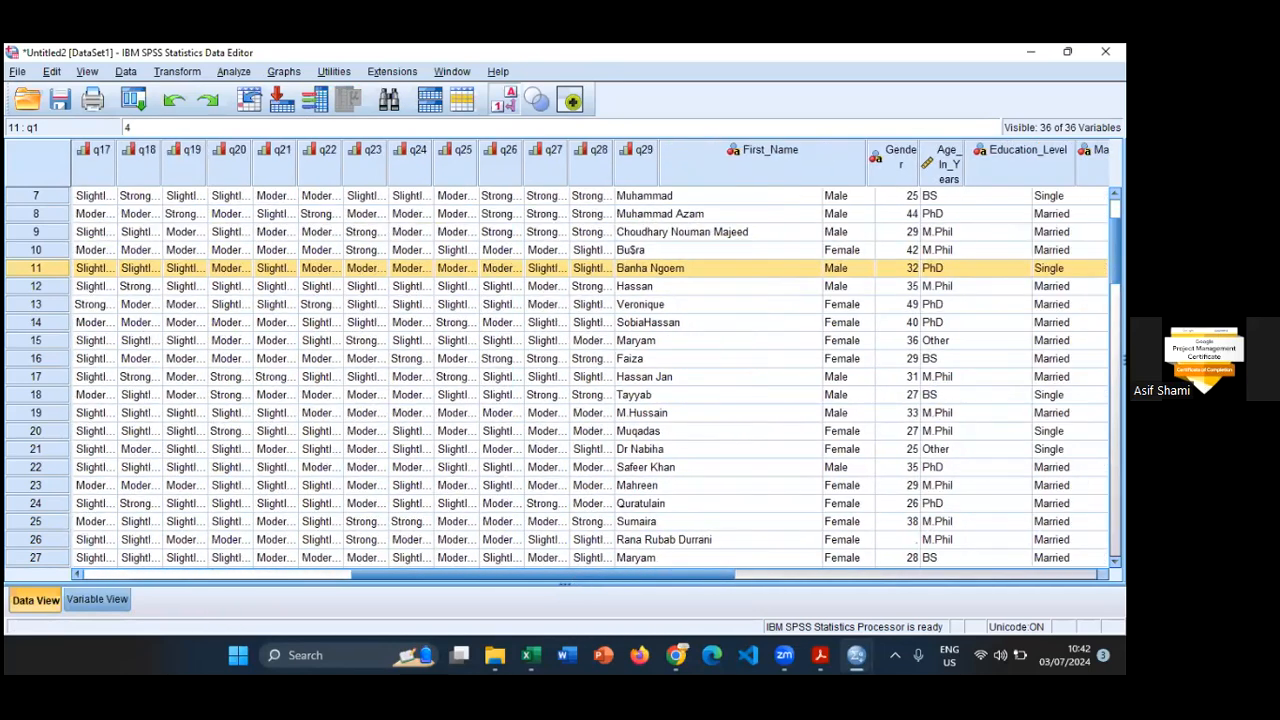
pyautogui.hscroll(1, 590, 378)
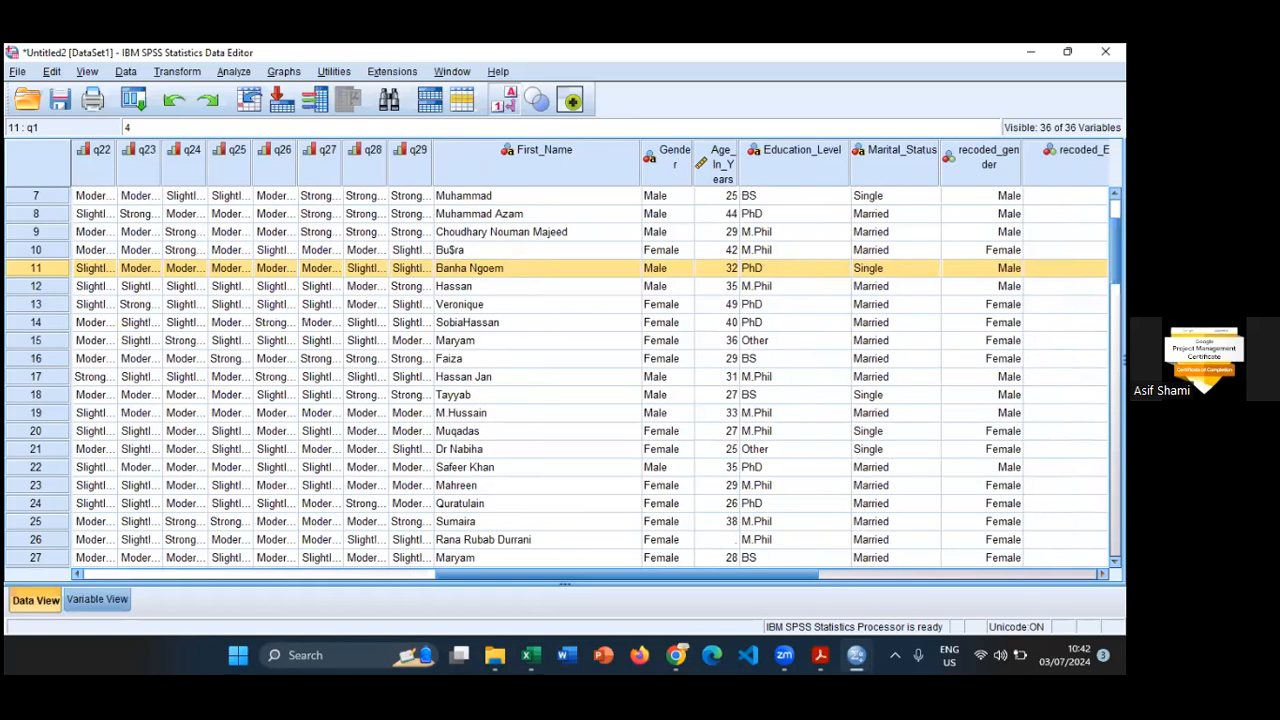
pyautogui.hscroll(2, 590, 378)
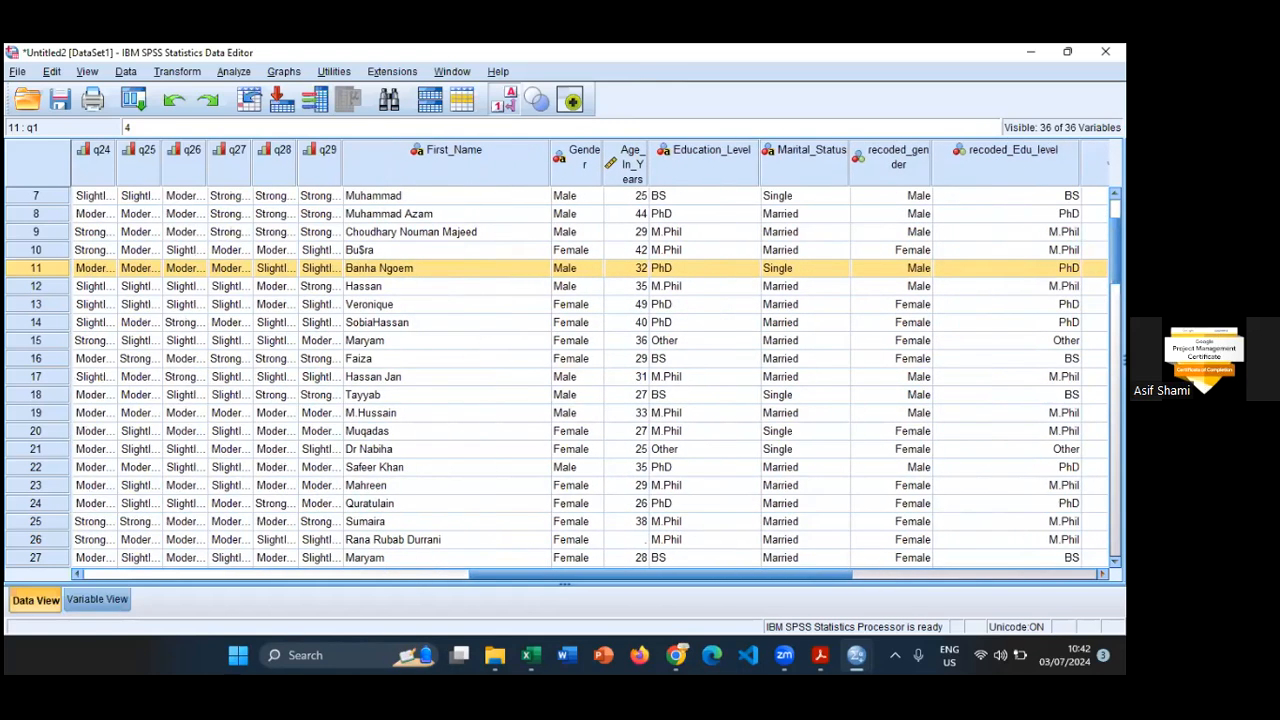
pyautogui.hscroll(2, 590, 378)
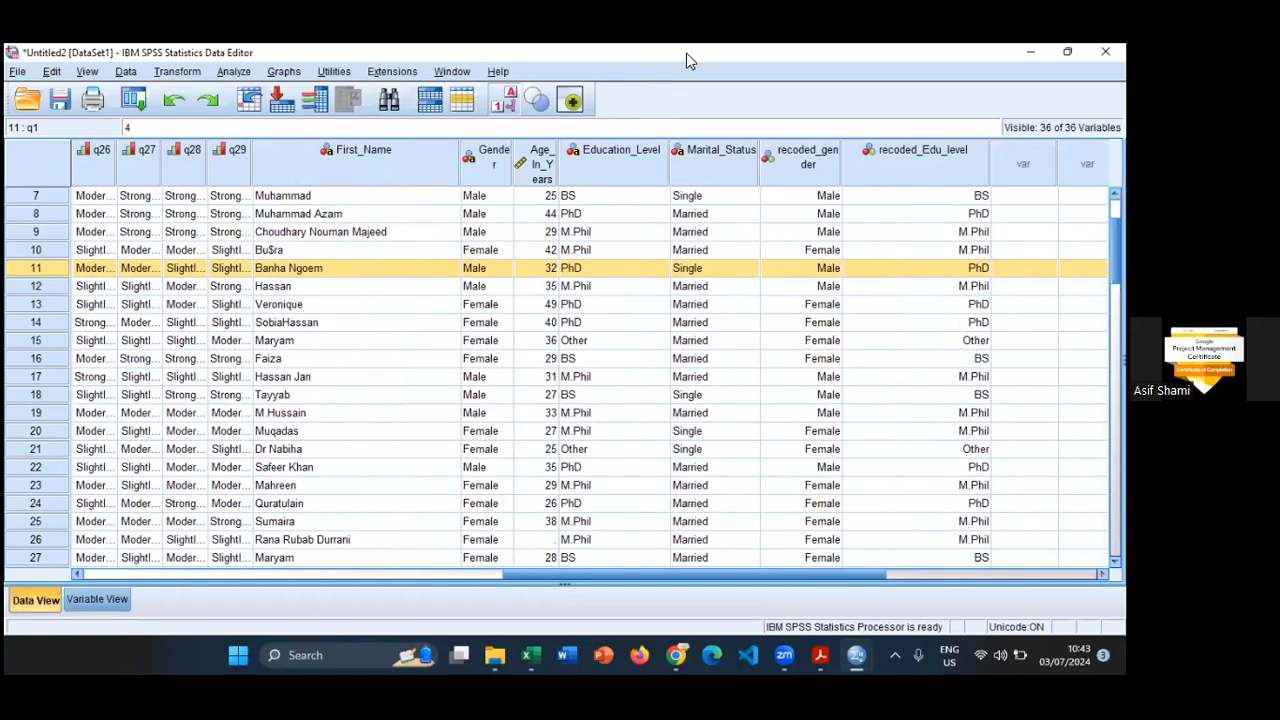
# - Delete the original string variable Gender from the dataset
pyautogui.click(482, 165)
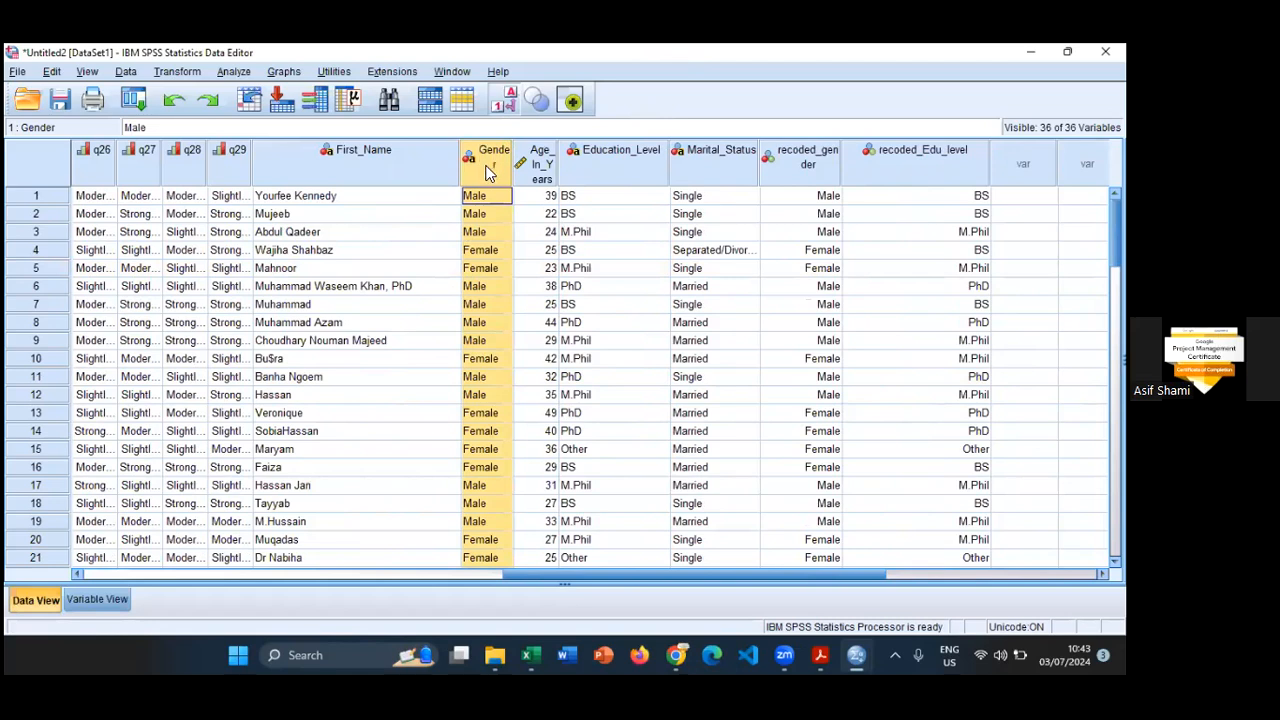
pyautogui.rightClick(486, 167)
pyautogui.click(767, 48)
pyautogui.rightClick(488, 163)
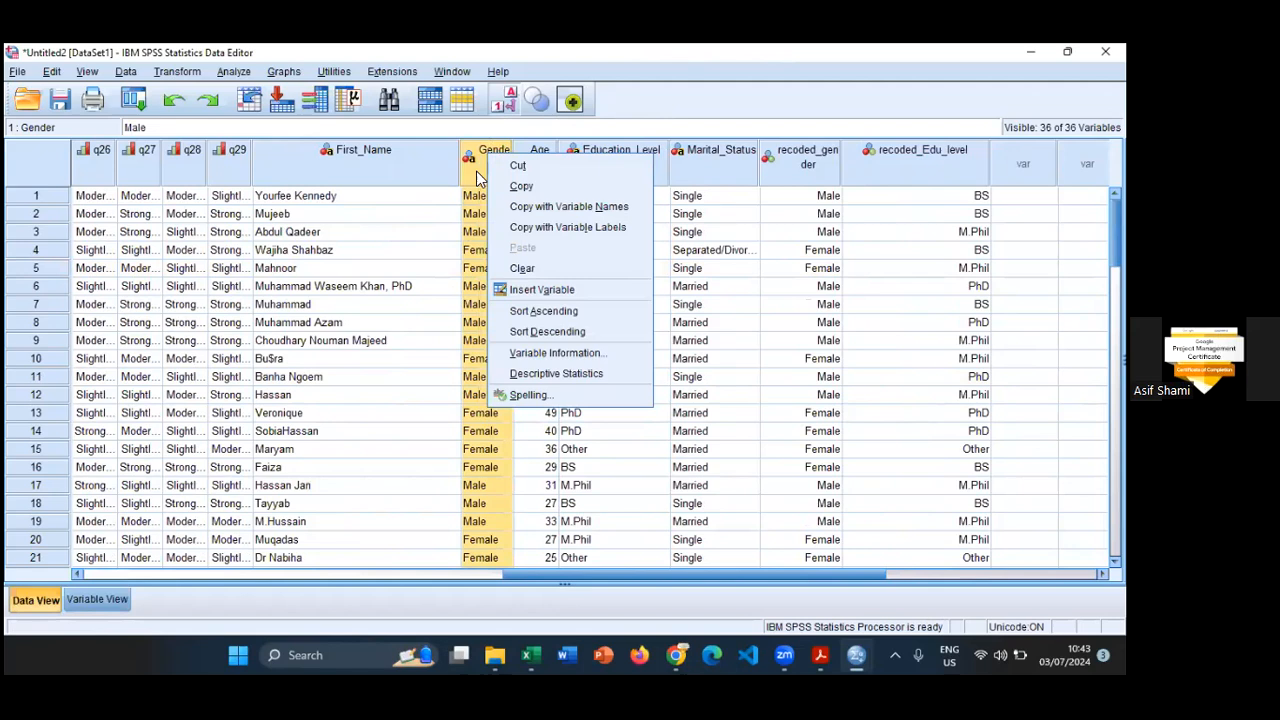
pyautogui.click(519, 268)
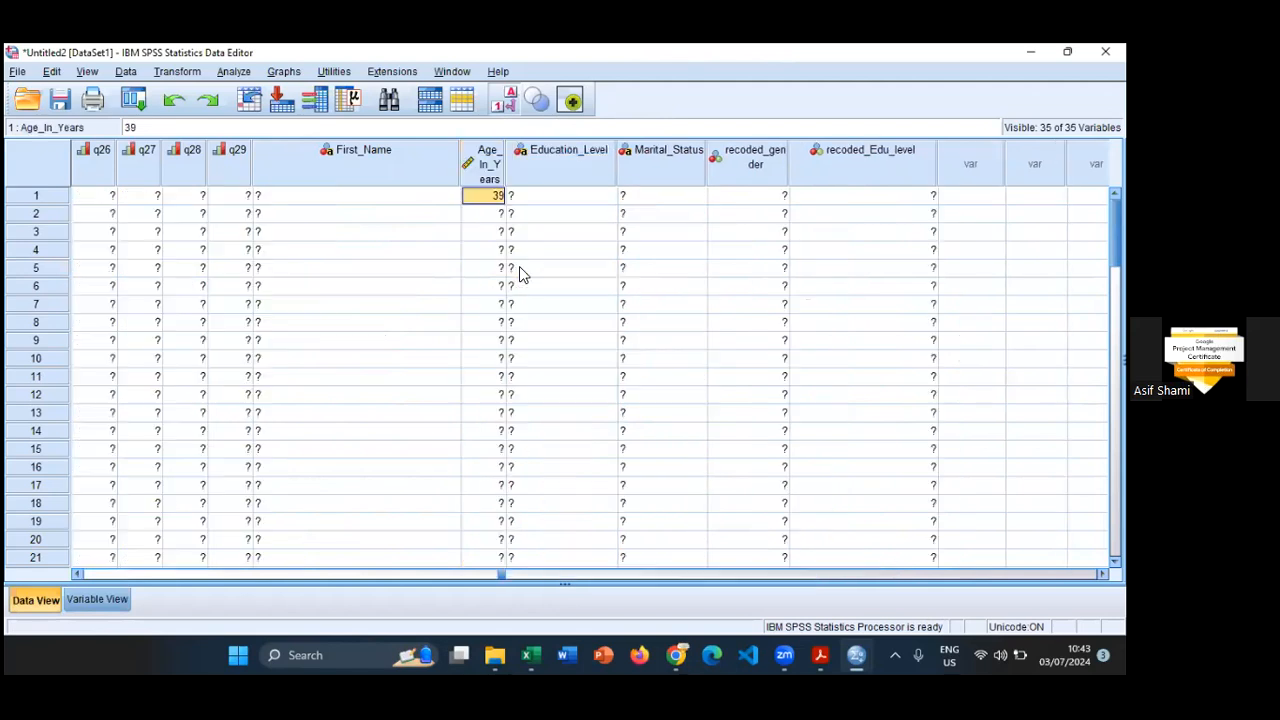
# - Rename the variable recoded_gender as Gender in Variable View
pyautogui.click(738, 172)
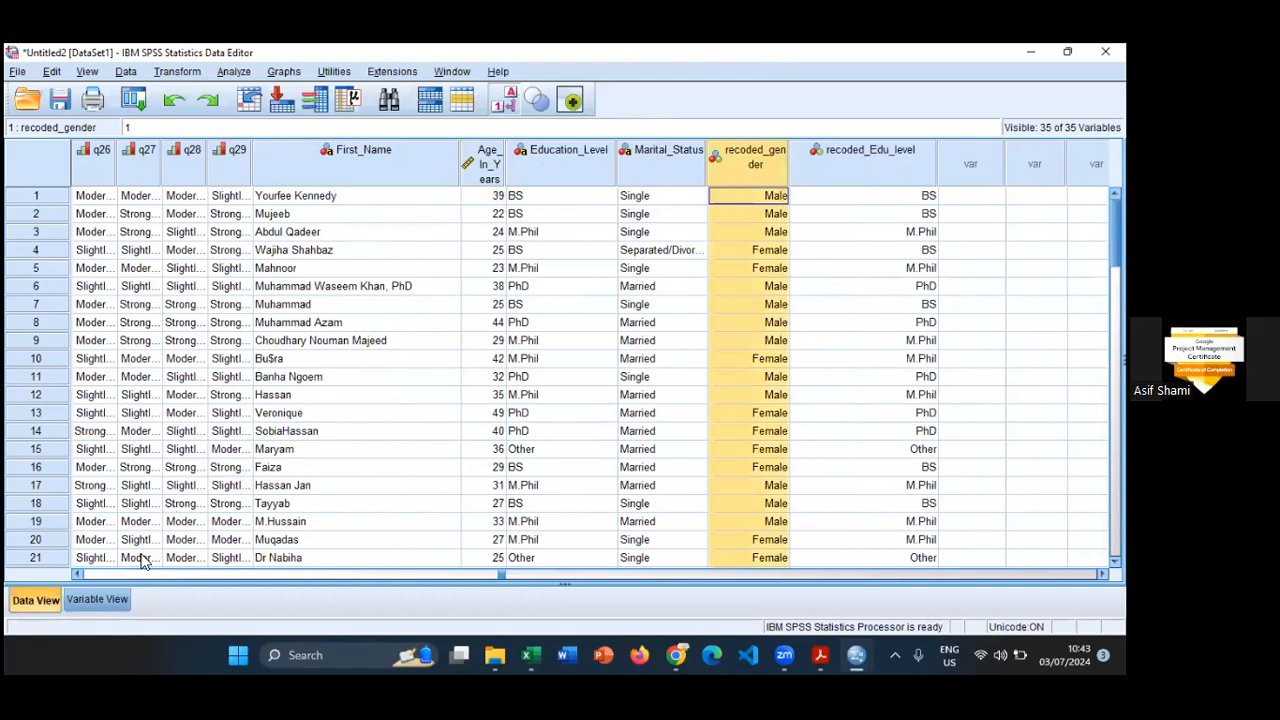
pyautogui.click(111, 600)
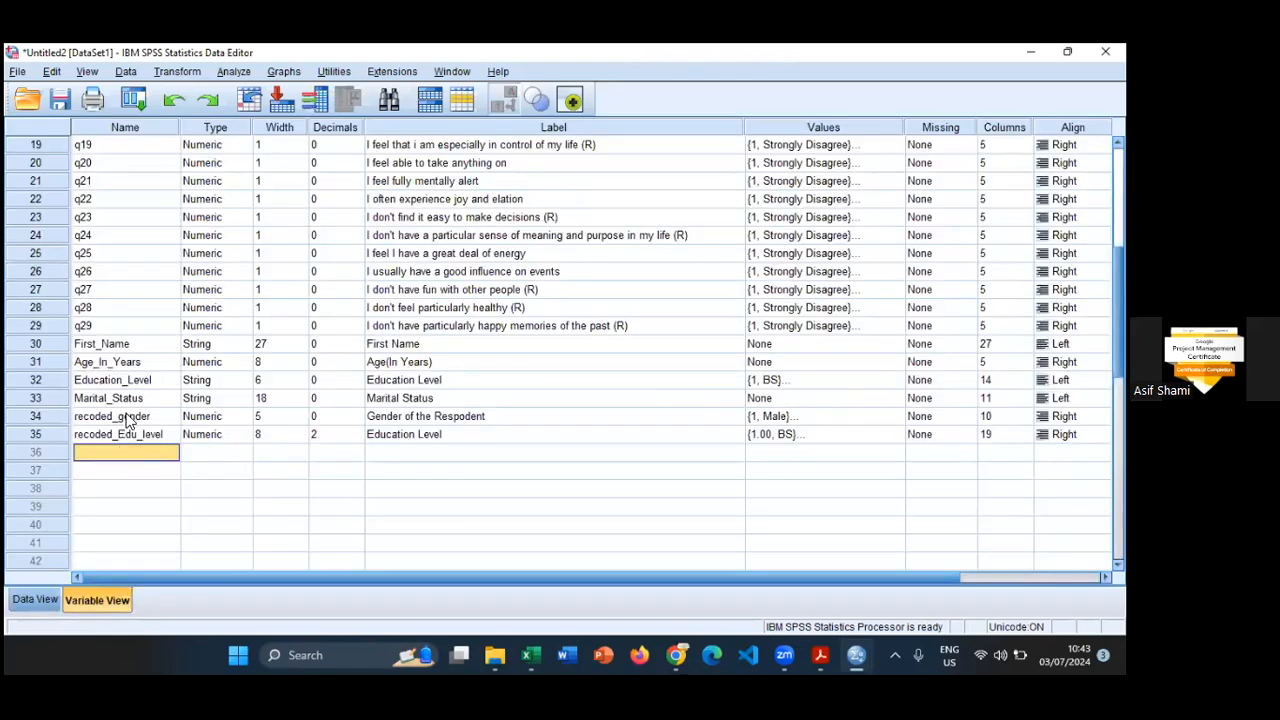
pyautogui.click(125, 418)
pyautogui.click(127, 417)
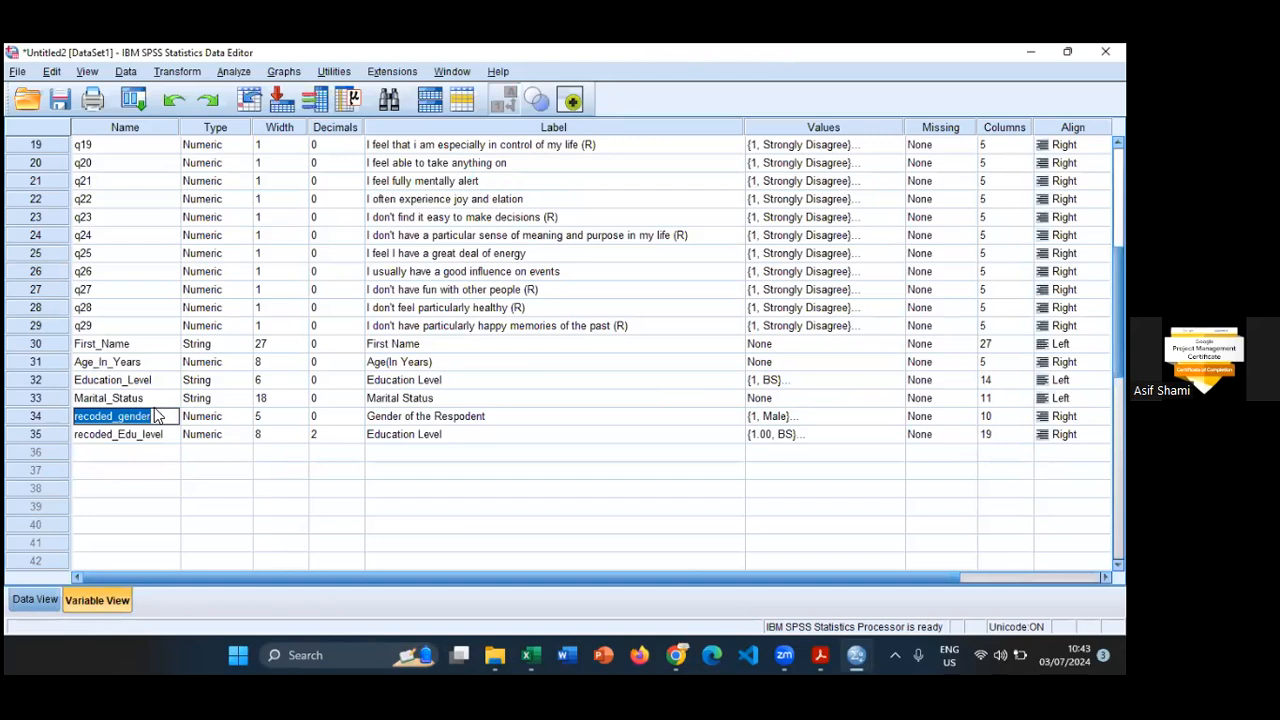
pyautogui.press('Left')
pyautogui.press('Left')
pyautogui.press('Left')
pyautogui.press('Left')
pyautogui.press('Left')
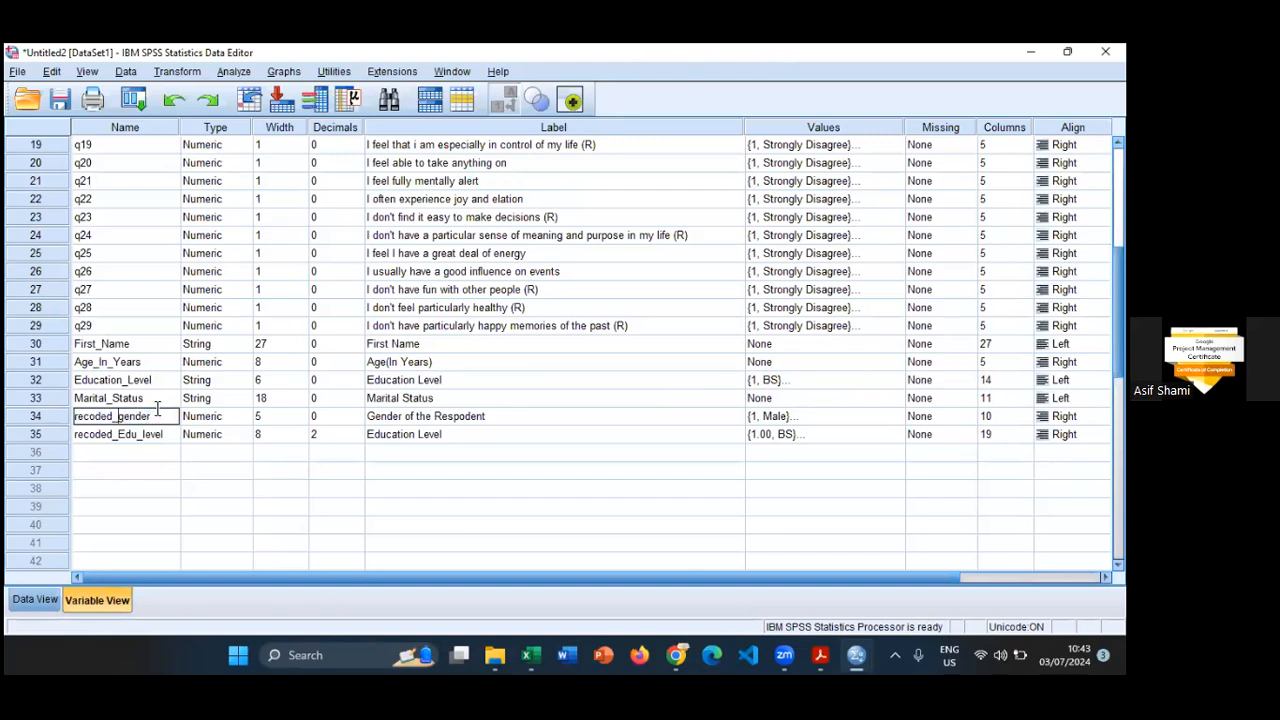
pyautogui.press('BackSpace')
pyautogui.press('BackSpace')
pyautogui.press('BackSpace')
pyautogui.press('BackSpace')
pyautogui.press('BackSpace')
pyautogui.press('BackSpace')
pyautogui.press('BackSpace')
pyautogui.press('BackSpace')
pyautogui.press('Delete')
pyautogui.write('G')
pyautogui.press('Return')
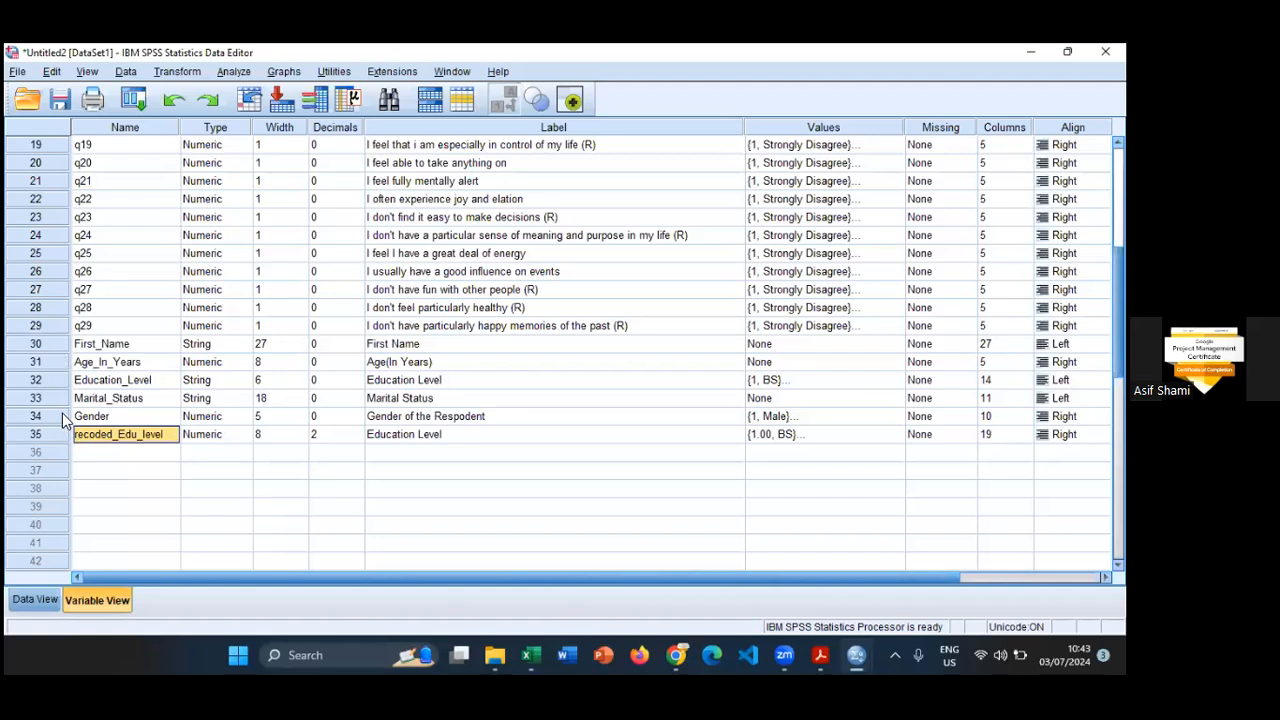
# - Check the renamed Gender column in Data View
pyautogui.moveTo(58, 414)
pyautogui.mouseDown()
pyautogui.moveTo(70, 378)
pyautogui.moveTo(63, 417)
pyautogui.mouseUp()
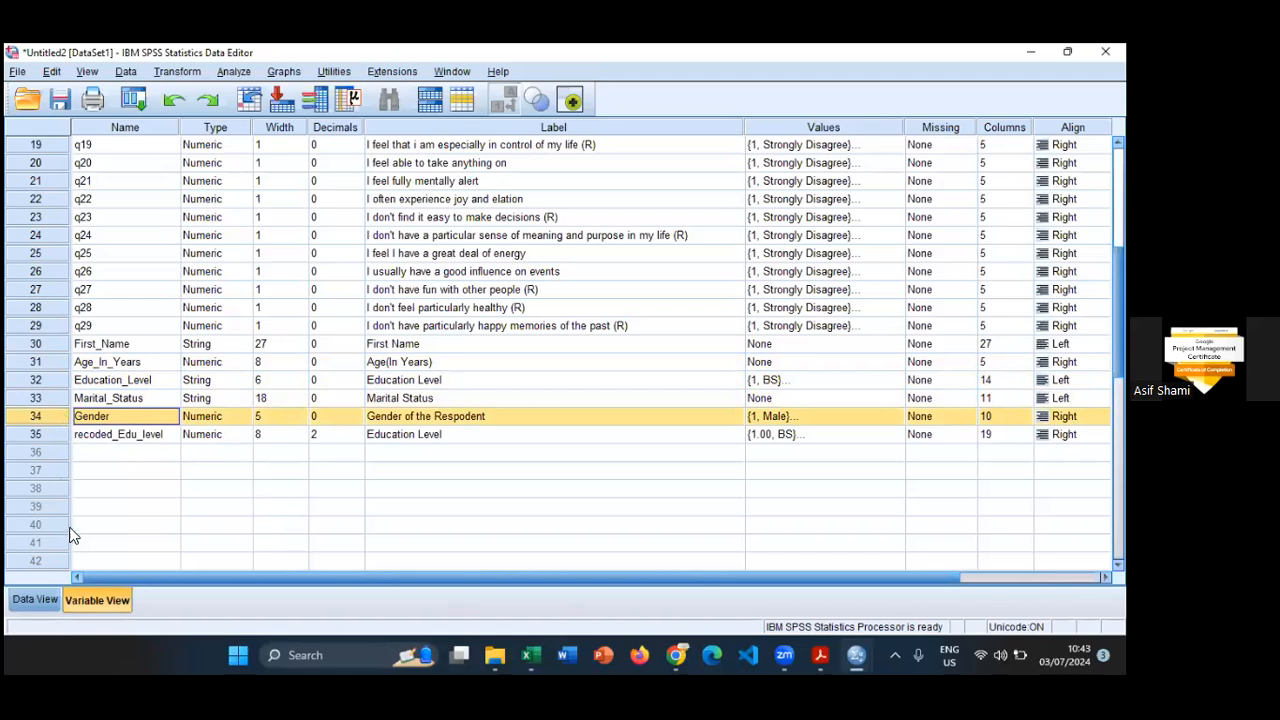
pyautogui.hotkey('ctrl', 't')
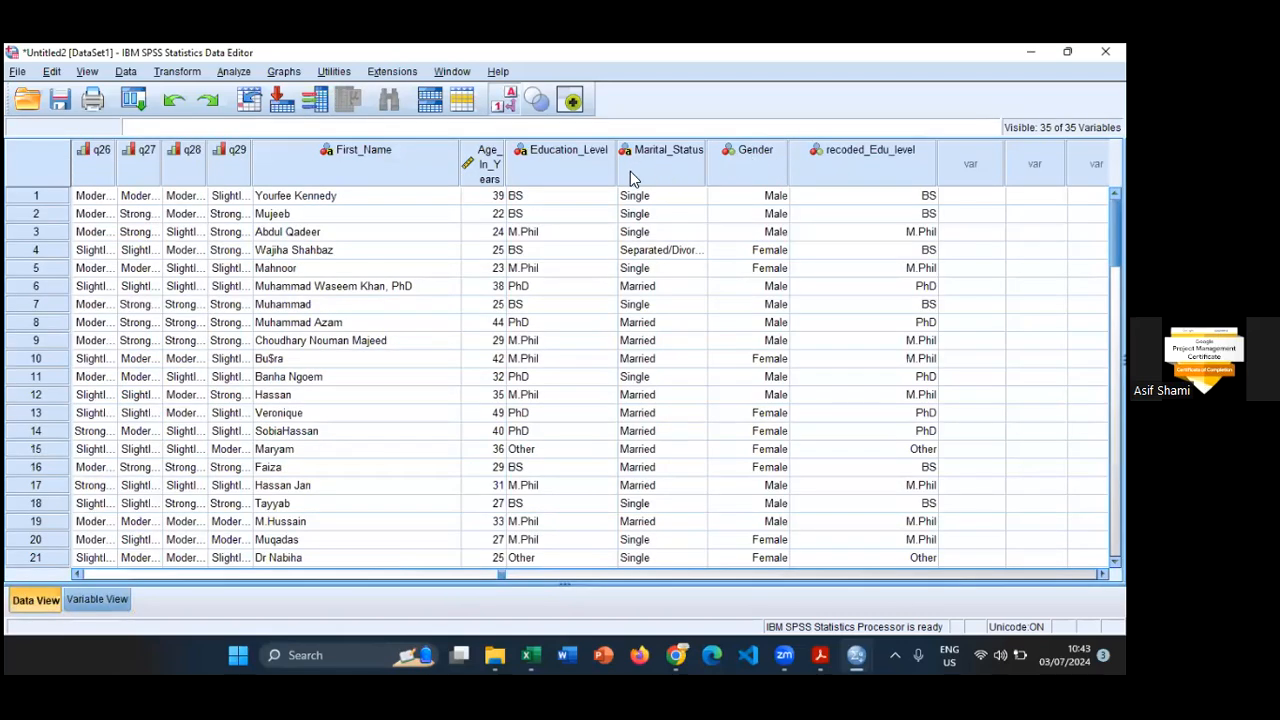
pyautogui.click(830, 194)
pyautogui.click(742, 148)
pyautogui.rightClick(742, 147)
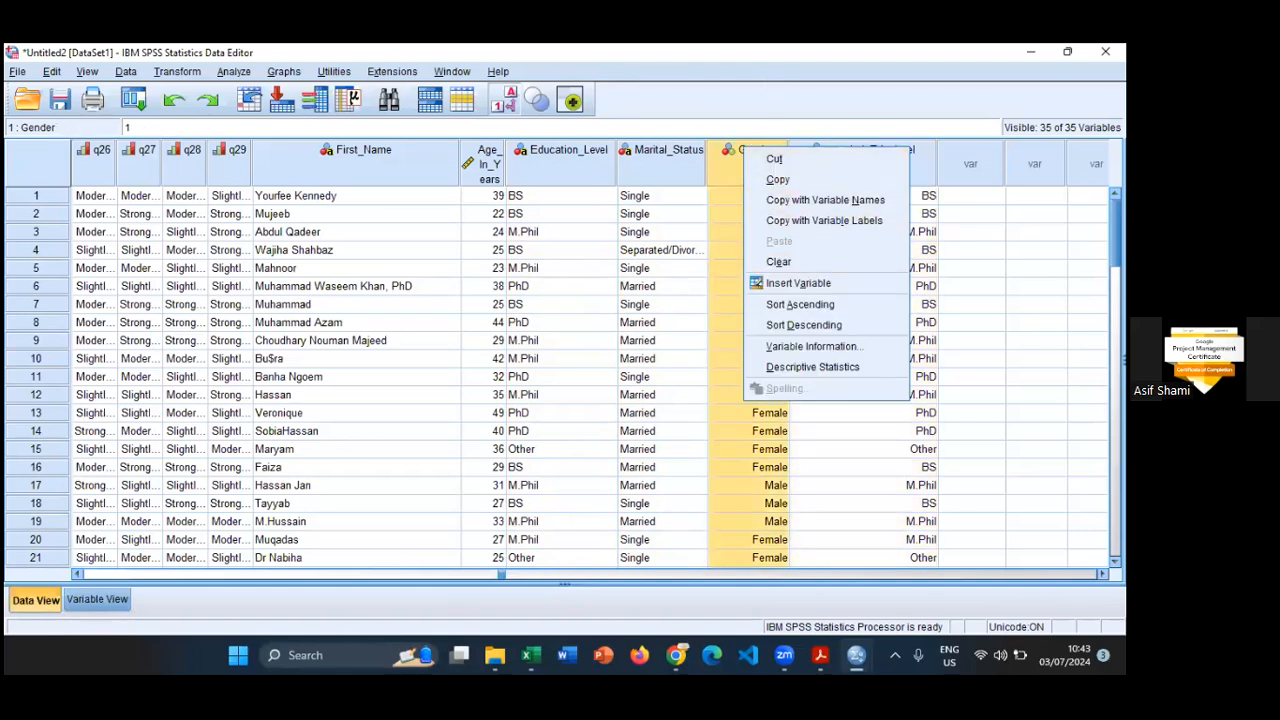
pyautogui.press('Escape')
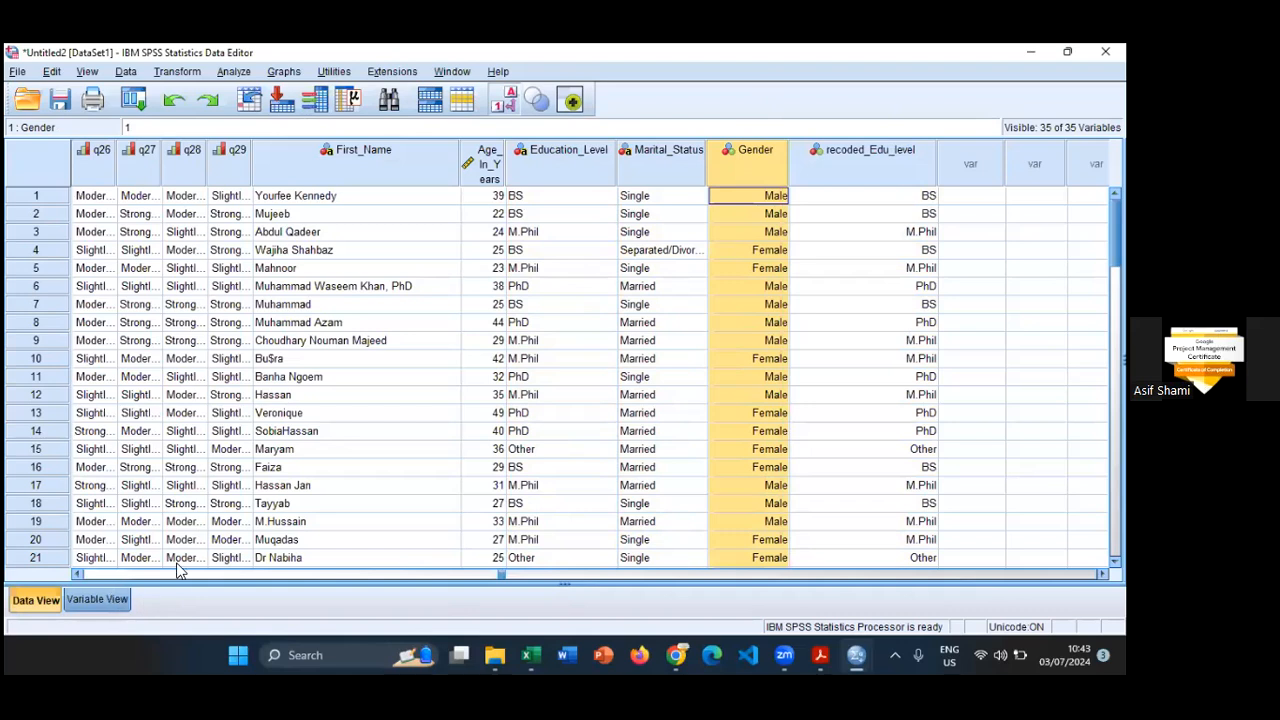
pyautogui.click(110, 599)
pyautogui.hotkey('shift', 'Up')
pyautogui.hotkey('shift', 'Up')
pyautogui.hotkey('shift', 'Up')
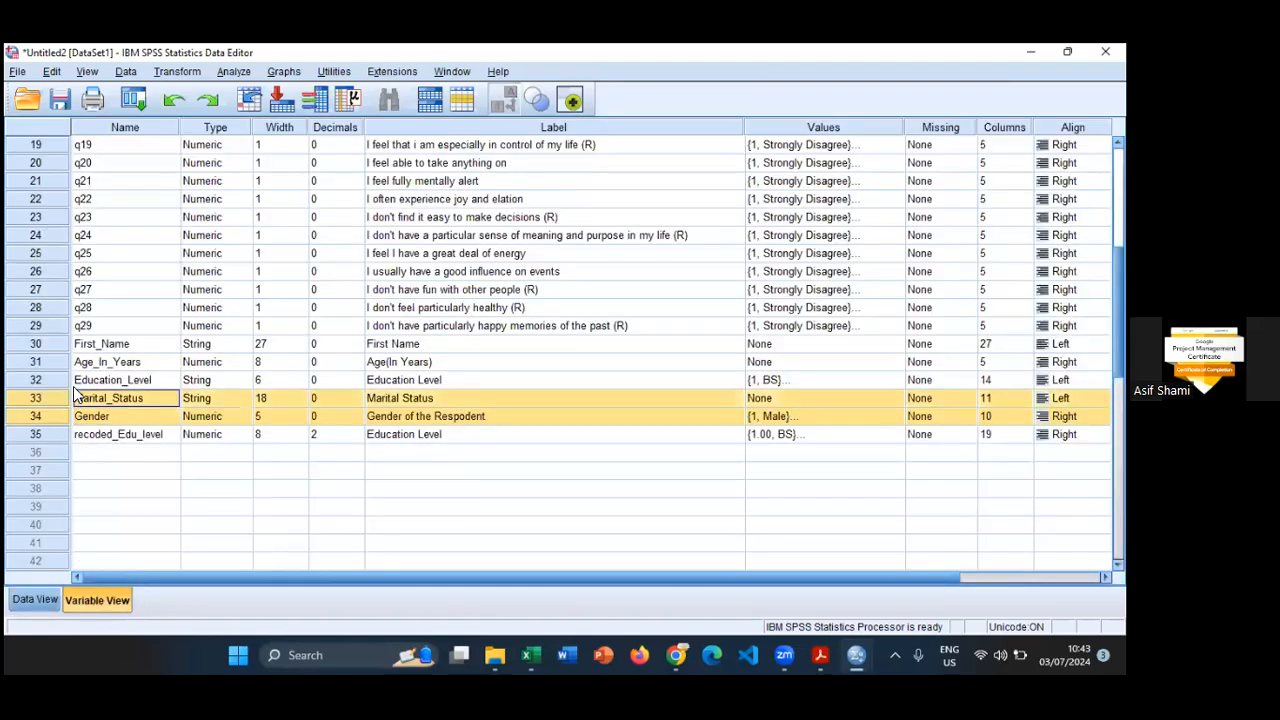
pyautogui.click(66, 412)
pyautogui.click(118, 415)
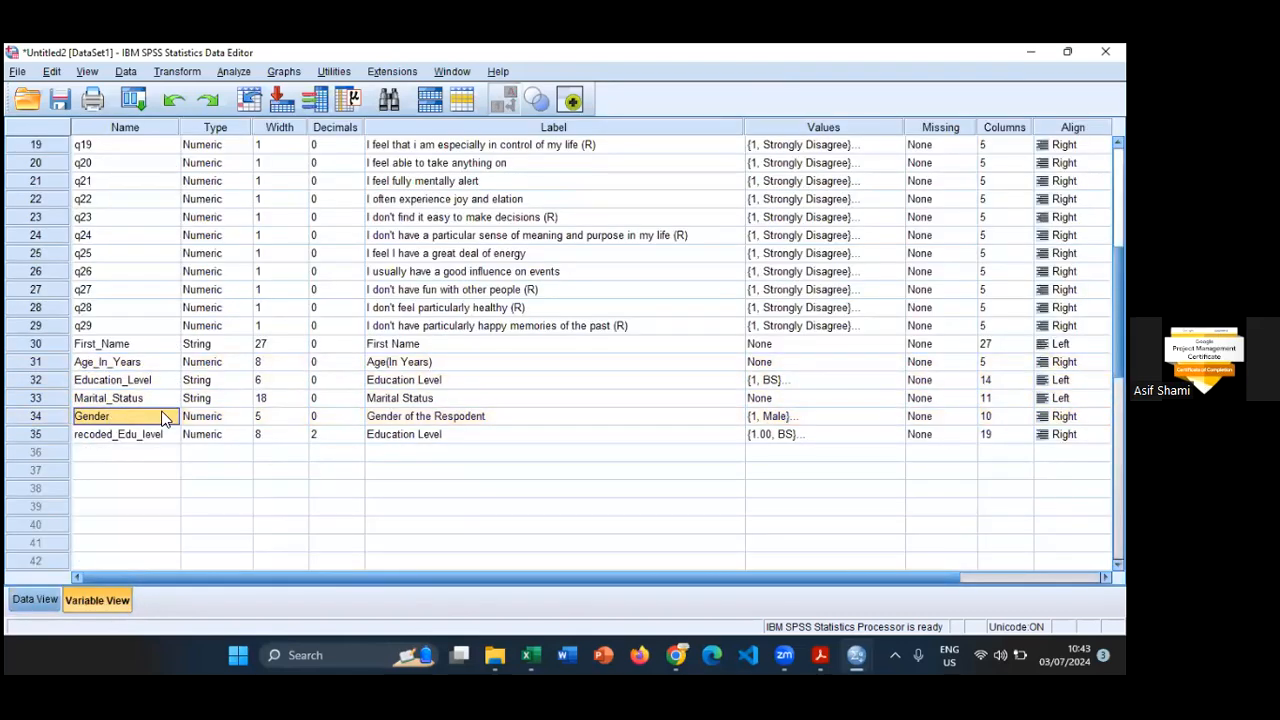
pyautogui.moveTo(88, 421); pyautogui.dragTo(141, 405)
pyautogui.click(186, 503)
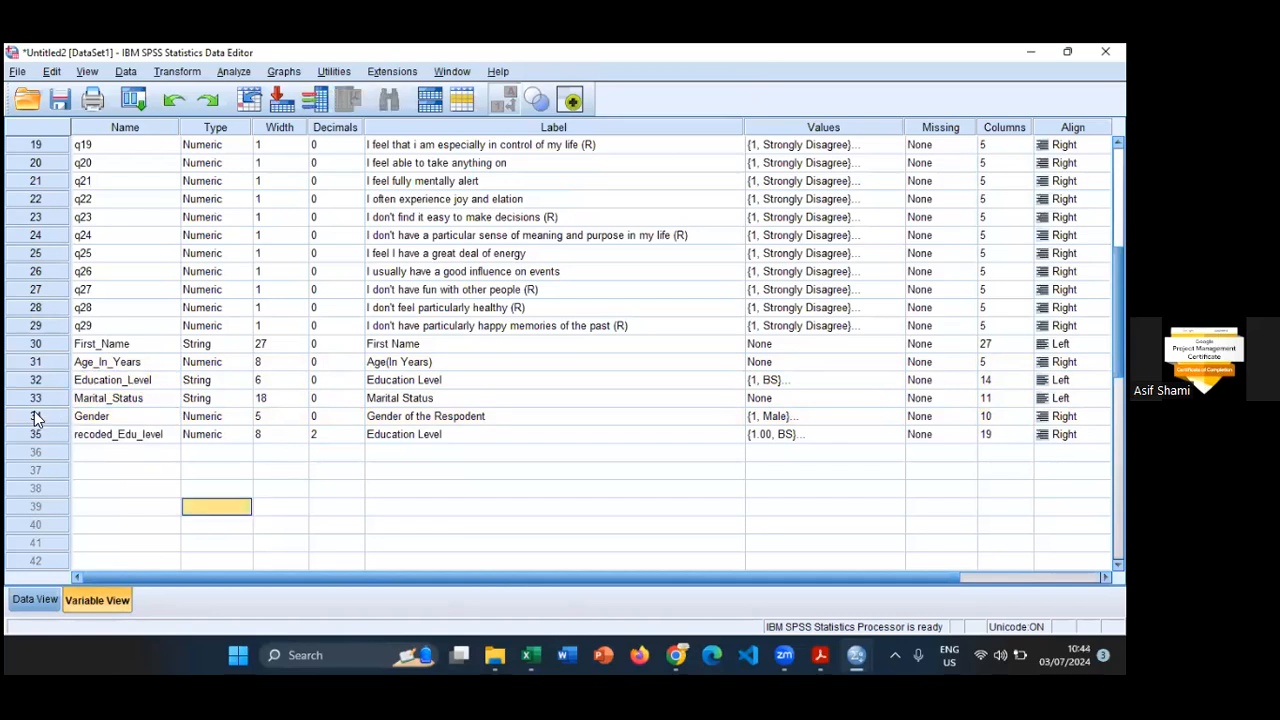
pyautogui.click(58, 418)
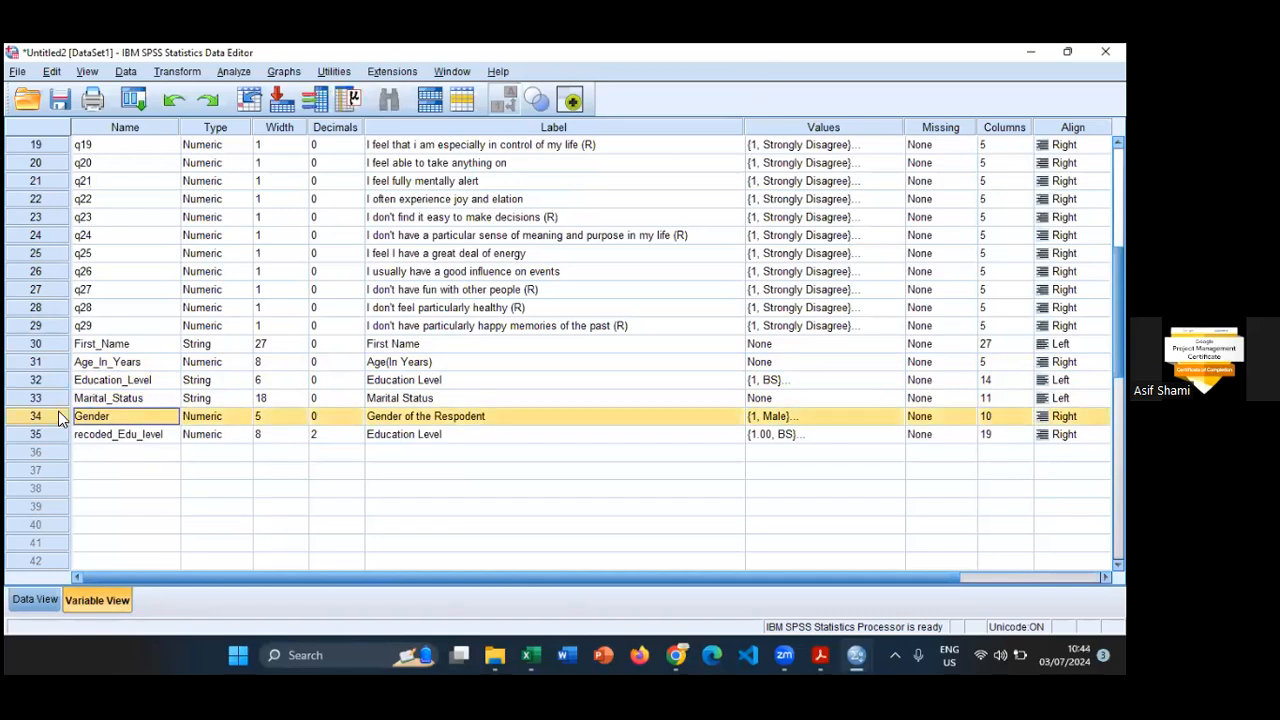
# - Compare the recoded_Edu_level column with the original Education_Level column in Data View
pyautogui.click(43, 598)
pyautogui.click(862, 161)
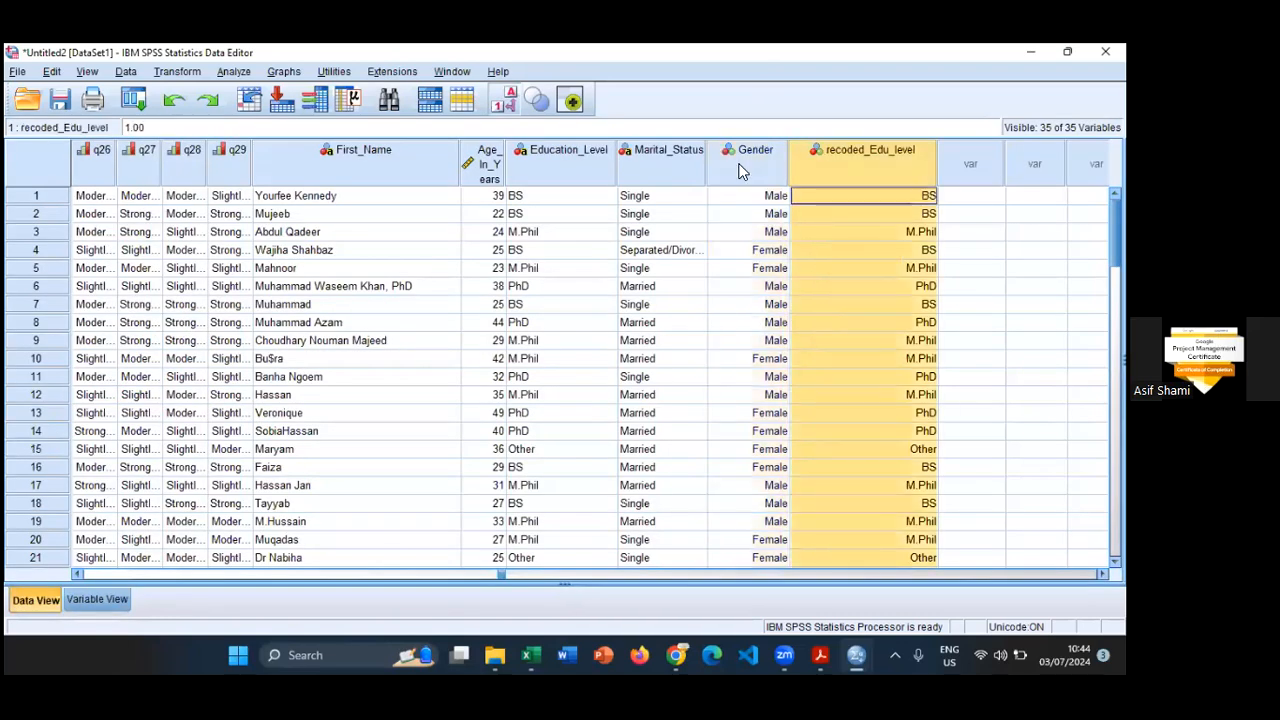
pyautogui.click(560, 170)
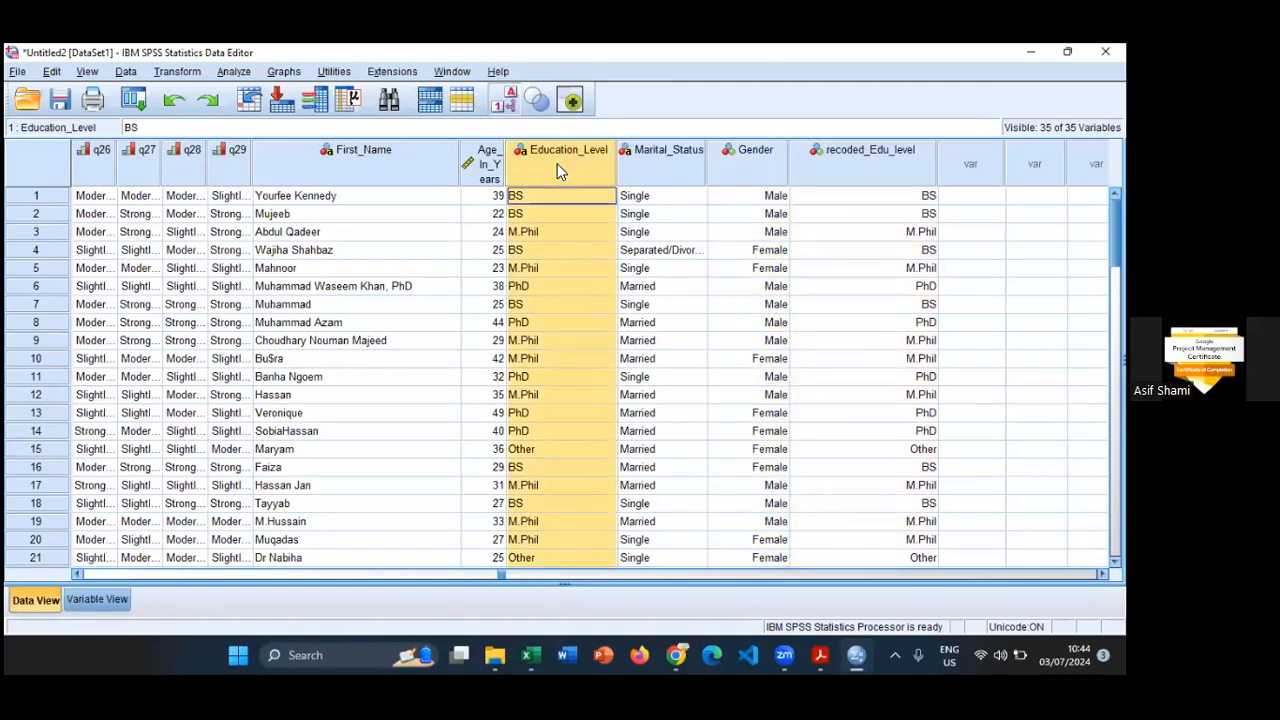
pyautogui.click(598, 160)
pyautogui.click(877, 150)
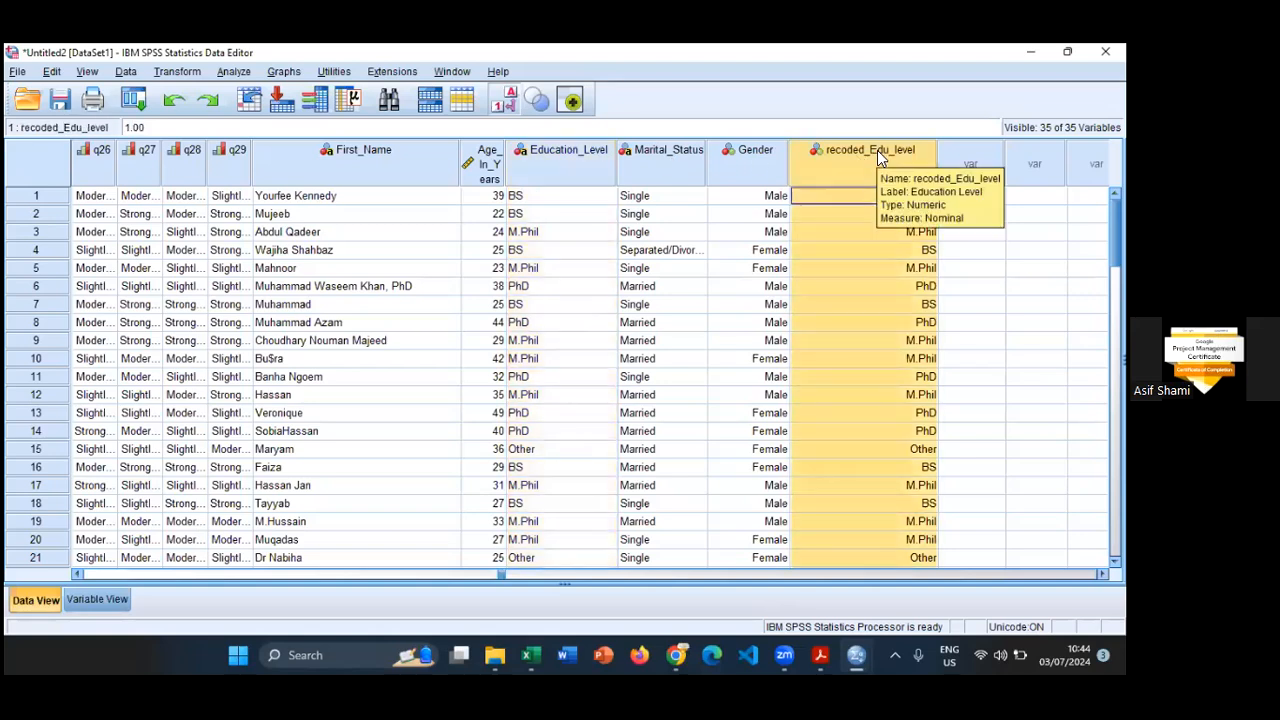
# - Delete the original string variable Education_Level from the dataset
pyautogui.click(558, 168)
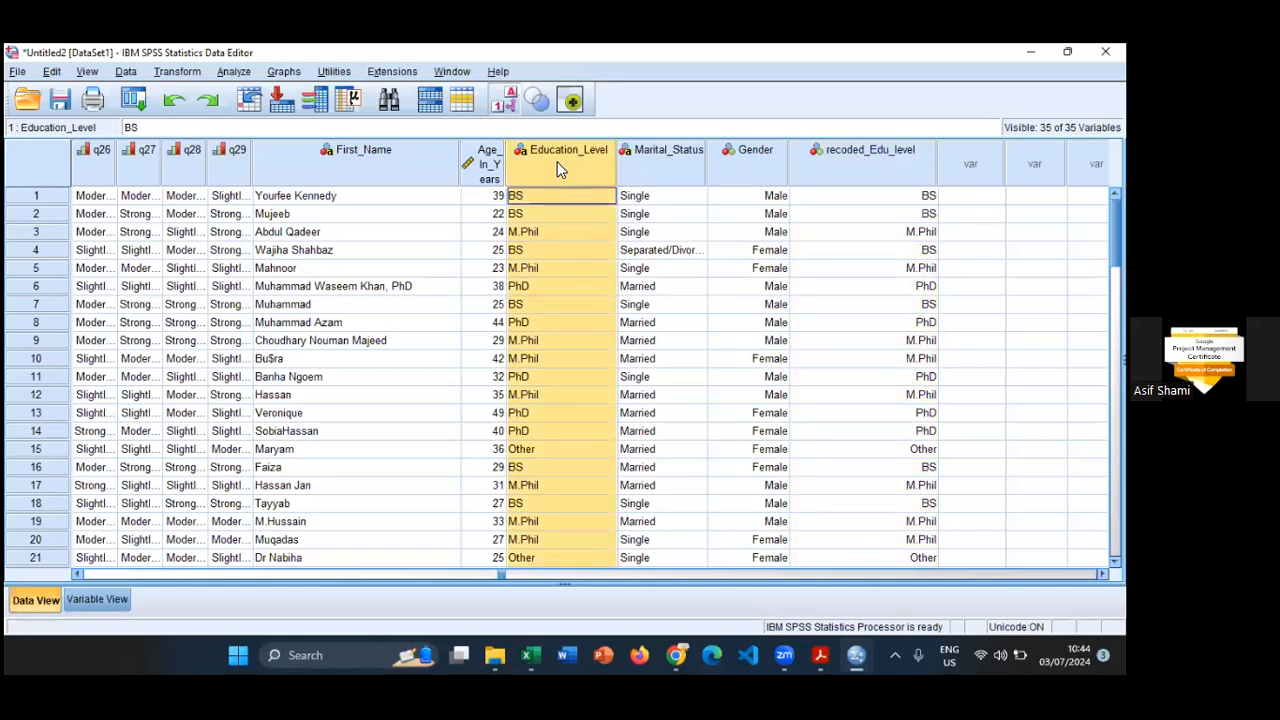
pyautogui.rightClick(558, 168)
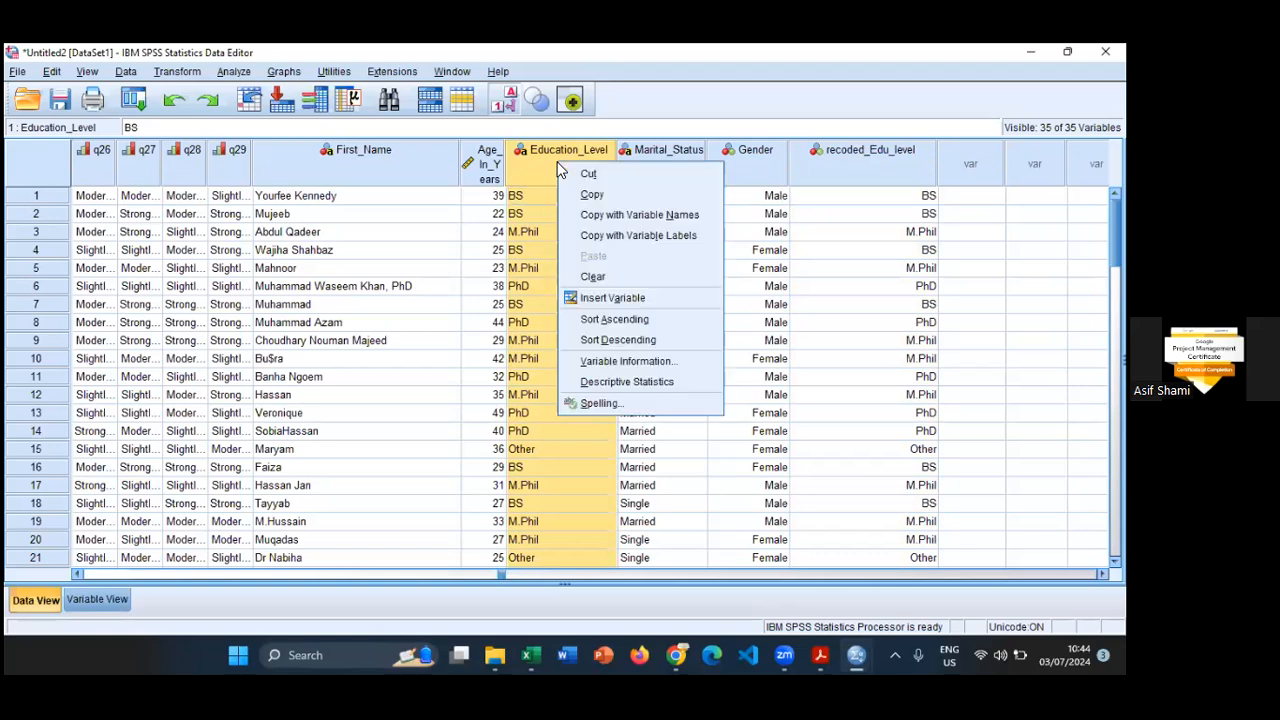
pyautogui.click(718, 53)
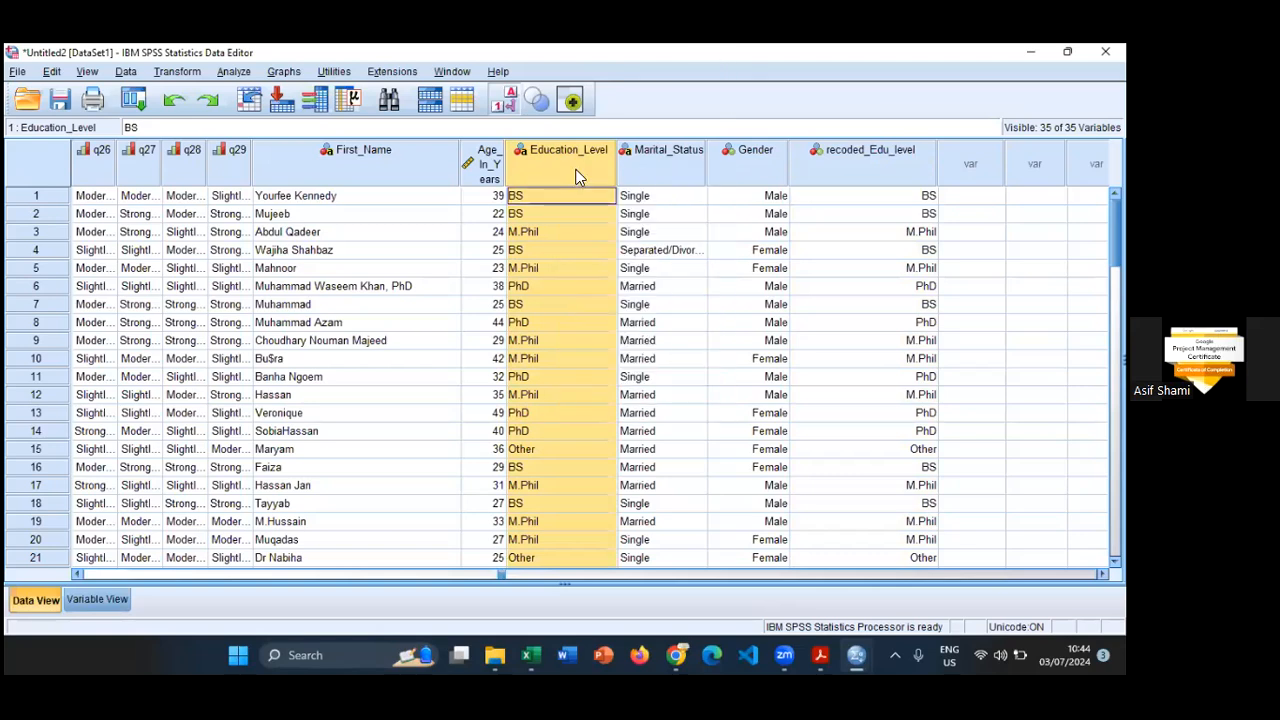
pyautogui.rightClick(568, 161)
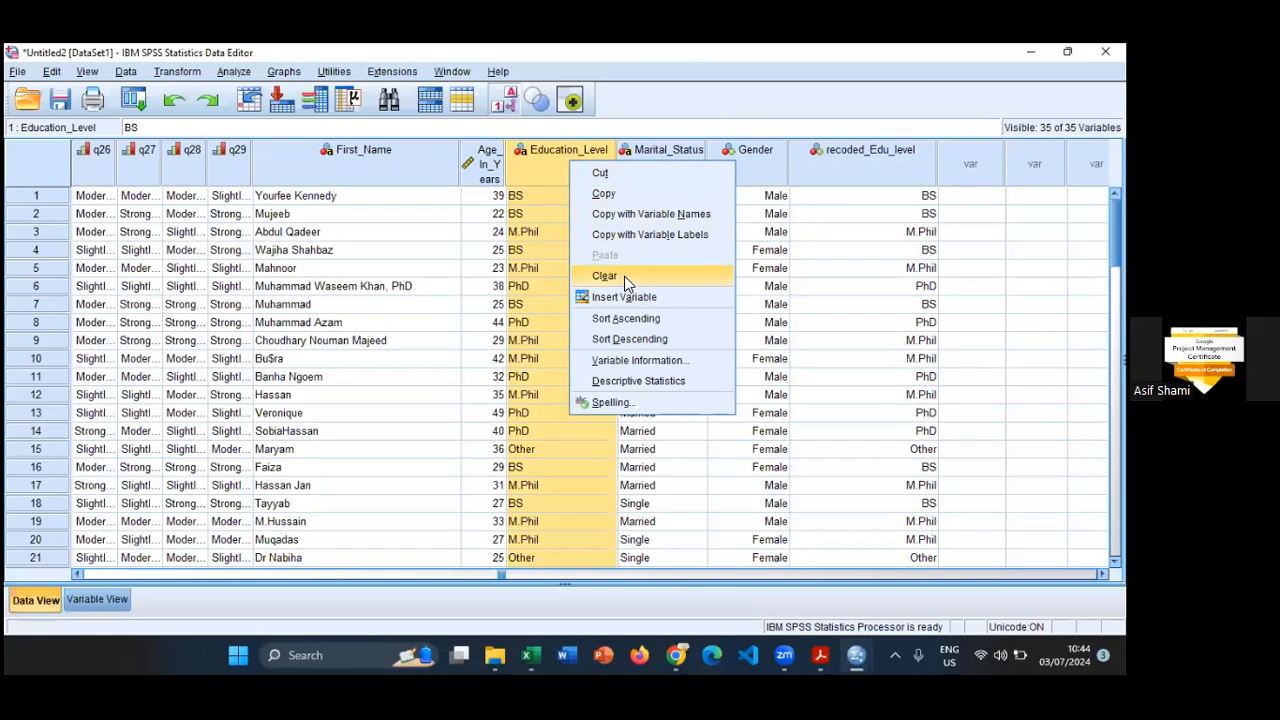
pyautogui.click(624, 276)
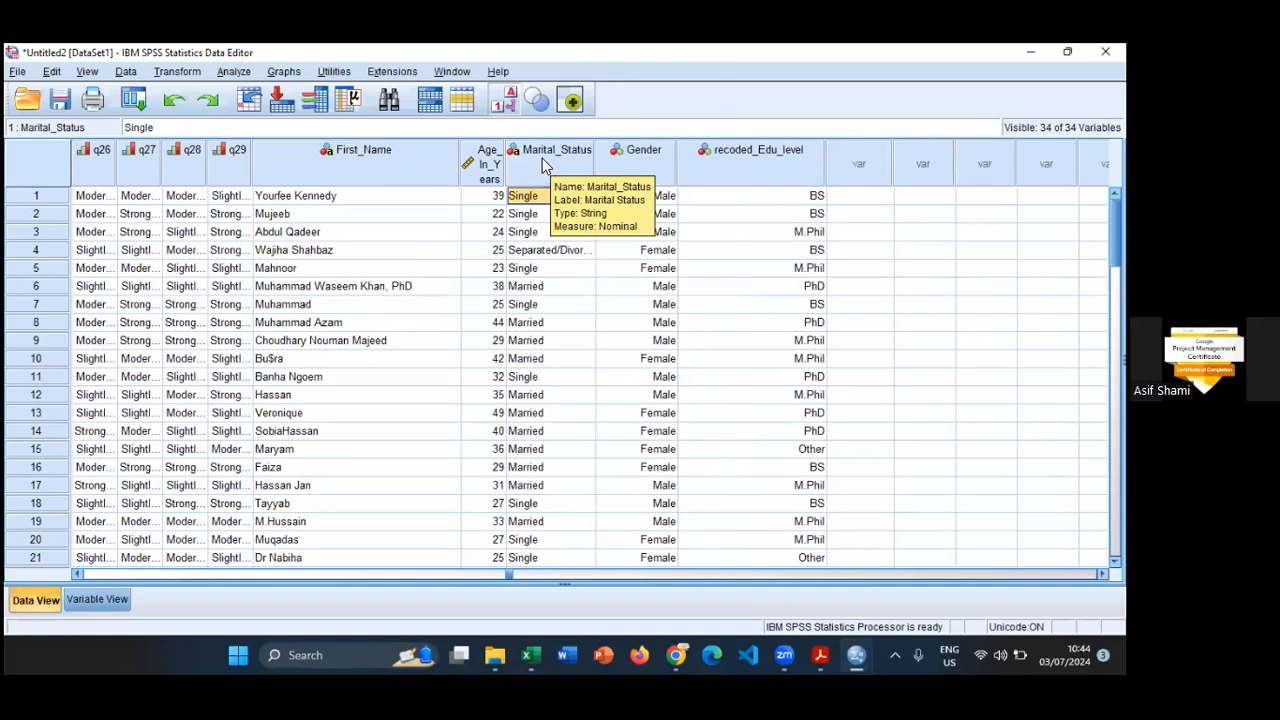
# - Start a recode into different variables with Marital_Status as the input variable, clearing the previous recode settings
pyautogui.click(92, 600)
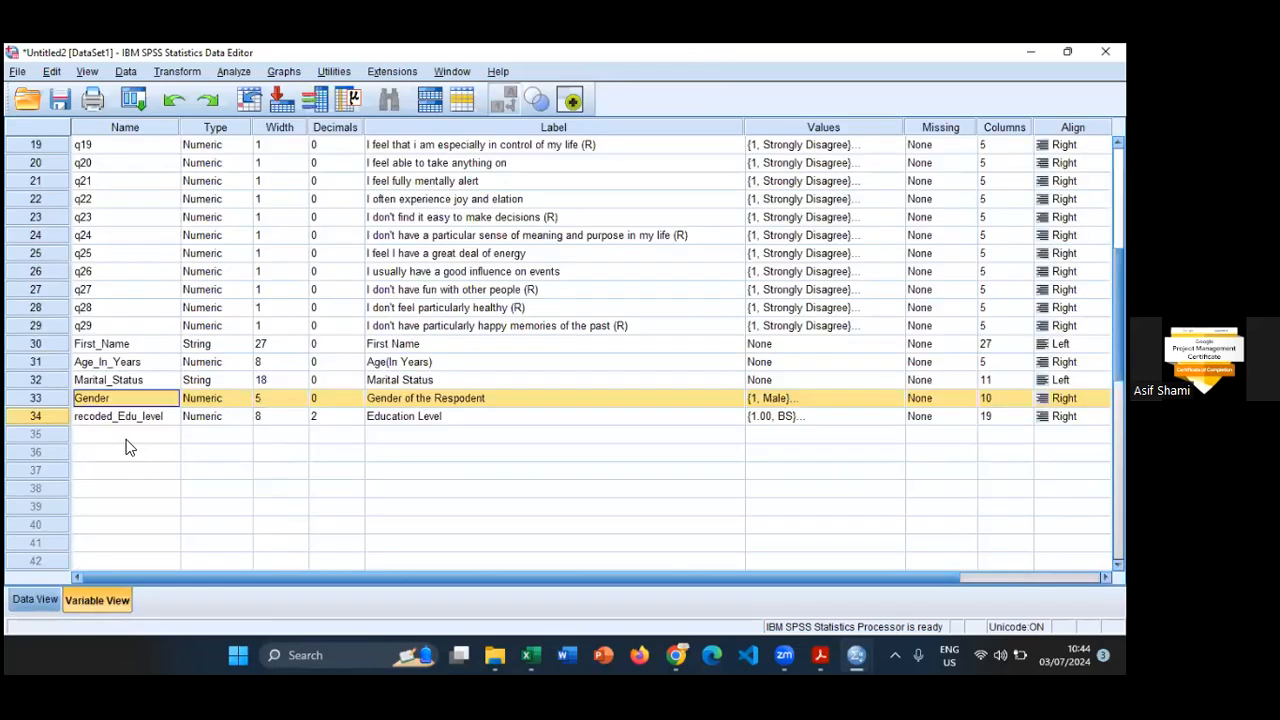
pyautogui.click(176, 74)
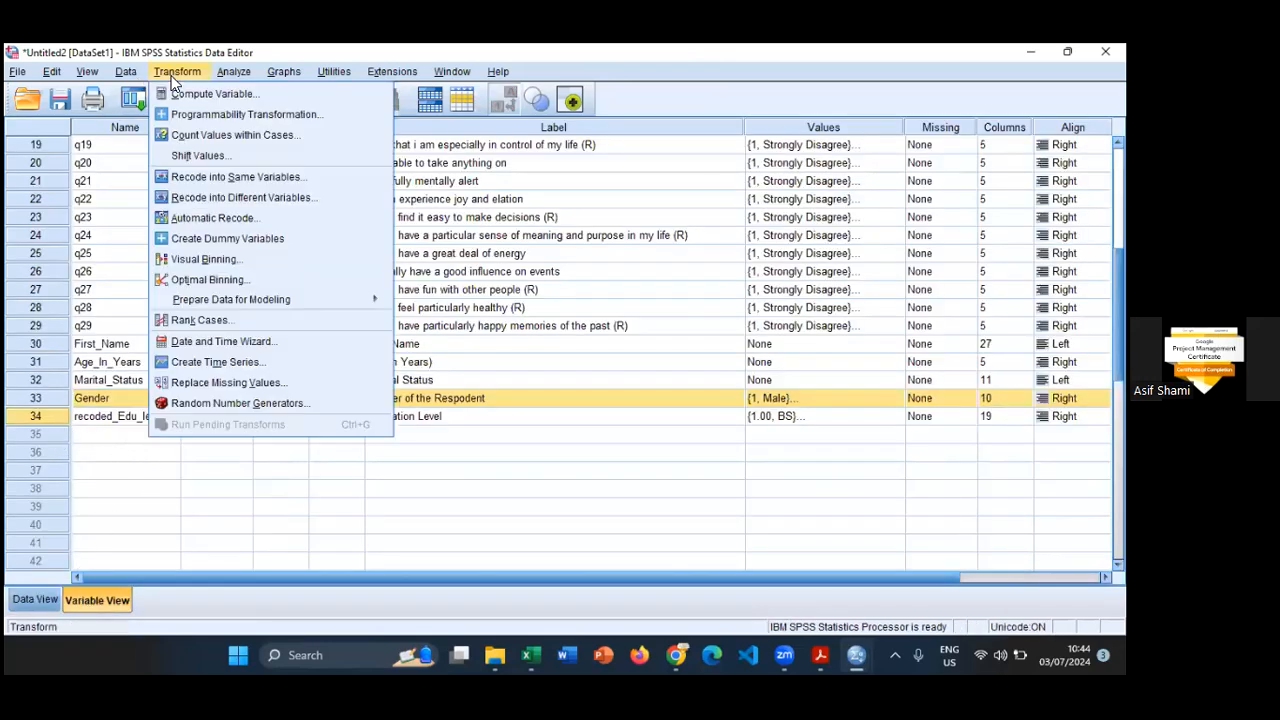
pyautogui.click(184, 196)
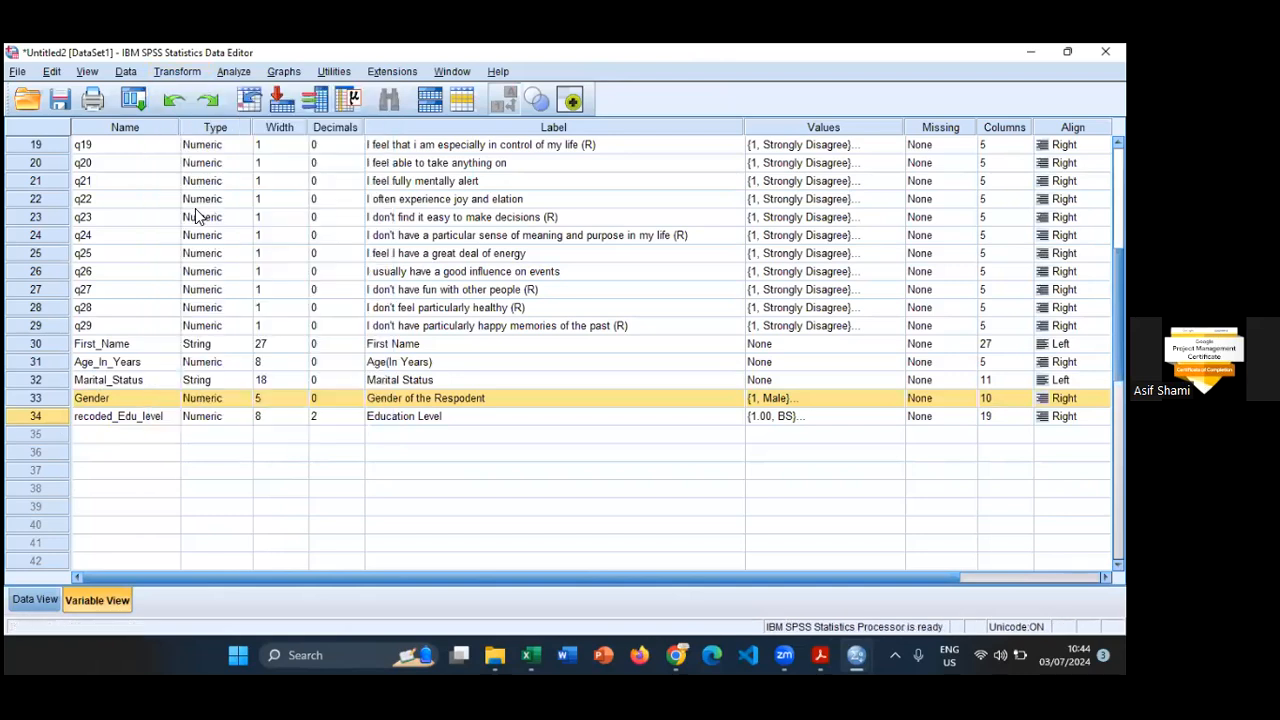
pyautogui.scroll(-7, 384, 300)
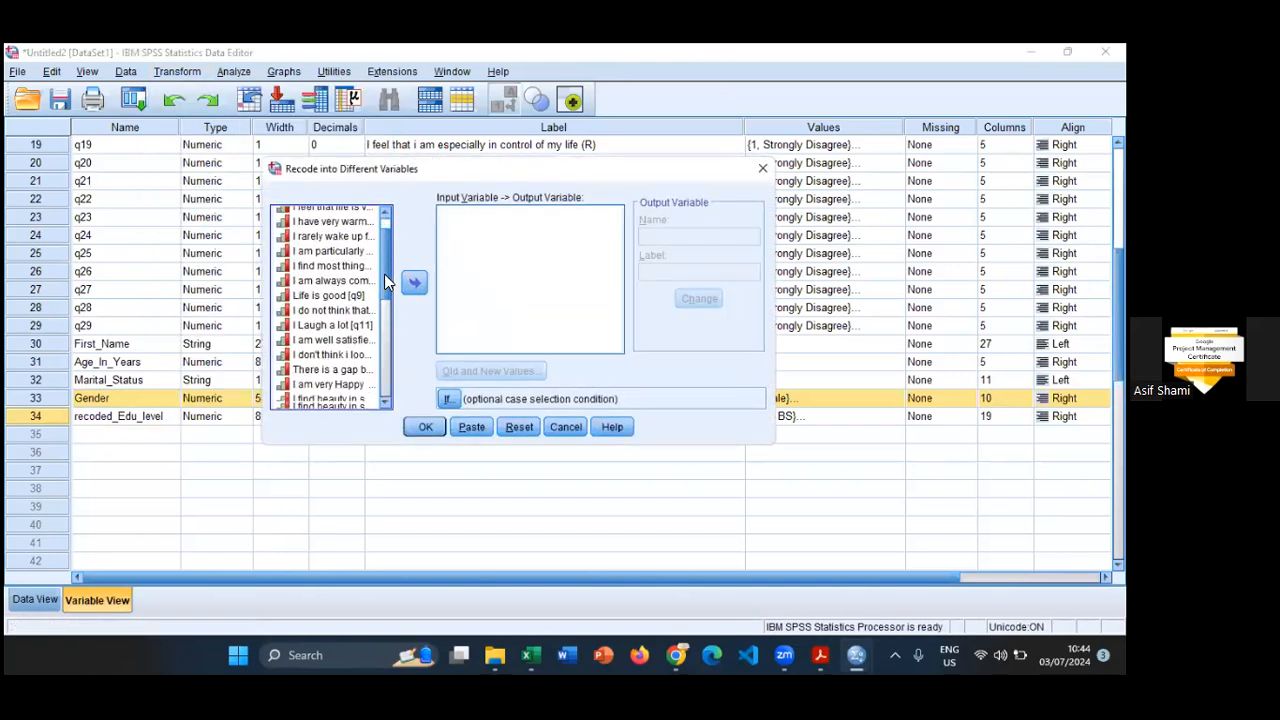
pyautogui.click(517, 427)
pyautogui.scroll(-7, 386, 294)
pyautogui.click(330, 371)
pyautogui.click(414, 283)
# - Enter "recoded_Marital status" as the output variable name and try to apply it to the Marital_Status recode
pyautogui.click(729, 239)
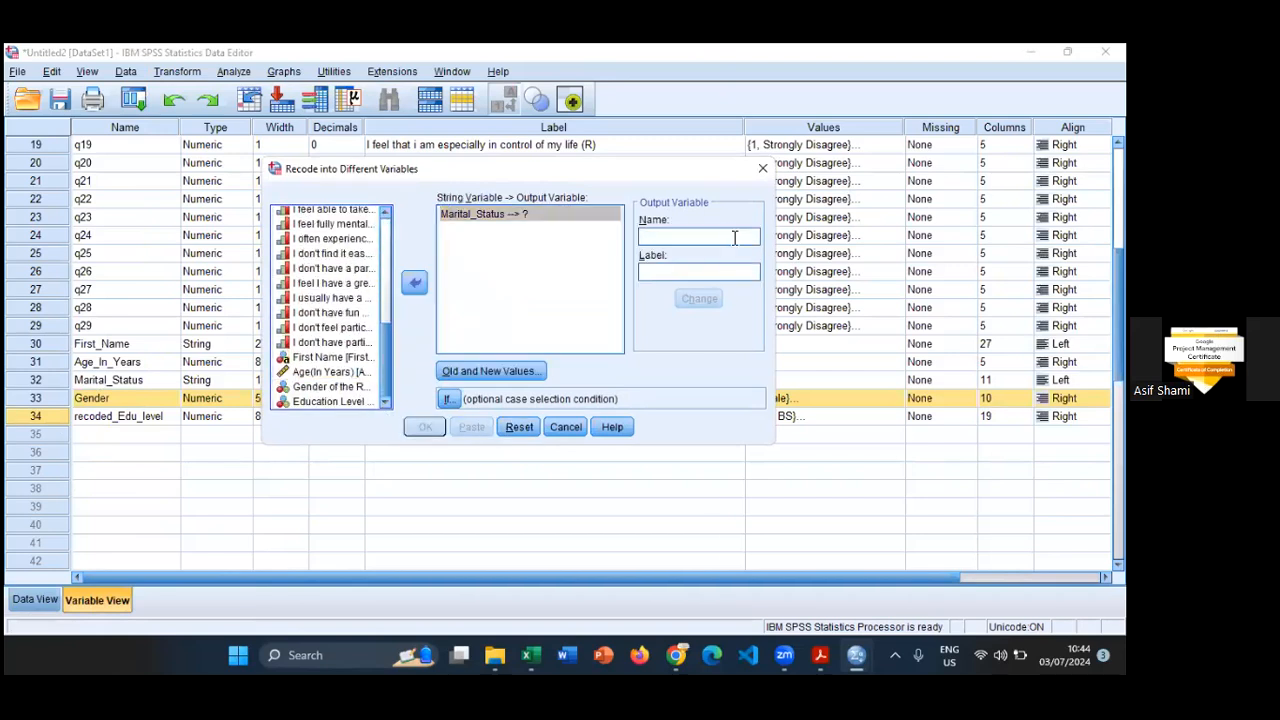
pyautogui.write('reco')
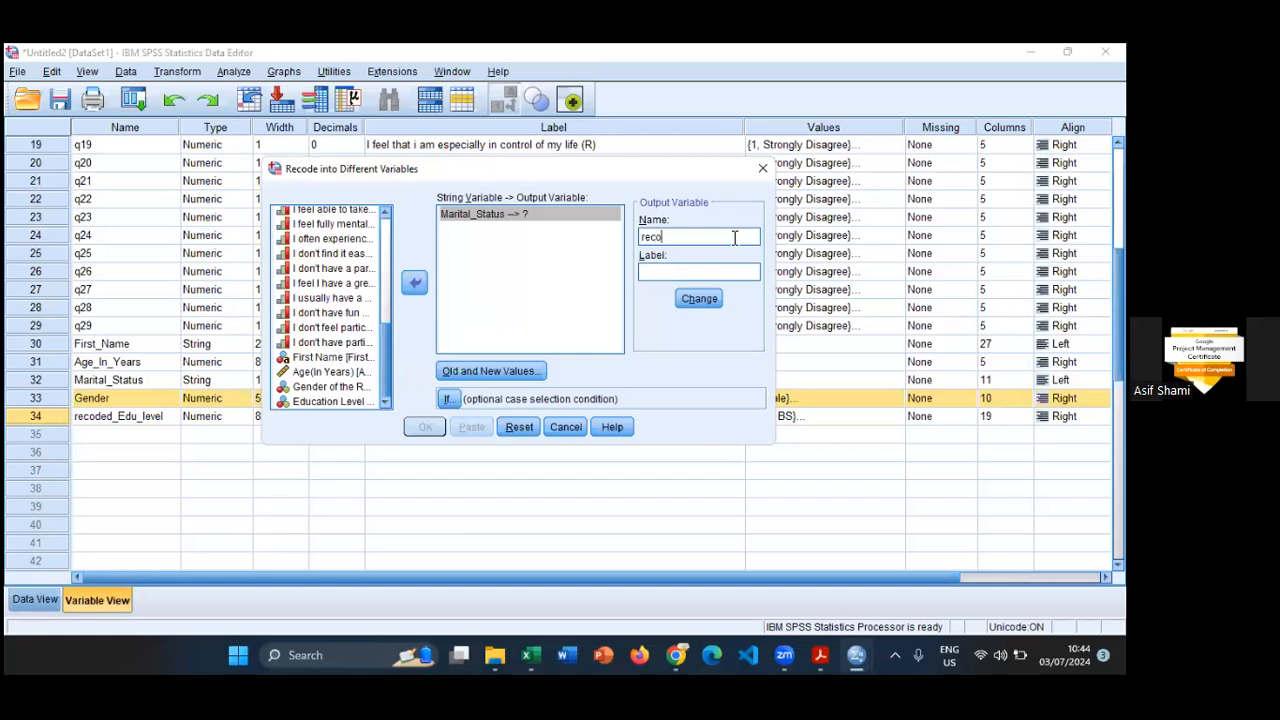
pyautogui.write('ded_marital')
pyautogui.press('BackSpace')
pyautogui.press('BackSpace')
pyautogui.press('BackSpace')
pyautogui.press('BackSpace')
pyautogui.press('BackSpace')
pyautogui.press('BackSpace')
pyautogui.press('BackSpace')
pyautogui.press('BackSpace')
pyautogui.write('Marital St')
pyautogui.press('BackSpace')
pyautogui.press('BackSpace')
pyautogui.press('BackSpace')
pyautogui.write('status')
pyautogui.click(703, 300)
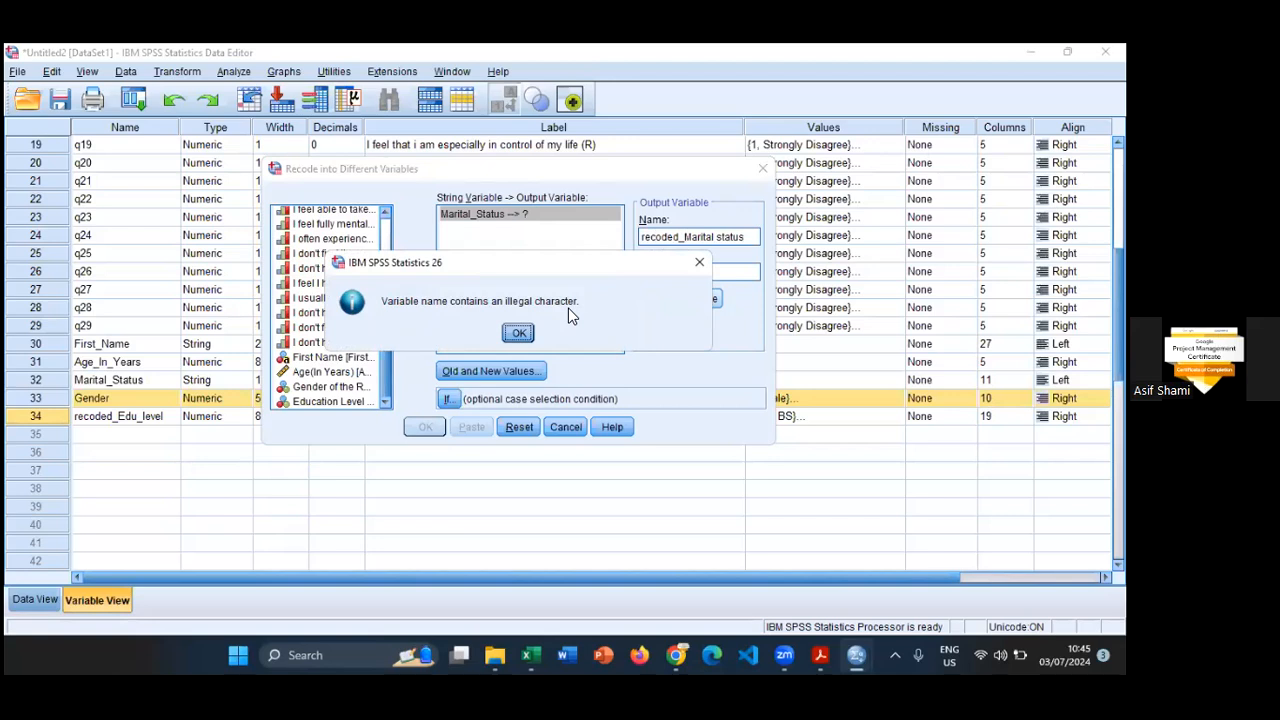
# - Correct the output variable name to recoded_Marital_status, label it Marital Status, and apply both to the recode
pyautogui.click(518, 333)
pyautogui.click(716, 237)
pyautogui.press('BackSpace')
pyautogui.write('_')
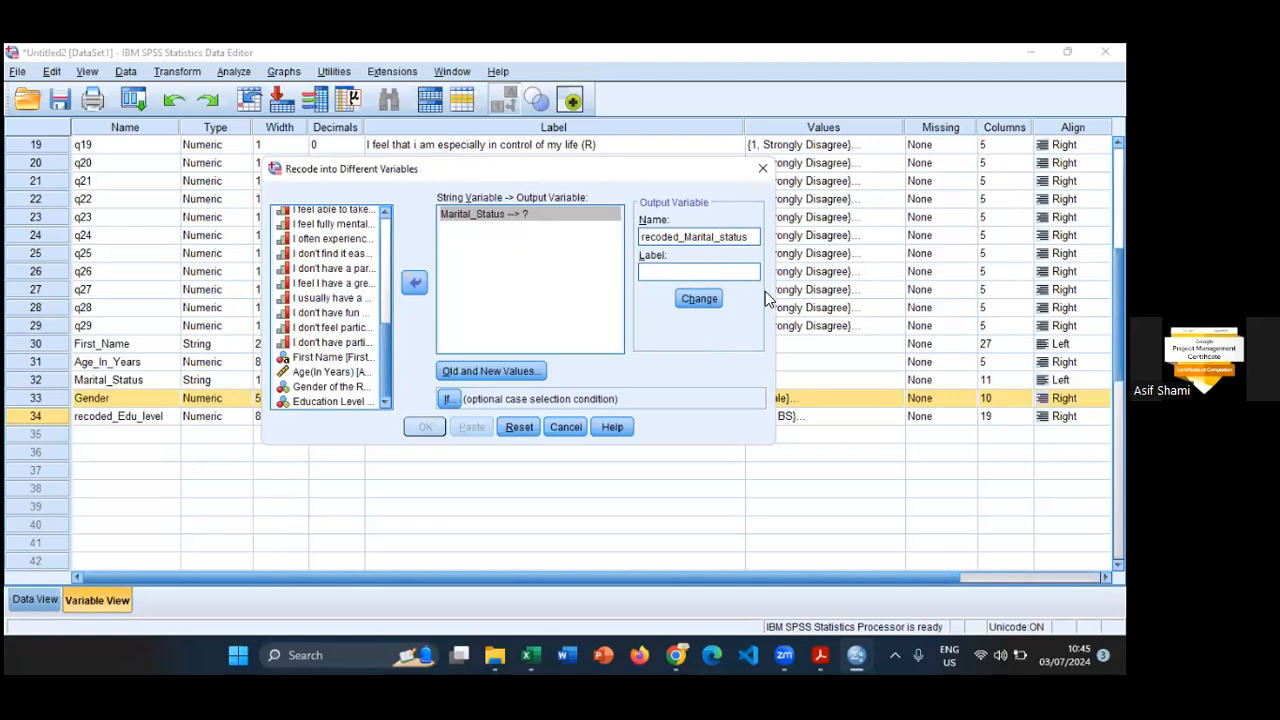
pyautogui.press('Tab')
pyautogui.write('Marital Status')
pyautogui.click(700, 298)
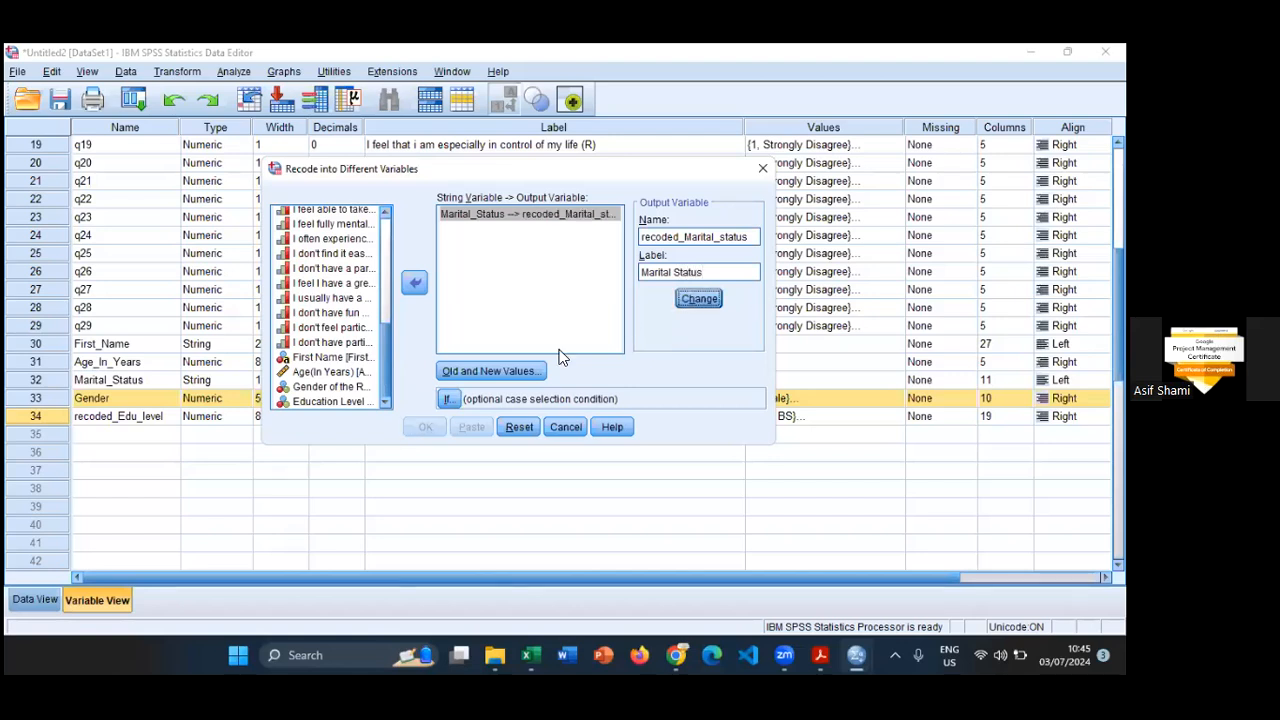
# - Check the marital status entries in the Excel questionnaire workbook and map the old value Single to the new value 1 in SPSS
pyautogui.click(517, 381)
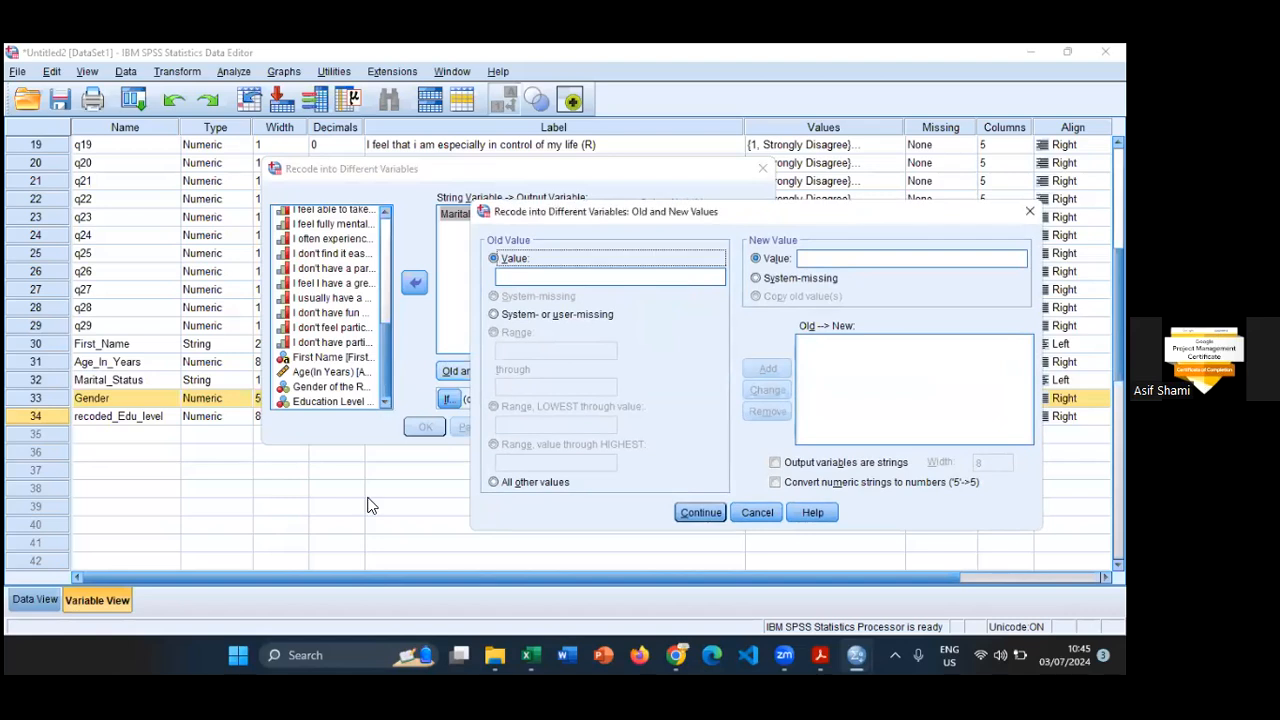
pyautogui.click(540, 652)
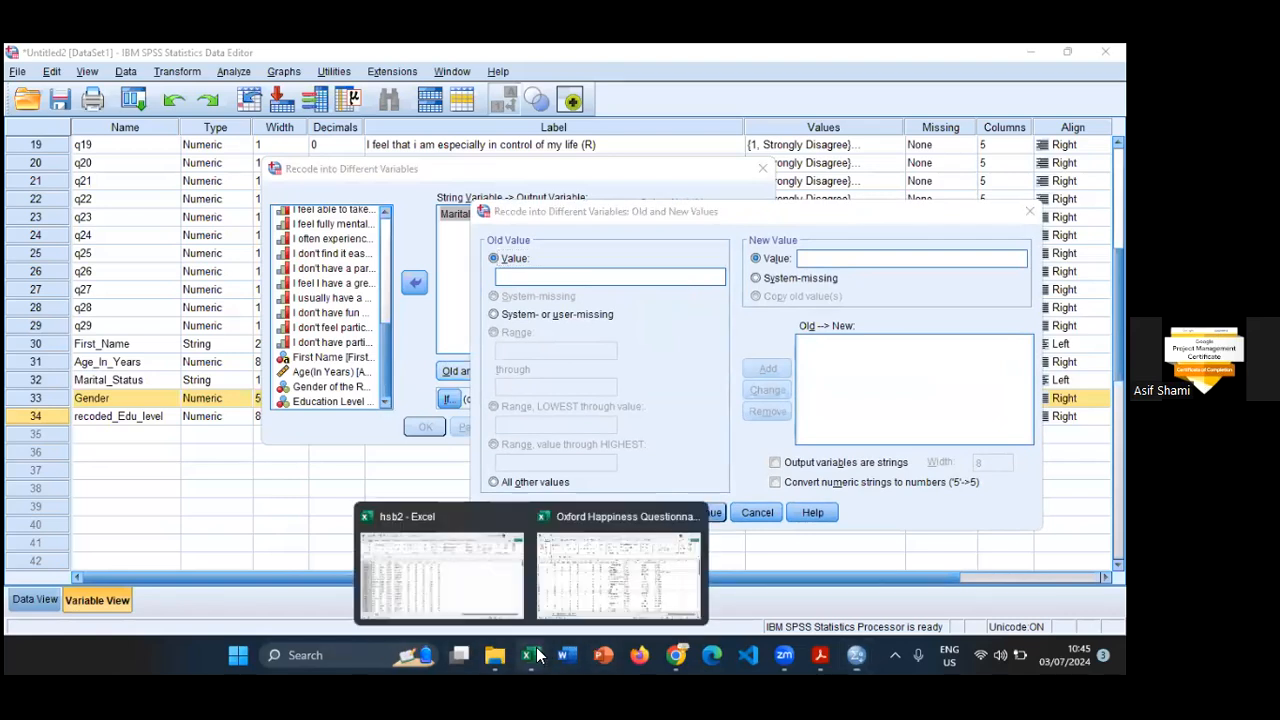
pyautogui.click(618, 573)
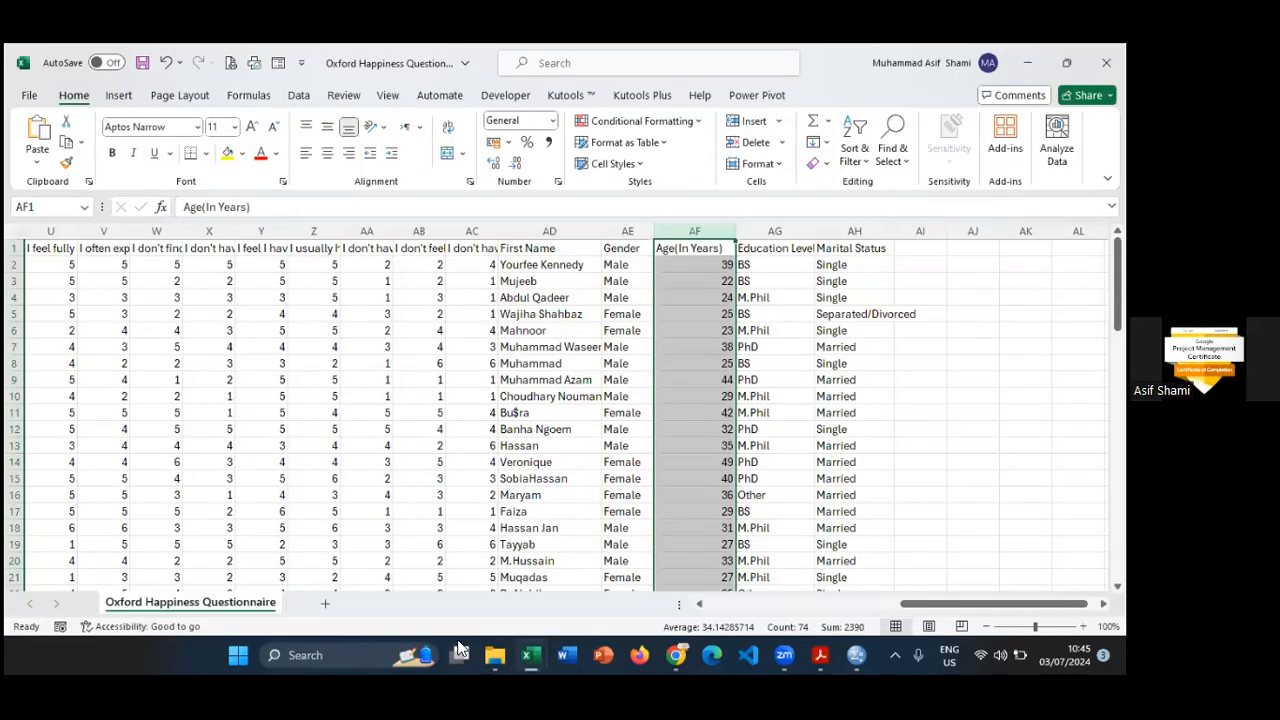
pyautogui.click(514, 648)
pyautogui.click(566, 568)
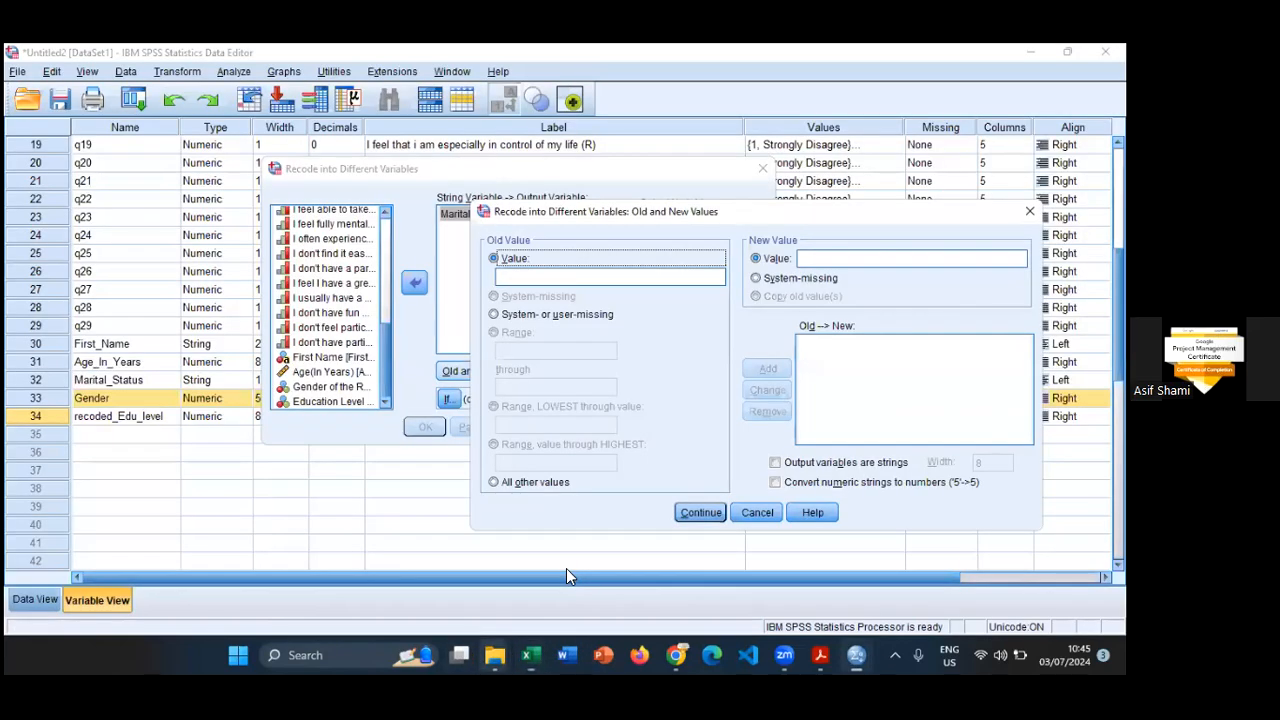
pyautogui.click(617, 277)
pyautogui.write('Single')
pyautogui.press('Tab')
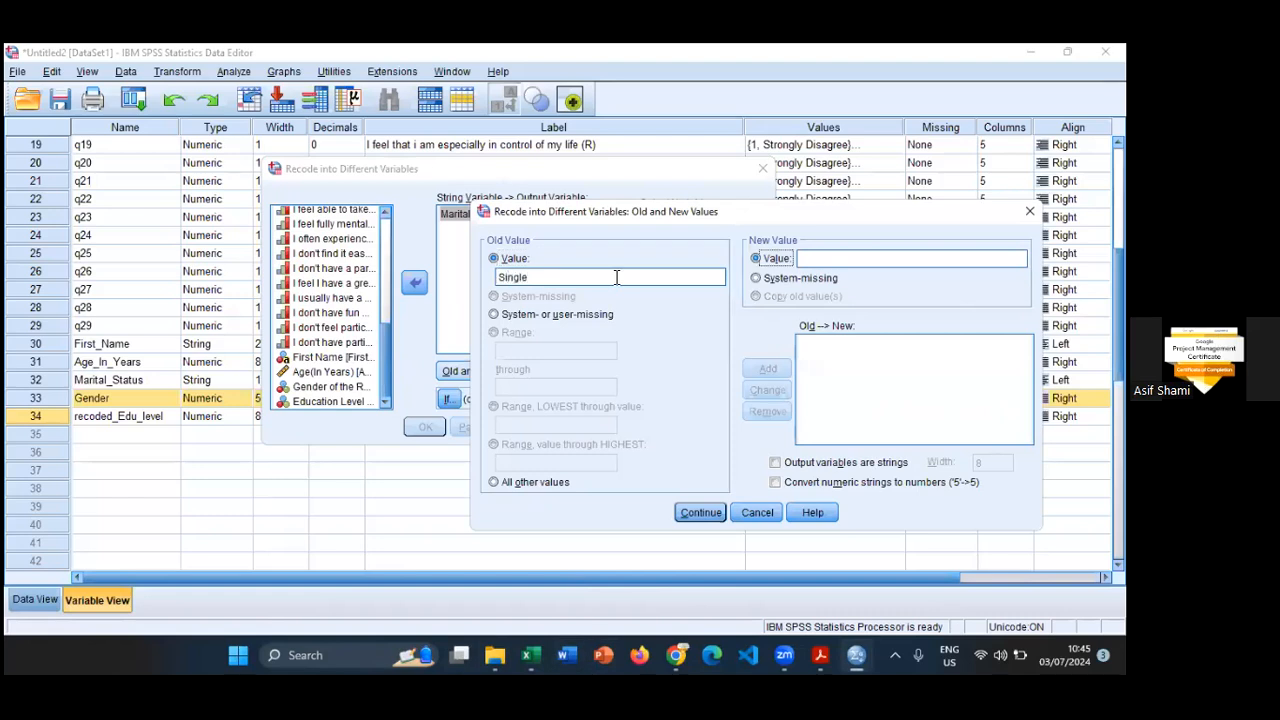
pyautogui.press('Tab')
pyautogui.write('1')
pyautogui.press('Tab')
pyautogui.press('space')
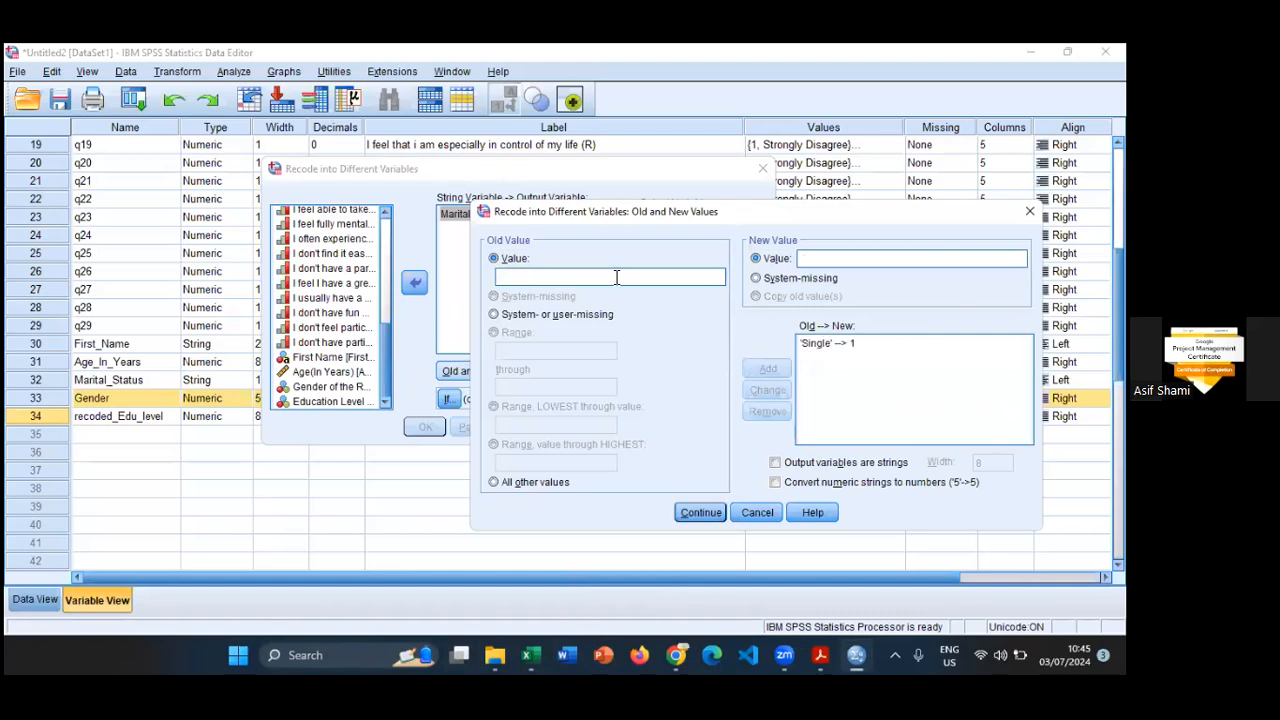
# - Consult the Marital Status options of the questionnaire form in Chrome and map the old value Married to the new value 2 in SPSS
pyautogui.moveTo(676, 652)
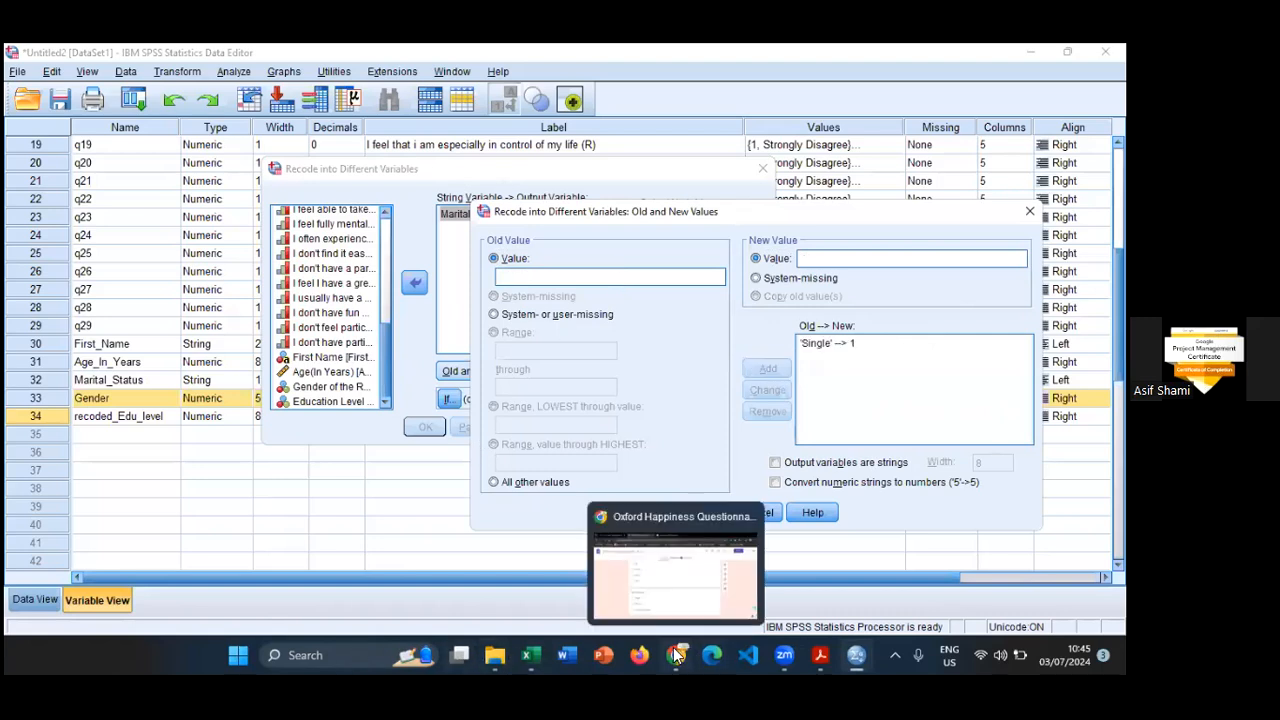
pyautogui.click(675, 575)
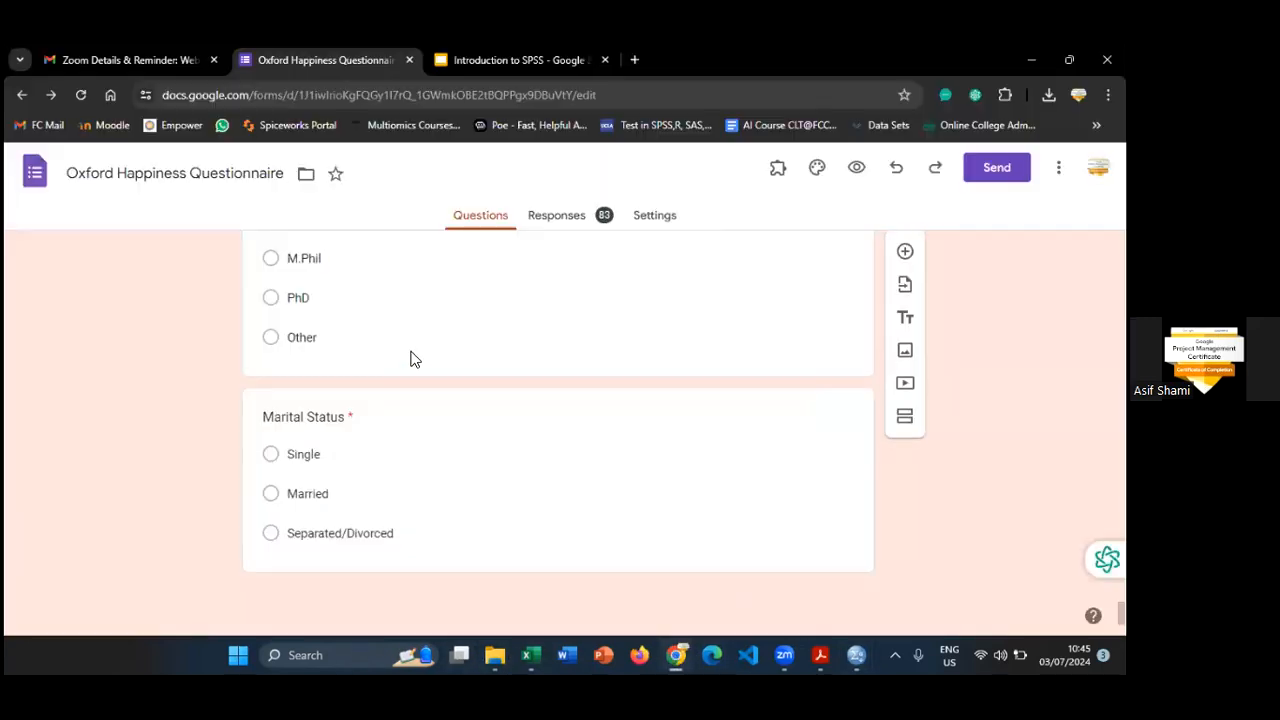
pyautogui.hotkey('alt', 'Tab')
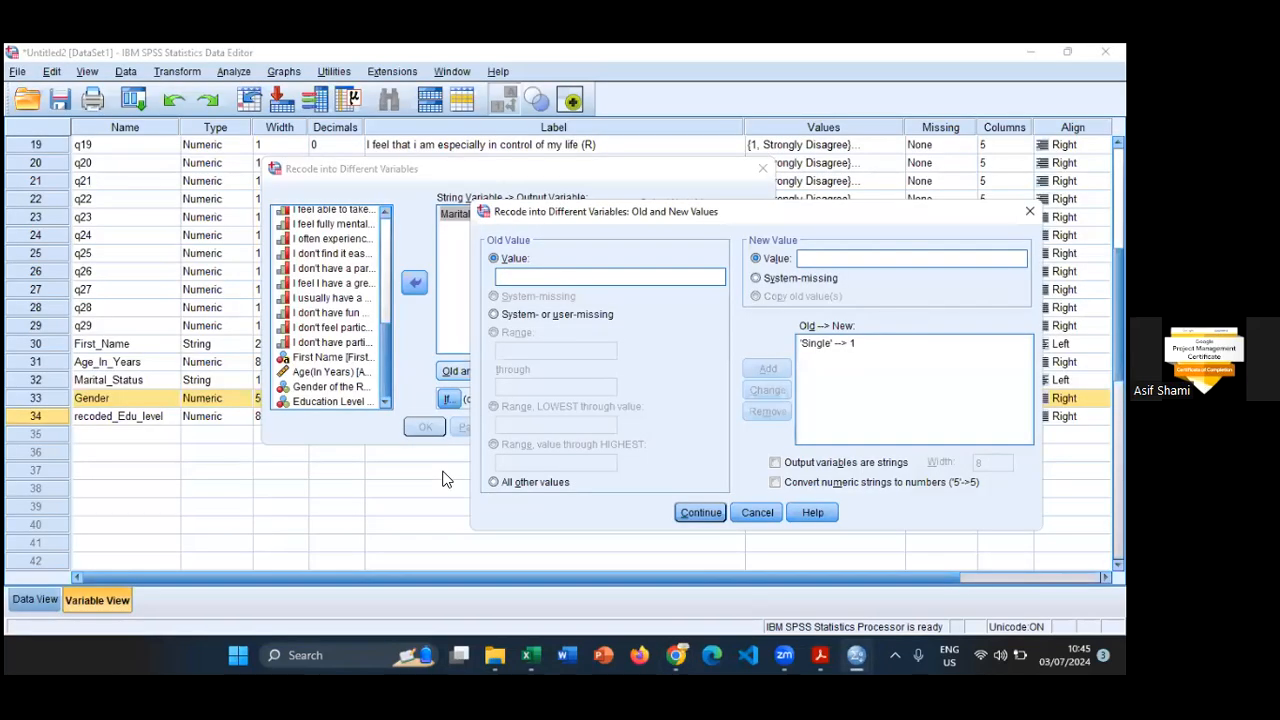
pyautogui.click(630, 276)
pyautogui.write('Married')
pyautogui.press('Tab')
pyautogui.press('Tab')
pyautogui.write('2')
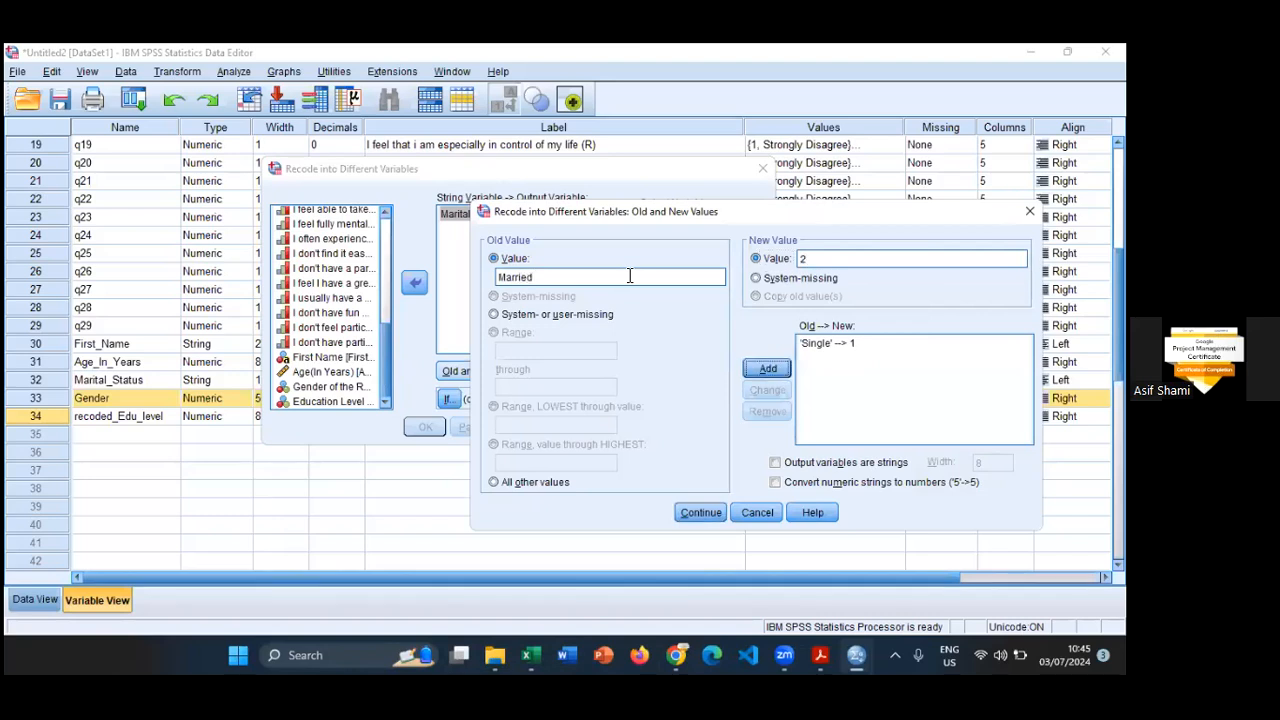
pyautogui.press('Return')
# - Copy Separated/Divorced from the form in Chrome, map it to the new value 3 in SPSS, and run the recode
pyautogui.hotkey('alt', 'Tab')
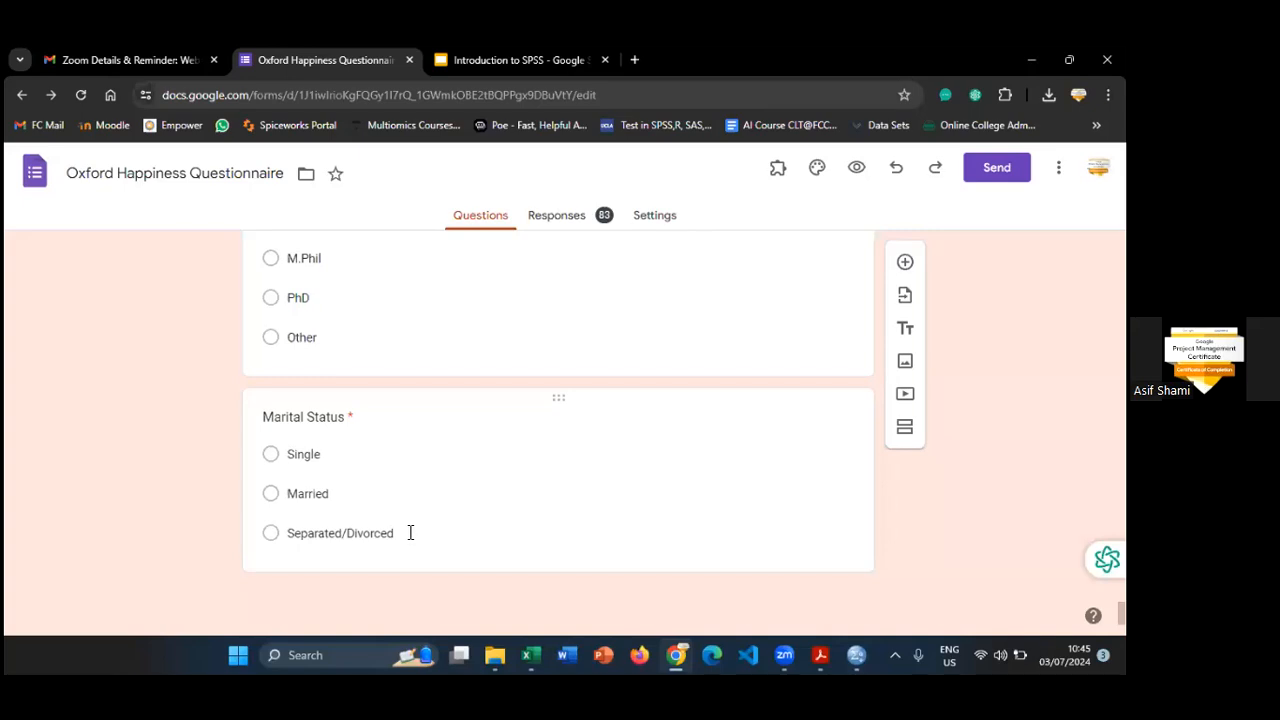
pyautogui.click(385, 535)
pyautogui.hotkey('ctrl', 'c')
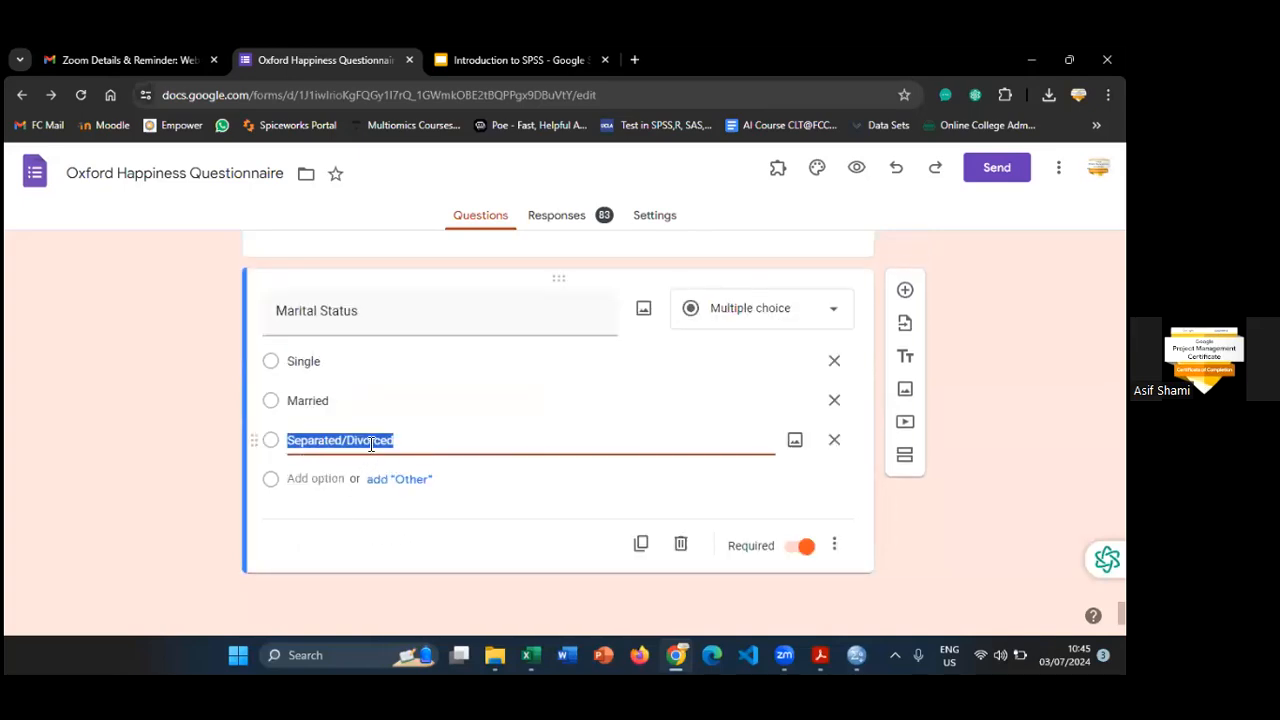
pyautogui.hotkey('alt', 'Tab')
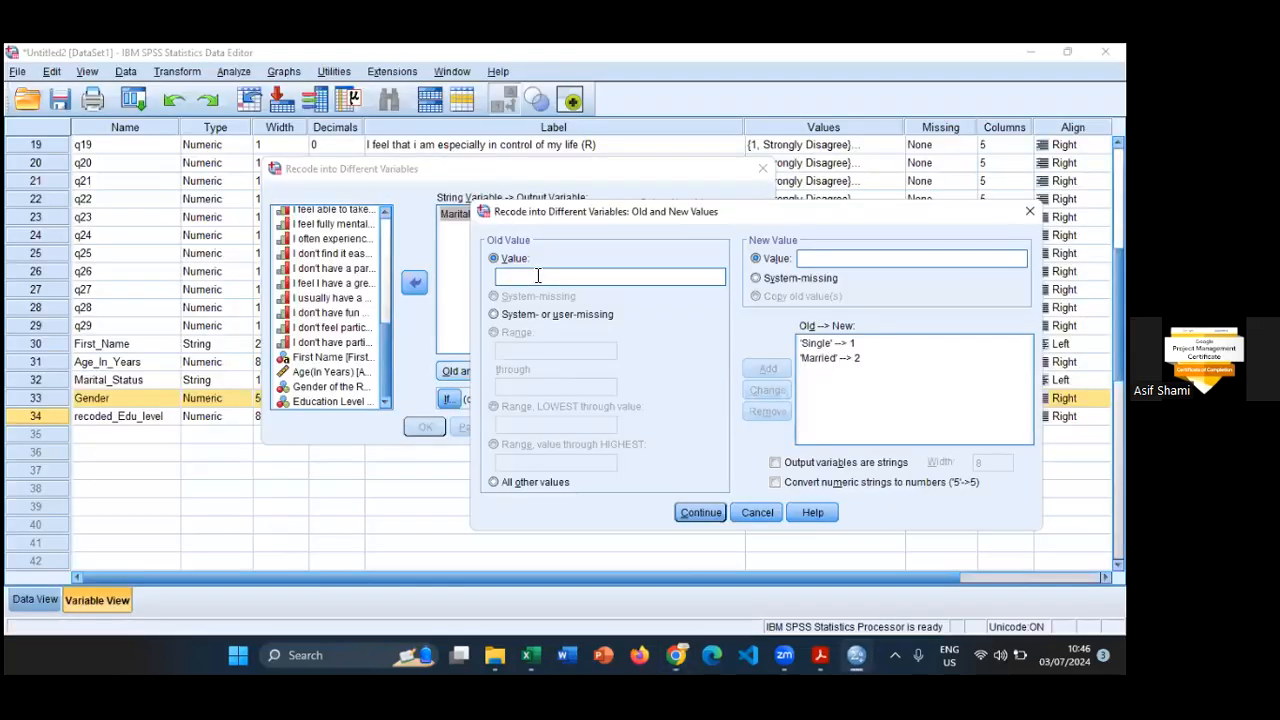
pyautogui.hotkey('ctrl', 'v')
pyautogui.click(840, 259)
pyautogui.write('3')
pyautogui.click(767, 369)
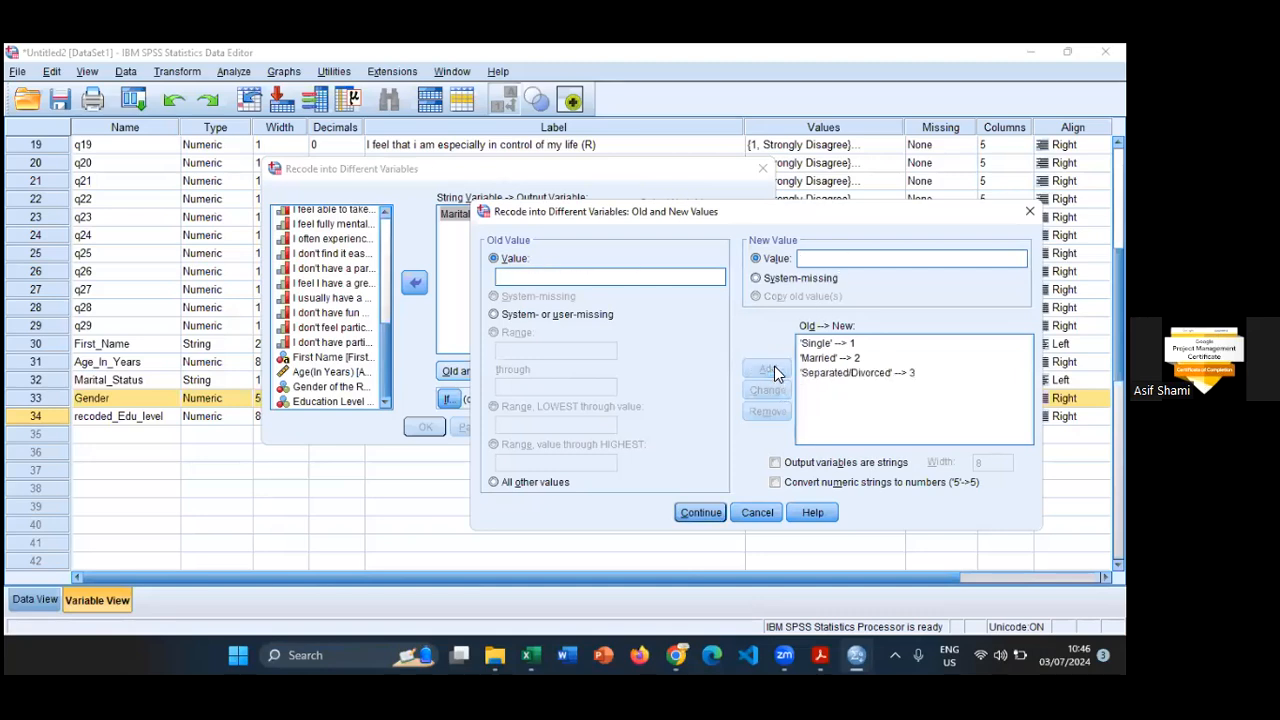
pyautogui.click(701, 514)
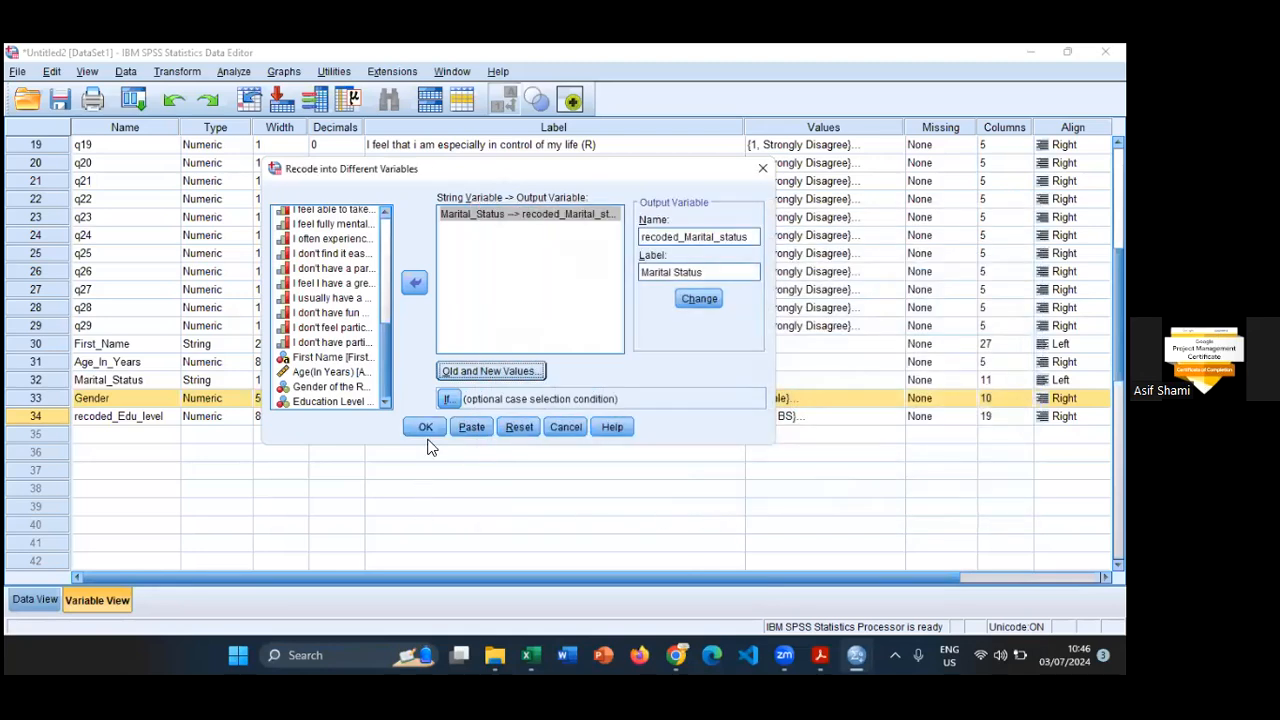
pyautogui.click(425, 426)
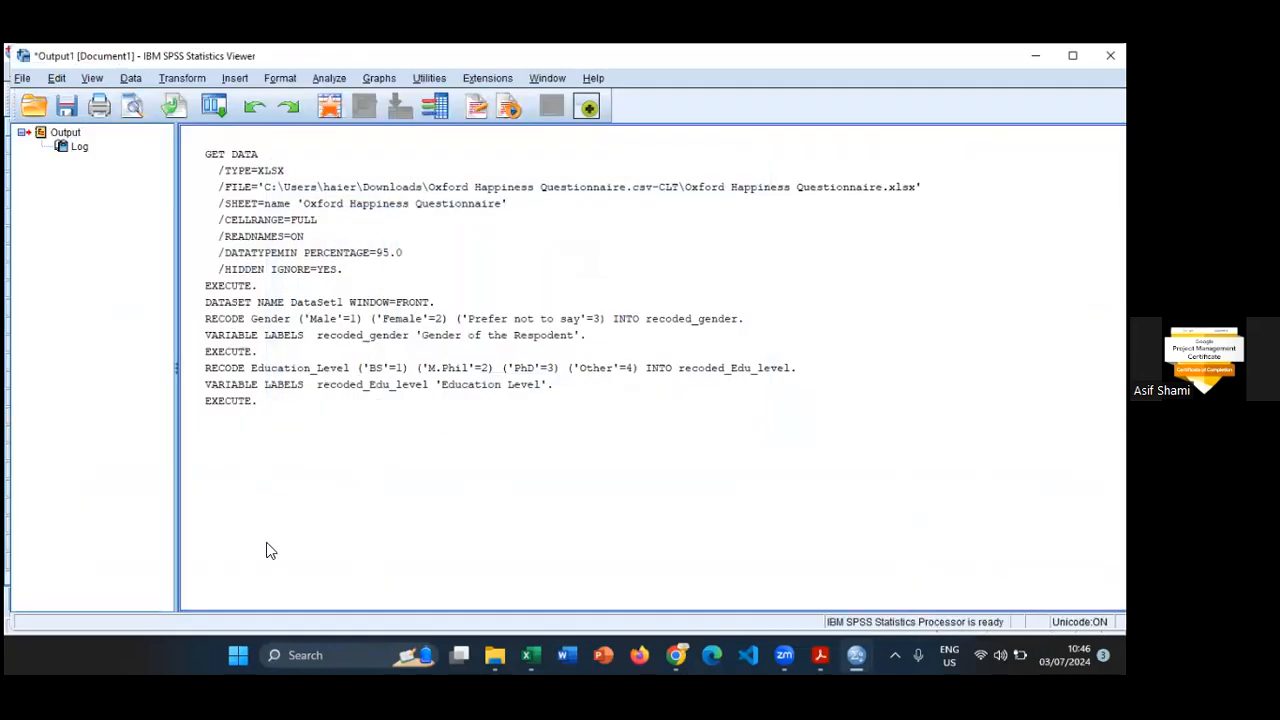
# - Open the value labels of recoded_Marital_status in the Data Editor and label value 1 as Single
pyautogui.hotkey('alt', 'Tab')
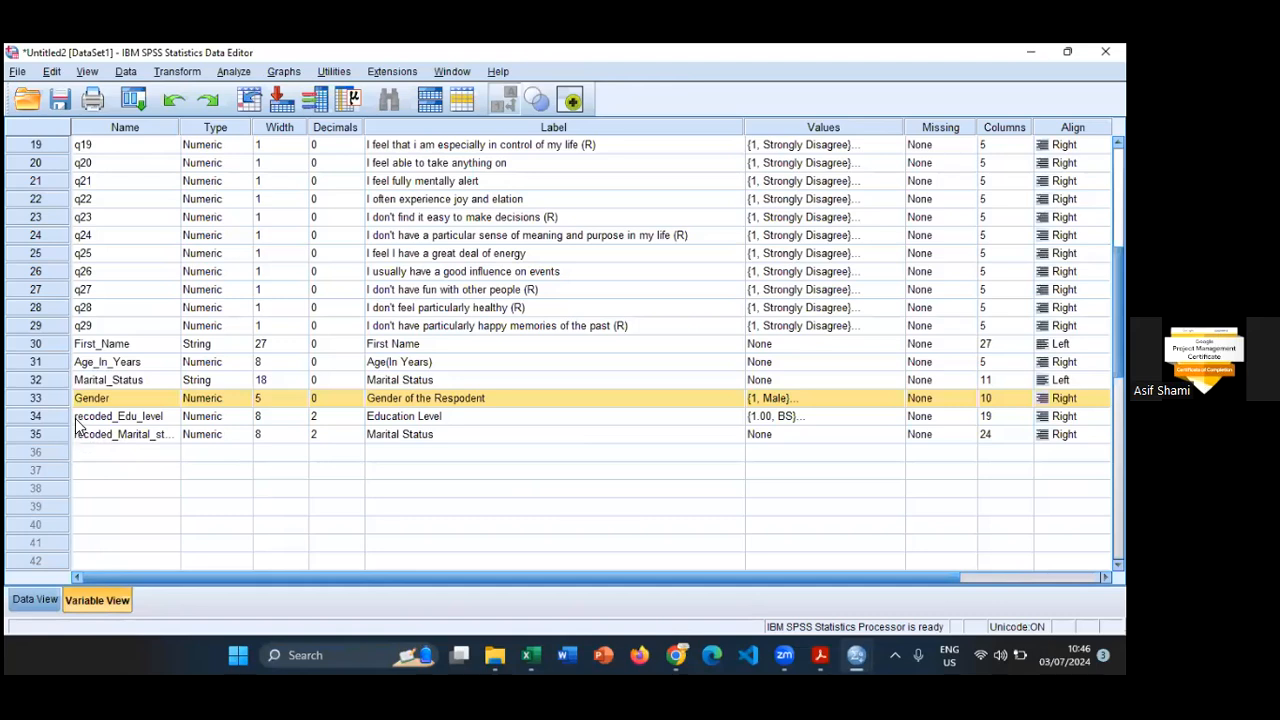
pyautogui.click(845, 434)
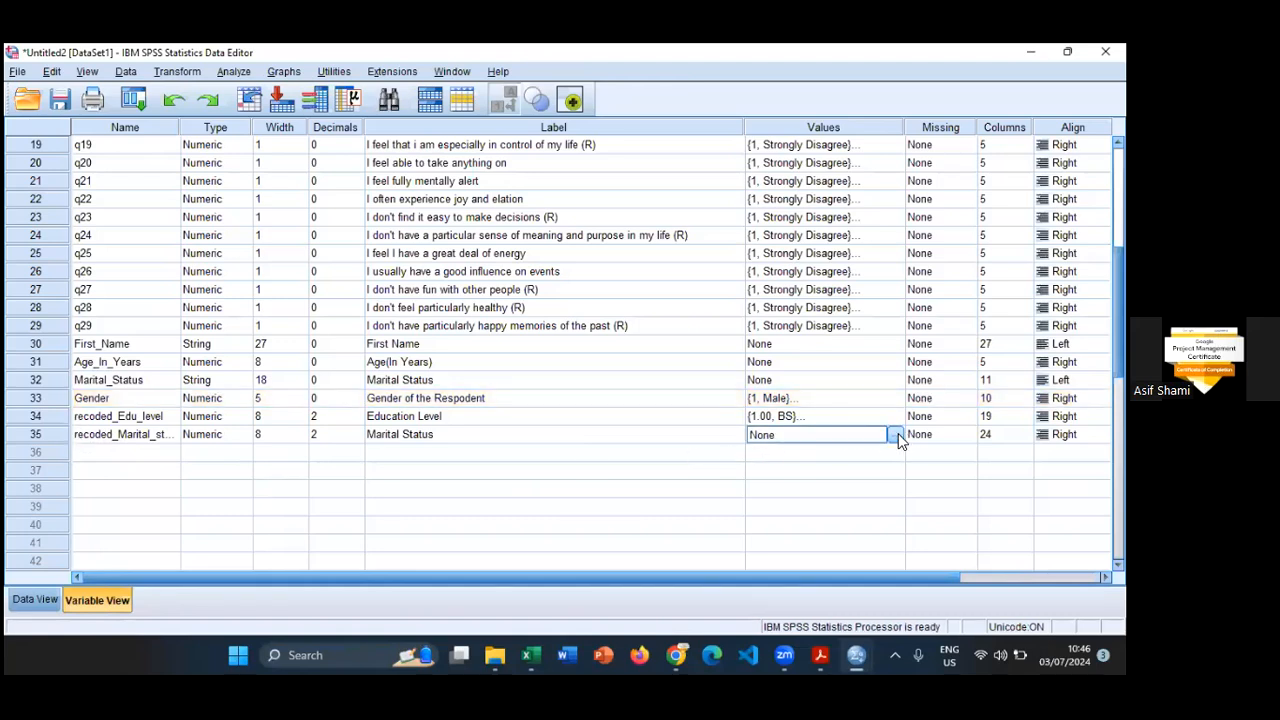
pyautogui.click(895, 434)
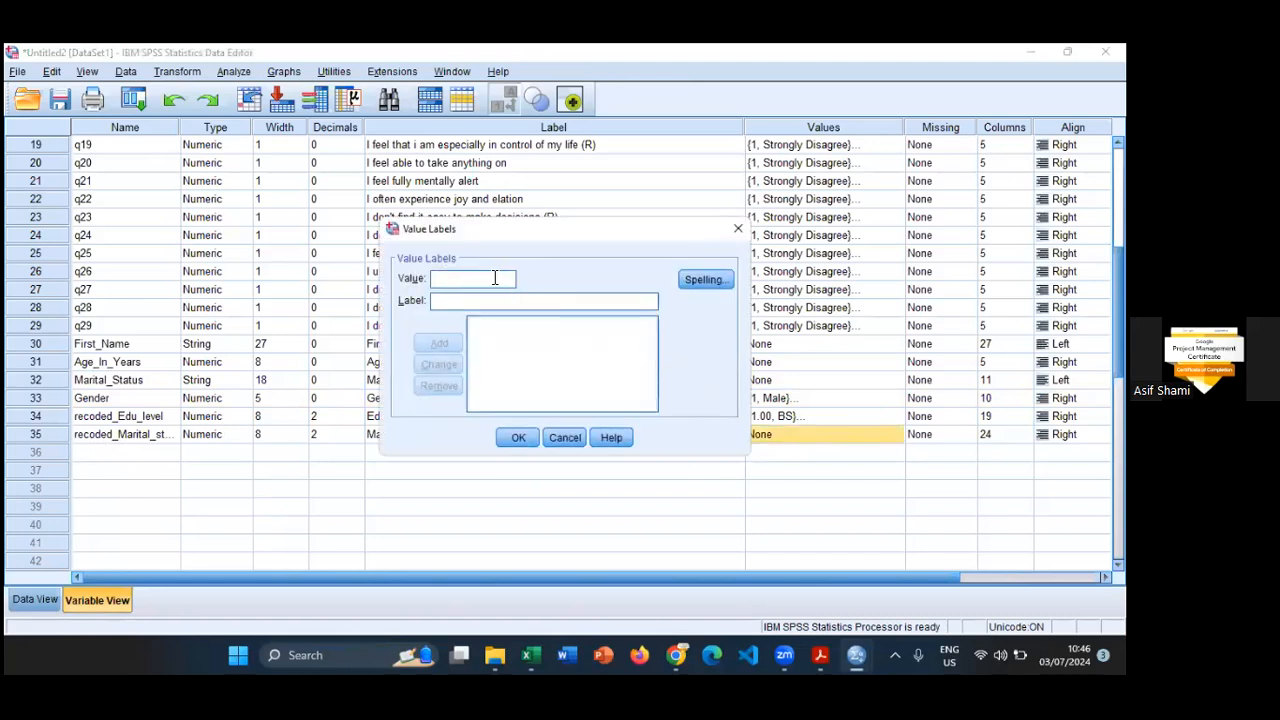
pyautogui.write('1')
pyautogui.press('Tab')
pyautogui.write('Single')
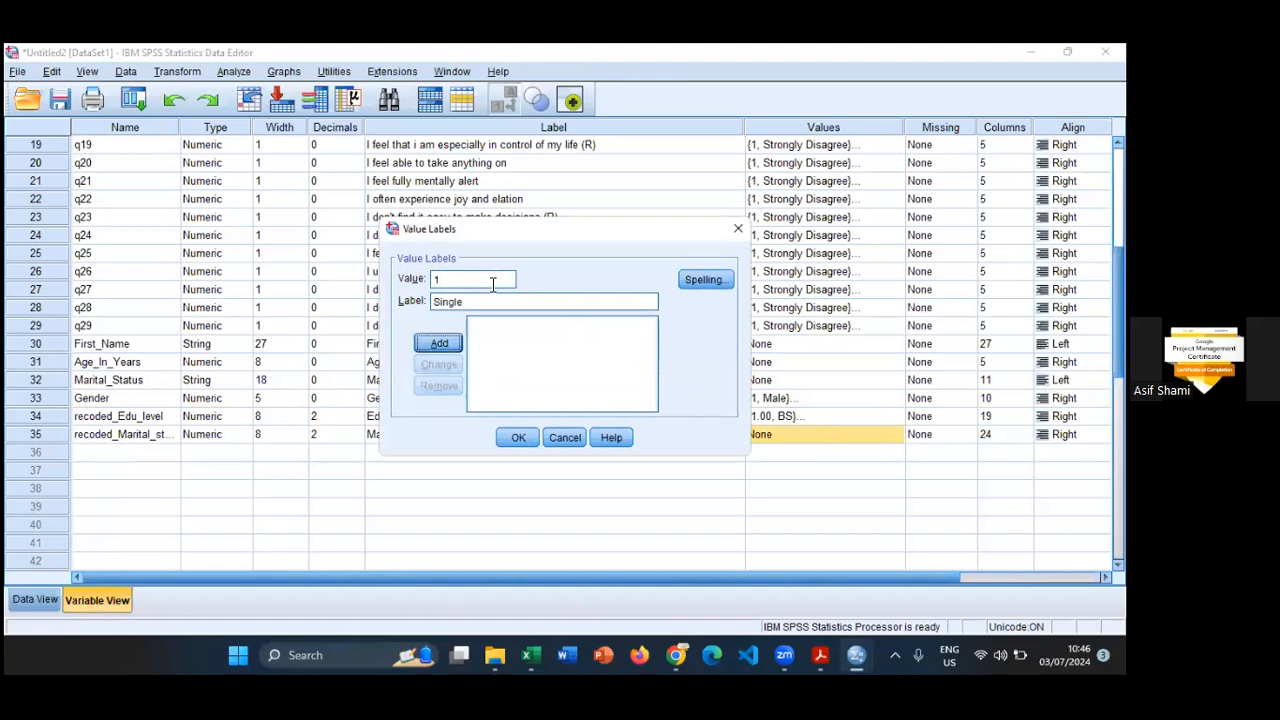
pyautogui.press('Return')
# - Add the value label Married for value 2 of recoded_Marital_status
pyautogui.write('2M')
pyautogui.press('BackSpace')
pyautogui.press('Tab')
pyautogui.write('Married')
pyautogui.press('Return')
# - Add the value label Separated/Divorced for value 3 and confirm the value labels of recoded_Marital_status
pyautogui.write('3')
pyautogui.press('Tab')
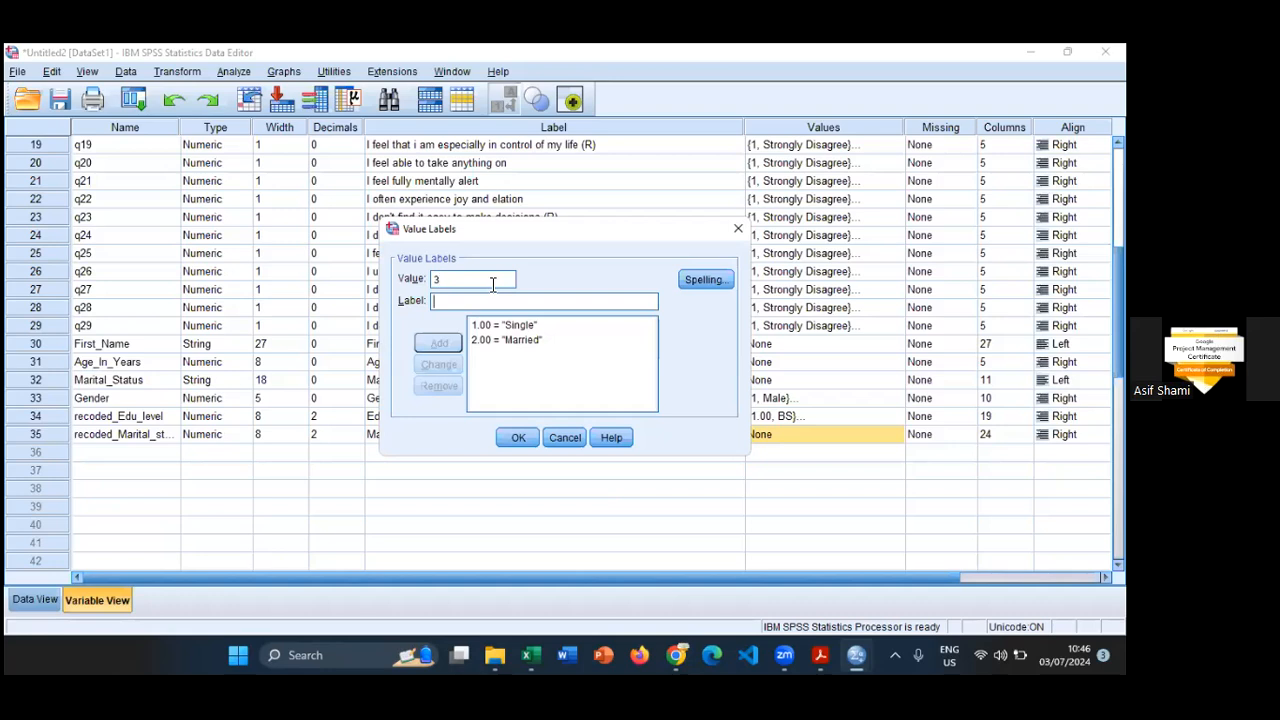
pyautogui.write('Separated/Divorced')
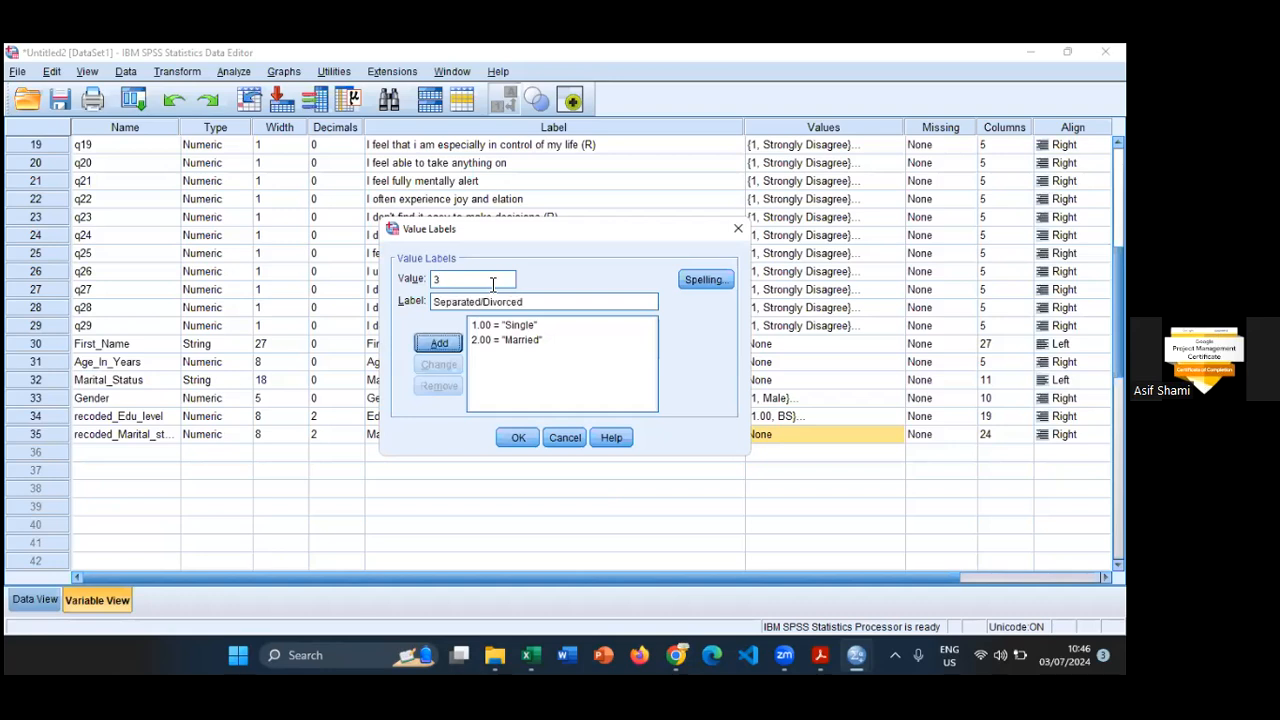
pyautogui.press('Return')
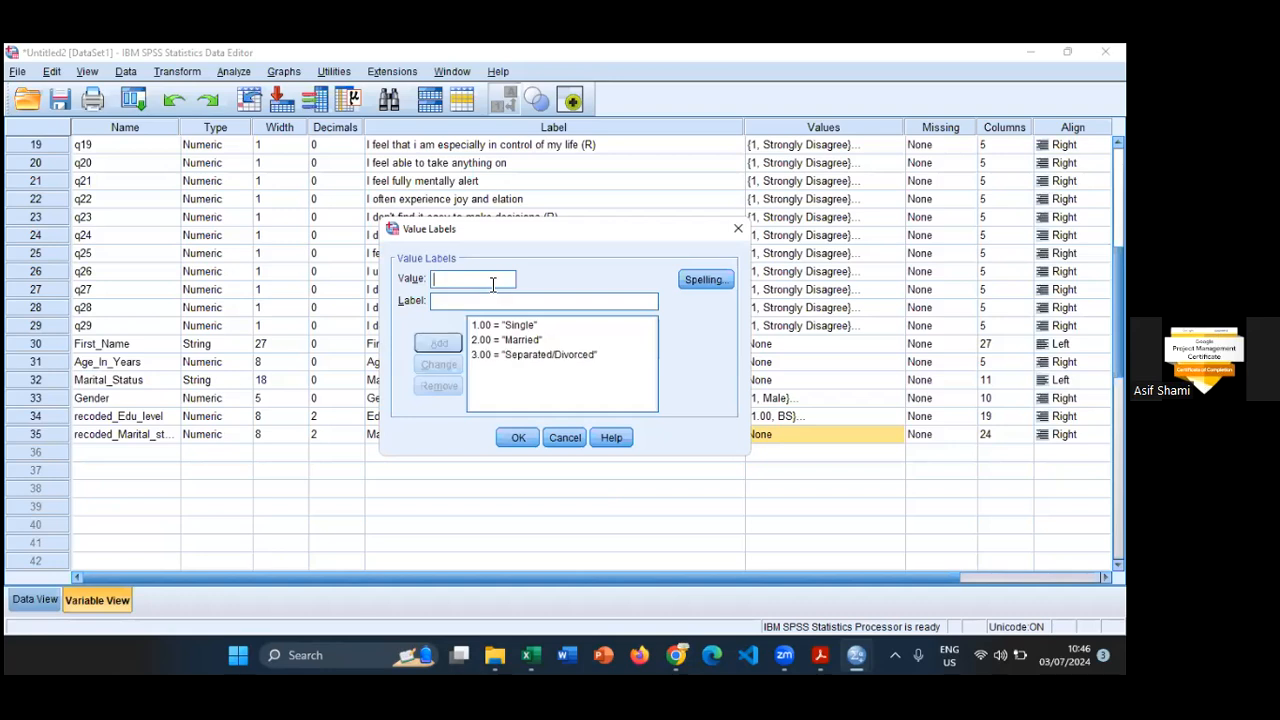
pyautogui.click(515, 439)
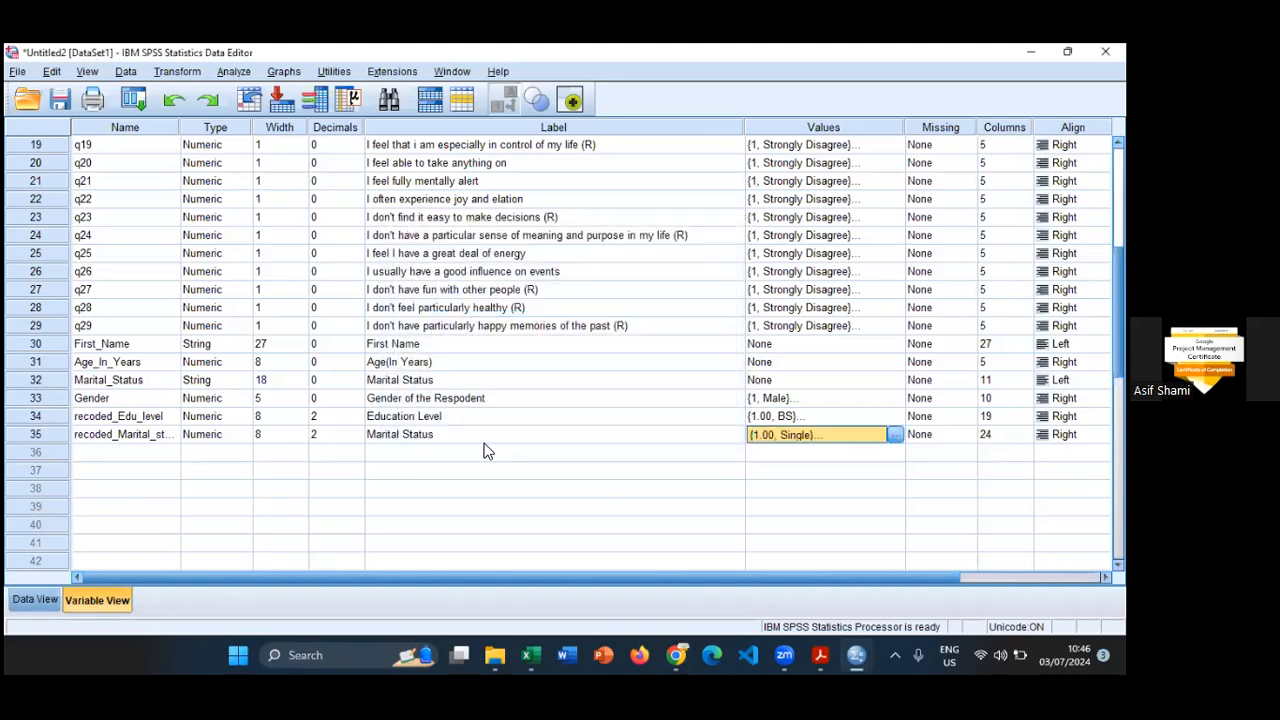
# - Compare the recoded_Marital_status column with the original Marital_Status column in Data View
pyautogui.click(45, 600)
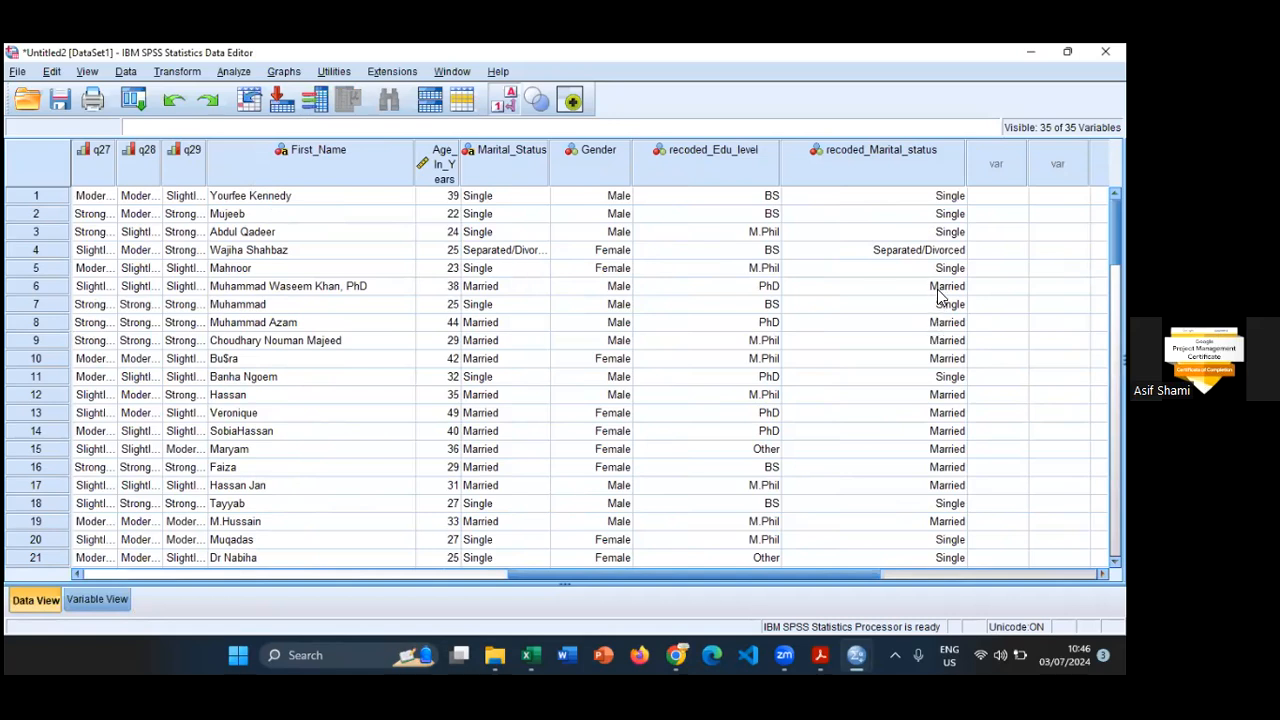
pyautogui.click(480, 376)
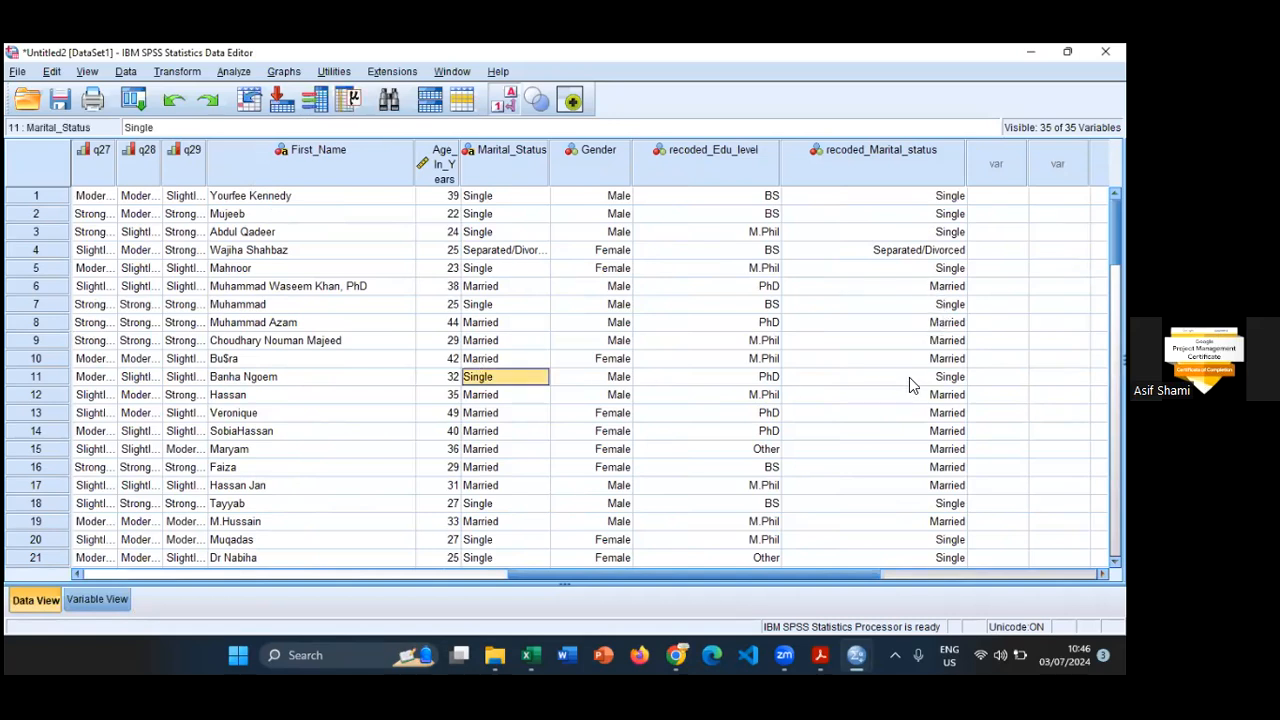
pyautogui.click(909, 377)
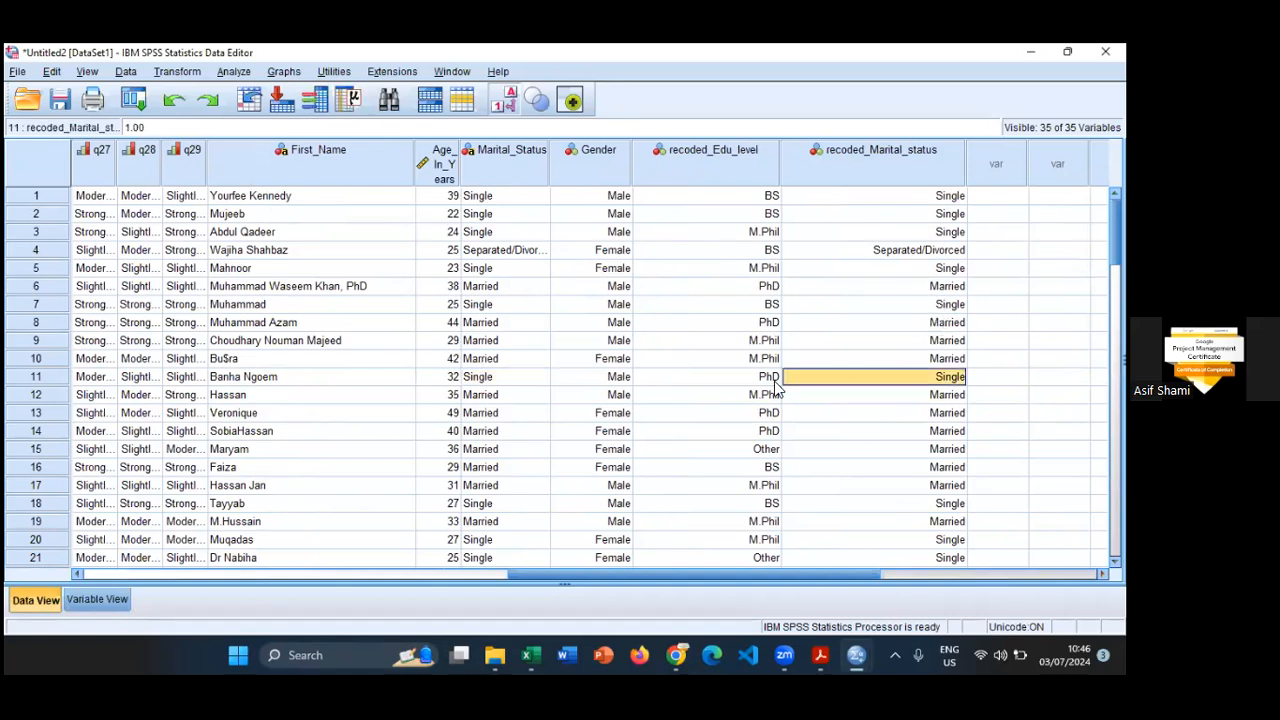
# - Rename the recoded_Edu_level variable as Edu_level in Variable View
pyautogui.doubleClick(718, 155)
pyautogui.doubleClick(122, 144)
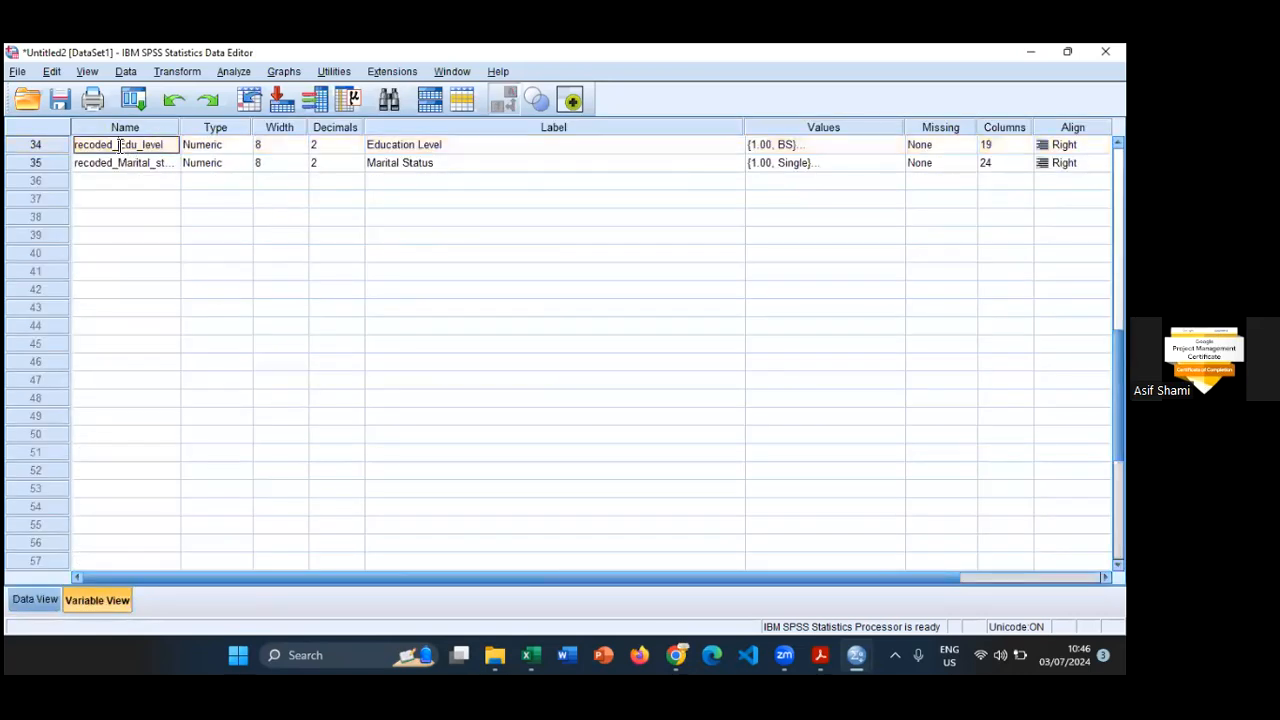
pyautogui.press('BackSpace')
pyautogui.press('BackSpace')
pyautogui.press('BackSpace')
pyautogui.press('BackSpace')
pyautogui.press('BackSpace')
pyautogui.press('BackSpace')
pyautogui.press('BackSpace')
pyautogui.press('BackSpace')
pyautogui.press('Return')
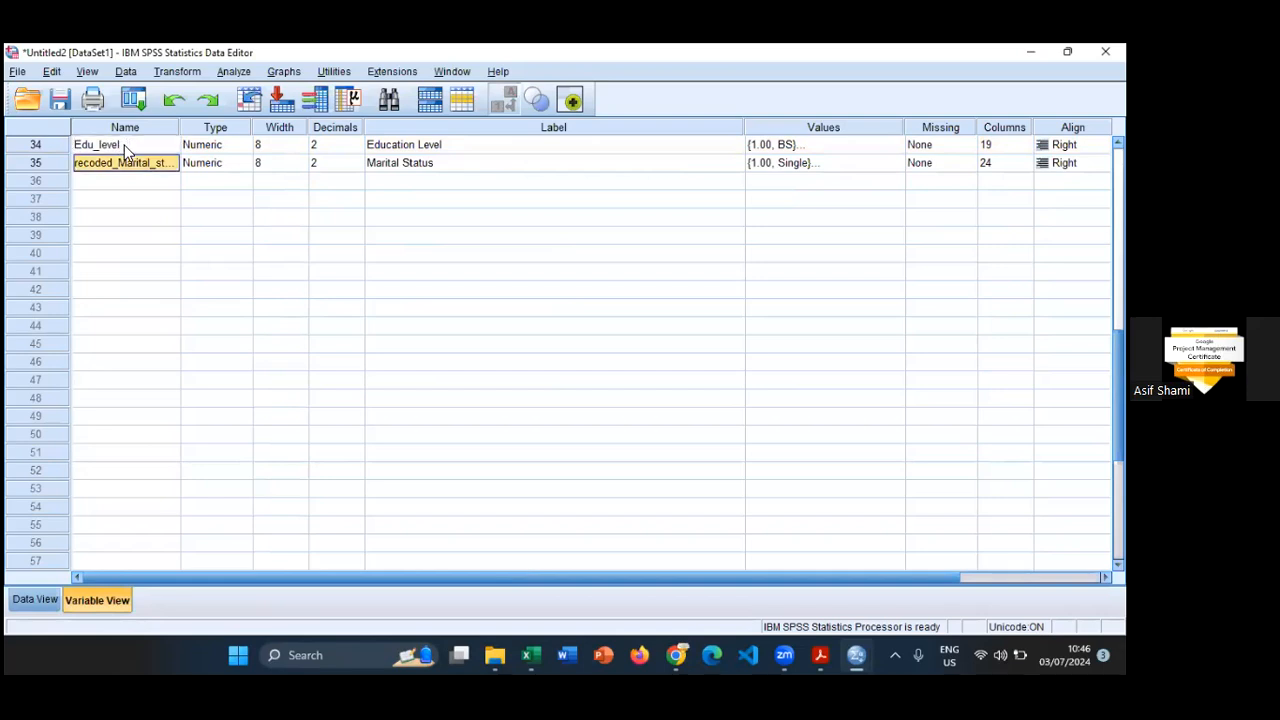
pyautogui.press('F2')
pyautogui.press('Escape')
# - Delete the original string Marital_Status variable from the dataset in Data View
pyautogui.click(30, 600)
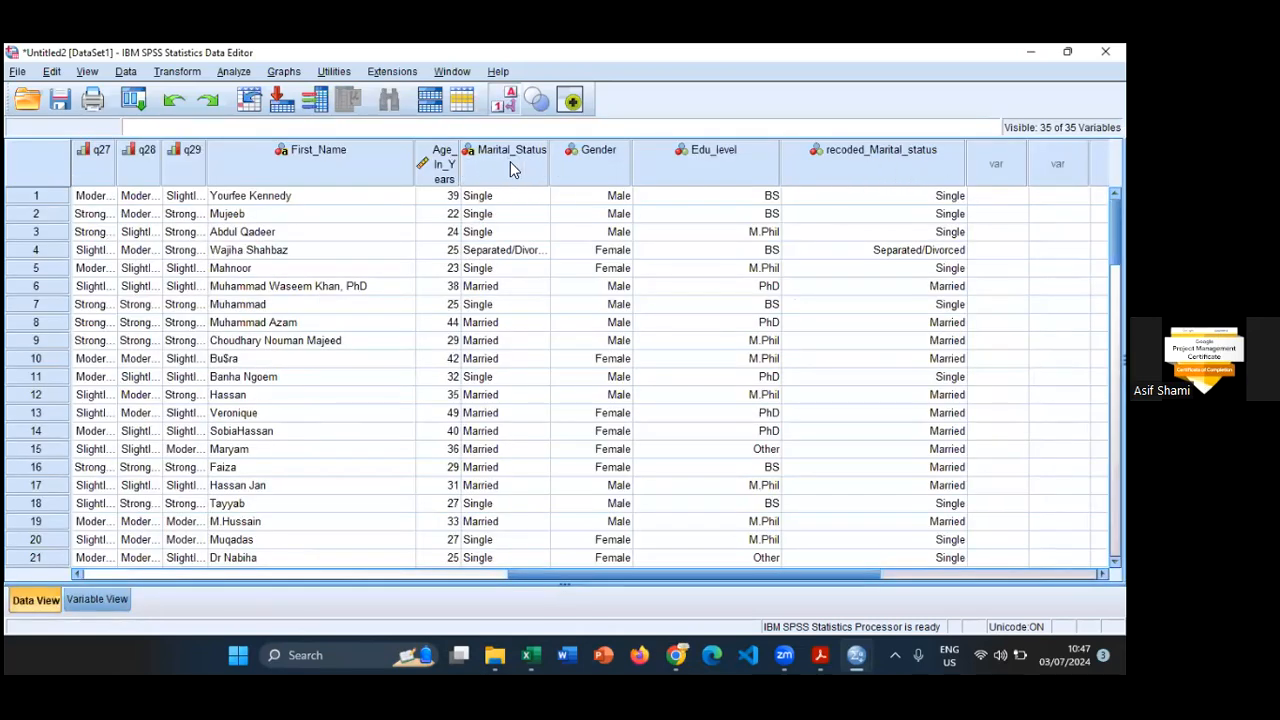
pyautogui.click(868, 175)
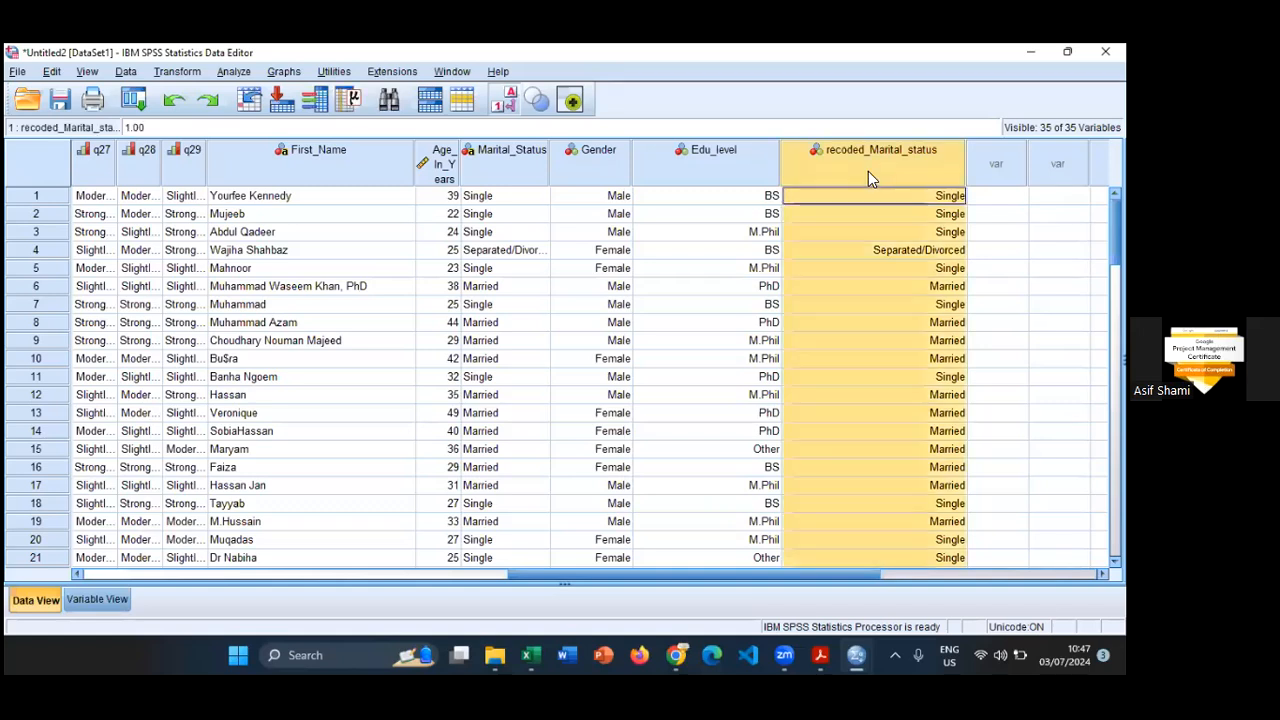
pyautogui.click(489, 170)
pyautogui.rightClick(489, 170)
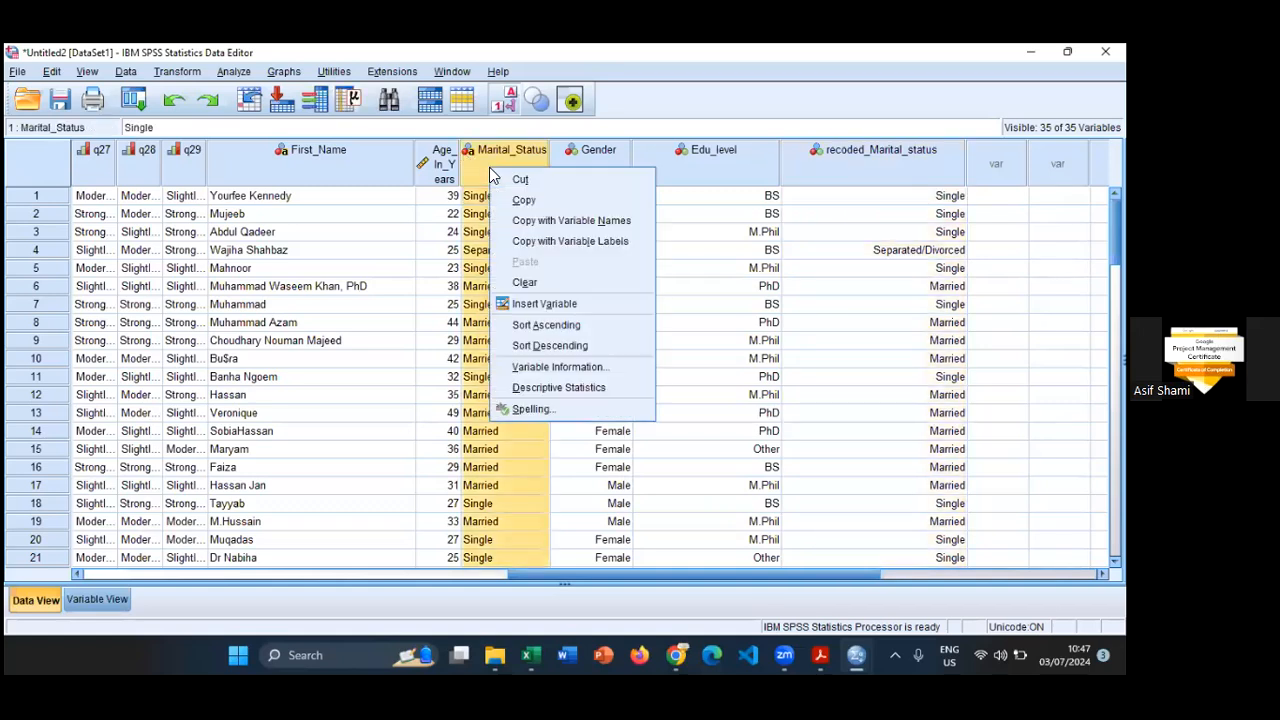
pyautogui.click(522, 281)
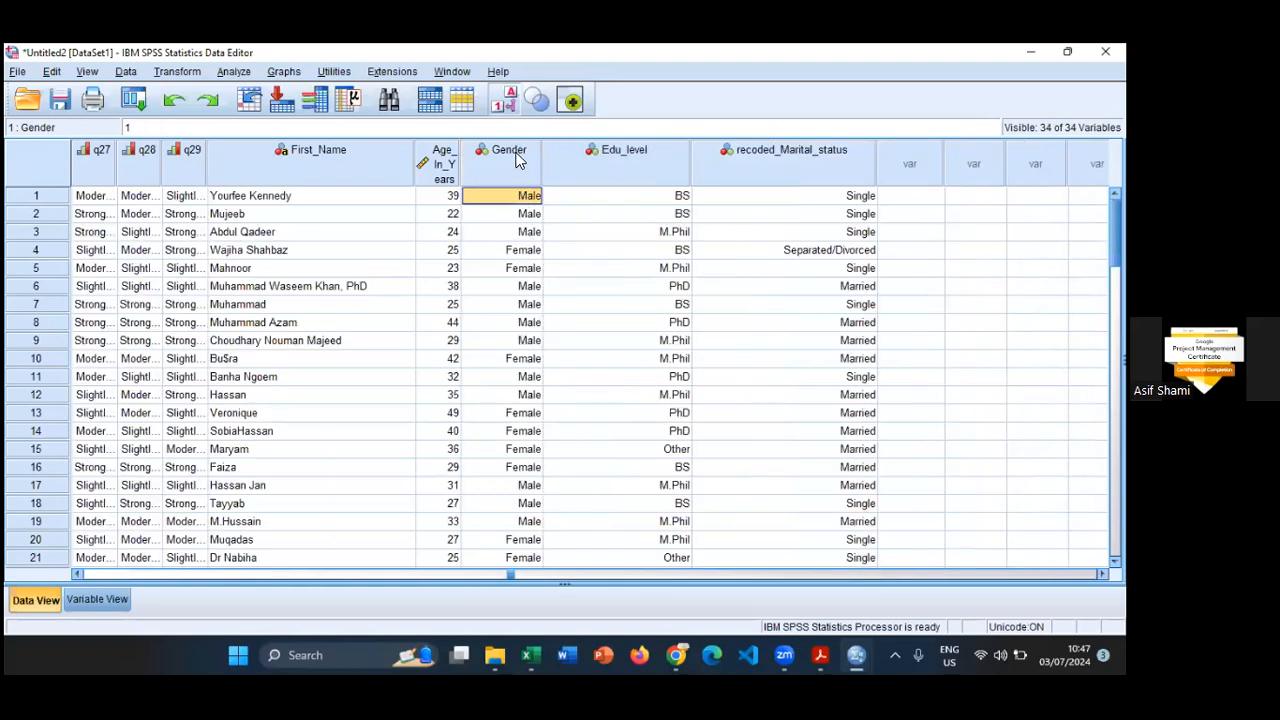
# - Rename the recoded_Marital_status variable as Marital_status in Variable View
pyautogui.click(803, 153)
pyautogui.doubleClick(804, 154)
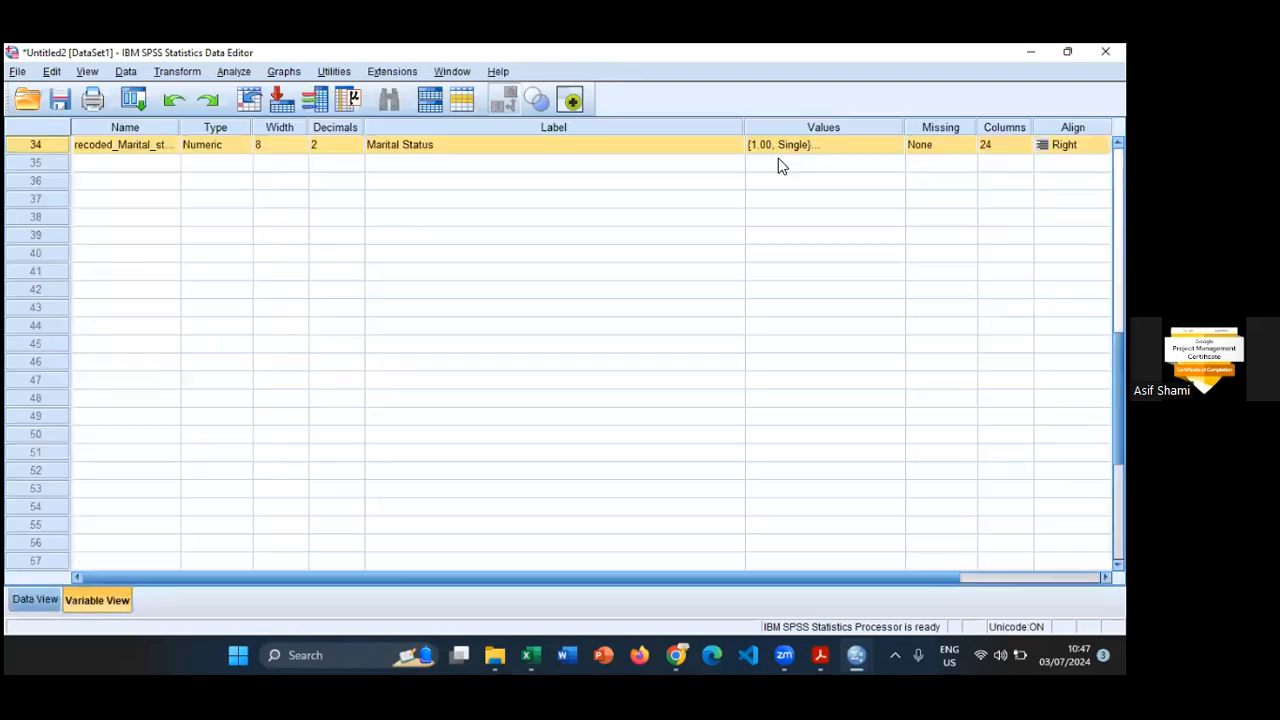
pyautogui.click(120, 148)
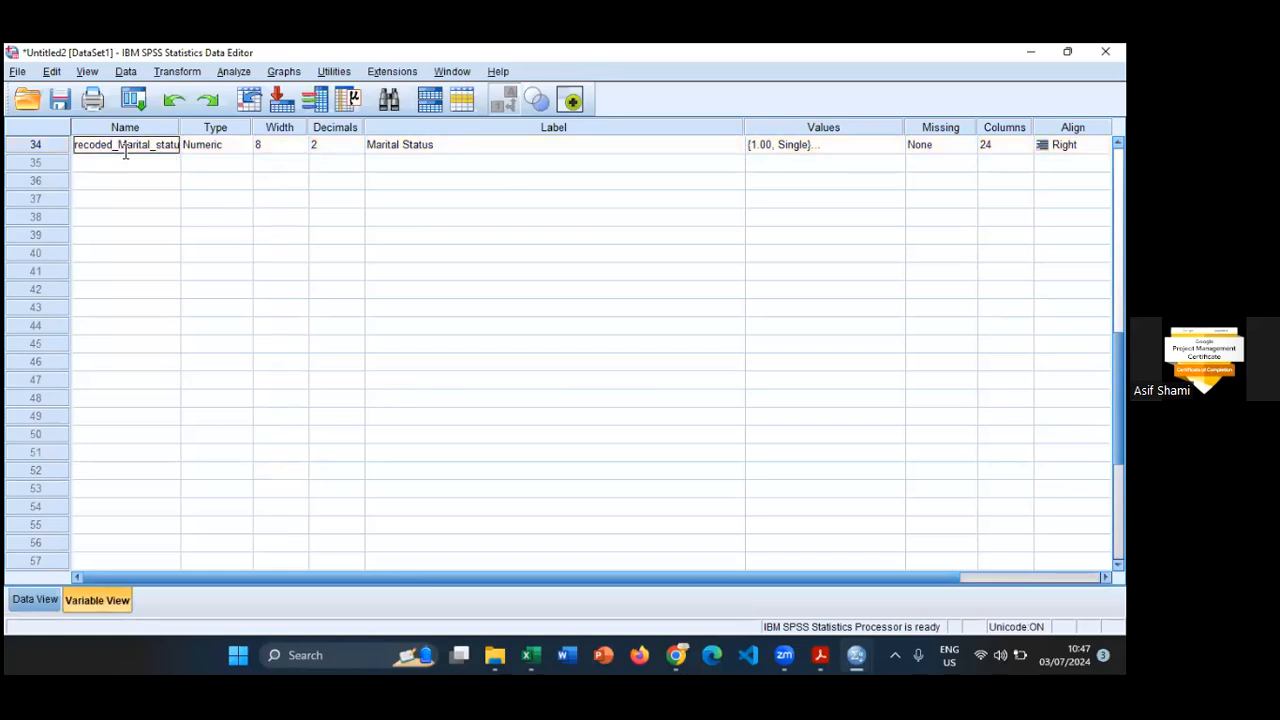
pyautogui.press('BackSpace')
pyautogui.press('BackSpace')
pyautogui.press('BackSpace')
pyautogui.press('BackSpace')
pyautogui.press('BackSpace')
pyautogui.press('BackSpace')
pyautogui.press('BackSpace')
pyautogui.press('BackSpace')
pyautogui.press('Return')
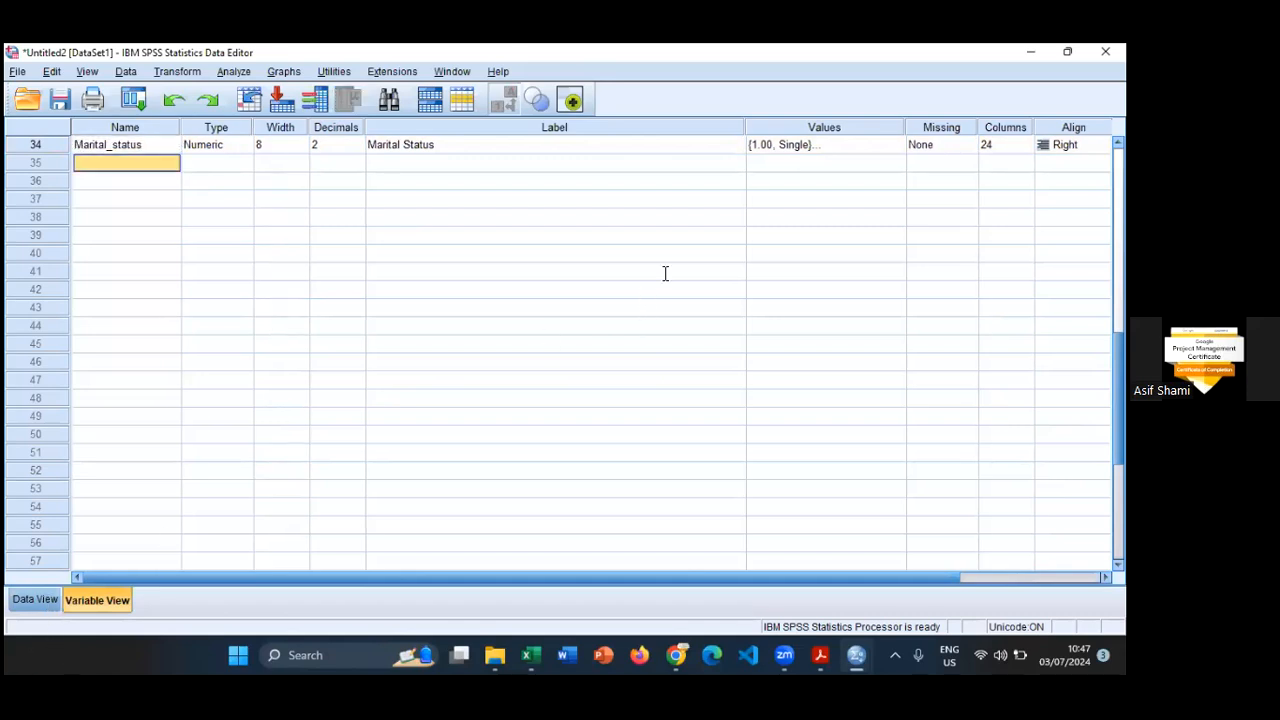
# - Widen the Age_In_Years column in Data View and look through the columns from q1 to Marital_status
pyautogui.hotkey('ctrl', 't')
pyautogui.moveTo(459, 162); pyautogui.dragTo(530, 170)
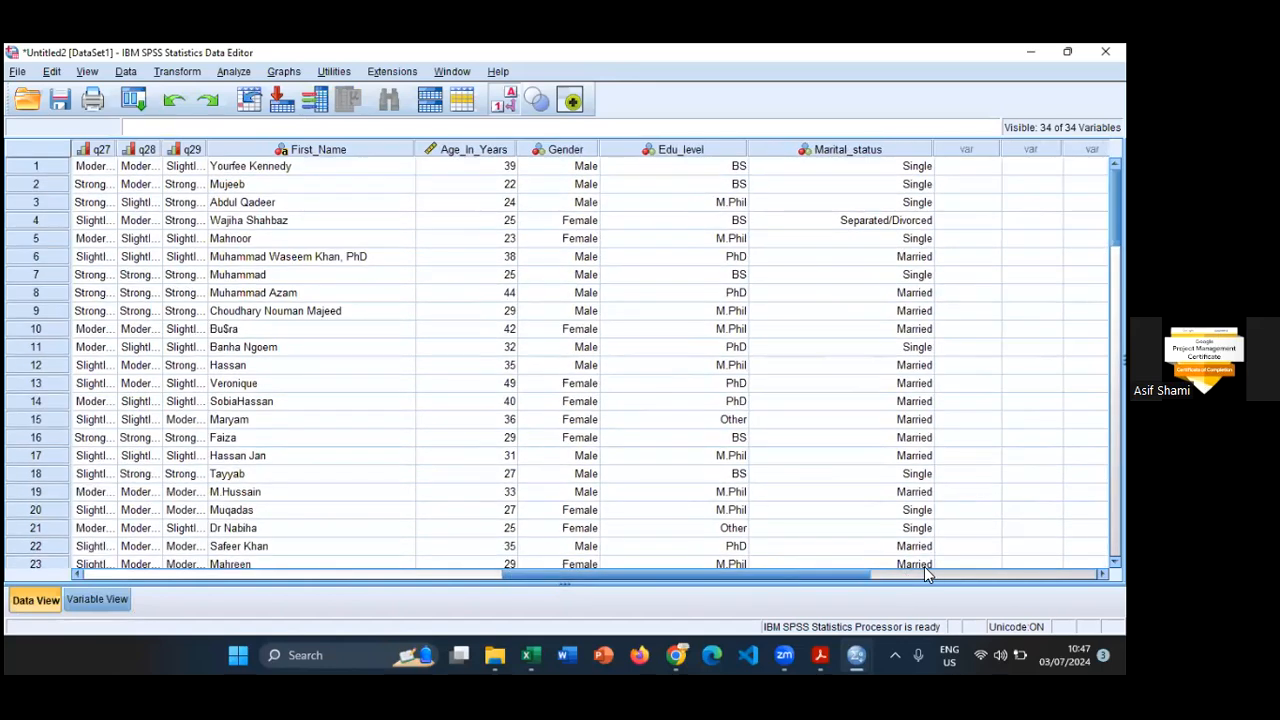
pyautogui.moveTo(775, 573); pyautogui.dragTo(675, 563)
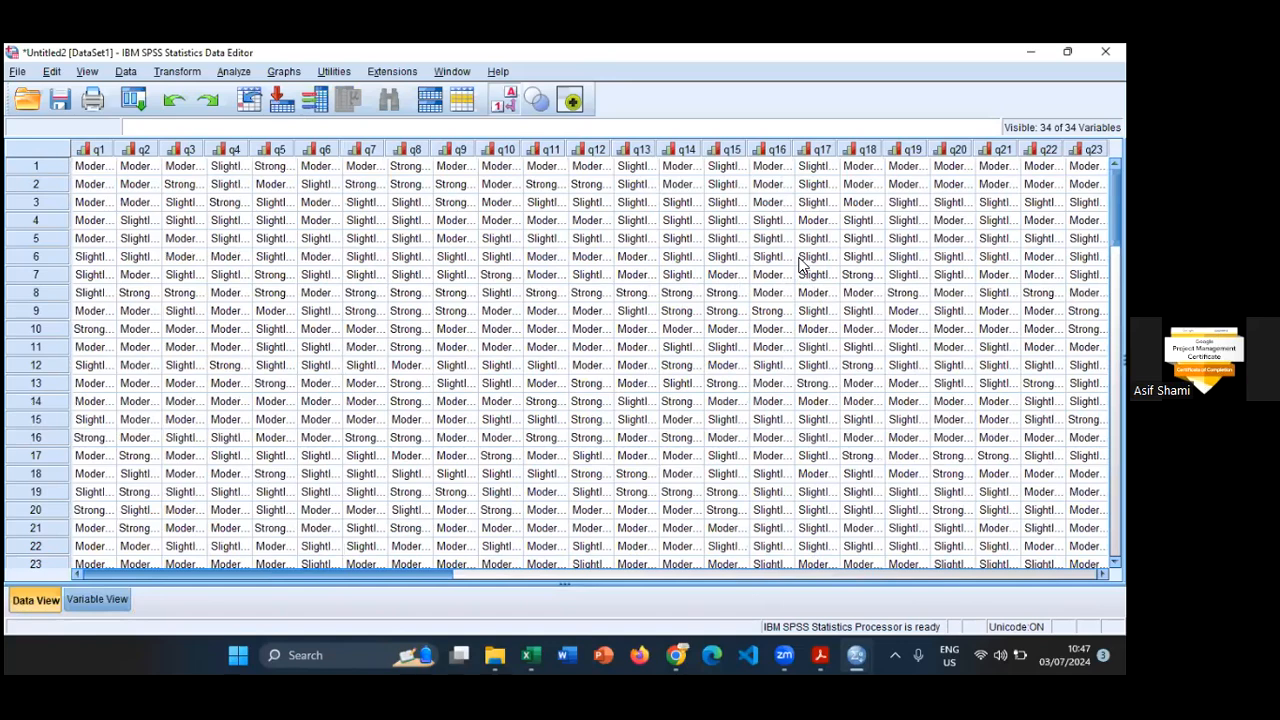
pyautogui.hscroll(10, 802, 265)
pyautogui.hscroll(5, 798, 264)
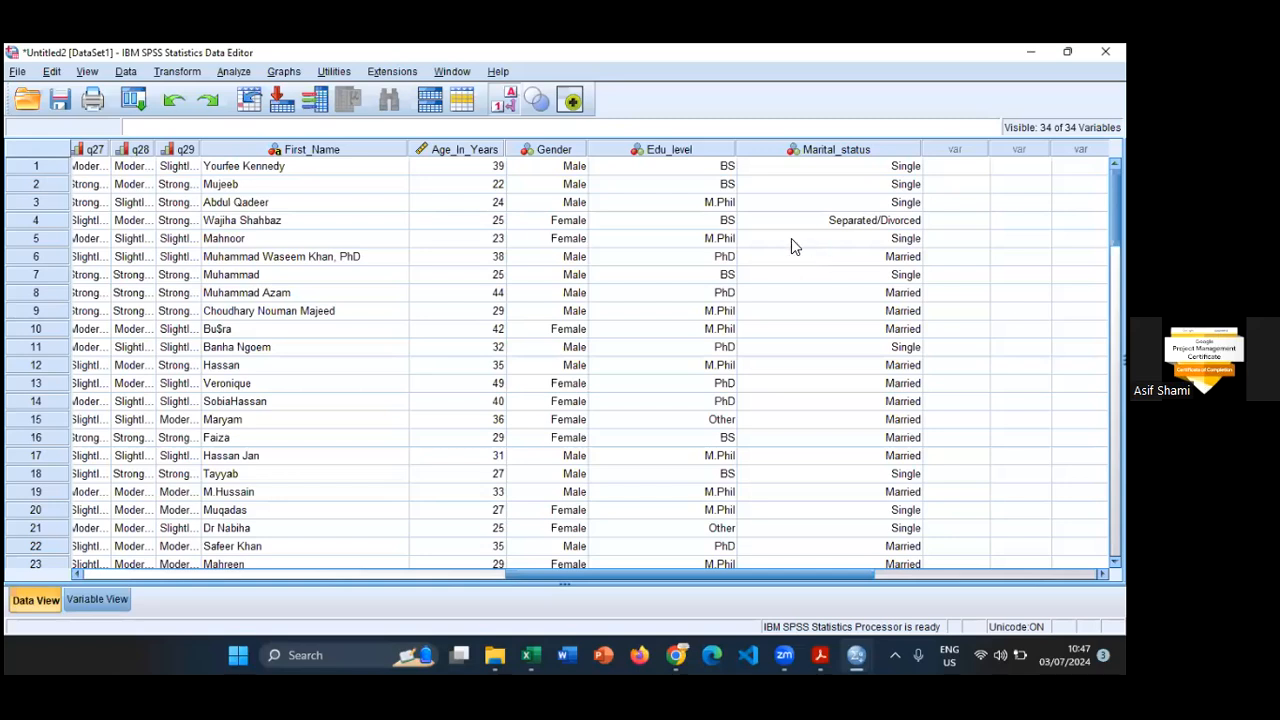
# - Switch to Word, create a blank document and write the heading Age Categories with a new line below it
pyautogui.click(570, 655)
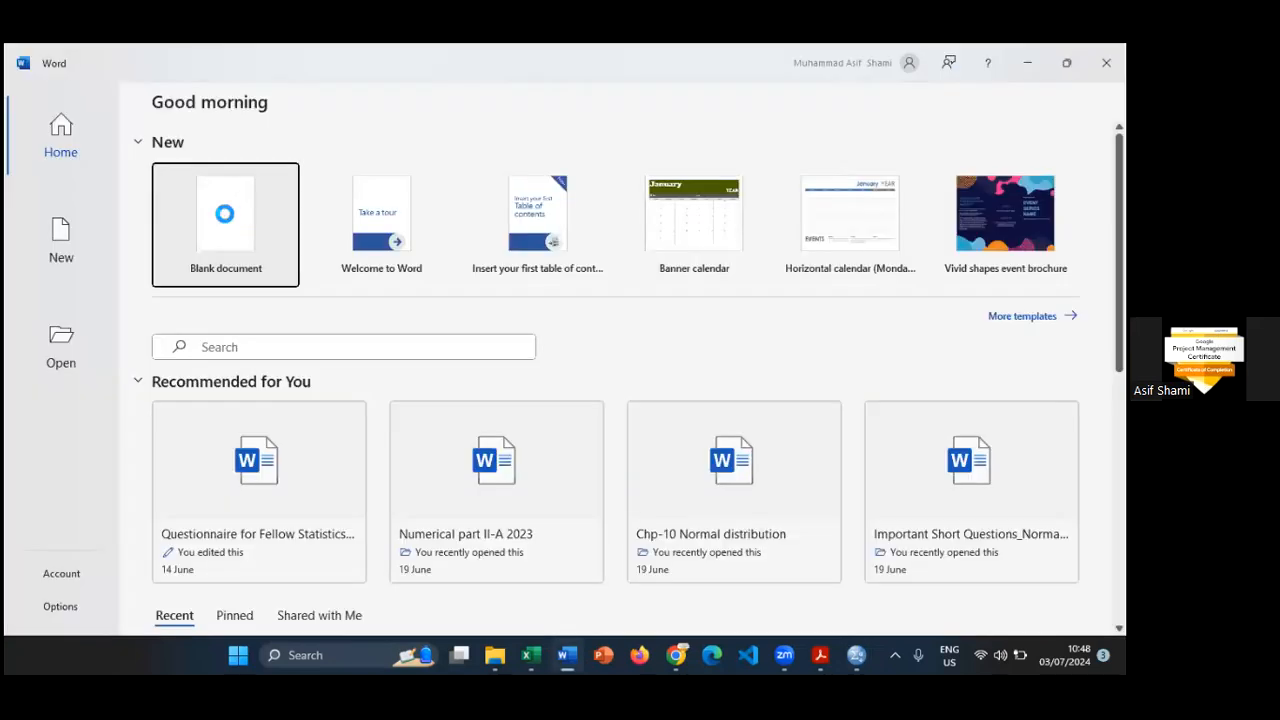
pyautogui.click(296, 226)
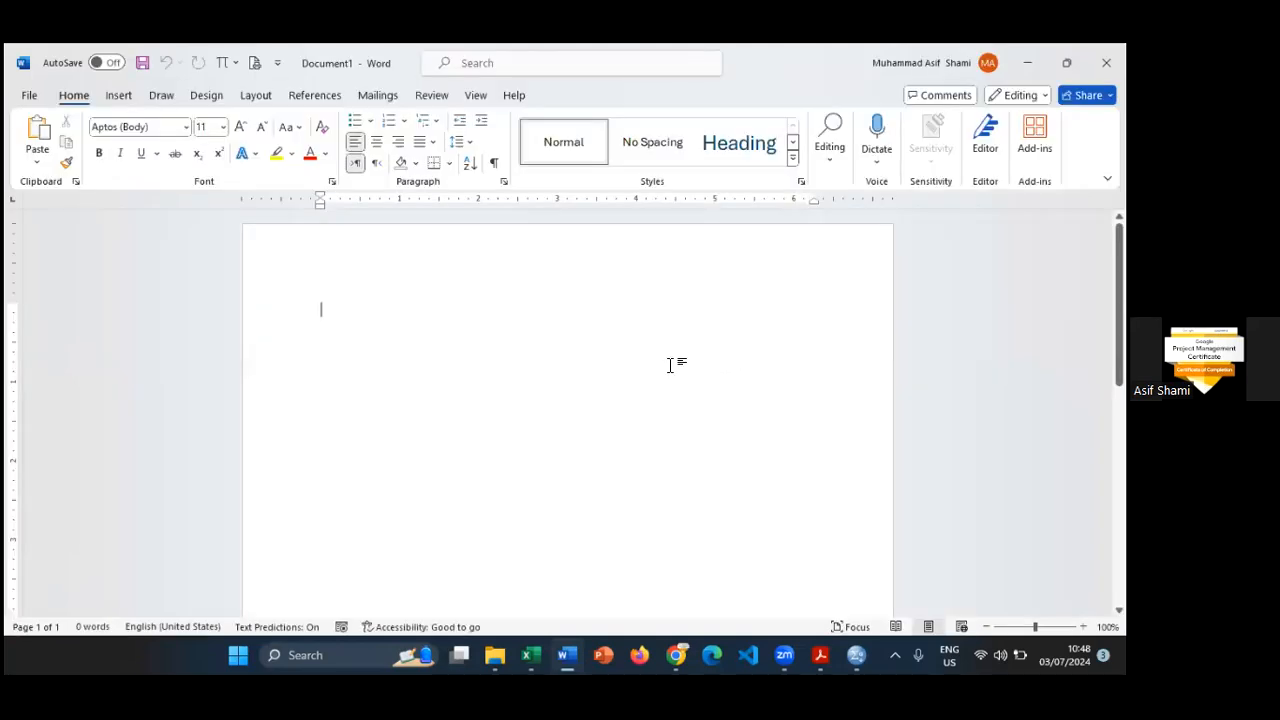
pyautogui.write('Age')
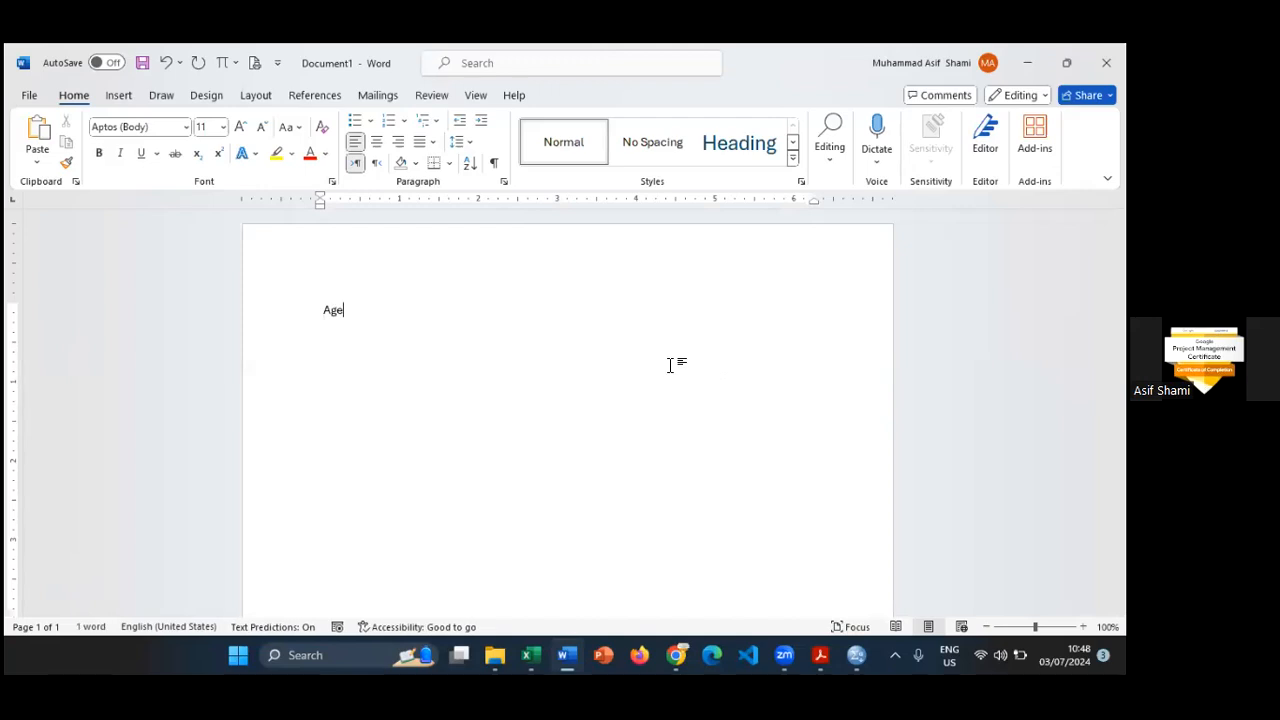
pyautogui.write(' Categories')
pyautogui.press('Return')
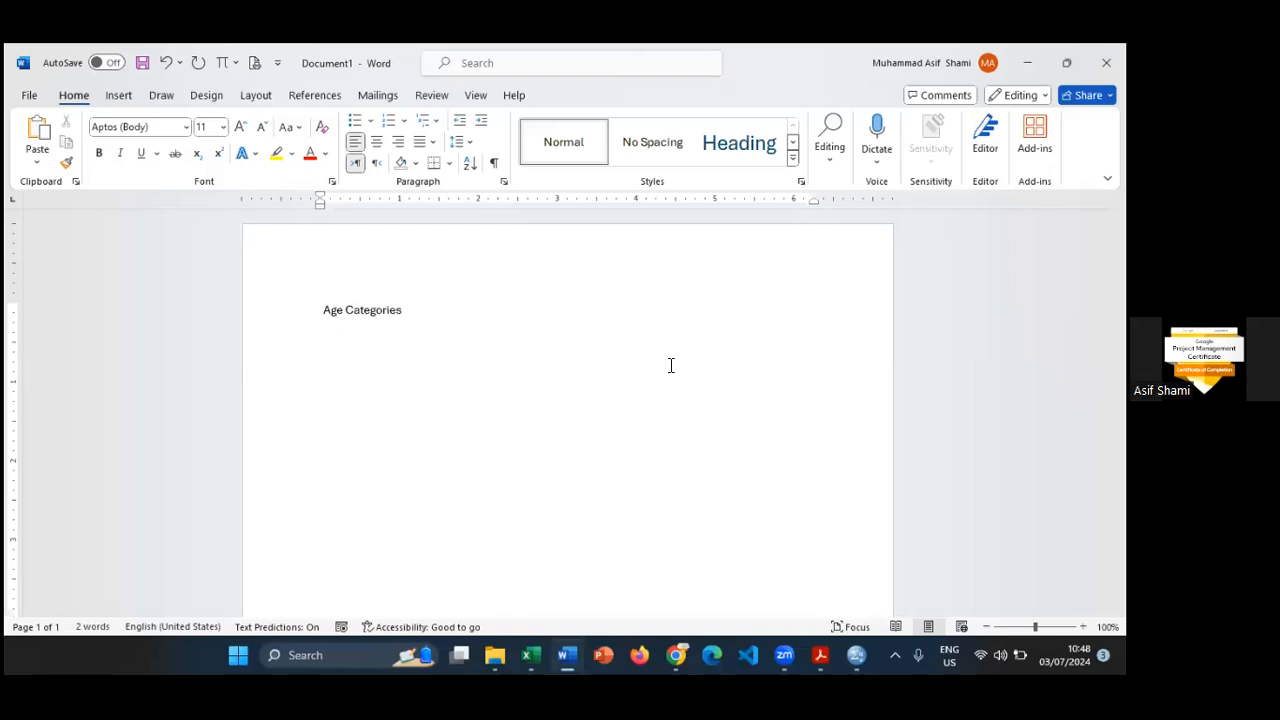
# - Enlarge the Age Categories heading and set the font size of the empty line below it to 28
pyautogui.hotkey('ctrl', 'a')
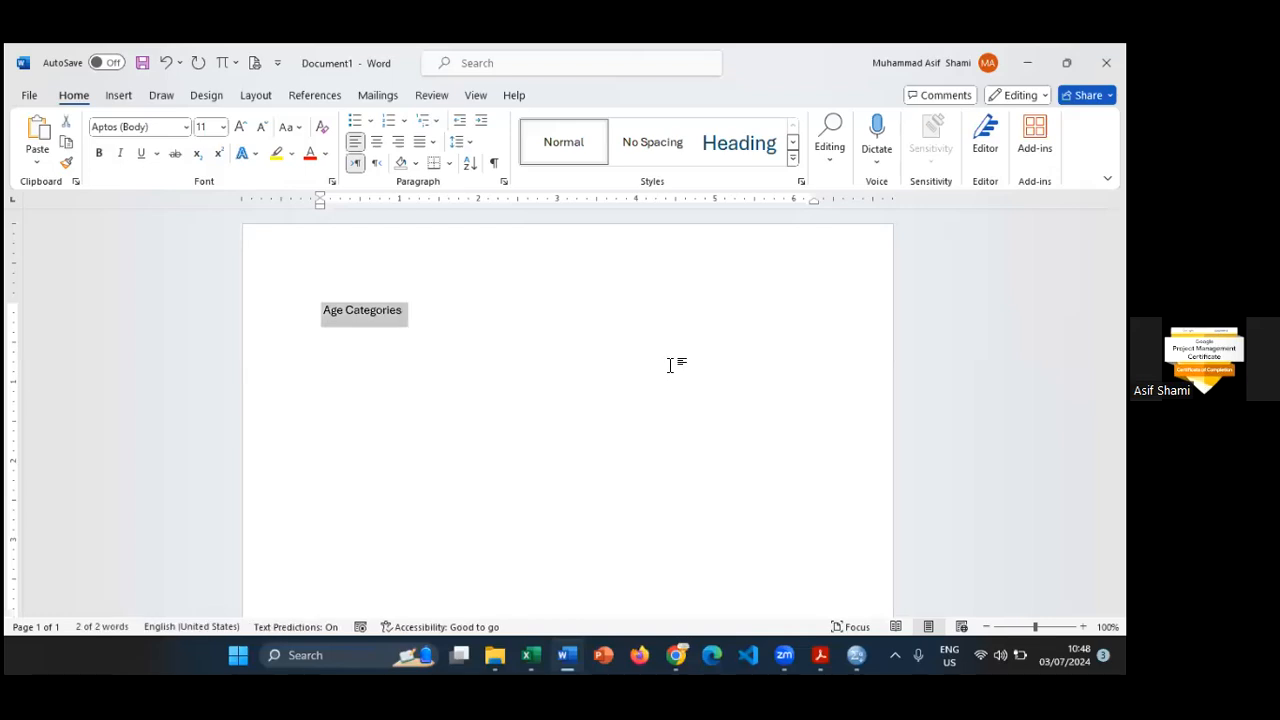
pyautogui.hotkey('ctrl', ']')
pyautogui.hotkey('ctrl', ']')
pyautogui.hotkey('ctrl', ']')
pyautogui.hotkey('ctrl', ']')
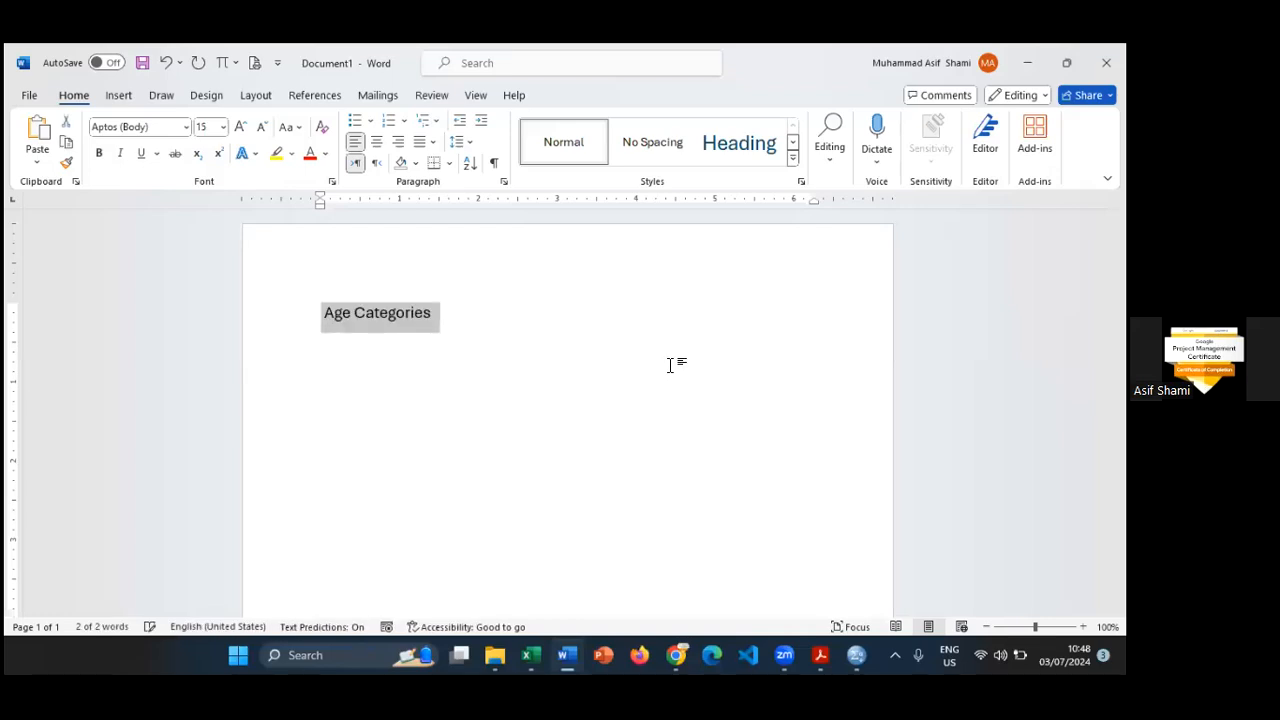
pyautogui.hotkey('ctrl', ']')
pyautogui.hotkey('ctrl', ']')
pyautogui.hotkey('ctrl', ']')
pyautogui.hotkey('ctrl', ']')
pyautogui.hotkey('ctrl', ']')
pyautogui.hotkey('ctrl', ']')
pyautogui.hotkey('ctrl', ']')
pyautogui.hotkey('ctrl', ']')
pyautogui.hotkey('ctrl', ']')
pyautogui.hotkey('ctrl', ']')
pyautogui.hotkey('ctrl', ']')
pyautogui.hotkey('ctrl', ']')
pyautogui.hotkey('ctrl', ']')
pyautogui.hotkey('ctrl', ']')
pyautogui.click(670, 365)
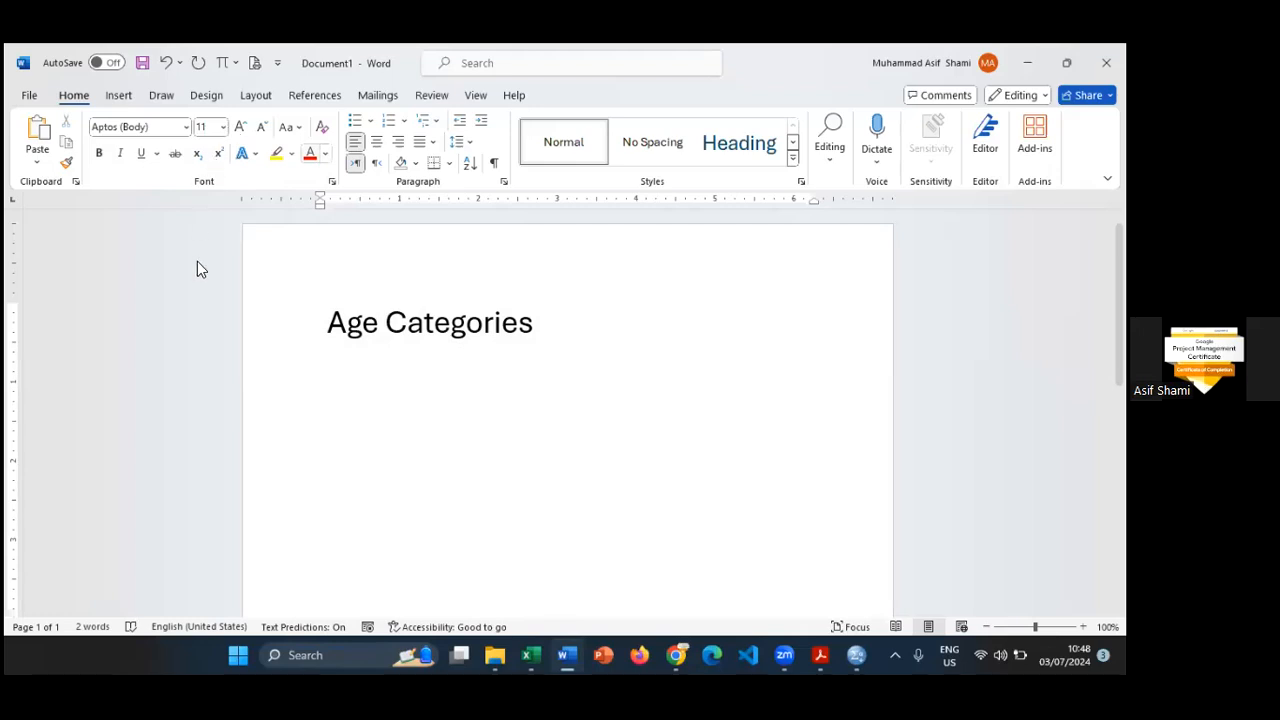
pyautogui.click(223, 127)
pyautogui.click(214, 357)
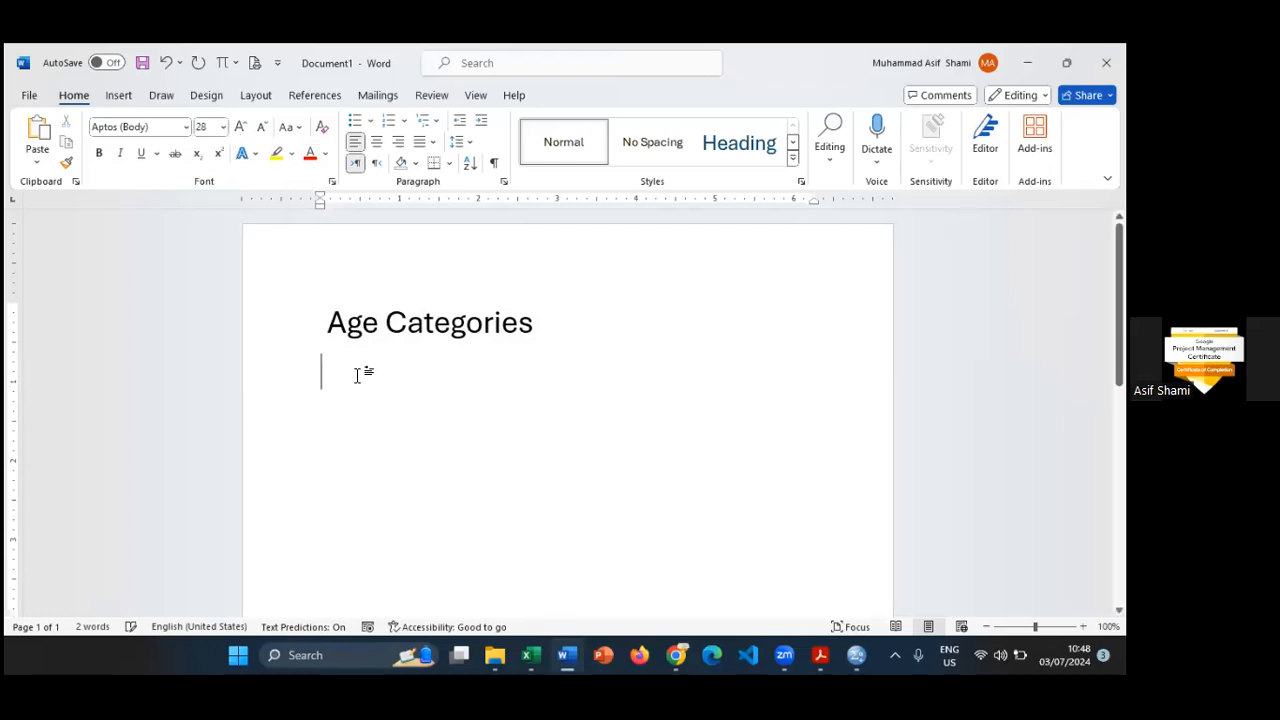
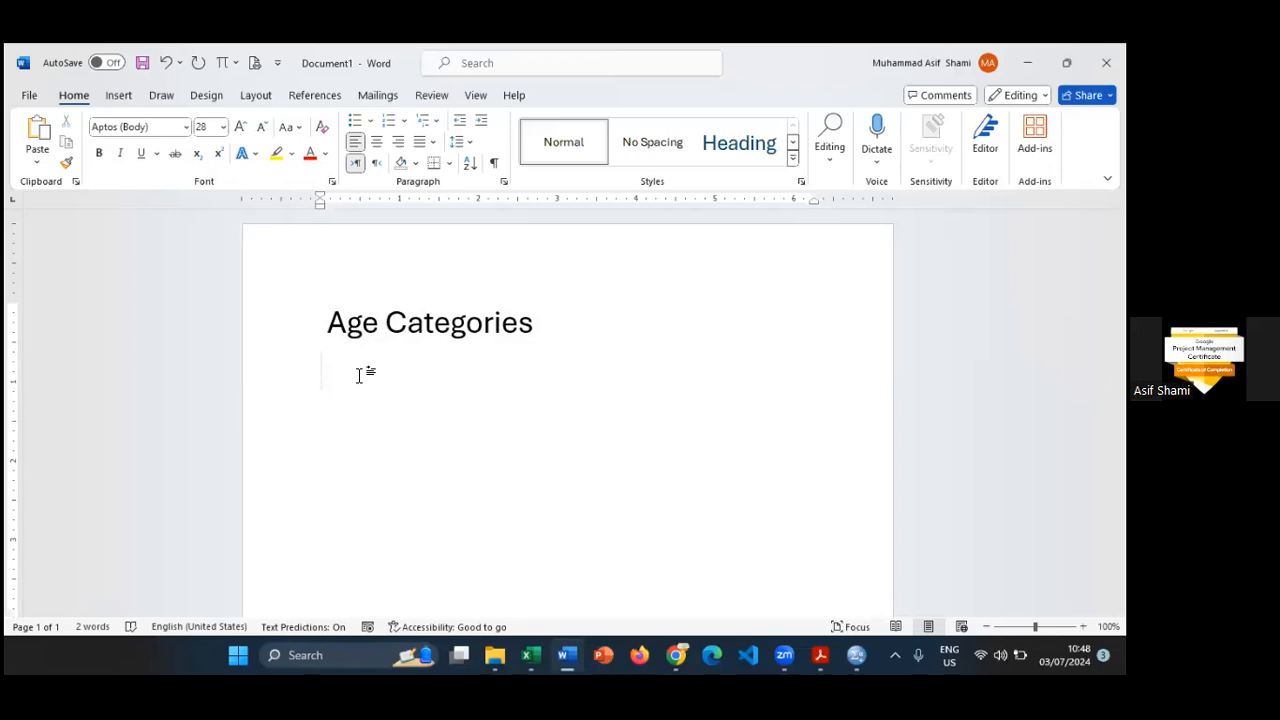
# - Write the first age category line, 18 to 22 is group 1, under the Age Categories heading
pyautogui.write('18 to')
pyautogui.write('22   is gr')
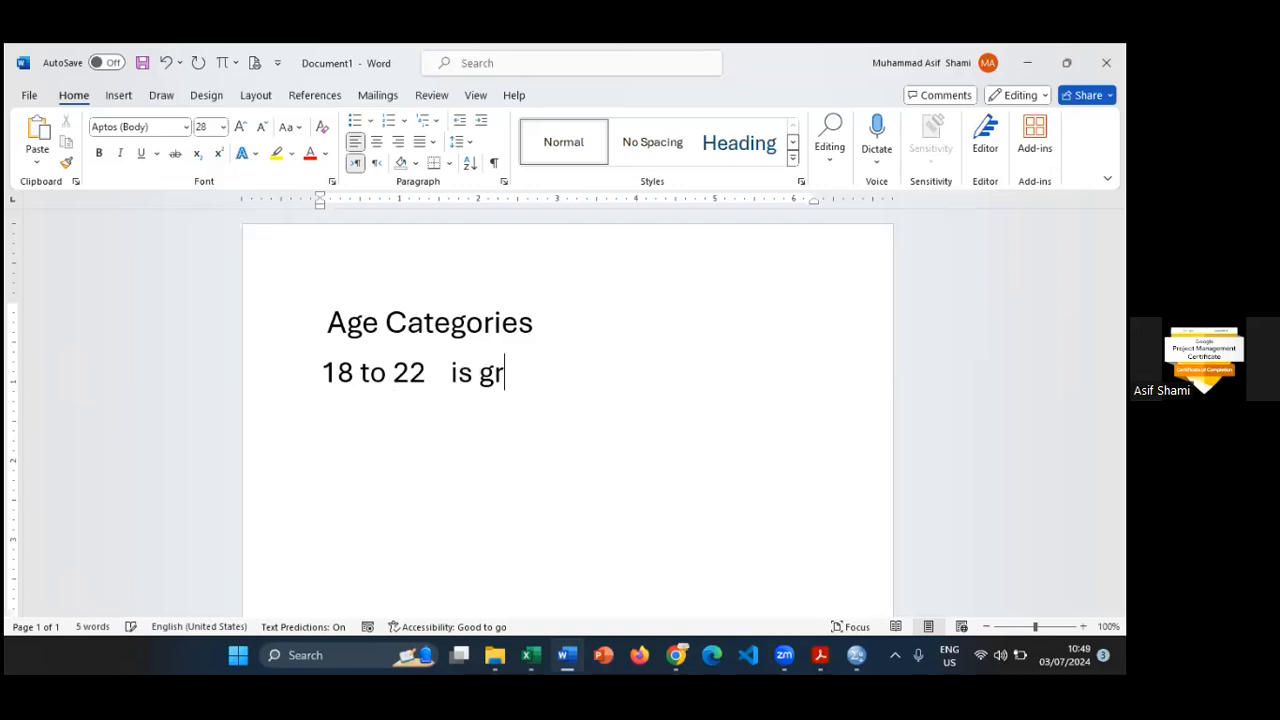
pyautogui.write('oup 1')
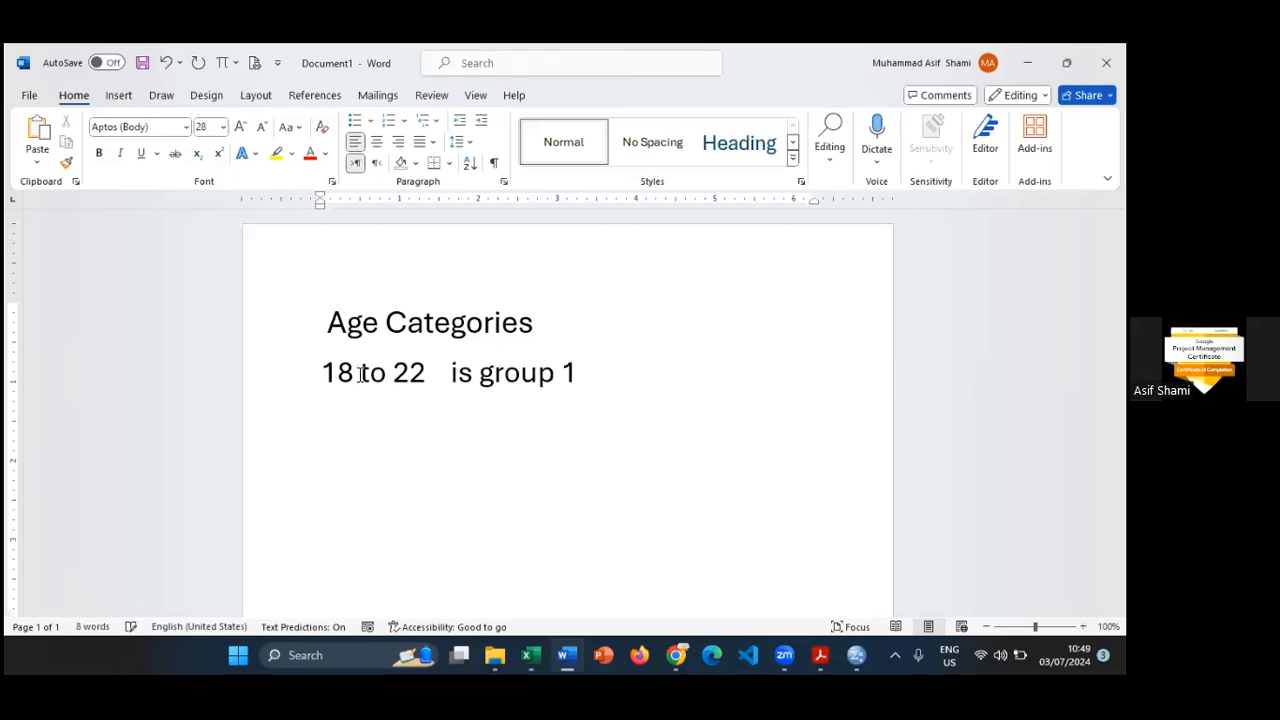
# - Add a second age category line reading 23 to 27 is group 2
pyautogui.press('Return')
pyautogui.write('23 to')
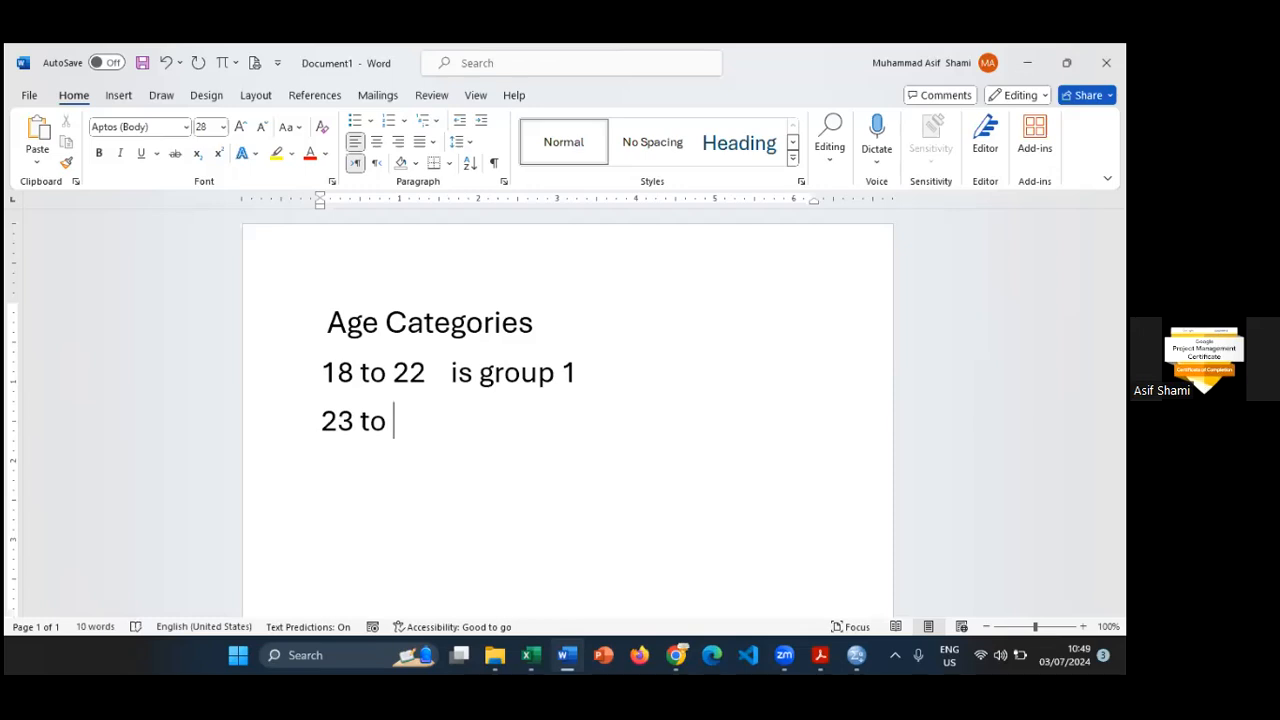
pyautogui.write(' 27   is group 2')
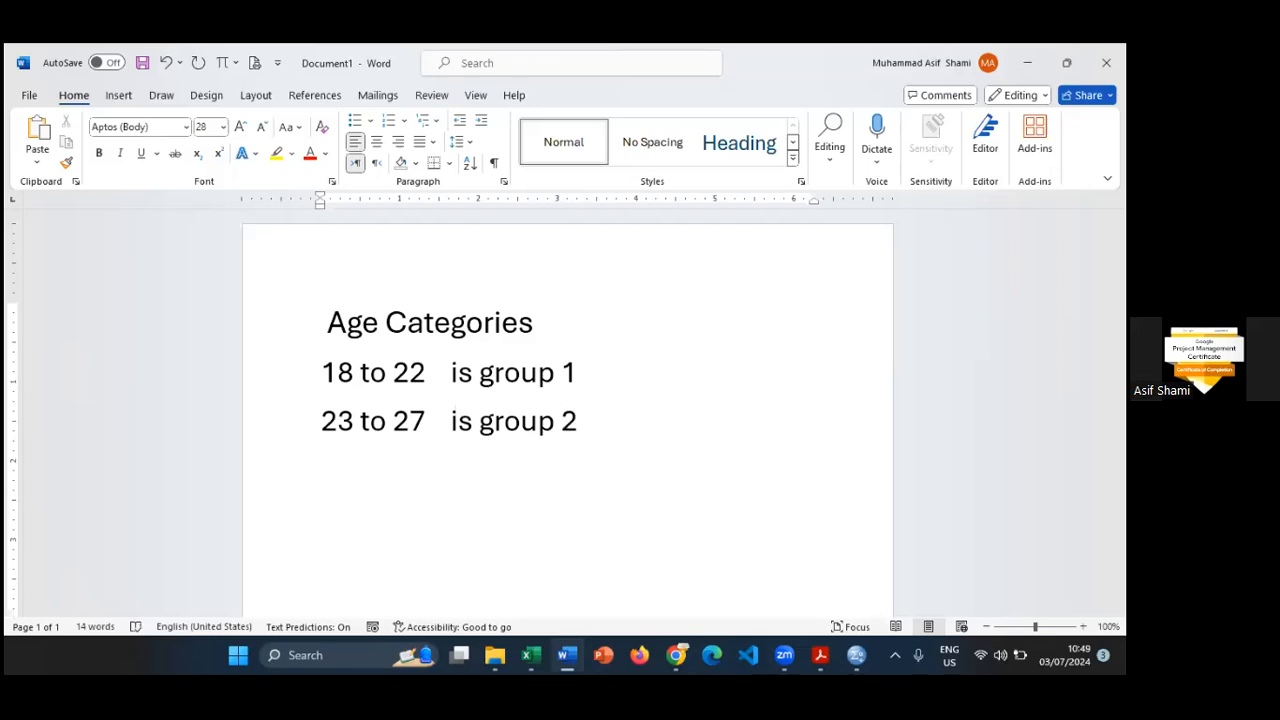
# - Add a third line reading 28 to 32 is group 3, widen the gap before "is", and start an empty line below
pyautogui.press('Return')
pyautogui.write('28 to 32')
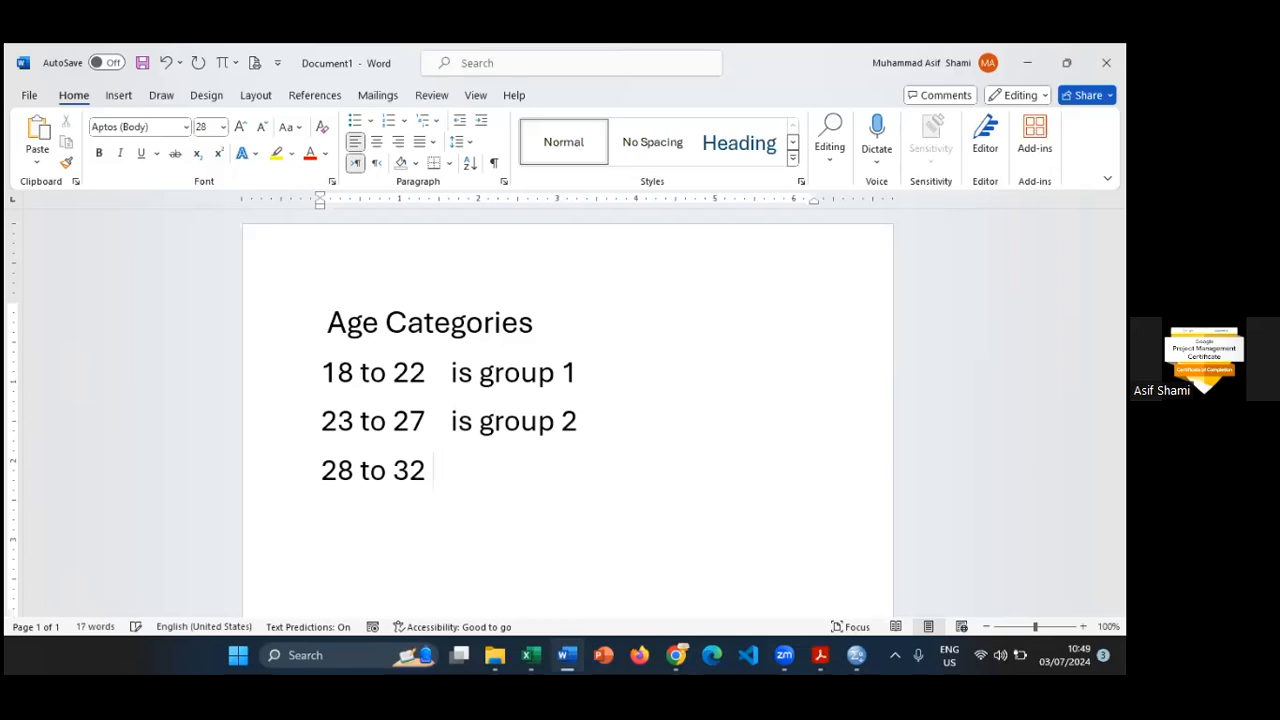
pyautogui.write(' is')
pyautogui.press('Tab')
pyautogui.click(455, 470)
pyautogui.press('Left')
pyautogui.press('Left')
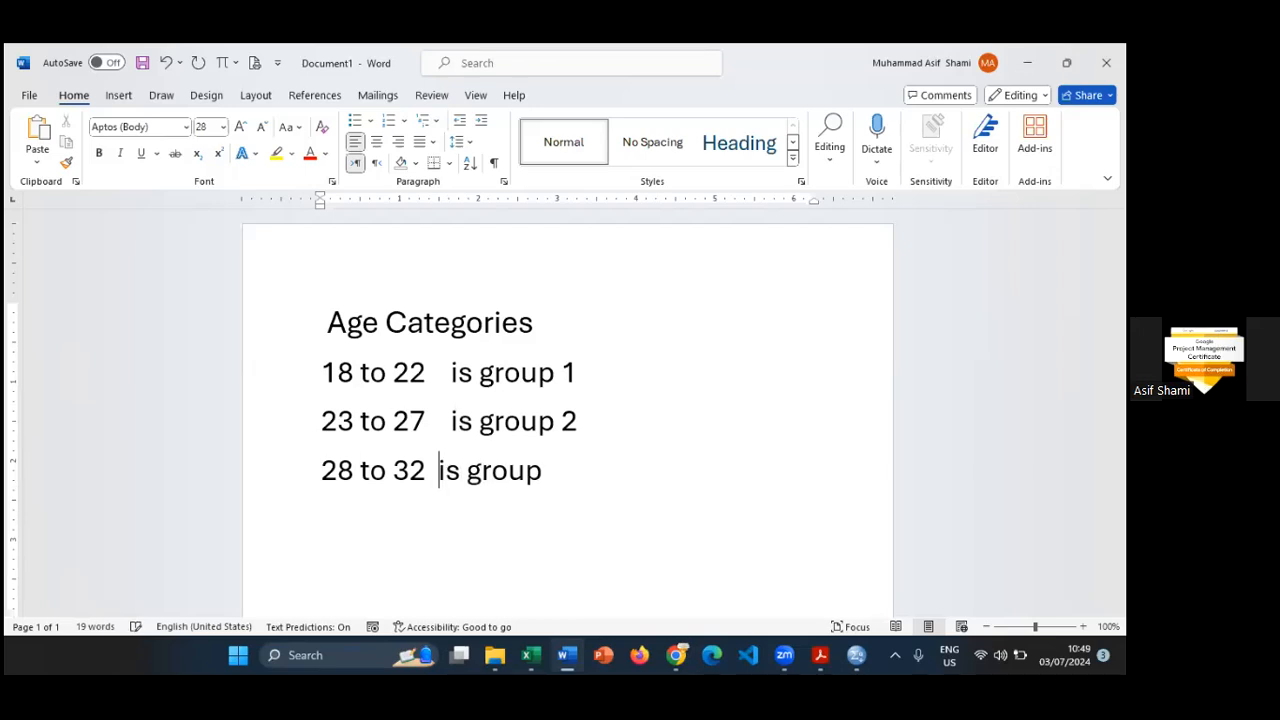
pyautogui.click(549, 470)
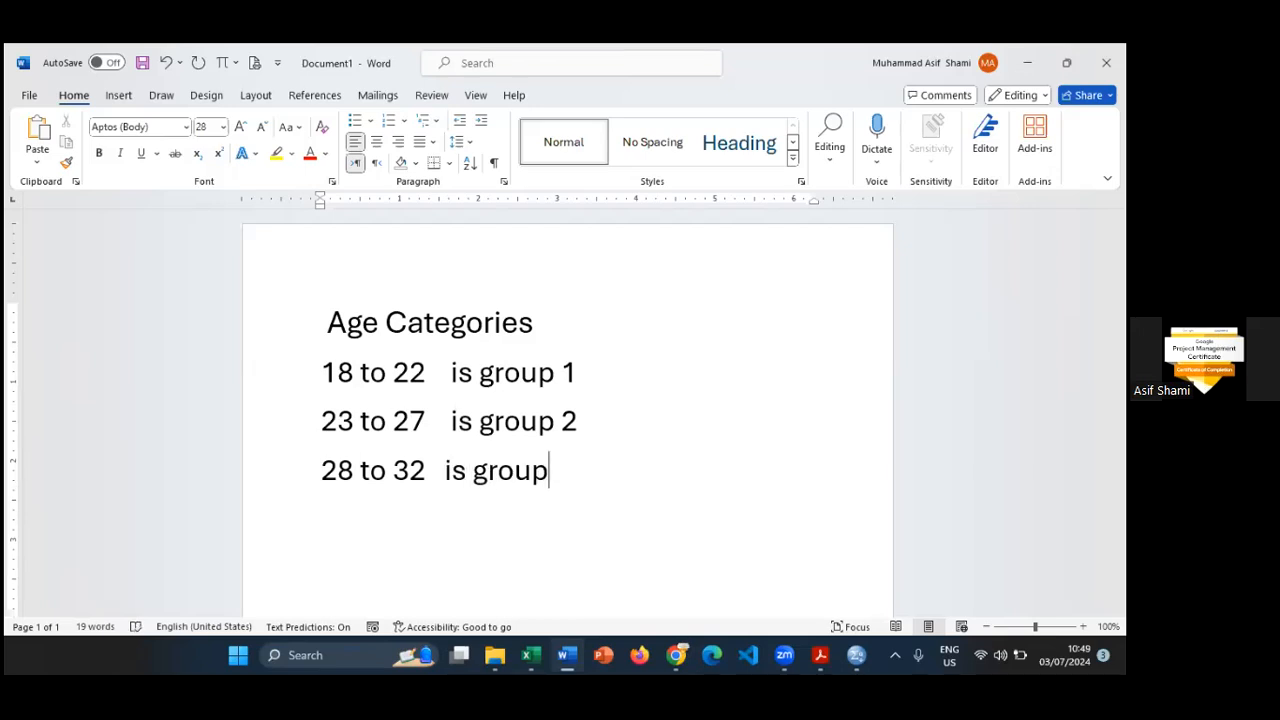
pyautogui.write('3')
pyautogui.press('Return')
# - Switch to the Oxford Happiness Questionnaire workbook in Excel and compare the ages in AF3:AF6 with the Word age categories
pyautogui.hotkey('alt', 'Tab')
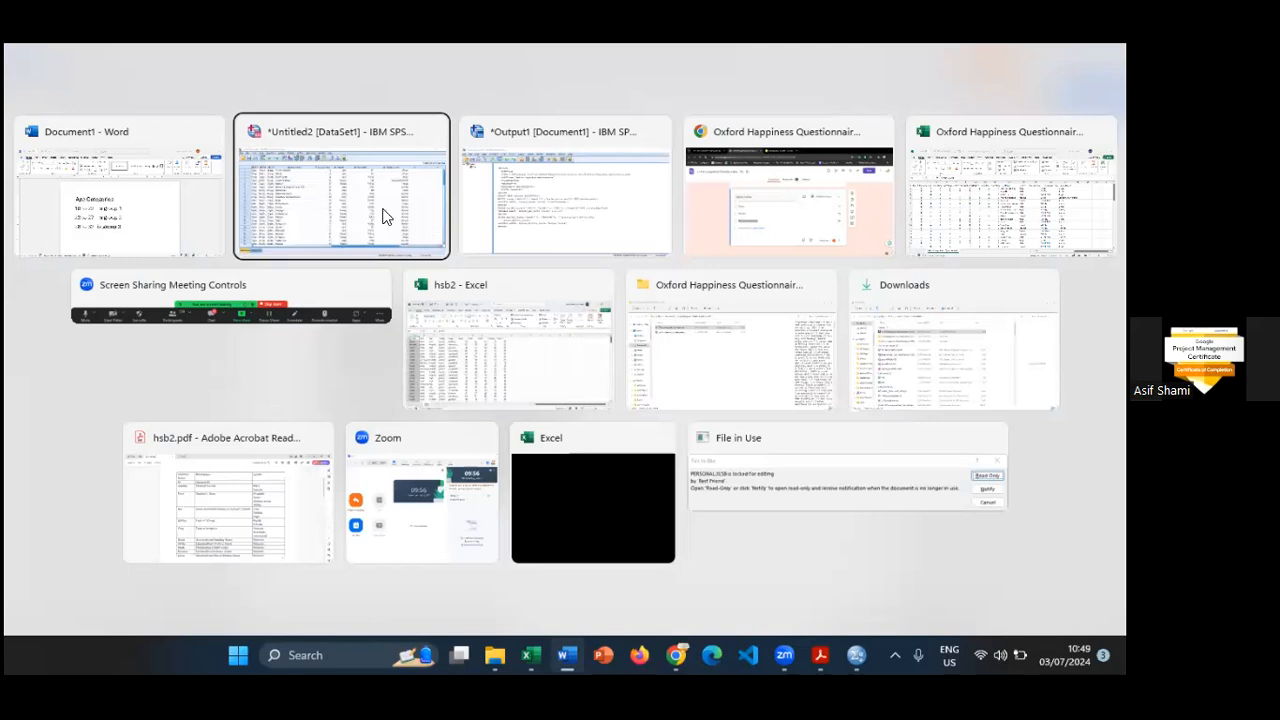
pyautogui.hotkey('alt', 'Tab')
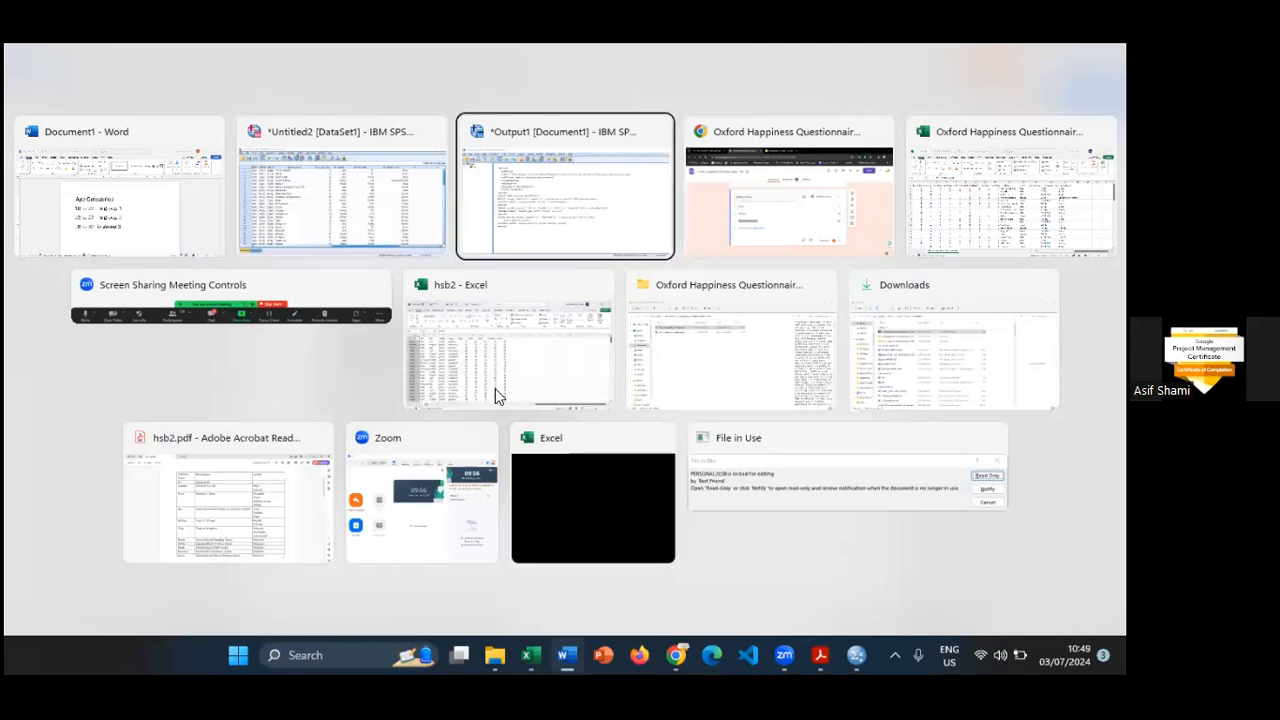
pyautogui.hotkey('alt', 'Tab')
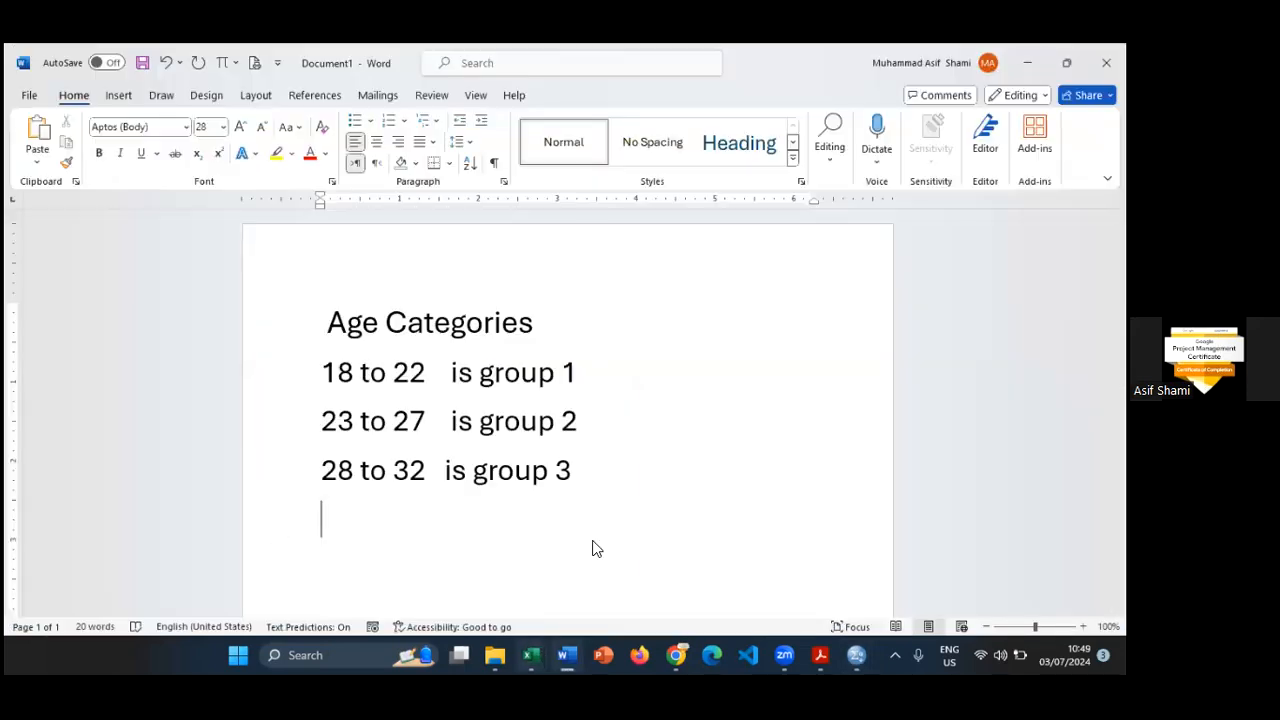
pyautogui.hotkey('alt', 'Tab')
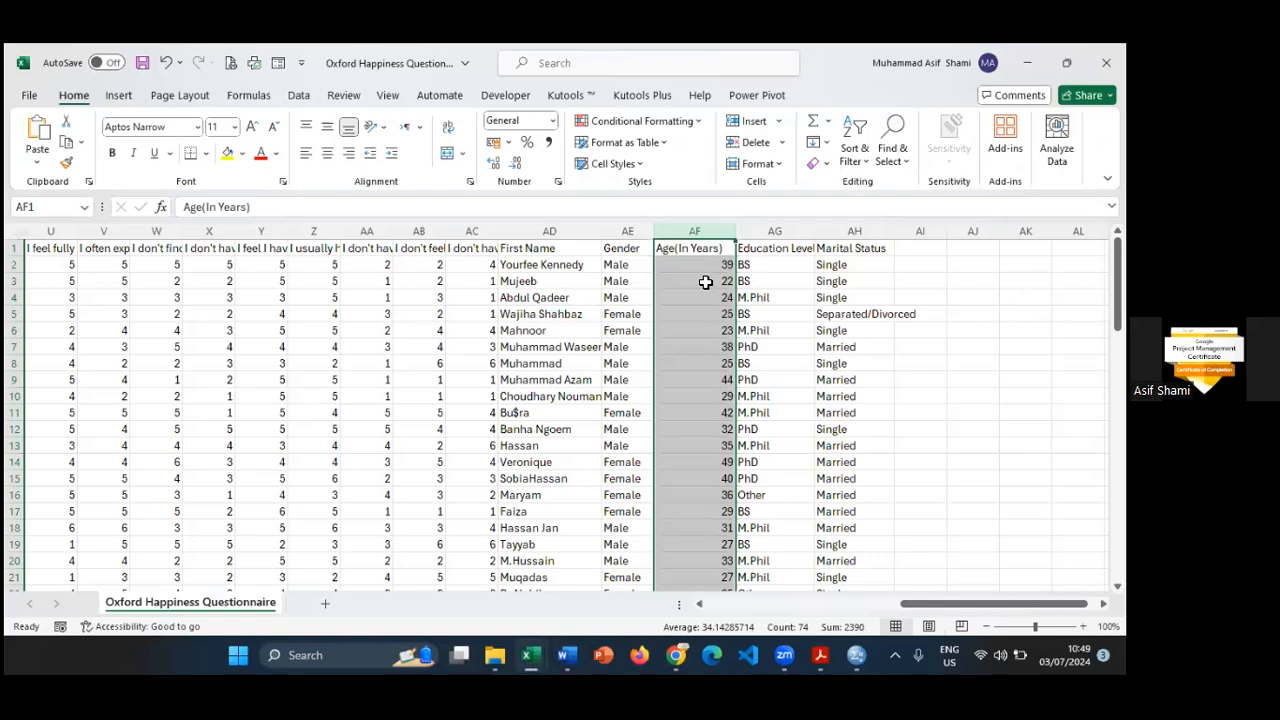
pyautogui.click(705, 282)
pyautogui.moveTo(705, 293); pyautogui.dragTo(713, 322)
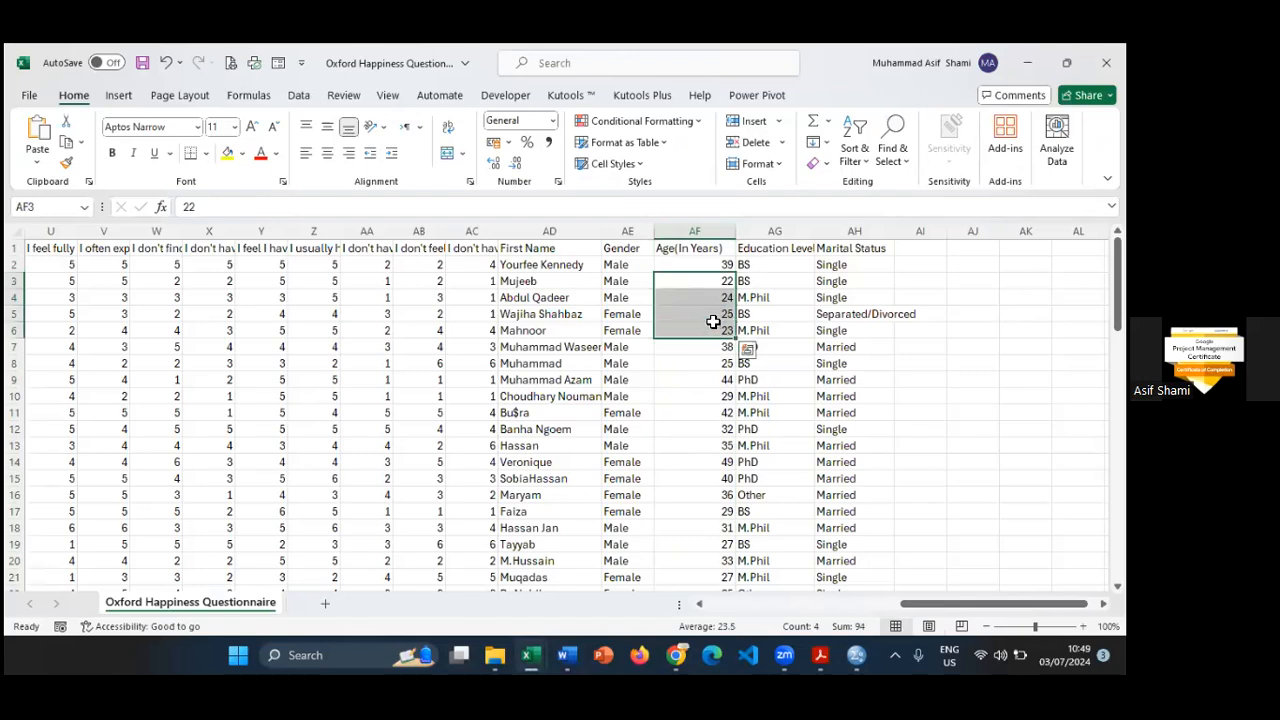
pyautogui.hotkey('alt', 'Tab')
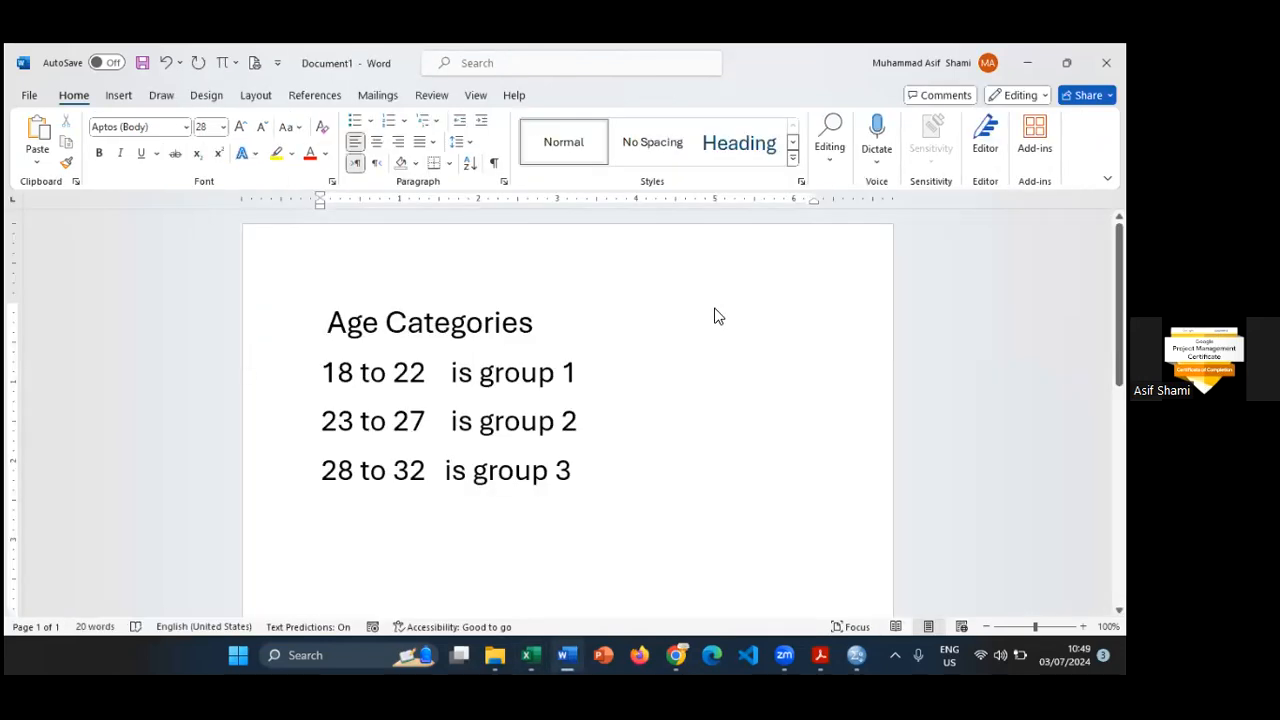
# - Arrange the Word document and the Excel workbook side by side with the Age(In Years) column in view
pyautogui.hotkey('alt', 'Tab')
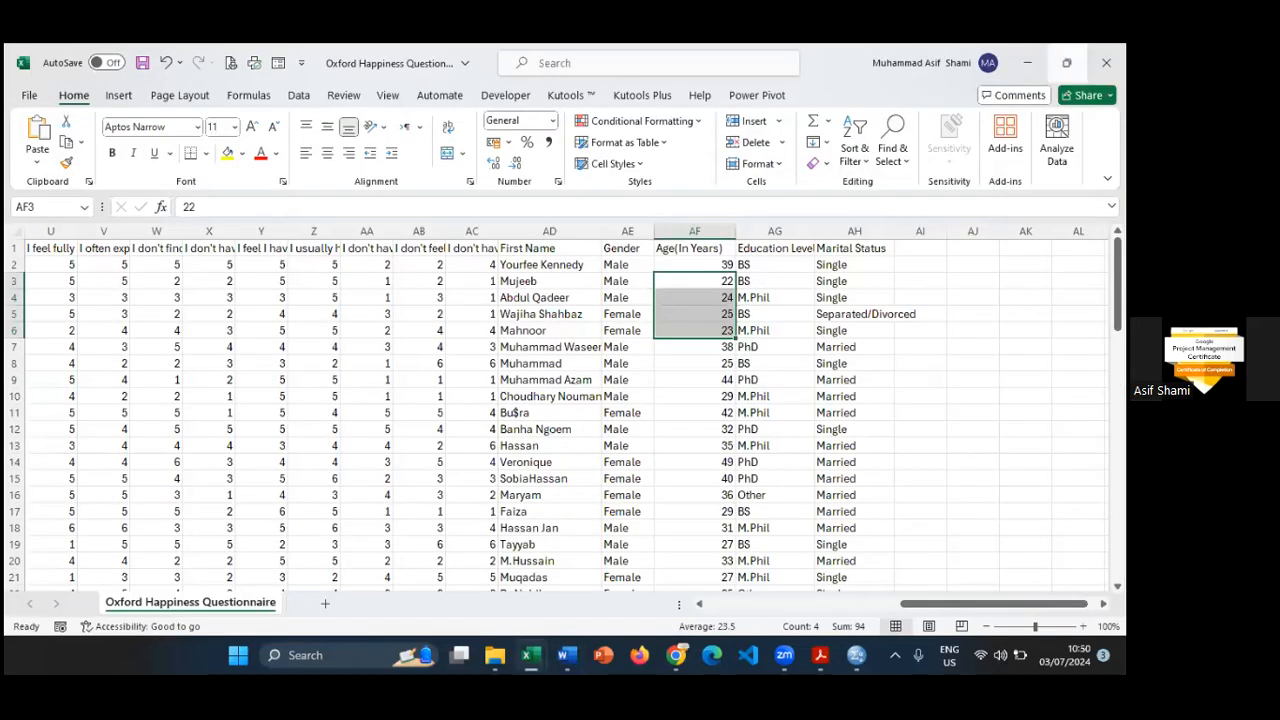
pyautogui.moveTo(1067, 63)
pyautogui.click(1005, 100)
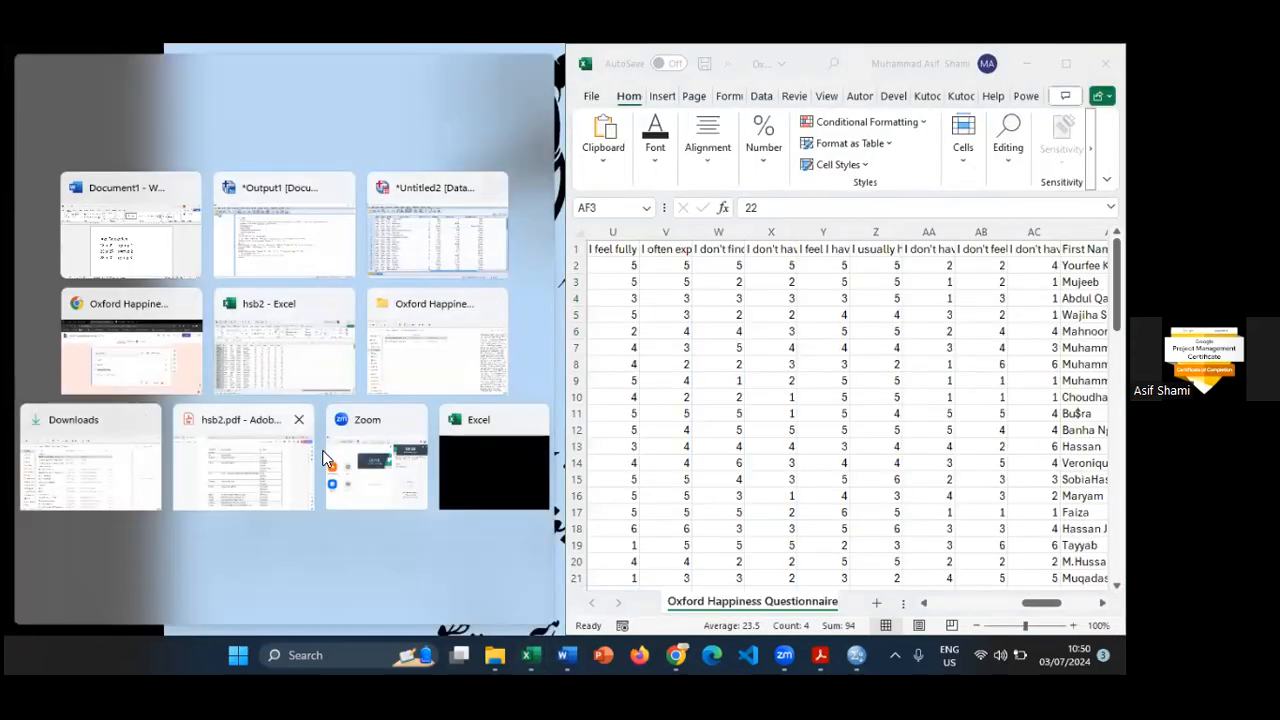
pyautogui.click(166, 222)
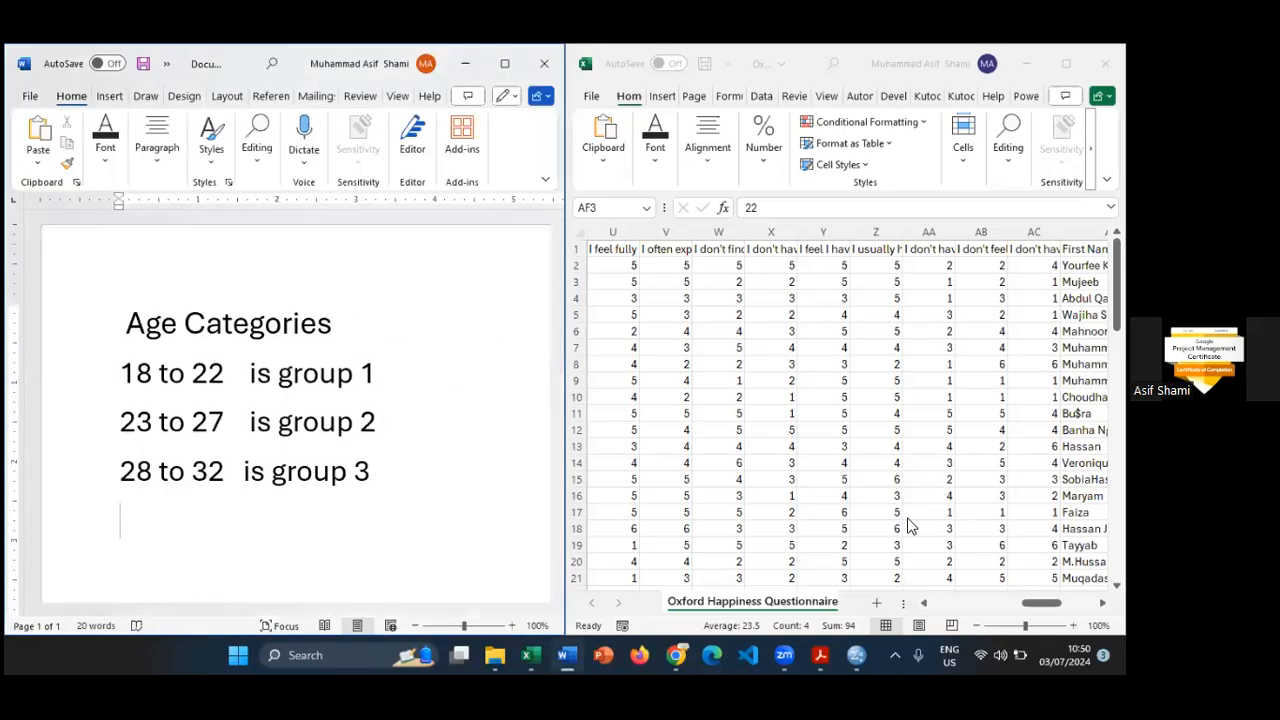
pyautogui.click(1102, 603)
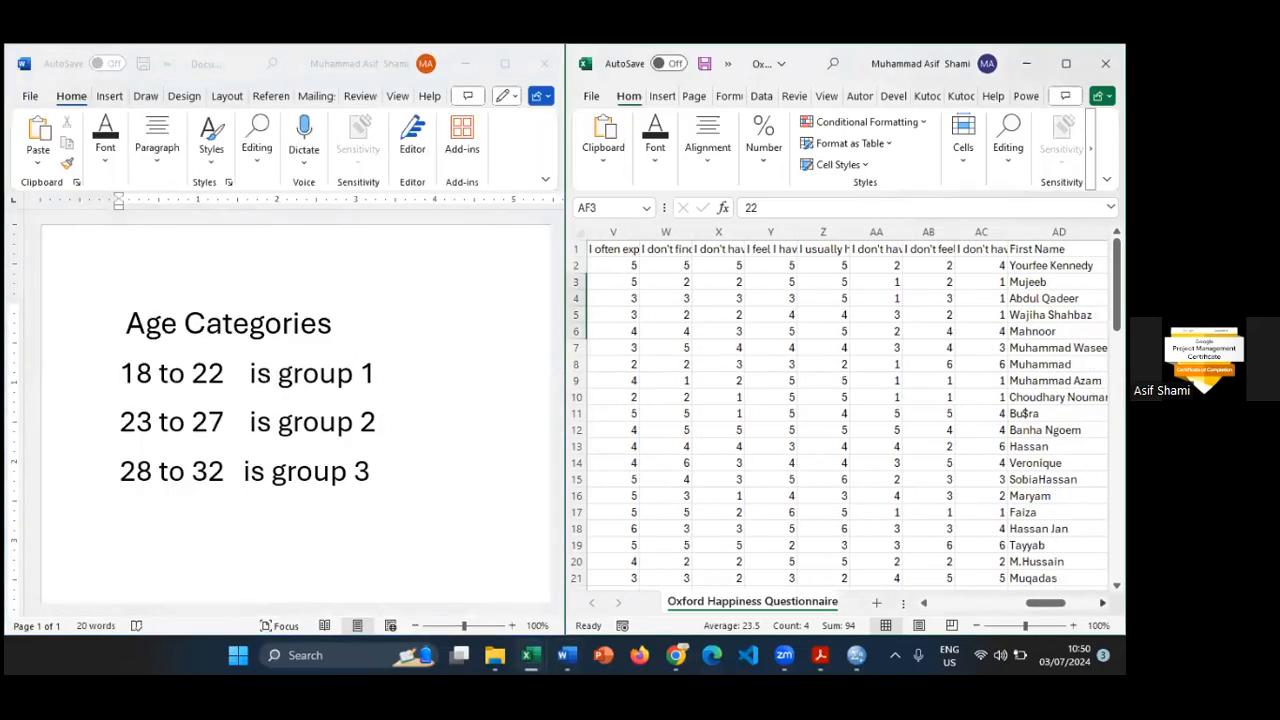
pyautogui.hscroll(5, 919, 485)
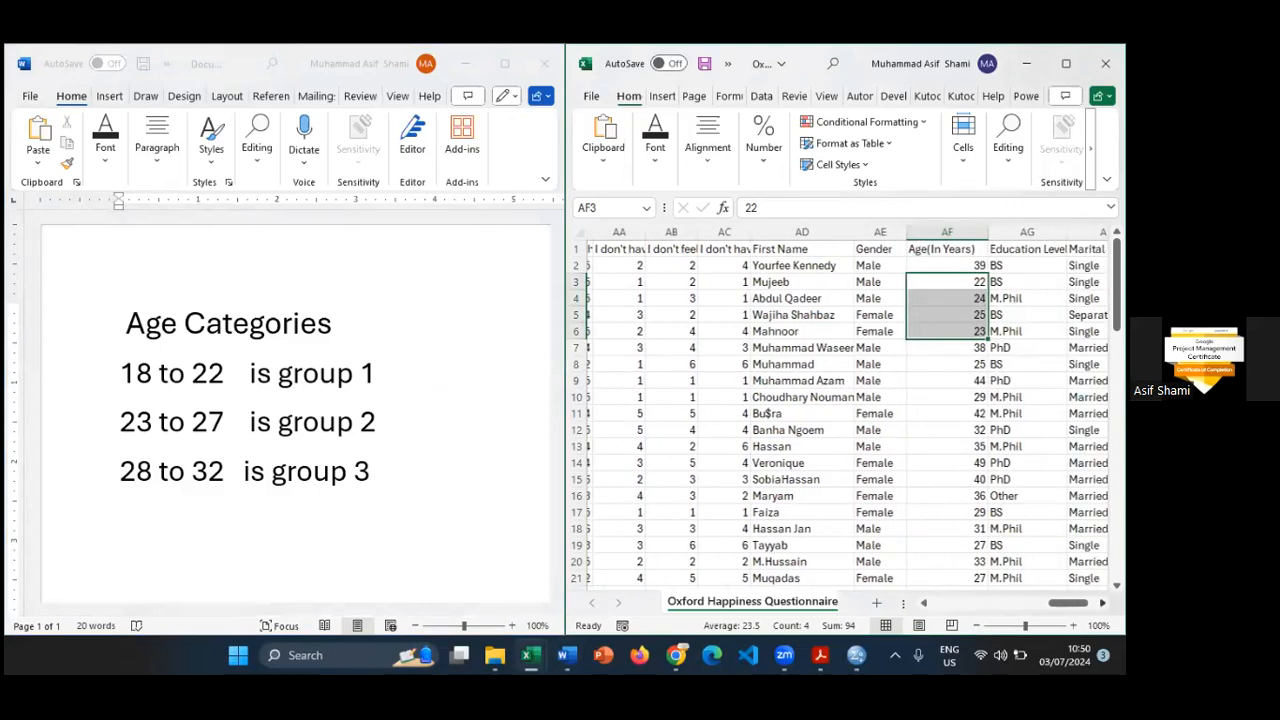
pyautogui.hscroll(3, 919, 485)
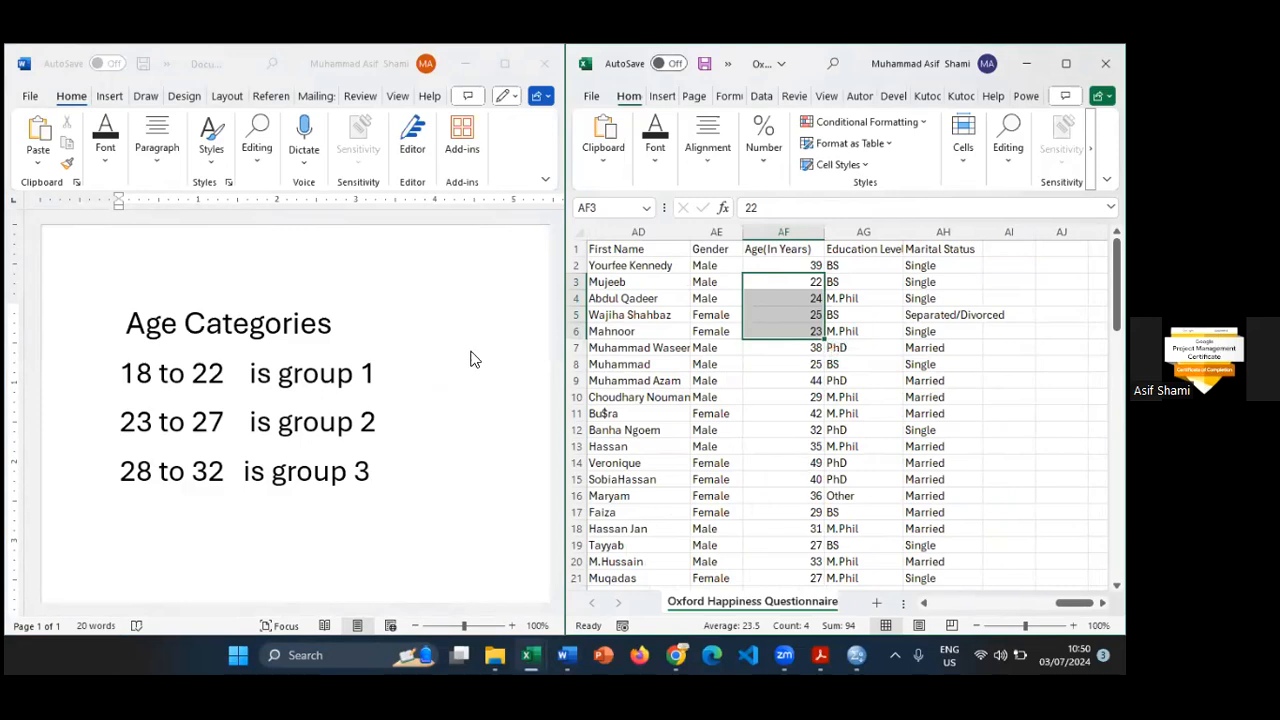
# - Switch to the SPSS data editor and set Age_In_Years as the input for Recode into Different Variables, clearing the previous old and new values
pyautogui.hotkey('alt', 'Tab')
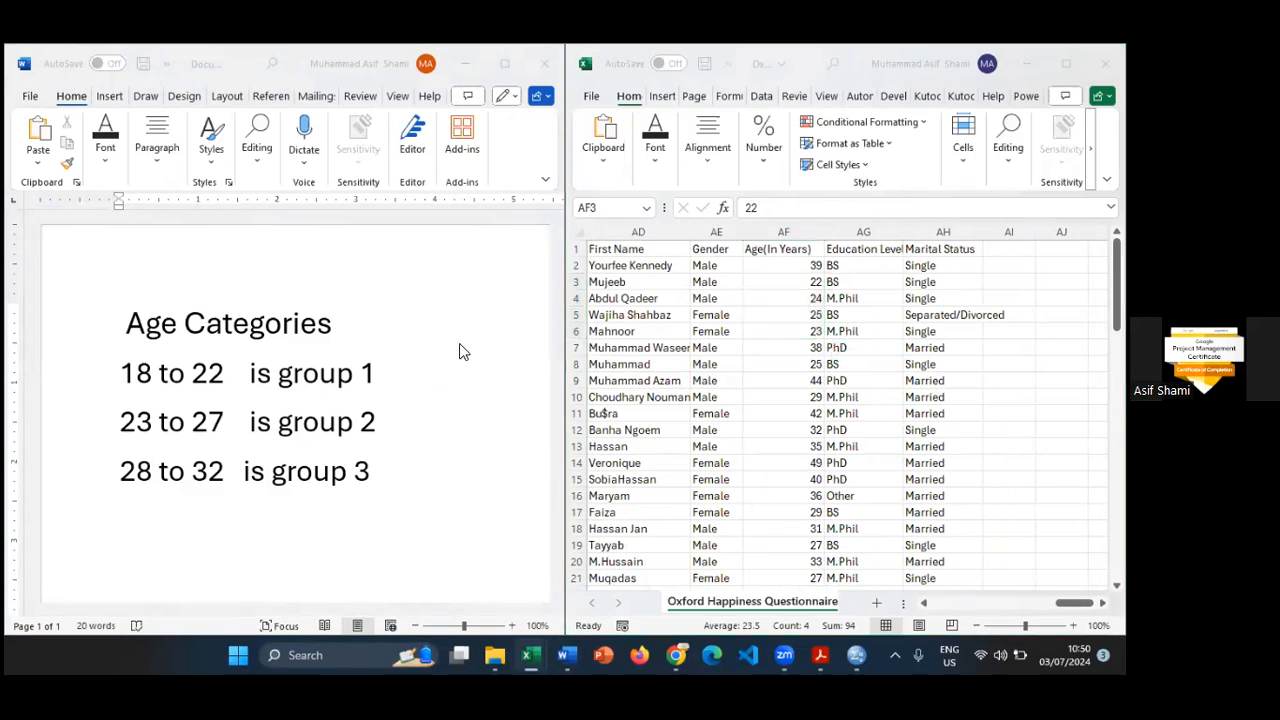
pyautogui.click(857, 650)
pyautogui.click(941, 551)
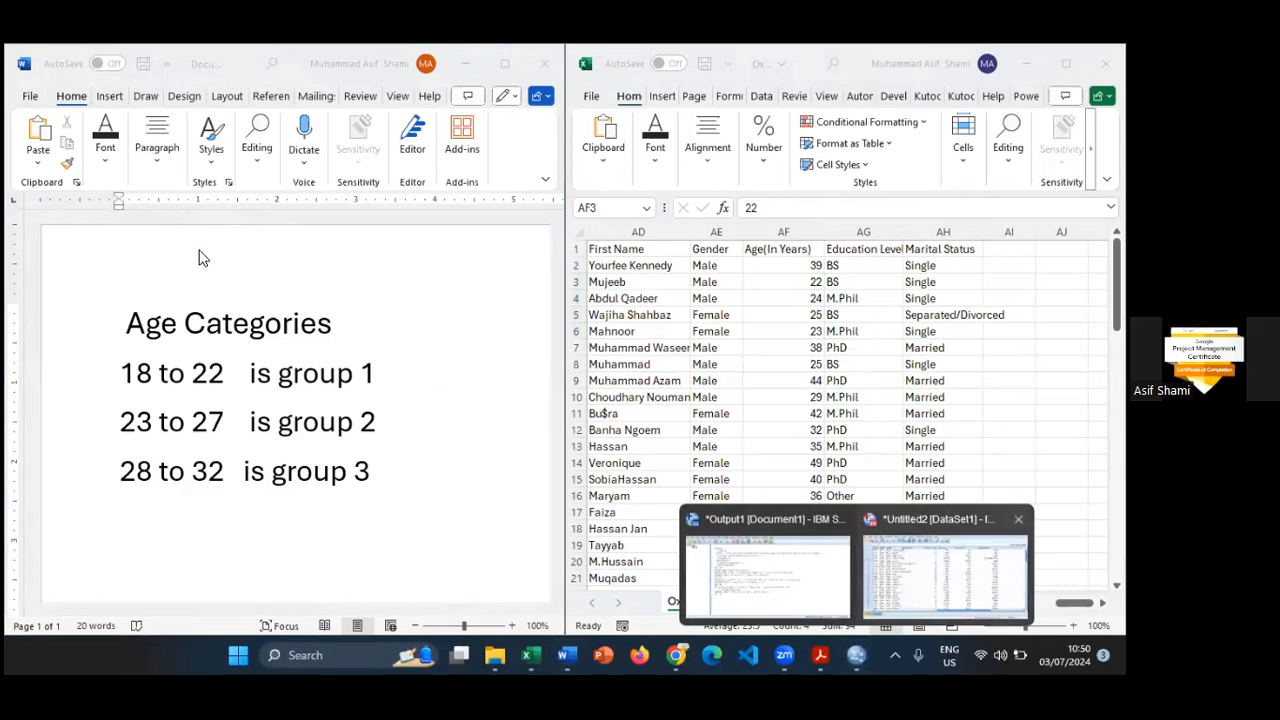
pyautogui.click(231, 71)
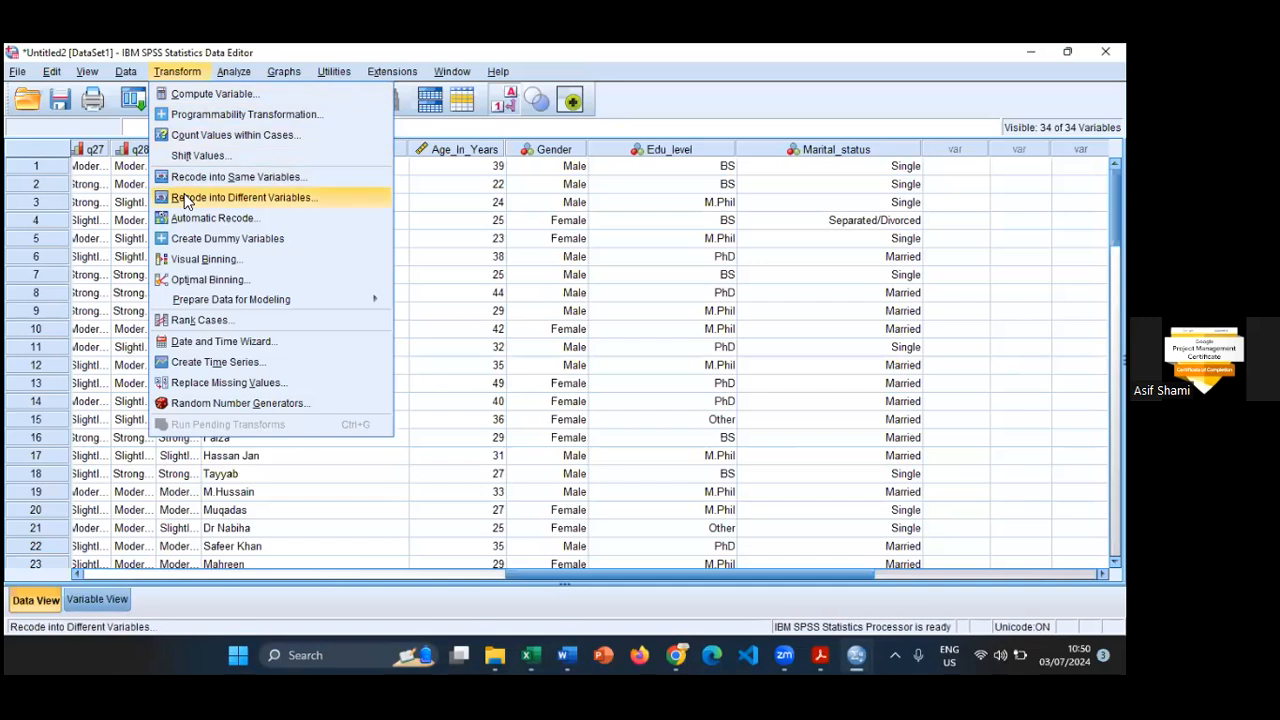
pyautogui.click(188, 201)
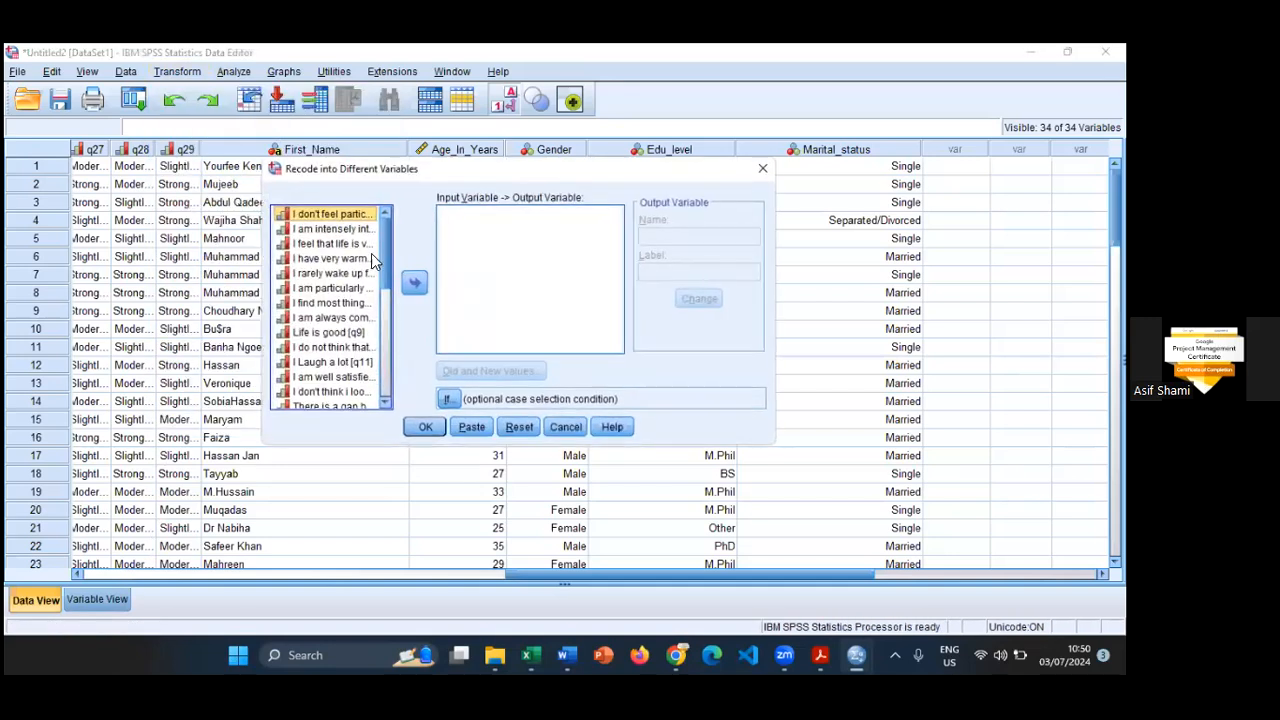
pyautogui.scroll(-5, 330, 330)
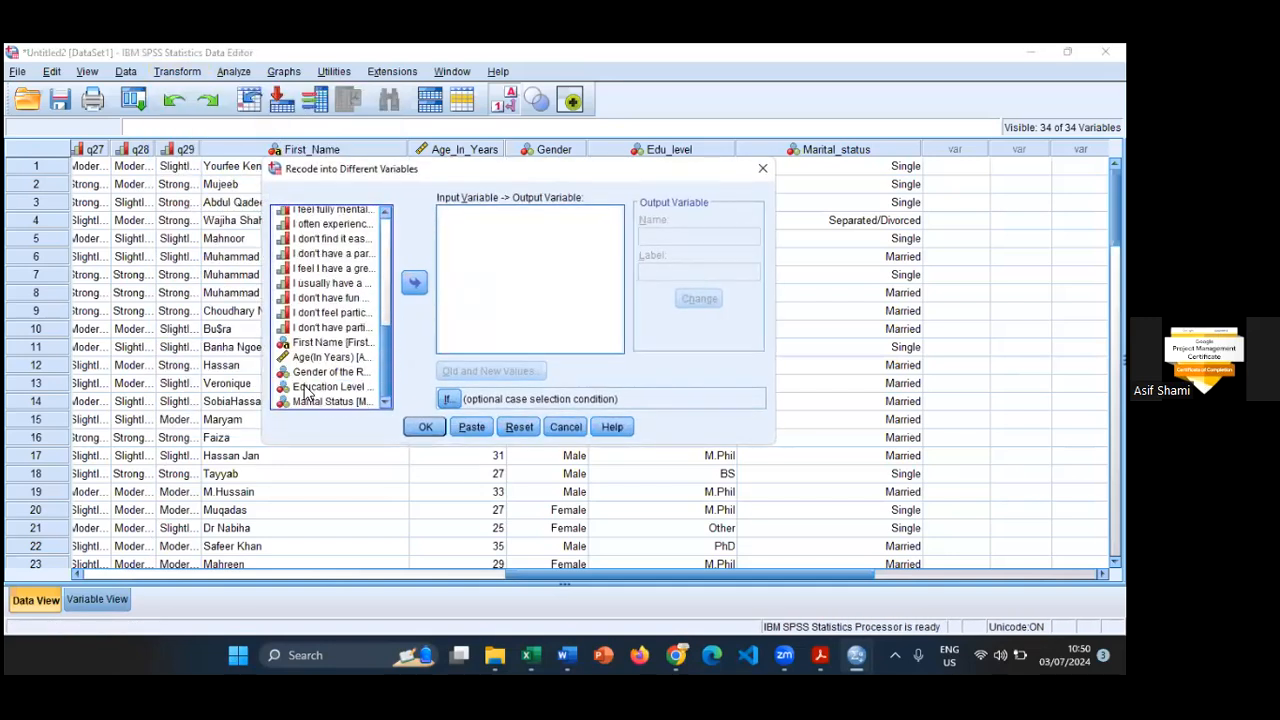
pyautogui.click(316, 358)
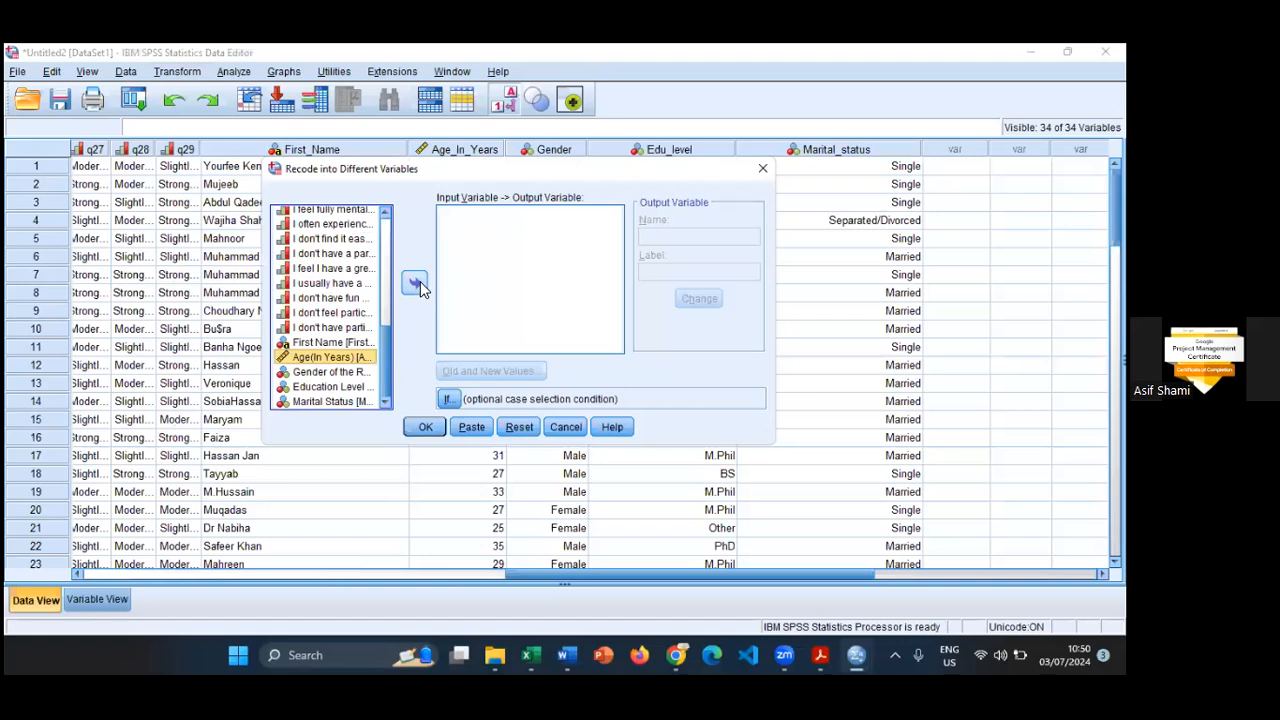
pyautogui.click(420, 284)
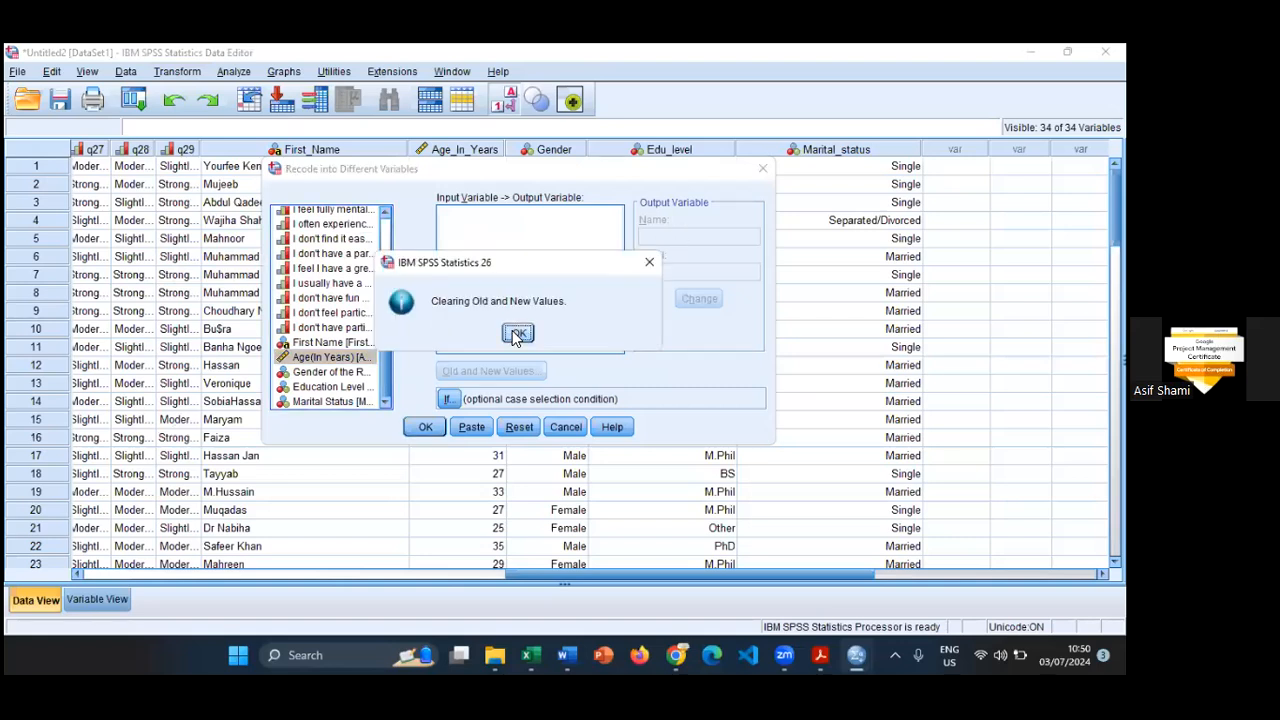
pyautogui.click(516, 334)
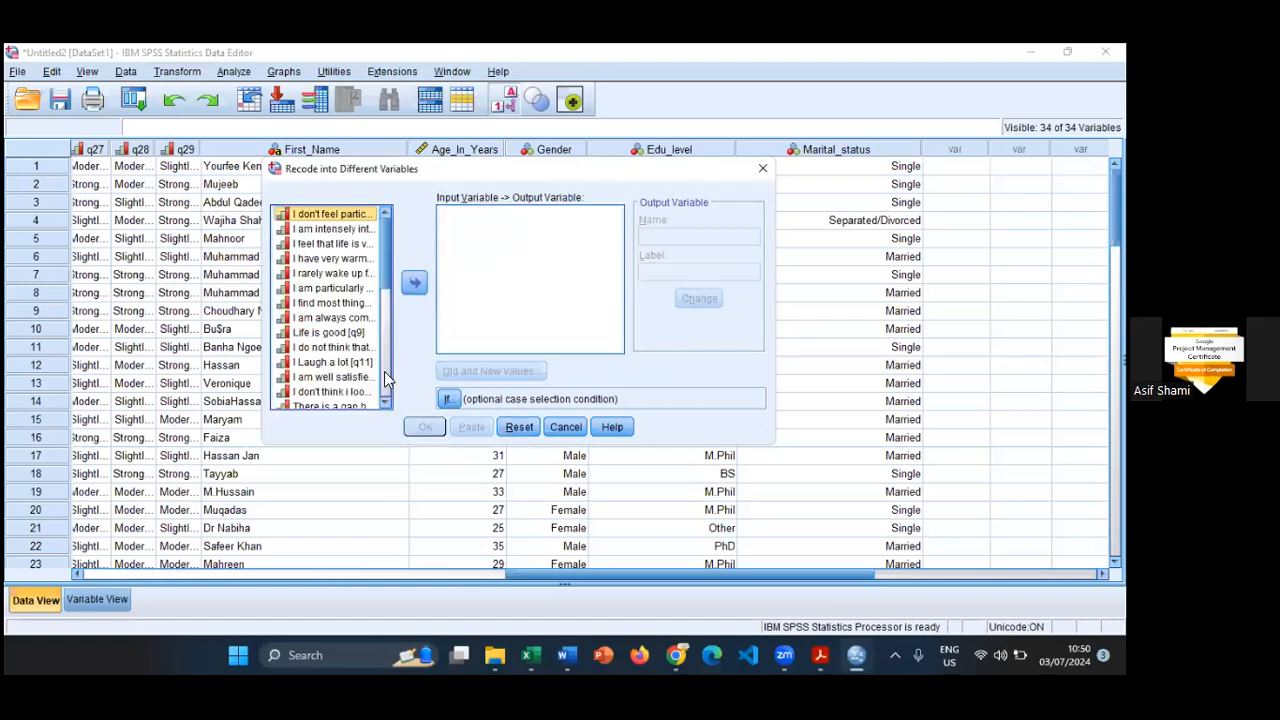
pyautogui.scroll(-10, 337, 340)
pyautogui.click(325, 358)
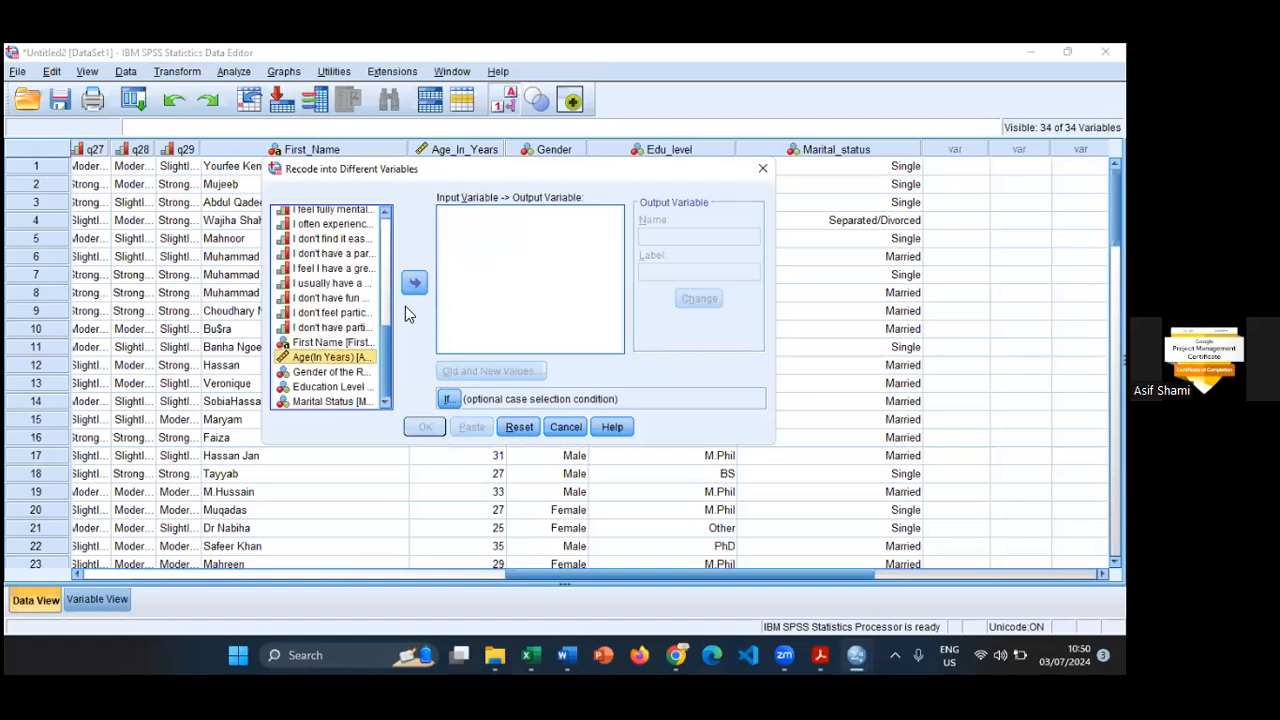
# - Name the output variable Age, label it Age of Respondent, and apply the change
pyautogui.click(716, 238)
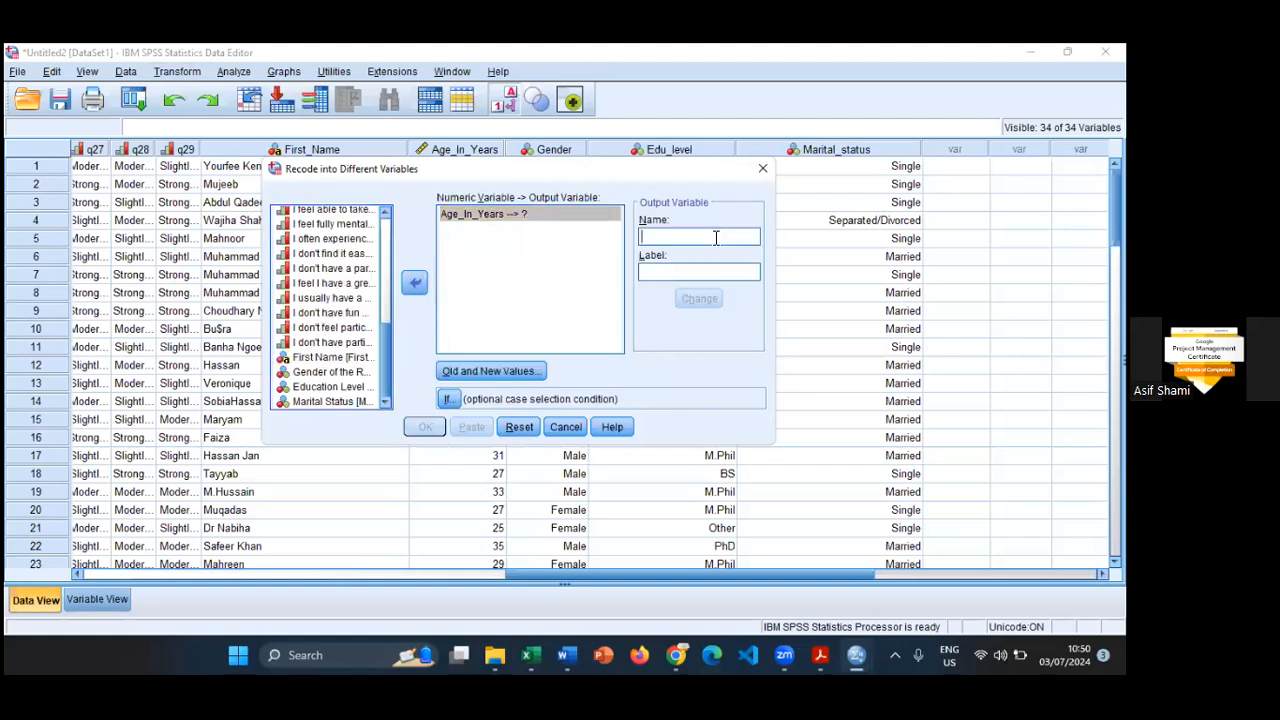
pyautogui.write('Age')
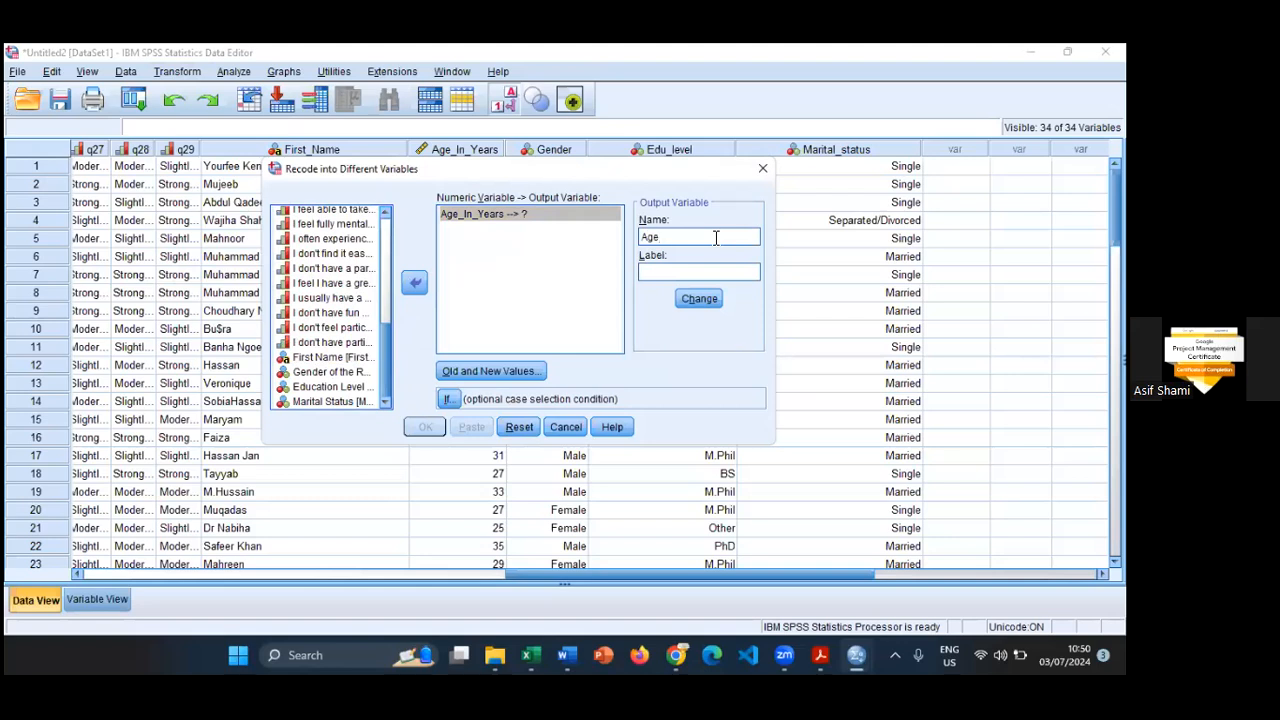
pyautogui.press('Tab')
pyautogui.write('Age of RE')
pyautogui.press('BackSpace')
pyautogui.press('BackSpace')
pyautogui.write('espondent')
pyautogui.press('Tab')
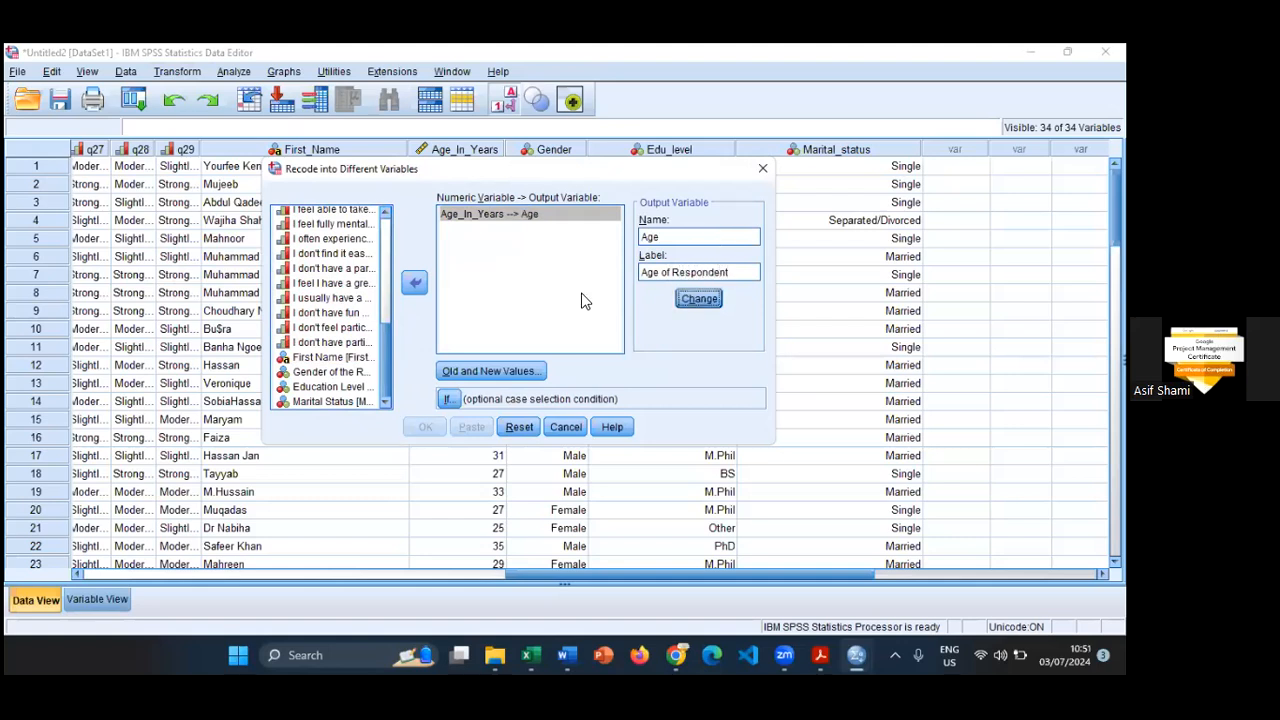
pyautogui.click(455, 371)
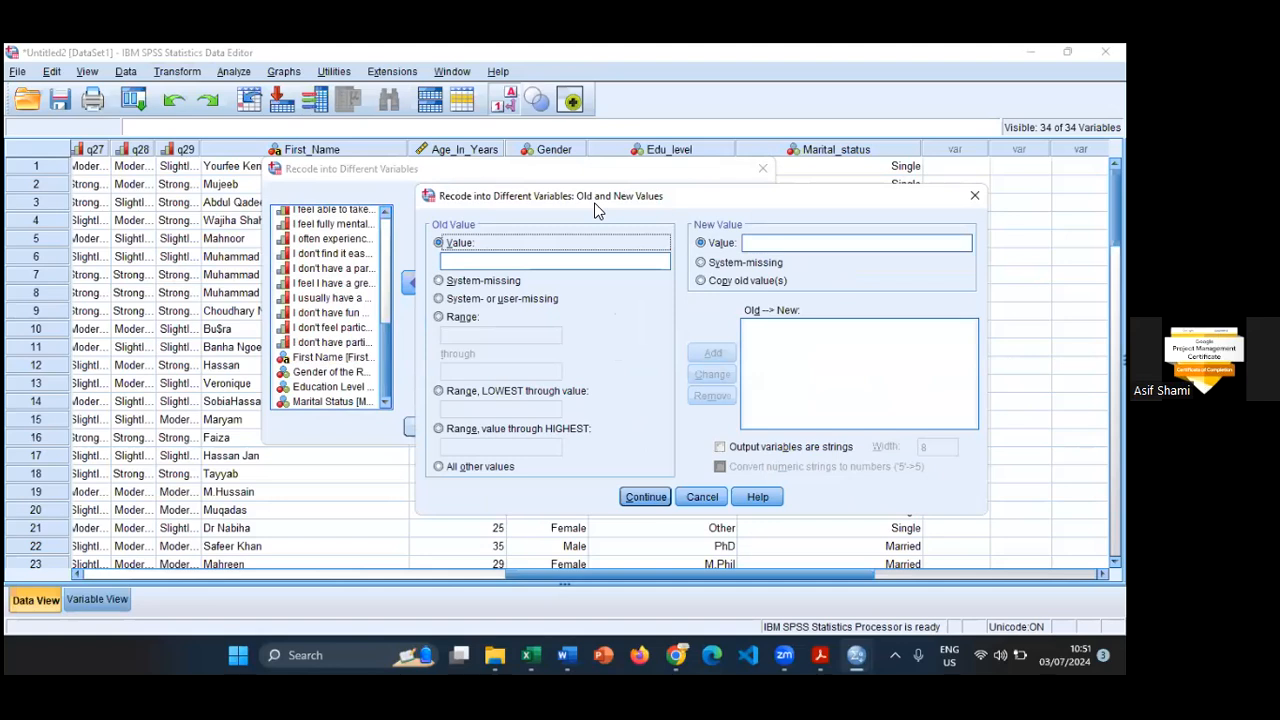
pyautogui.click(444, 320)
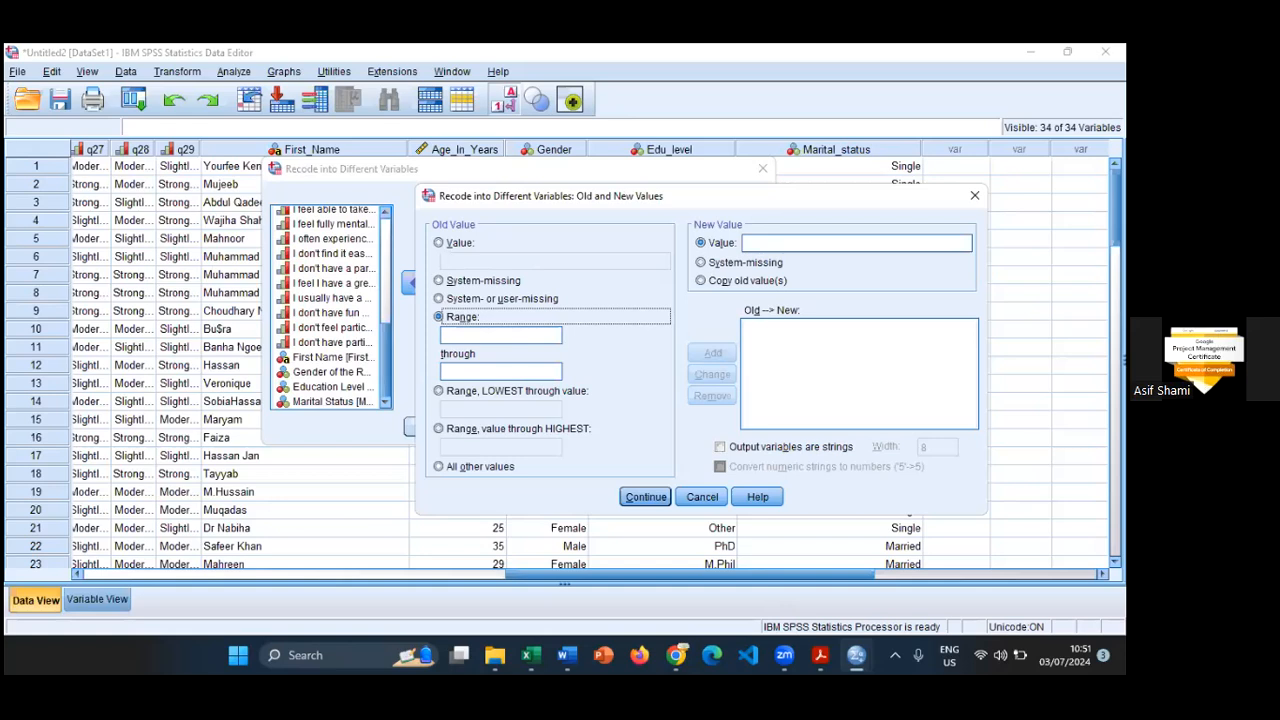
pyautogui.hotkey('alt', 'Tab')
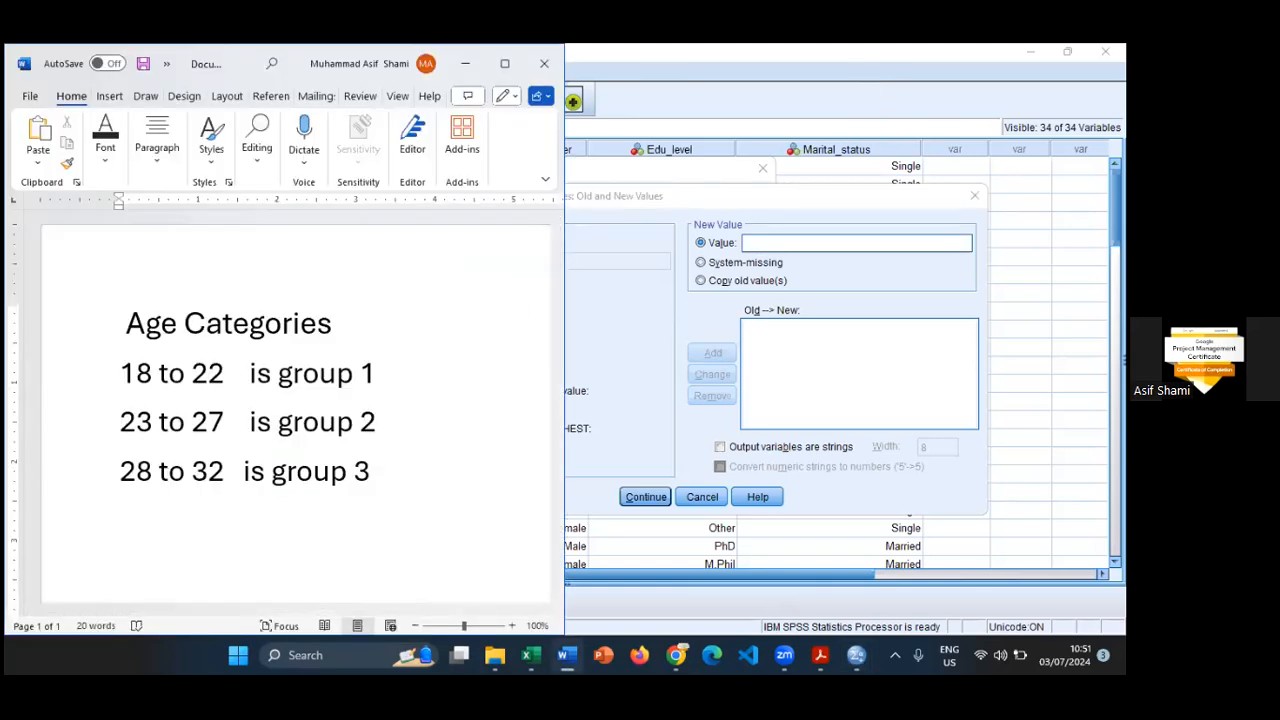
pyautogui.click(620, 64)
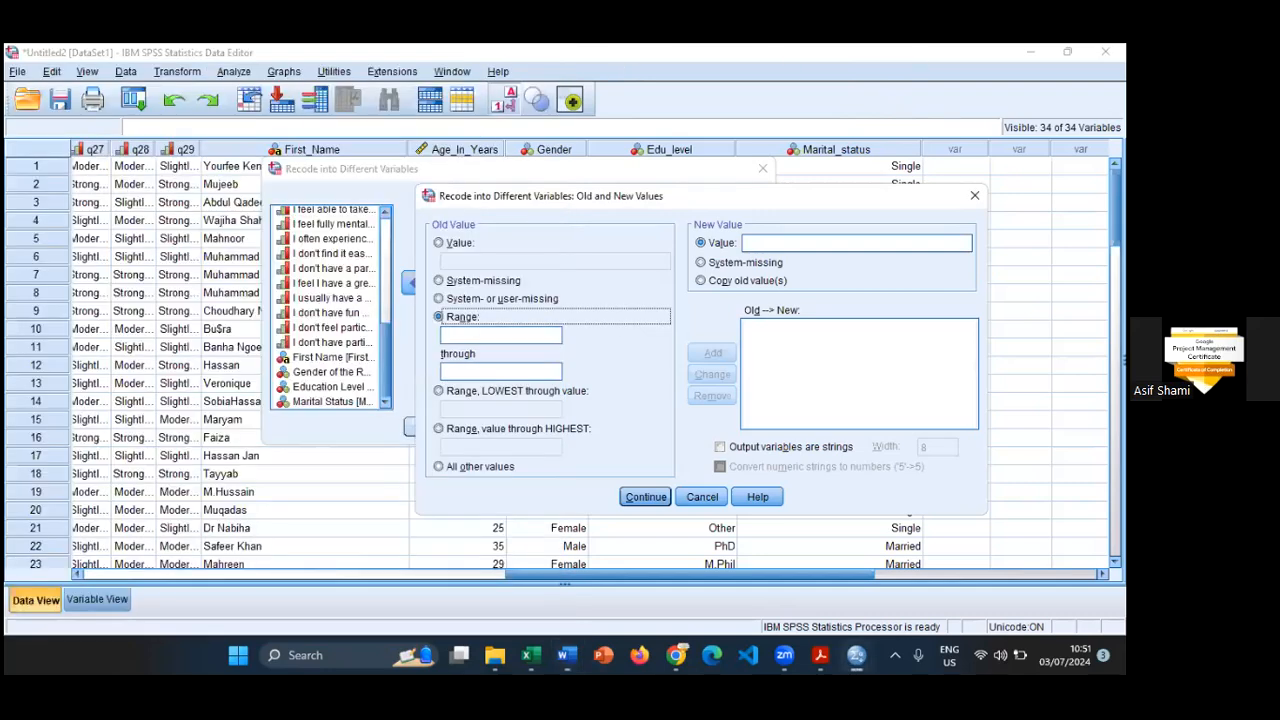
pyautogui.hotkey('alt', 'Tab')
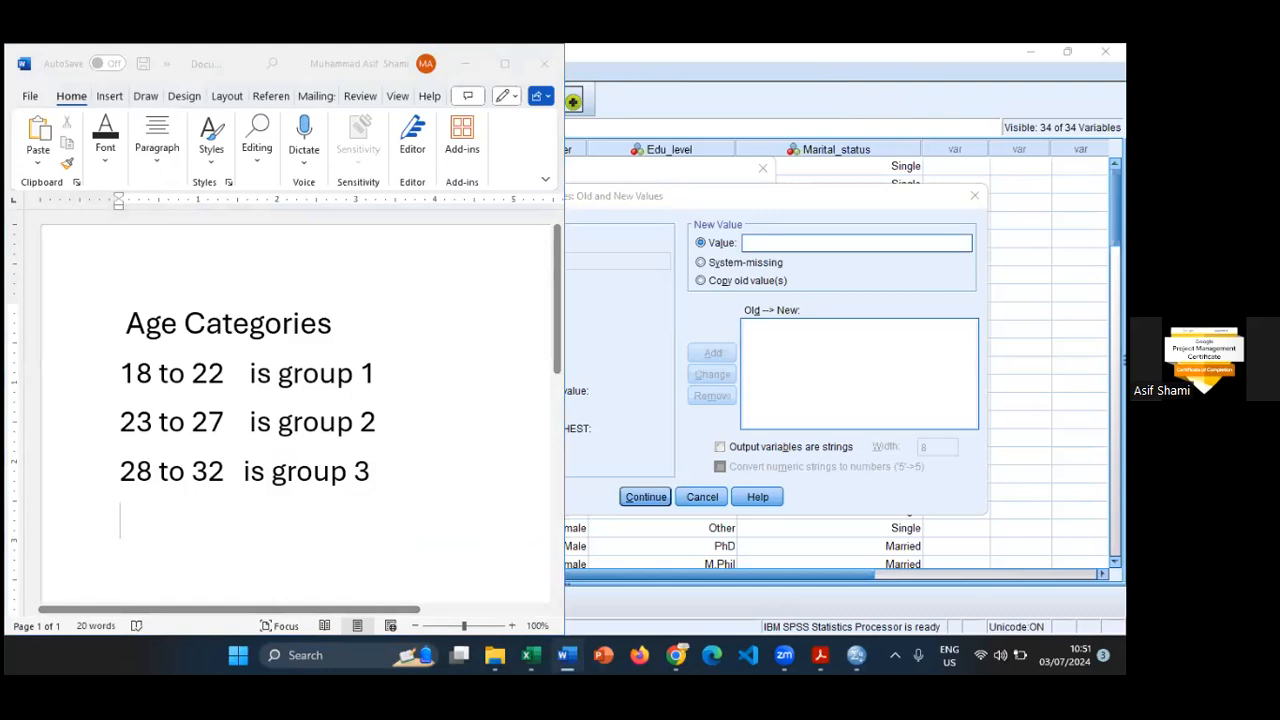
pyautogui.click(622, 178)
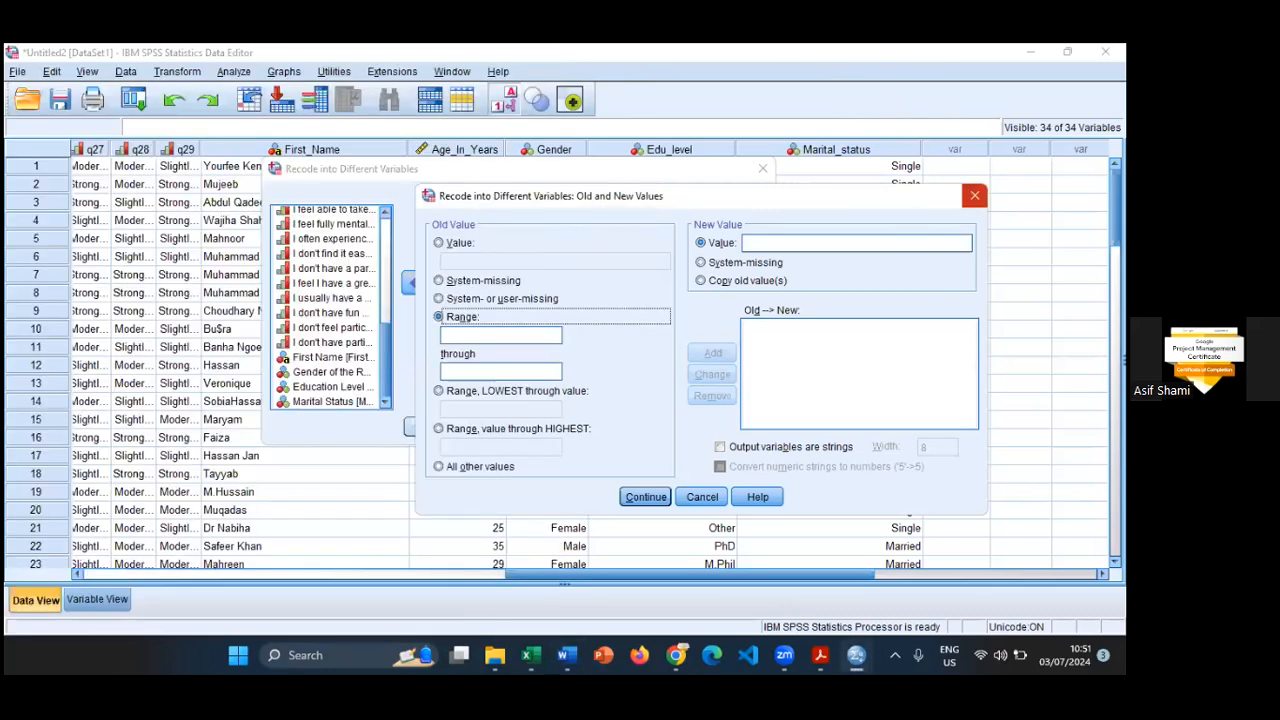
pyautogui.click(974, 195)
# - Arrange the SPSS data editor and the Word document with the age categories side by side
pyautogui.moveTo(1067, 51)
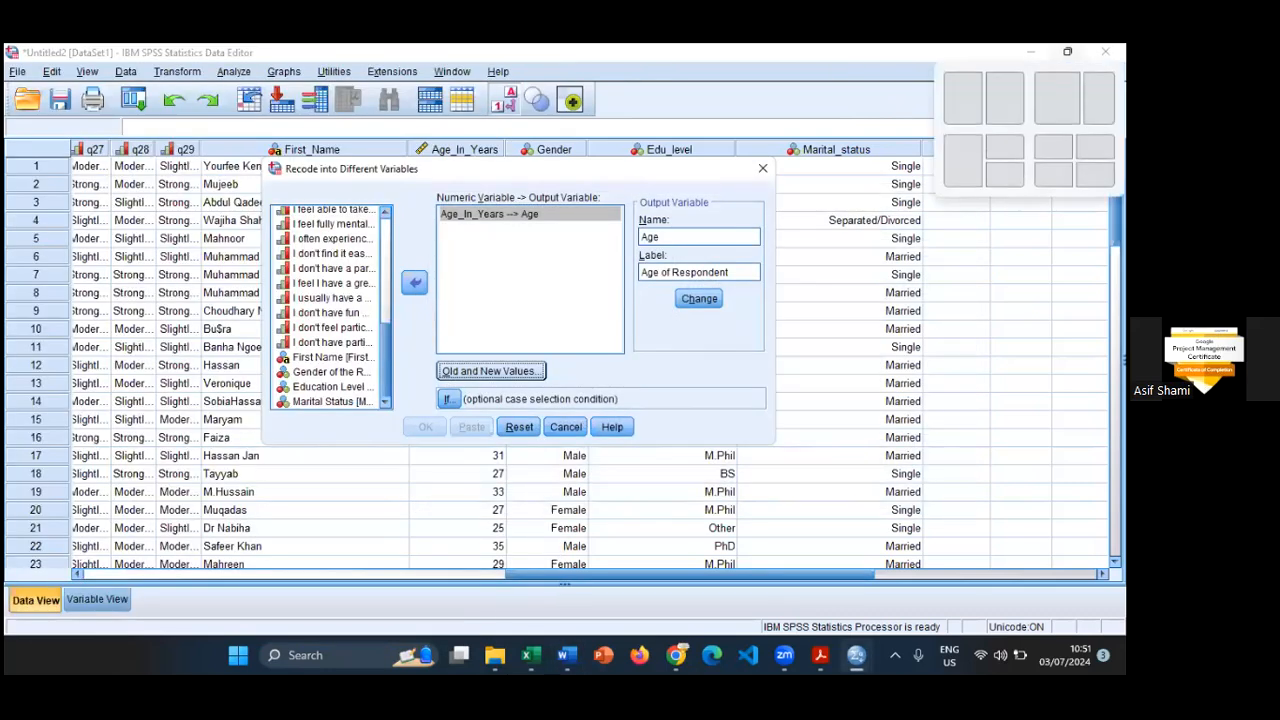
pyautogui.click(1057, 98)
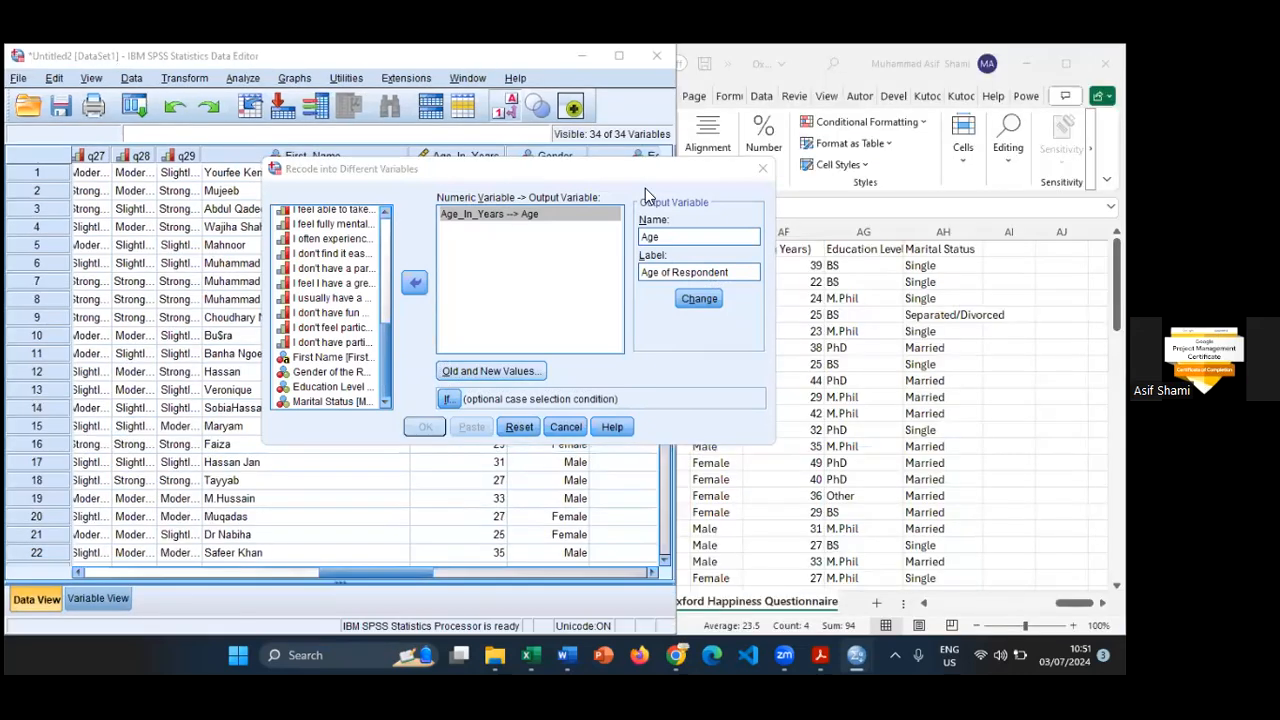
pyautogui.click(766, 205)
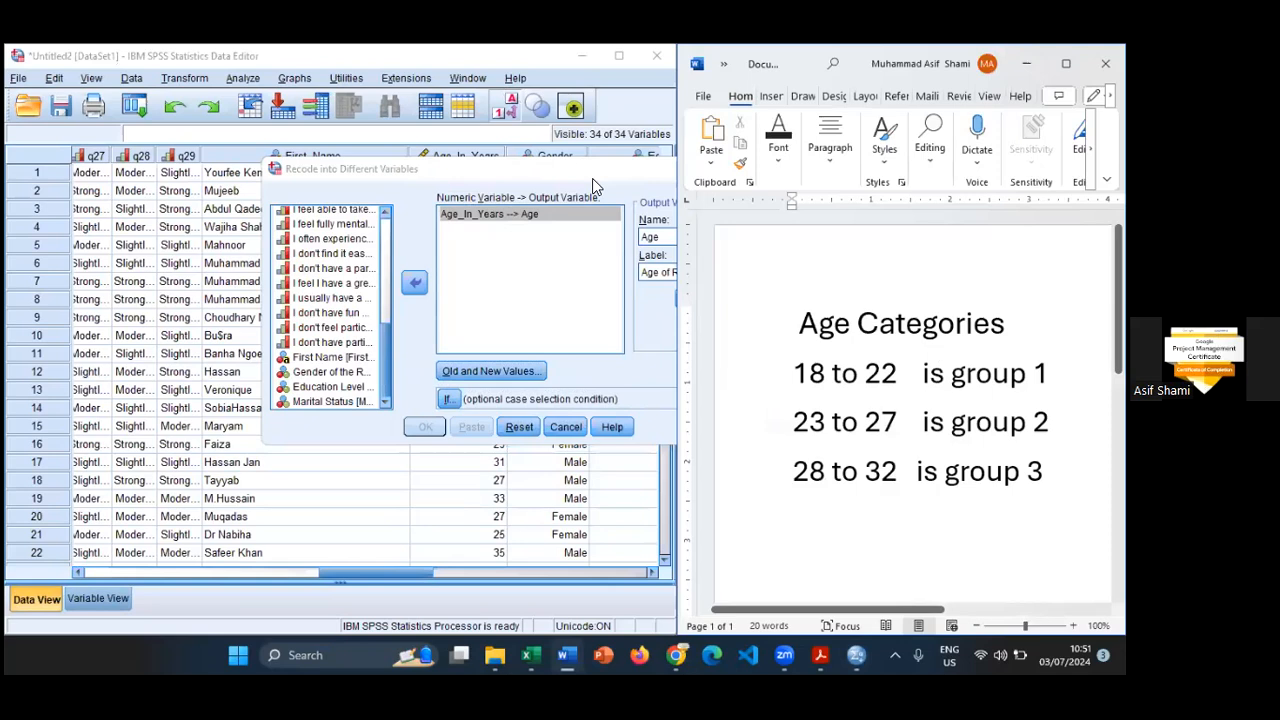
pyautogui.moveTo(592, 178); pyautogui.dragTo(448, 156)
pyautogui.click(345, 345)
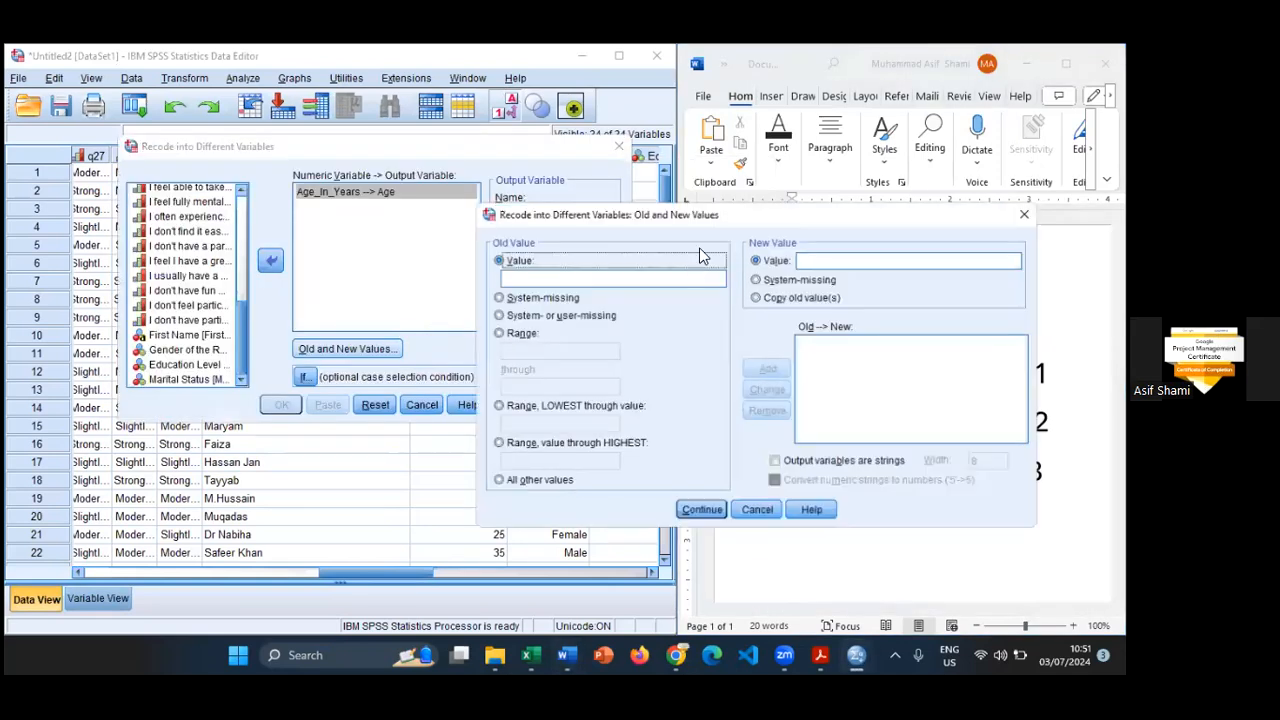
pyautogui.moveTo(678, 221); pyautogui.dragTo(294, 115)
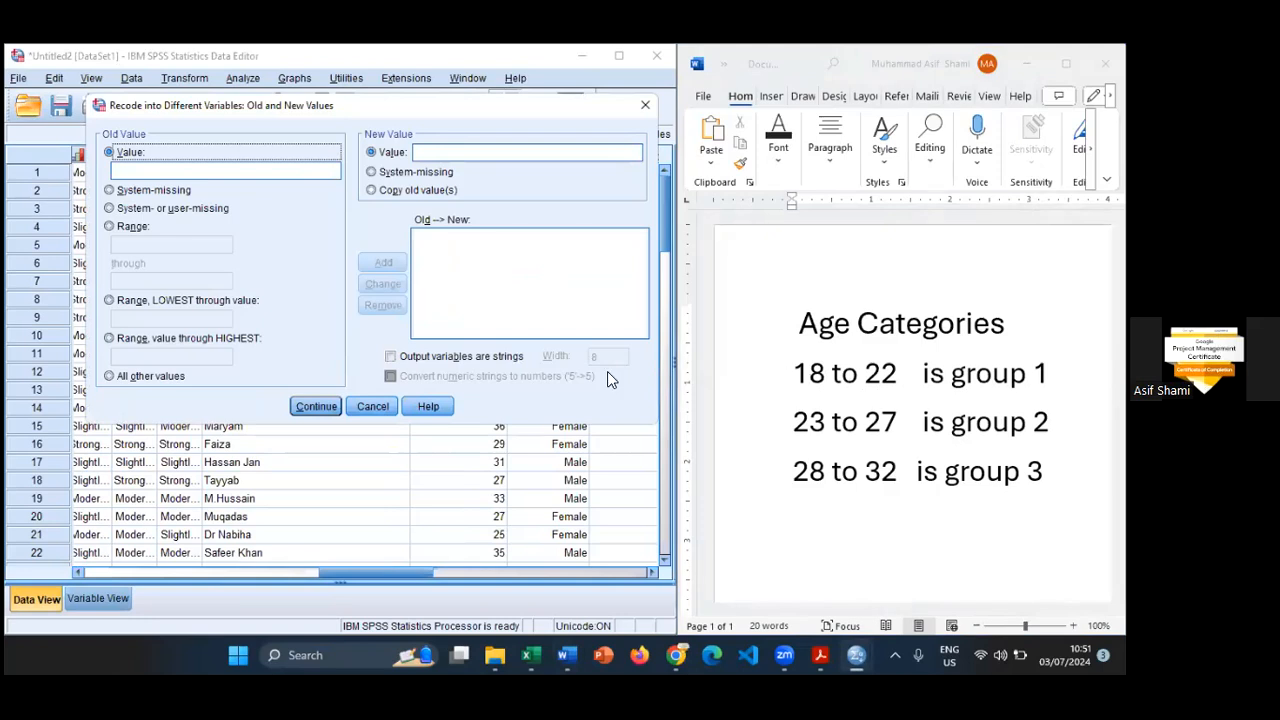
pyautogui.click(371, 409)
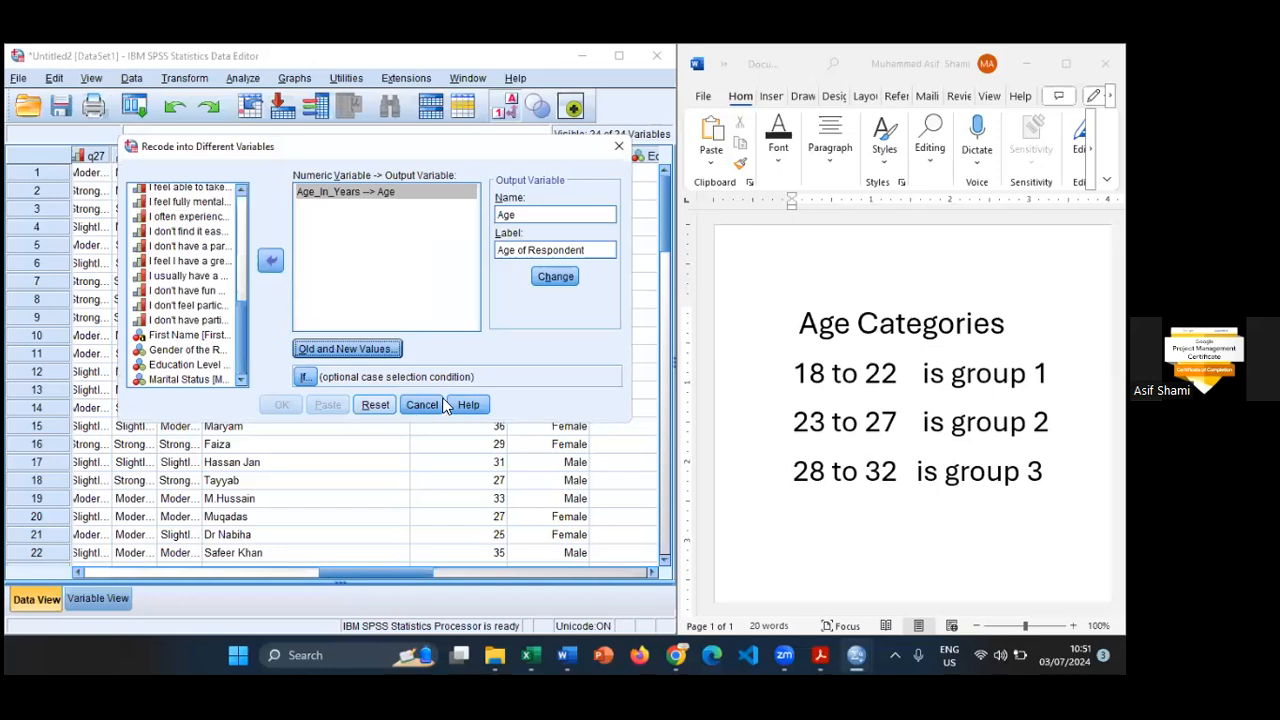
pyautogui.click(421, 404)
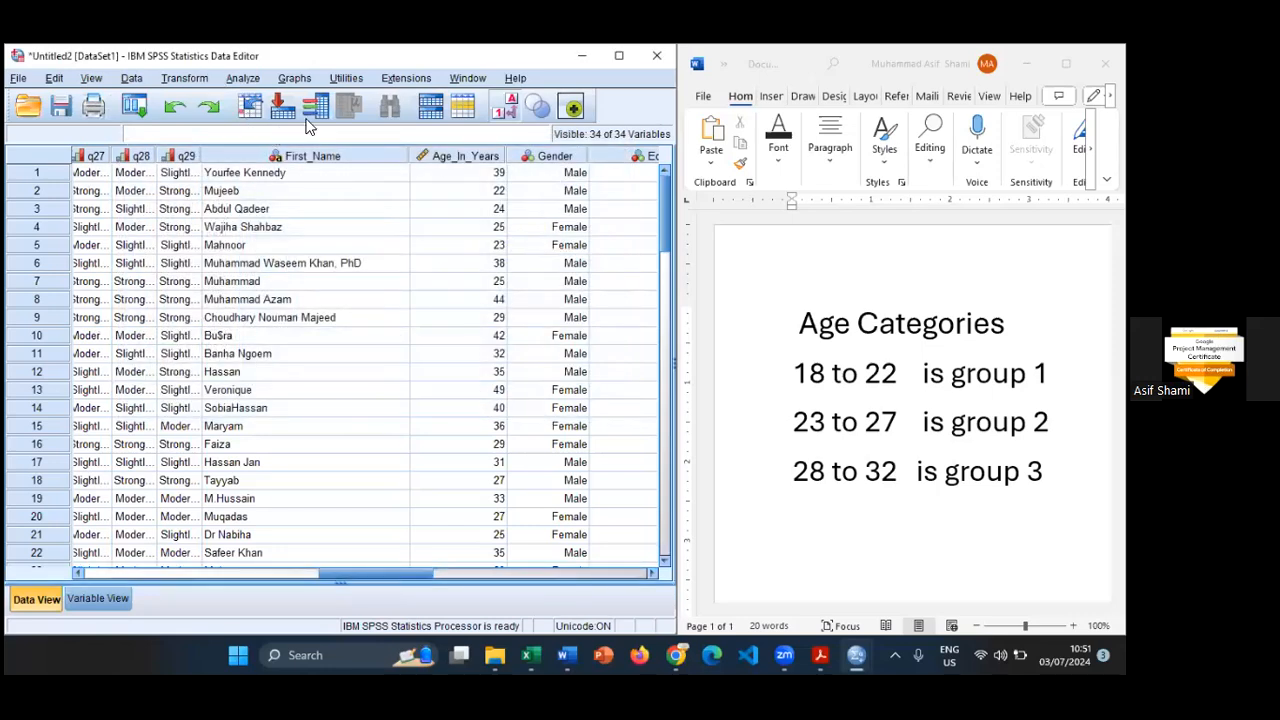
# - Set up a Descriptives analysis with Age(In Years) as the only variable
pyautogui.click(242, 78)
pyautogui.moveTo(400, 118)
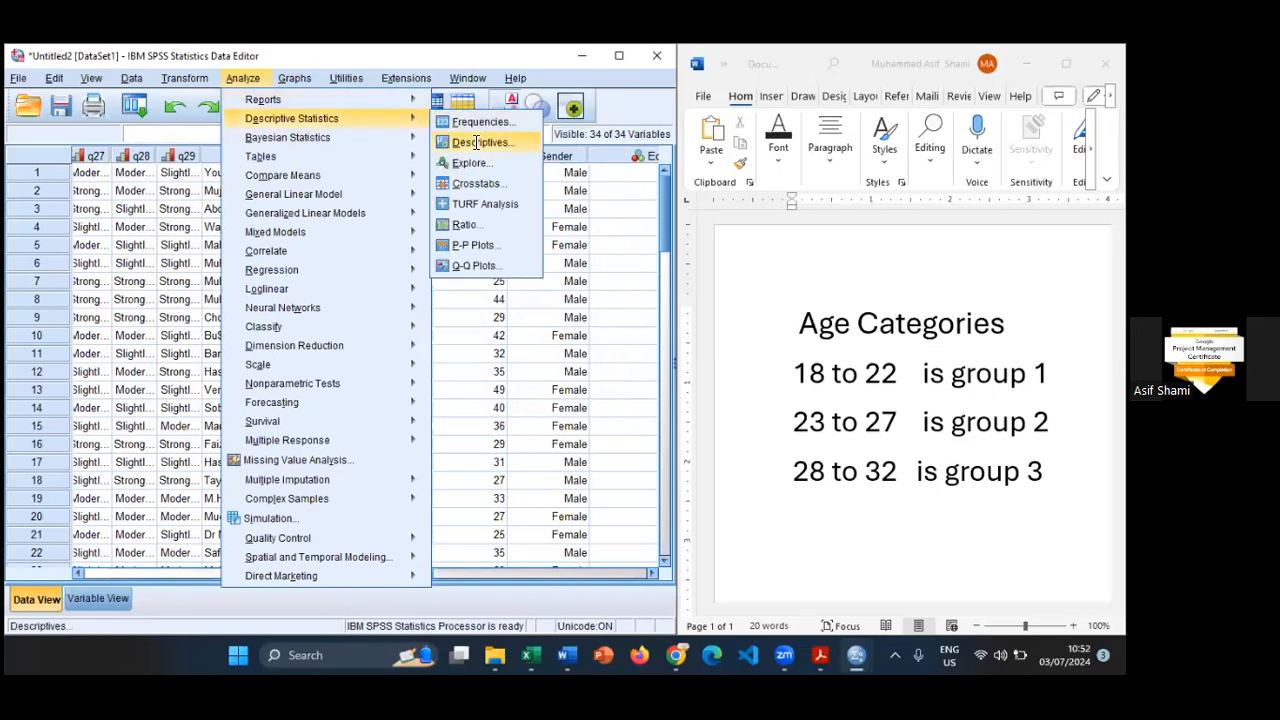
pyautogui.click(484, 147)
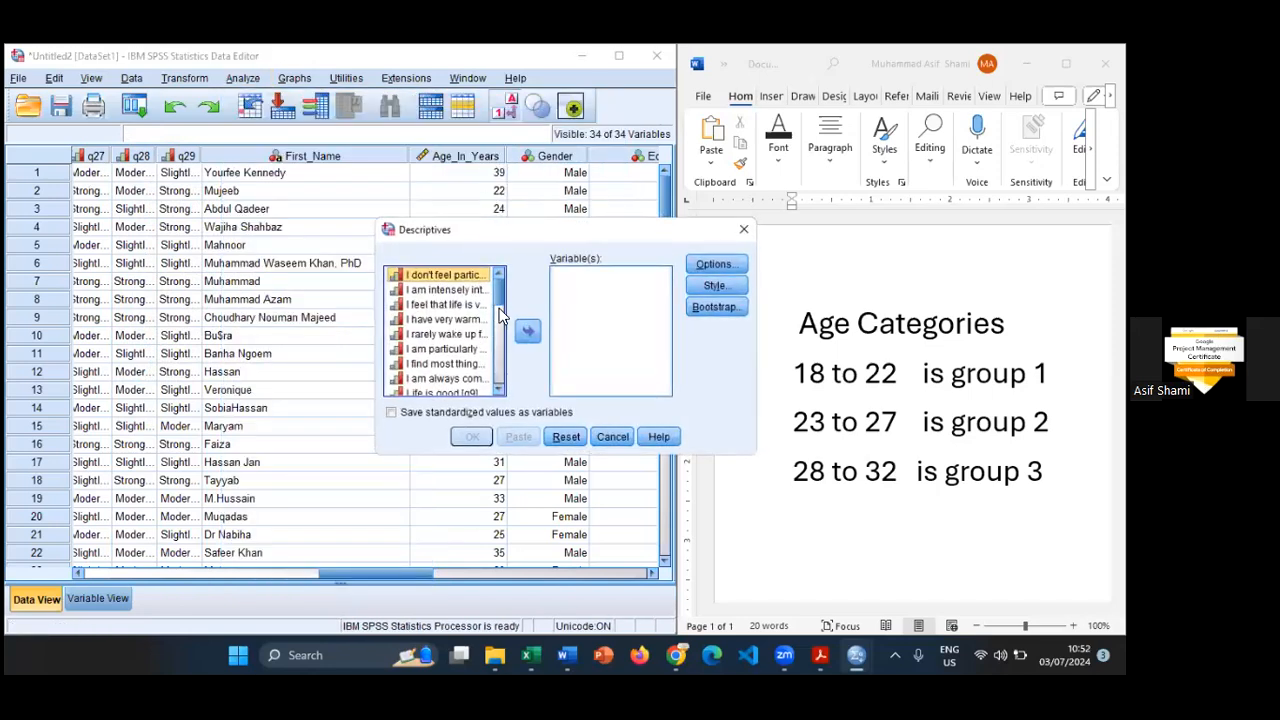
pyautogui.scroll(-5, 501, 390)
pyautogui.scroll(-1, 501, 390)
pyautogui.click(455, 344)
pyautogui.click(527, 331)
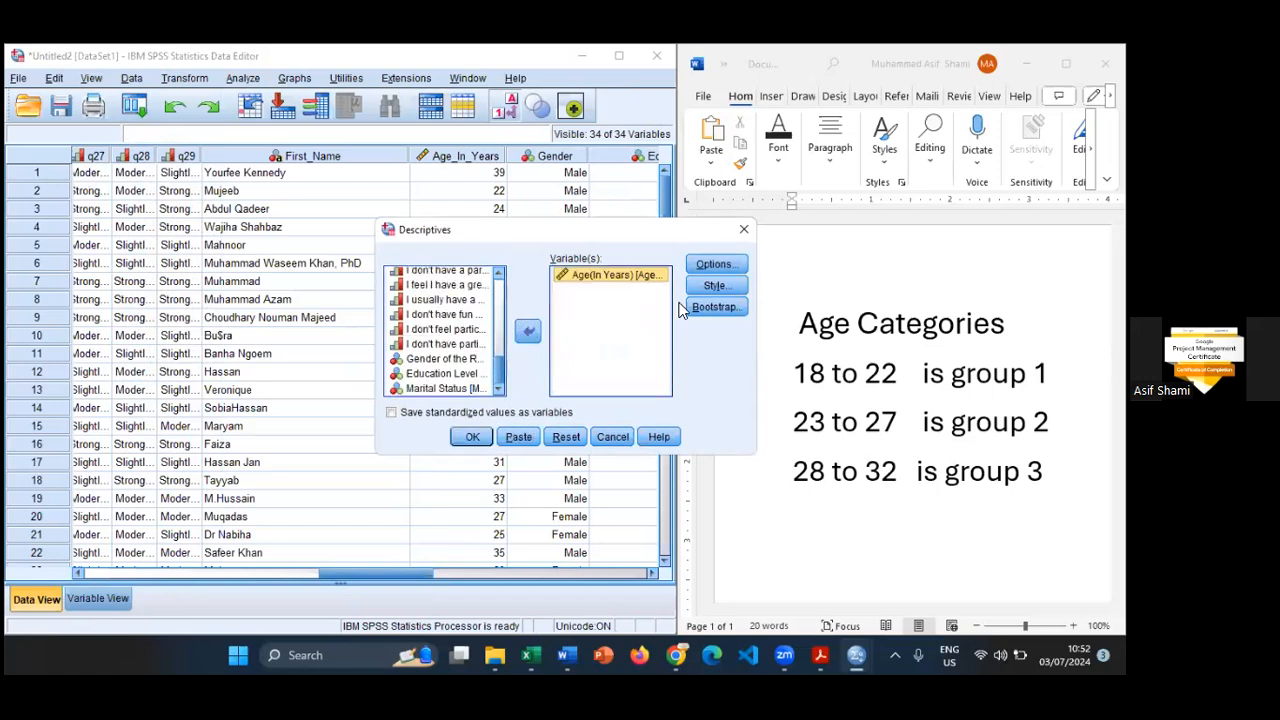
# - Include Range and exclude Std. deviation in the descriptive statistics options, and run the analysis
pyautogui.click(714, 264)
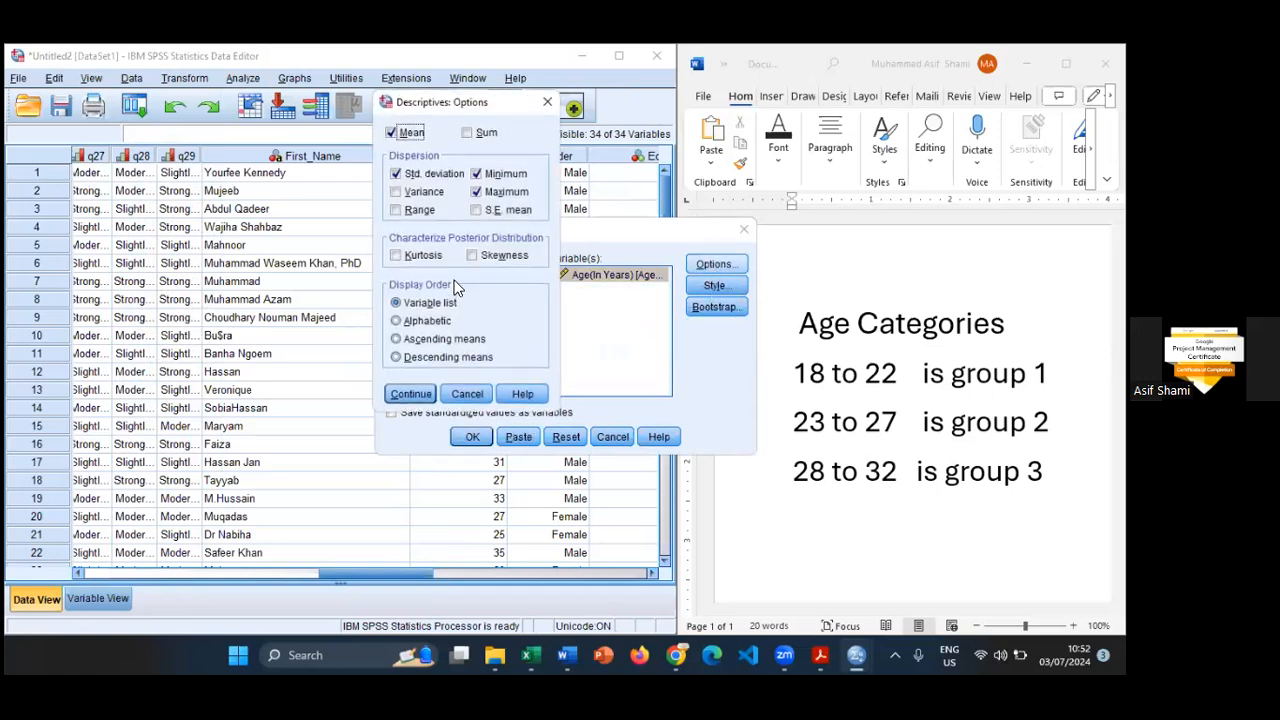
pyautogui.click(396, 173)
pyautogui.click(397, 173)
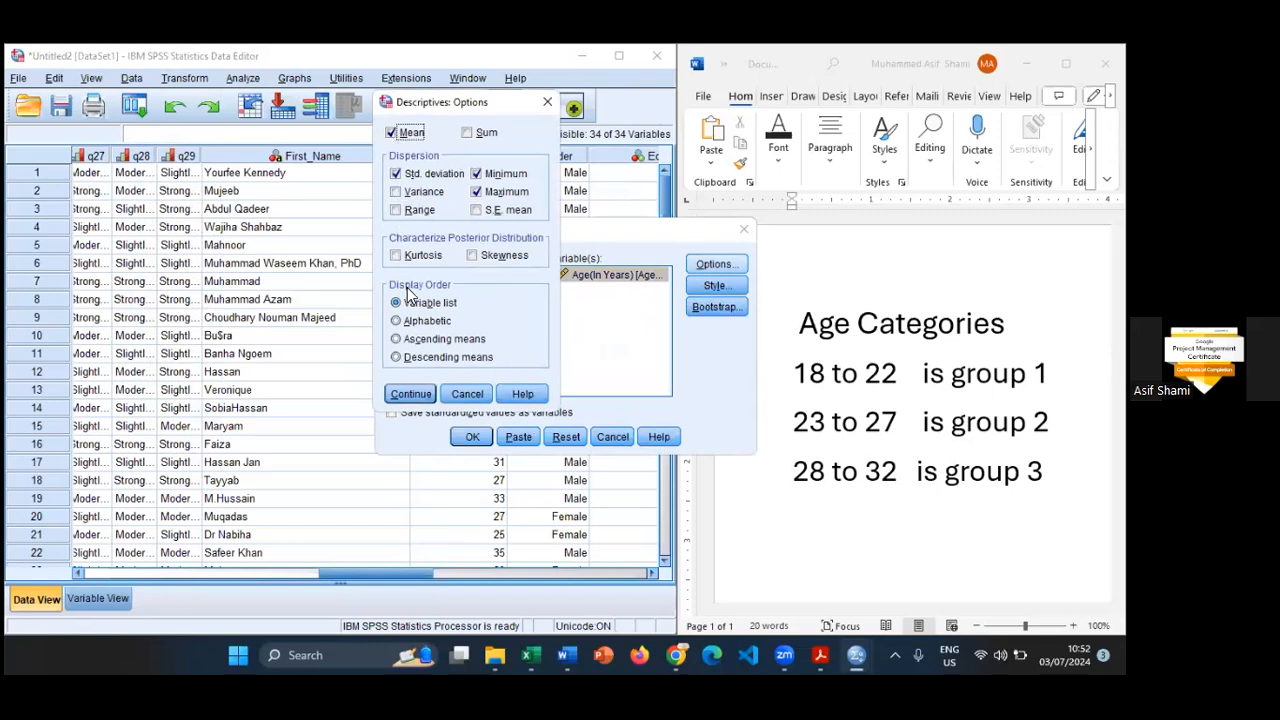
pyautogui.click(412, 210)
pyautogui.click(397, 174)
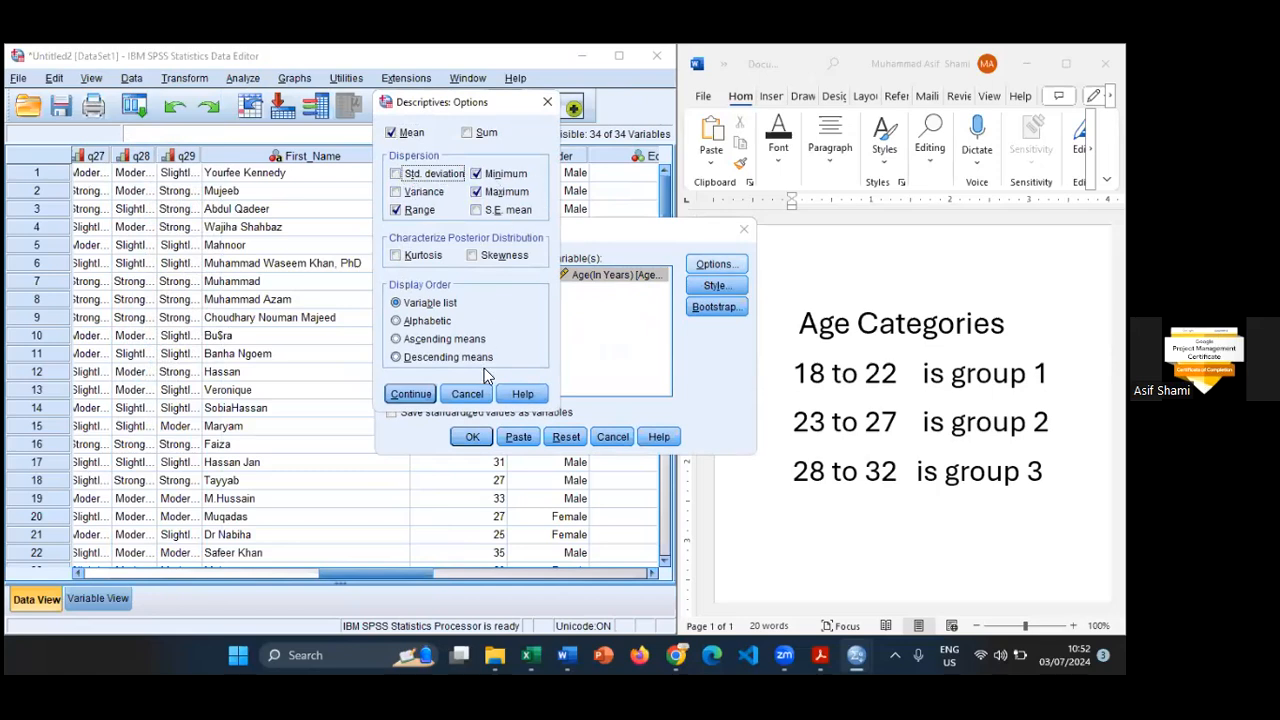
pyautogui.click(418, 394)
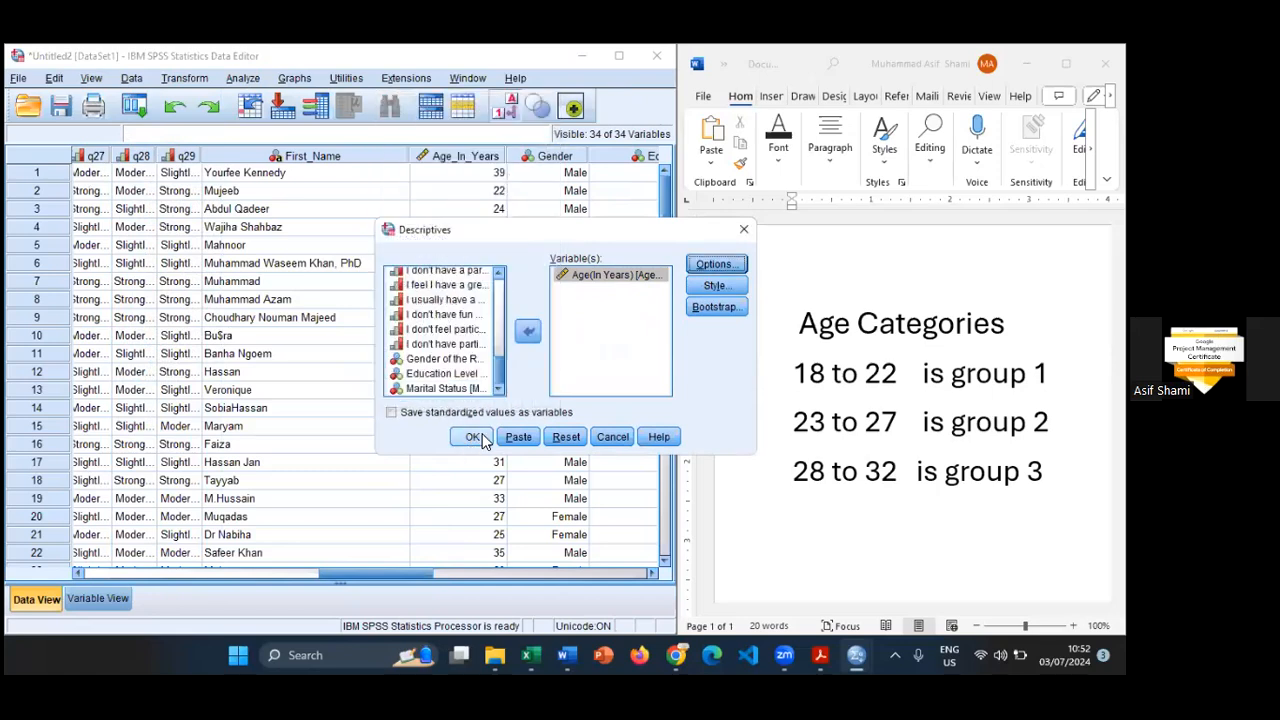
pyautogui.click(480, 438)
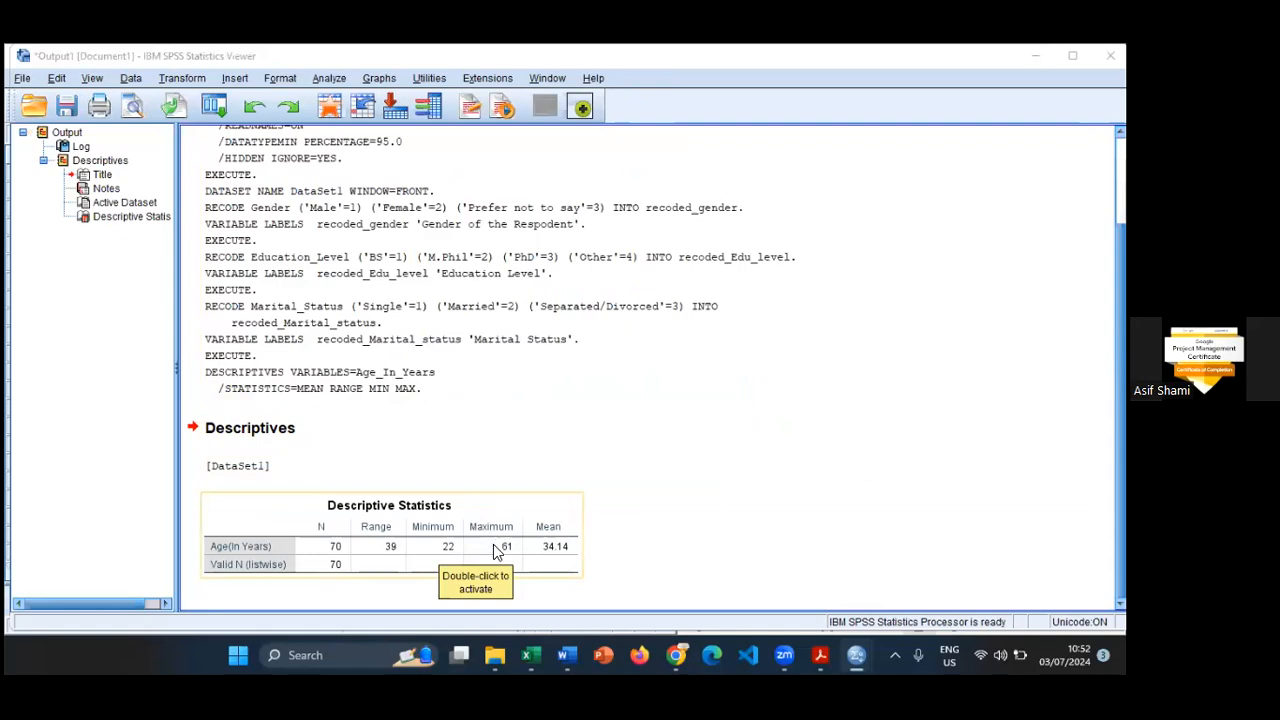
# - Examine the age range, minimum and maximum in the output and compare them with the age categories in Word
pyautogui.hotkey('alt', 'Tab')
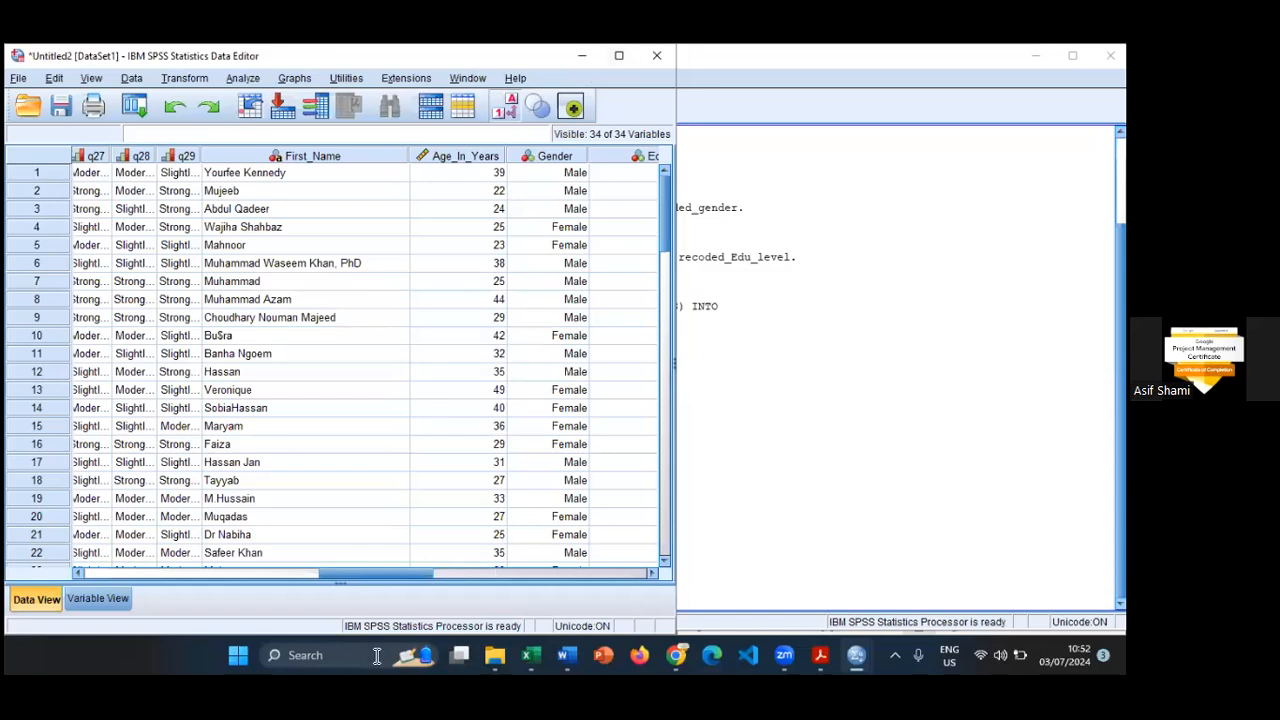
pyautogui.hotkey('alt', 'Tab')
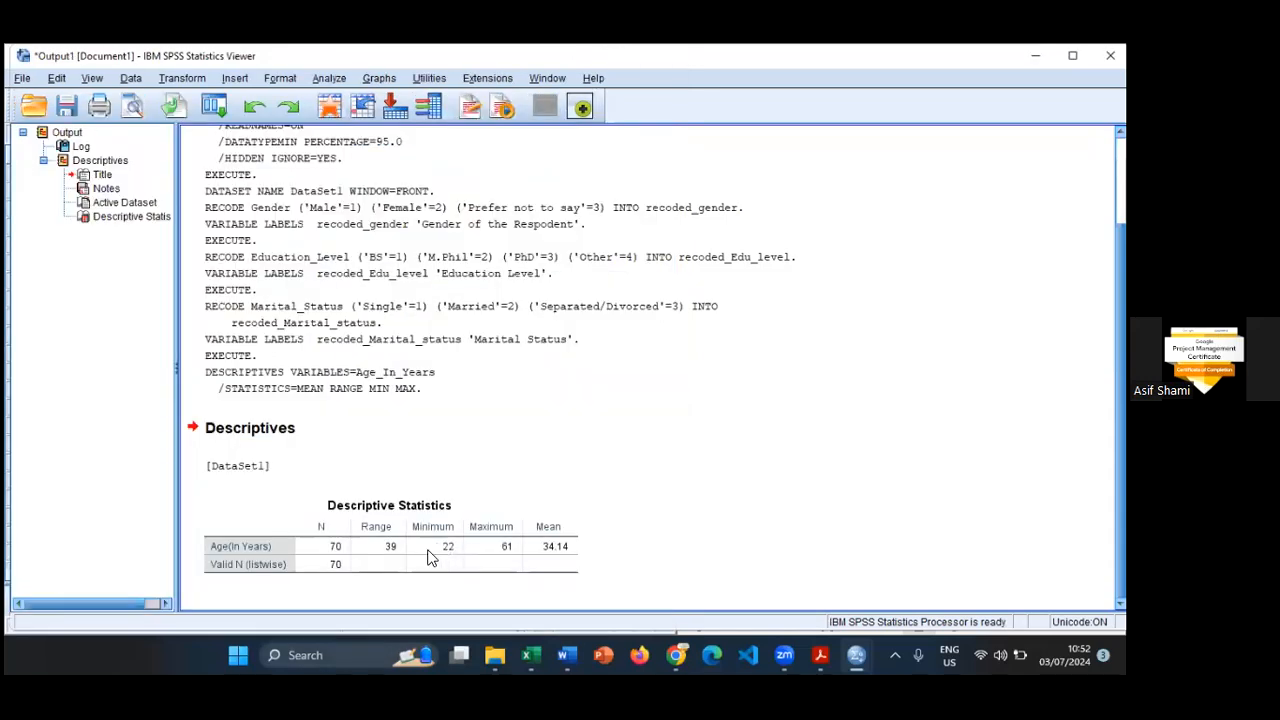
pyautogui.click(428, 557)
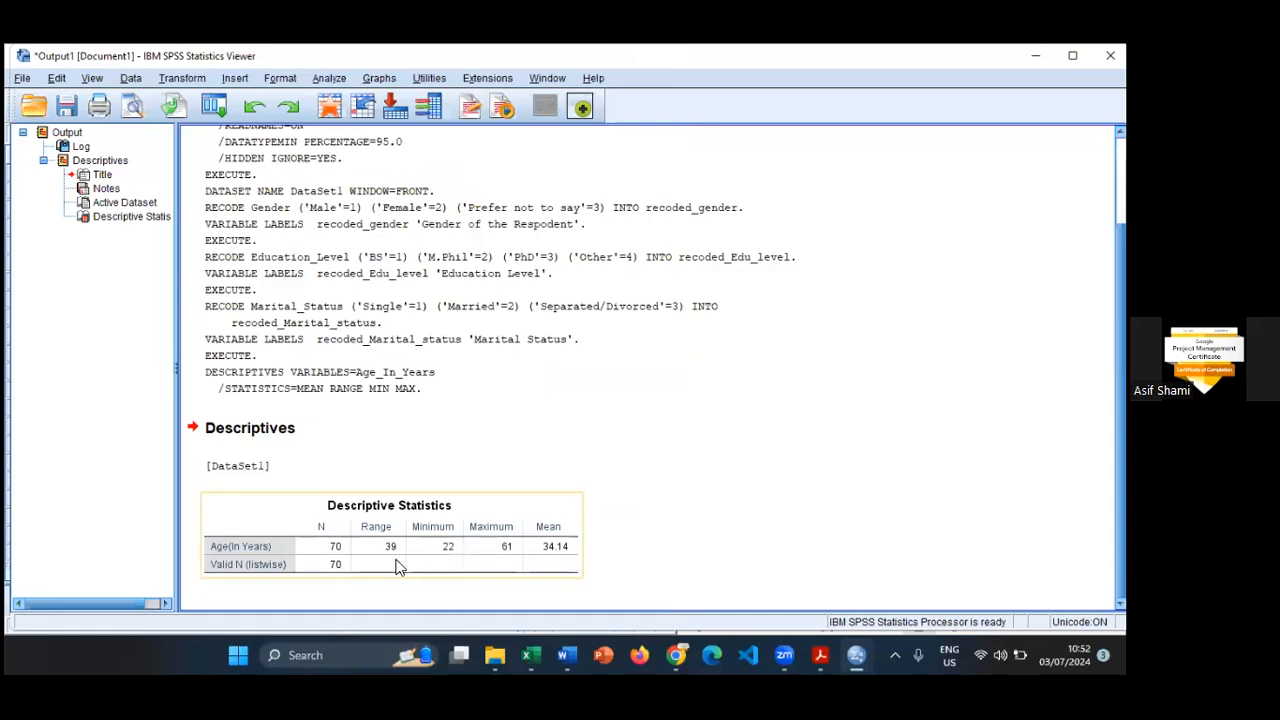
pyautogui.click(566, 655)
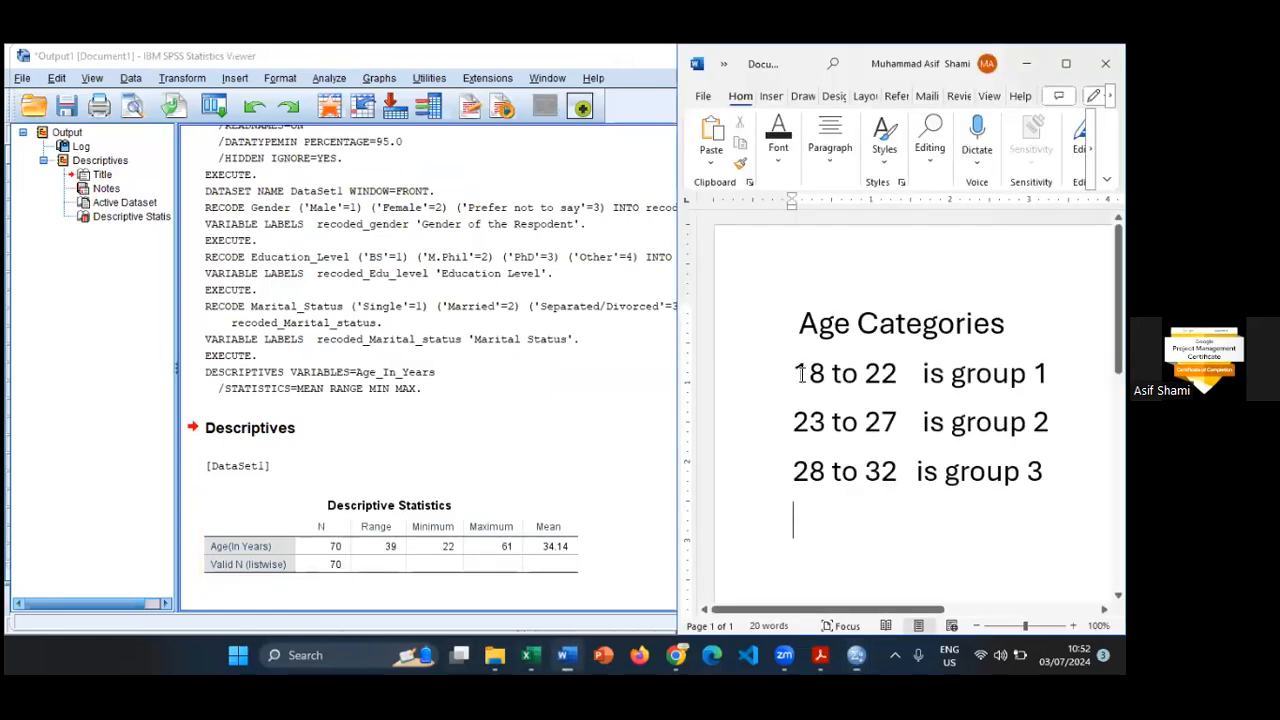
pyautogui.moveTo(798, 374); pyautogui.dragTo(1045, 472)
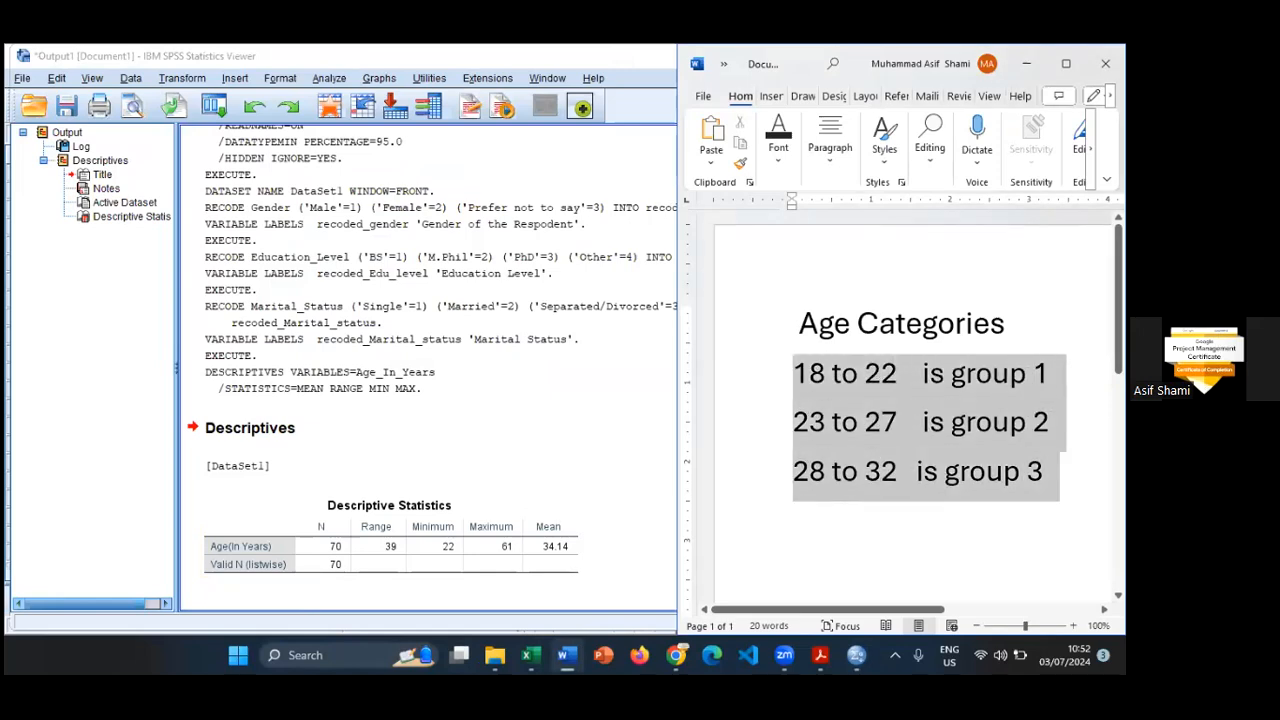
pyautogui.click(1045, 472)
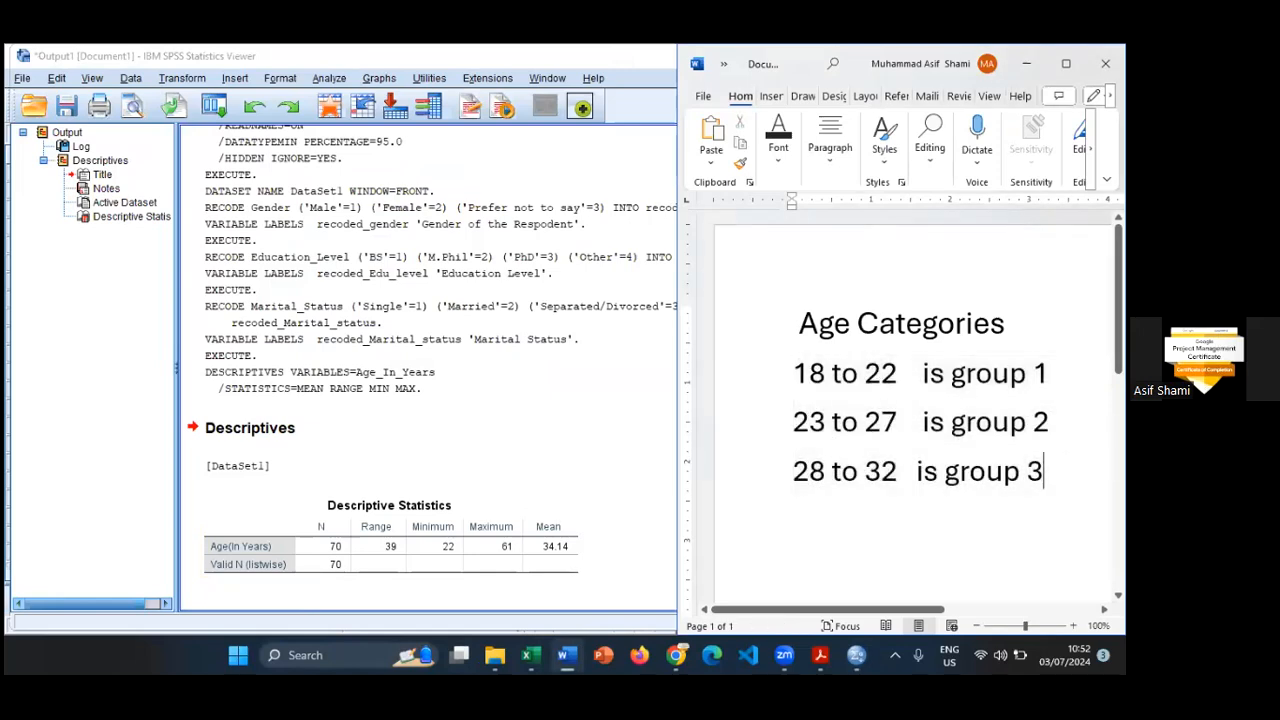
# - Delete the upper age limit from the group 1 line of the Age Categories list
pyautogui.click(1050, 422)
pyautogui.press('Up')
pyautogui.press('Up')
pyautogui.press('Down')
pyautogui.press('Left')
pyautogui.press('Left')
pyautogui.press('Left')
pyautogui.press('Left')
pyautogui.press('Left')
pyautogui.press('Left')
pyautogui.press('Left')
pyautogui.press('Left')
pyautogui.press('Left')
pyautogui.press('Left')
pyautogui.press('Left')
pyautogui.press('Left')
pyautogui.press('Left')
pyautogui.press('Left')
pyautogui.press('Left')
pyautogui.press('Left')
pyautogui.press('Right')
pyautogui.press('Right')
pyautogui.press('BackSpace')
pyautogui.press('BackSpace')
pyautogui.press('Left')
pyautogui.press('Left')
pyautogui.press('Left')
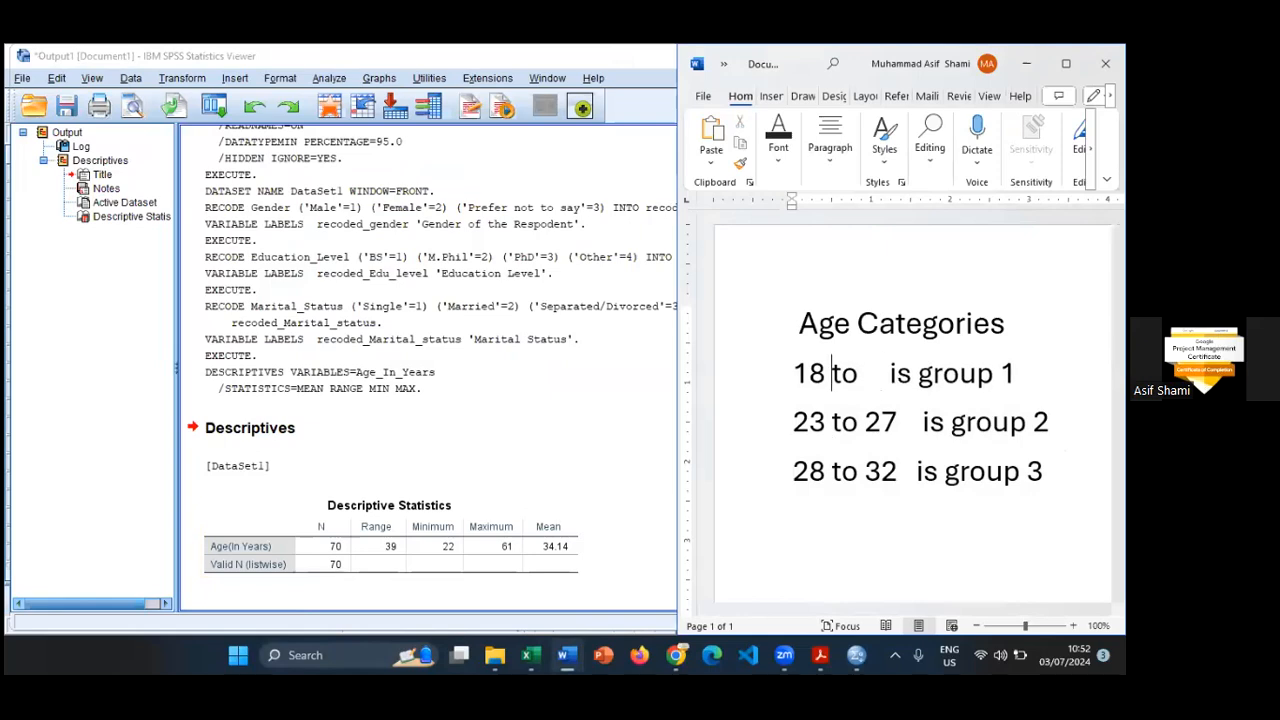
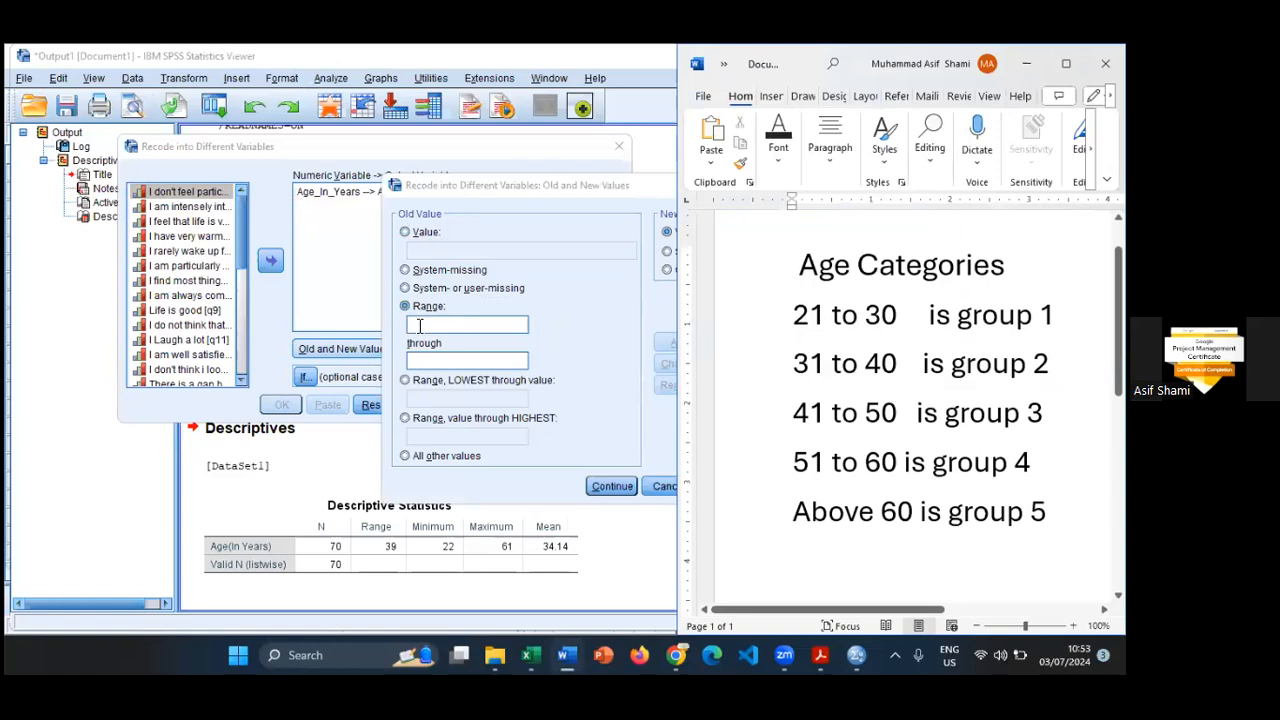
# - Place the output beside the Word age categories and add a recode rule turning ages 21 through 30 into 1
pyautogui.click(419, 326)
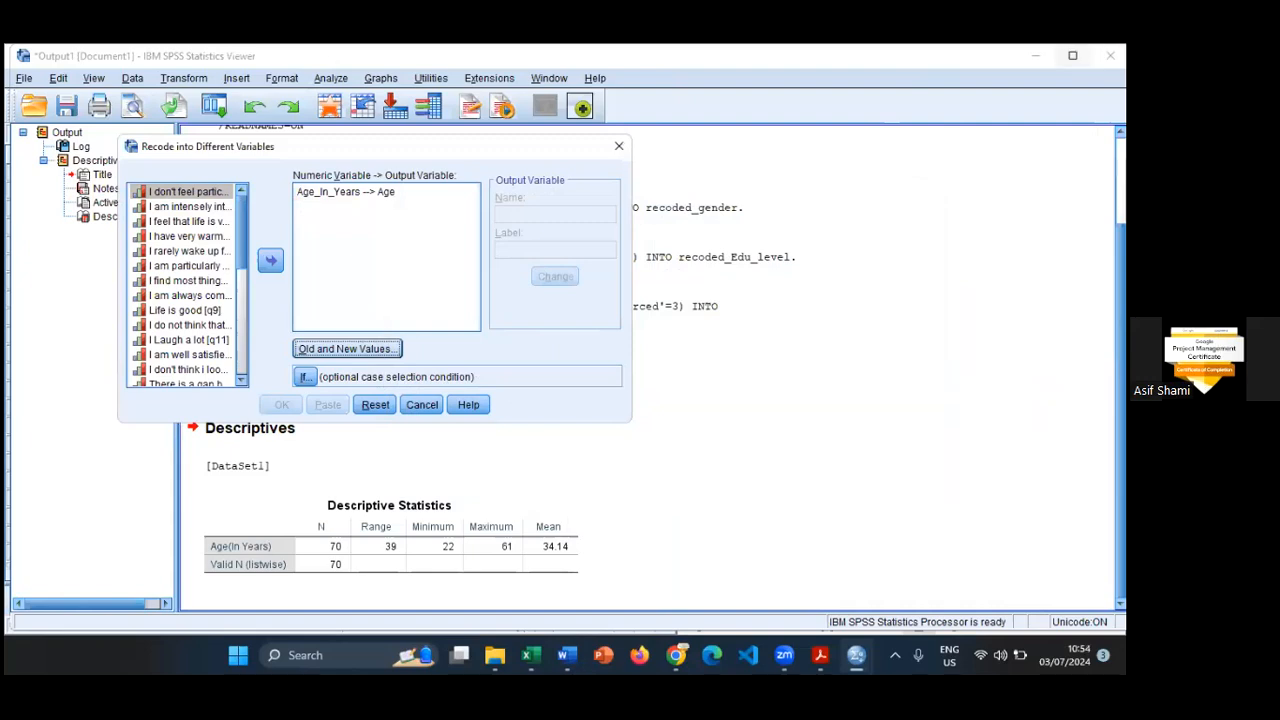
pyautogui.moveTo(1072, 55)
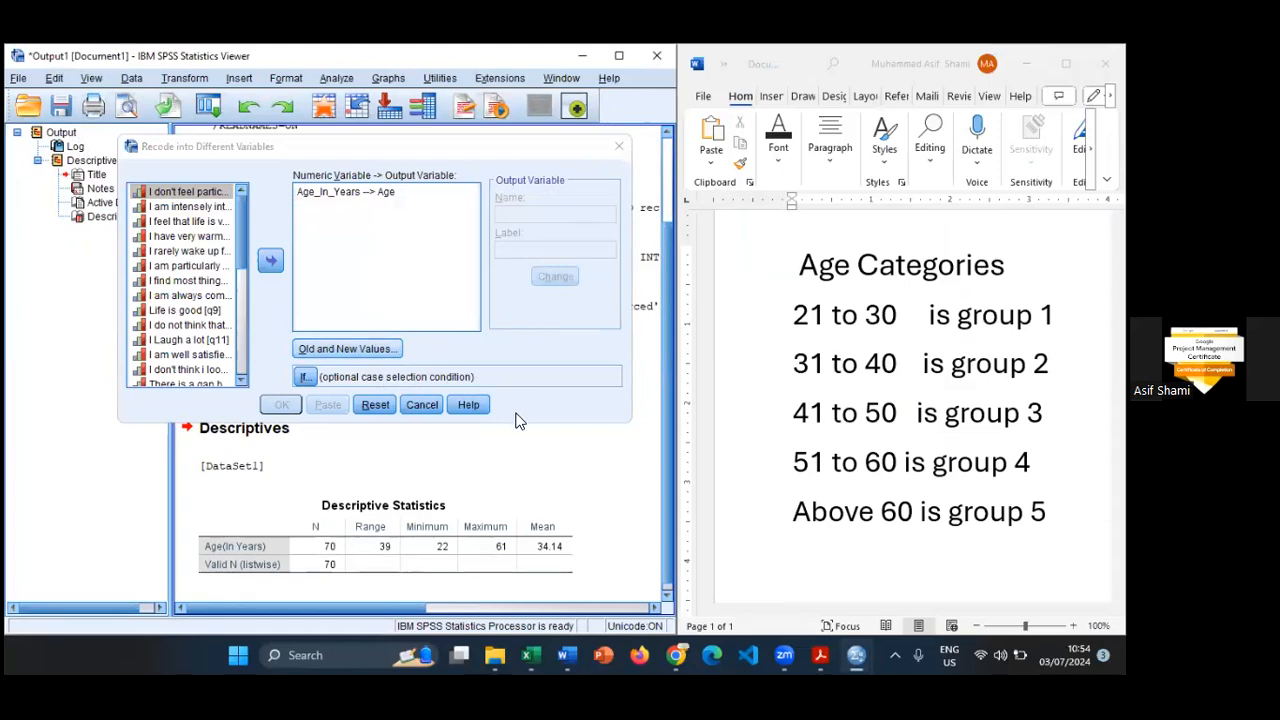
pyautogui.hotkey('alt', 'o')
pyautogui.click(497, 333)
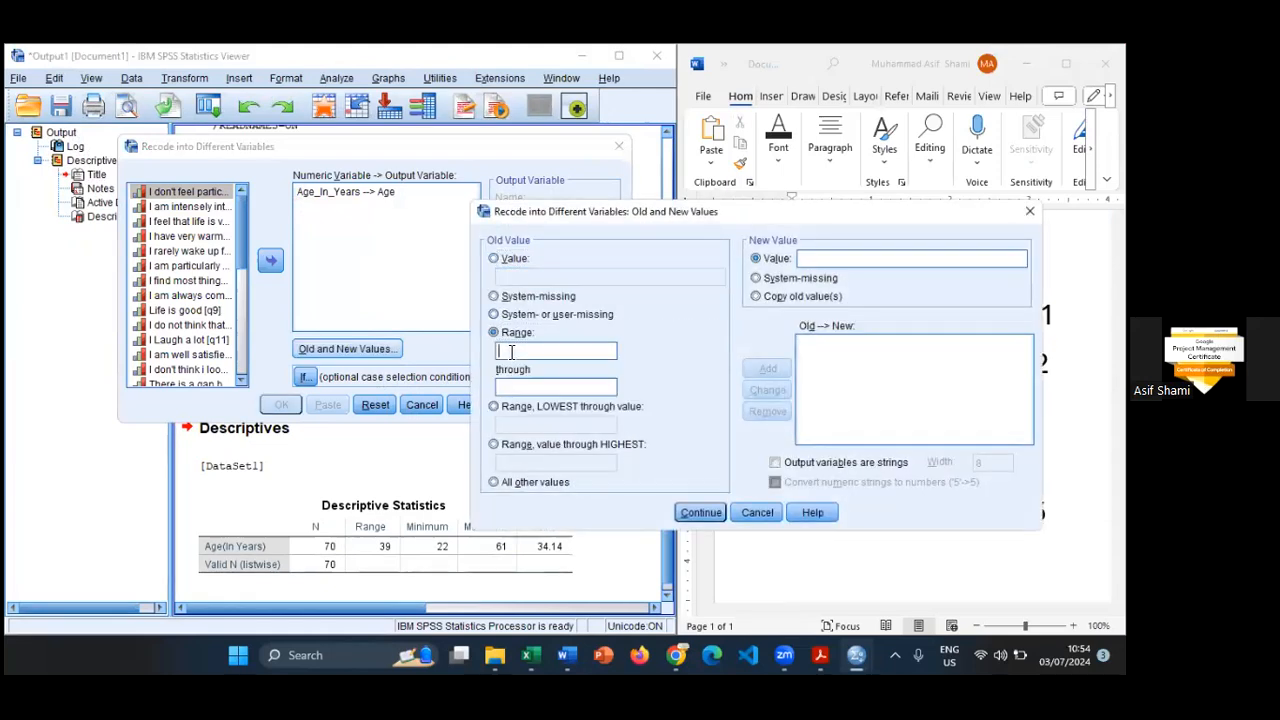
pyautogui.write('21')
pyautogui.press('Tab')
pyautogui.write('30')
pyautogui.press('Tab')
pyautogui.write('1')
pyautogui.click(767, 370)
# - Add a recode rule turning ages 31 through 40 into 2, keeping the Word age categories in view
pyautogui.moveTo(791, 219); pyautogui.dragTo(459, 198)
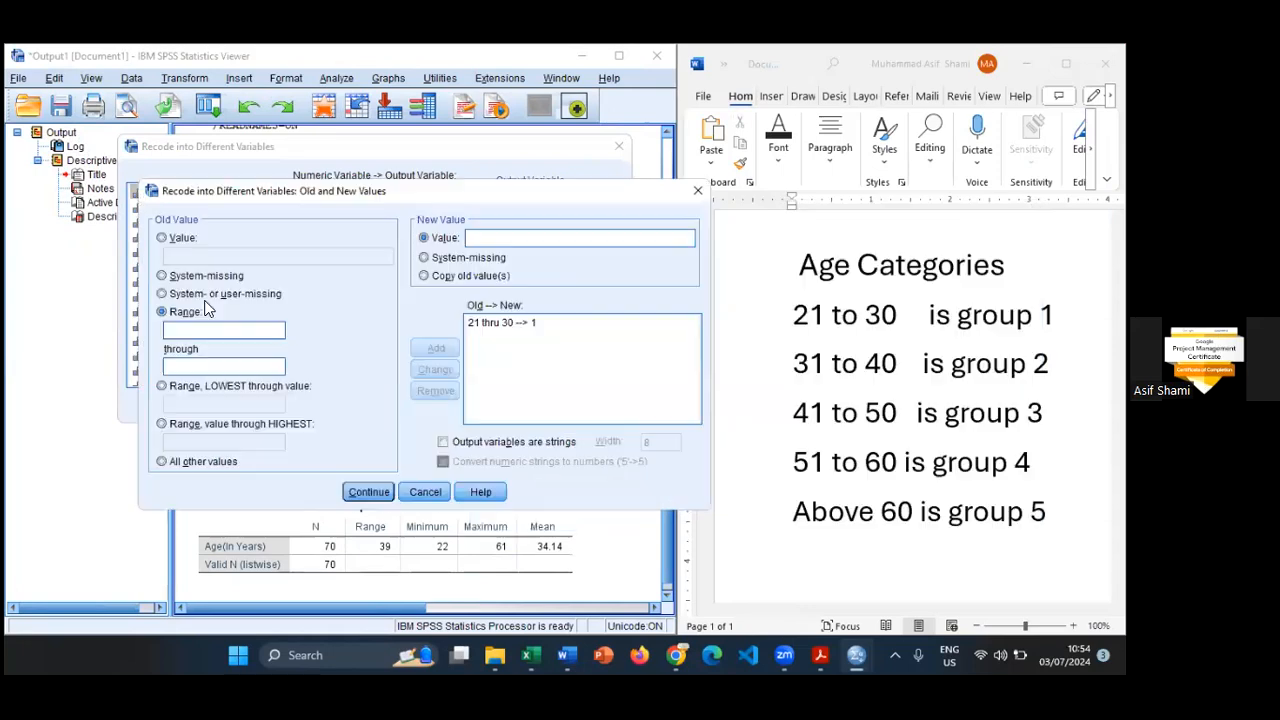
pyautogui.click(196, 329)
pyautogui.write('31')
pyautogui.press('Tab')
pyautogui.write('40')
pyautogui.click(485, 237)
pyautogui.write('2')
pyautogui.click(430, 352)
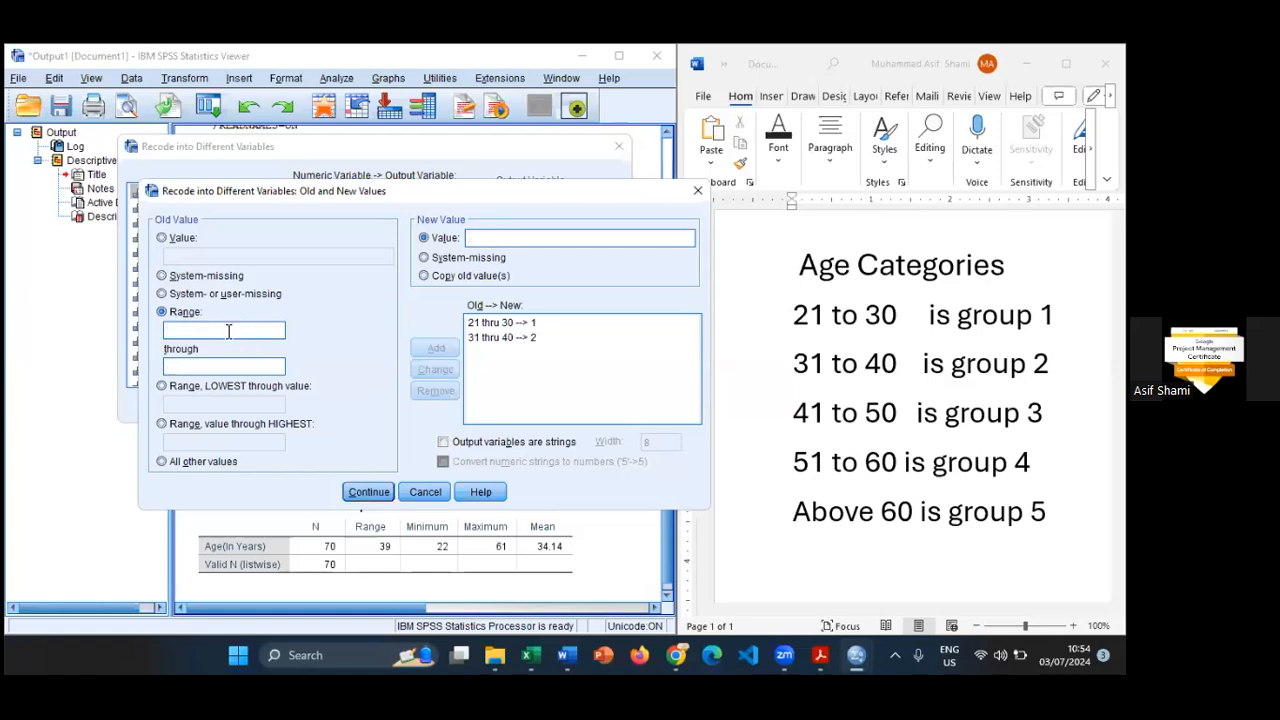
# - Add a recode rule turning ages 41 through 50 into 3
pyautogui.write('41')
pyautogui.press('Tab')
pyautogui.write('50')
pyautogui.click(506, 238)
pyautogui.write('3')
pyautogui.click(430, 350)
pyautogui.click(223, 329)
pyautogui.write('51')
pyautogui.write('60')
pyautogui.click(490, 237)
pyautogui.write('4')
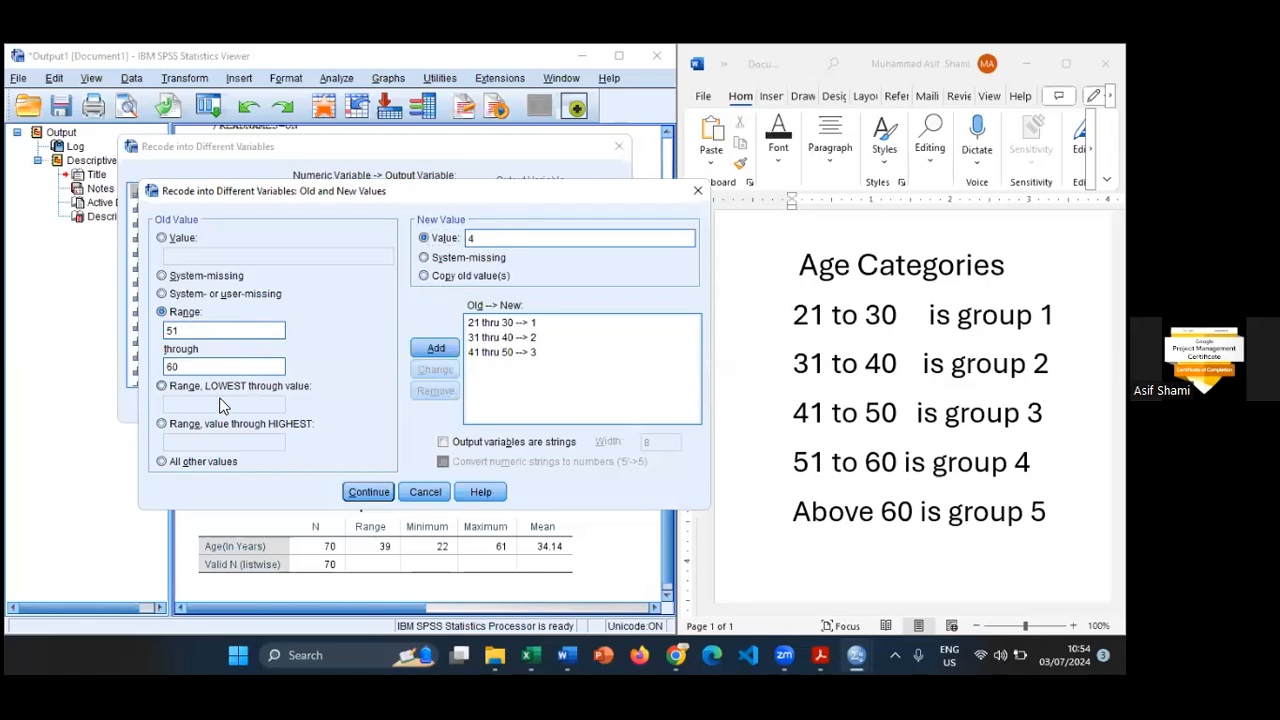
# - Try a recode rule turning ages from 60 through highest into 5, and remove it from the rule list
pyautogui.click(162, 426)
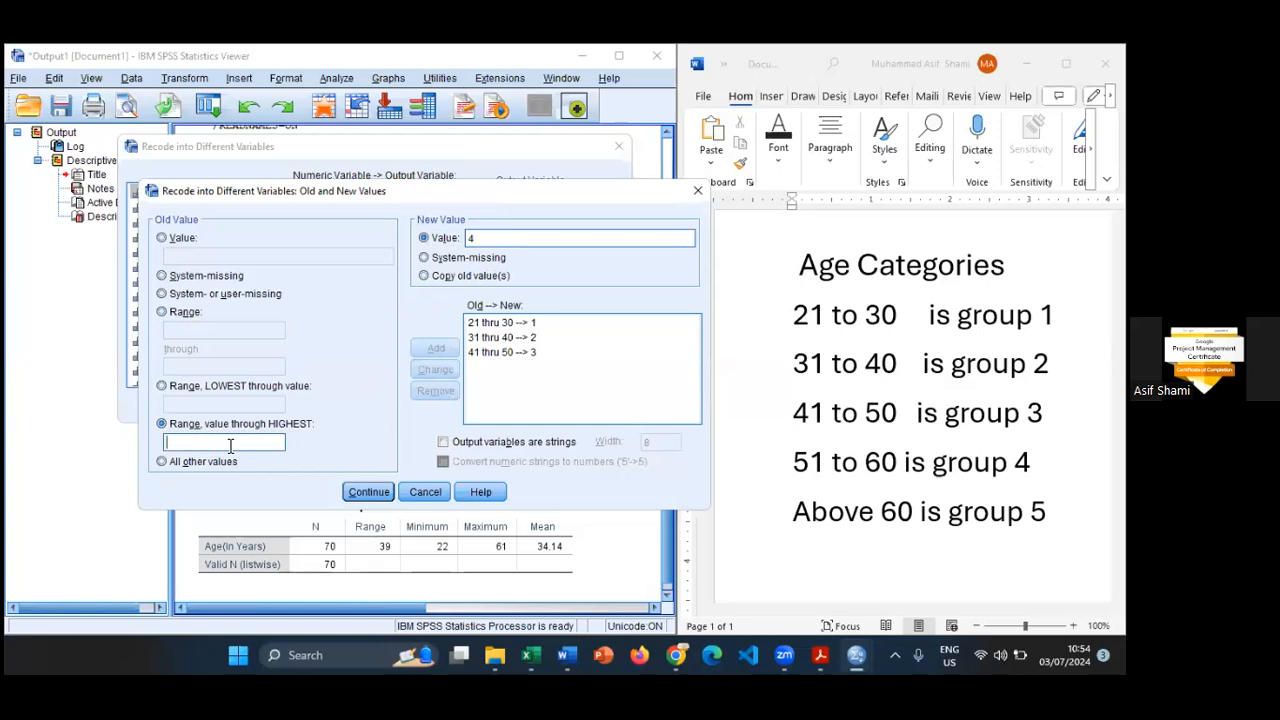
pyautogui.write('60')
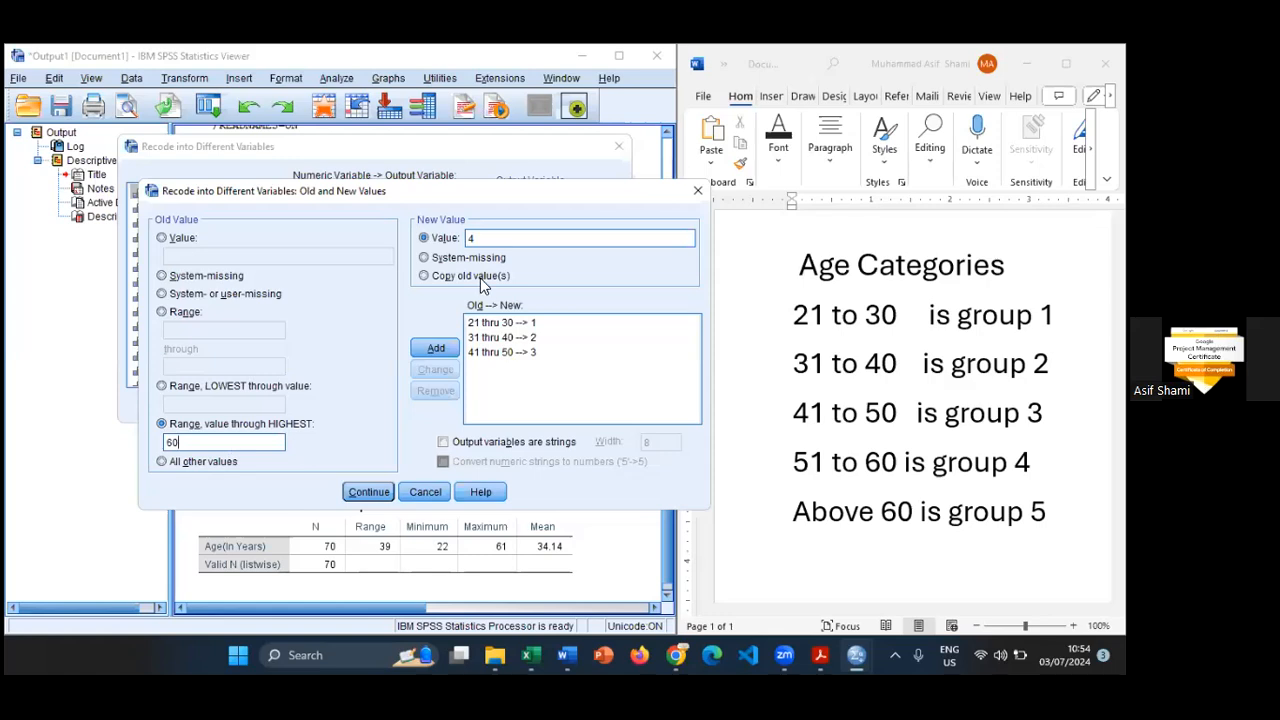
pyautogui.doubleClick(489, 238)
pyautogui.write('5')
pyautogui.click(435, 349)
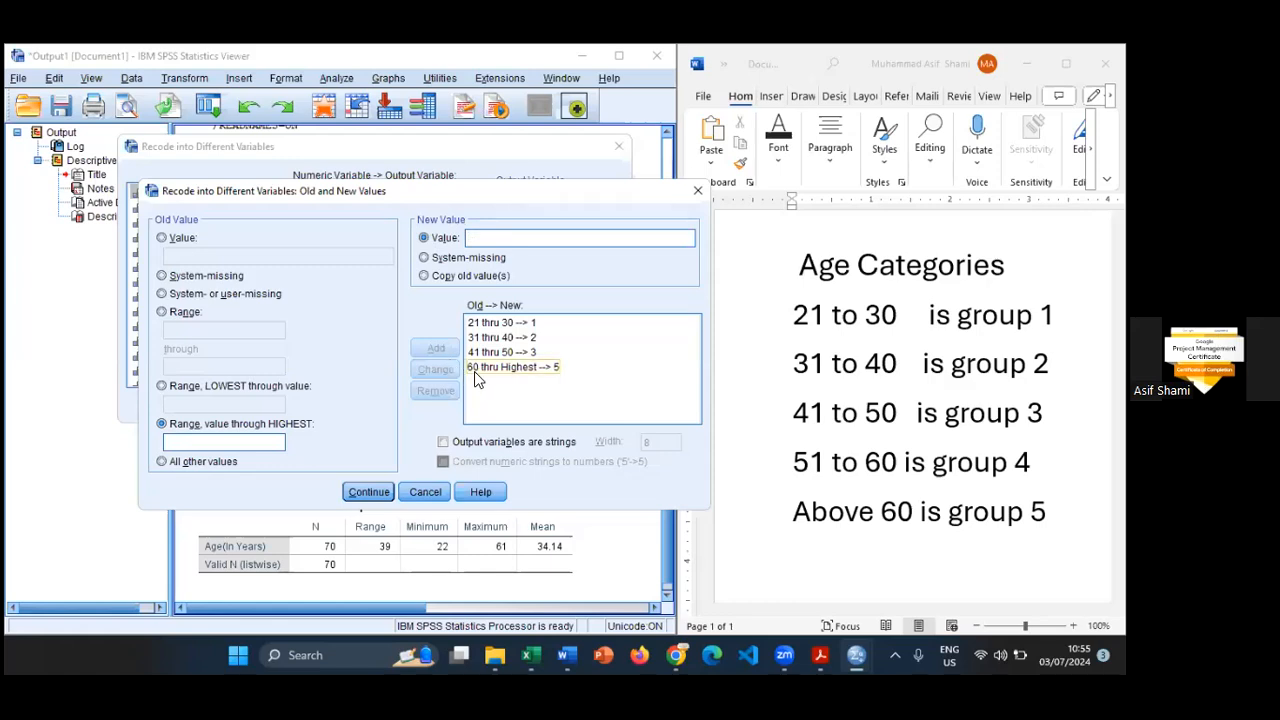
pyautogui.click(474, 371)
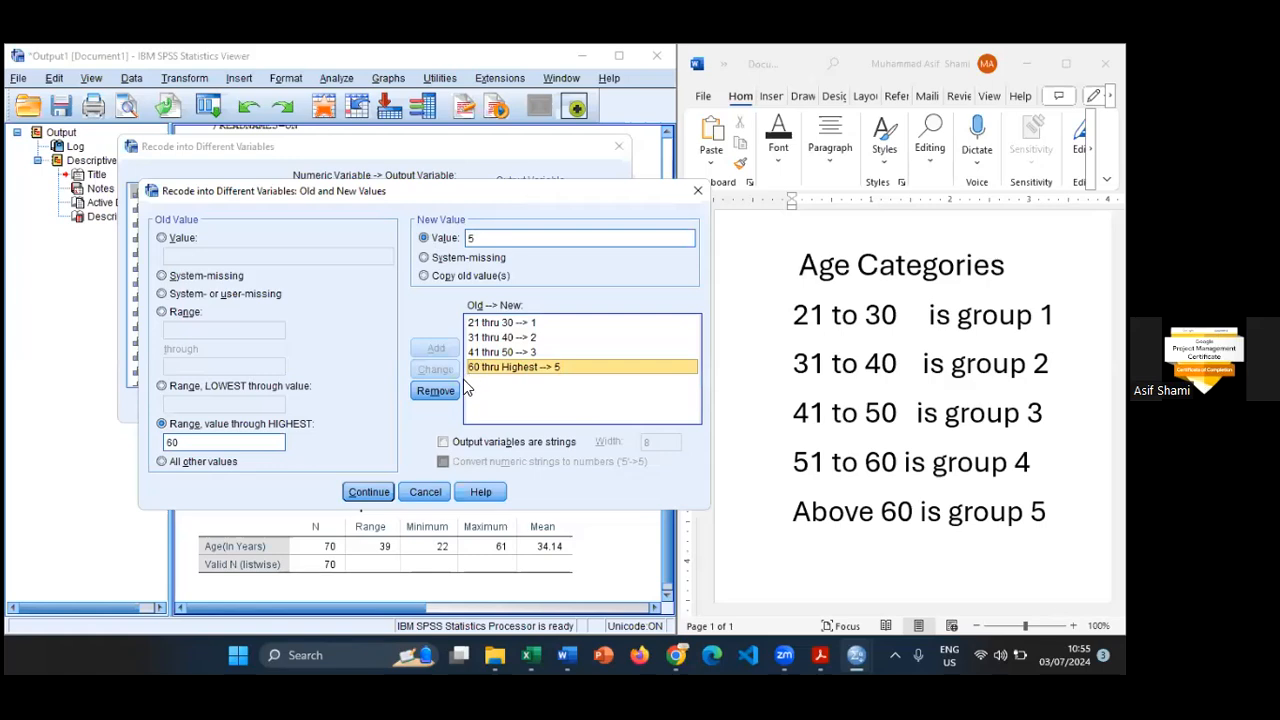
pyautogui.click(455, 389)
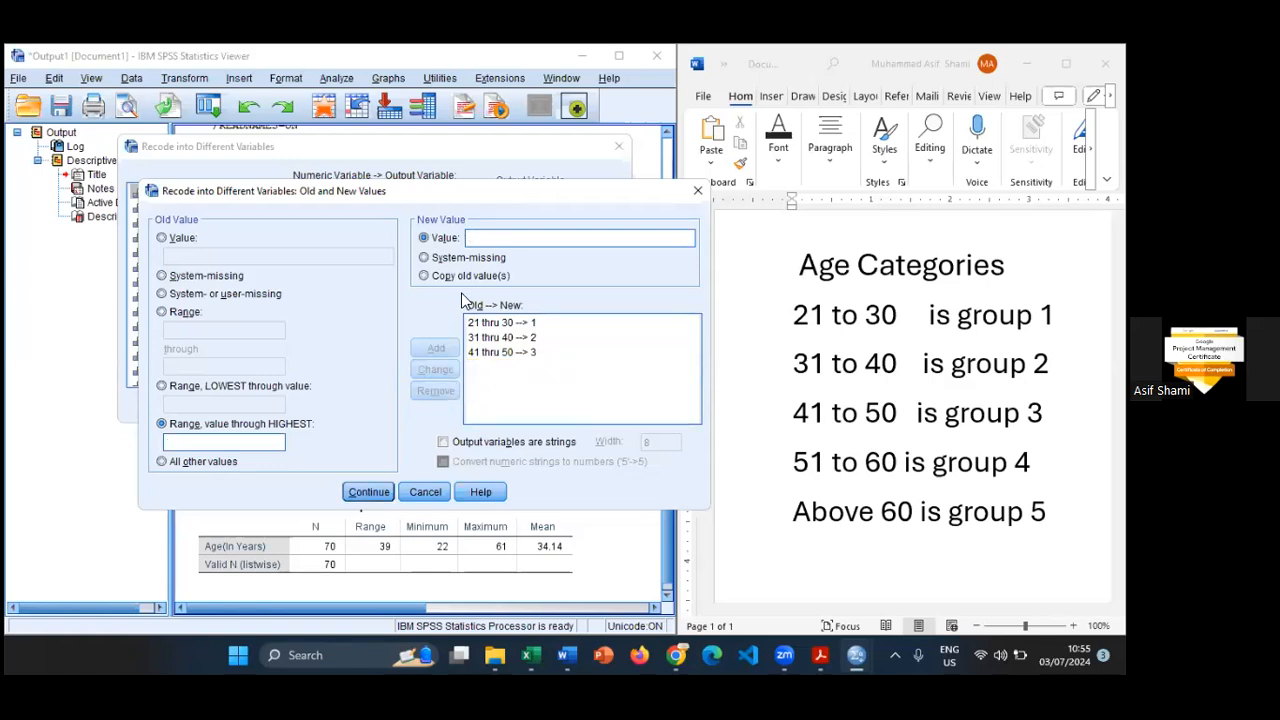
# - Add a recode rule turning ages 51 through 60 into 4
pyautogui.click(184, 312)
pyautogui.click(197, 330)
pyautogui.write('51')
pyautogui.press('Tab')
pyautogui.write('60')
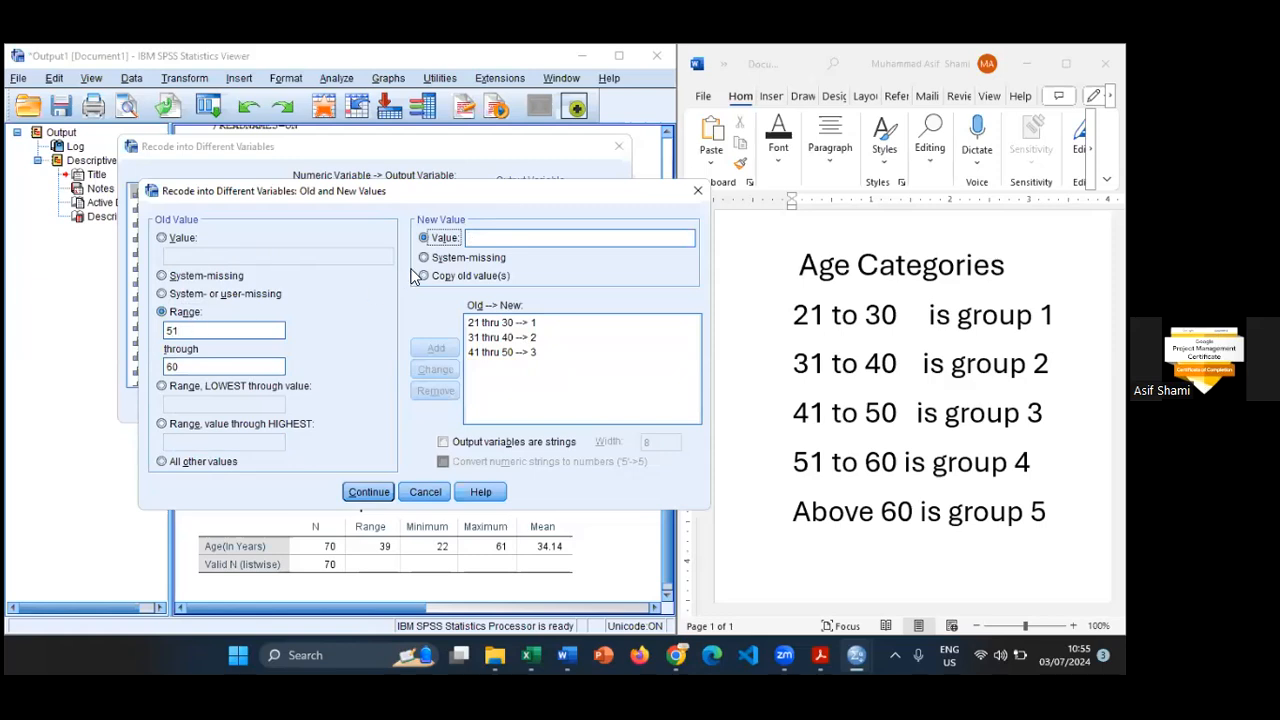
pyautogui.click(539, 241)
pyautogui.write('4')
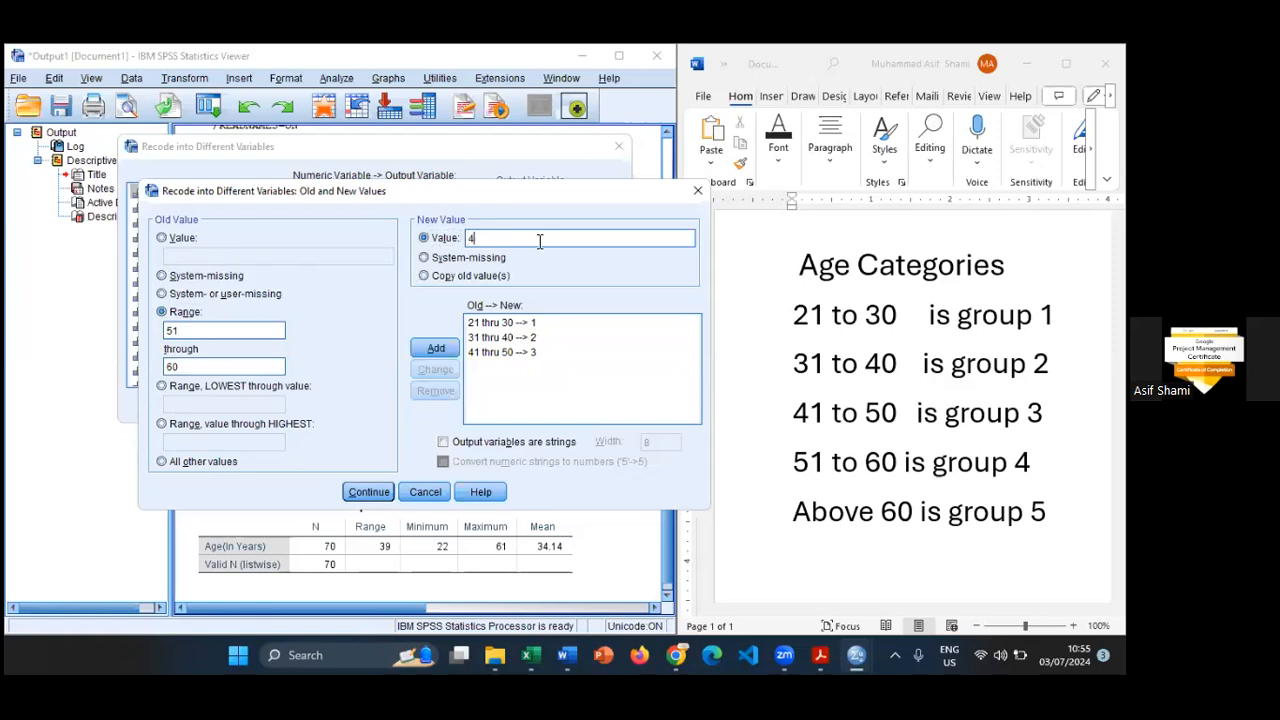
pyautogui.click(435, 347)
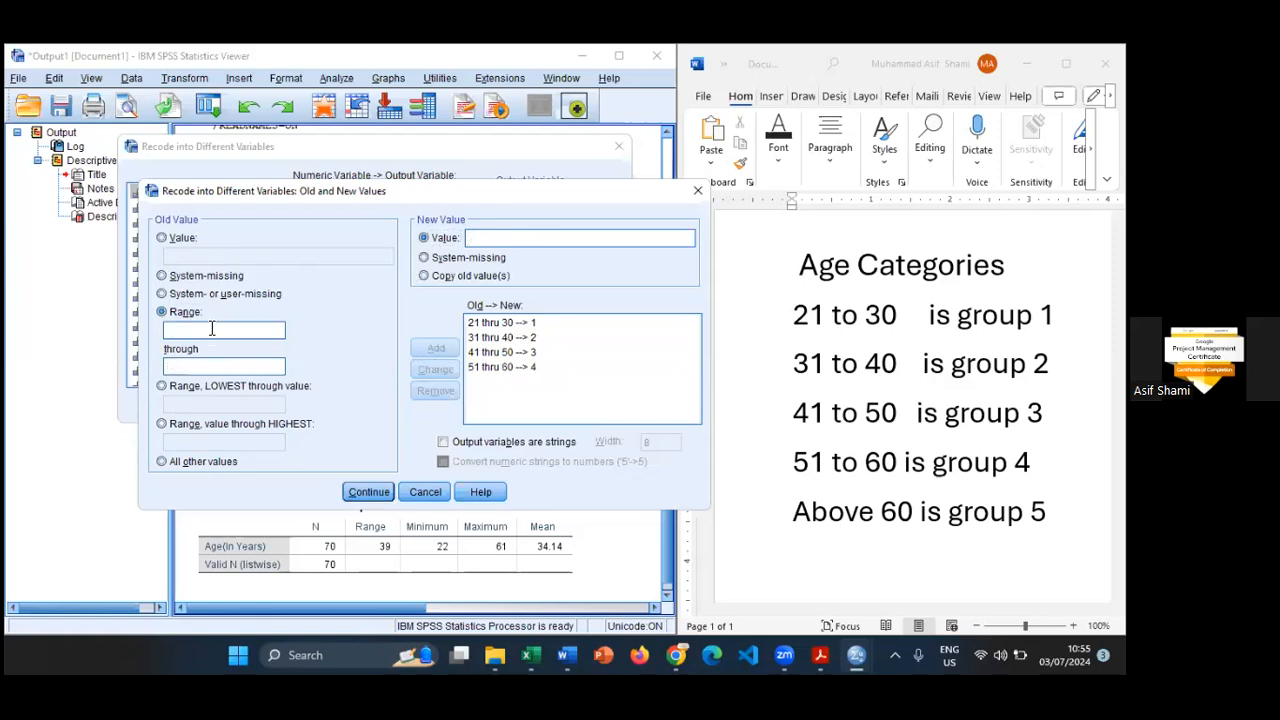
# - Add a recode rule turning ages from 61 through highest into 5, and run the recode into Age
pyautogui.click(175, 428)
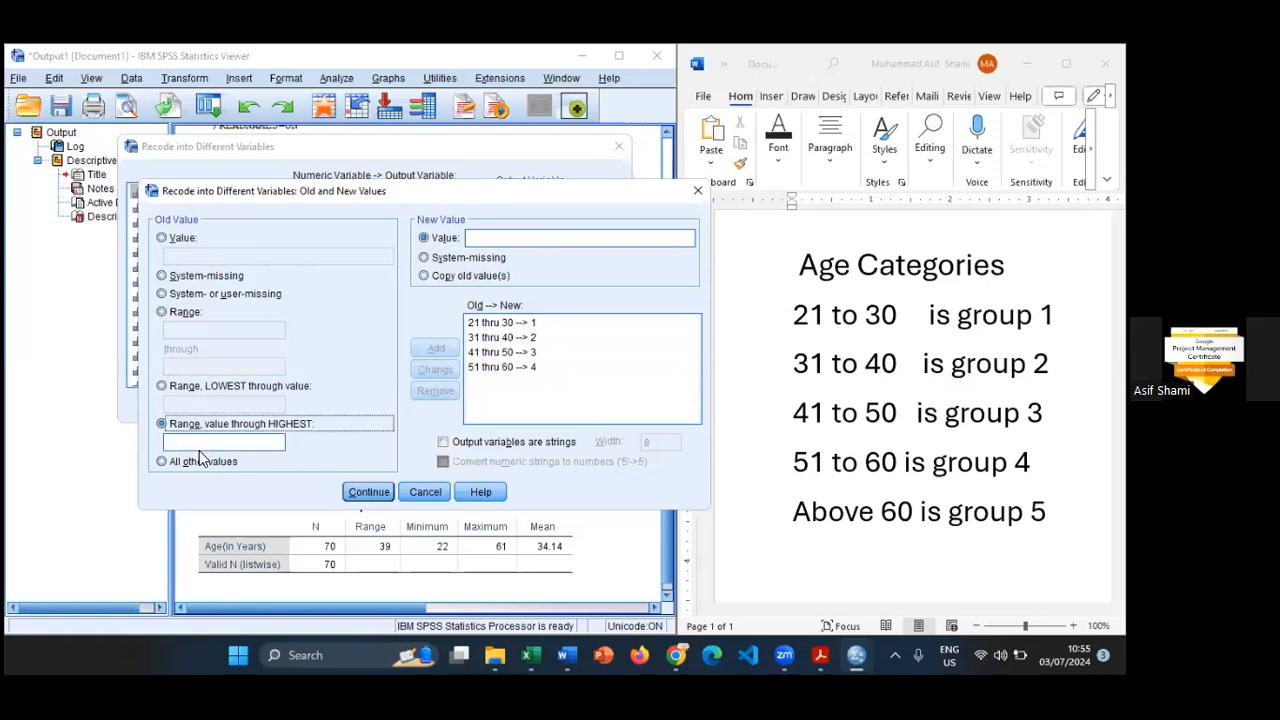
pyautogui.click(200, 446)
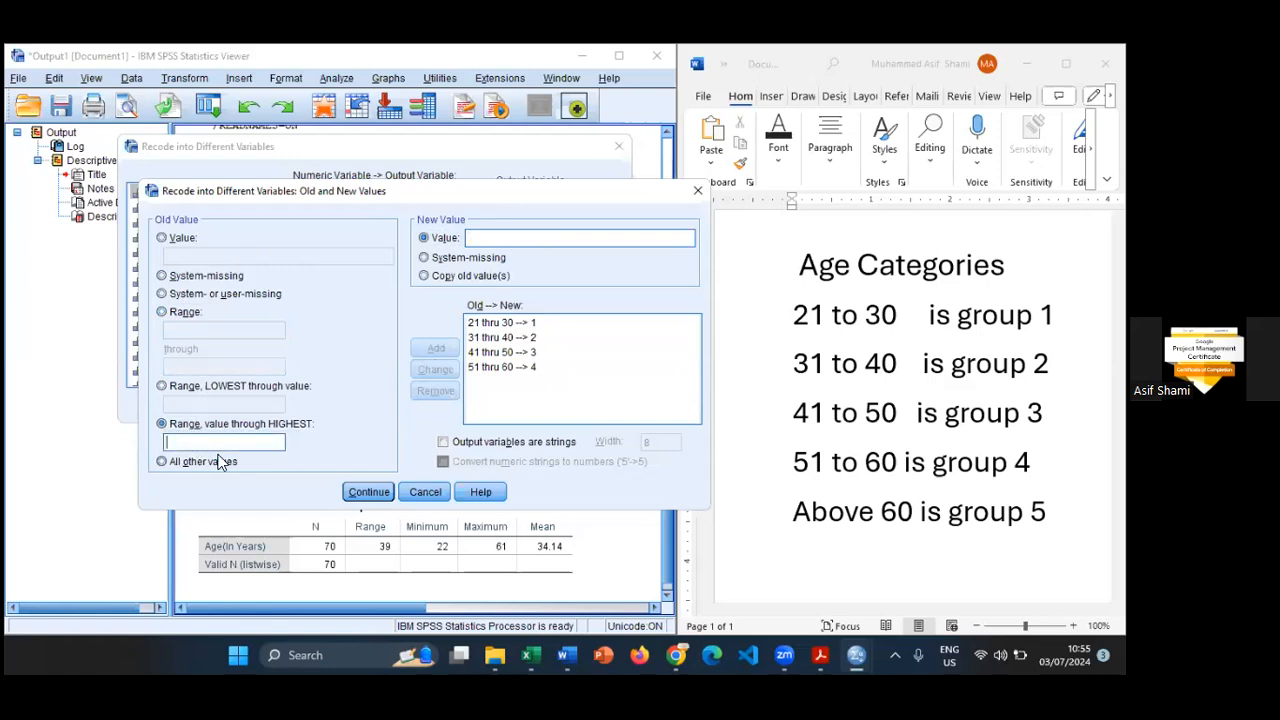
pyautogui.write('61')
pyautogui.click(534, 237)
pyautogui.write('5')
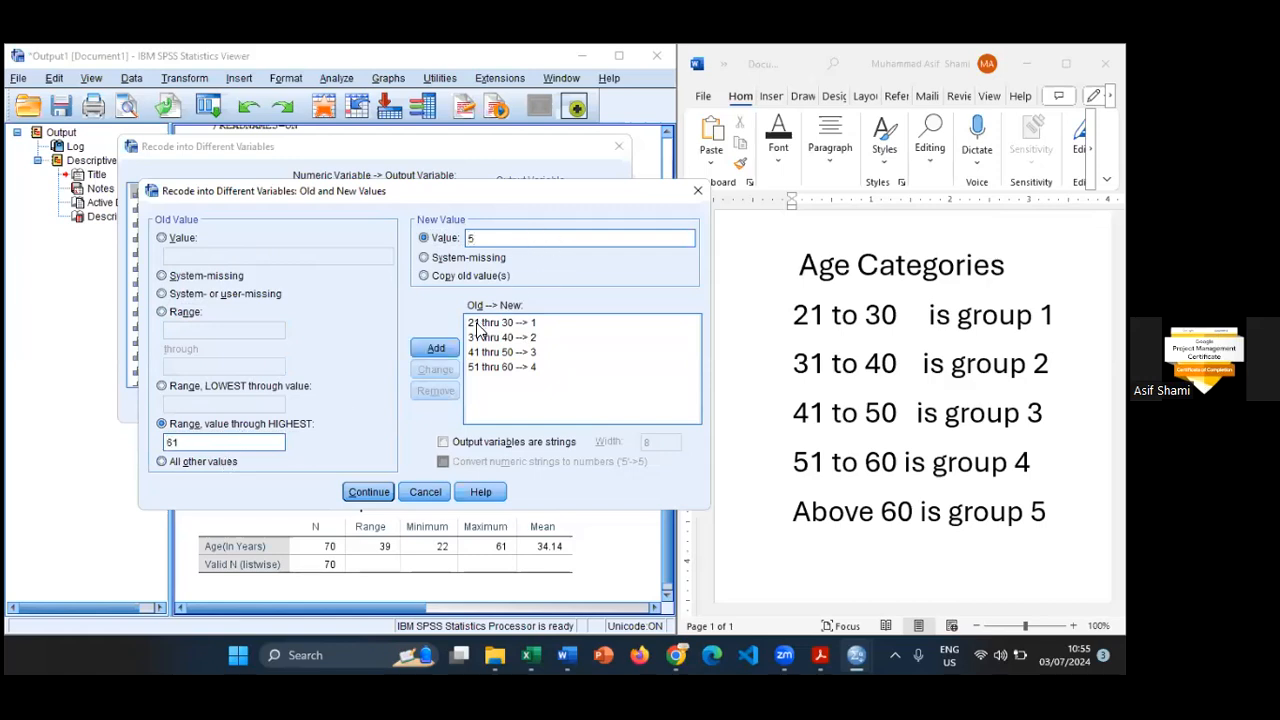
pyautogui.click(424, 347)
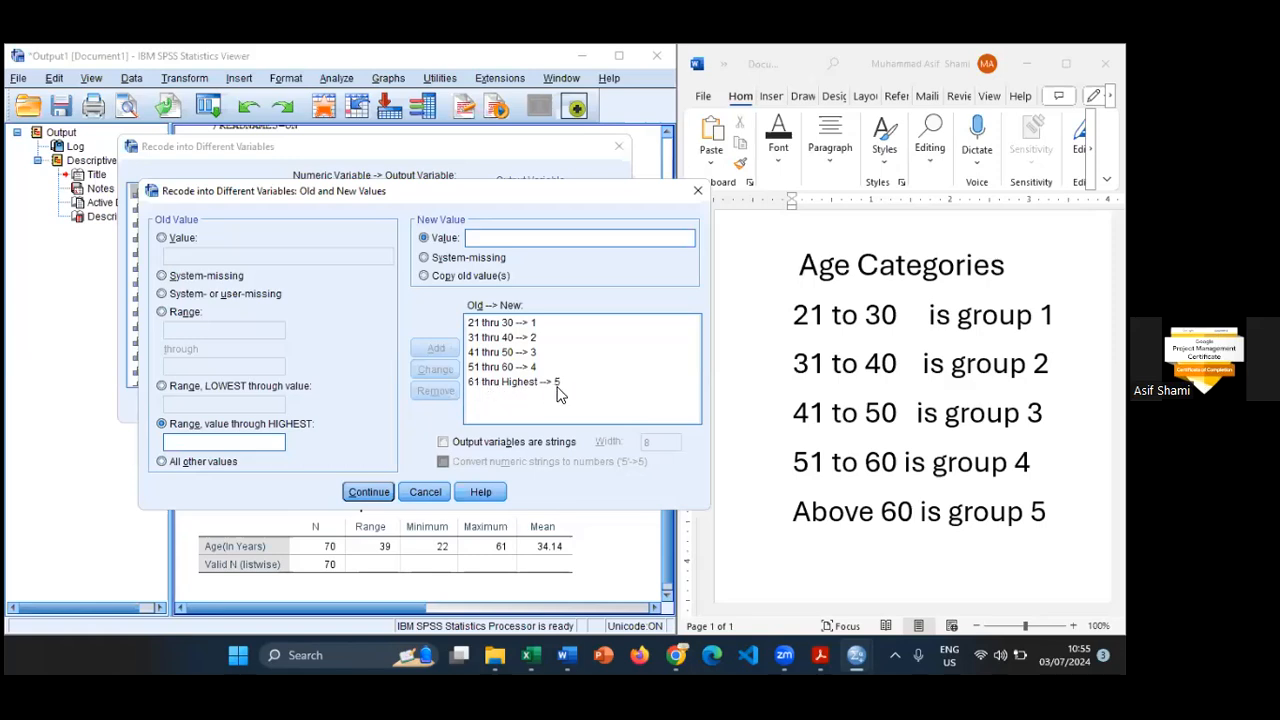
pyautogui.click(366, 493)
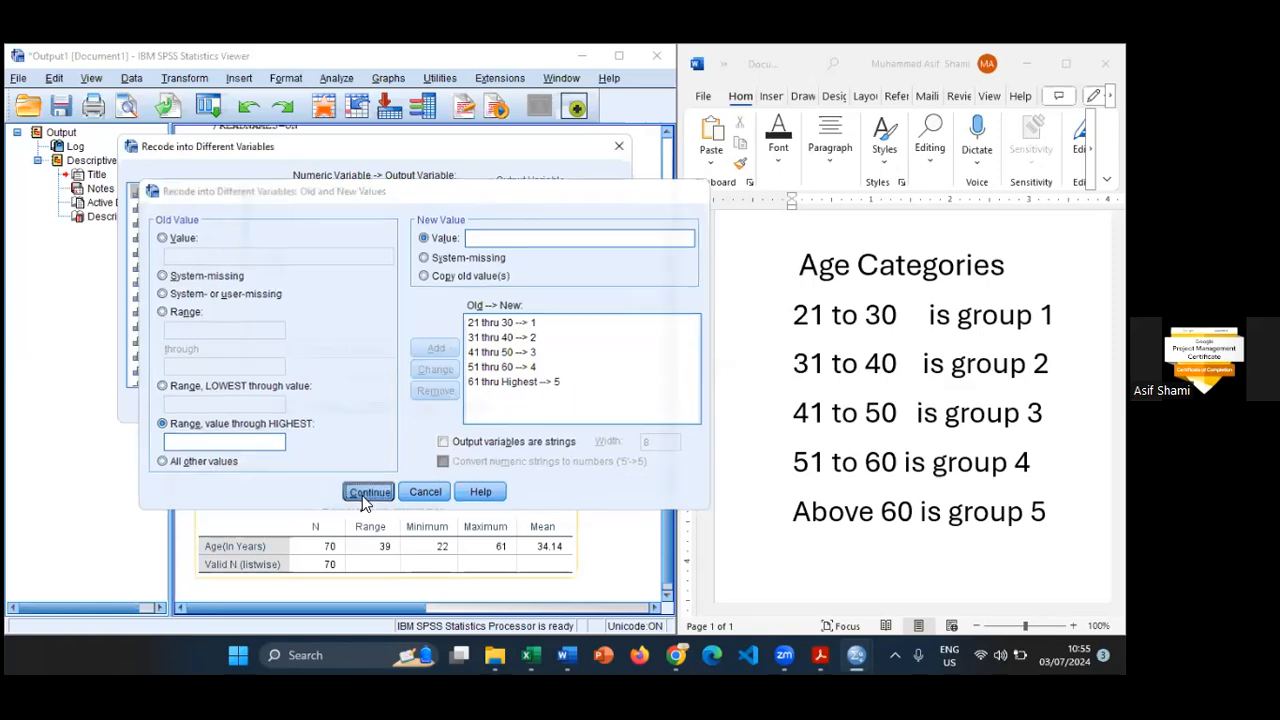
pyautogui.click(283, 403)
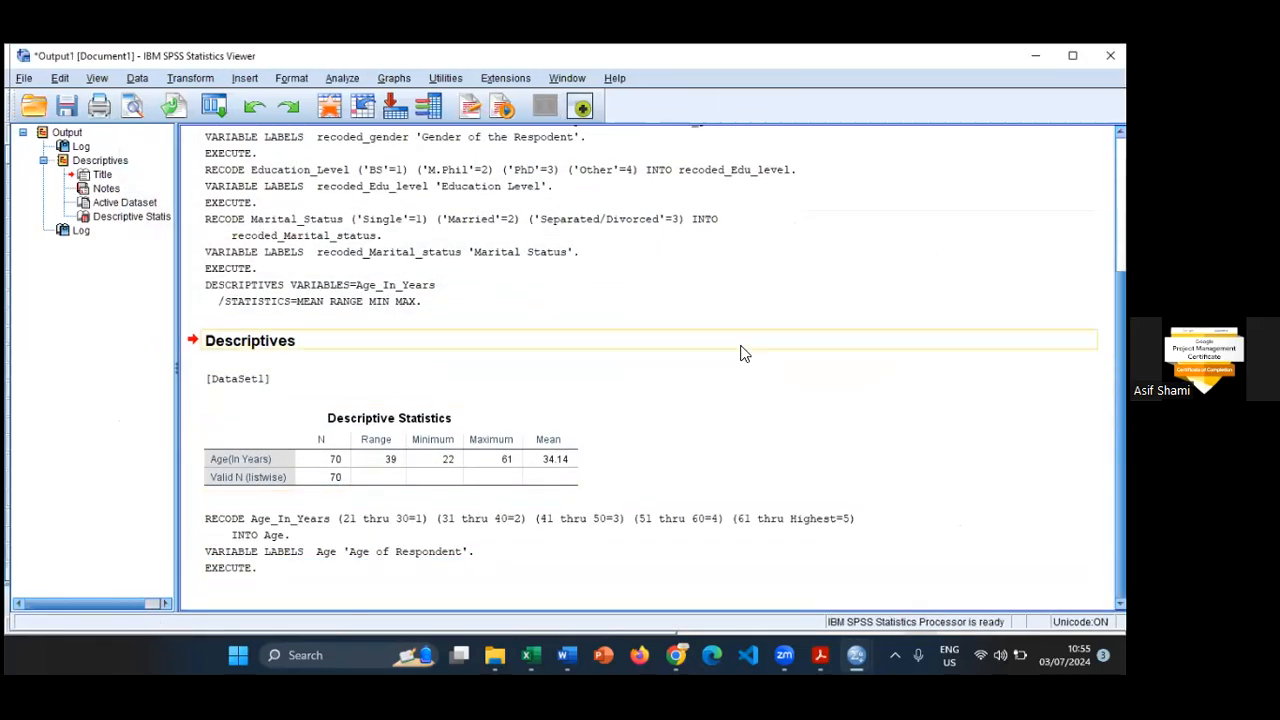
# - Minimize the Word document and examine the recoded Age column in the Data Editor
pyautogui.hotkey('alt', 'Tab')
pyautogui.click(1110, 56)
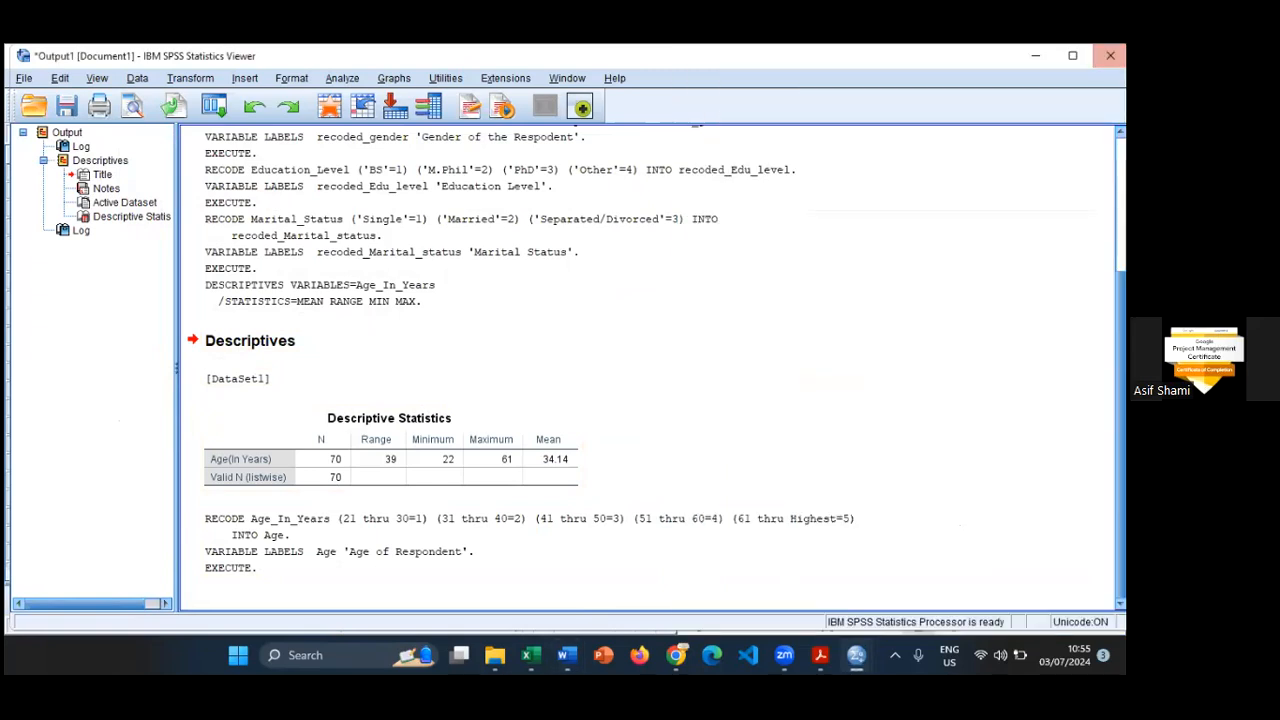
pyautogui.hotkey('alt', 'Tab')
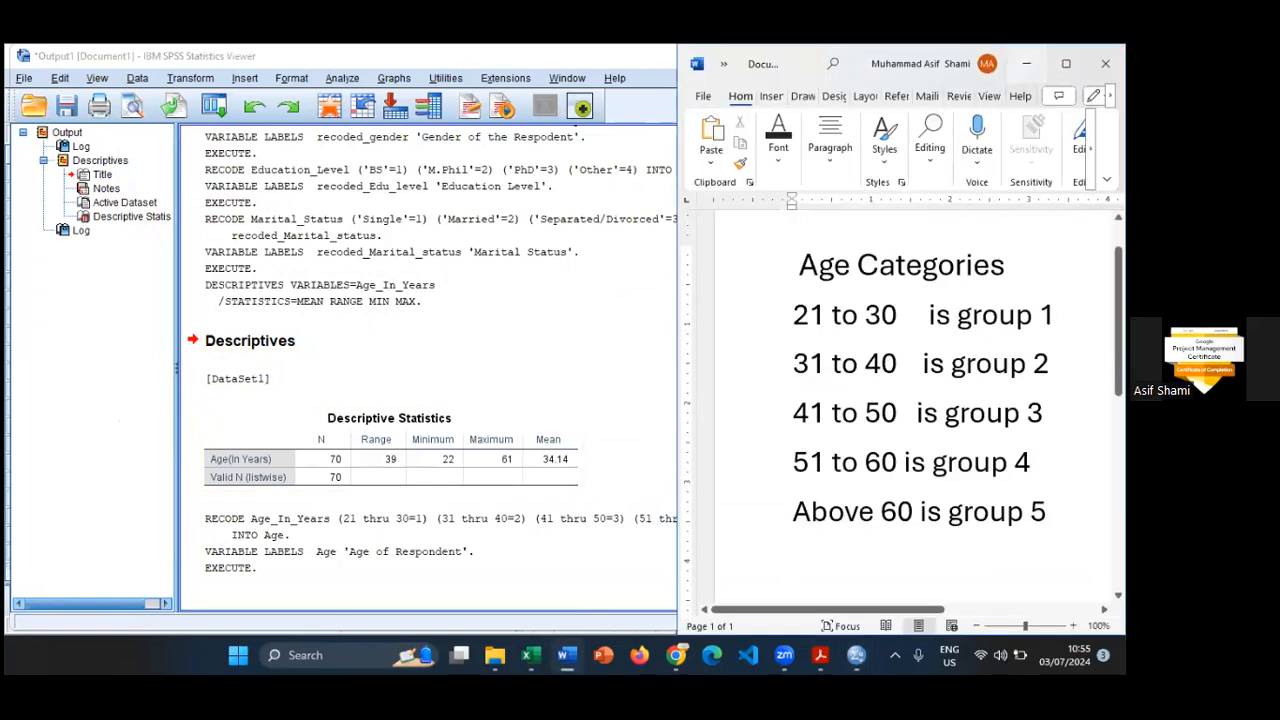
pyautogui.click(1026, 64)
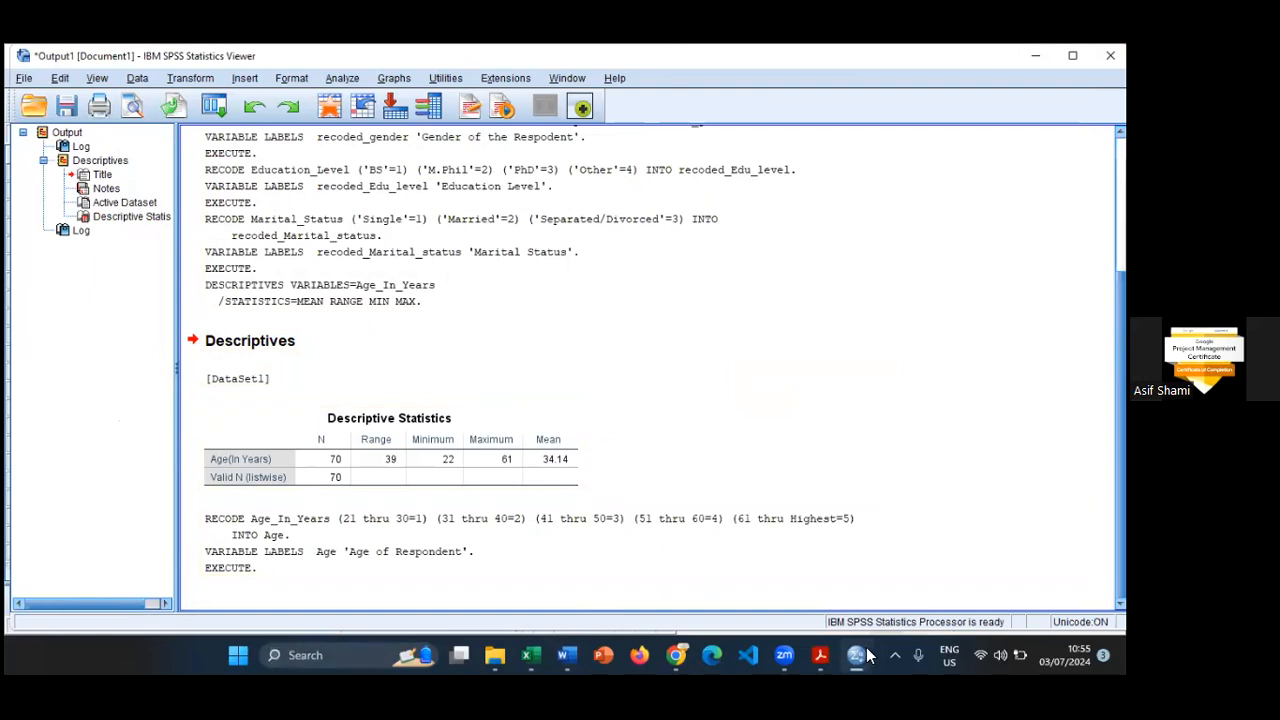
pyautogui.moveTo(860, 645)
pyautogui.click(944, 565)
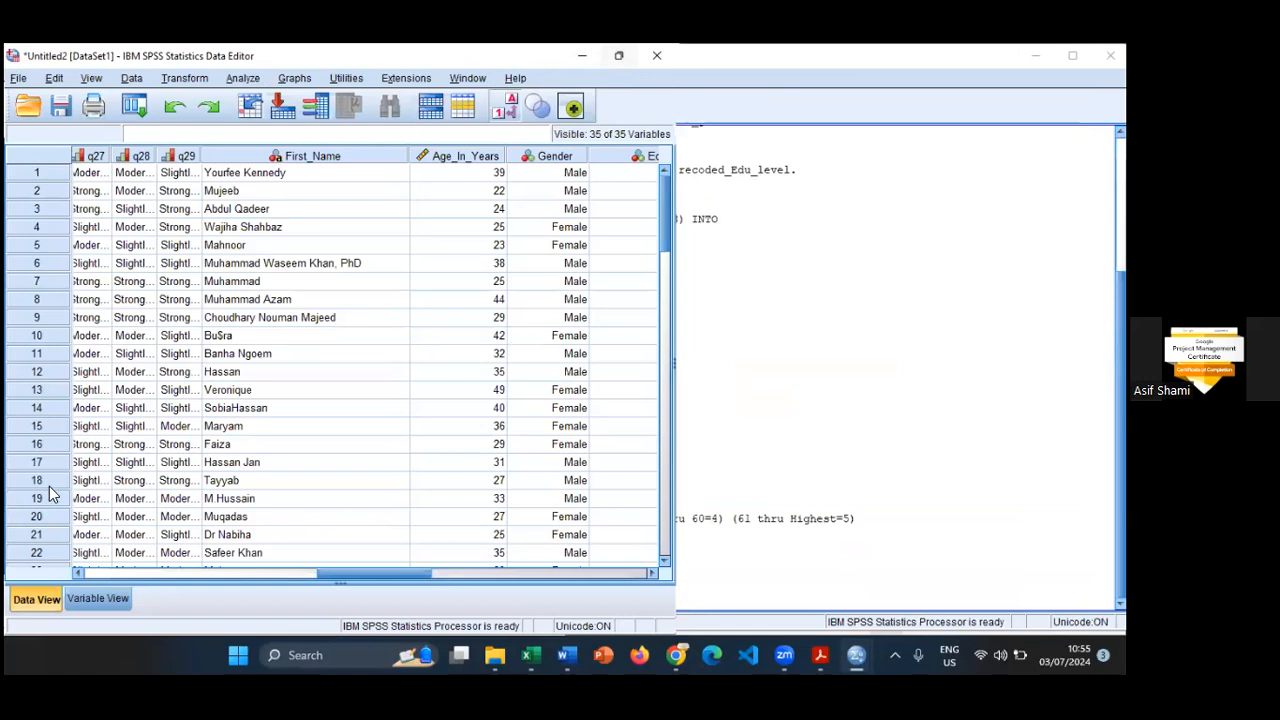
pyautogui.scroll(-6, 148, 553)
pyautogui.scroll(-6, 307, 345)
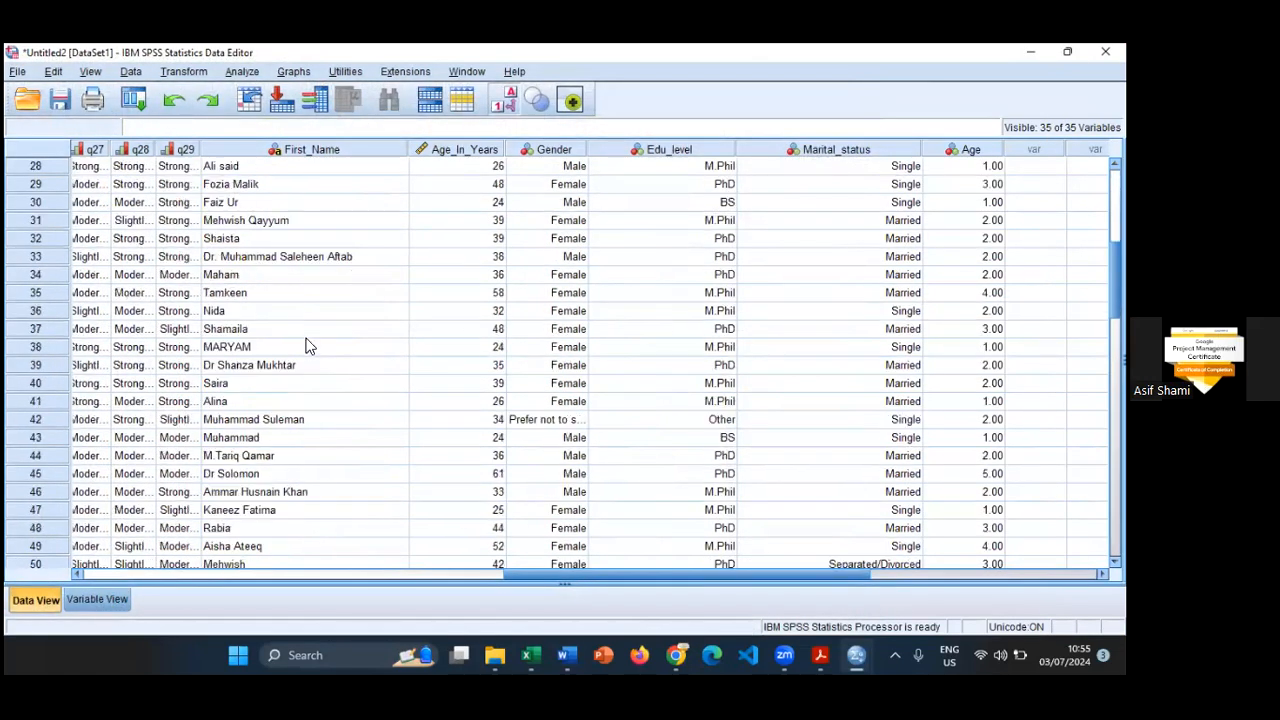
pyautogui.hotkey('ctrl', 't')
pyautogui.scroll(5, 300, 357)
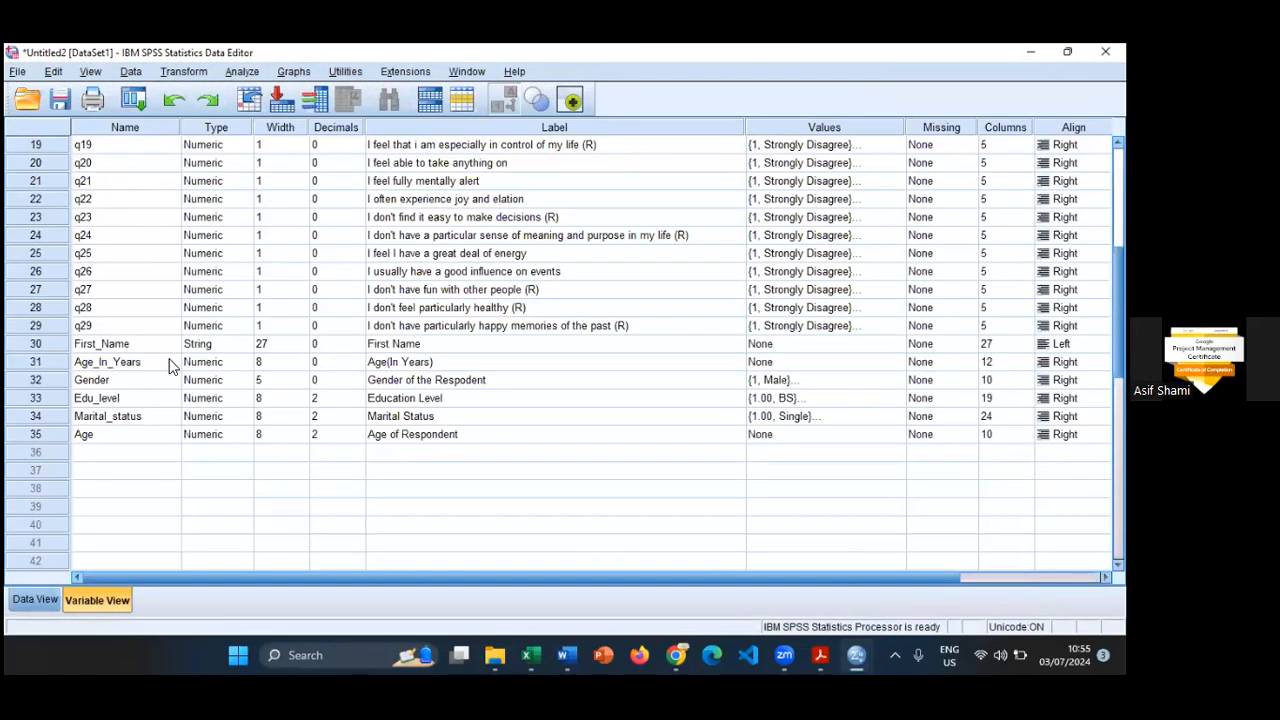
pyautogui.click(171, 362)
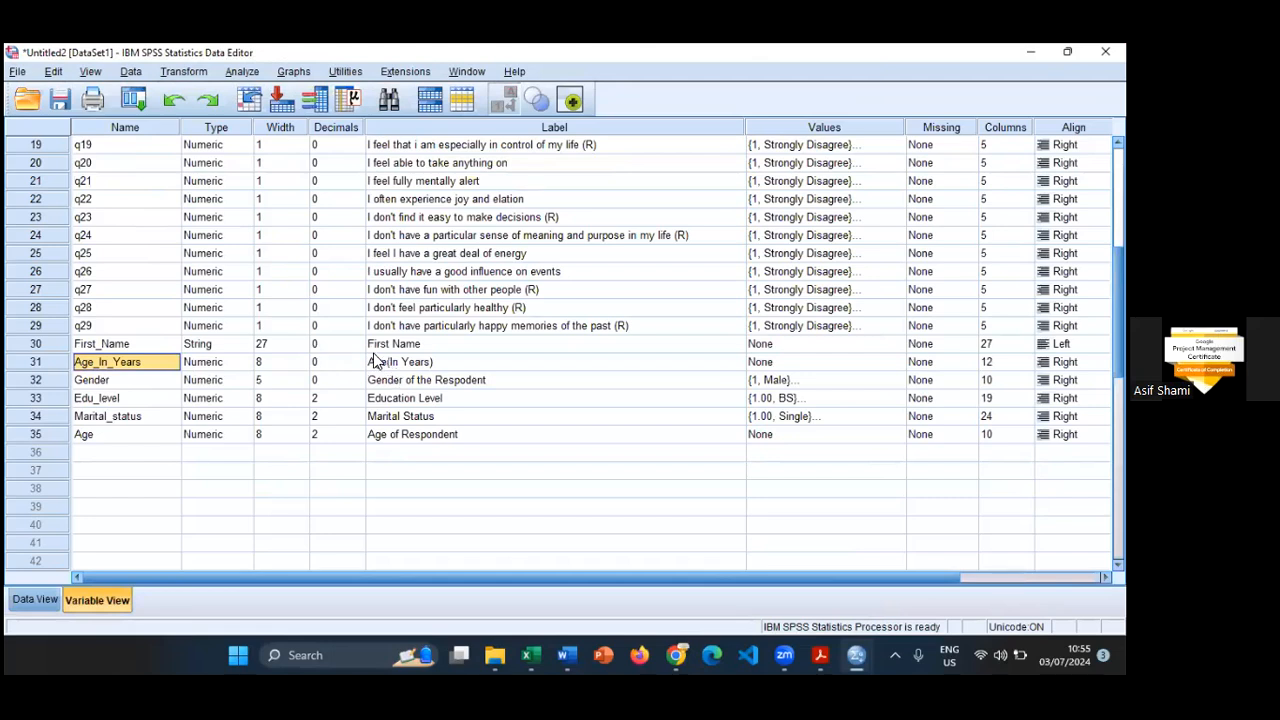
pyautogui.click(52, 436)
pyautogui.click(751, 434)
pyautogui.click(895, 434)
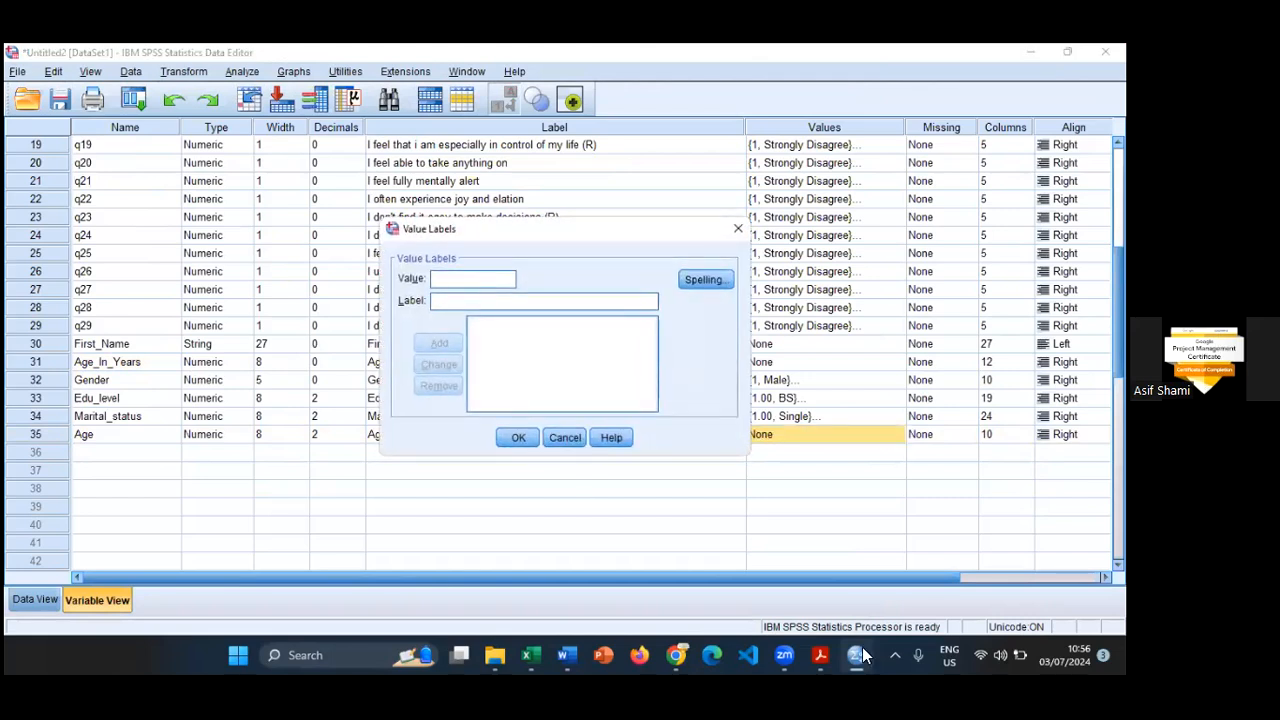
pyautogui.click(558, 643)
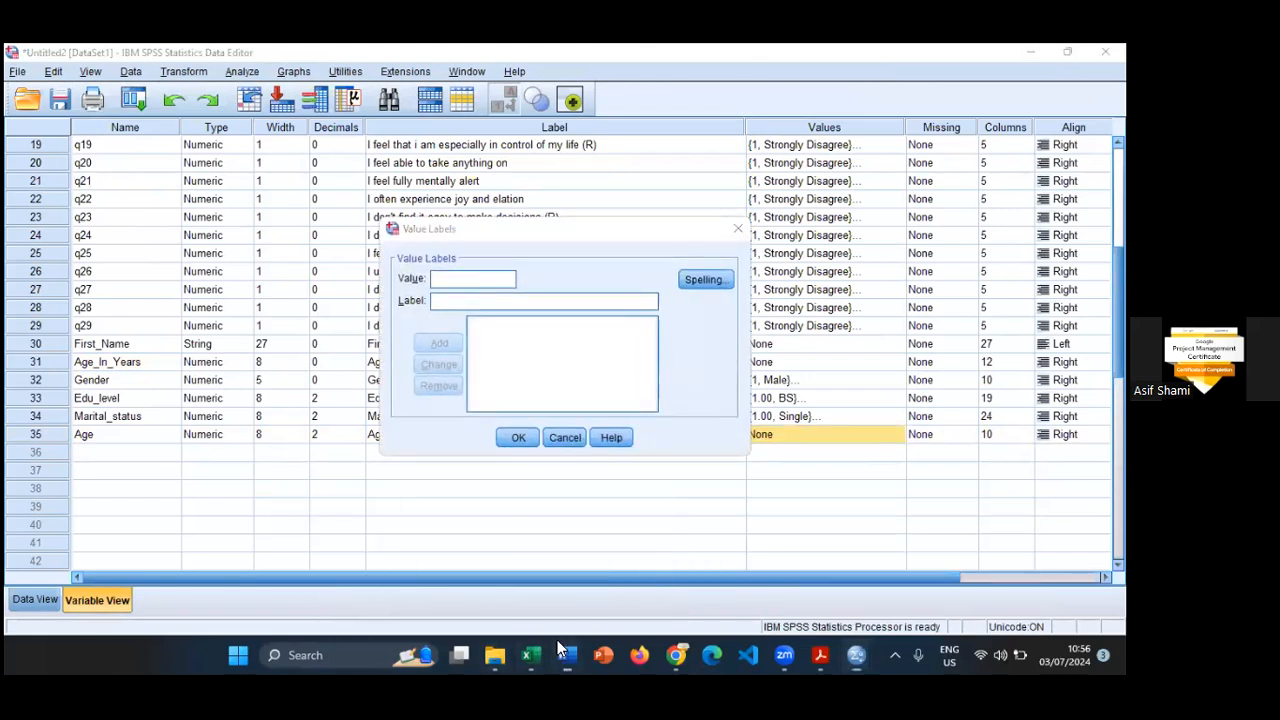
pyautogui.click(467, 283)
pyautogui.write('1')
pyautogui.press('Tab')
pyautogui.hotkey('alt', 'Tab')
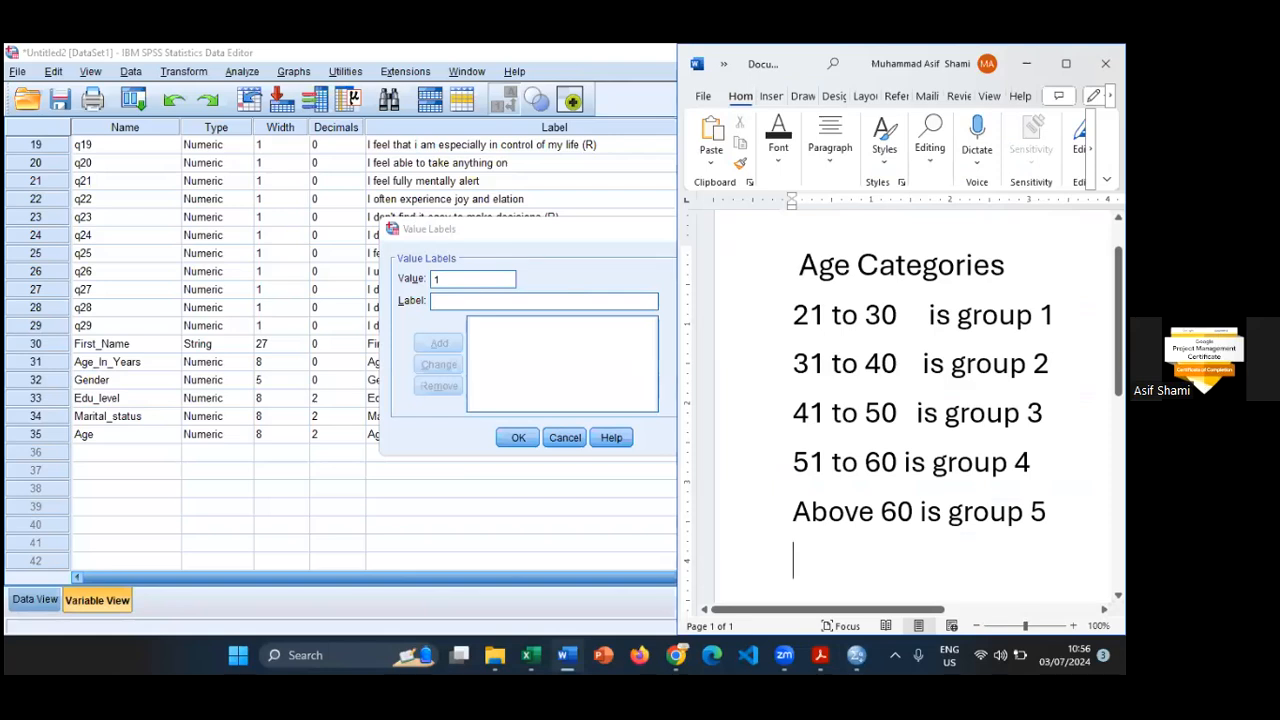
pyautogui.hotkey('alt', 'Tab')
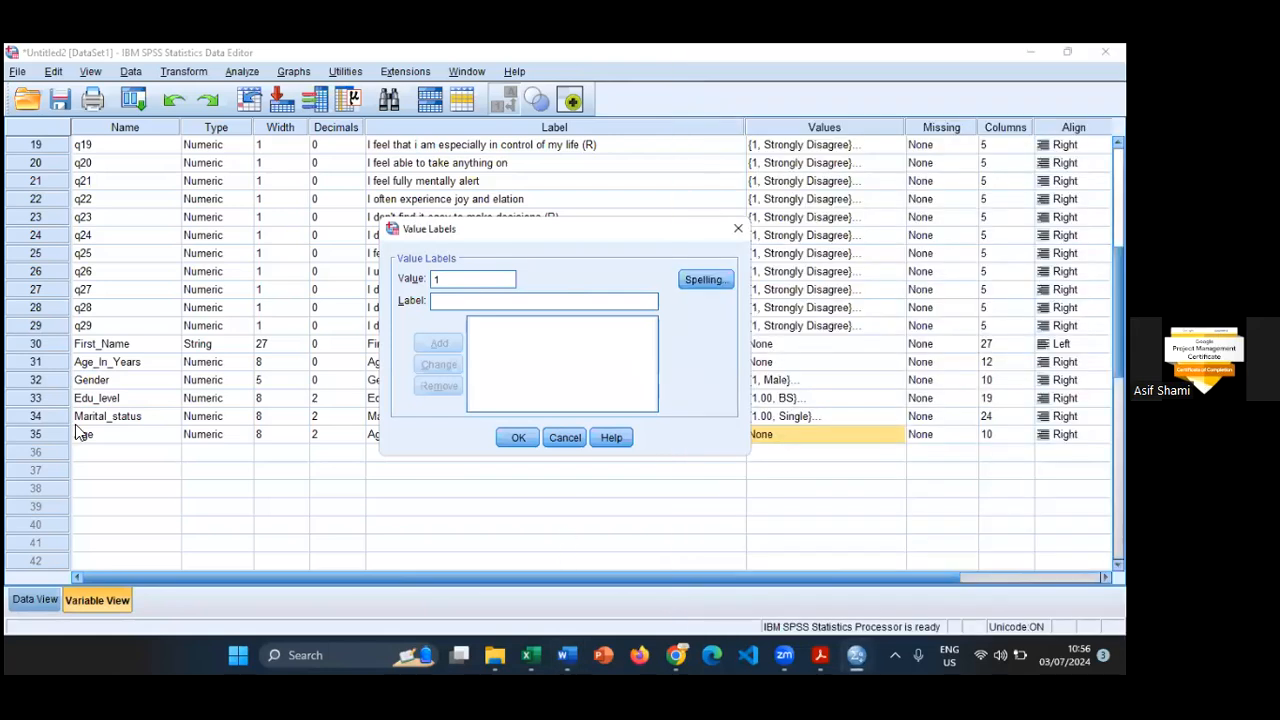
pyautogui.press('Escape')
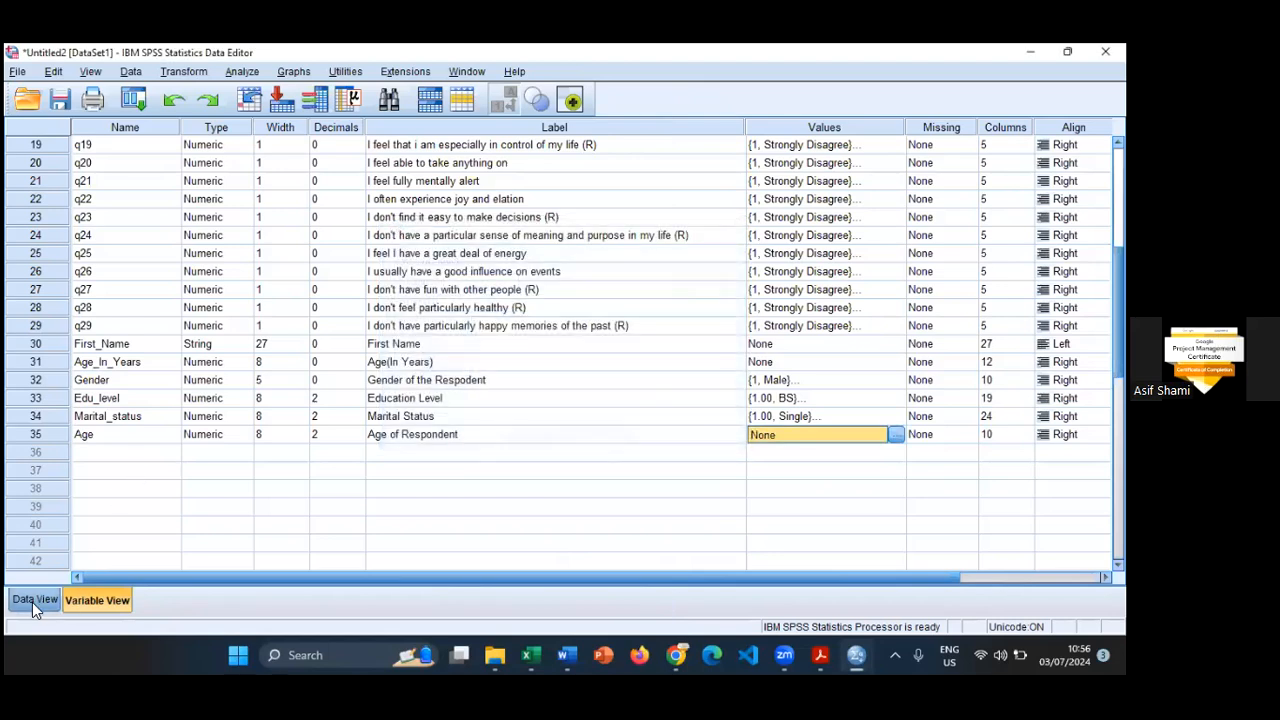
# - Compare the Age column in the Data View with the age categories in Word
pyautogui.click(32, 602)
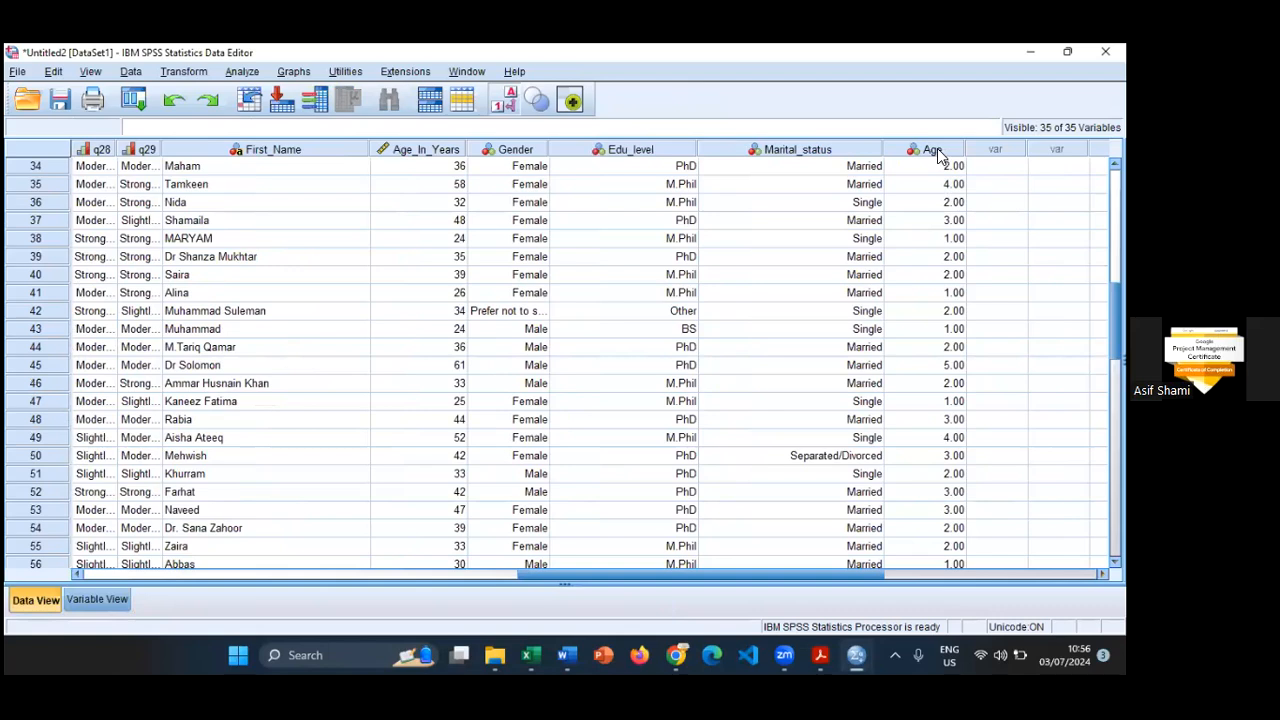
pyautogui.click(937, 150)
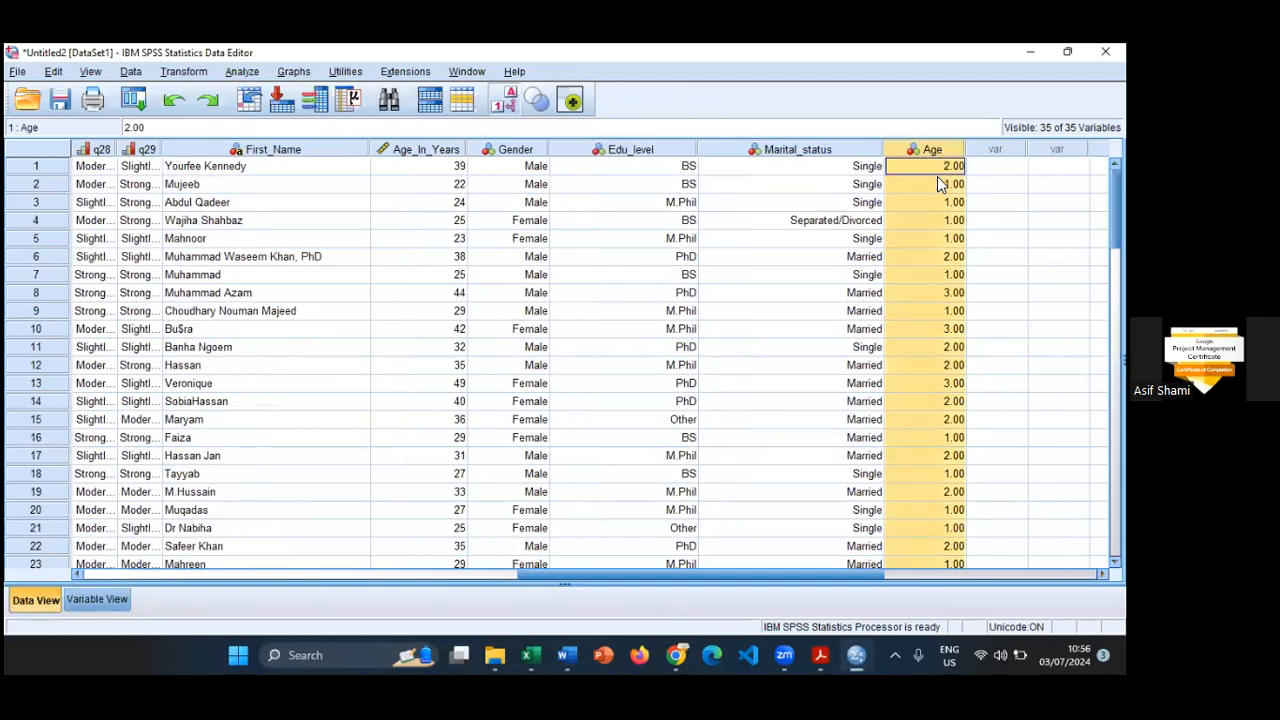
pyautogui.hotkey('alt', 'Tab')
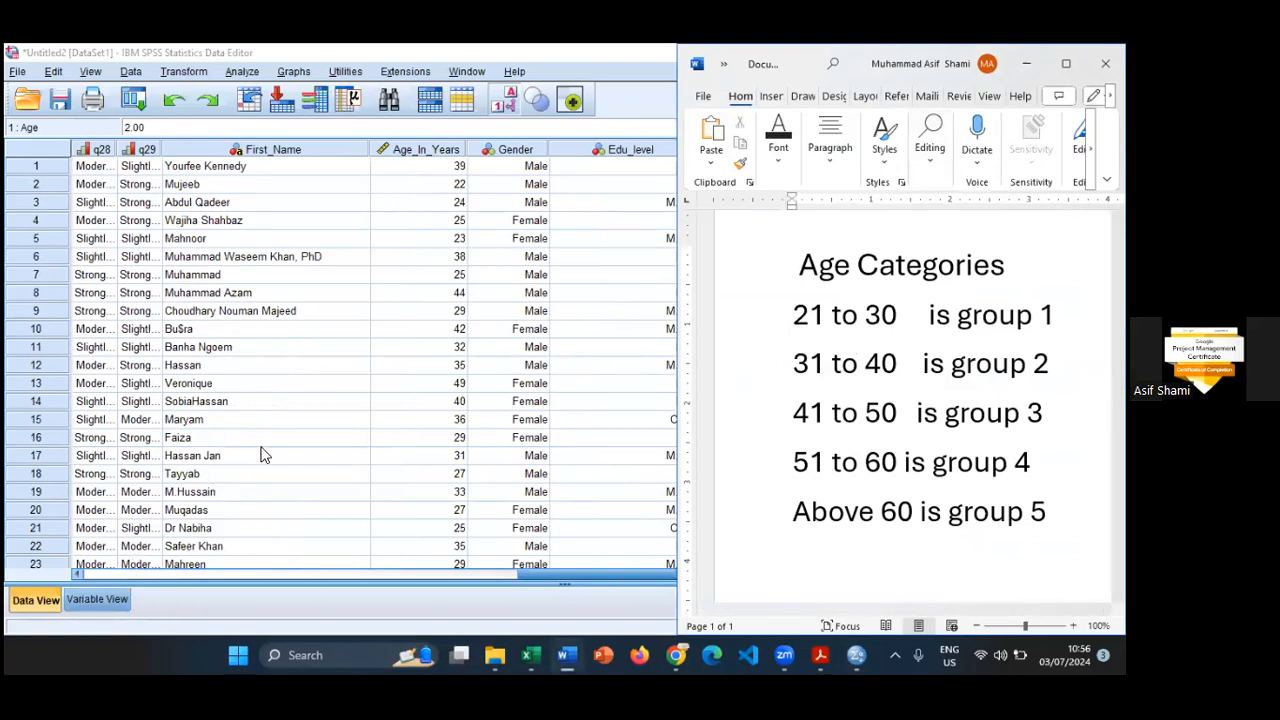
# - Define a value label for the Age variable, giving value 1 the label "21 to 30"
pyautogui.scroll(-6, 90, 560)
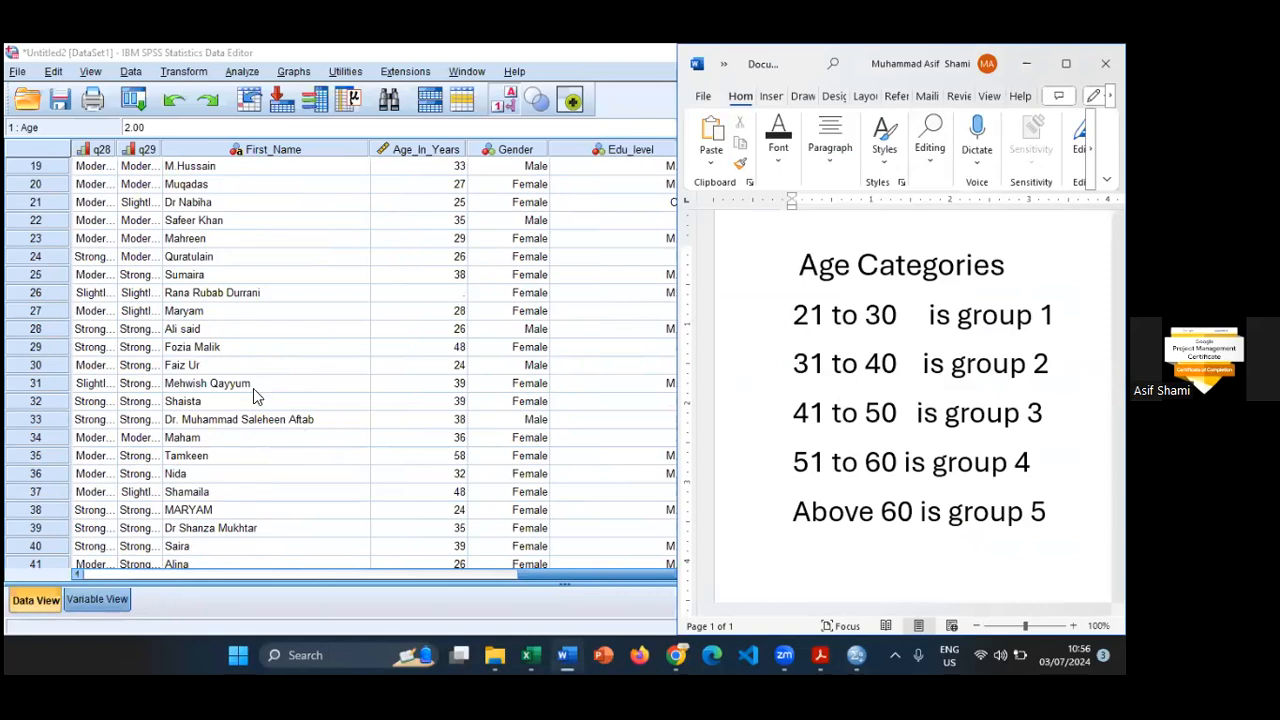
pyautogui.scroll(-1, 885, 441)
pyautogui.scroll(1, 896, 433)
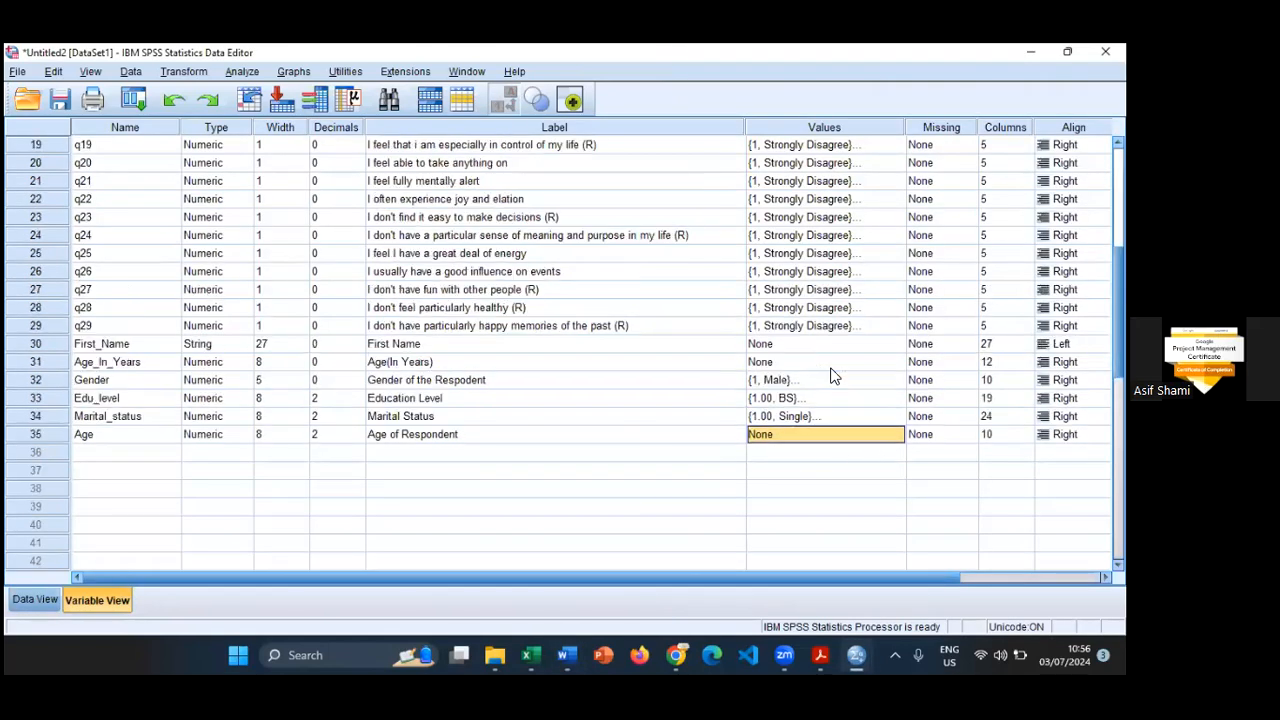
pyautogui.click(830, 434)
pyautogui.click(897, 434)
pyautogui.write('1')
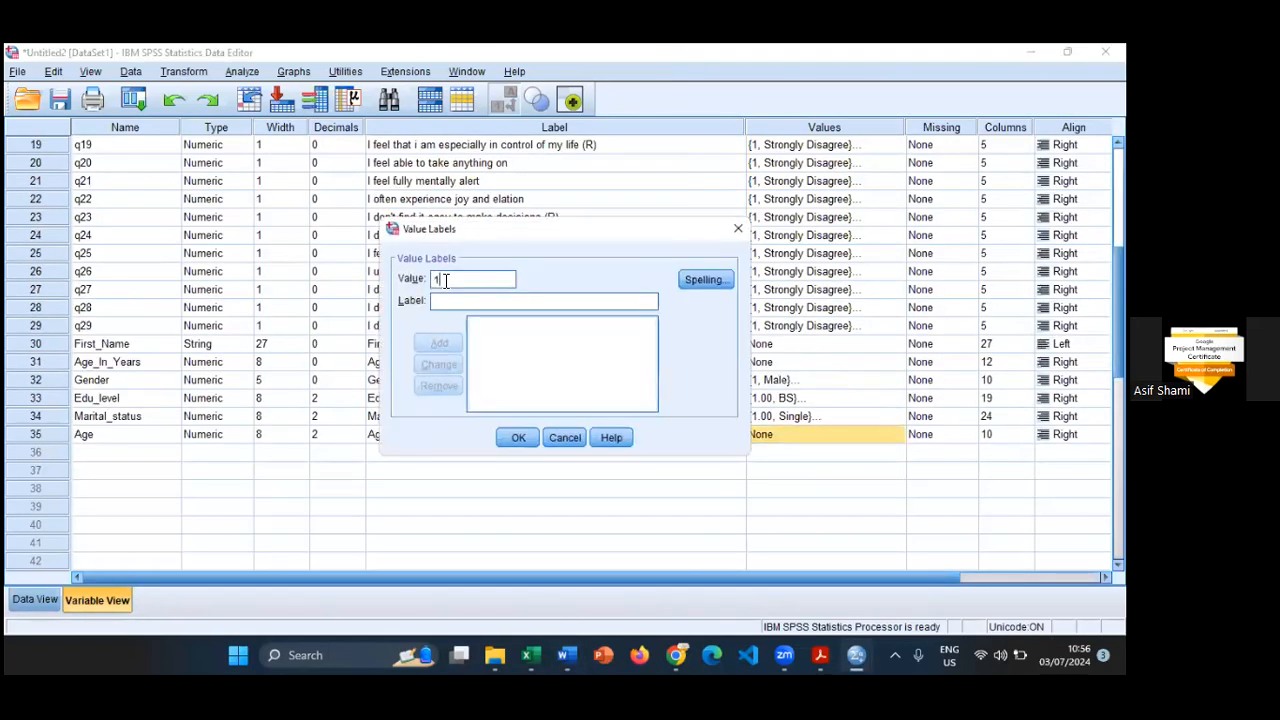
pyautogui.press('Tab')
pyautogui.write('21')
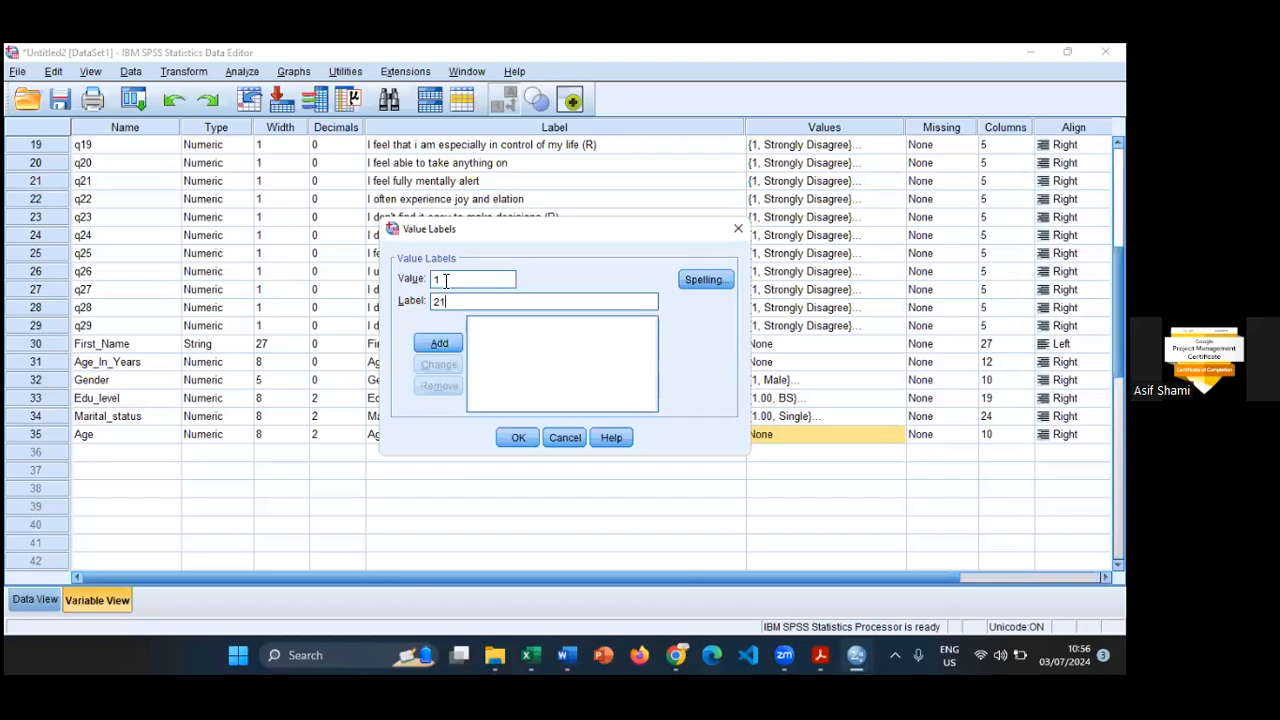
pyautogui.write(' to 31')
pyautogui.press('BackSpace')
pyautogui.write('0')
pyautogui.click(440, 347)
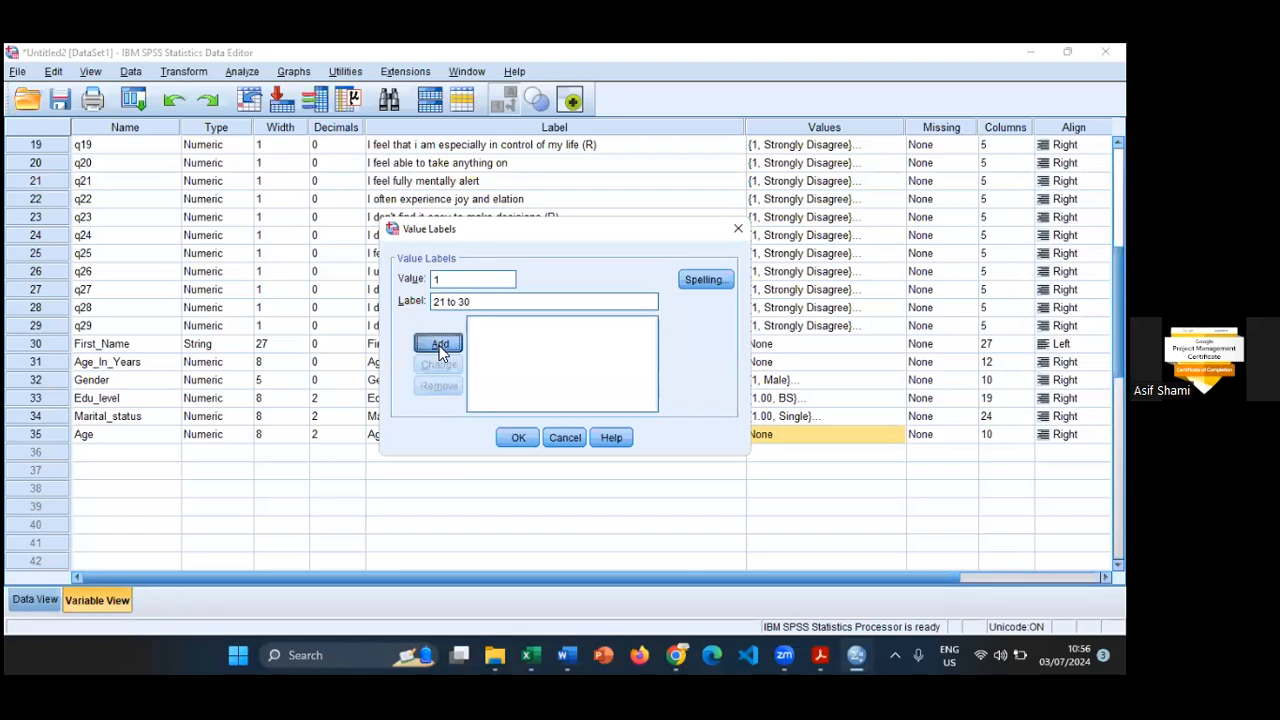
pyautogui.click(506, 437)
# - Check the labelled cells of the Age column against the Age_In_Years values in the Data View
pyautogui.click(35, 599)
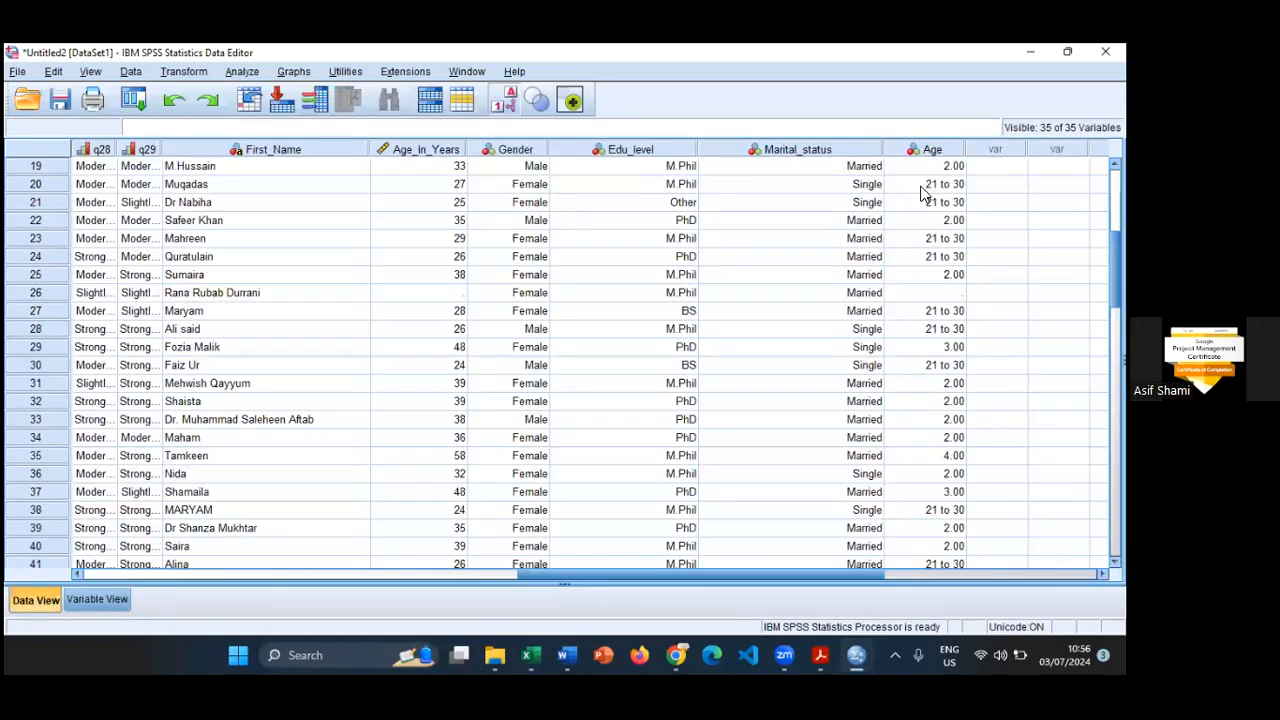
pyautogui.click(417, 293)
pyautogui.click(938, 186)
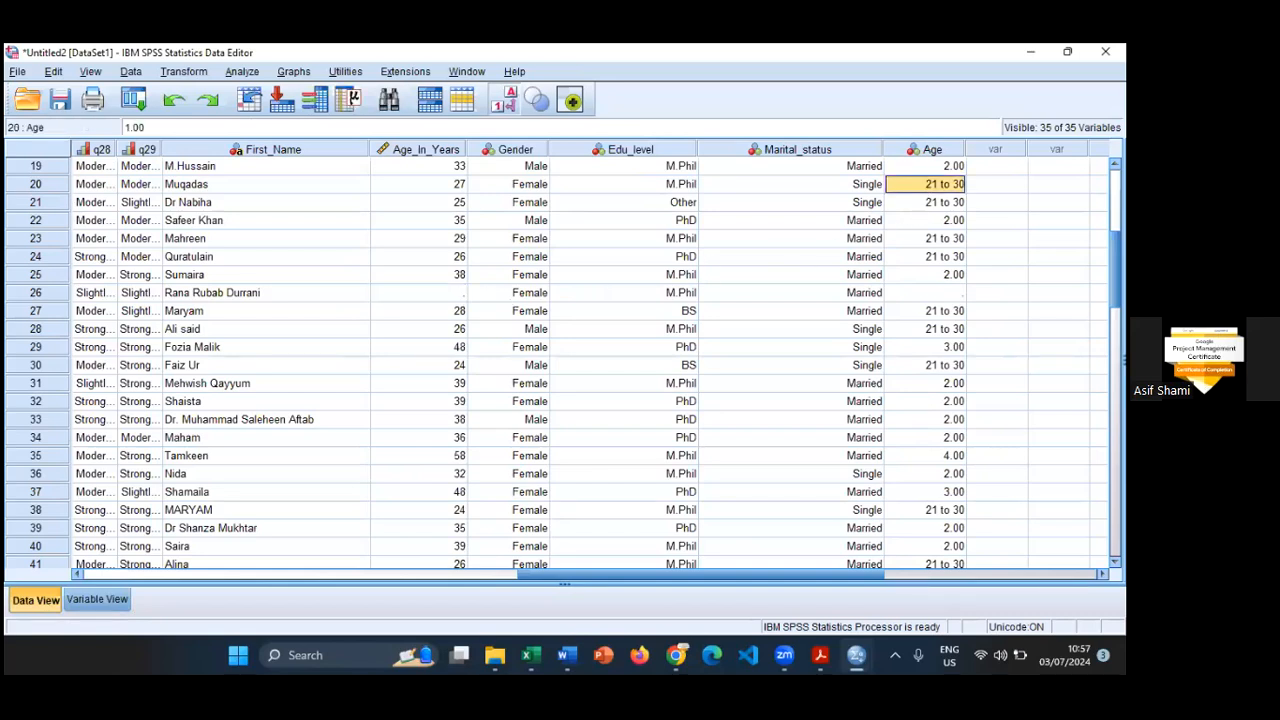
pyautogui.click(946, 312)
pyautogui.click(941, 330)
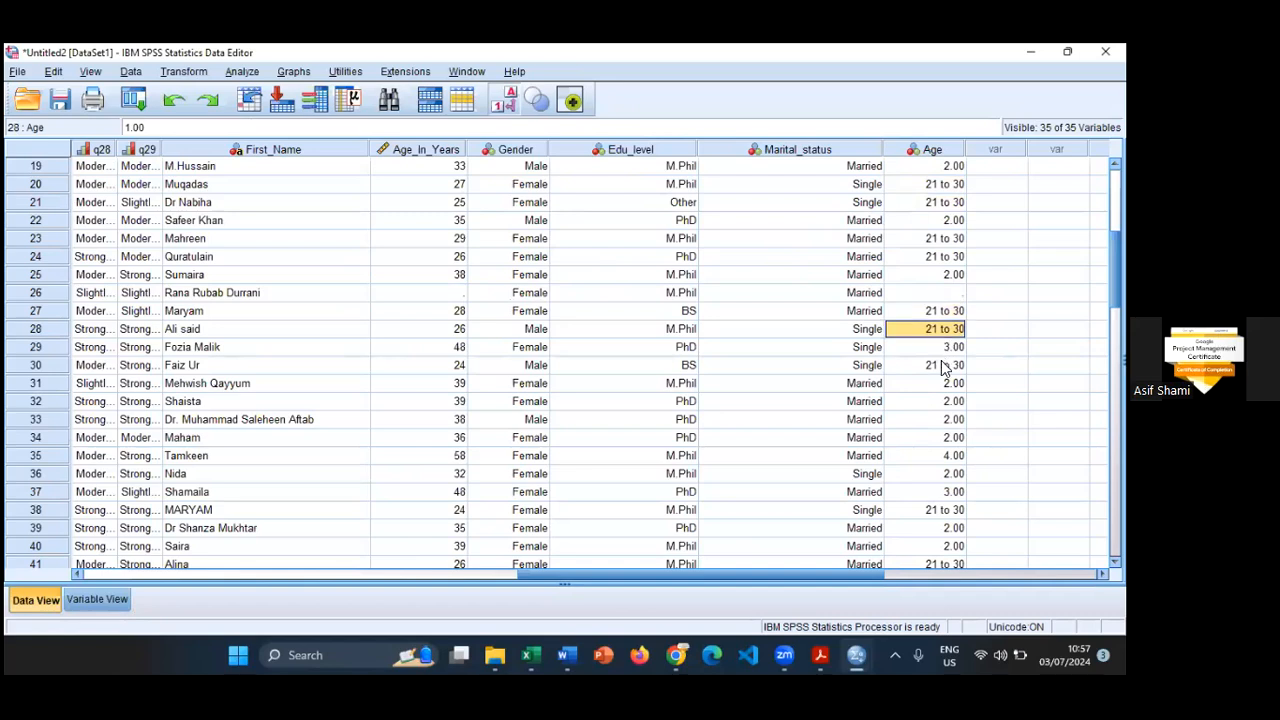
pyautogui.click(941, 367)
pyautogui.click(943, 510)
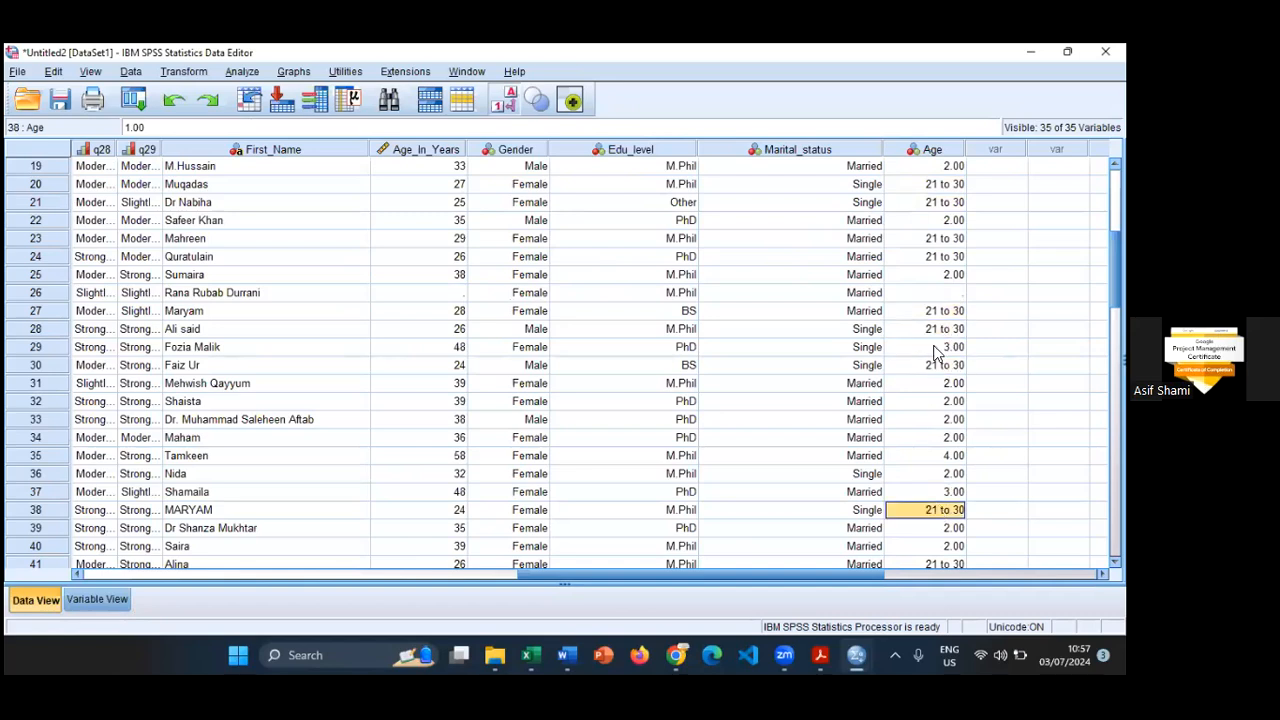
pyautogui.click(441, 187)
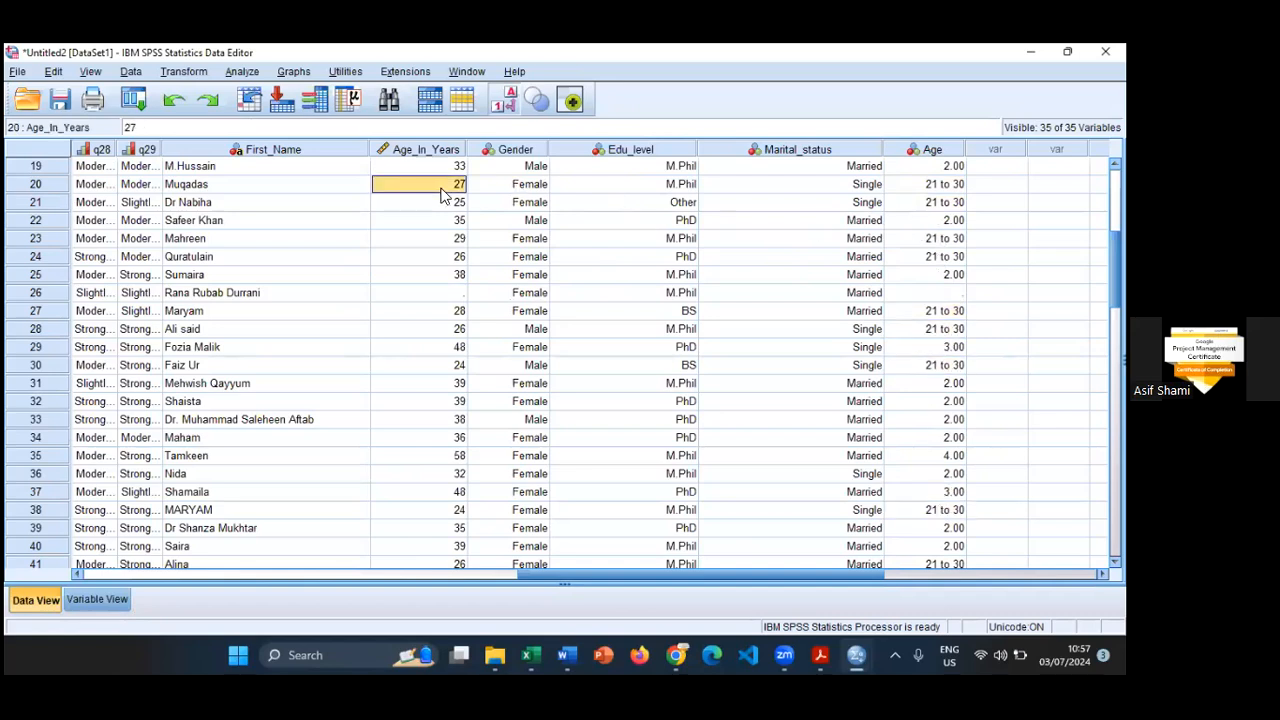
pyautogui.click(930, 185)
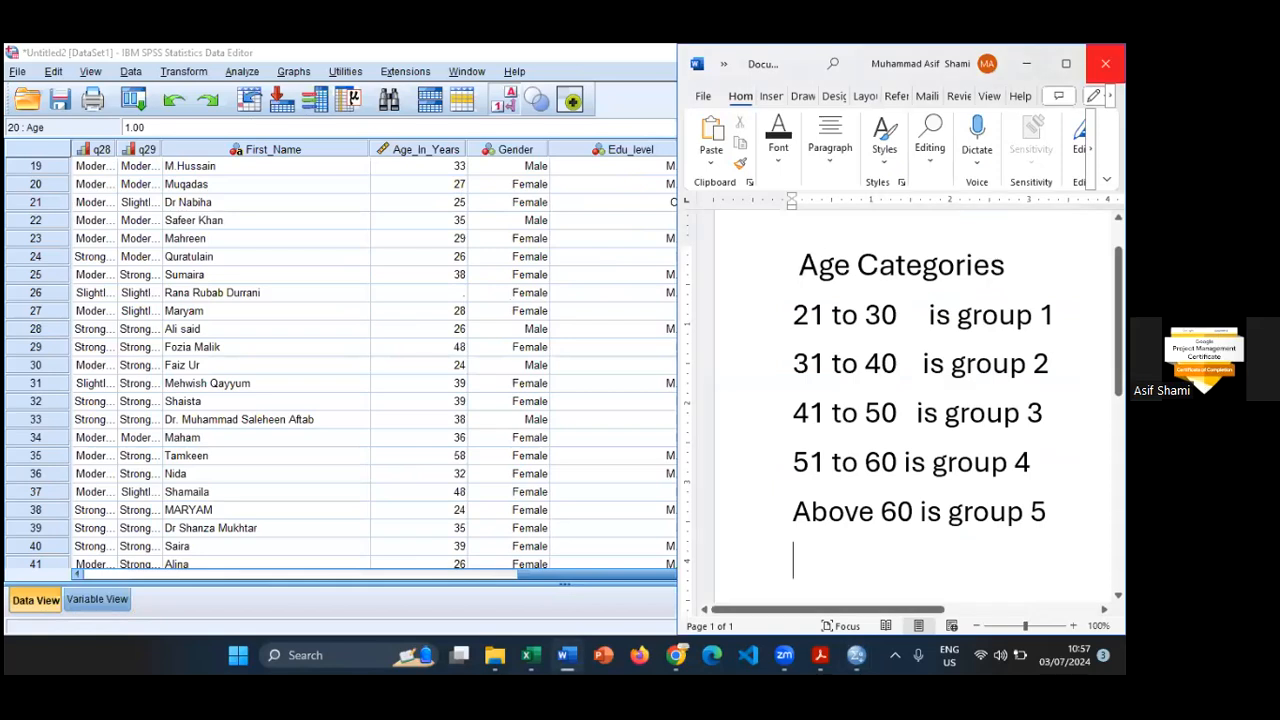
# - Close the Age Categories Word document without saving its changes
pyautogui.click(1105, 63)
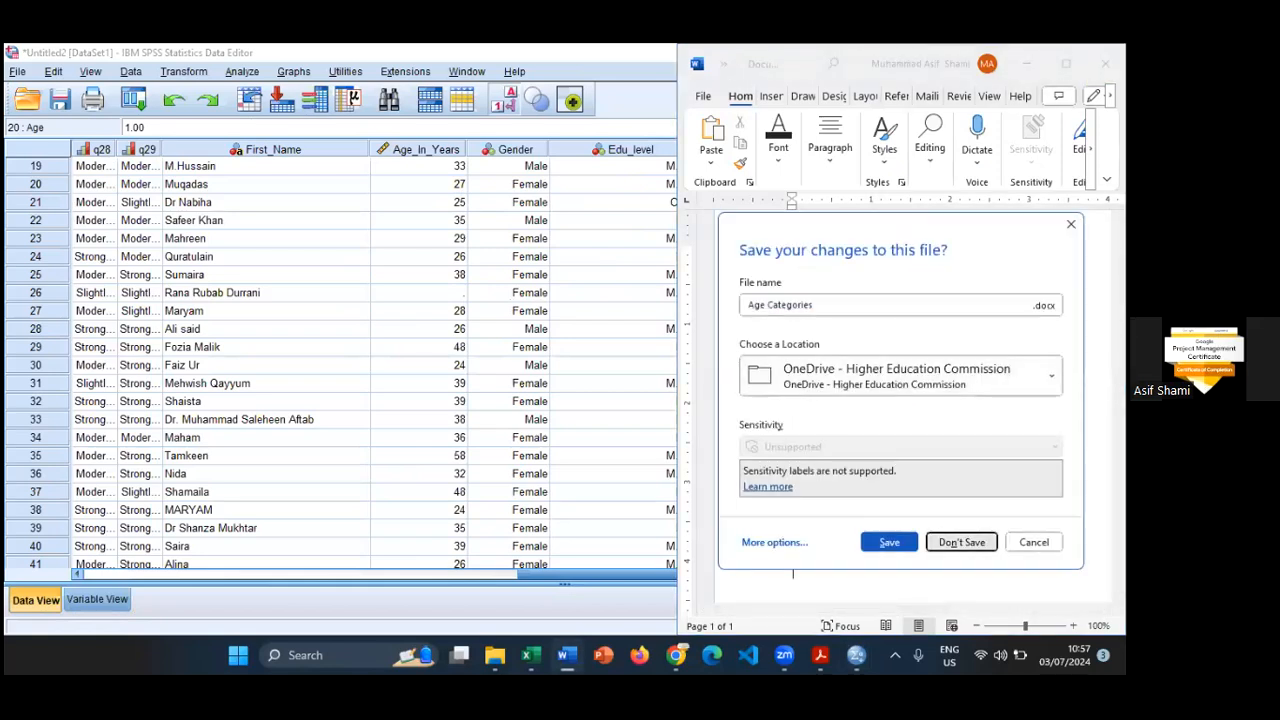
pyautogui.click(961, 542)
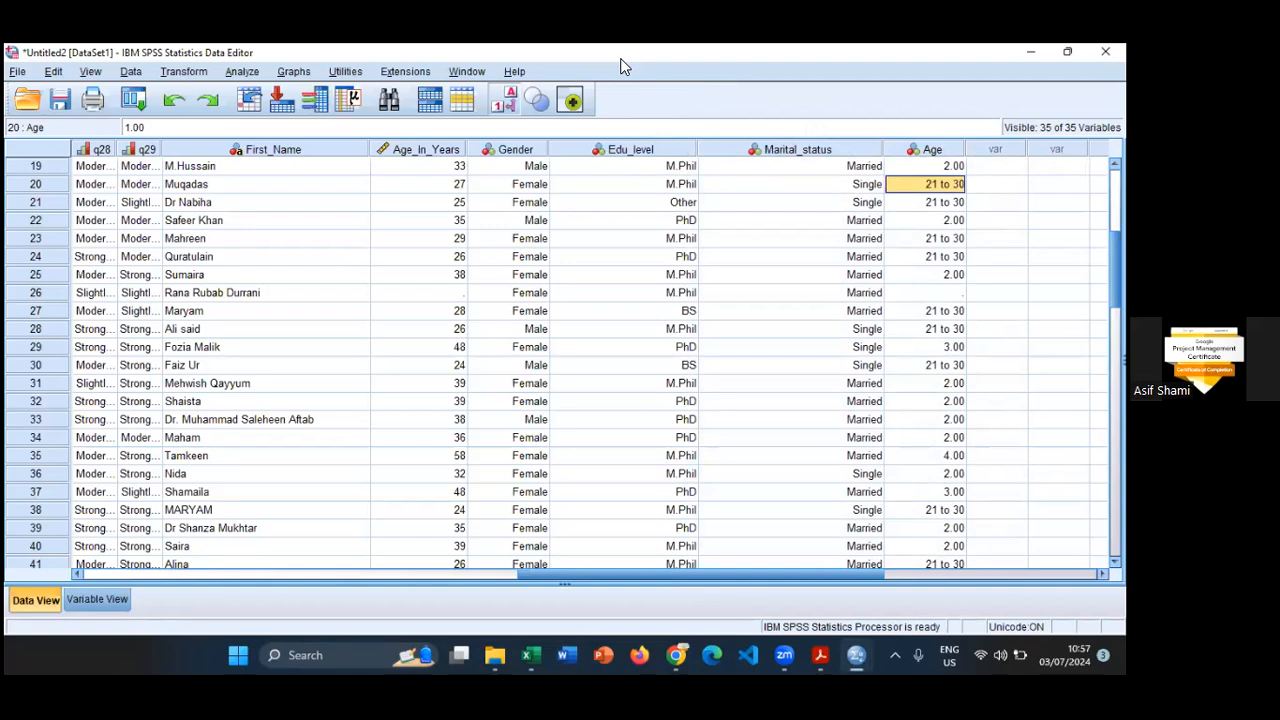
pyautogui.click(255, 78)
pyautogui.moveTo(287, 113)
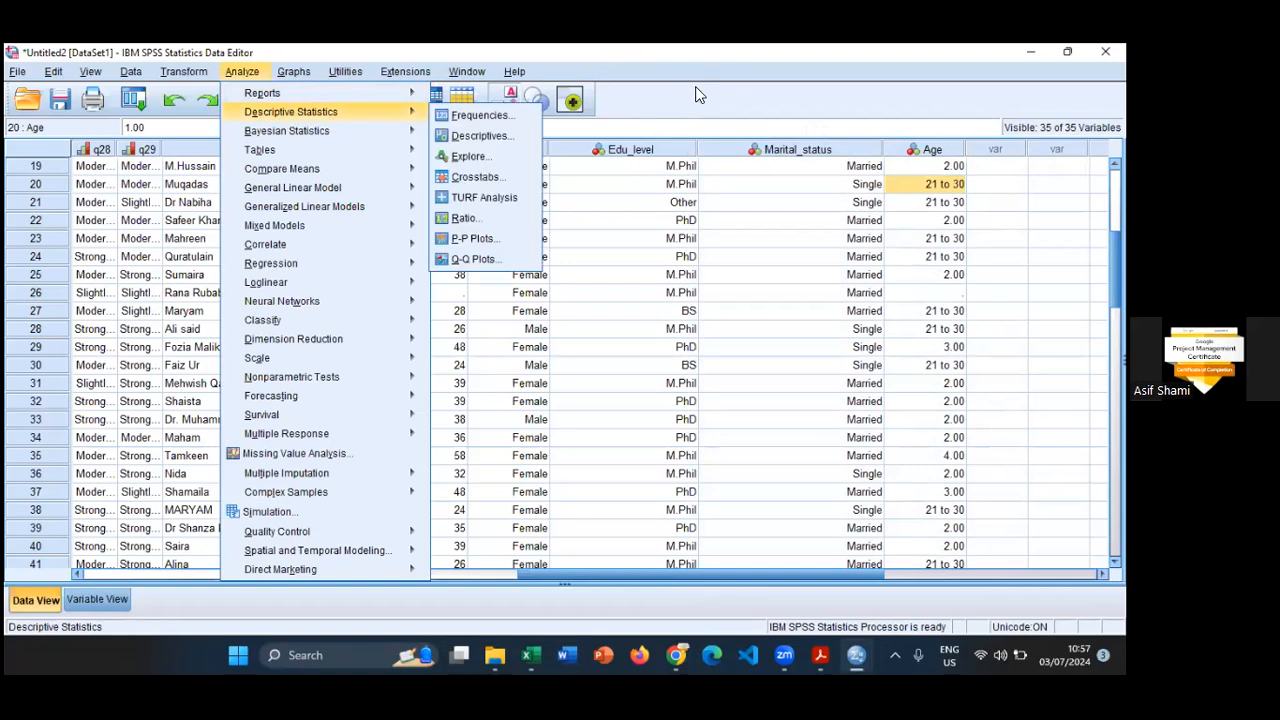
pyautogui.click(510, 152)
pyautogui.click(503, 152)
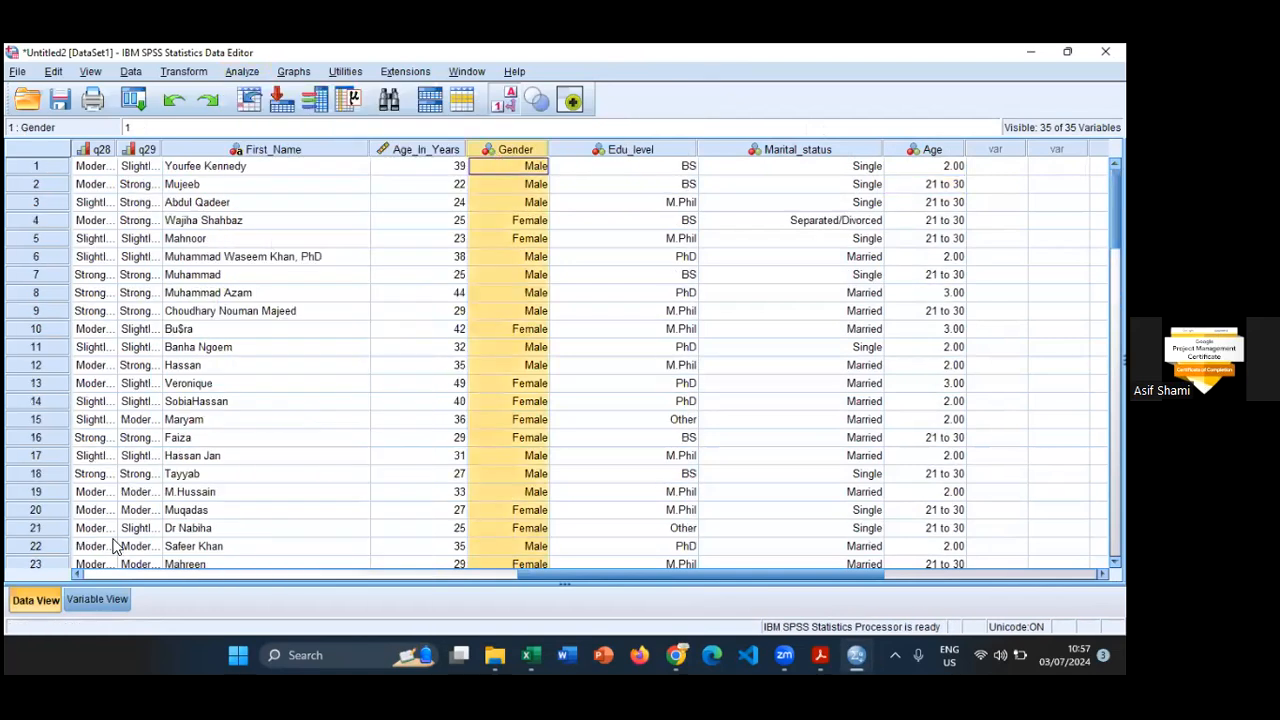
# - Set the measurement level of the Education Level variable to Ordinal in the Variable View
pyautogui.click(103, 600)
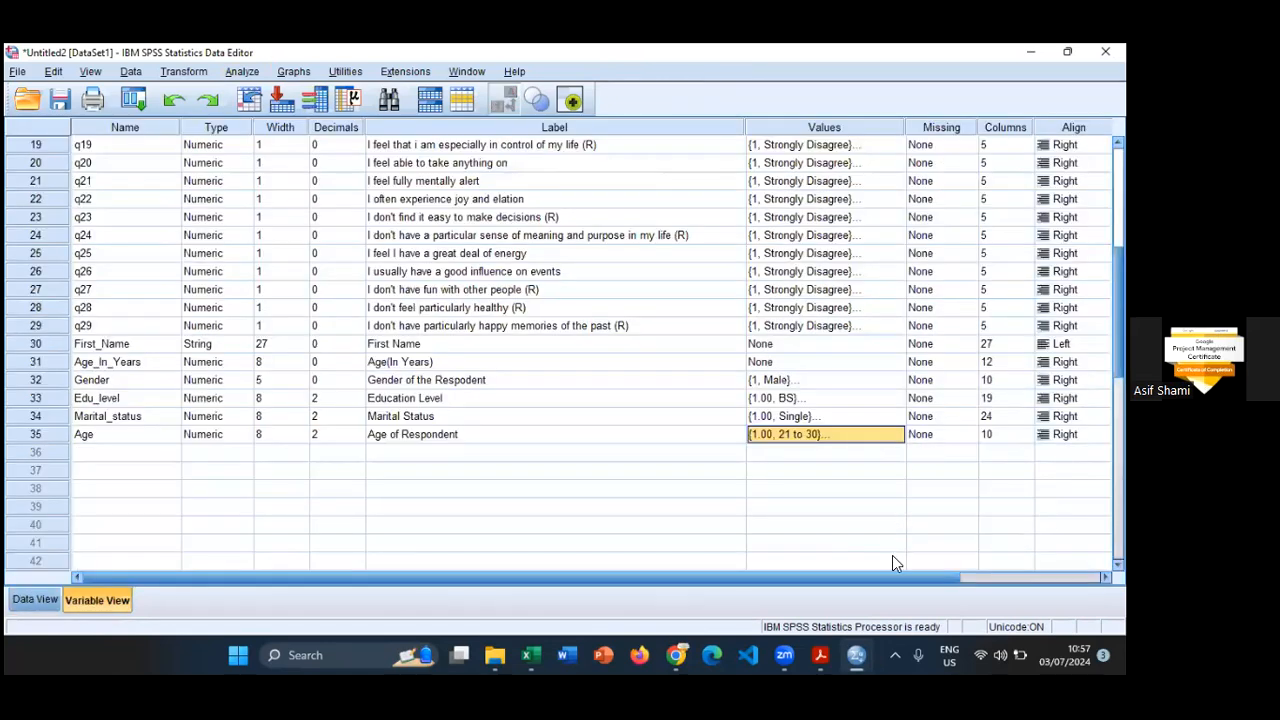
pyautogui.hscroll(2, 892, 555)
pyautogui.hscroll(1, 892, 555)
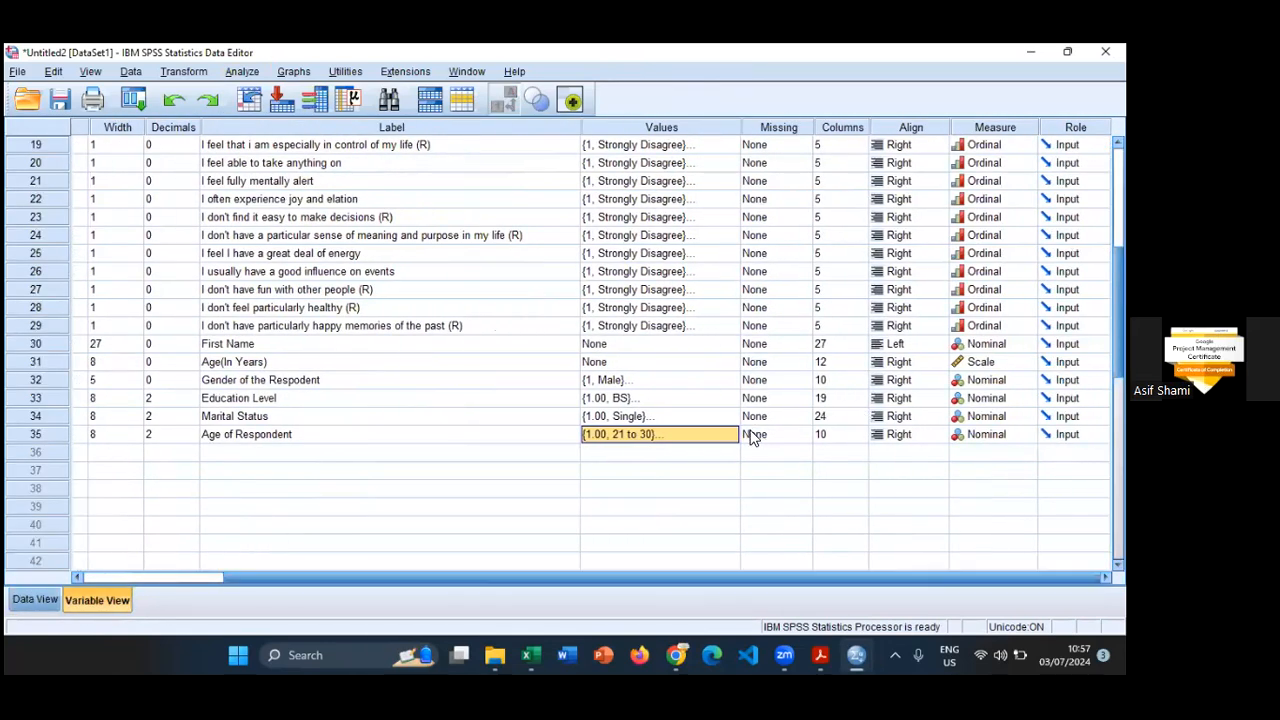
pyautogui.click(1027, 398)
pyautogui.click(988, 431)
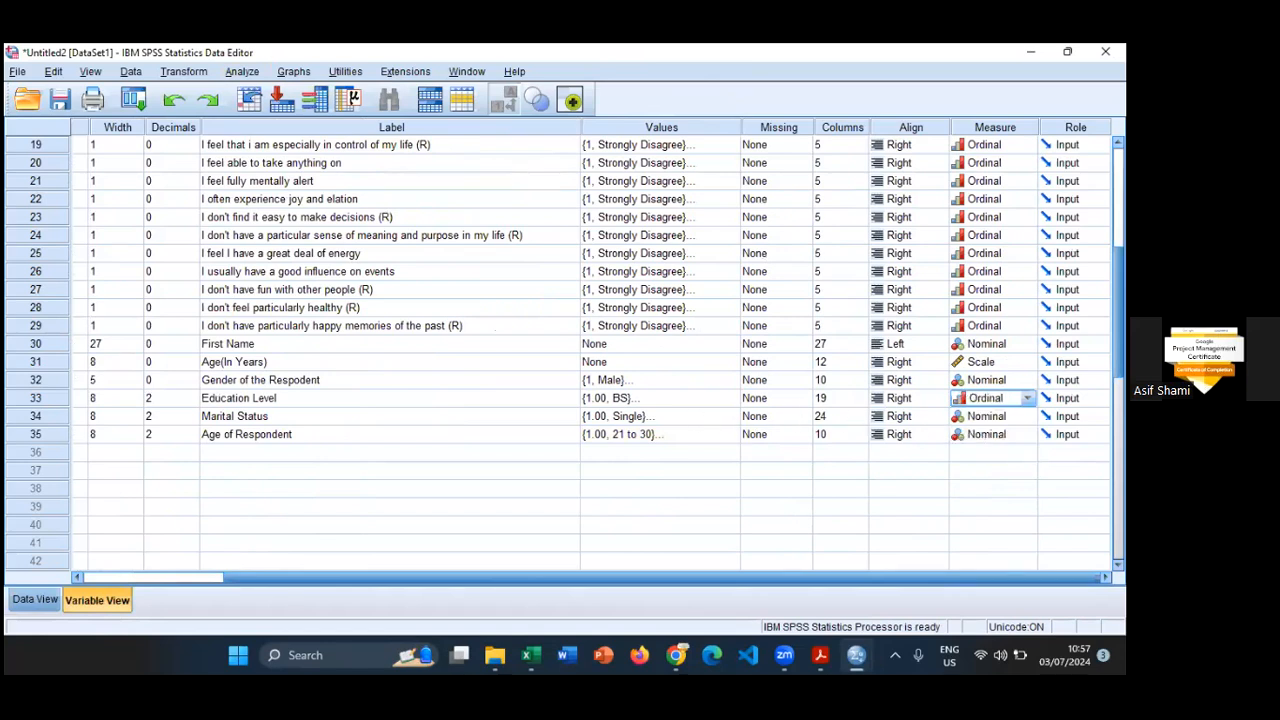
# - Set the measurement level of the Marital Status variable to Ordinal
pyautogui.click(992, 416)
pyautogui.click(1027, 416)
pyautogui.click(988, 467)
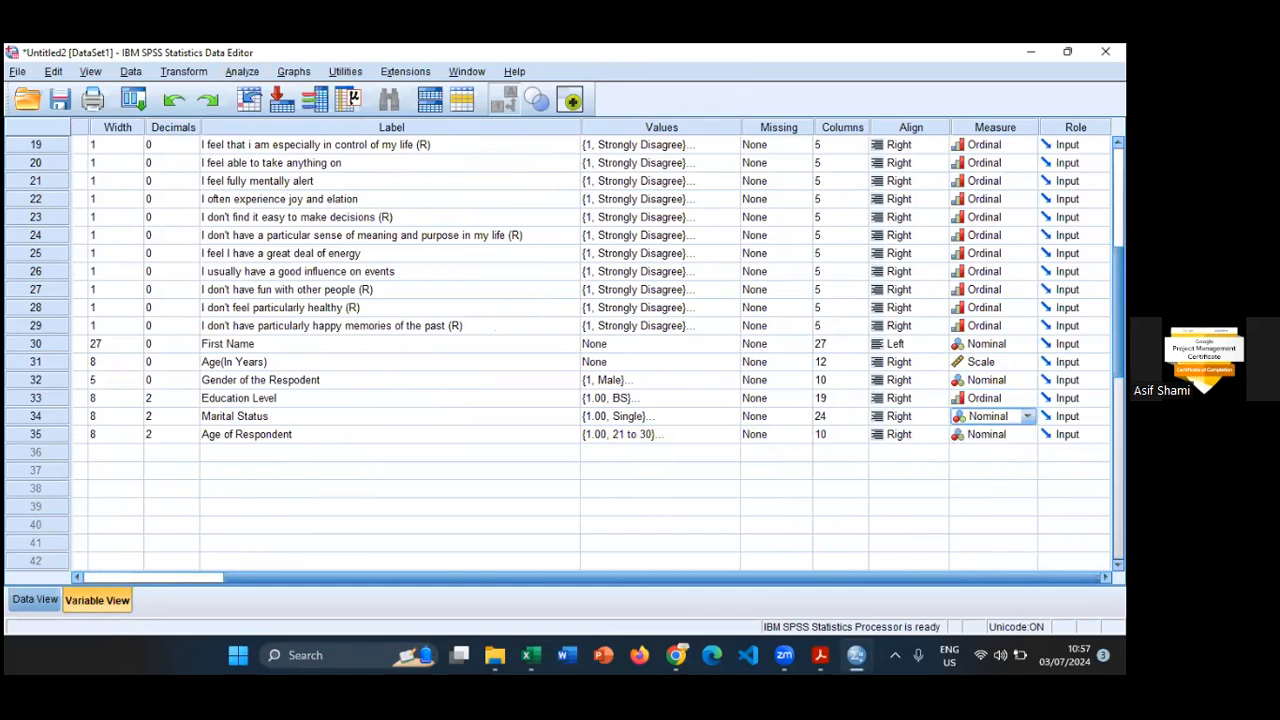
pyautogui.click(1027, 416)
pyautogui.click(985, 449)
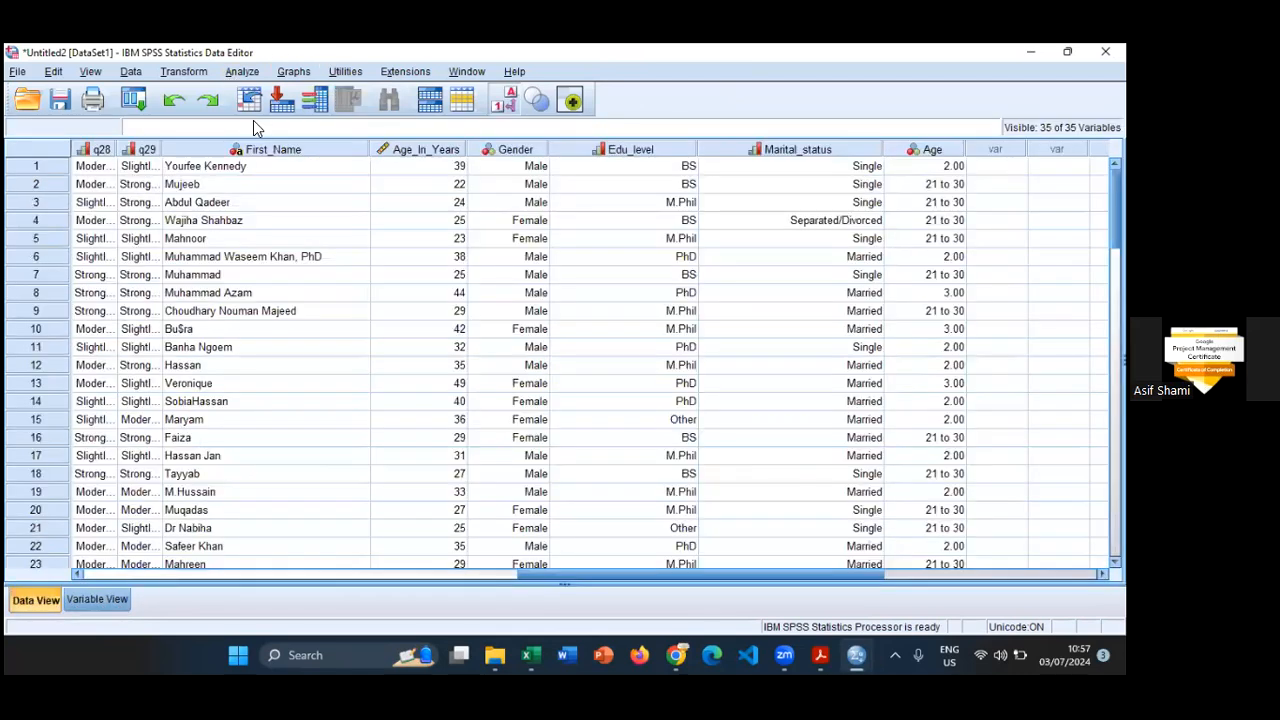
# - Start a Frequencies analysis from the Data View and add the Gender variable to the analysed variables
pyautogui.click(242, 71)
pyautogui.moveTo(400, 112)
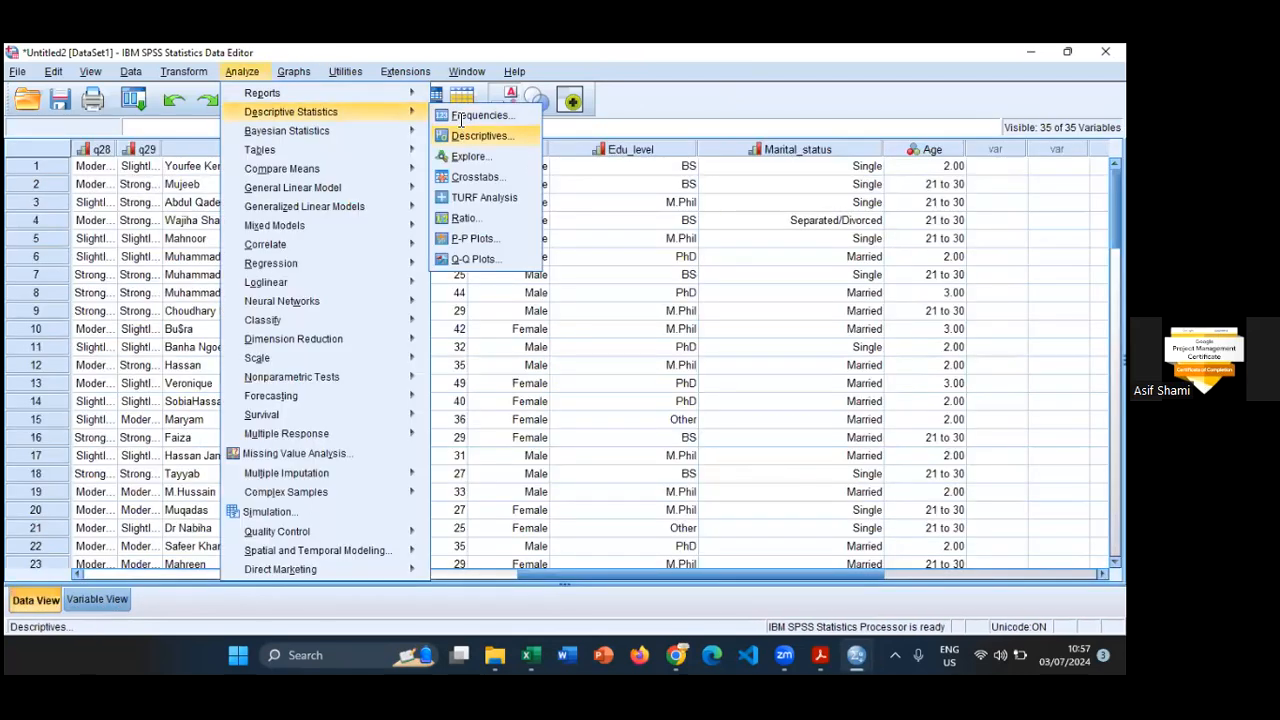
pyautogui.click(454, 117)
pyautogui.moveTo(502, 302); pyautogui.dragTo(502, 386)
pyautogui.click(429, 345)
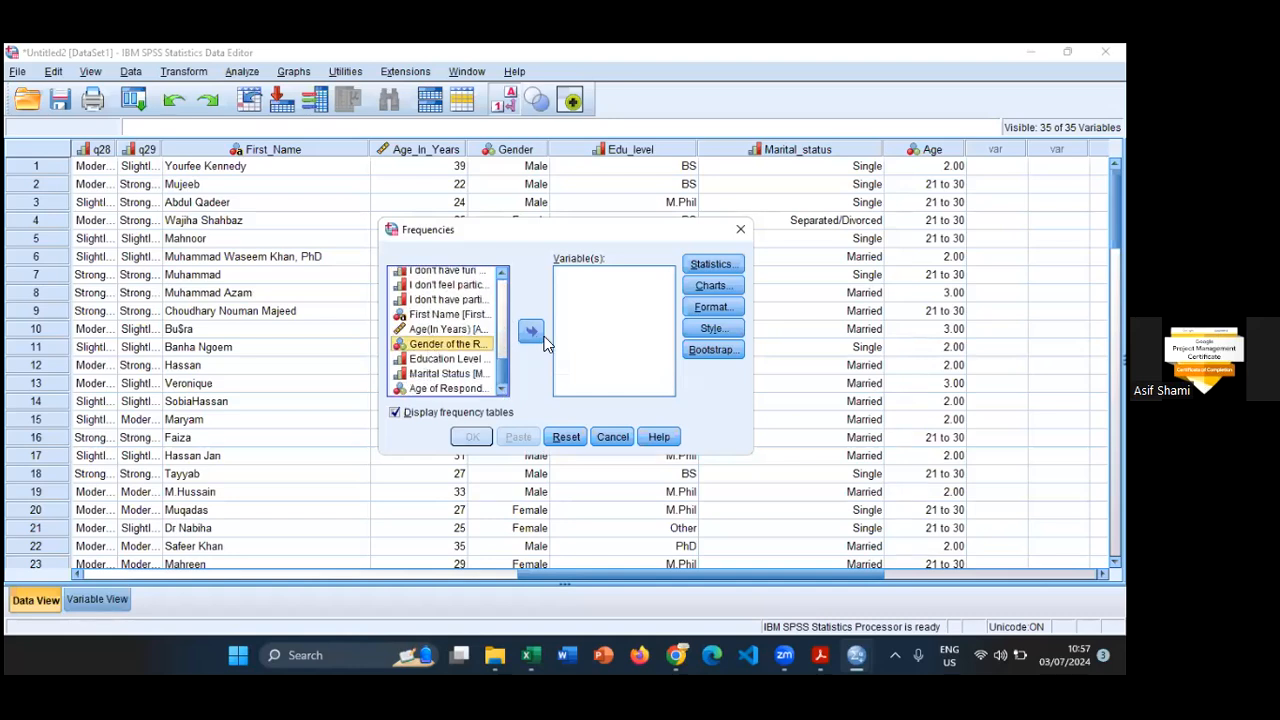
pyautogui.click(533, 332)
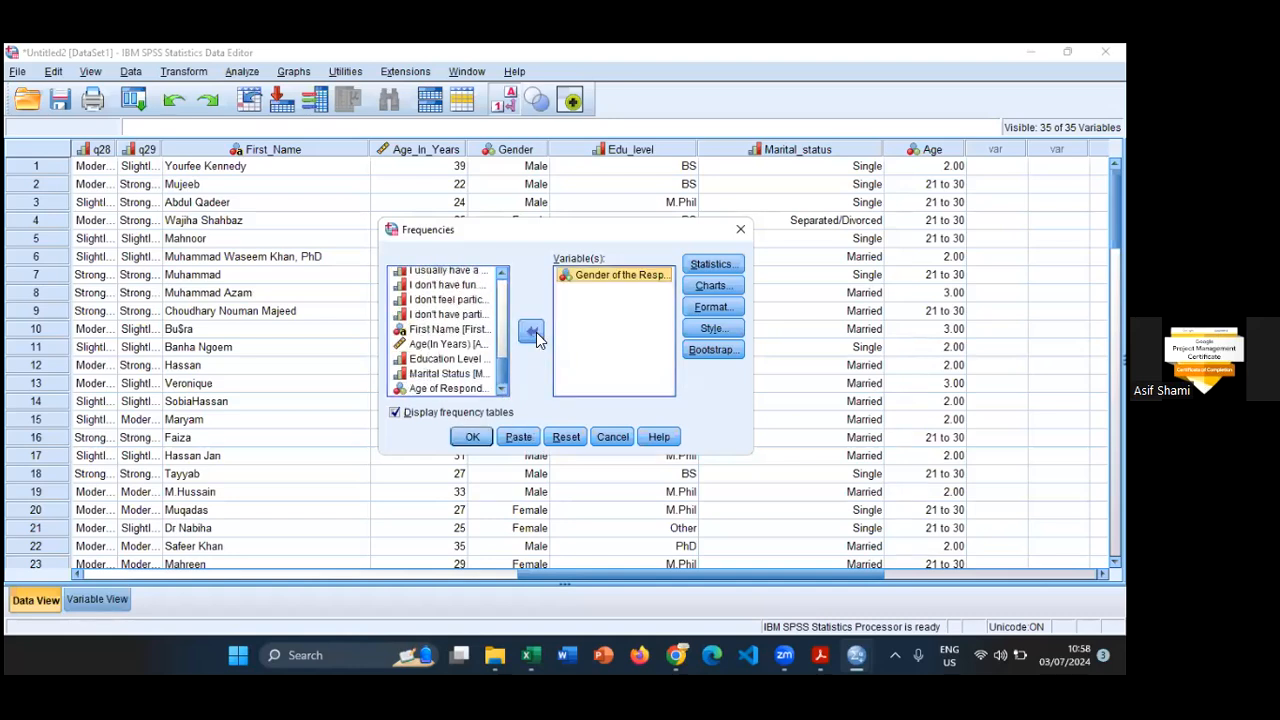
# - Request the range and the mode as statistics for the gender frequencies
pyautogui.click(711, 264)
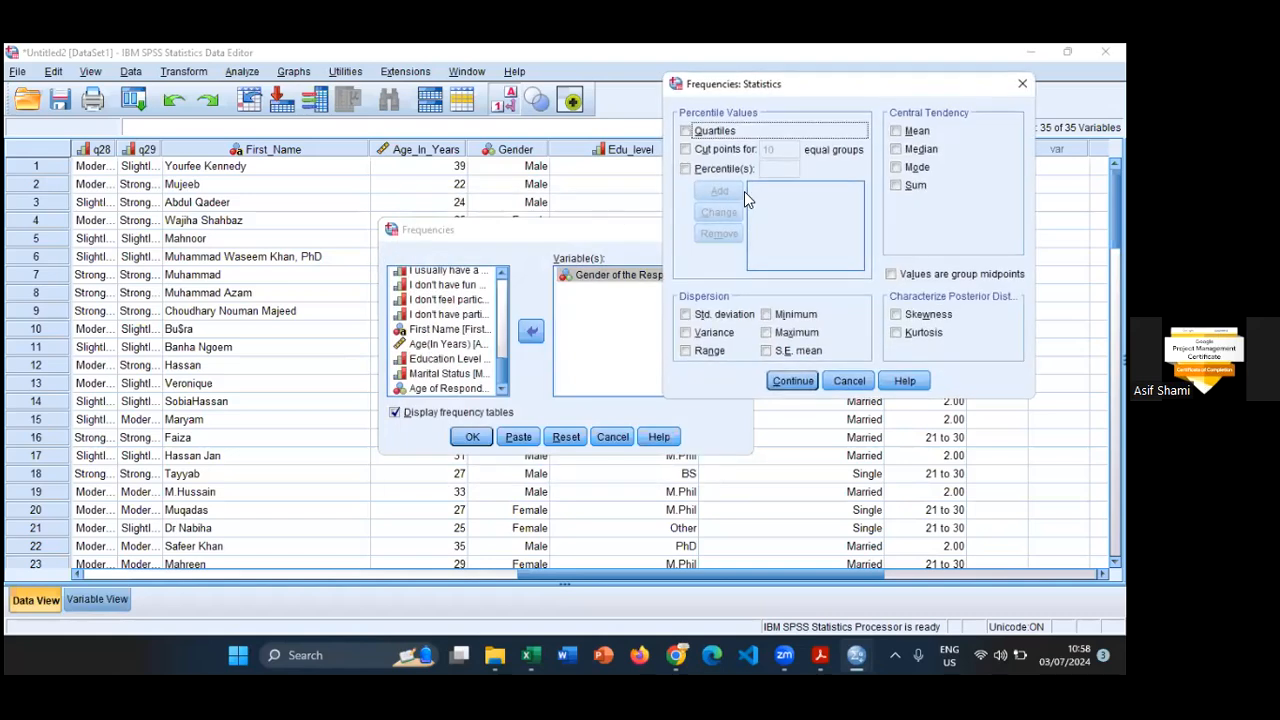
pyautogui.click(709, 350)
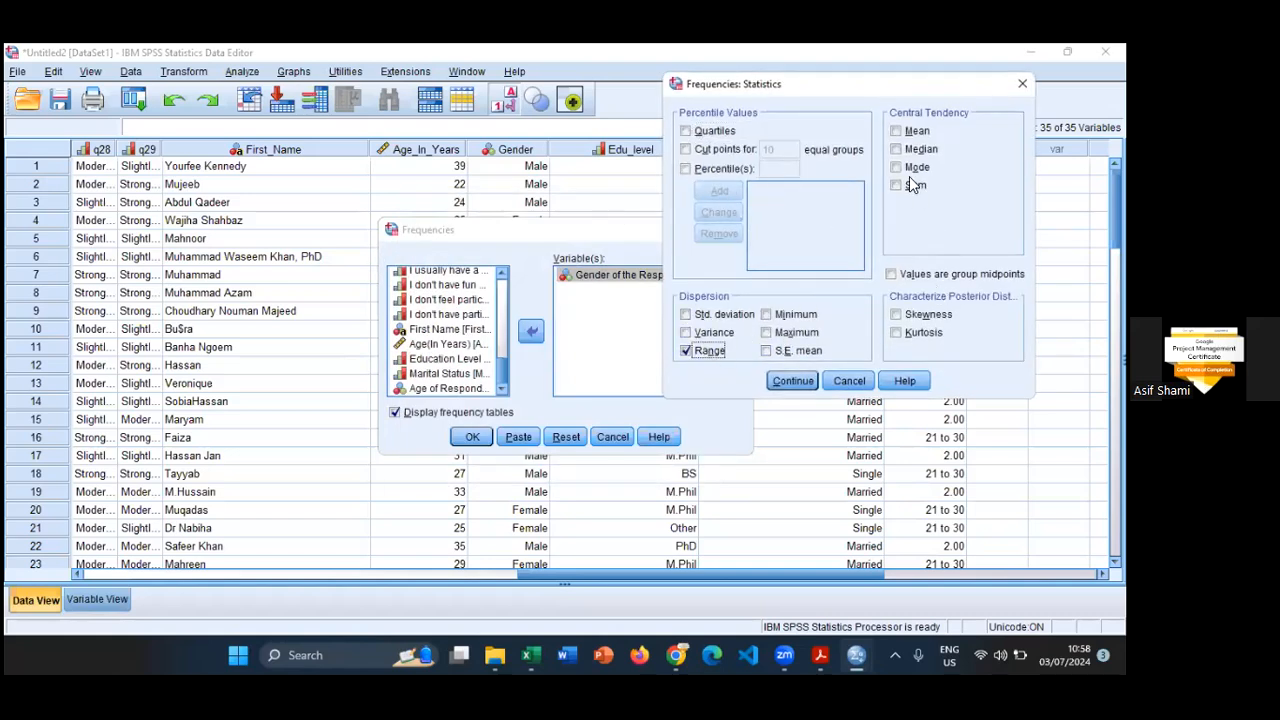
pyautogui.click(897, 167)
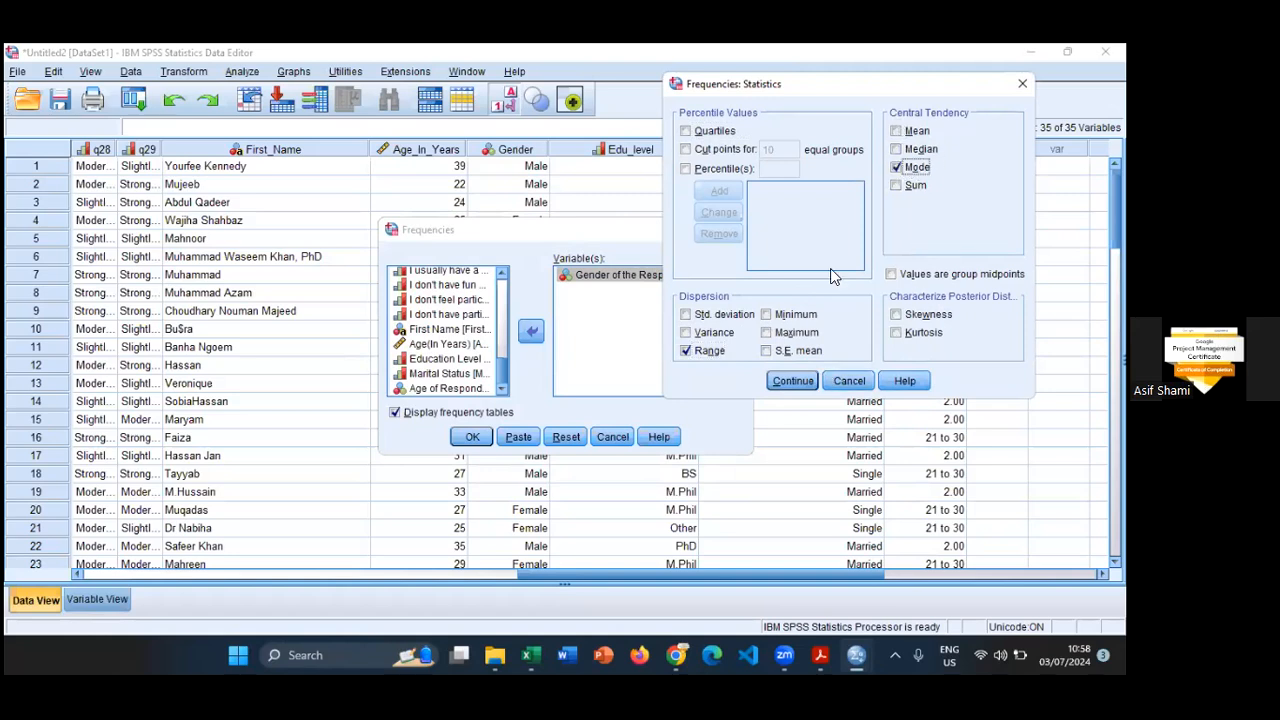
pyautogui.click(779, 384)
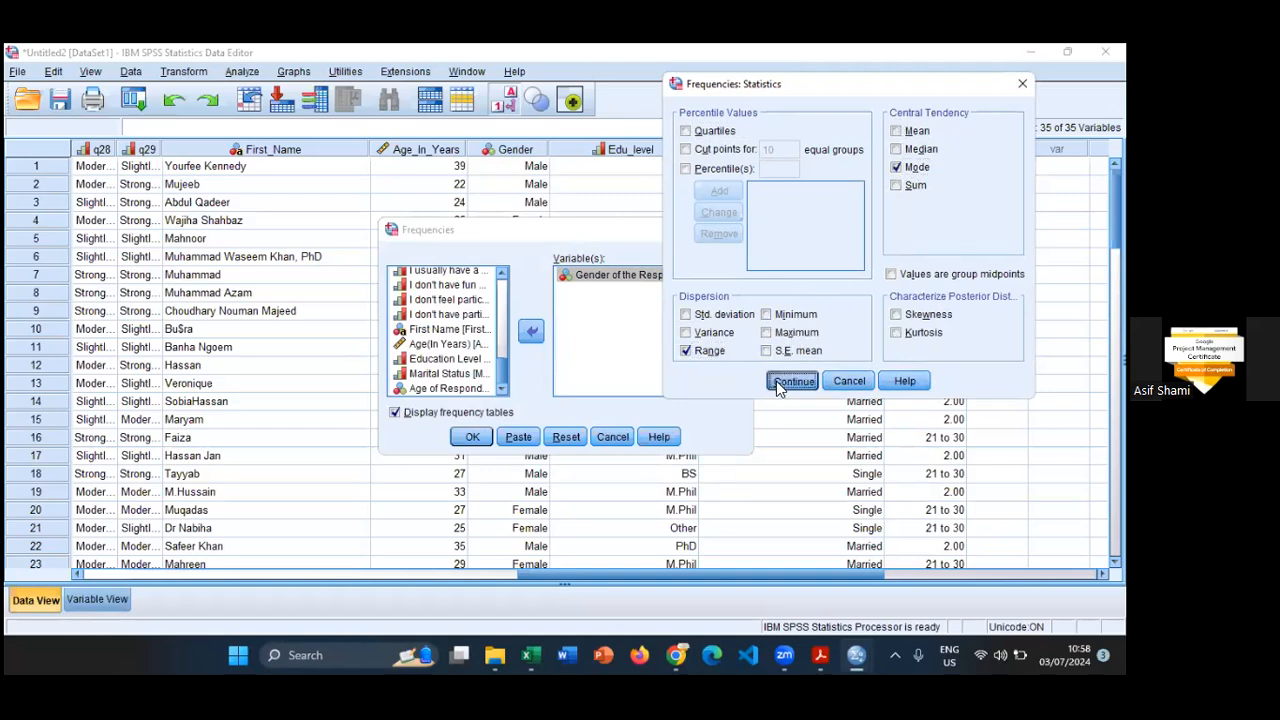
# - Request bar charts showing frequencies, keep the frequency tables displayed, and run the Frequencies analysis
pyautogui.click(713, 286)
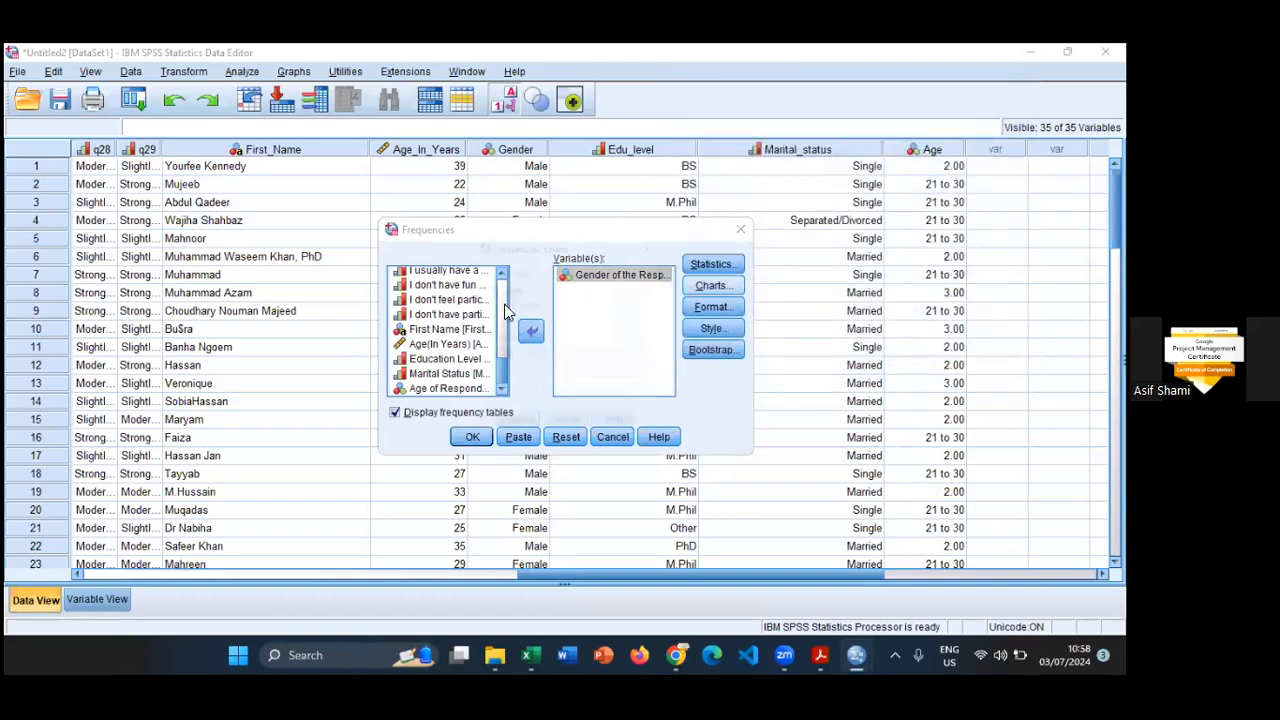
pyautogui.click(506, 302)
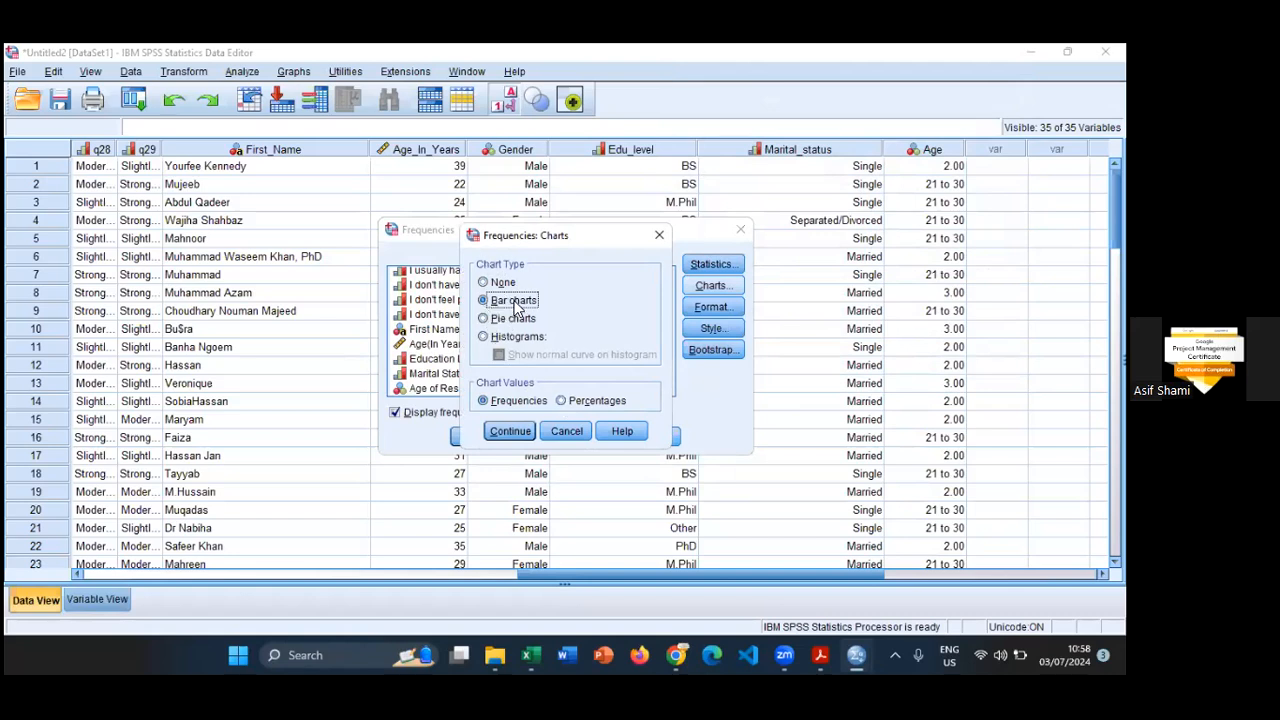
pyautogui.click(512, 431)
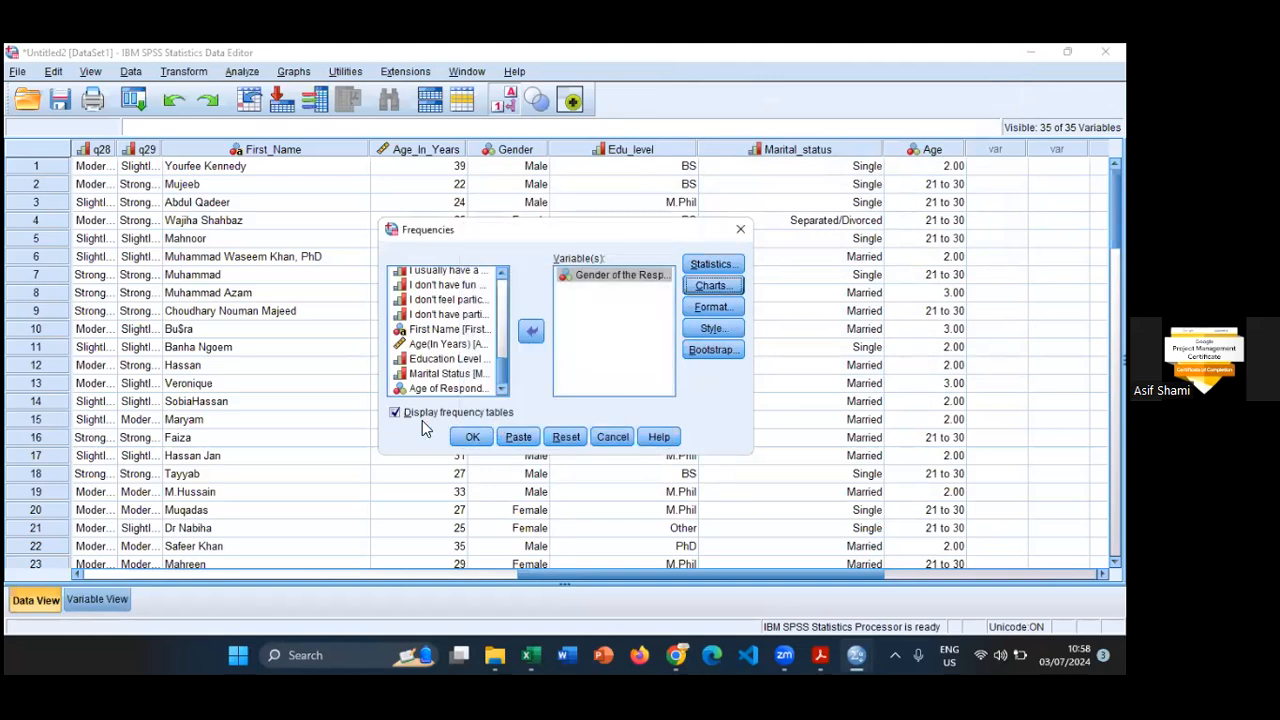
pyautogui.click(395, 413)
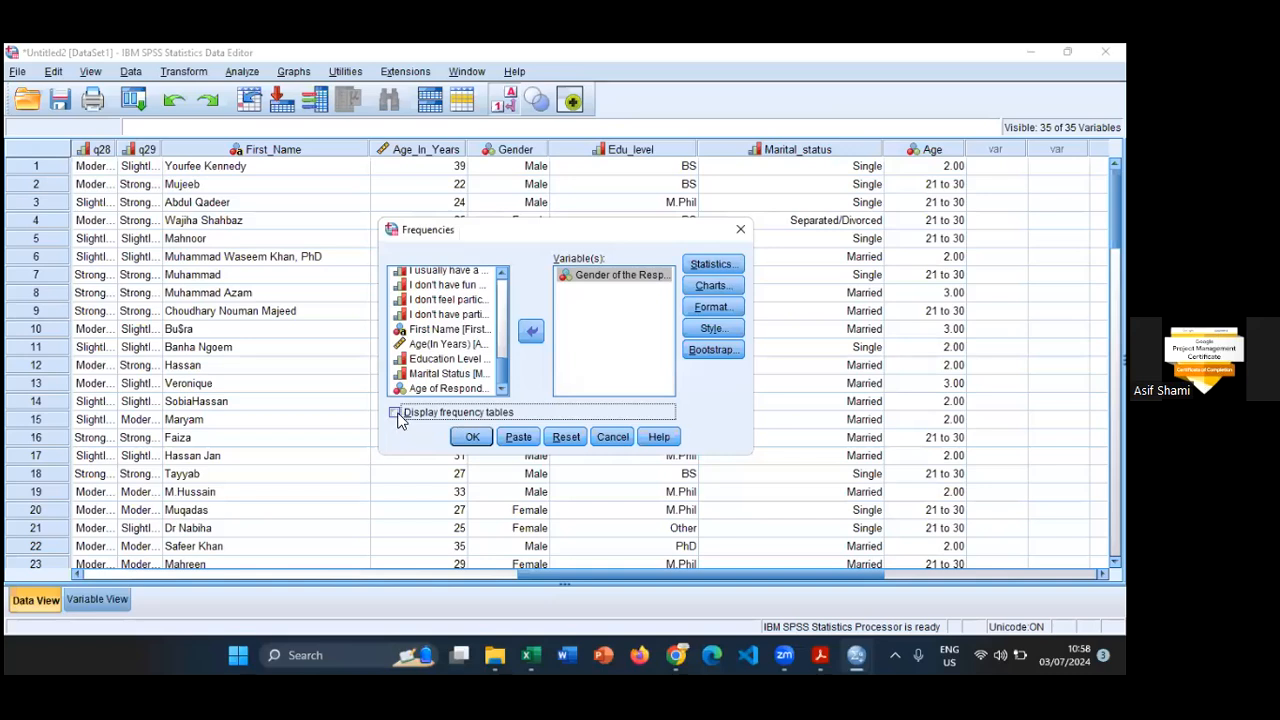
pyautogui.click(472, 436)
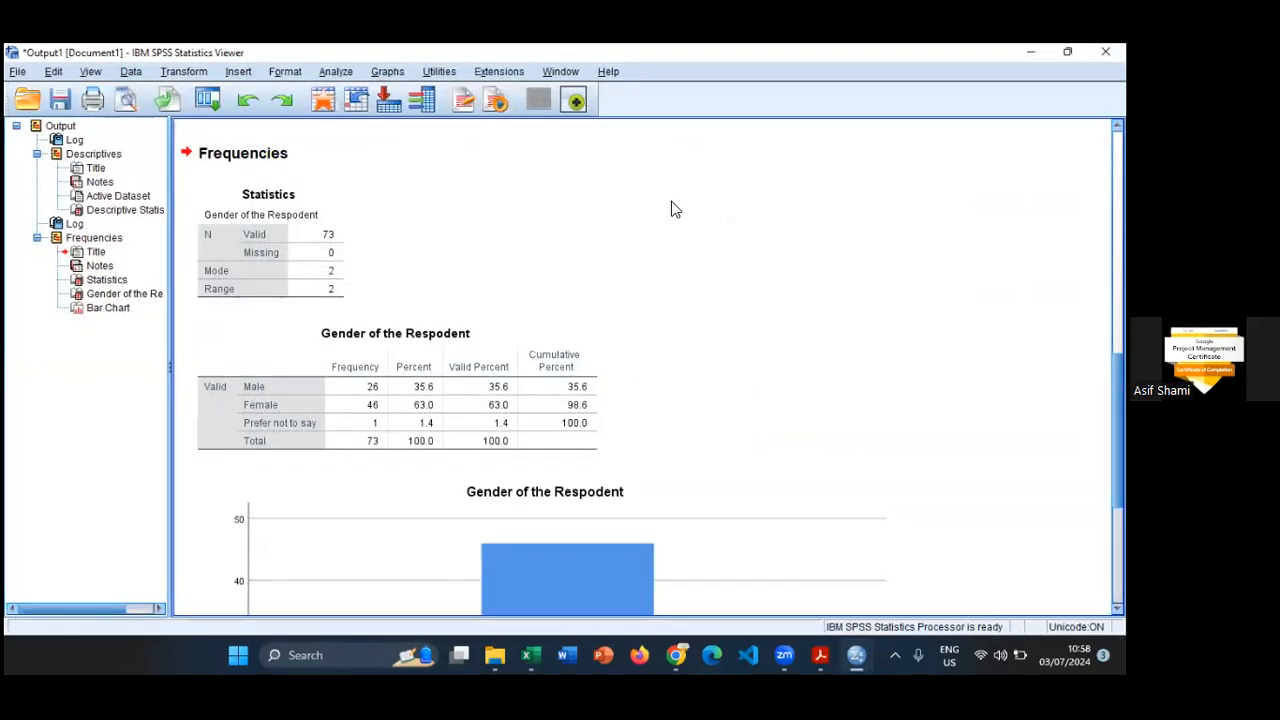
# - Examine the gender frequency table and bar chart in the output
pyautogui.scroll(-6, 673, 210)
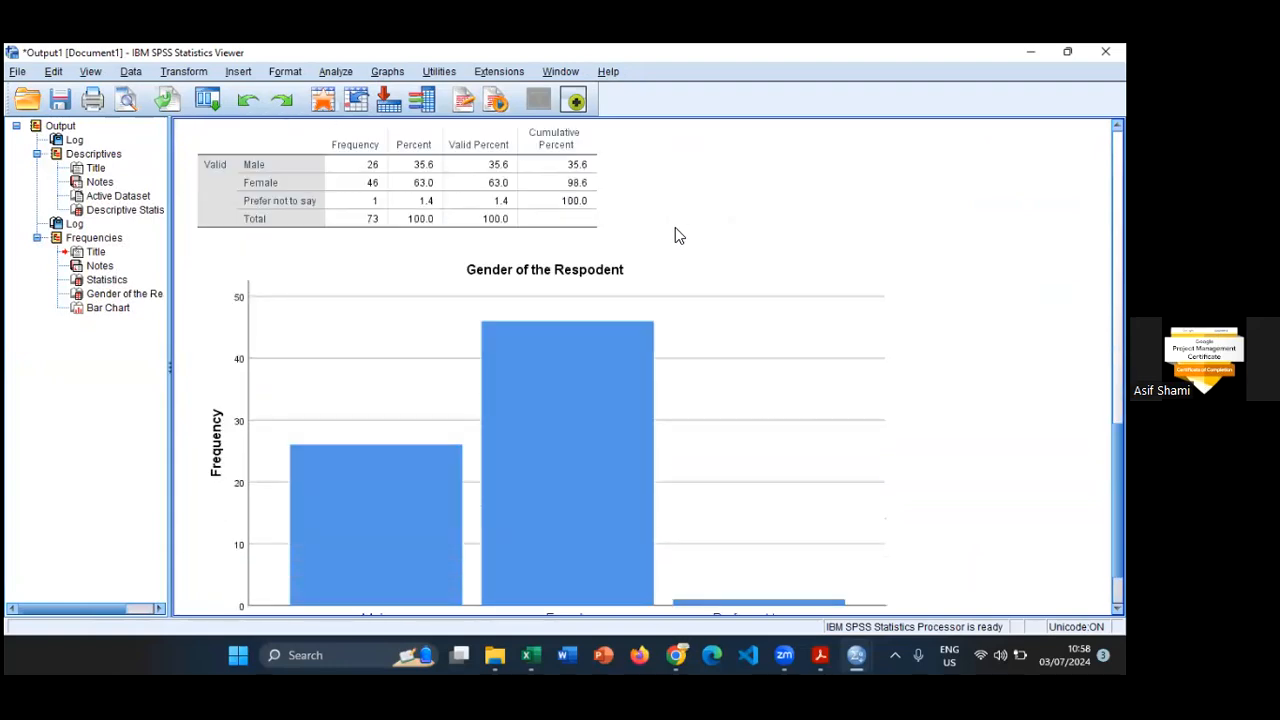
pyautogui.scroll(2, 675, 227)
pyautogui.scroll(-2, 675, 227)
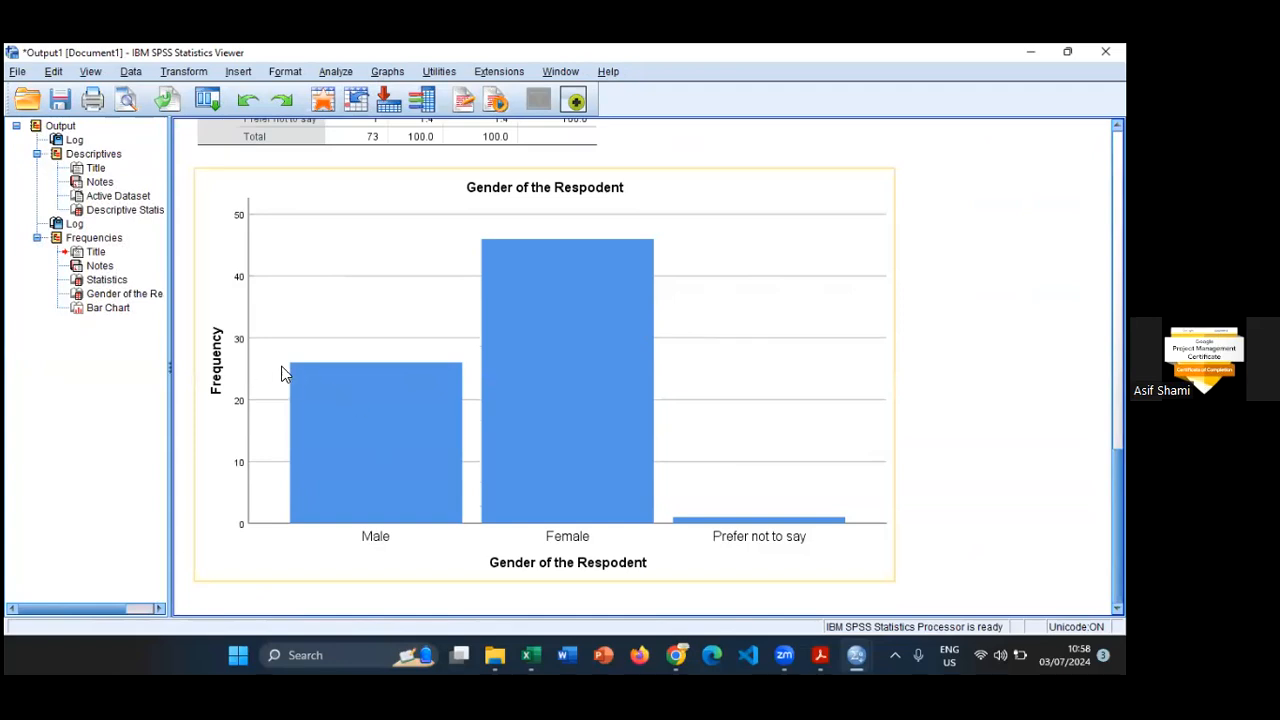
pyautogui.scroll(3, 351, 353)
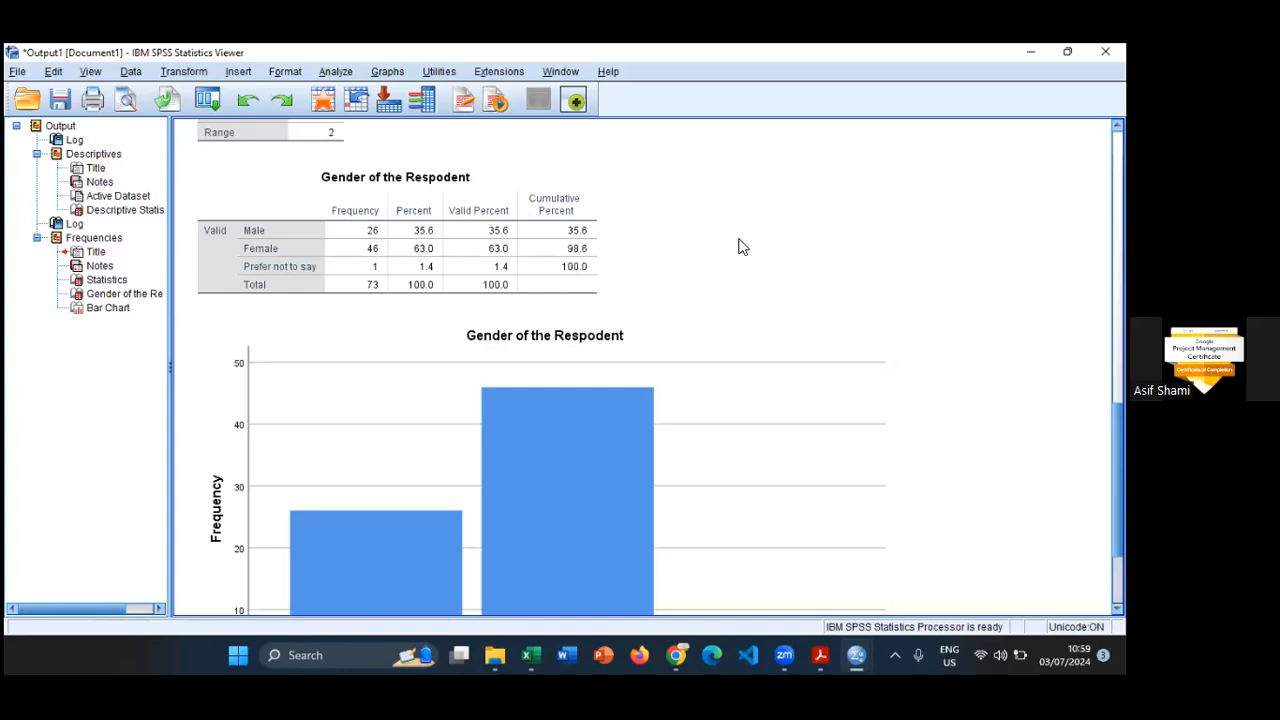
# - Open the gender bar chart for editing and show data labels with the count on its bars
pyautogui.scroll(-3, 740, 245)
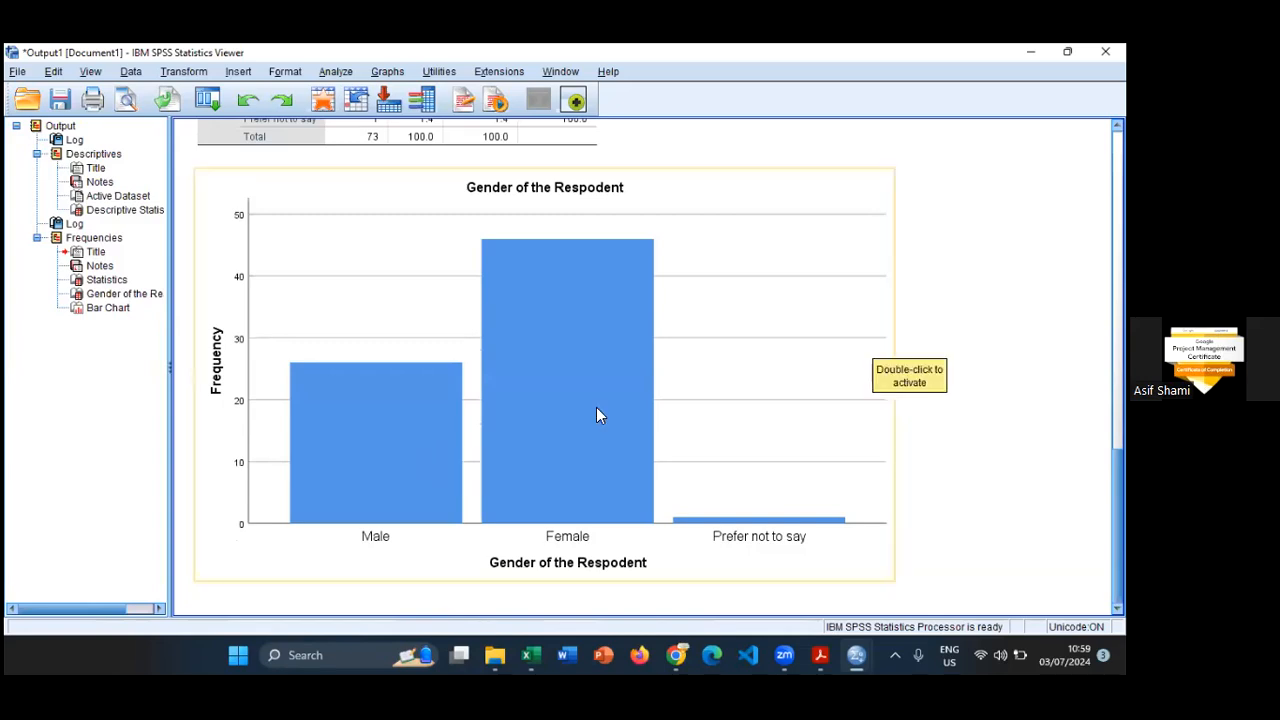
pyautogui.click(421, 458)
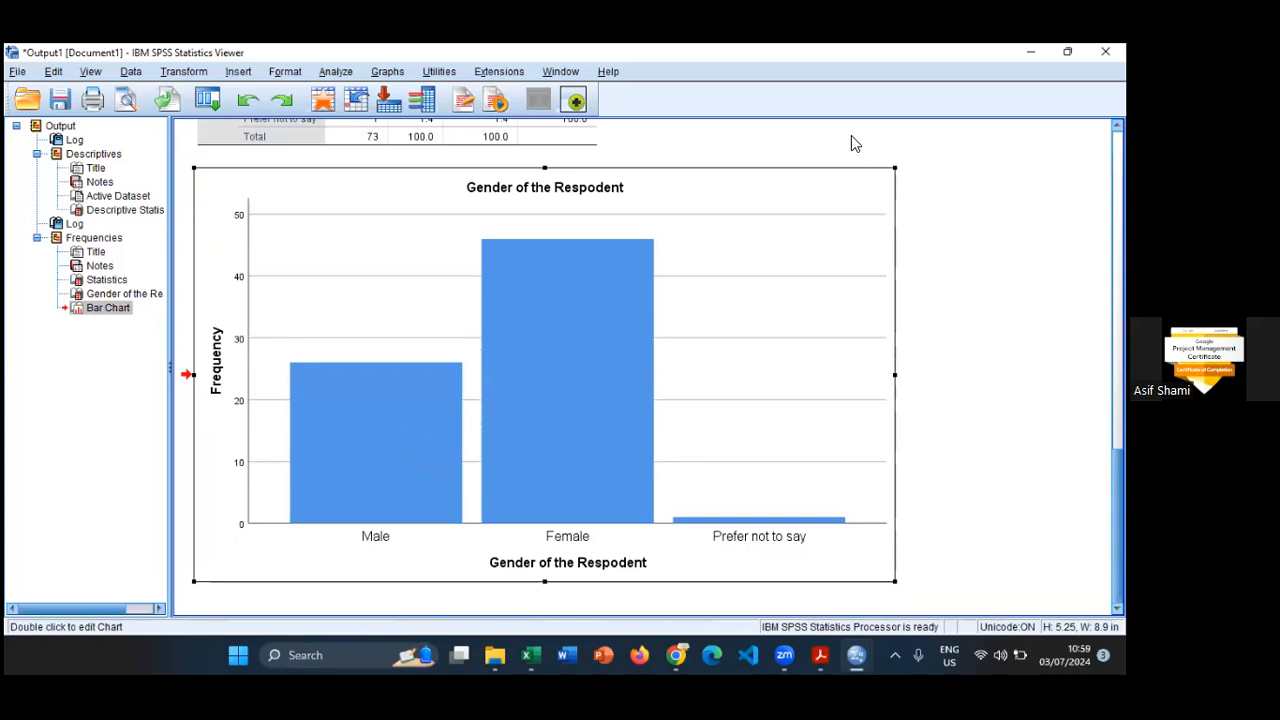
pyautogui.doubleClick(583, 566)
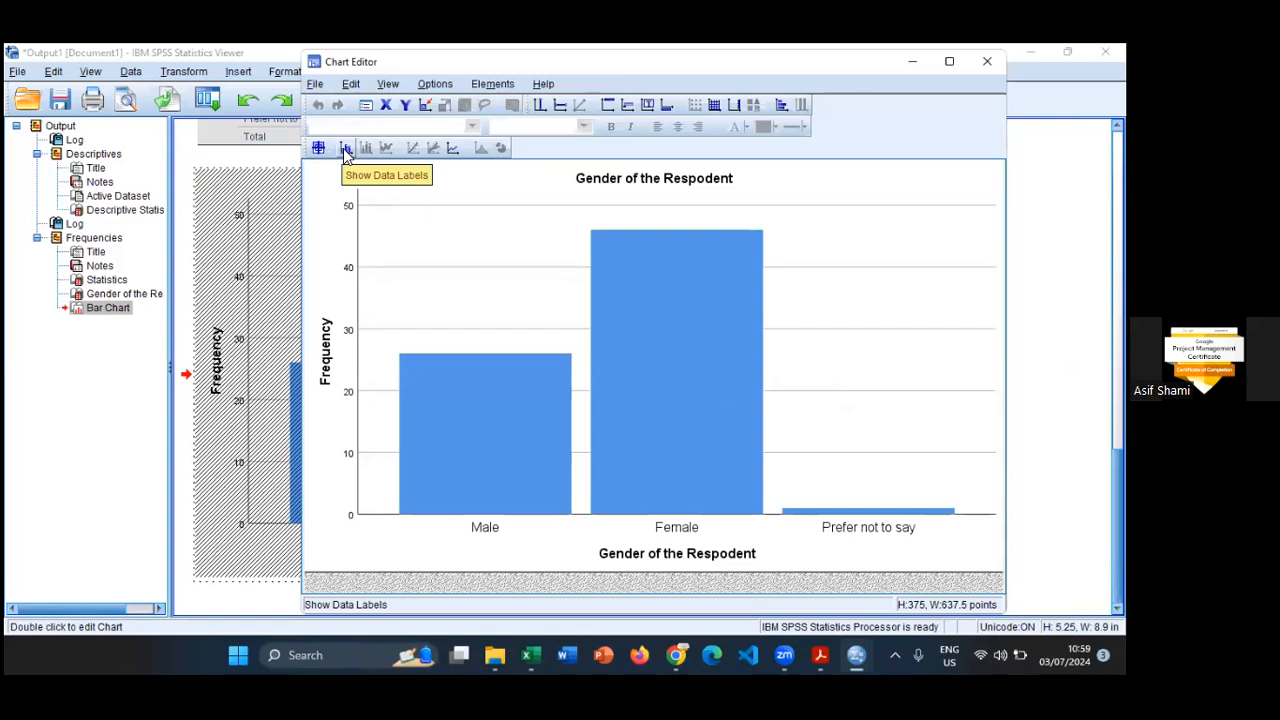
pyautogui.click(345, 150)
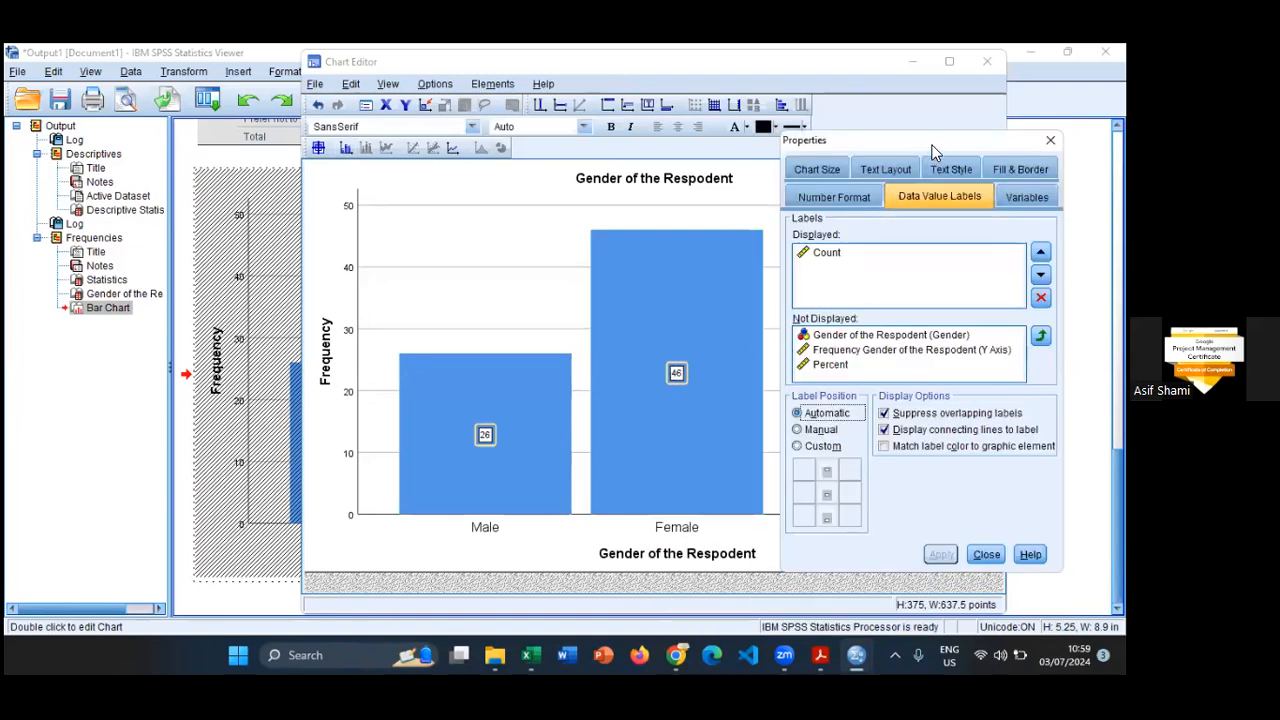
pyautogui.moveTo(926, 146); pyautogui.dragTo(275, 117)
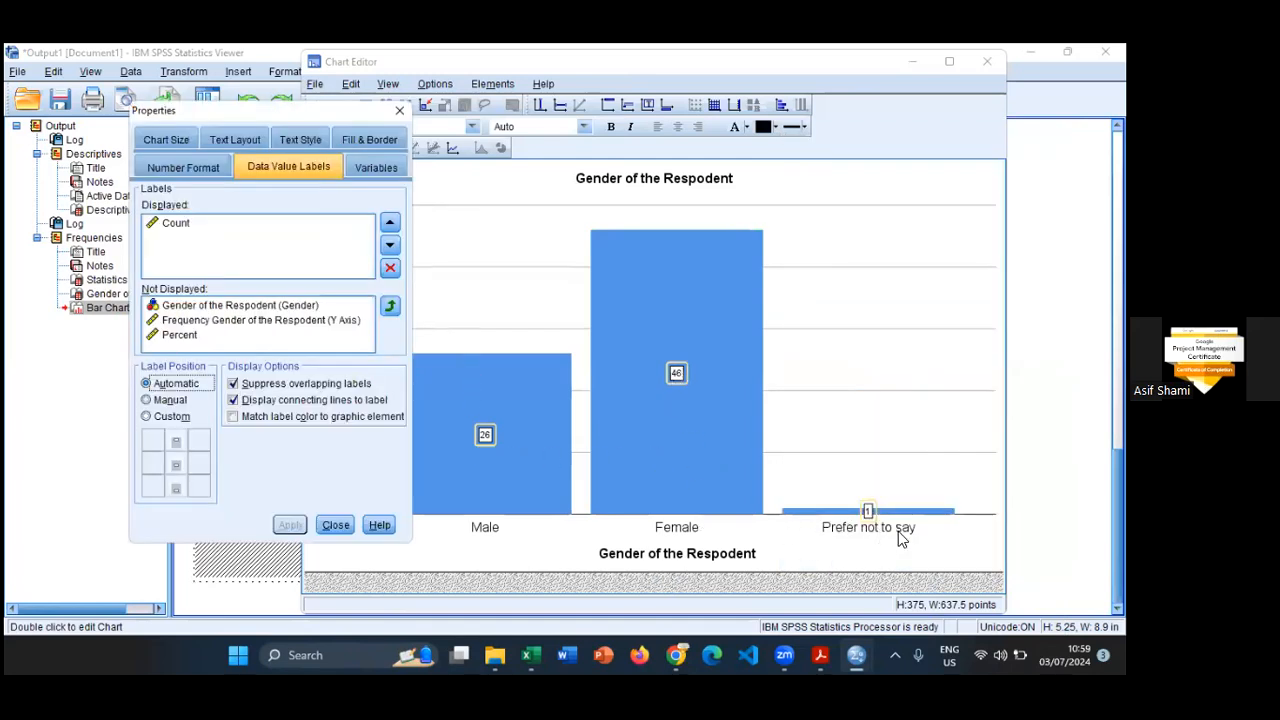
# - Try to add Percent to the displayed data value labels of the gender bars
pyautogui.click(184, 336)
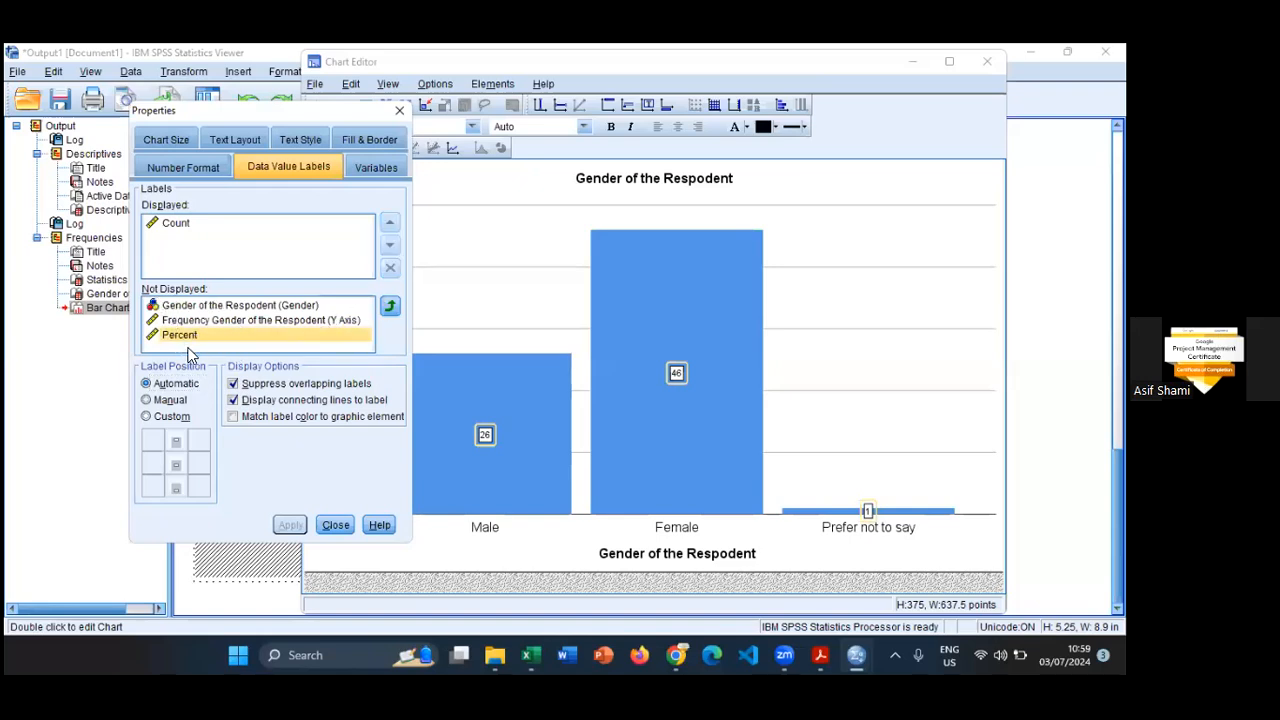
pyautogui.click(389, 305)
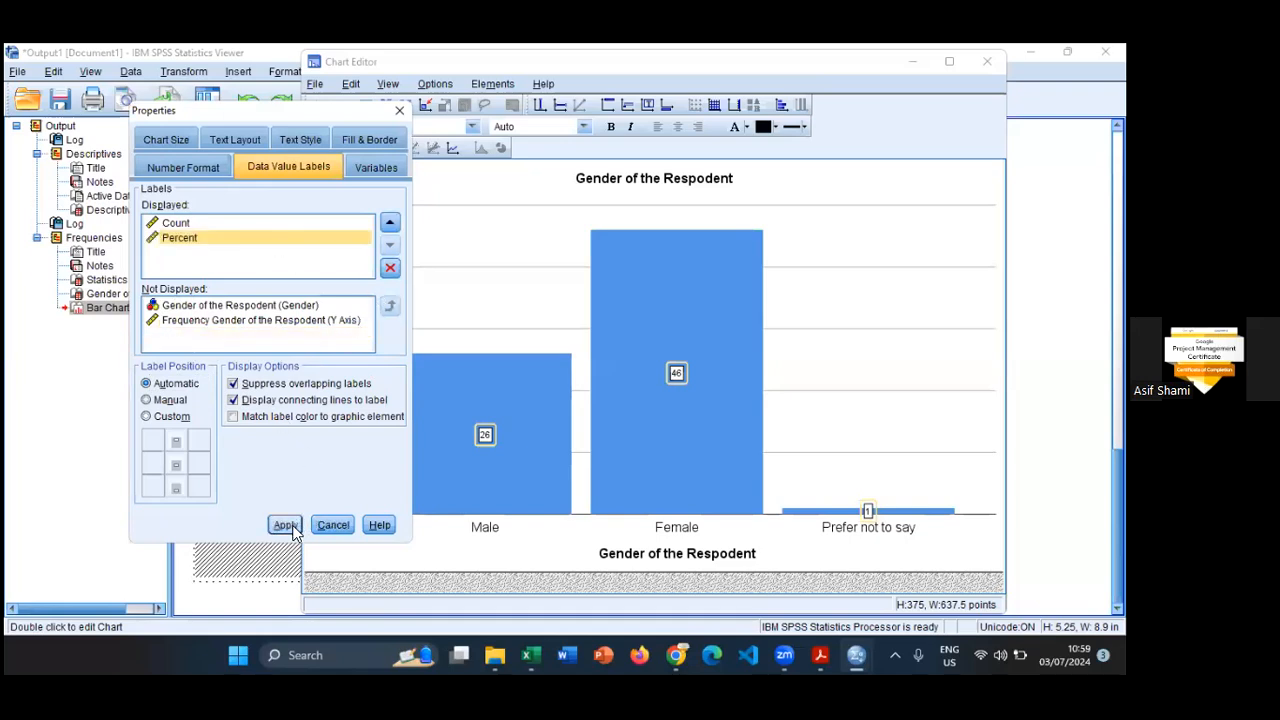
pyautogui.click(484, 437)
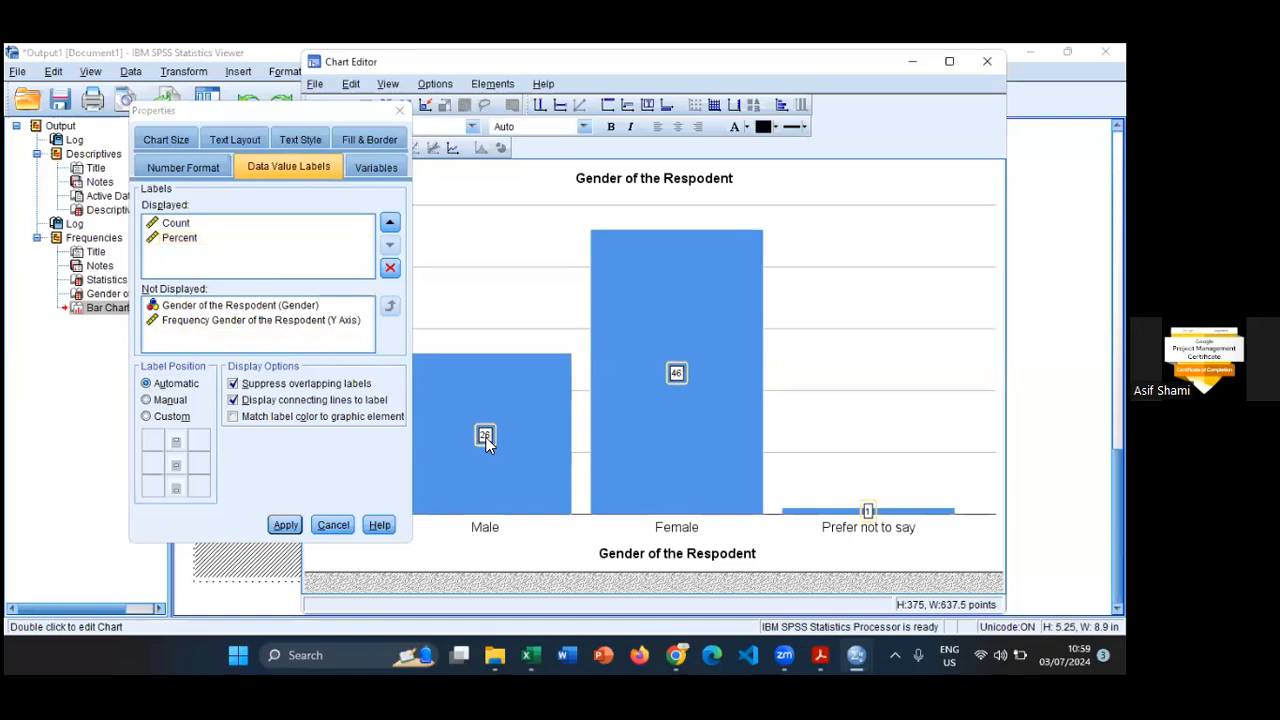
pyautogui.click(285, 525)
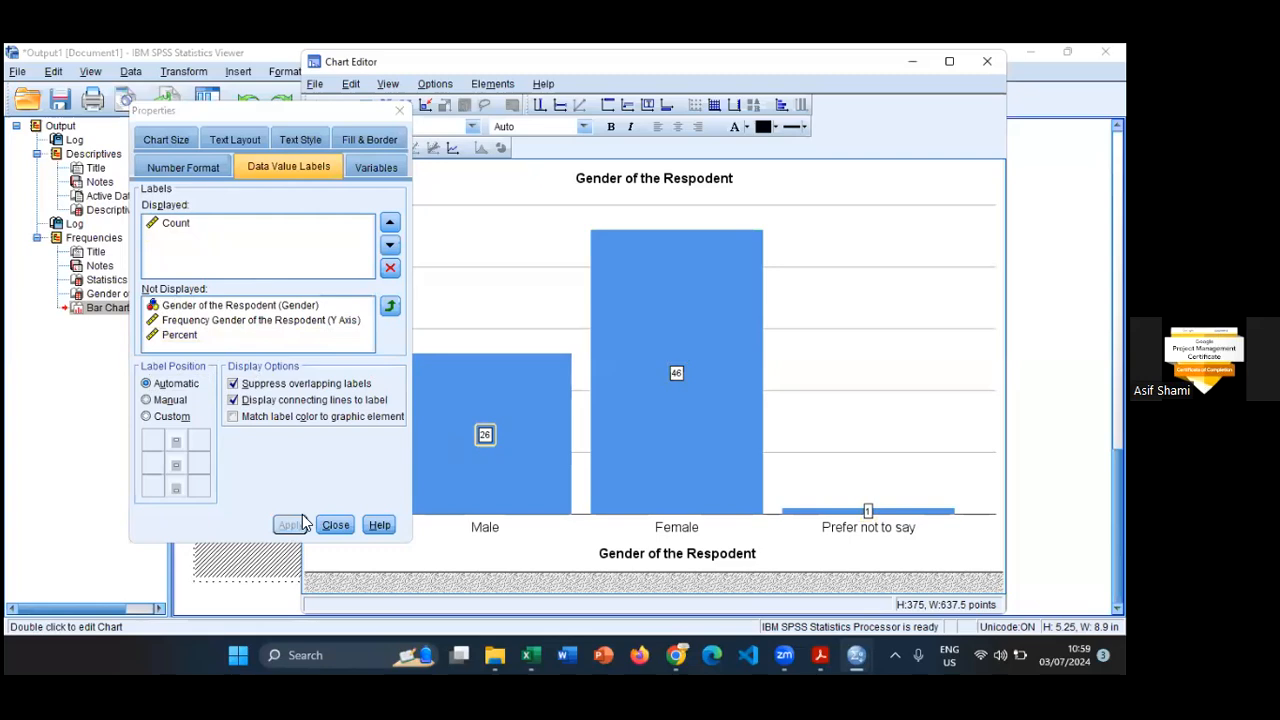
# - Display Percent together with Count in the data value labels of the gender bars and finish editing the chart
pyautogui.click(213, 337)
pyautogui.click(390, 307)
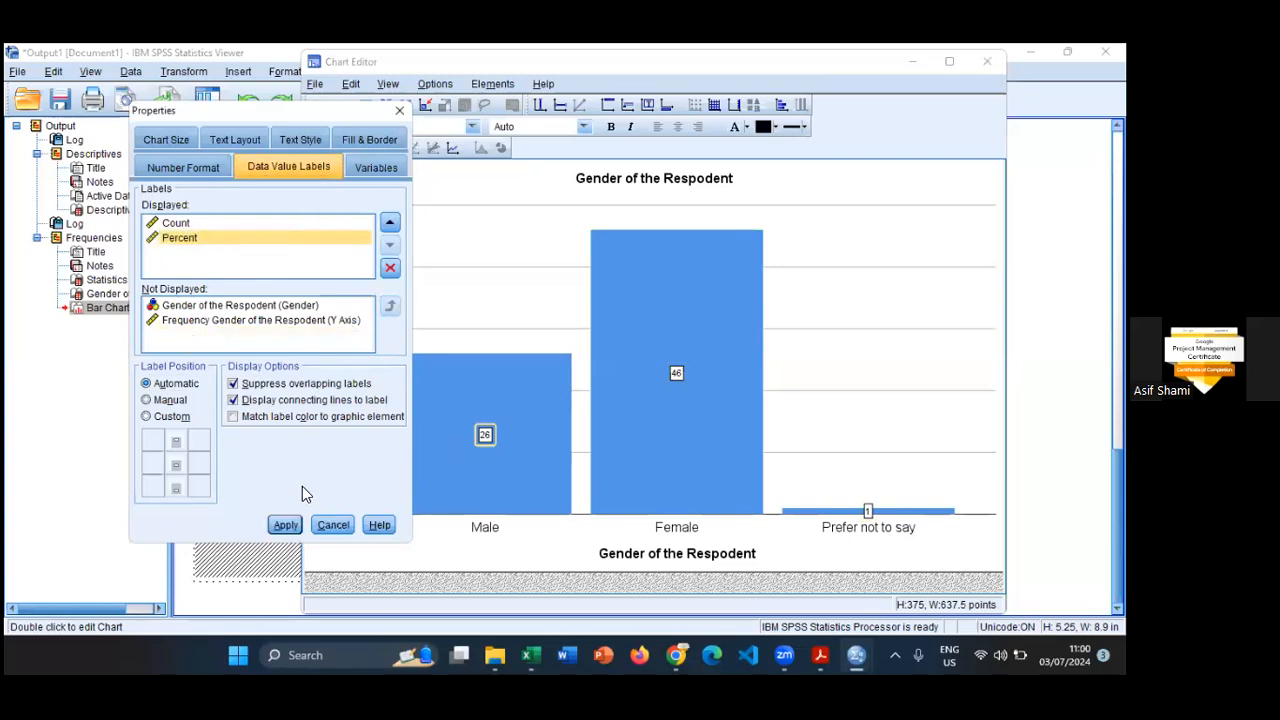
pyautogui.click(285, 525)
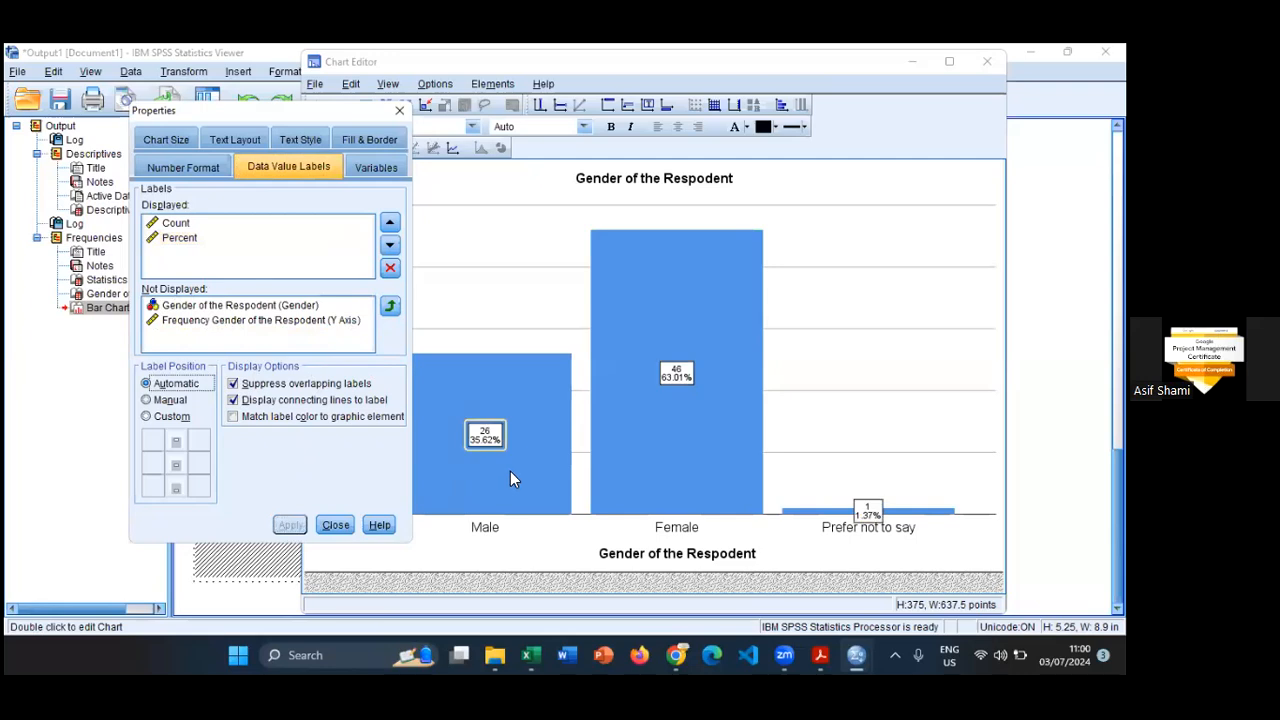
pyautogui.moveTo(373, 109); pyautogui.dragTo(175, 285)
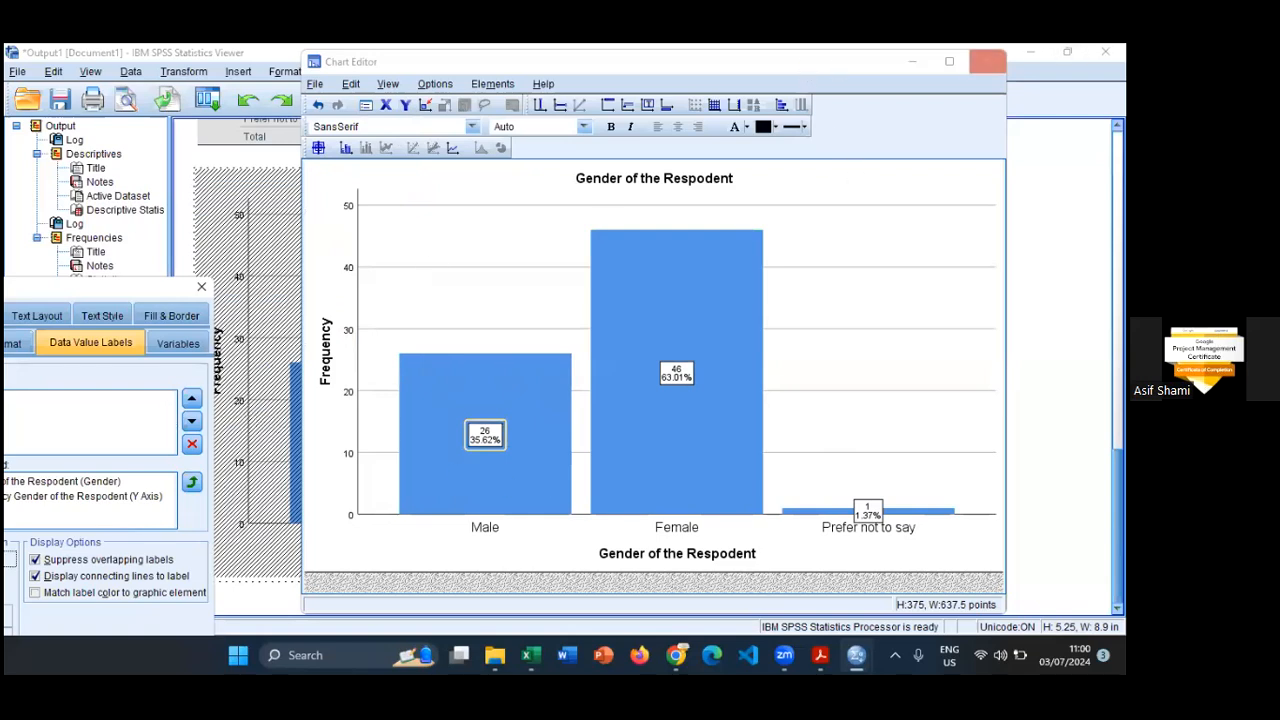
pyautogui.click(987, 61)
# - Compare the counts and percentages on the labelled gender bar chart with the gender frequency table
pyautogui.scroll(-2, 371, 371)
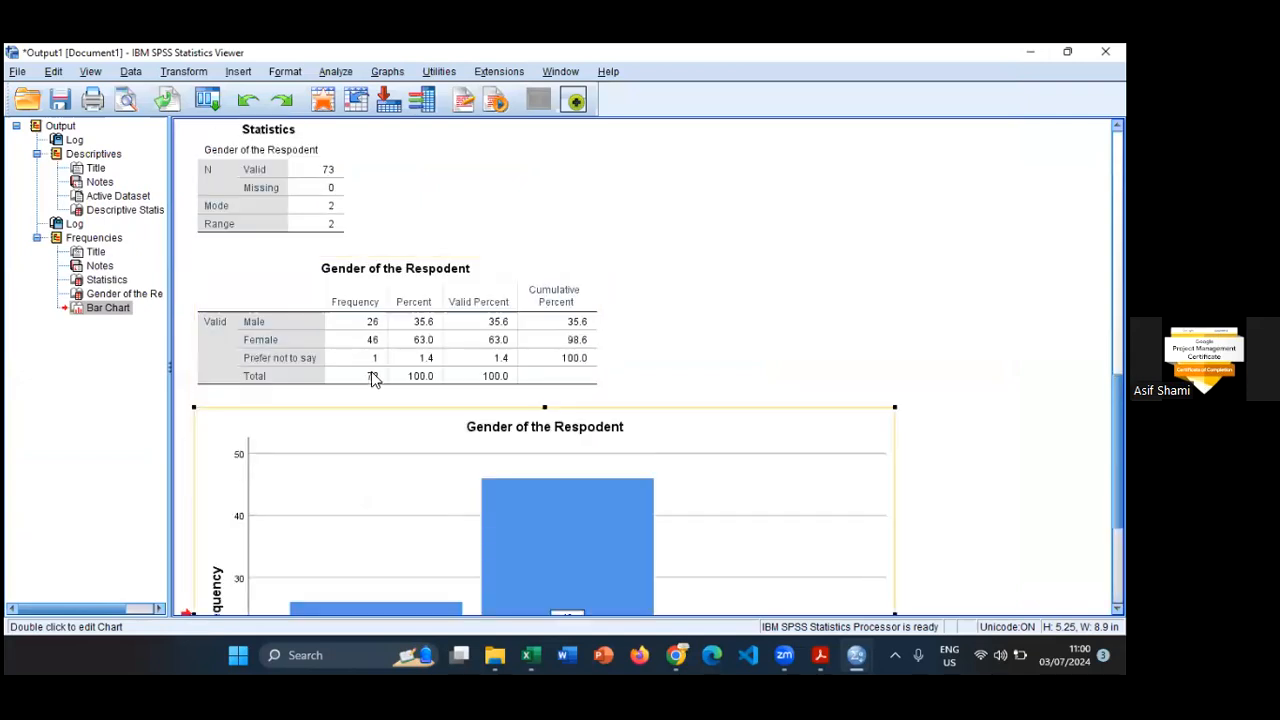
pyautogui.scroll(-3, 360, 390)
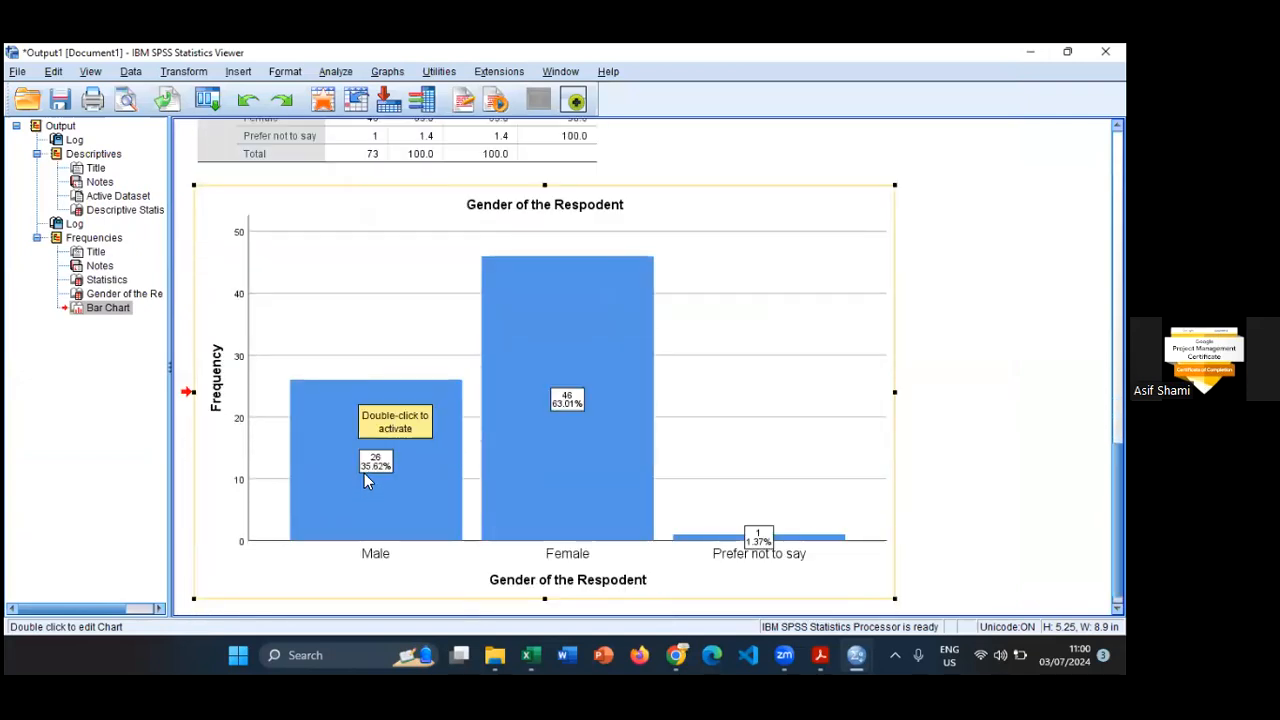
pyautogui.scroll(1, 364, 473)
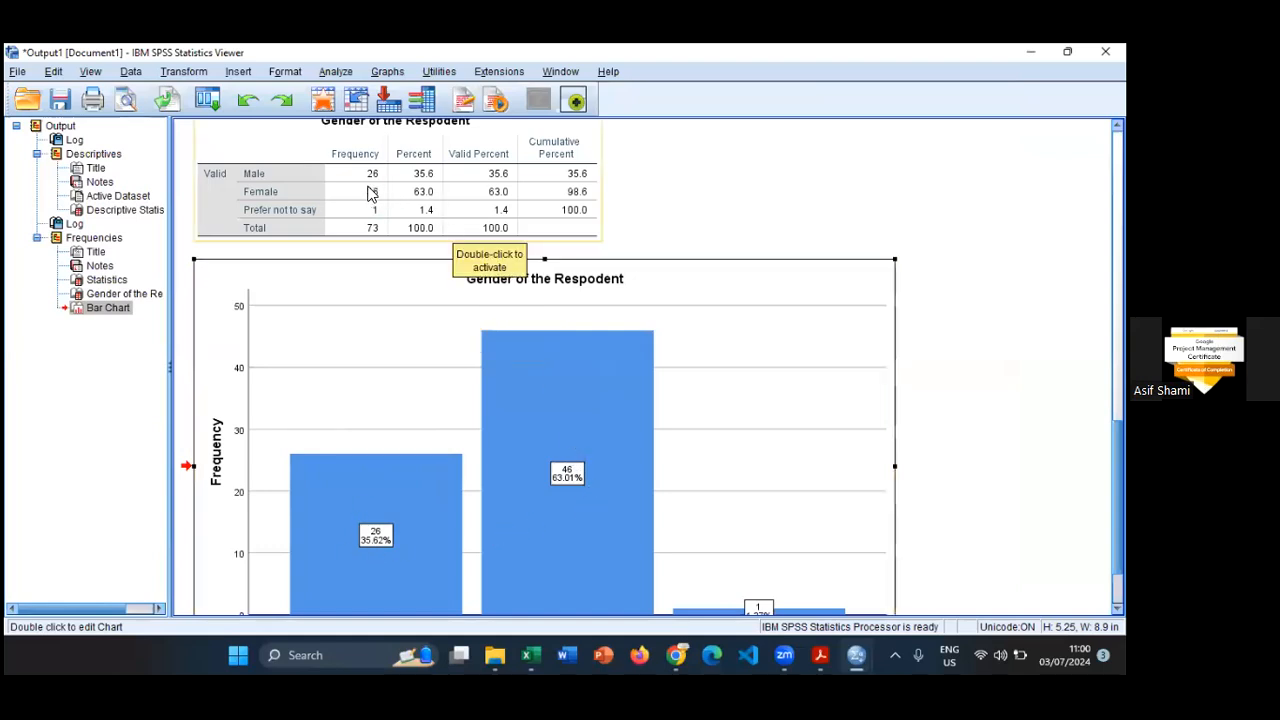
pyautogui.scroll(-1, 557, 488)
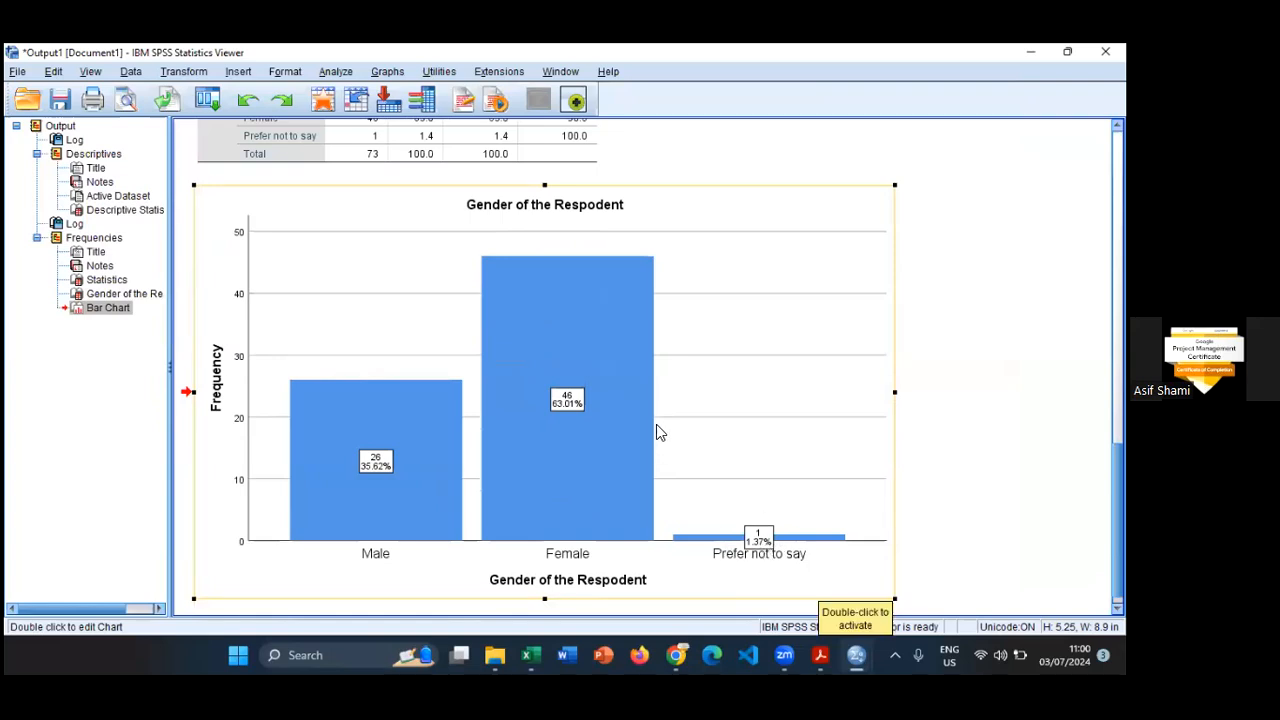
pyautogui.scroll(2, 656, 424)
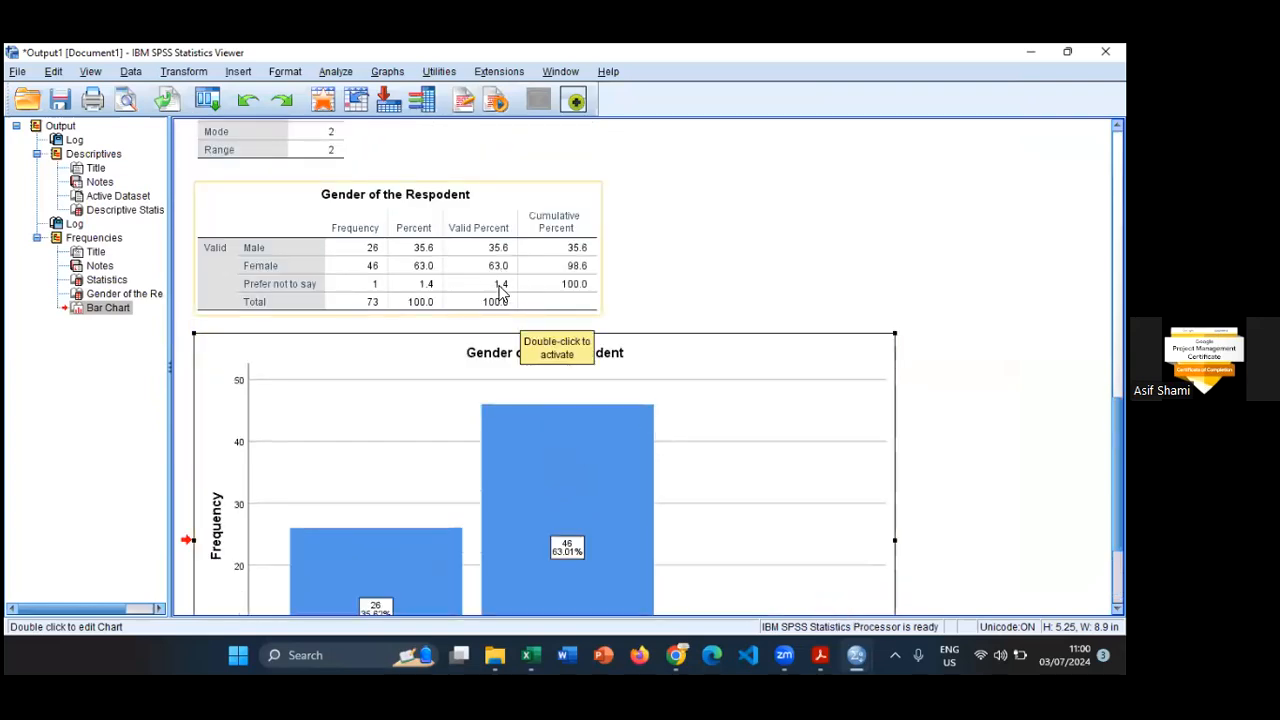
pyautogui.click(509, 222)
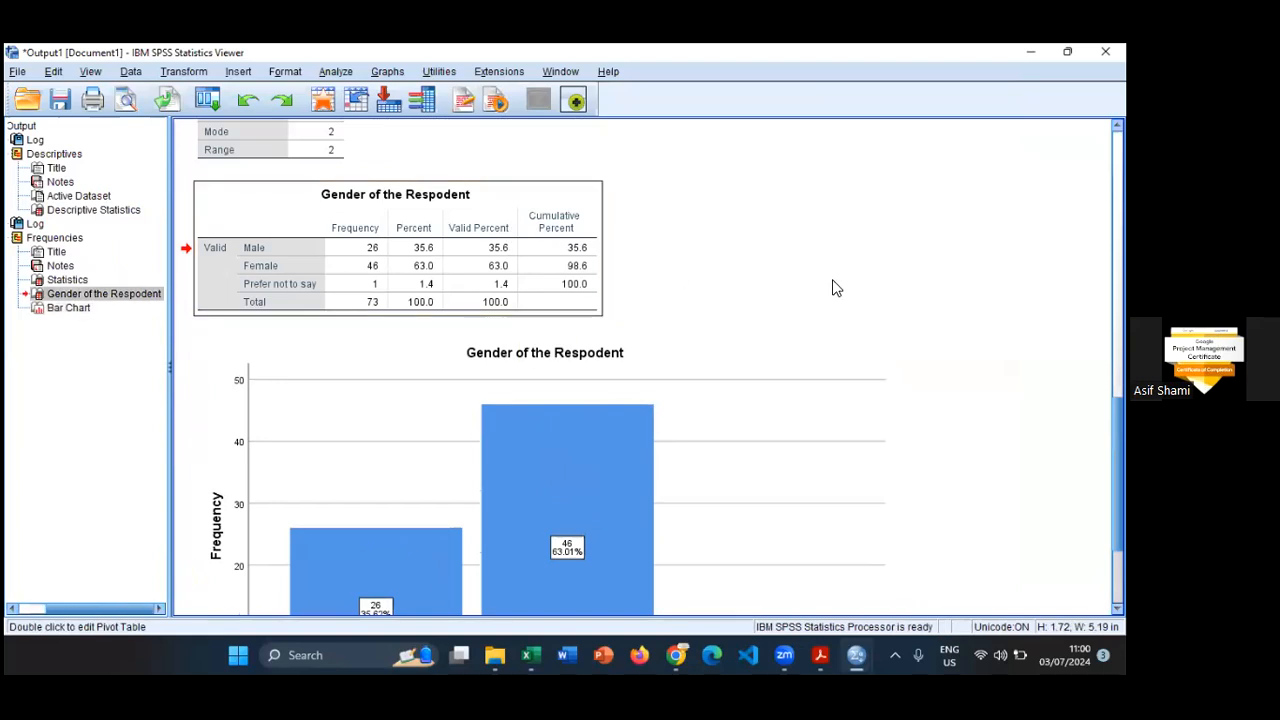
pyautogui.scroll(-2, 838, 288)
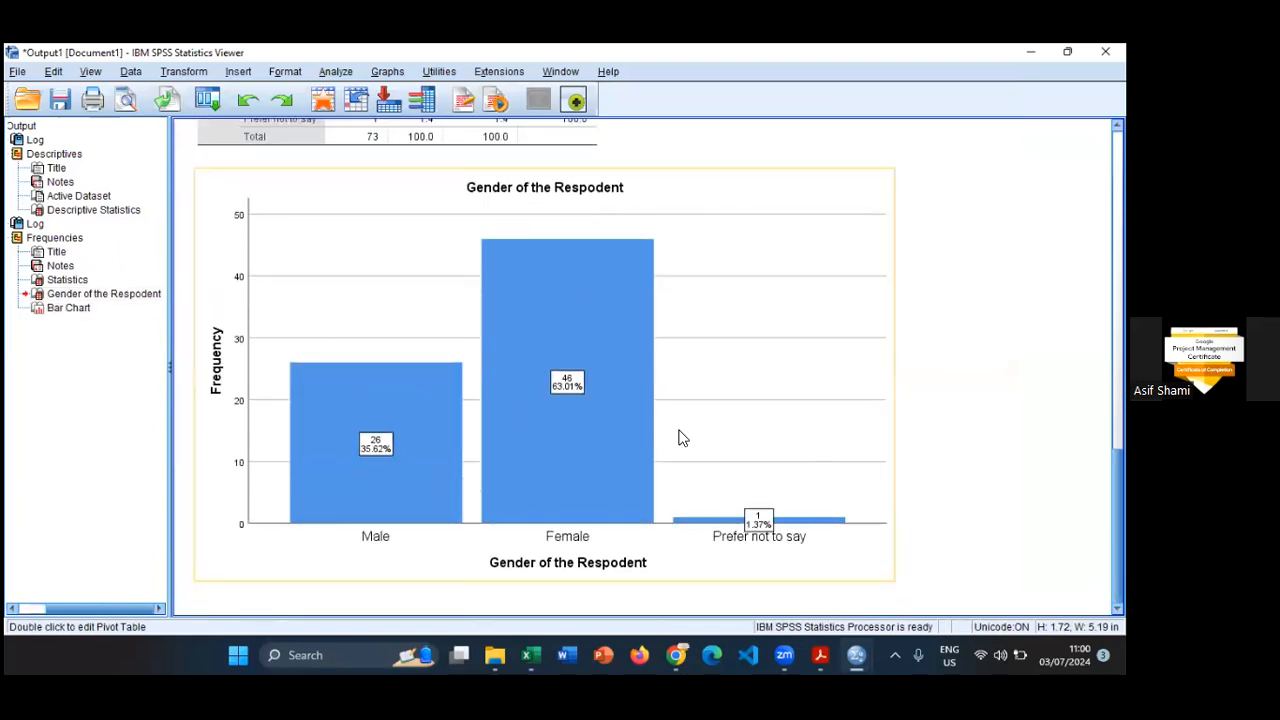
# - Start another Frequencies analysis and replace Gender with Education Level and Marital Status as the analysed variables
pyautogui.click(336, 73)
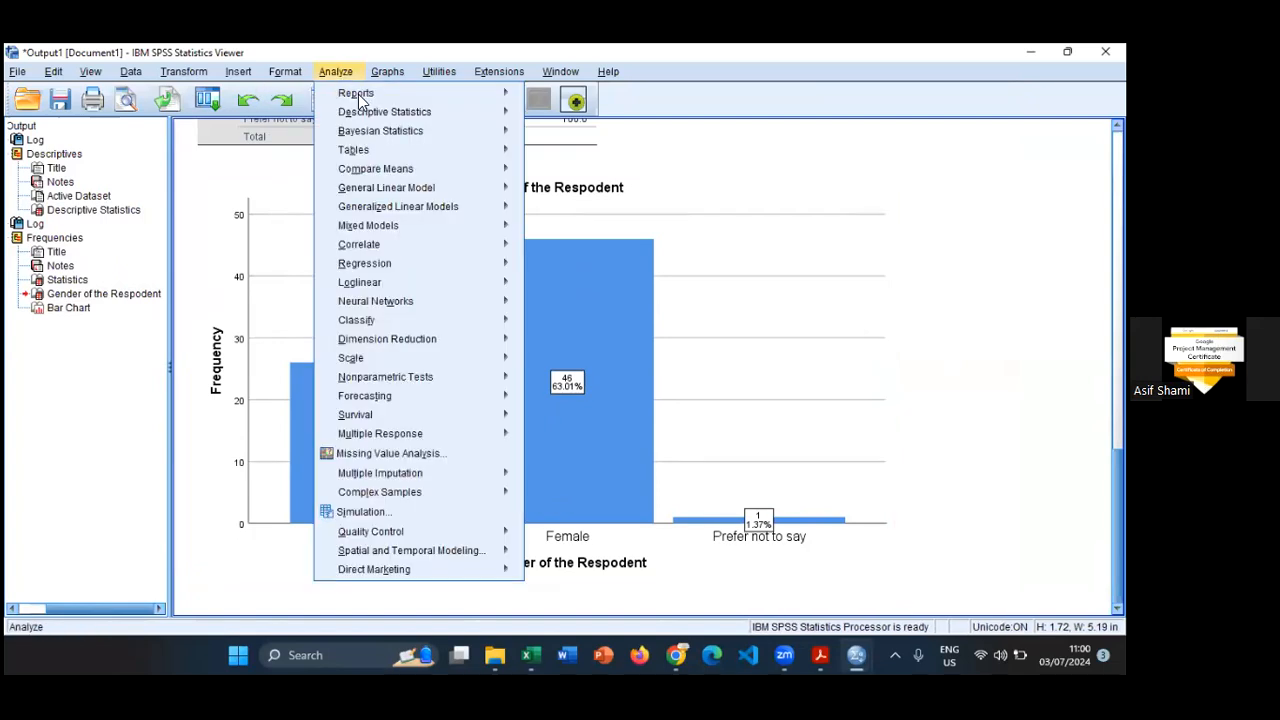
pyautogui.moveTo(372, 114)
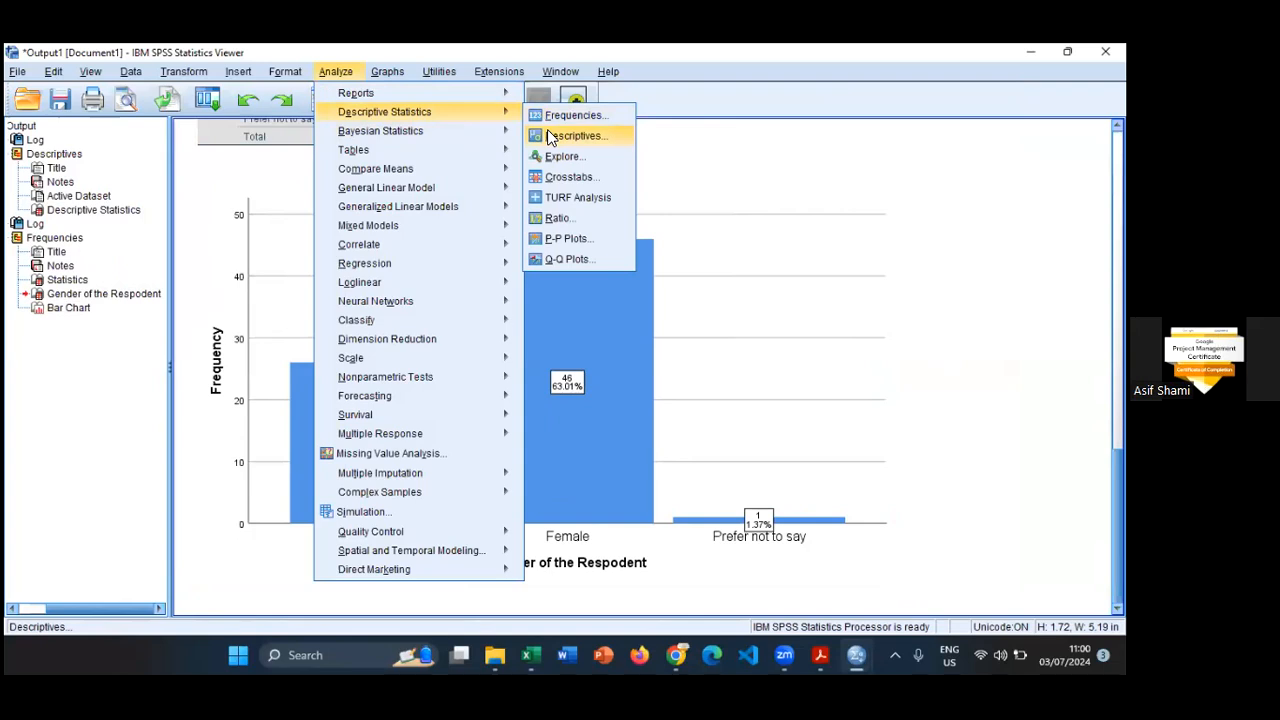
pyautogui.click(575, 115)
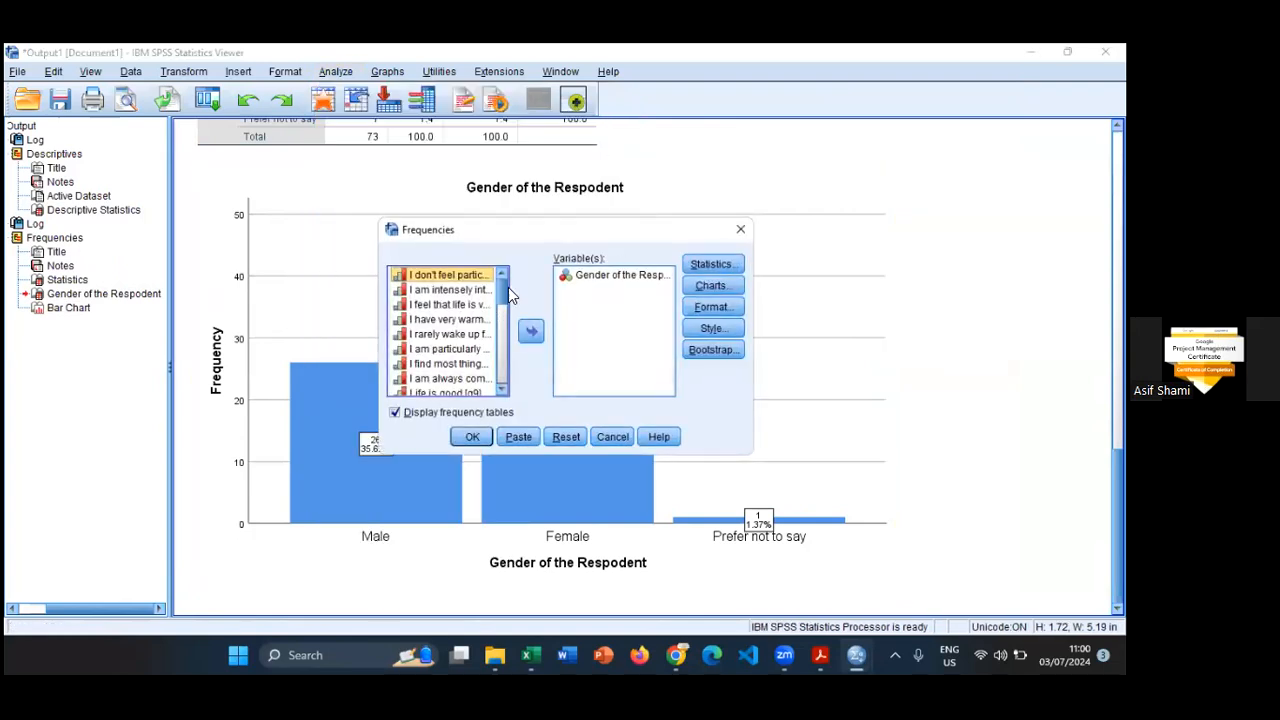
pyautogui.click(607, 275)
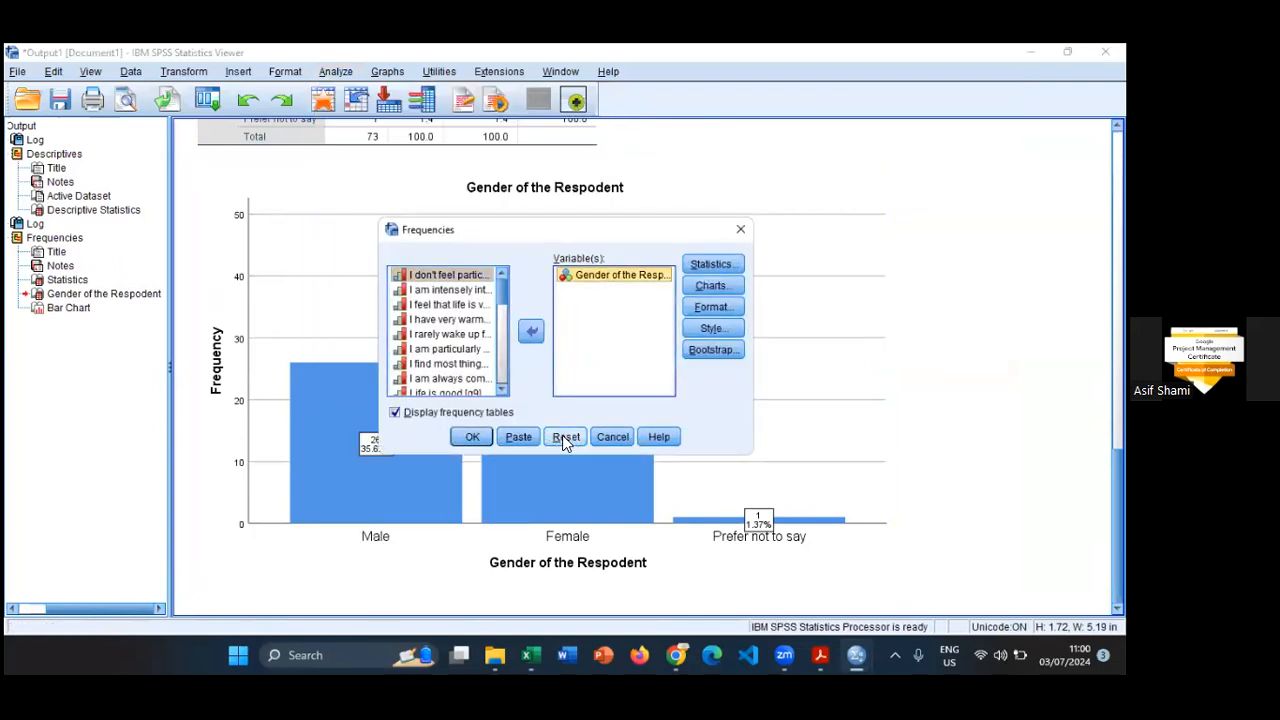
pyautogui.click(531, 331)
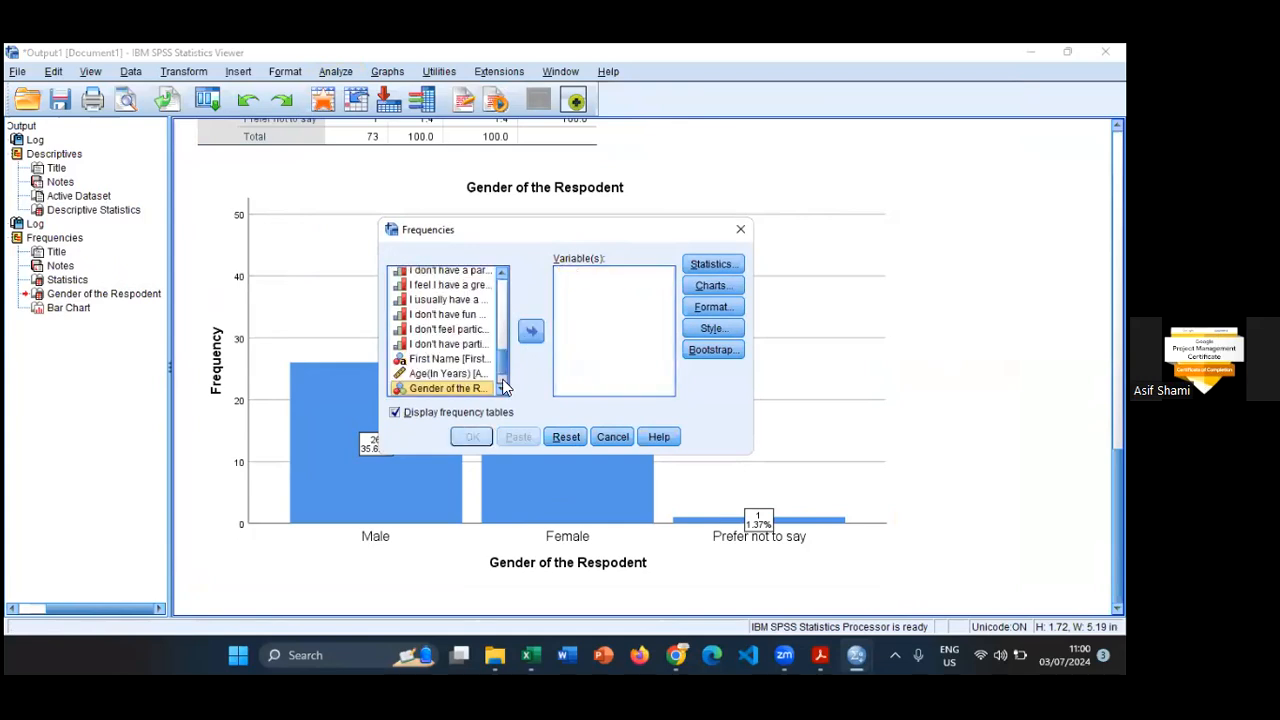
pyautogui.scroll(-1, 505, 367)
pyautogui.click(455, 360)
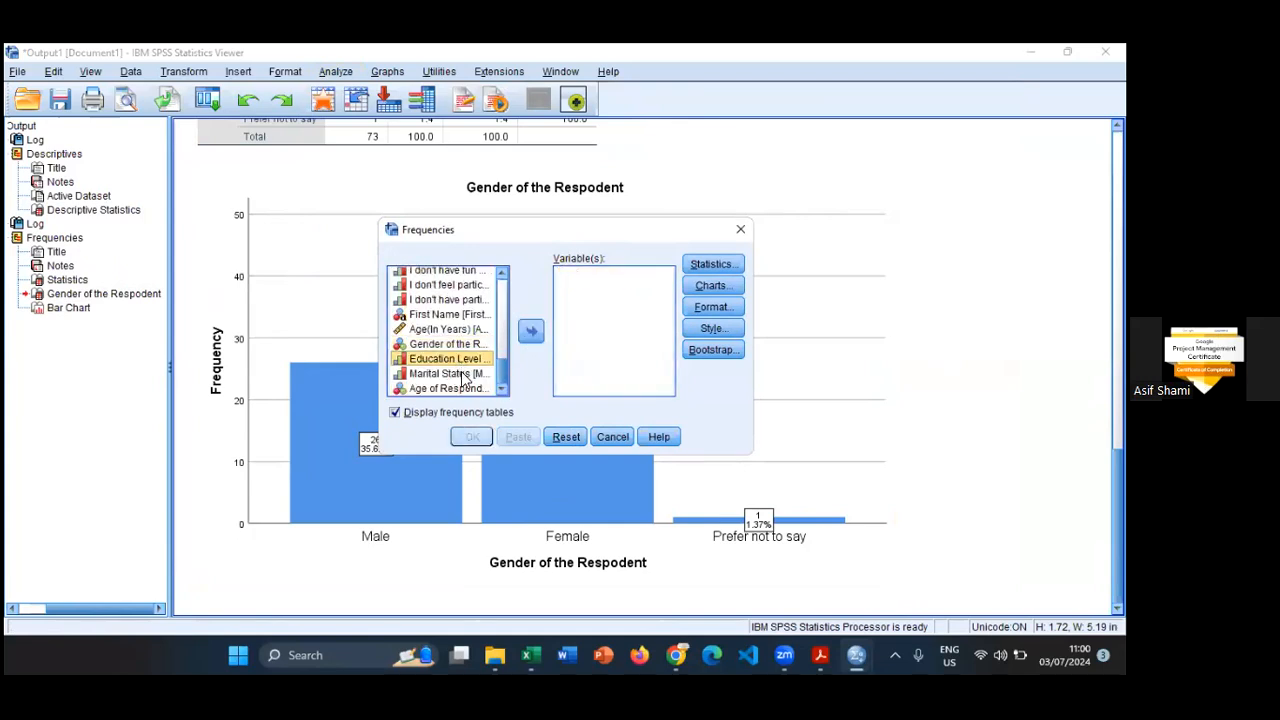
pyautogui.keyDown('ctrl'); pyautogui.click(463, 374); pyautogui.keyUp('ctrl')
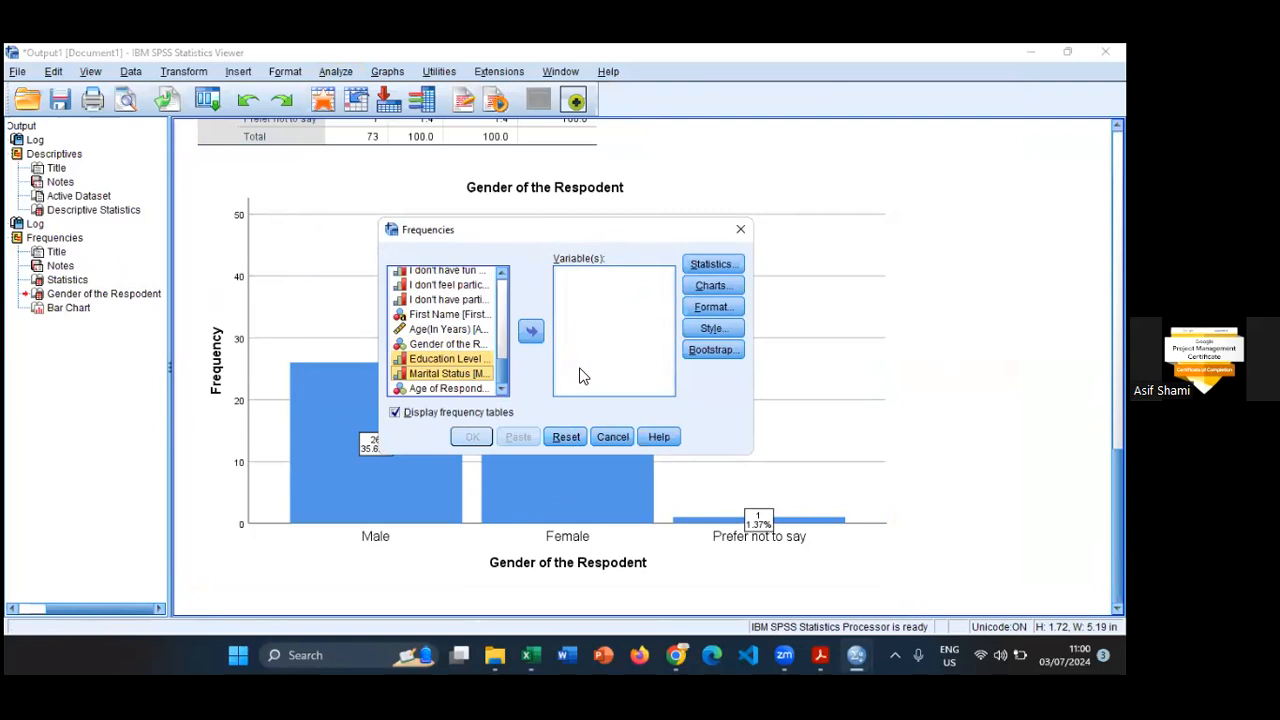
pyautogui.click(532, 338)
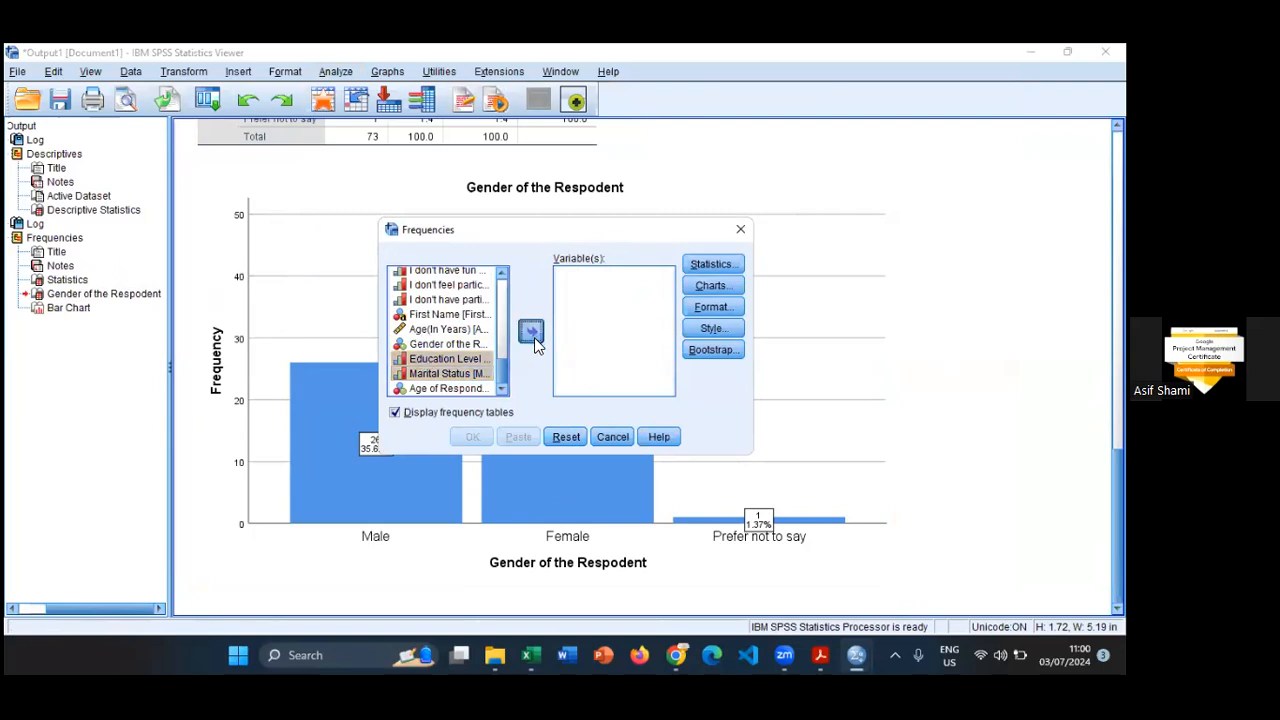
# - Request pie charts showing frequencies and run the Frequencies analysis for Education Level and Marital Status
pyautogui.click(713, 285)
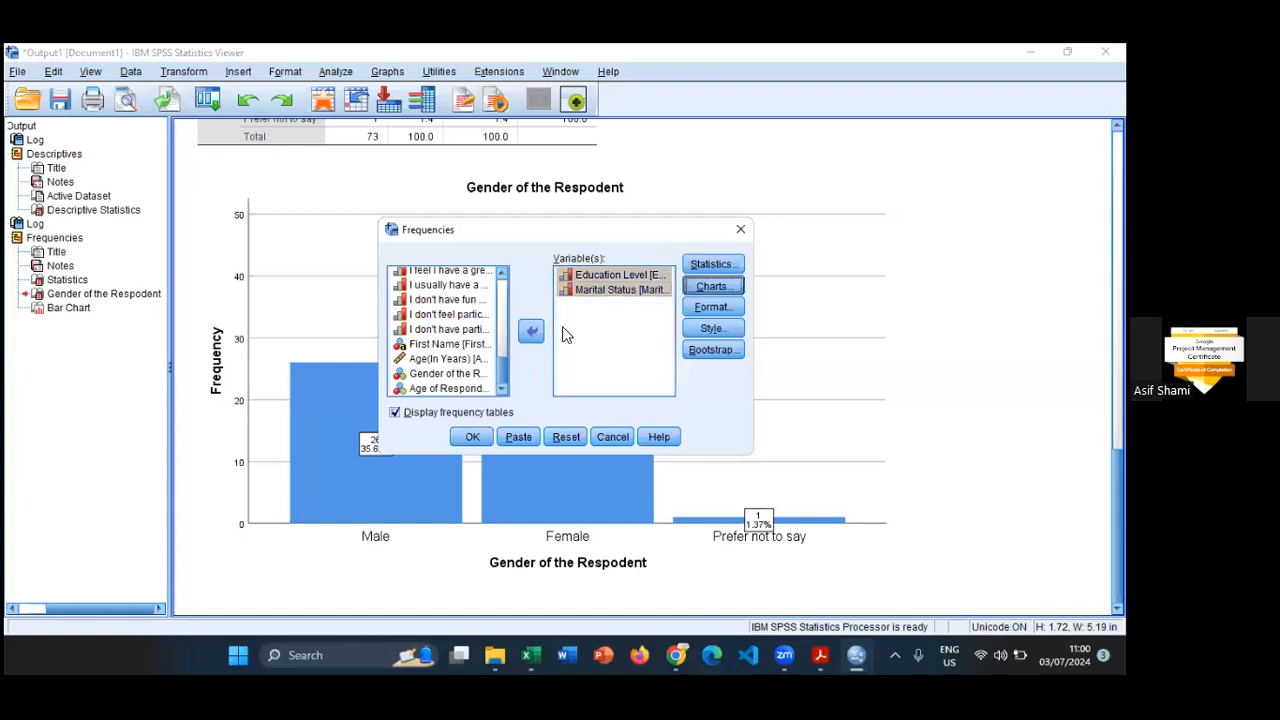
pyautogui.click(488, 318)
pyautogui.click(510, 431)
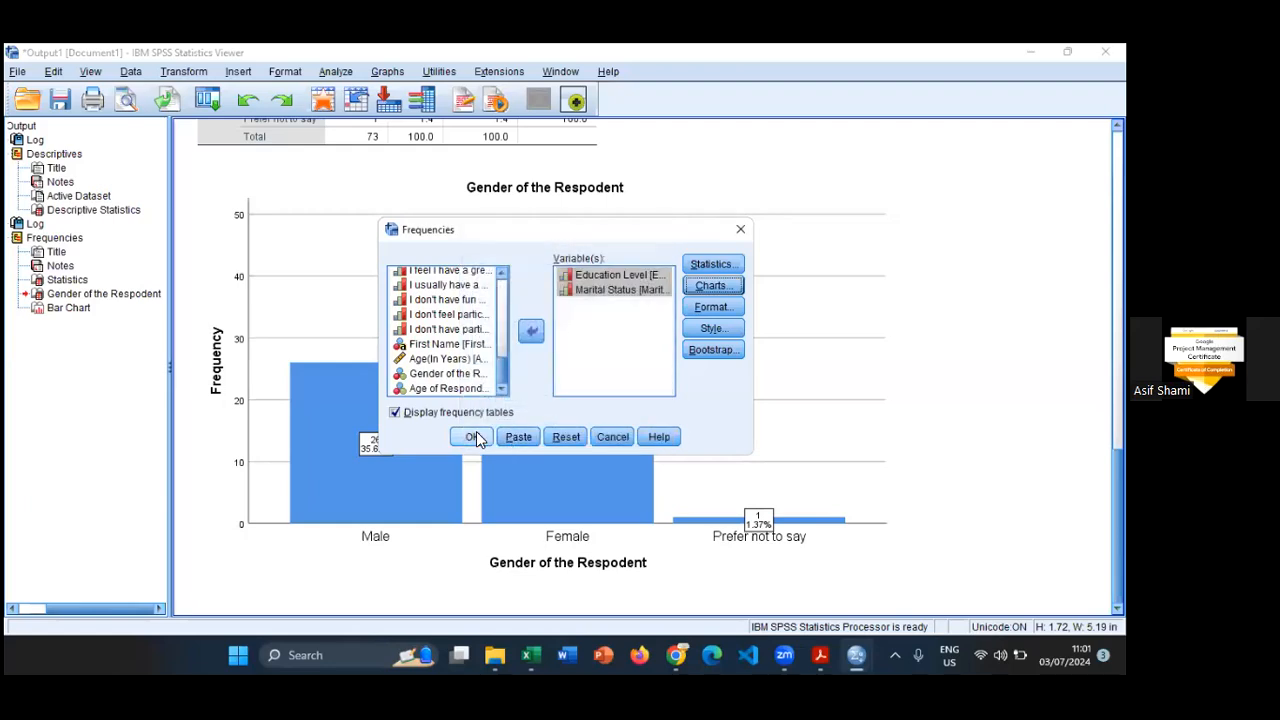
pyautogui.click(474, 437)
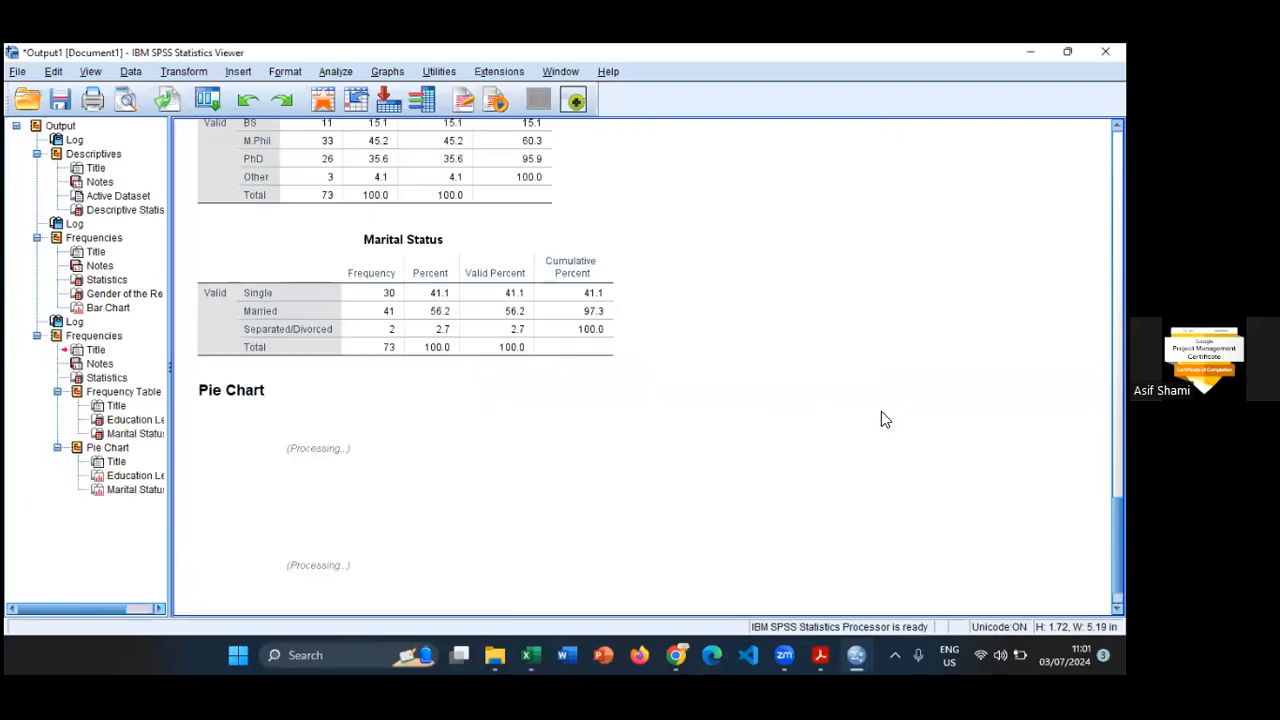
# - Review the statistics, frequency tables and pie chart output for Education Level and Marital Status
pyautogui.scroll(3, 881, 411)
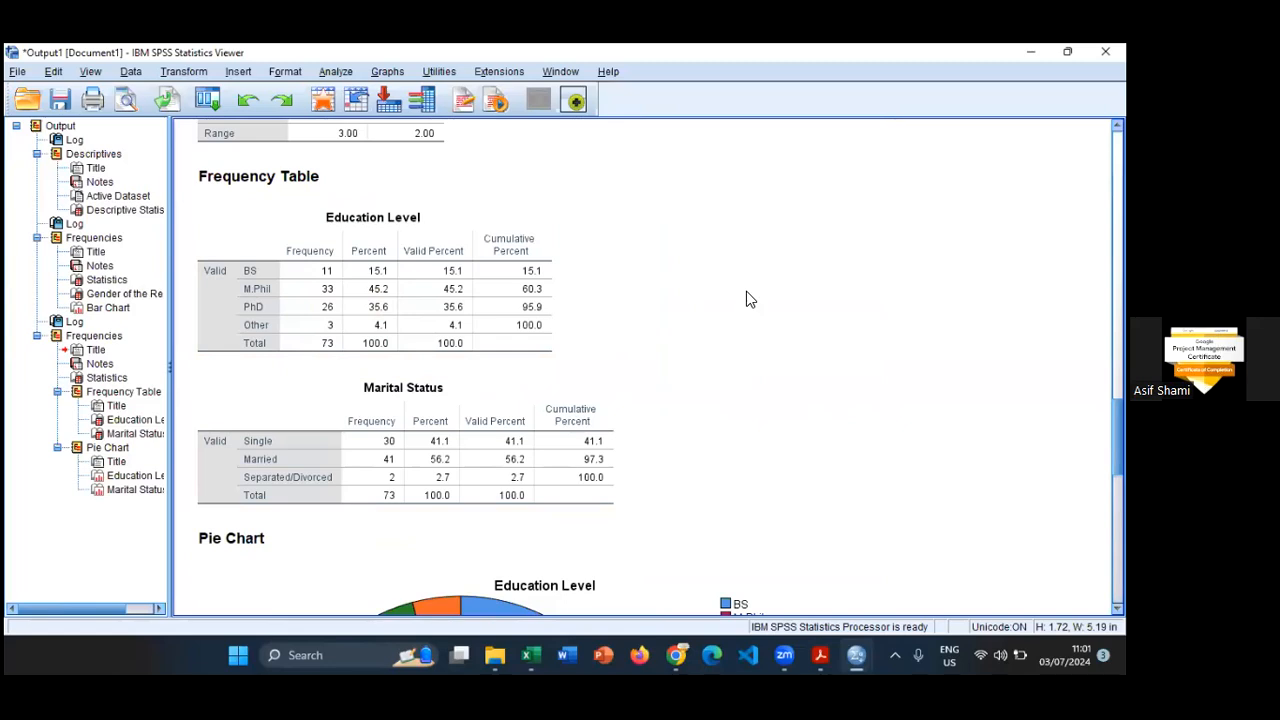
pyautogui.scroll(-2, 746, 291)
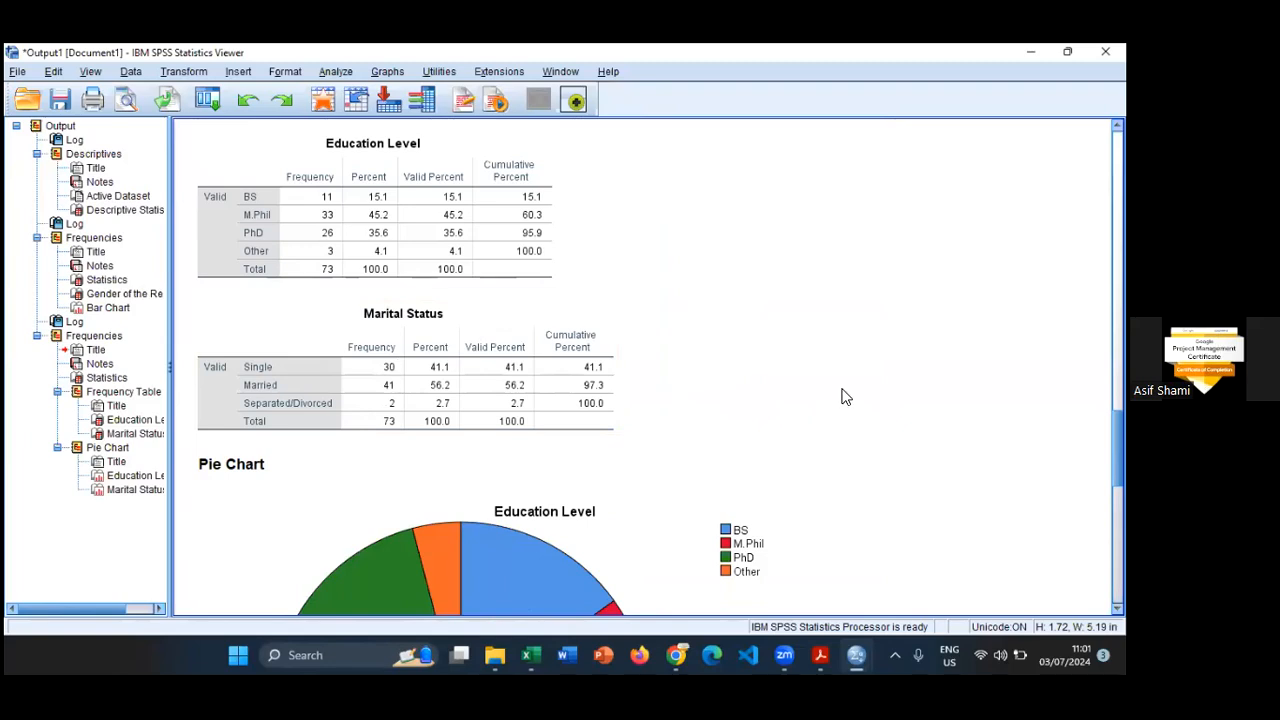
pyautogui.scroll(-4, 871, 386)
pyautogui.scroll(-6, 881, 385)
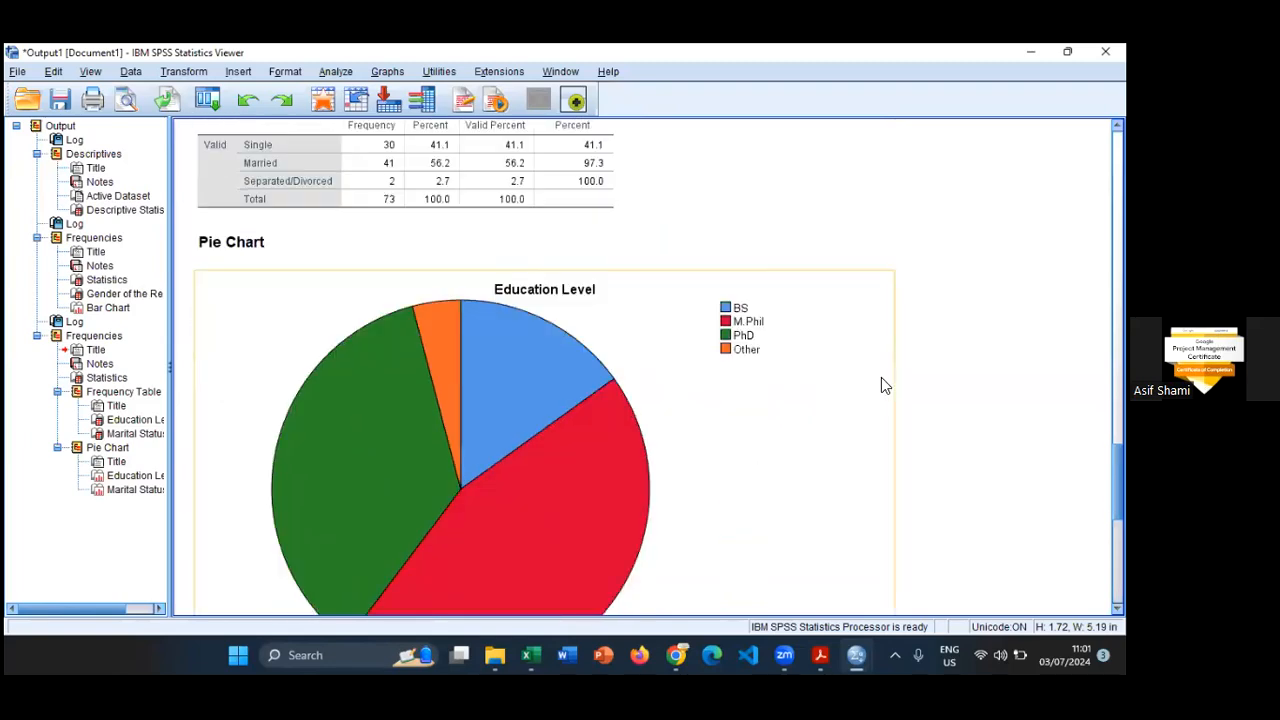
pyautogui.scroll(10, 893, 398)
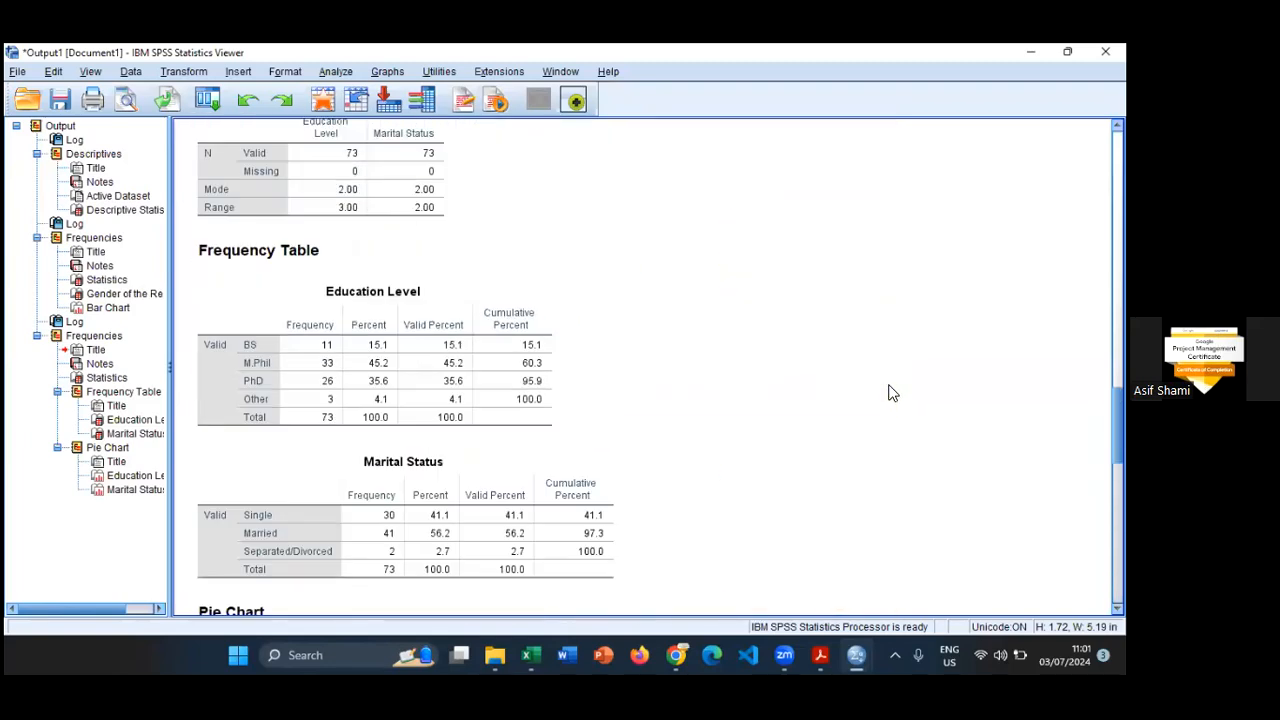
pyautogui.scroll(10, 875, 382)
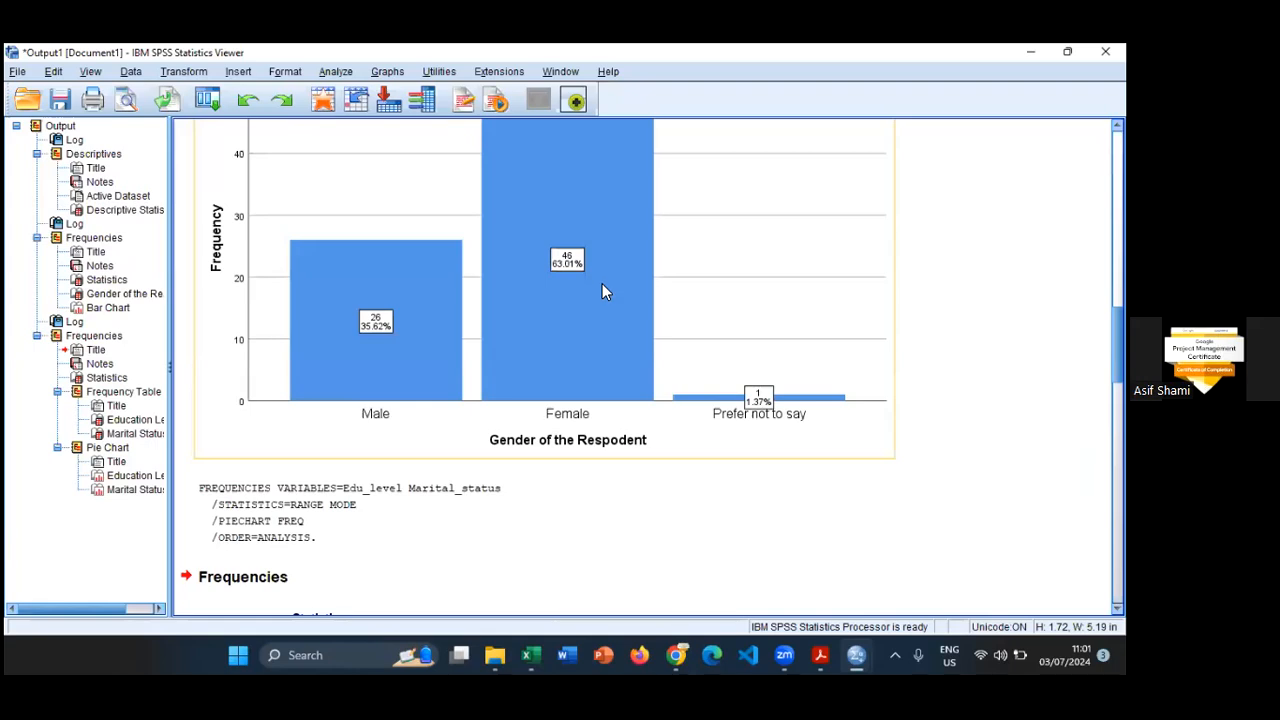
# - Open the Education Level pie chart in the Chart Editor and maximize the editor window
pyautogui.scroll(-20, 604, 288)
pyautogui.scroll(2, 600, 320)
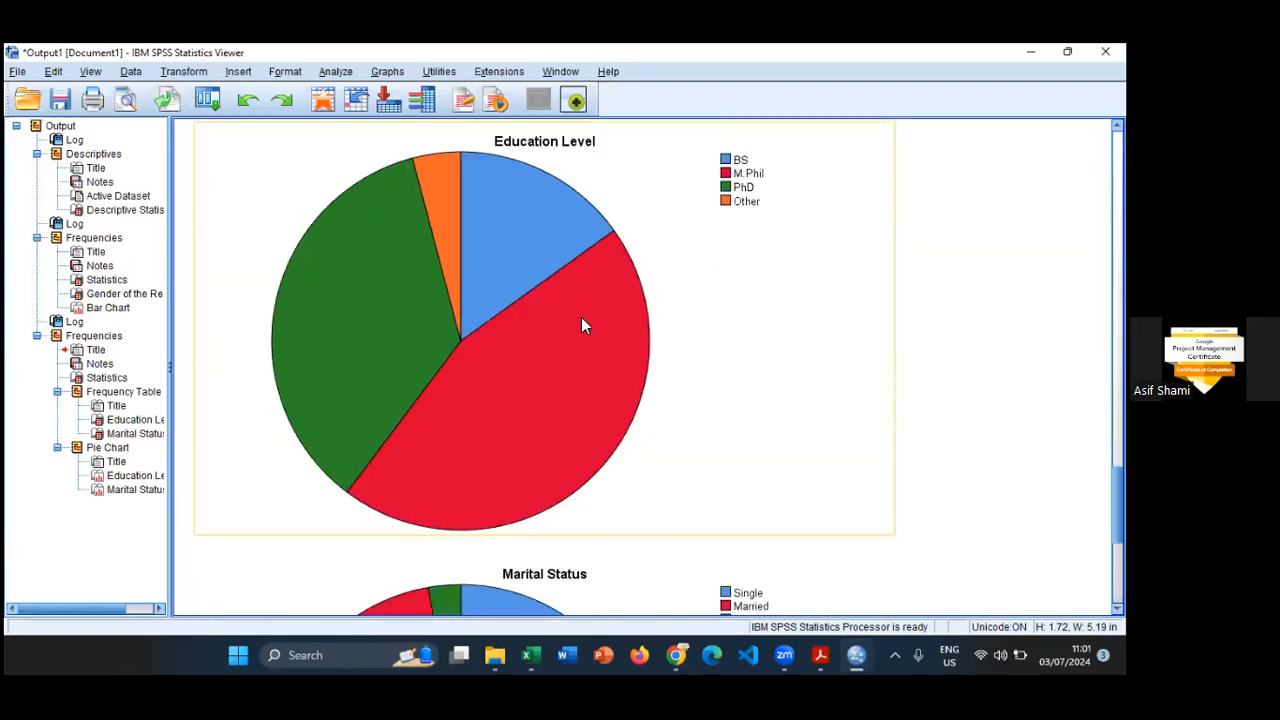
pyautogui.click(583, 318)
pyautogui.doubleClick(590, 310)
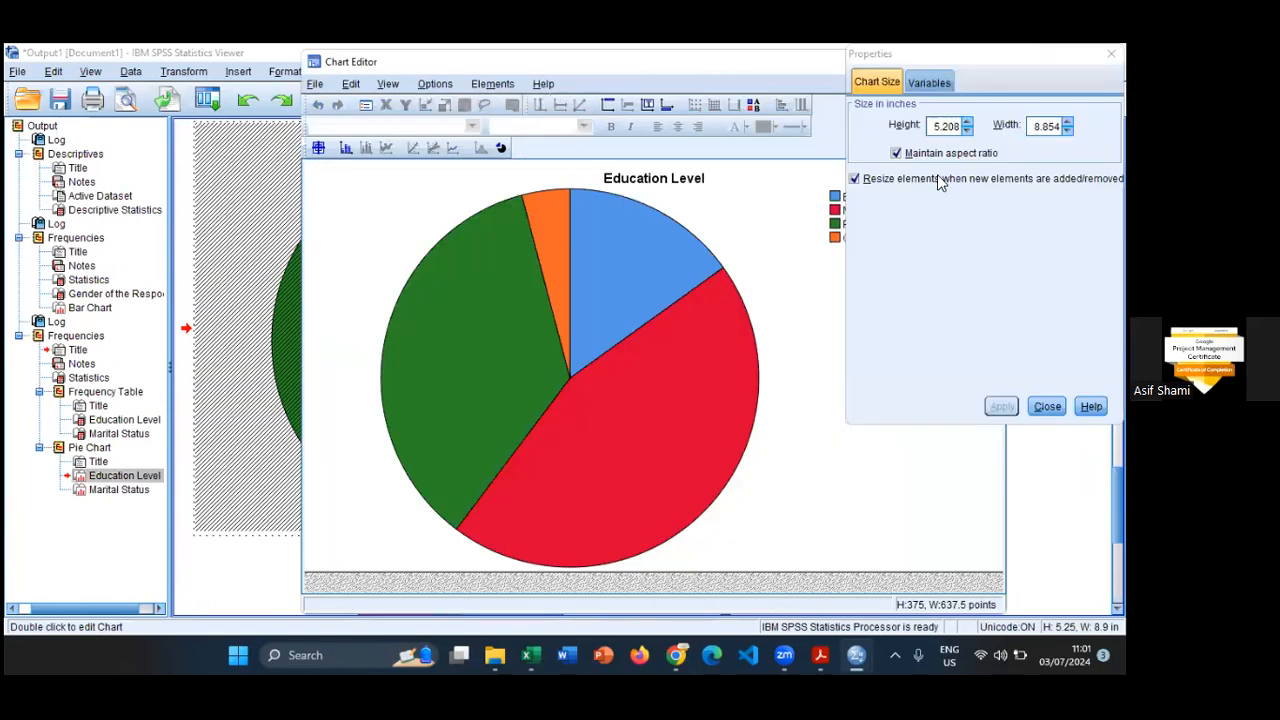
pyautogui.moveTo(520, 55); pyautogui.dragTo(425, 45)
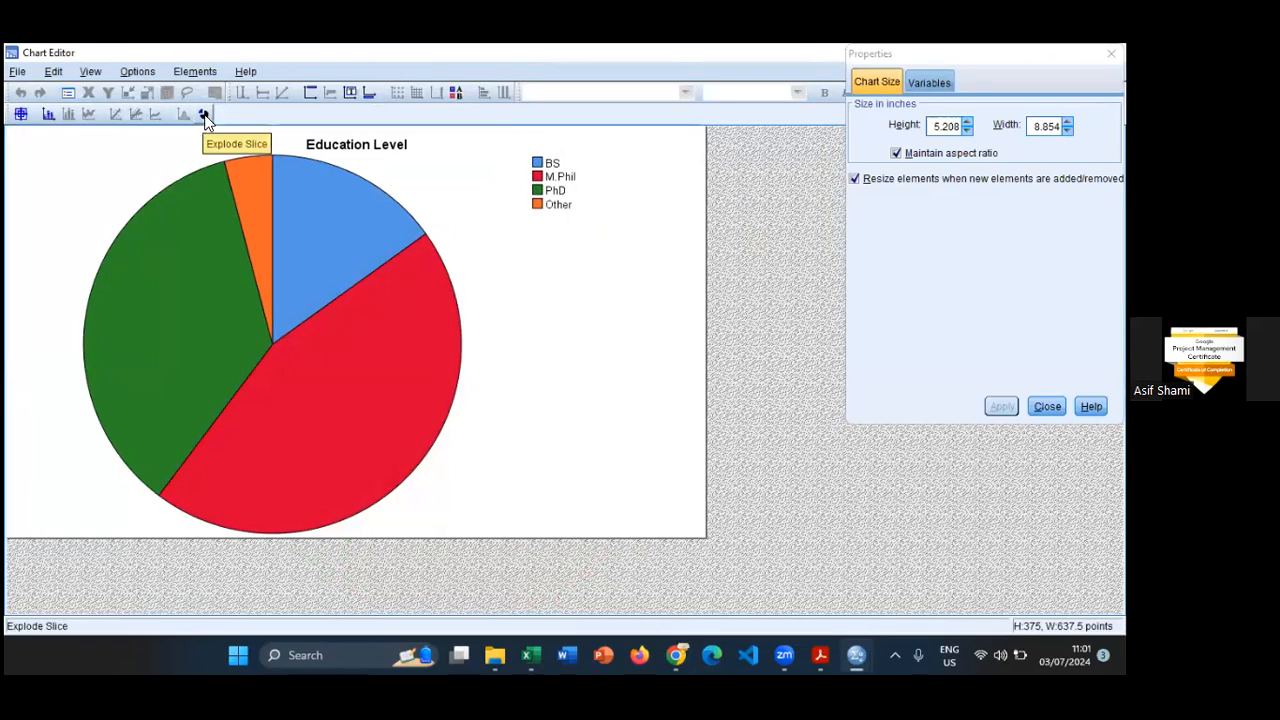
# - Try exploding all slices of the Education Level pie and return them to a full circle
pyautogui.click(299, 300)
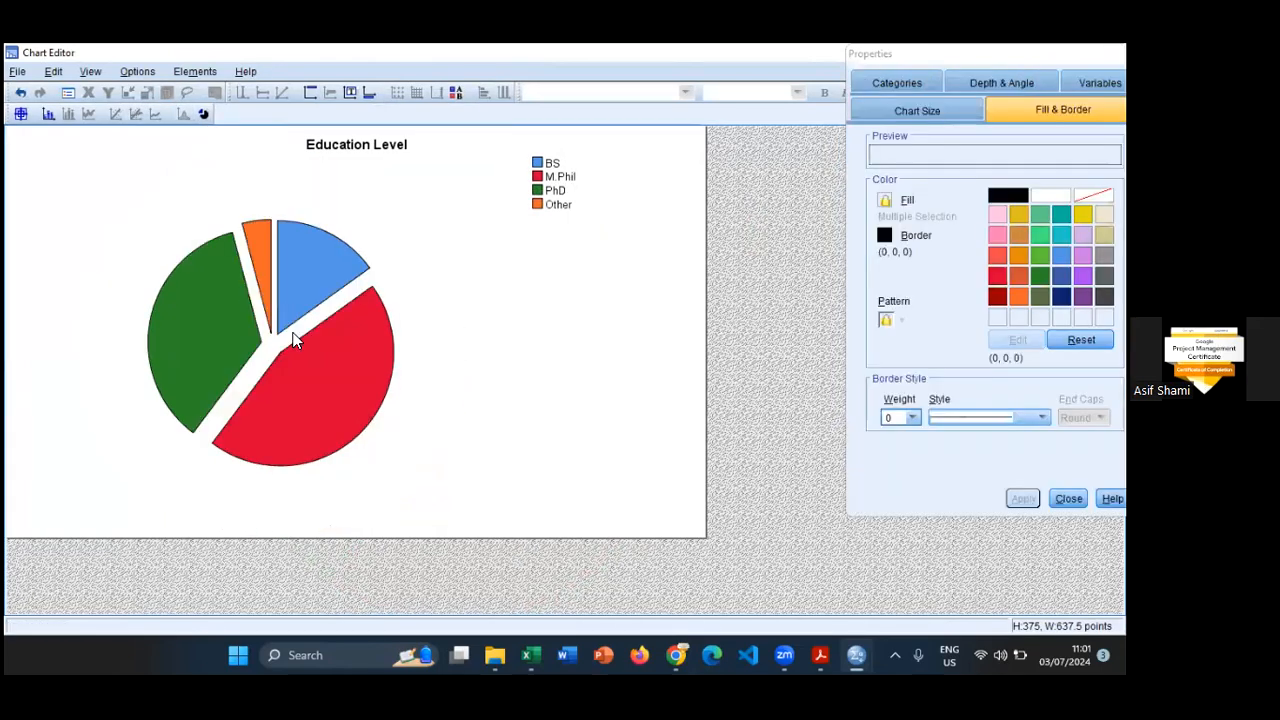
pyautogui.click(203, 115)
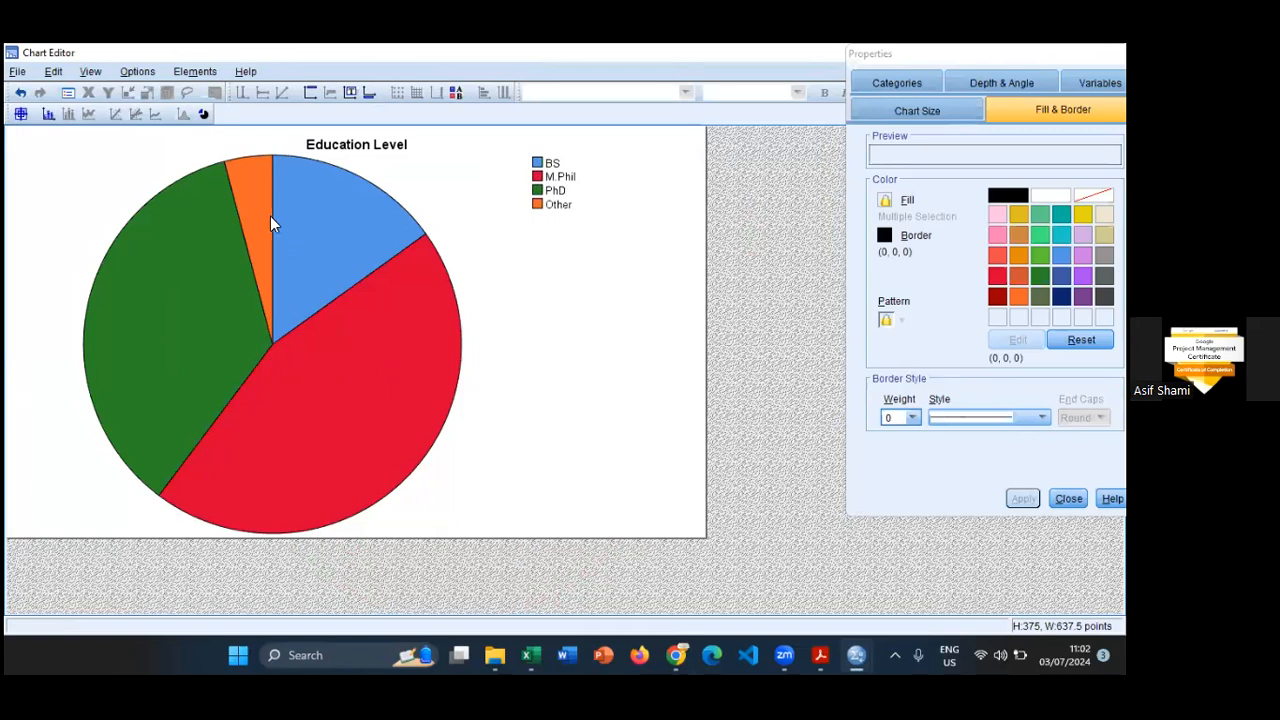
pyautogui.click(43, 114)
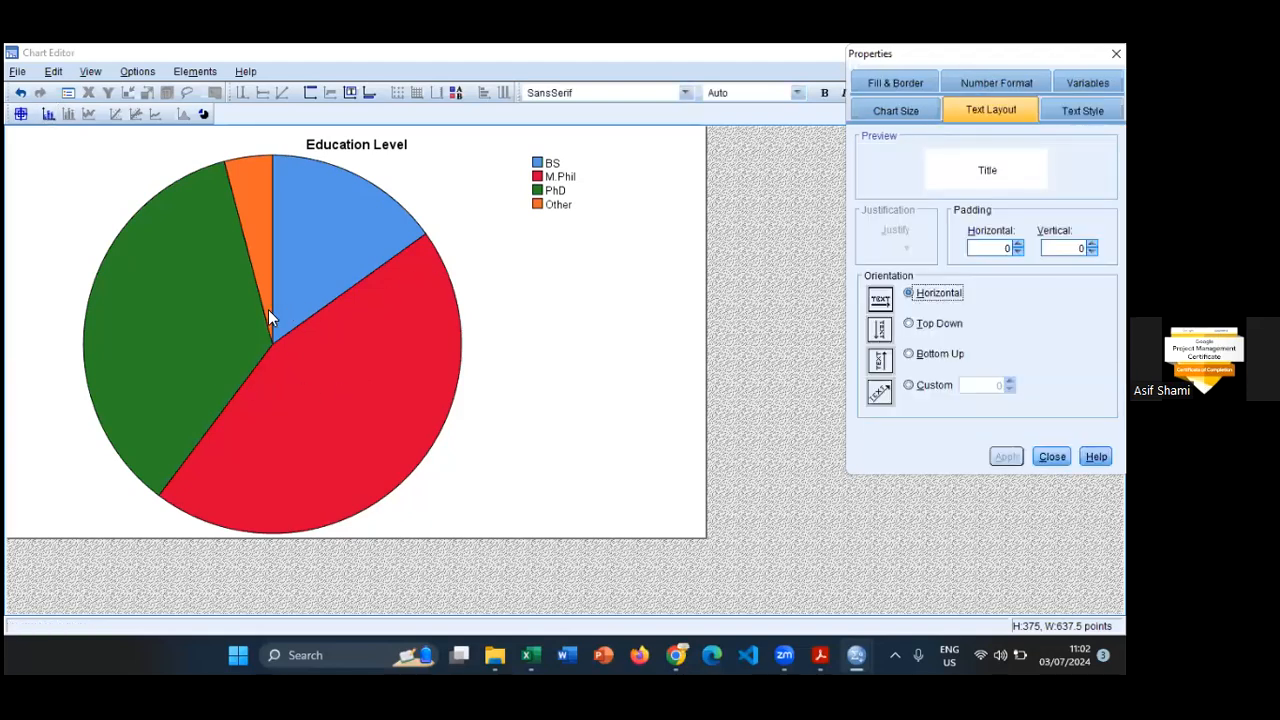
# - Add count data labels to the PhD, Other, BS and M.Phil slices of the Education Level pie using Data Label Mode
pyautogui.click(34, 147)
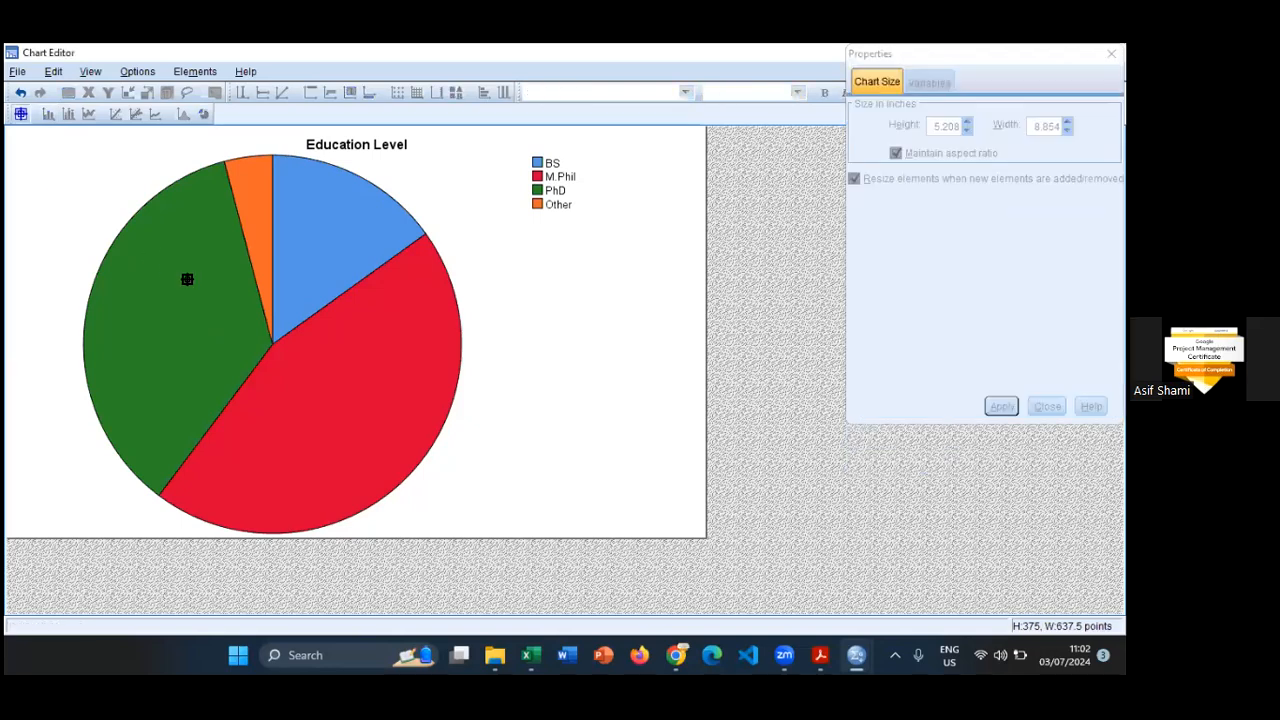
pyautogui.click(265, 228)
pyautogui.click(263, 224)
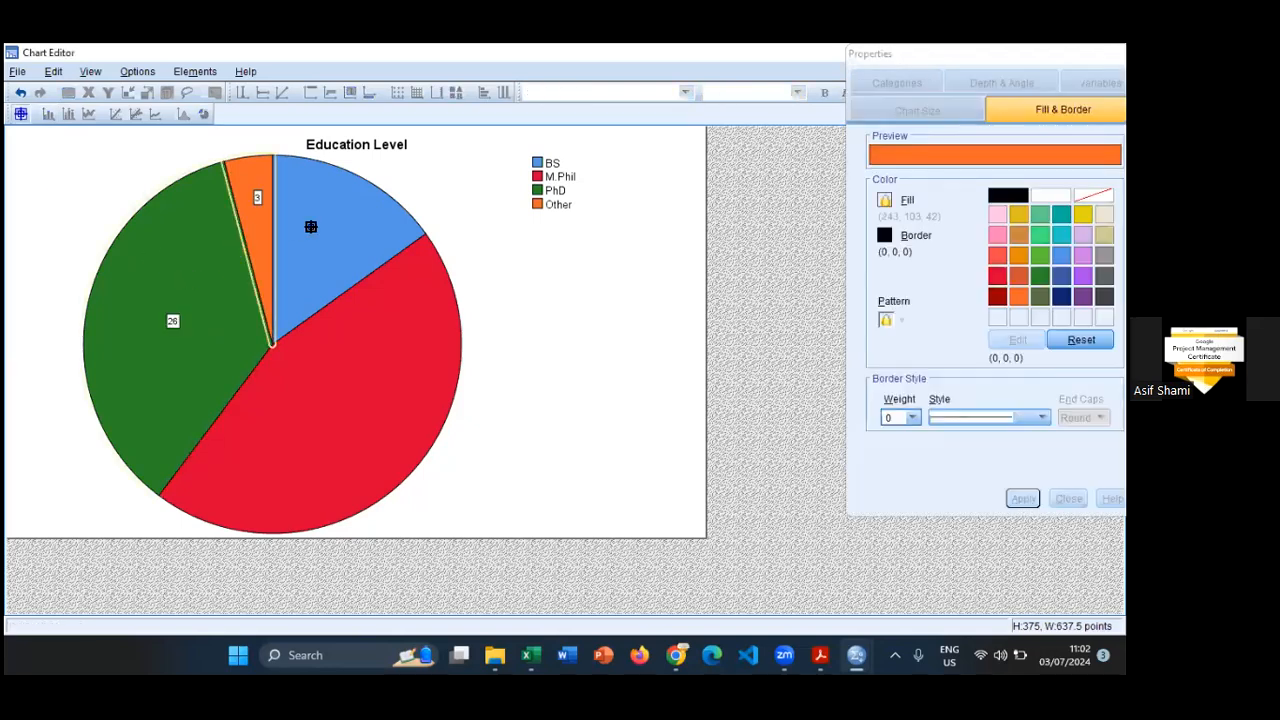
pyautogui.click(346, 281)
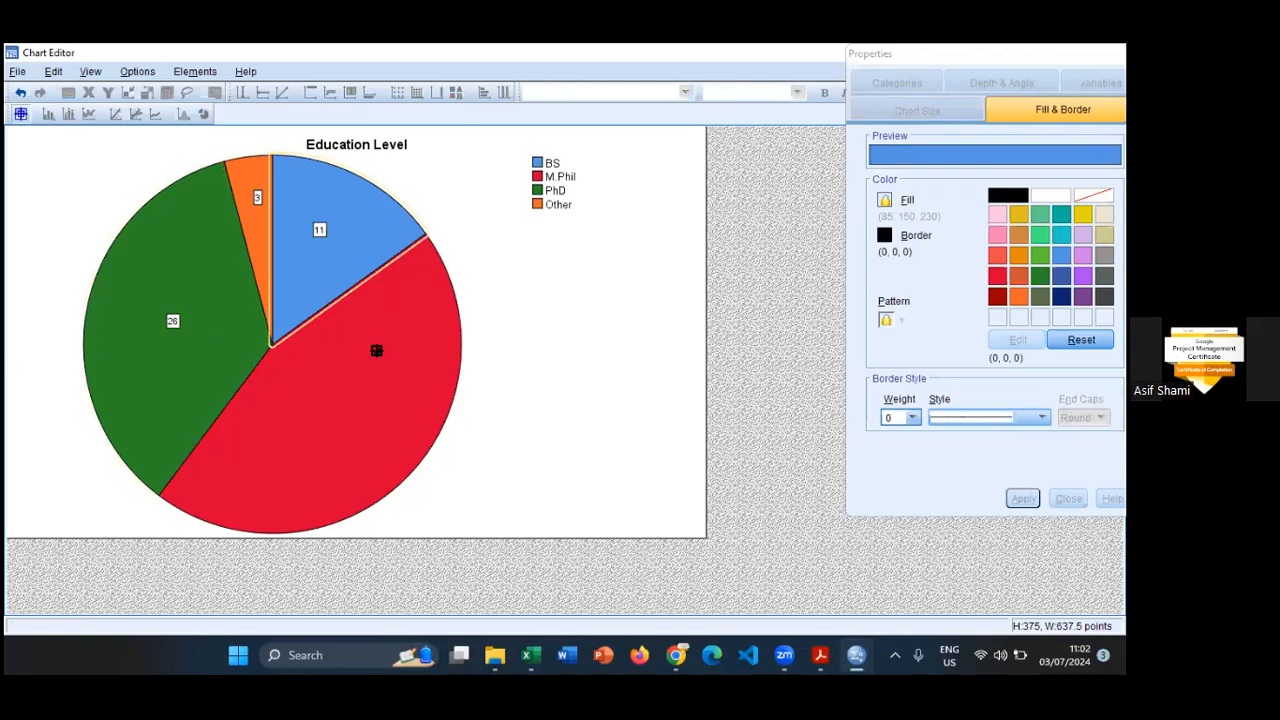
pyautogui.click(376, 350)
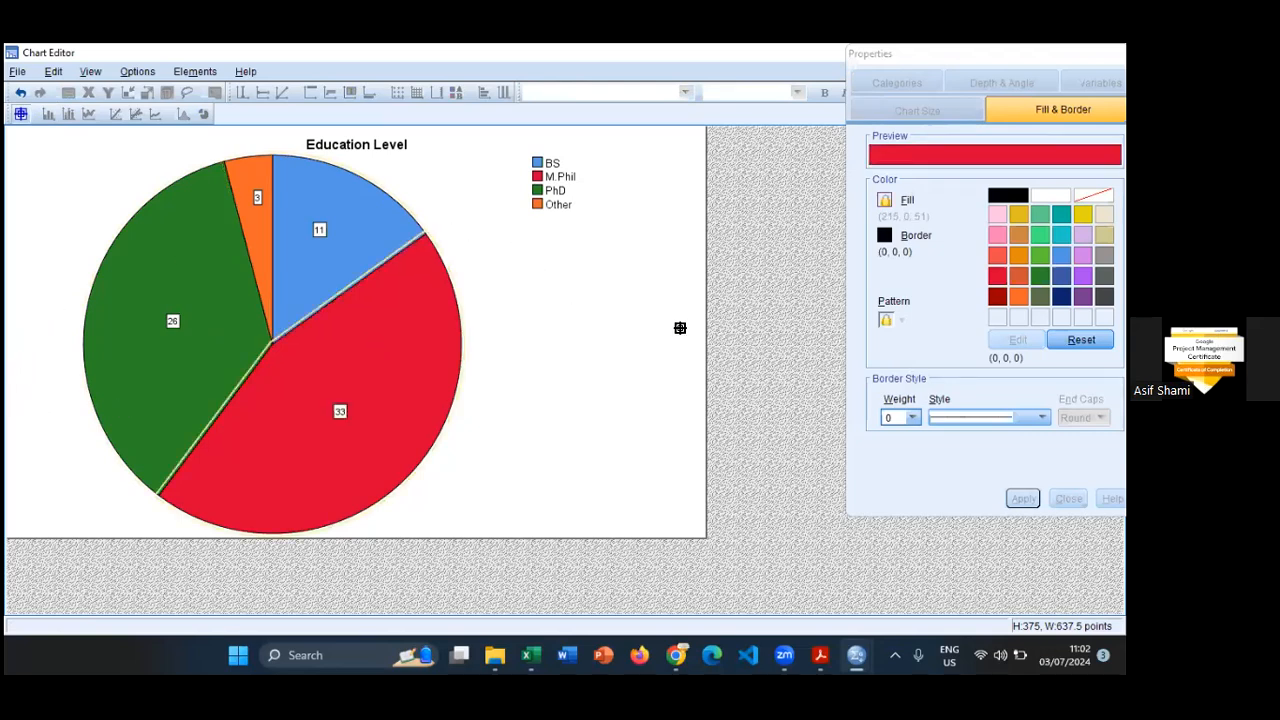
pyautogui.click(20, 116)
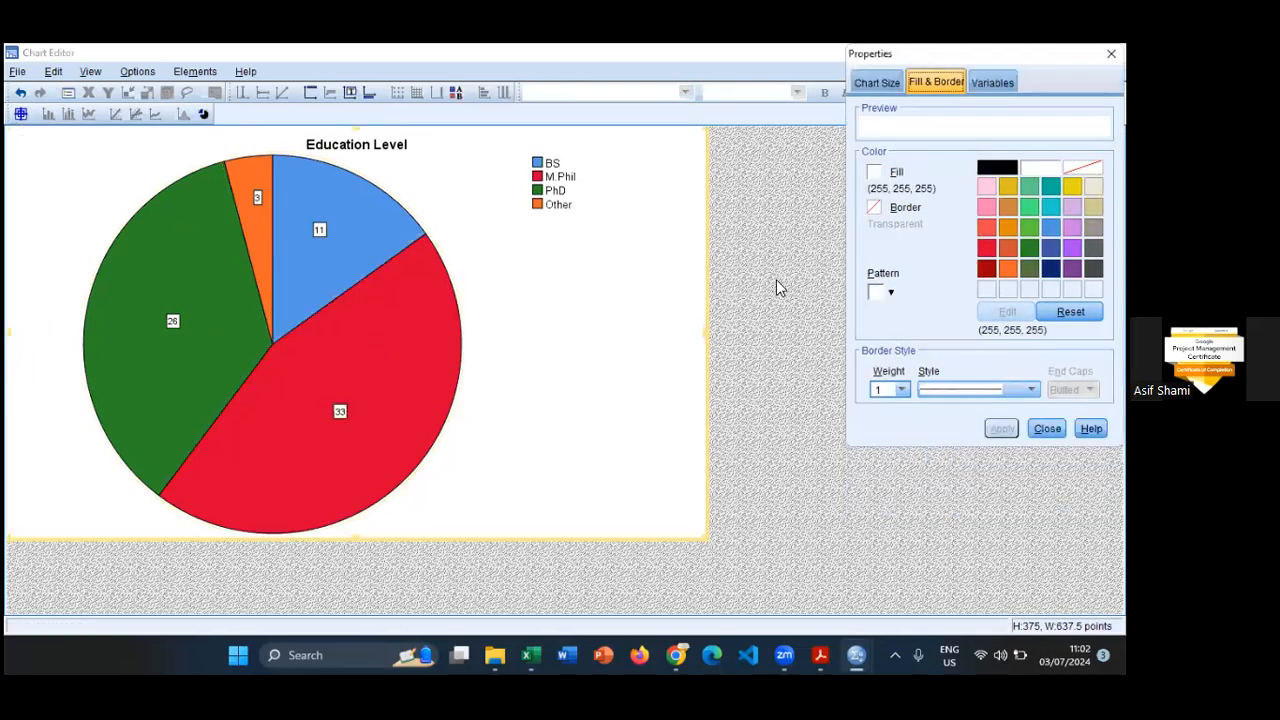
# - Try the Explode Slice option on the labelled Education Level pie, restore the full circle and close the Chart Editor
pyautogui.click(573, 316)
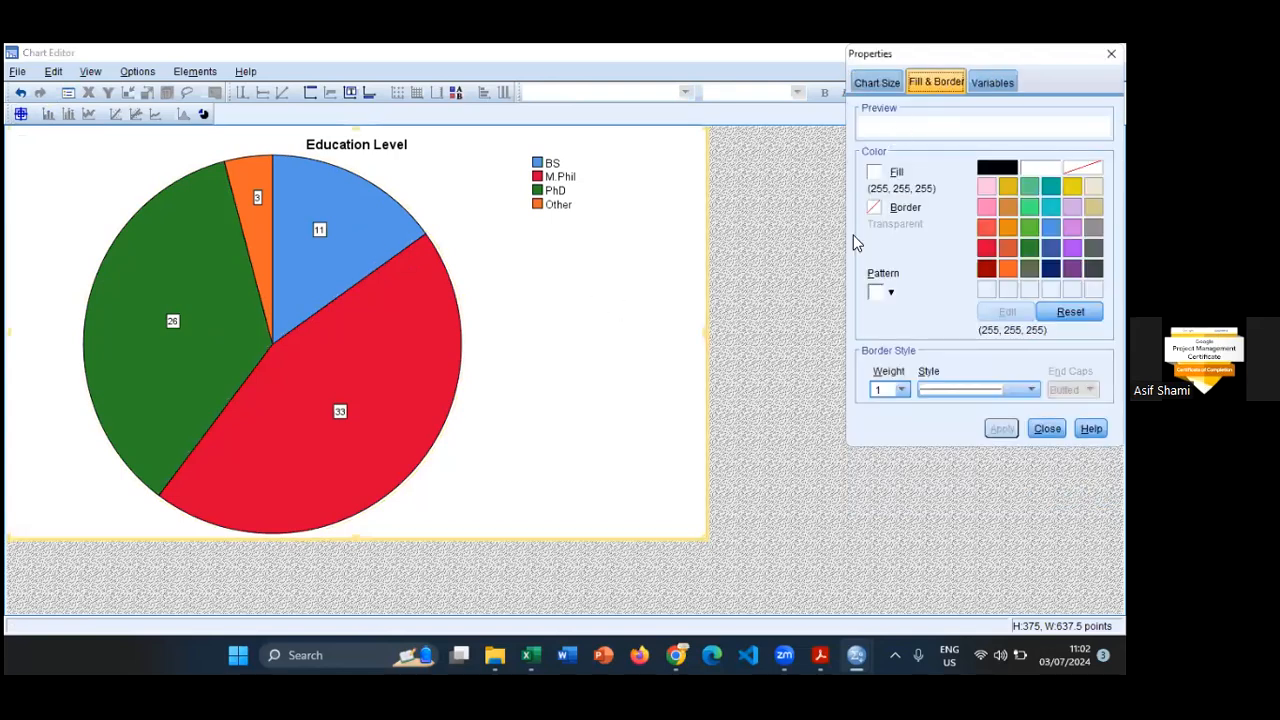
pyautogui.click(204, 115)
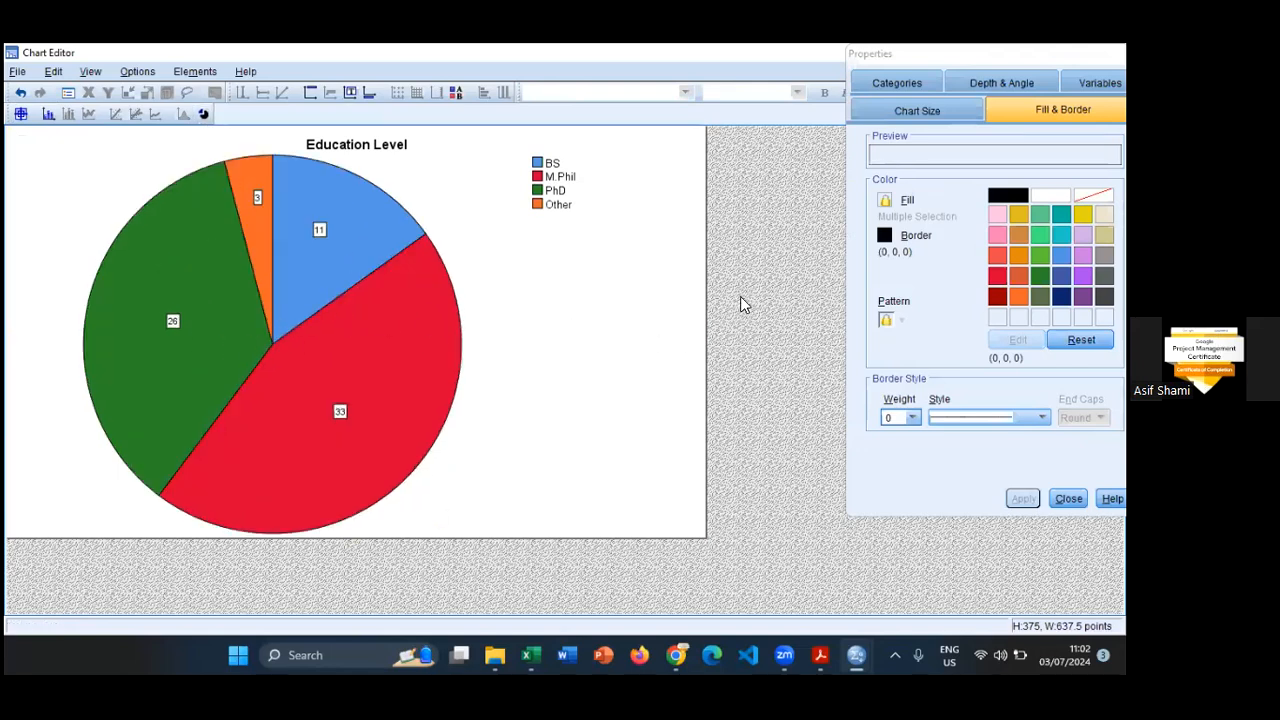
pyautogui.click(817, 201)
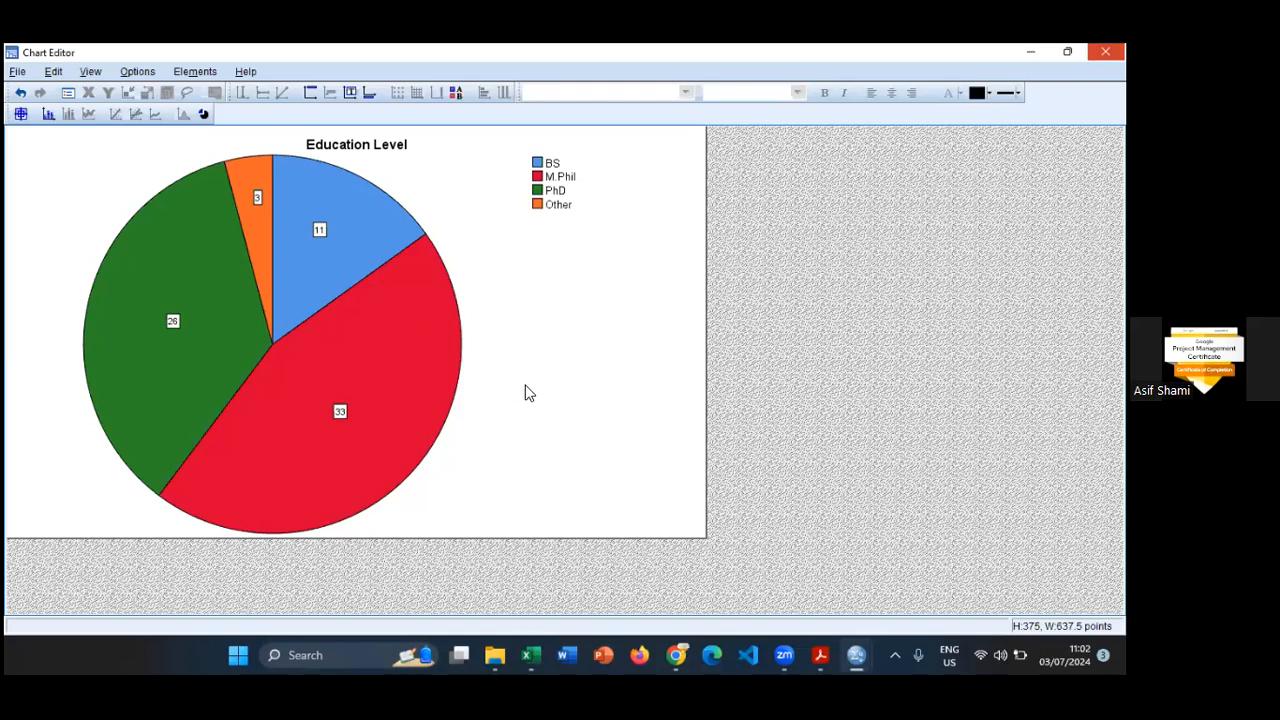
# - Open the Marital Status pie chart for editing and add count data labels to the Single, Married and Separated/Divorced slices
pyautogui.scroll(-3, 640, 406)
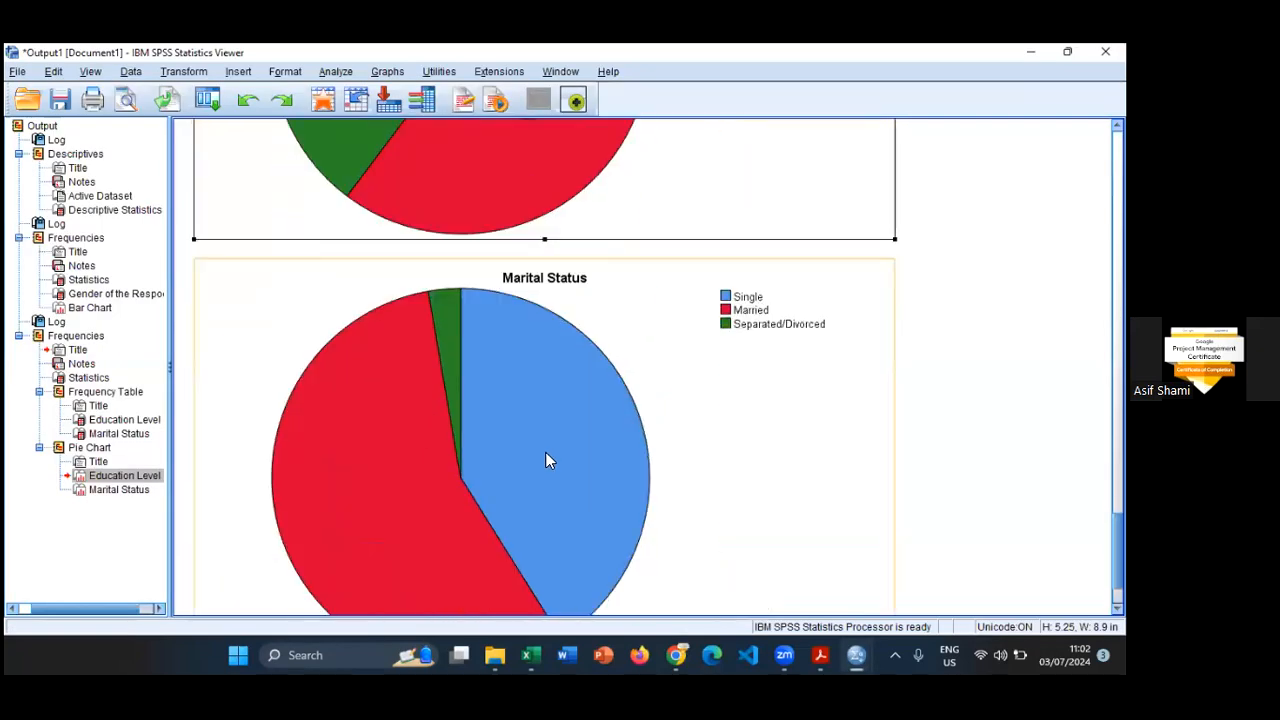
pyautogui.doubleClick(547, 460)
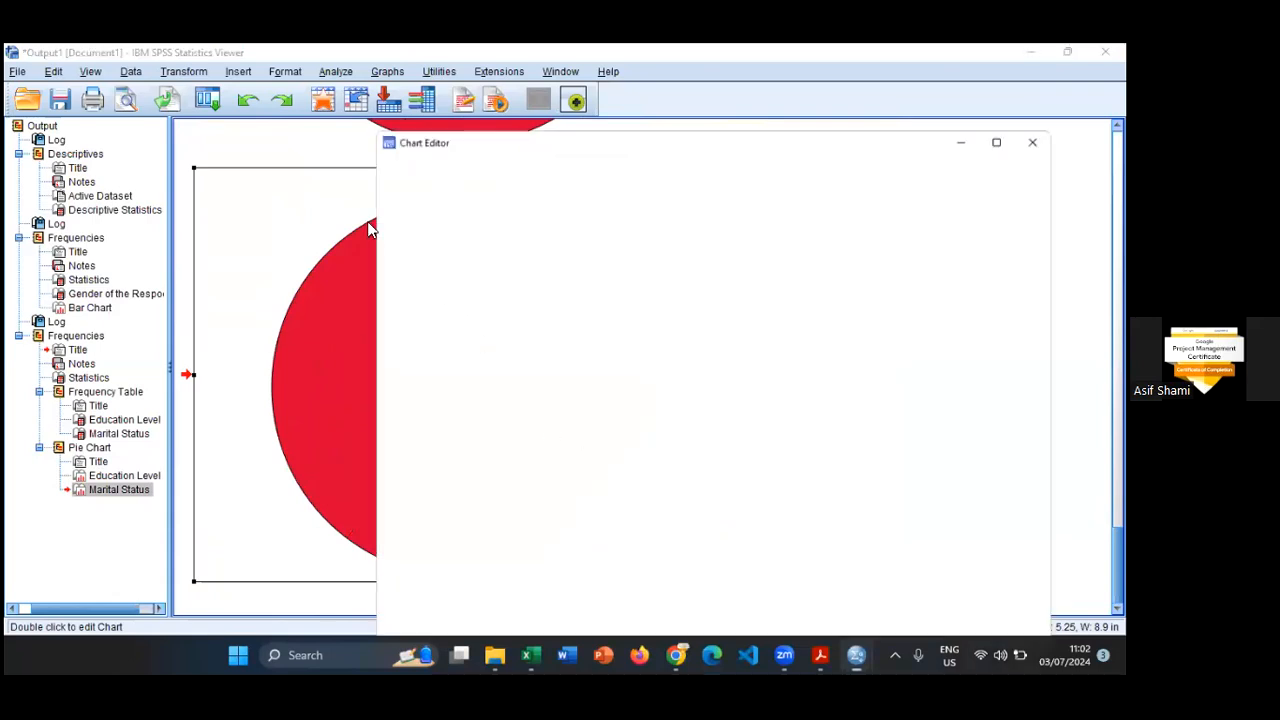
pyautogui.click(618, 309)
pyautogui.click(721, 393)
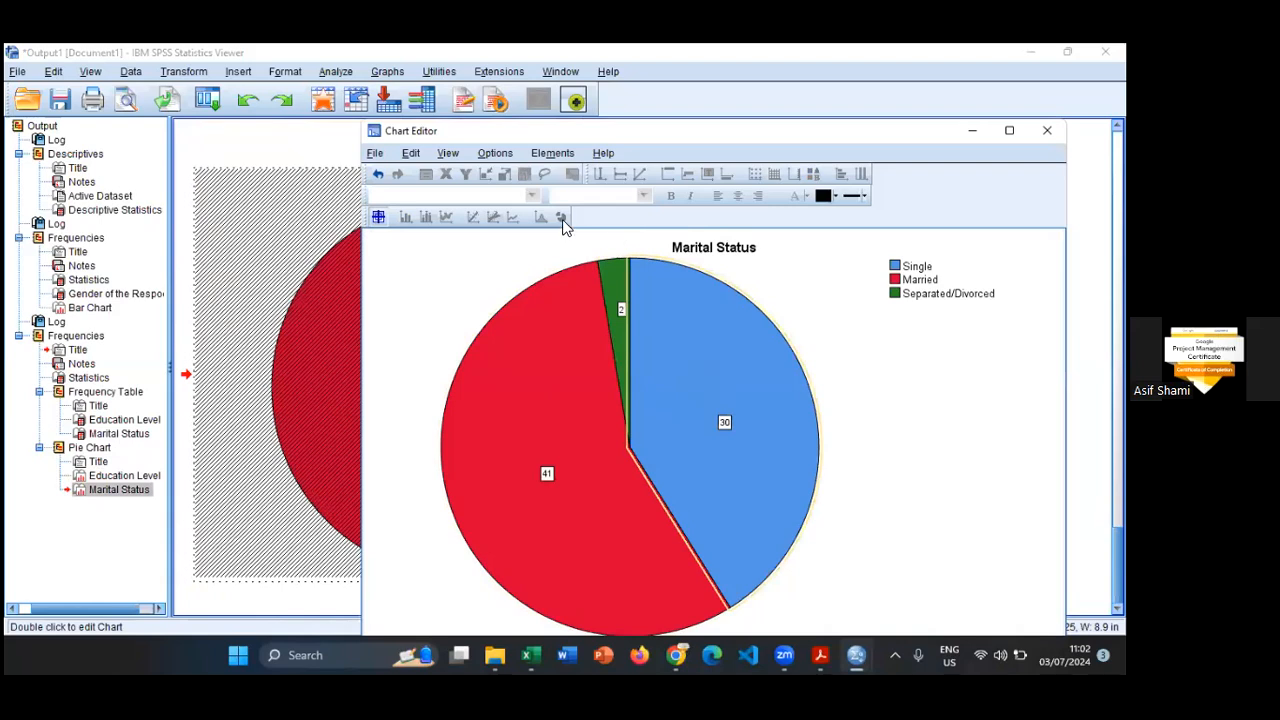
pyautogui.click(378, 218)
# - Explode all slices of the Marital Status pie, close the Chart Editor and check the edited charts in the output
pyautogui.click(789, 199)
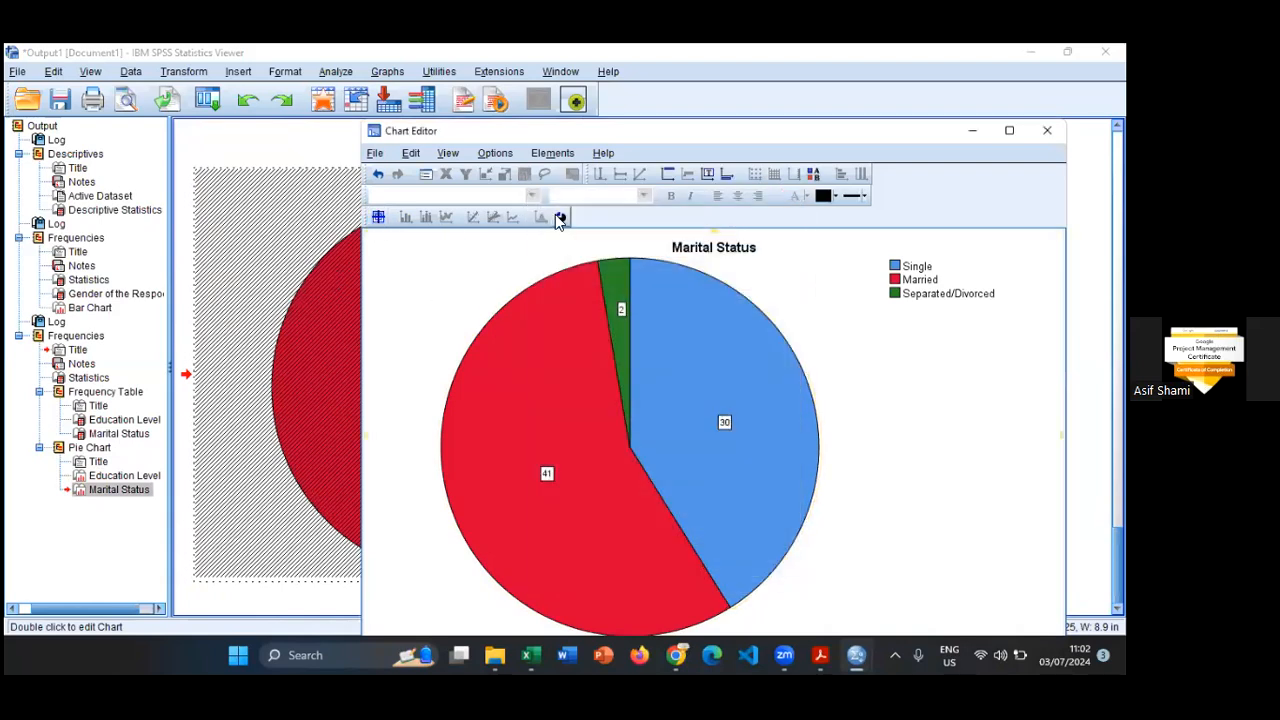
pyautogui.click(559, 218)
pyautogui.click(1047, 130)
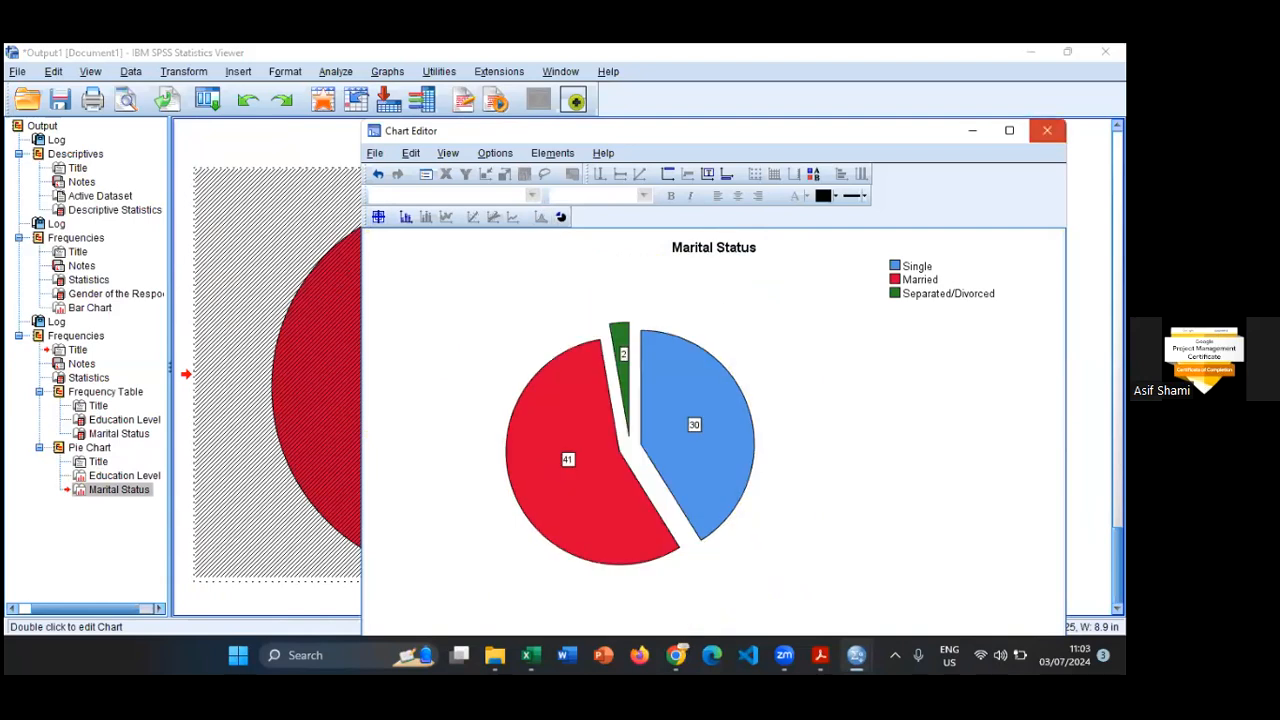
pyautogui.scroll(-1, 491, 425)
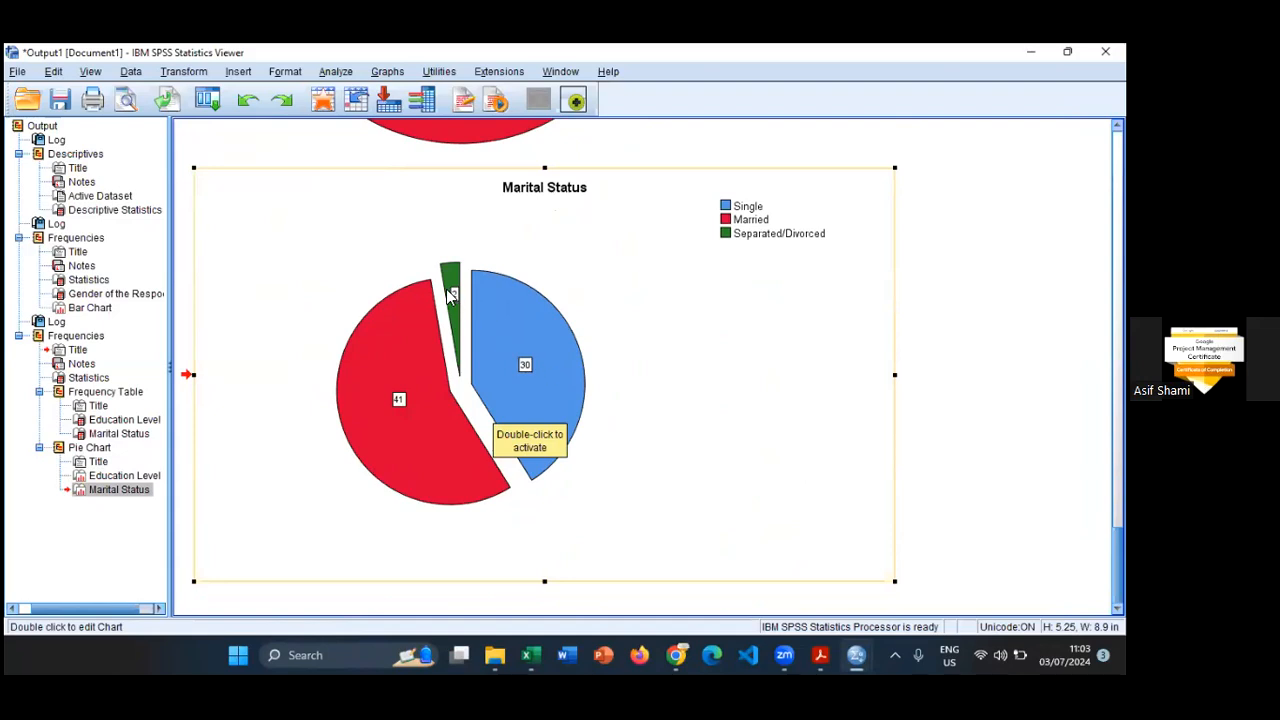
pyautogui.scroll(5, 512, 206)
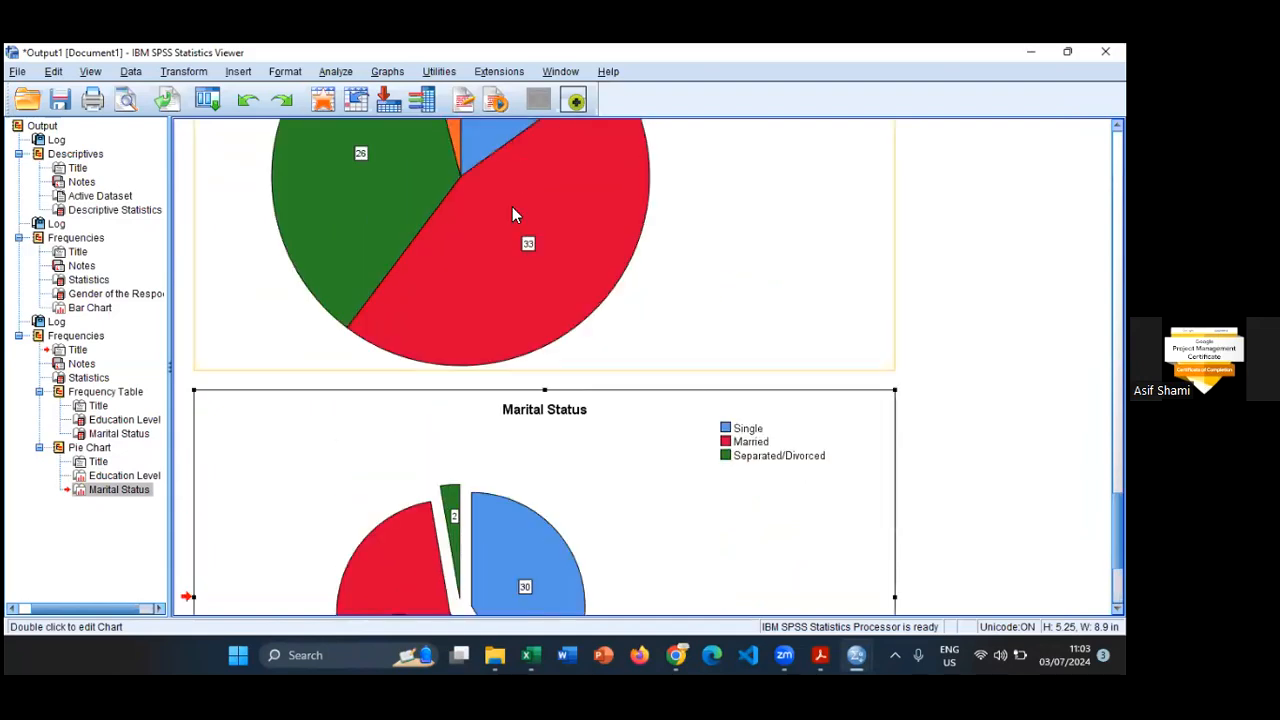
pyautogui.click(336, 72)
pyautogui.click(387, 72)
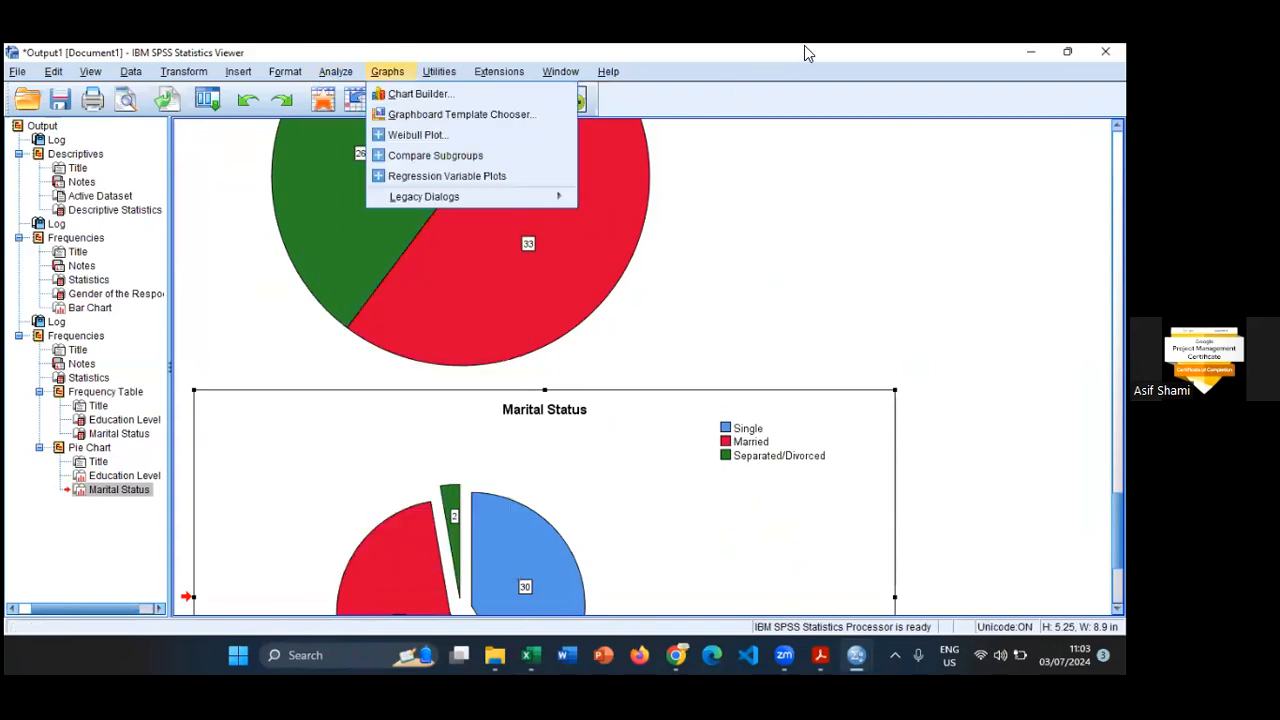
pyautogui.click(240, 568)
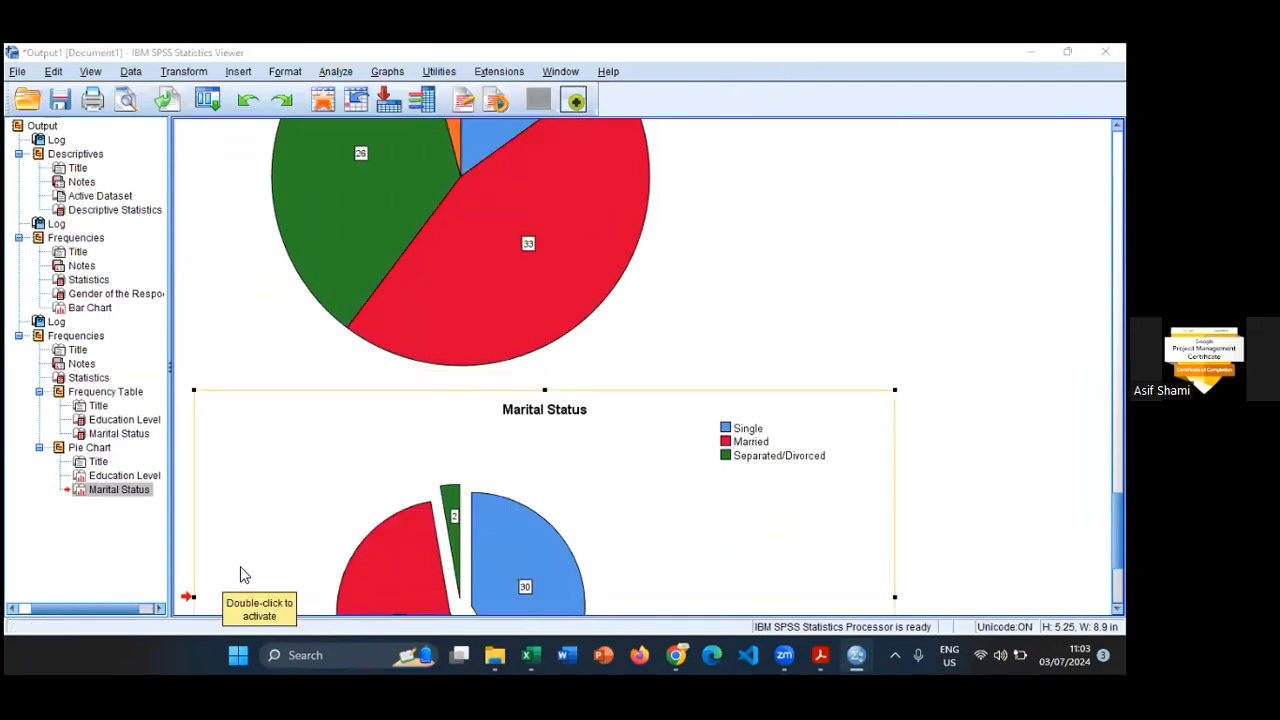
# - Switch to the Data Editor window and open the Split File settings for the dataset
pyautogui.hotkey('alt', 'Tab')
pyautogui.moveTo(802, 568); pyautogui.dragTo(15, 424)
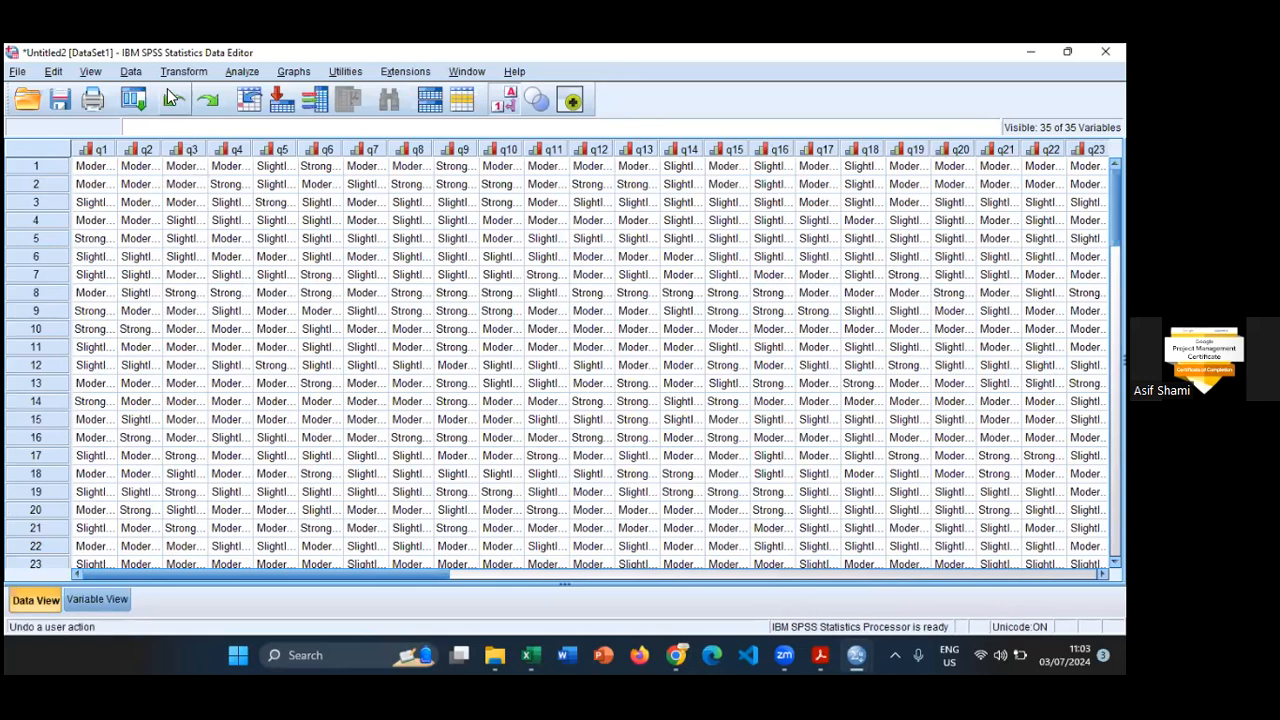
pyautogui.click(132, 72)
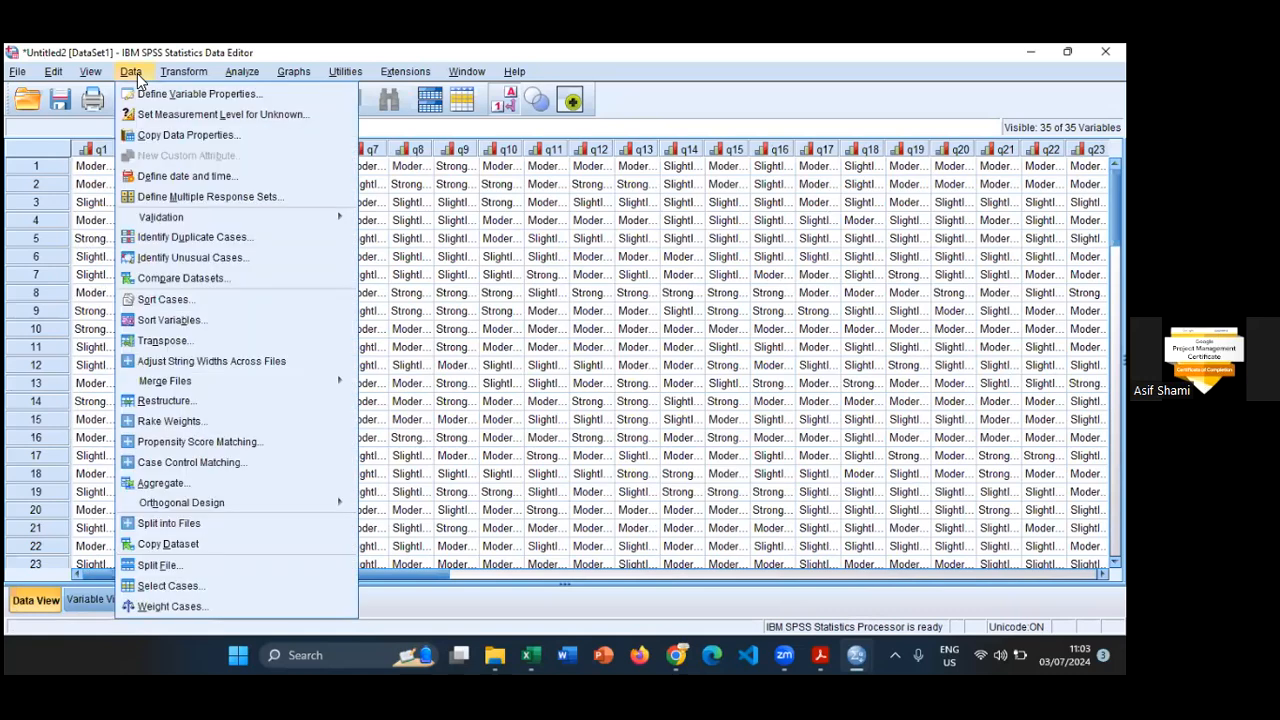
pyautogui.moveTo(90, 72)
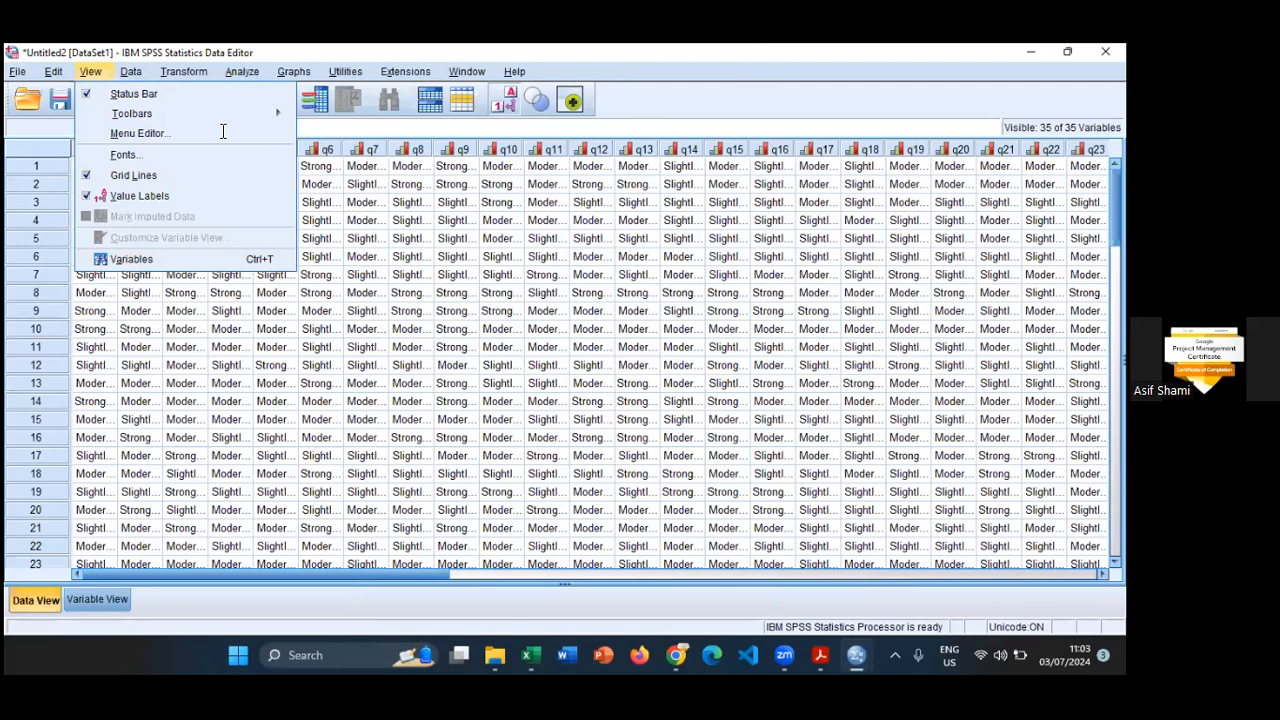
pyautogui.click(89, 73)
pyautogui.click(130, 73)
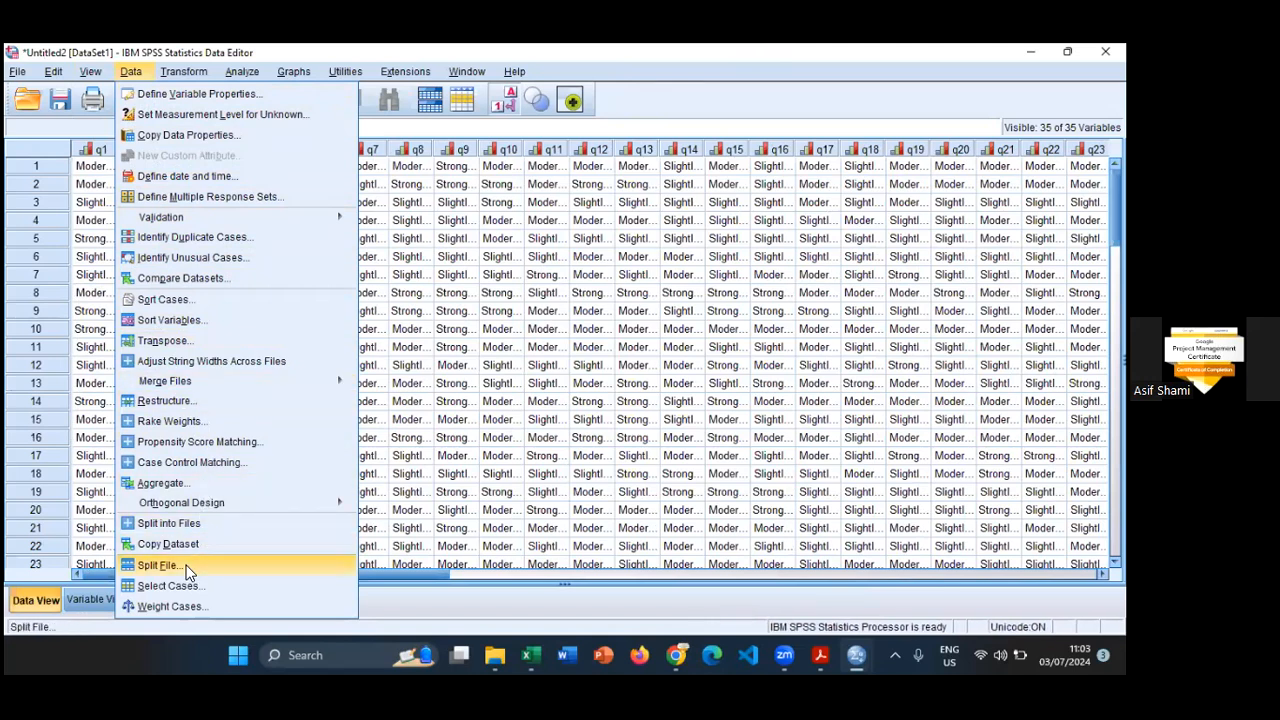
pyautogui.click(160, 565)
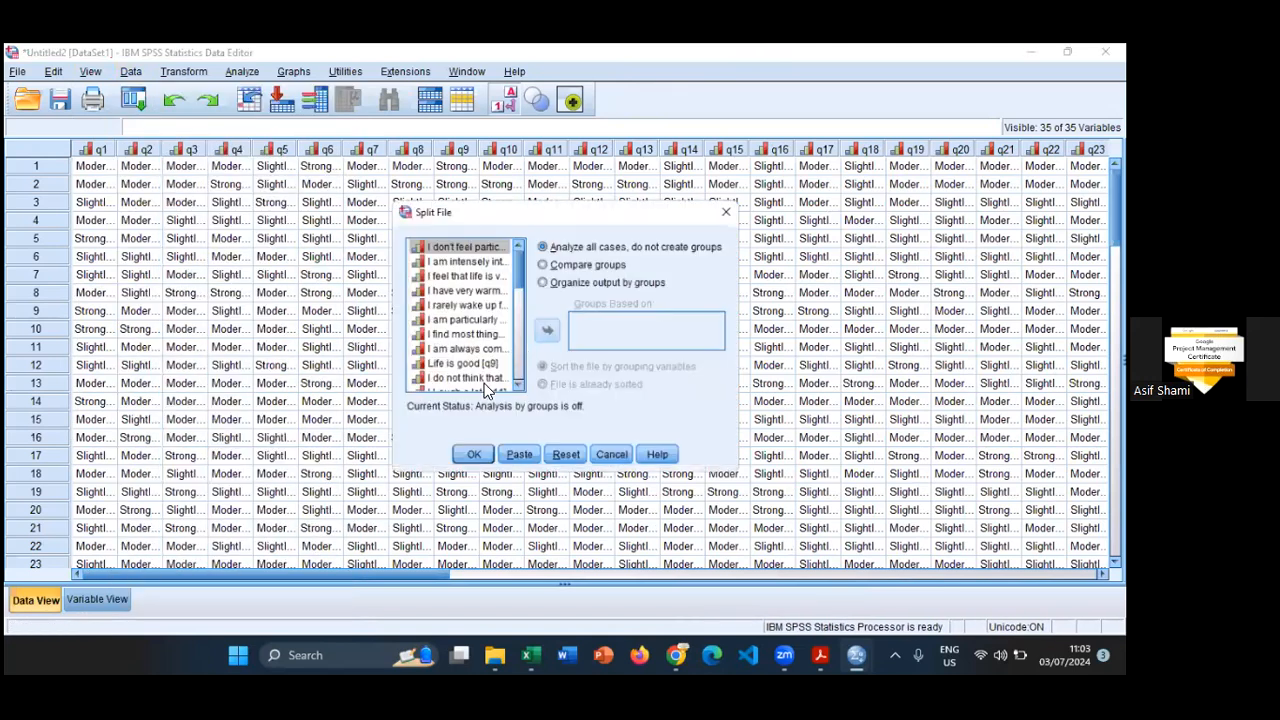
# - Split the file to compare groups based on Gender of the Respodent, sorting the file by the grouping variable
pyautogui.click(619, 265)
pyautogui.scroll(-7, 498, 333)
pyautogui.scroll(-1, 460, 380)
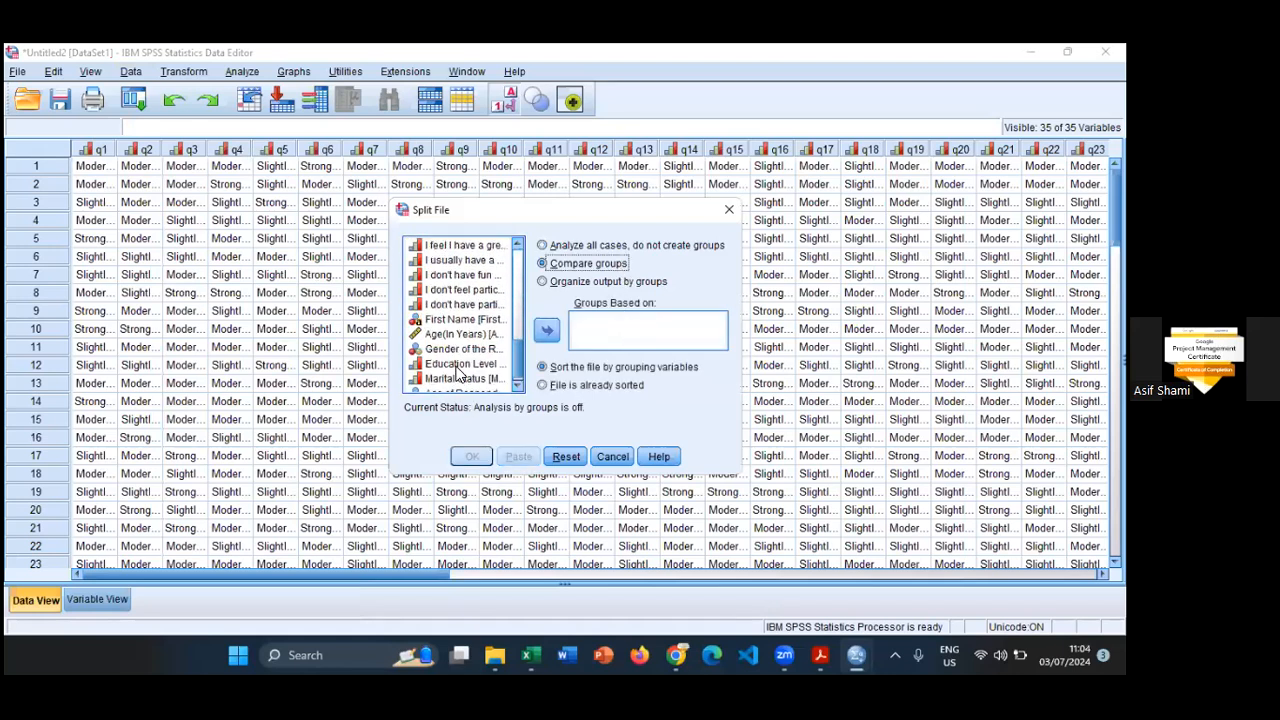
pyautogui.click(460, 349)
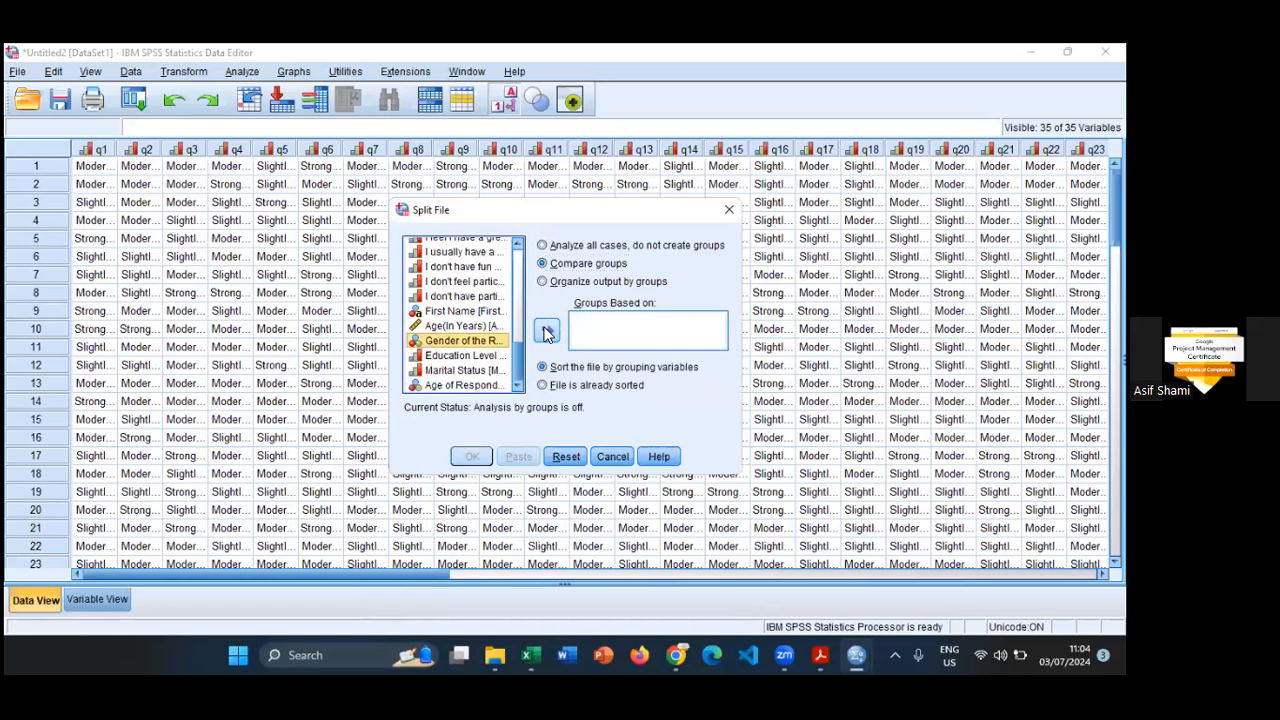
pyautogui.click(545, 333)
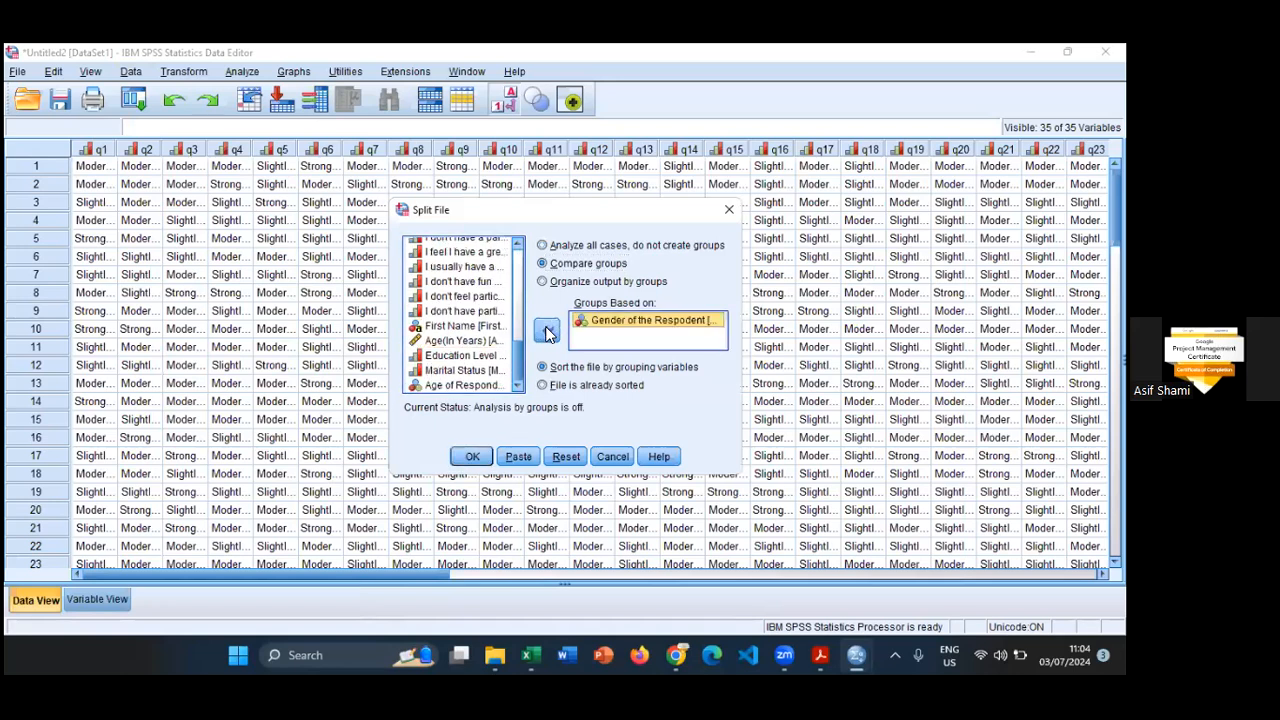
pyautogui.click(472, 456)
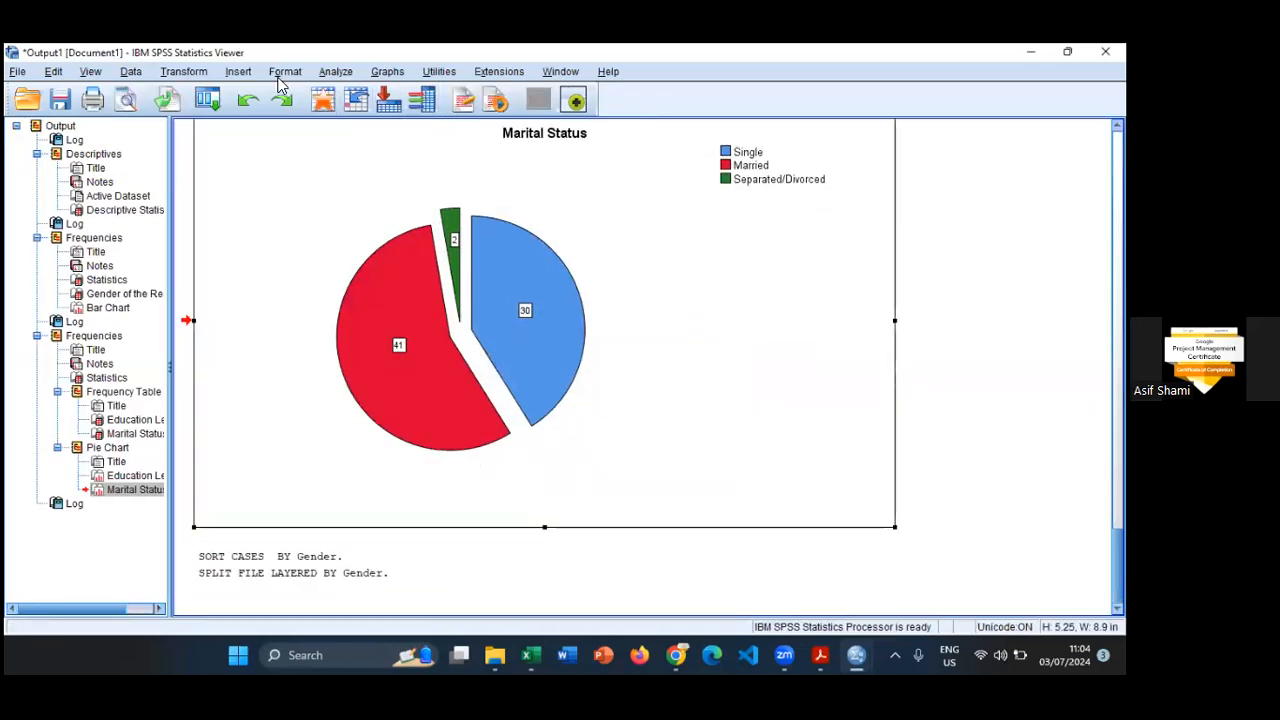
pyautogui.click(208, 102)
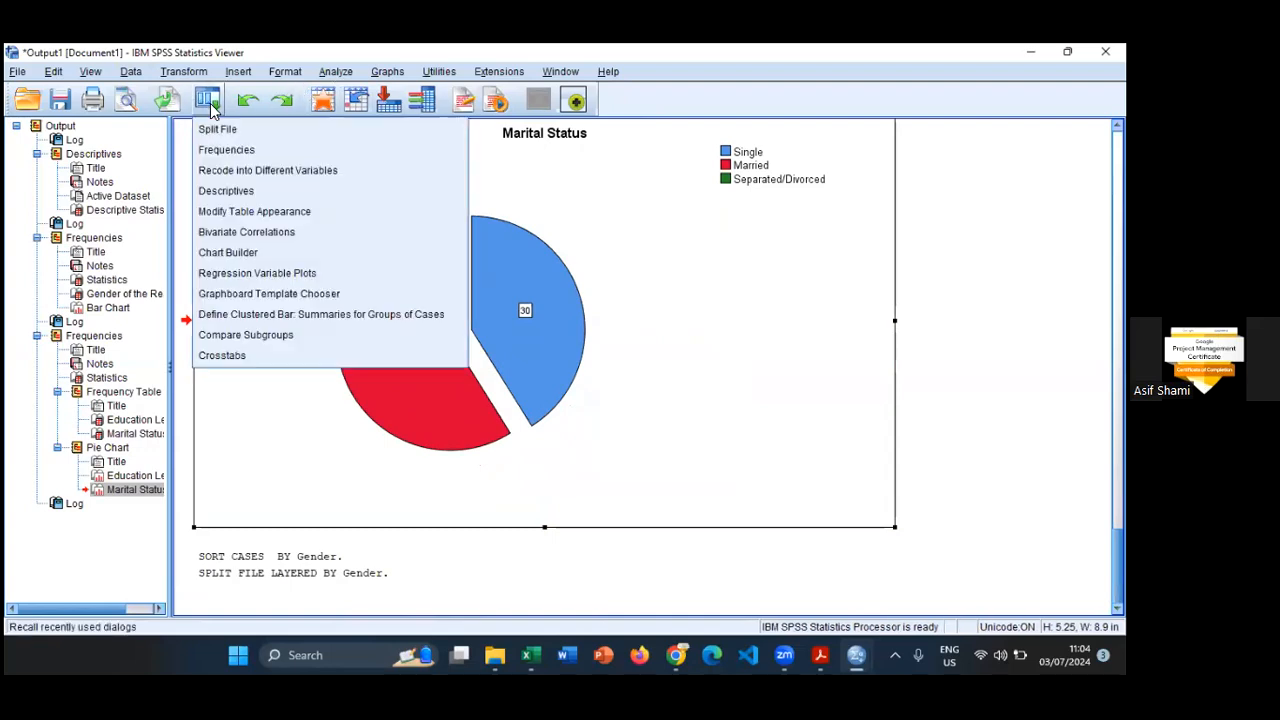
pyautogui.click(340, 72)
pyautogui.moveTo(366, 115)
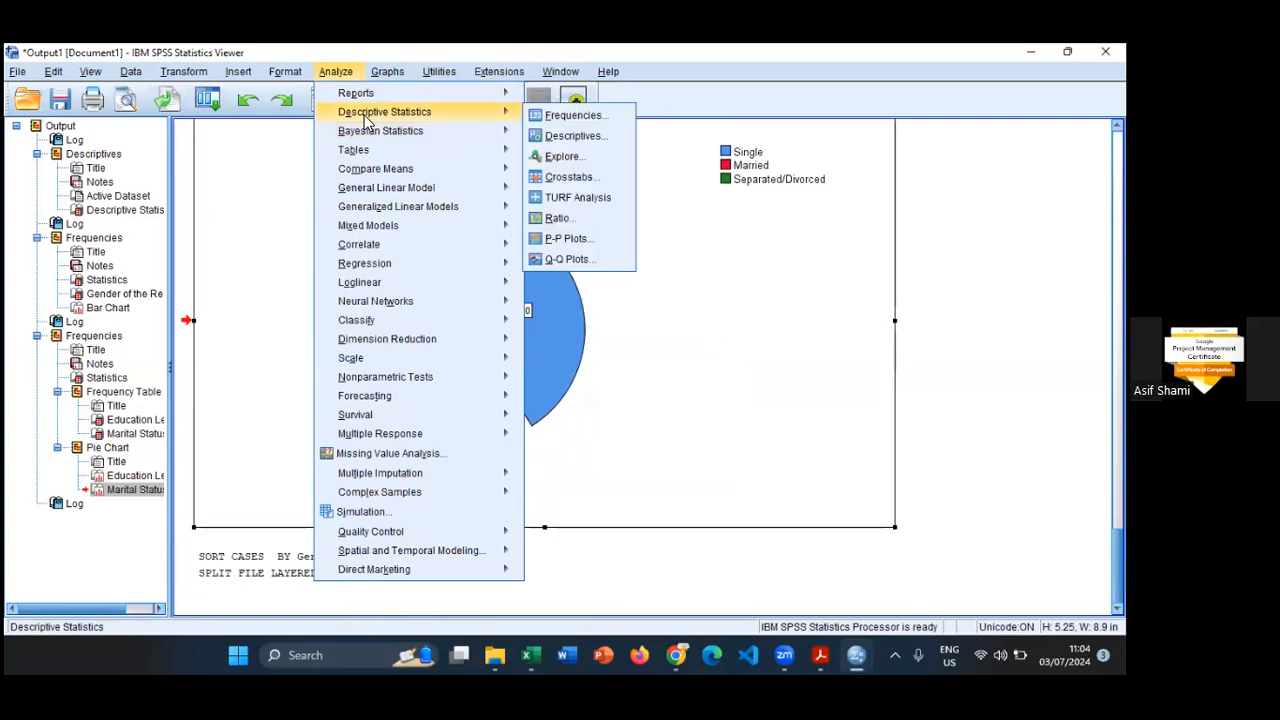
pyautogui.click(437, 72)
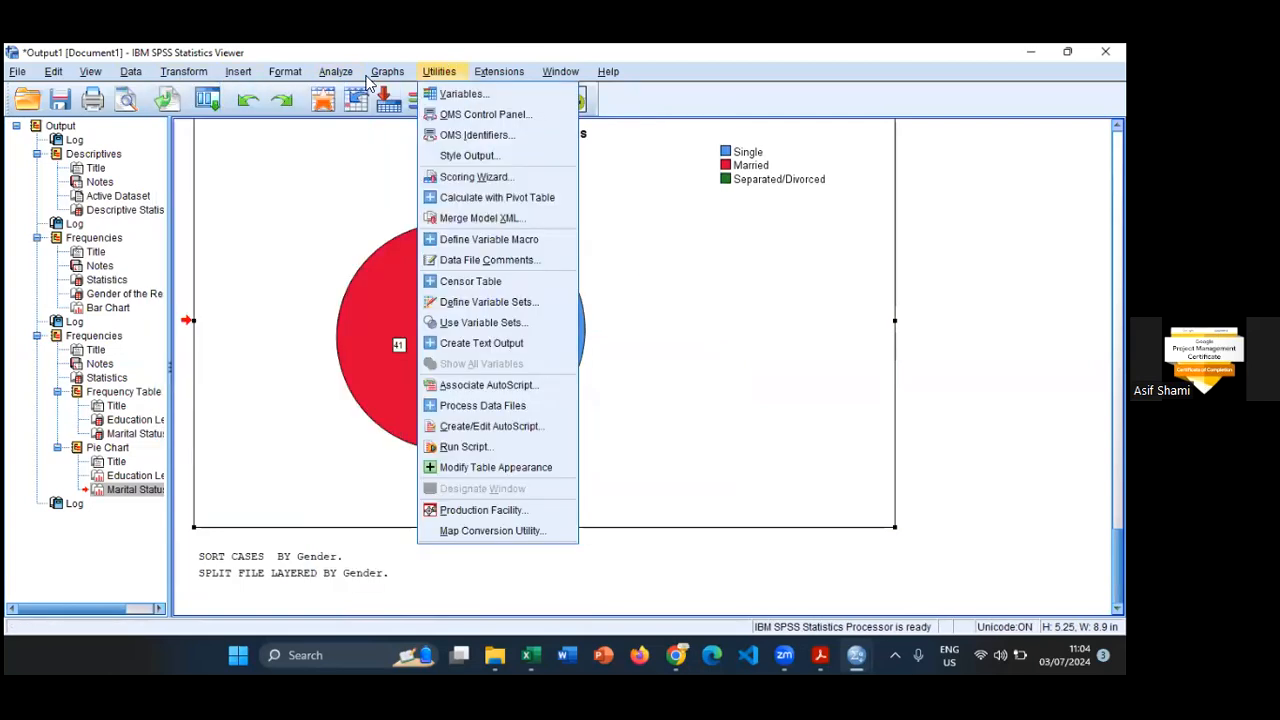
# - Start a Frequencies analysis, reset its previous settings and add the item "I don't feel particularly pleased with the way I am. (R)" as the variable
pyautogui.moveTo(336, 72)
pyautogui.moveTo(380, 112)
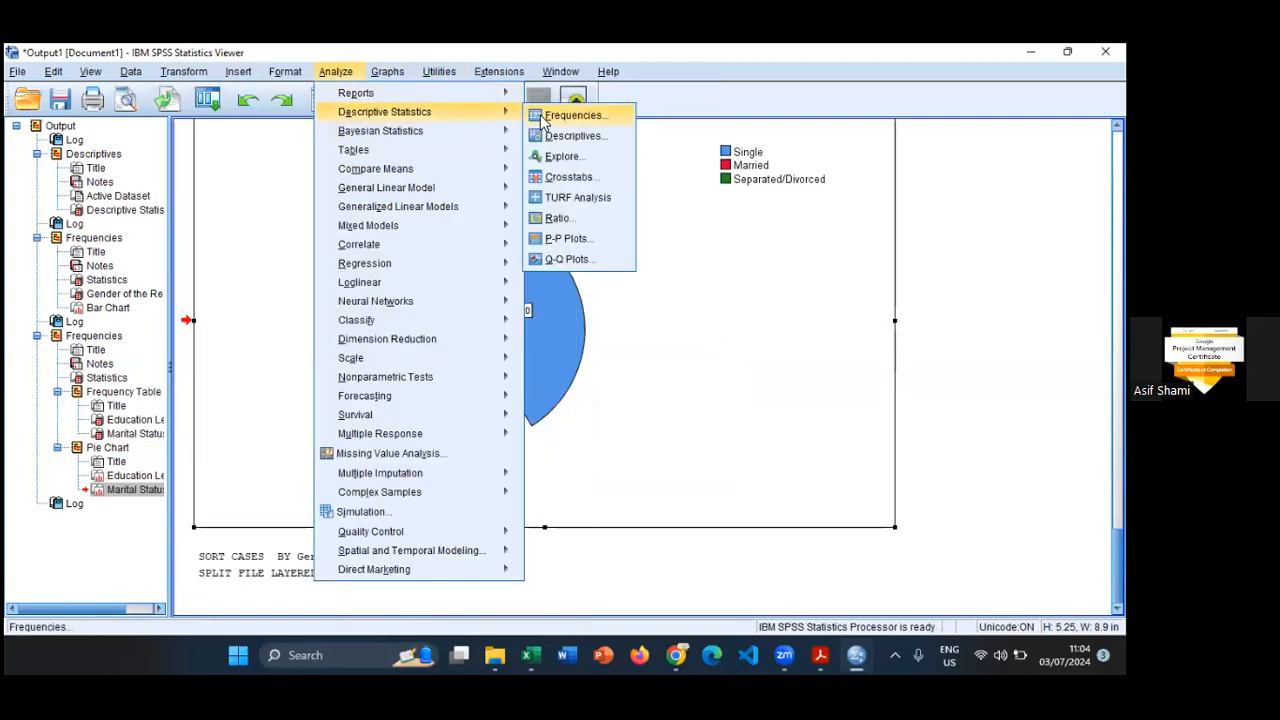
pyautogui.click(570, 115)
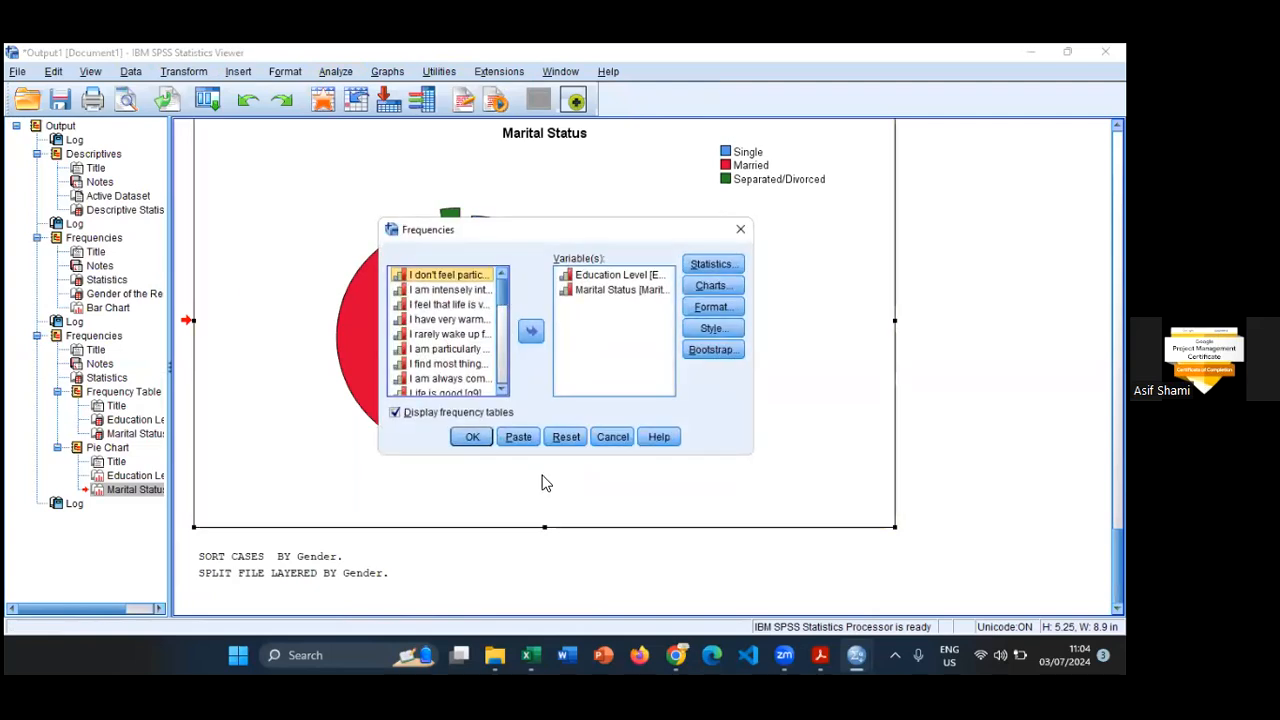
pyautogui.click(564, 437)
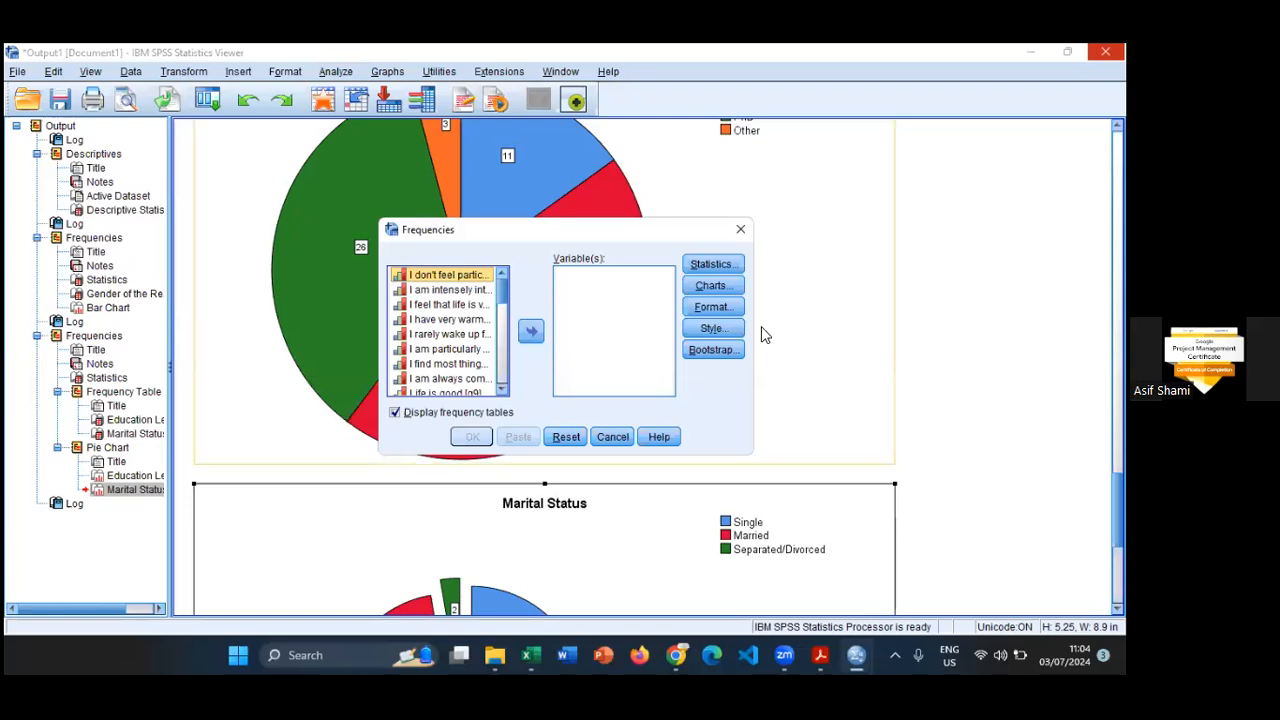
pyautogui.click(530, 333)
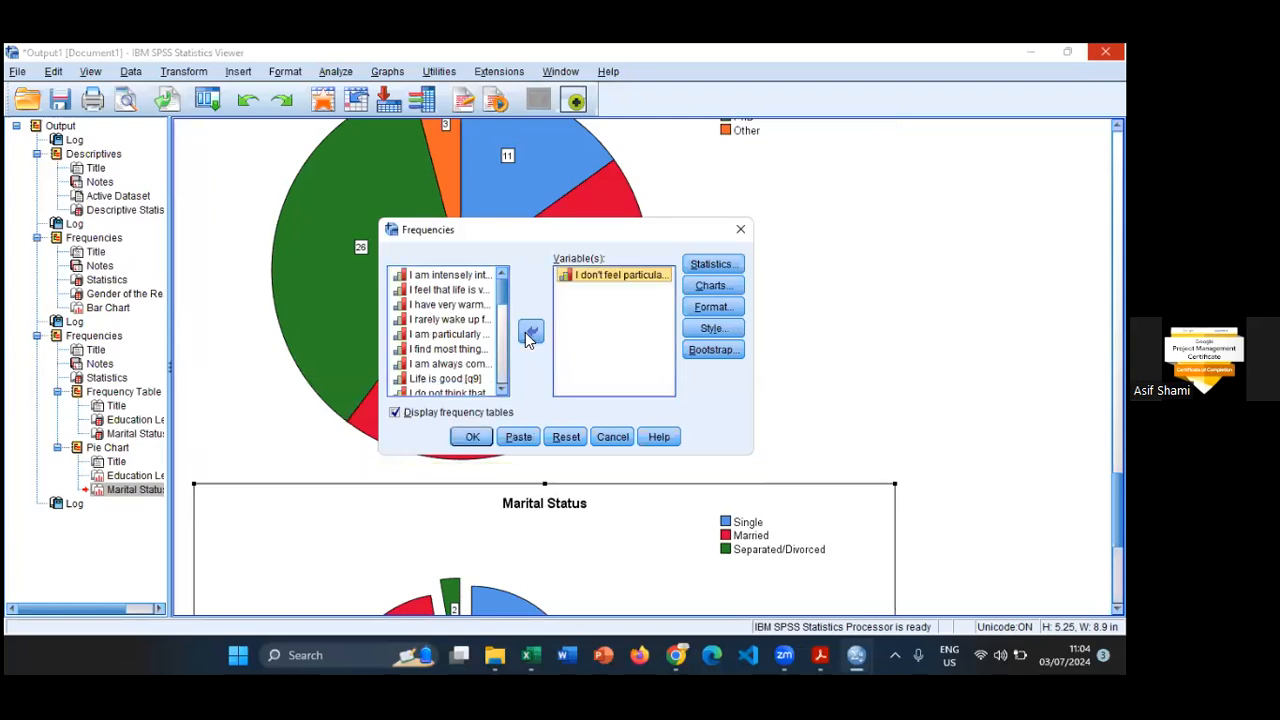
# - Request bar charts with frequencies as chart values, leave the optional statistics unset, and run the Frequencies analysis
pyautogui.moveTo(672, 240); pyautogui.dragTo(637, 230)
pyautogui.click(675, 254)
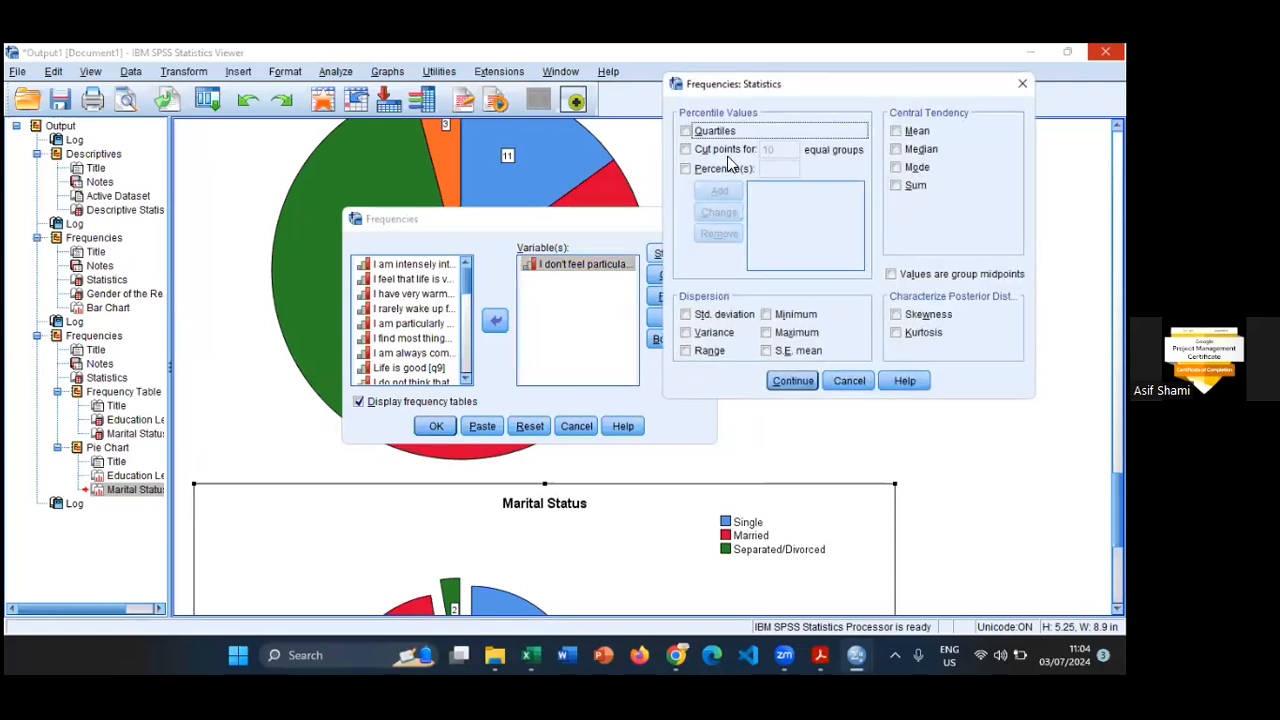
pyautogui.click(848, 379)
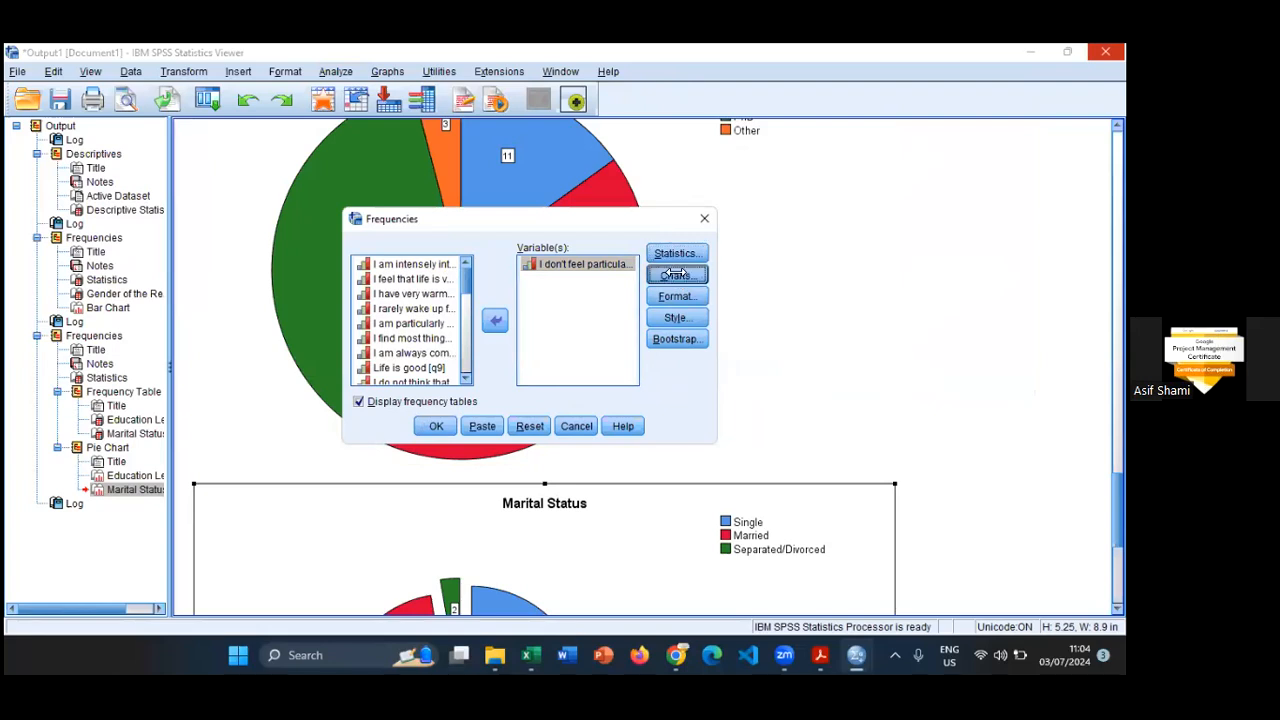
pyautogui.click(677, 274)
pyautogui.click(515, 301)
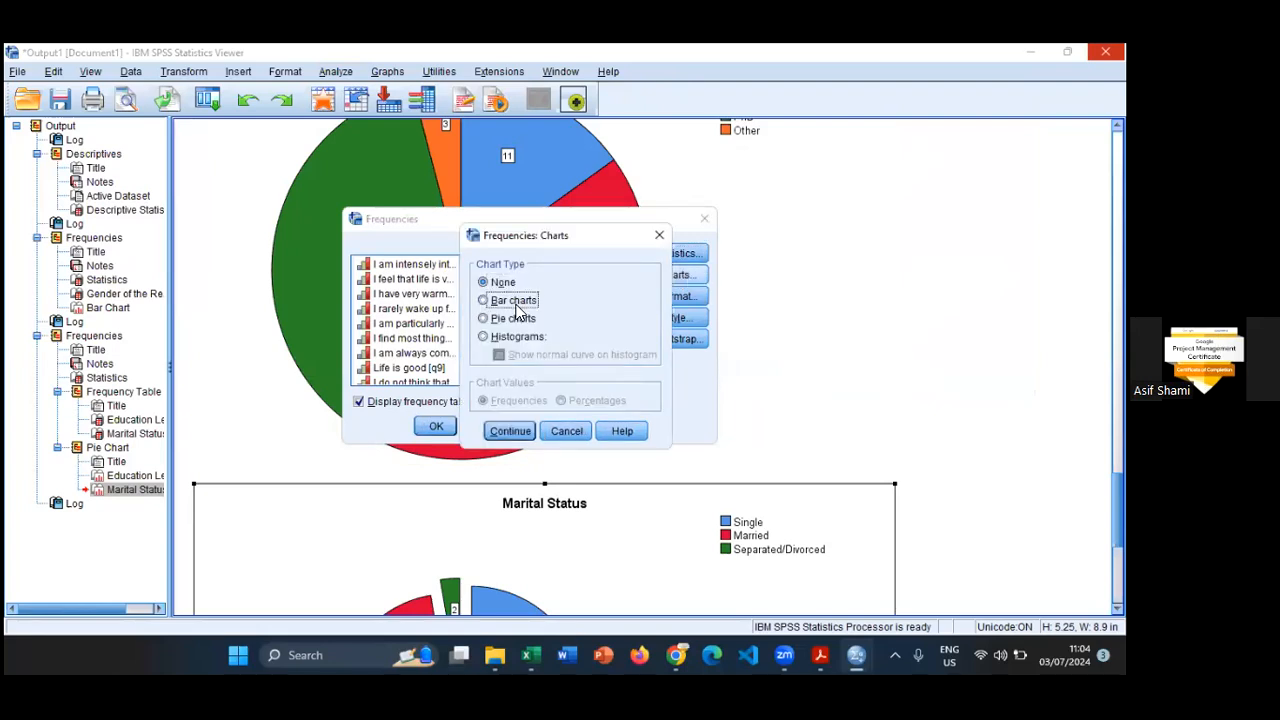
pyautogui.click(511, 432)
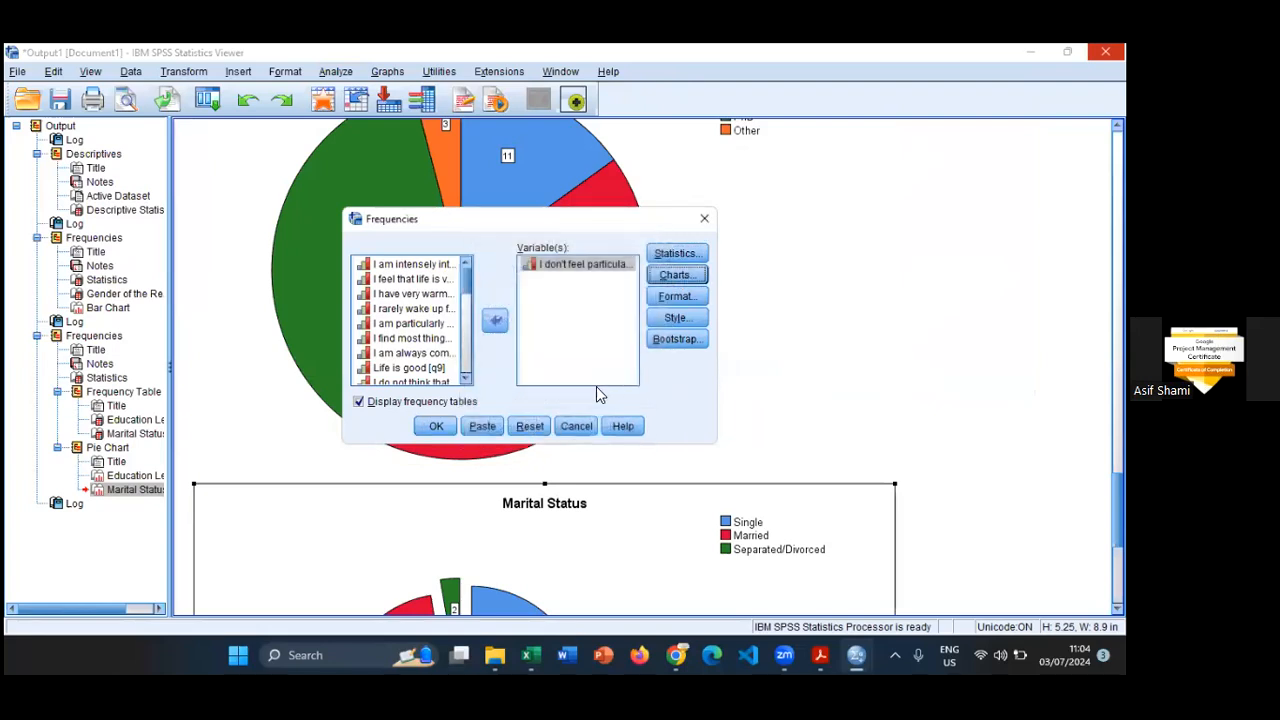
pyautogui.click(437, 428)
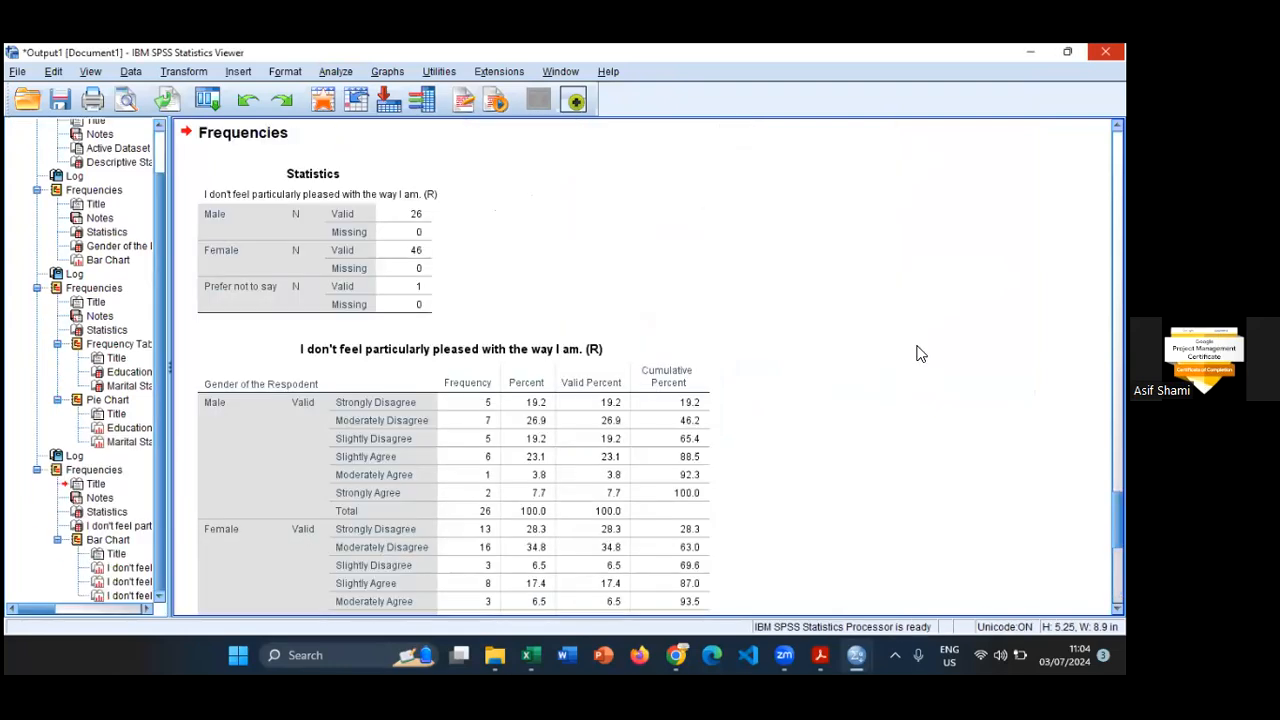
# - Open the Male bar chart of the split output for editing and add count data labels to its bars
pyautogui.scroll(-3, 920, 353)
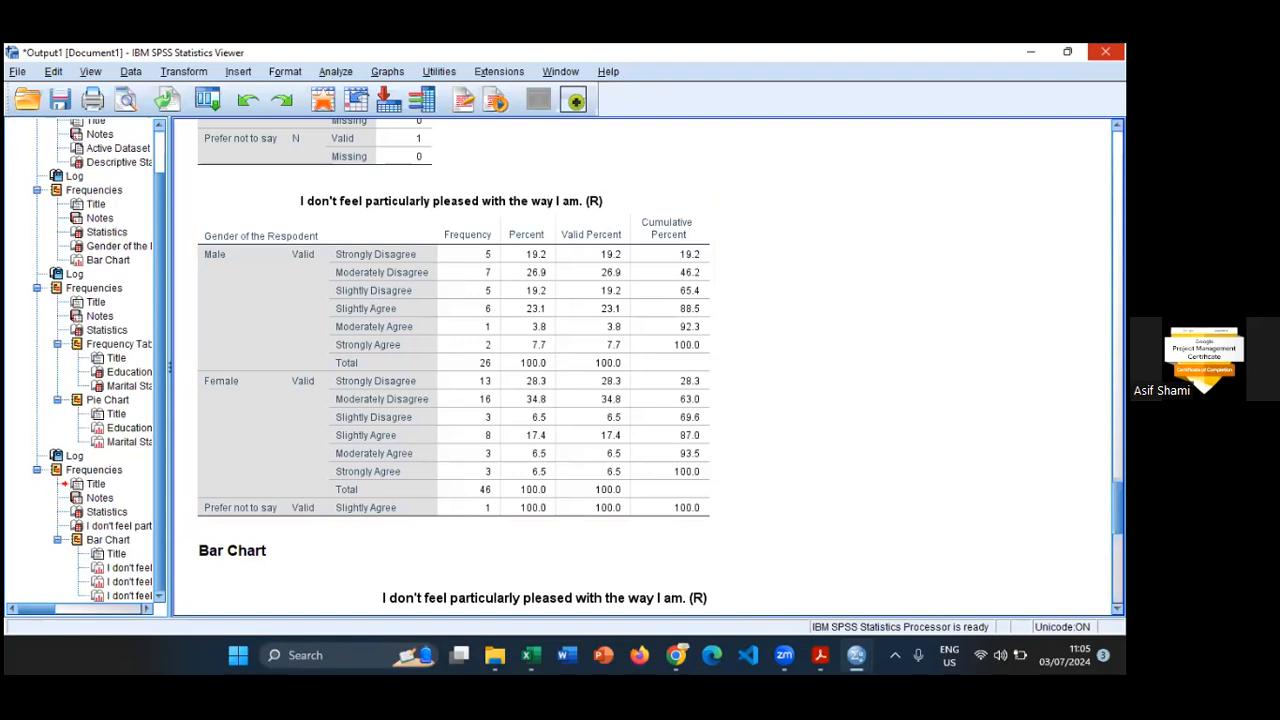
pyautogui.scroll(-10, 645, 370)
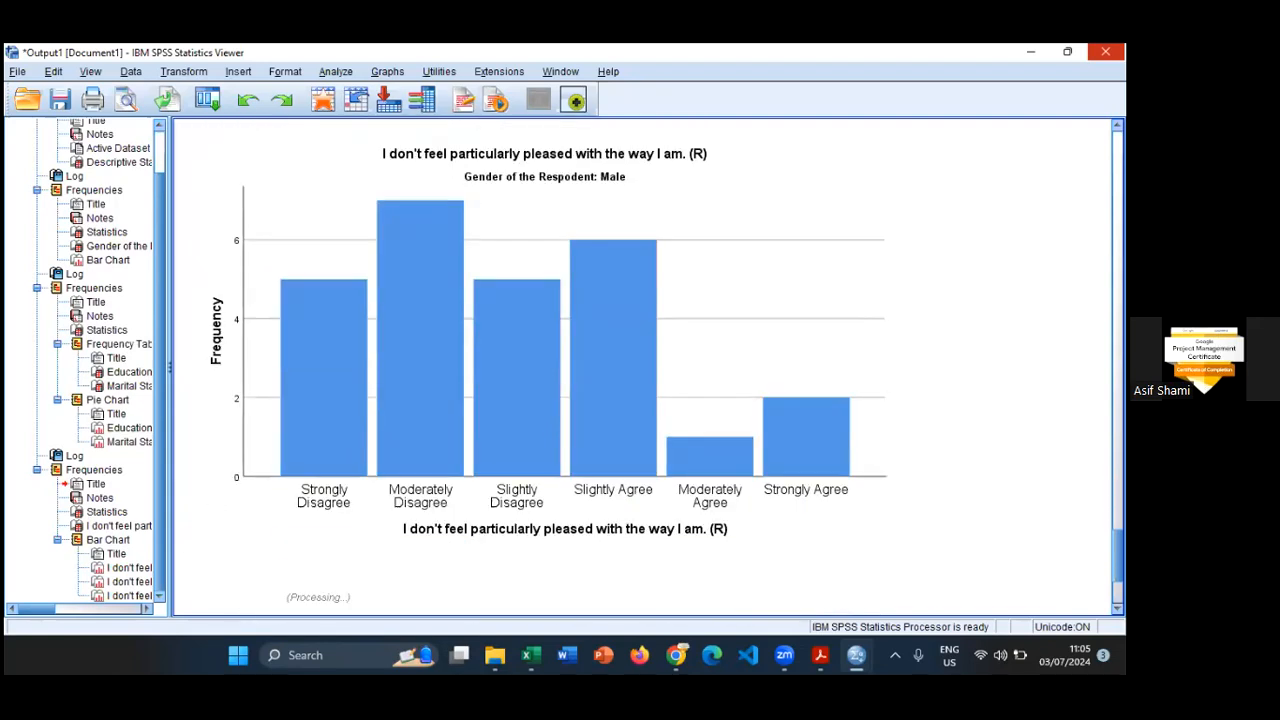
pyautogui.click(524, 166)
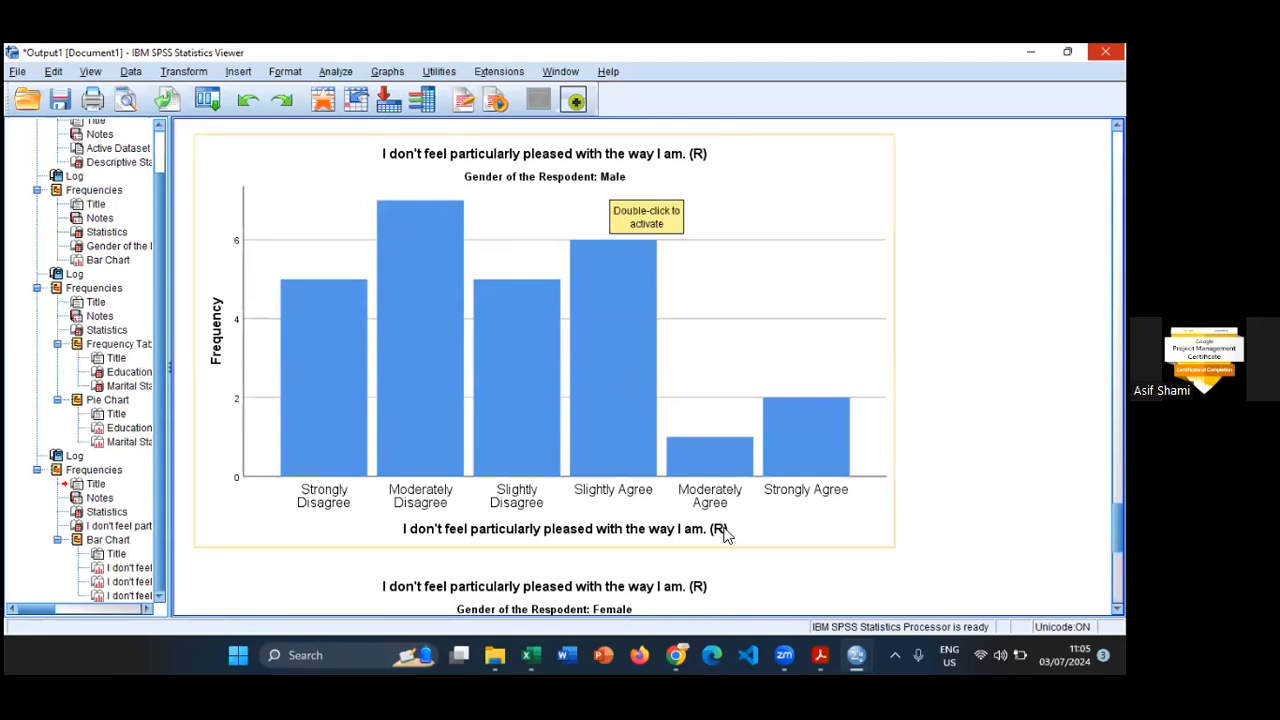
pyautogui.scroll(-5, 613, 490)
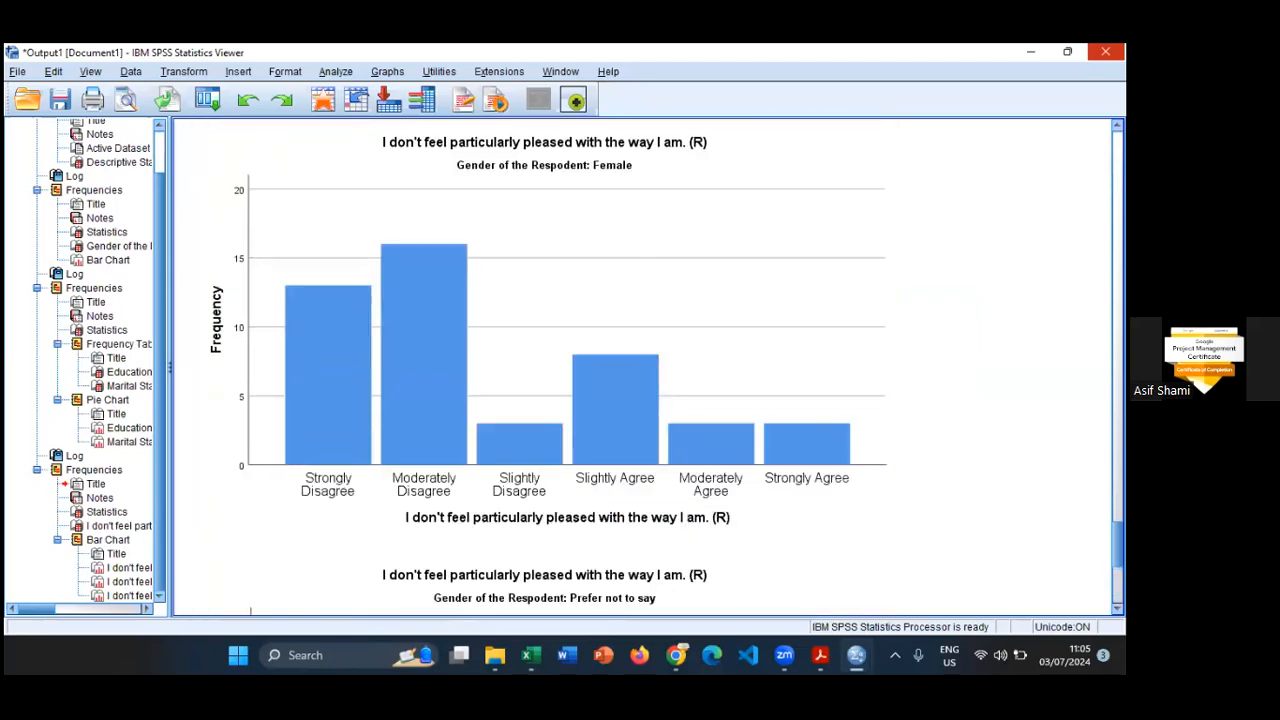
pyautogui.scroll(5, 527, 371)
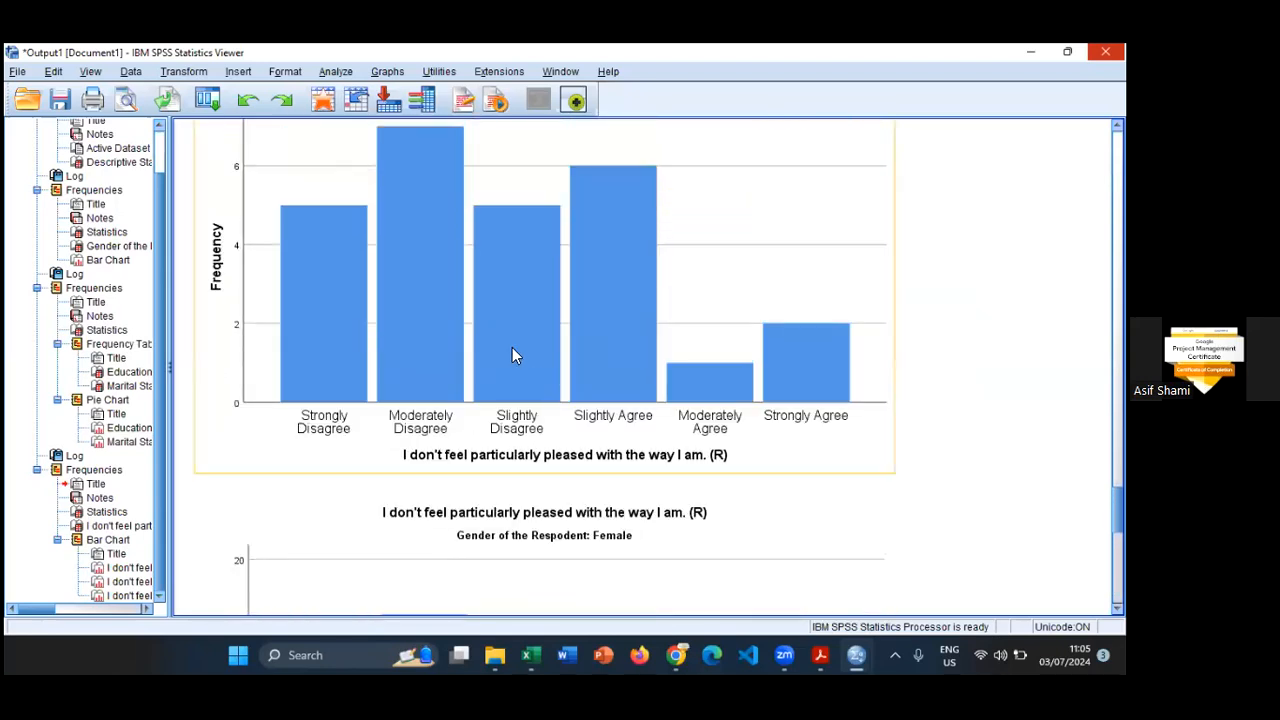
pyautogui.click(512, 355)
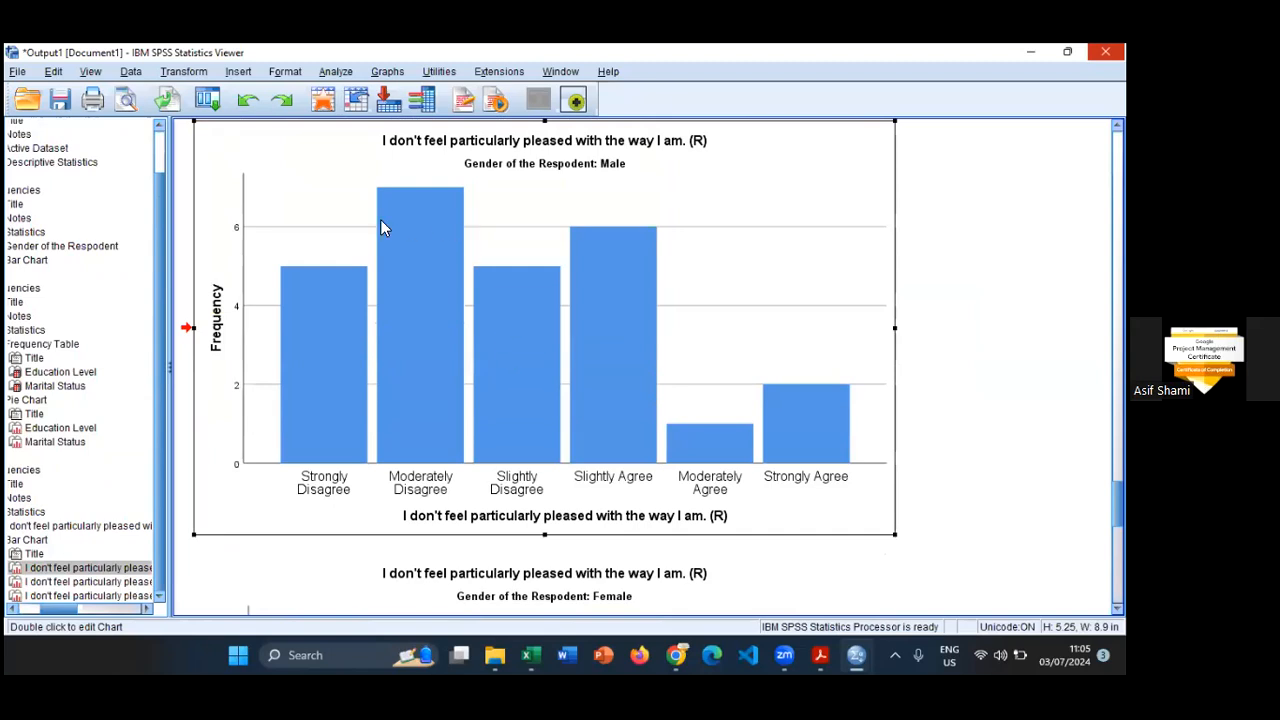
pyautogui.doubleClick(470, 227)
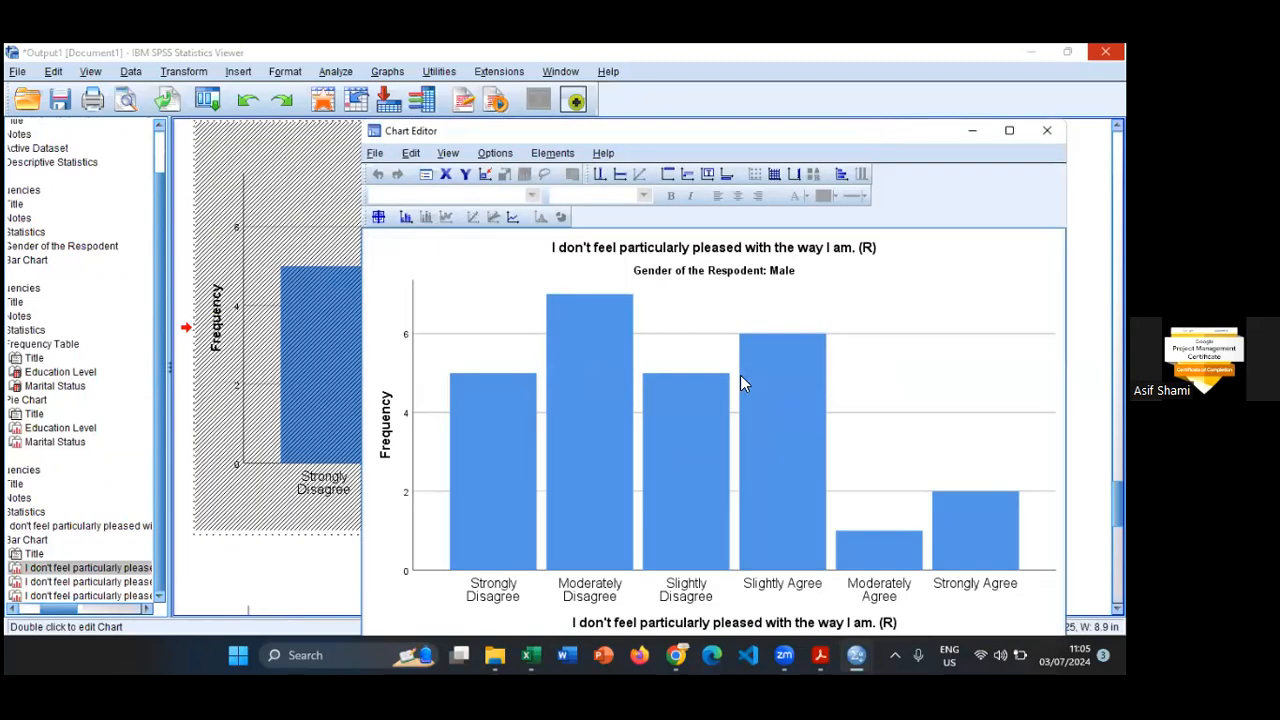
pyautogui.click(406, 217)
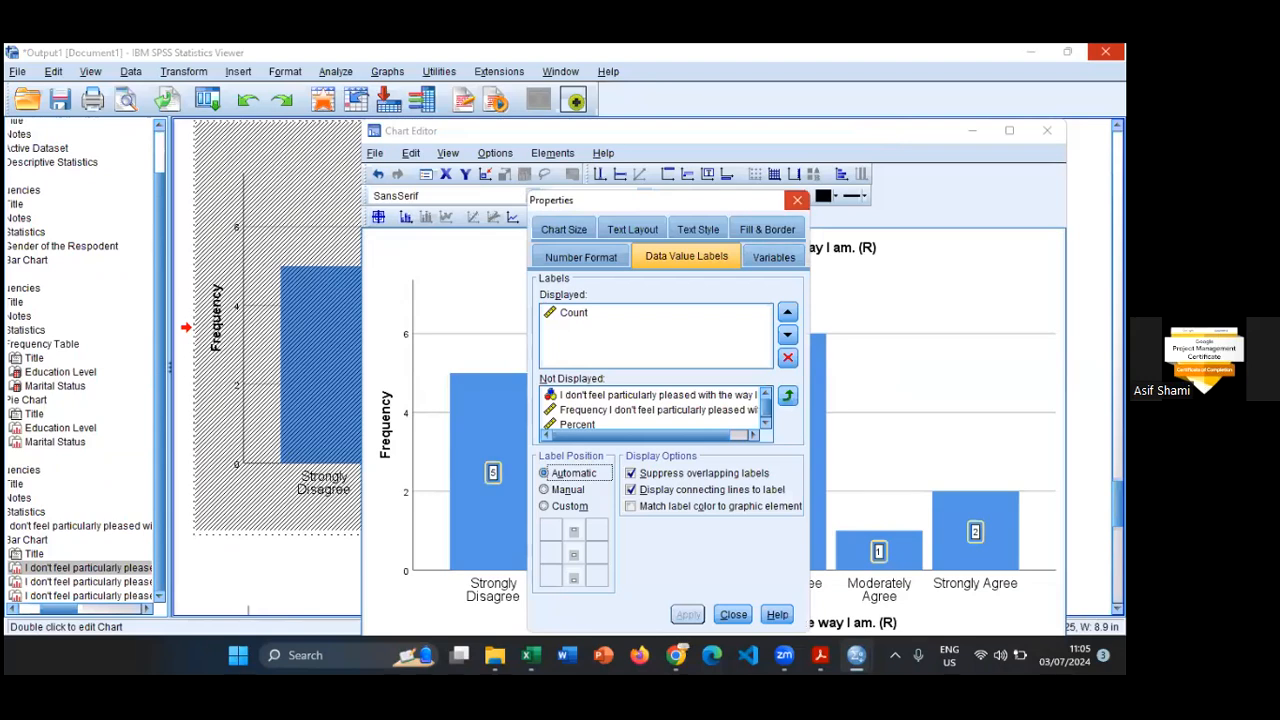
pyautogui.click(800, 200)
# - Open the Female bar chart for editing, add count data labels to its bars and close the Chart Editor
pyautogui.scroll(6, 947, 378)
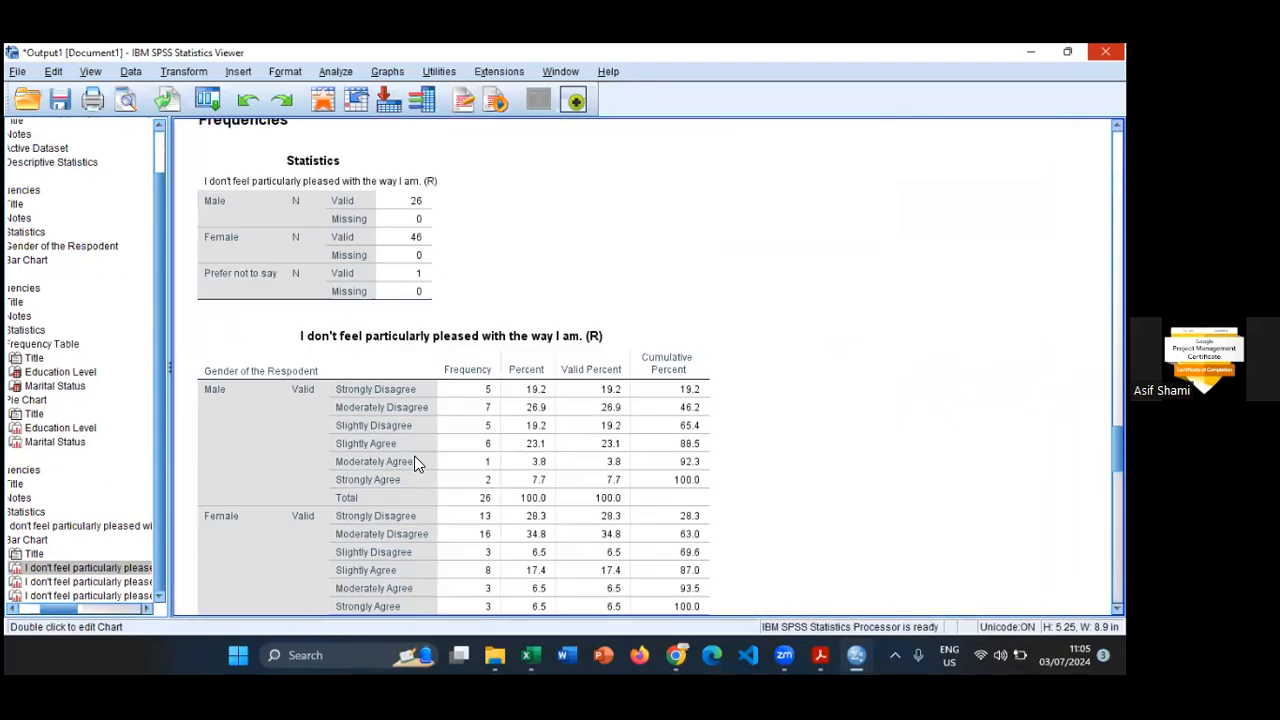
pyautogui.scroll(-5, 310, 420)
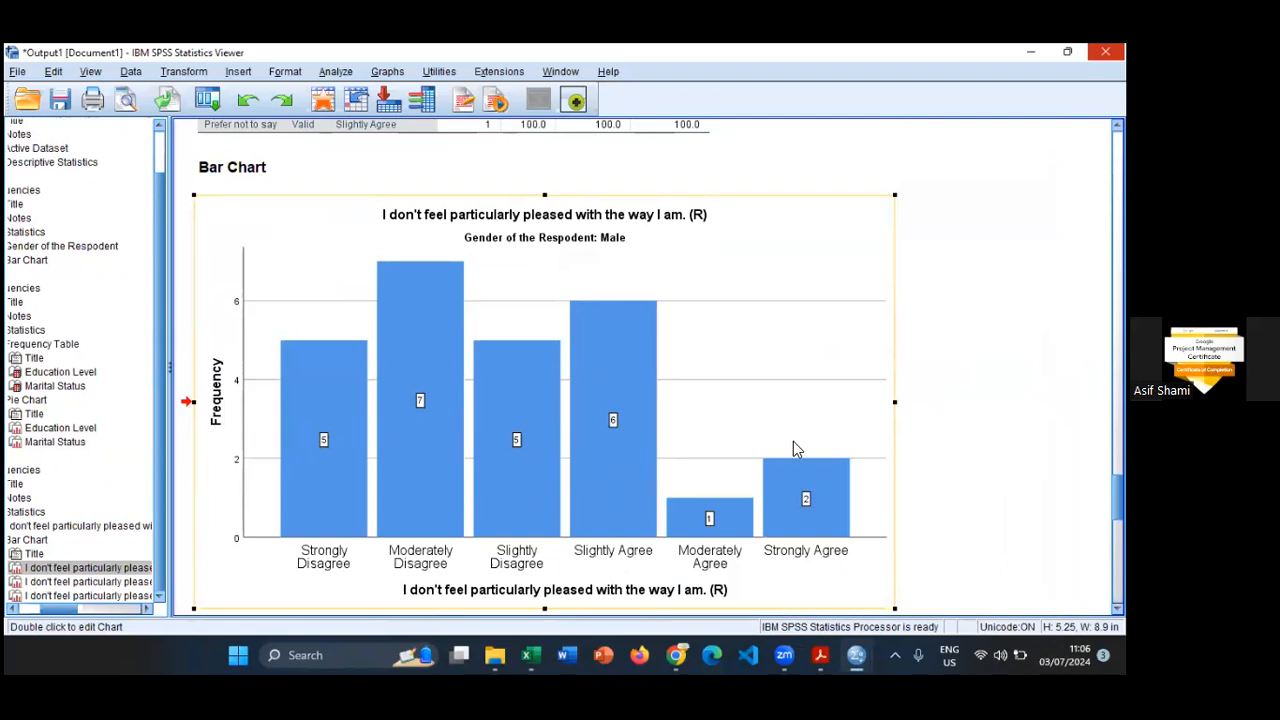
pyautogui.scroll(-5, 513, 420)
pyautogui.click(411, 407)
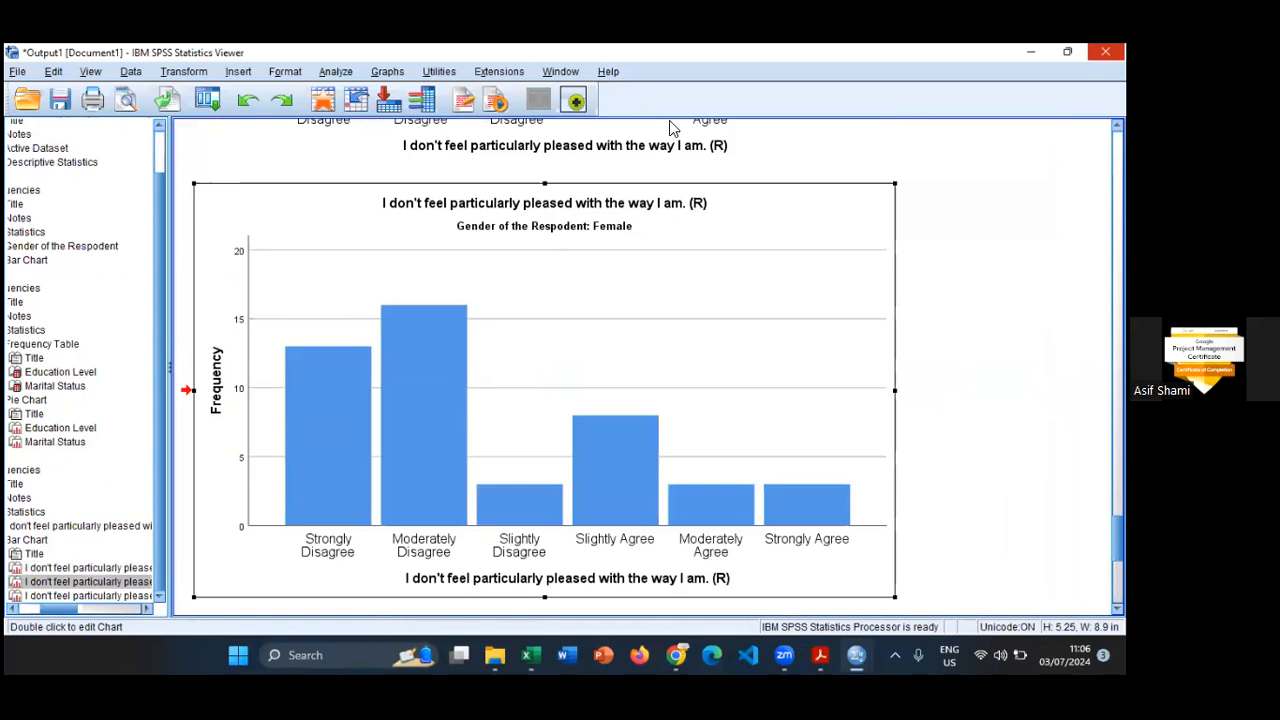
pyautogui.doubleClick(435, 388)
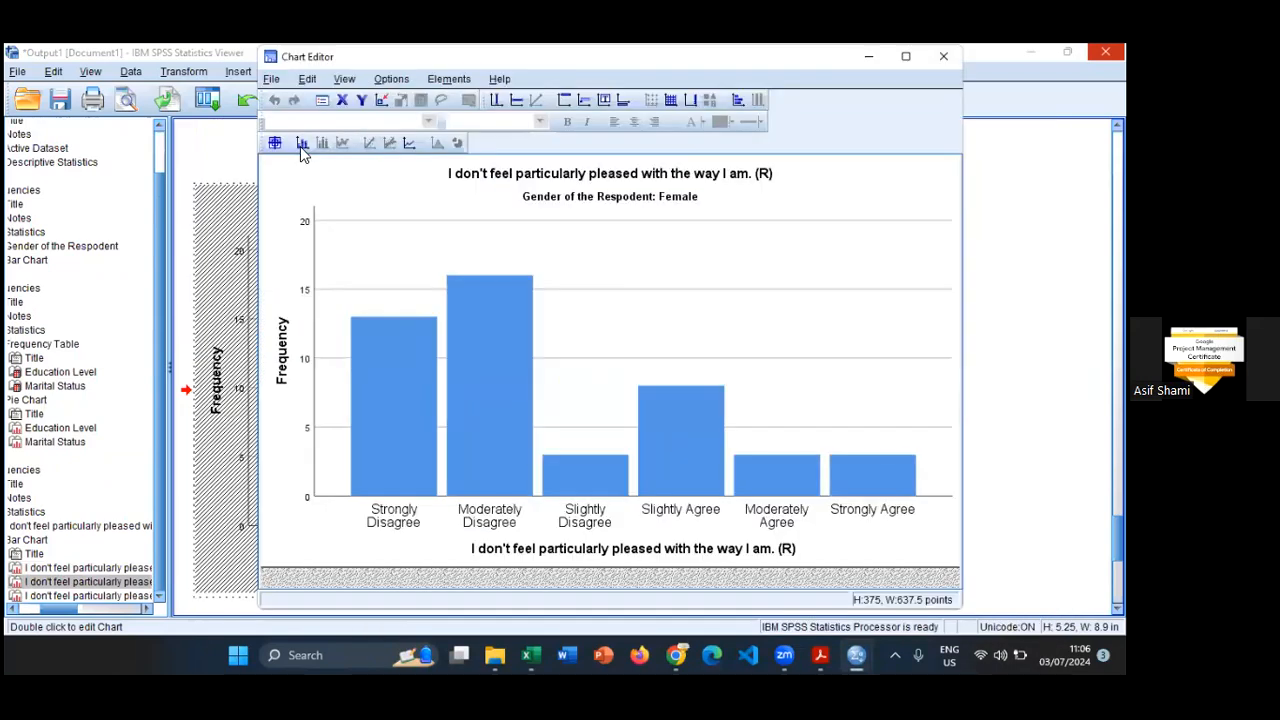
pyautogui.click(302, 143)
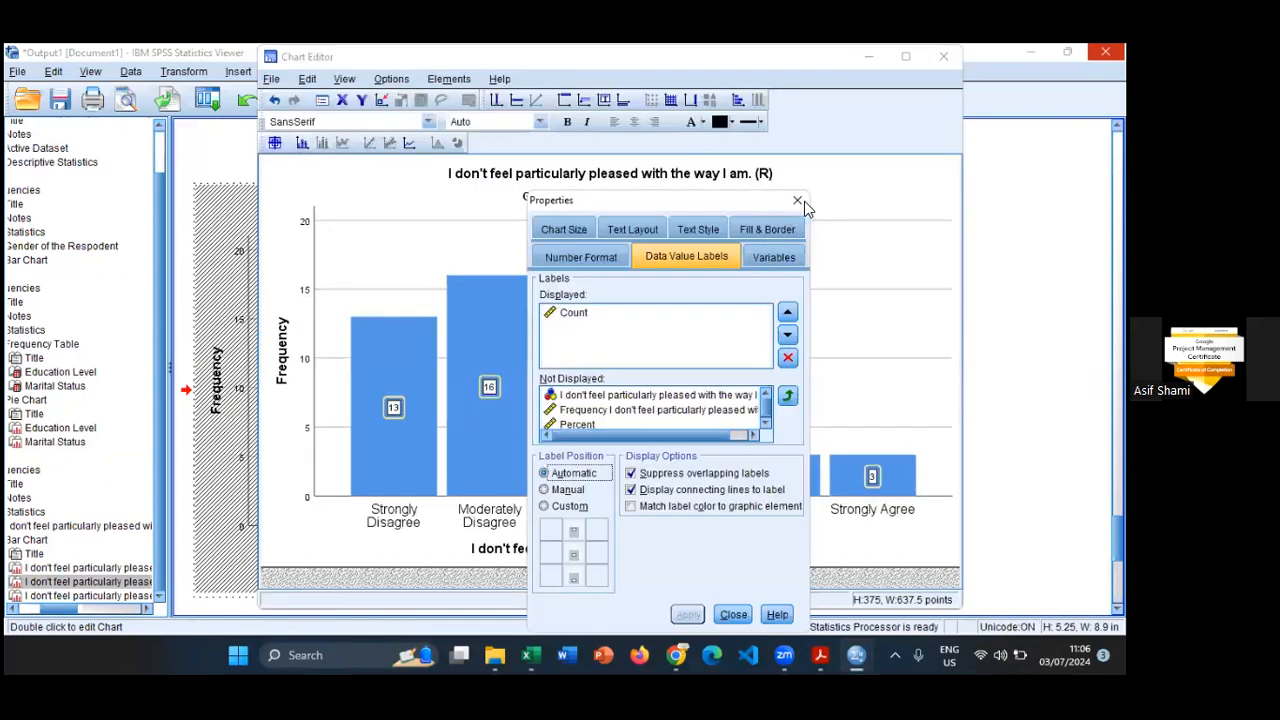
pyautogui.click(795, 204)
pyautogui.click(943, 56)
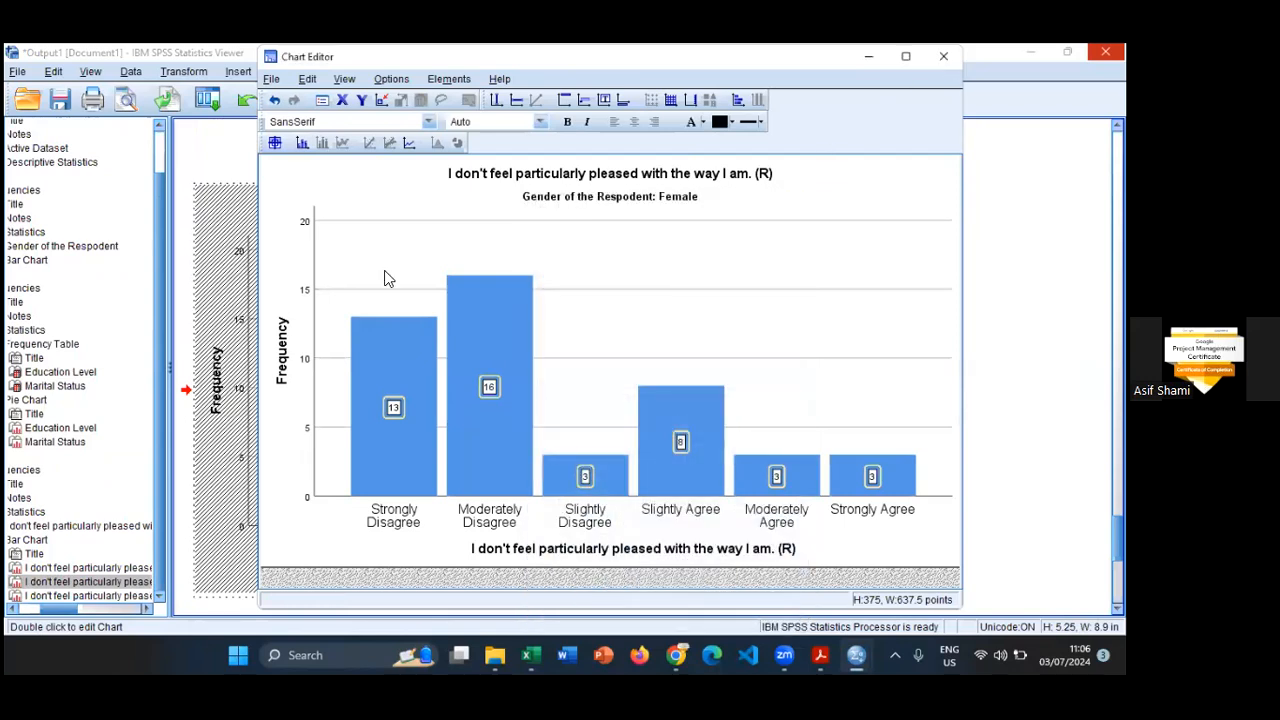
# - Examine the Prefer not to say bar chart against the gender-split frequency table and the Male and Female charts
pyautogui.scroll(-3, 575, 350)
pyautogui.scroll(-5, 617, 289)
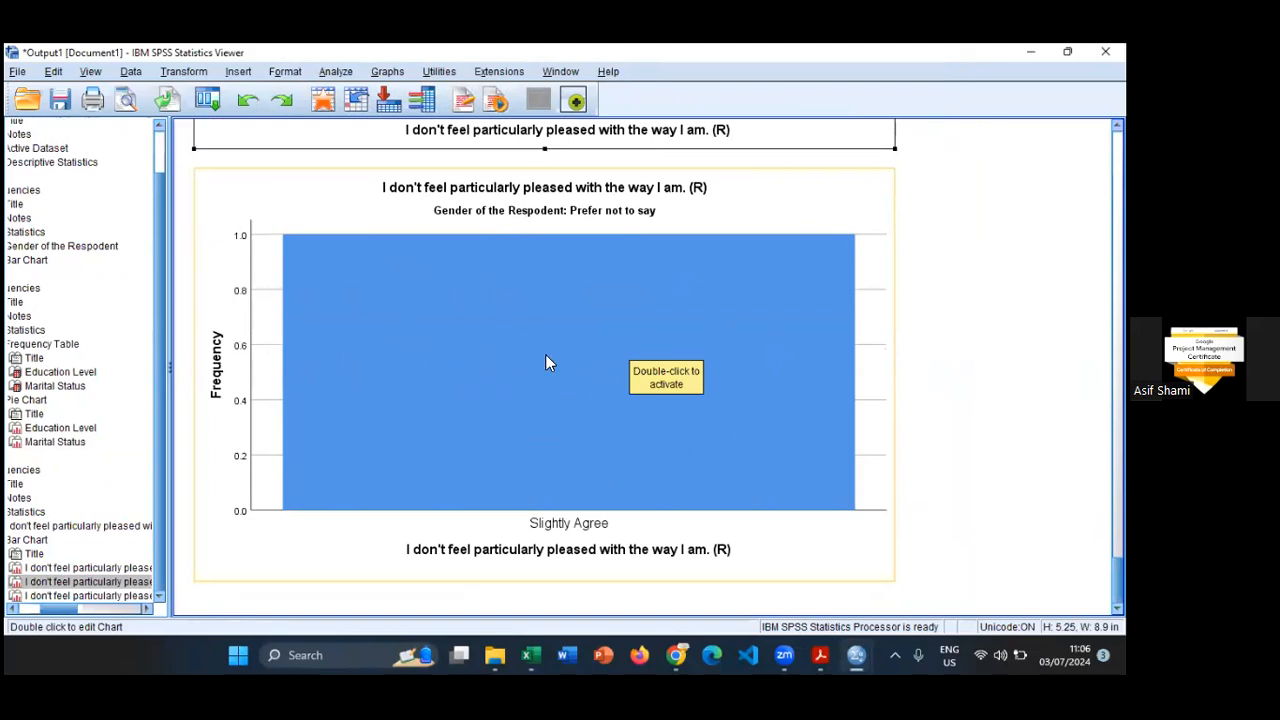
pyautogui.scroll(1, 743, 398)
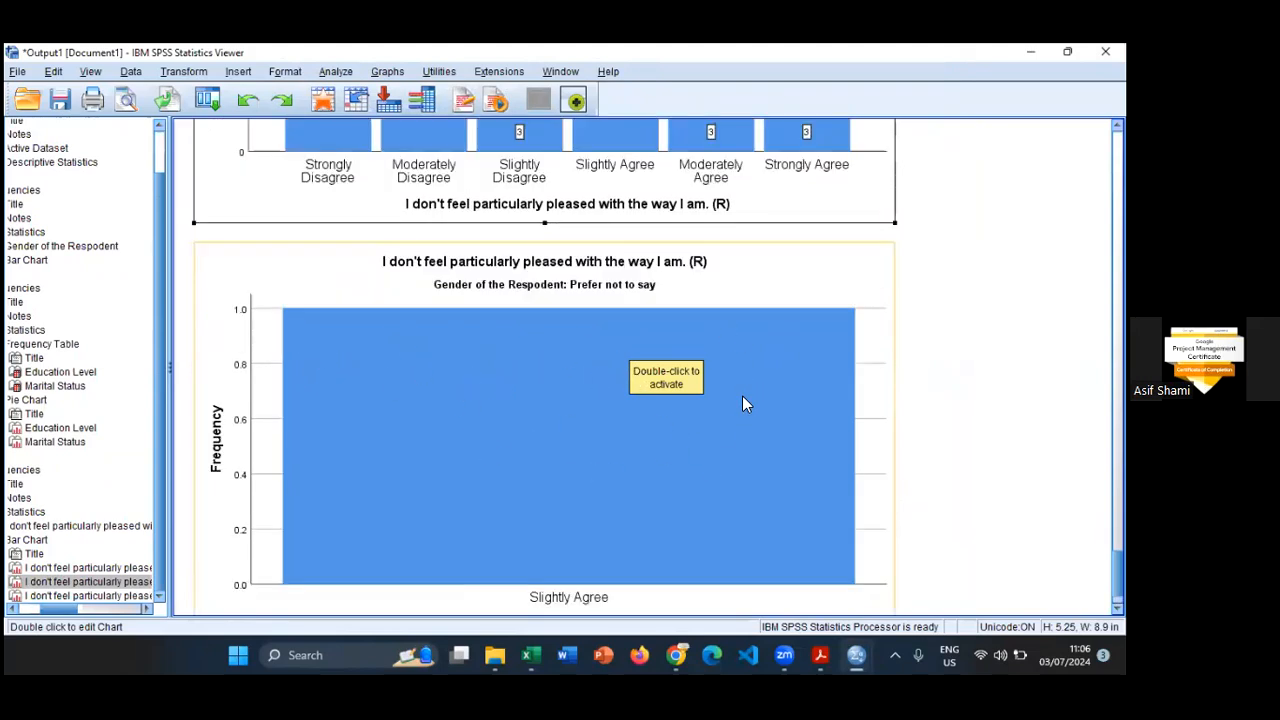
pyautogui.scroll(5, 742, 403)
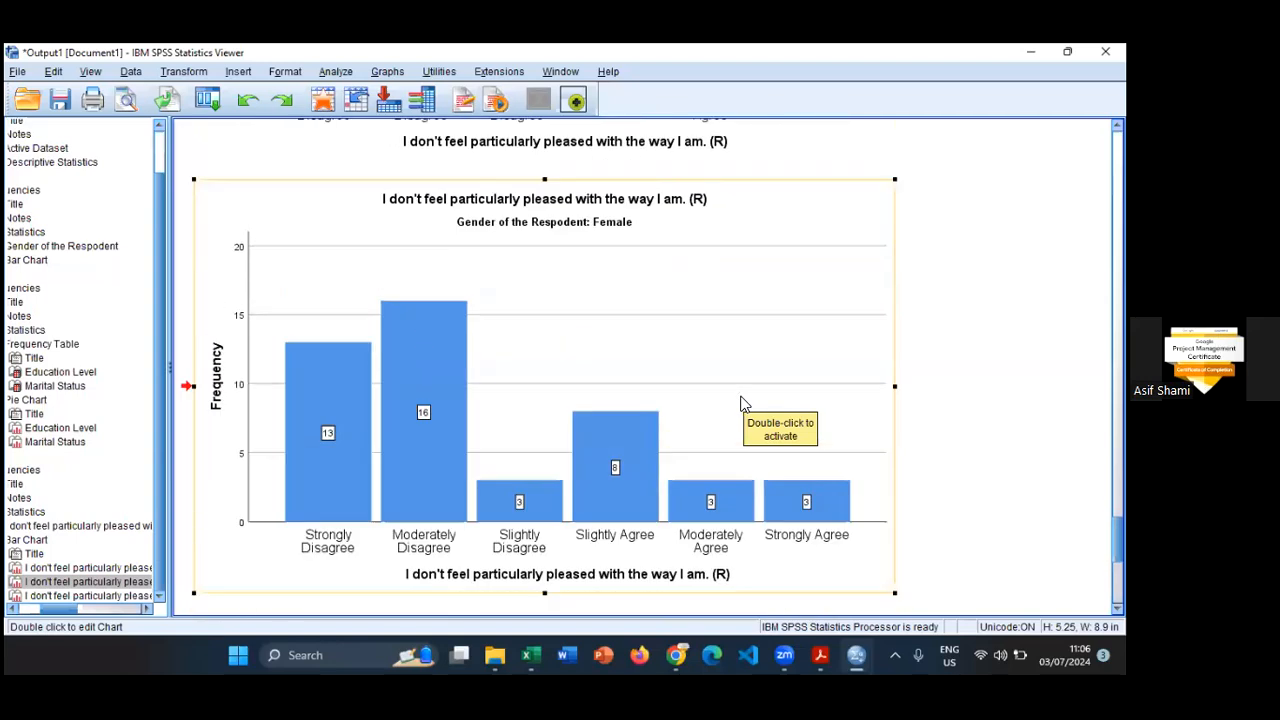
pyautogui.scroll(8, 742, 403)
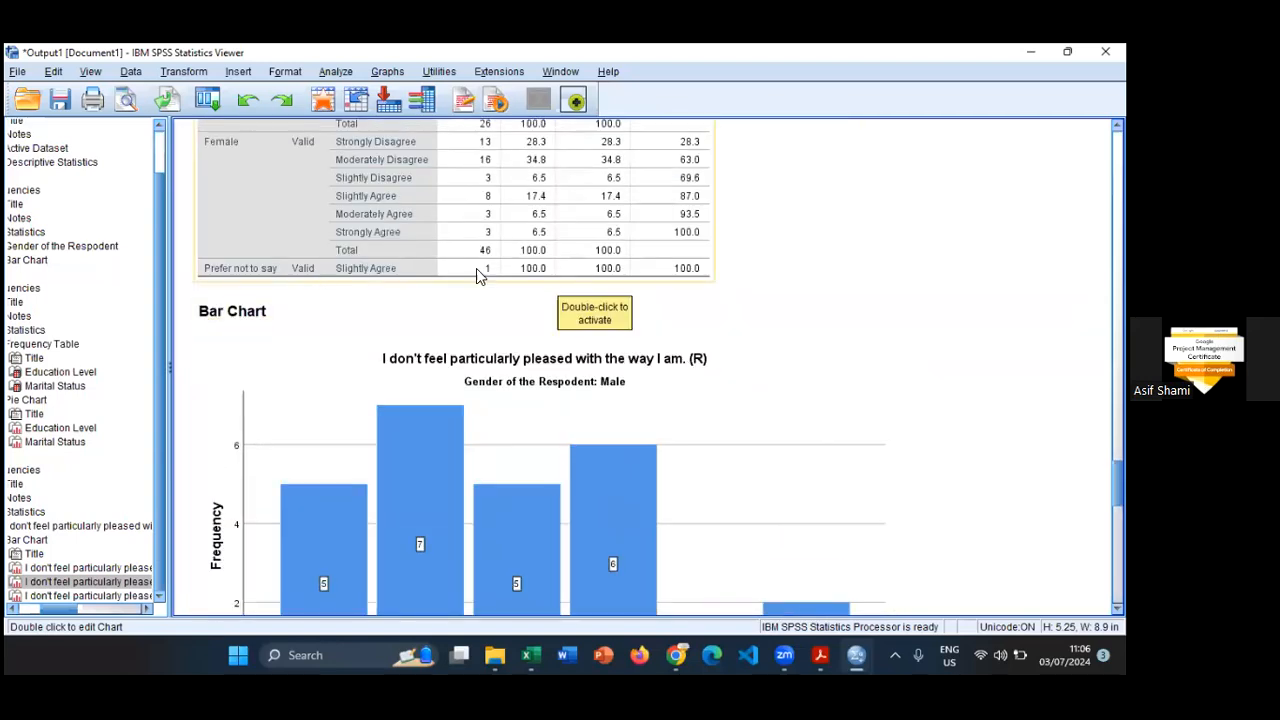
pyautogui.scroll(3, 820, 331)
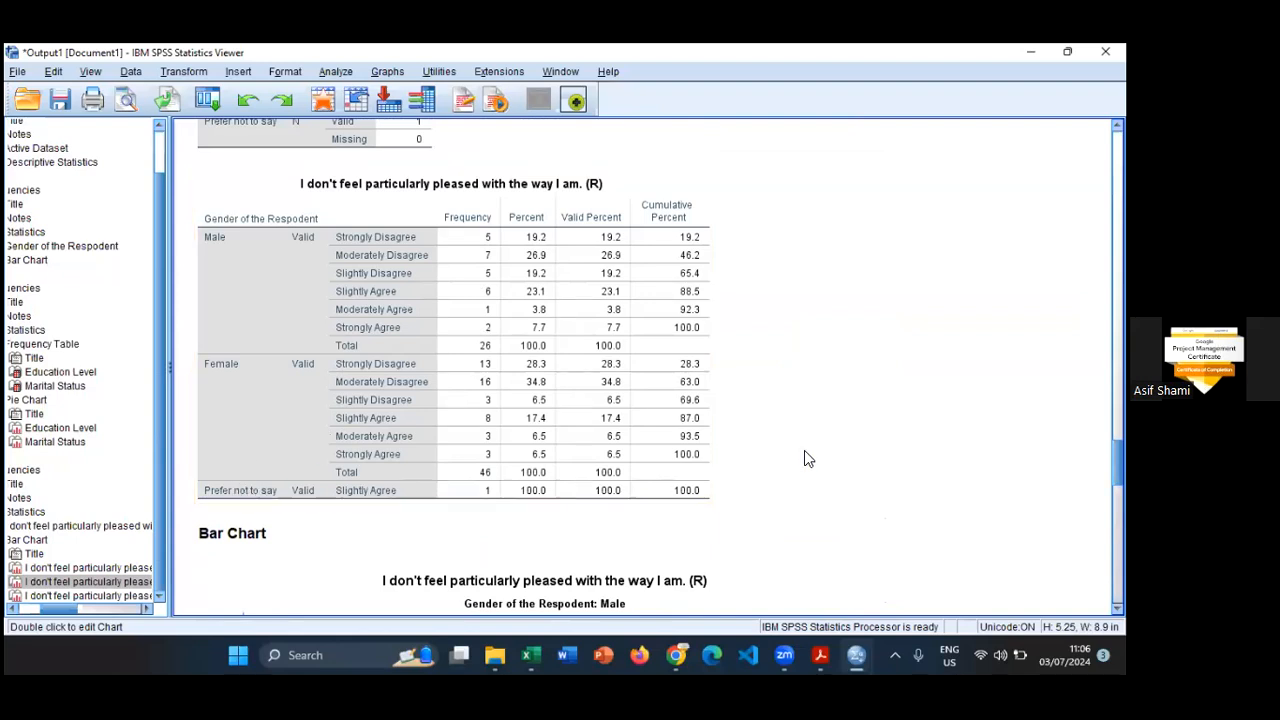
pyautogui.click(358, 491)
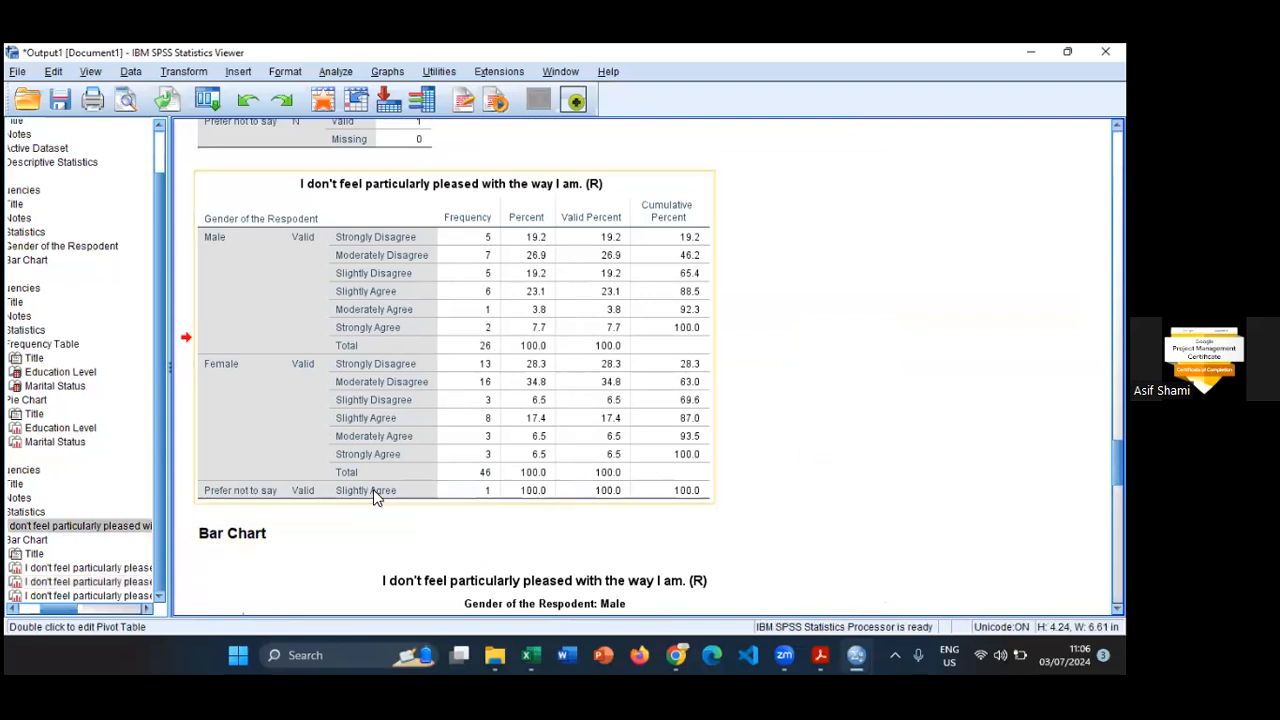
pyautogui.scroll(-1, 928, 420)
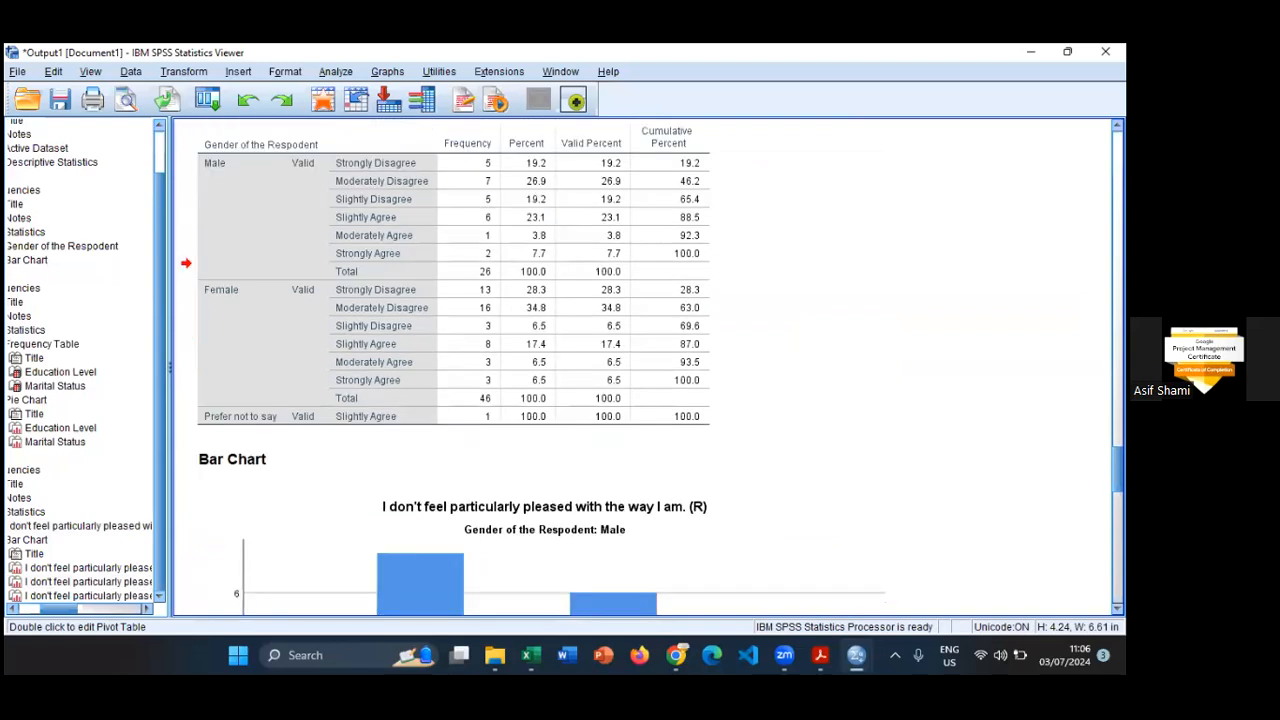
pyautogui.scroll(-15, 928, 420)
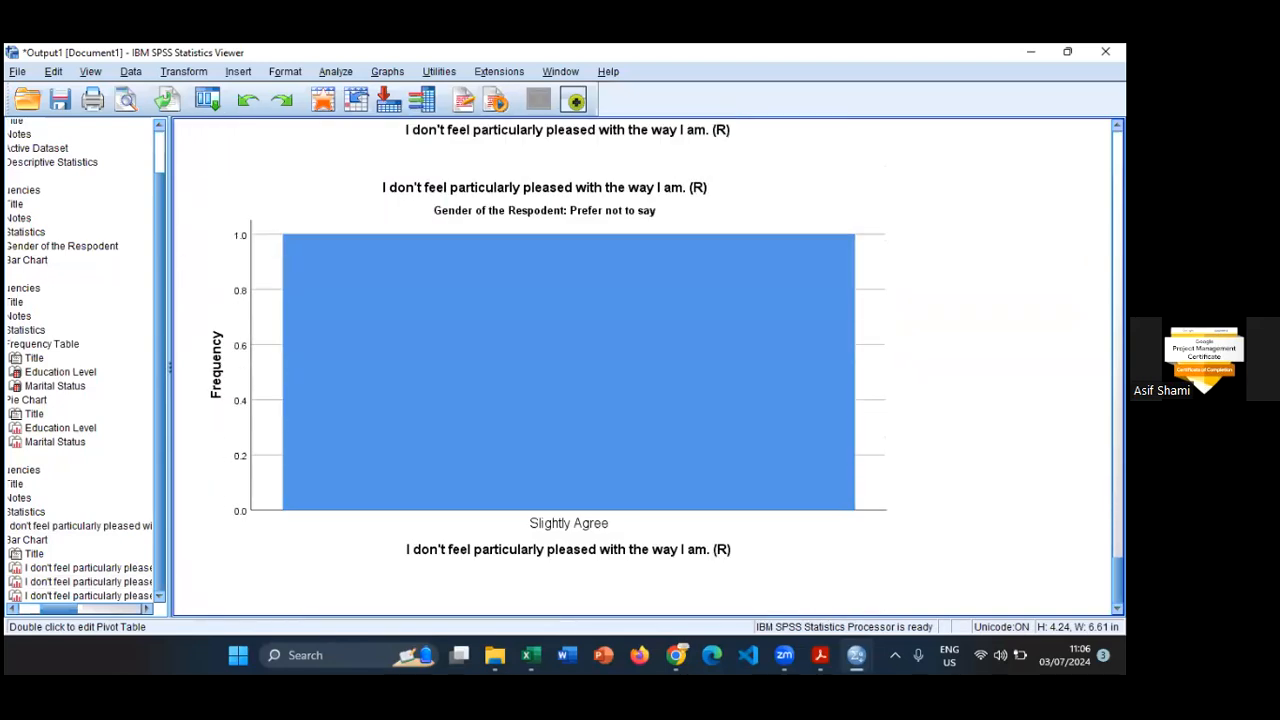
pyautogui.scroll(5, 614, 604)
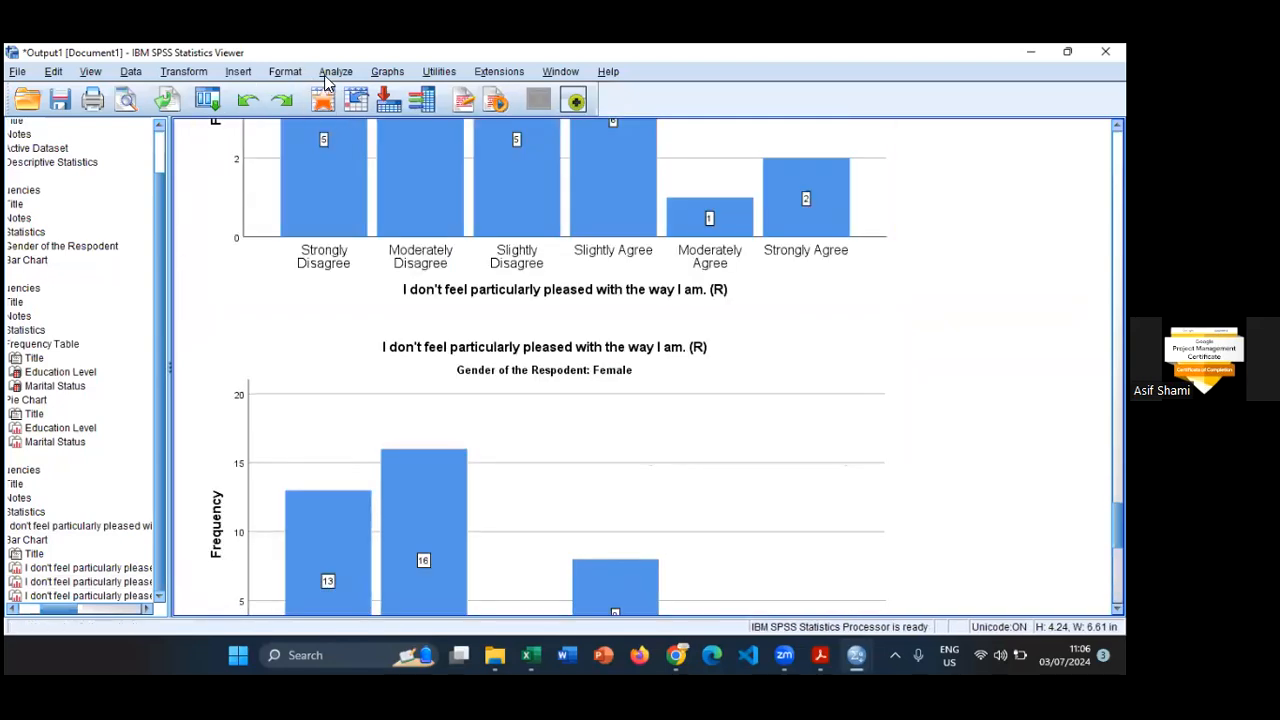
# - Set up a Crosstabs analysis with "Life is good" as the row variable and "I am always committed and involved" as the column variable
pyautogui.click(330, 72)
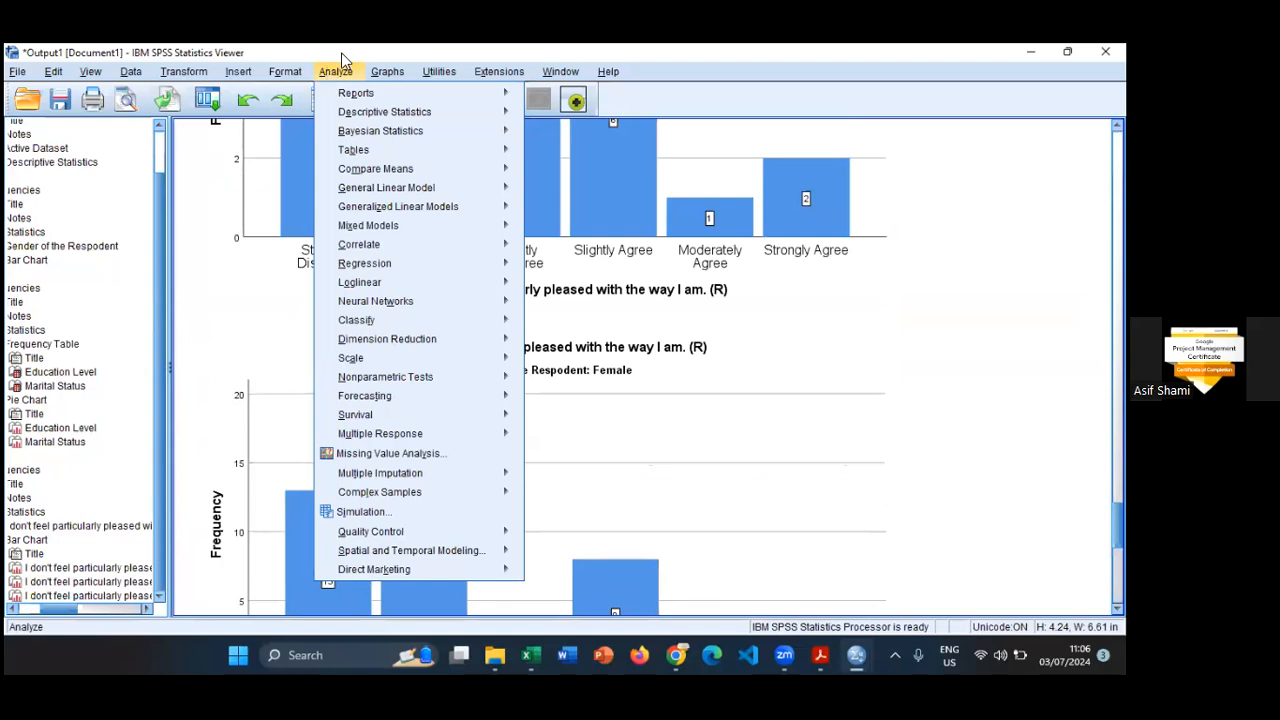
pyautogui.moveTo(362, 118)
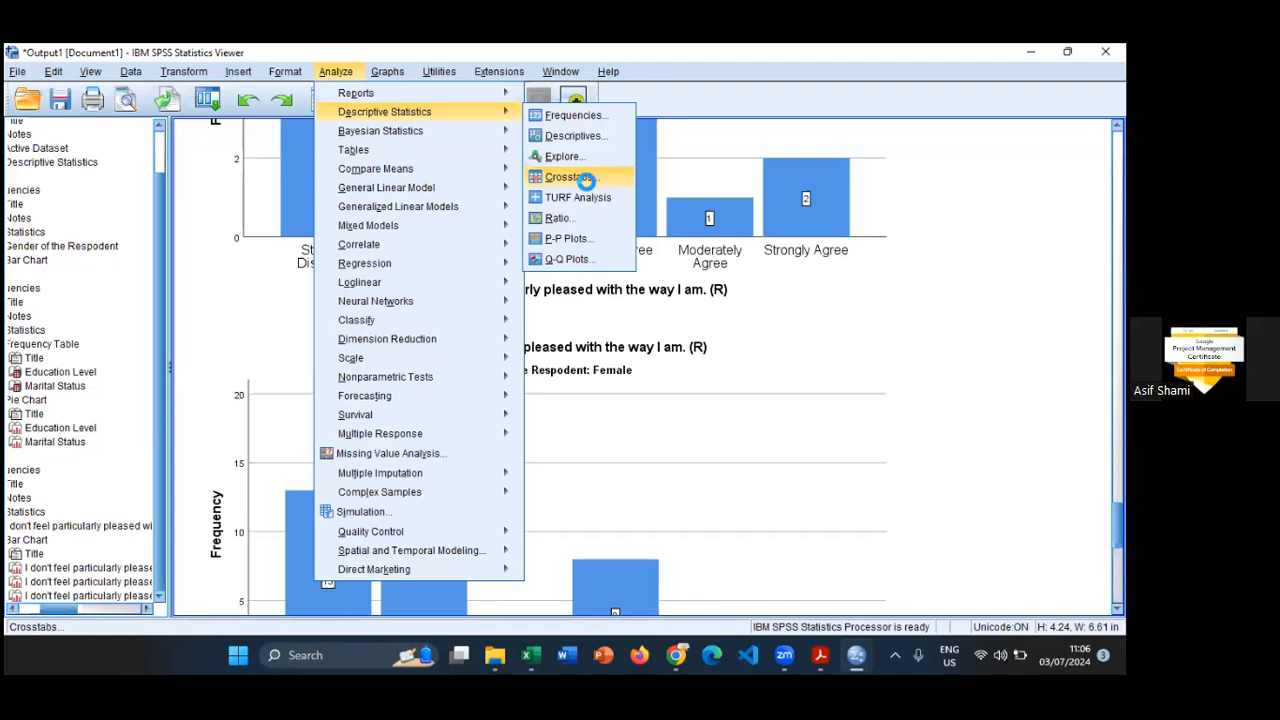
pyautogui.click(586, 182)
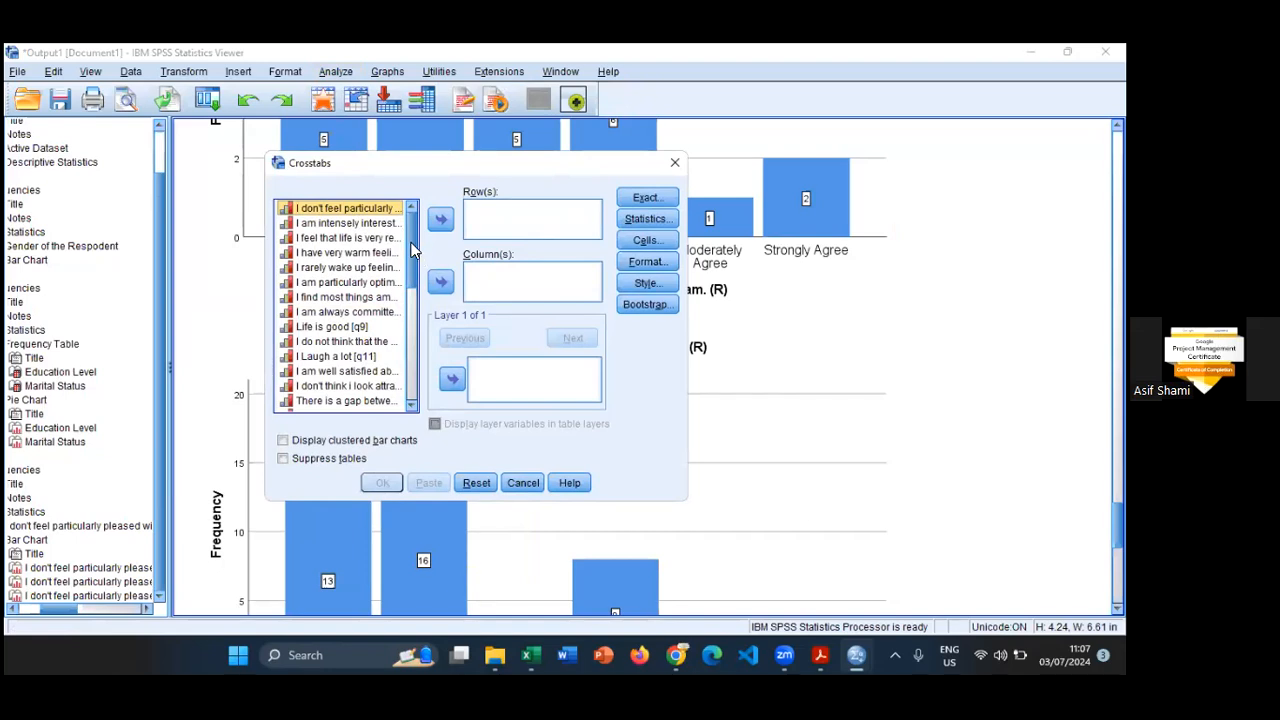
pyautogui.scroll(-1, 411, 250)
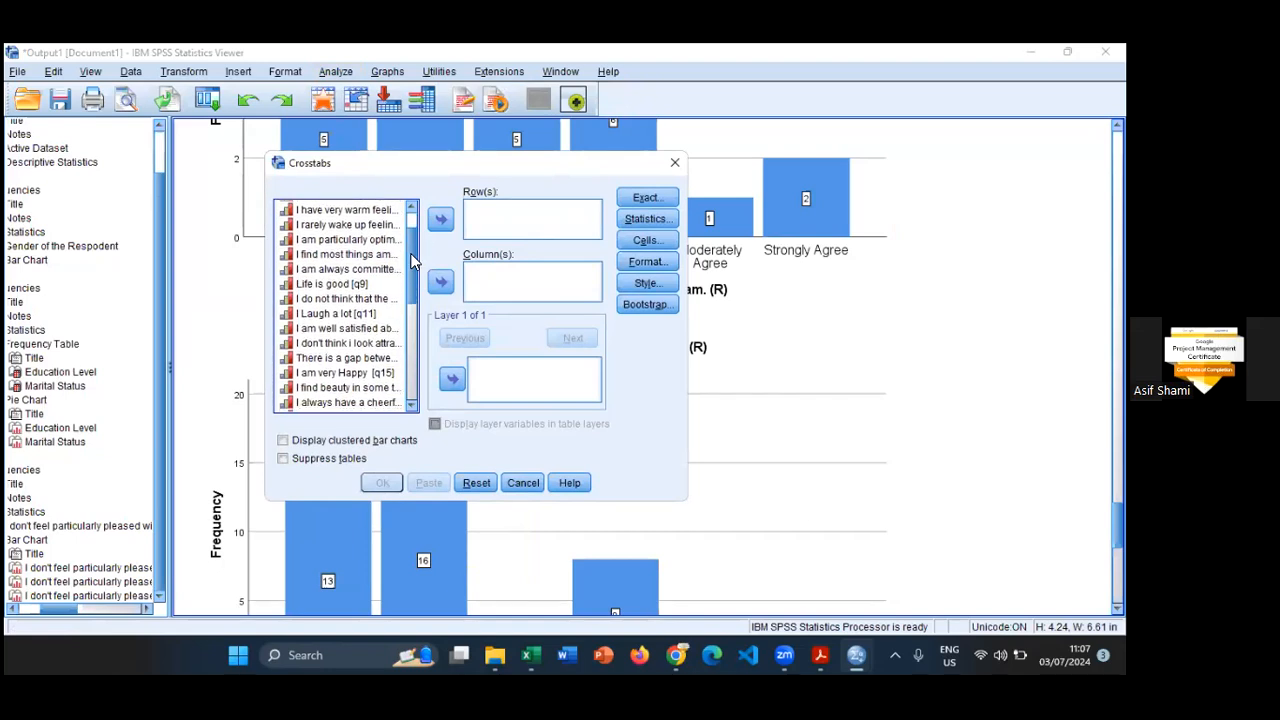
pyautogui.click(362, 283)
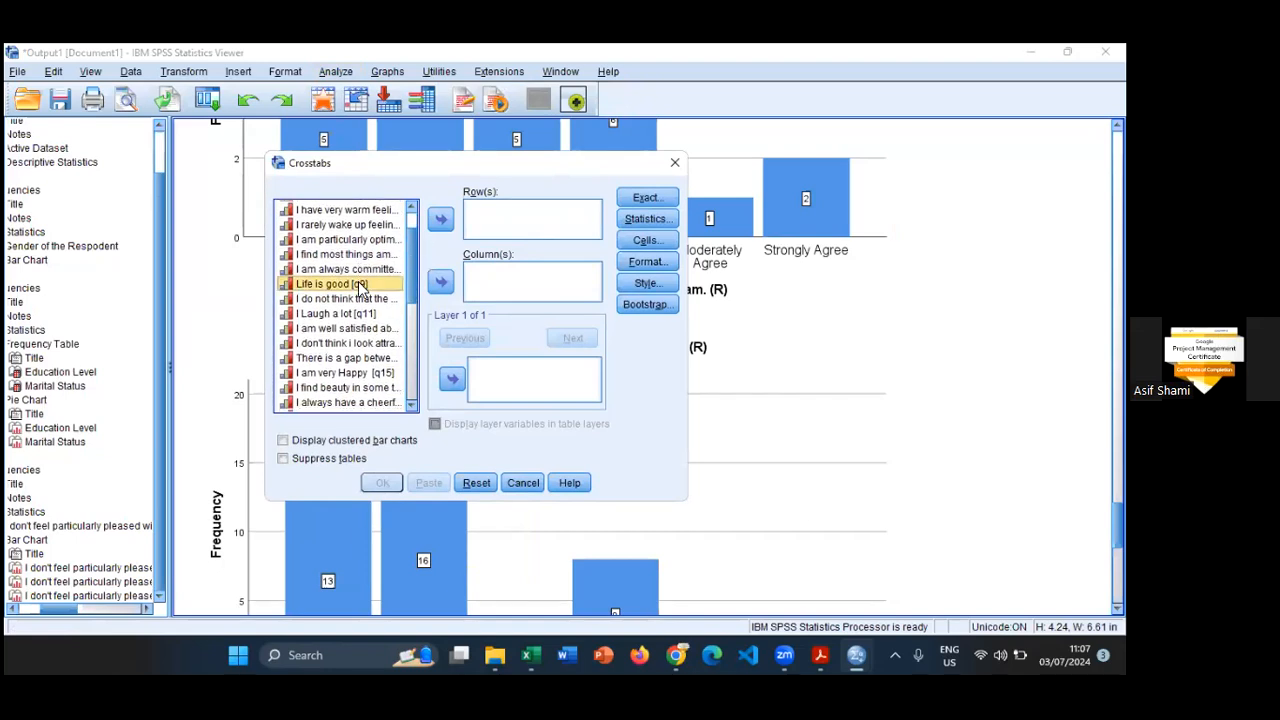
pyautogui.click(440, 219)
pyautogui.click(353, 300)
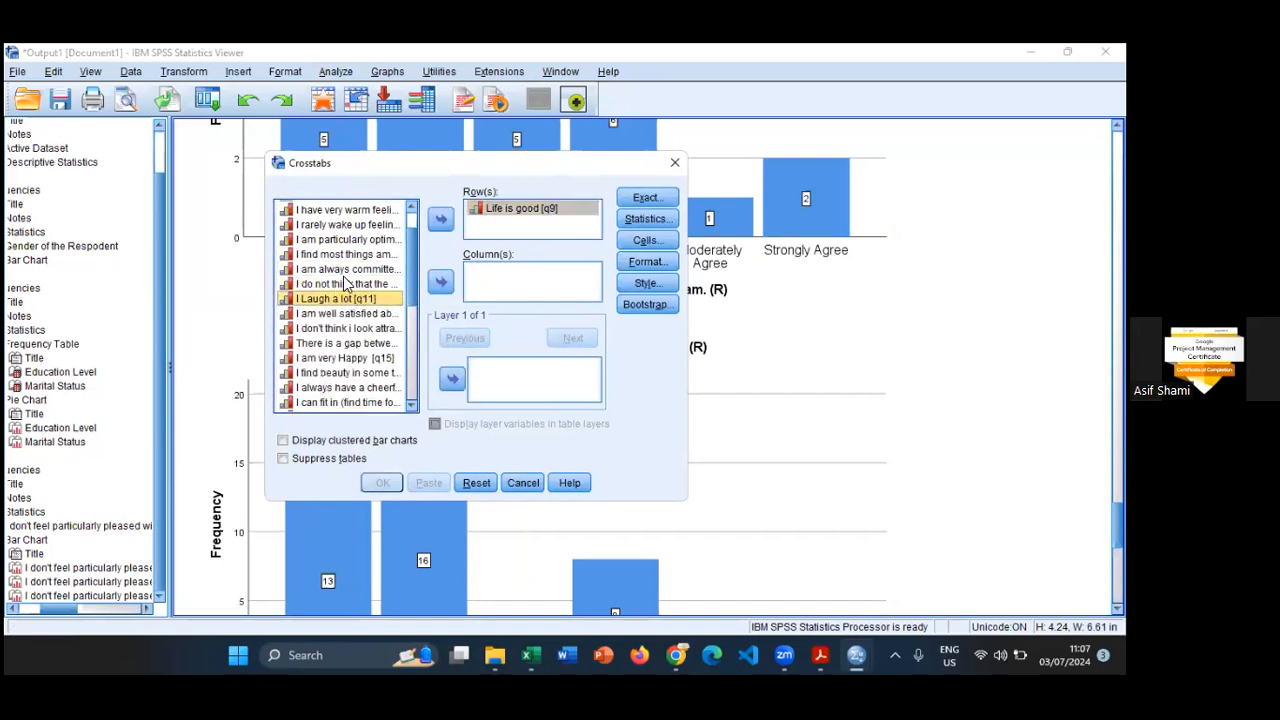
pyautogui.click(346, 270)
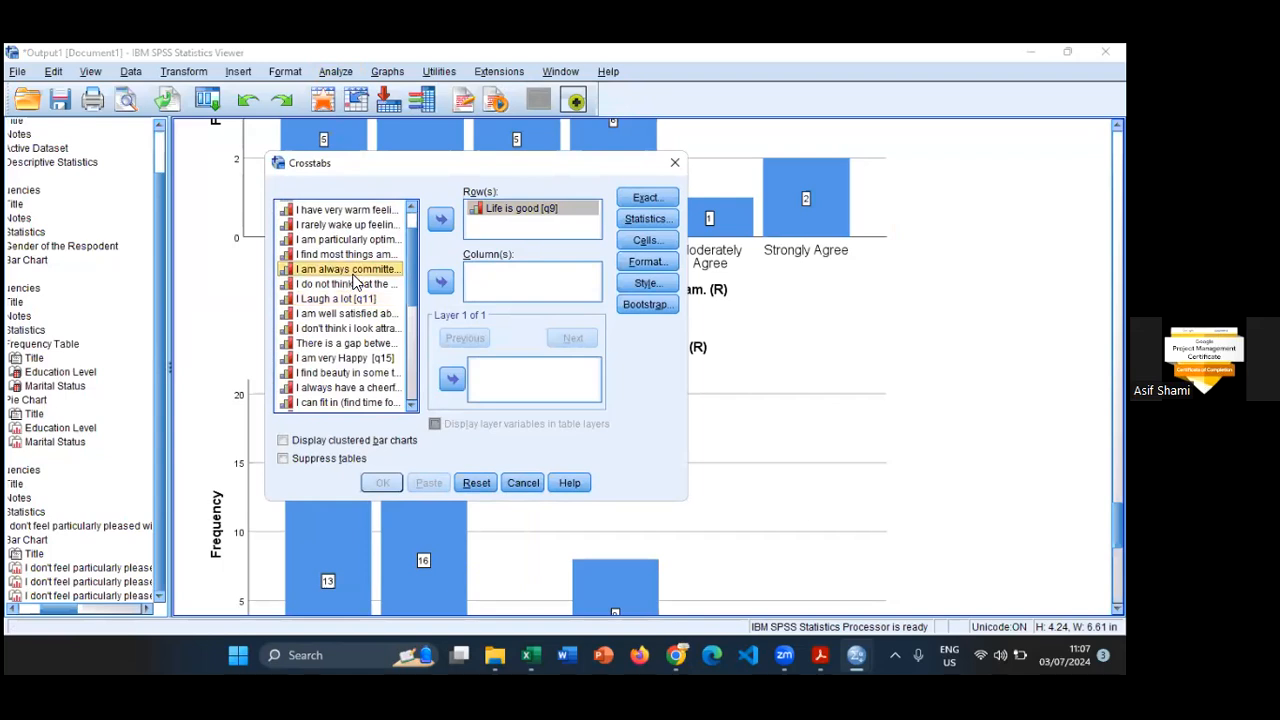
pyautogui.click(441, 282)
# - Request the Chi-square statistic for the crosstab, leave the exact test options unchanged, and run the analysis on the gender-split data
pyautogui.click(645, 198)
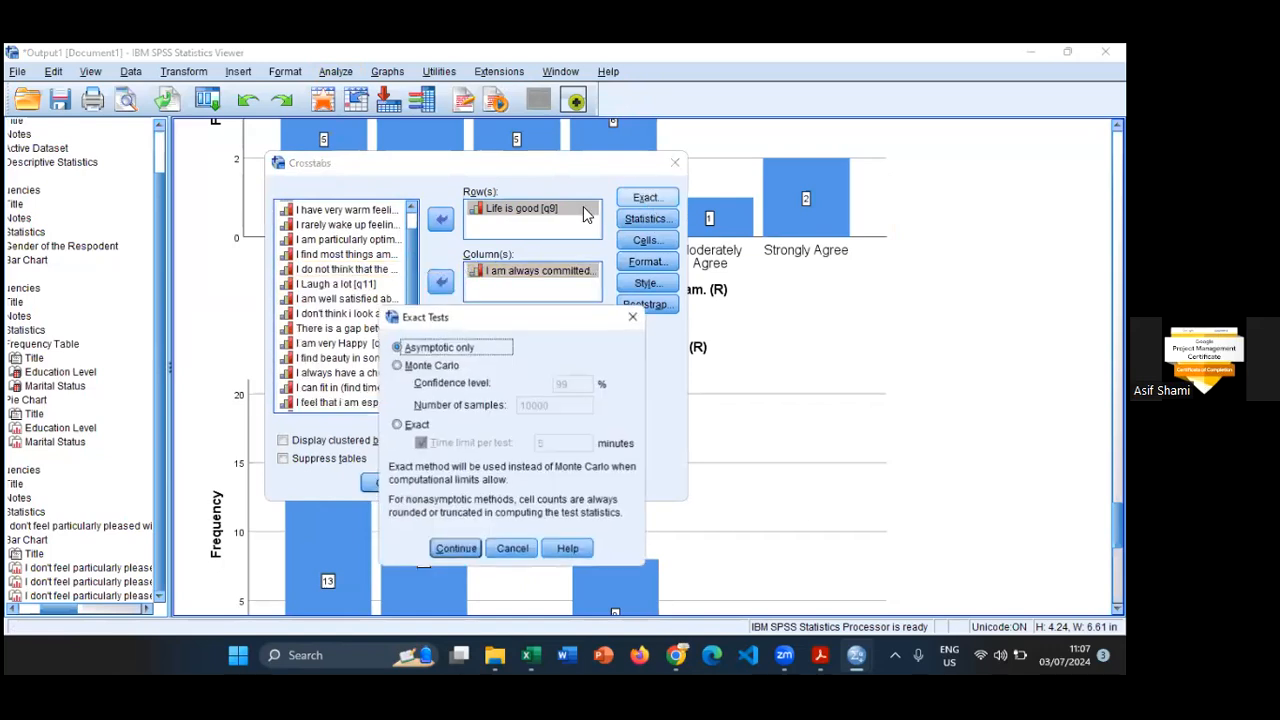
pyautogui.click(633, 317)
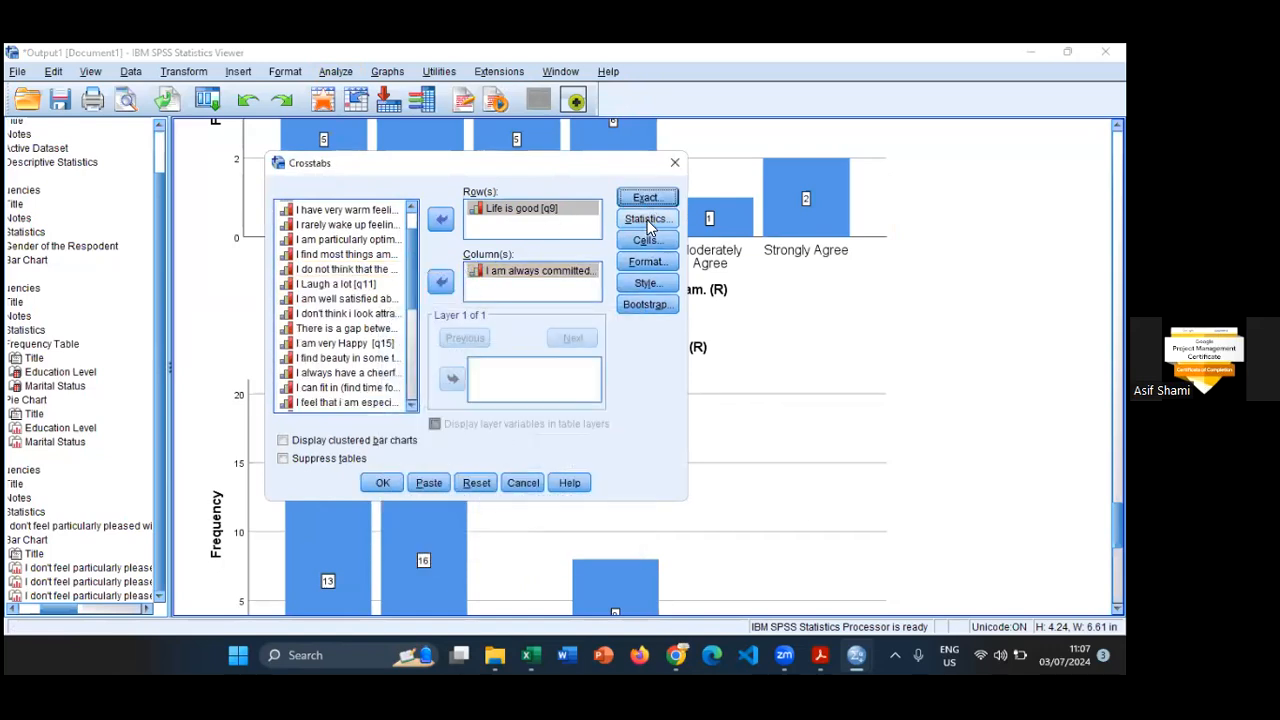
pyautogui.click(646, 219)
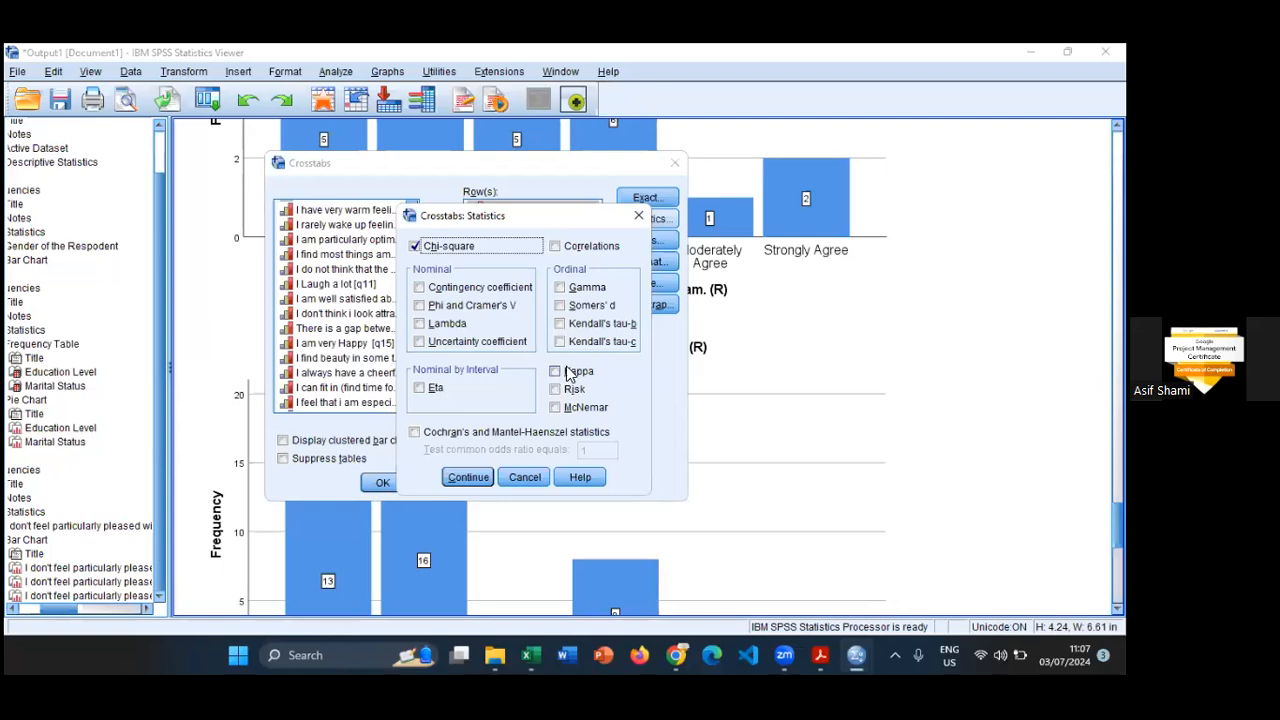
pyautogui.click(476, 477)
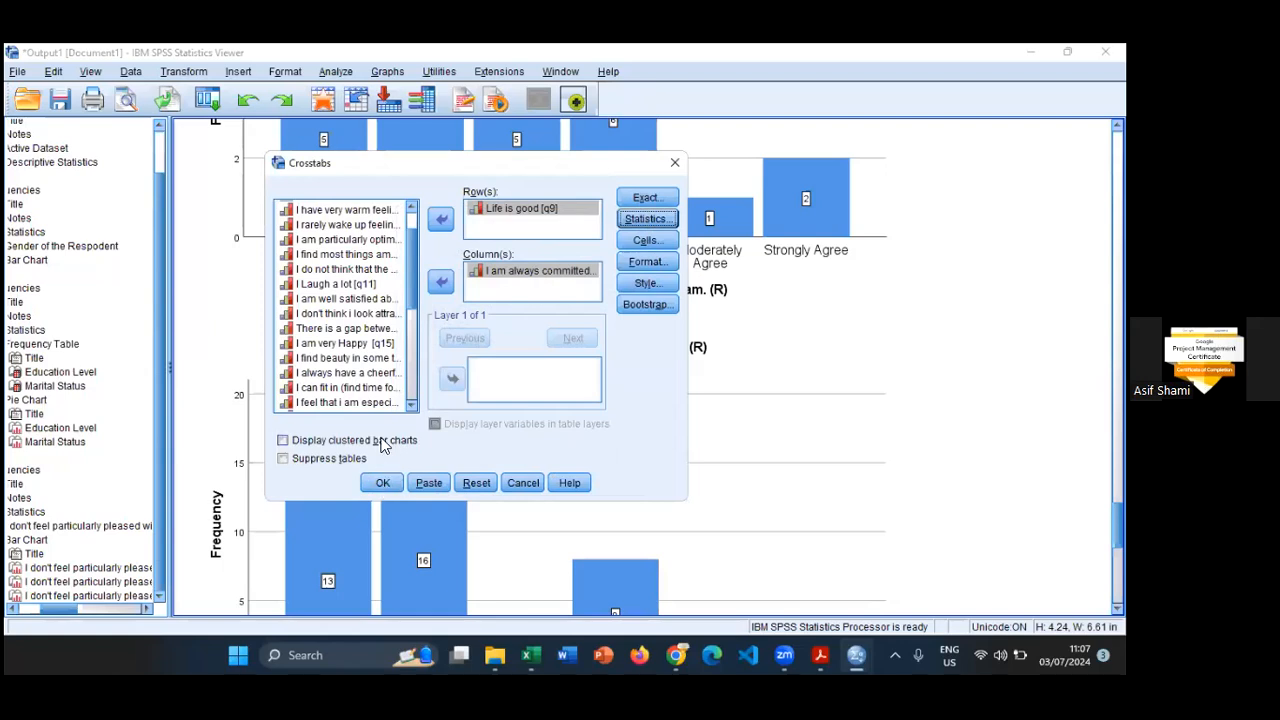
pyautogui.click(383, 485)
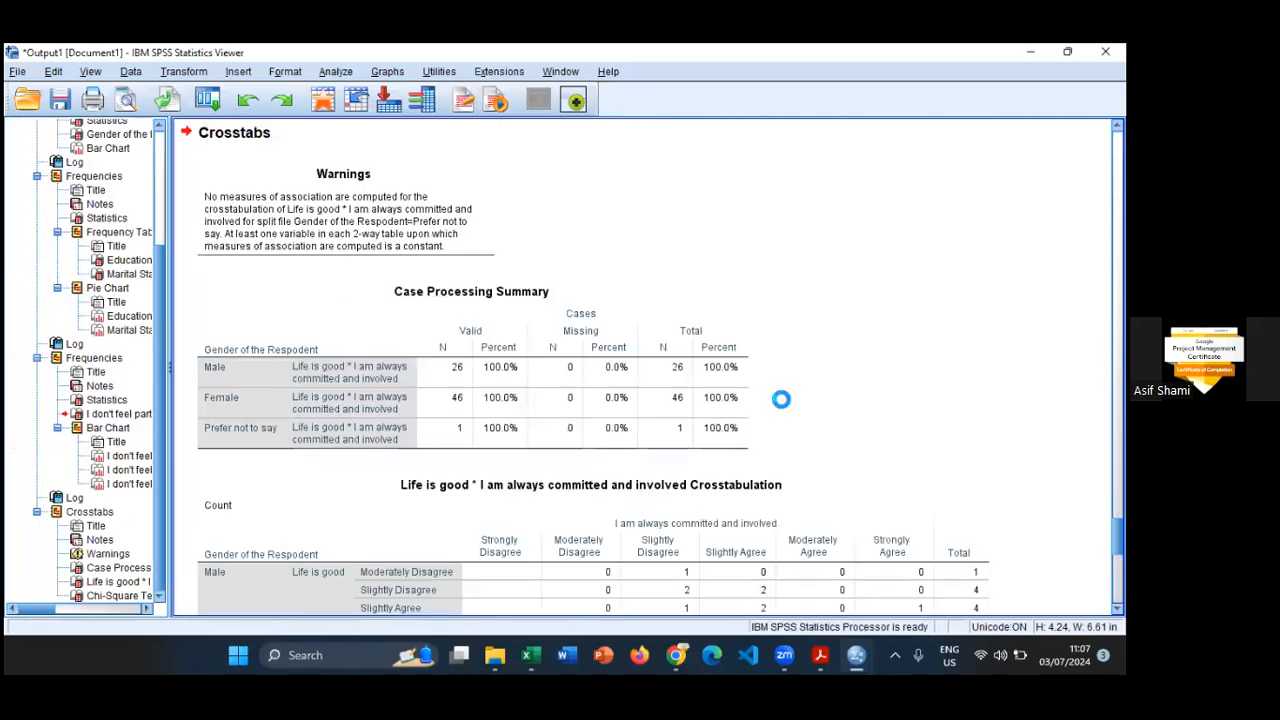
pyautogui.scroll(-2, 782, 402)
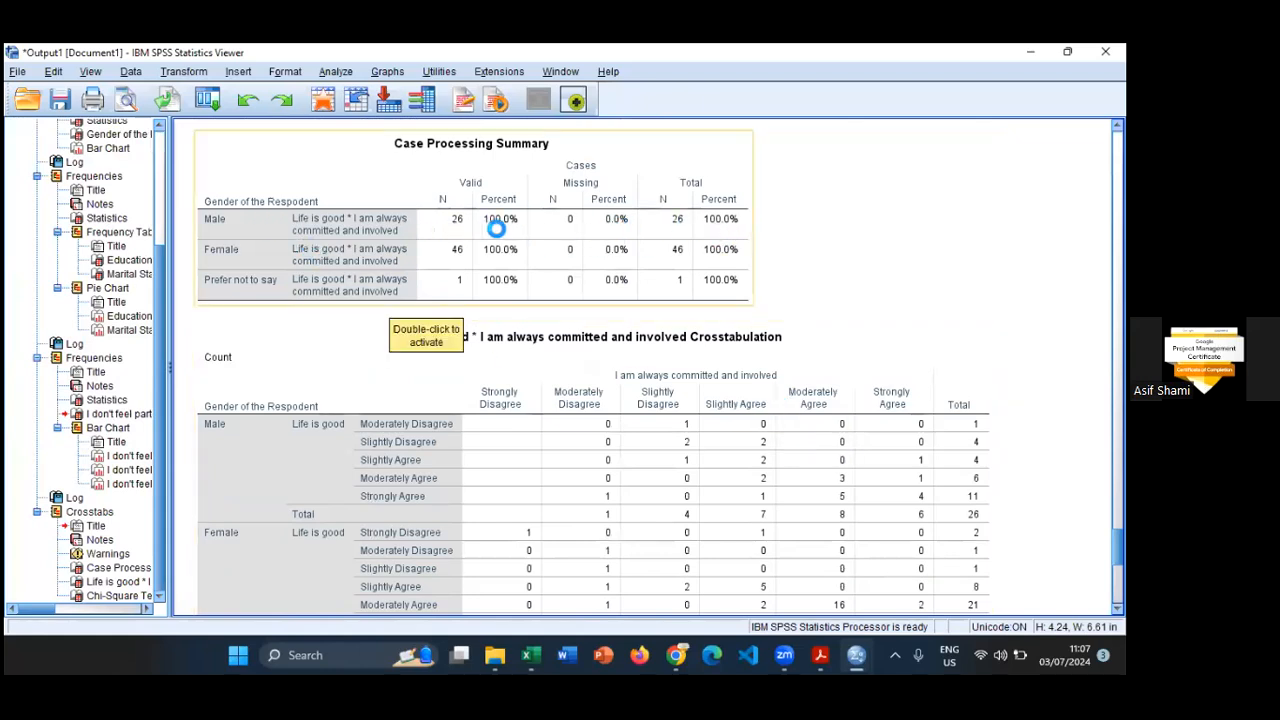
pyautogui.scroll(-5, 502, 228)
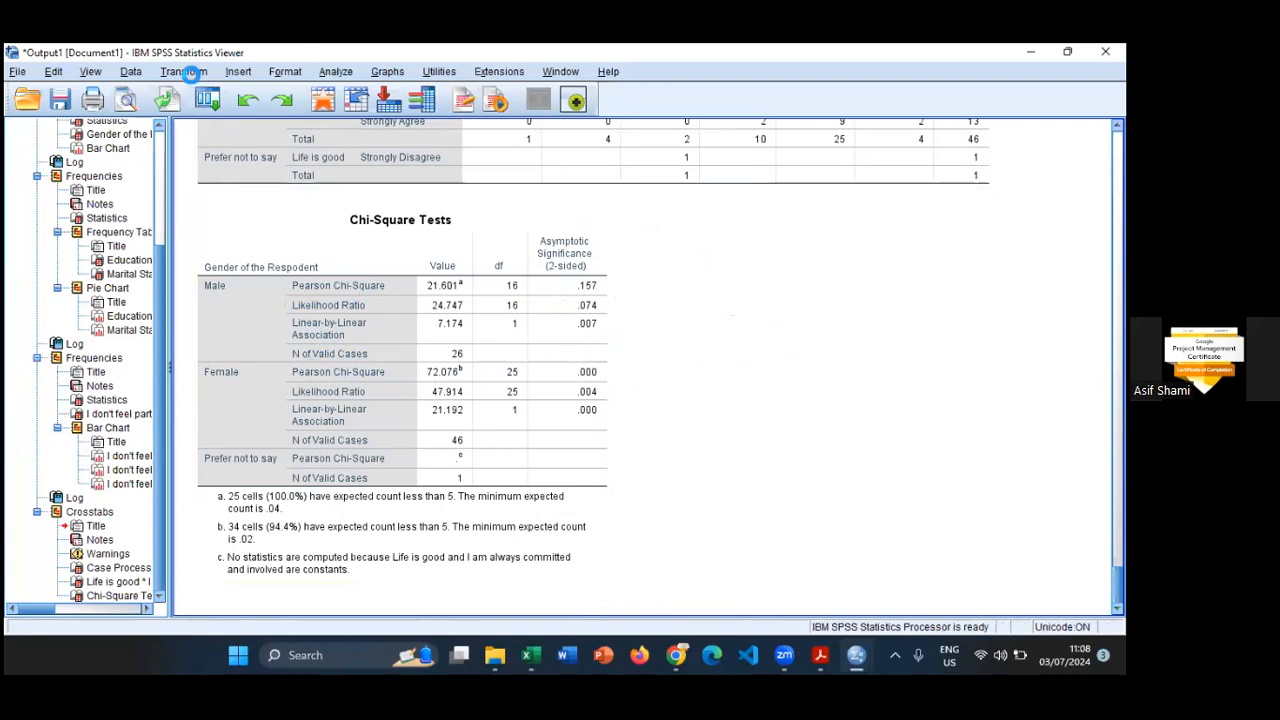
# - Turn off the gender split by setting Split File to analyze all cases without creating groups
pyautogui.click(186, 71)
pyautogui.moveTo(131, 71)
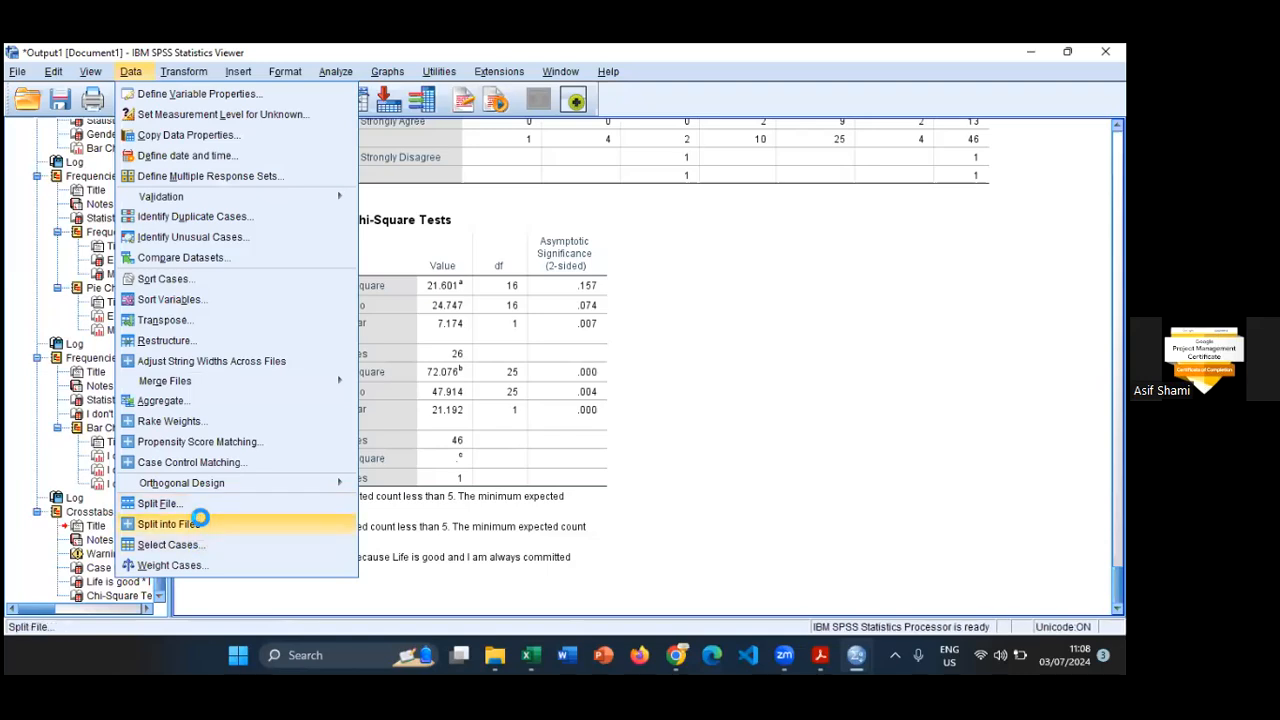
pyautogui.click(202, 504)
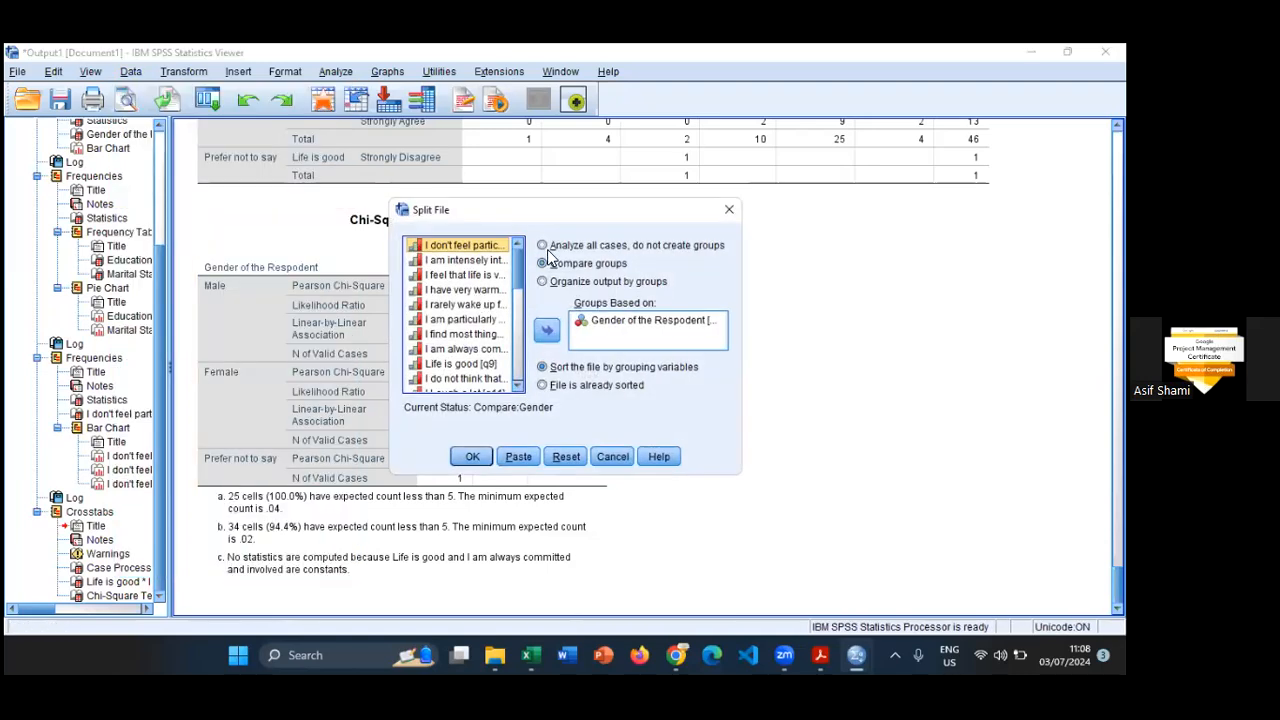
pyautogui.click(543, 245)
pyautogui.click(470, 457)
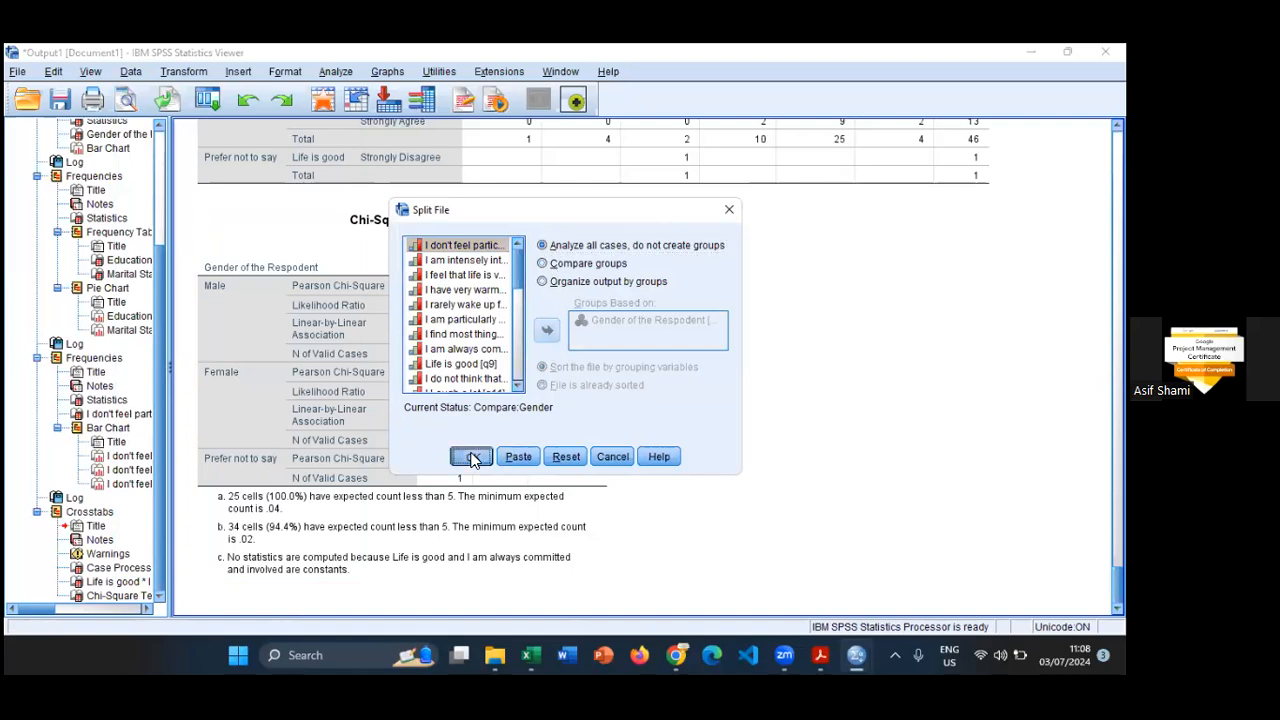
# - Rerun the "Life is good" by "I am always committed and involved" crosstab on all cases and review its Chi-Square Tests table
pyautogui.click(207, 99)
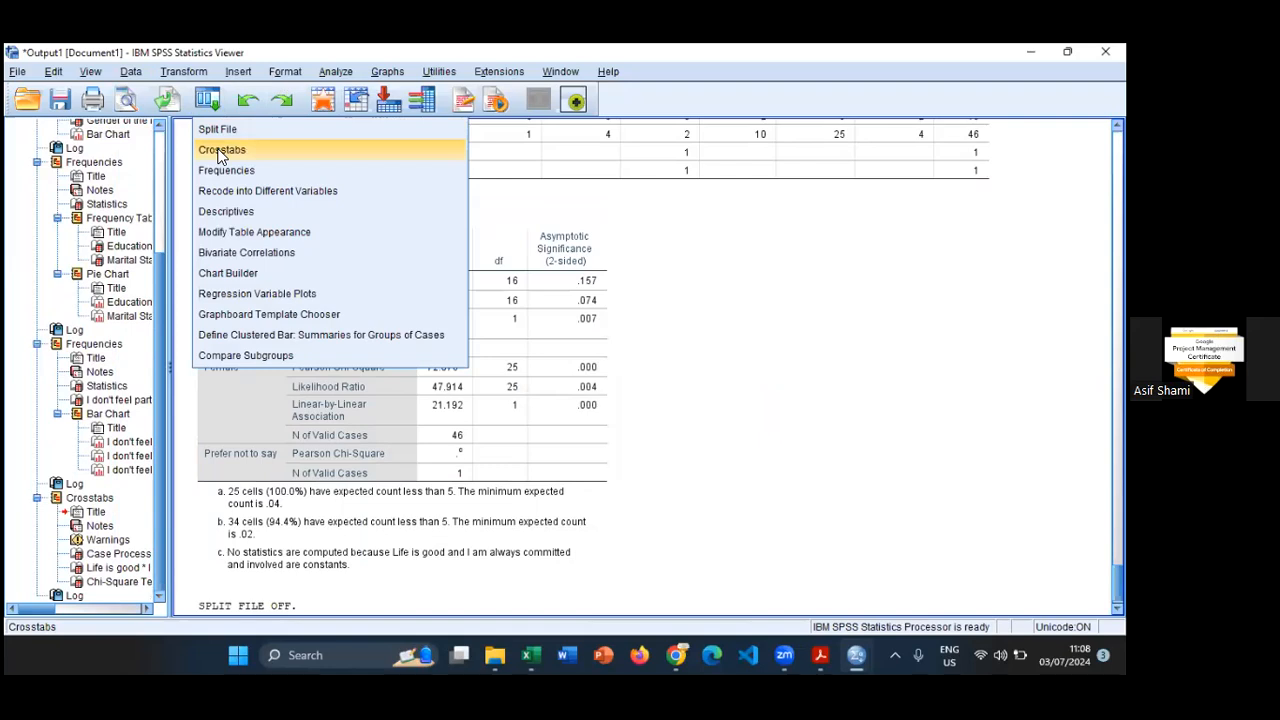
pyautogui.click(222, 150)
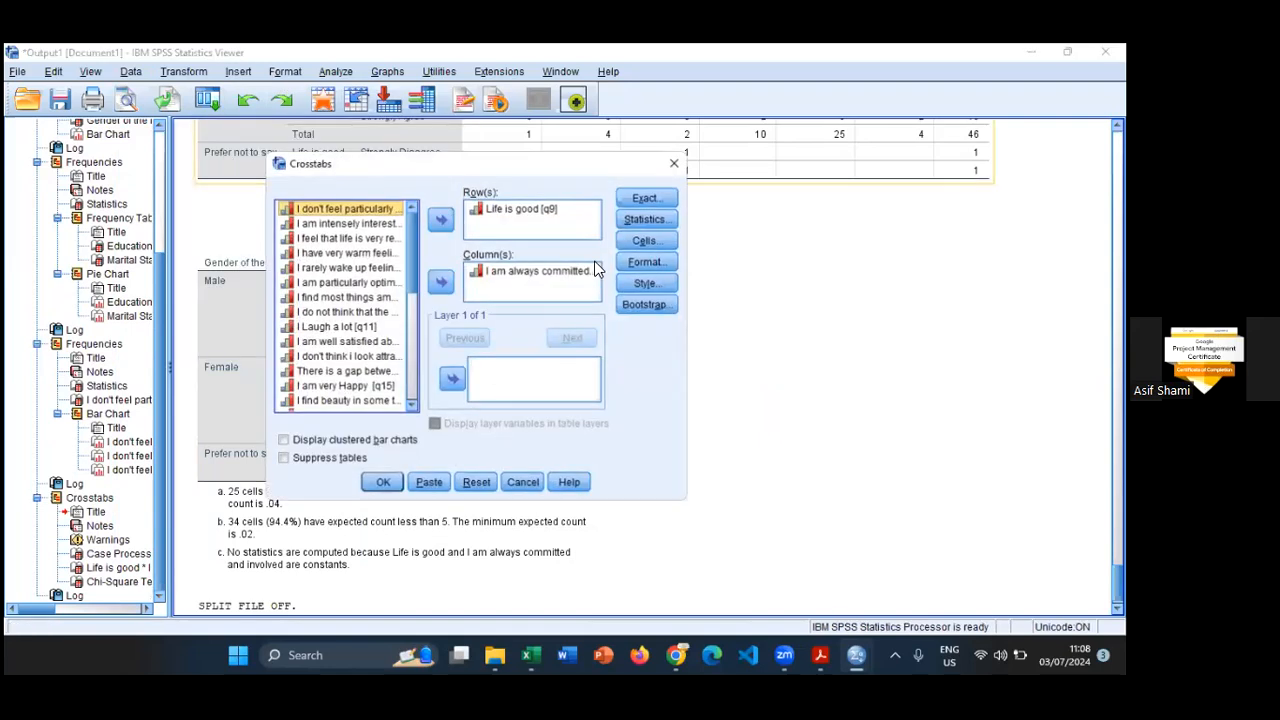
pyautogui.click(381, 484)
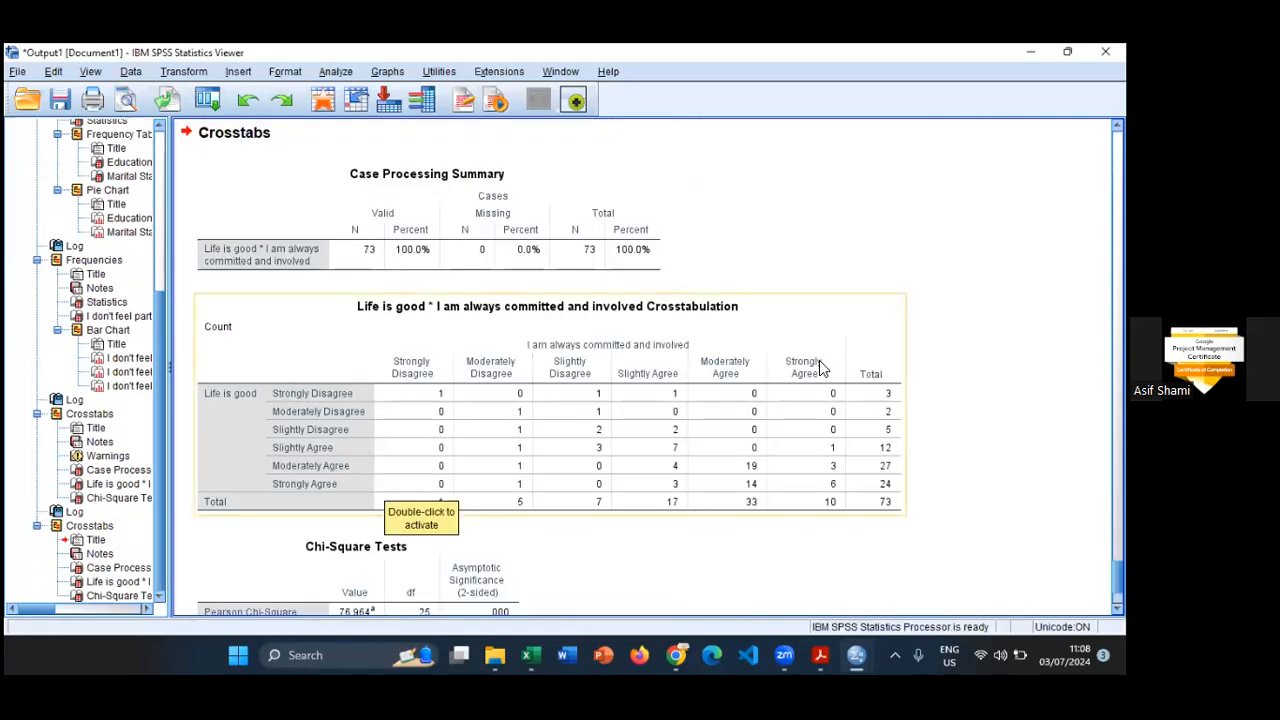
pyautogui.scroll(-3, 823, 366)
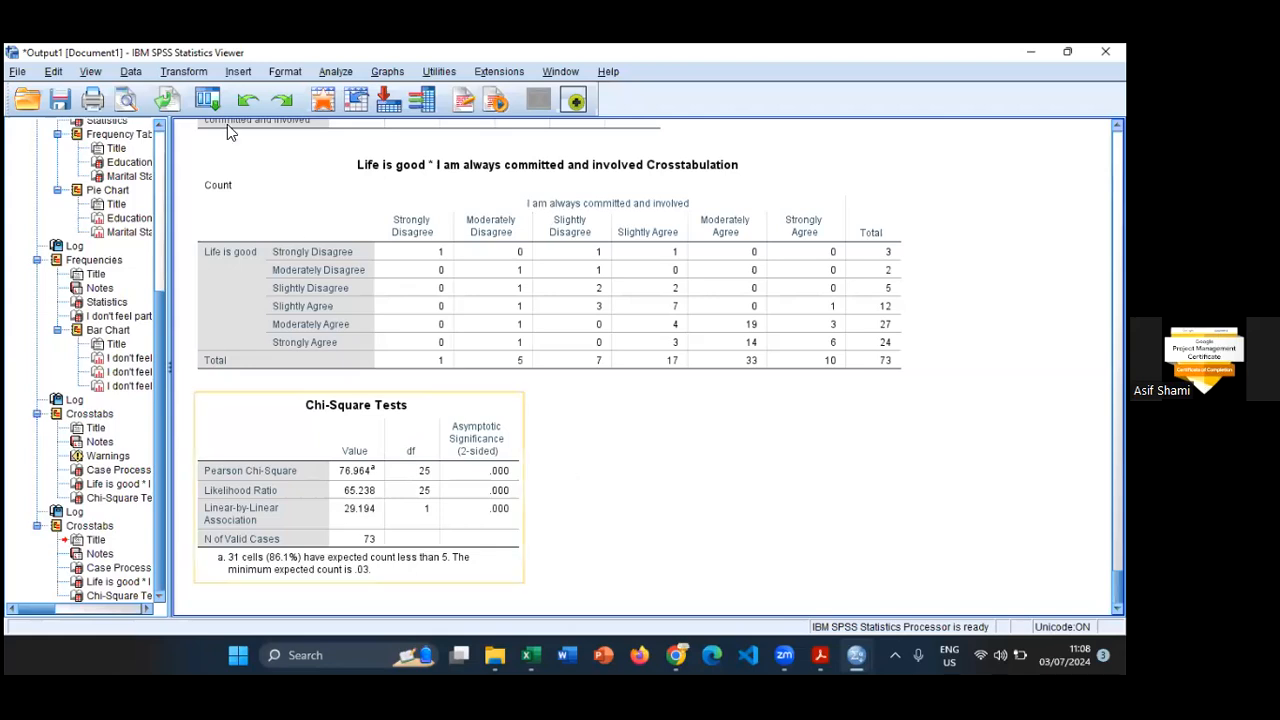
pyautogui.click(336, 71)
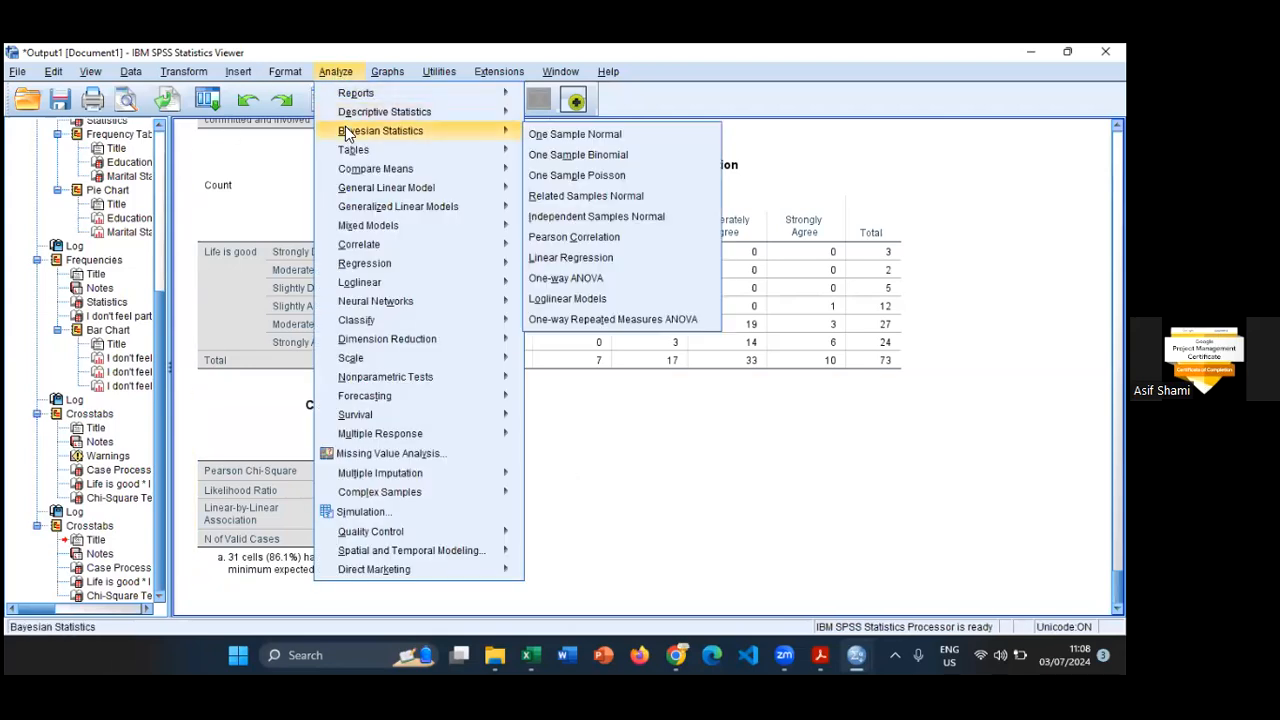
pyautogui.moveTo(348, 119)
pyautogui.click(872, 74)
# - Start a Reliability Analysis and add all 29 questionnaire statements as its items, leaving out First Name and Age
pyautogui.click(340, 70)
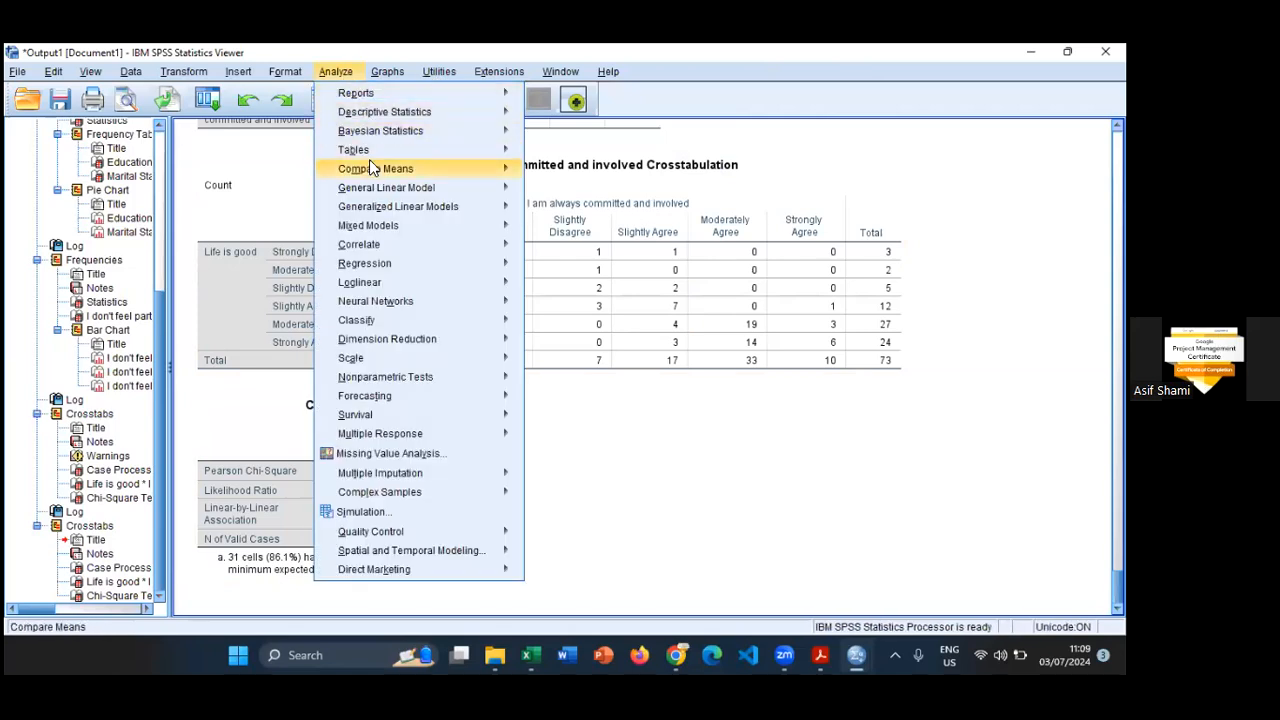
pyautogui.moveTo(385, 230)
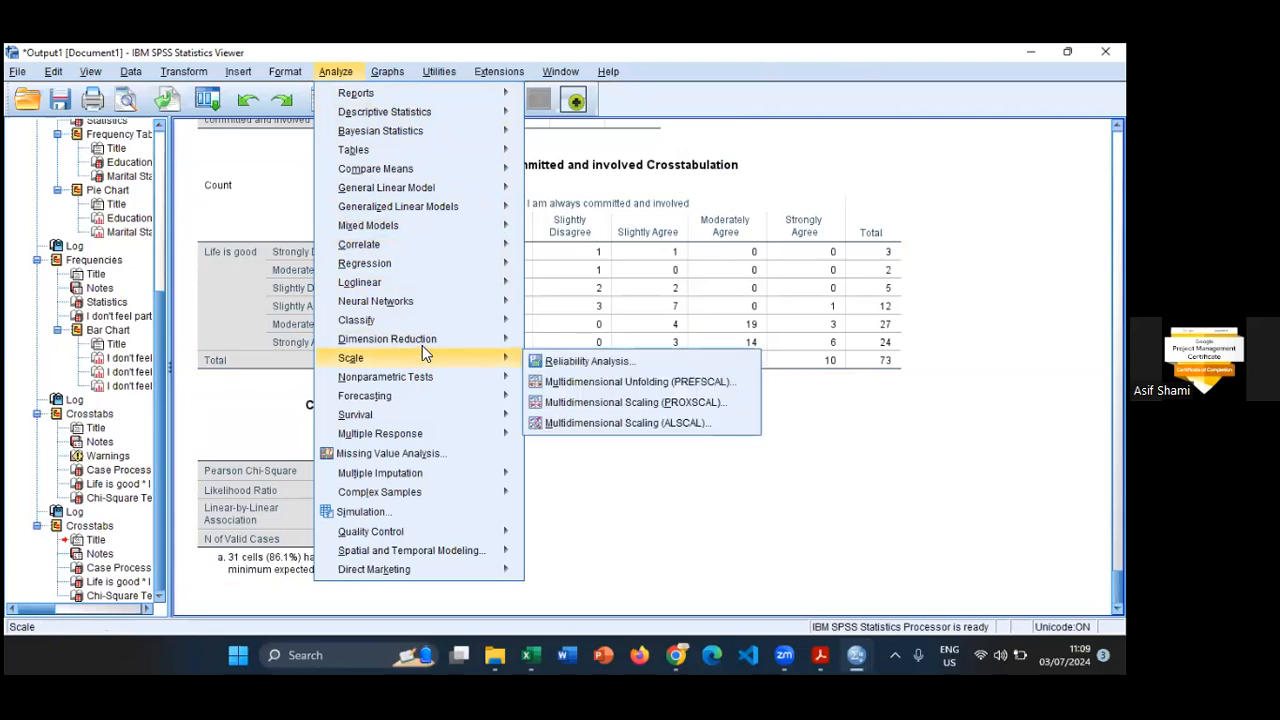
pyautogui.moveTo(429, 358)
pyautogui.click(610, 362)
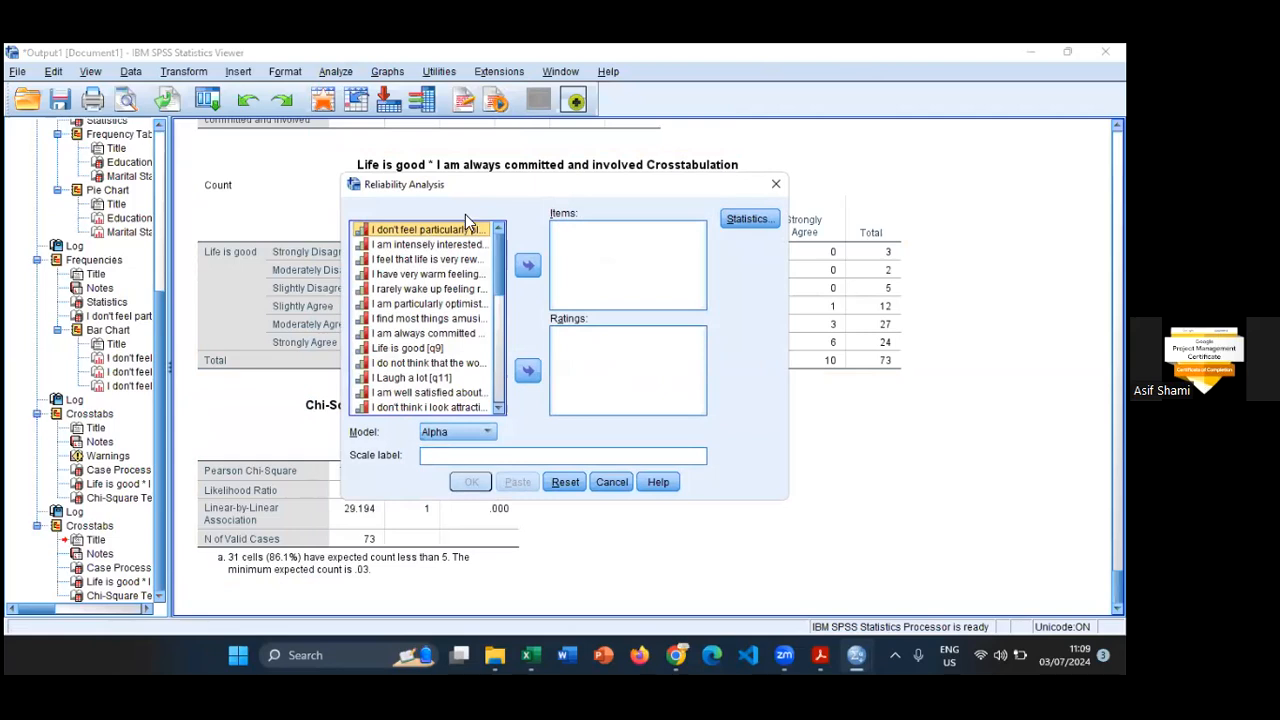
pyautogui.hotkey('shift', 'Down')
pyautogui.hotkey('shift', 'Down')
pyautogui.hotkey('shift', 'Down')
pyautogui.hotkey('shift', 'Down')
pyautogui.hotkey('shift', 'Down')
pyautogui.hotkey('shift', 'Down')
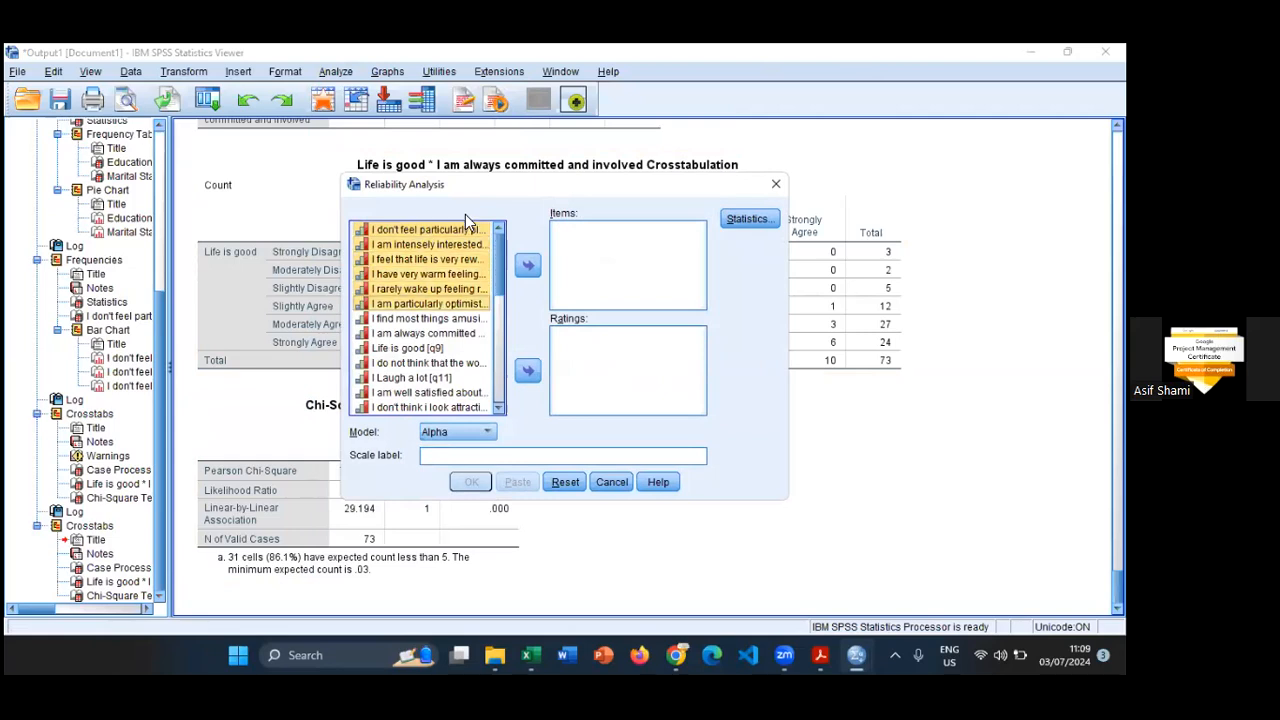
pyautogui.hotkey('shift', 'Down')
pyautogui.hotkey('shift', 'Down')
pyautogui.hotkey('shift', 'Down')
pyautogui.hotkey('shift', 'Down')
pyautogui.hotkey('shift', 'Down')
pyautogui.hotkey('shift', 'Down')
pyautogui.hotkey('shift', 'Down')
pyautogui.hotkey('shift', 'Down')
pyautogui.hotkey('shift', 'Down')
pyautogui.hotkey('shift', 'Down')
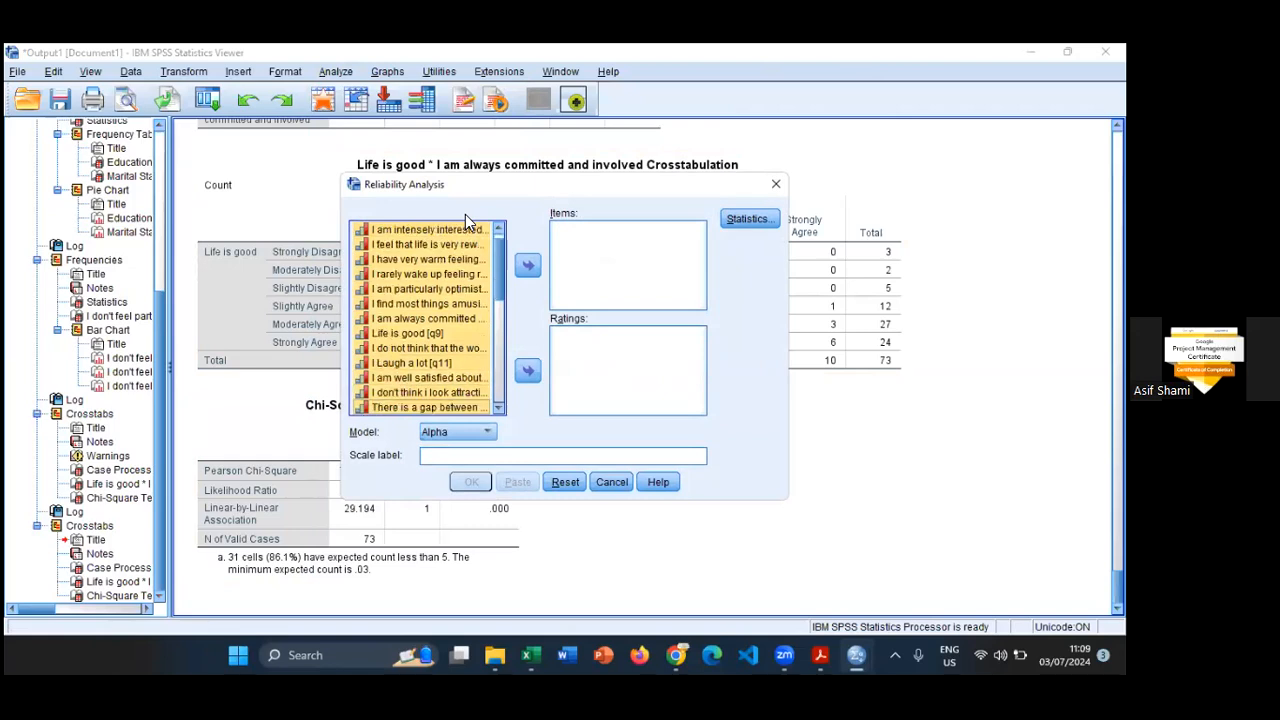
pyautogui.hotkey('shift', 'Down')
pyautogui.hotkey('shift', 'Down')
pyautogui.hotkey('shift', 'Down')
pyautogui.hotkey('shift', 'Down')
pyautogui.hotkey('shift', 'Down')
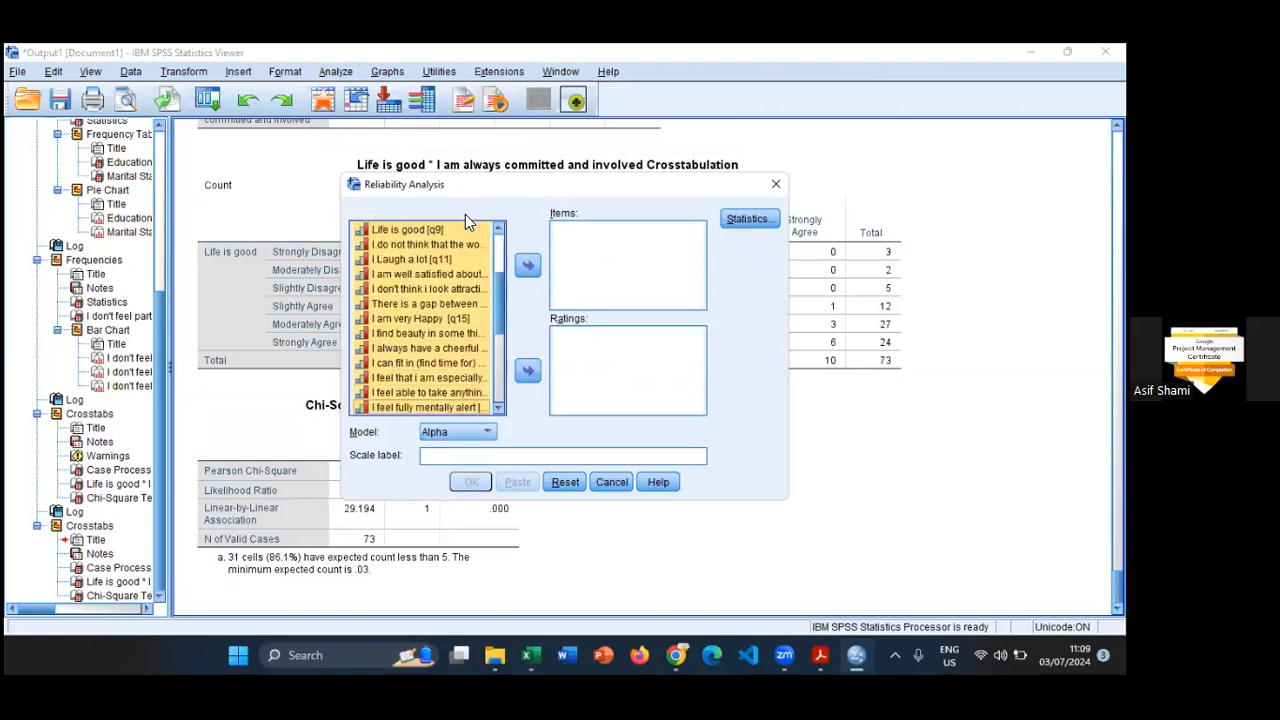
pyautogui.hotkey('shift', 'Down')
pyautogui.hotkey('shift', 'Down')
pyautogui.hotkey('shift', 'Down')
pyautogui.hotkey('shift', 'Down')
pyautogui.hotkey('shift', 'Down')
pyautogui.hotkey('shift', 'Down')
pyautogui.hotkey('shift', 'Down')
pyautogui.hotkey('shift', 'Down')
pyautogui.hotkey('shift', 'Down')
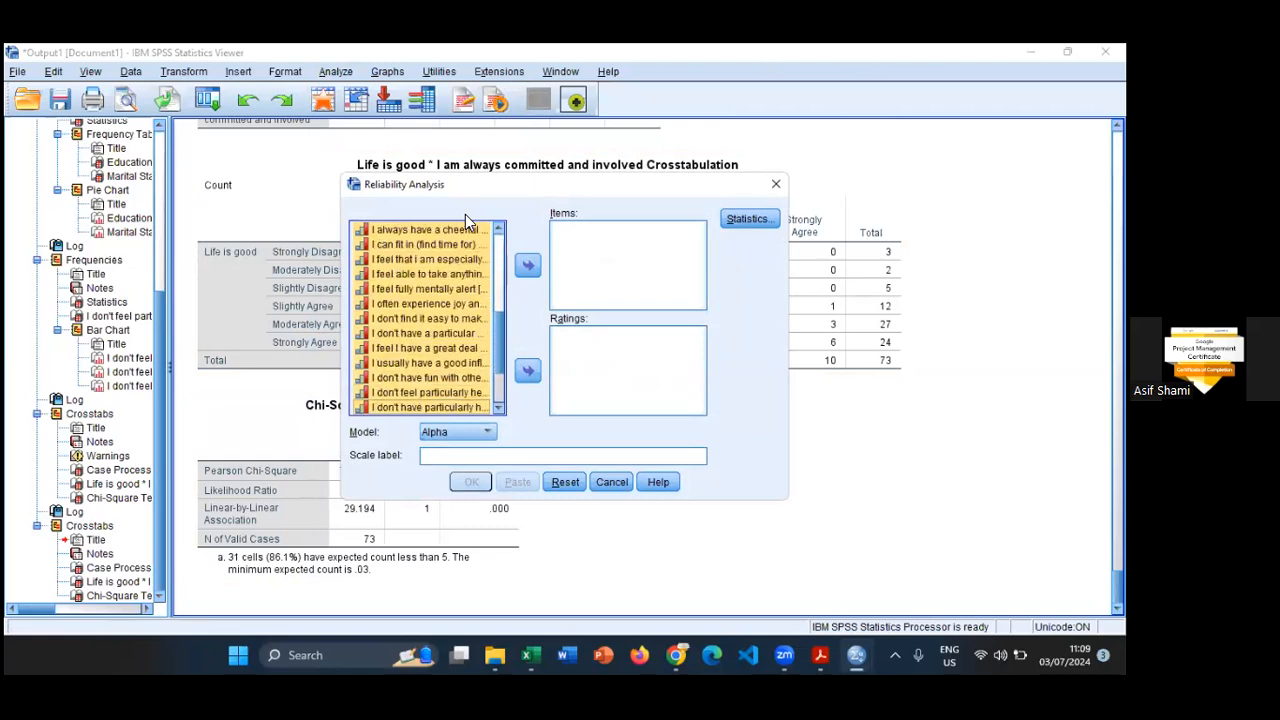
pyautogui.hotkey('shift', 'Up')
pyautogui.hotkey('shift', 'Up')
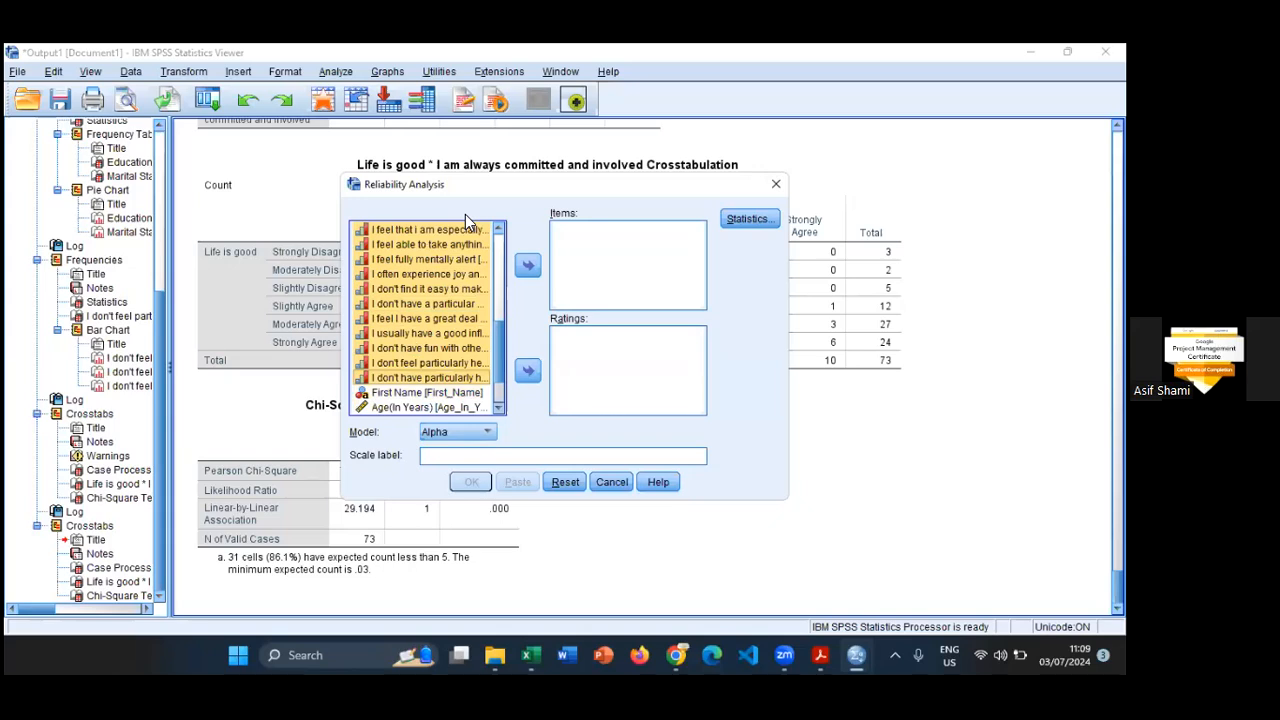
pyautogui.click(528, 265)
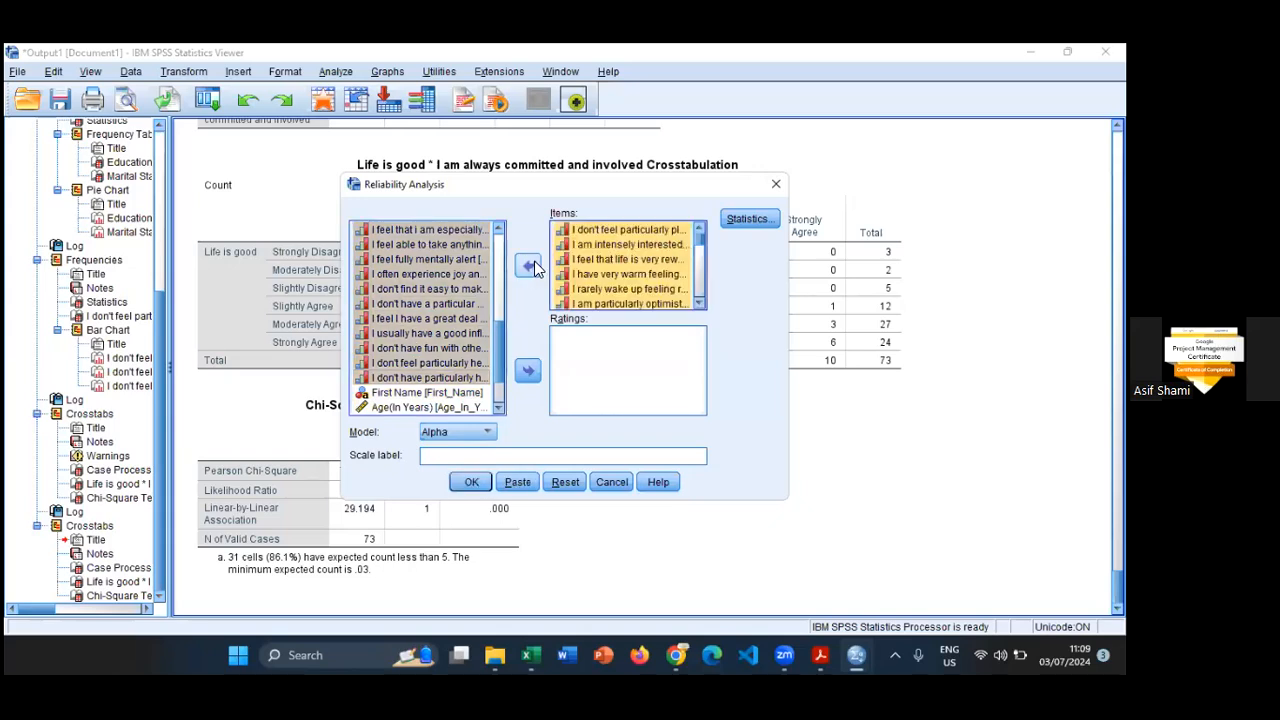
# - Keep the Alpha model, request the "Scale if item deleted" descriptives, and run the reliability analysis to review the Item-Total Statistics
pyautogui.click(476, 433)
pyautogui.click(476, 435)
pyautogui.click(750, 220)
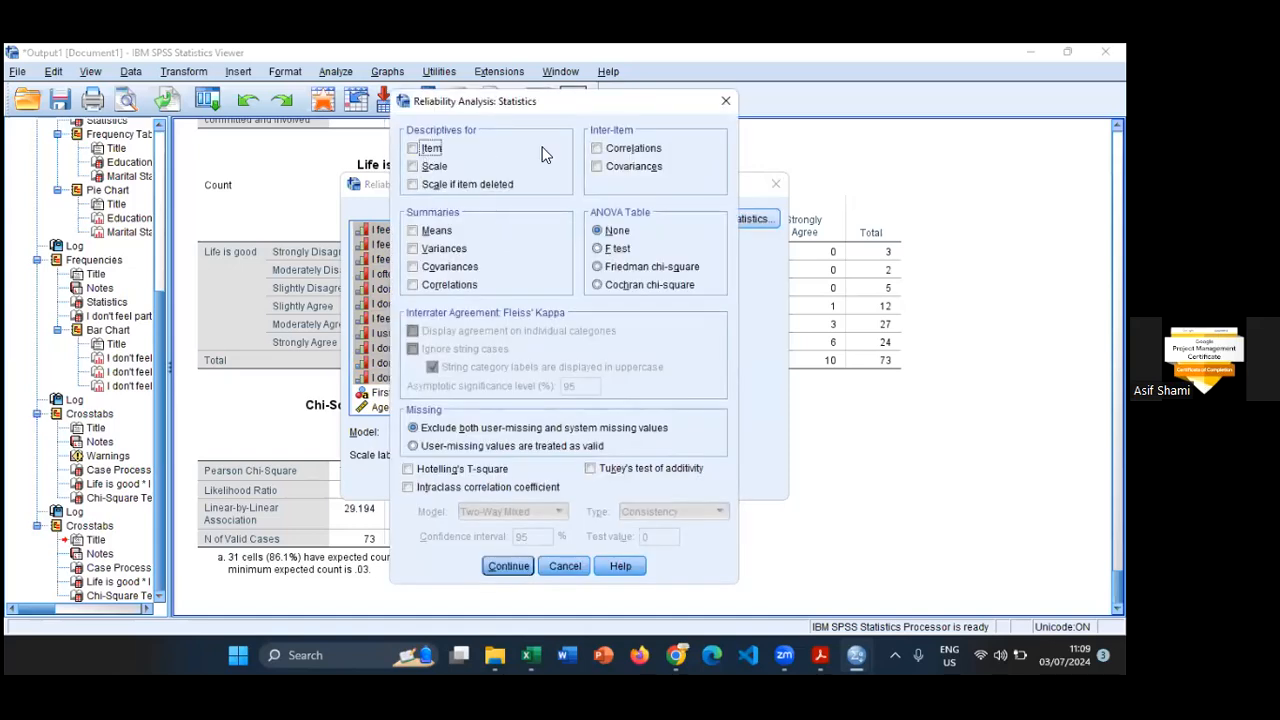
pyautogui.click(413, 186)
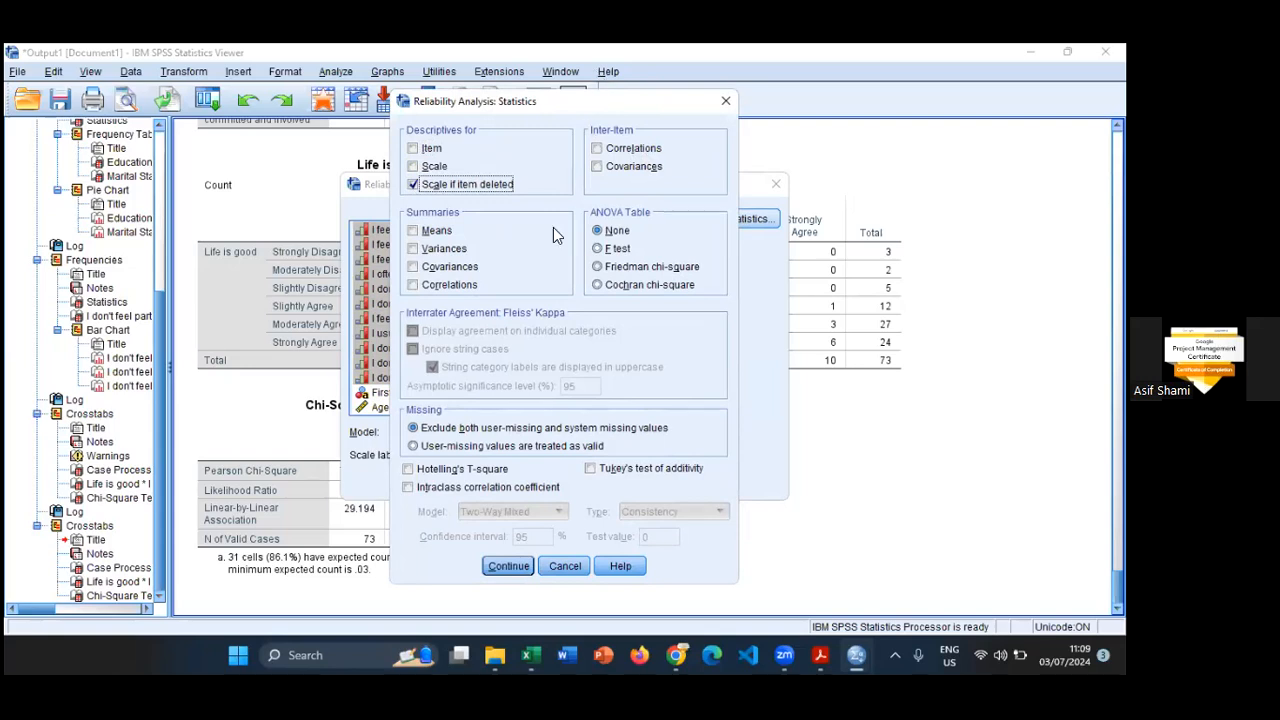
pyautogui.click(509, 566)
pyautogui.click(471, 482)
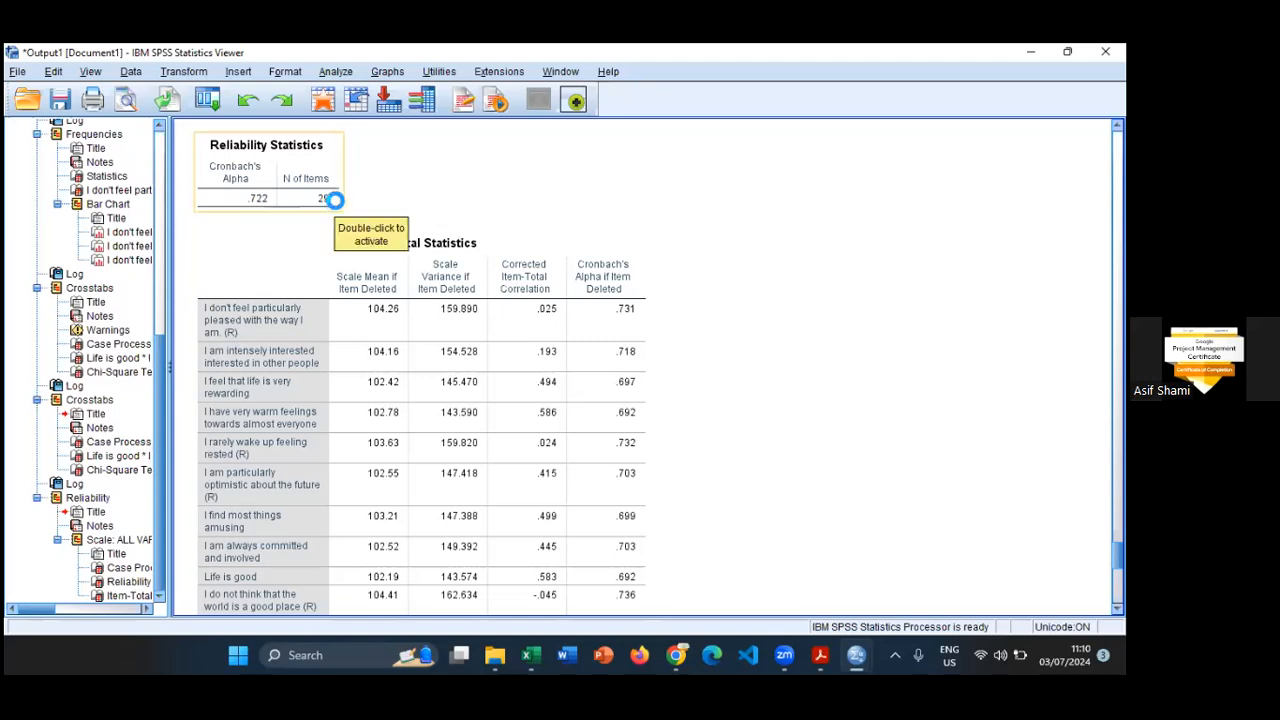
pyautogui.click(606, 277)
pyautogui.scroll(-1, 646, 326)
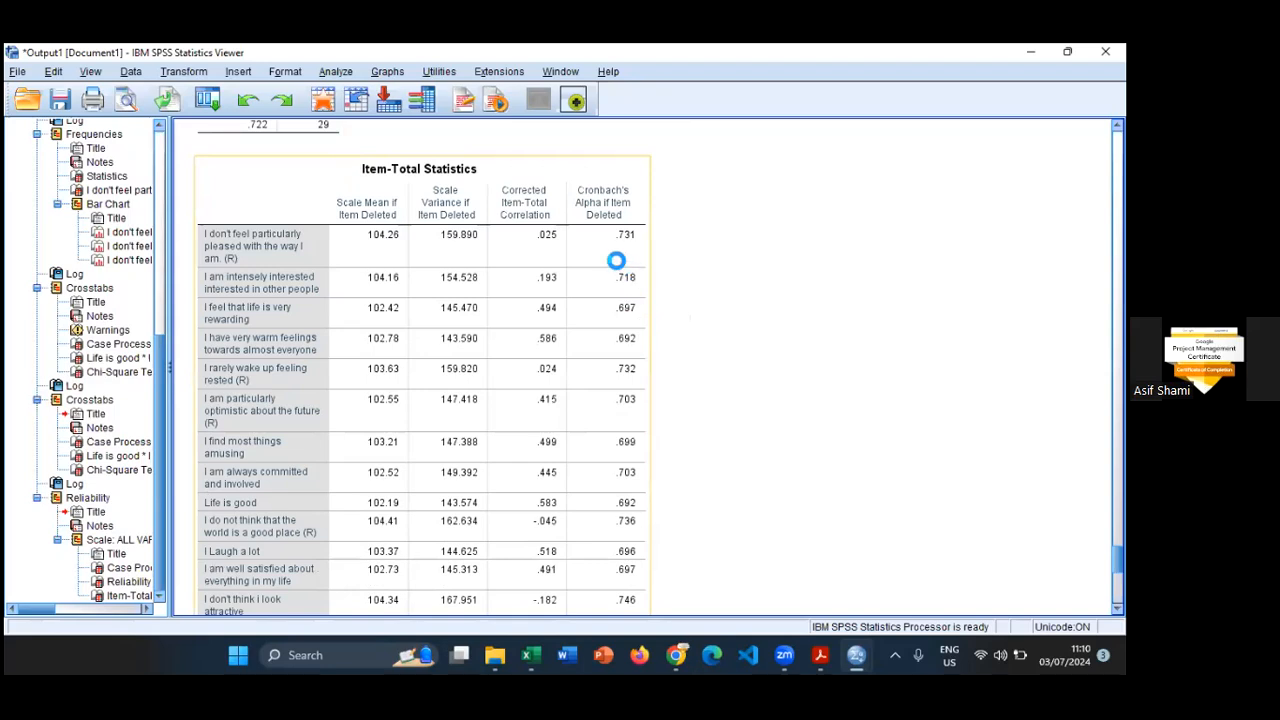
# - Examine the Item-Total Statistics for every questionnaire statement, comparing Cronbach's Alpha if Item Deleted with the overall Reliability Statistics
pyautogui.scroll(-1, 624, 252)
pyautogui.scroll(1, 622, 255)
pyautogui.scroll(-1, 614, 254)
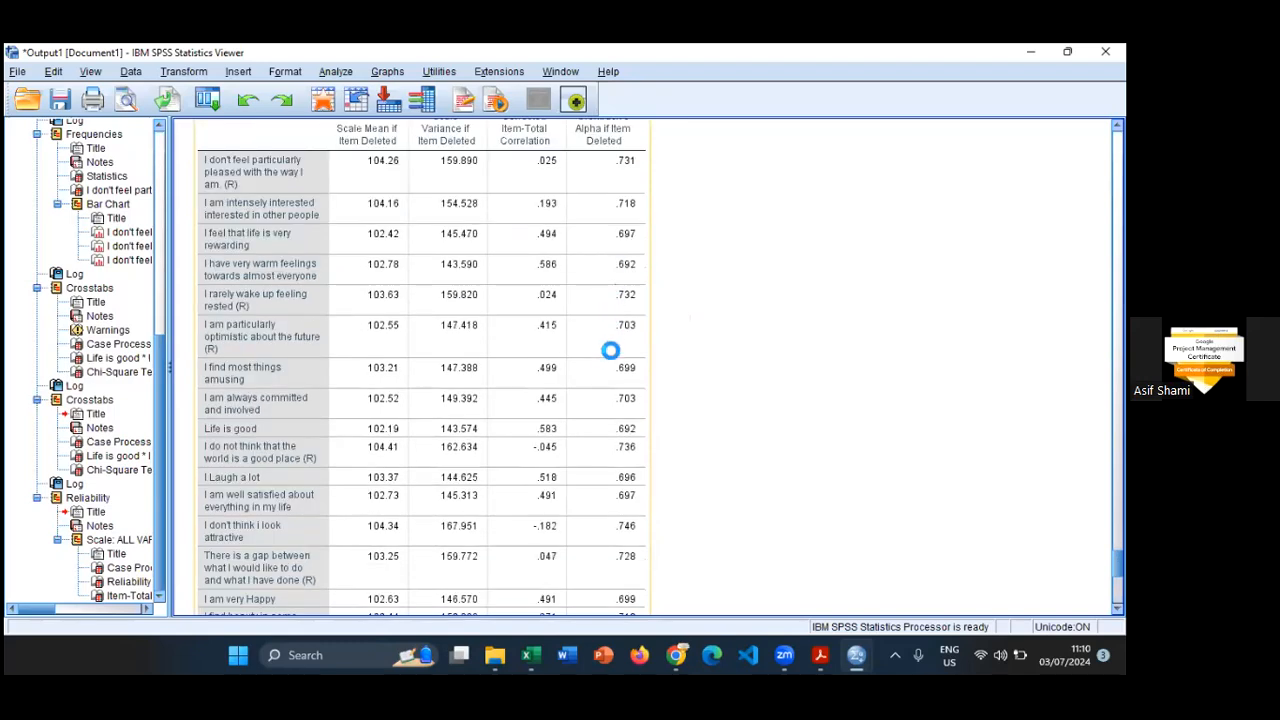
pyautogui.scroll(-1, 610, 378)
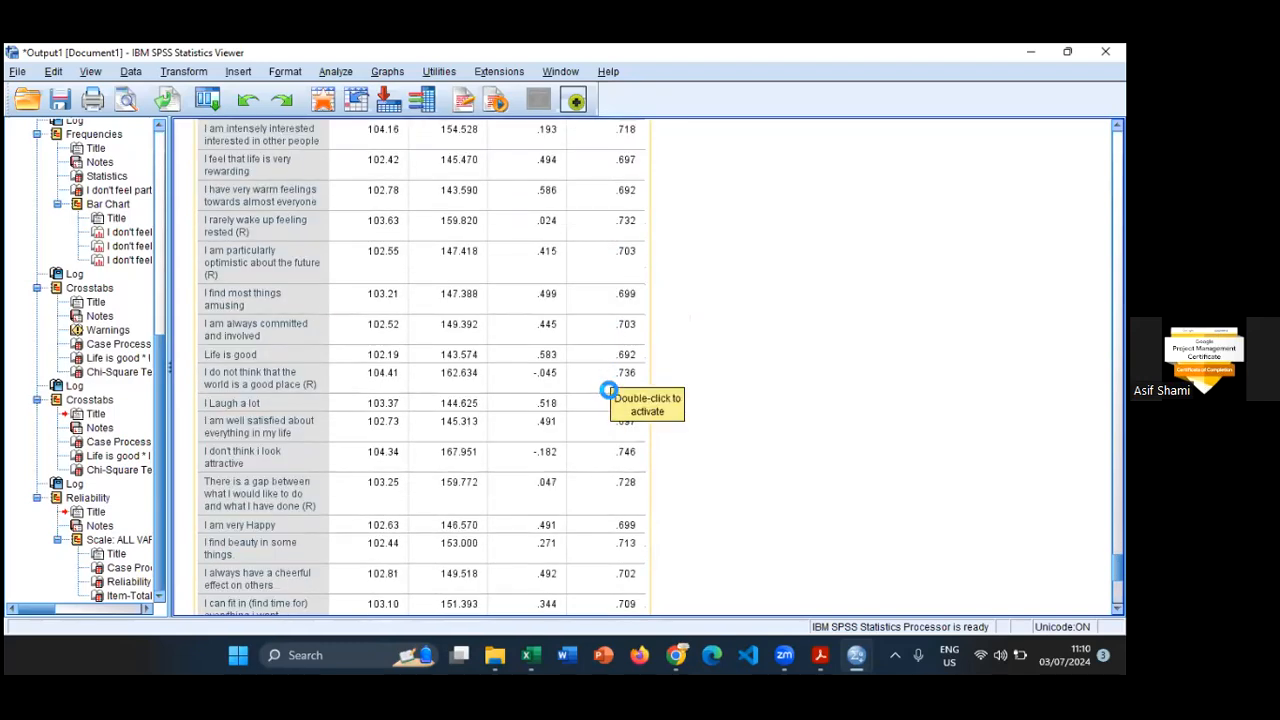
pyautogui.scroll(-1, 620, 437)
pyautogui.scroll(-1, 620, 437)
pyautogui.scroll(-1, 620, 443)
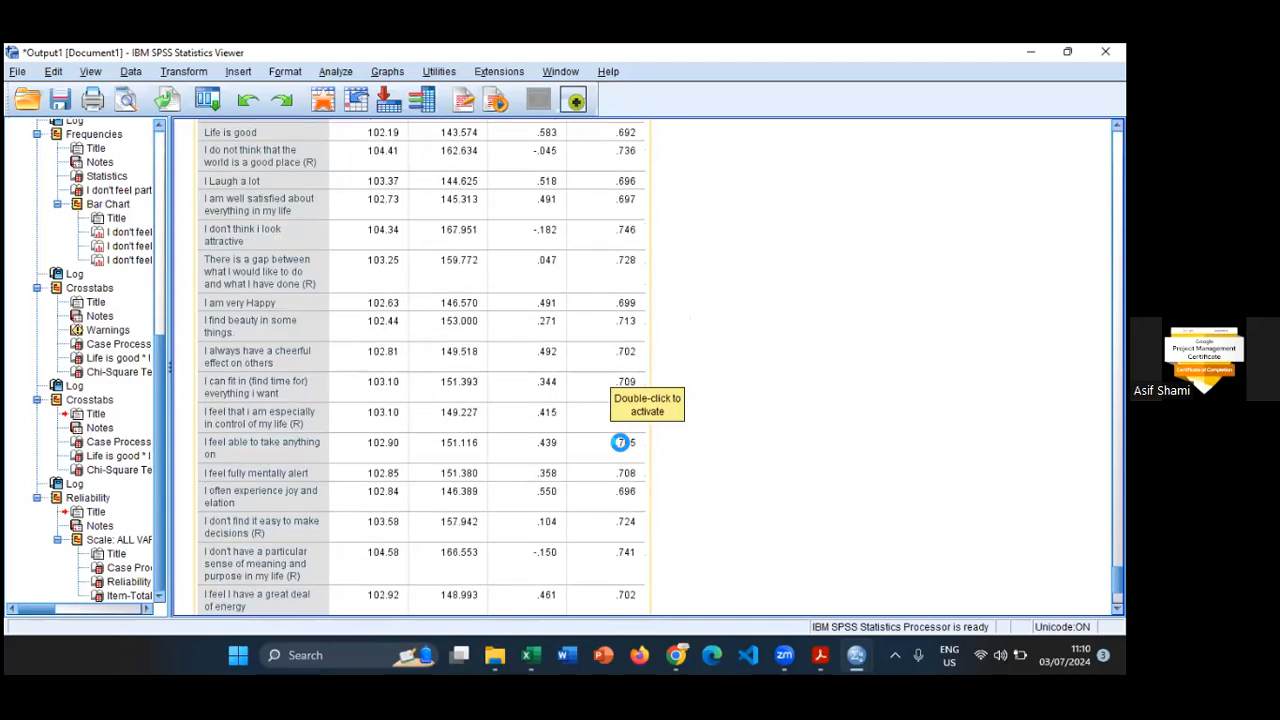
pyautogui.scroll(-3, 600, 476)
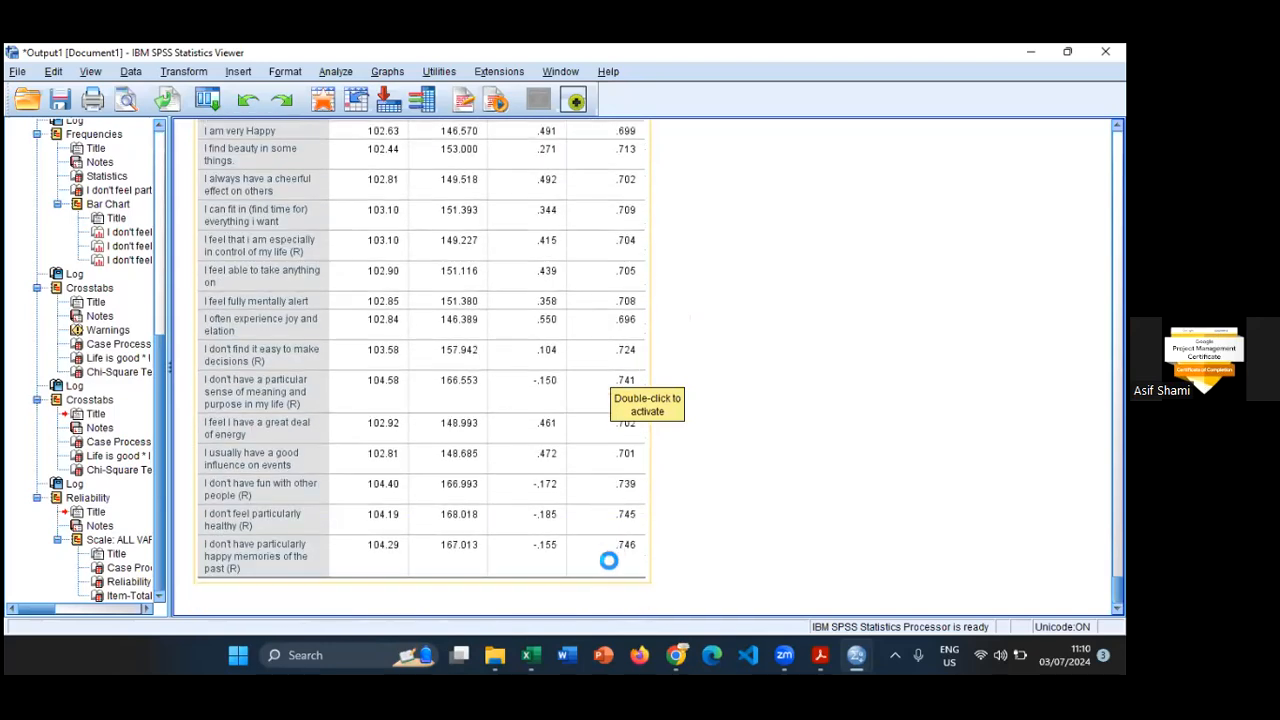
pyautogui.scroll(6, 751, 380)
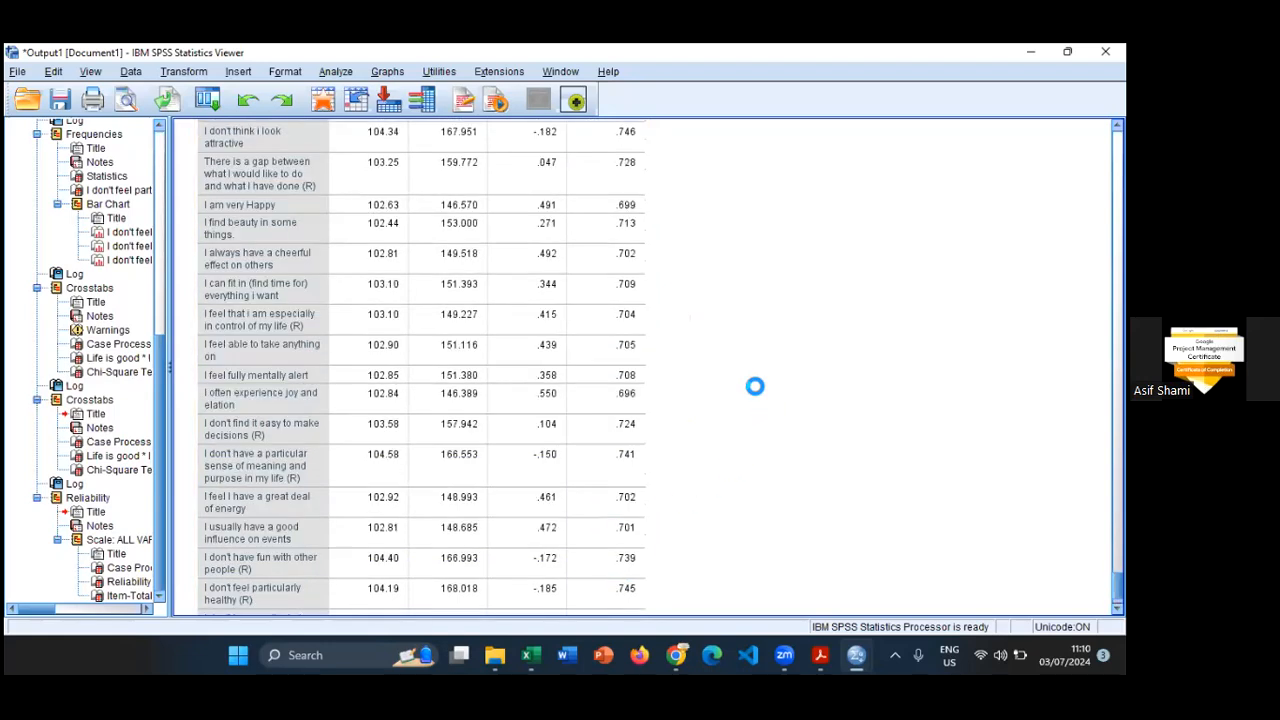
pyautogui.scroll(8, 750, 375)
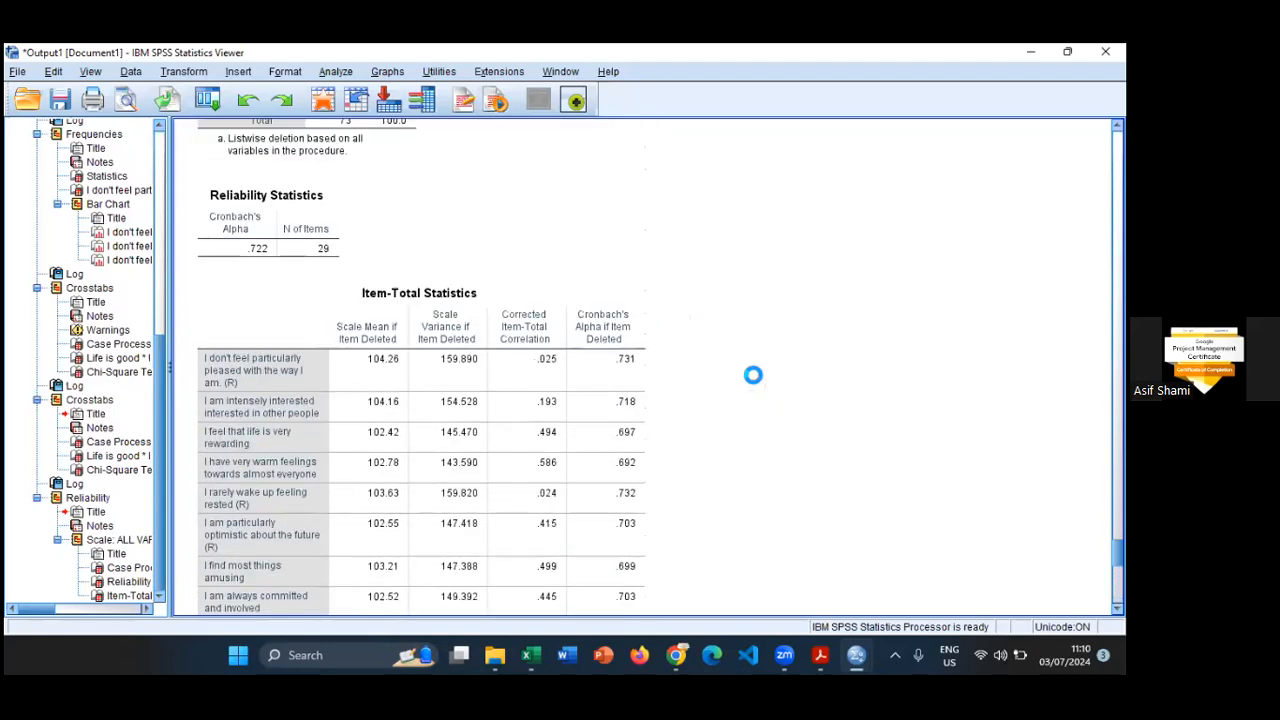
pyautogui.scroll(3, 755, 364)
pyautogui.scroll(-4, 752, 366)
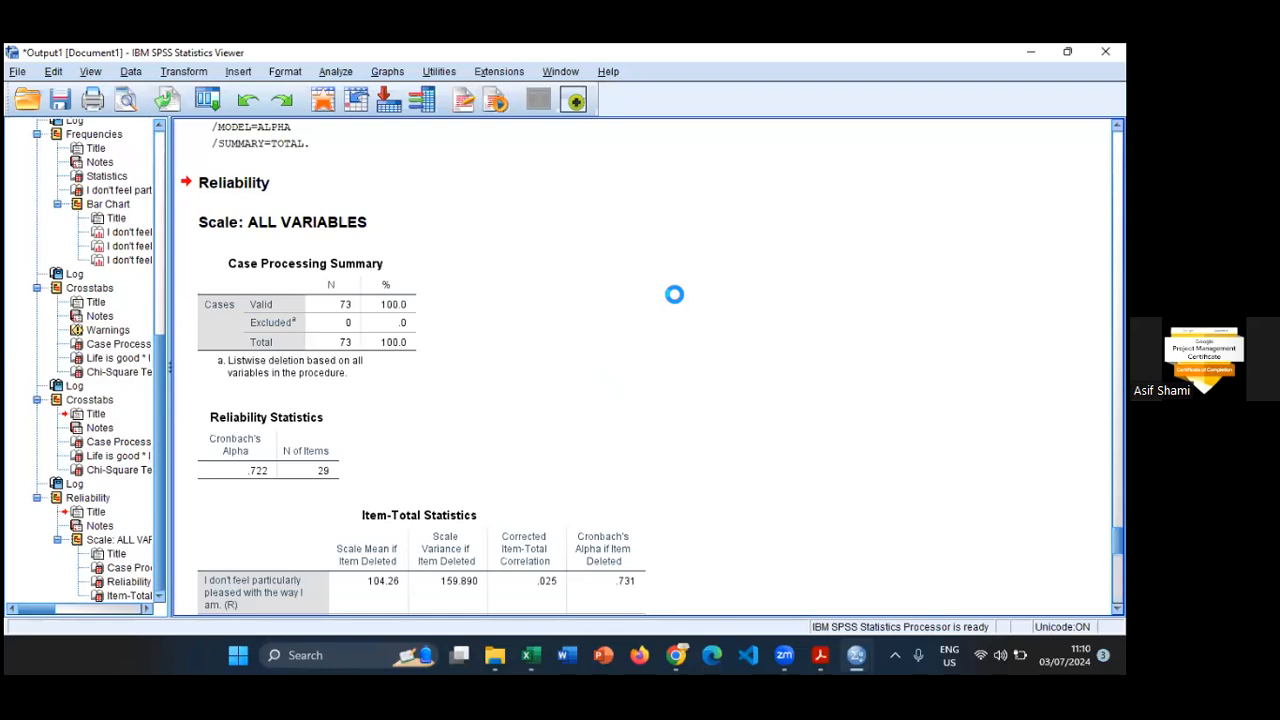
pyautogui.click(632, 521)
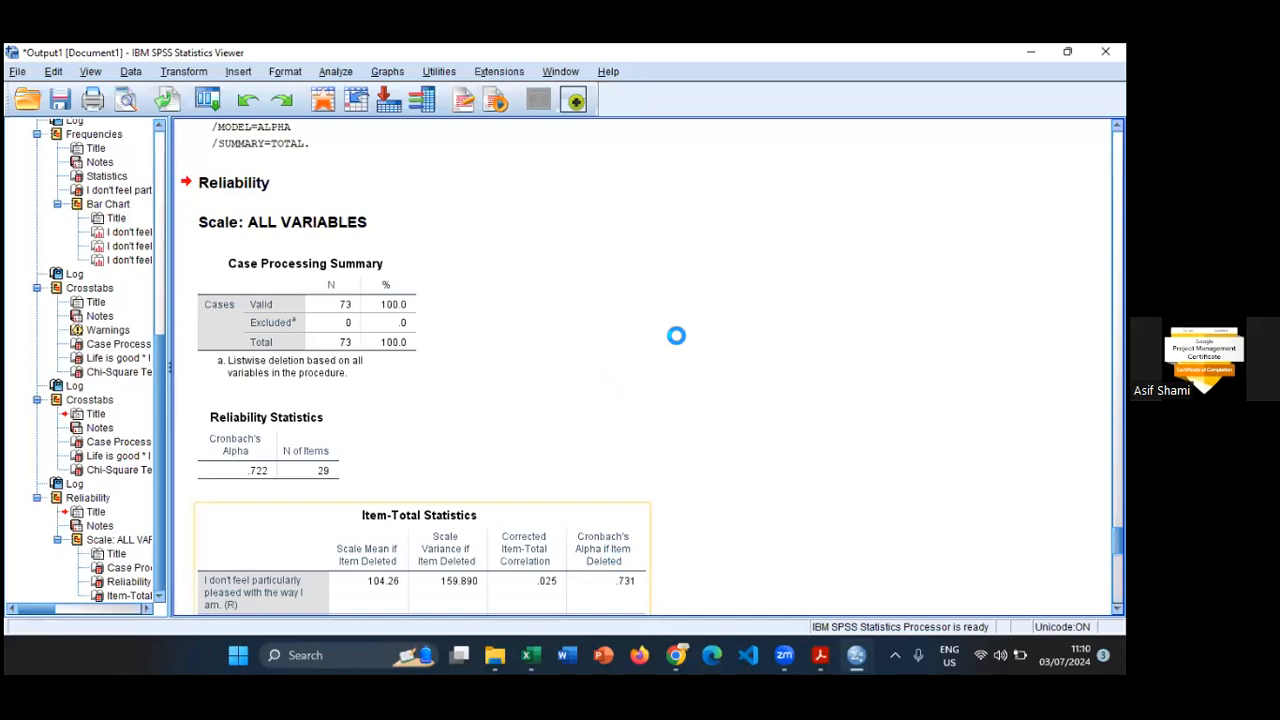
pyautogui.scroll(-3, 678, 351)
pyautogui.scroll(10, 678, 351)
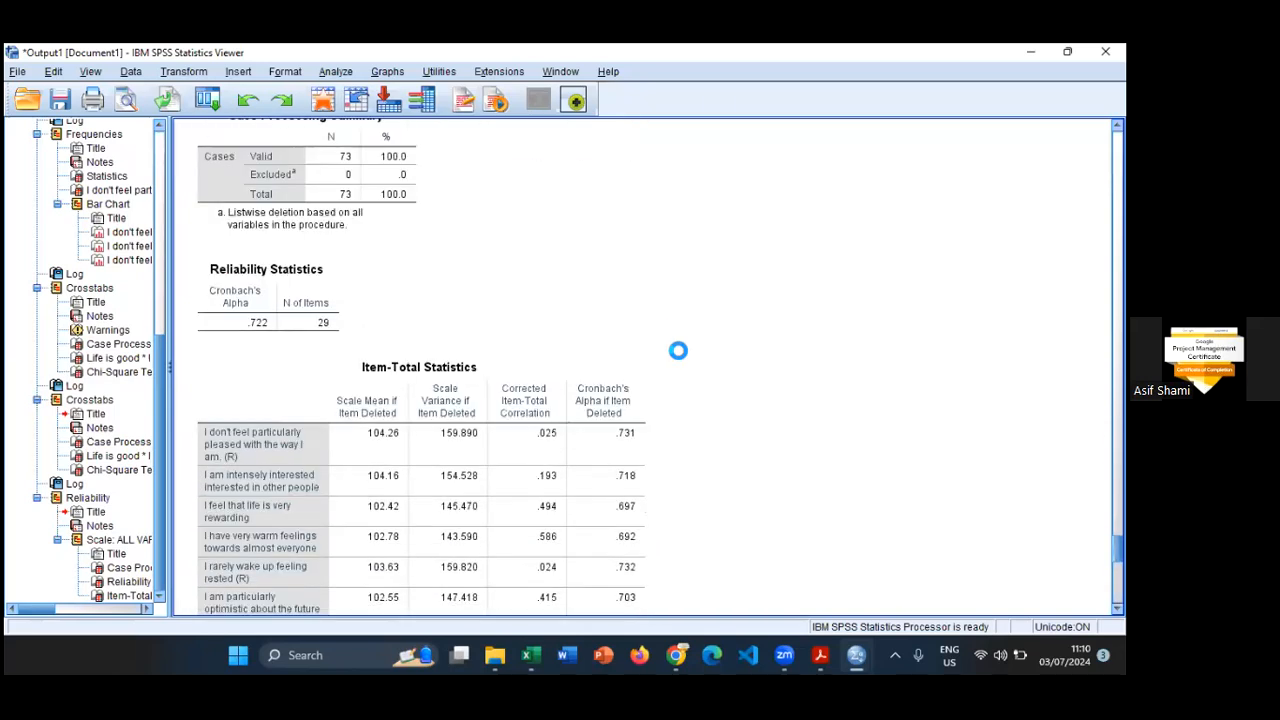
pyautogui.click(336, 71)
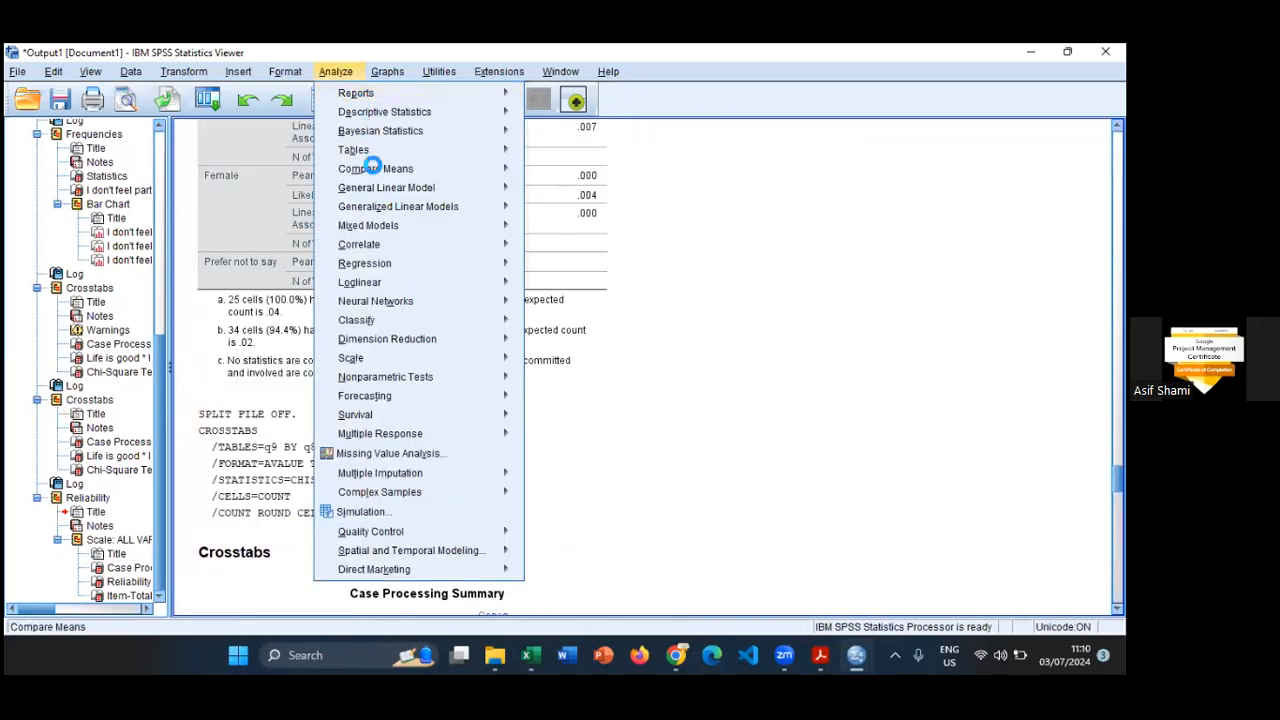
pyautogui.moveTo(381, 116)
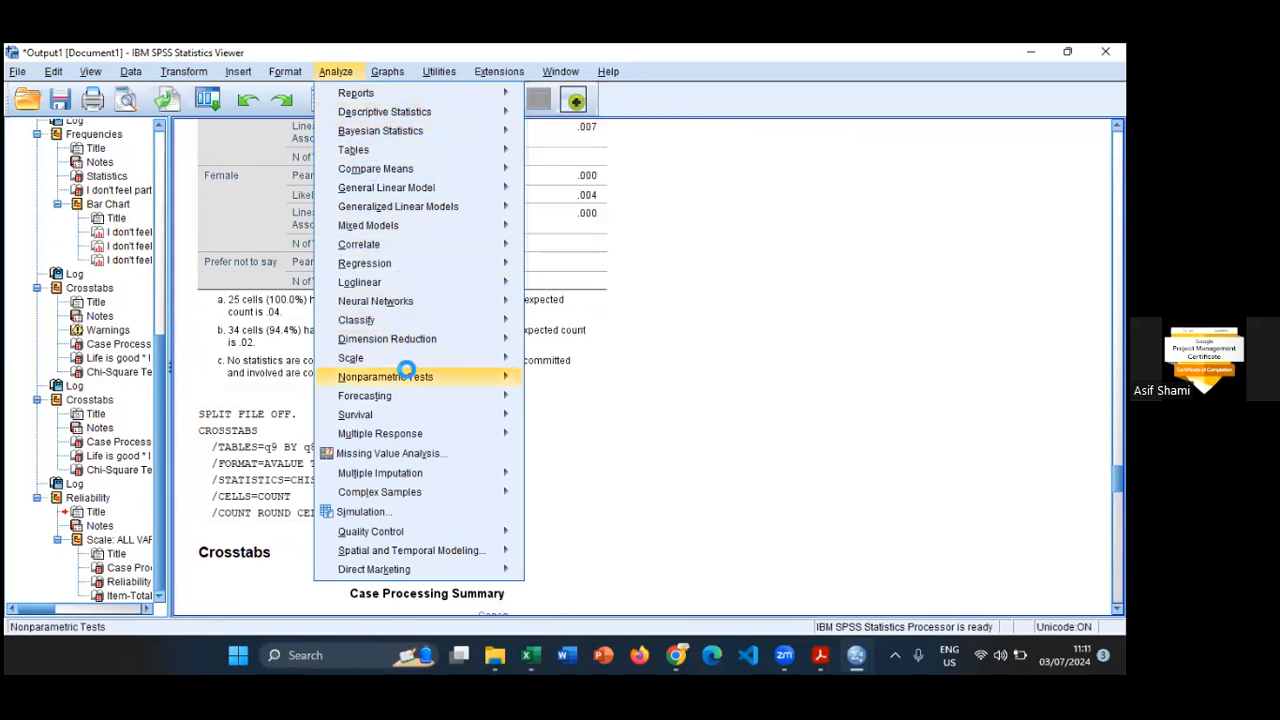
pyautogui.moveTo(417, 373)
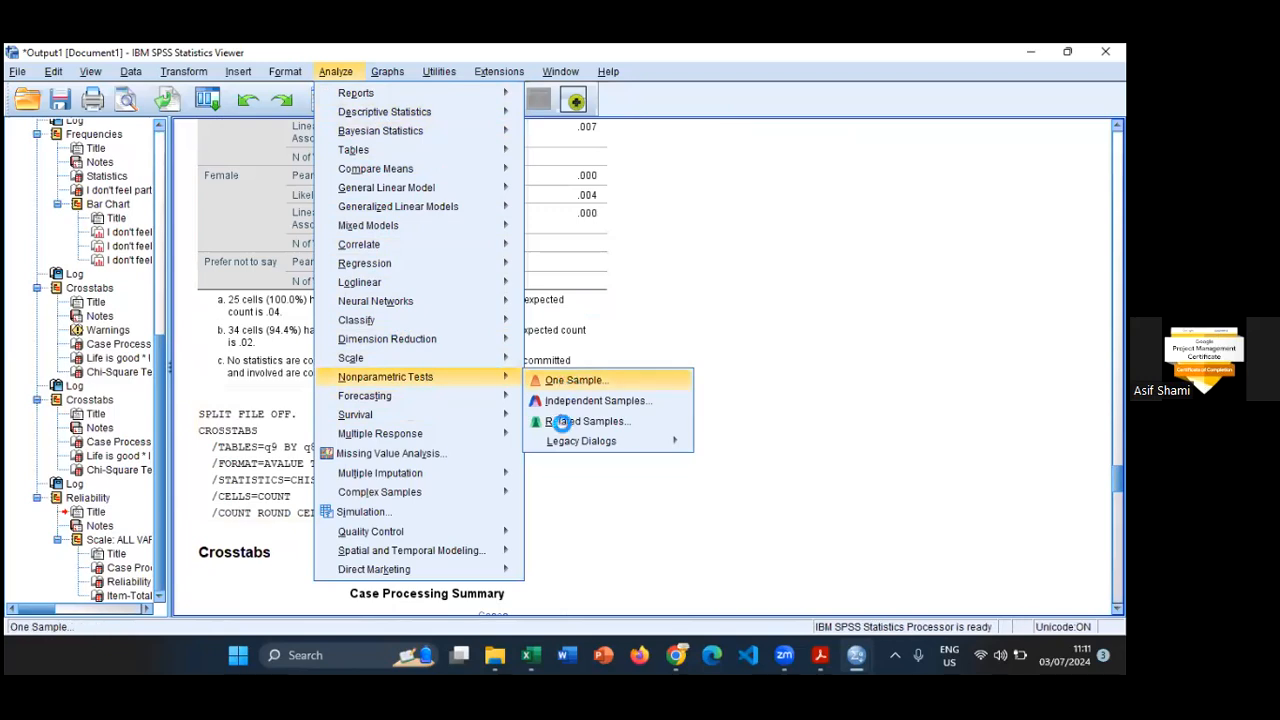
pyautogui.moveTo(580, 440)
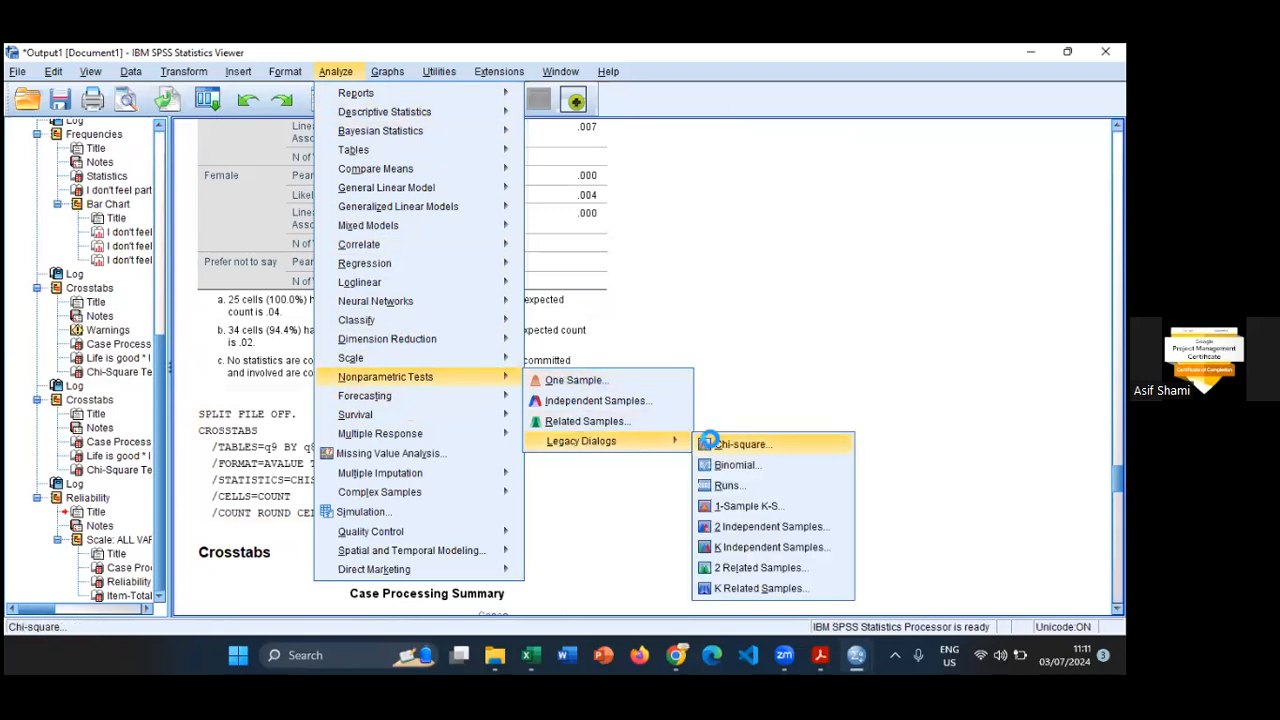
pyautogui.click(817, 57)
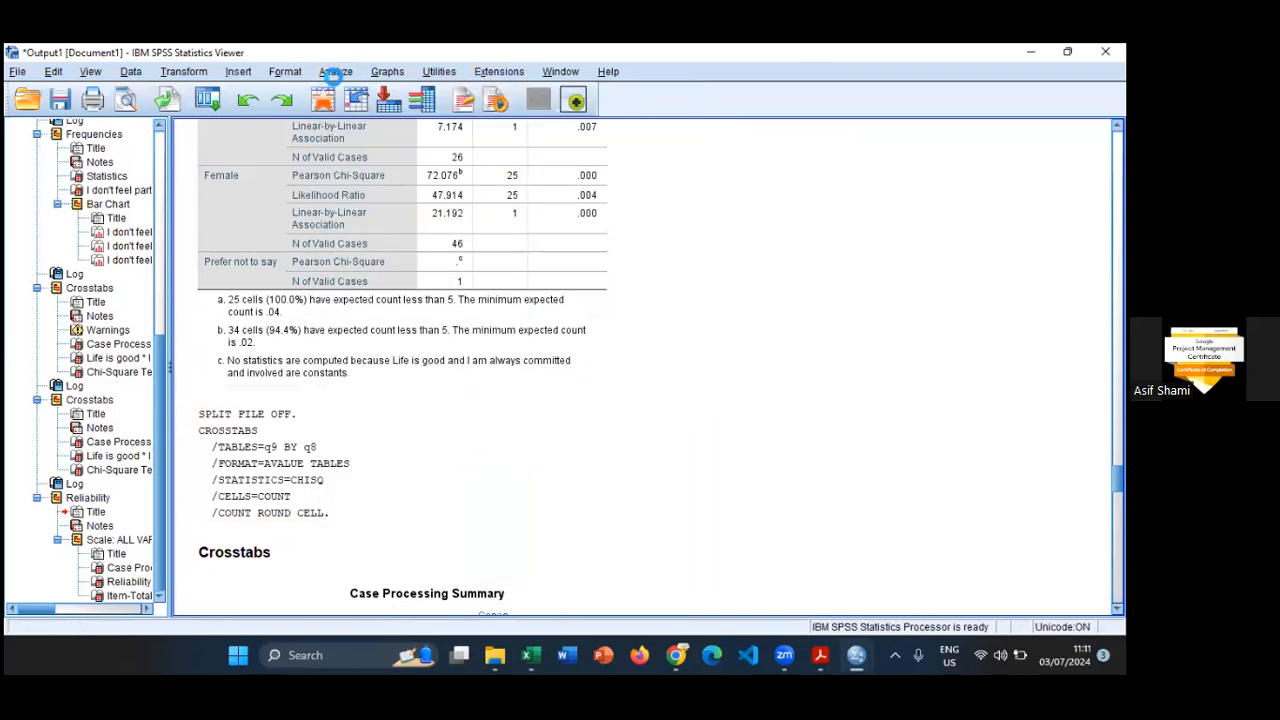
# - Start a legacy nonparametric Chi-square test with "Life is good" and "I am always committed and involved" as the test variables
pyautogui.click(336, 72)
pyautogui.moveTo(390, 373)
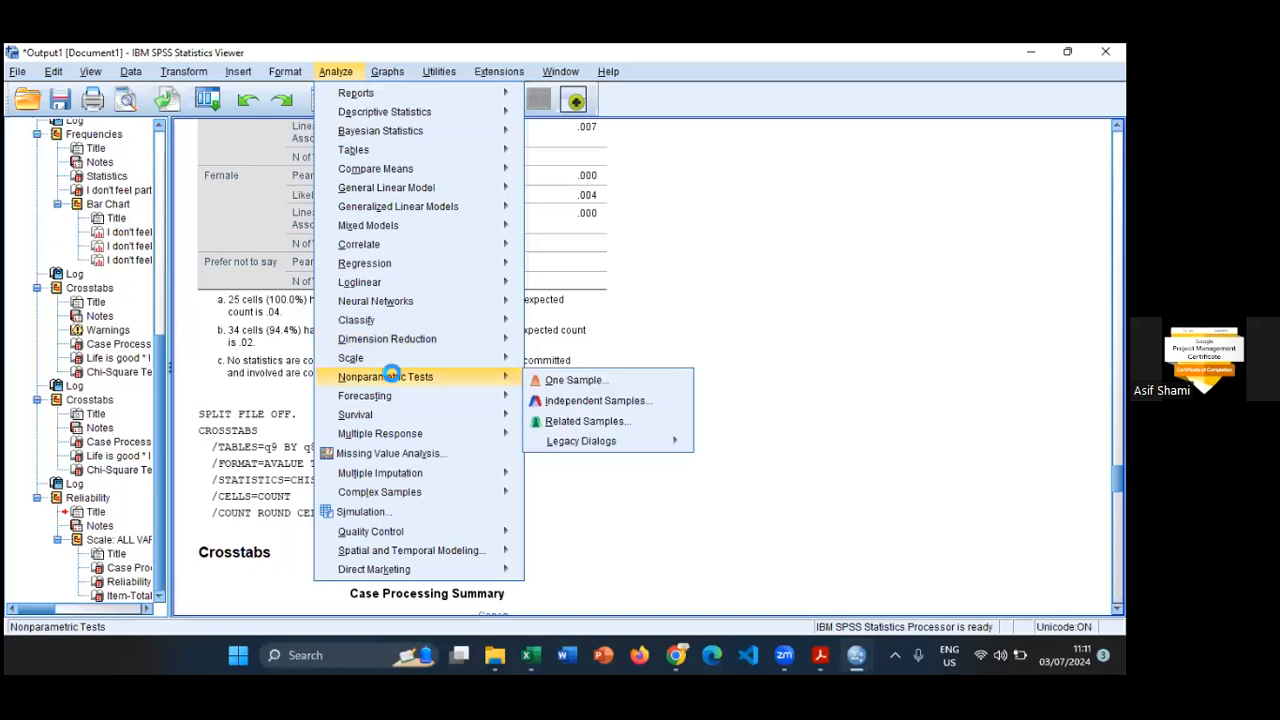
pyautogui.moveTo(594, 440)
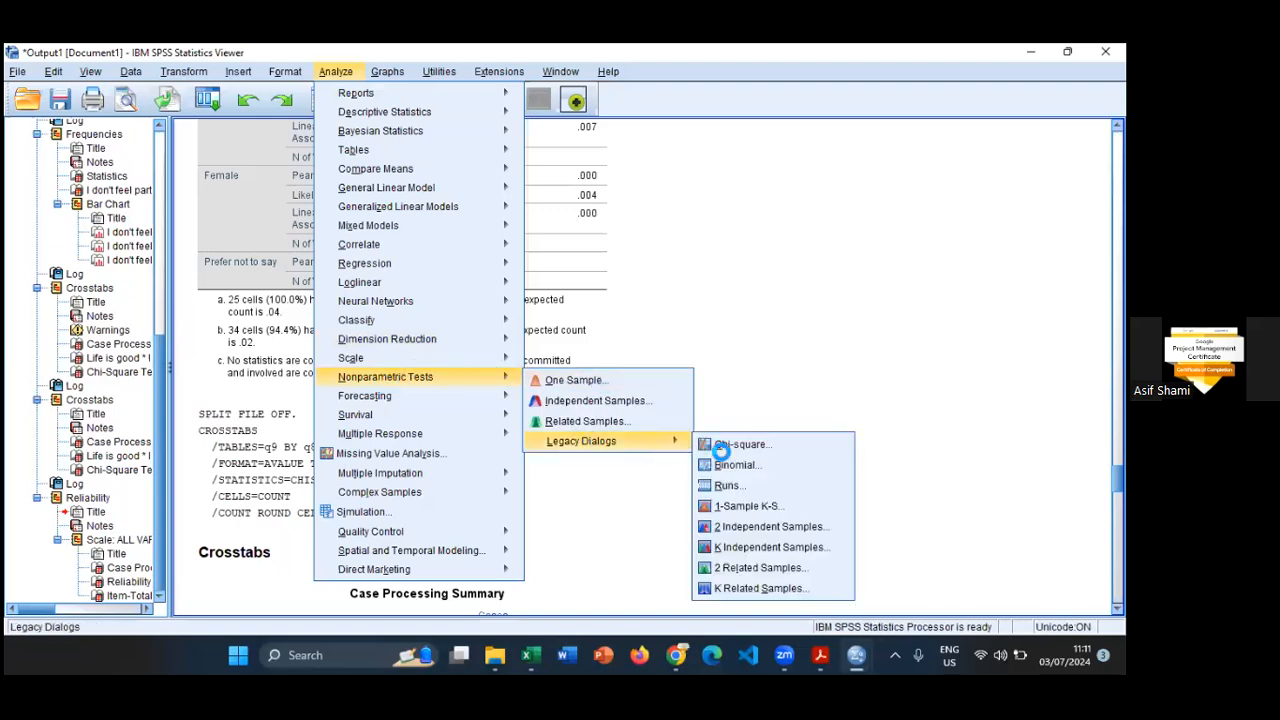
pyautogui.click(724, 447)
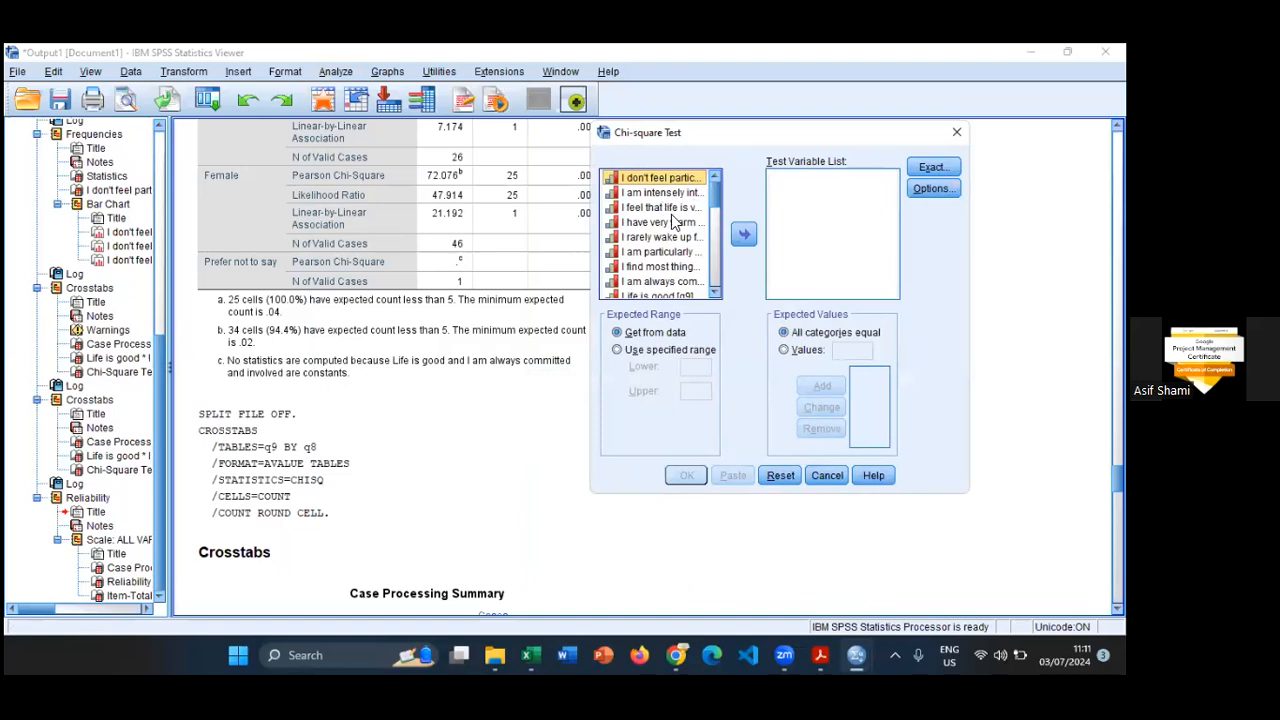
pyautogui.scroll(-1, 685, 258)
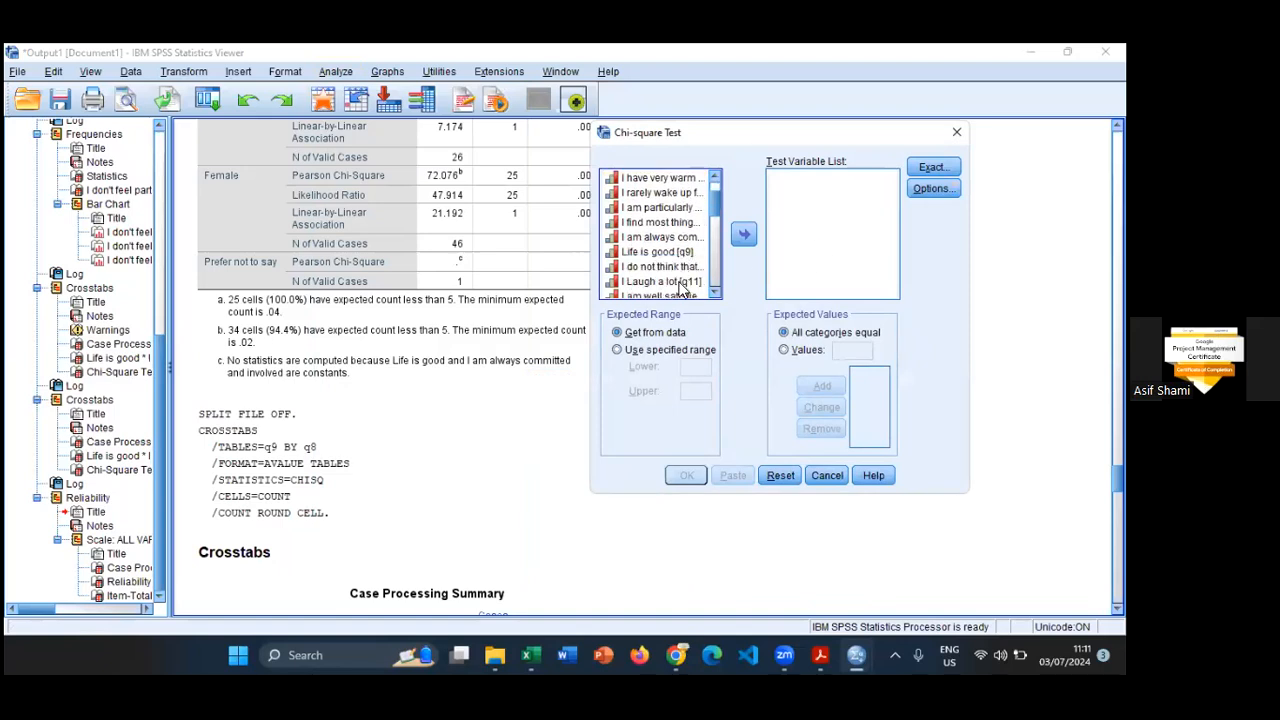
pyautogui.click(413, 403)
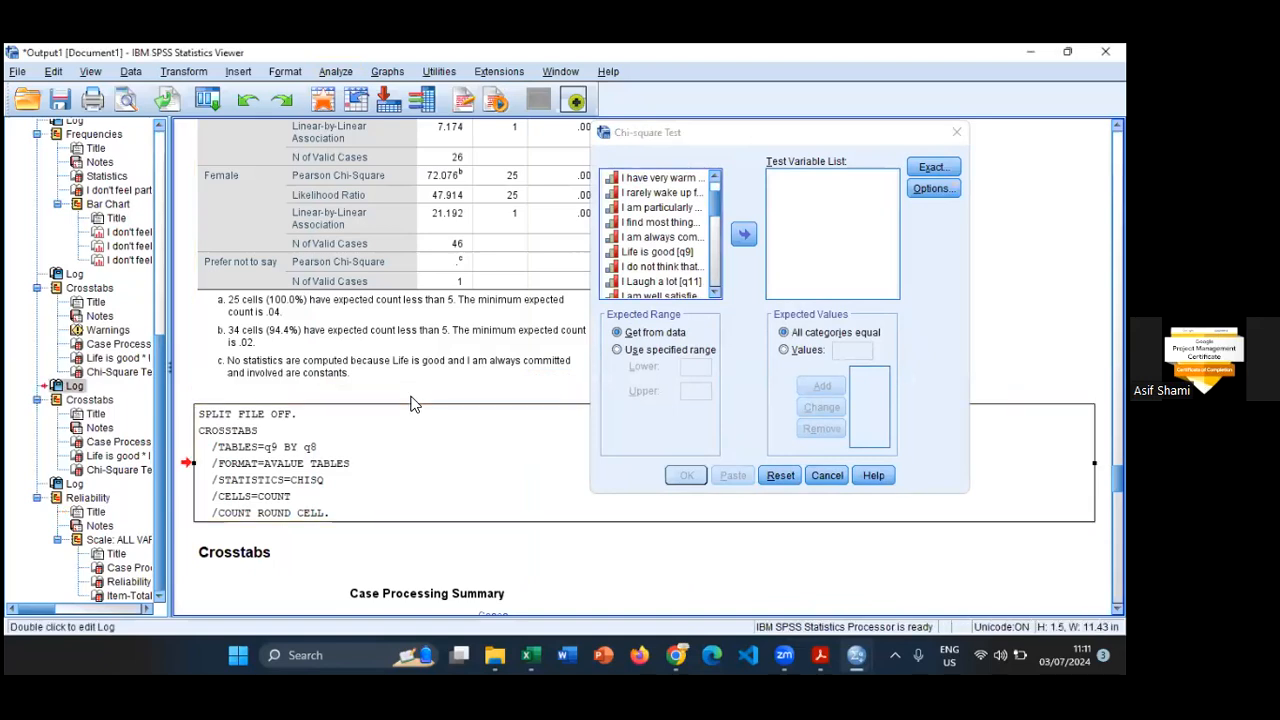
pyautogui.scroll(10, 410, 402)
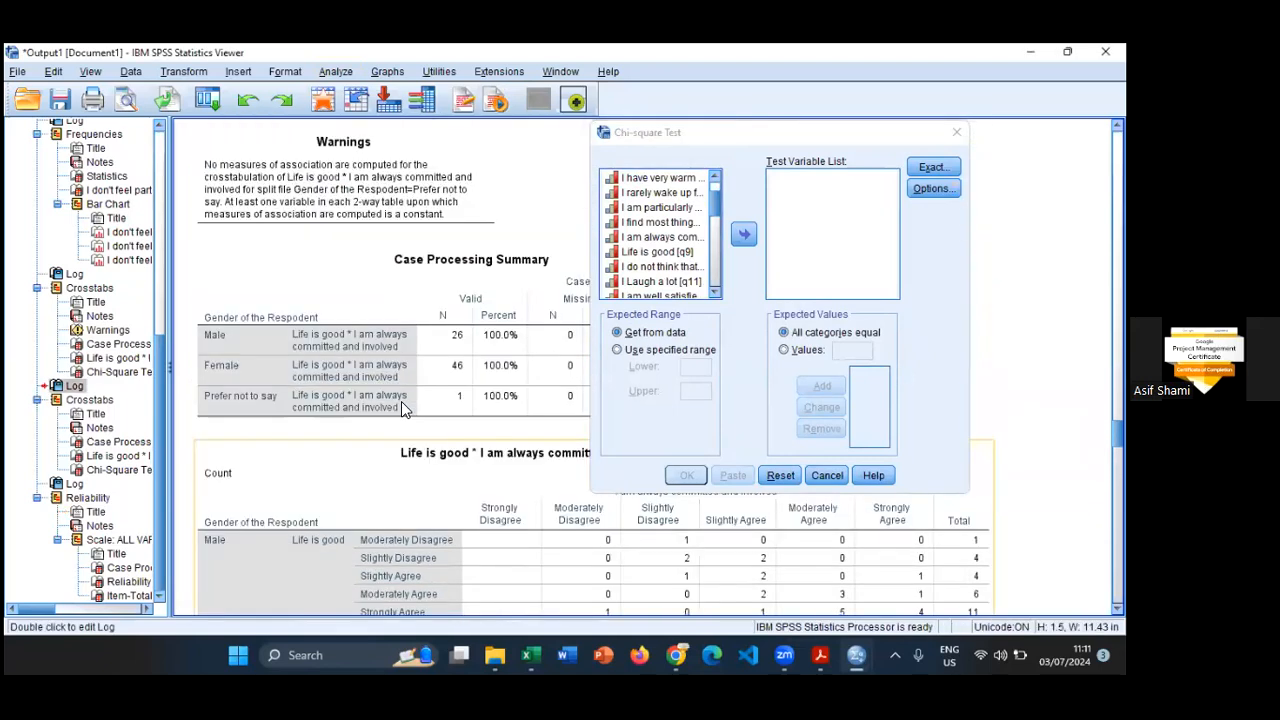
pyautogui.scroll(-5, 401, 401)
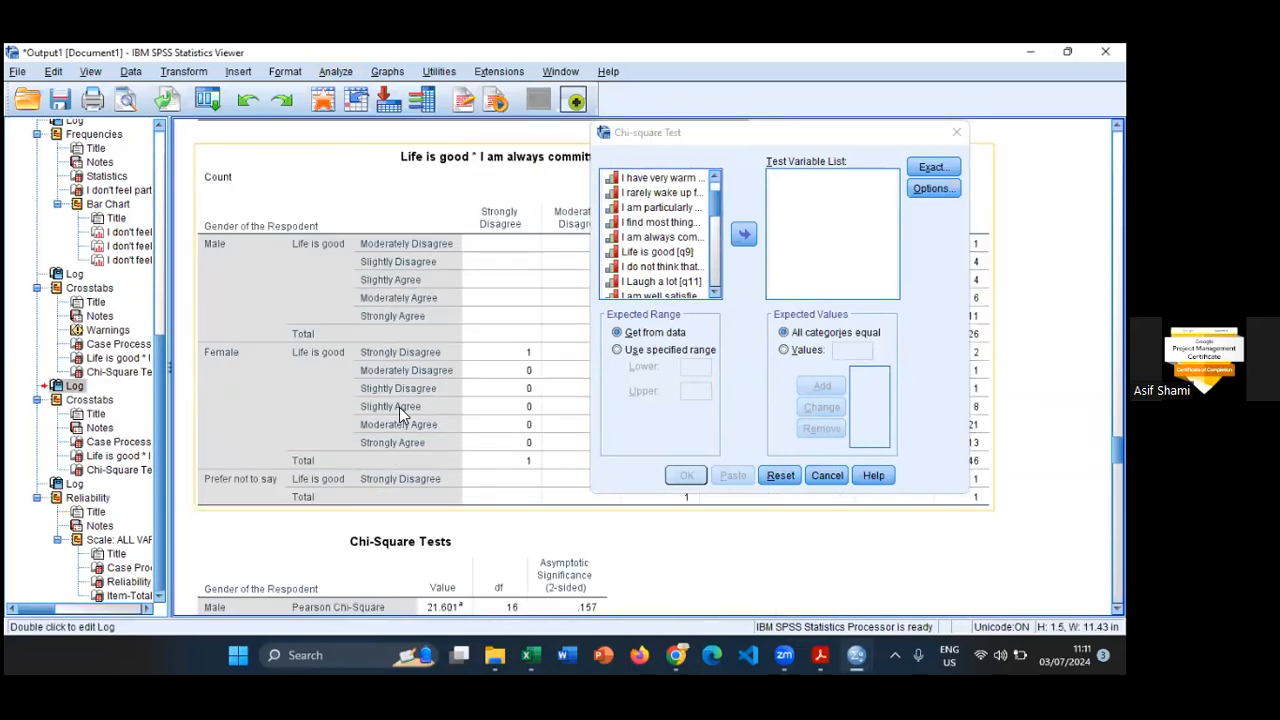
pyautogui.click(657, 251)
pyautogui.click(742, 238)
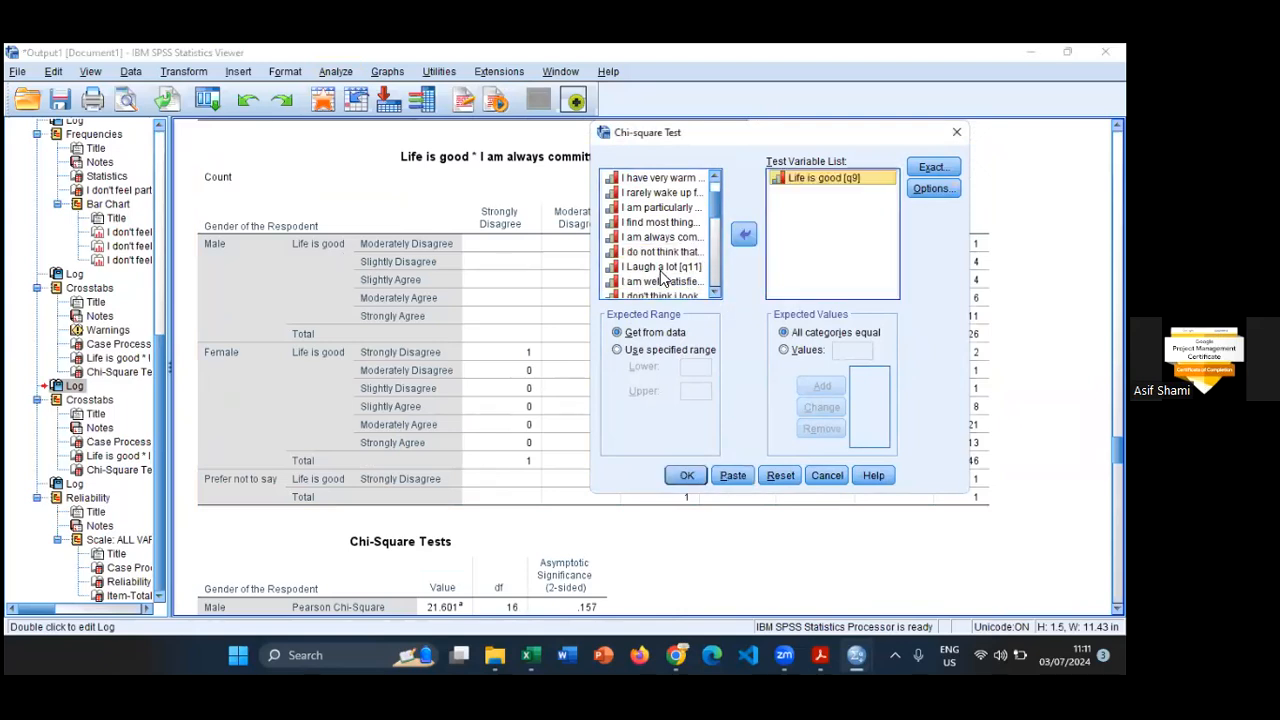
pyautogui.click(656, 237)
pyautogui.click(742, 236)
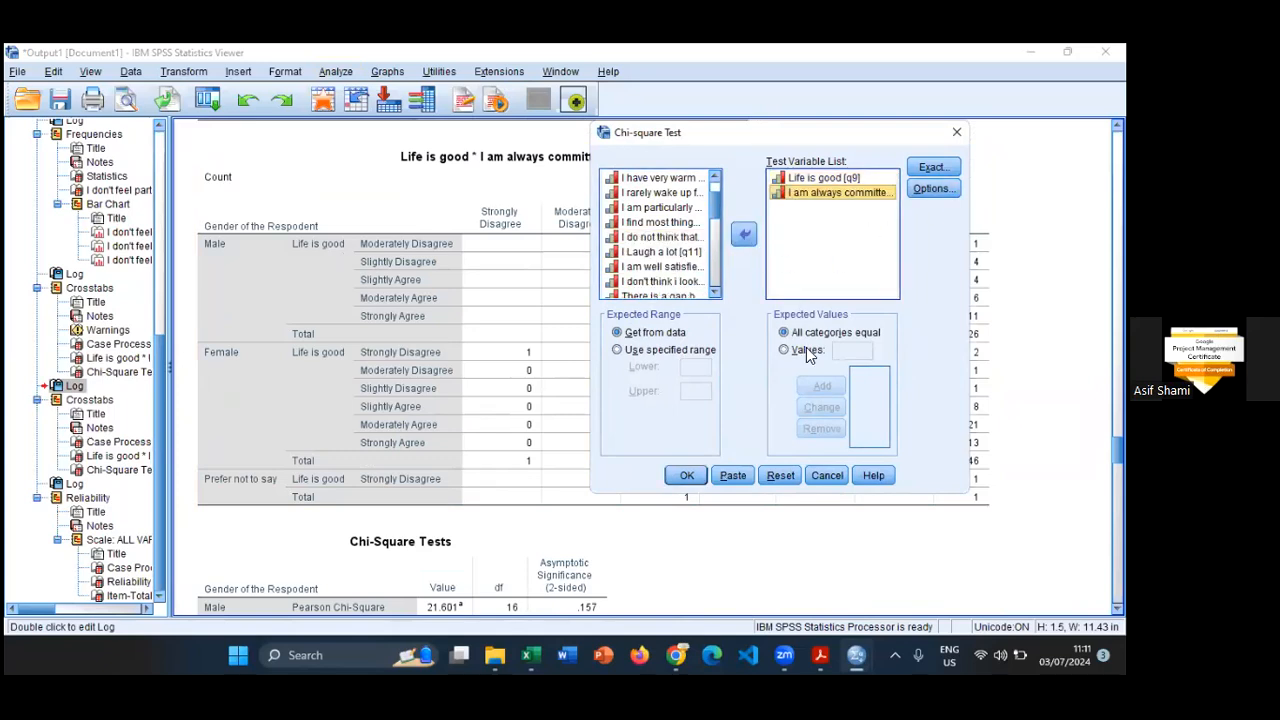
# - Keep the exact tests setting at "Asymptotic only" and run the chi-square test with all categories equal
pyautogui.click(933, 167)
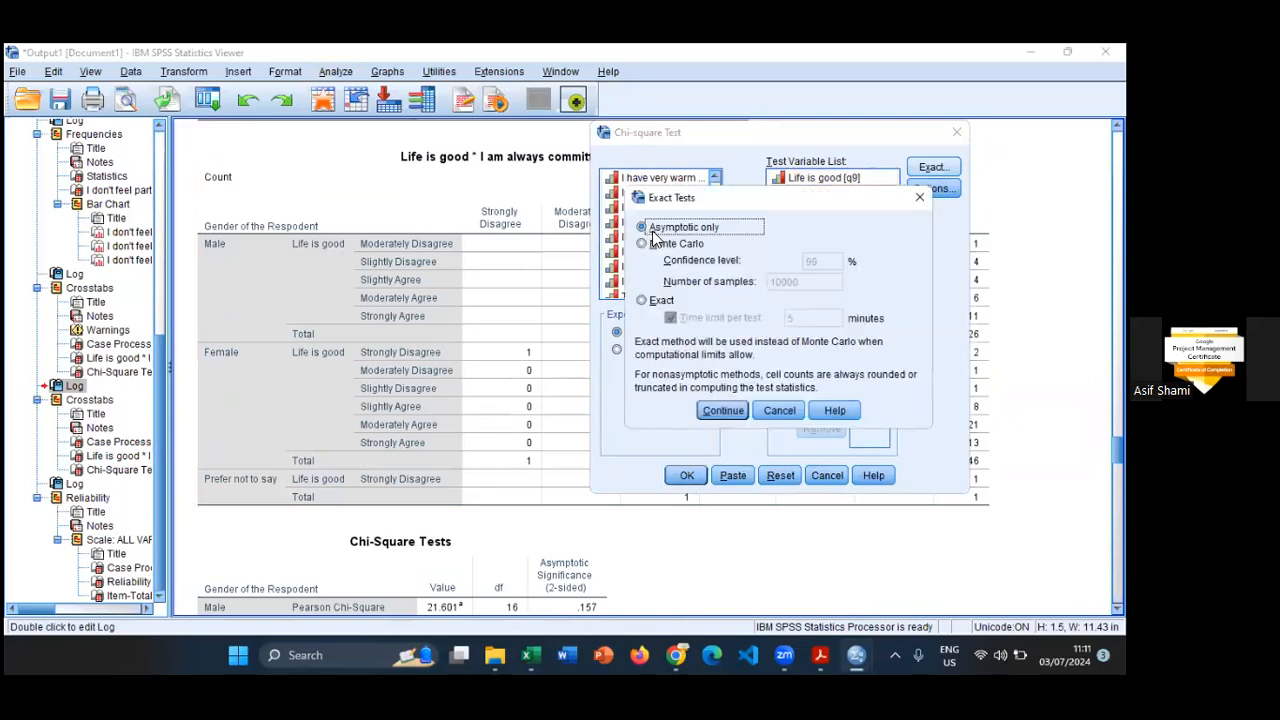
pyautogui.click(720, 409)
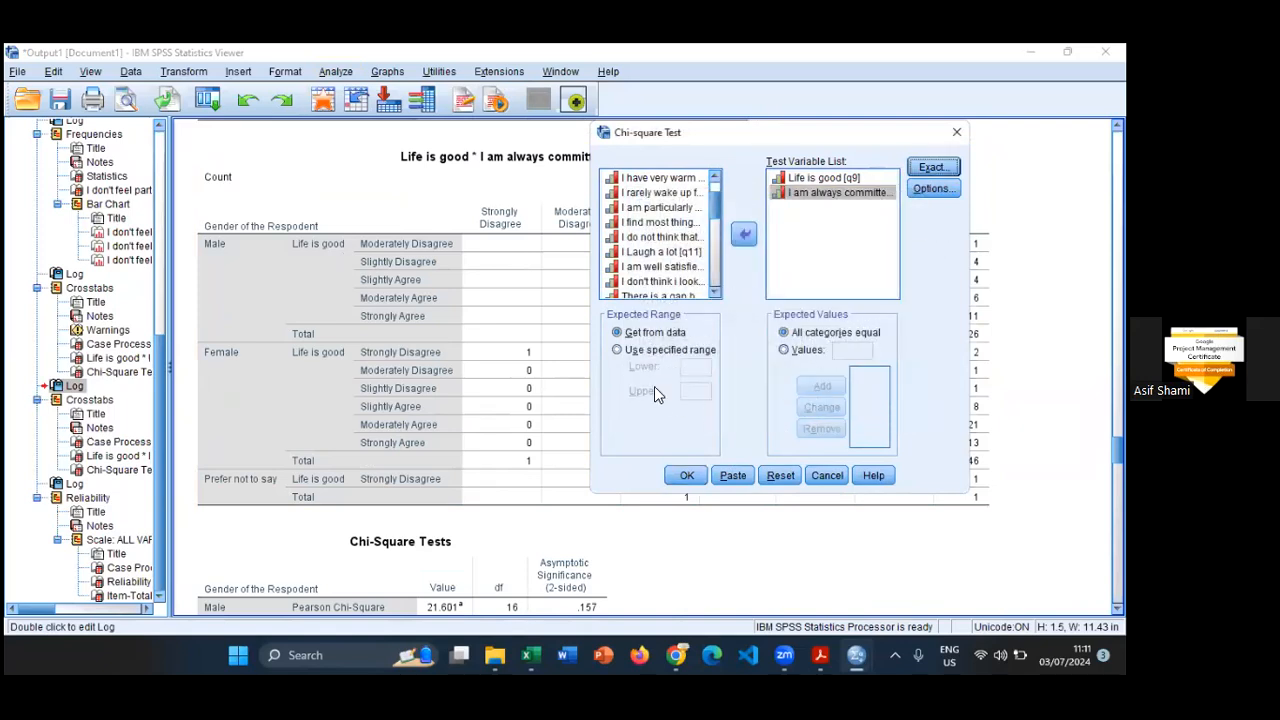
pyautogui.click(697, 478)
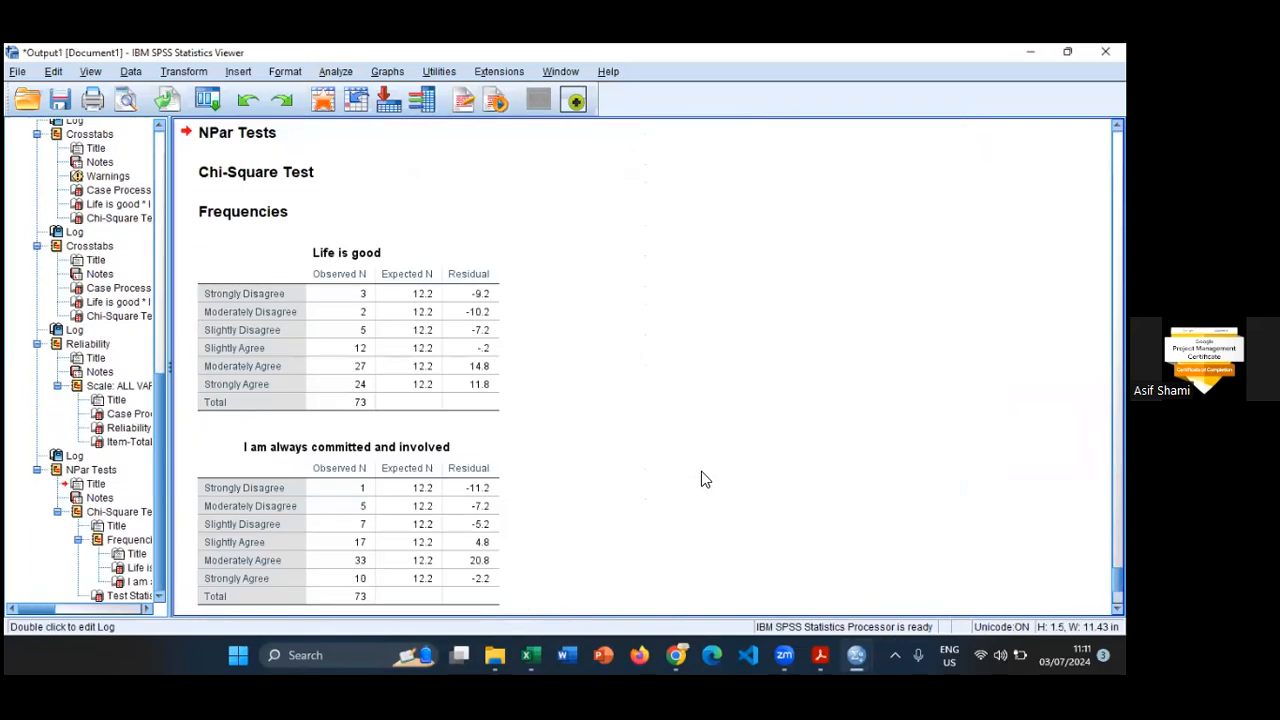
# - Compare the nonparametric chi-square frequencies and Test Statistics with the Chi-Square Tests table of the all-cases crosstab
pyautogui.scroll(-4, 706, 480)
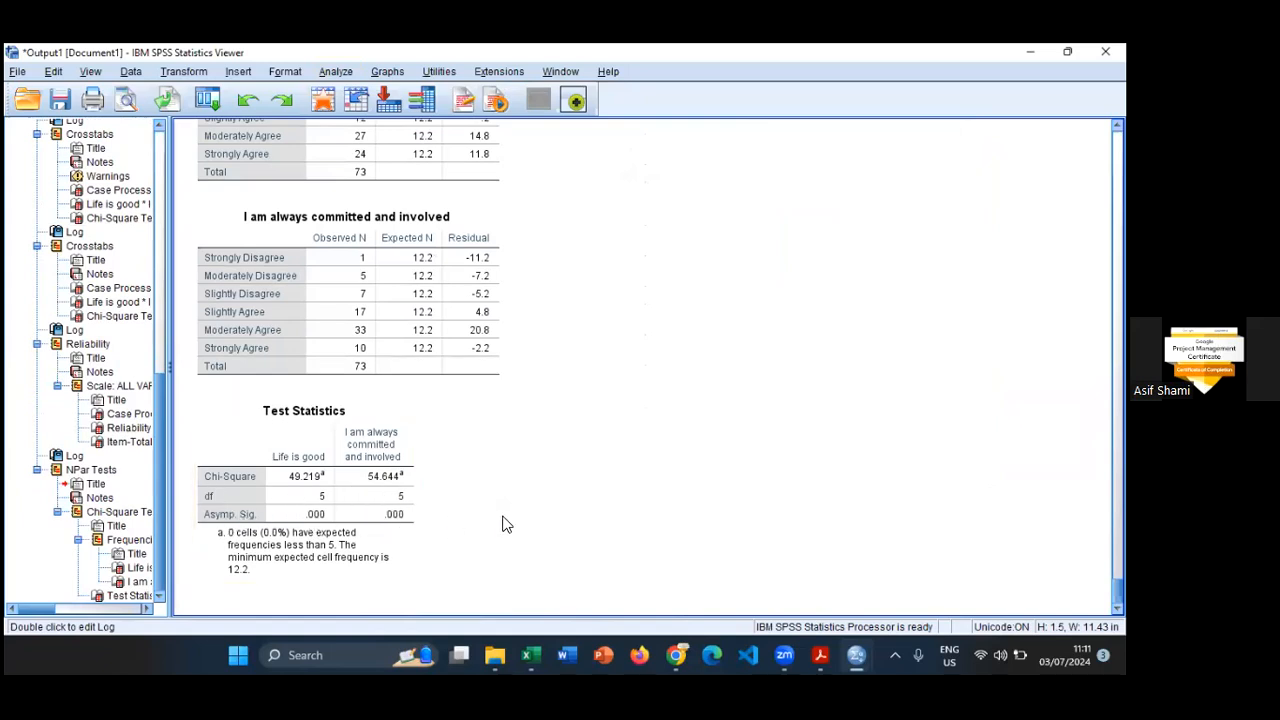
pyautogui.scroll(8, 611, 469)
pyautogui.scroll(-4, 611, 467)
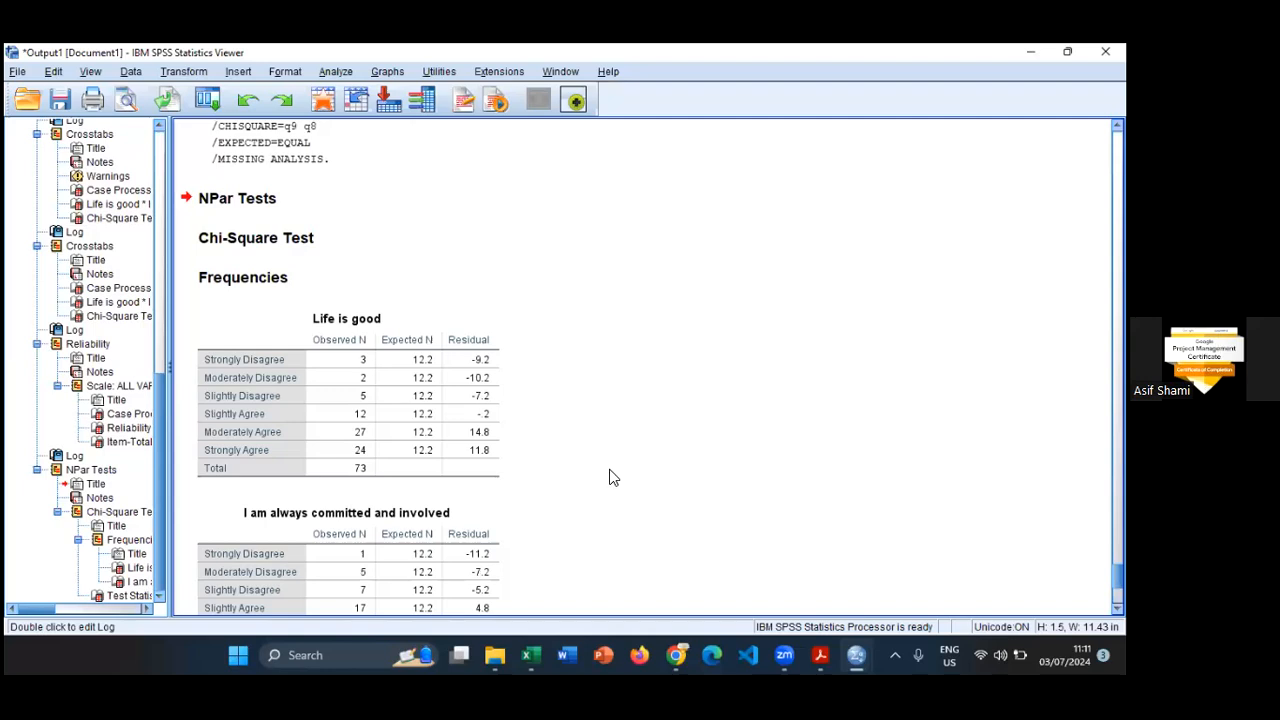
pyautogui.scroll(-3, 611, 477)
pyautogui.scroll(12, 608, 477)
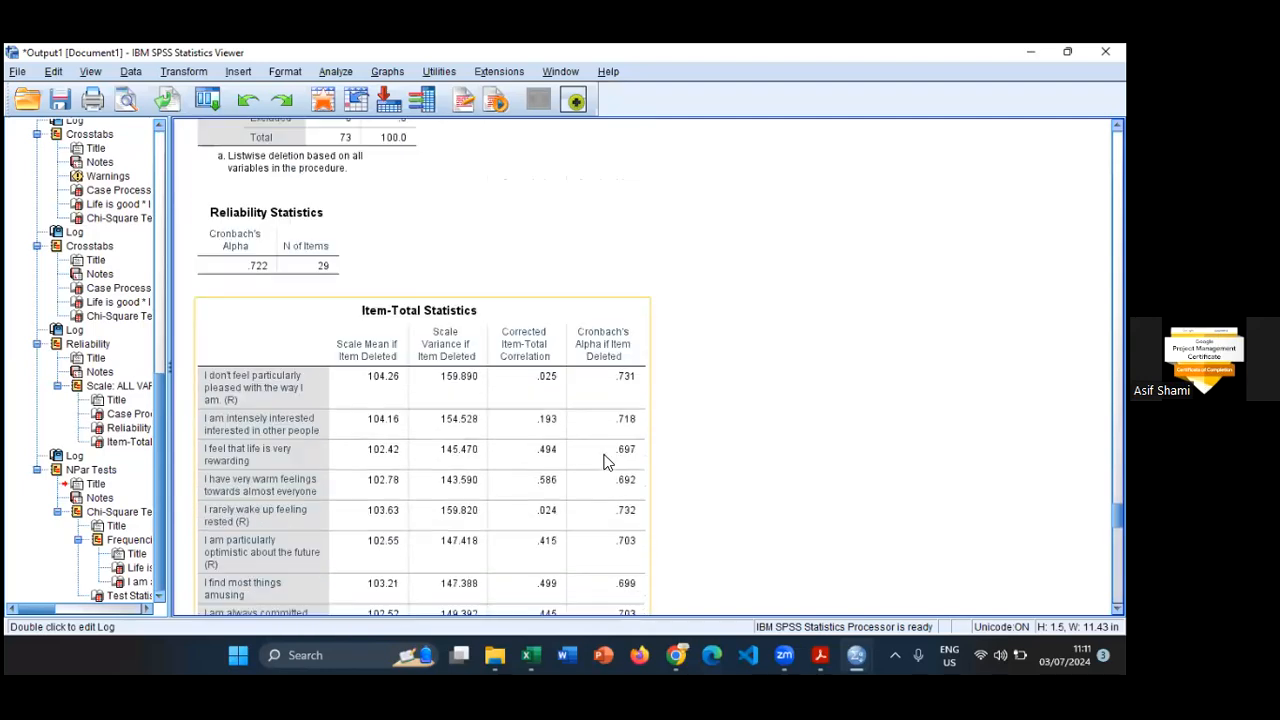
pyautogui.scroll(10, 604, 461)
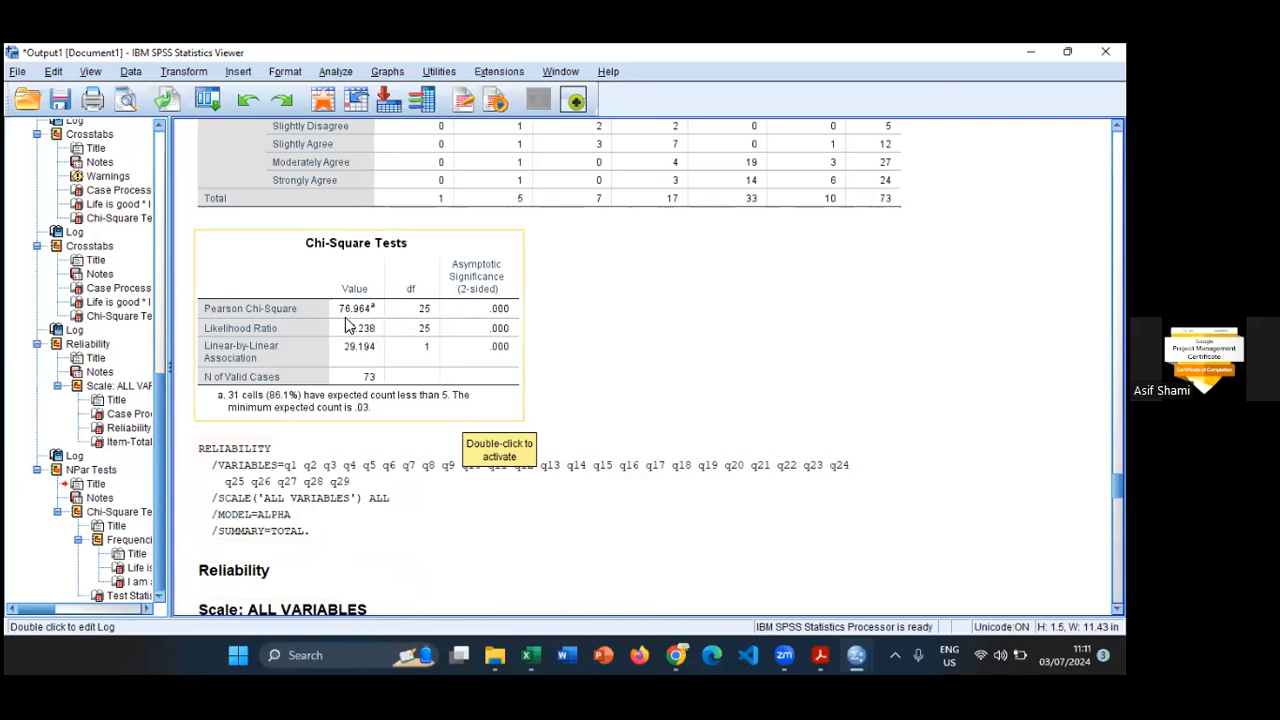
pyautogui.scroll(-10, 543, 357)
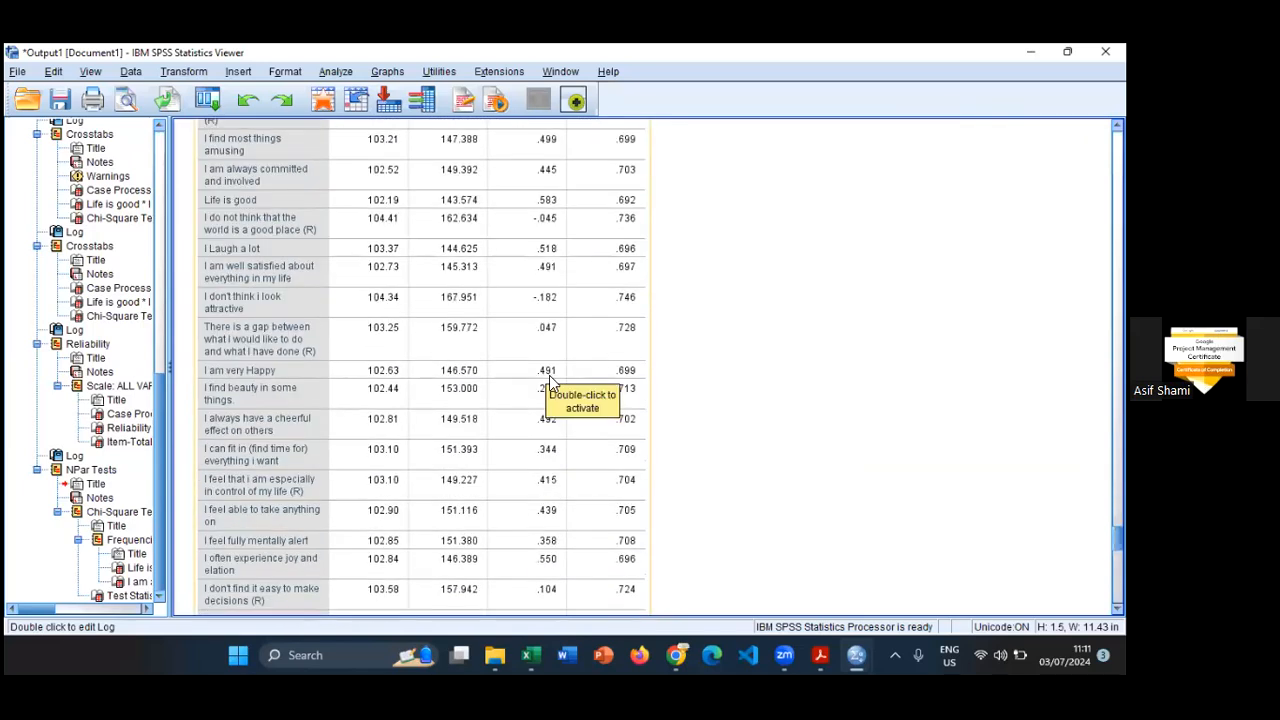
pyautogui.scroll(-10, 549, 382)
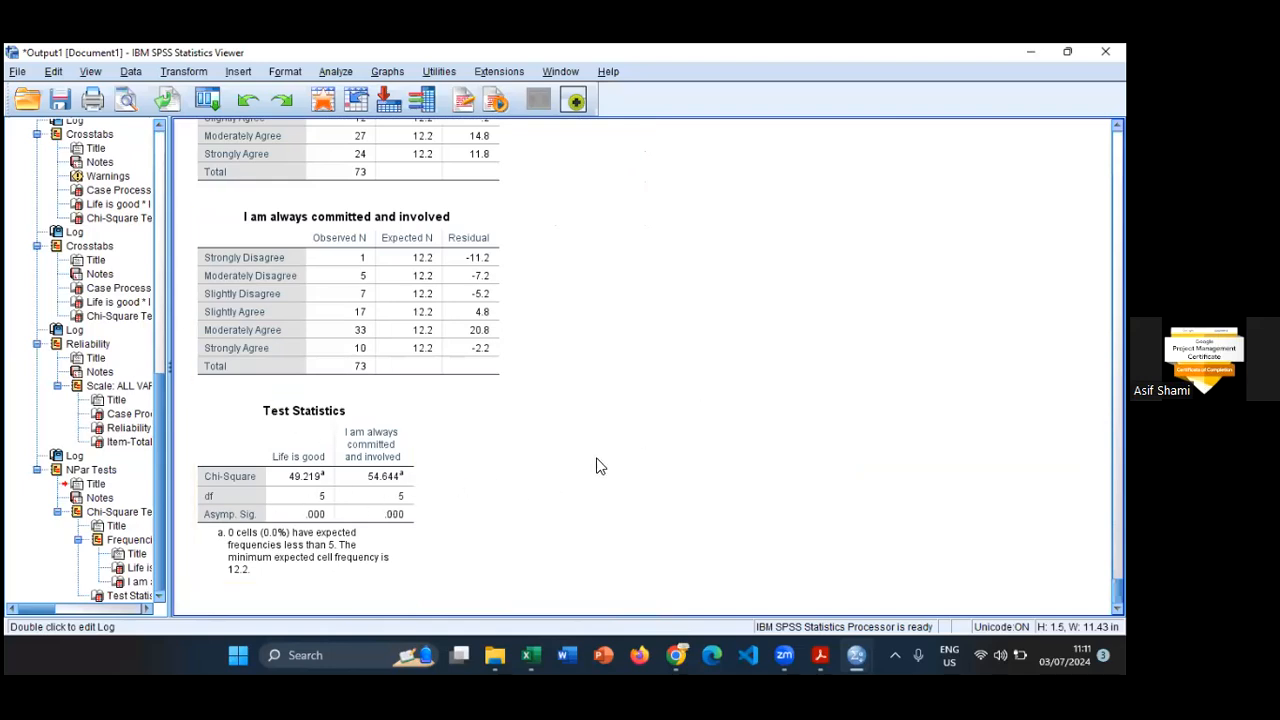
pyautogui.scroll(6, 568, 469)
pyautogui.scroll(15, 566, 464)
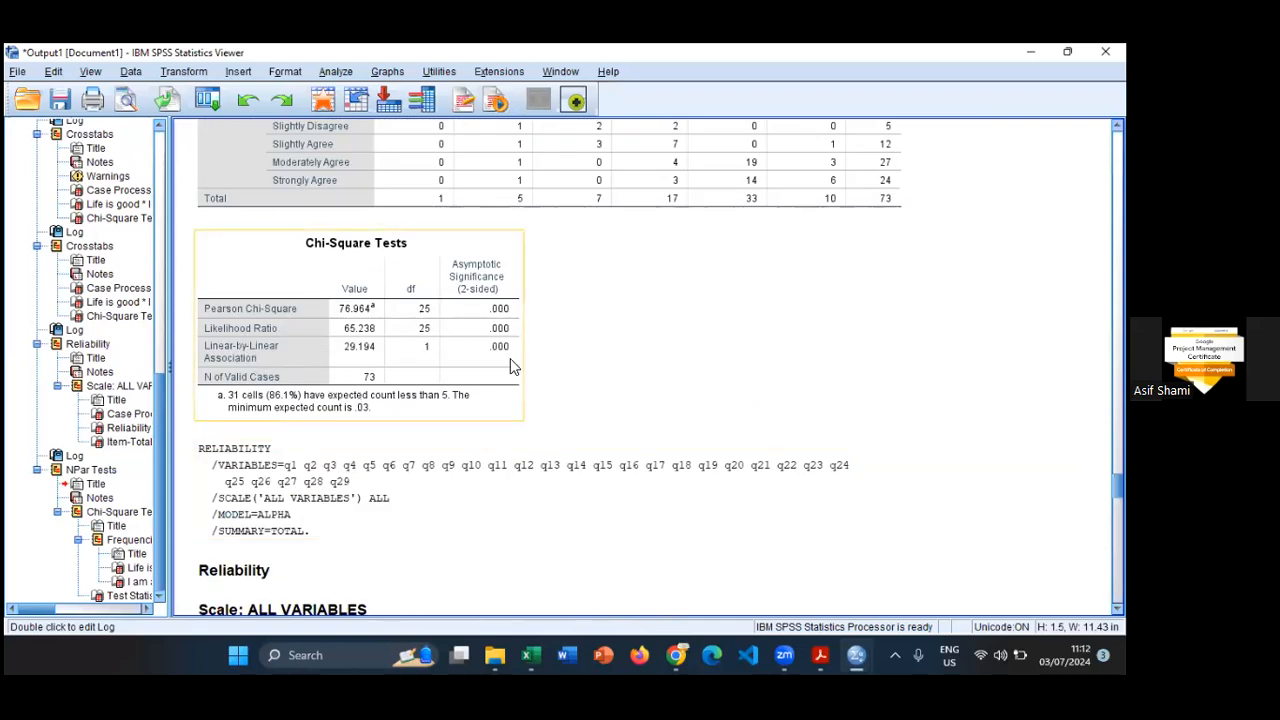
pyautogui.scroll(-20, 510, 360)
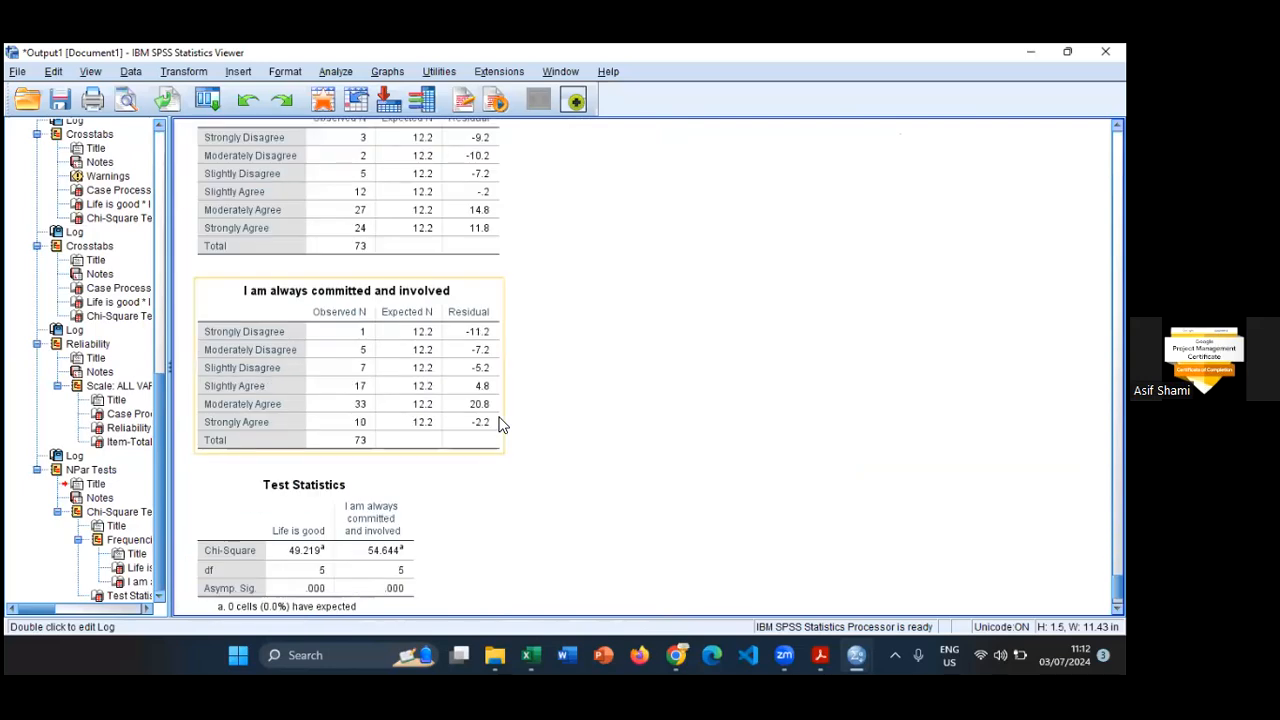
pyautogui.scroll(-2, 500, 425)
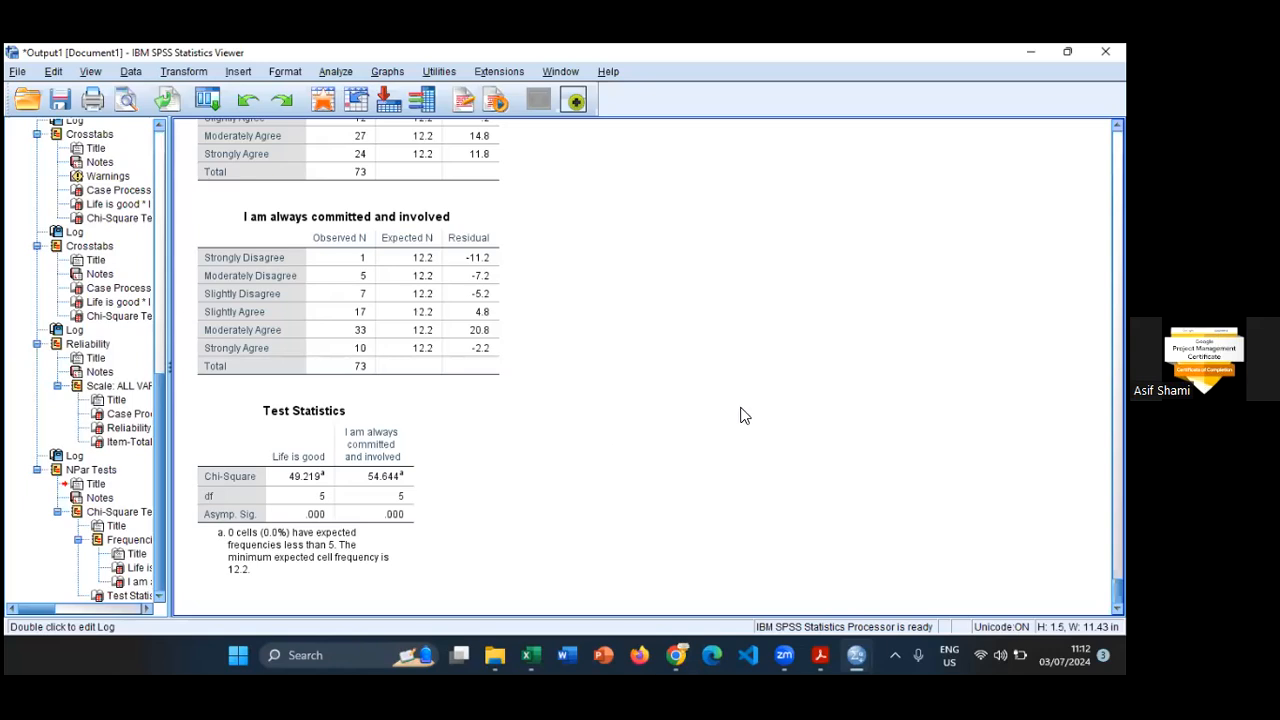
# - Start a Descriptive Statistics procedure
pyautogui.click(331, 74)
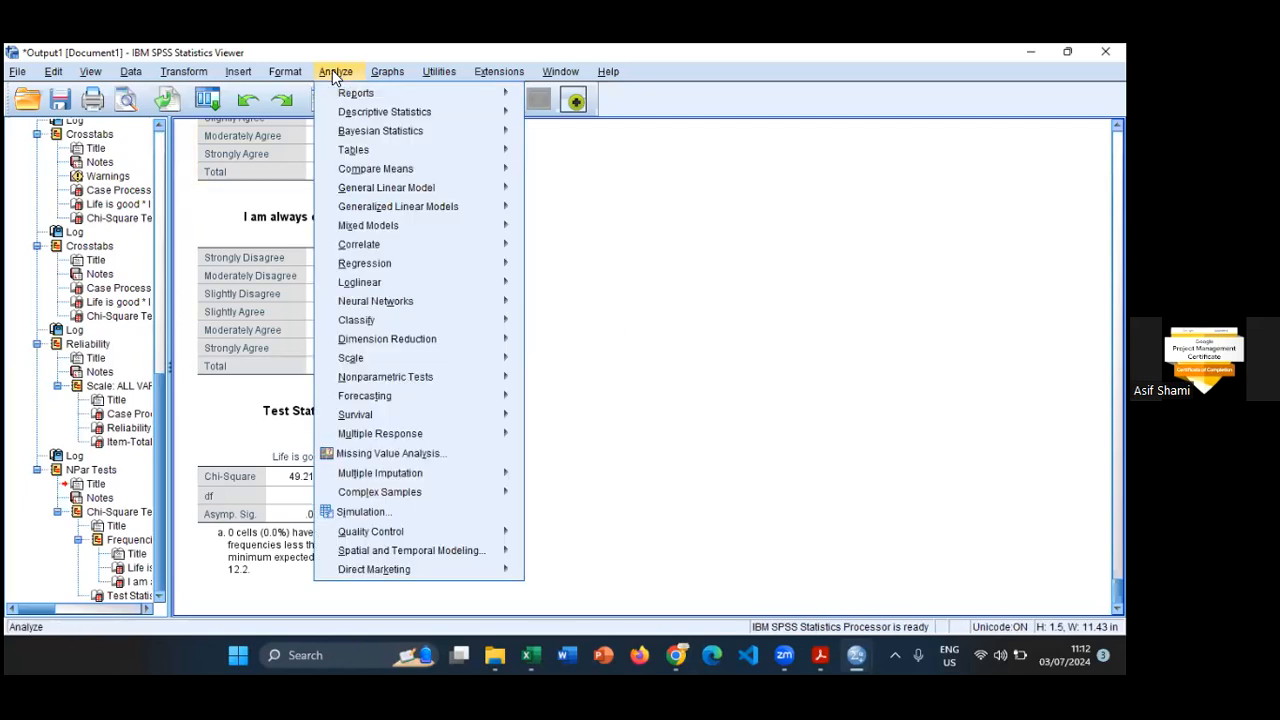
pyautogui.click(439, 72)
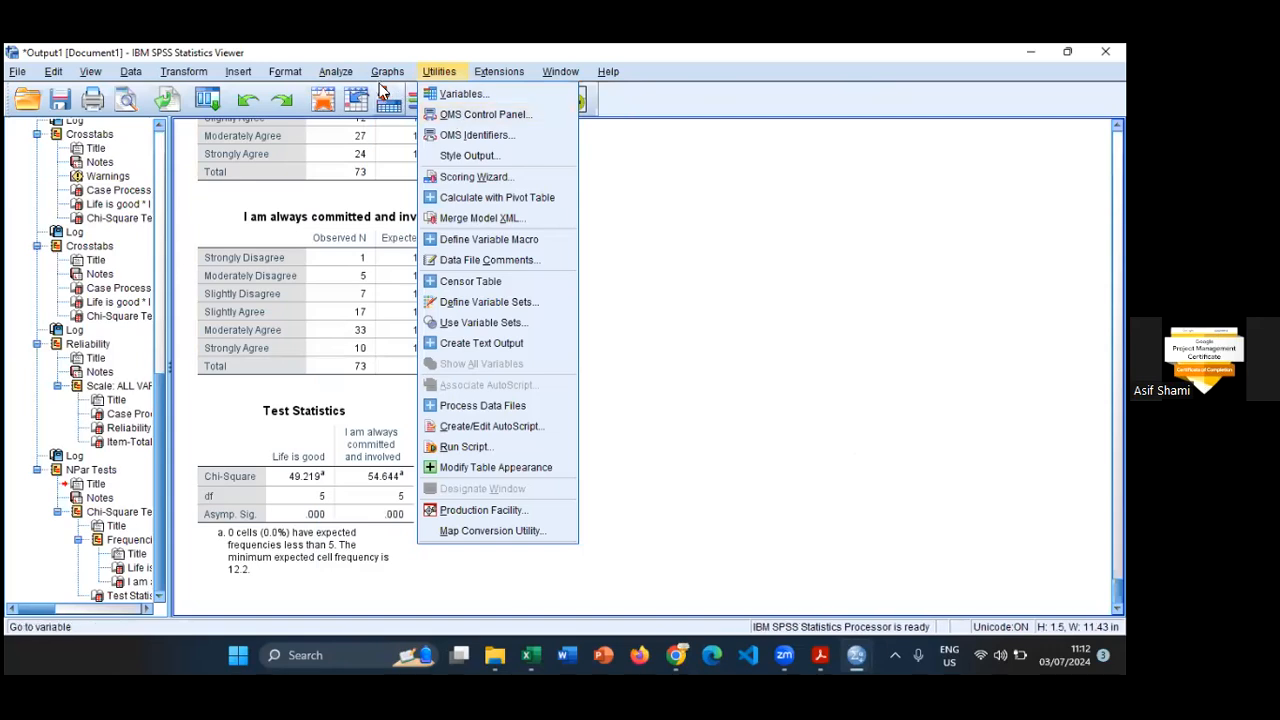
pyautogui.click(336, 72)
pyautogui.moveTo(343, 111)
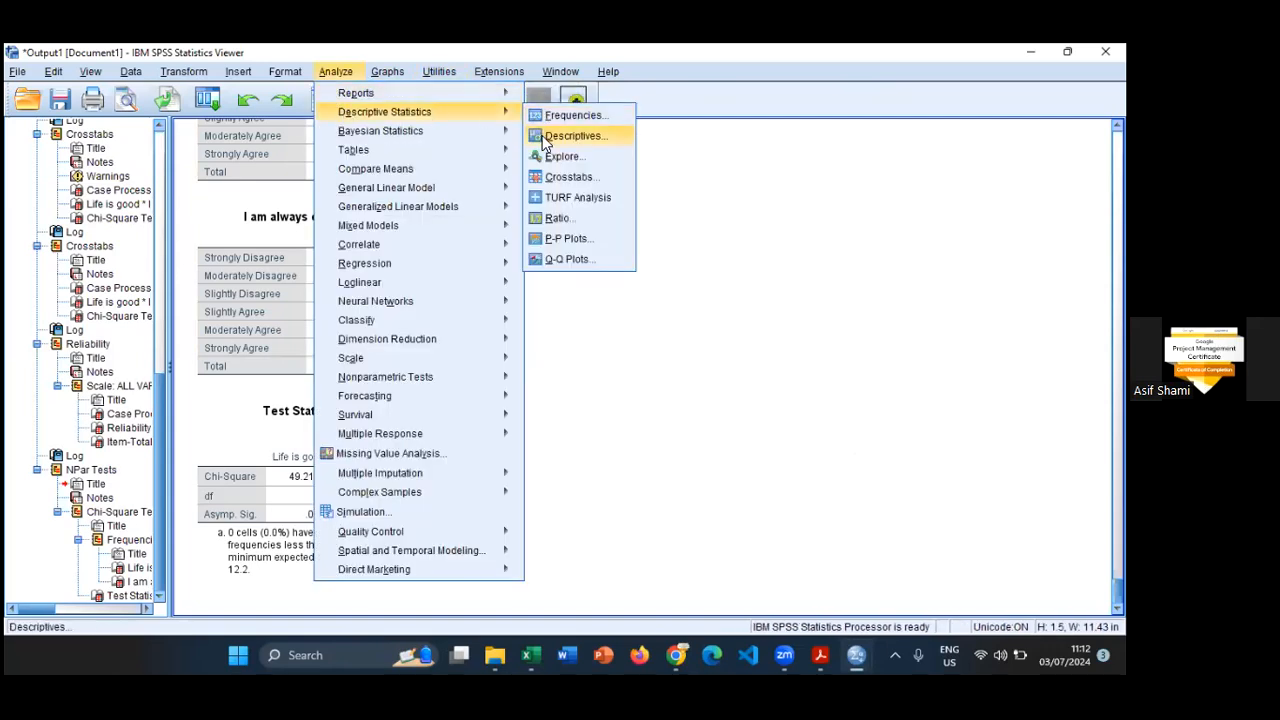
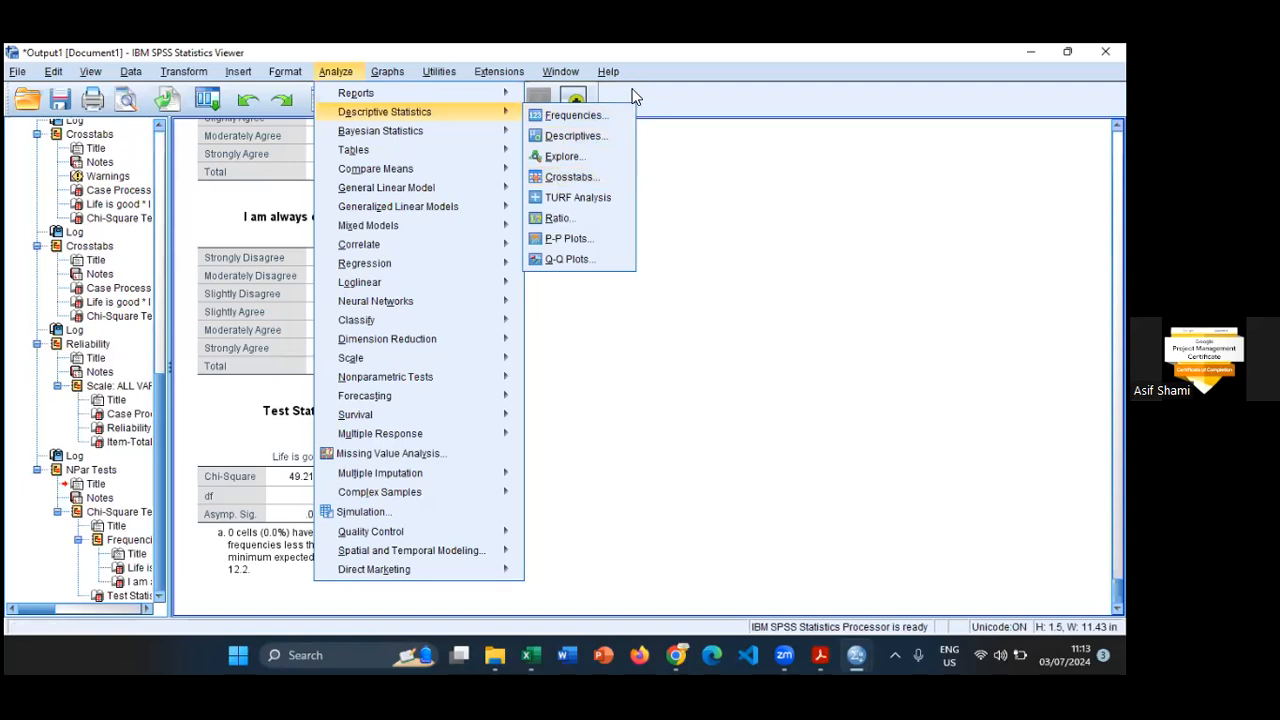
# - Open the data file hsb2.sav from the Desktop
pyautogui.click(914, 62)
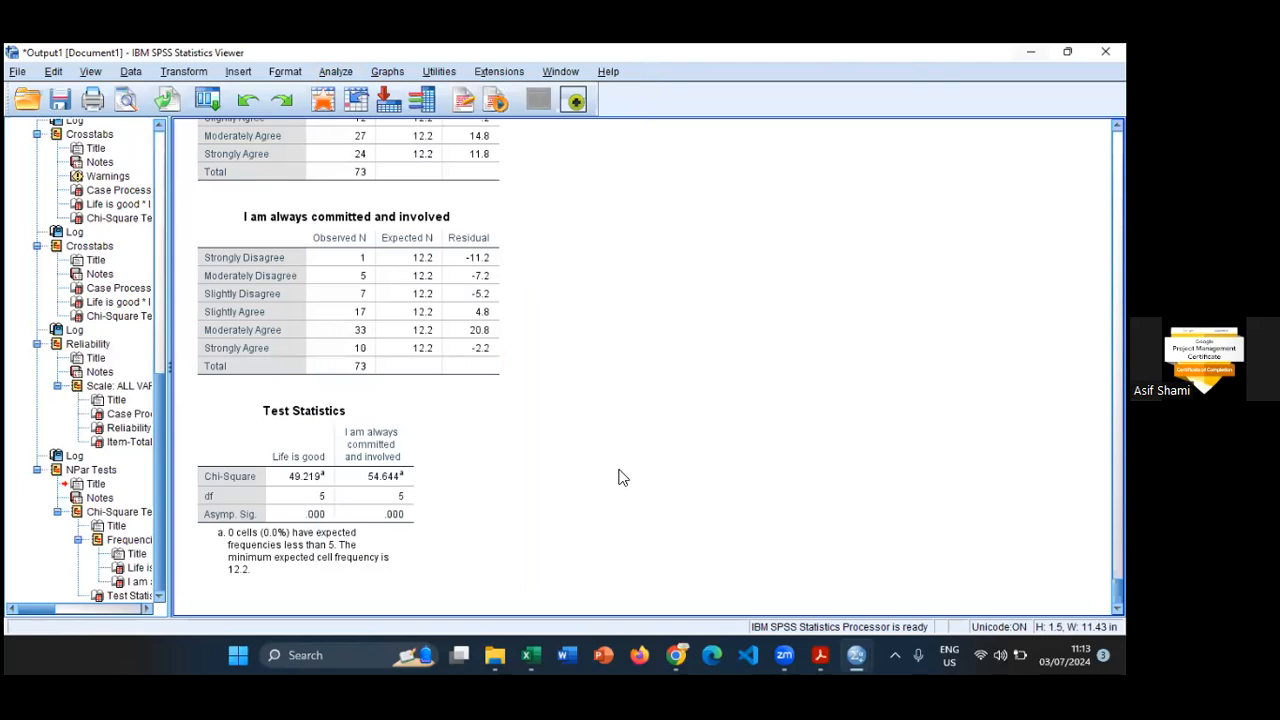
pyautogui.click(18, 72)
pyautogui.moveTo(40, 111)
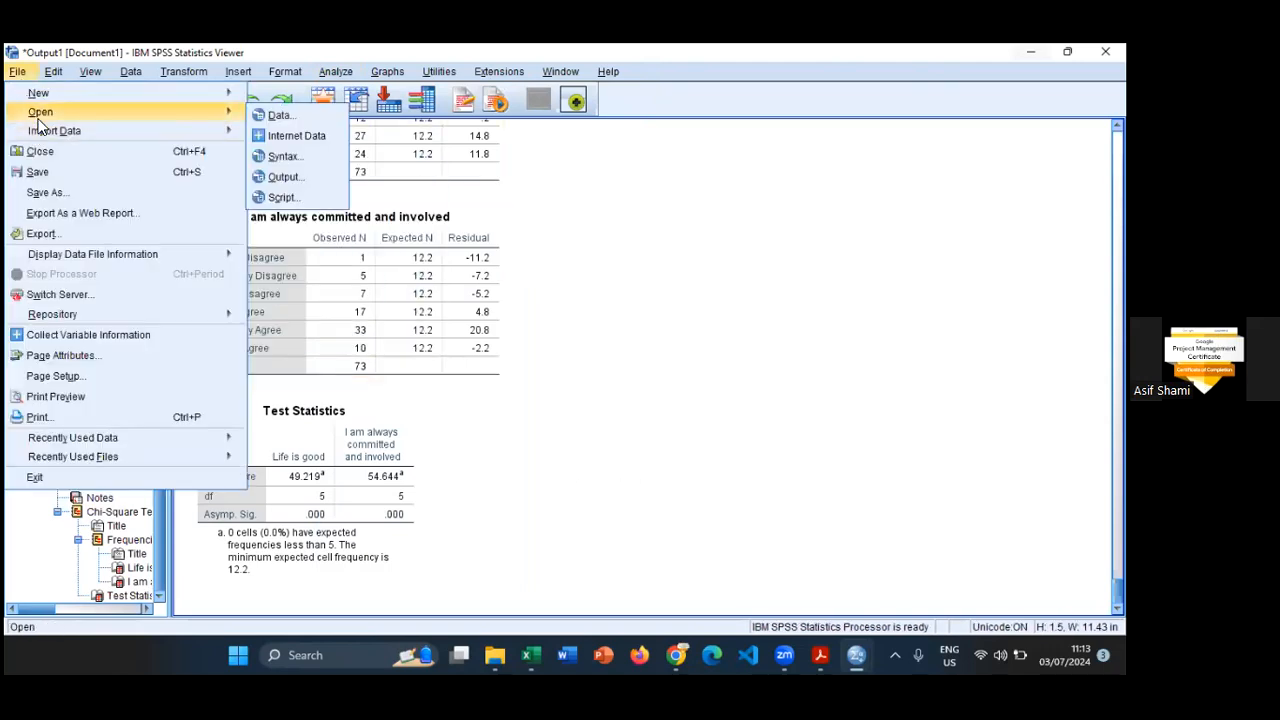
pyautogui.click(278, 115)
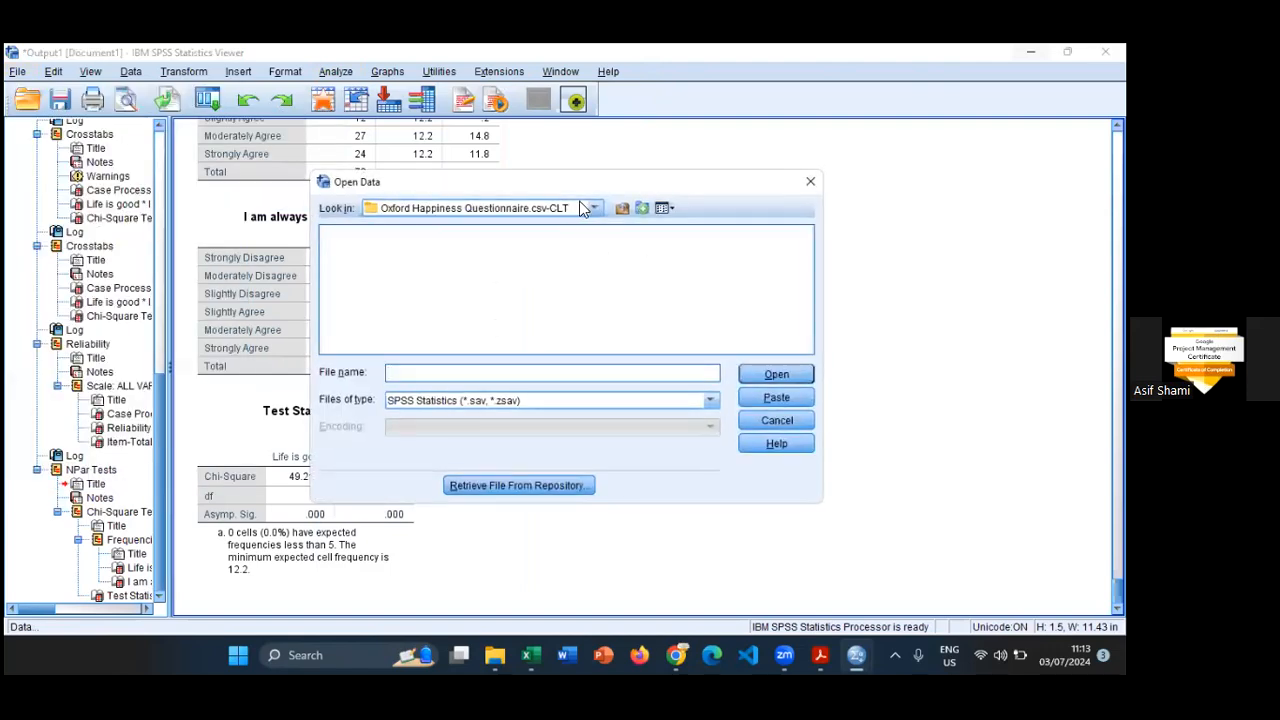
pyautogui.click(592, 210)
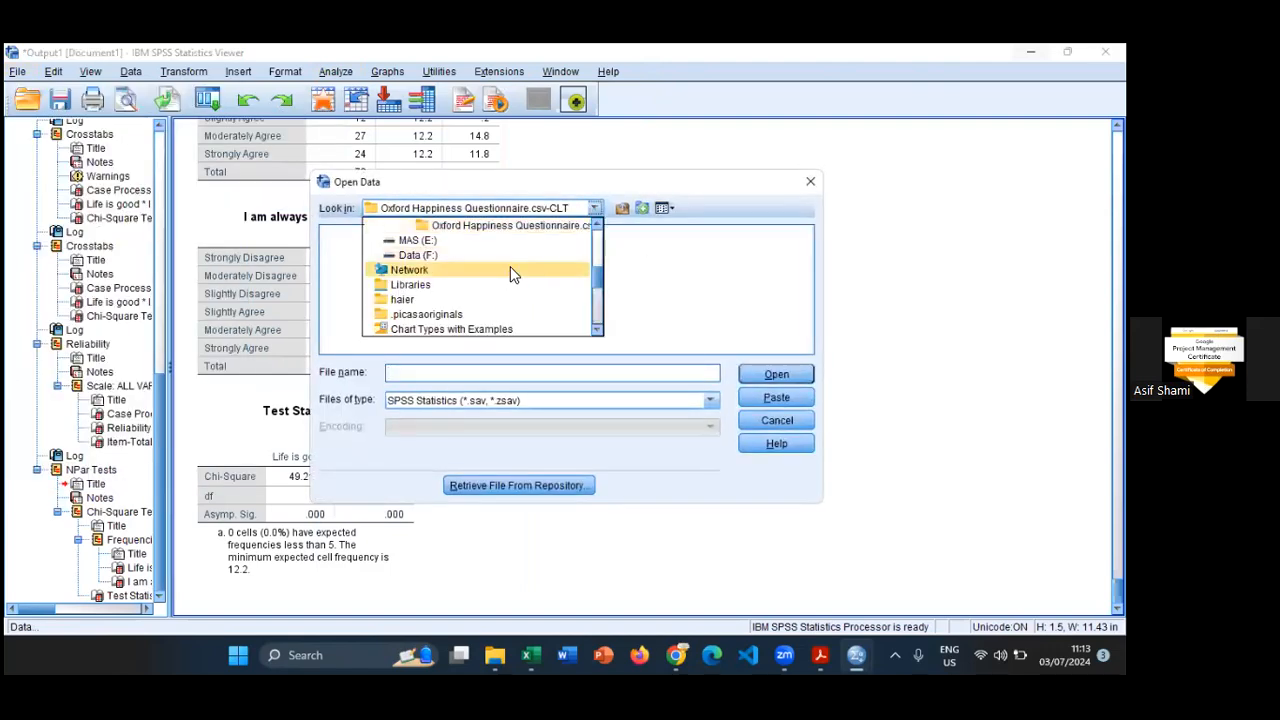
pyautogui.click(446, 240)
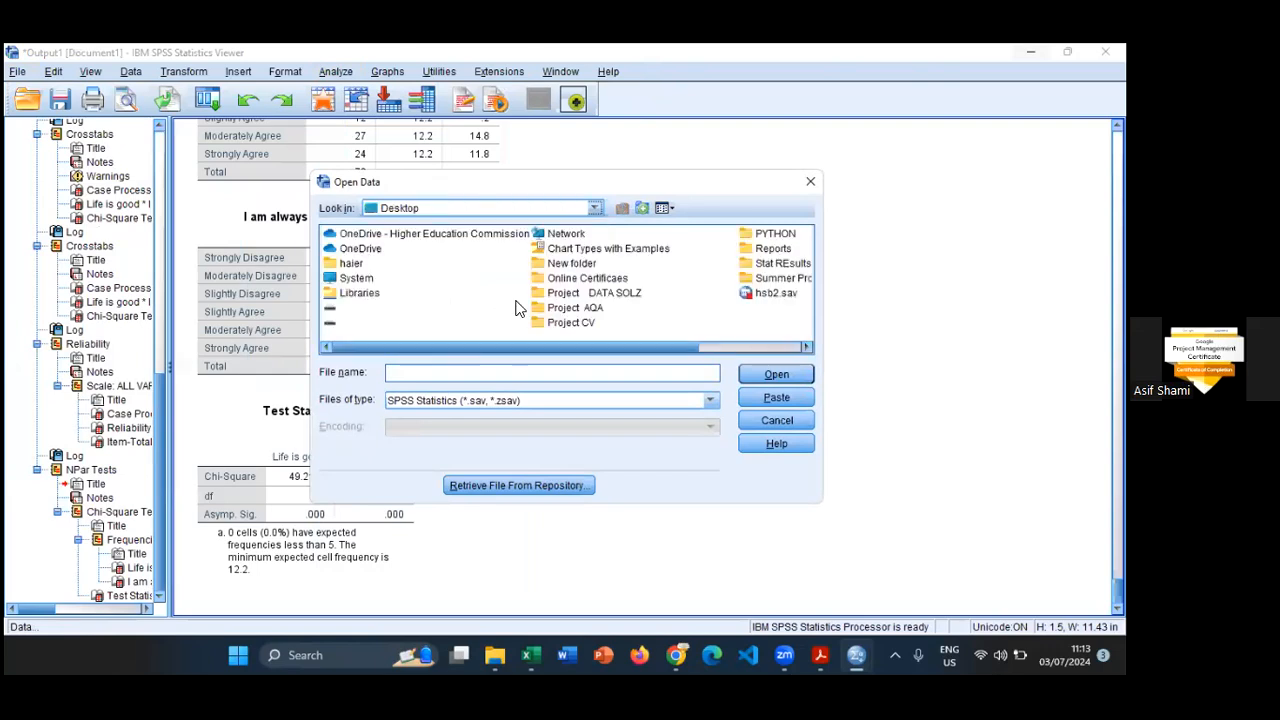
pyautogui.click(497, 369)
pyautogui.write('h')
pyautogui.click(474, 394)
pyautogui.click(757, 376)
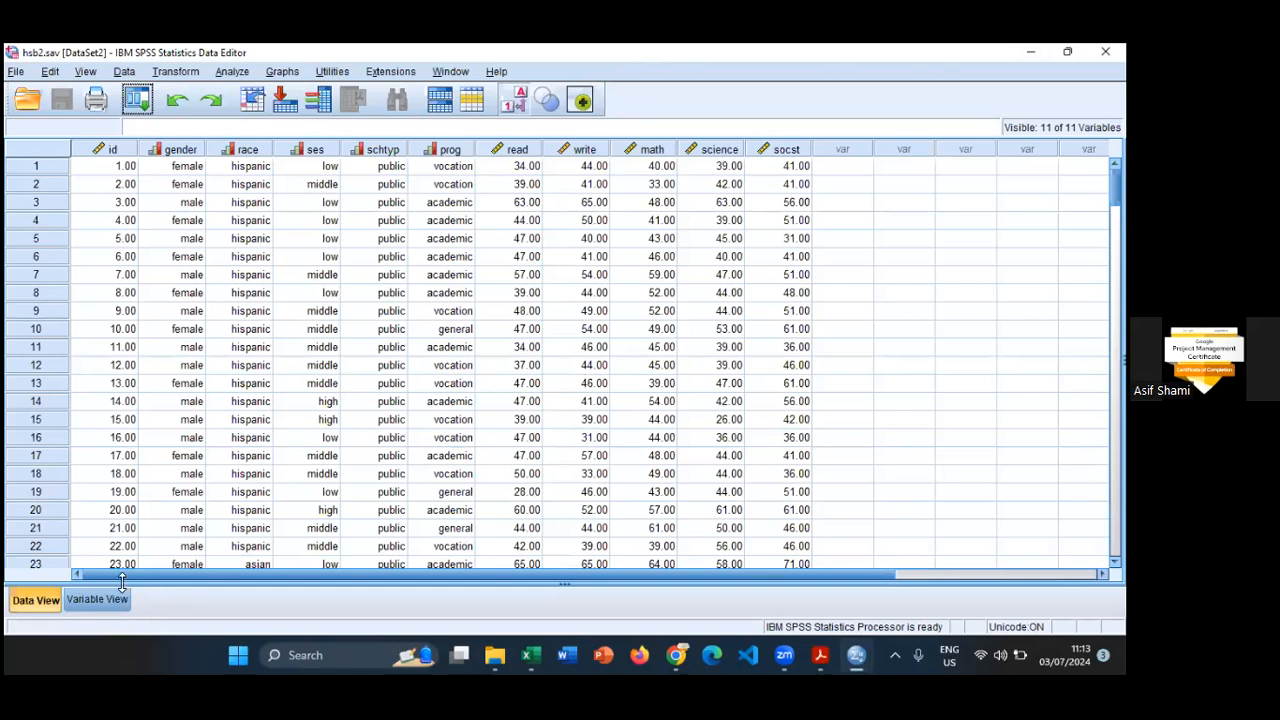
# - View the variable definitions of hsb2.sav, then switch to hsb2.pdf in Acrobat and read the variable descriptions and levels
pyautogui.click(72, 600)
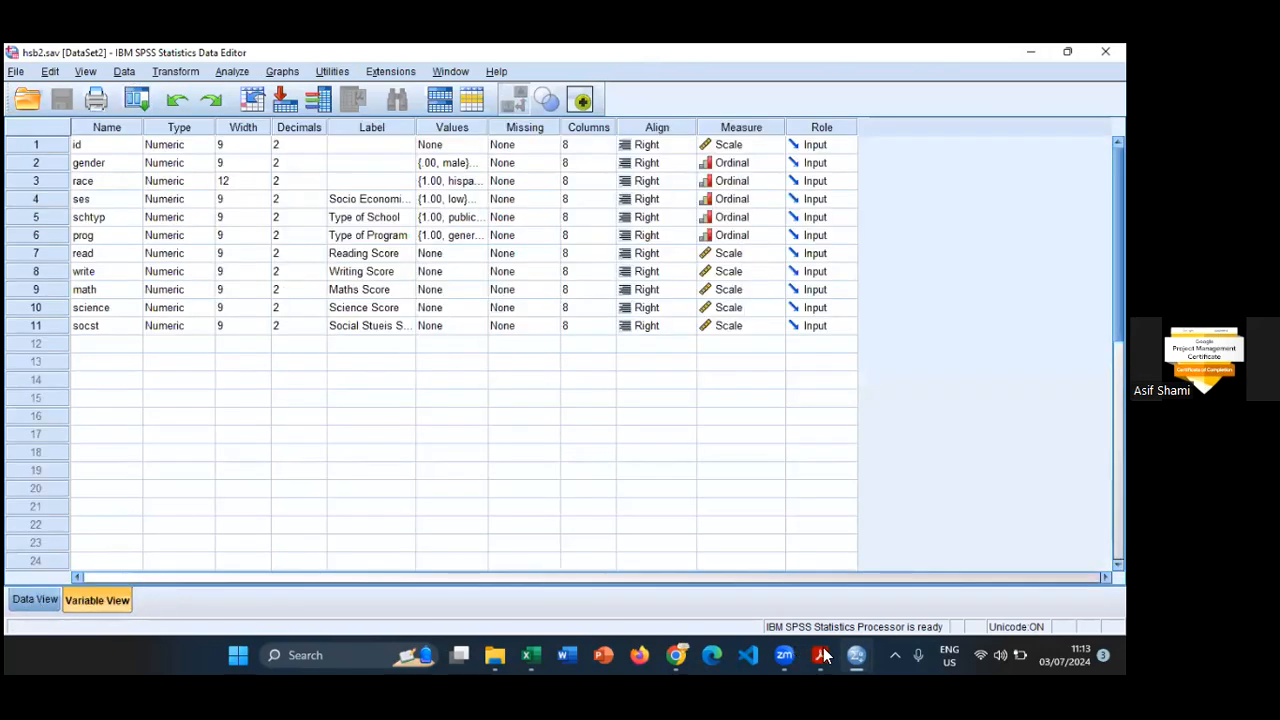
pyautogui.moveTo(823, 655)
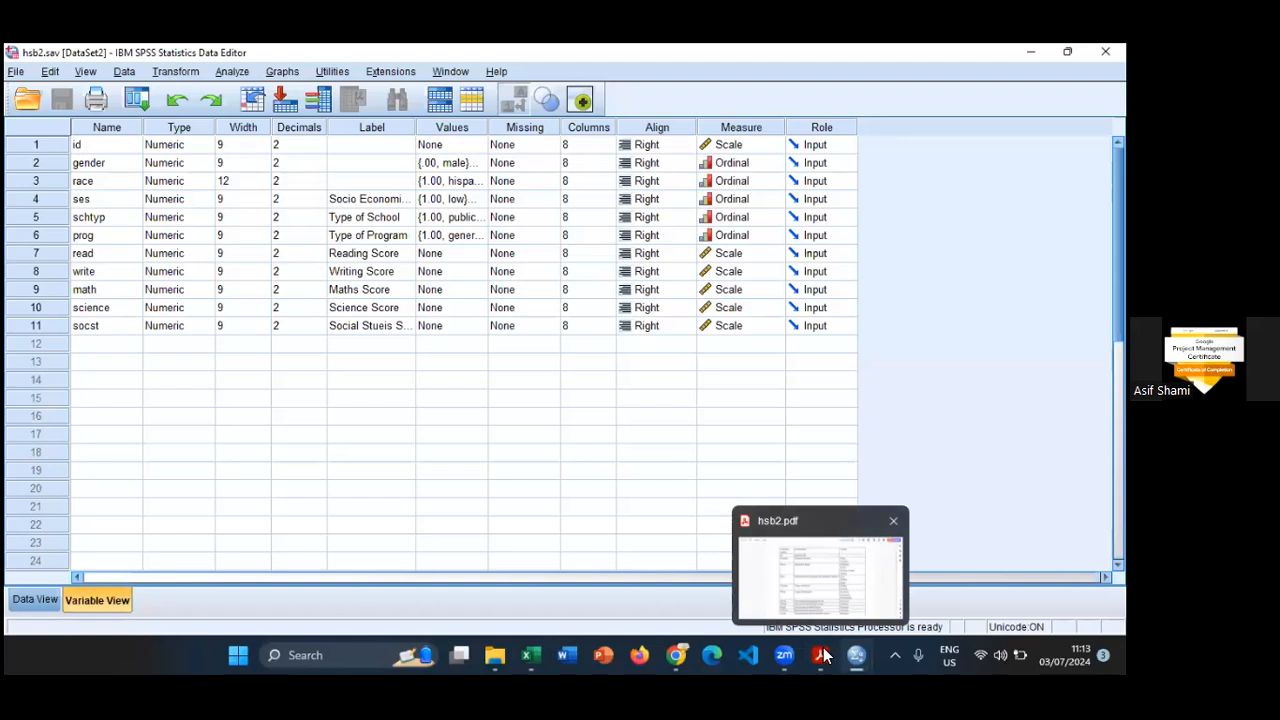
pyautogui.click(821, 655)
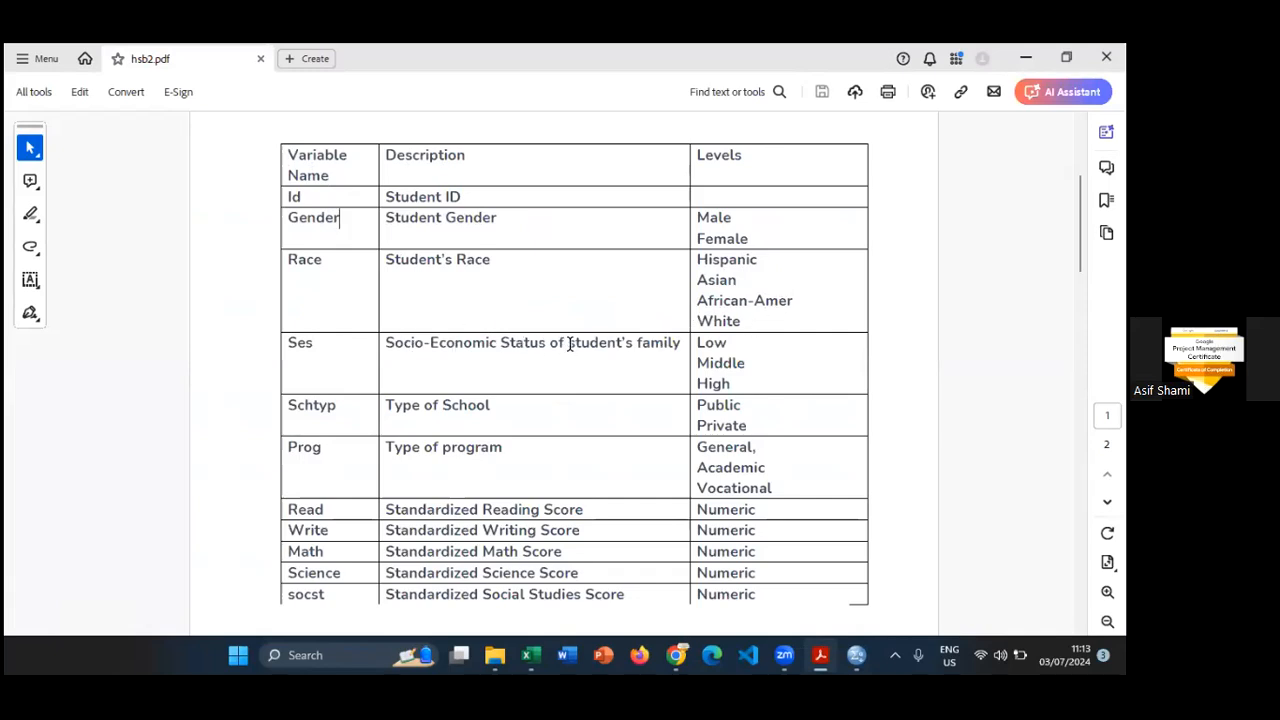
pyautogui.scroll(-1, 765, 405)
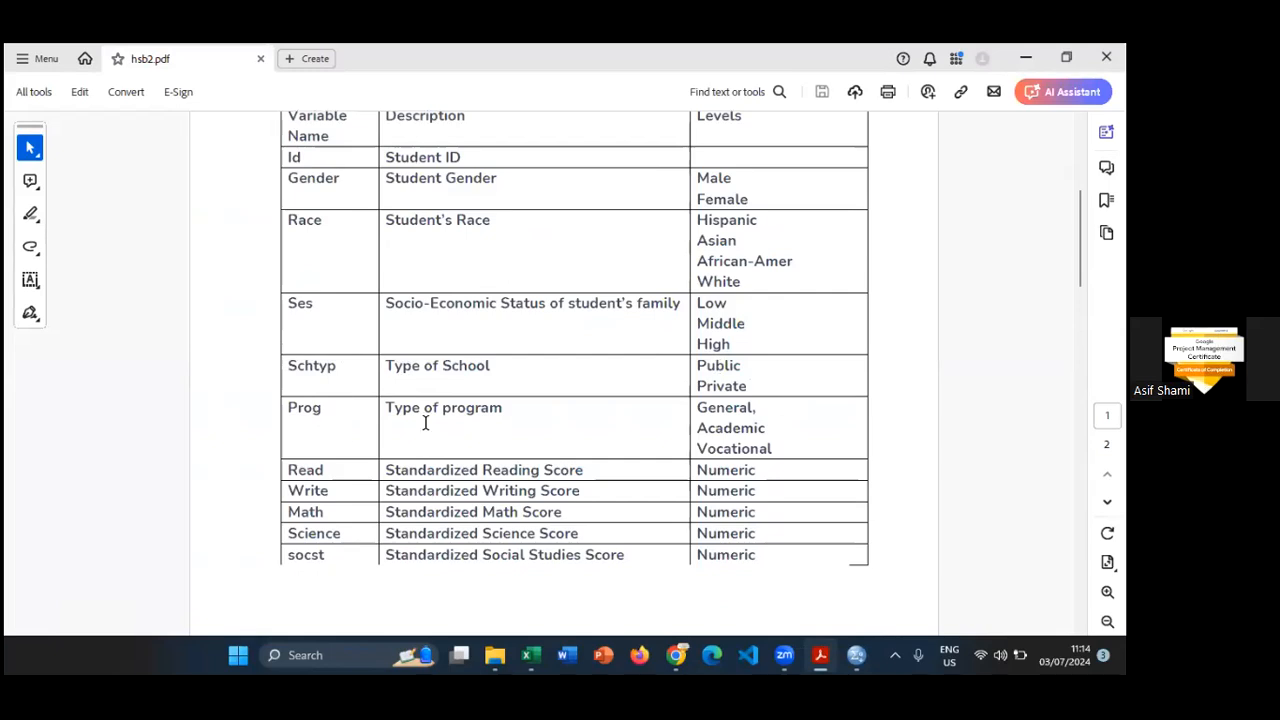
pyautogui.scroll(-1, 786, 451)
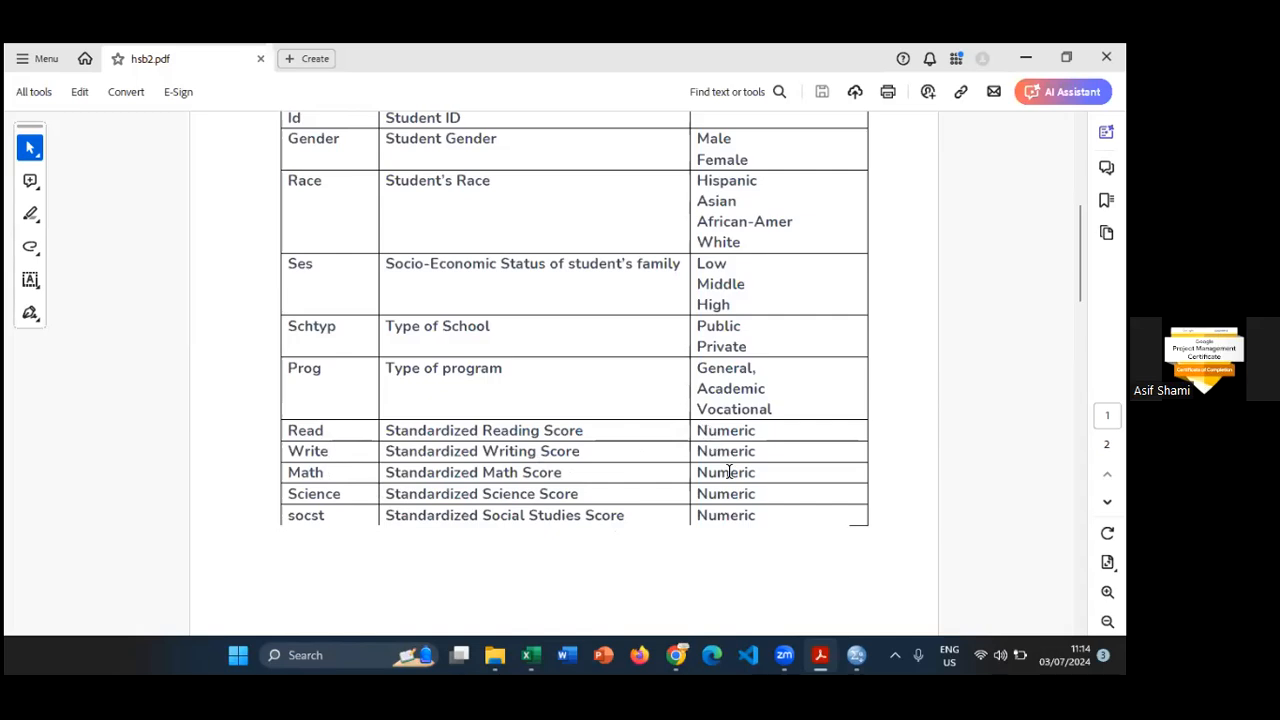
# - Compare the numeric score variables with the categorical levels of program and school type in hsb2.pdf, and return to SPSS
pyautogui.moveTo(697, 430); pyautogui.dragTo(757, 517)
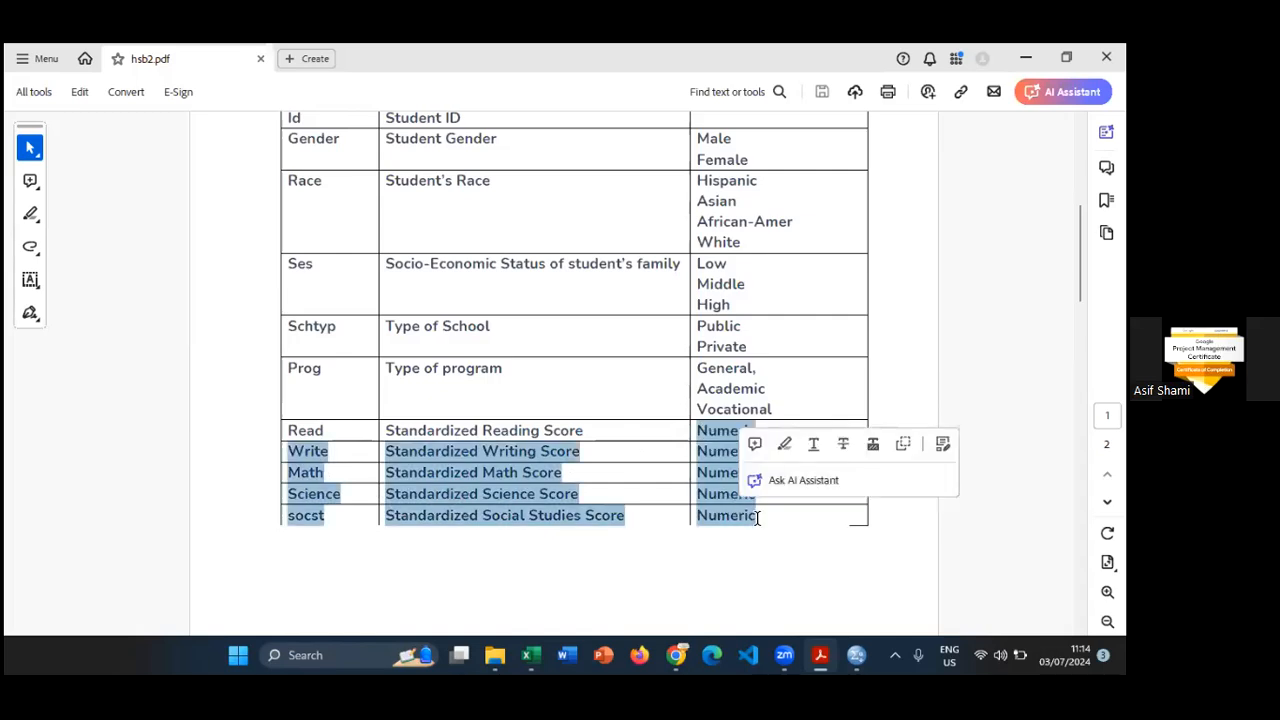
pyautogui.click(931, 379)
pyautogui.moveTo(698, 368); pyautogui.dragTo(766, 348)
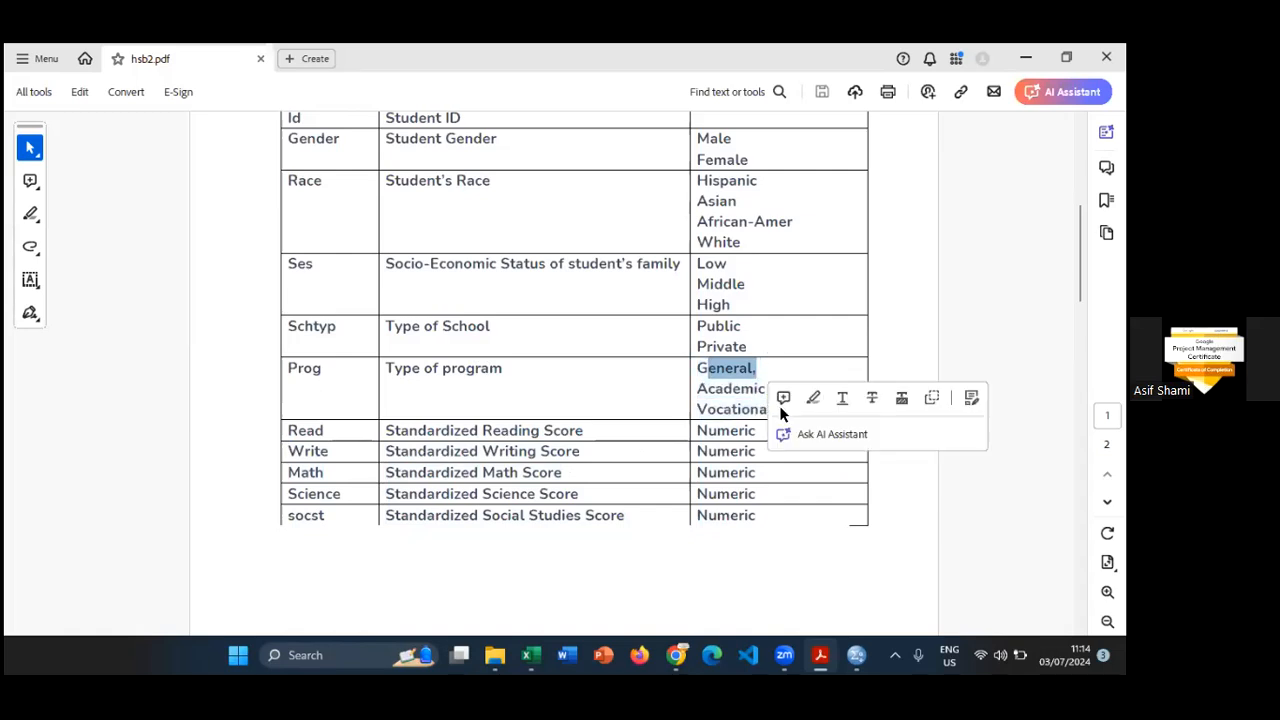
pyautogui.click(614, 406)
pyautogui.moveTo(778, 408); pyautogui.dragTo(731, 328)
pyautogui.click(914, 340)
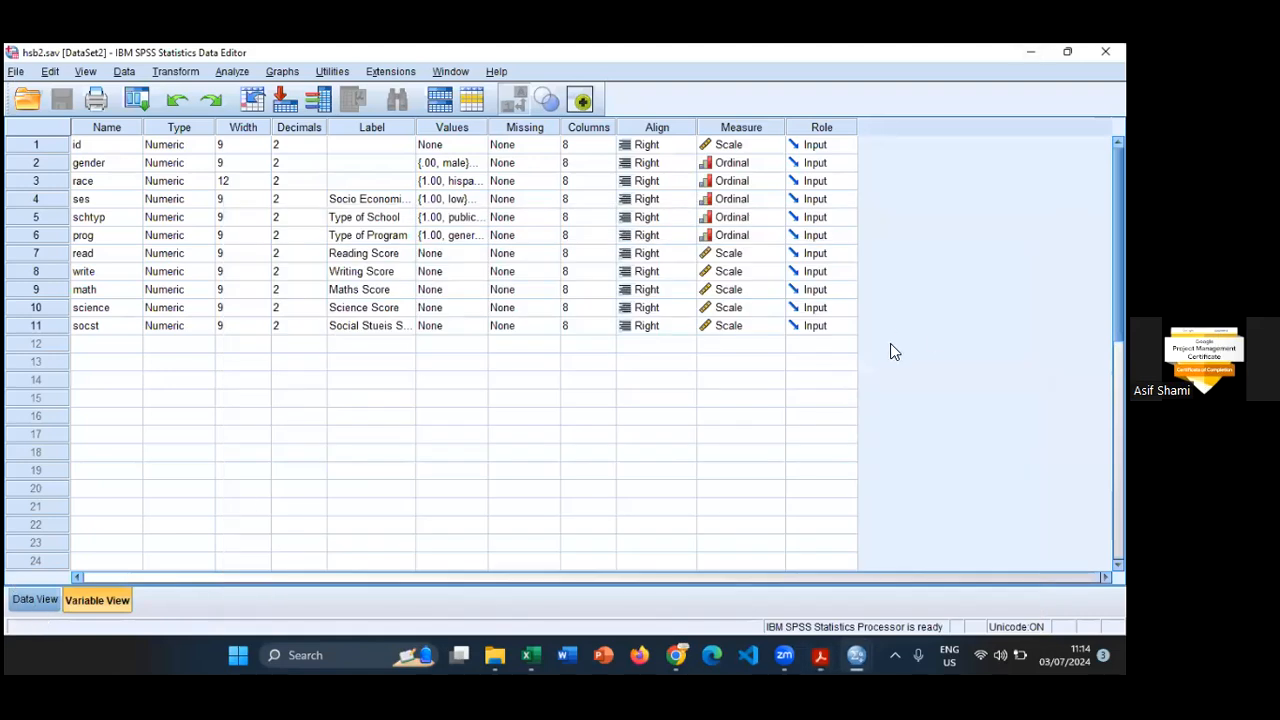
# - Display the numeric codes instead of the value labels in the hsb2 data, and return to the variable definitions
pyautogui.click(35, 599)
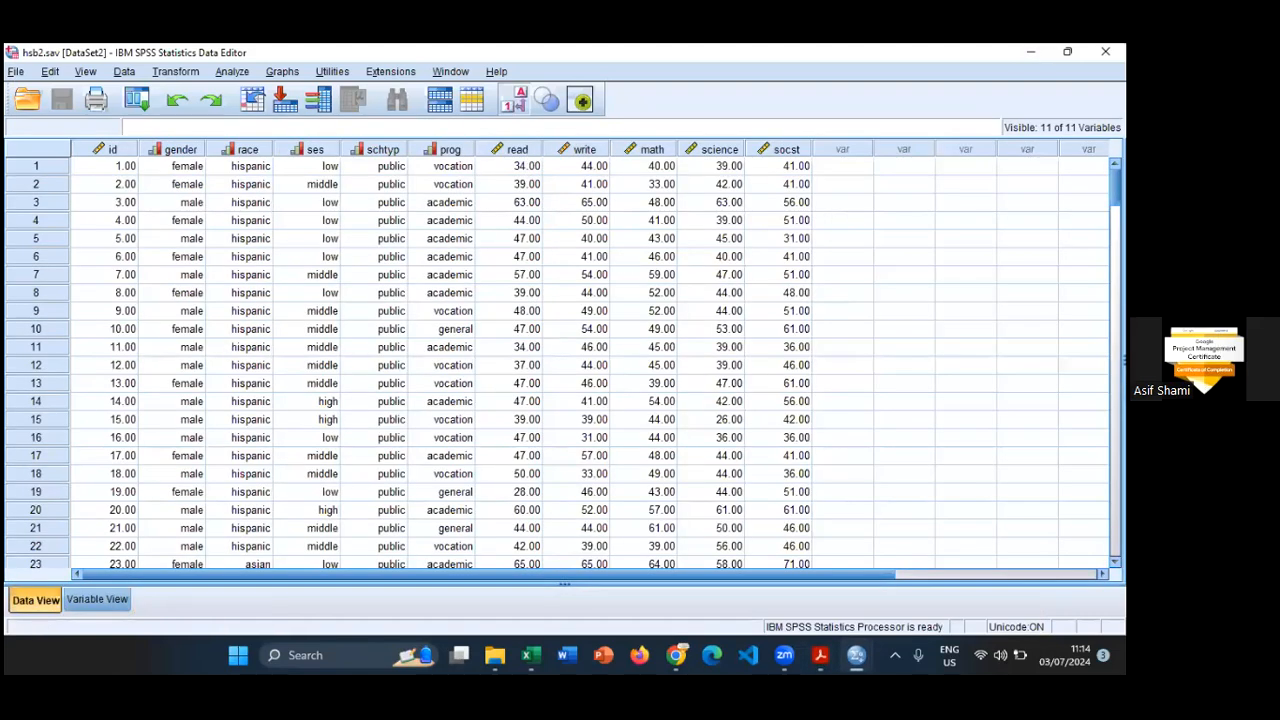
pyautogui.click(515, 99)
pyautogui.moveTo(283, 573); pyautogui.dragTo(114, 604)
pyautogui.click(112, 601)
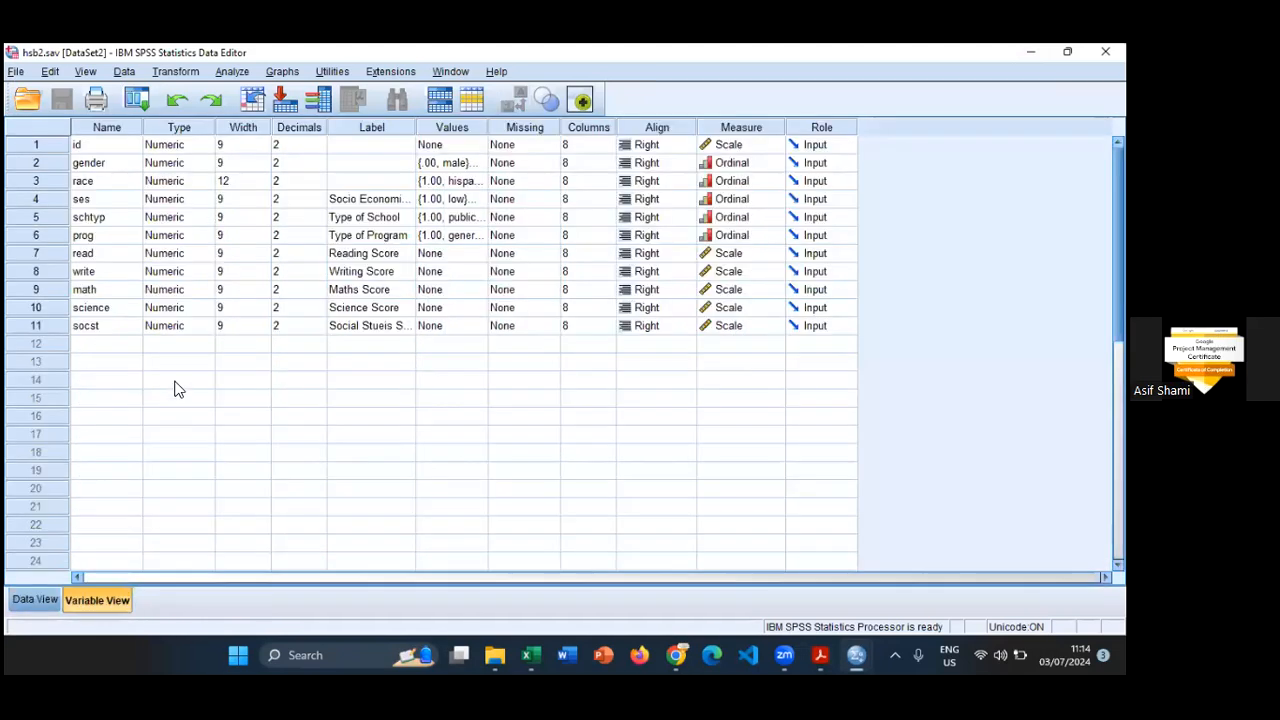
# - Set the decimals to 0 for id, gender, race, ses, schtyp and prog
pyautogui.click(315, 152)
pyautogui.click(315, 152)
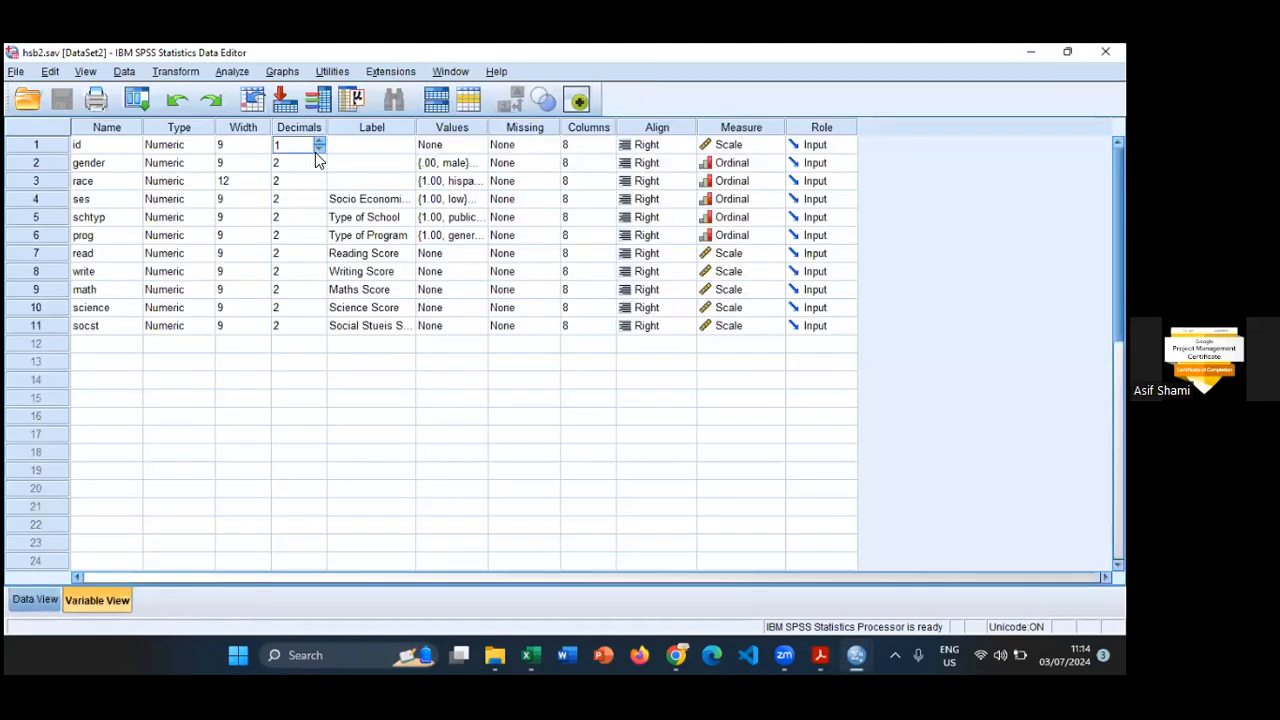
pyautogui.click(320, 165)
pyautogui.click(320, 165)
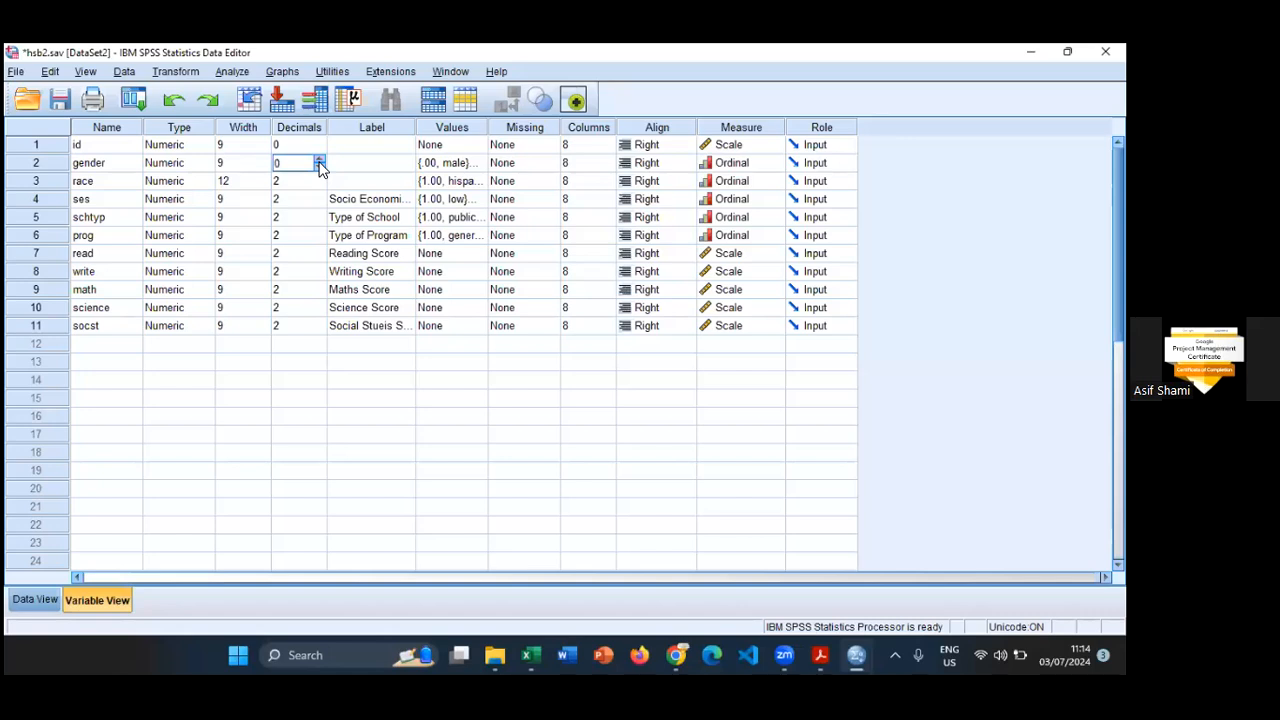
pyautogui.click(321, 188)
pyautogui.click(316, 205)
pyautogui.click(316, 205)
pyautogui.click(316, 205)
pyautogui.click(315, 220)
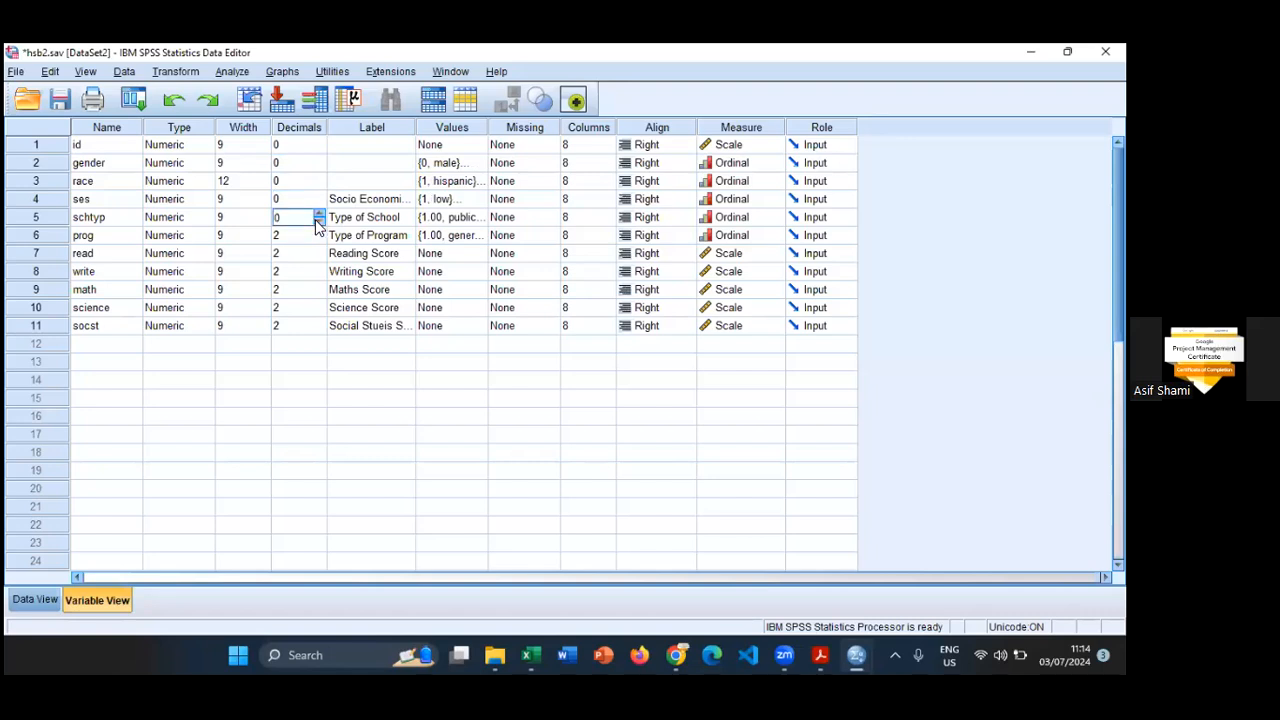
pyautogui.click(317, 240)
pyautogui.click(317, 240)
pyautogui.click(317, 240)
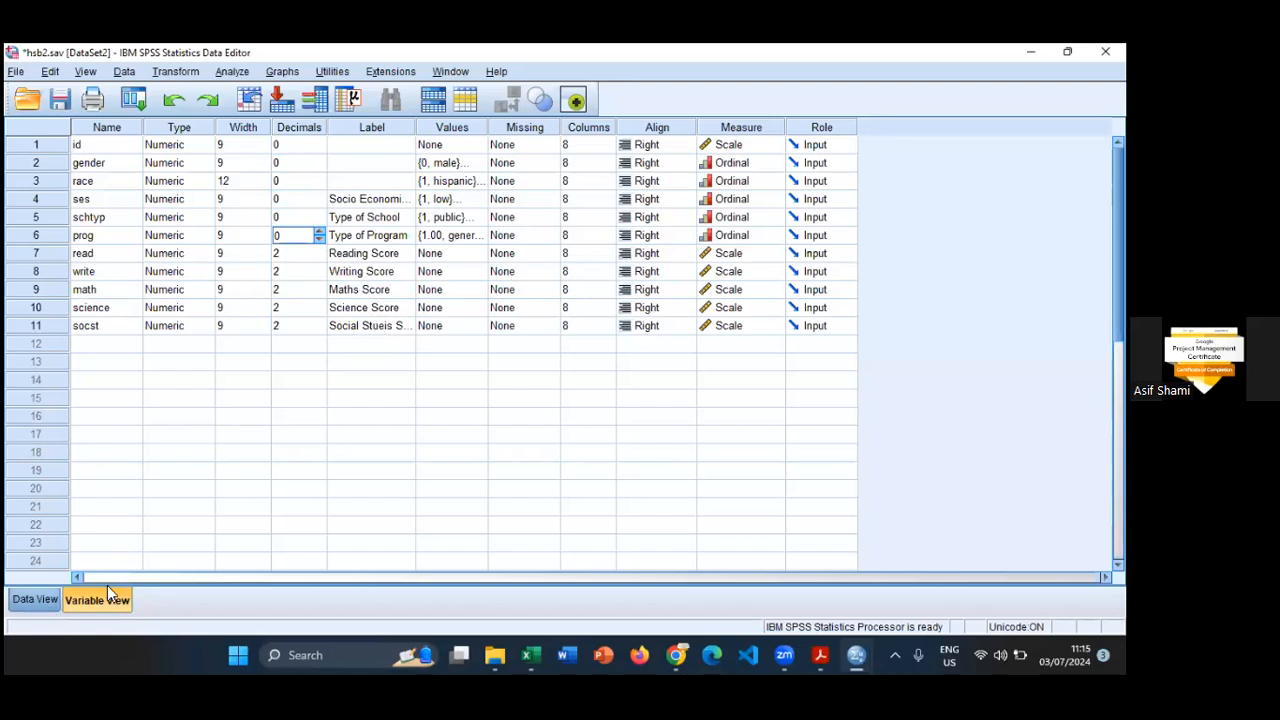
# - Examine the coded columns gender through prog and the score columns read through socst in the data
pyautogui.hotkey('ctrl', 't')
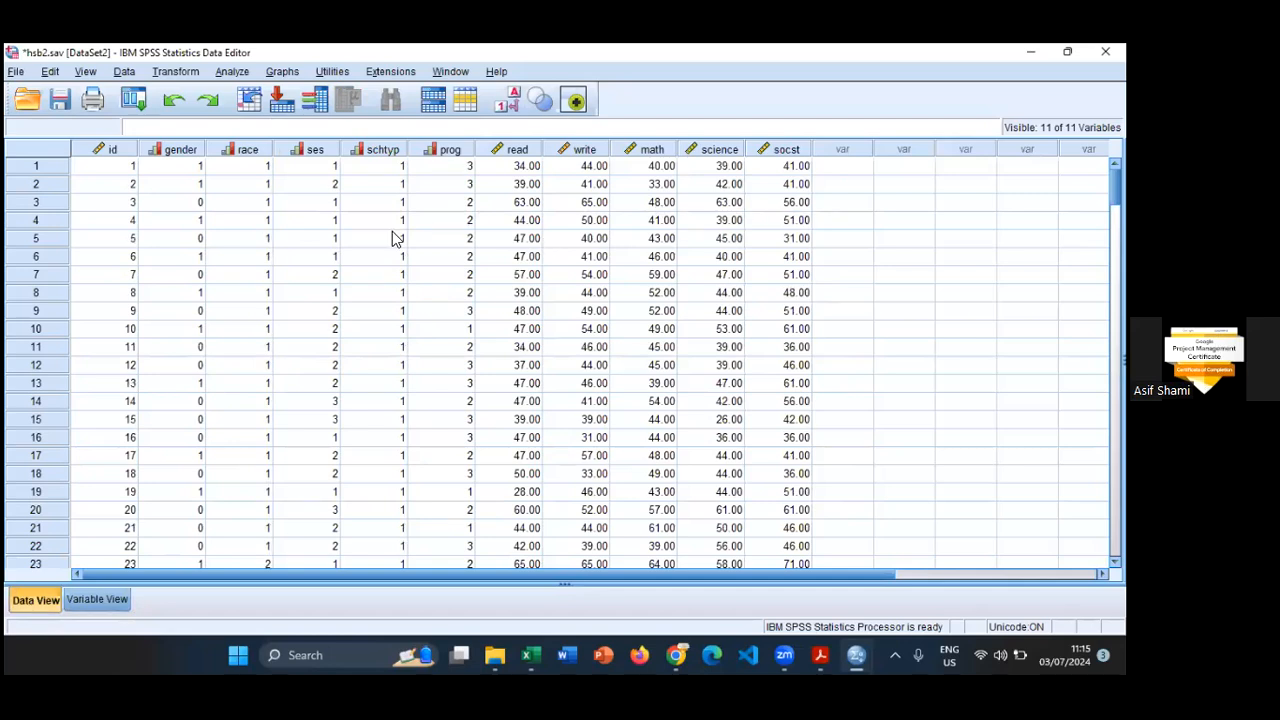
pyautogui.moveTo(180, 149); pyautogui.dragTo(250, 149)
pyautogui.moveTo(425, 155); pyautogui.dragTo(445, 155)
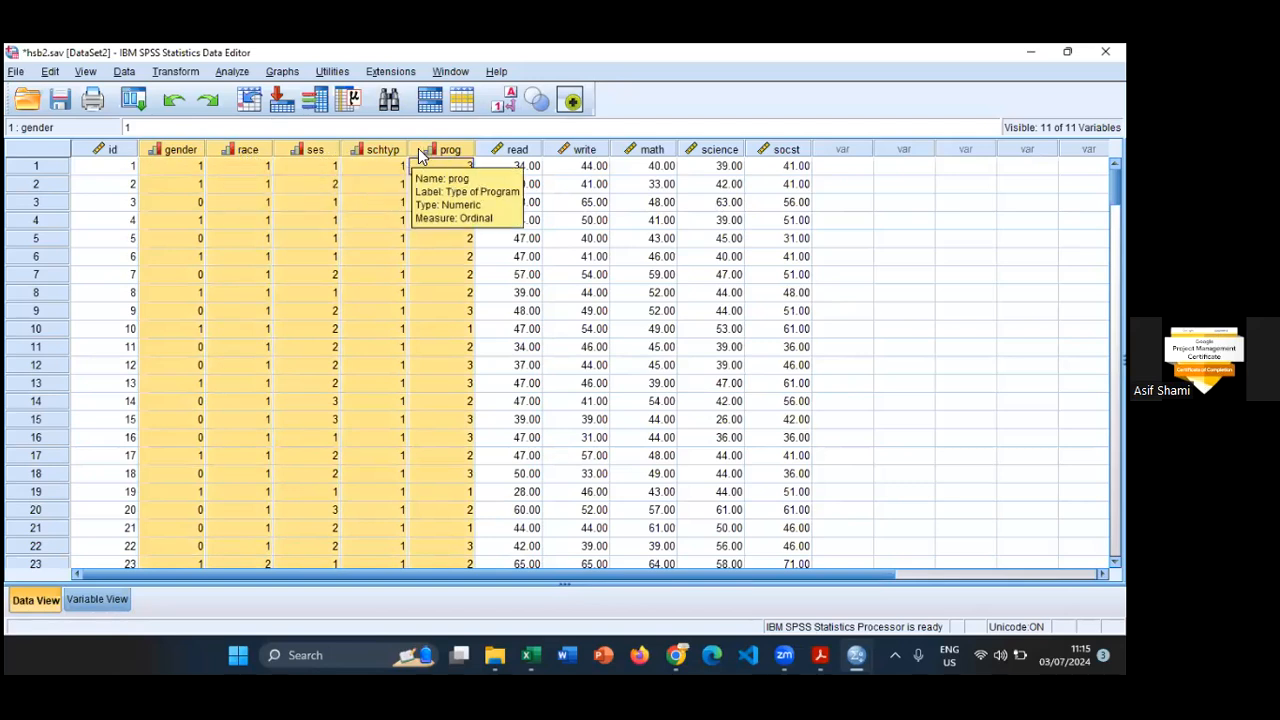
pyautogui.click(501, 151)
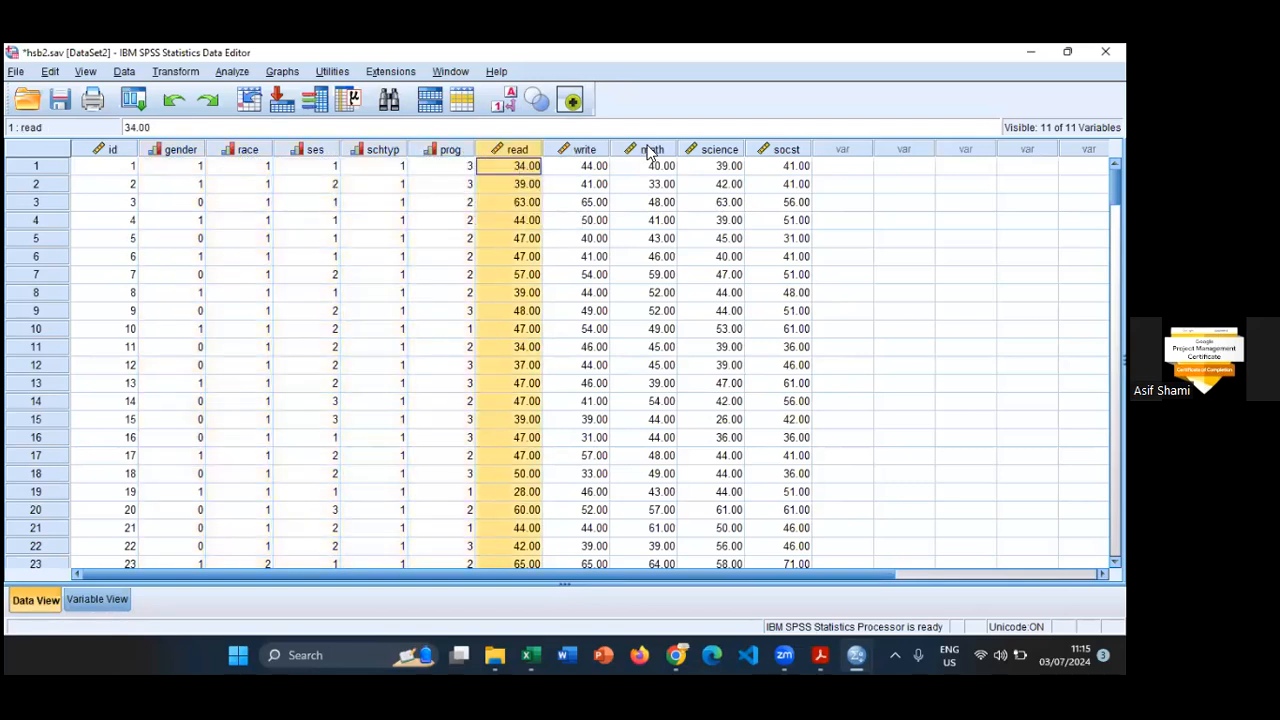
pyautogui.press('Right')
pyautogui.press('Right')
pyautogui.press('Right')
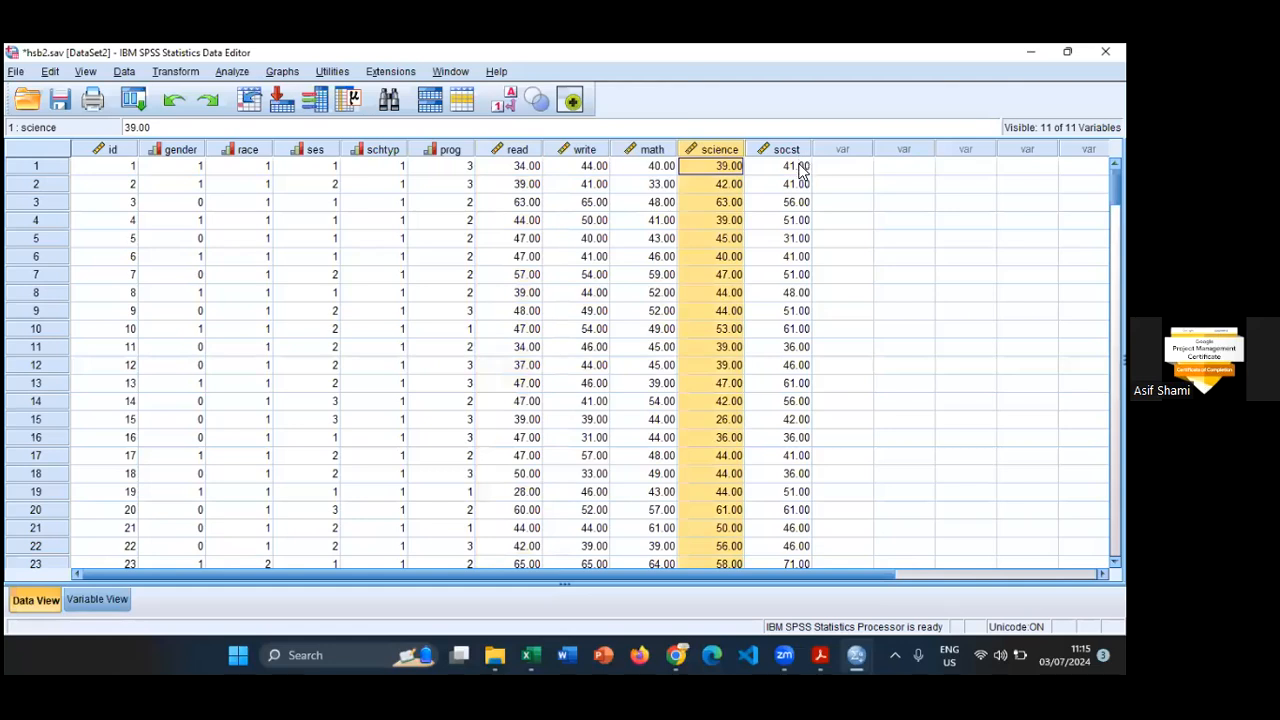
pyautogui.press('Right')
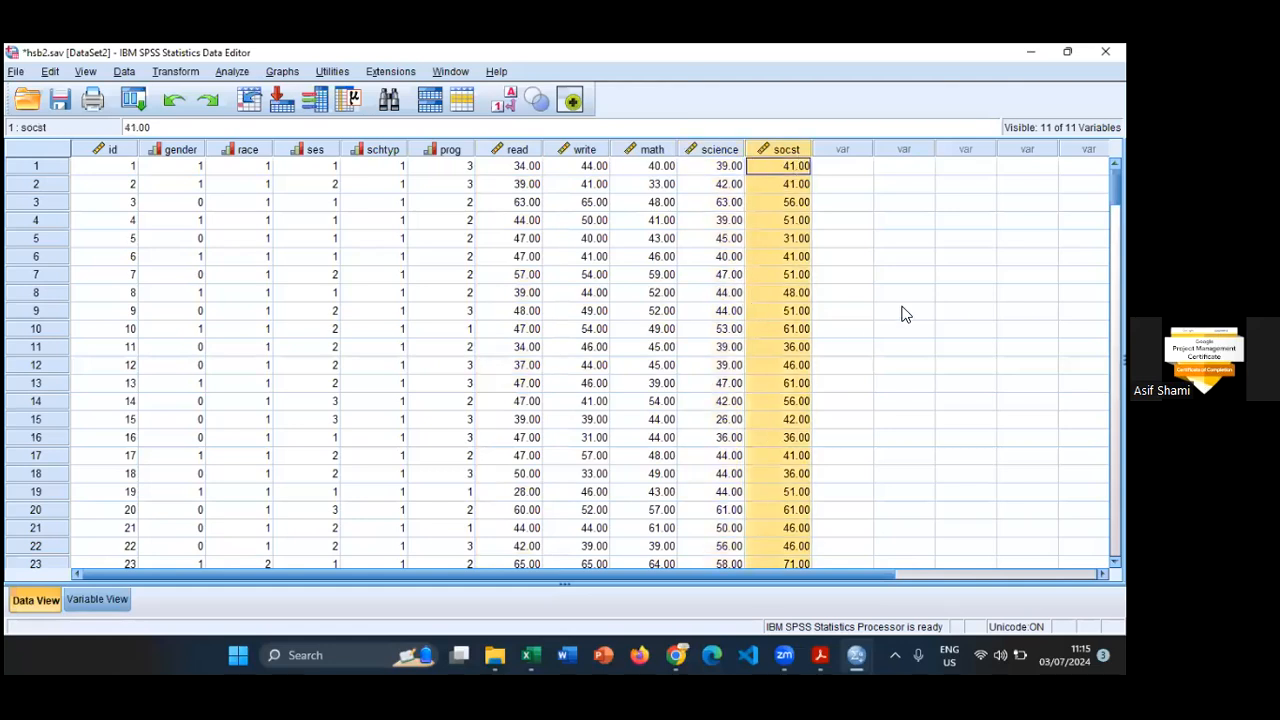
pyautogui.click(904, 311)
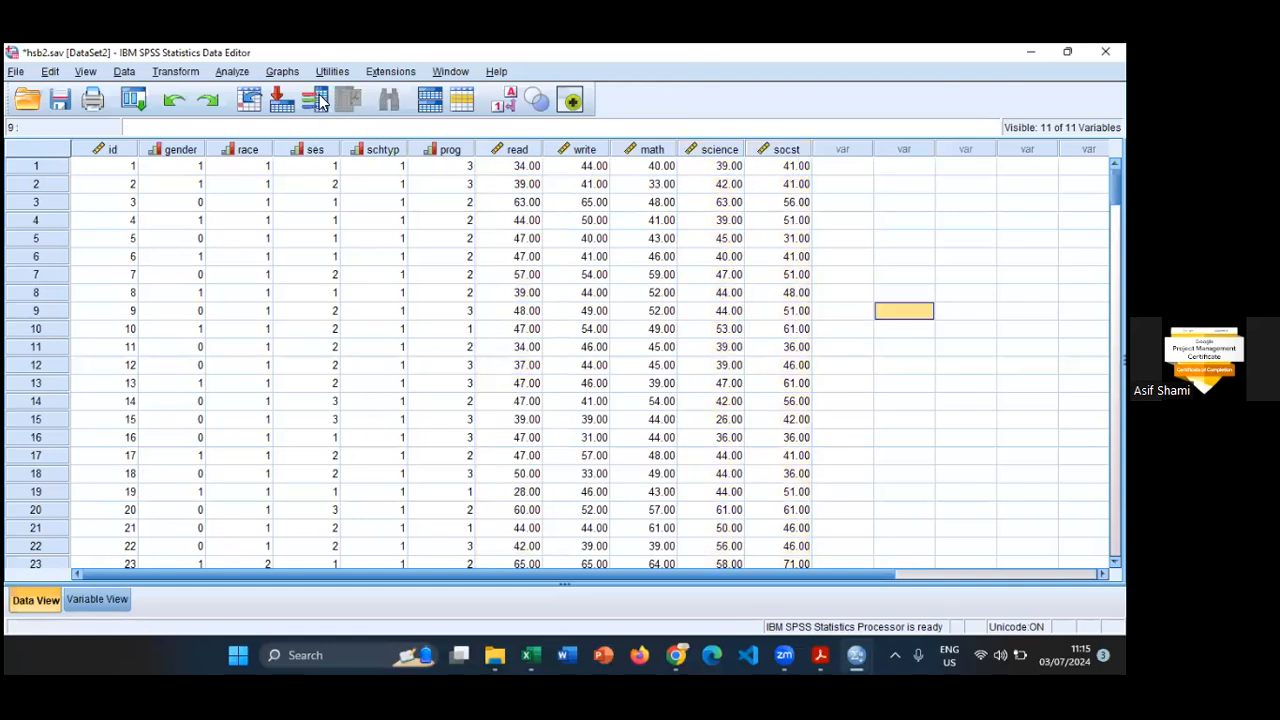
# - Start a Frequencies analysis with gender, race, Socio Economic Status, Type of School and Type of Program as the variables
pyautogui.click(282, 72)
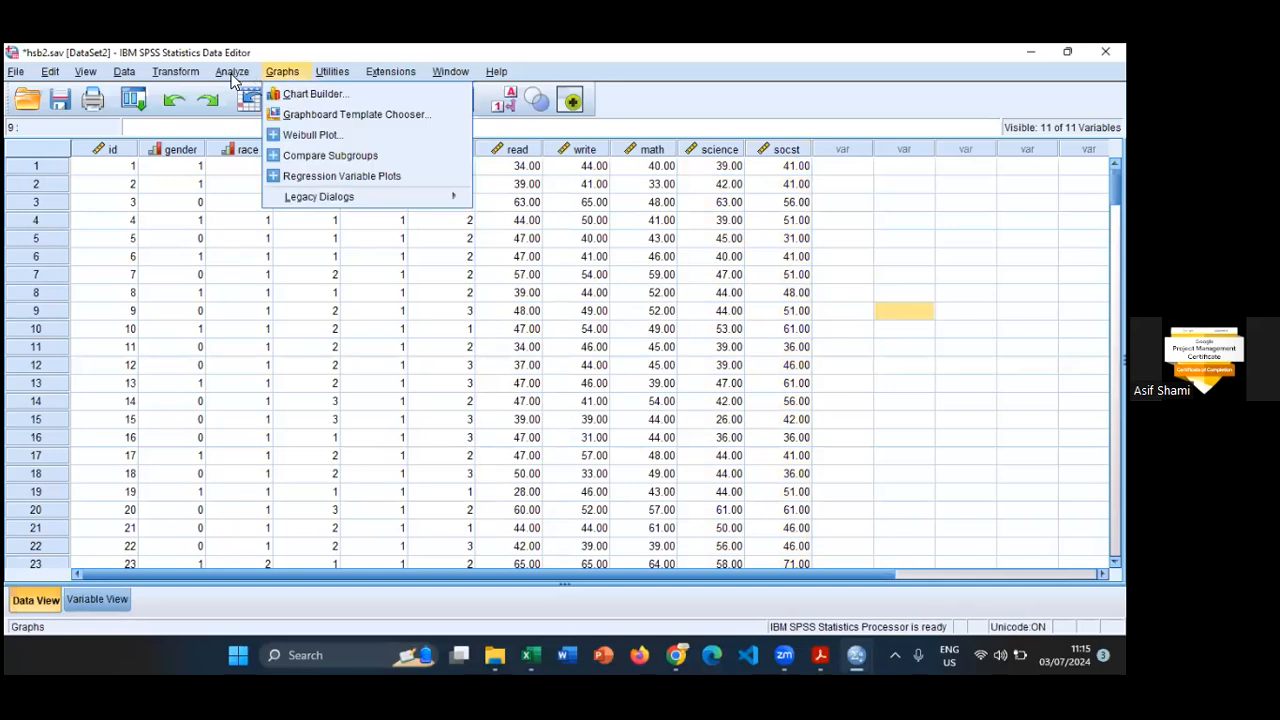
pyautogui.click(442, 118)
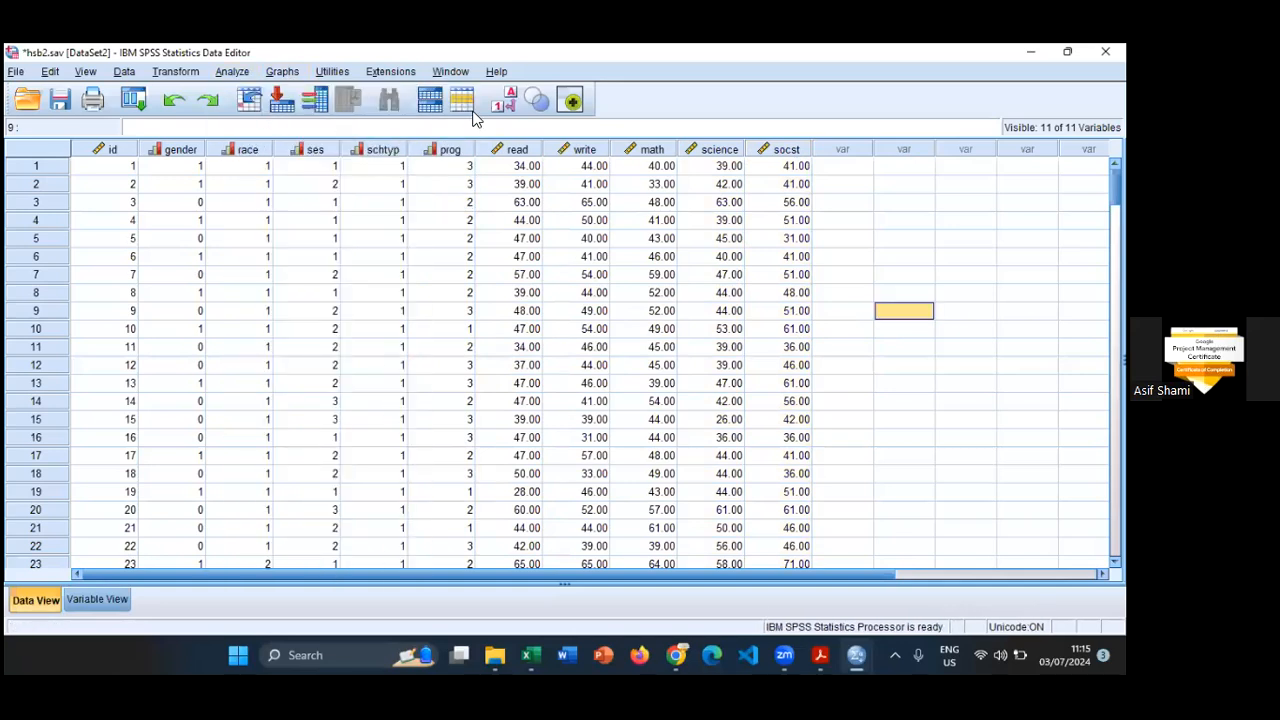
pyautogui.click(232, 72)
pyautogui.moveTo(281, 112)
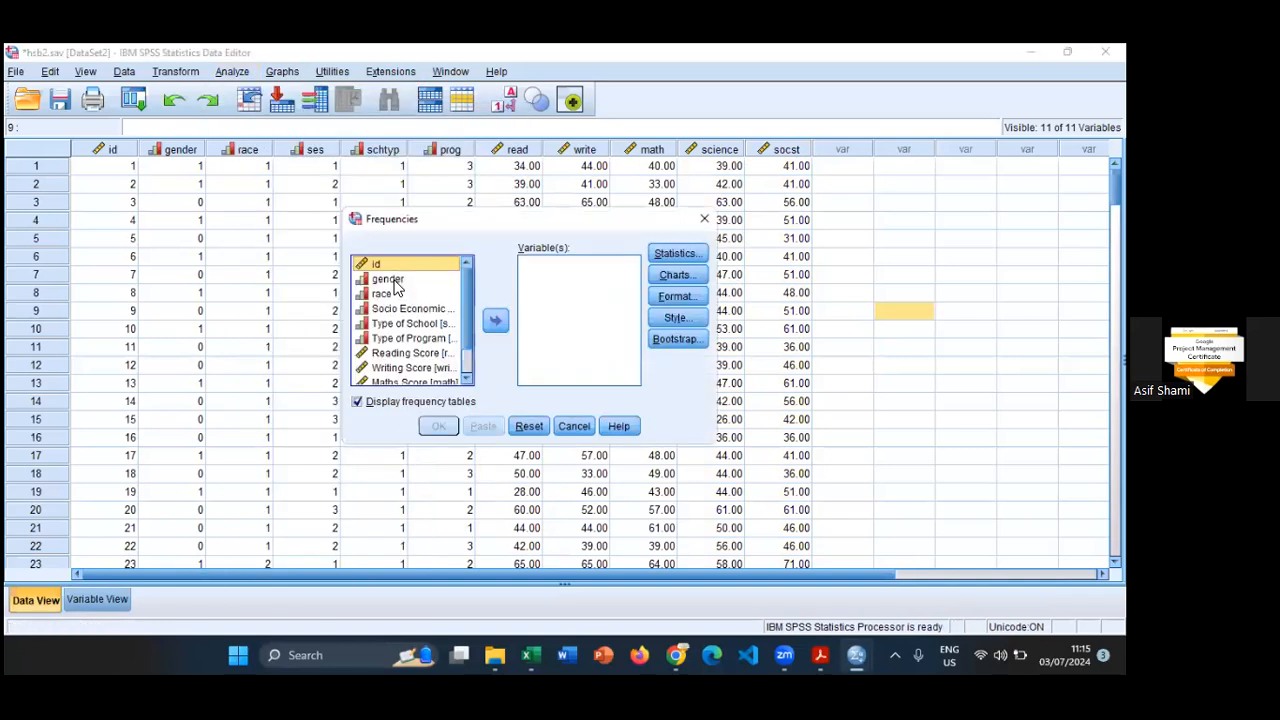
pyautogui.click(395, 280)
pyautogui.hotkey('shift', 'Down')
pyautogui.hotkey('shift', 'Down')
pyautogui.hotkey('shift', 'Down')
pyautogui.hotkey('shift', 'Down')
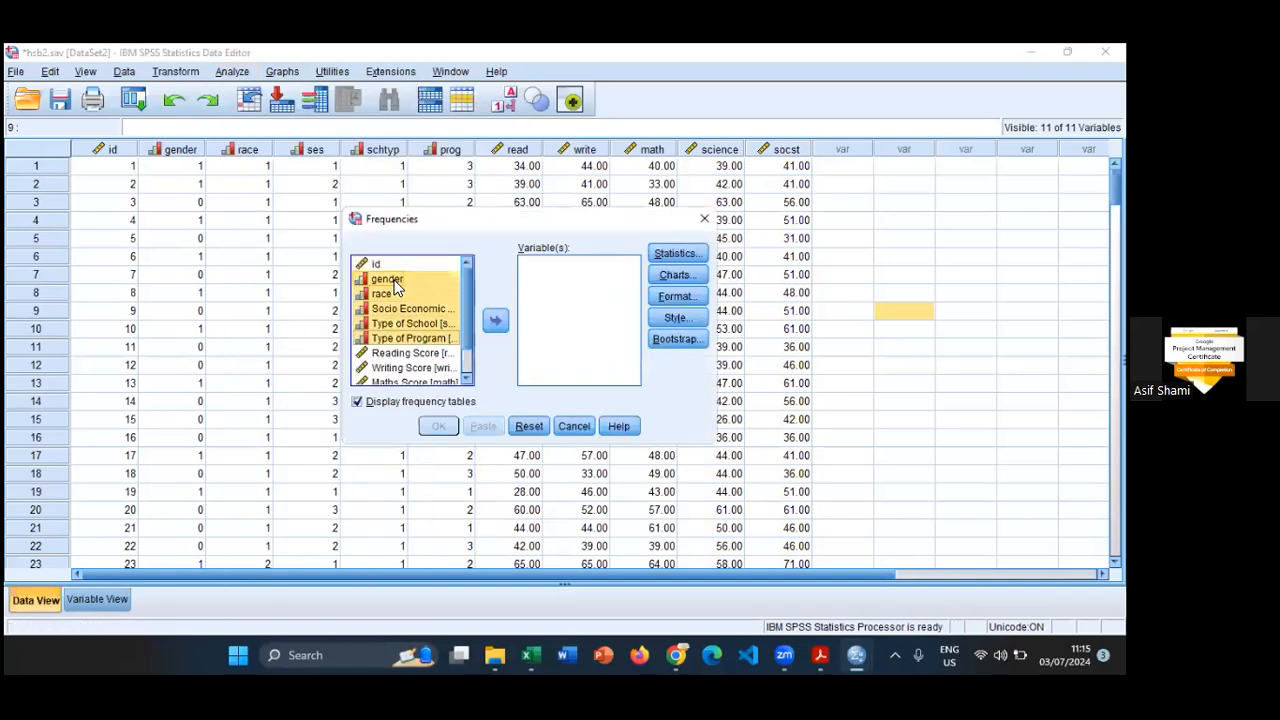
pyautogui.click(495, 320)
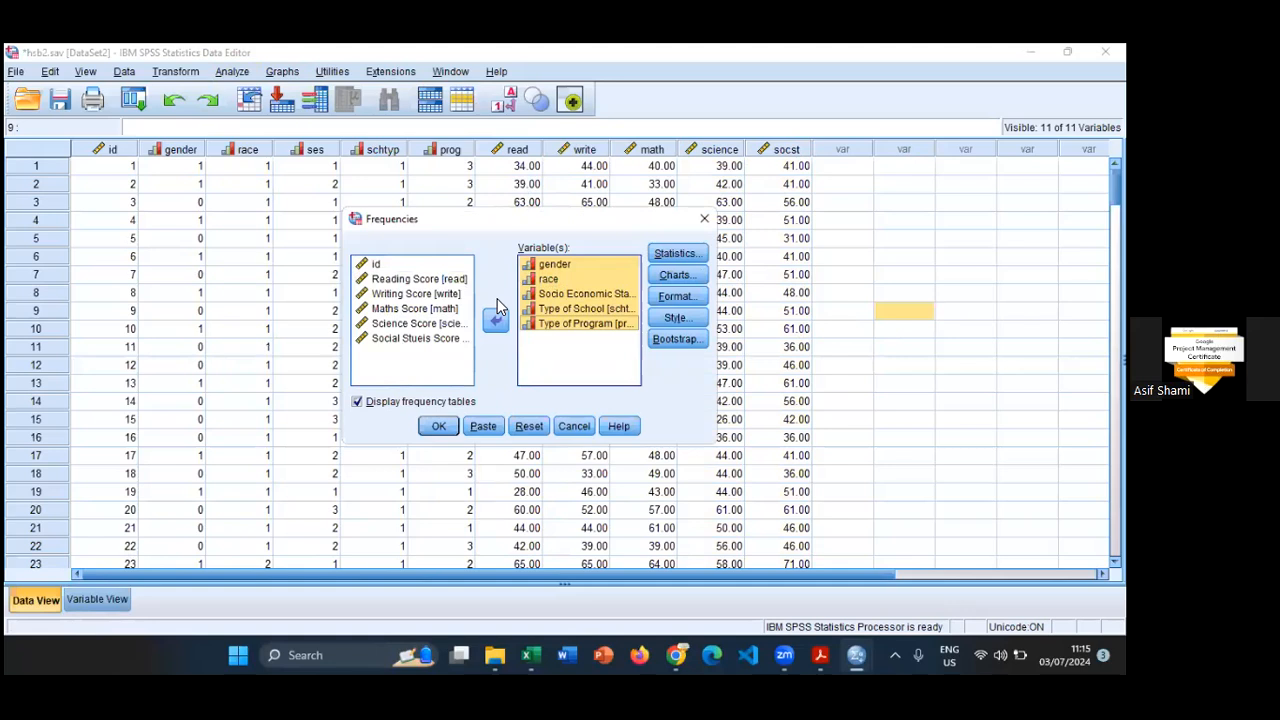
# - Add bar charts with frequencies as the chart values and run the Frequencies analysis
pyautogui.click(675, 274)
pyautogui.click(481, 300)
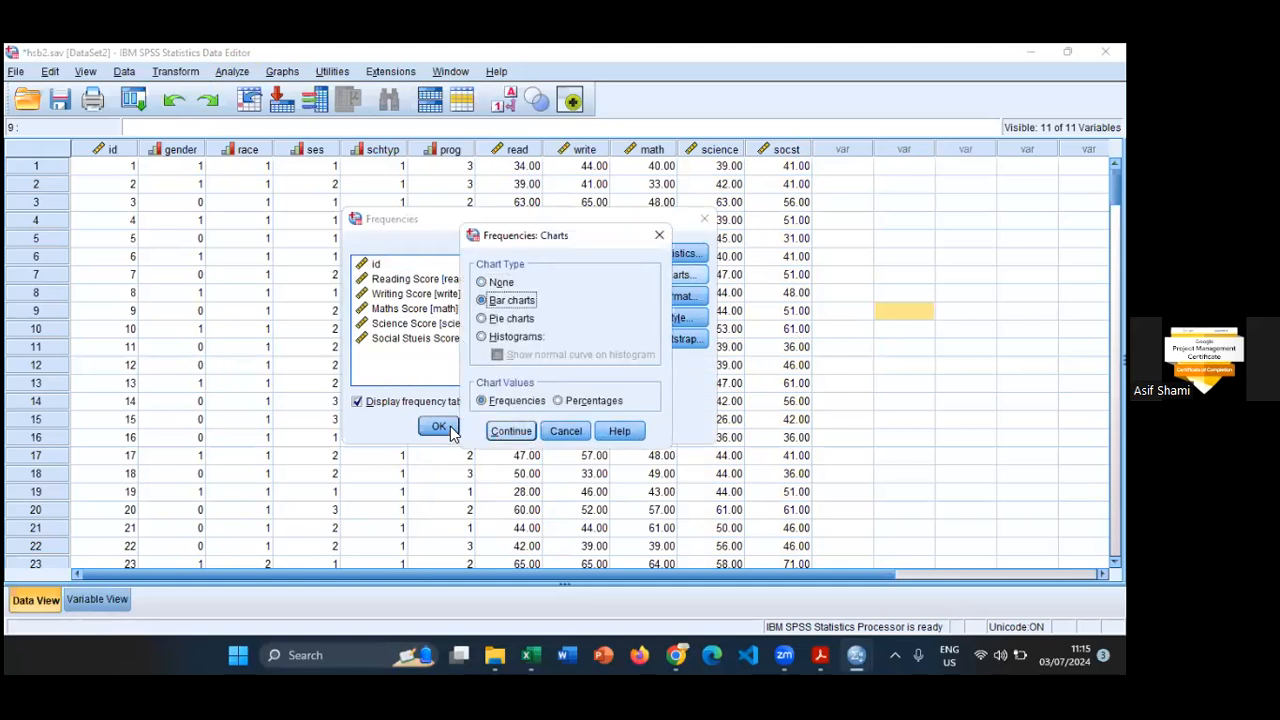
pyautogui.click(511, 431)
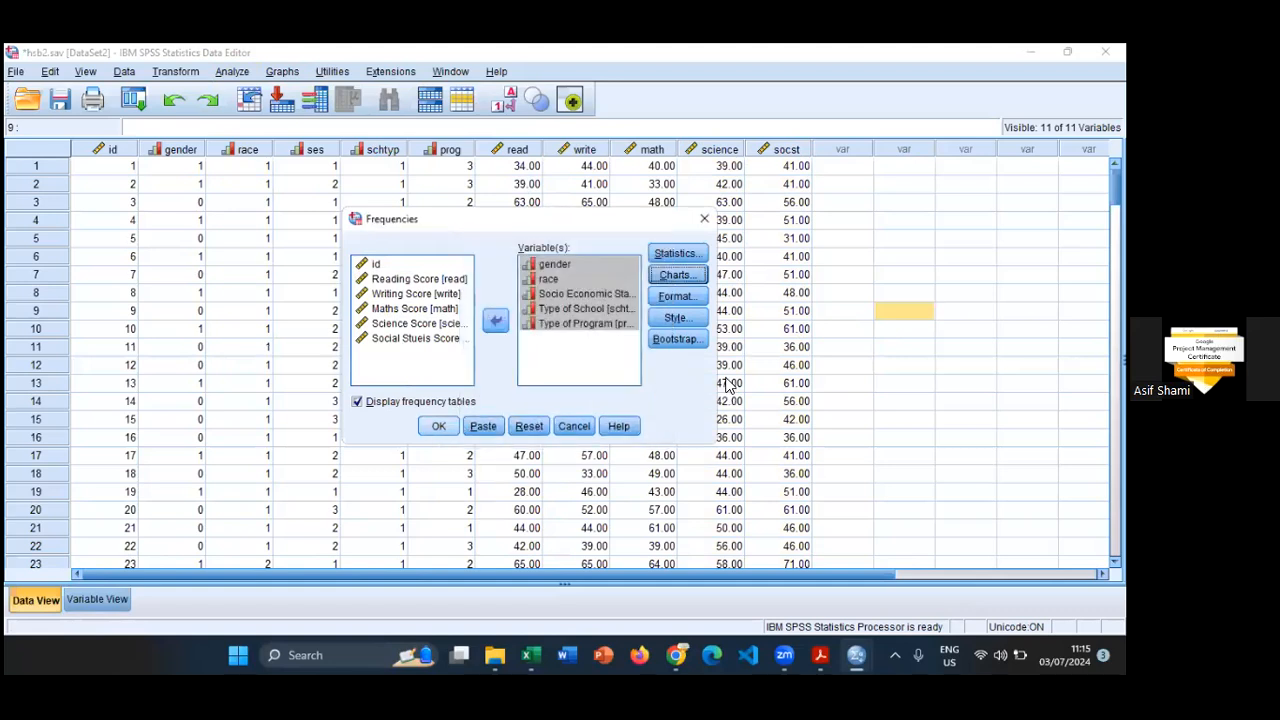
pyautogui.press('Return')
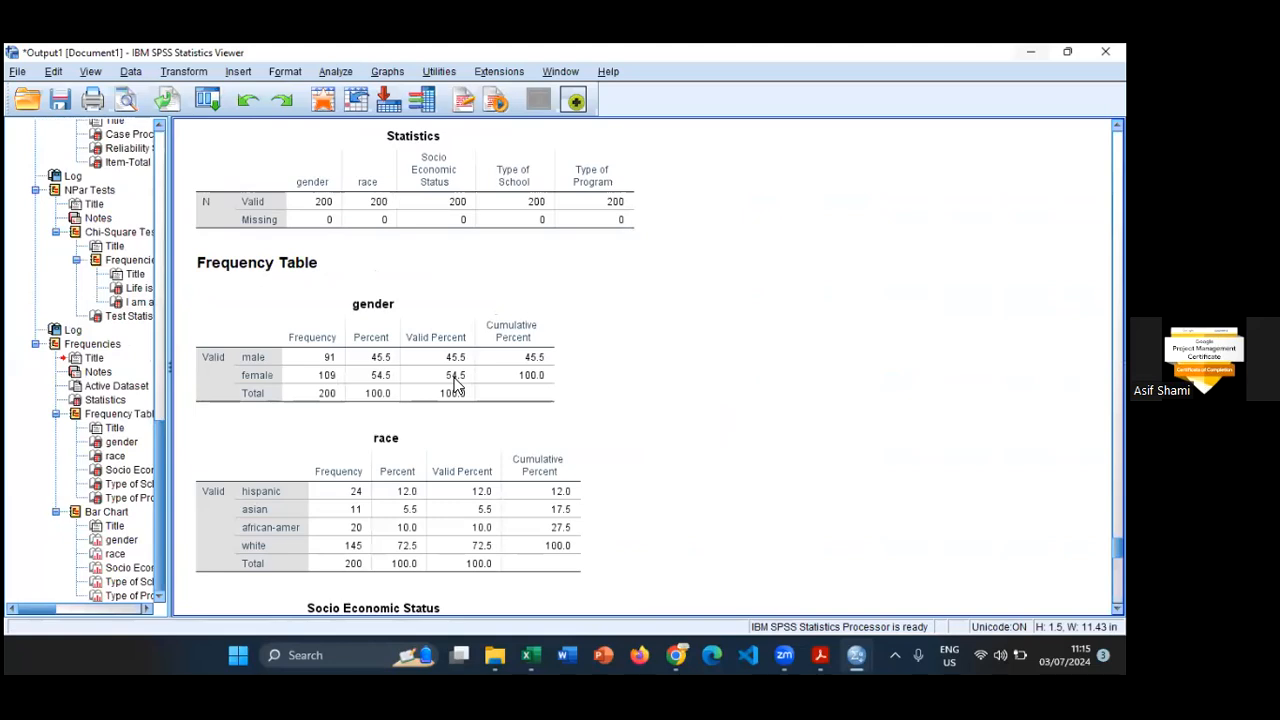
# - Review the frequency tables and bar charts for gender, race, Socio Economic Status, Type of School and Type of Program
pyautogui.click(455, 385)
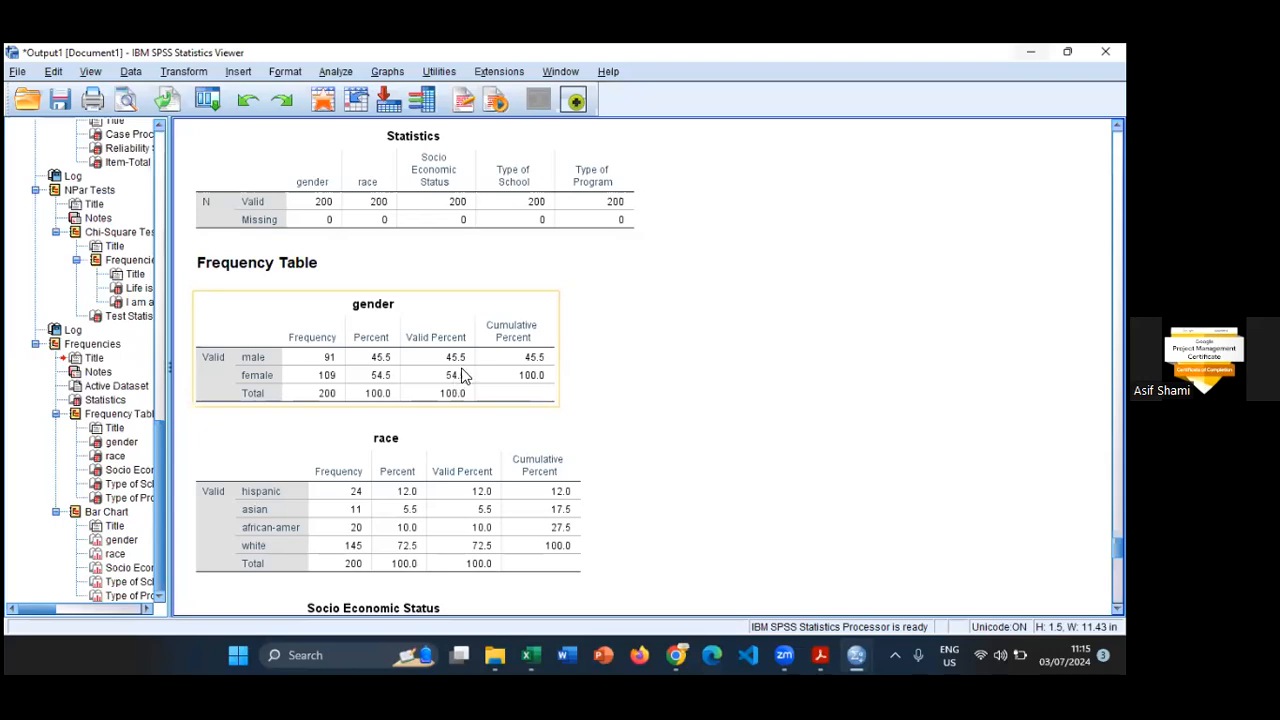
pyautogui.scroll(-2, 463, 375)
pyautogui.click(463, 375)
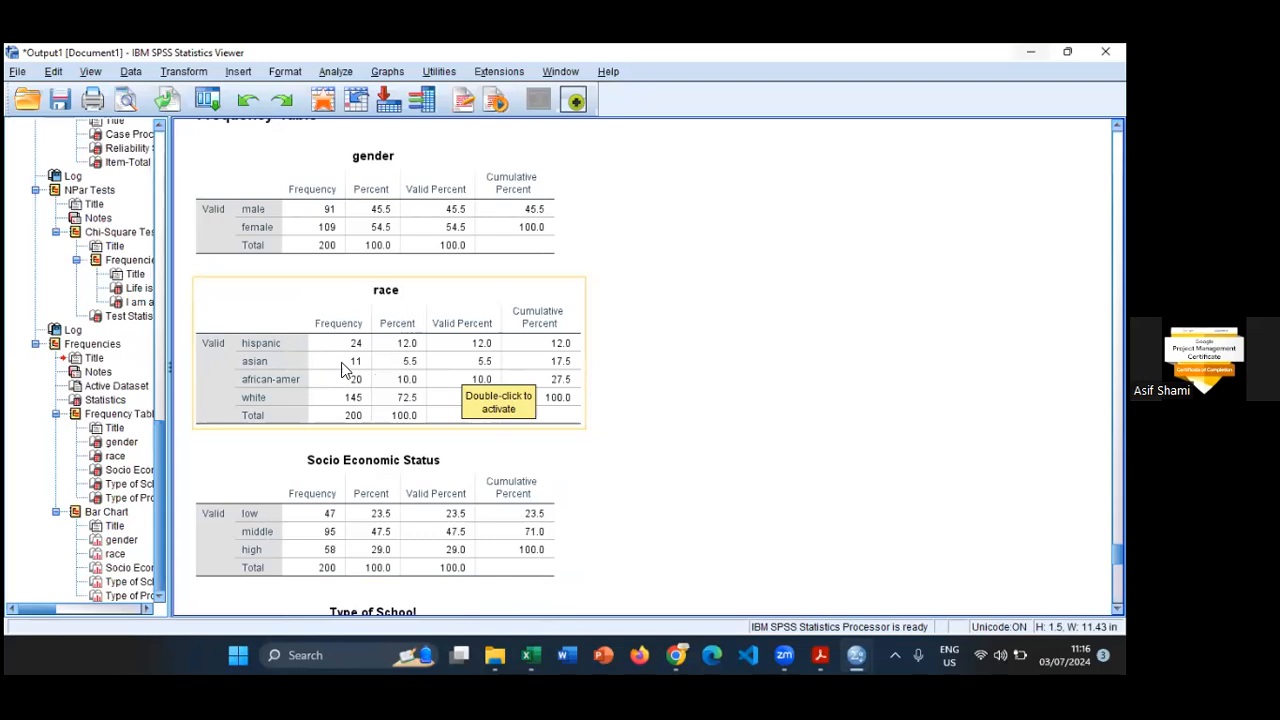
pyautogui.scroll(-1, 439, 406)
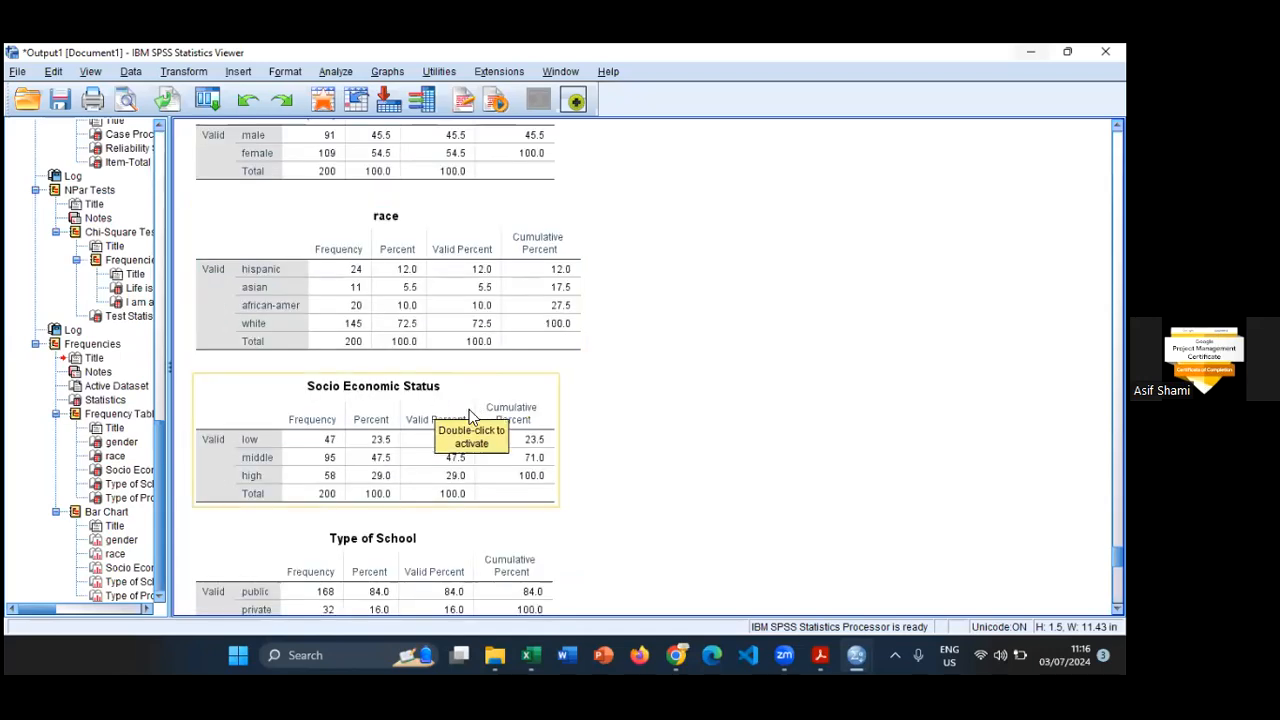
pyautogui.scroll(-1, 346, 480)
pyautogui.scroll(-2, 366, 490)
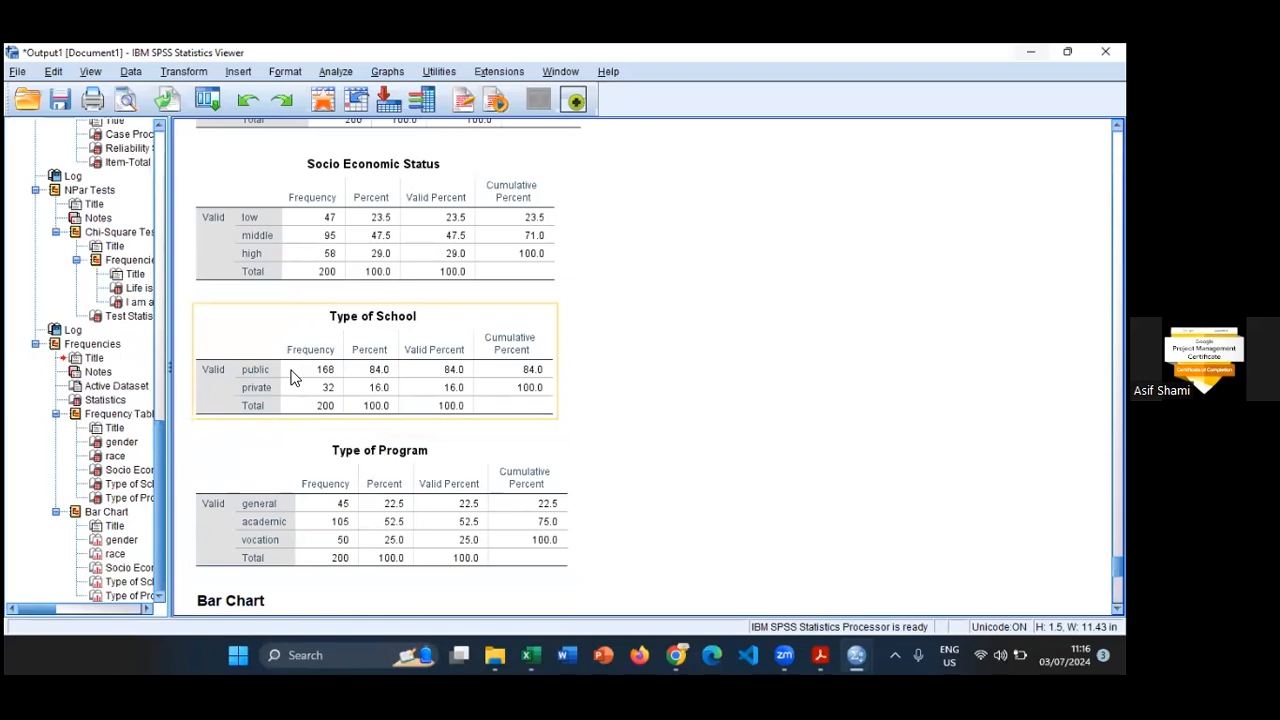
pyautogui.scroll(-2, 292, 376)
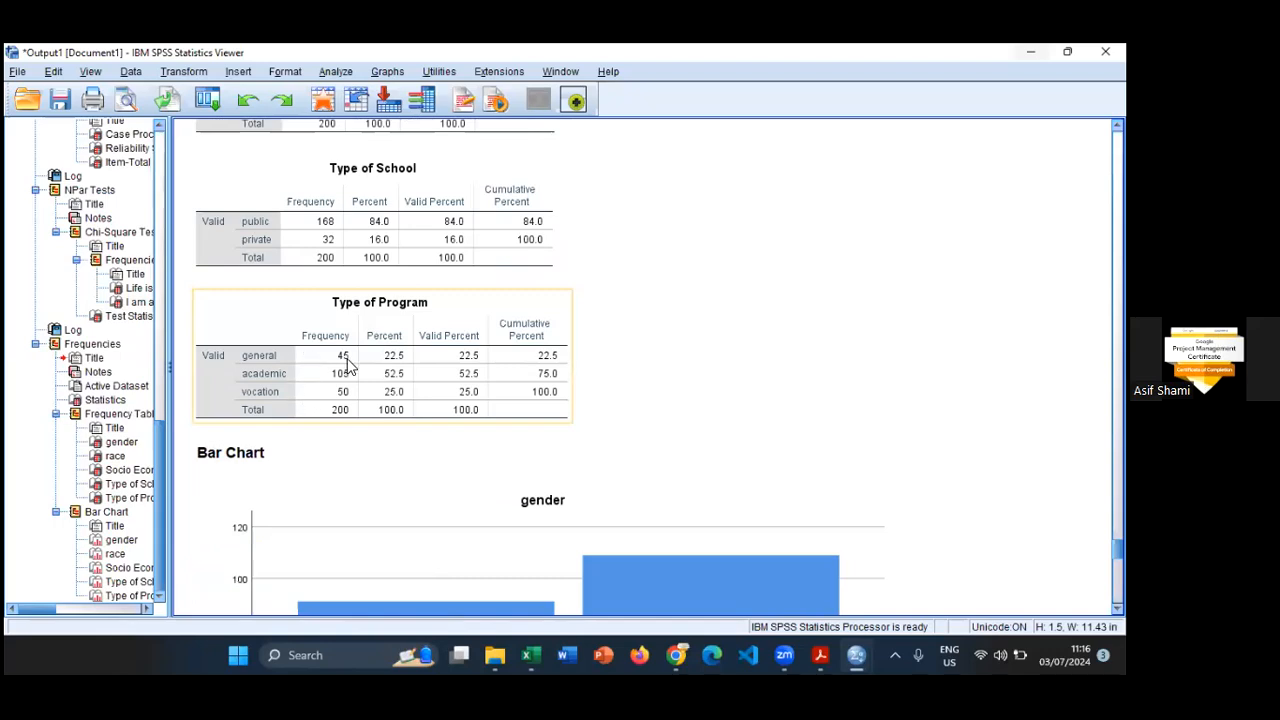
pyautogui.scroll(-4, 345, 362)
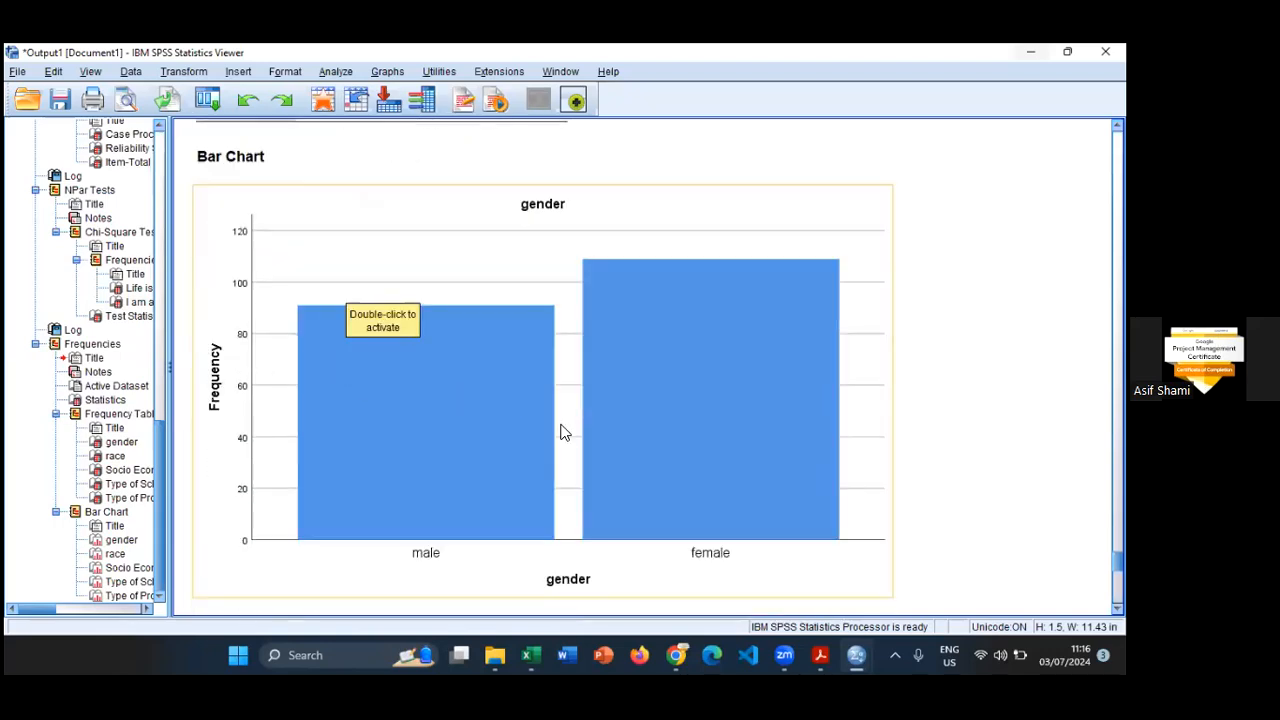
pyautogui.scroll(-7, 566, 426)
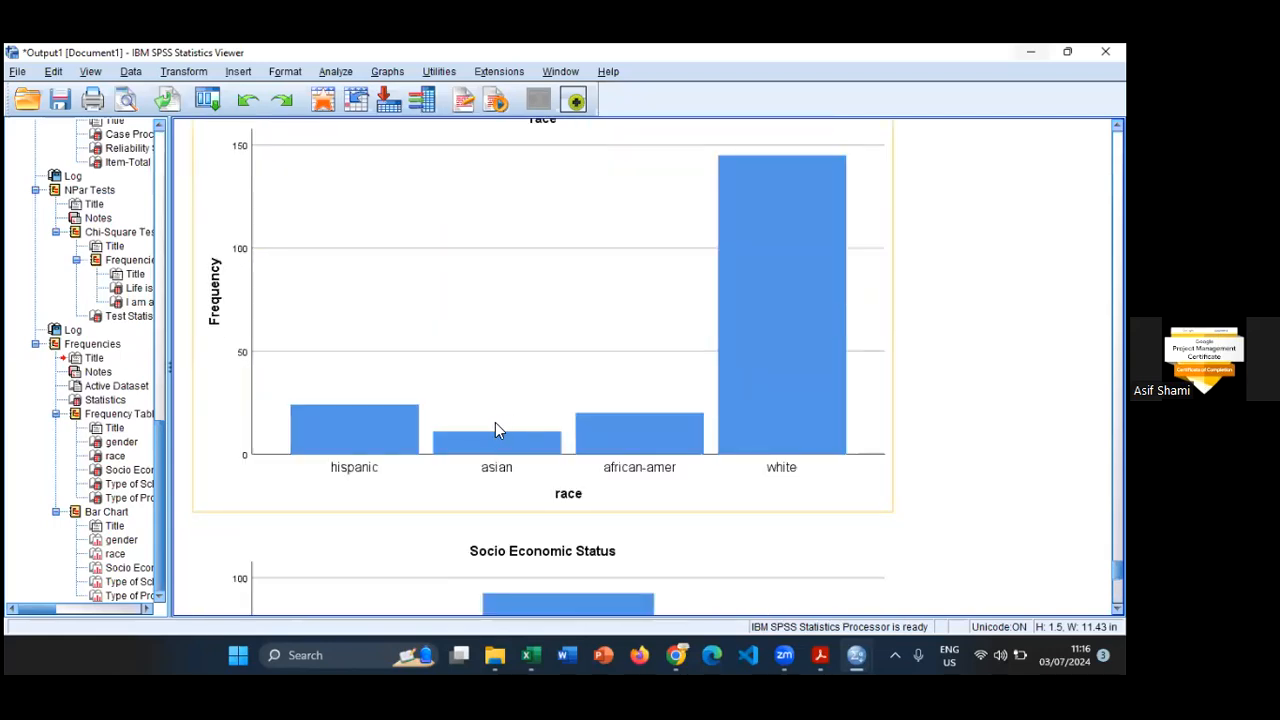
pyautogui.scroll(-17, 772, 349)
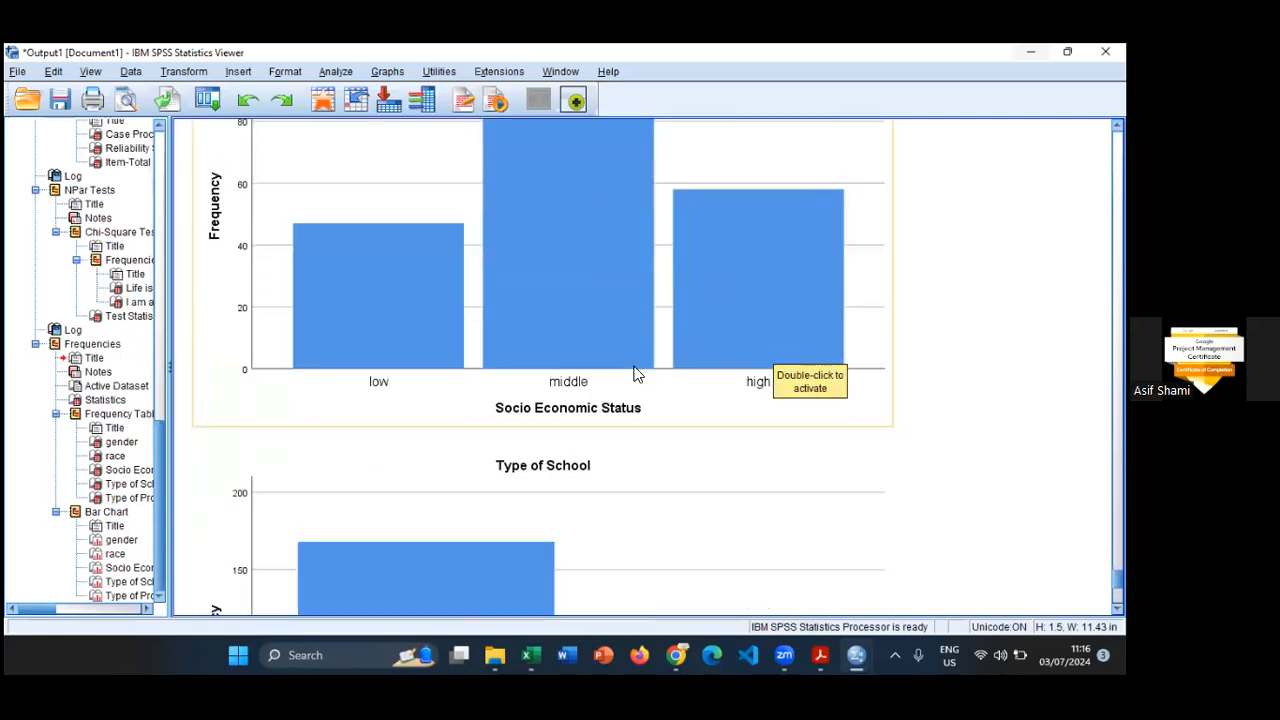
pyautogui.click(597, 381)
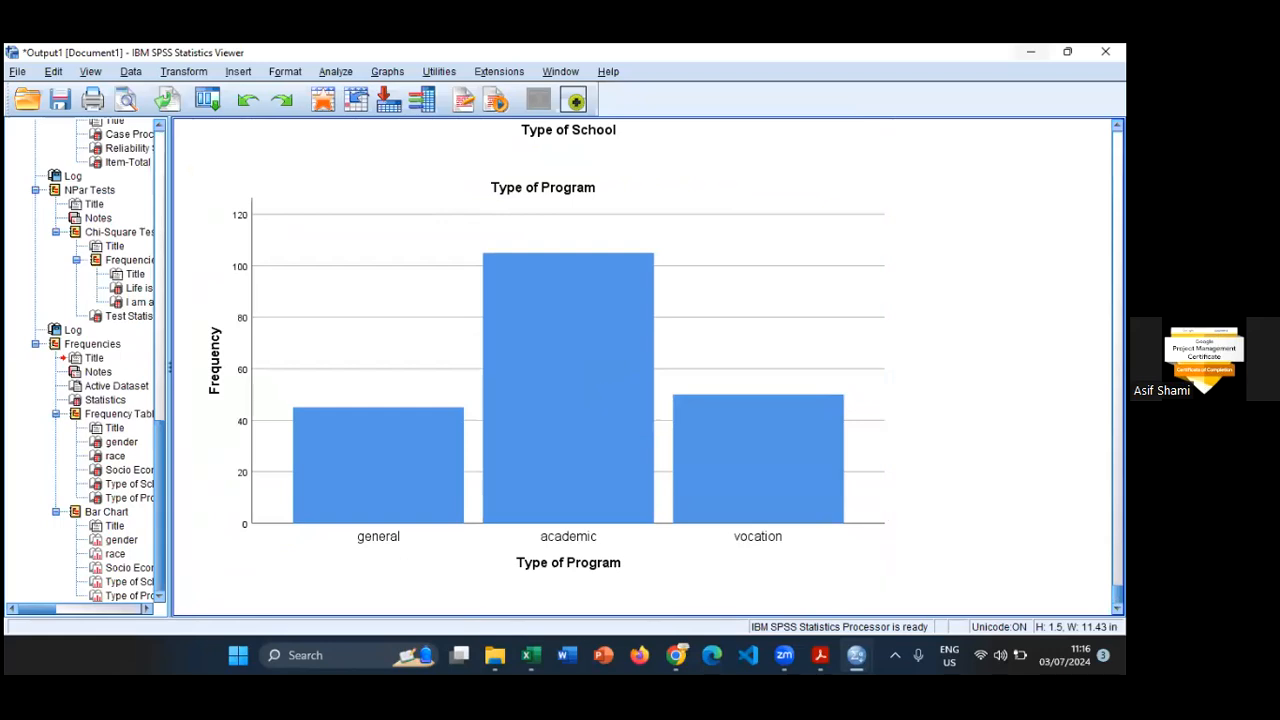
# - Start a Descriptives analysis with the Reading, Writing, Maths, Science and Social Studies scores as the variables
pyautogui.click(326, 76)
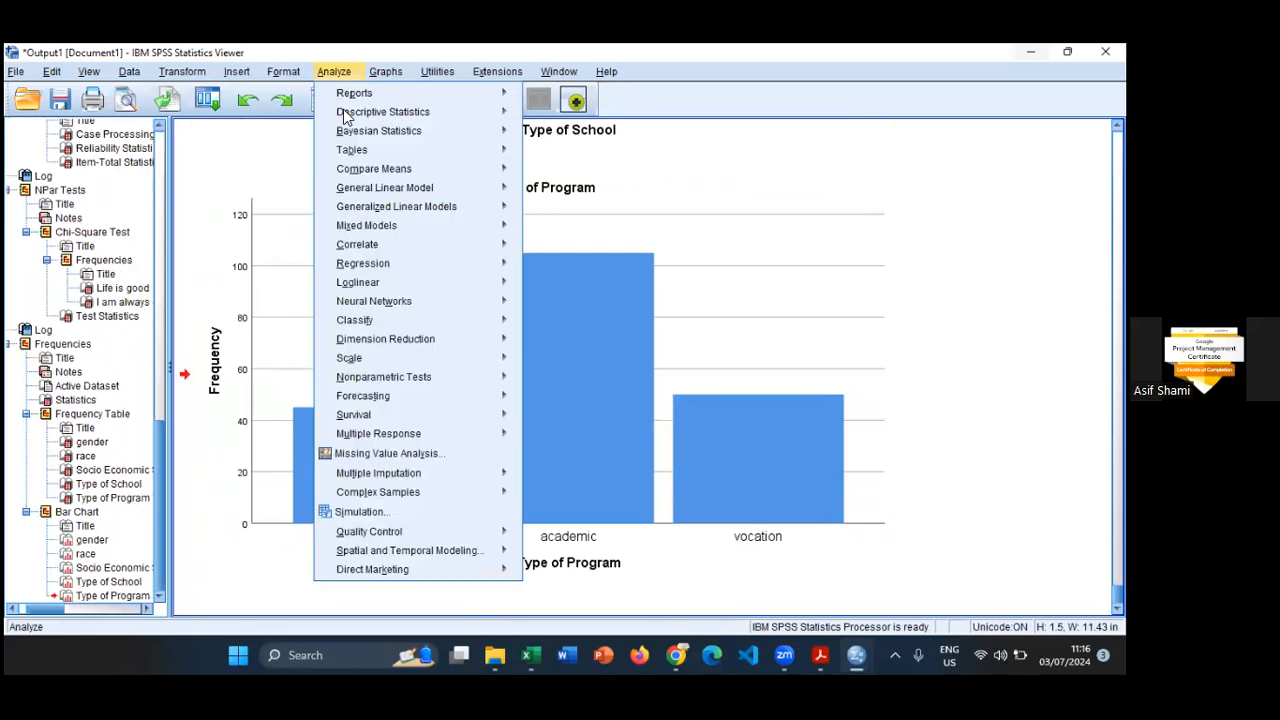
pyautogui.moveTo(476, 118)
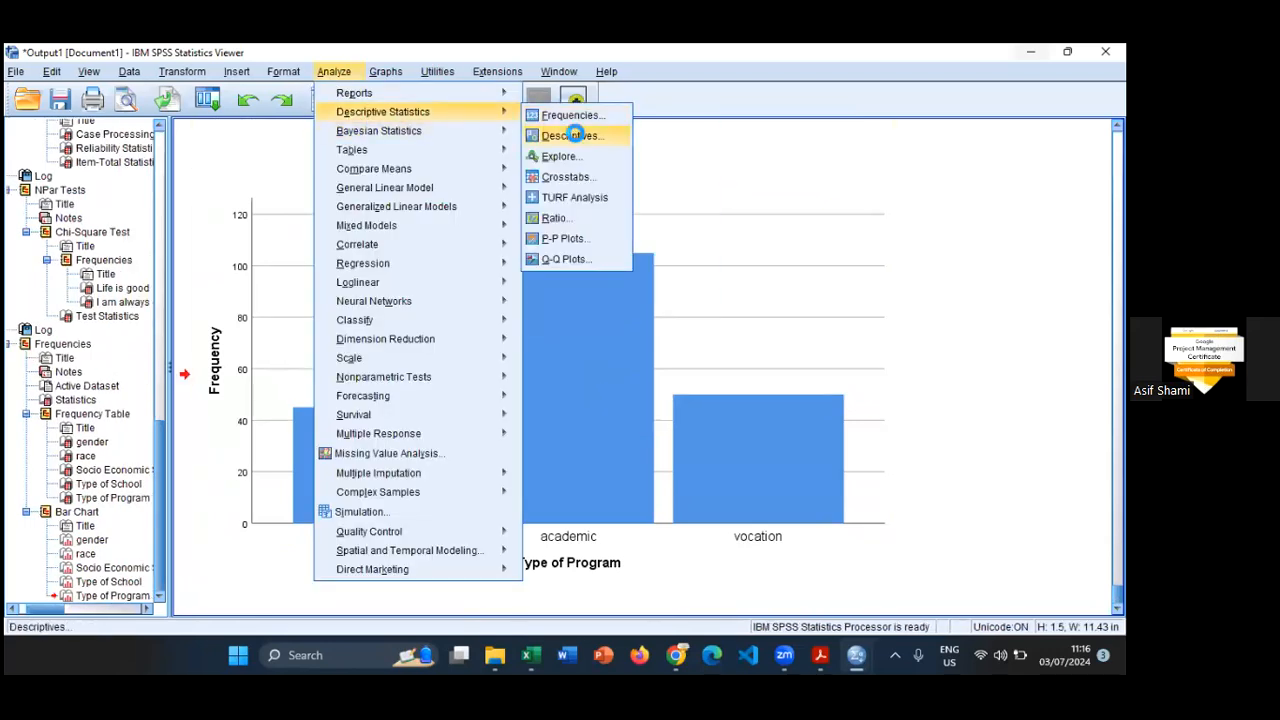
pyautogui.click(570, 135)
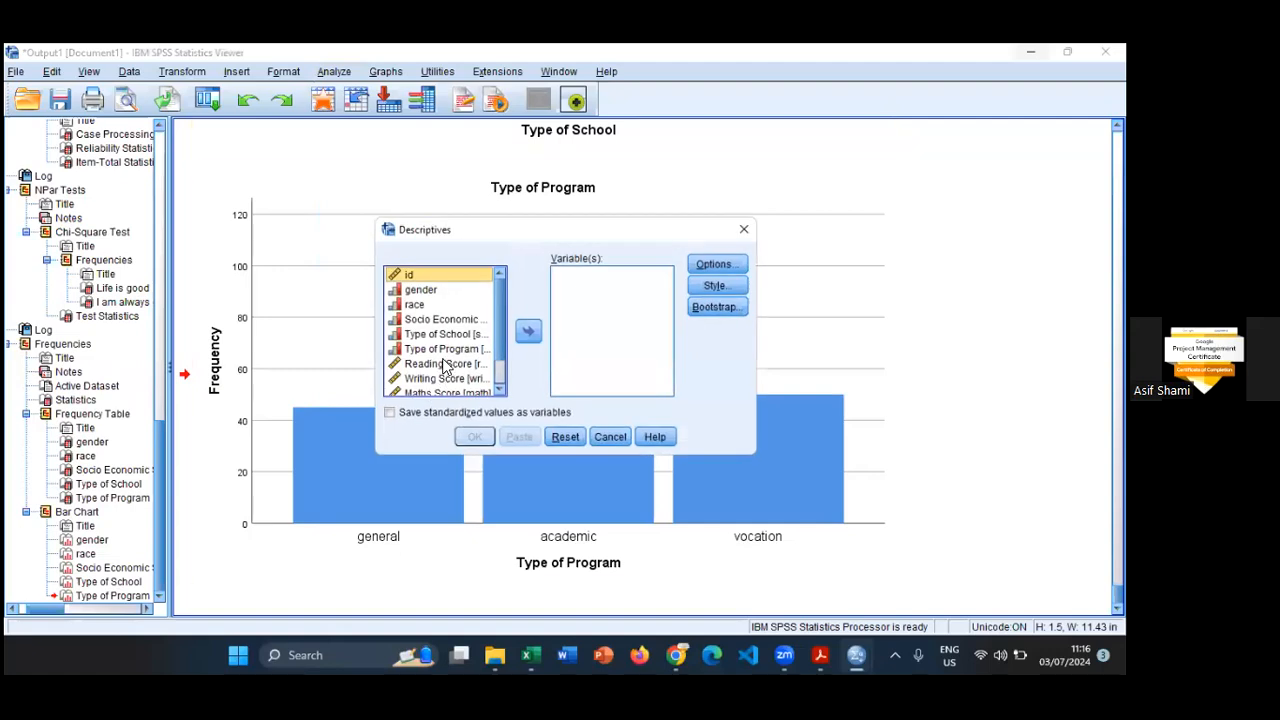
pyautogui.click(443, 364)
pyautogui.hotkey('shift', 'Down')
pyautogui.hotkey('shift', 'Down')
pyautogui.hotkey('shift', 'Down')
pyautogui.hotkey('shift', 'Down')
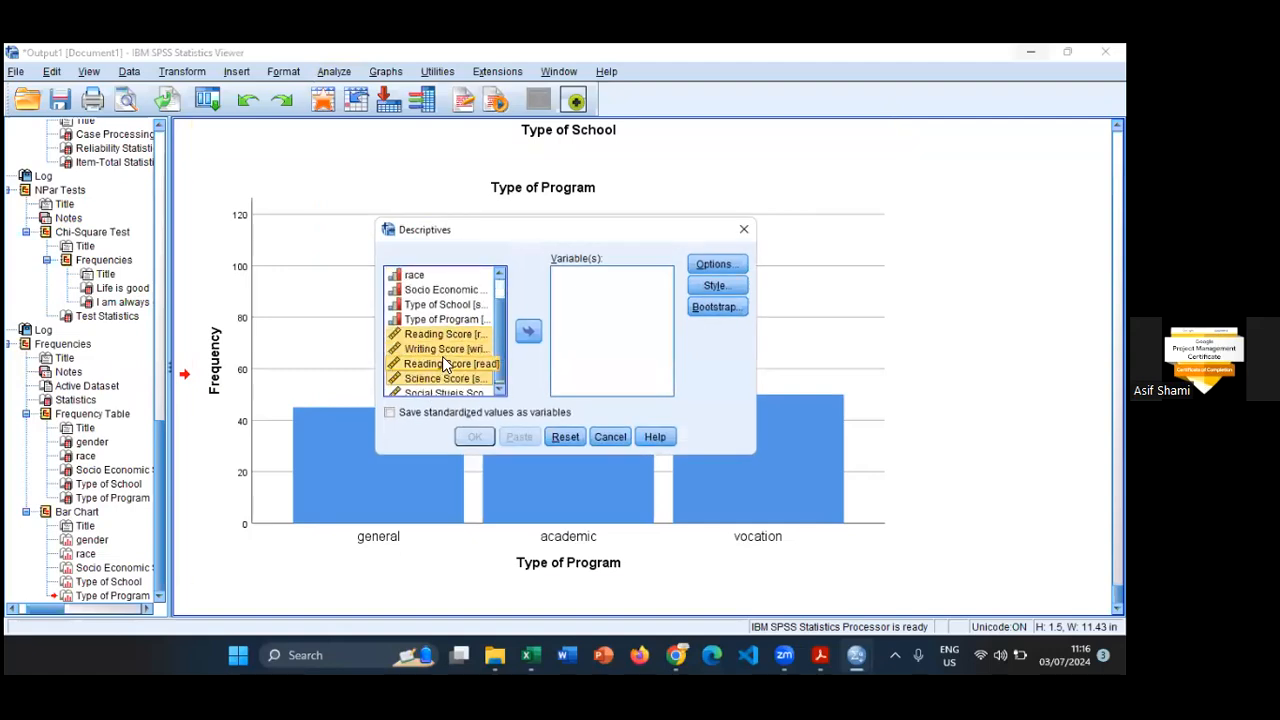
pyautogui.click(528, 332)
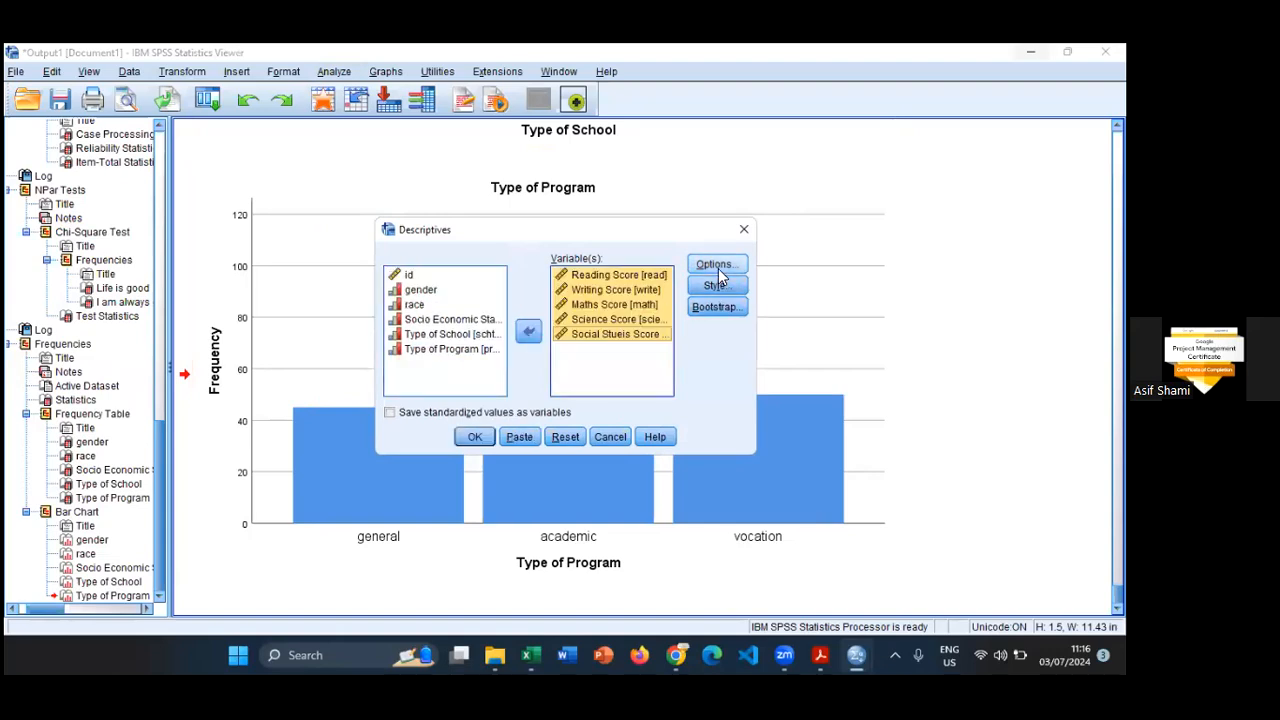
# - Add range, kurtosis and skewness to the descriptive statistics and run the Descriptives analysis
pyautogui.click(716, 265)
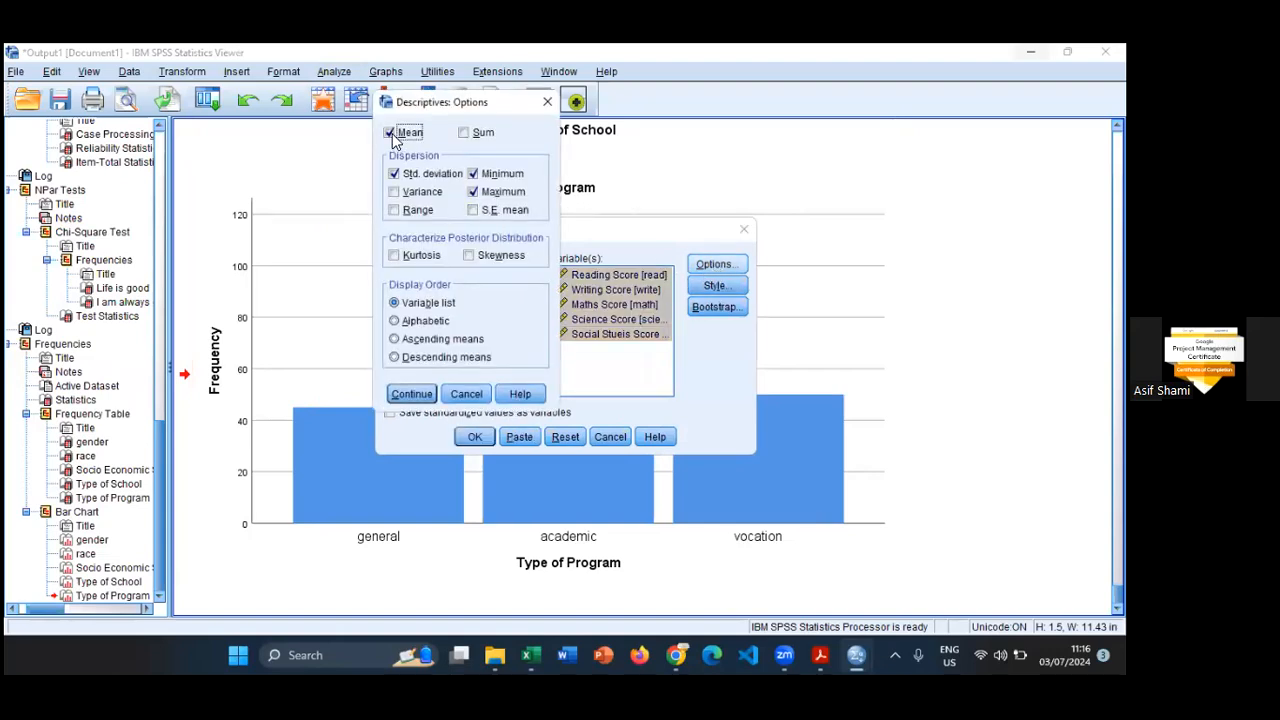
pyautogui.click(394, 210)
pyautogui.click(410, 258)
pyautogui.click(469, 256)
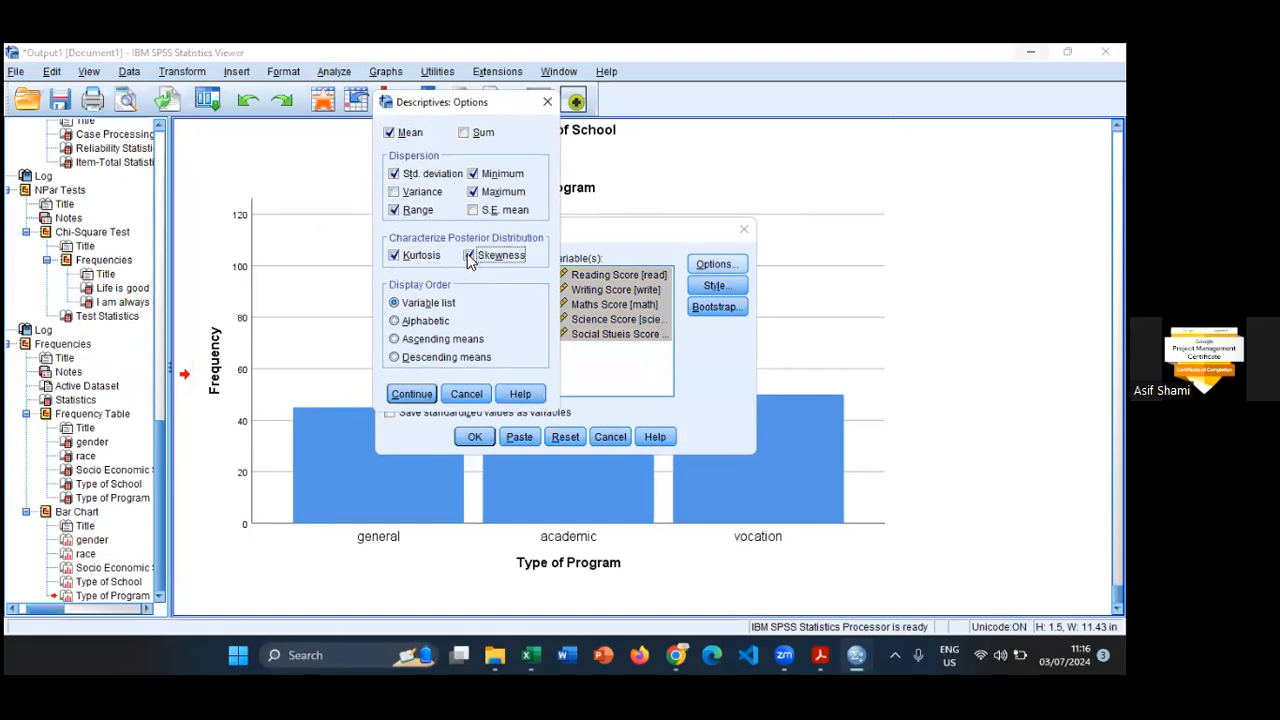
pyautogui.click(412, 394)
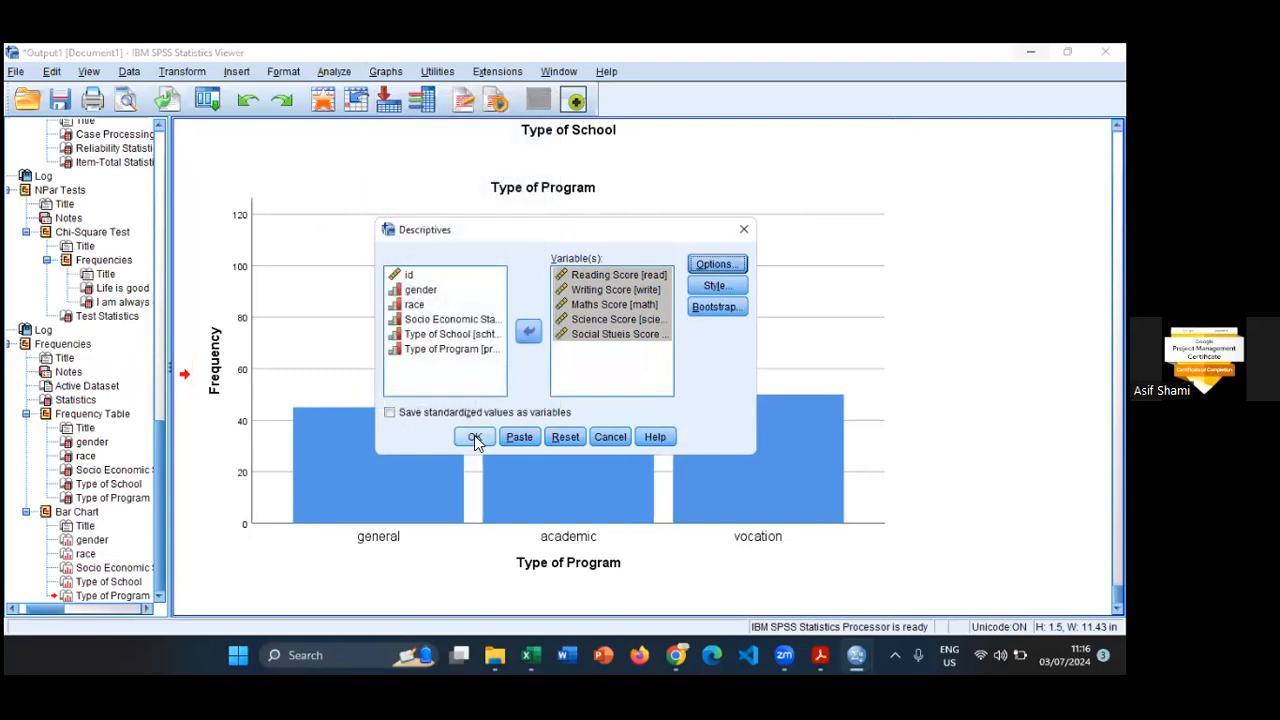
pyautogui.click(474, 437)
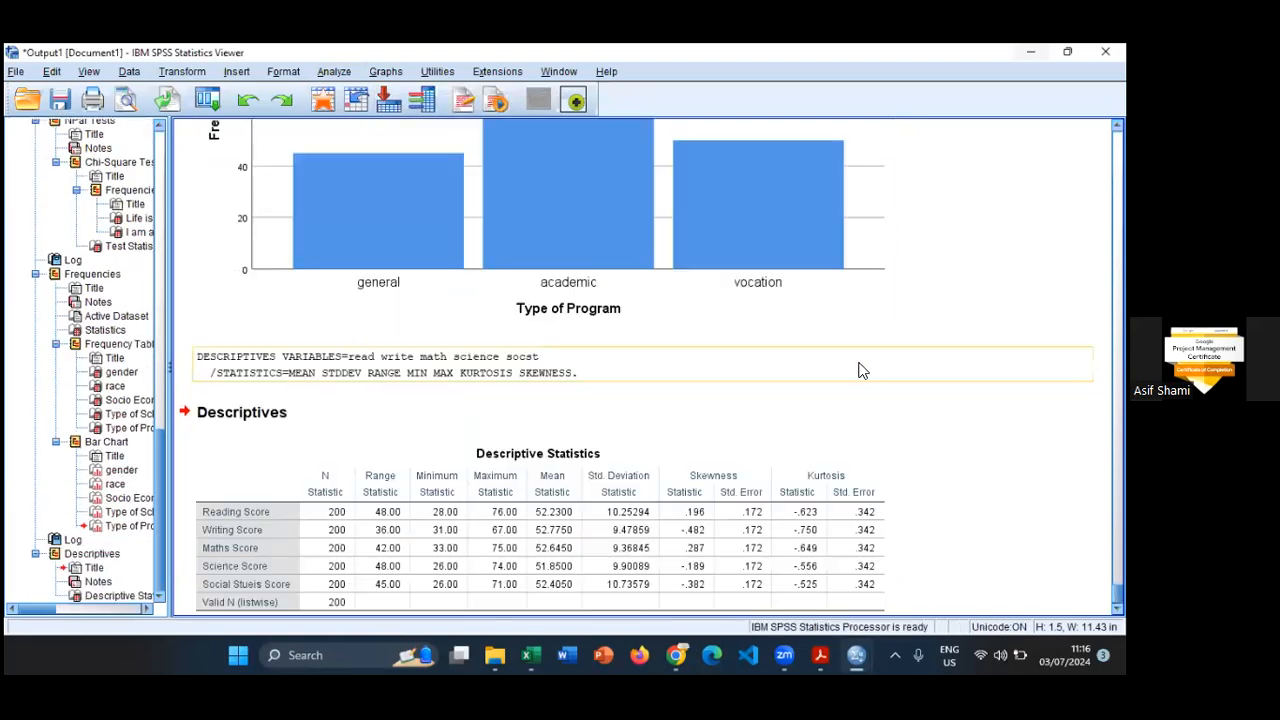
pyautogui.click(212, 530)
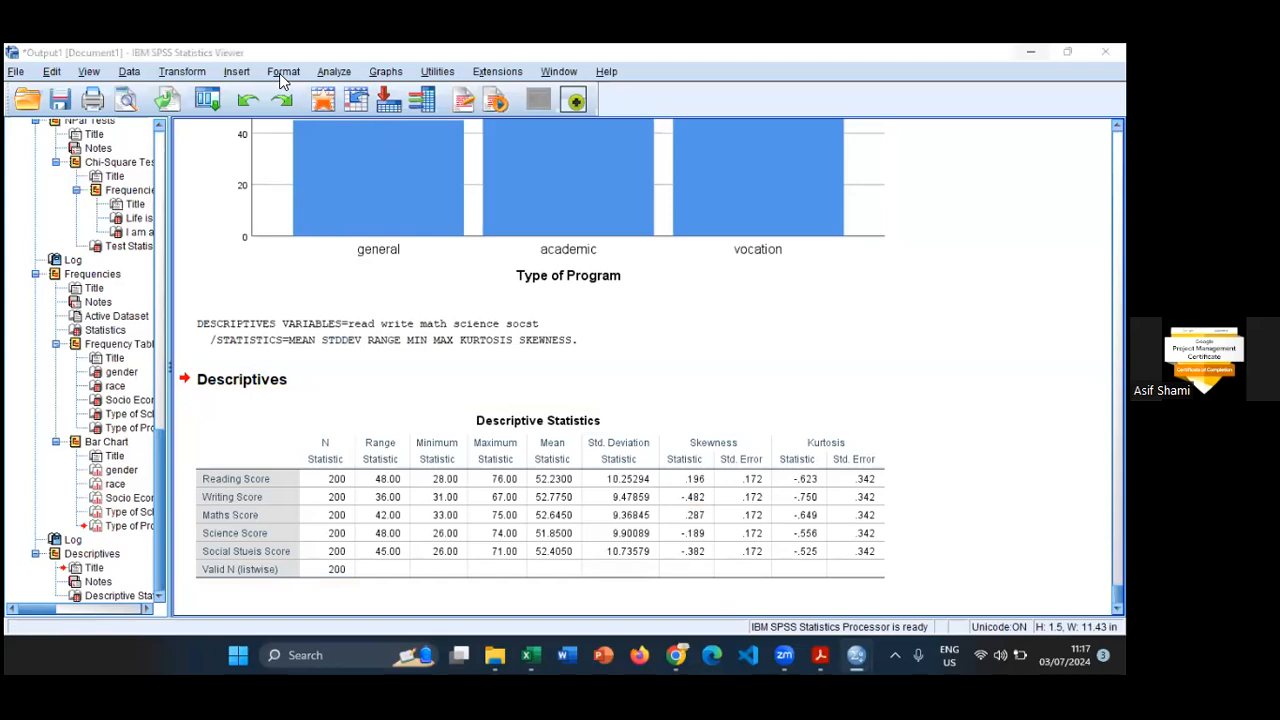
# - Switch to hsb2.pdf in the PDF reader and highlight the Math and Science rows of the variable table
pyautogui.hotkey('alt', 'Tab')
pyautogui.click(823, 655)
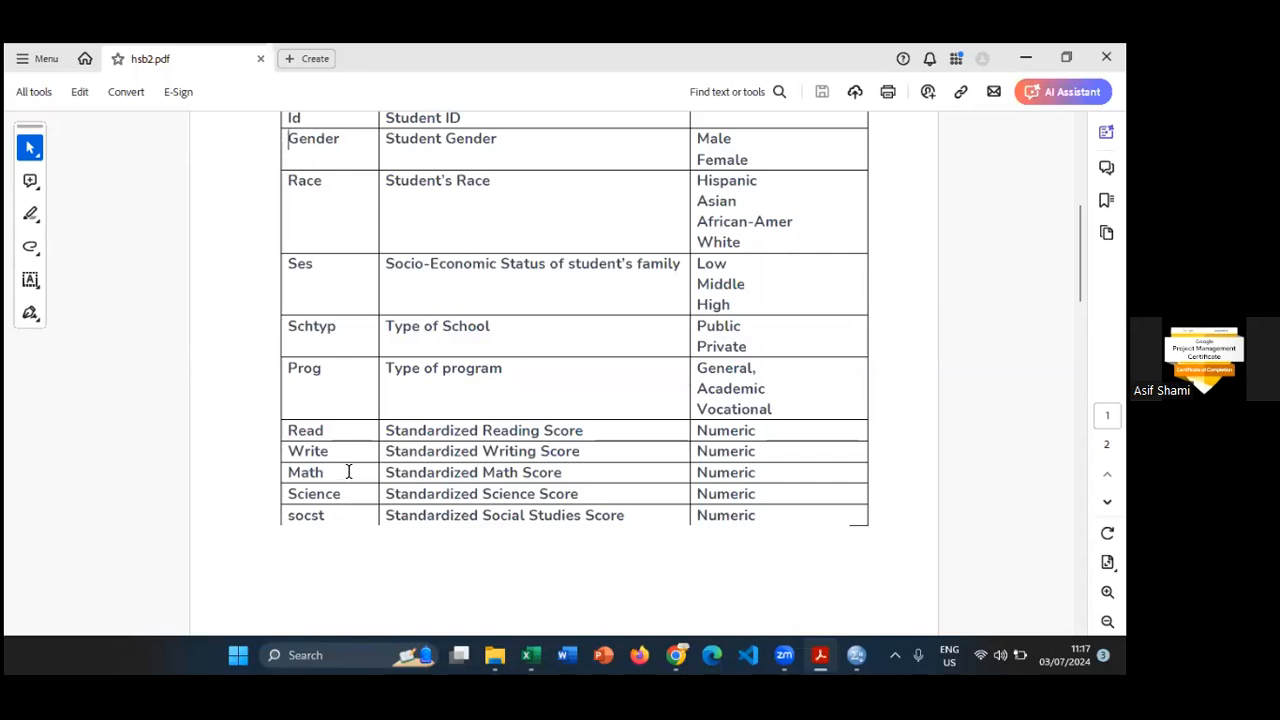
pyautogui.moveTo(289, 472); pyautogui.dragTo(348, 494)
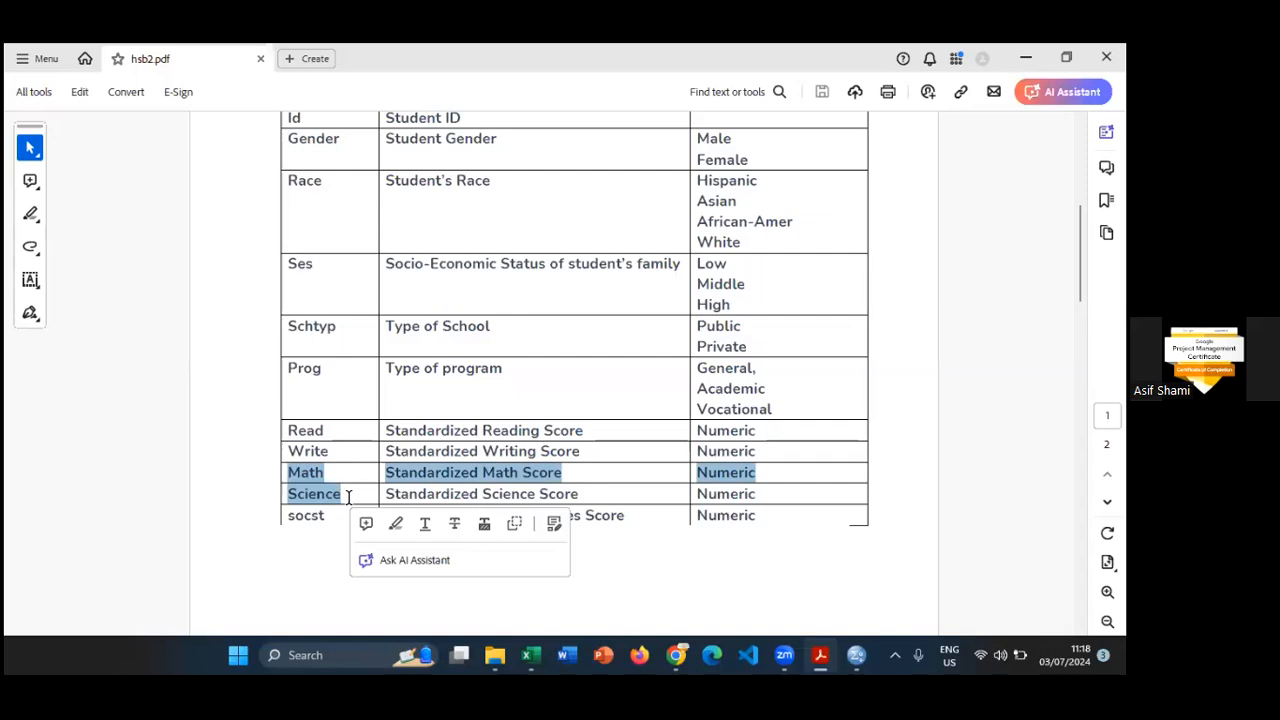
pyautogui.click(290, 472)
pyautogui.doubleClick(290, 472)
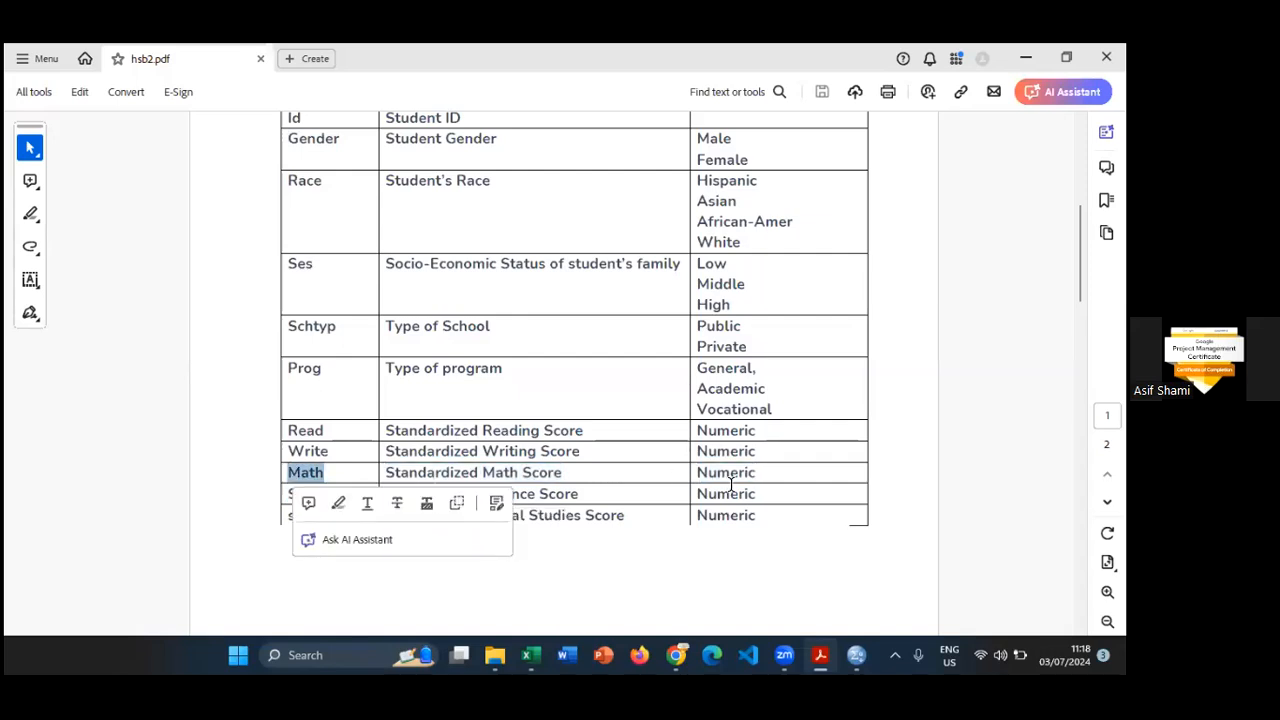
pyautogui.click(765, 494)
pyautogui.doubleClick(765, 494)
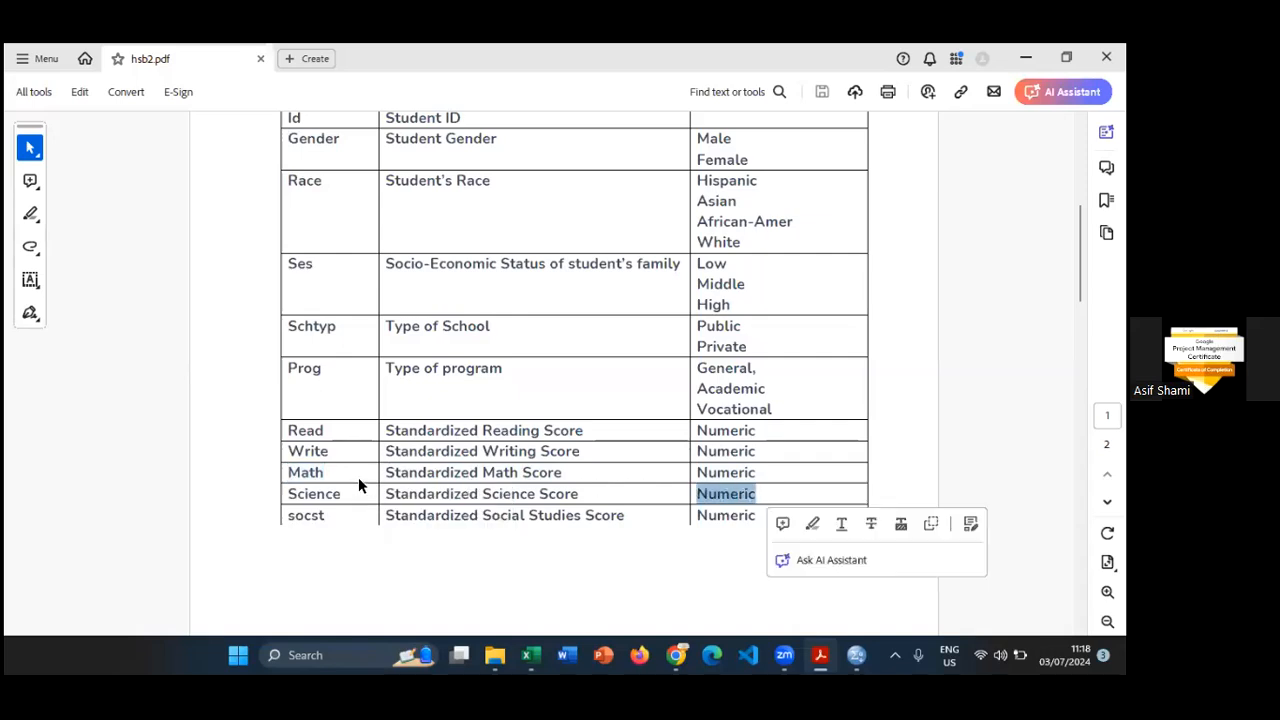
pyautogui.moveTo(293, 472); pyautogui.dragTo(757, 500)
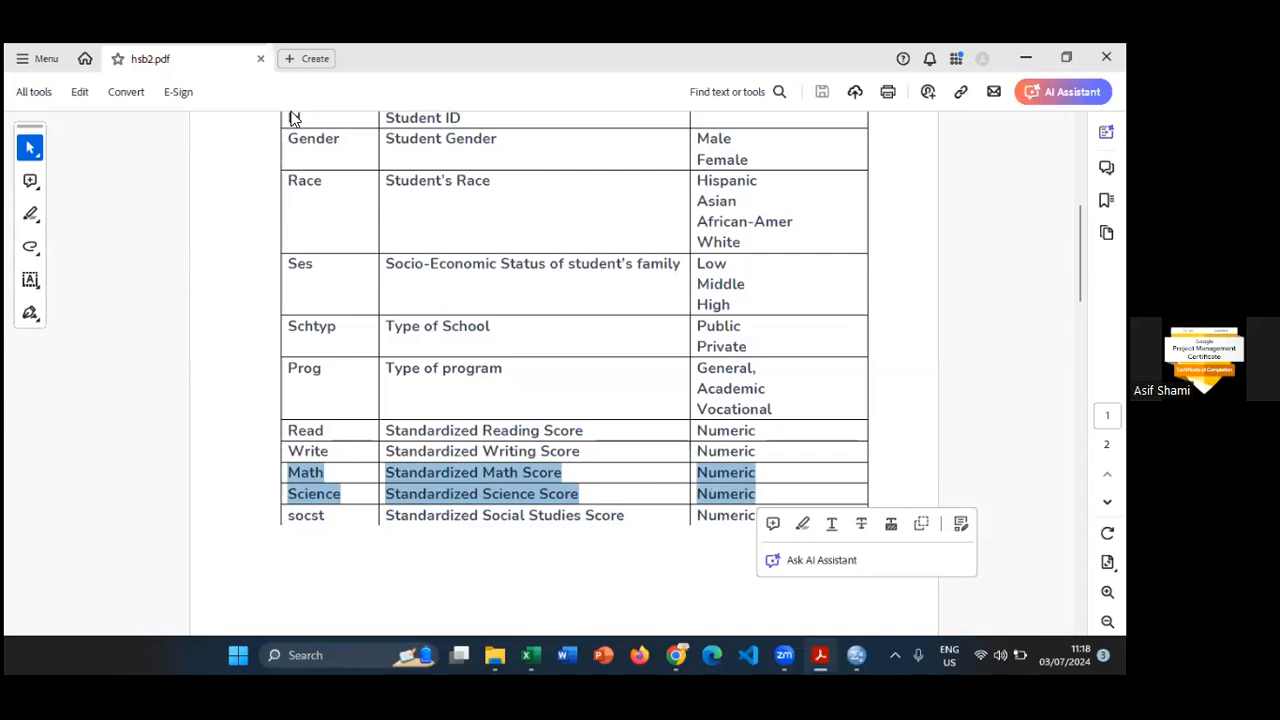
# - Switch back to the hsb2.sav data in SPSS and start a Linear Regression with Maths Score as dependent and Science Score as independent variable
pyautogui.hotkey('alt', 'Tab')
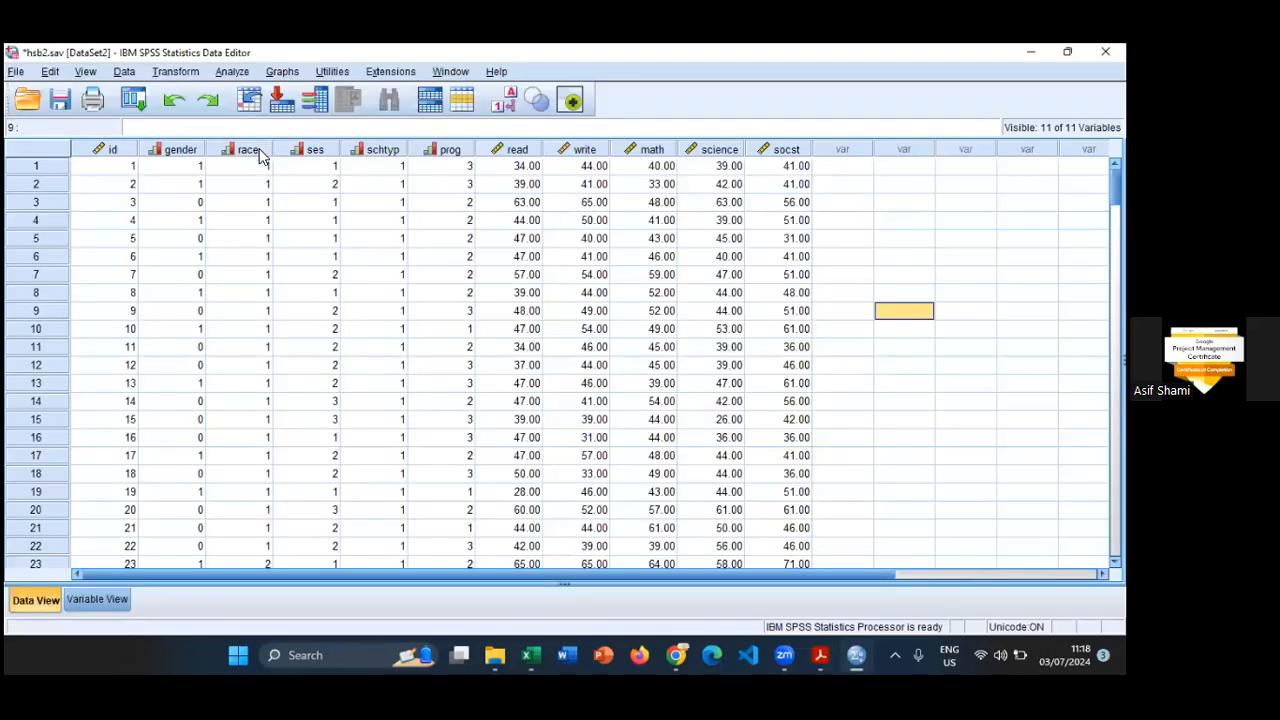
pyautogui.hotkey('alt', 'g')
pyautogui.press('Left')
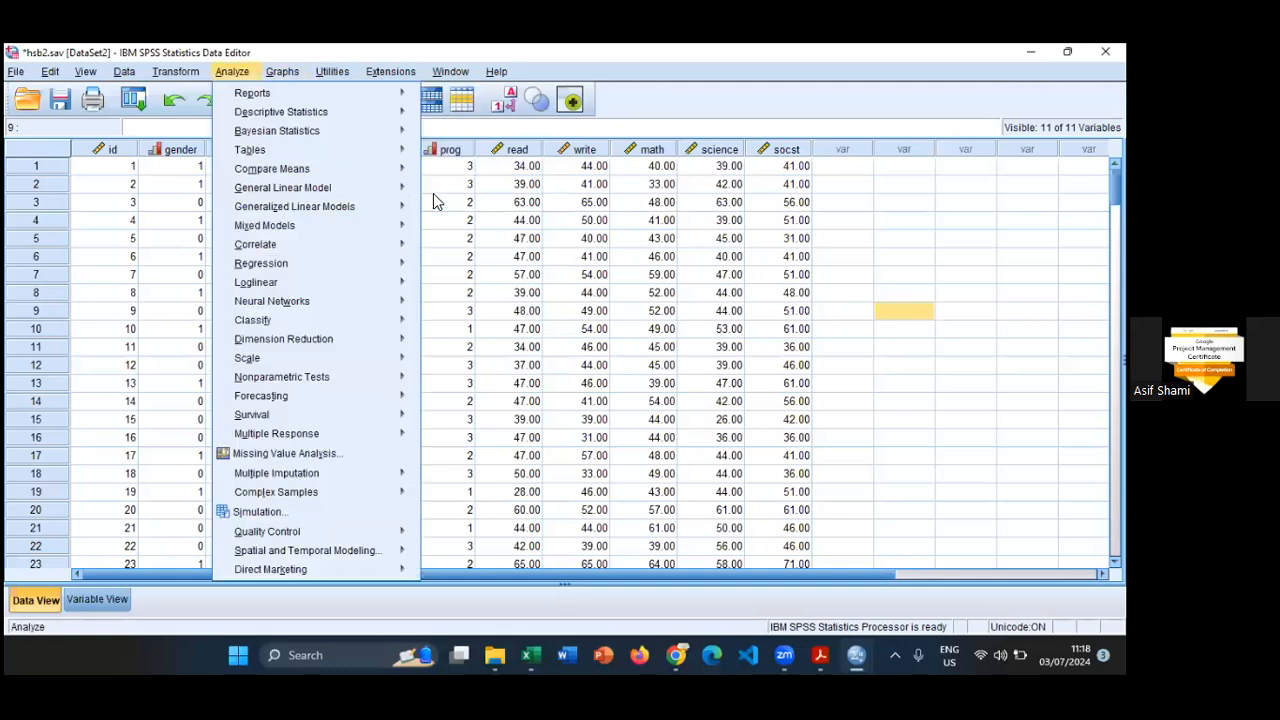
pyautogui.press('g')
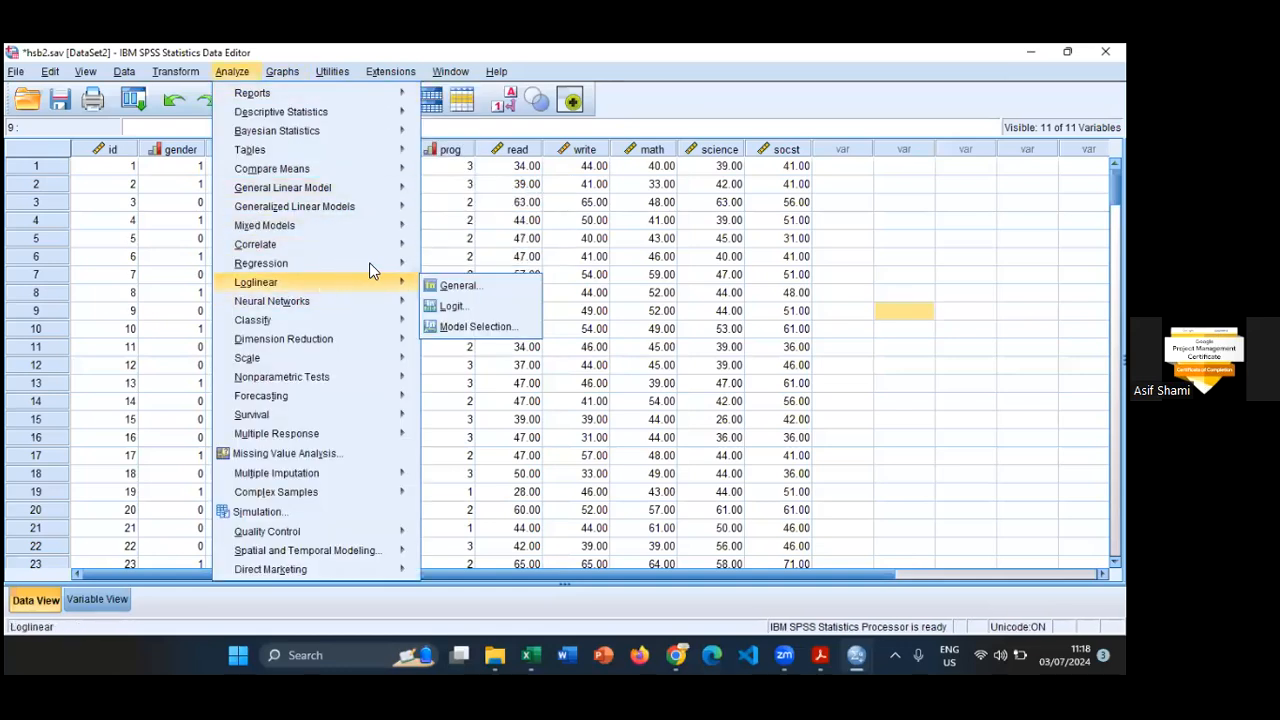
pyautogui.moveTo(345, 263)
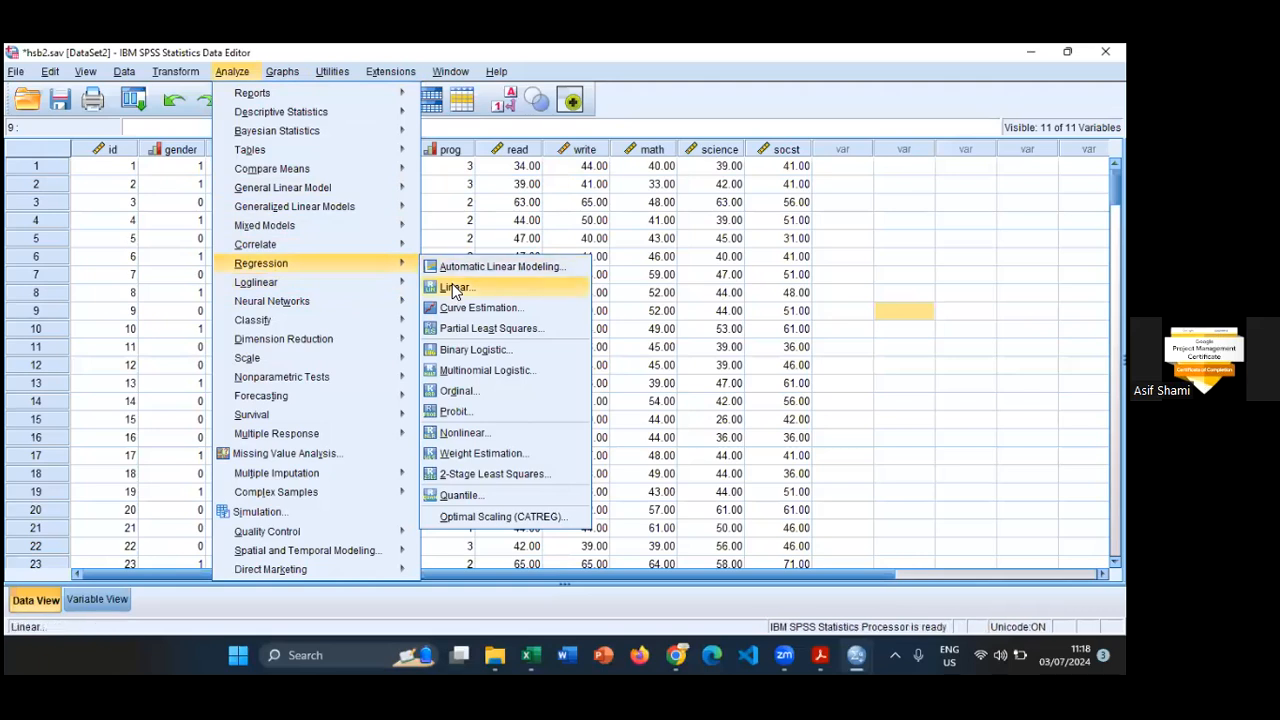
pyautogui.moveTo(320, 288)
pyautogui.click(452, 287)
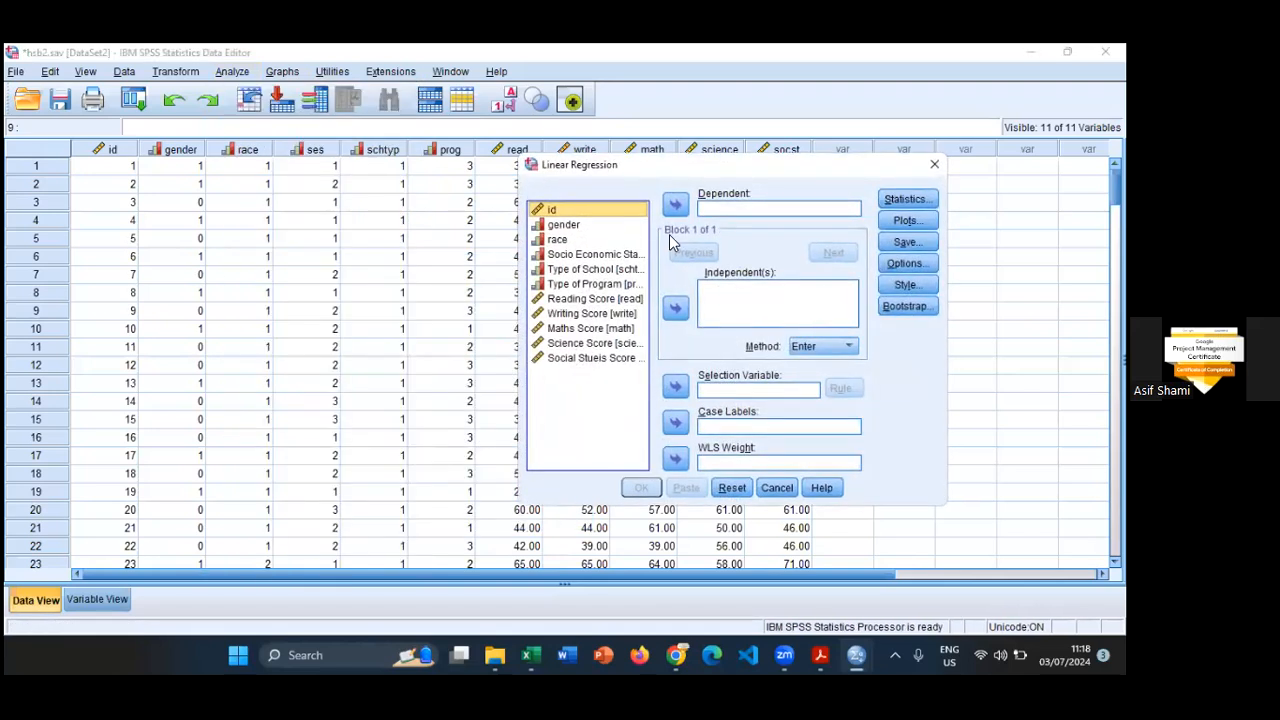
pyautogui.press('Tab')
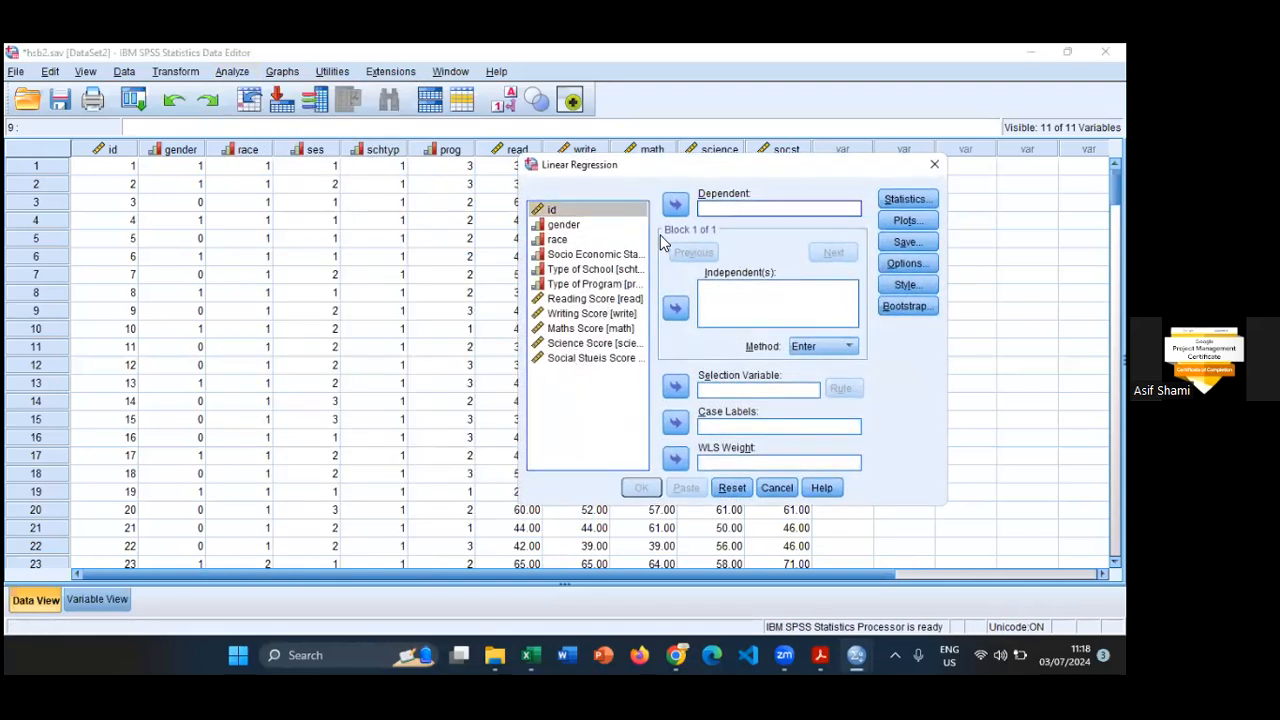
pyautogui.click(590, 328)
pyautogui.click(675, 204)
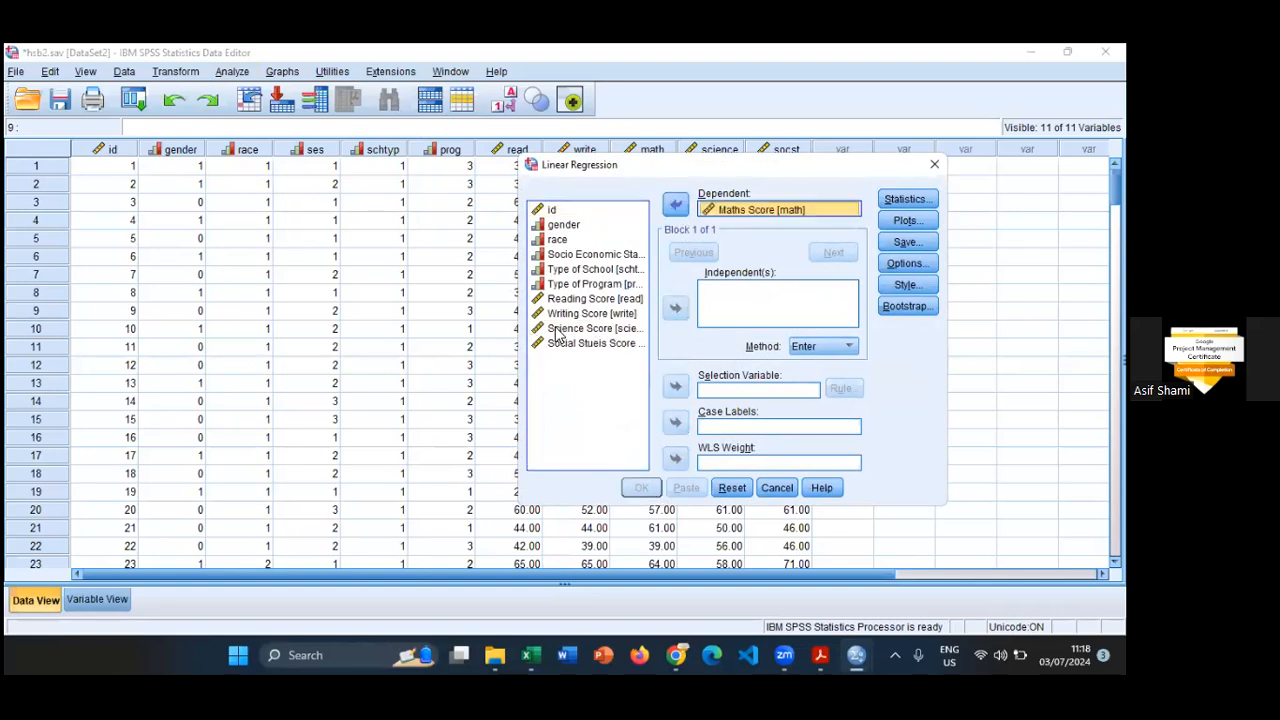
pyautogui.click(558, 330)
pyautogui.click(675, 308)
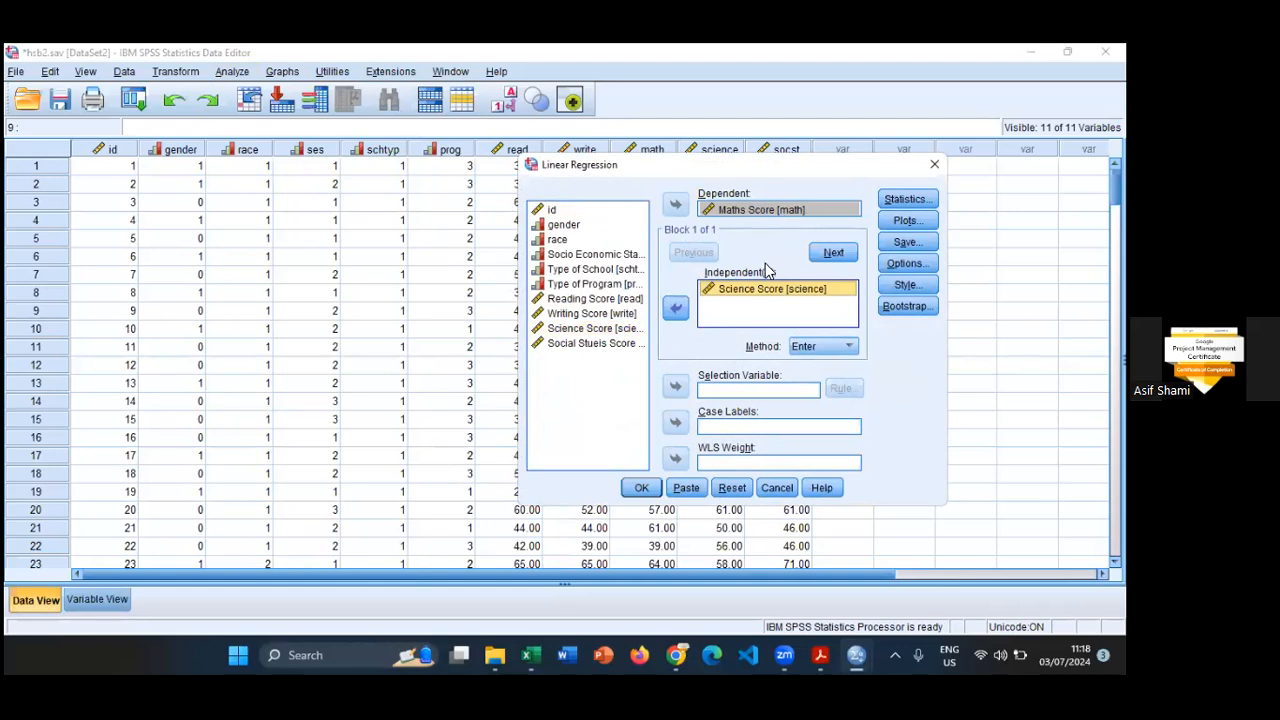
pyautogui.click(903, 200)
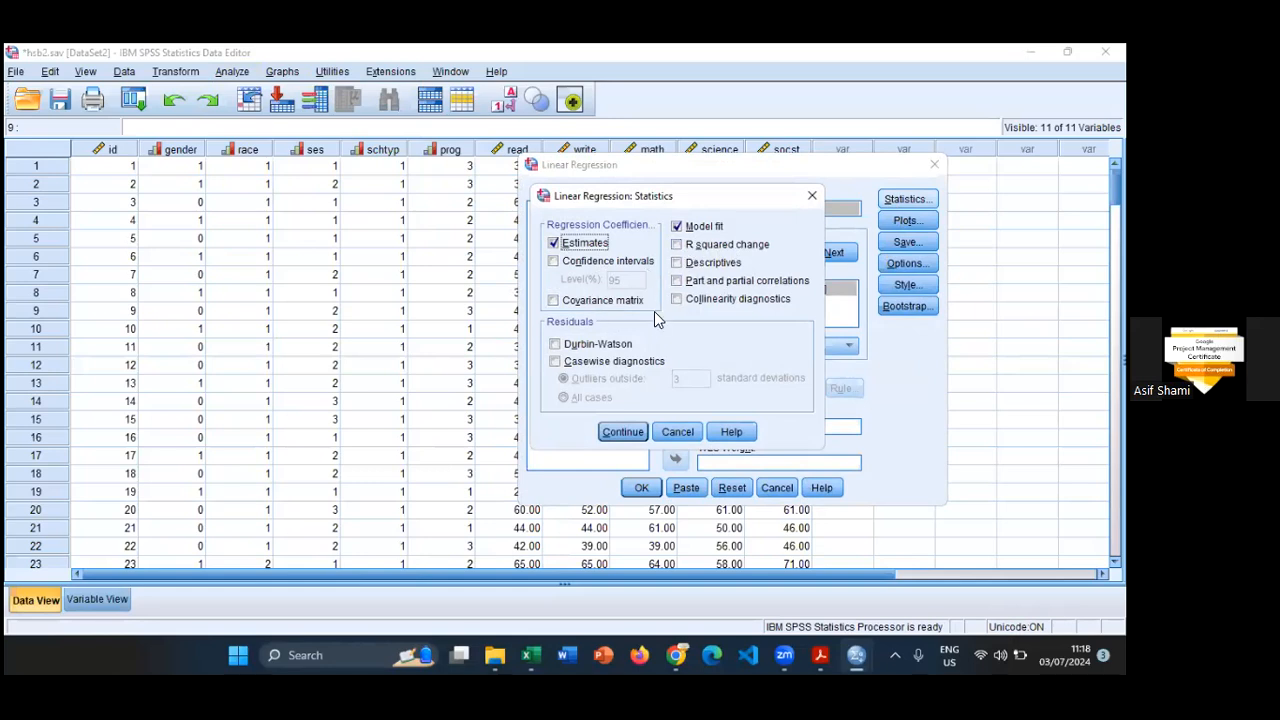
pyautogui.click(620, 432)
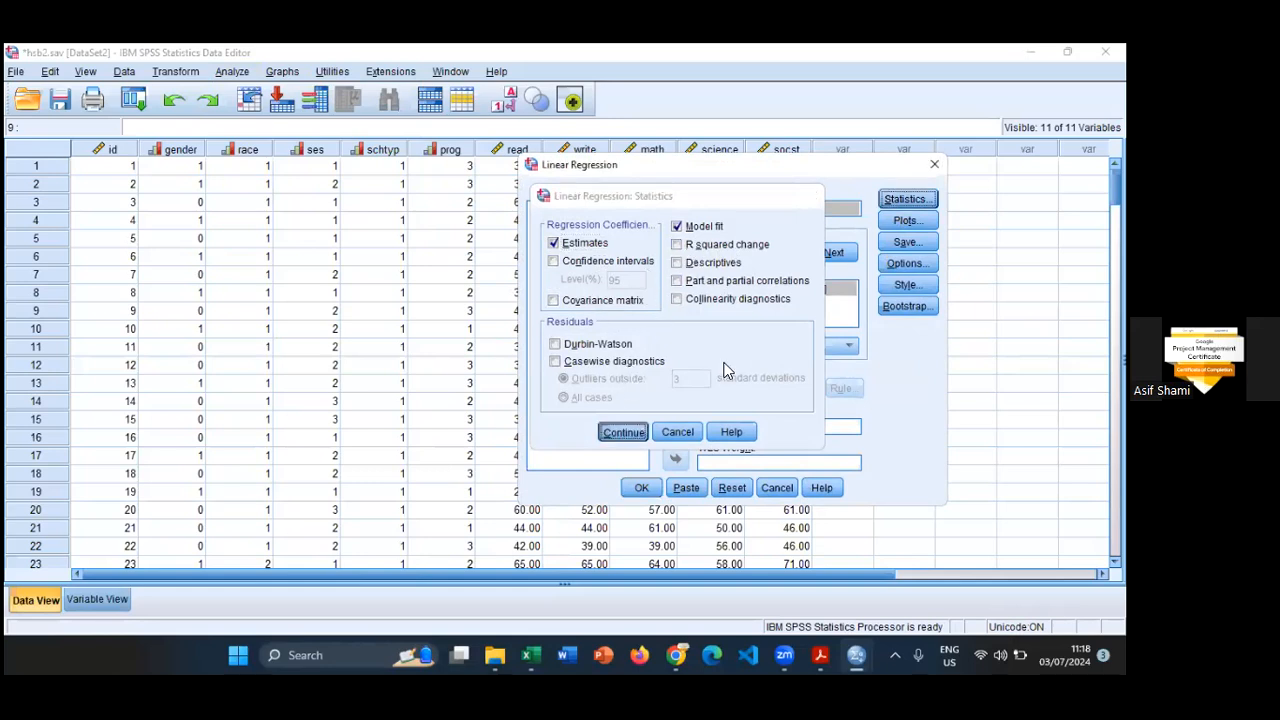
pyautogui.click(905, 221)
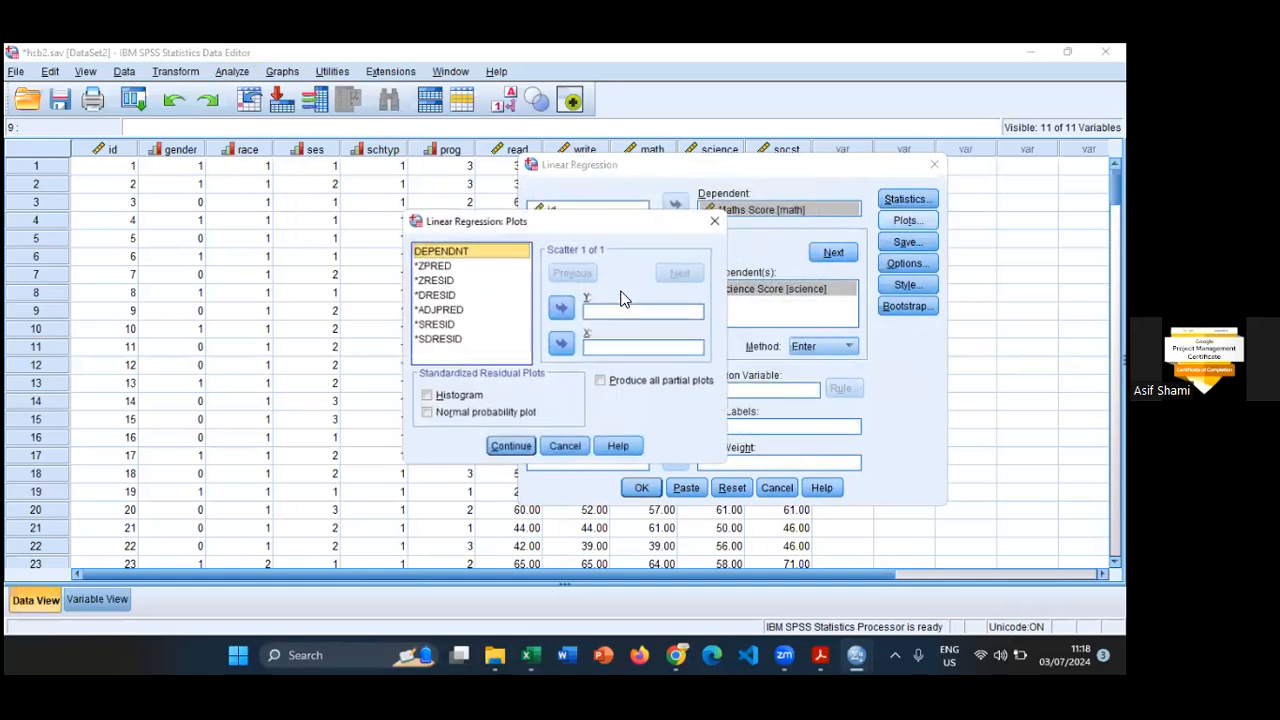
pyautogui.click(441, 399)
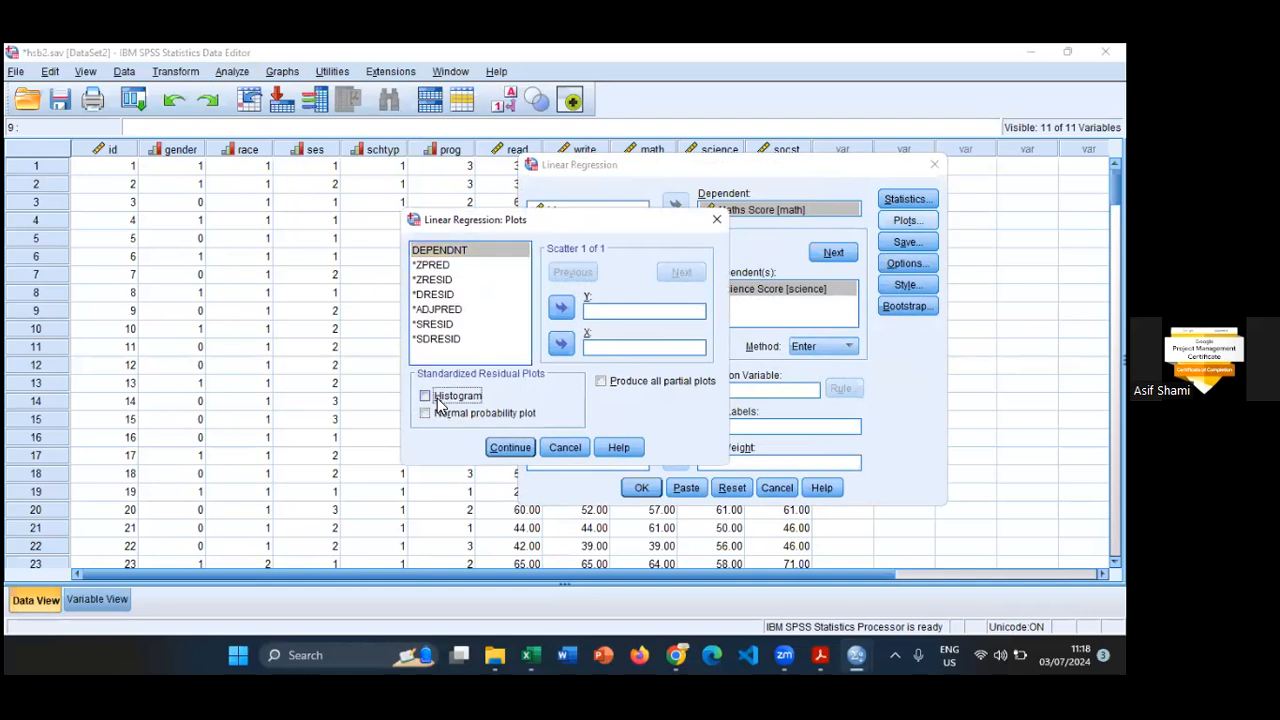
pyautogui.click(511, 453)
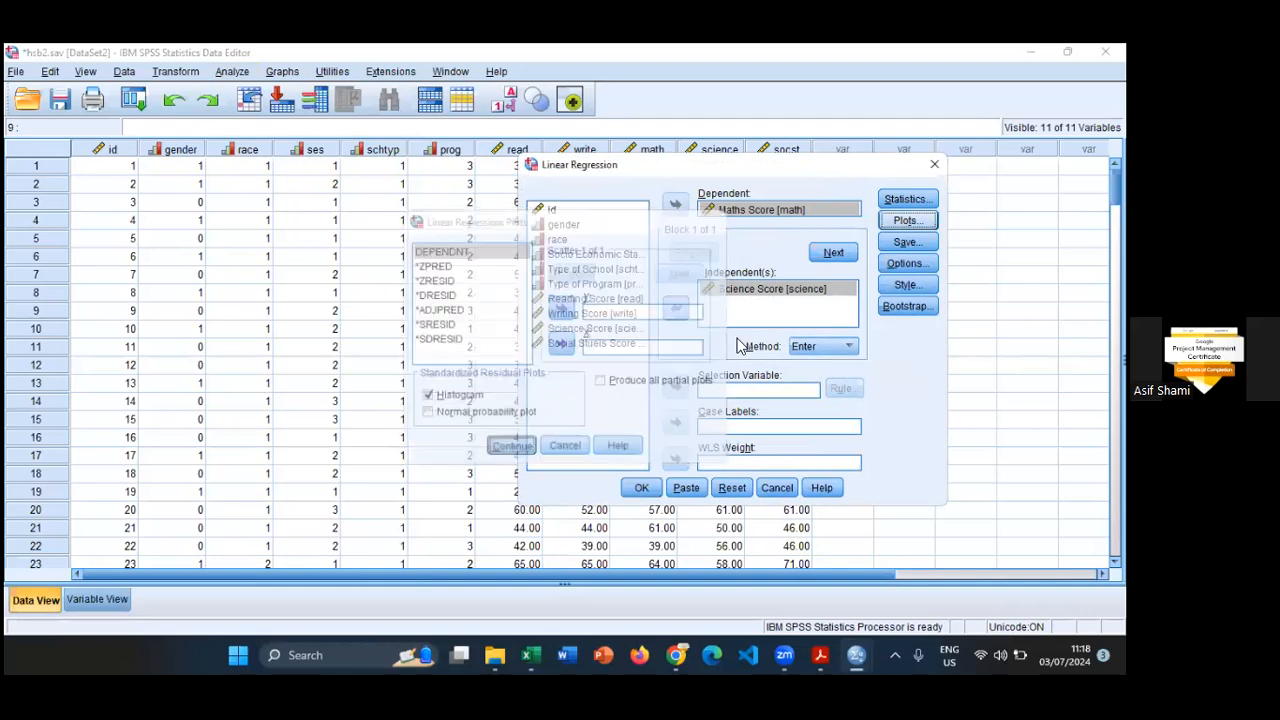
pyautogui.click(905, 264)
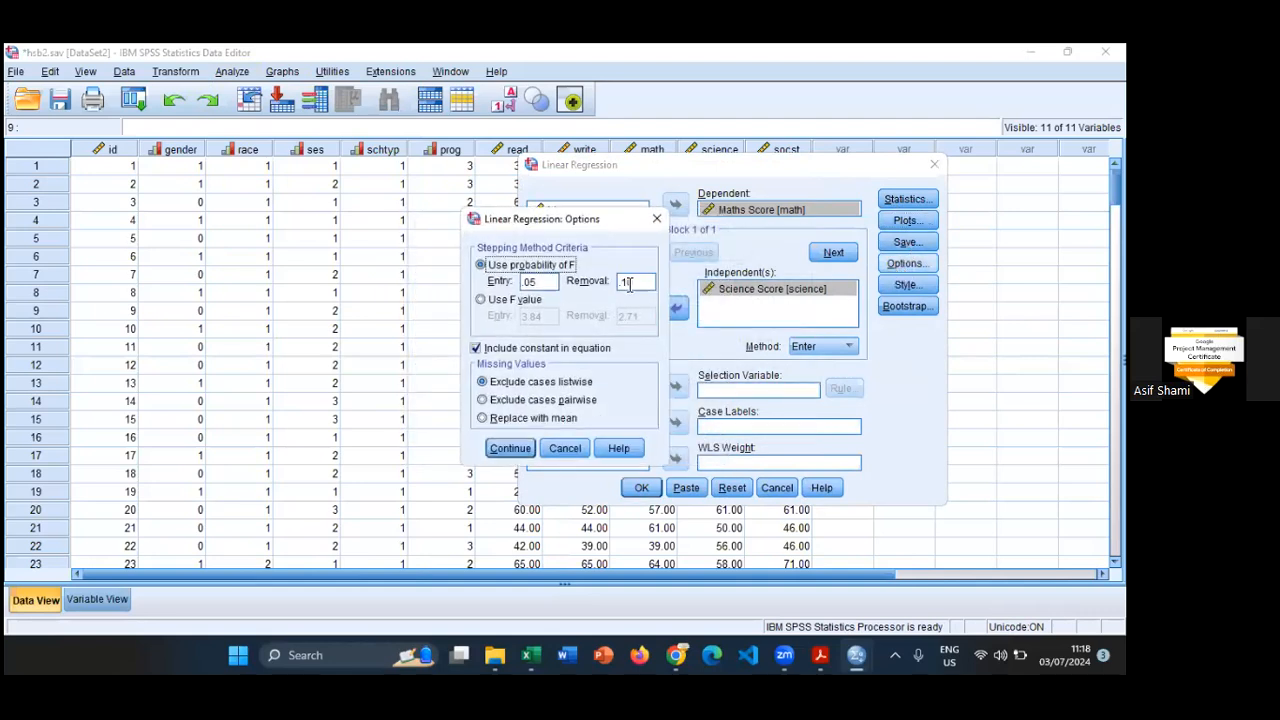
pyautogui.click(905, 285)
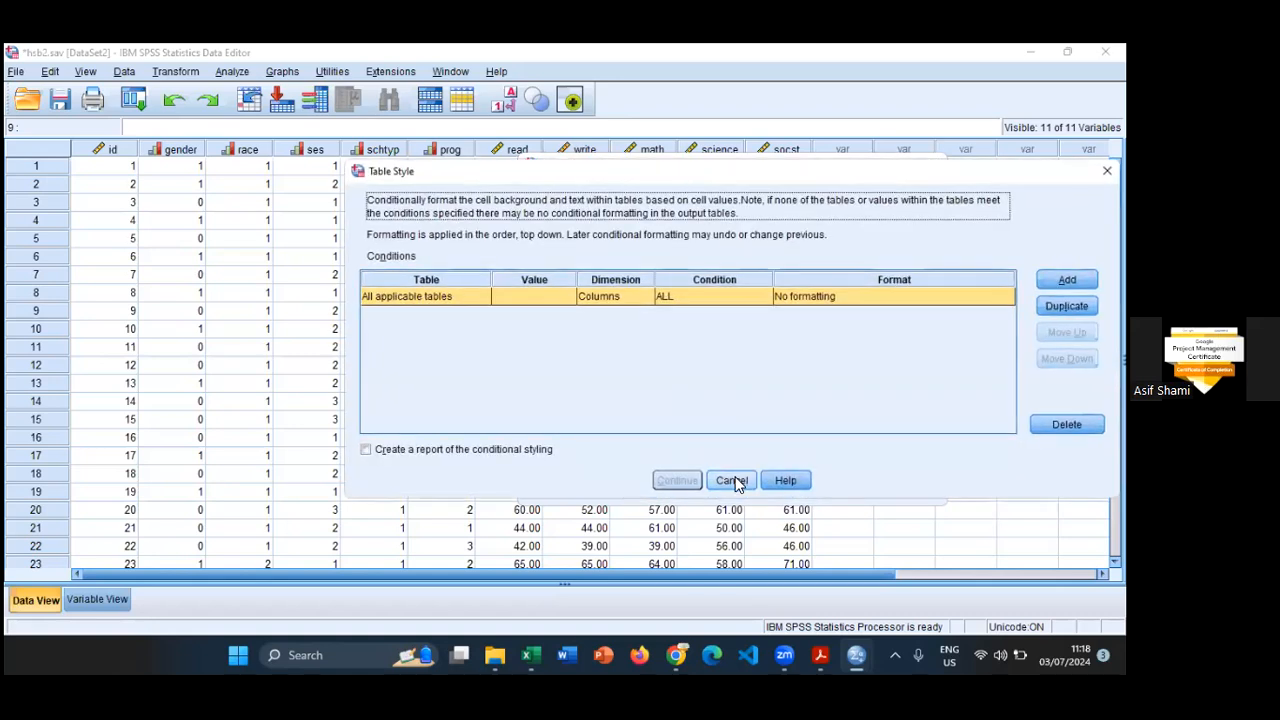
pyautogui.click(731, 480)
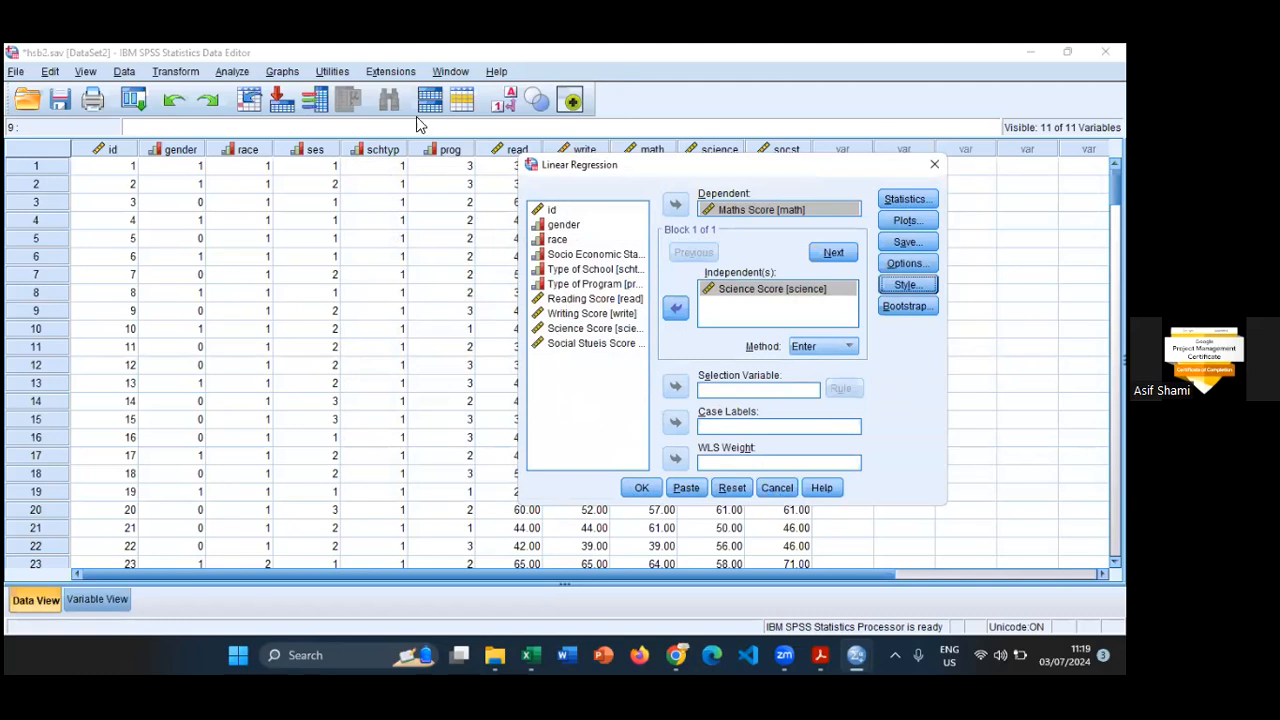
pyautogui.press('Escape')
# - Run a Linear Regression with Maths Score as dependent and Science Score as independent variable, and review its output tables
pyautogui.click(236, 74)
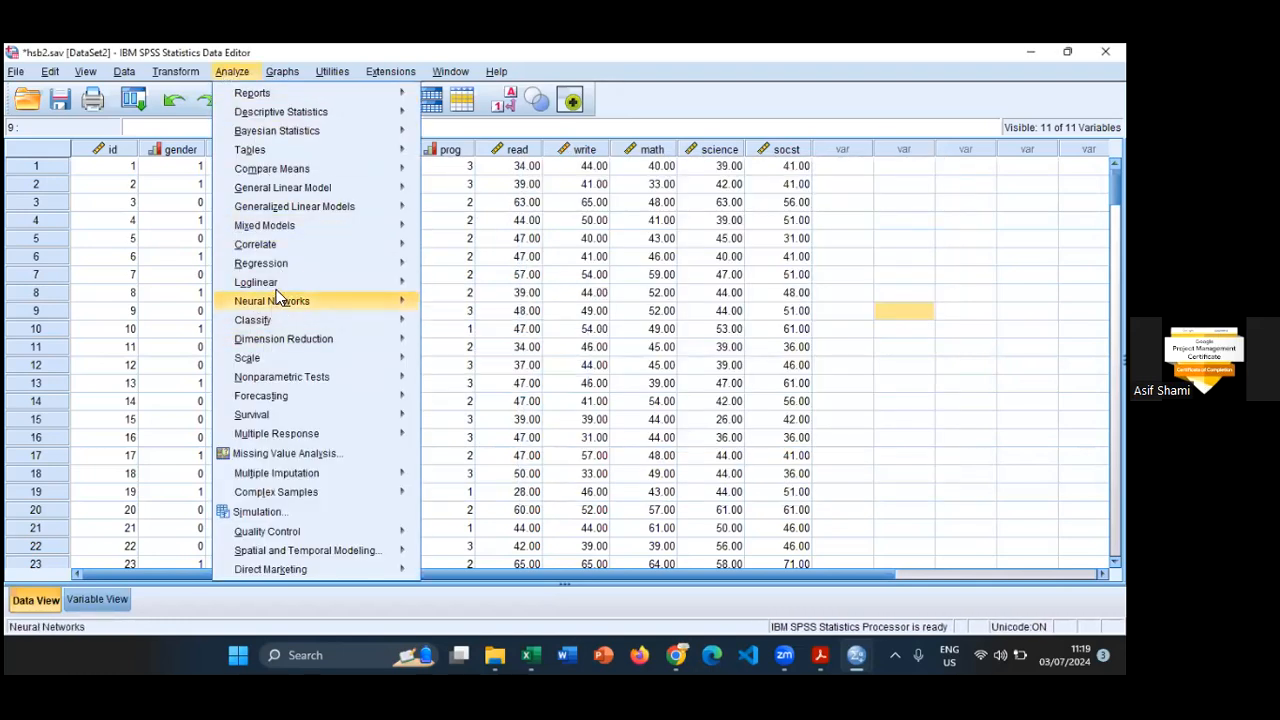
pyautogui.moveTo(287, 265)
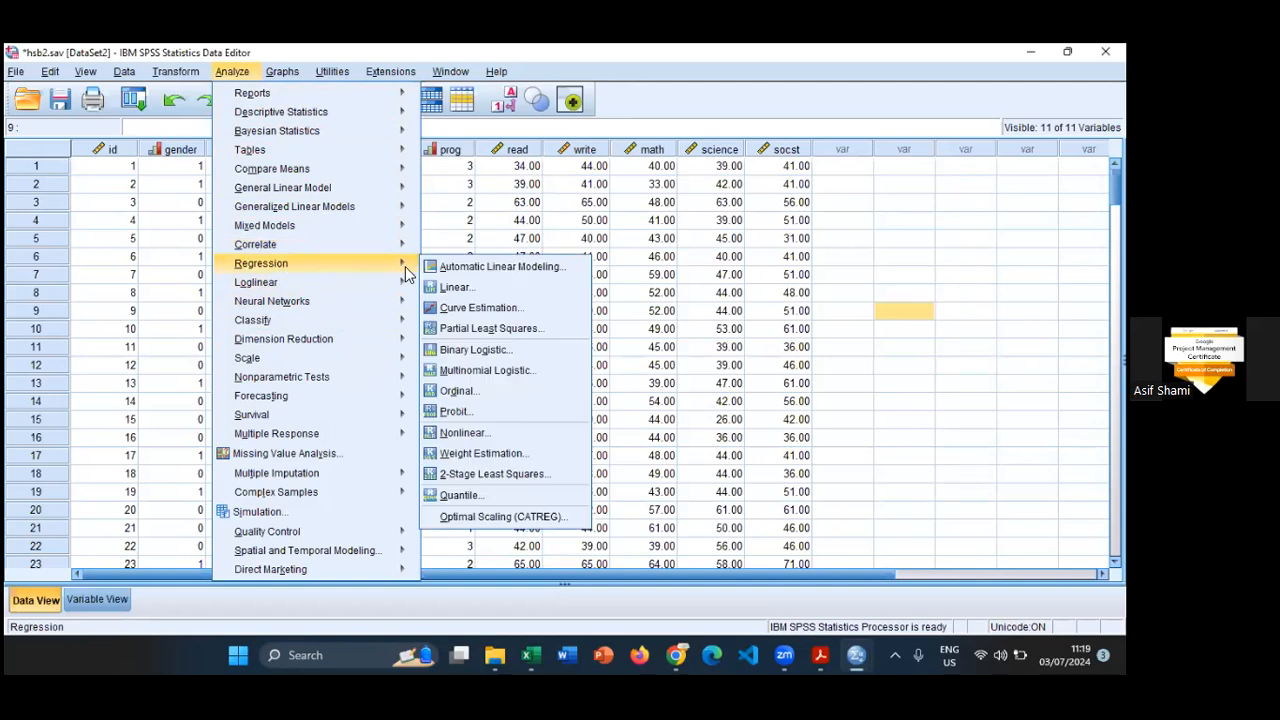
pyautogui.click(455, 288)
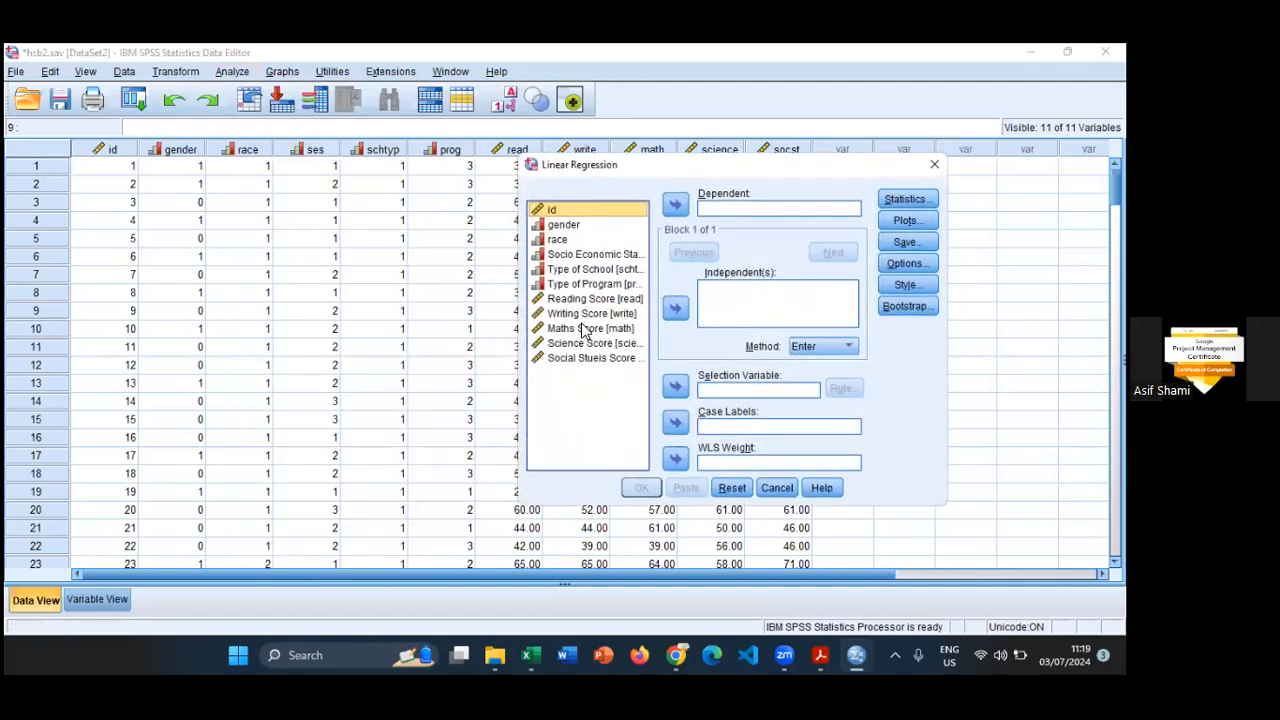
pyautogui.click(585, 328)
pyautogui.click(675, 204)
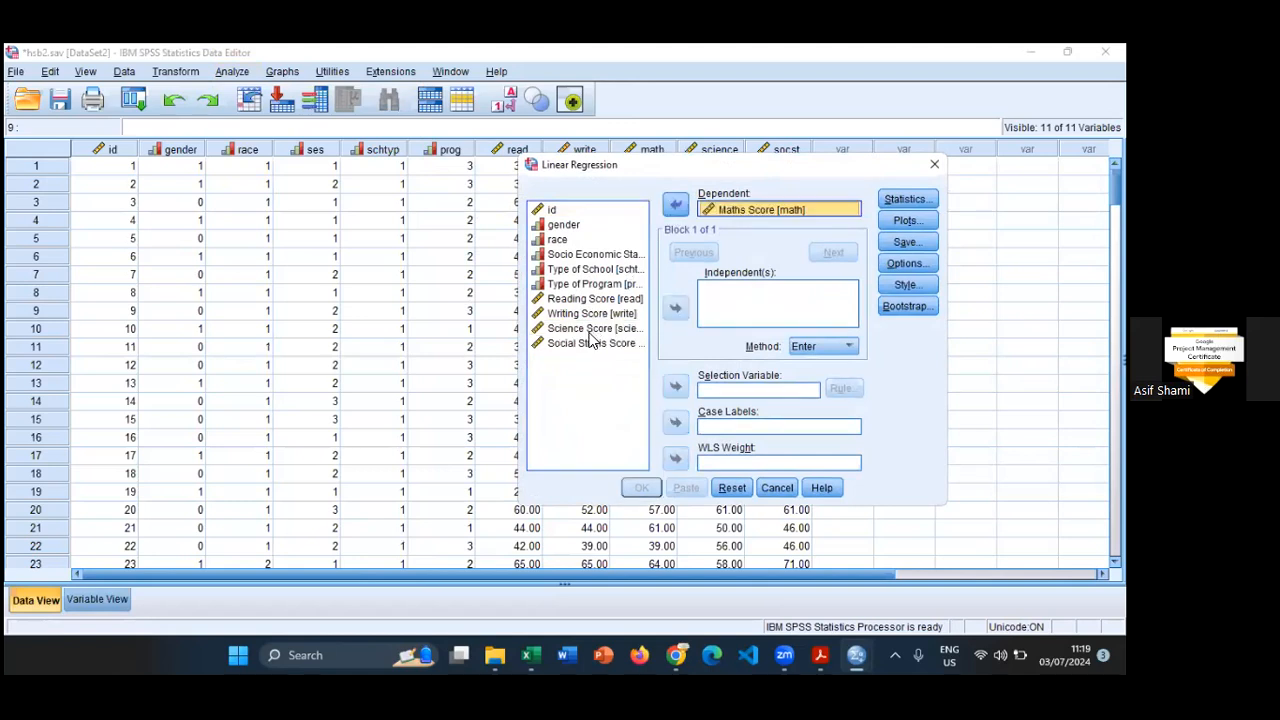
pyautogui.click(594, 328)
pyautogui.click(676, 309)
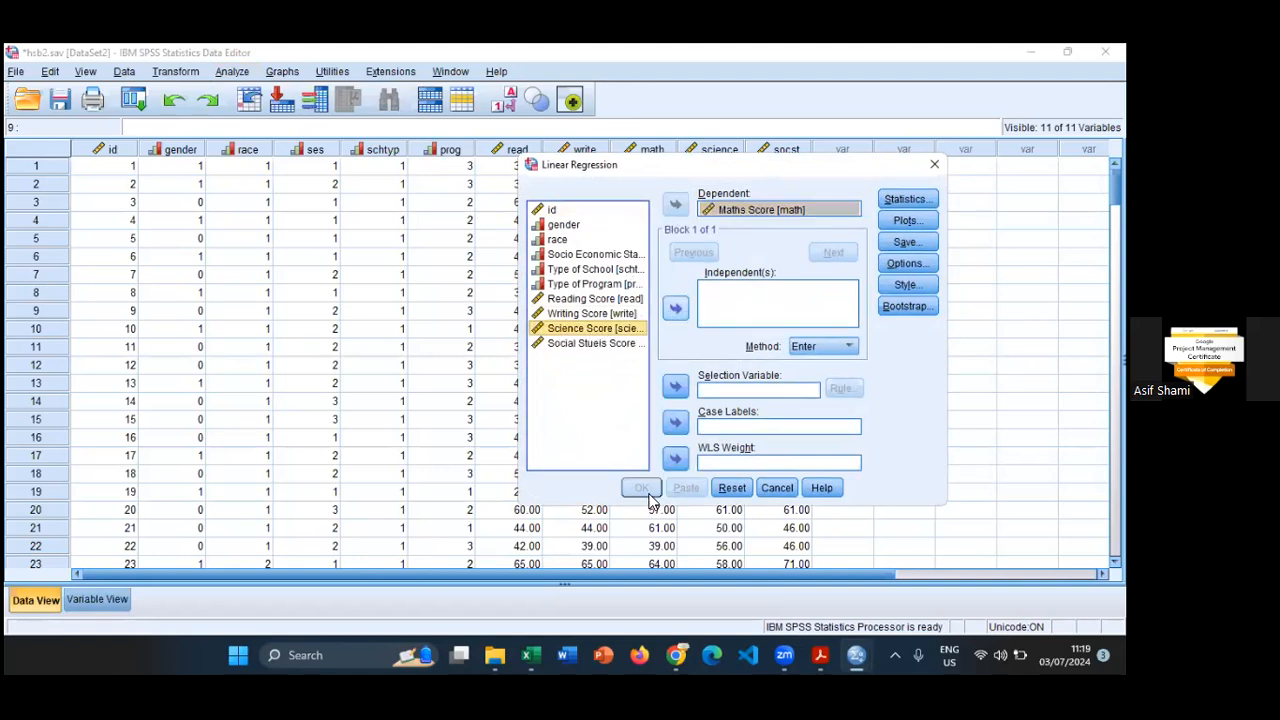
pyautogui.click(644, 490)
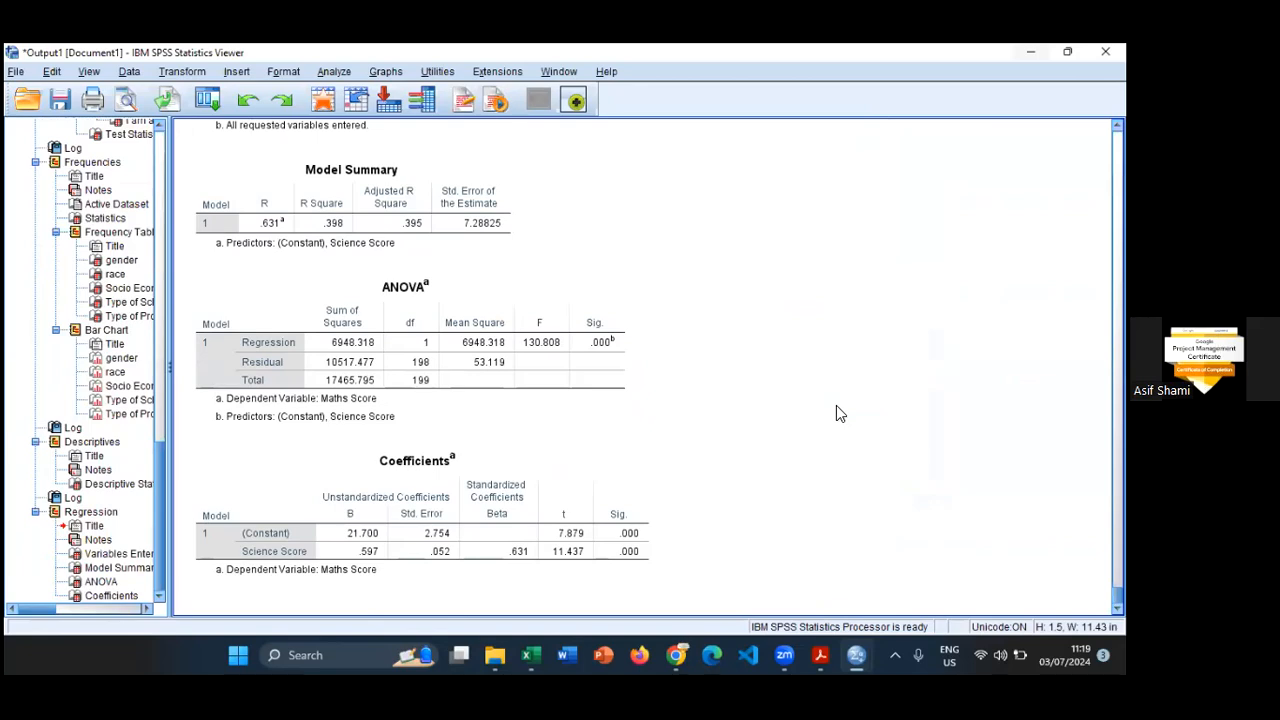
pyautogui.click(519, 350)
pyautogui.scroll(2, 686, 358)
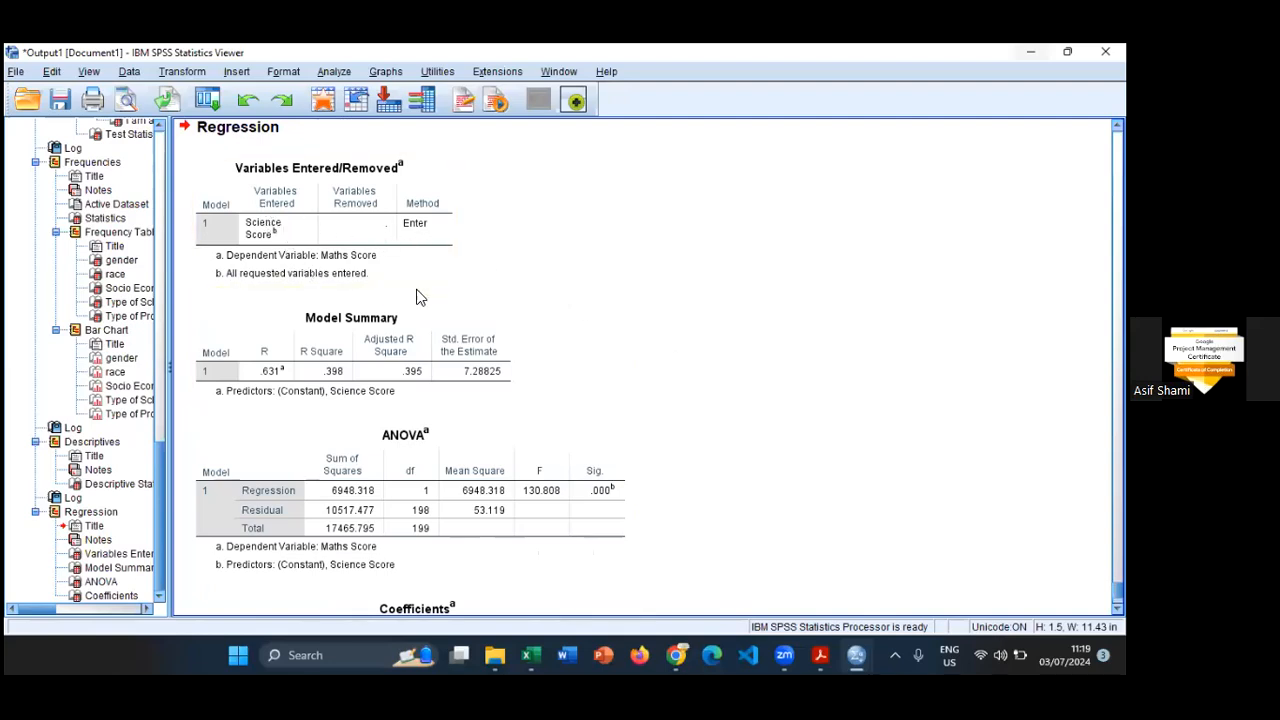
pyautogui.scroll(-2, 300, 268)
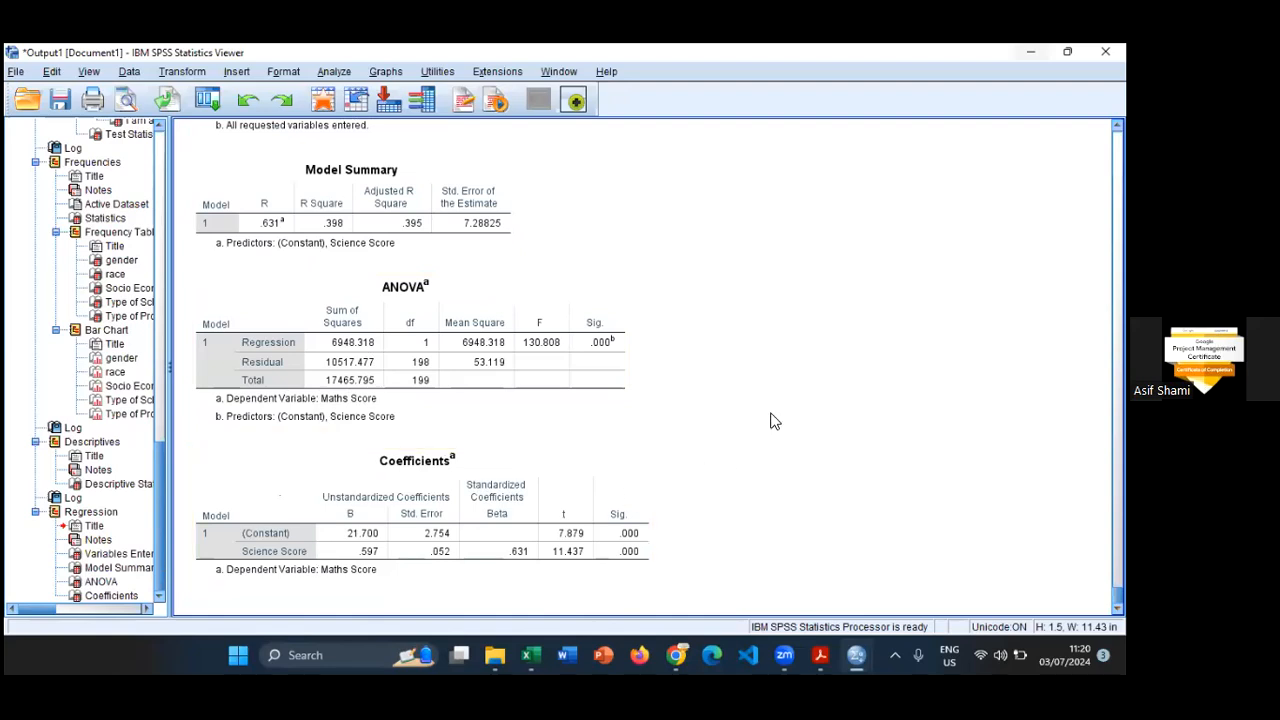
# - Switch to Word, create a blank document and dock its window beside the SPSS output
pyautogui.click(568, 652)
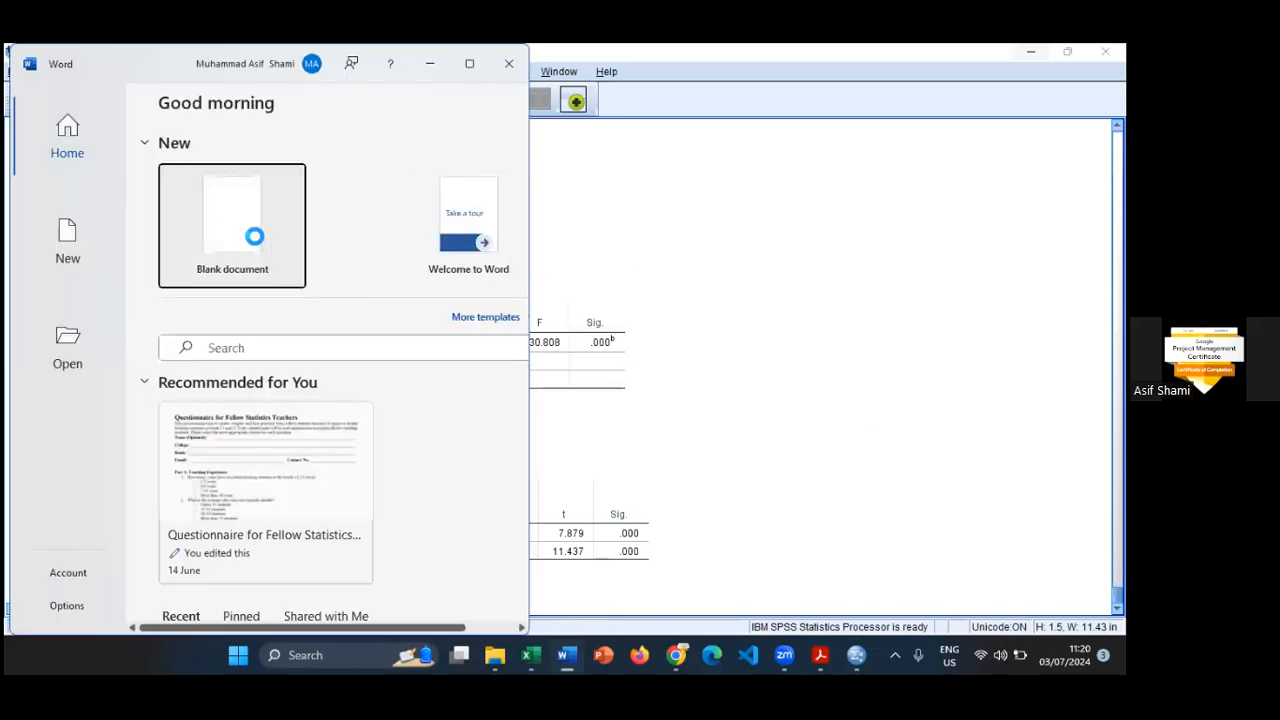
pyautogui.press('Return')
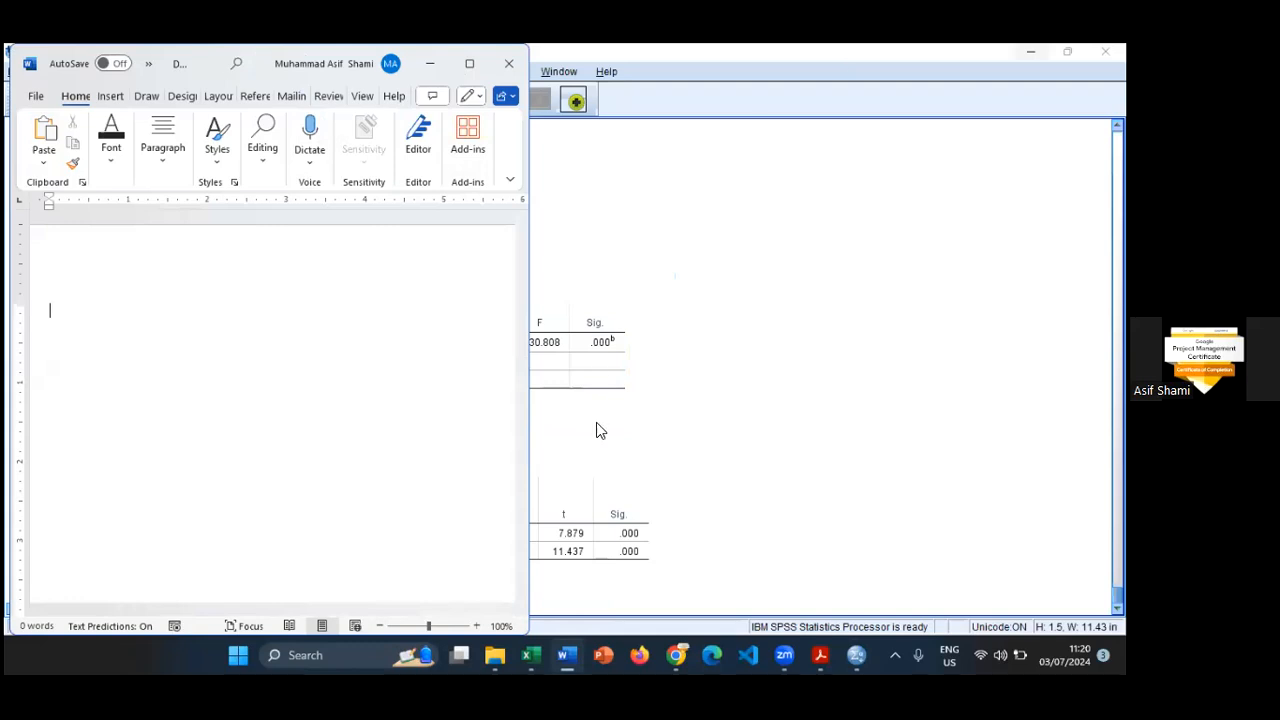
pyautogui.press('super+Right')
# - Write the regression equation "Math Score (Y) = 21.7 +0.597 (Science Score)" on the document's first line
pyautogui.write('Mat')
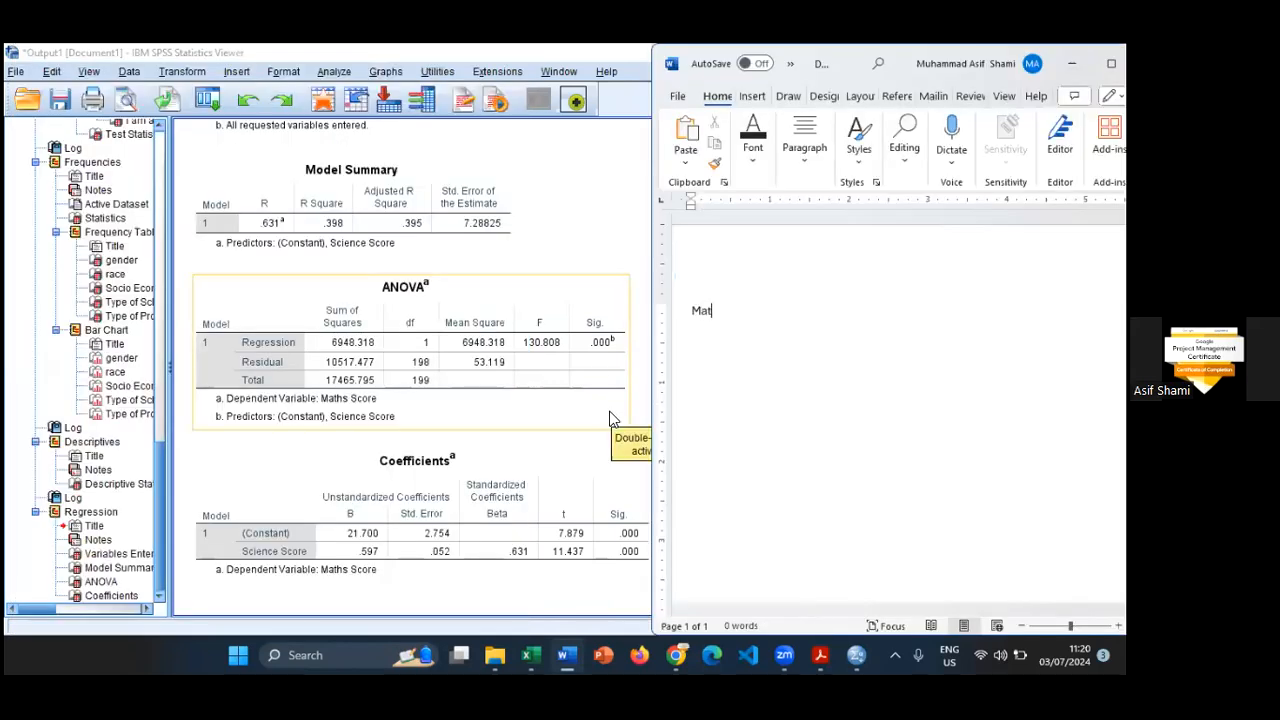
pyautogui.write('h Score (Y) =')
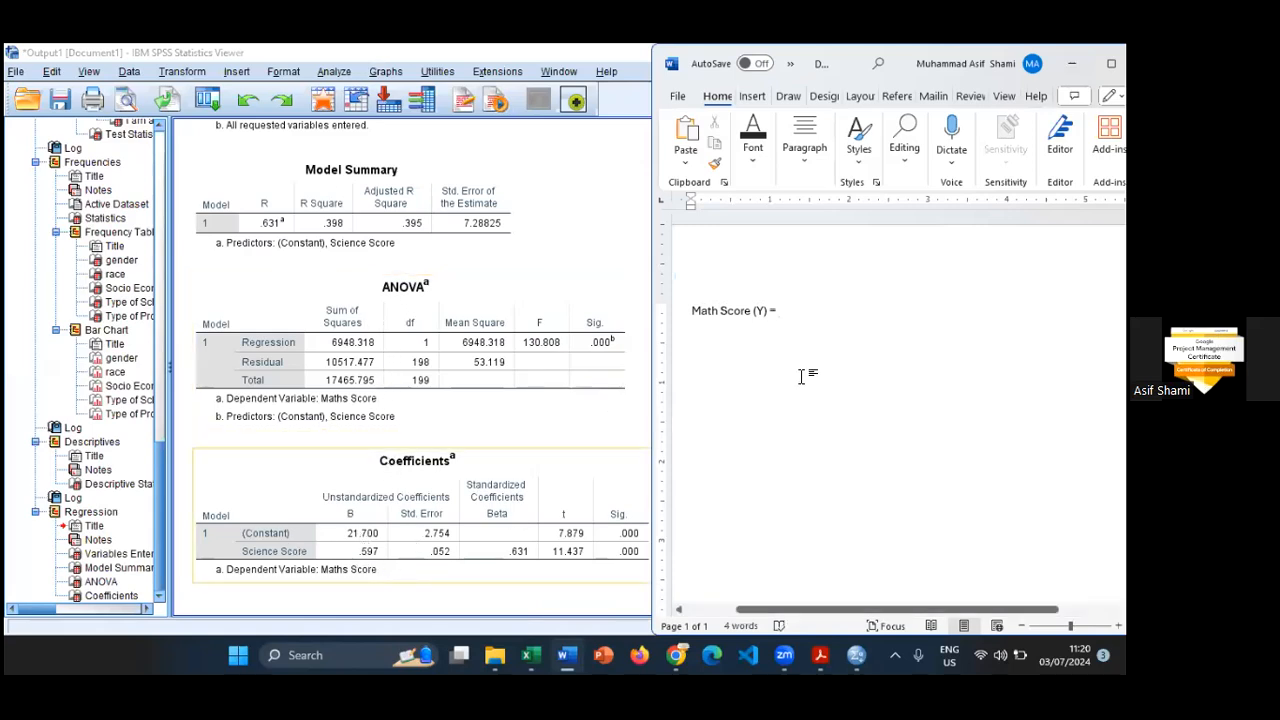
pyautogui.write('1.')
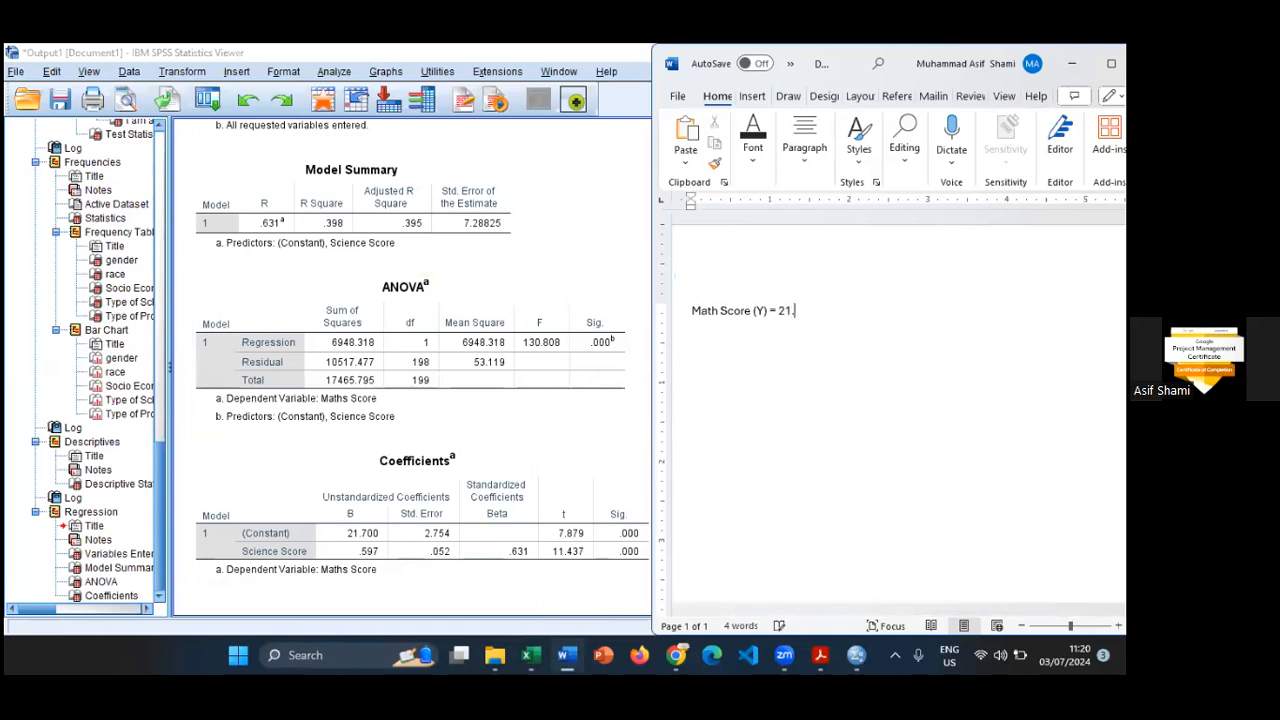
pyautogui.write('7 +0.597 (Science So')
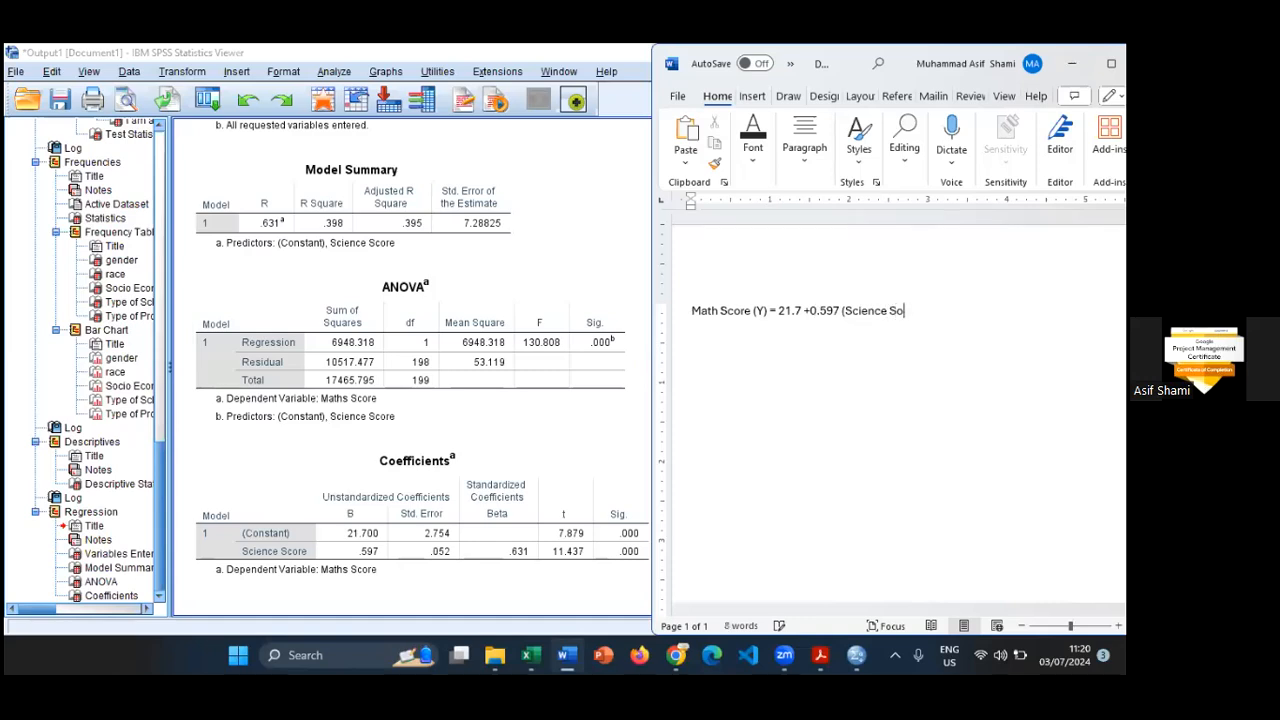
pyautogui.write('recore)')
pyautogui.press('Return')
# - Switch to hsb2.pdf in the PDF reader and select the socst name and the Read name in the variable table
pyautogui.hotkey('alt', 'Tab')
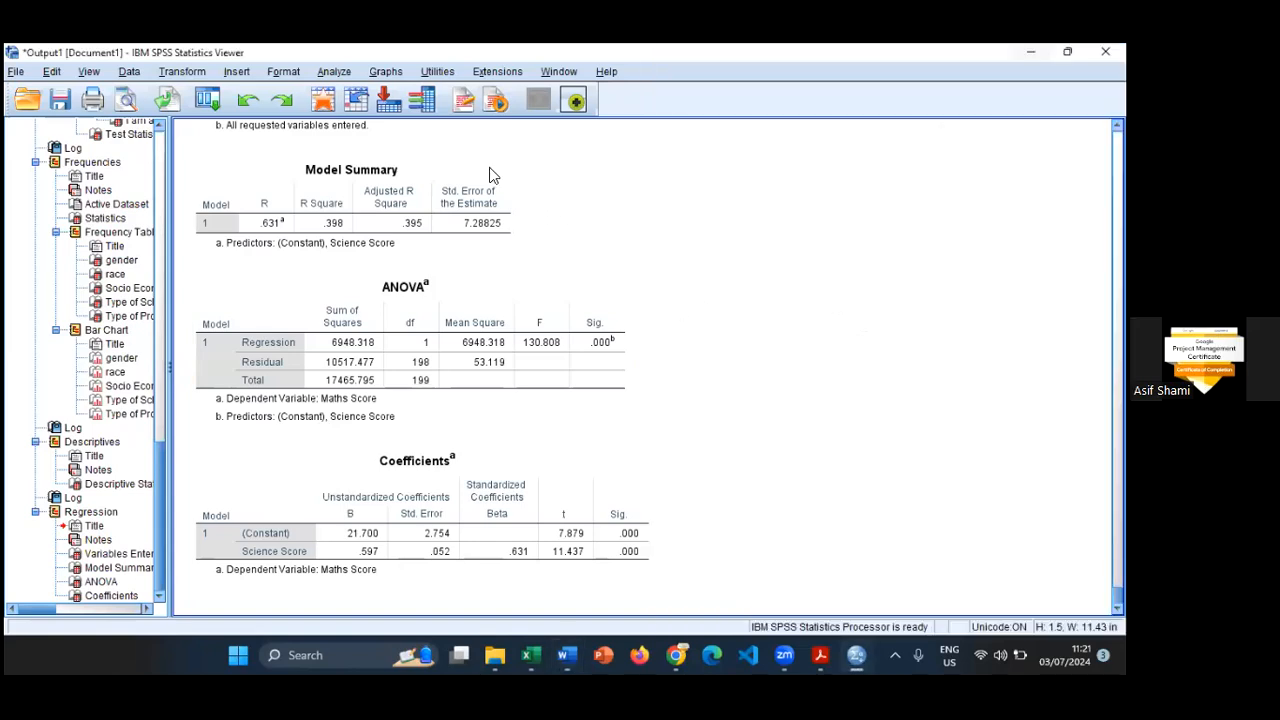
pyautogui.click(332, 78)
pyautogui.click(760, 207)
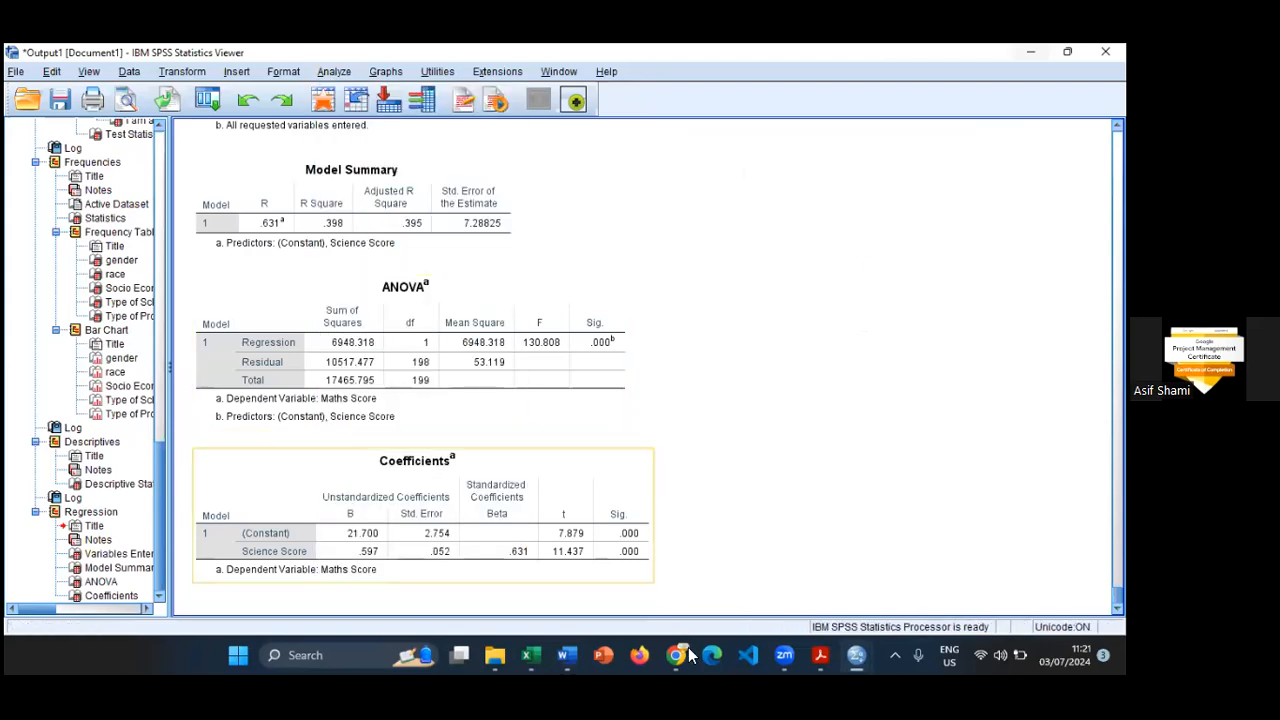
pyautogui.click(836, 655)
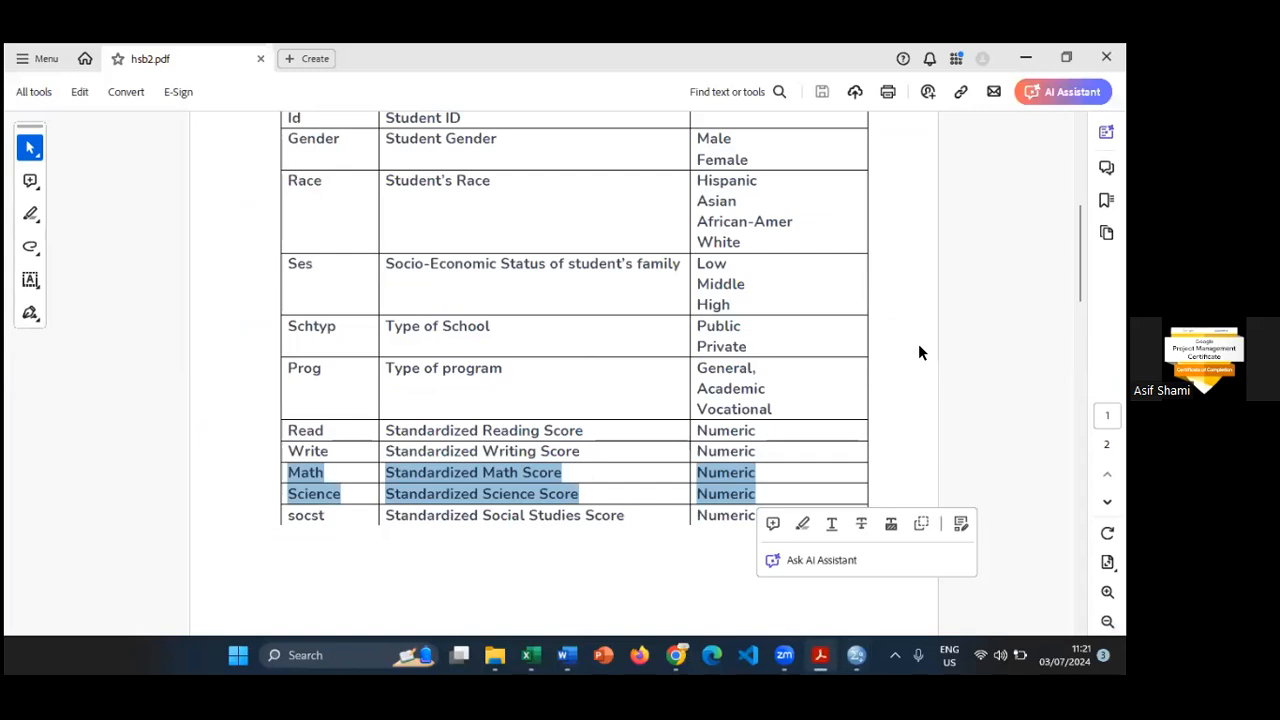
pyautogui.click(918, 343)
pyautogui.scroll(-2, 918, 357)
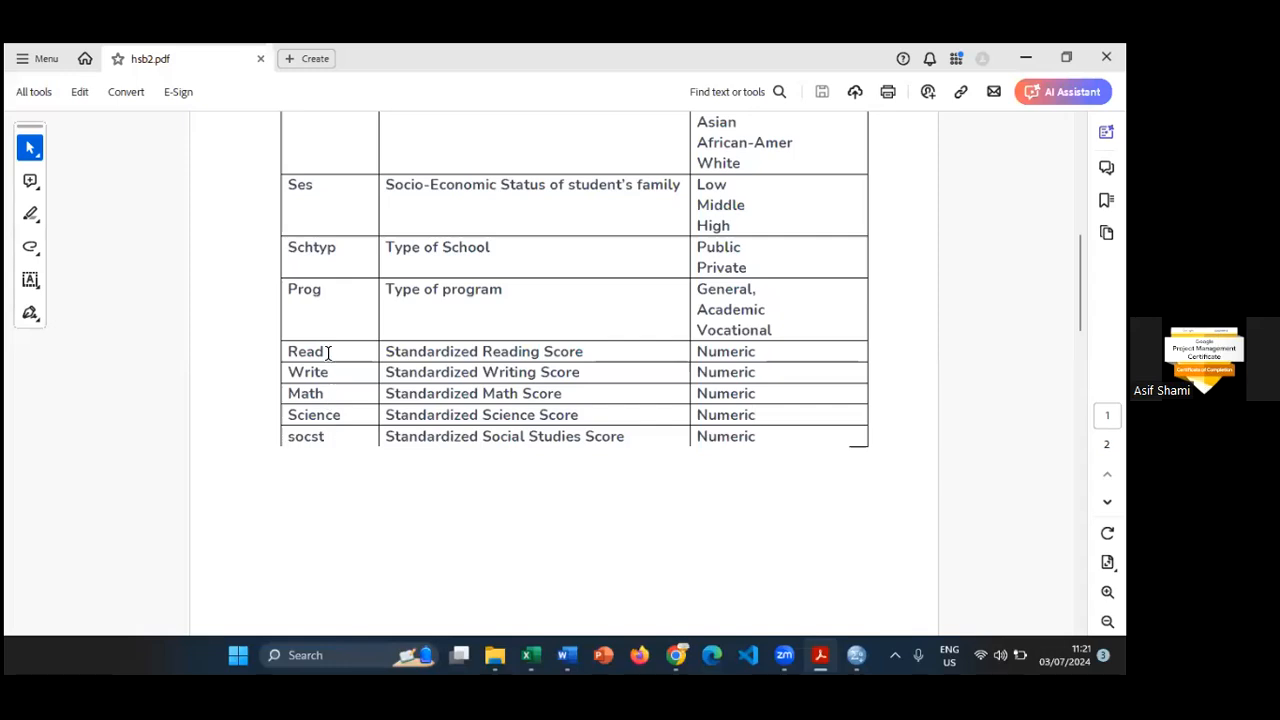
pyautogui.moveTo(328, 437); pyautogui.dragTo(288, 436)
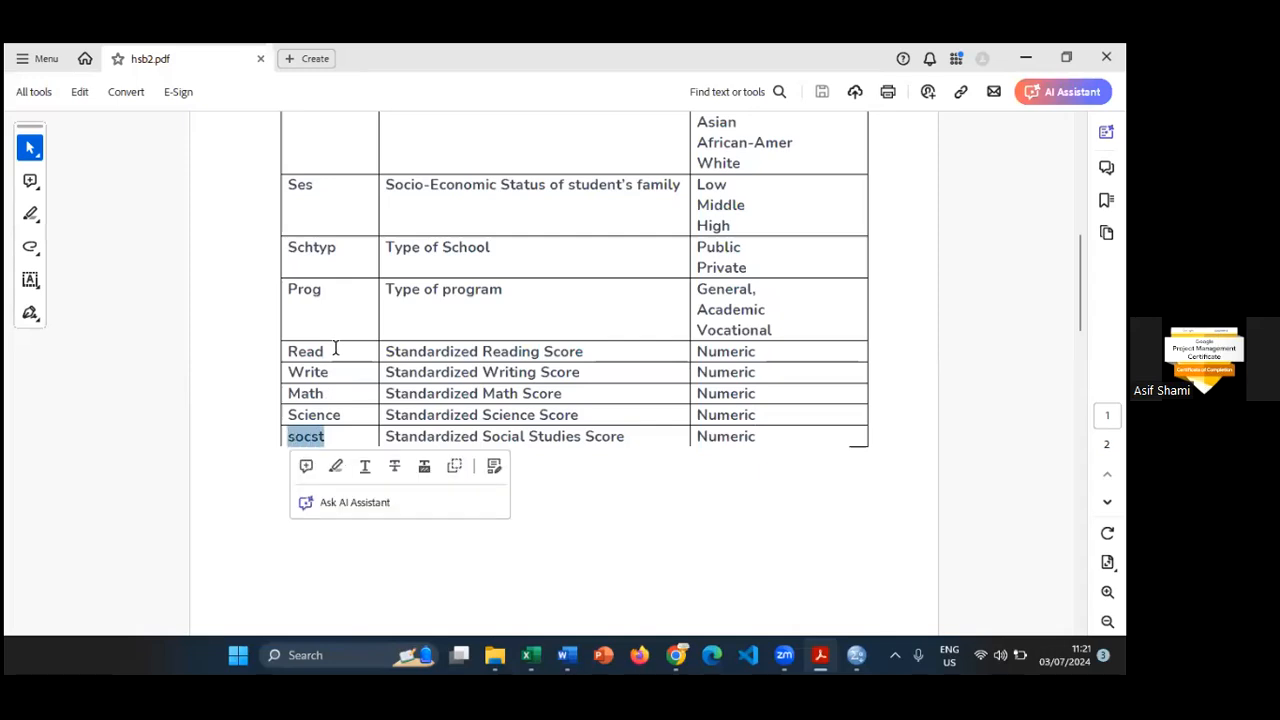
pyautogui.moveTo(336, 350); pyautogui.dragTo(286, 351)
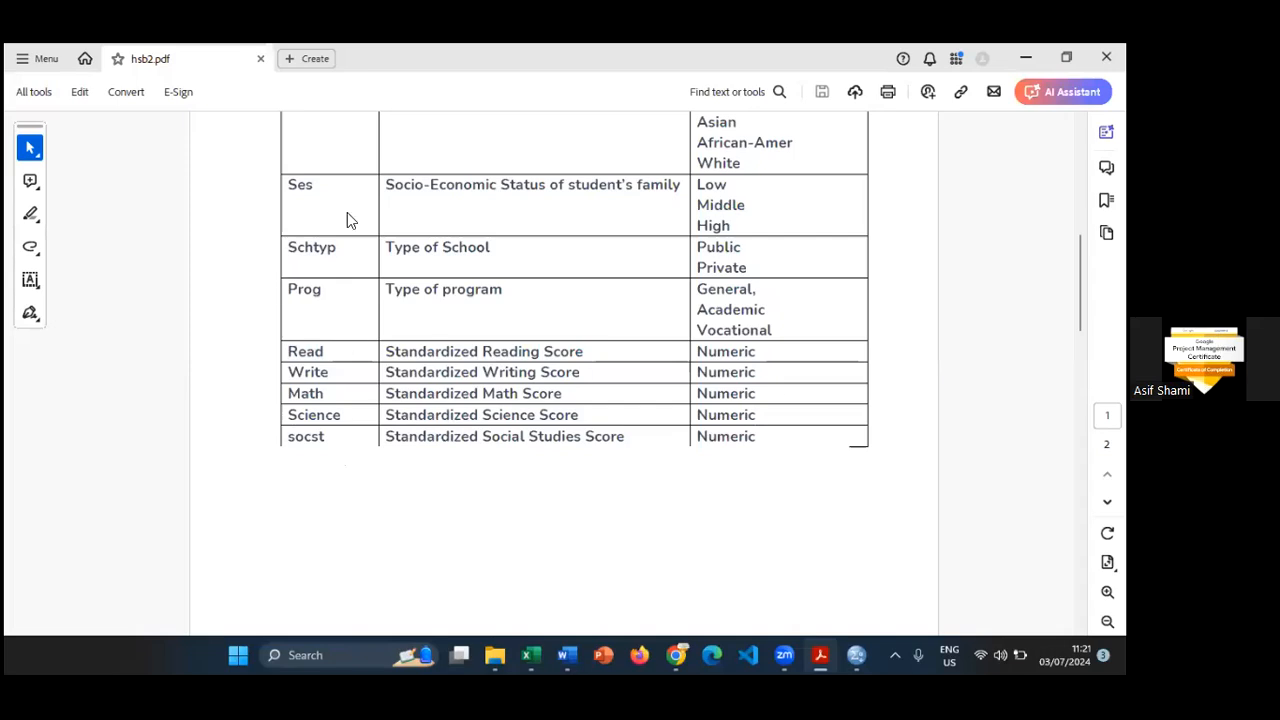
# - Switch back to the SPSS output, recall the Linear Regression dialog and reset its previous settings
pyautogui.hotkey('alt', 'Tab')
pyautogui.click(218, 104)
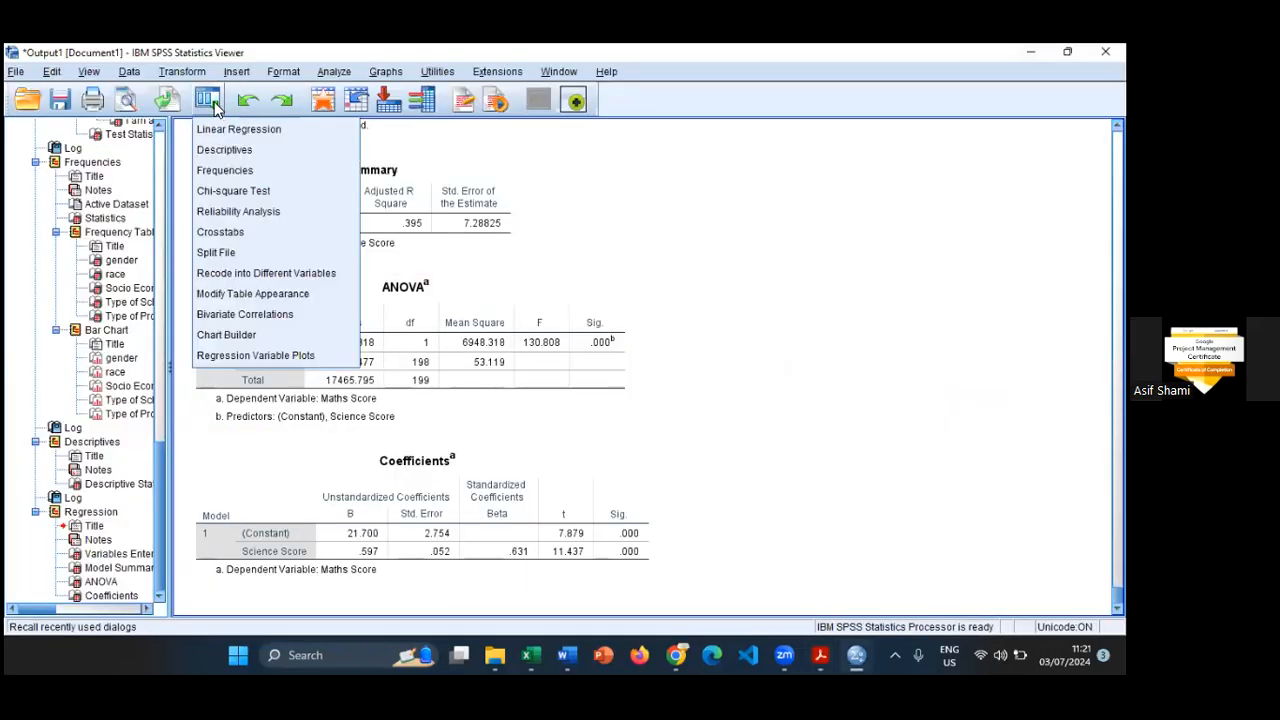
pyautogui.click(765, 96)
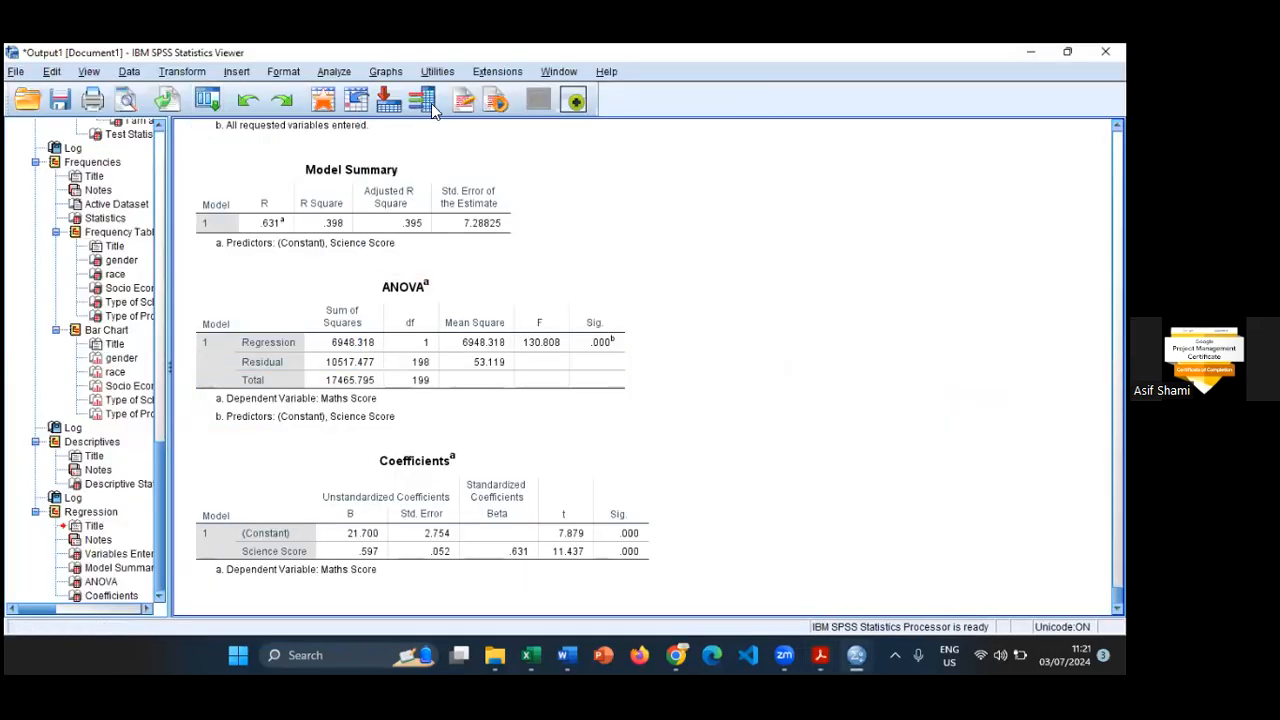
pyautogui.click(215, 103)
pyautogui.click(227, 124)
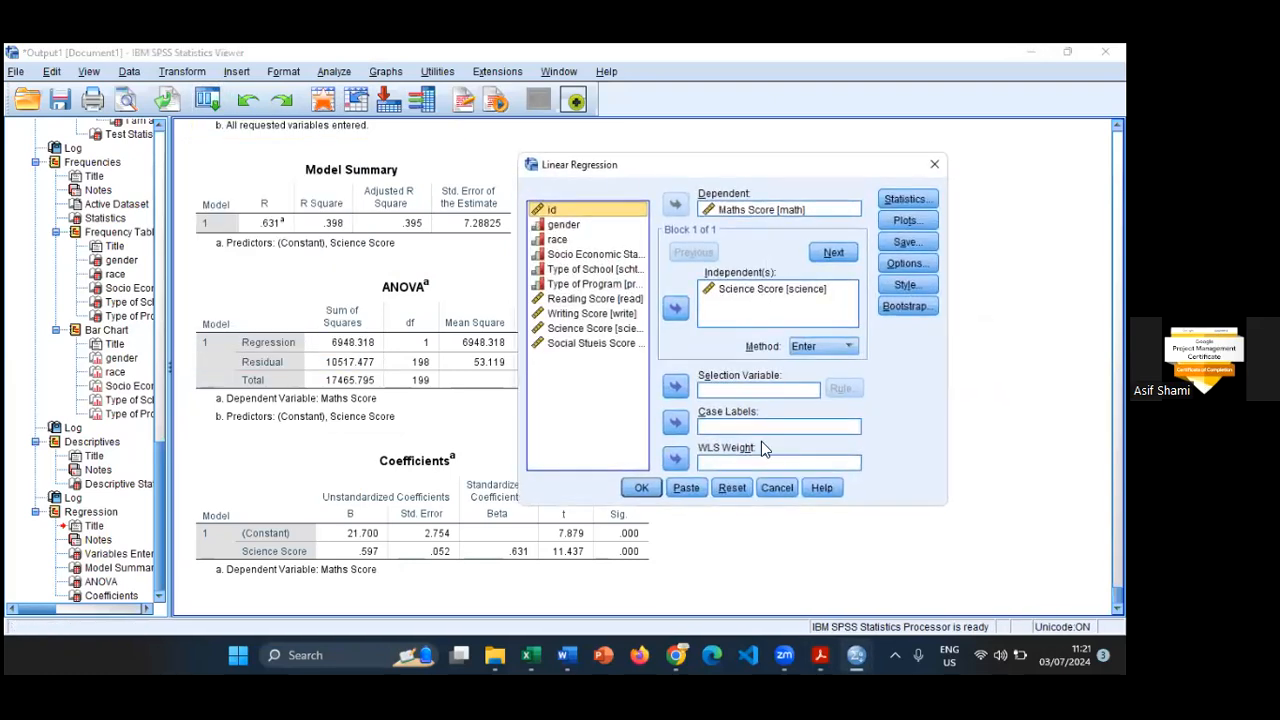
pyautogui.click(732, 488)
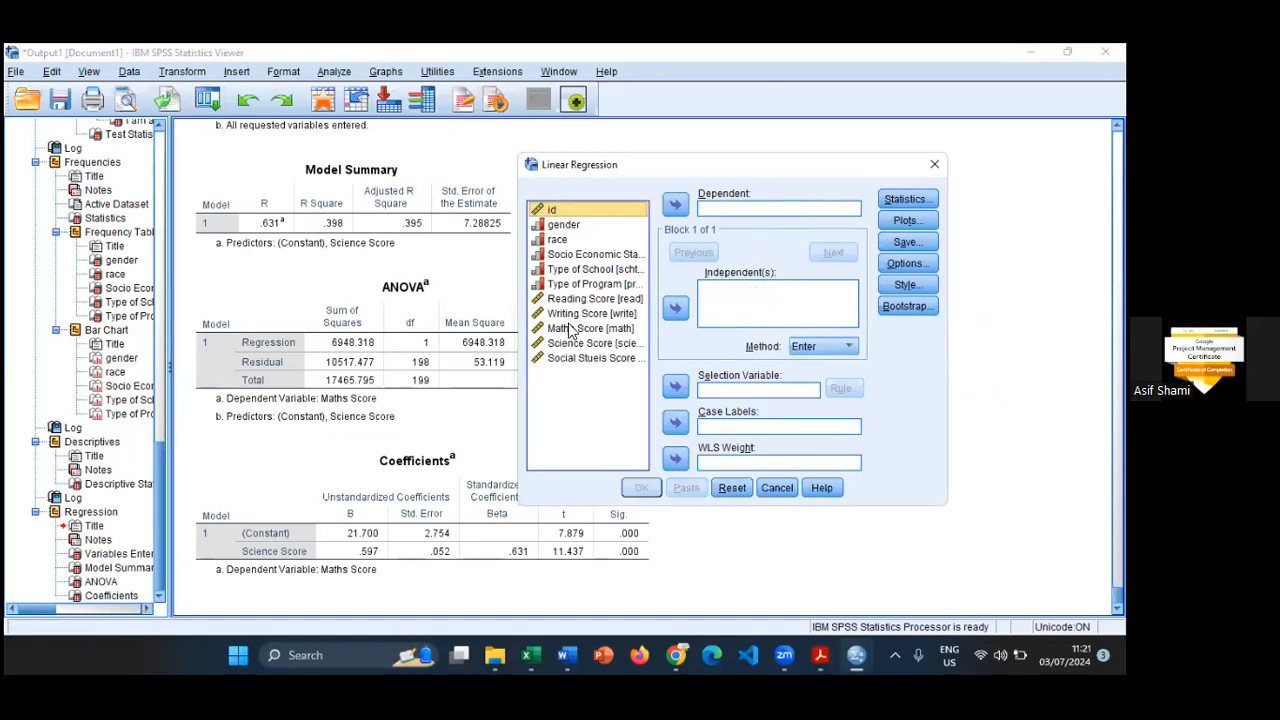
# - Assign the Social Studies Score as dependent and the Reading Score as independent variable of the Linear Regression
pyautogui.click(590, 358)
pyautogui.click(675, 204)
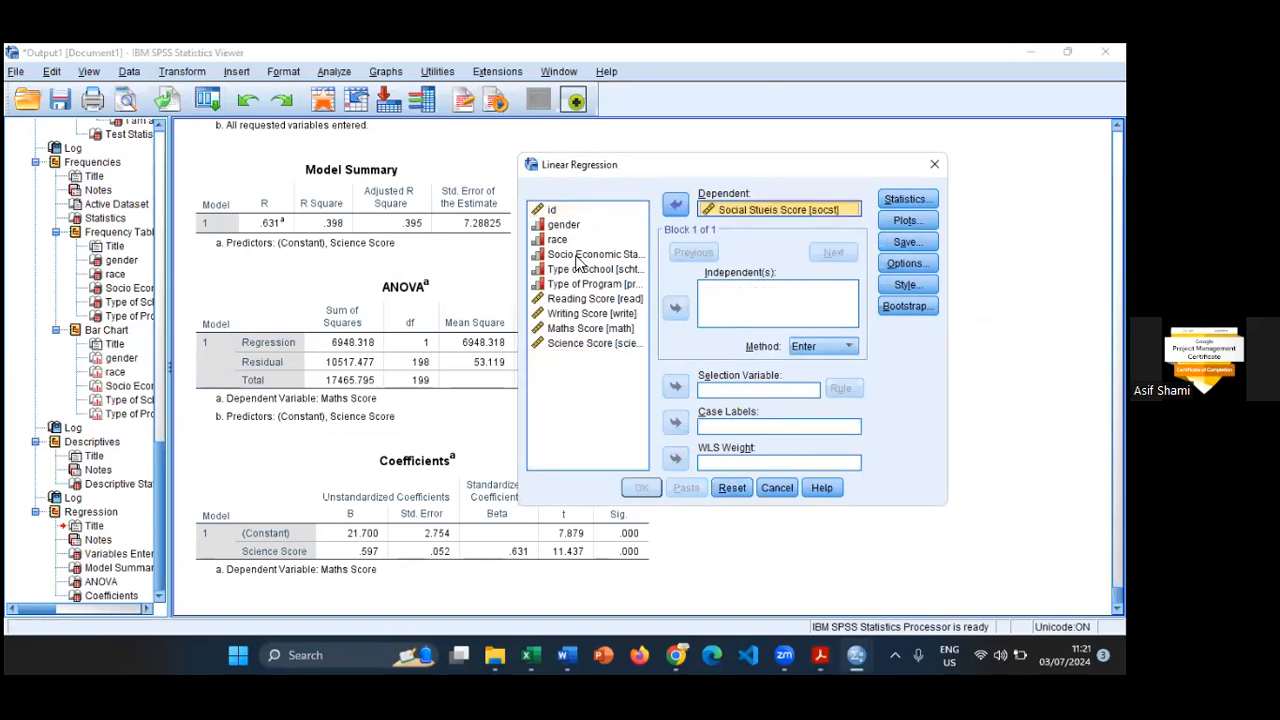
pyautogui.click(572, 299)
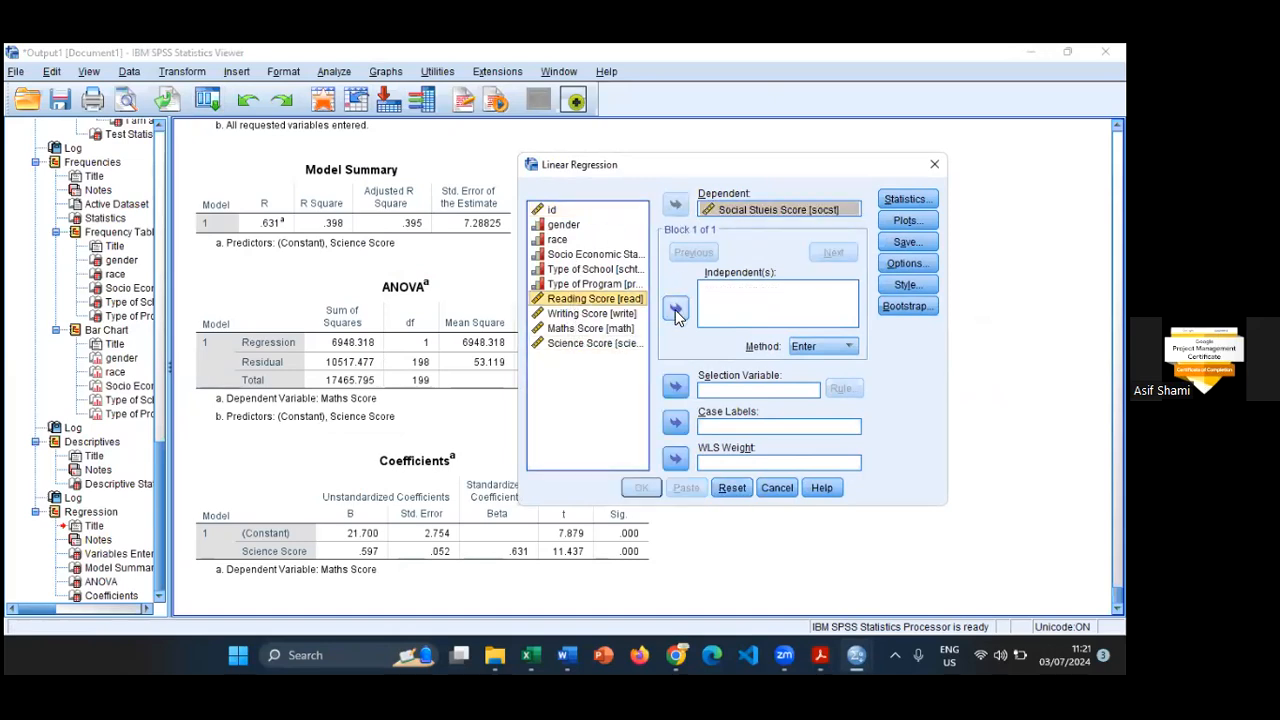
pyautogui.click(676, 311)
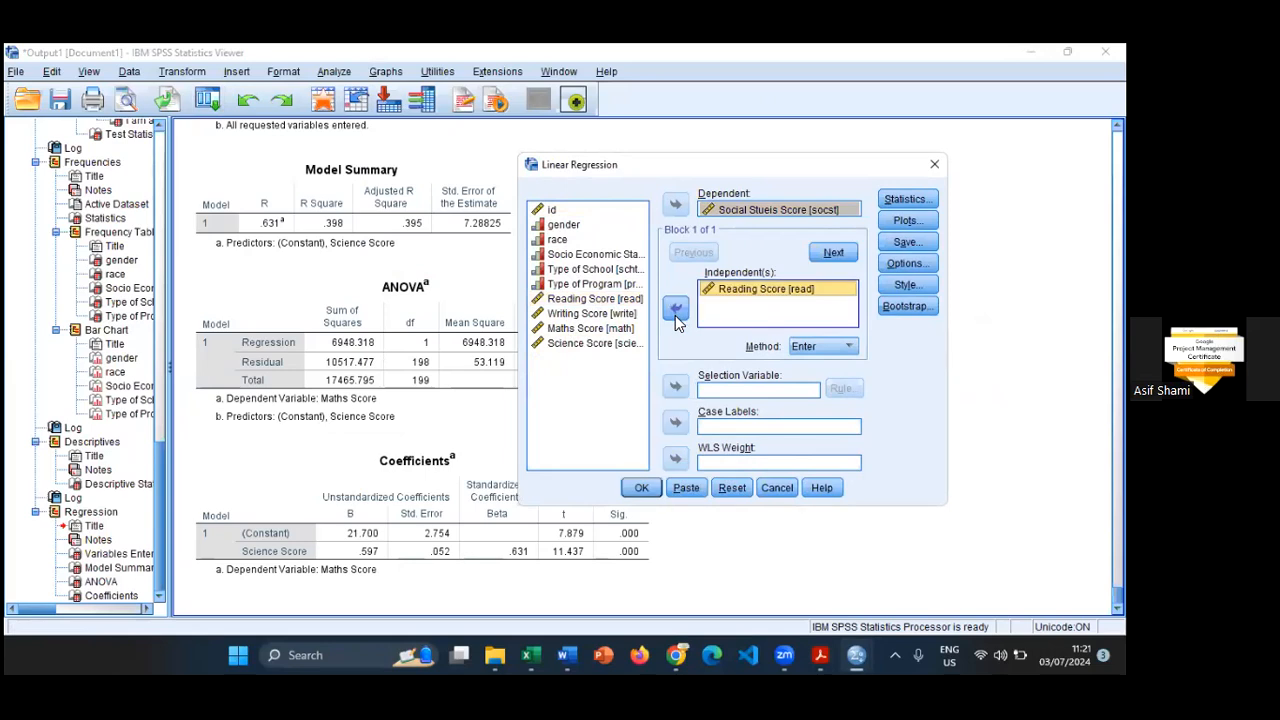
# - Look at the regression's plot options without adding any plot, and run the linear regression
pyautogui.click(905, 221)
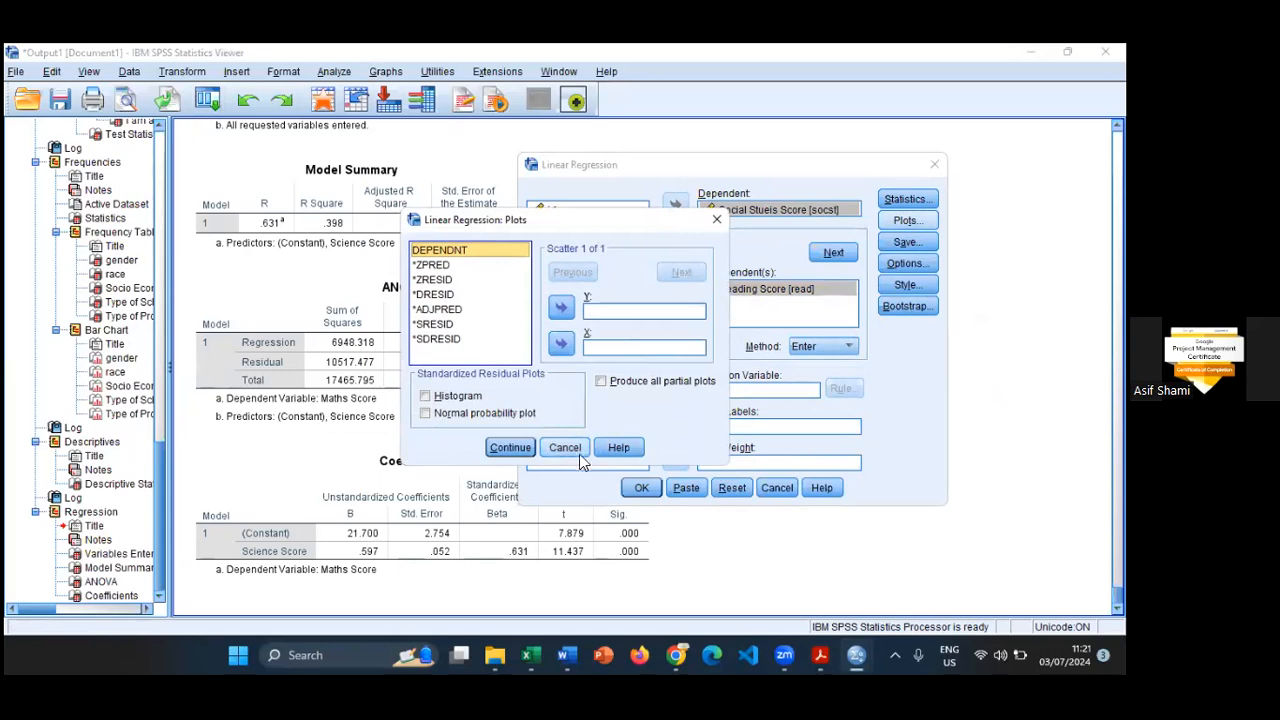
pyautogui.click(578, 450)
pyautogui.click(656, 493)
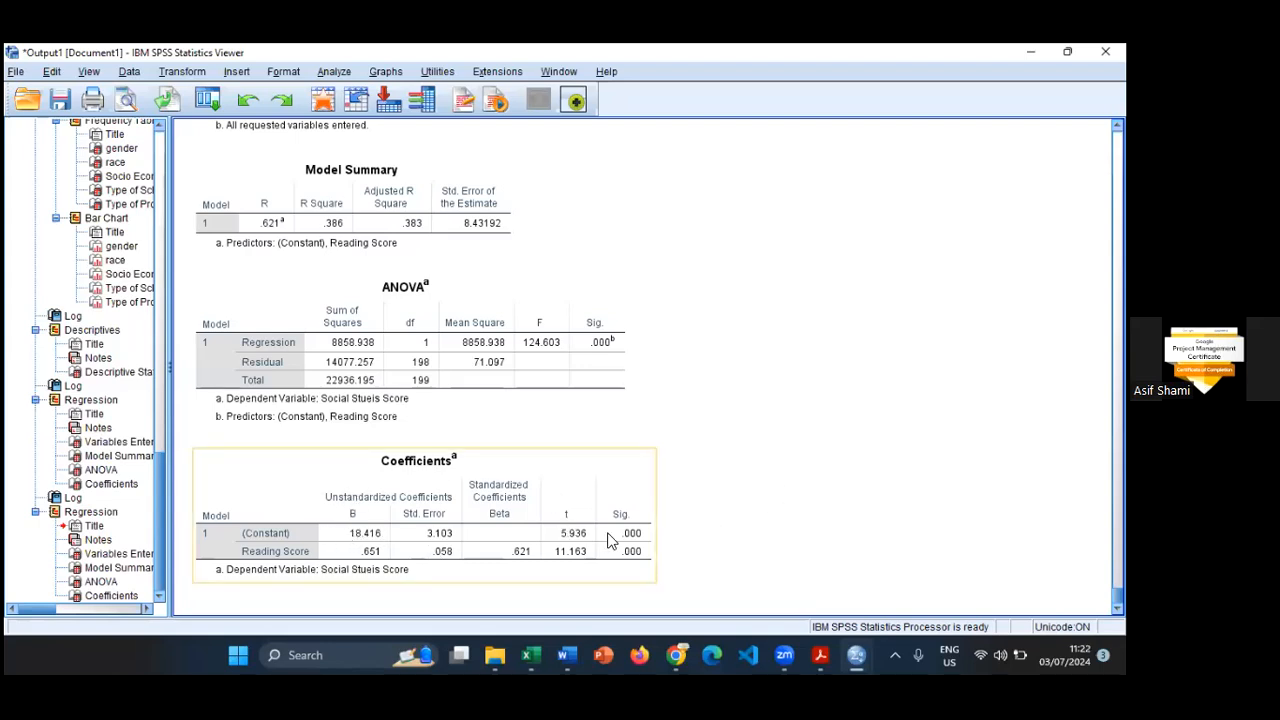
pyautogui.click(594, 346)
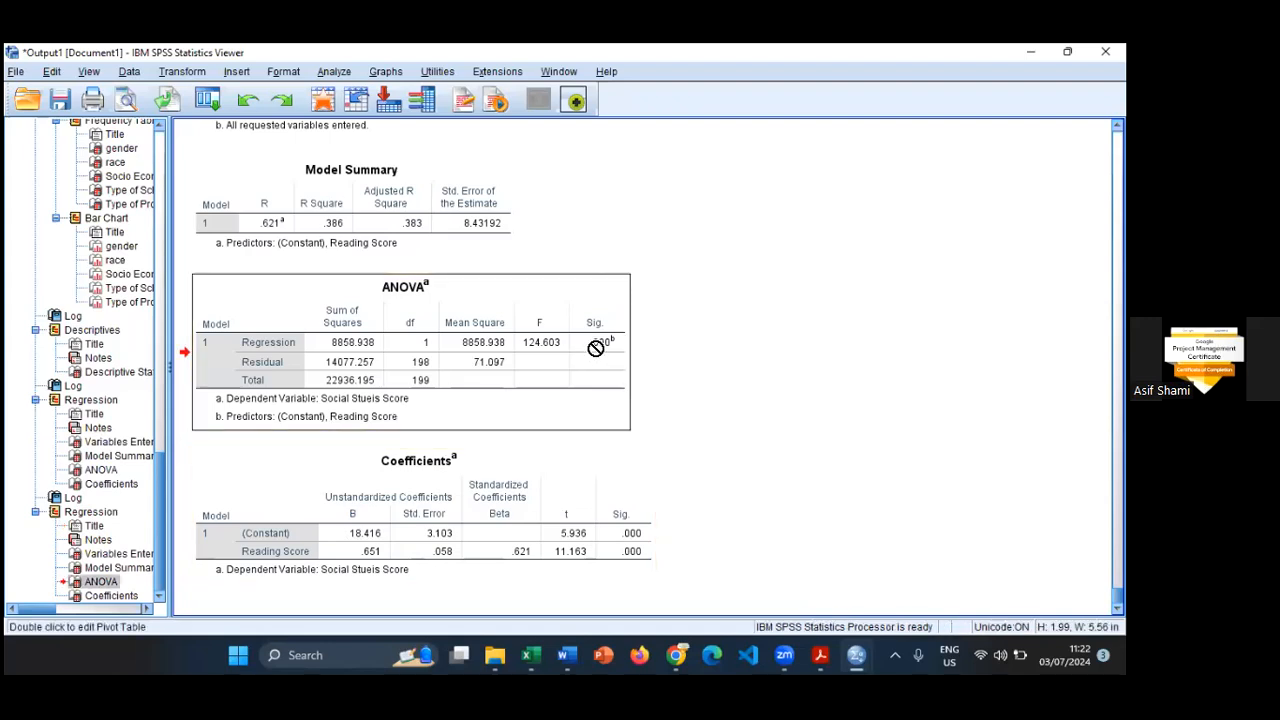
pyautogui.click(600, 343)
pyautogui.click(771, 277)
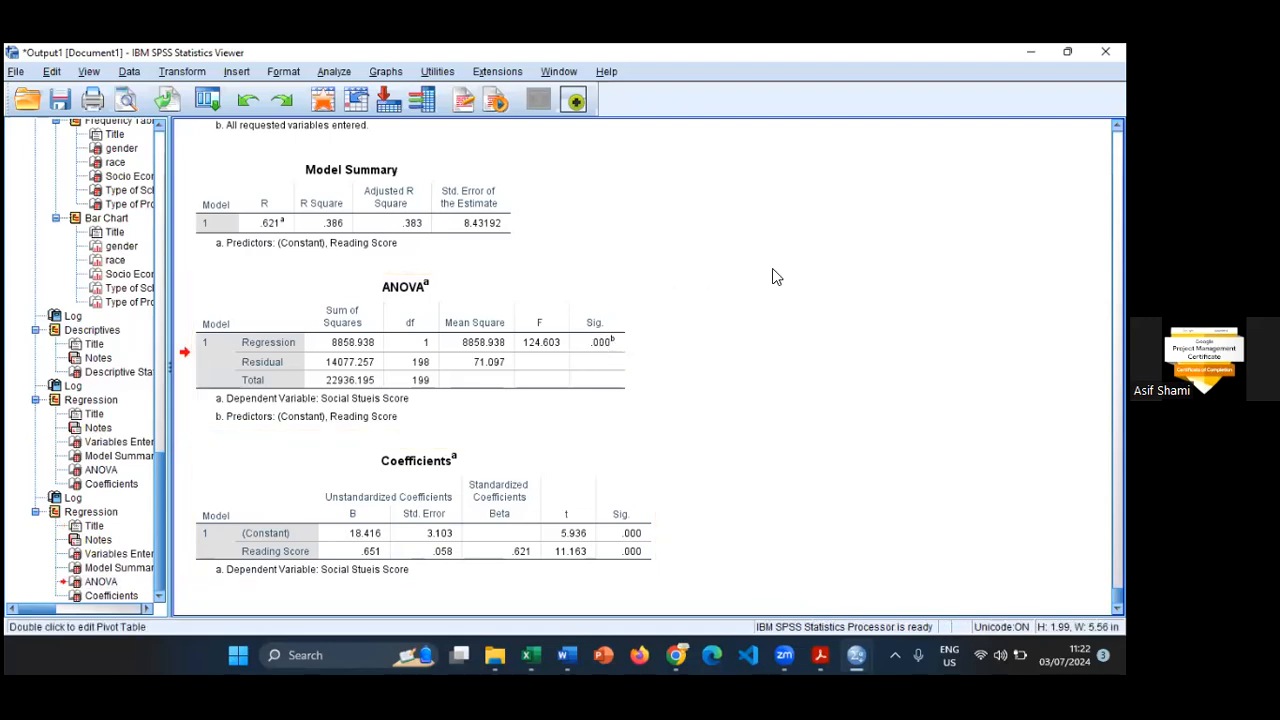
pyautogui.click(517, 298)
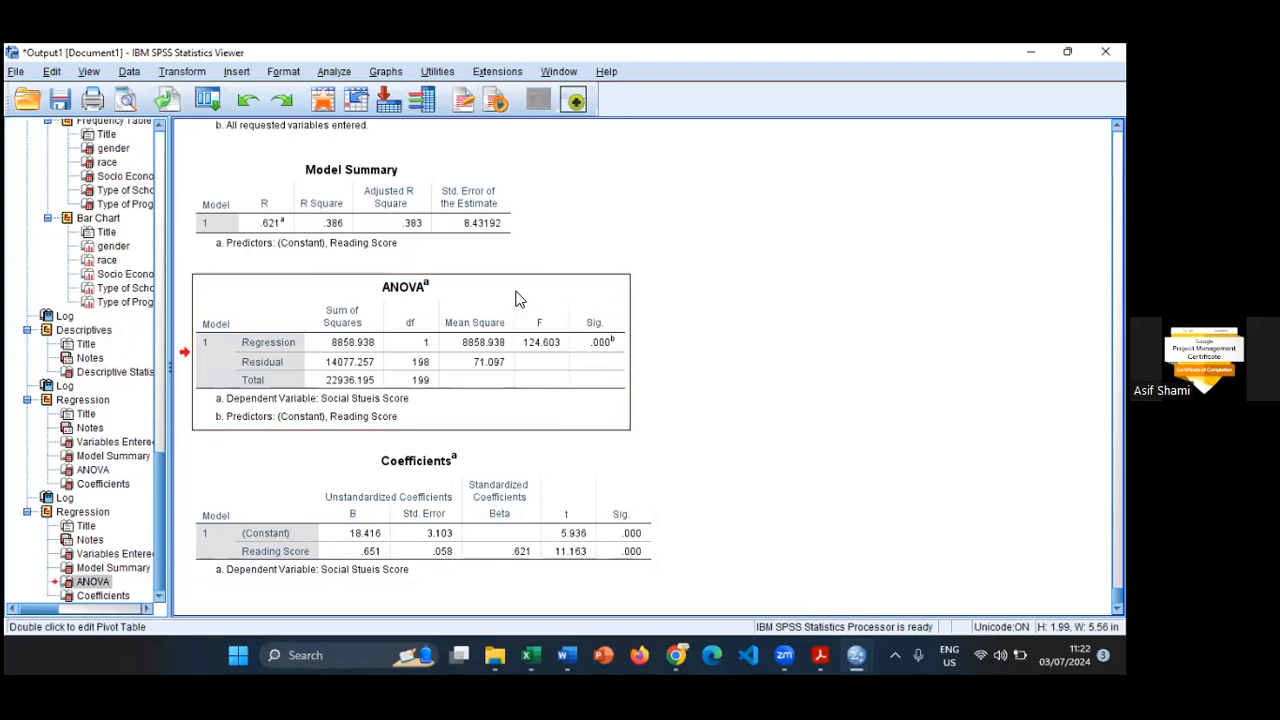
pyautogui.doubleClick(517, 298)
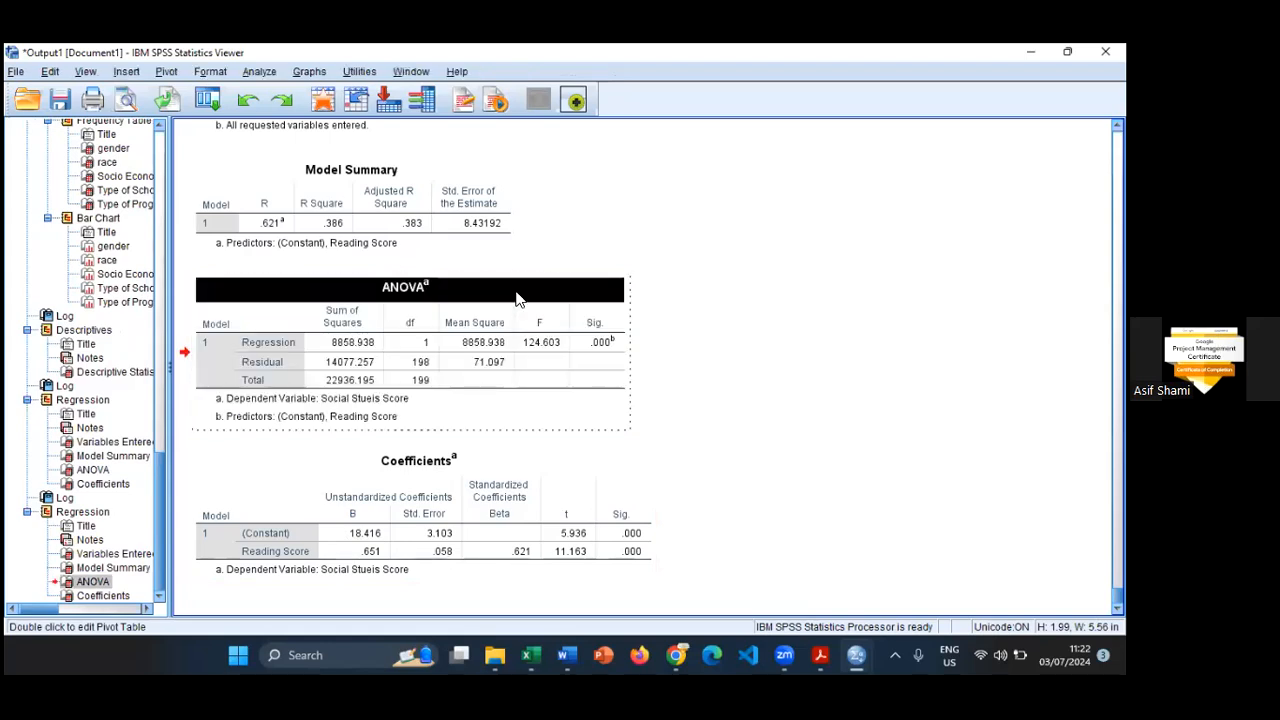
pyautogui.click(787, 370)
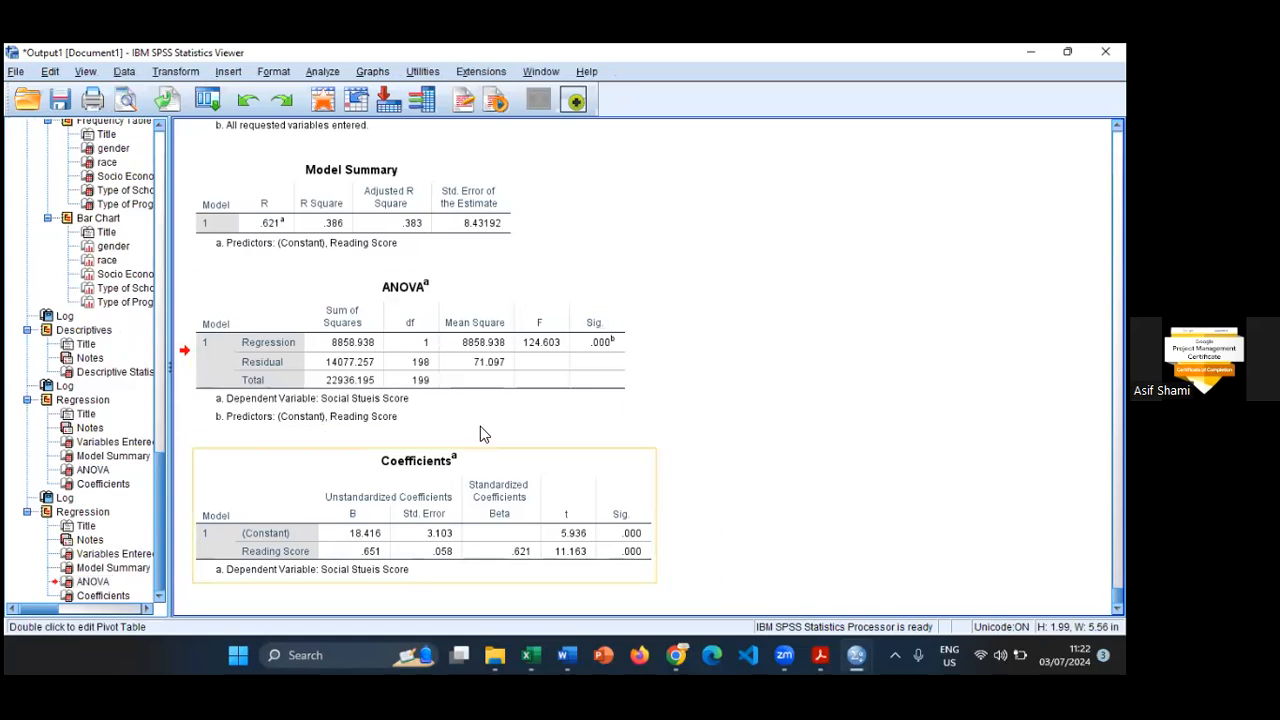
pyautogui.rightClick(491, 407)
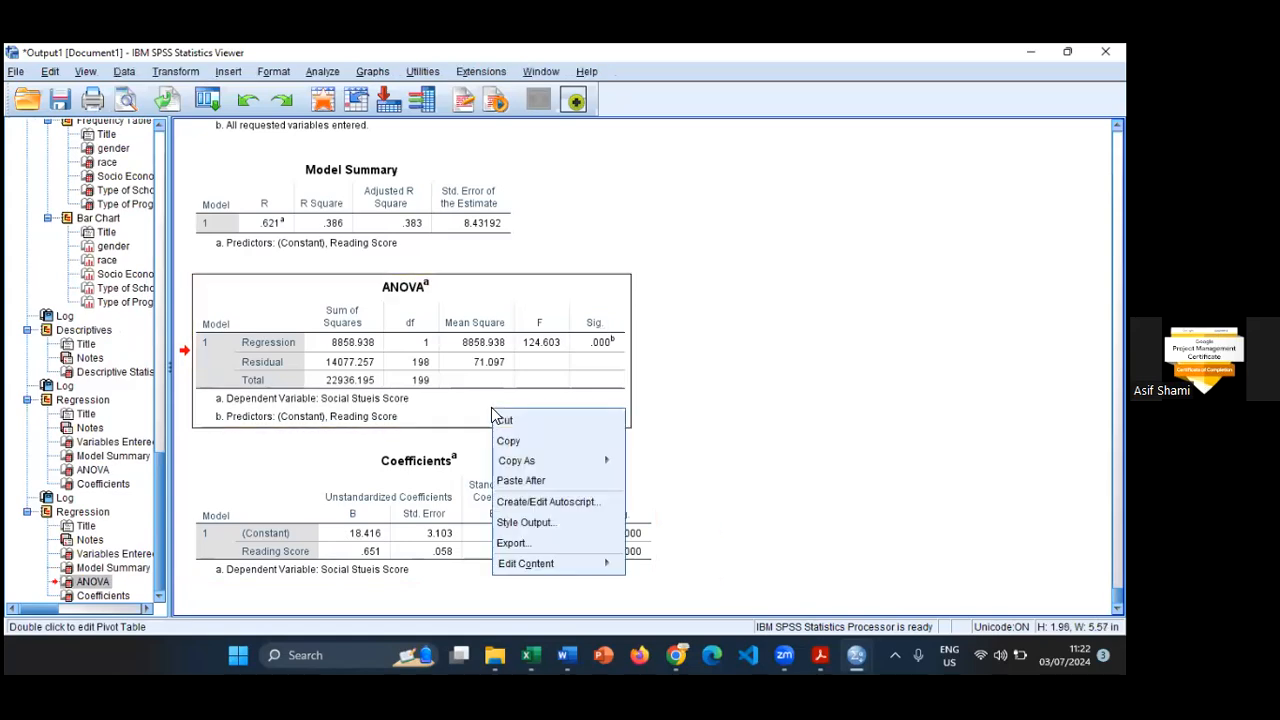
pyautogui.click(553, 393)
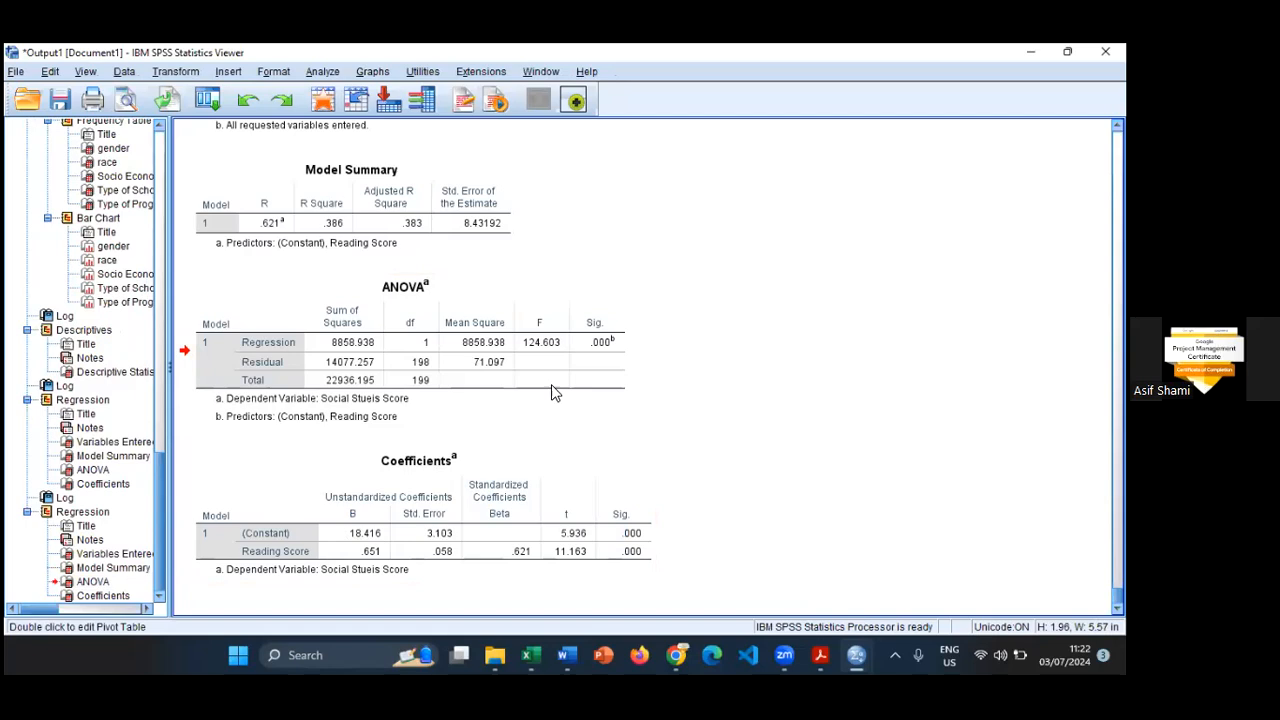
pyautogui.doubleClick(493, 412)
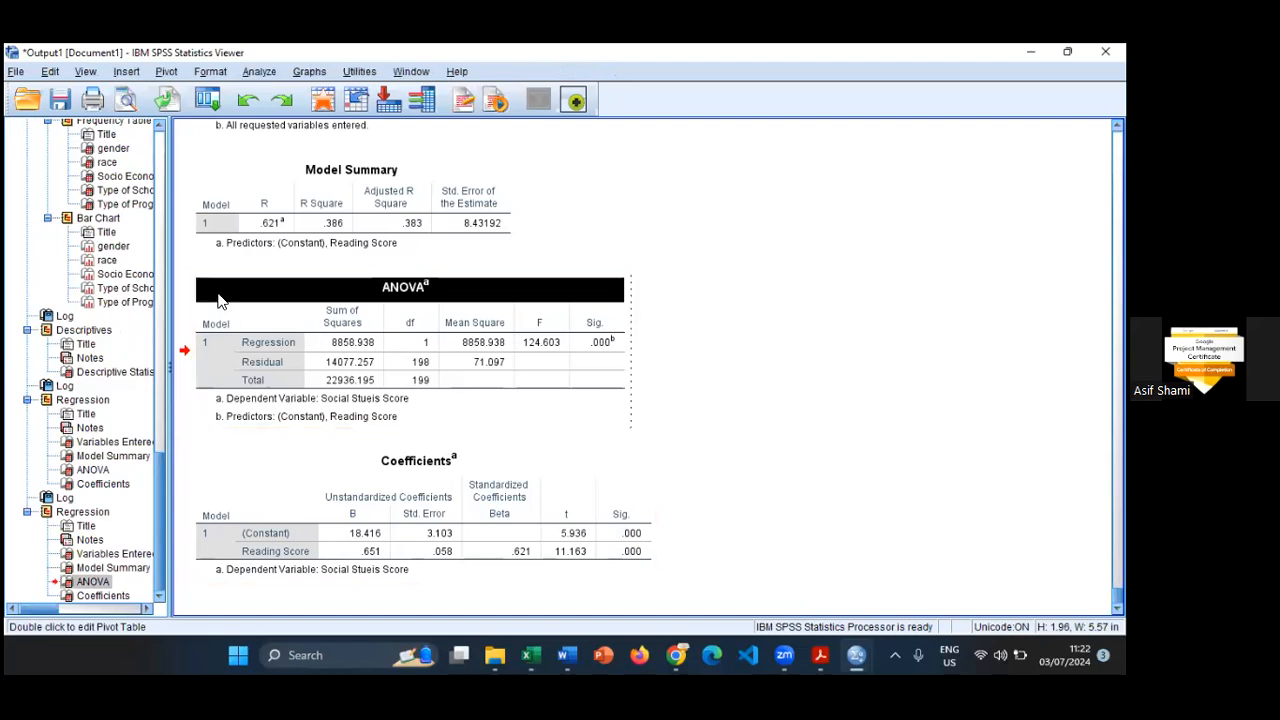
pyautogui.doubleClick(215, 290)
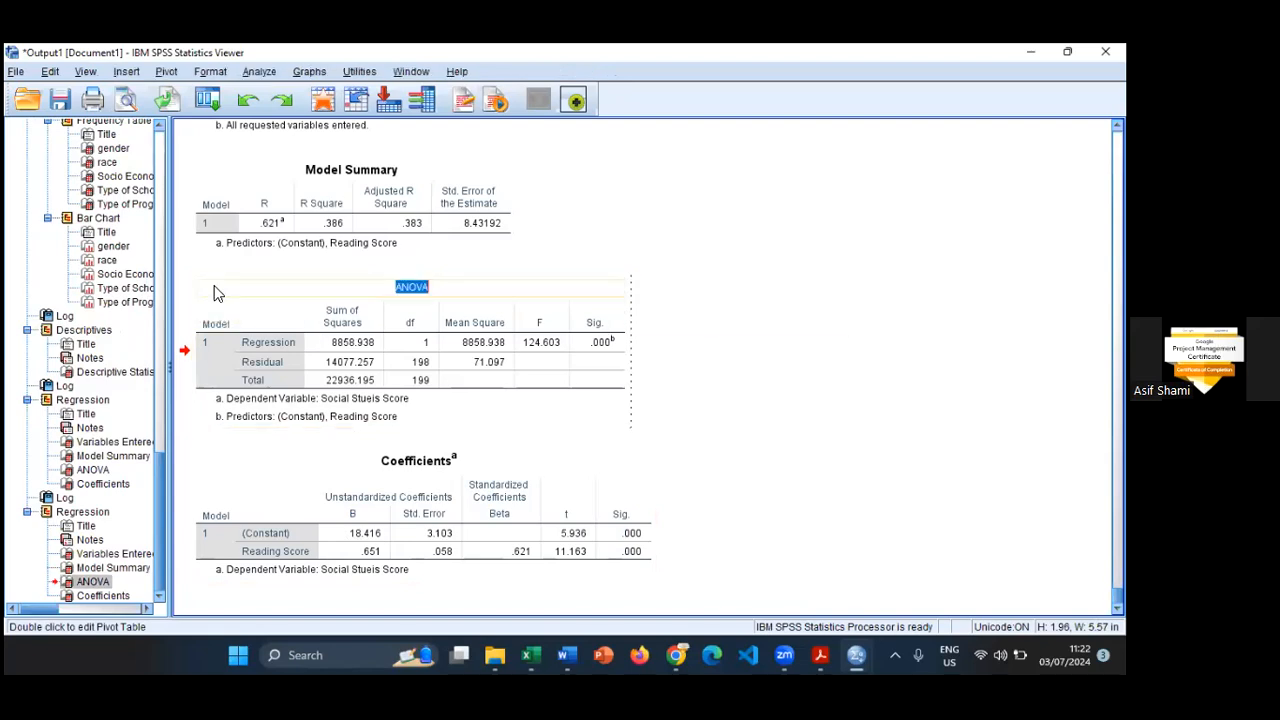
pyautogui.click(835, 288)
pyautogui.rightClick(576, 298)
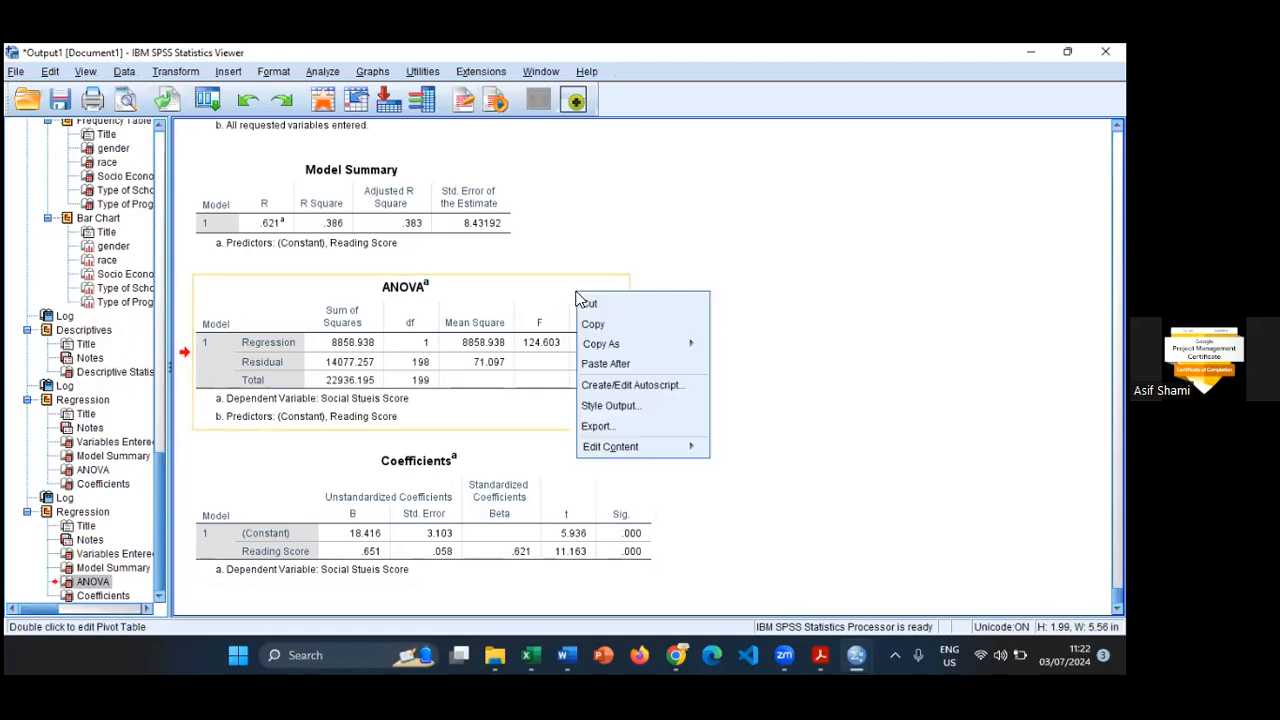
pyautogui.moveTo(652, 452)
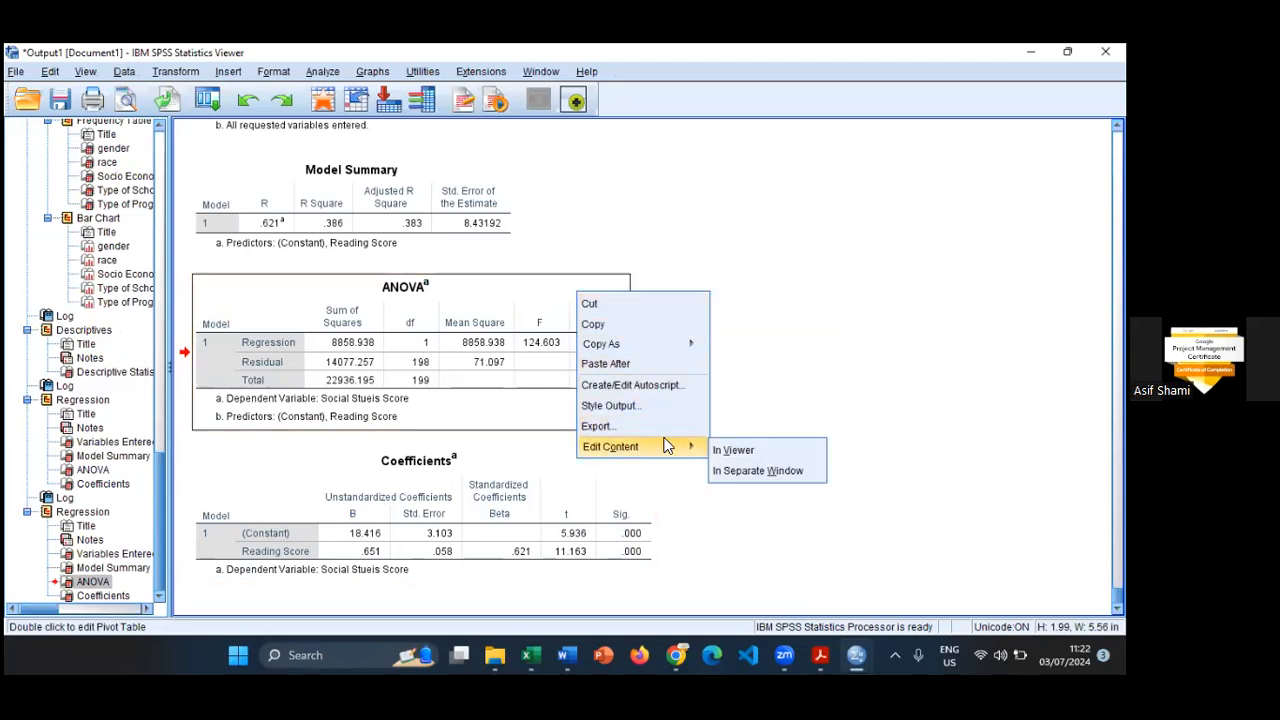
pyautogui.click(771, 360)
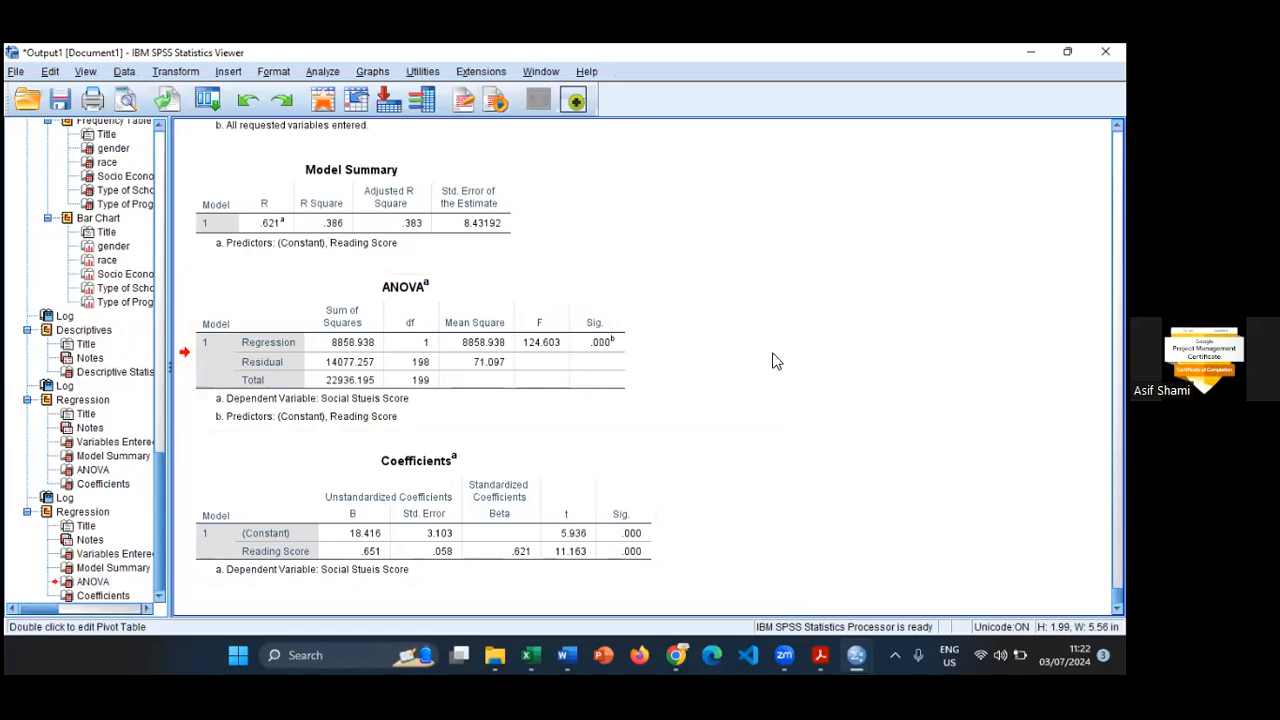
pyautogui.click(547, 413)
pyautogui.doubleClick(547, 413)
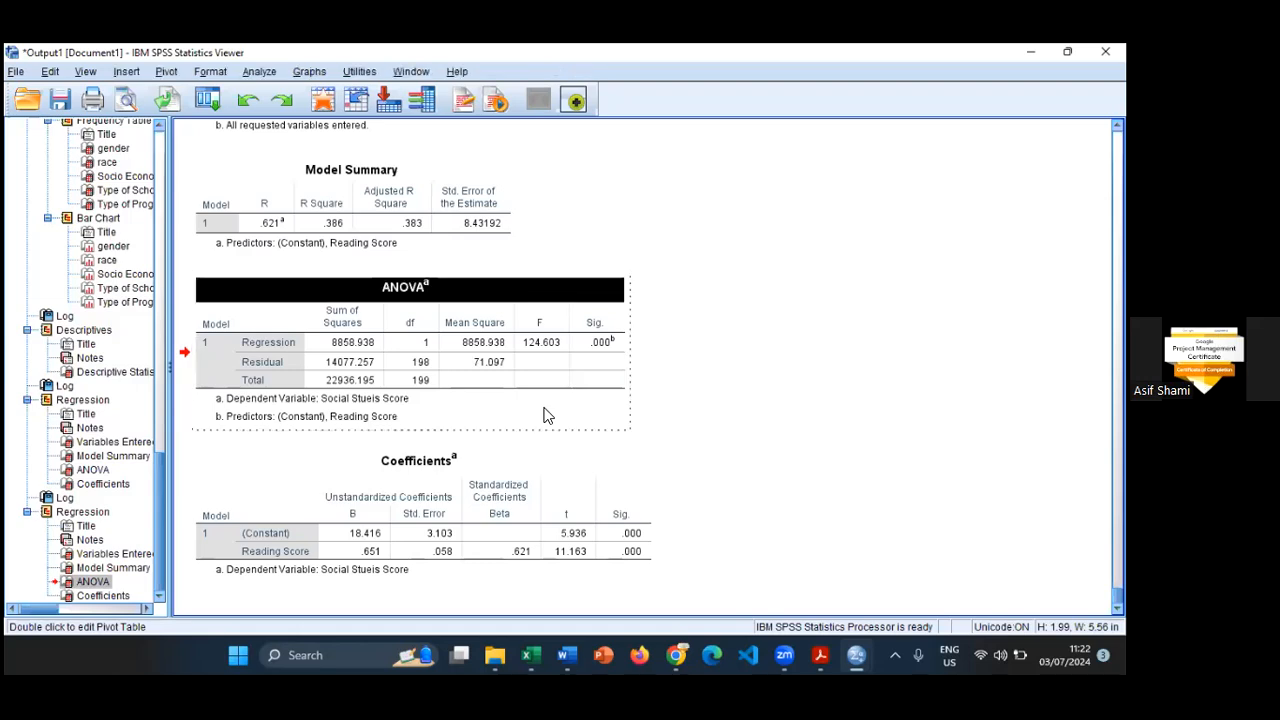
pyautogui.rightClick(547, 415)
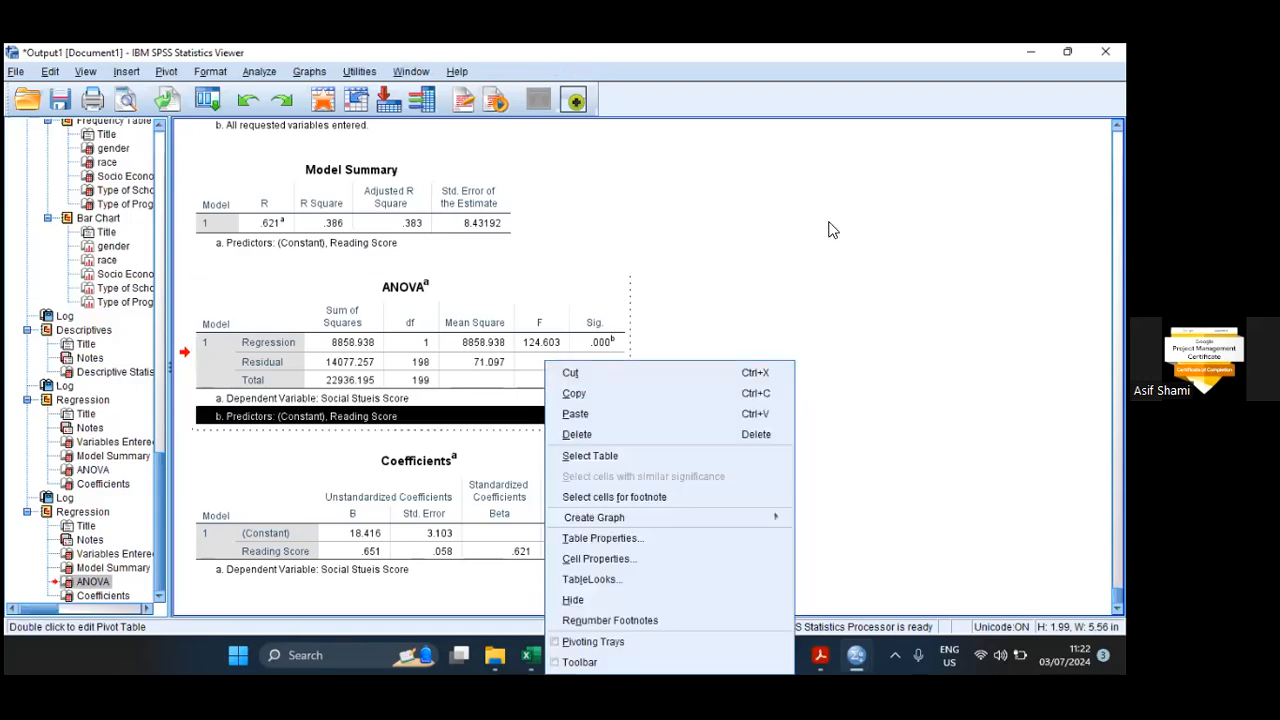
pyautogui.click(562, 392)
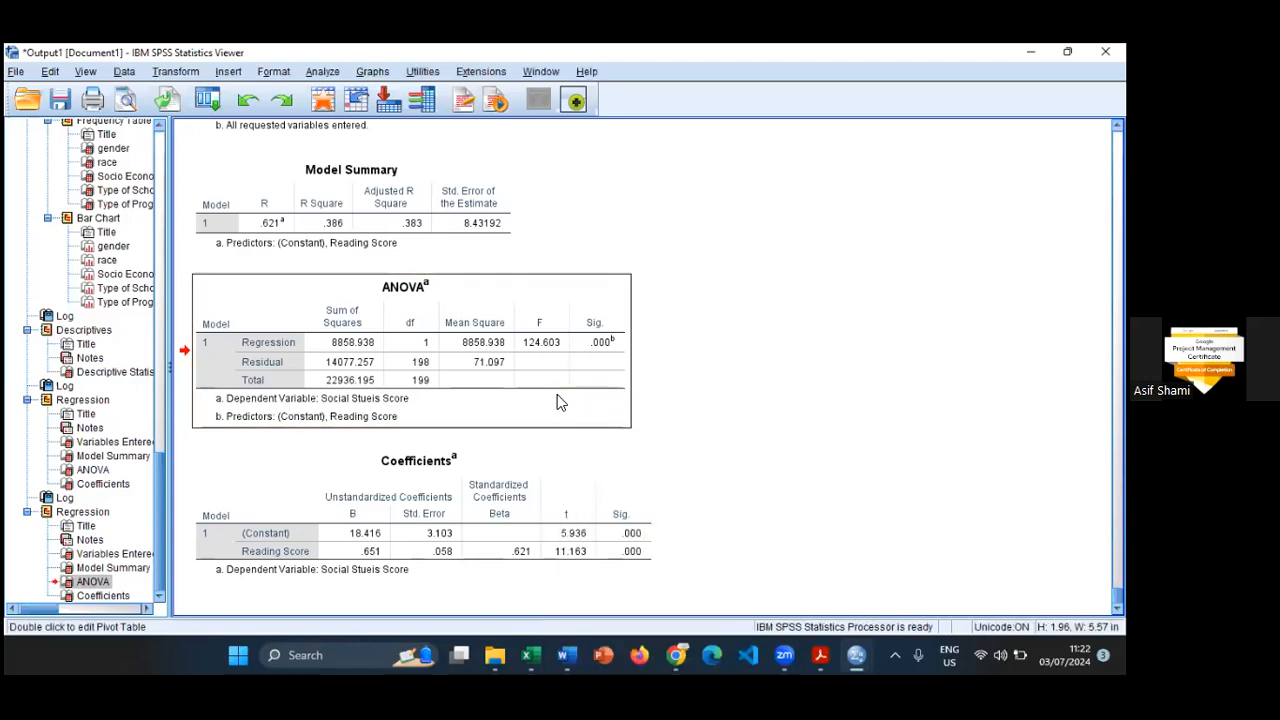
pyautogui.rightClick(559, 397)
pyautogui.moveTo(593, 449)
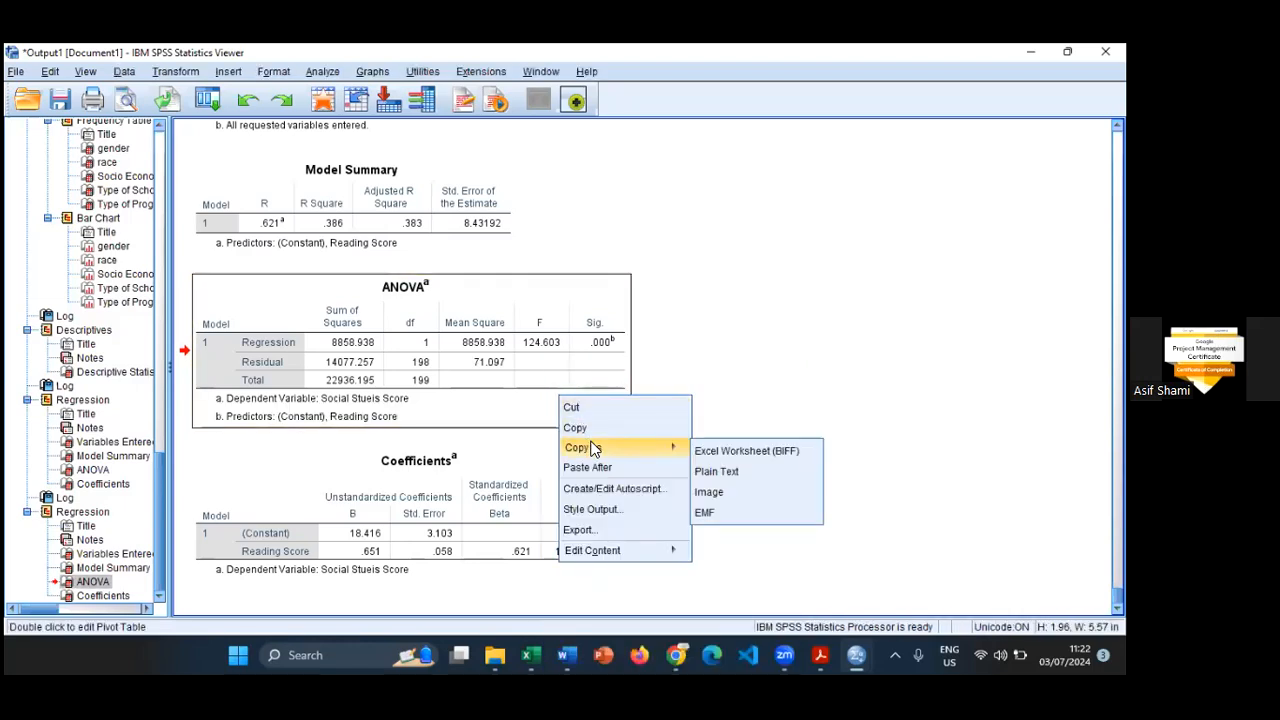
pyautogui.click(638, 513)
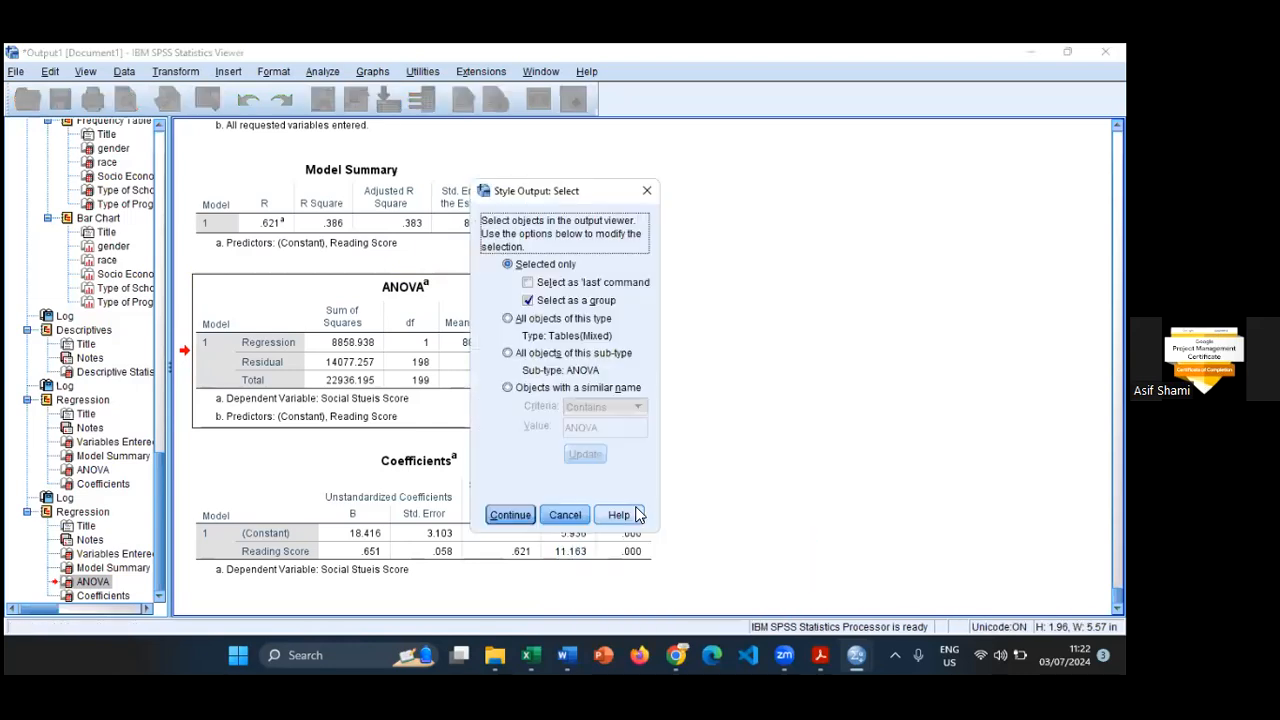
pyautogui.click(566, 515)
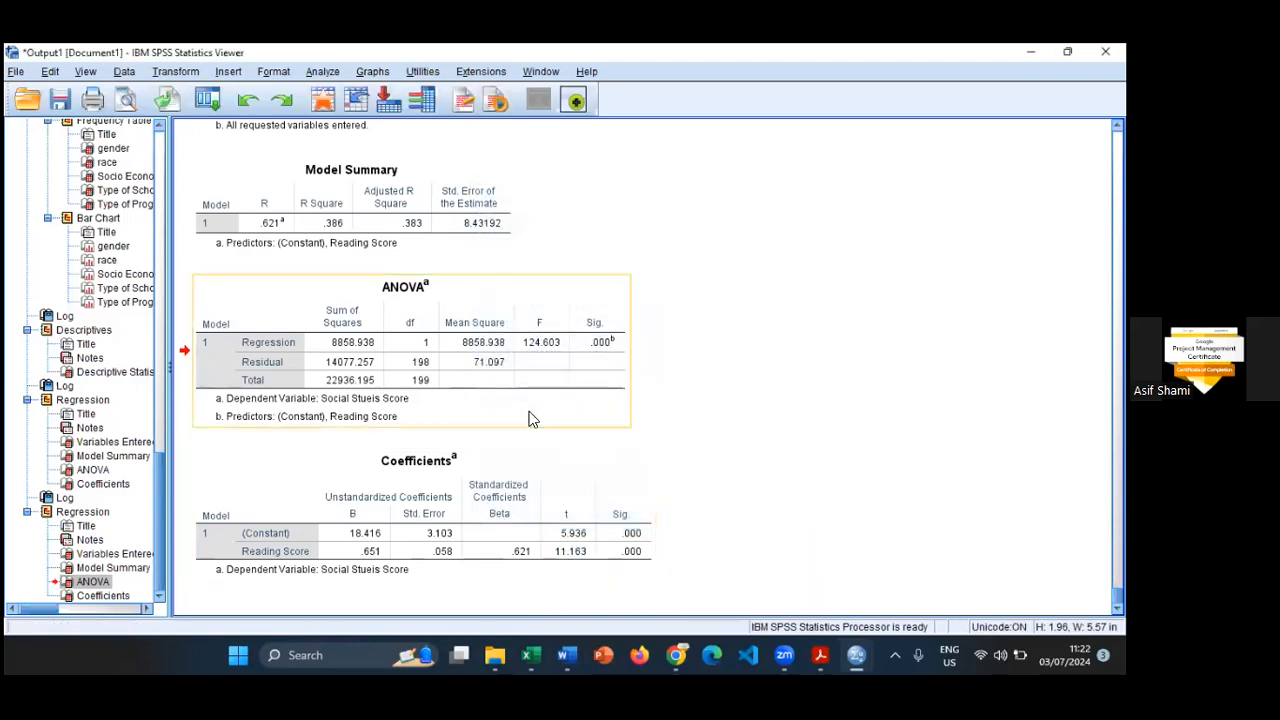
pyautogui.doubleClick(532, 419)
pyautogui.rightClick(530, 417)
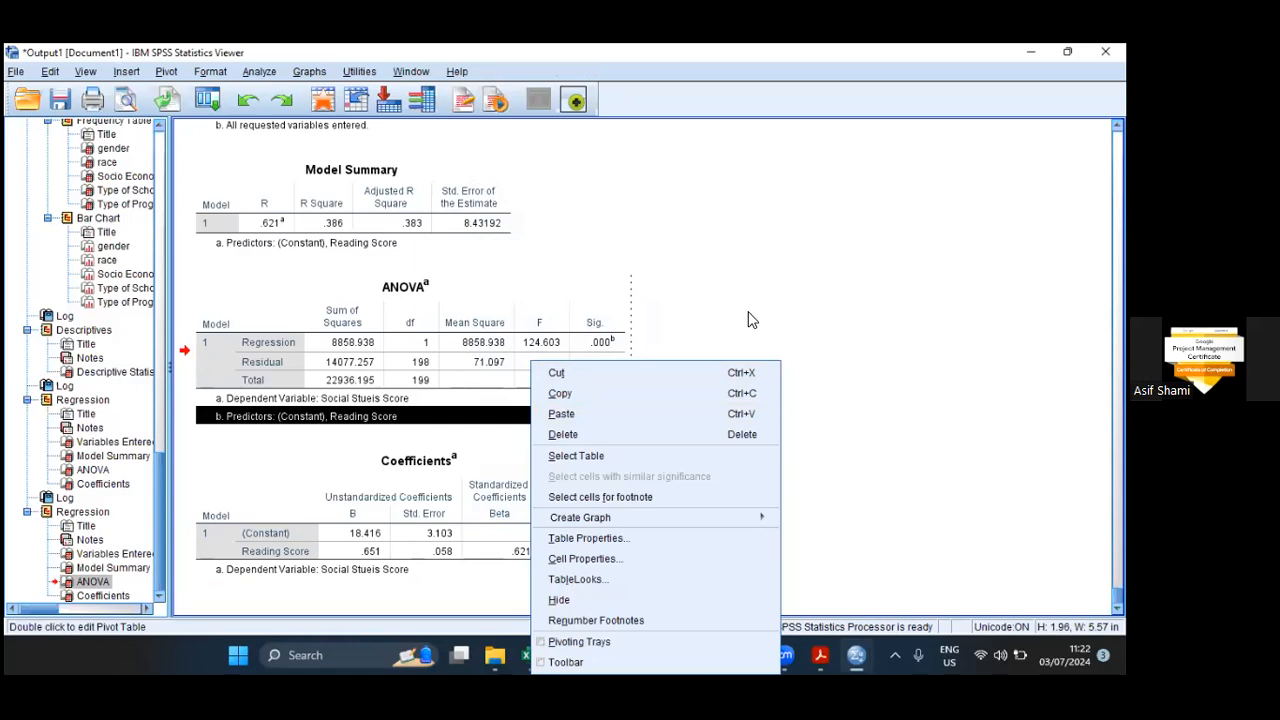
pyautogui.click(660, 316)
# - Open the ANOVA table of the social studies regression for editing and transpose its rows and columns
pyautogui.click(274, 293)
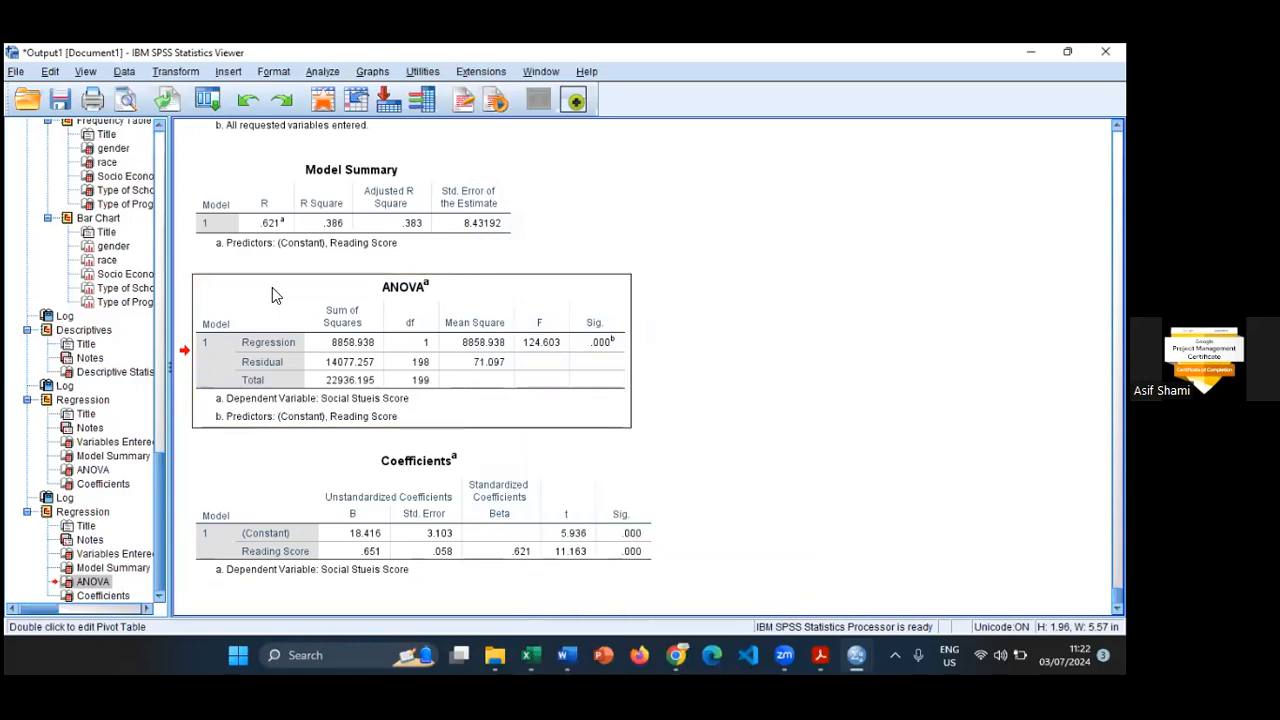
pyautogui.doubleClick(272, 287)
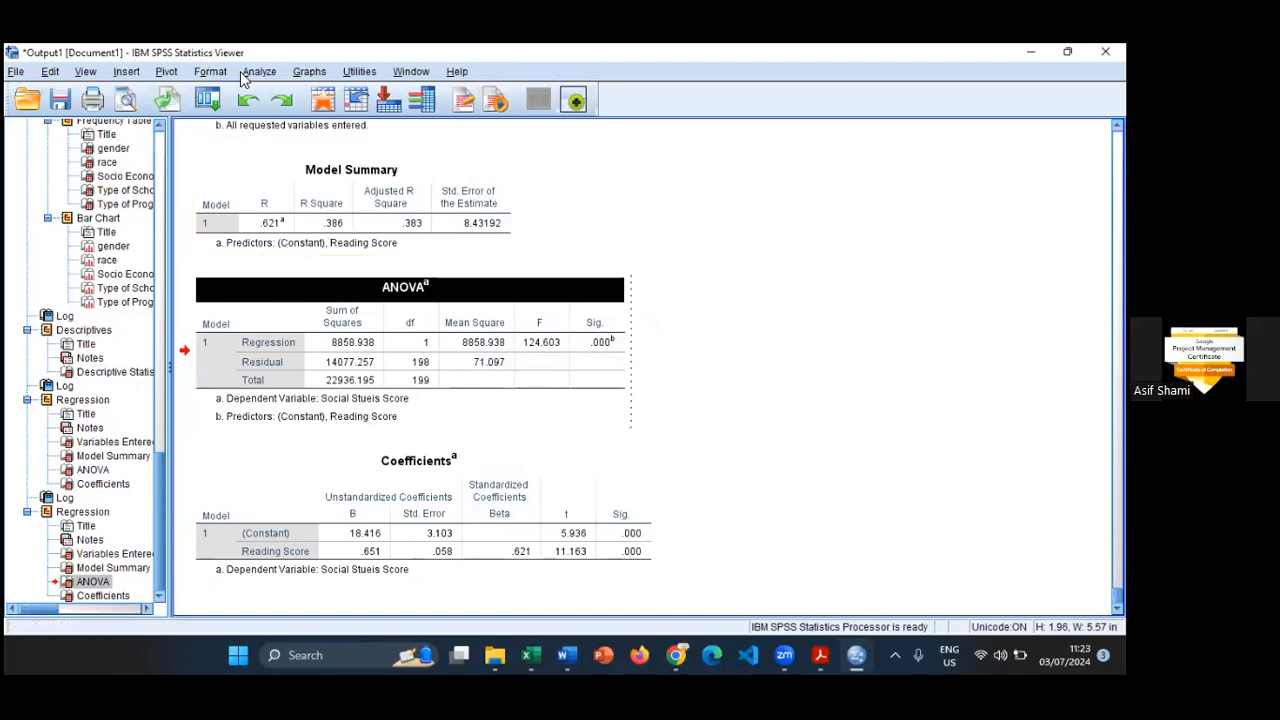
pyautogui.click(166, 72)
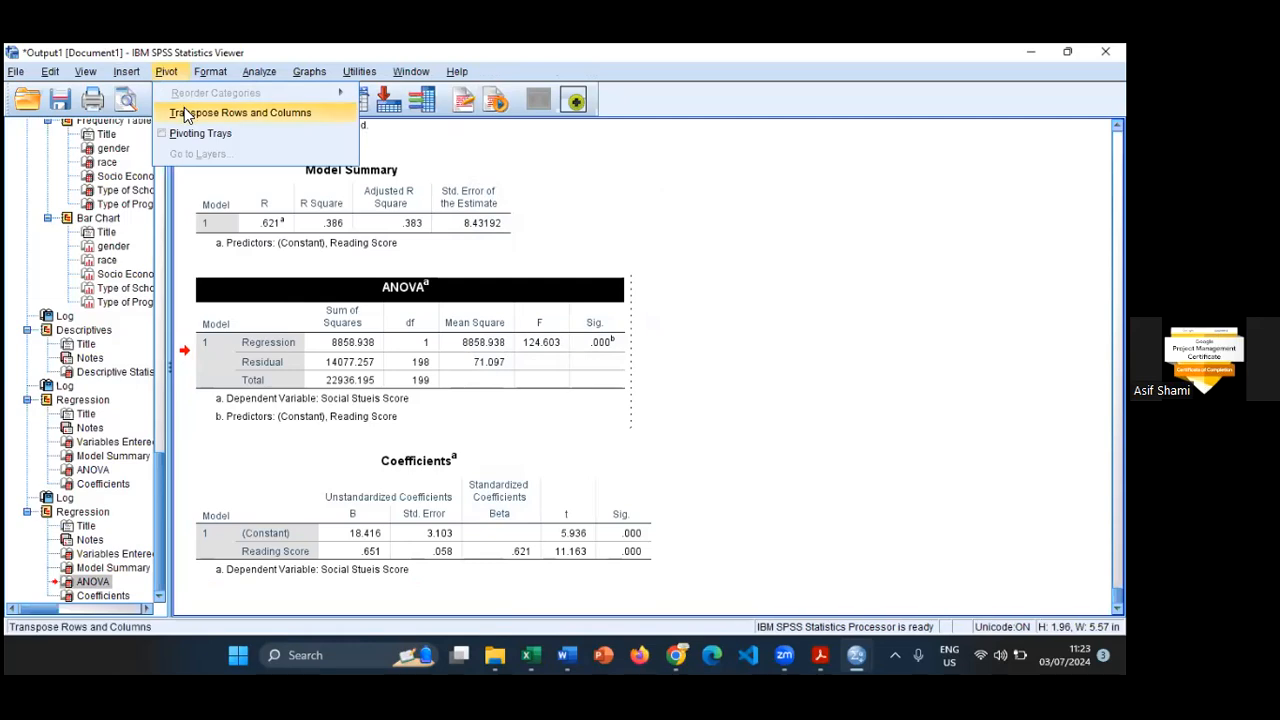
pyautogui.click(184, 109)
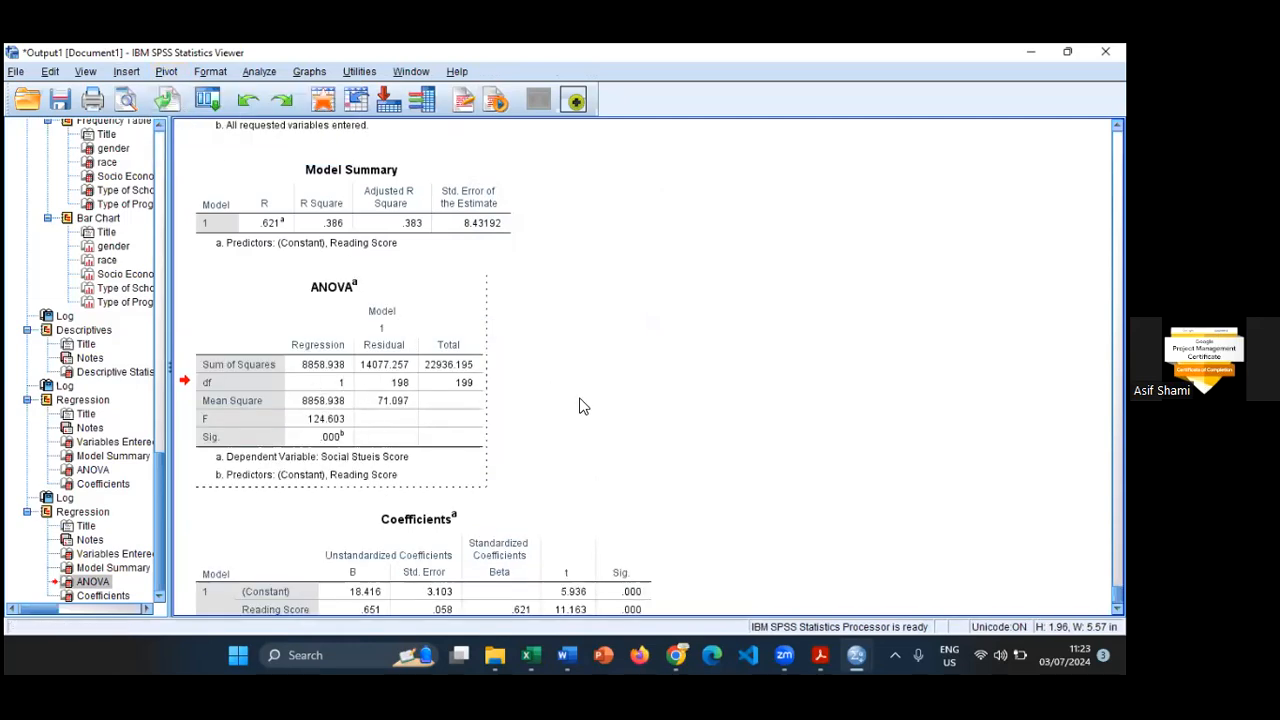
# - Transpose the rows and columns of the Coefficients table of the social studies regression
pyautogui.scroll(-1, 584, 406)
pyautogui.click(283, 487)
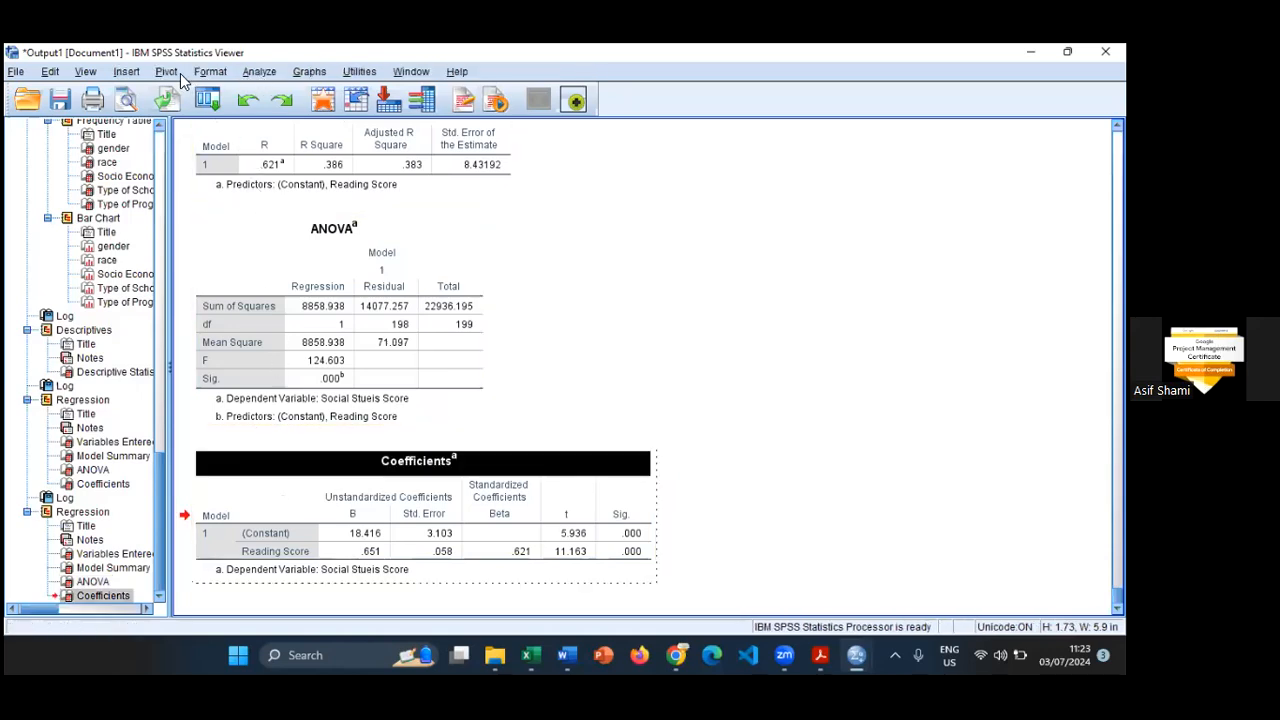
pyautogui.click(178, 72)
pyautogui.click(200, 111)
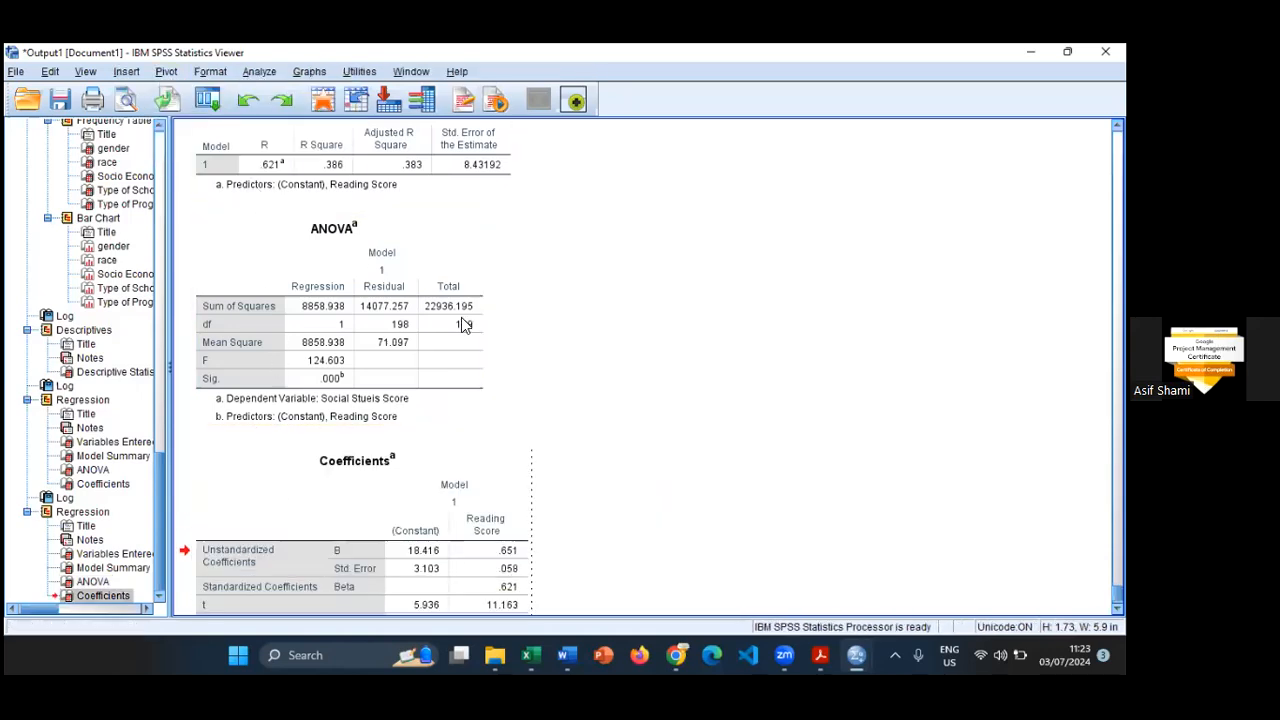
# - Compare the transposed social studies regression tables with the maths regression tables, and review the earlier descriptives, bar charts, frequencies and crosstabulation
pyautogui.scroll(-1, 620, 349)
pyautogui.scroll(10, 675, 482)
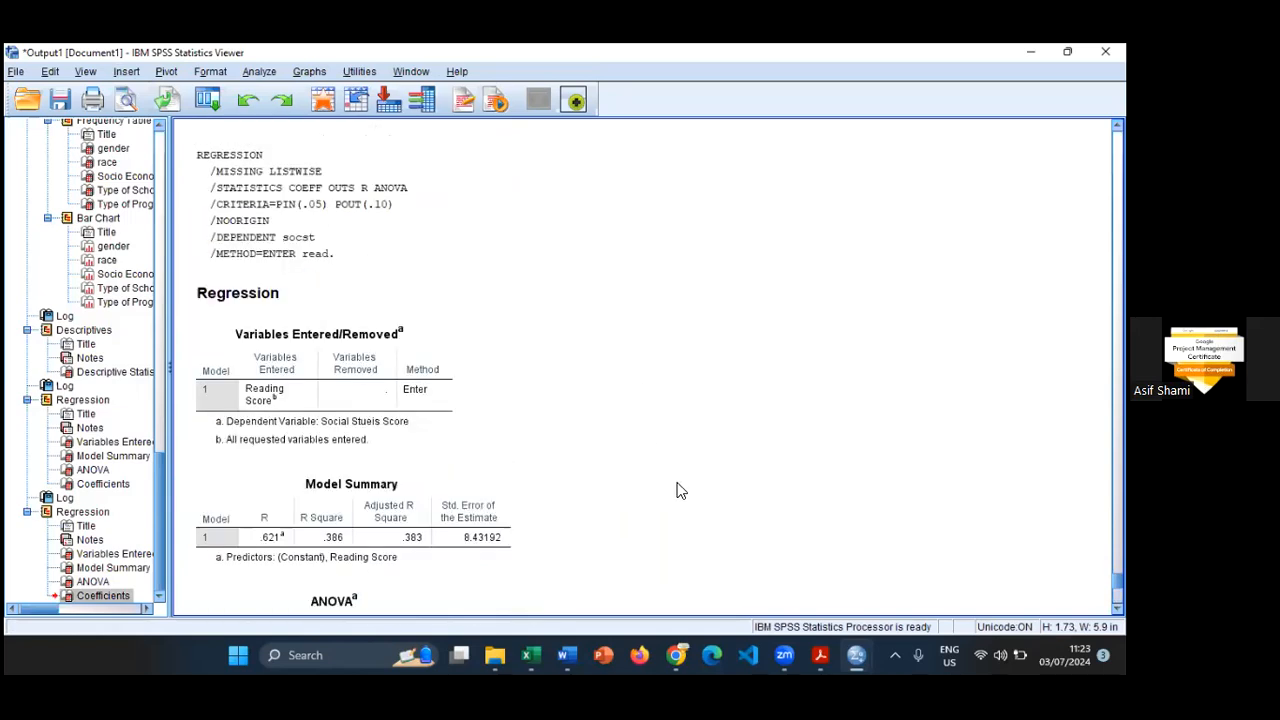
pyautogui.scroll(1, 683, 490)
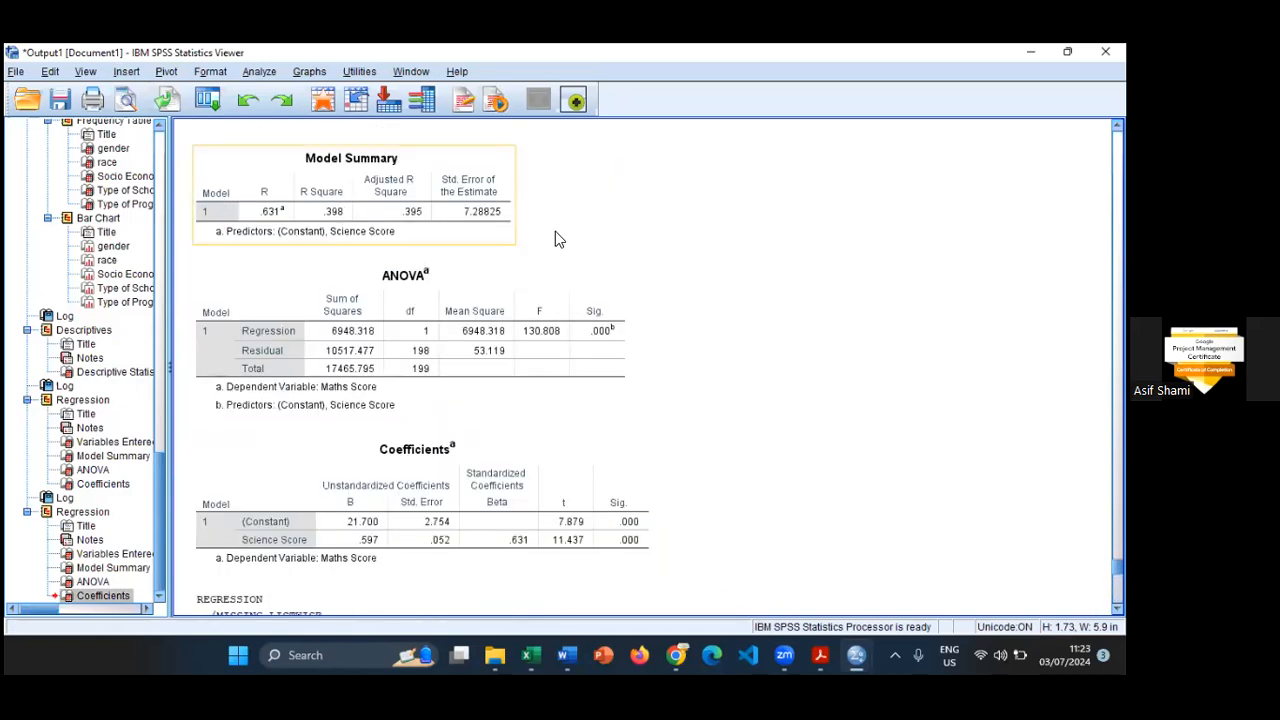
pyautogui.scroll(-10, 694, 374)
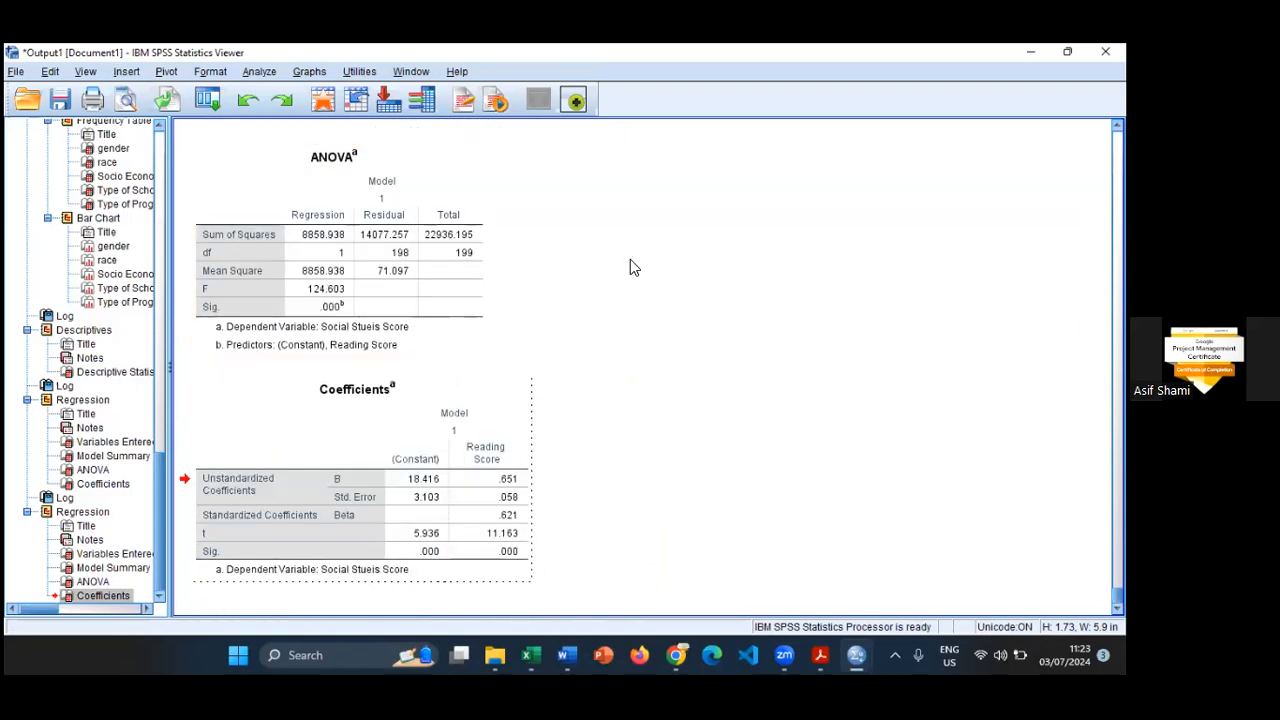
pyautogui.scroll(3, 630, 269)
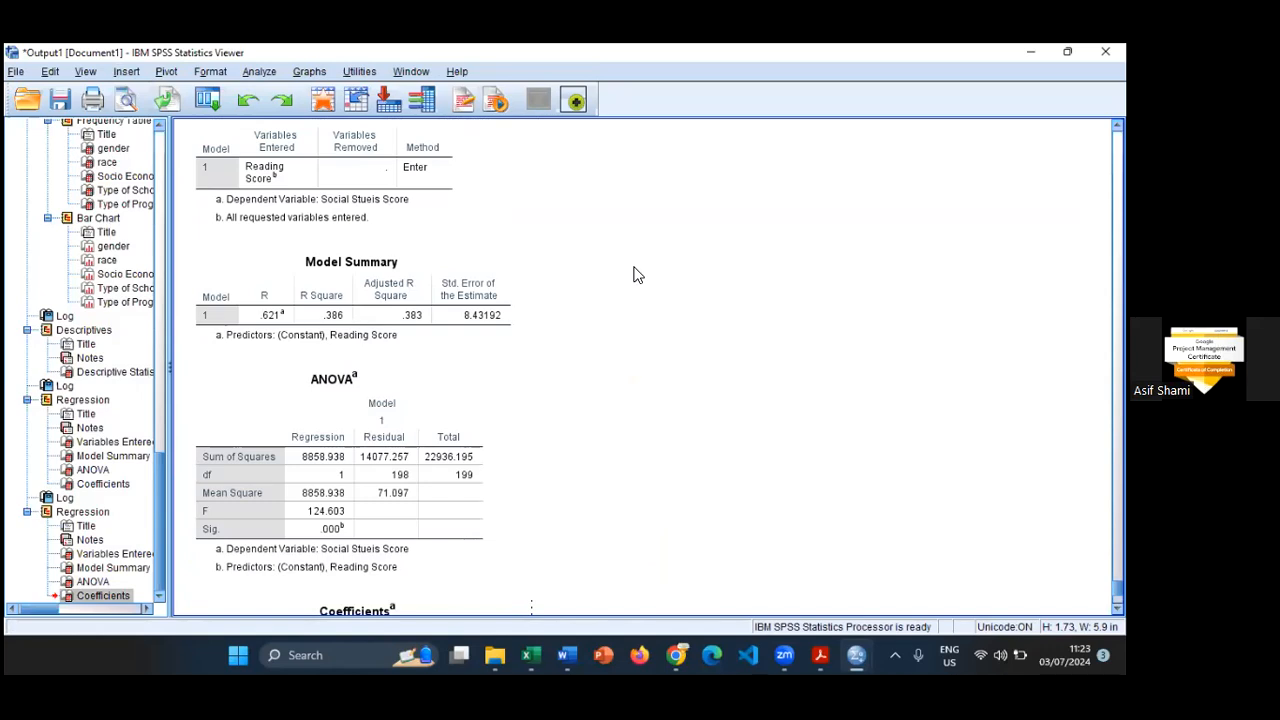
pyautogui.scroll(12, 637, 278)
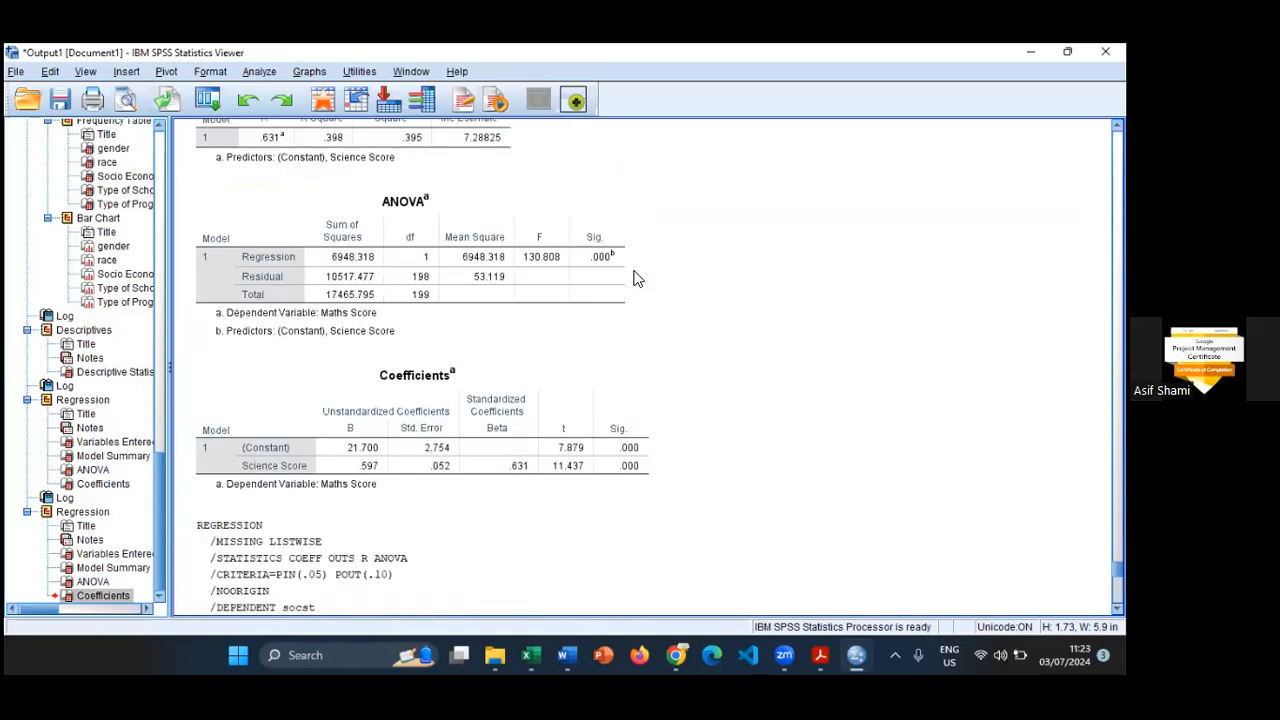
pyautogui.scroll(10, 632, 276)
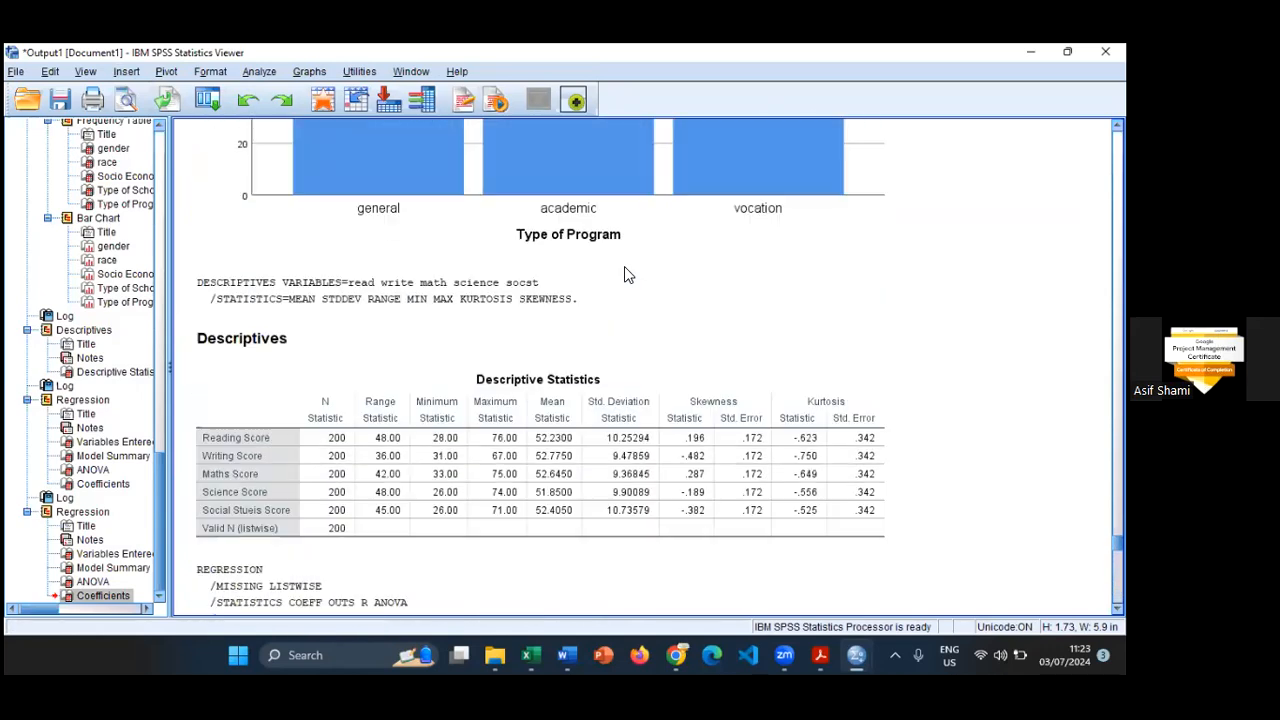
pyautogui.scroll(15, 620, 275)
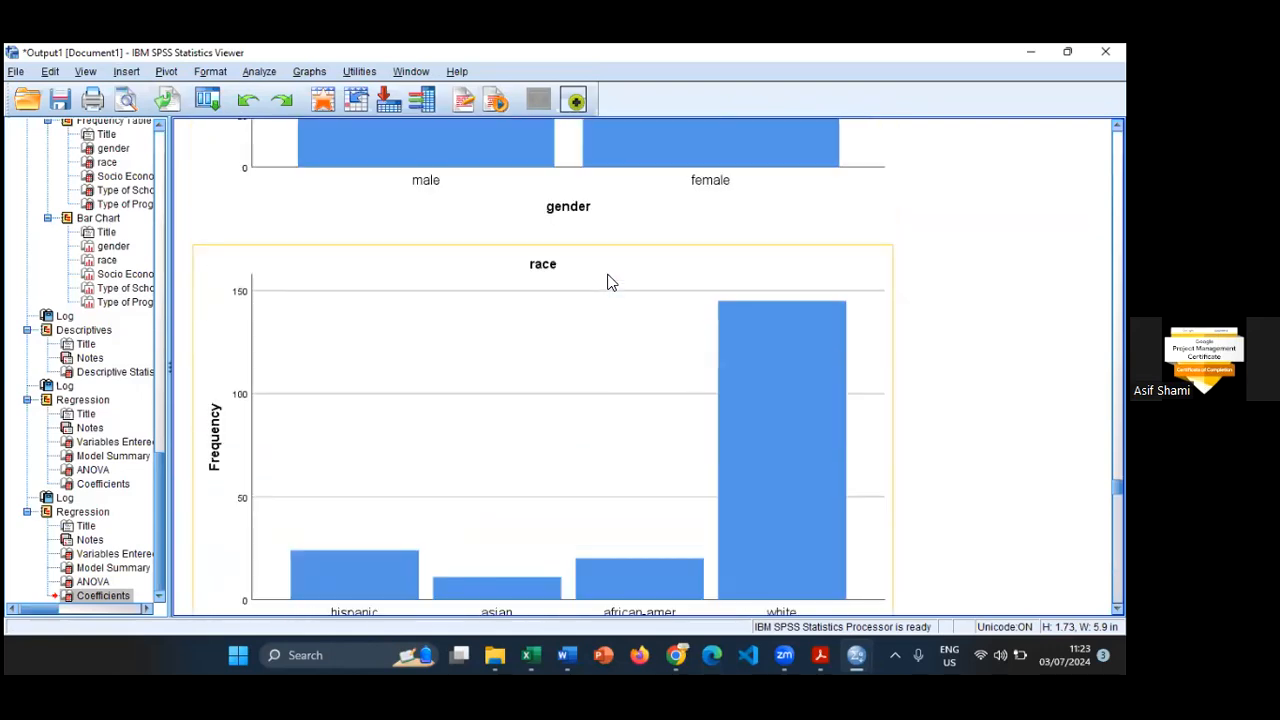
pyautogui.scroll(15, 607, 282)
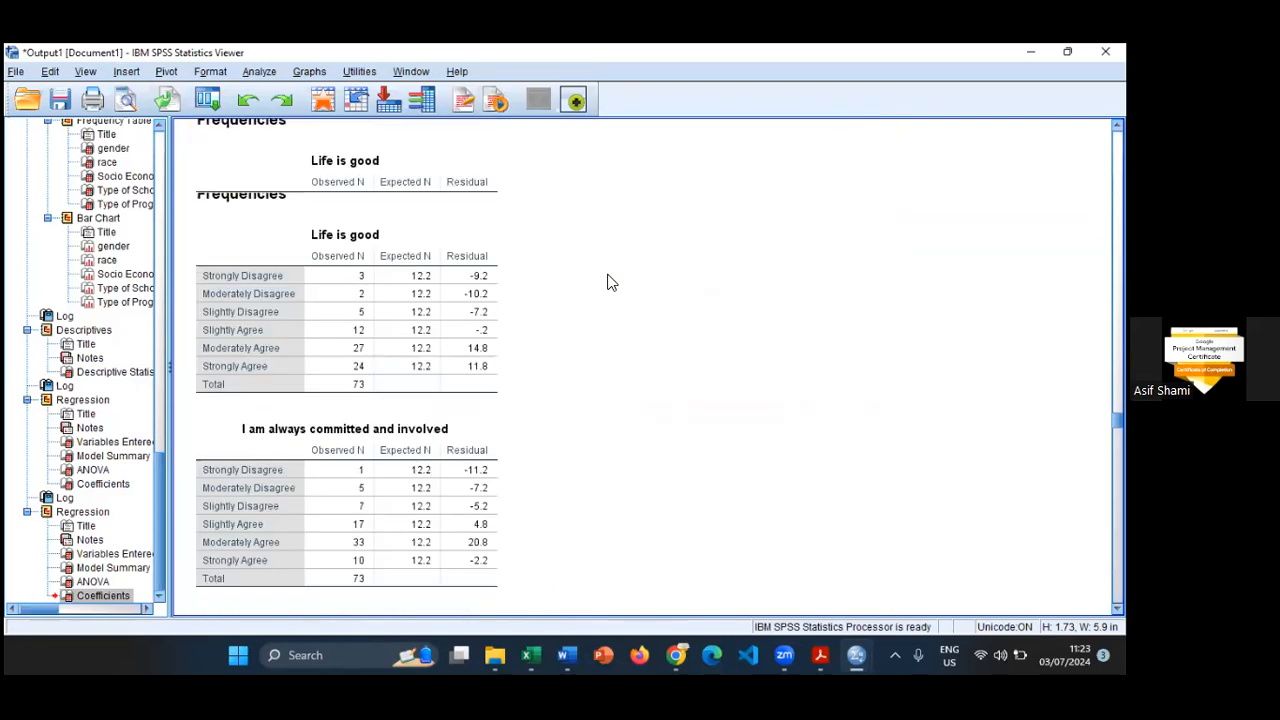
pyautogui.scroll(15, 607, 281)
pyautogui.scroll(5, 607, 281)
pyautogui.scroll(15, 610, 274)
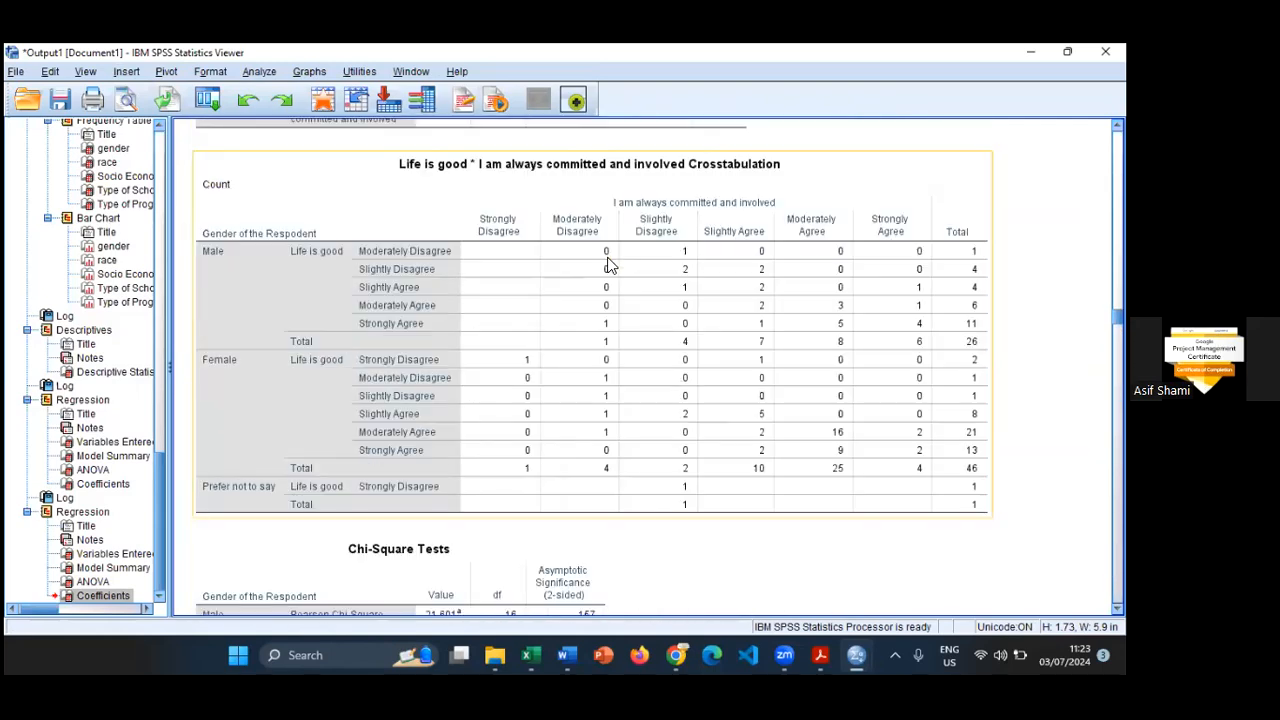
pyautogui.scroll(10, 643, 194)
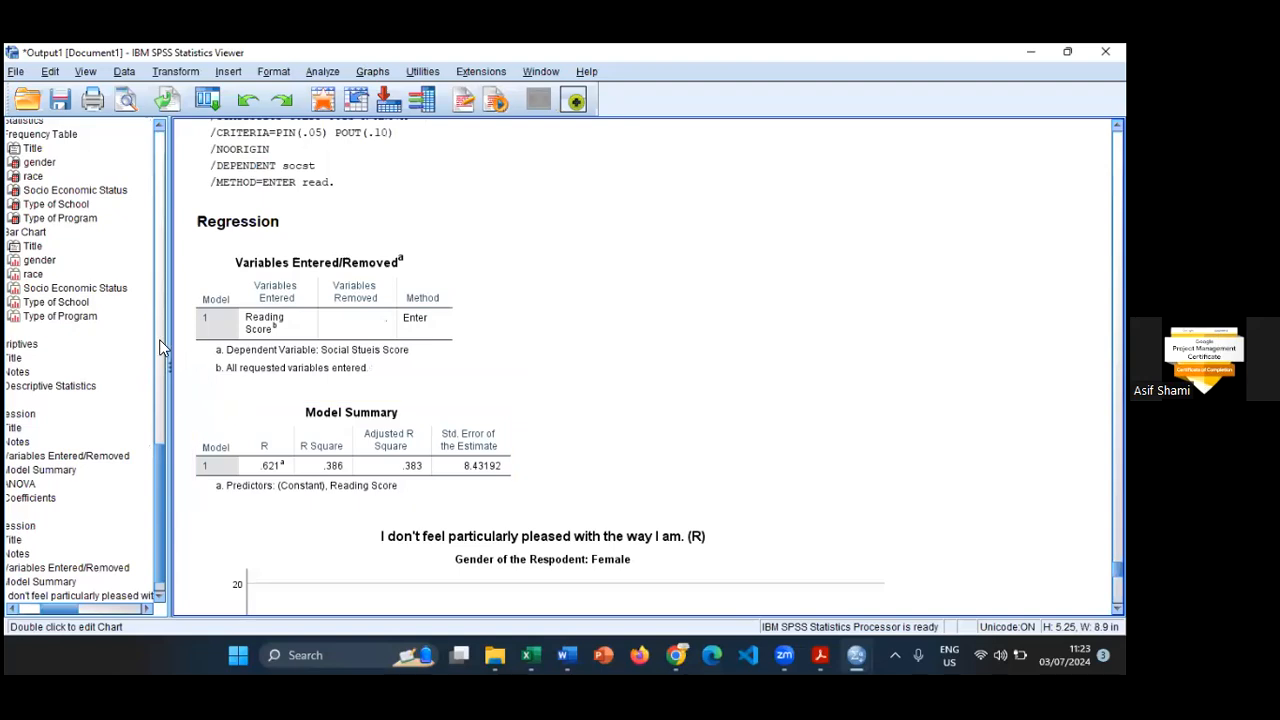
# - Copy the male respondents' bar chart of "I don't feel particularly pleased with the way I am. (R)" from the earlier frequencies output
pyautogui.moveTo(156, 480); pyautogui.dragTo(199, 212)
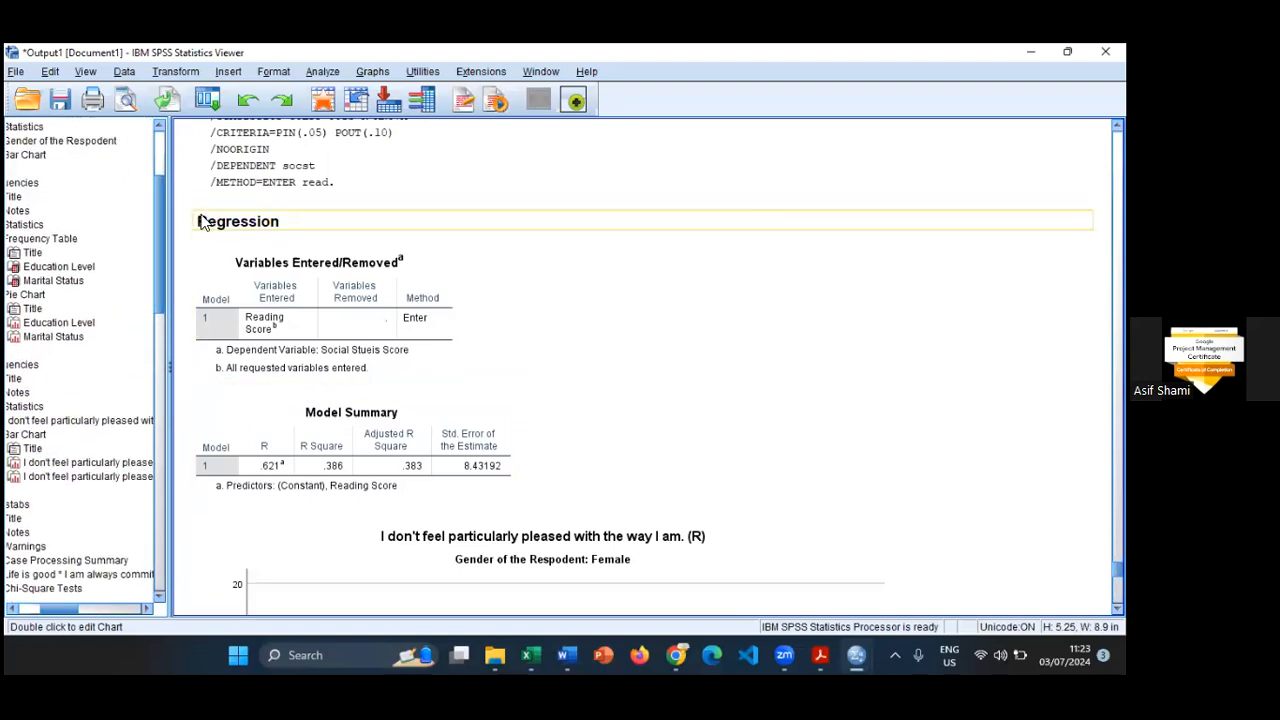
pyautogui.click(43, 463)
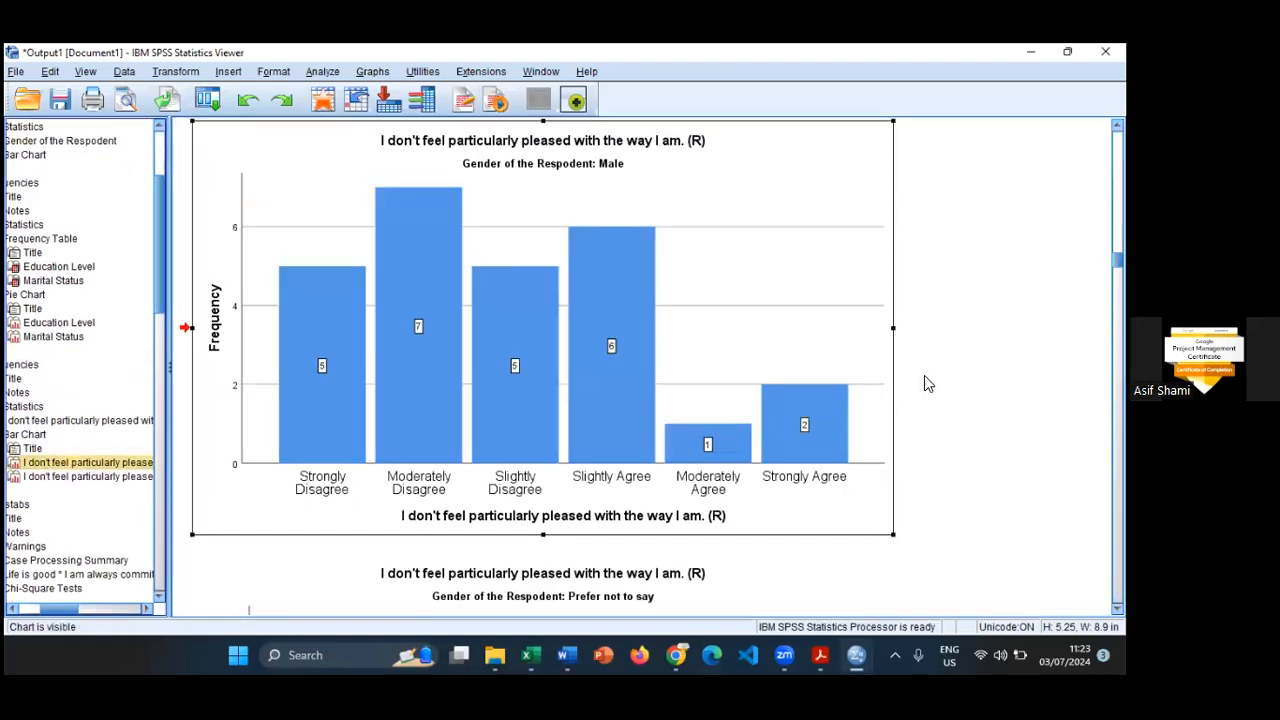
pyautogui.rightClick(741, 286)
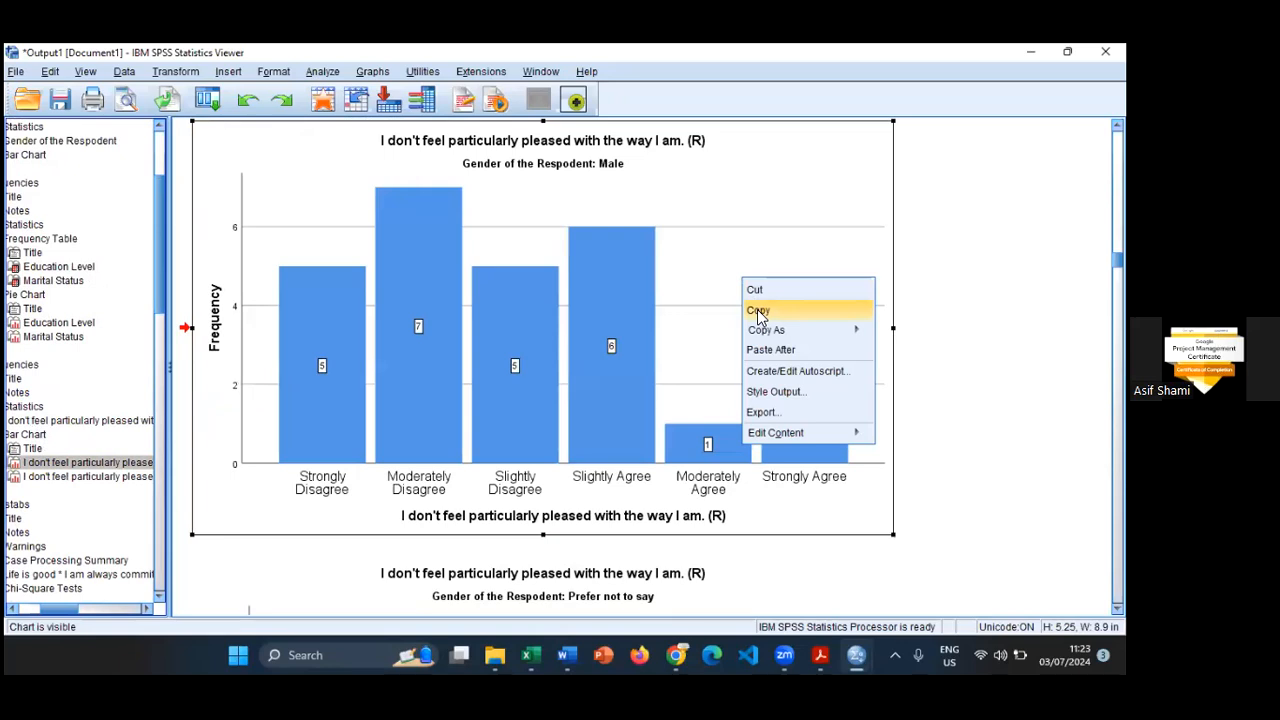
pyautogui.click(759, 312)
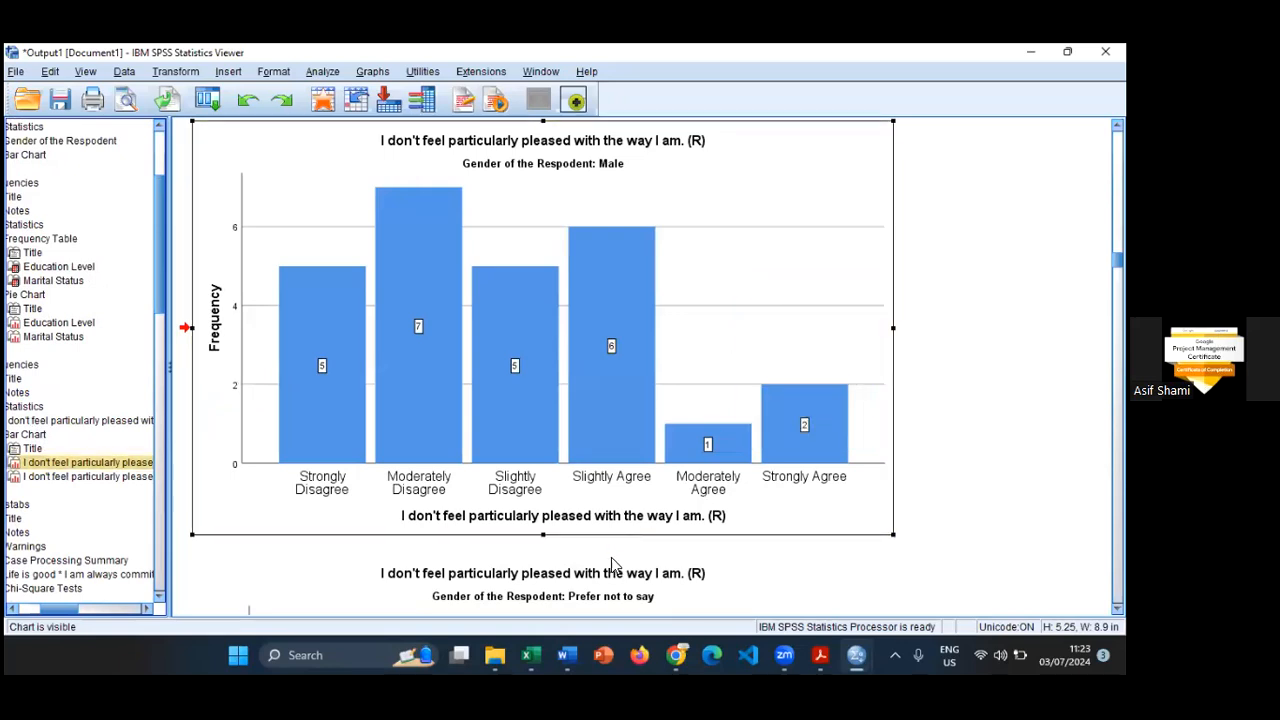
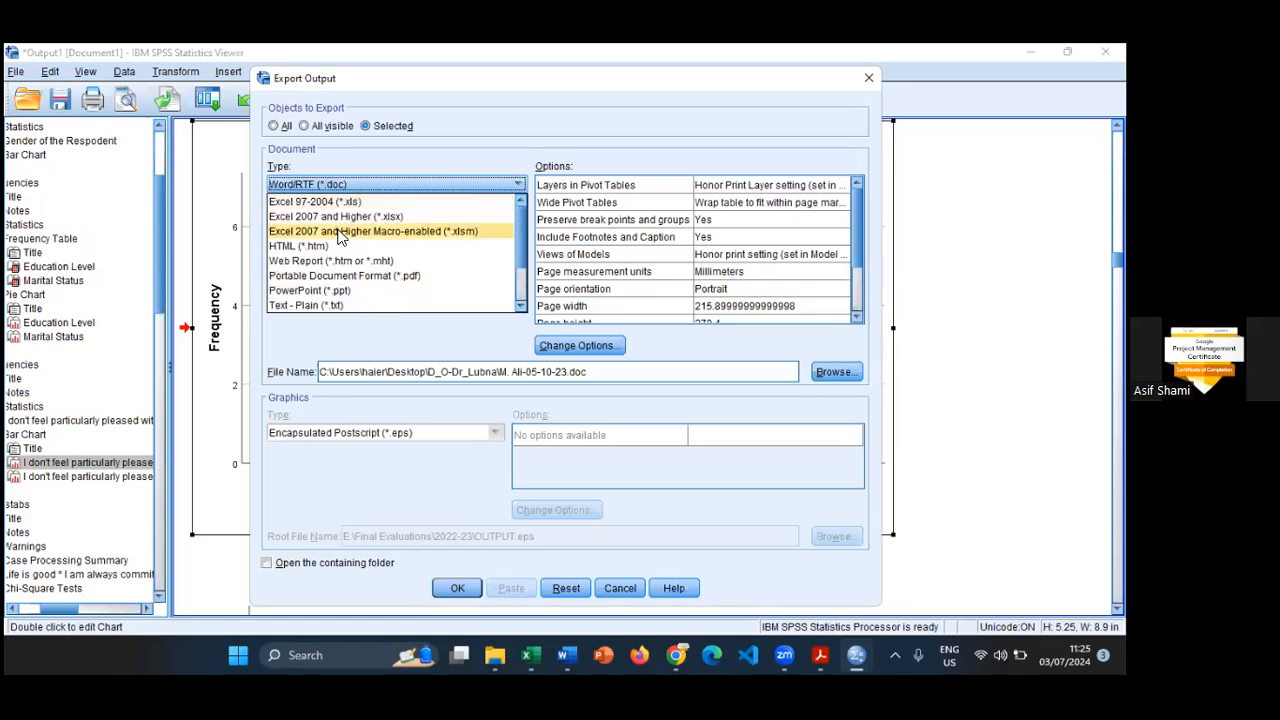
# - Set the export document type for the selected chart to Portable Document Format (*.pdf)
pyautogui.click(465, 92)
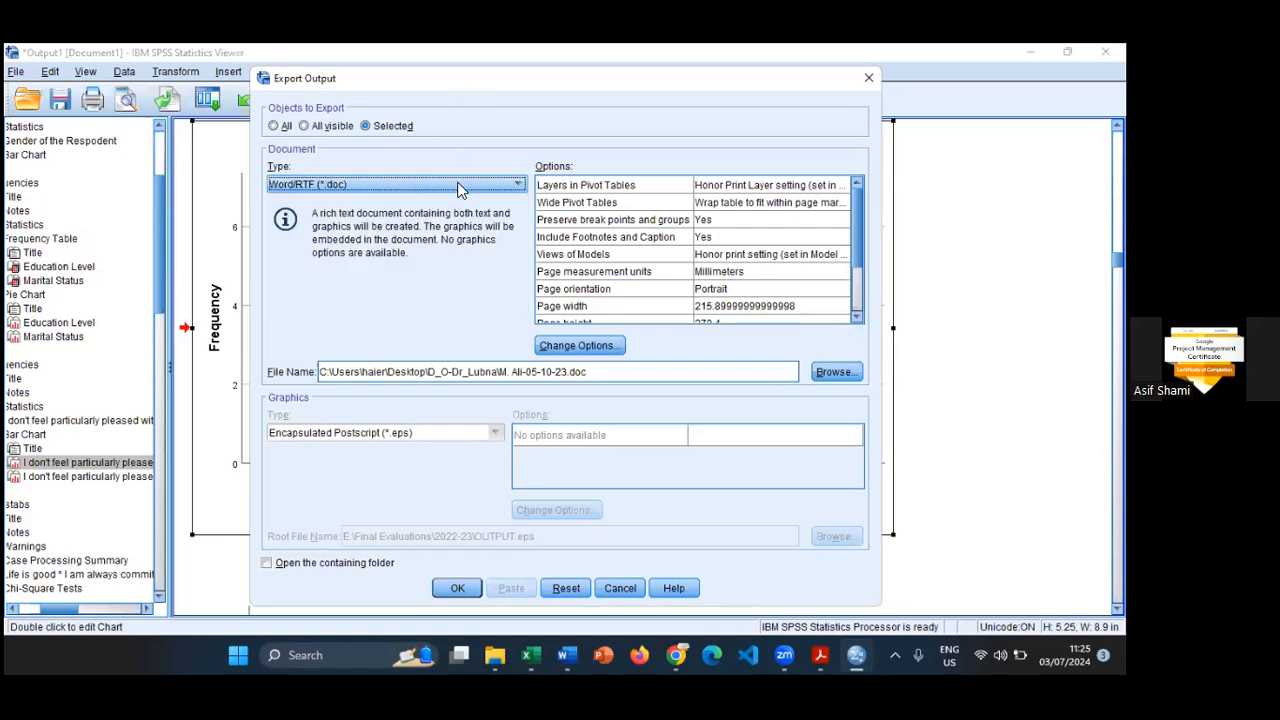
pyautogui.click(349, 184)
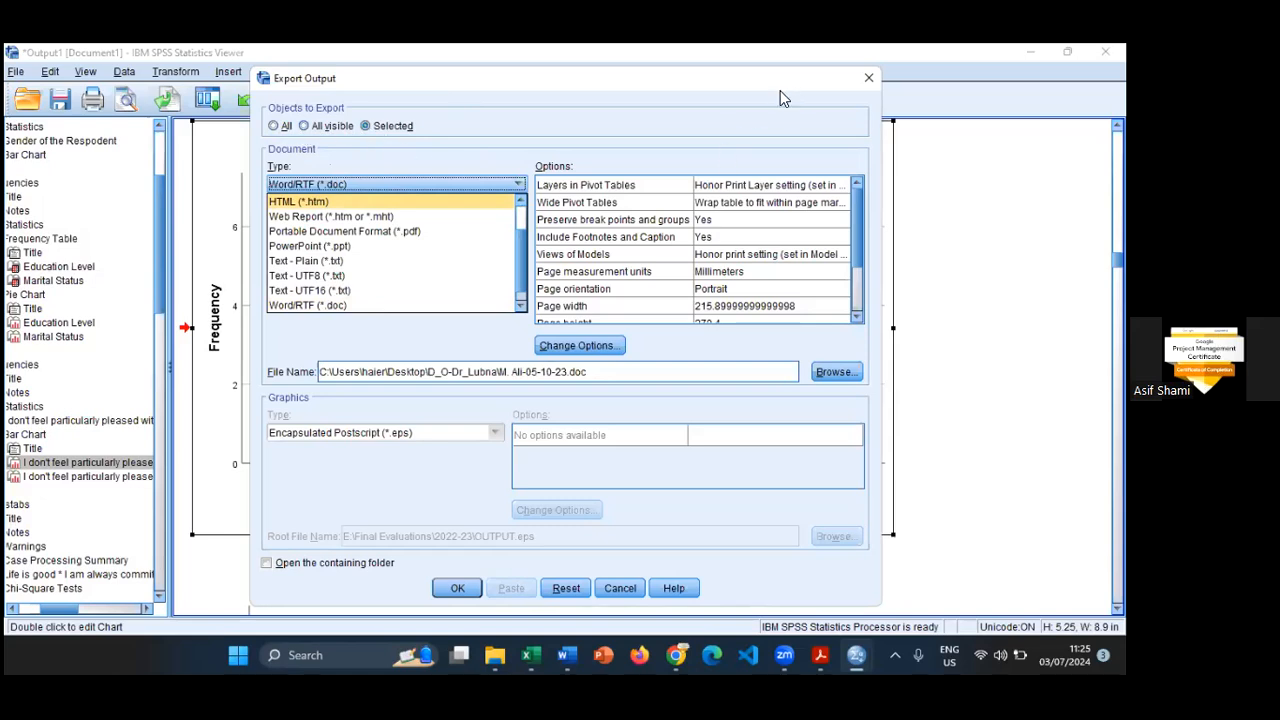
pyautogui.press('Escape')
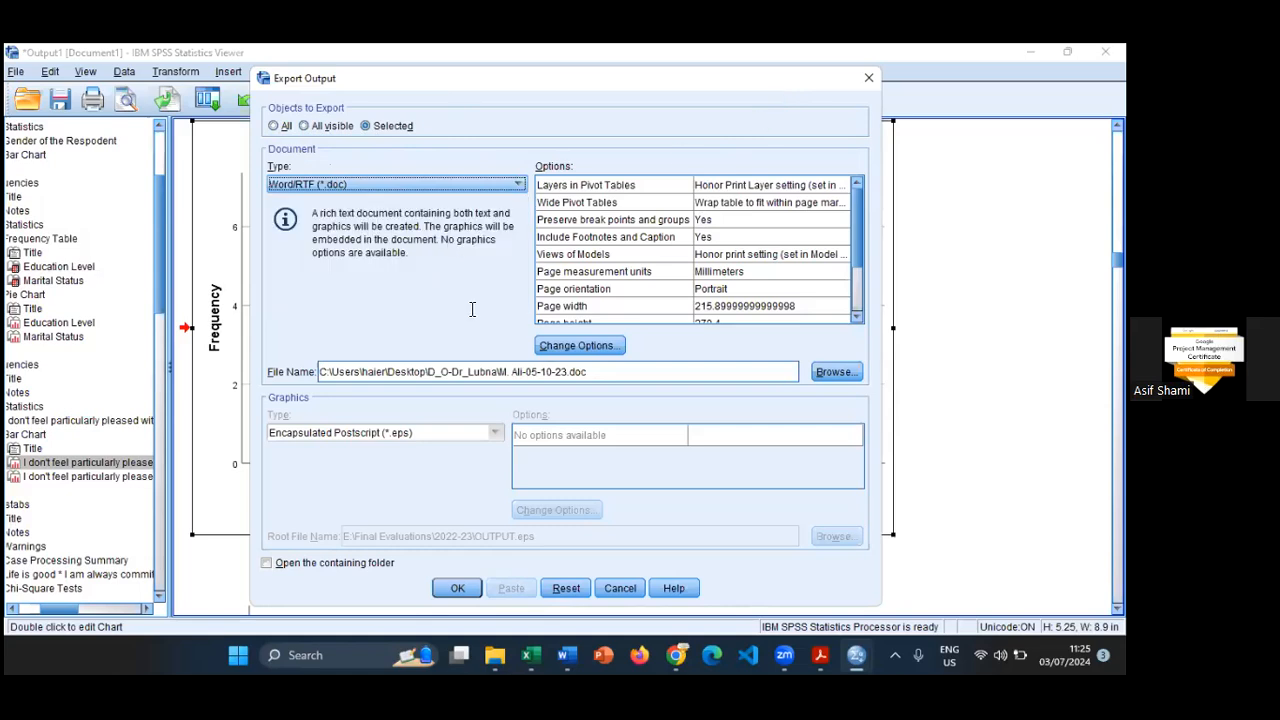
pyautogui.moveTo(780, 90); pyautogui.dragTo(763, 117)
pyautogui.click(397, 215)
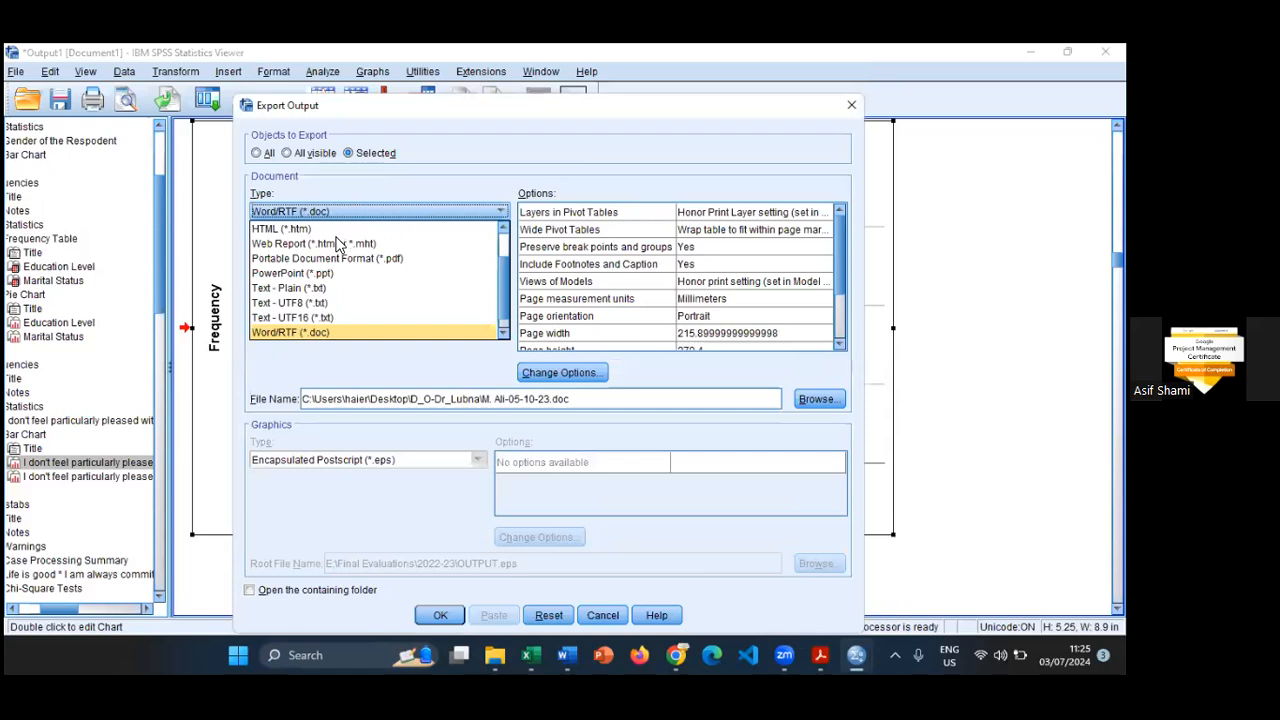
pyautogui.click(408, 259)
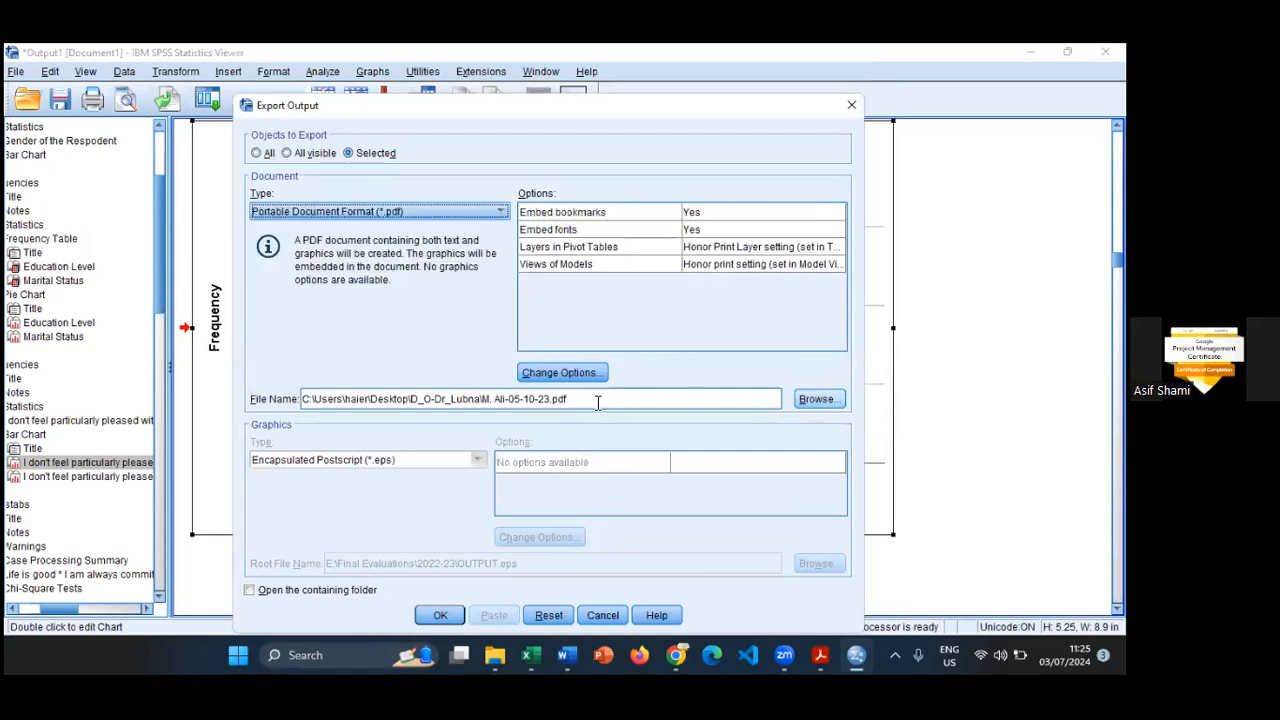
# - Set the export destination to the Documents folder with the file name Graph1
pyautogui.click(808, 401)
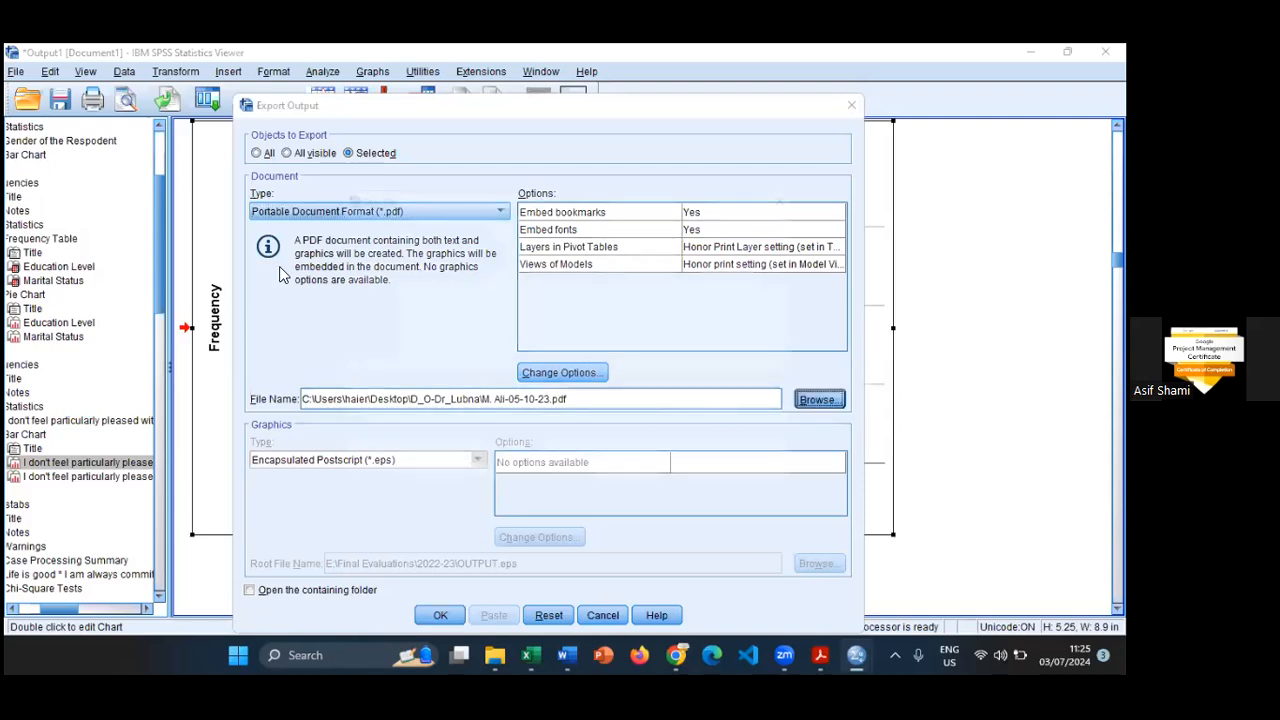
pyautogui.click(455, 208)
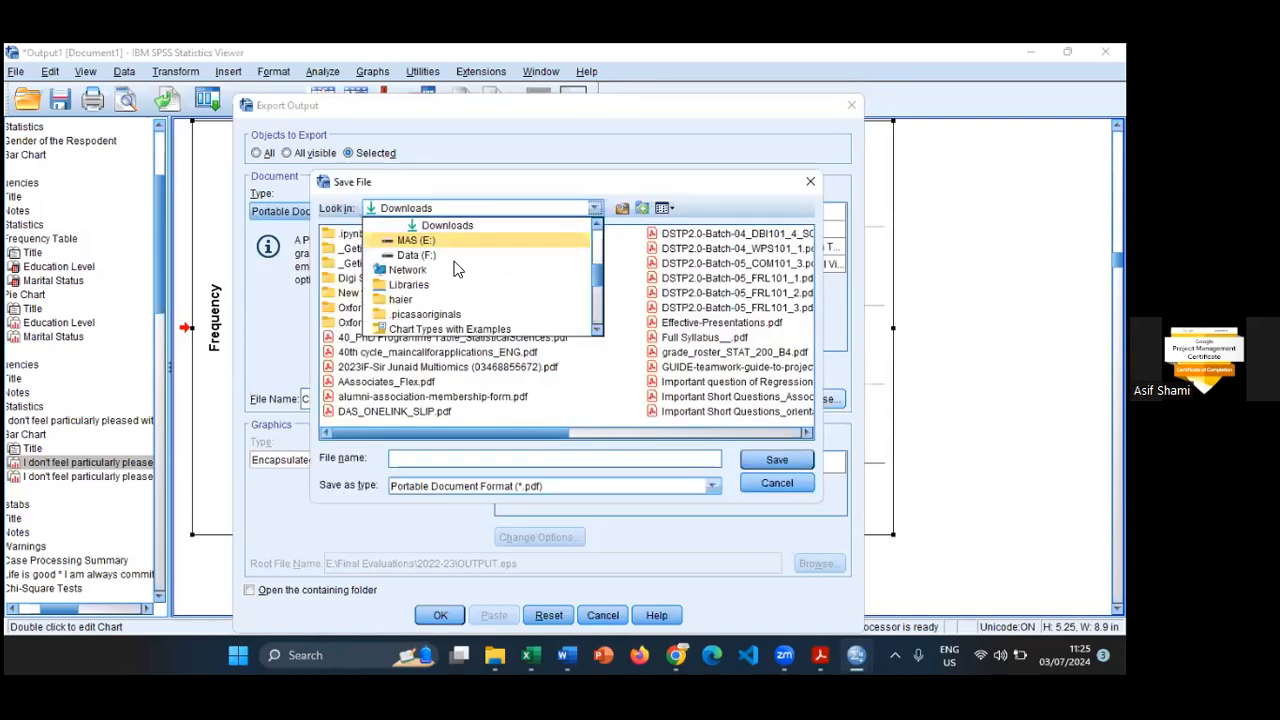
pyautogui.scroll(3, 455, 260)
pyautogui.click(440, 241)
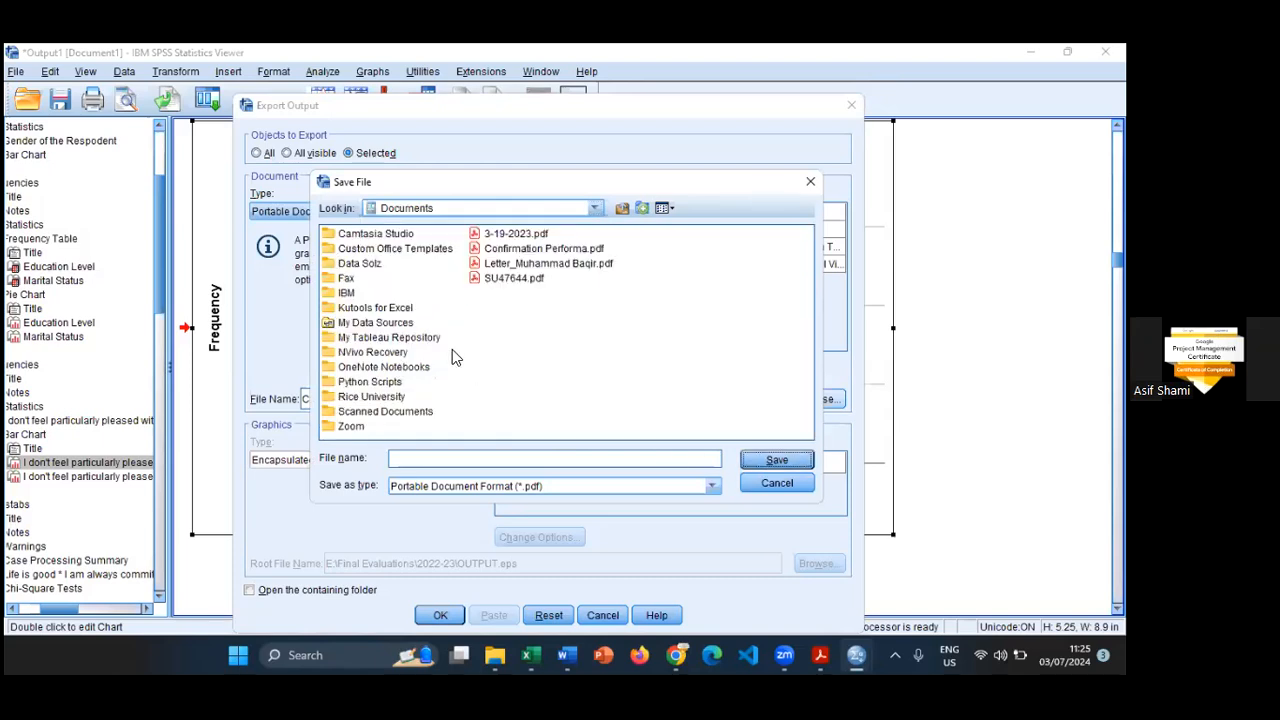
pyautogui.click(553, 457)
pyautogui.write('Graph1')
pyautogui.click(778, 460)
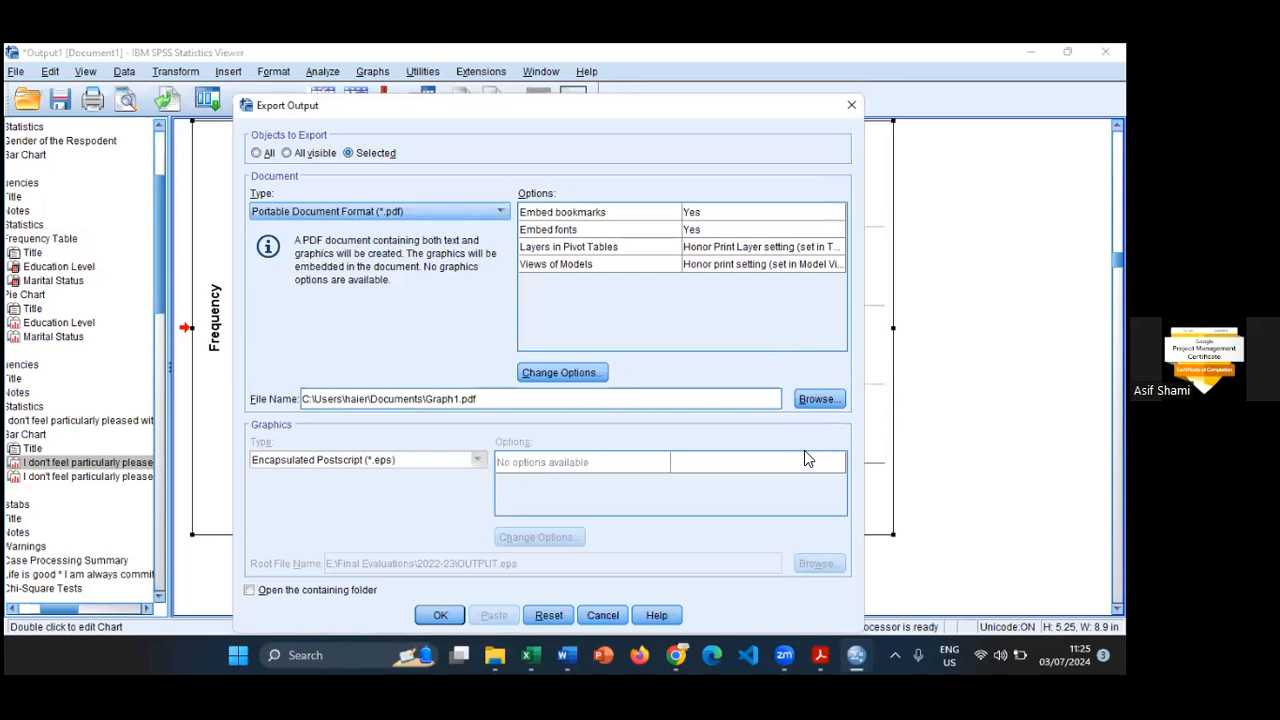
# - Switch to File Explorer and look through the files in the Documents folder
pyautogui.click(493, 655)
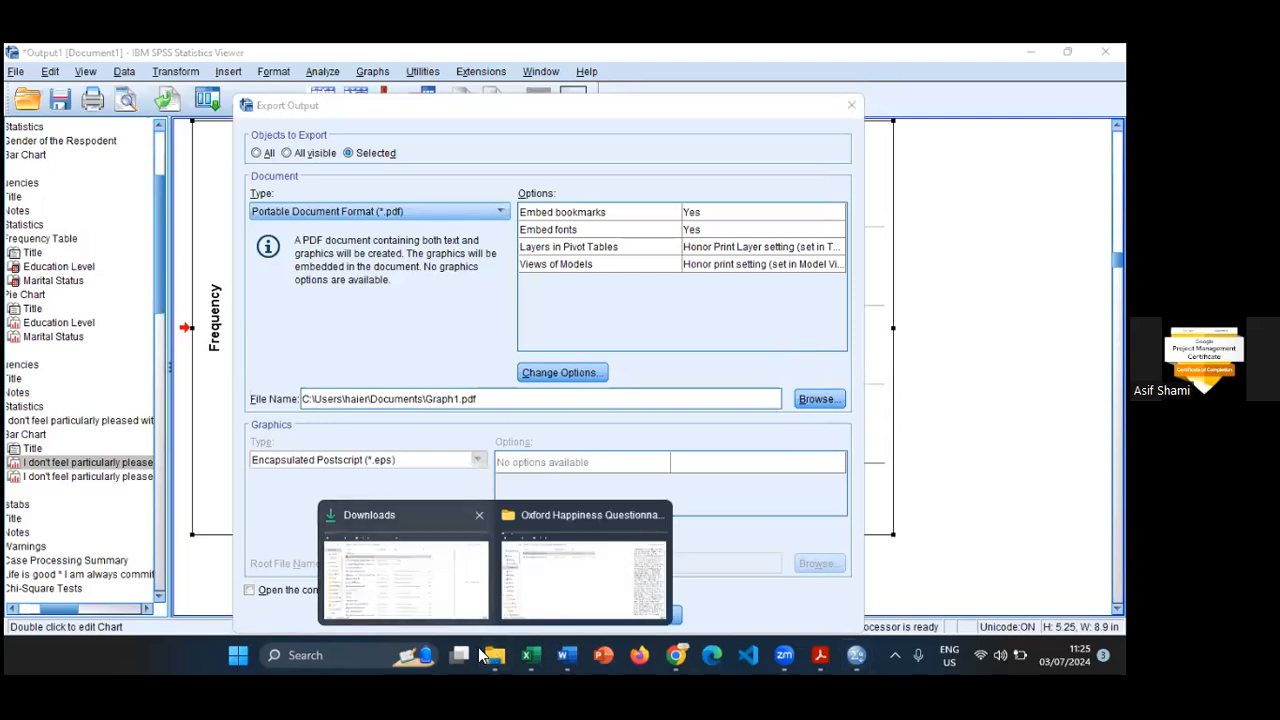
pyautogui.click(403, 565)
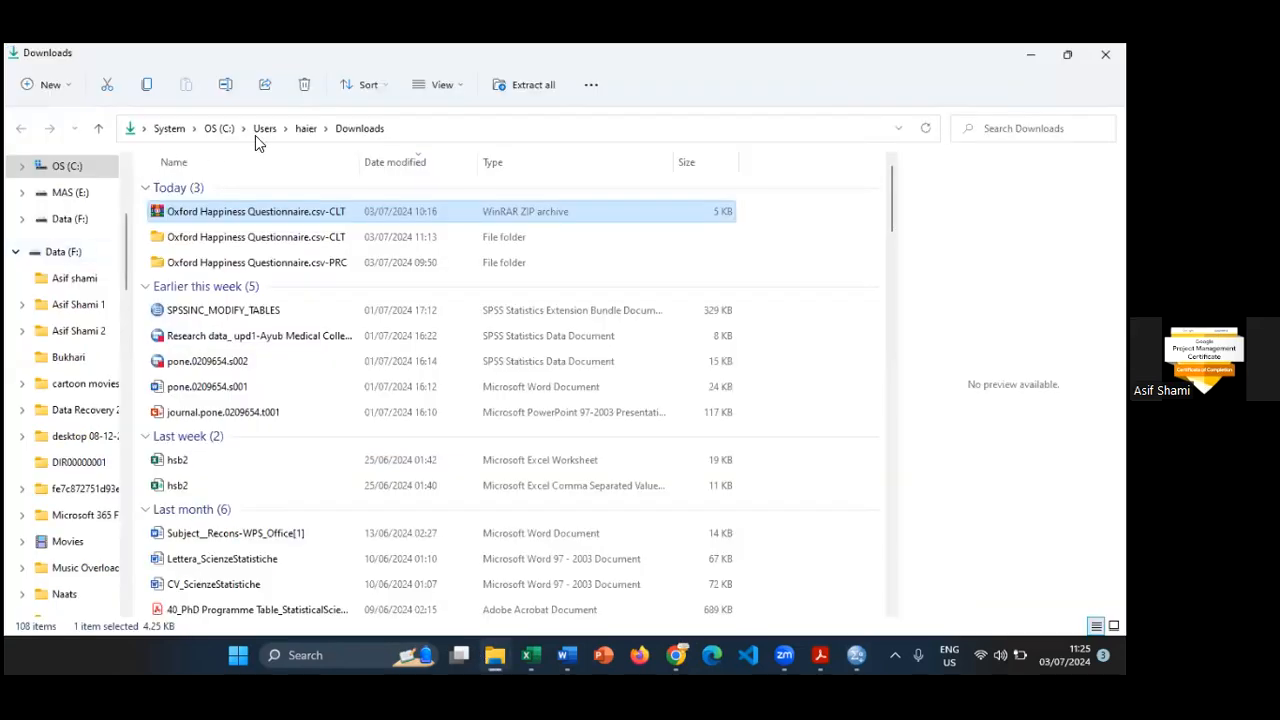
pyautogui.scroll(2, 86, 245)
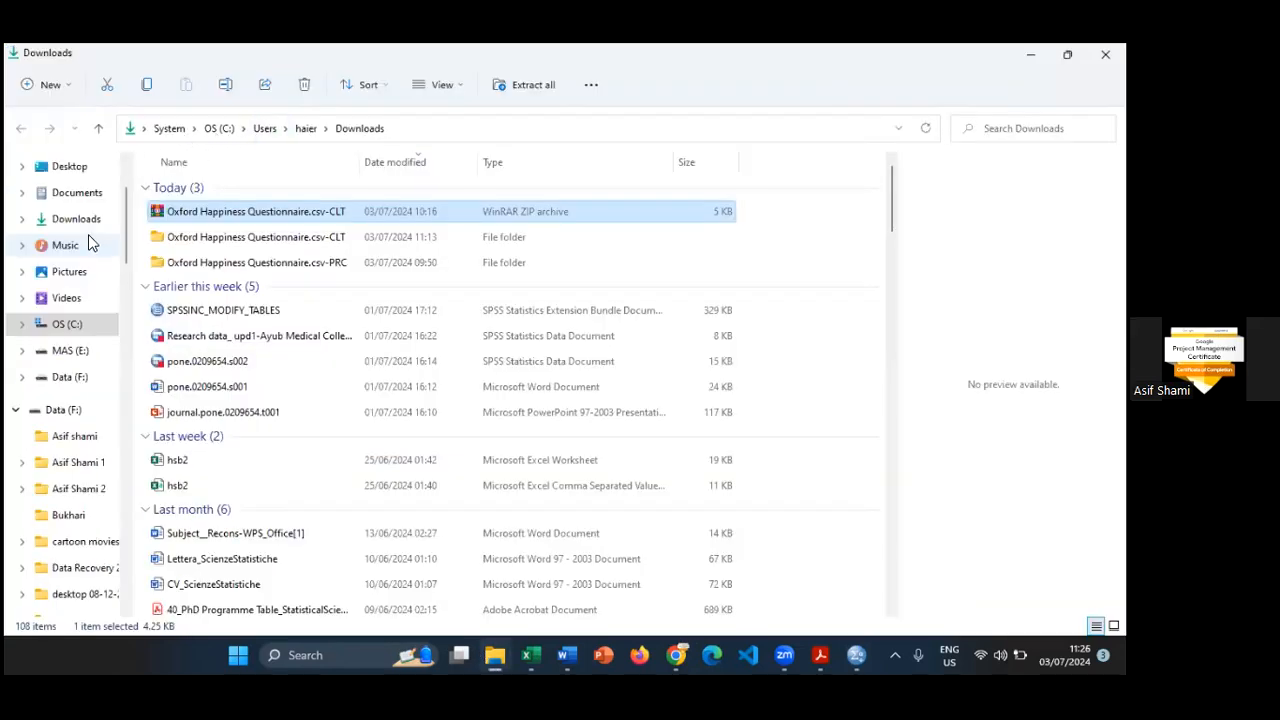
pyautogui.click(84, 194)
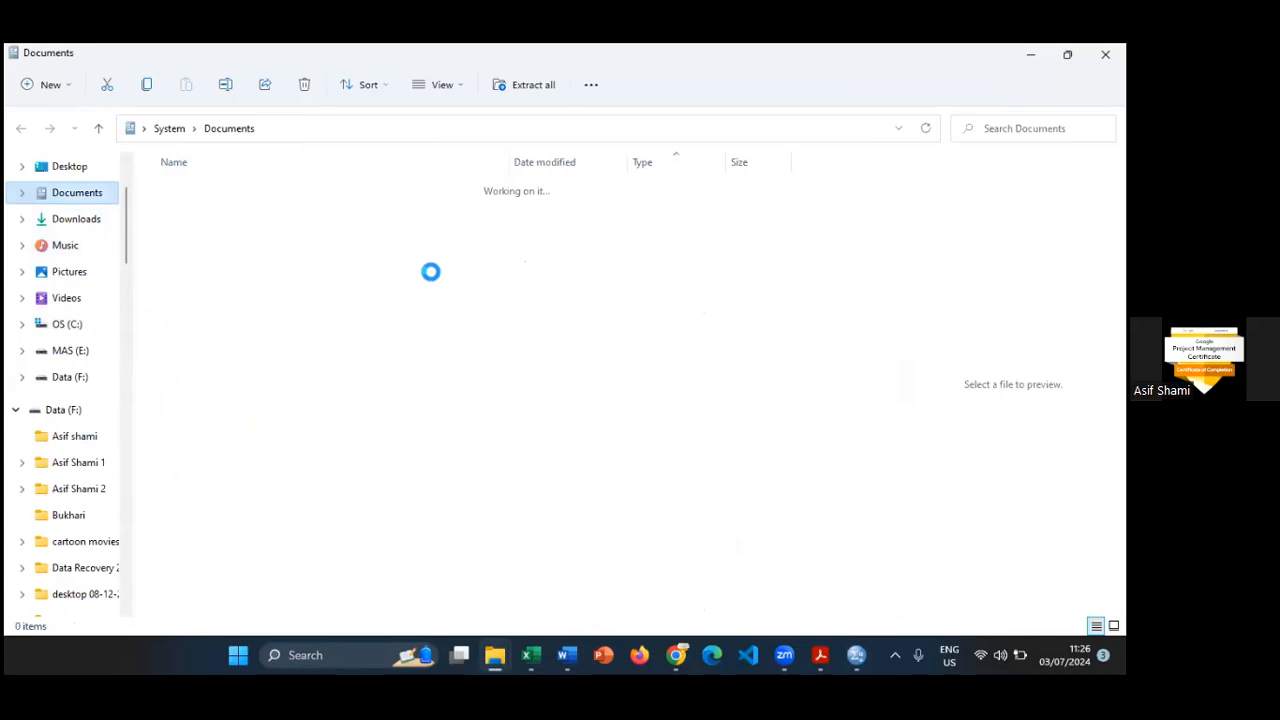
pyautogui.scroll(-12, 383, 397)
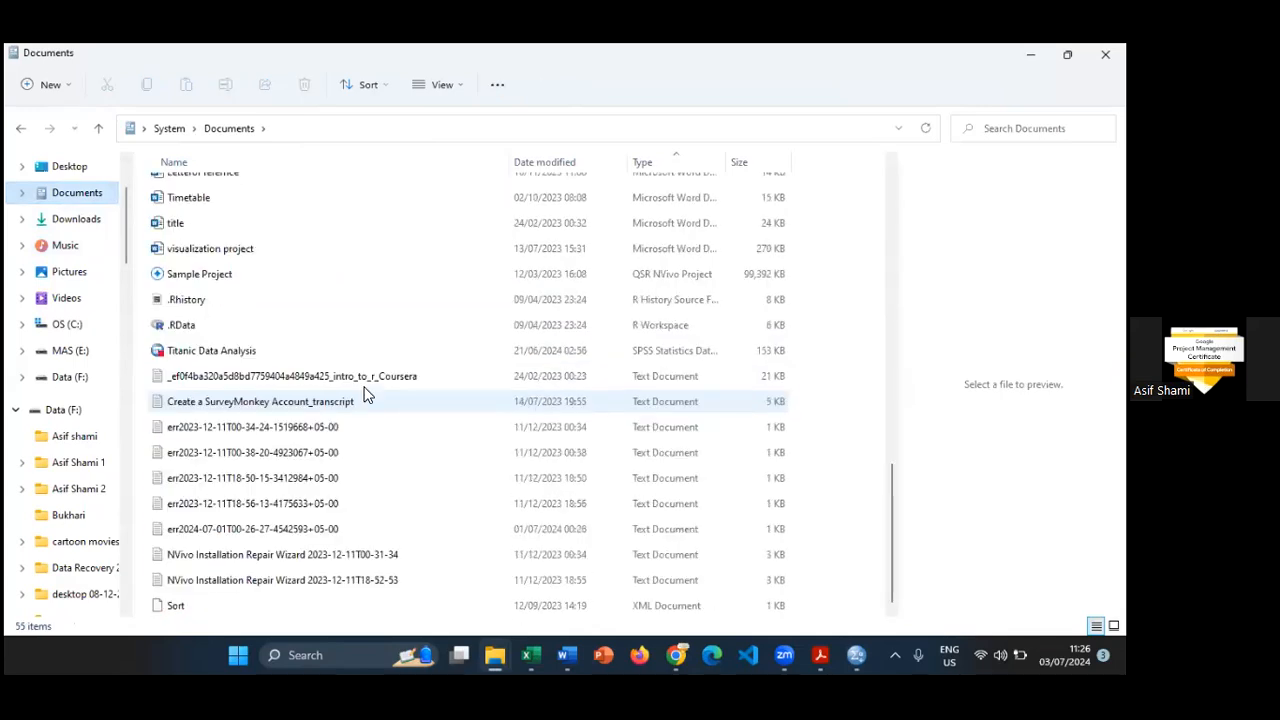
pyautogui.click(302, 376)
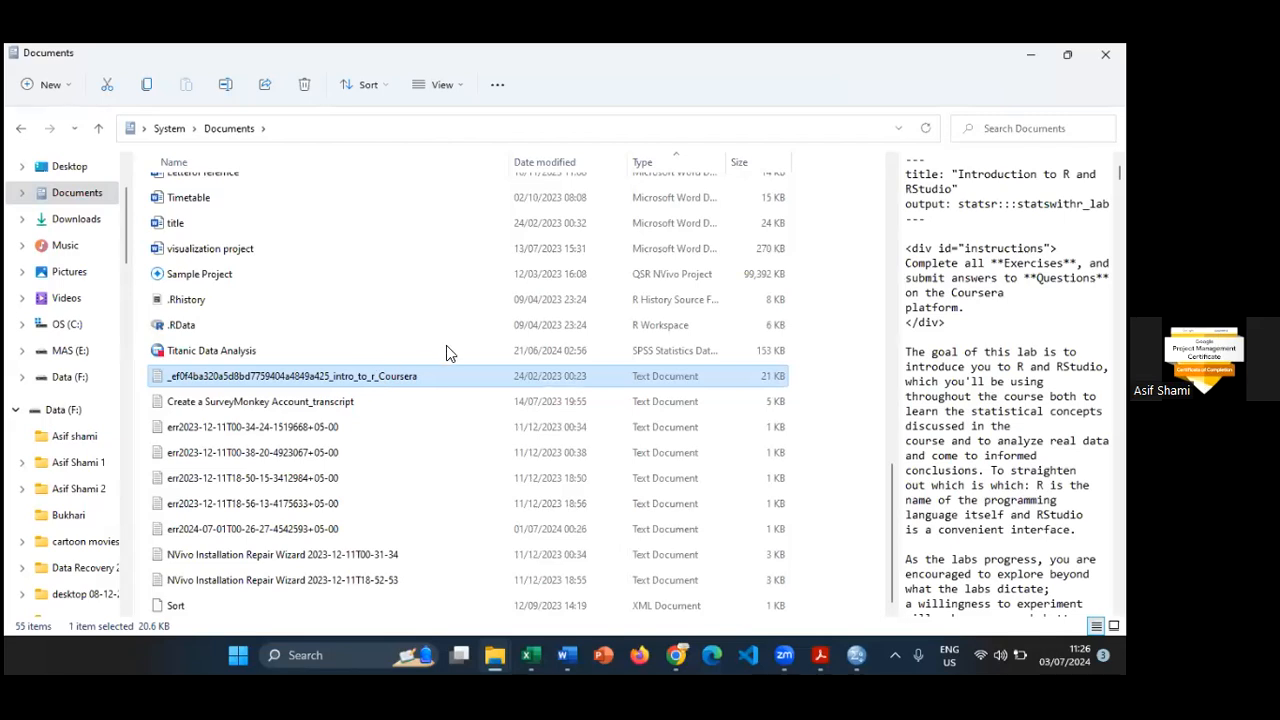
pyautogui.click(568, 343)
pyautogui.scroll(9, 620, 388)
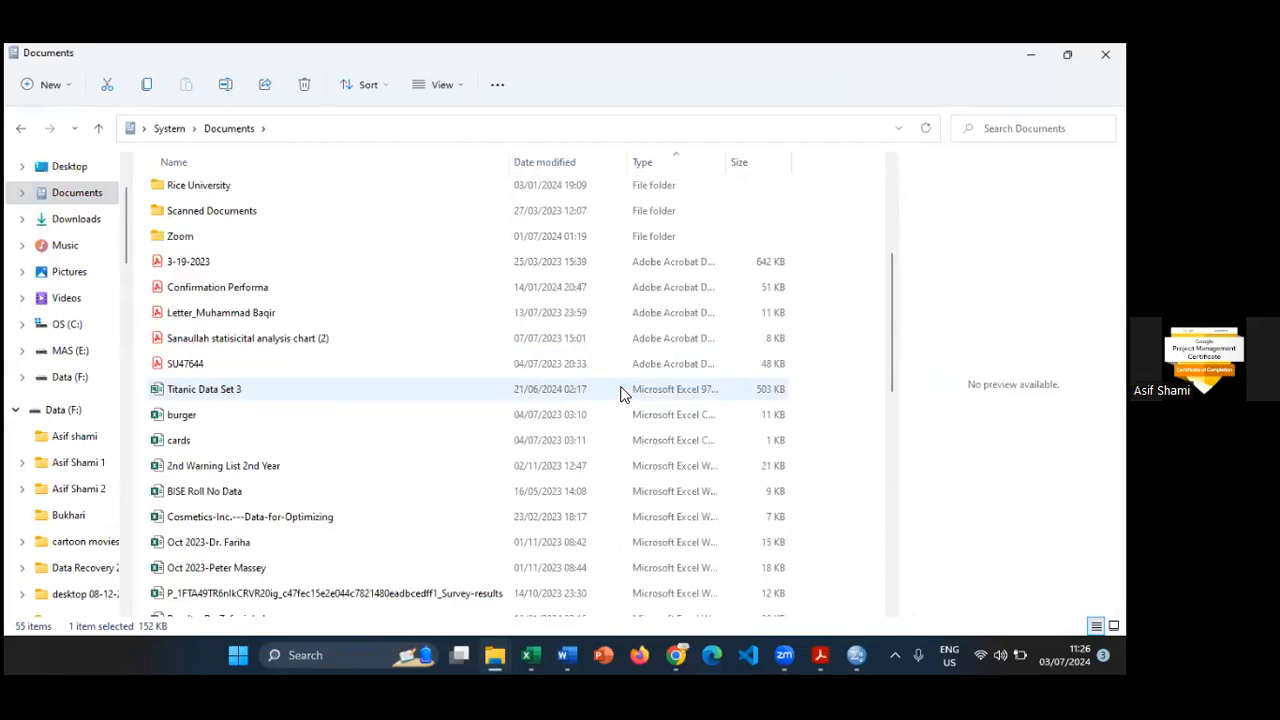
pyautogui.scroll(3, 620, 391)
pyautogui.scroll(-4, 622, 391)
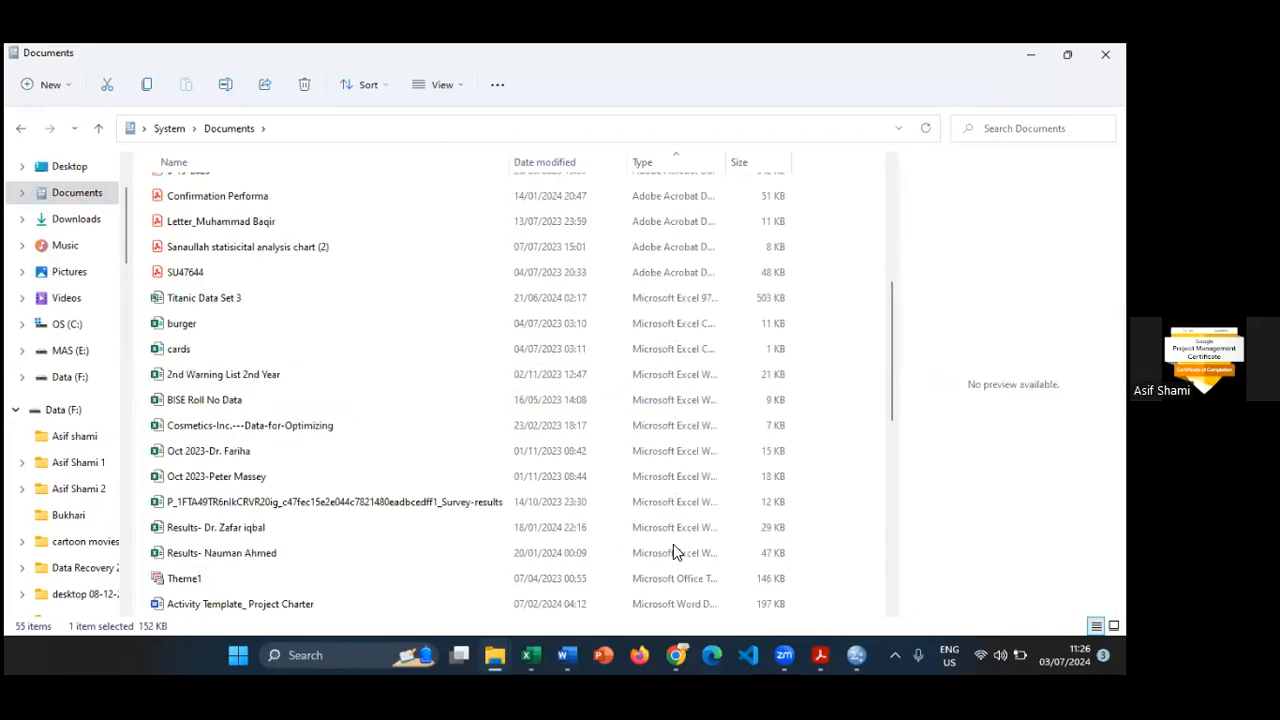
# - Return to the SPSS output window and run the export of the selected chart to Graph1.pdf
pyautogui.moveTo(856, 655)
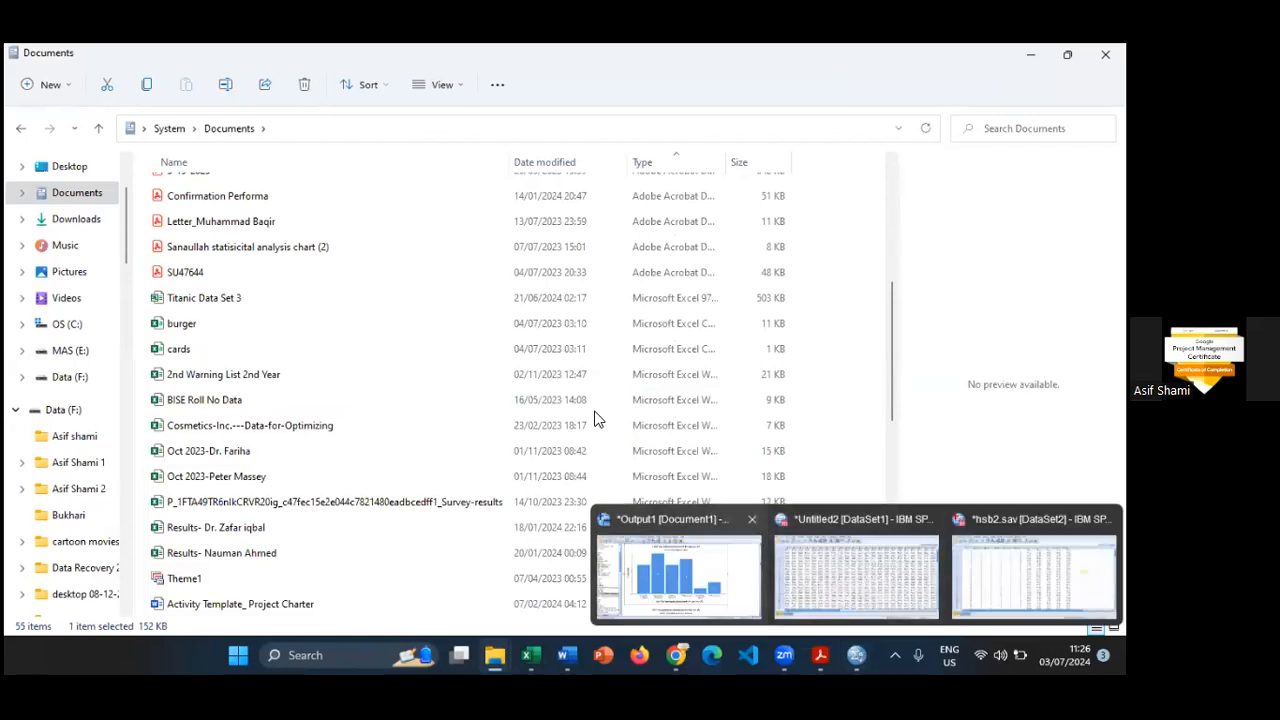
pyautogui.click(628, 564)
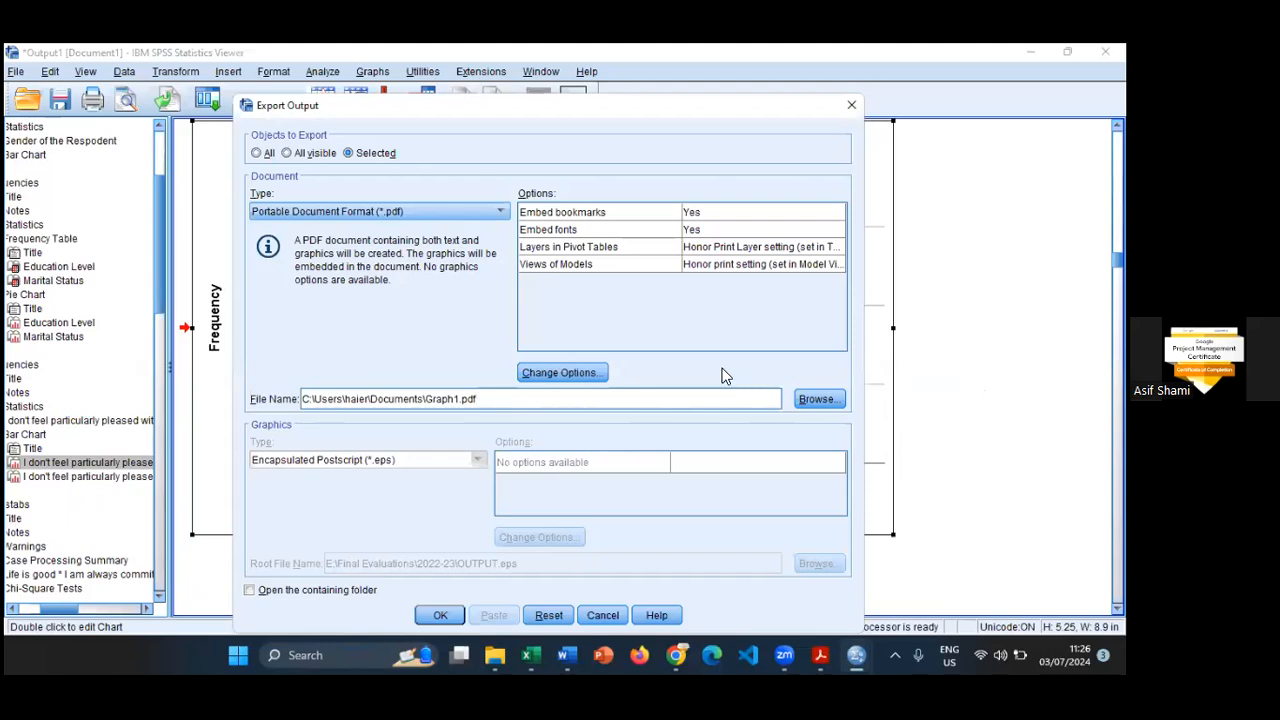
pyautogui.moveTo(757, 107); pyautogui.dragTo(731, 57)
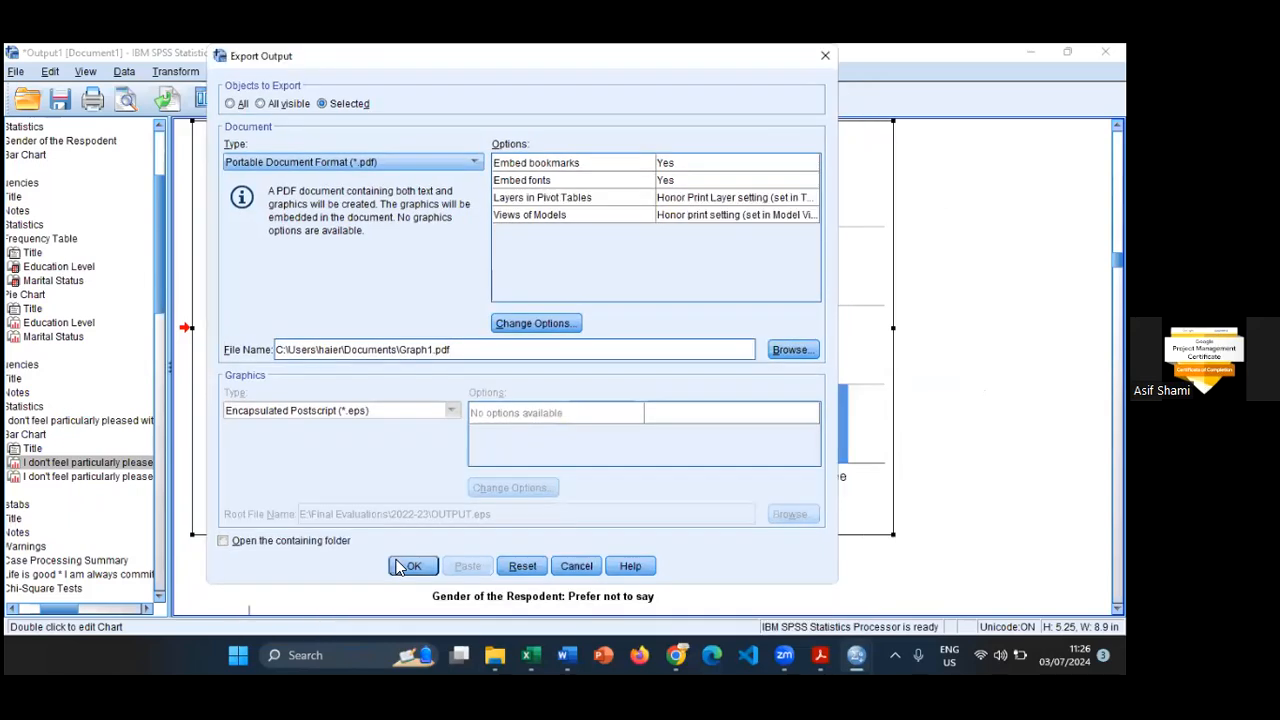
pyautogui.click(414, 566)
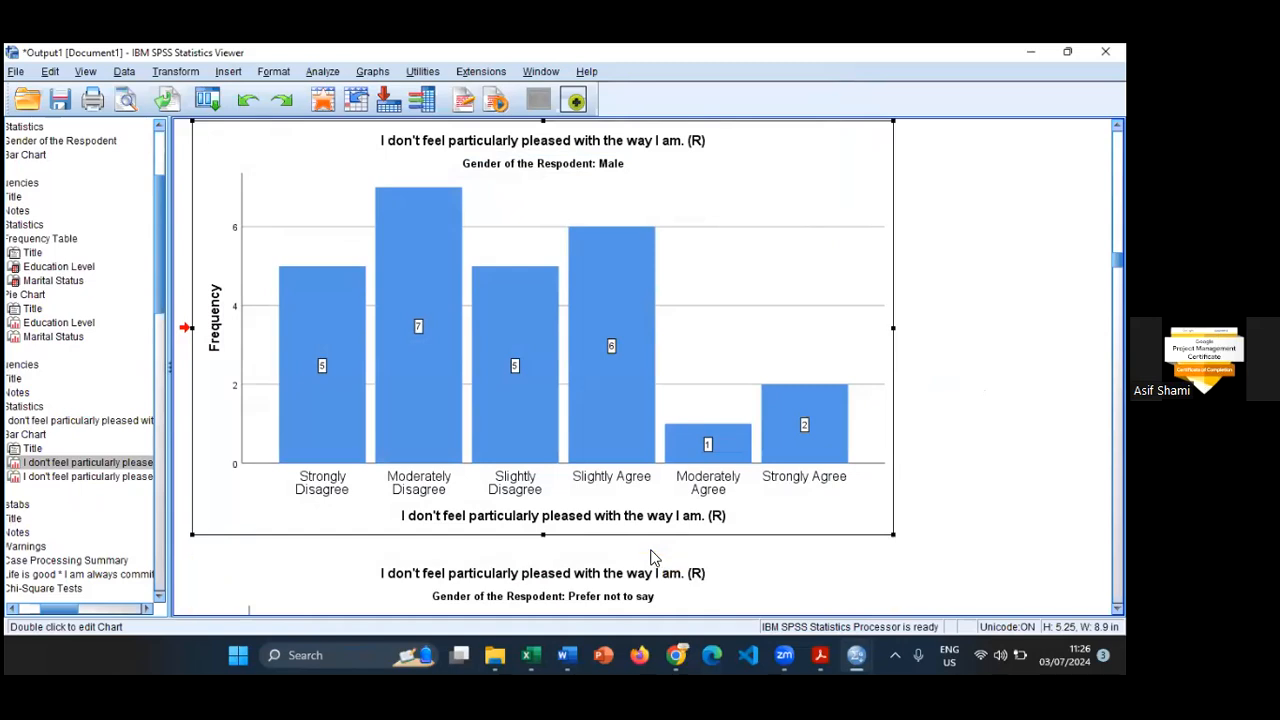
# - Locate the exported Graph1 PDF in the Documents folder and open it in Adobe Acrobat
pyautogui.click(495, 655)
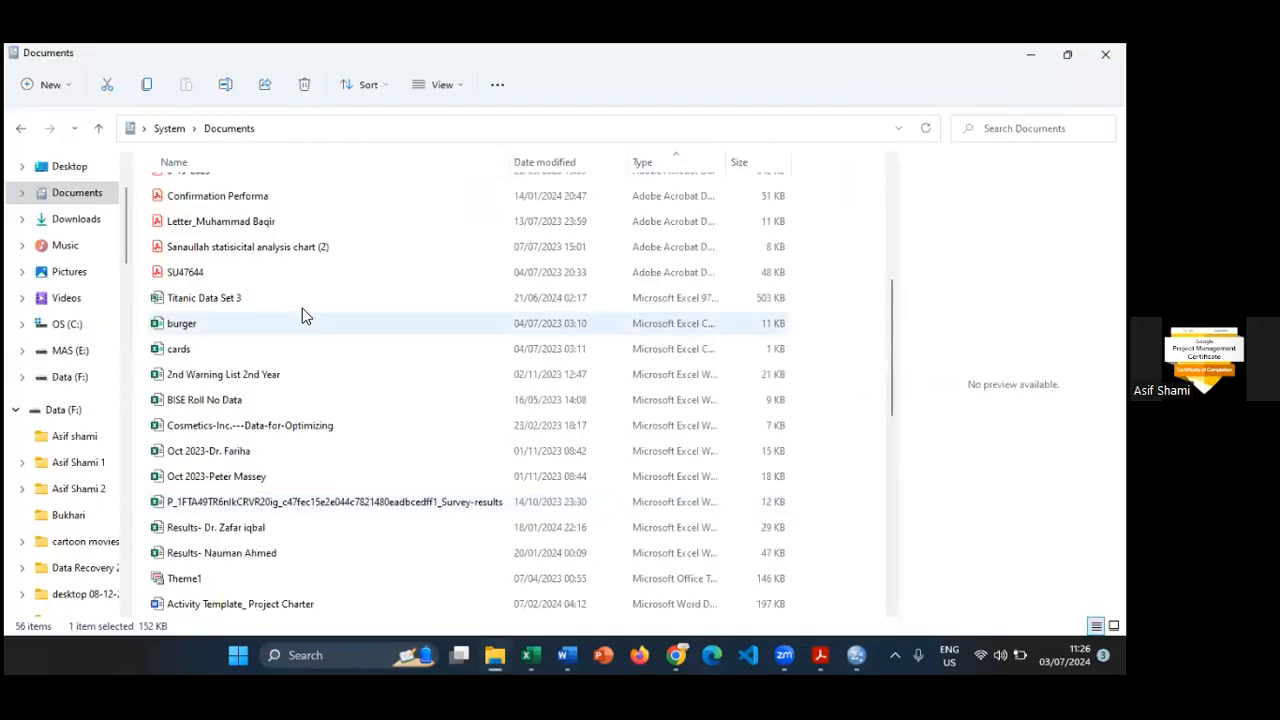
pyautogui.scroll(1, 303, 311)
pyautogui.click(305, 312)
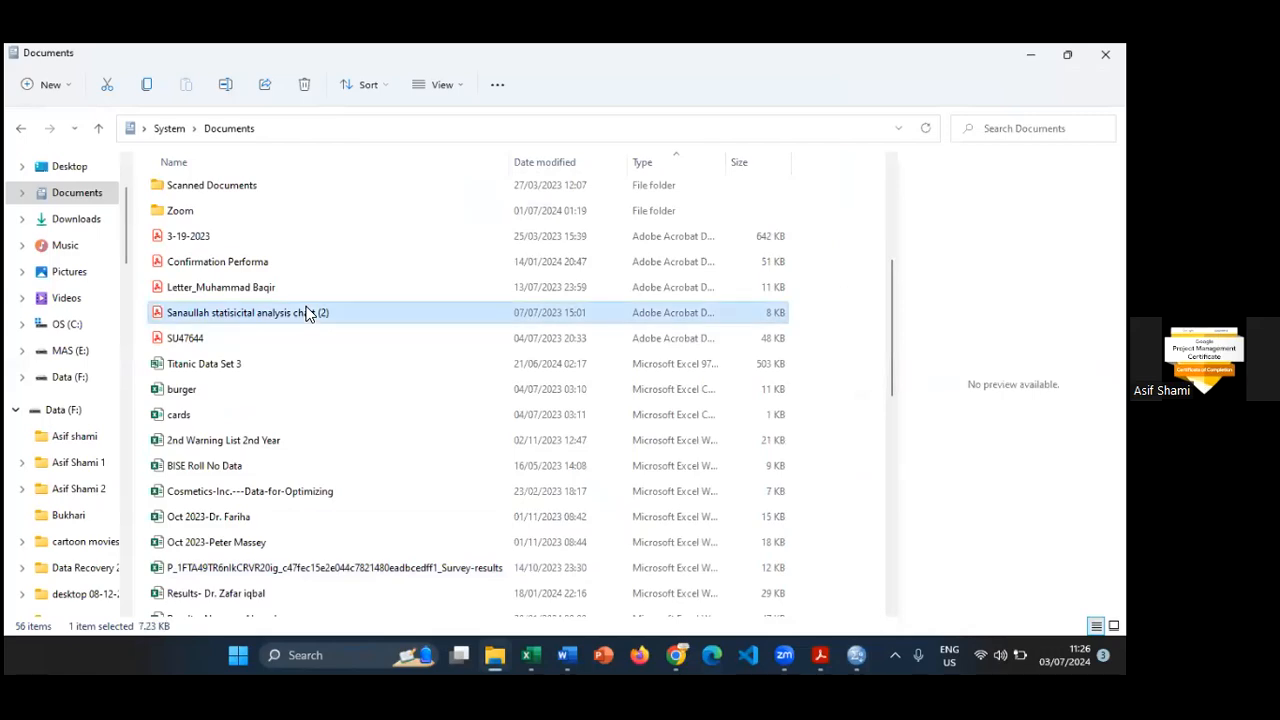
pyautogui.scroll(-8, 306, 387)
pyautogui.click(163, 606)
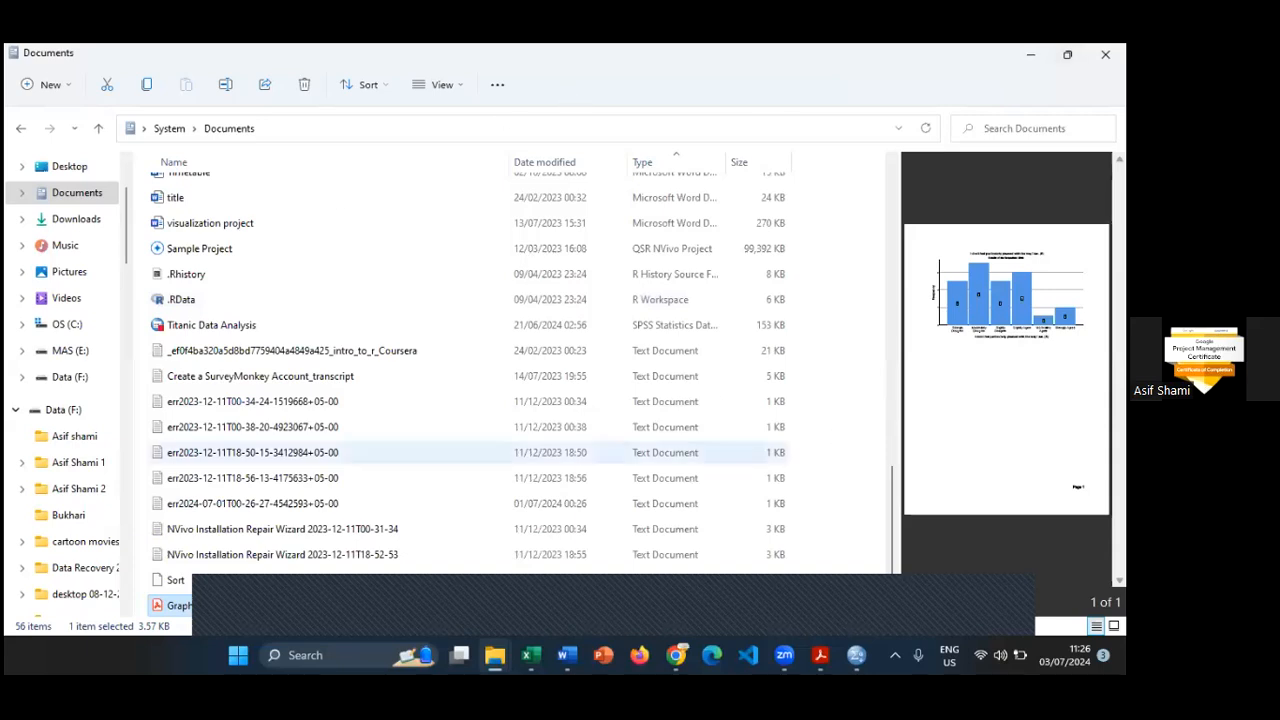
pyautogui.doubleClick(161, 607)
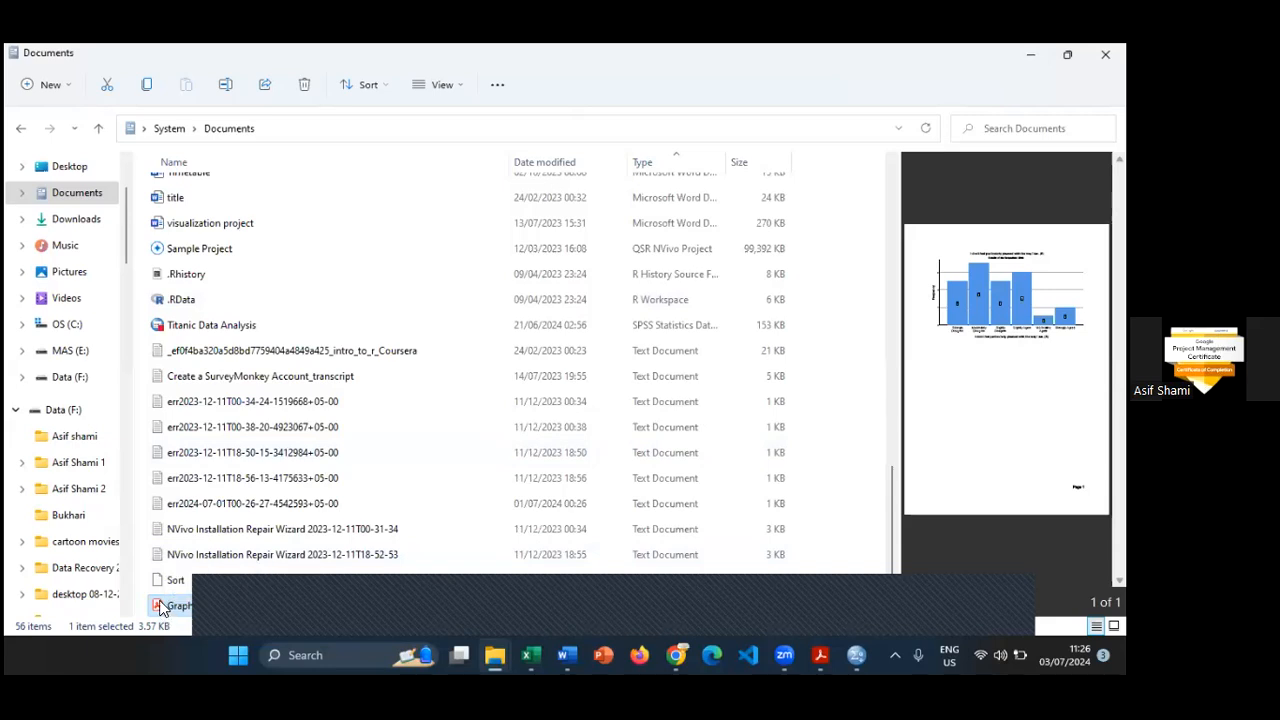
pyautogui.click(821, 655)
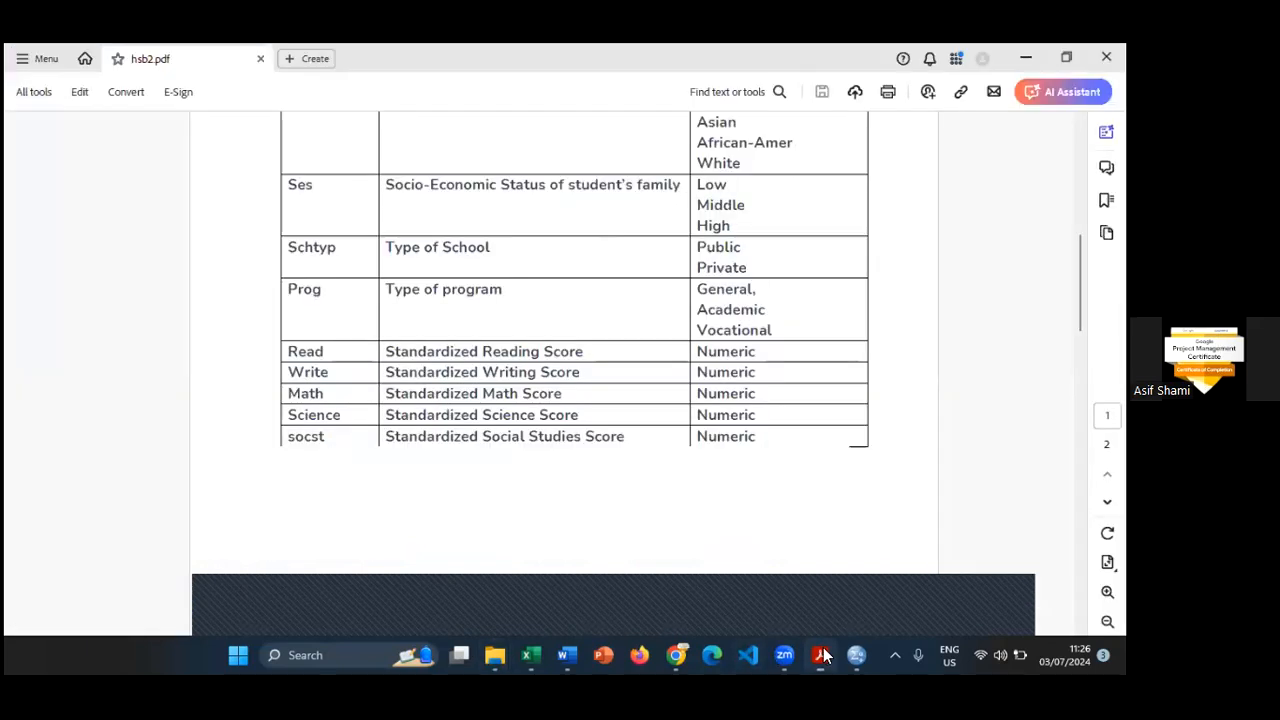
pyautogui.moveTo(821, 655)
pyautogui.click(914, 540)
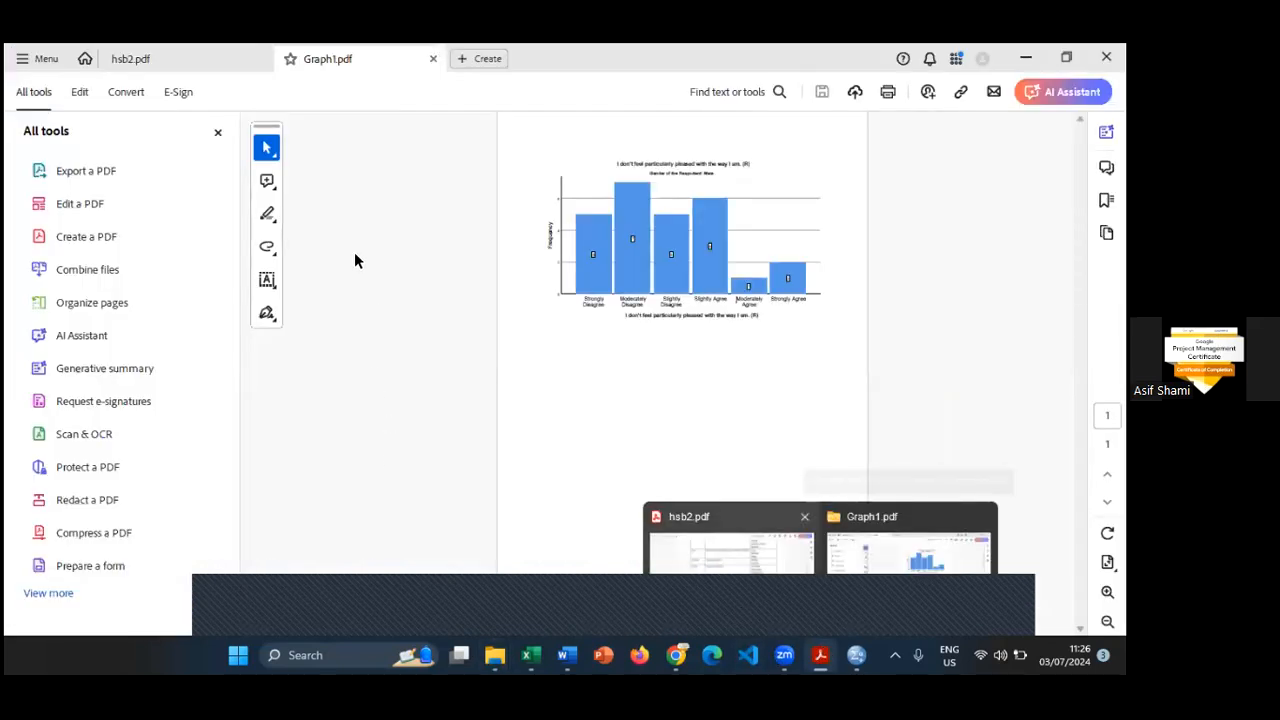
# - Close the All tools pane and examine the exported bar chart in Graph1.pdf at a larger zoom
pyautogui.click(218, 133)
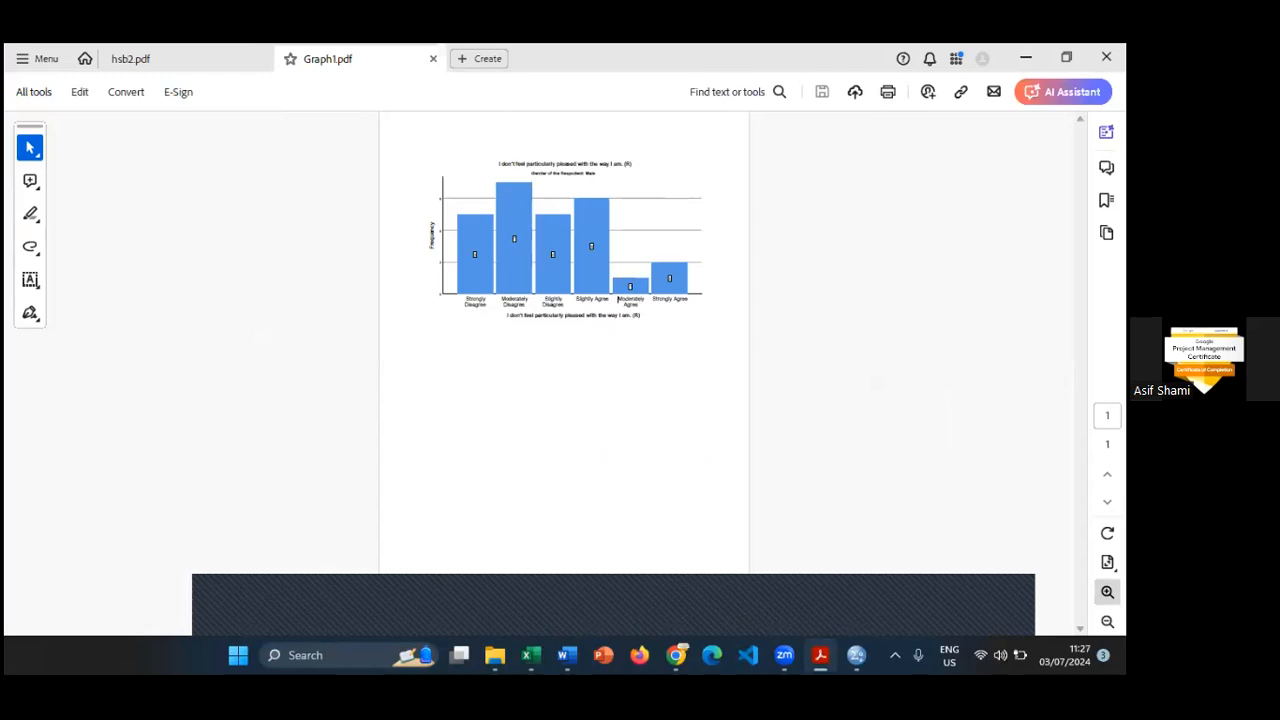
pyautogui.click(1107, 592)
pyautogui.click(1107, 592)
pyautogui.click(1107, 592)
pyautogui.click(1107, 592)
pyautogui.click(1107, 592)
pyautogui.scroll(-2, 680, 300)
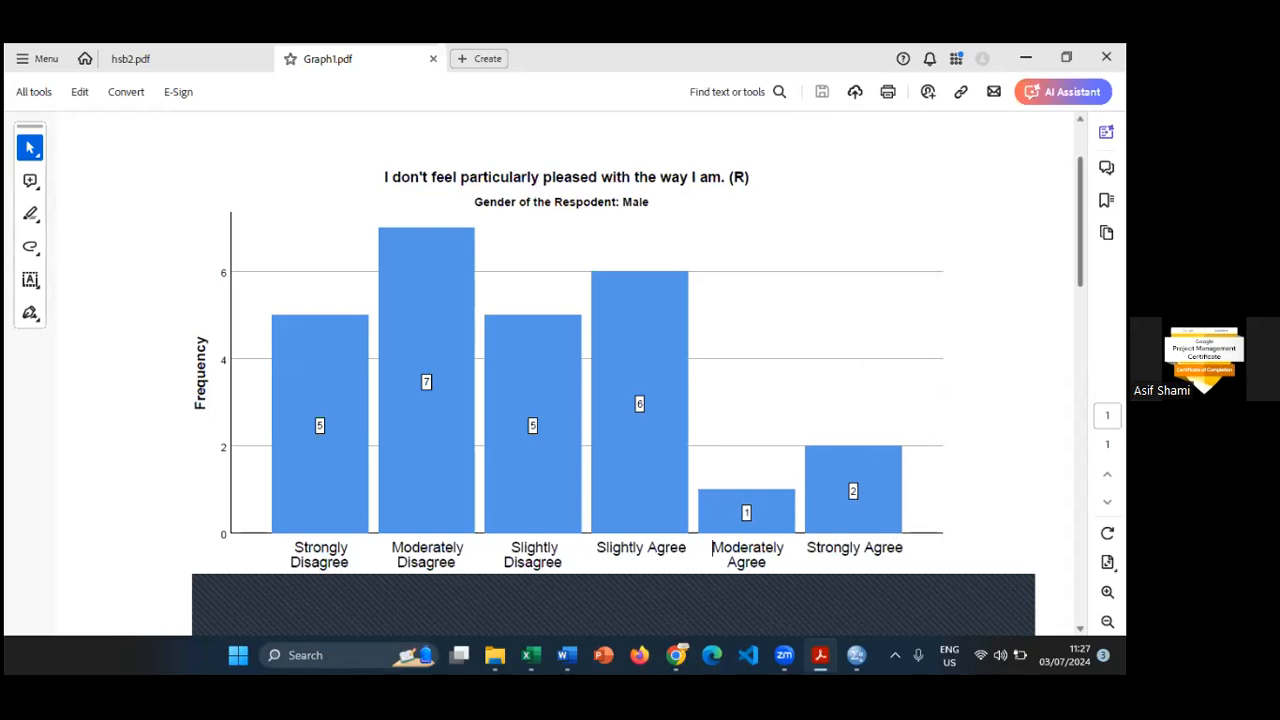
pyautogui.moveTo(1080, 255); pyautogui.dragTo(1098, 225)
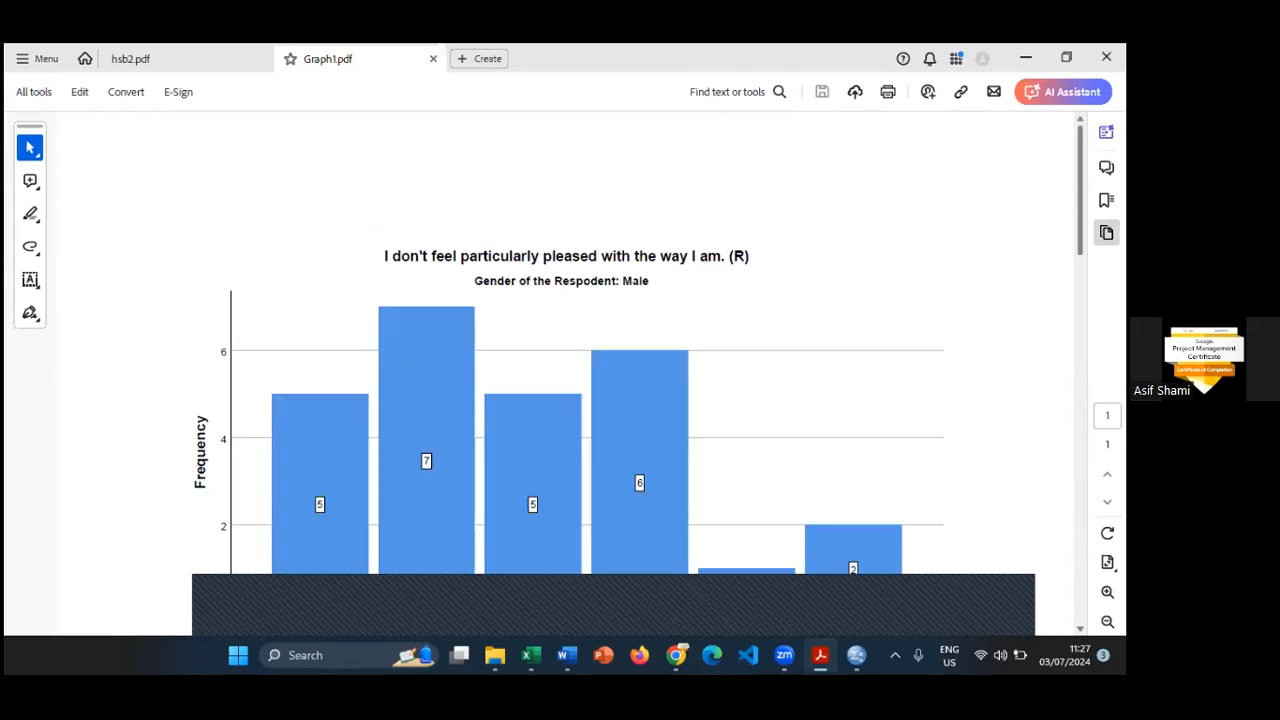
# - Leave the exported PDF, glance at the chart in Word, and switch to the hsb2.sav data window in SPSS
pyautogui.click(1026, 58)
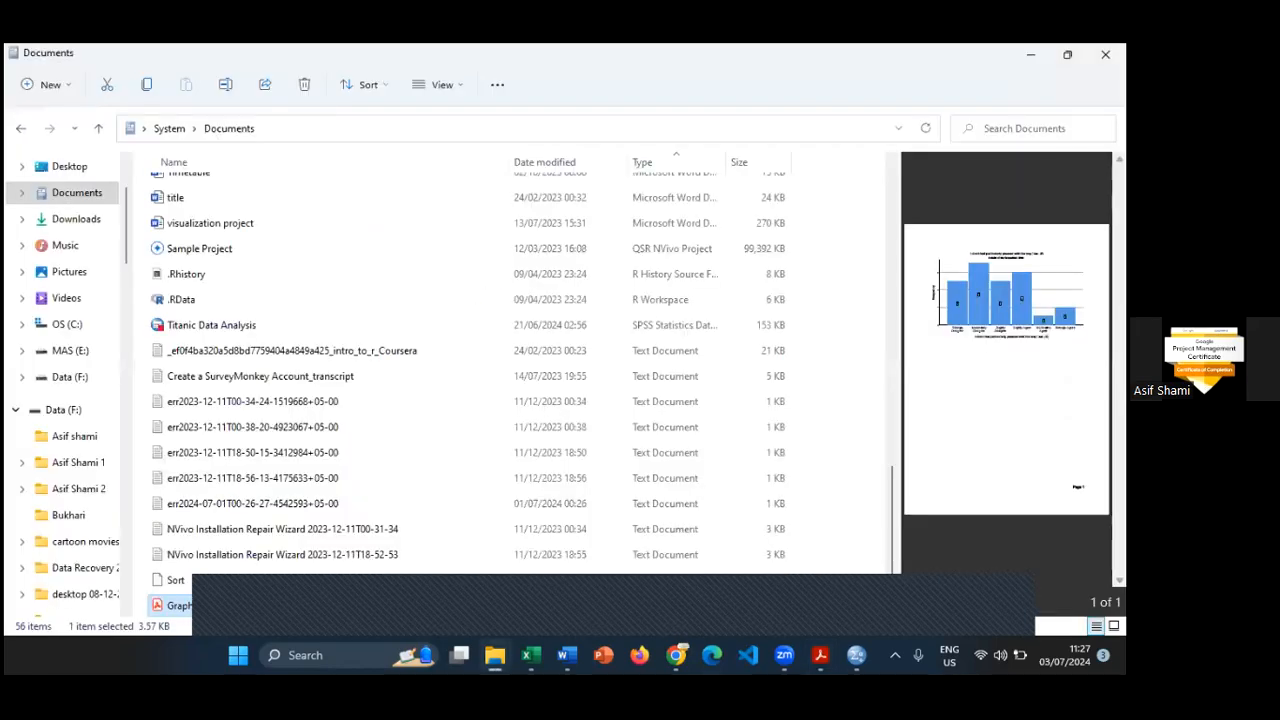
pyautogui.click(1106, 55)
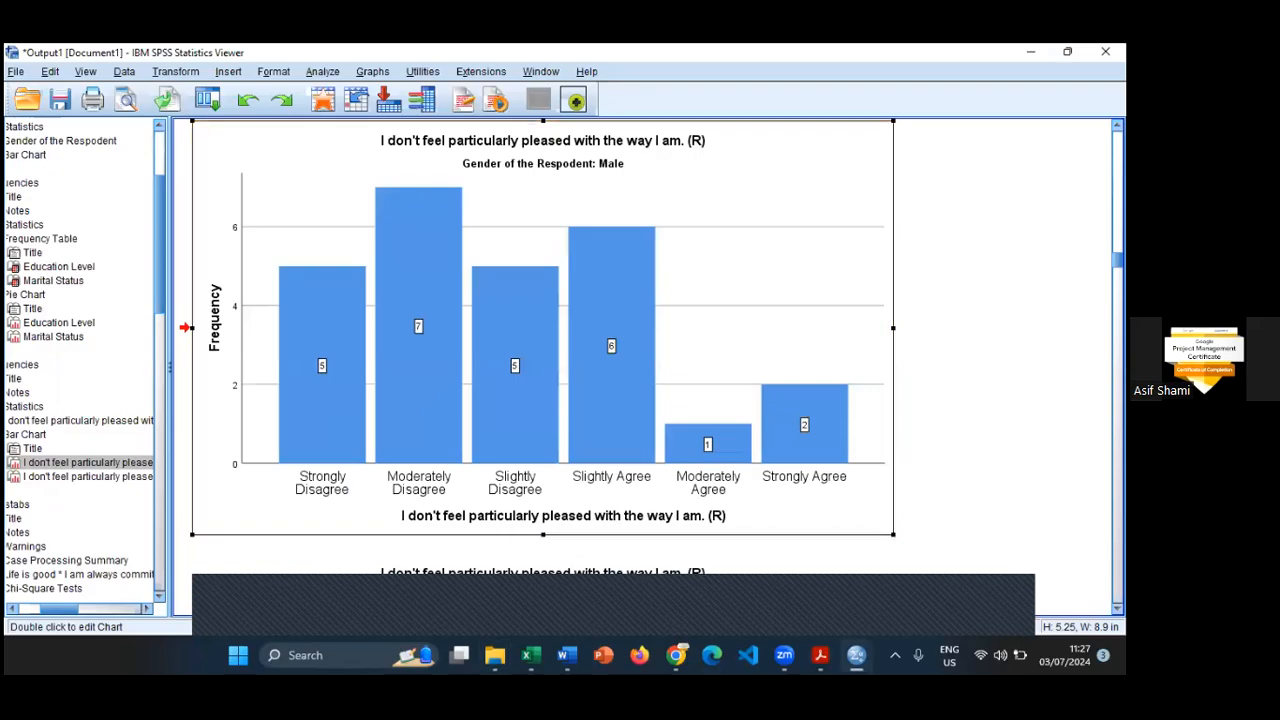
pyautogui.click(567, 655)
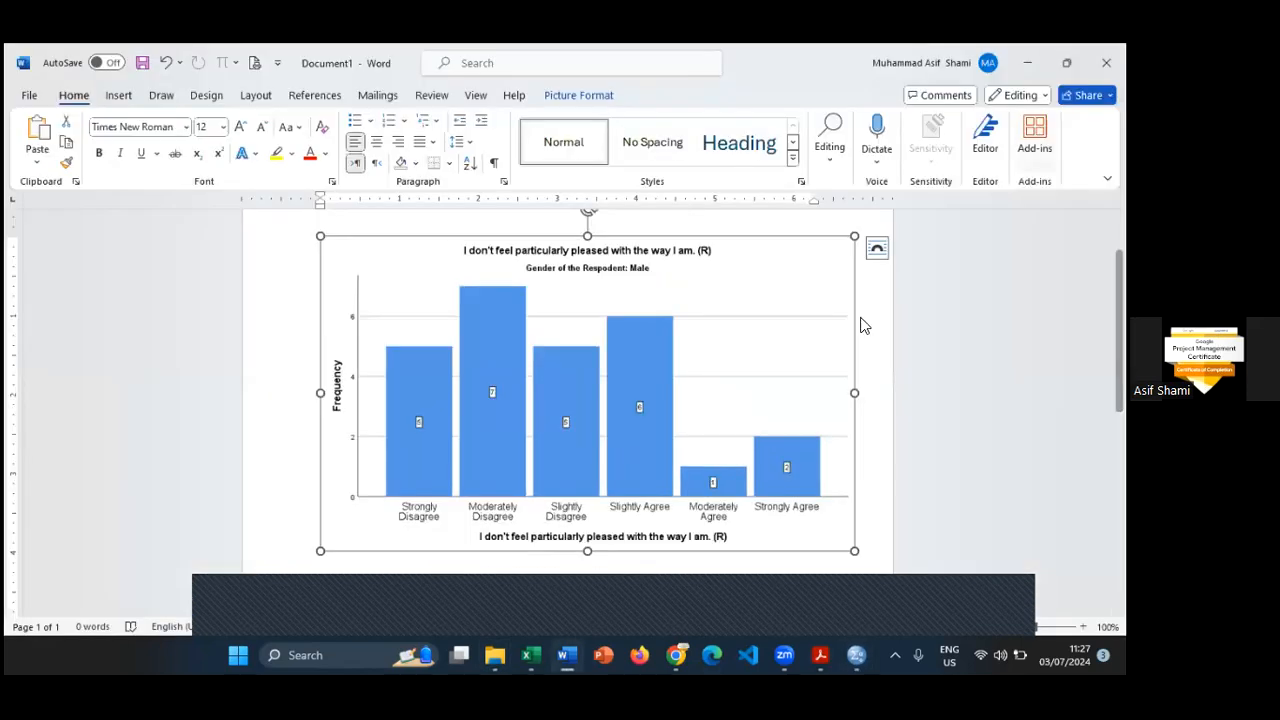
pyautogui.click(856, 655)
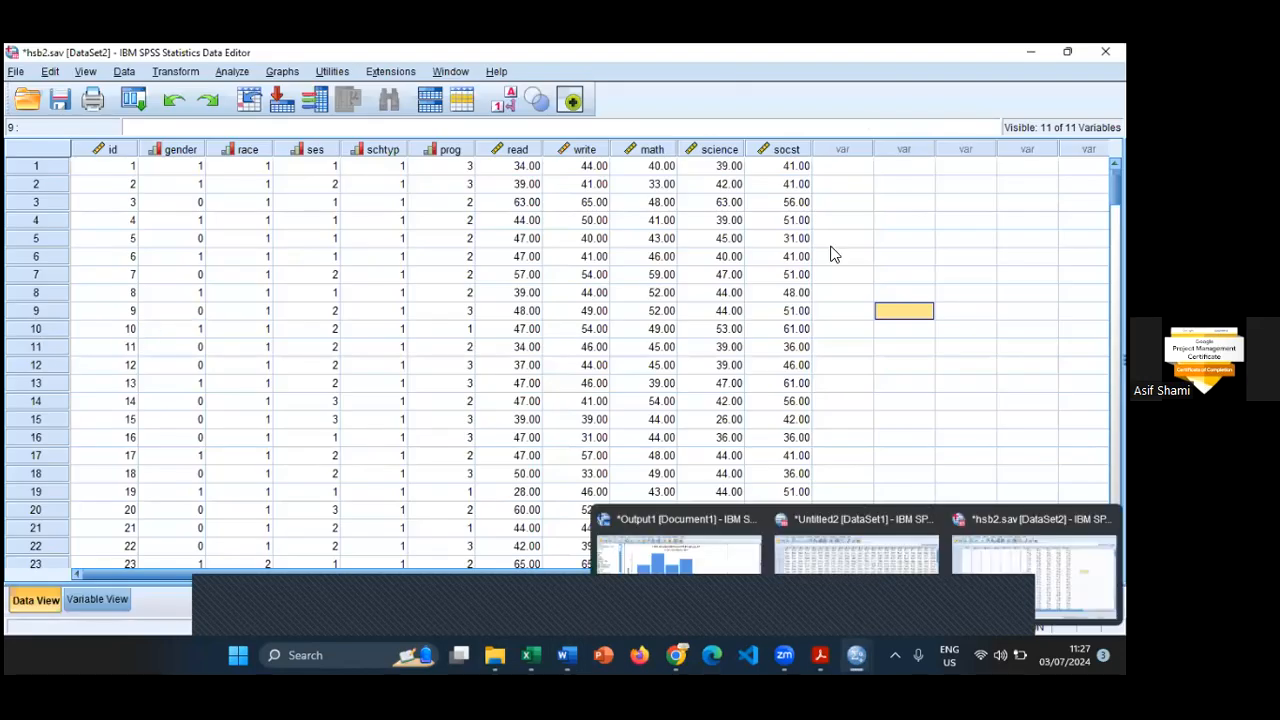
pyautogui.click(942, 238)
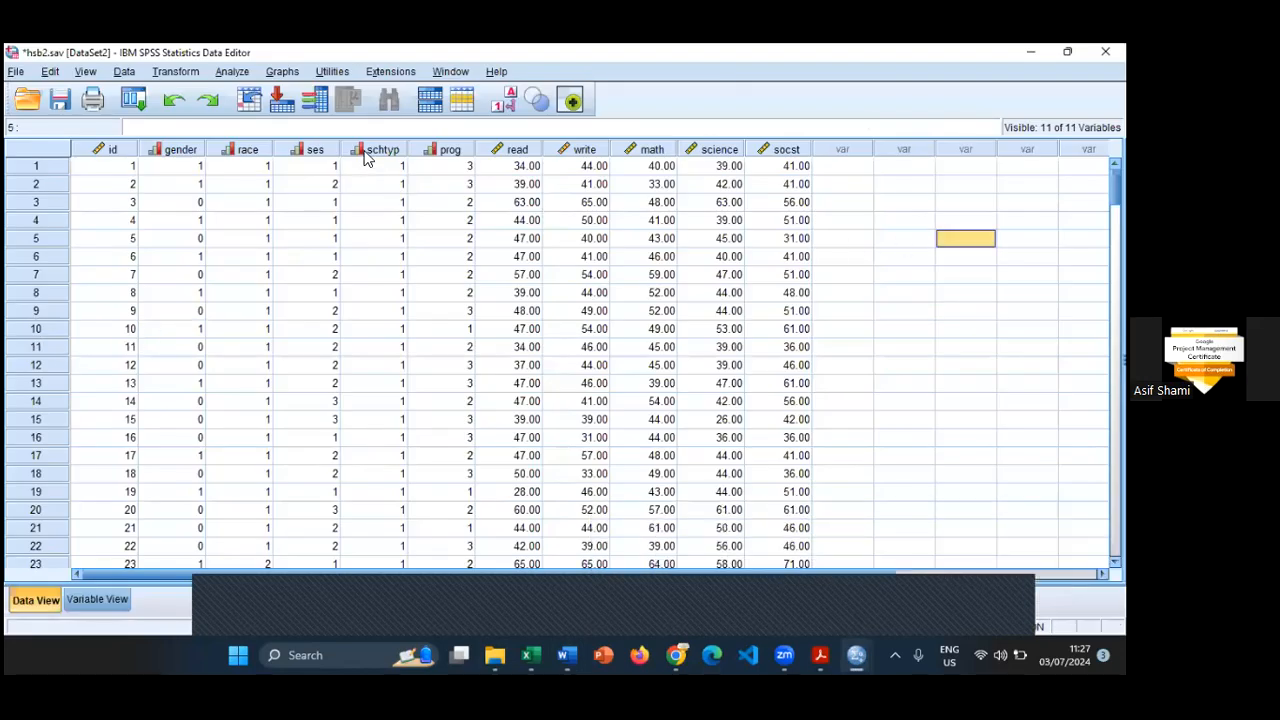
# - Select the race and ses columns in the data to point out the two categorical variables
pyautogui.click(367, 152)
pyautogui.click(315, 150)
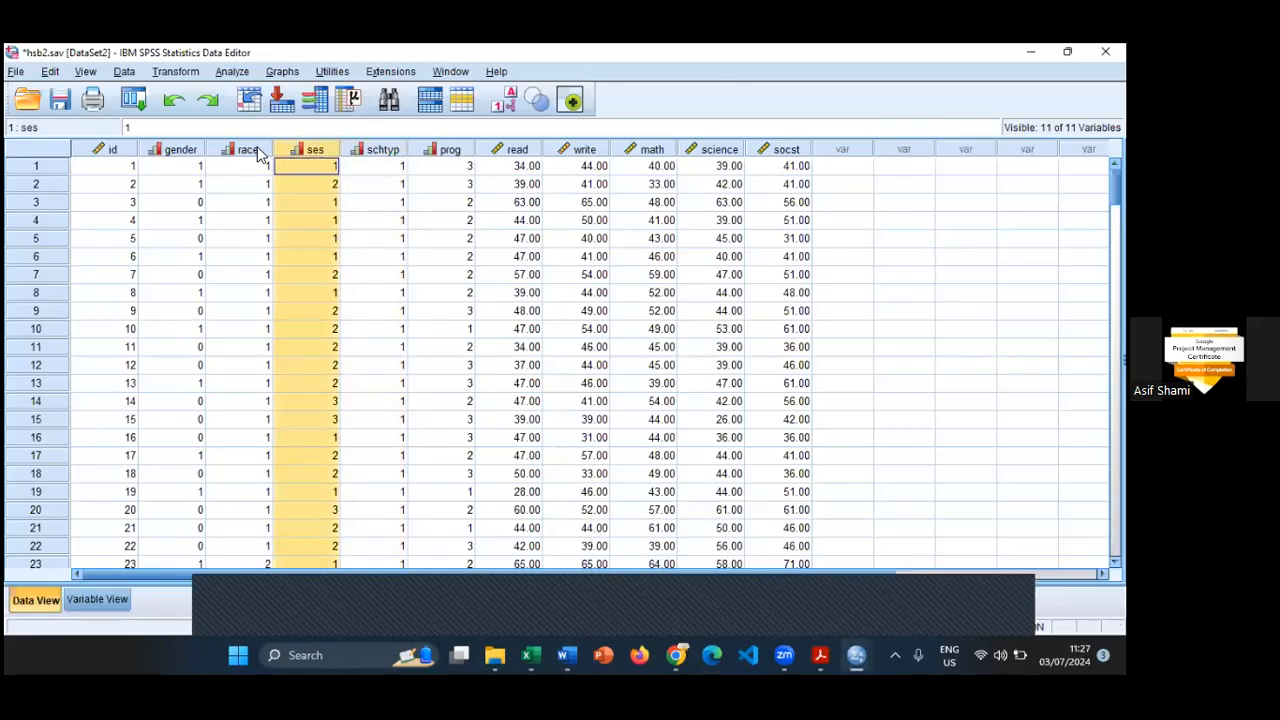
pyautogui.click(250, 150)
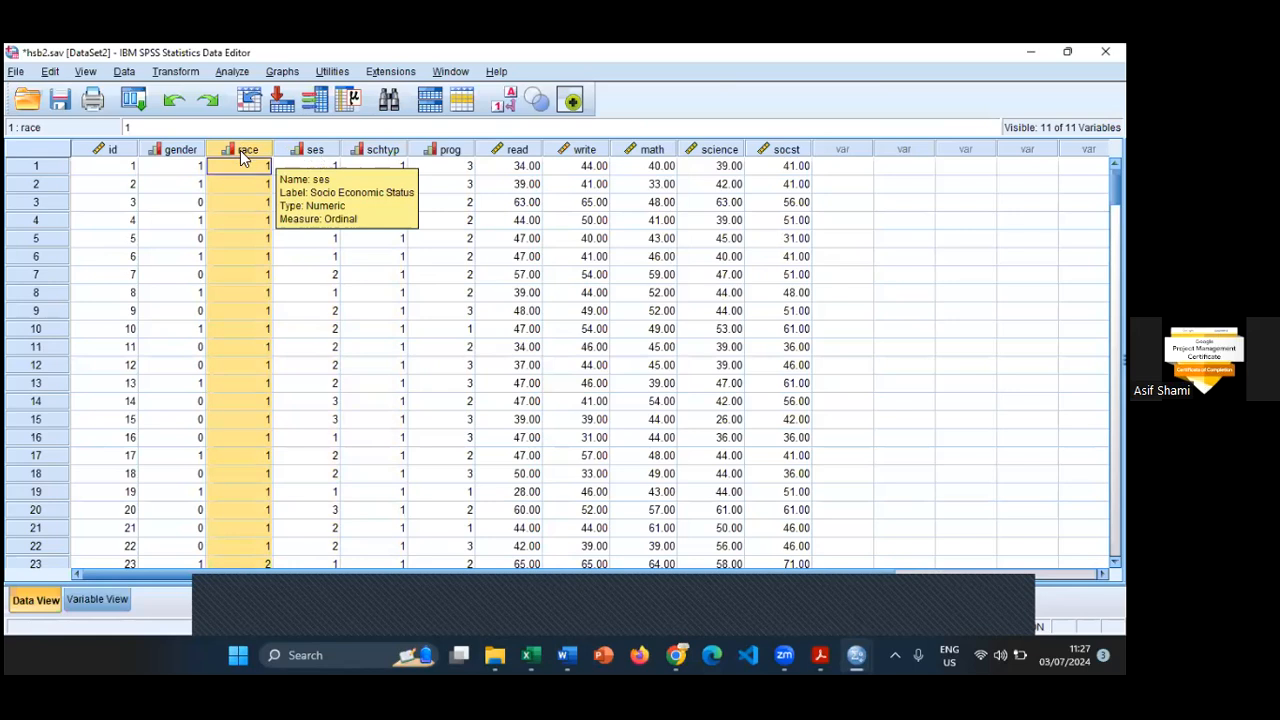
pyautogui.click(328, 152)
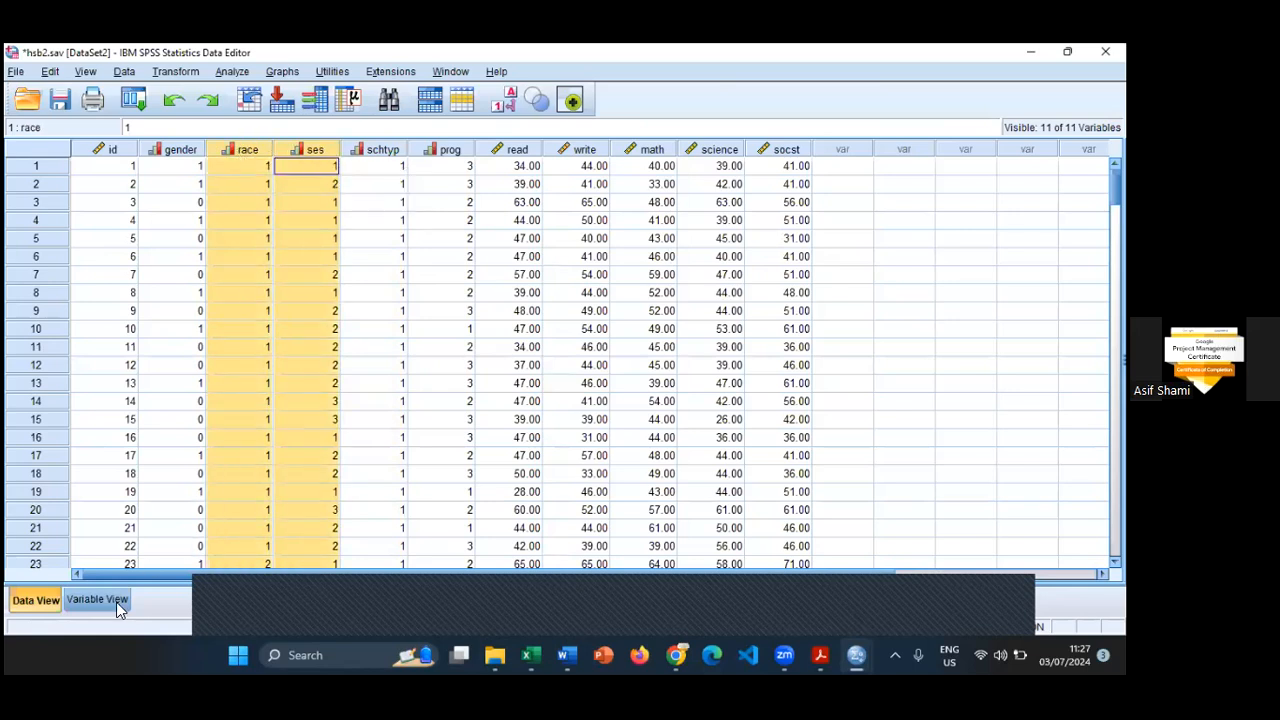
# - Examine the definitions of the race and ses variables in Variable View, widening the columns to read the full labels
pyautogui.hotkey('ctrl', 't')
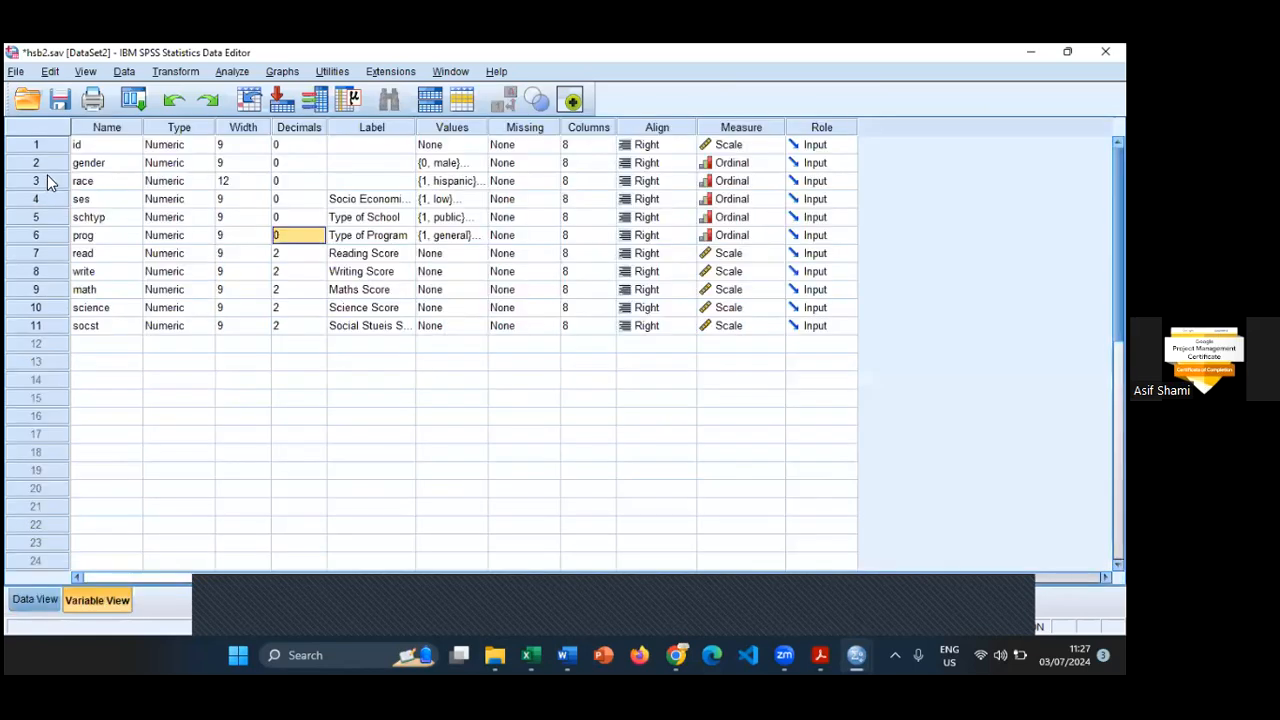
pyautogui.click(47, 178)
pyautogui.keyDown('shift'); pyautogui.click(55, 199); pyautogui.keyUp('shift')
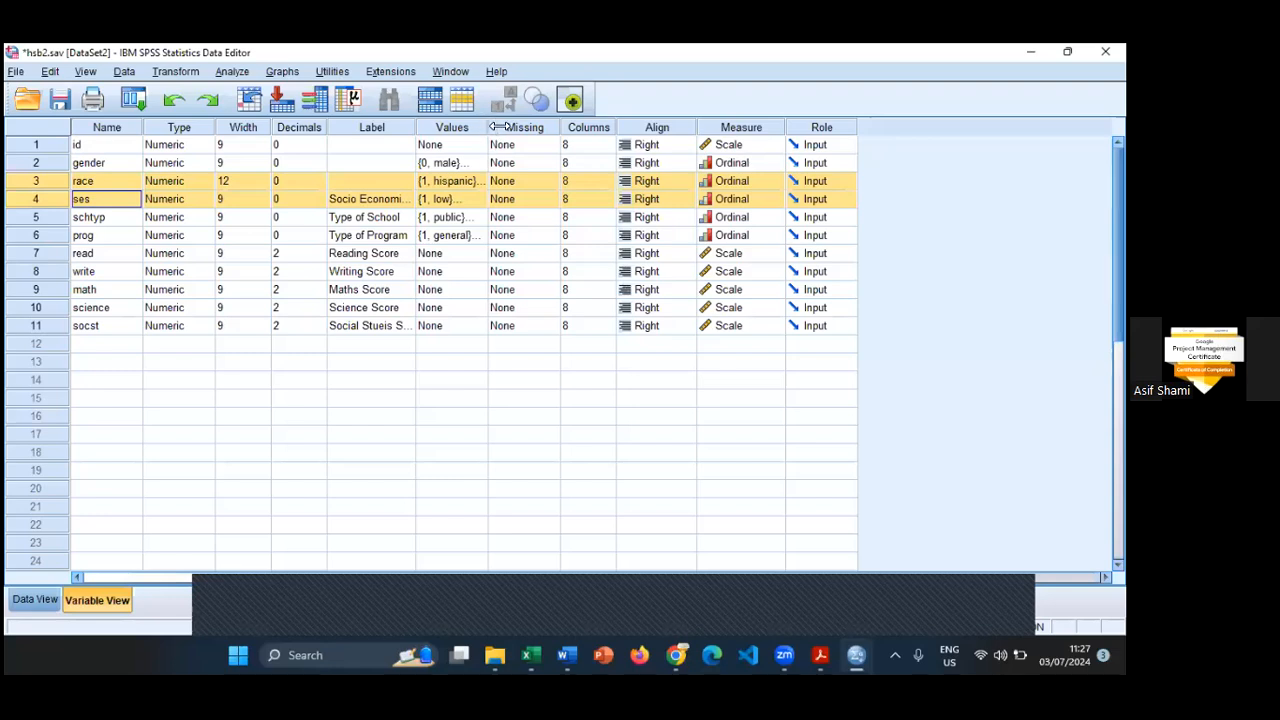
pyautogui.moveTo(416, 127); pyautogui.dragTo(551, 127)
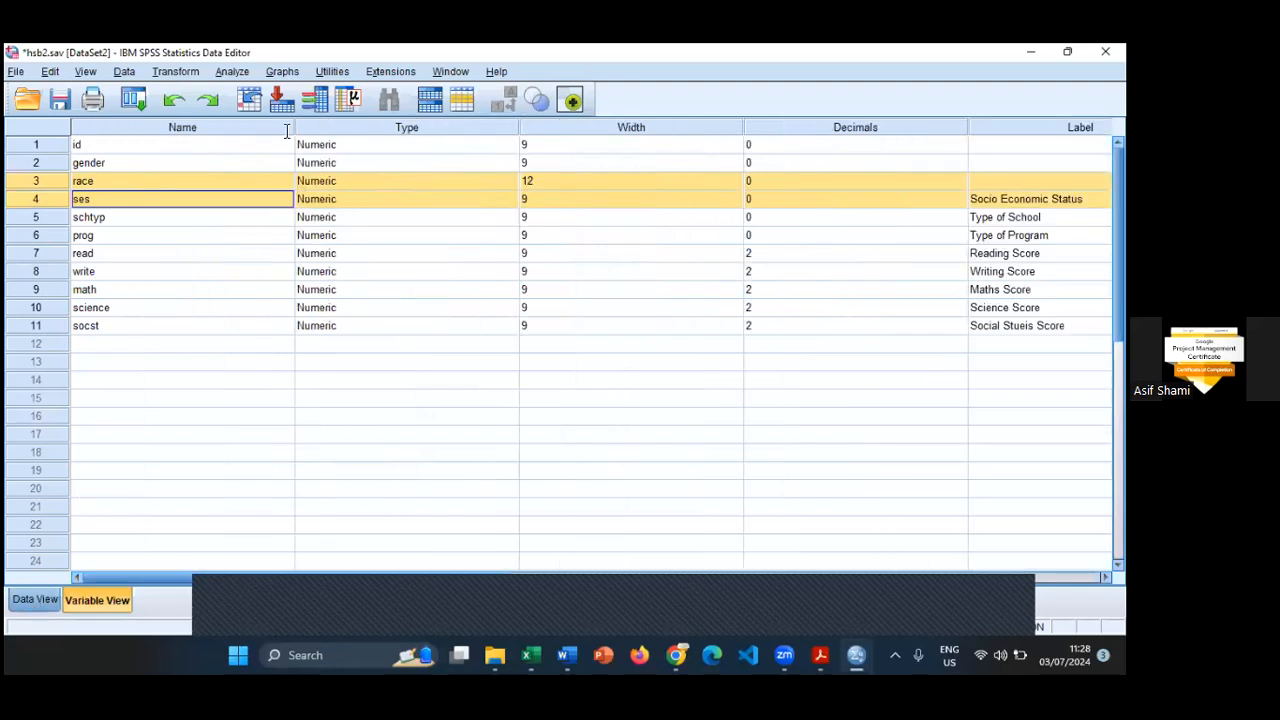
# - Start a Crosstabs analysis from the data view with race in the rows and Socio Economic Status in the columns
pyautogui.hotkey('ctrl', 't')
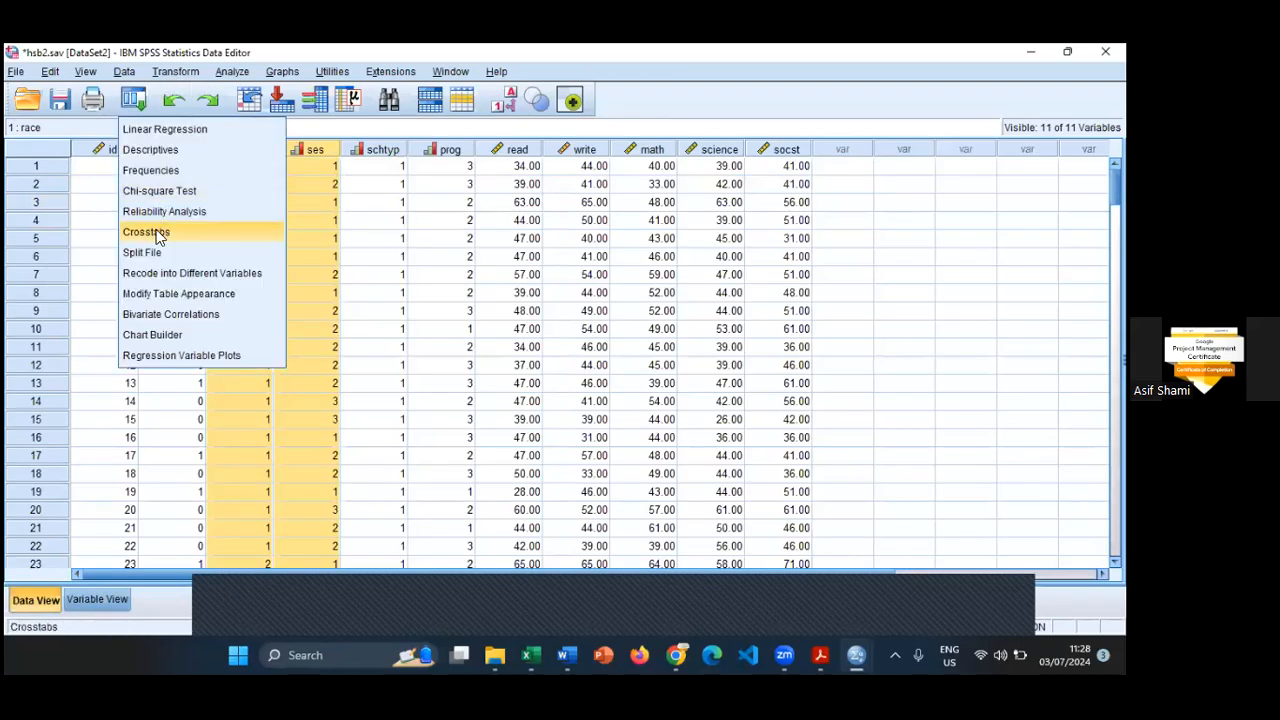
pyautogui.click(245, 234)
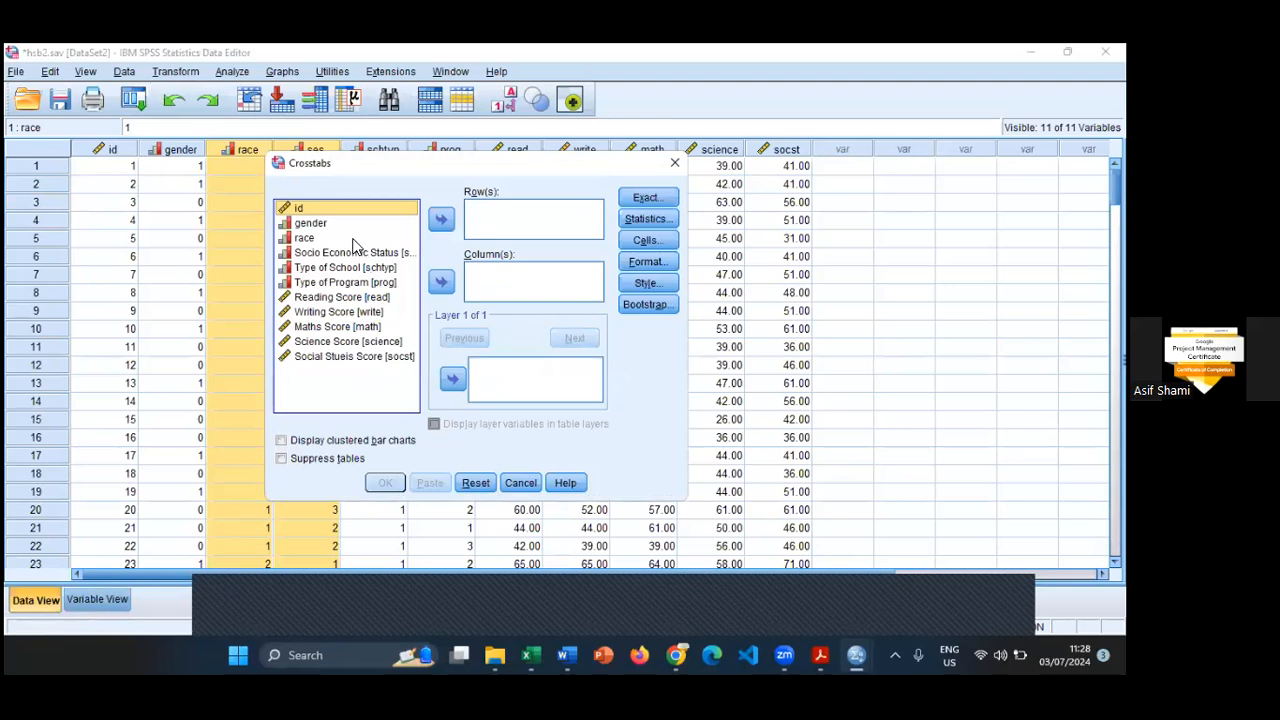
pyautogui.click(310, 240)
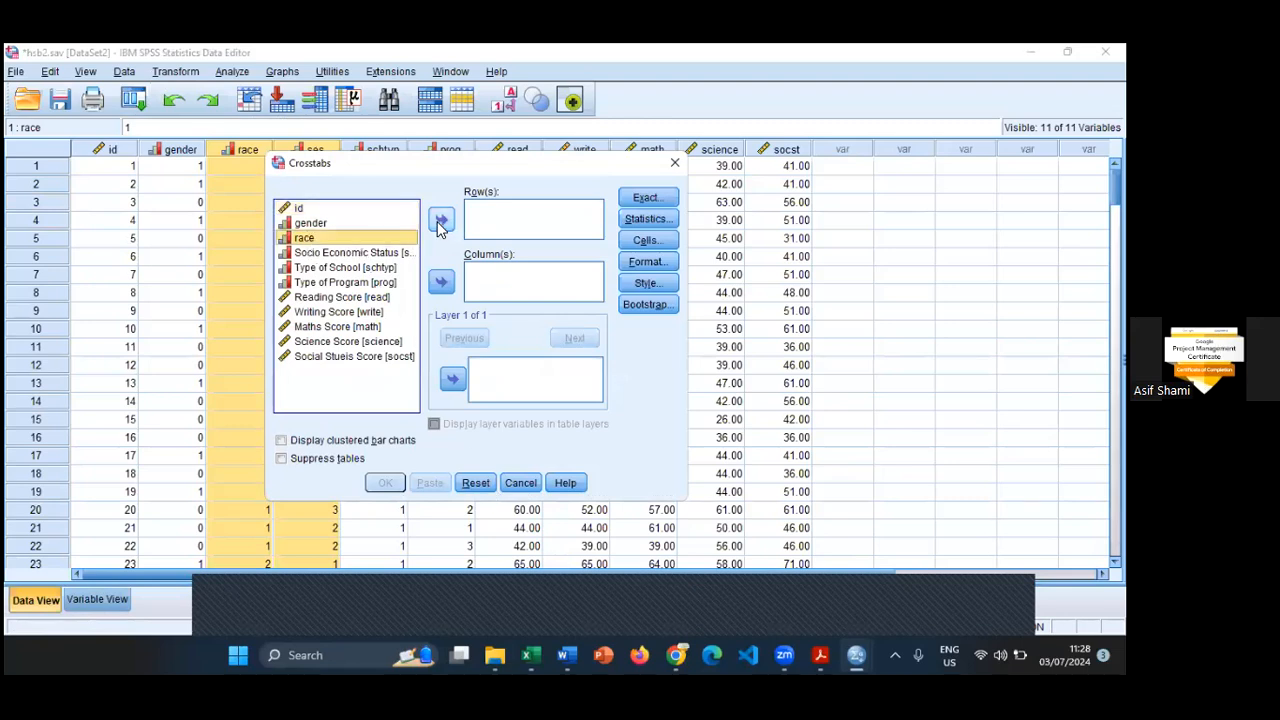
pyautogui.click(440, 222)
pyautogui.click(333, 240)
pyautogui.click(443, 285)
# - Include the Chi-square statistic and display expected counts alongside observed counts in the crosstab cells
pyautogui.click(642, 203)
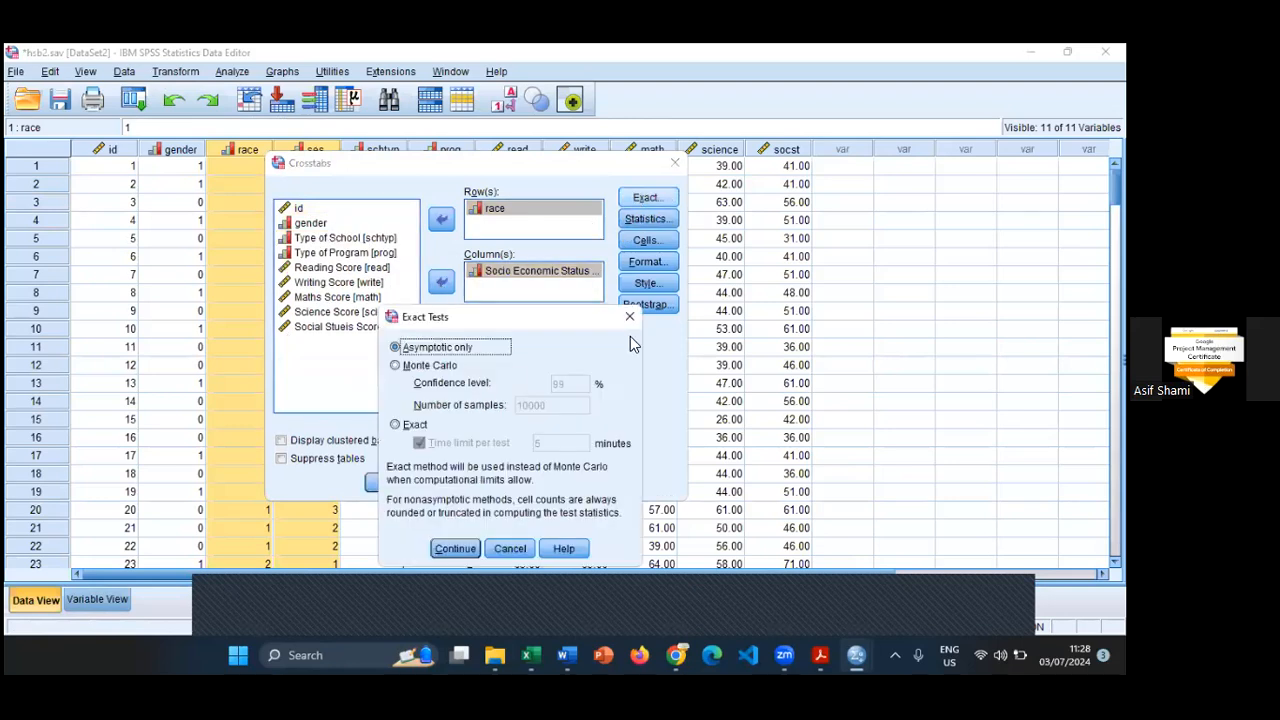
pyautogui.click(630, 317)
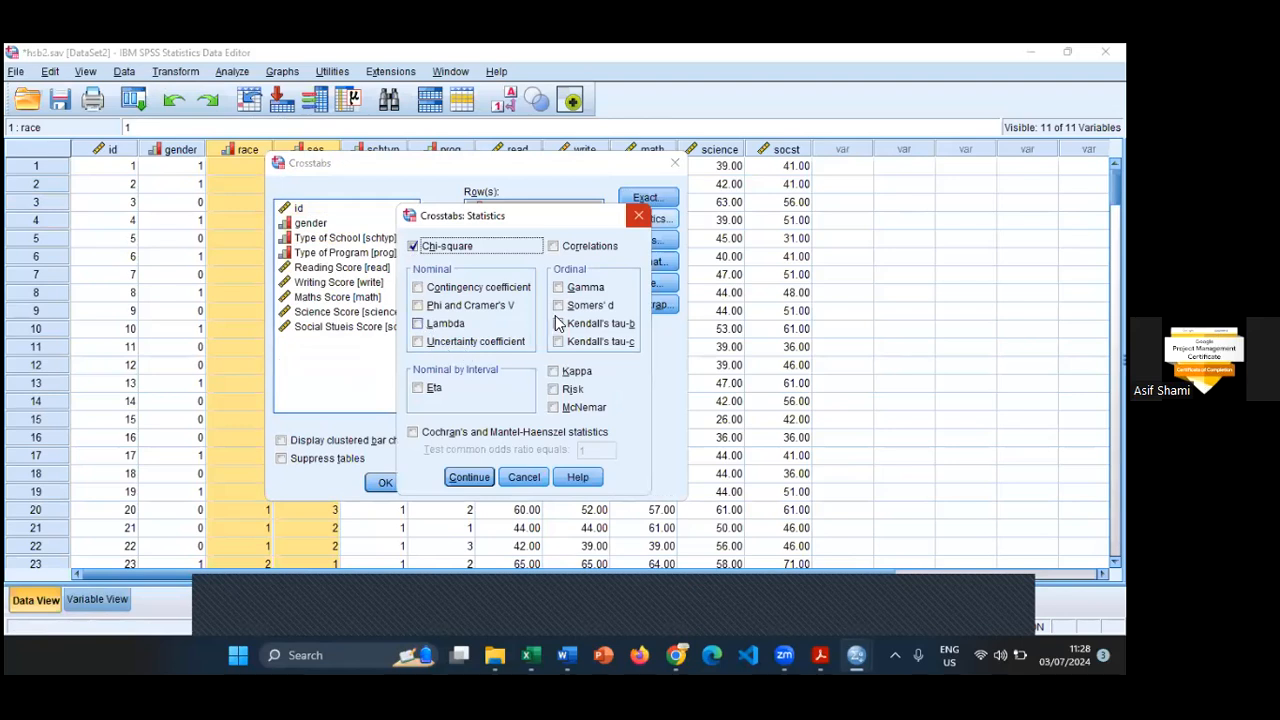
pyautogui.click(470, 482)
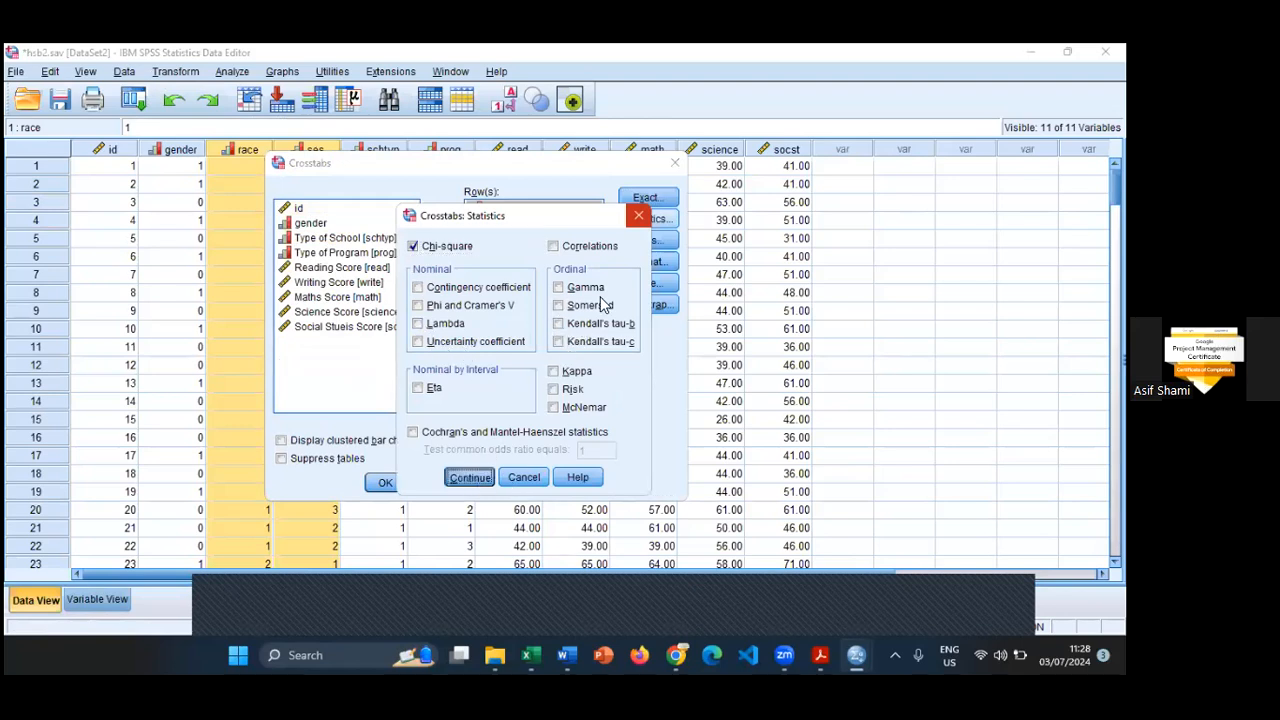
pyautogui.click(642, 244)
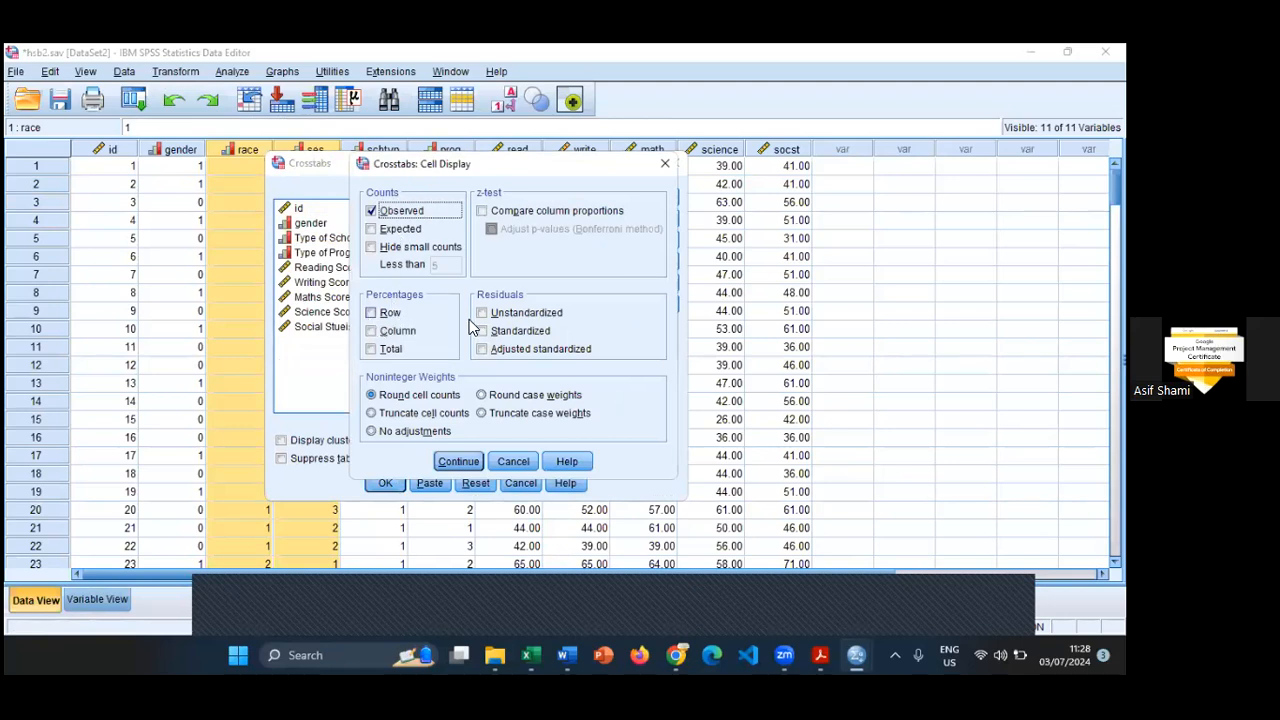
pyautogui.click(372, 230)
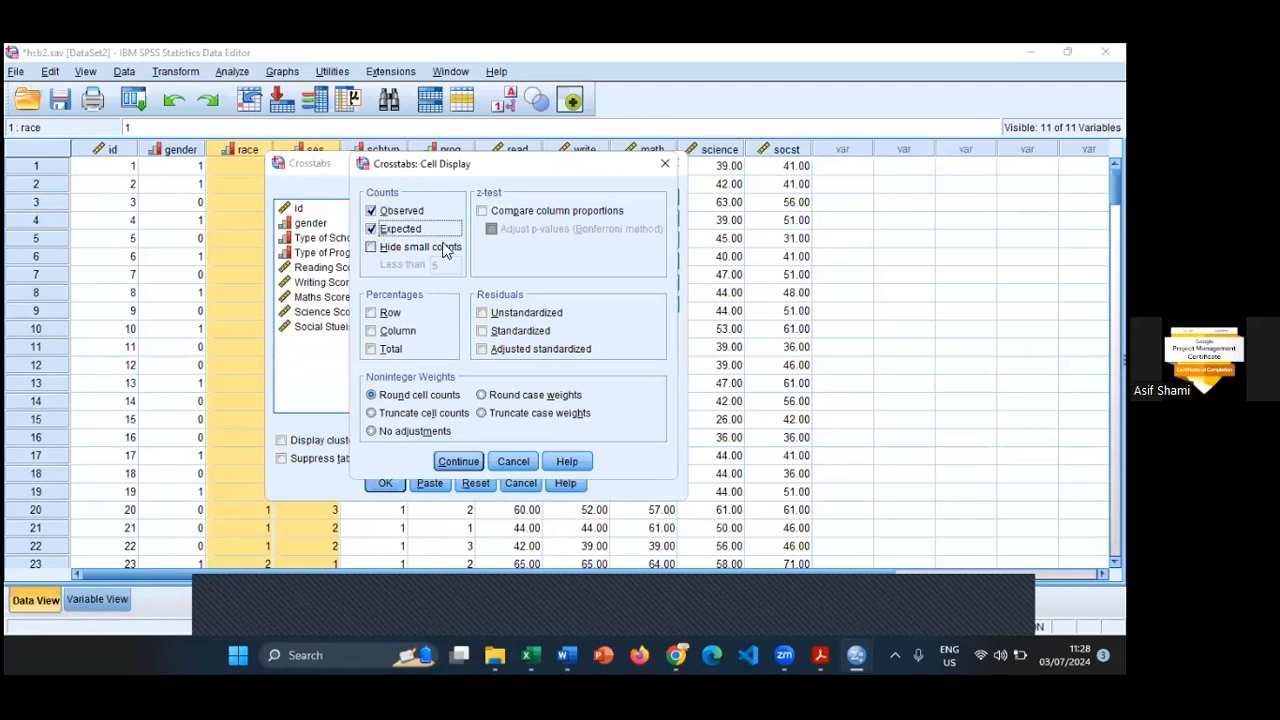
pyautogui.click(458, 461)
# - Check the table style options, enable clustered bar charts, and run the crosstab
pyautogui.click(646, 263)
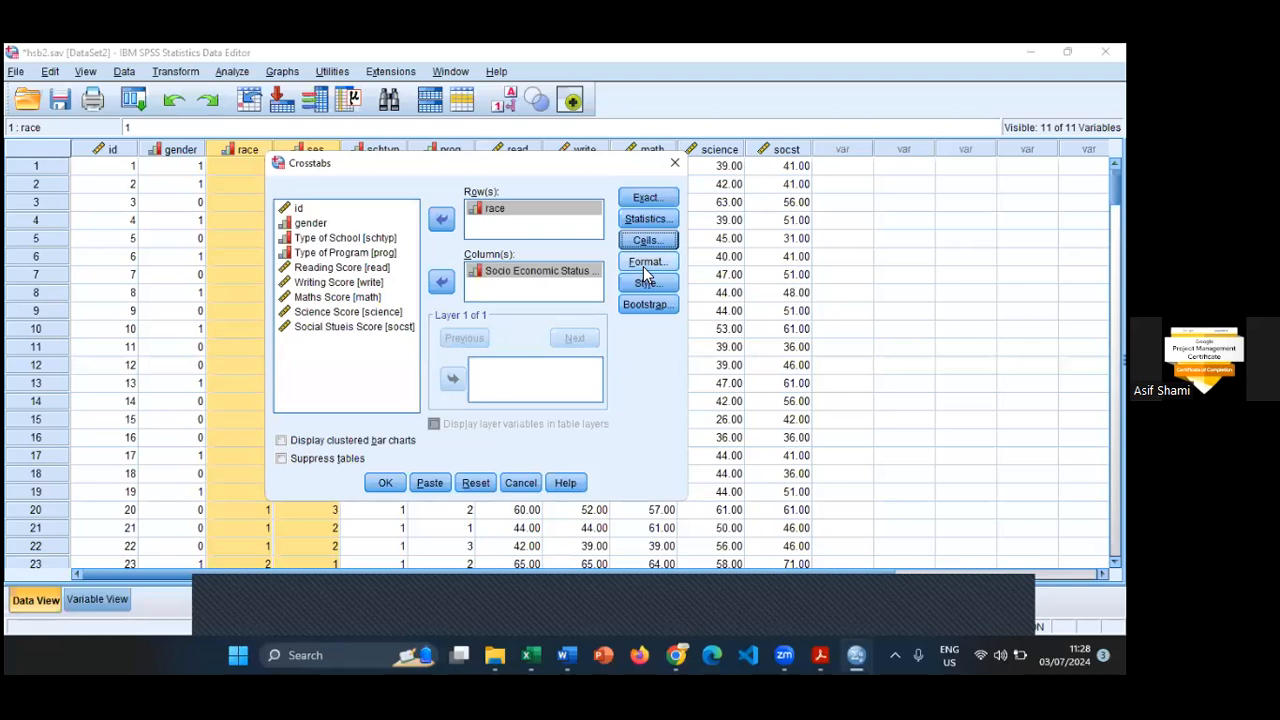
pyautogui.click(647, 283)
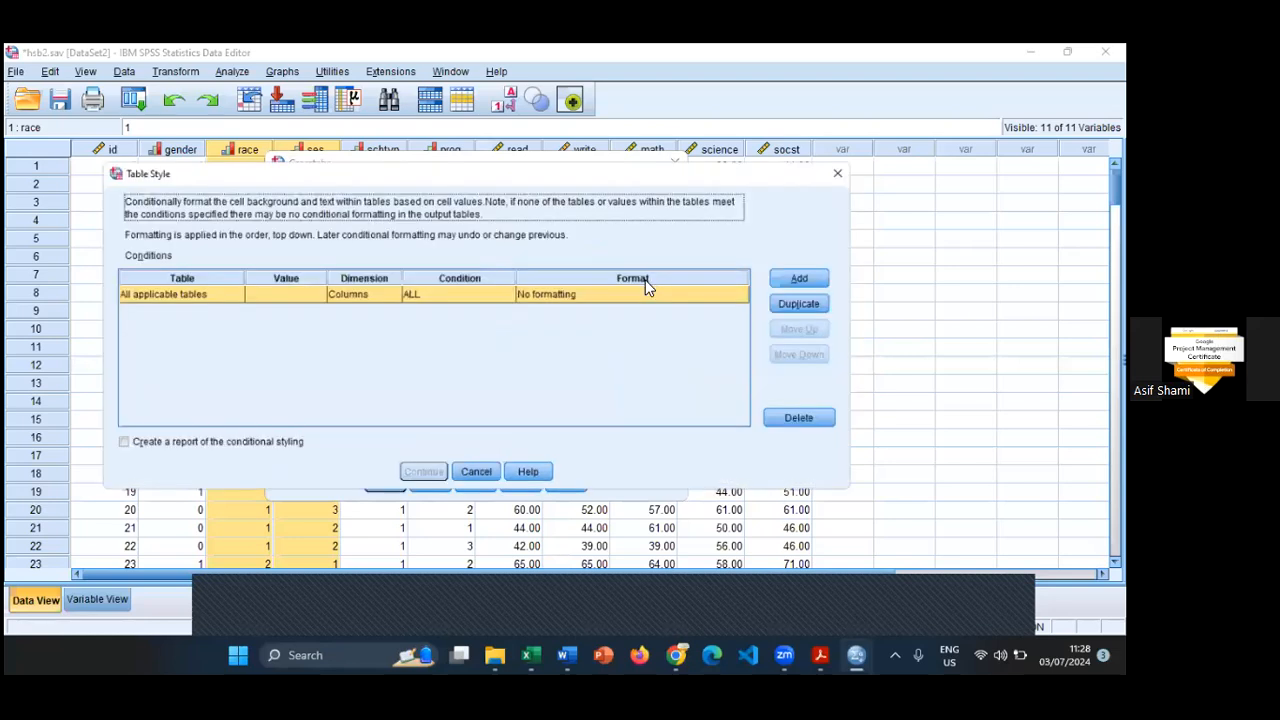
pyautogui.click(431, 463)
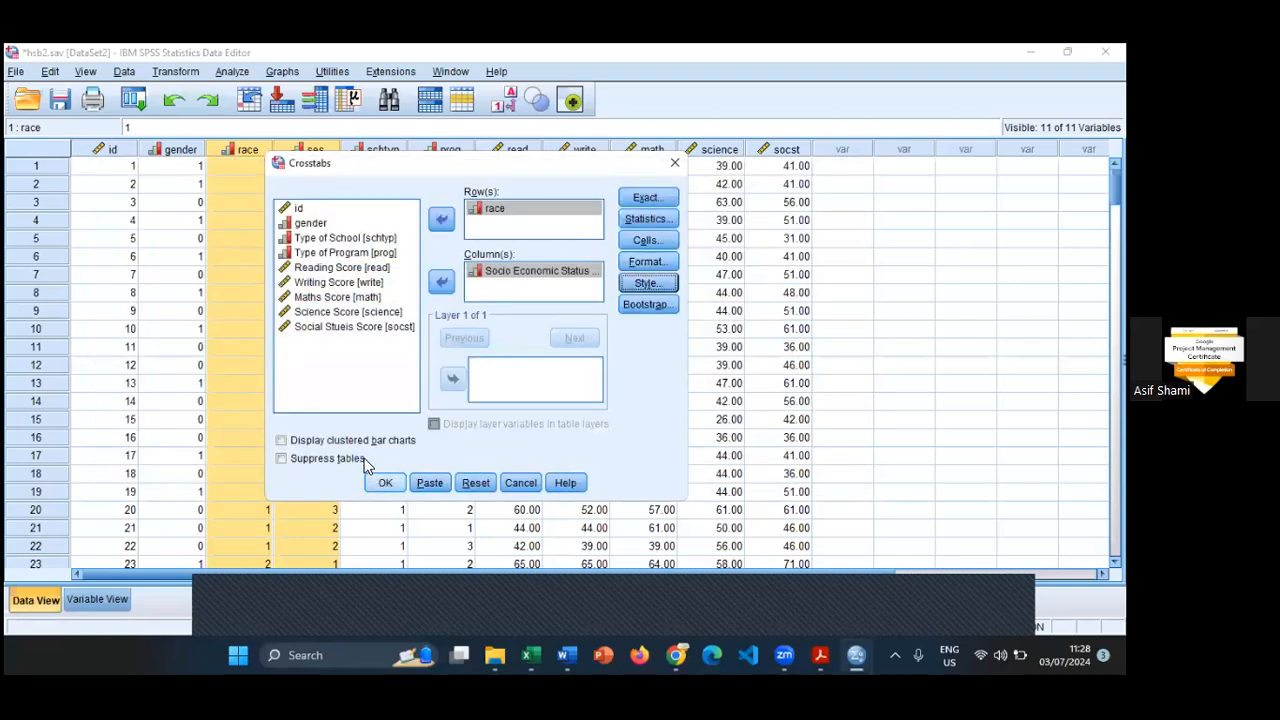
pyautogui.click(366, 449)
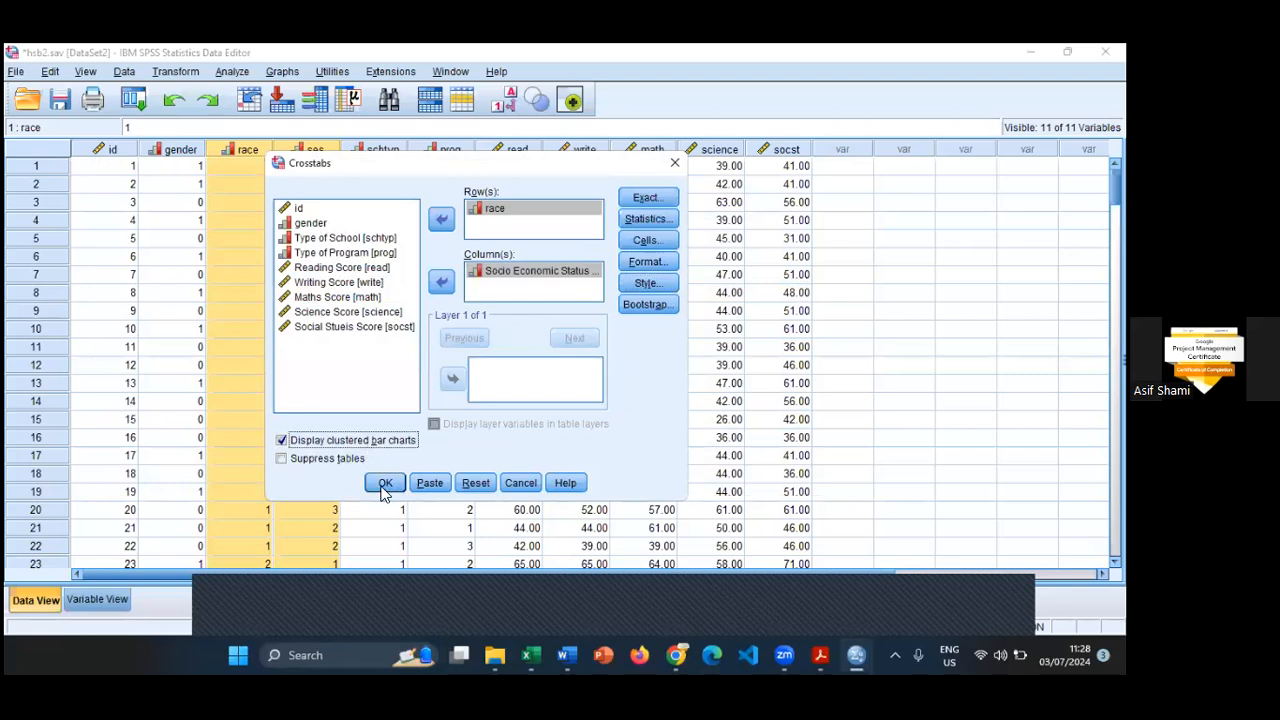
pyautogui.click(385, 484)
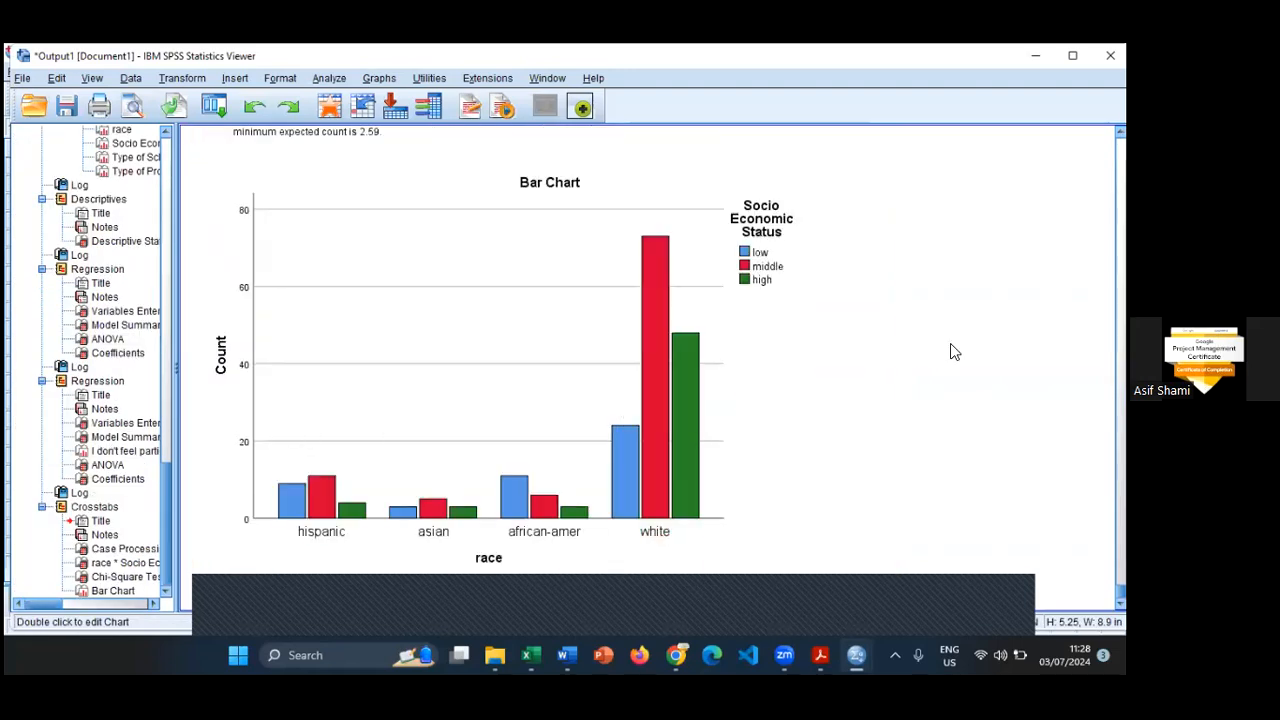
# - Open the race by Socio Economic Status bar chart from the crosstab output in the Chart Editor
pyautogui.click(791, 420)
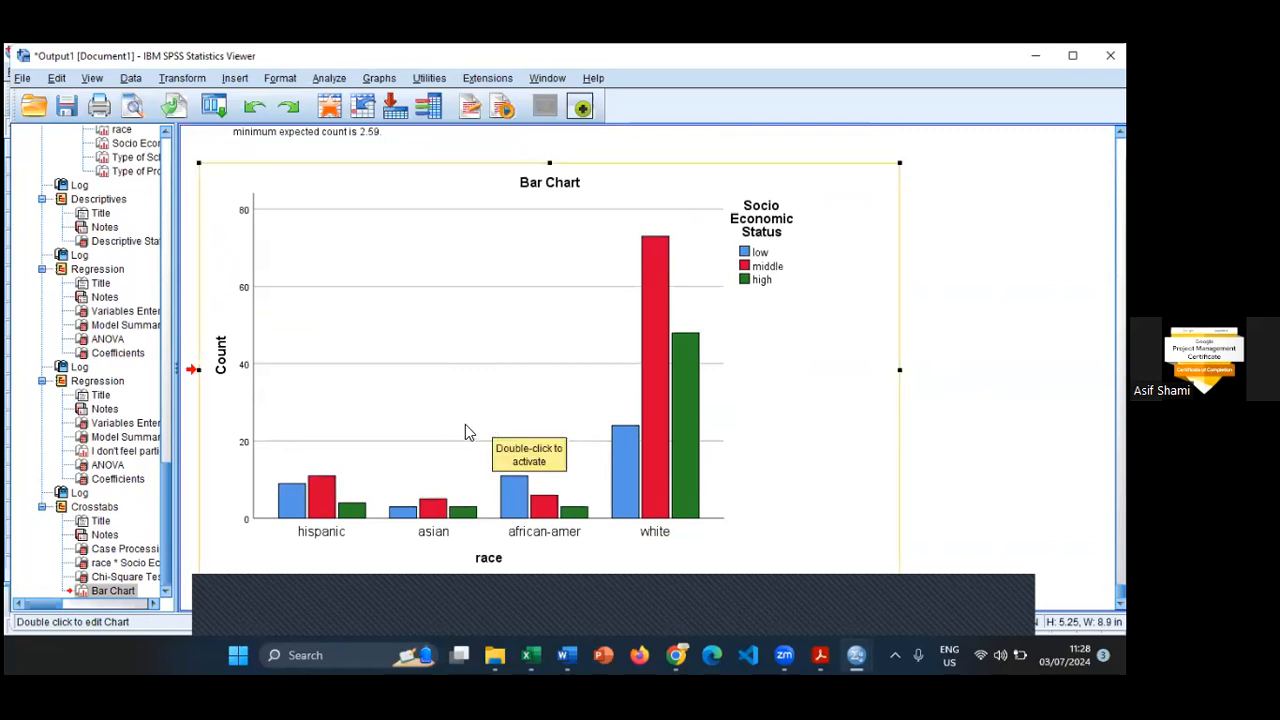
pyautogui.click(565, 189)
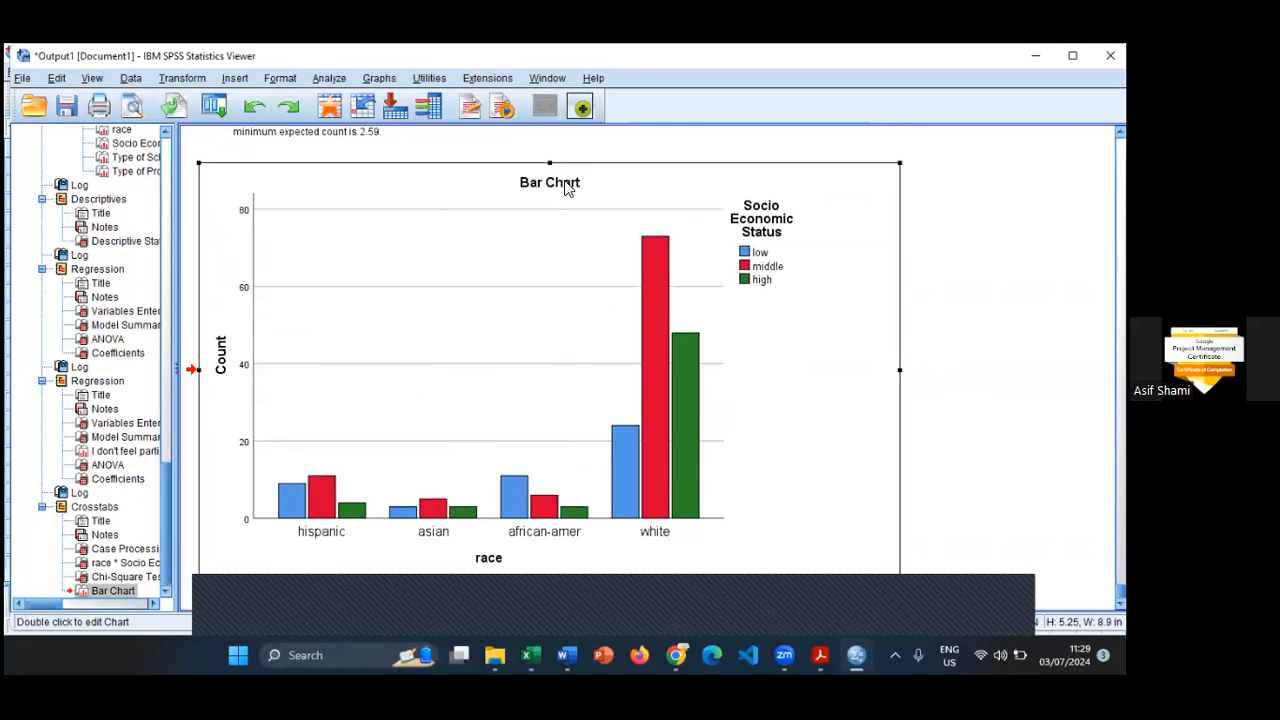
pyautogui.doubleClick(645, 170)
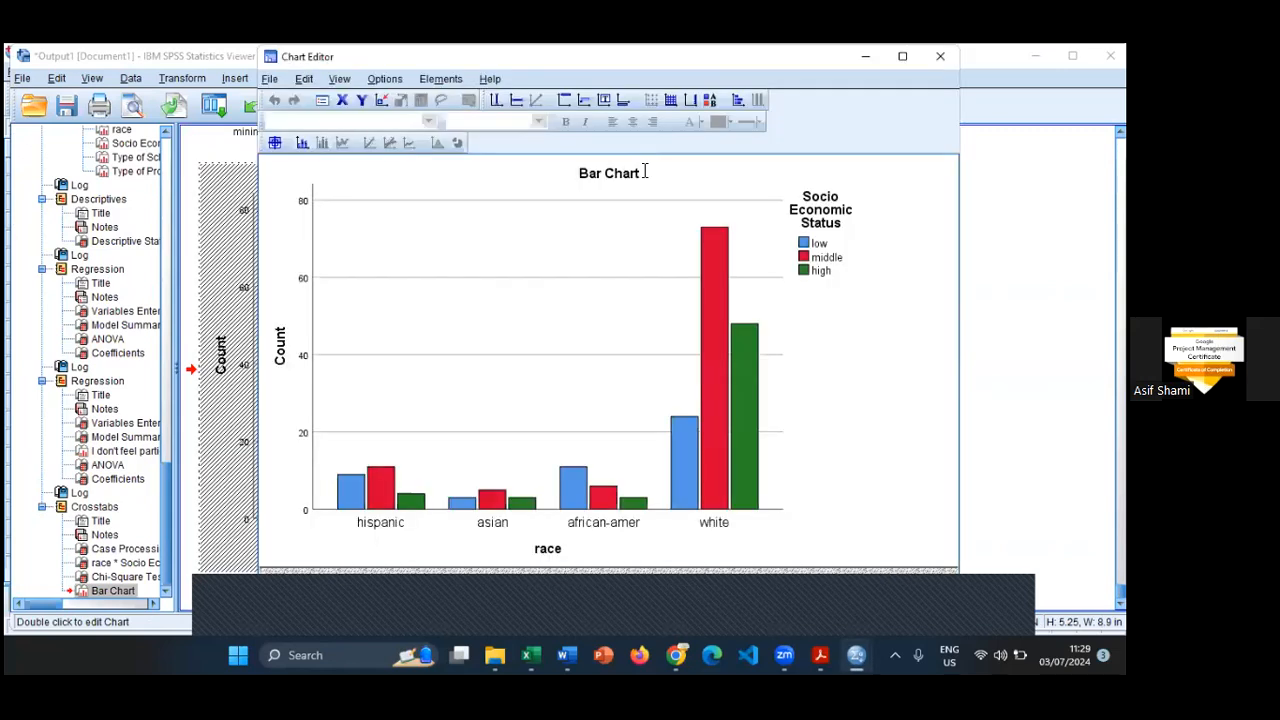
pyautogui.click(606, 173)
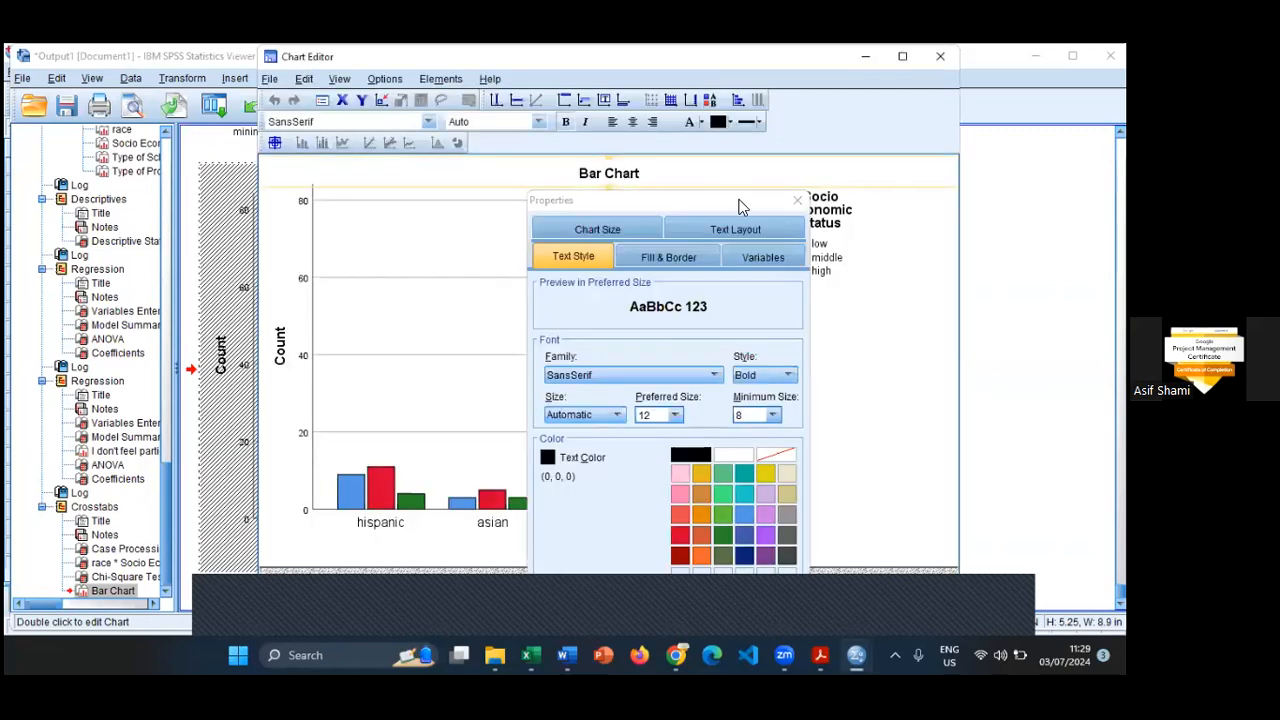
pyautogui.click(796, 200)
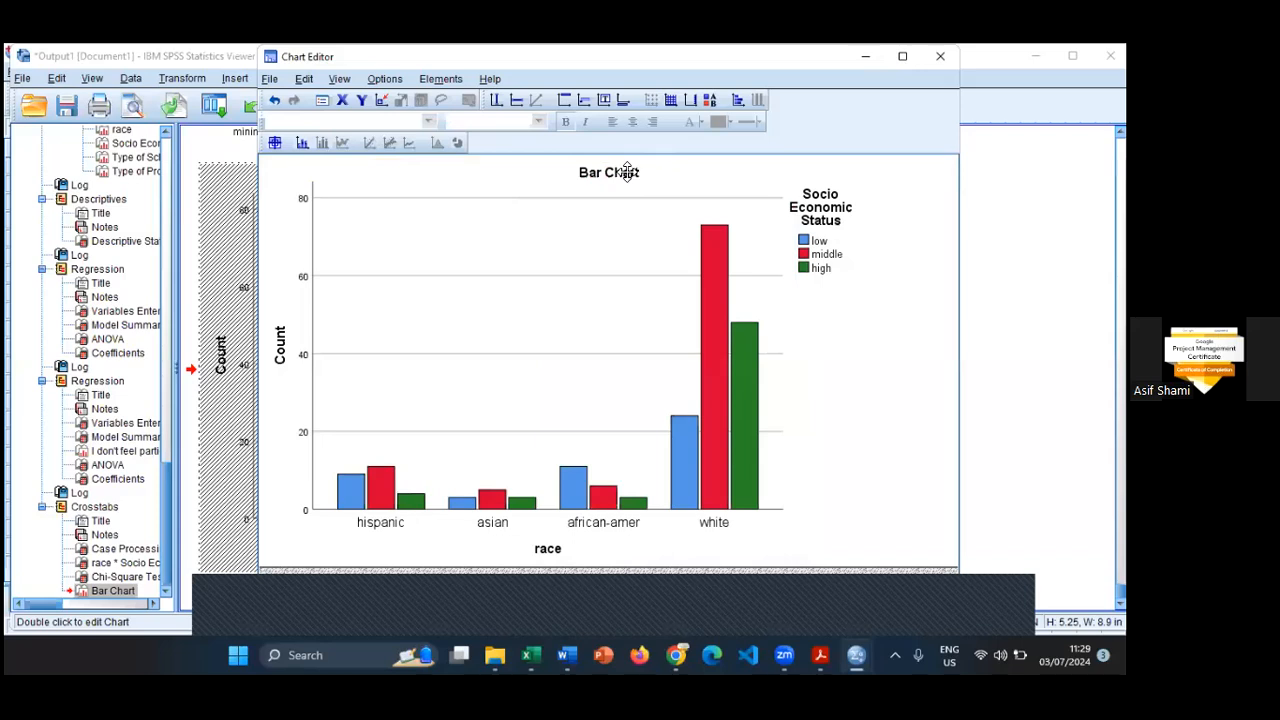
# - Retitle the bar chart as "Clustered Bar Chart of Socio Eco Status vs Race" and dismiss the text properties
pyautogui.click(648, 174)
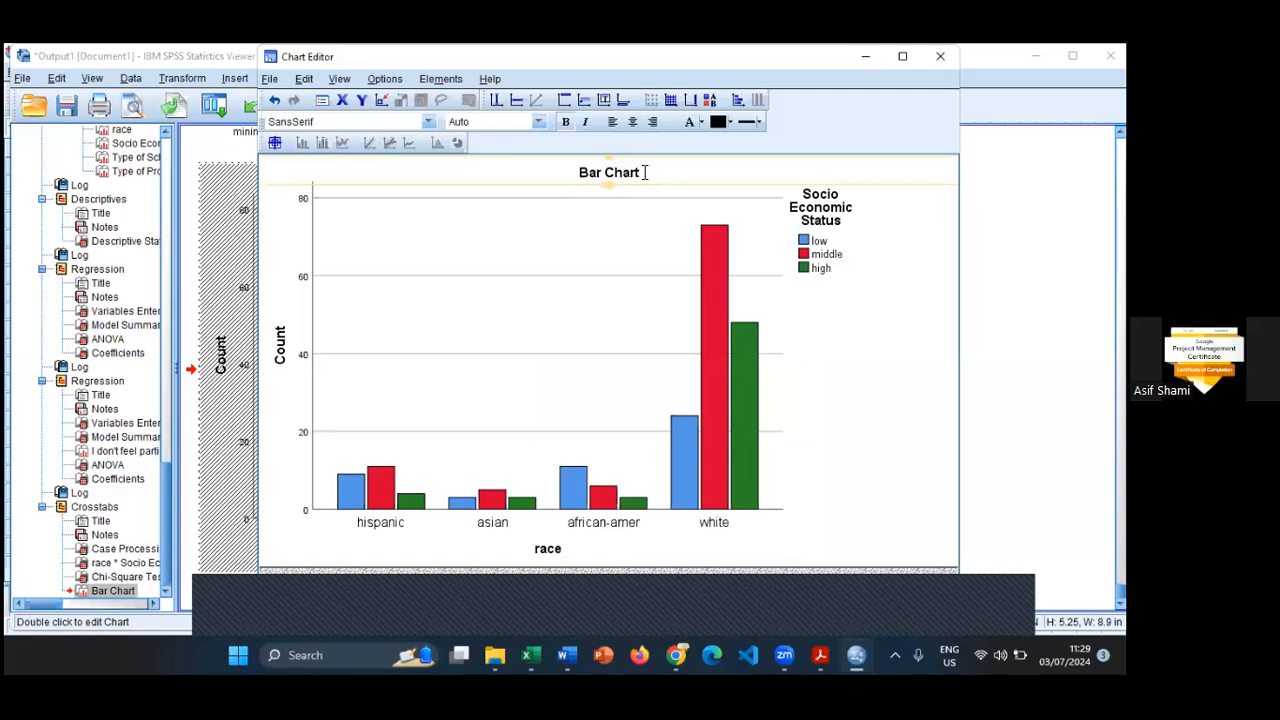
pyautogui.doubleClick(645, 172)
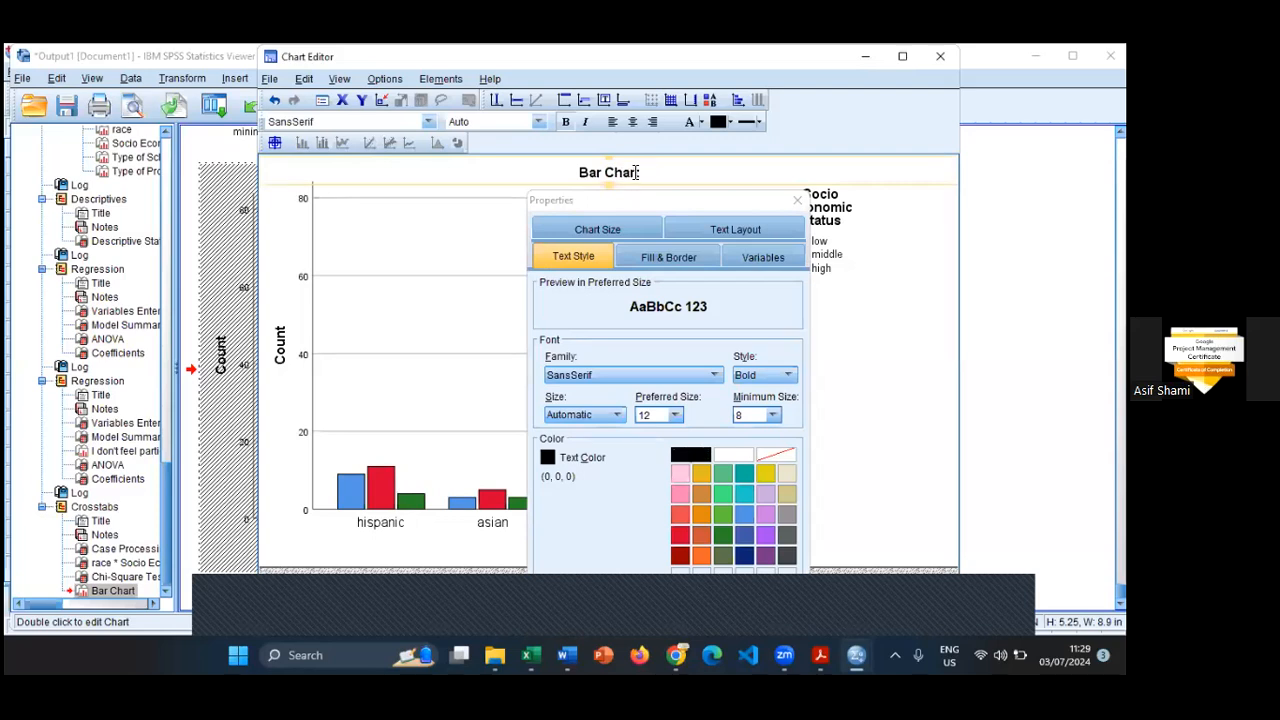
pyautogui.click(637, 172)
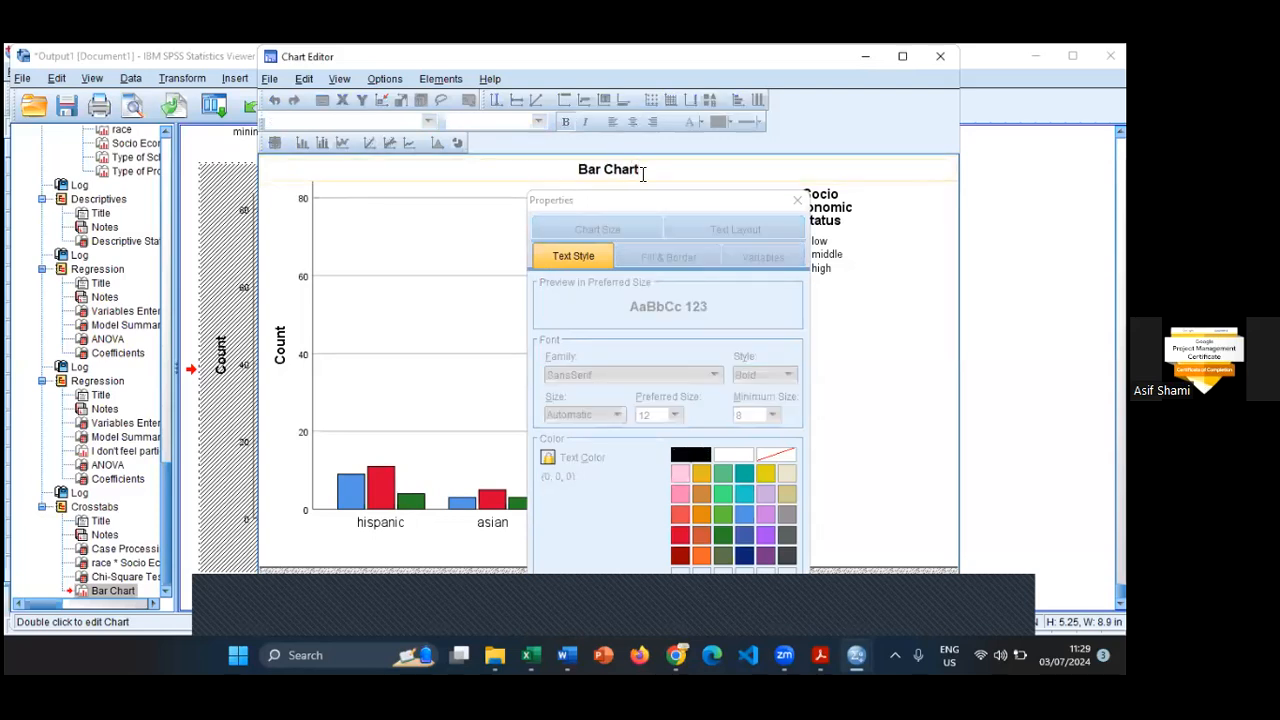
pyautogui.press('BackSpace')
pyautogui.press('BackSpace')
pyautogui.press('BackSpace')
pyautogui.press('BackSpace')
pyautogui.press('BackSpace')
pyautogui.press('BackSpace')
pyautogui.press('BackSpace')
pyautogui.press('BackSpace')
pyautogui.write('Clustered Bar Chat')
pyautogui.press('BackSpace')
pyautogui.write('rt of Socio Eco')
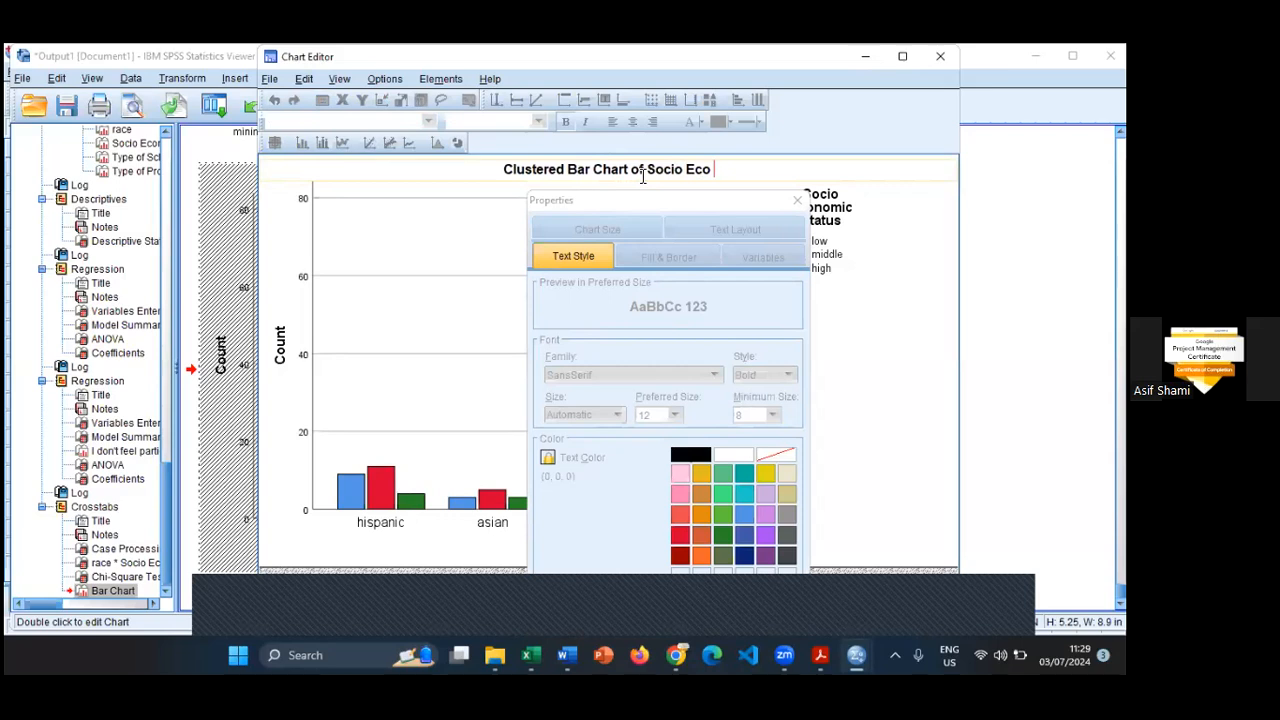
pyautogui.press('BackSpace')
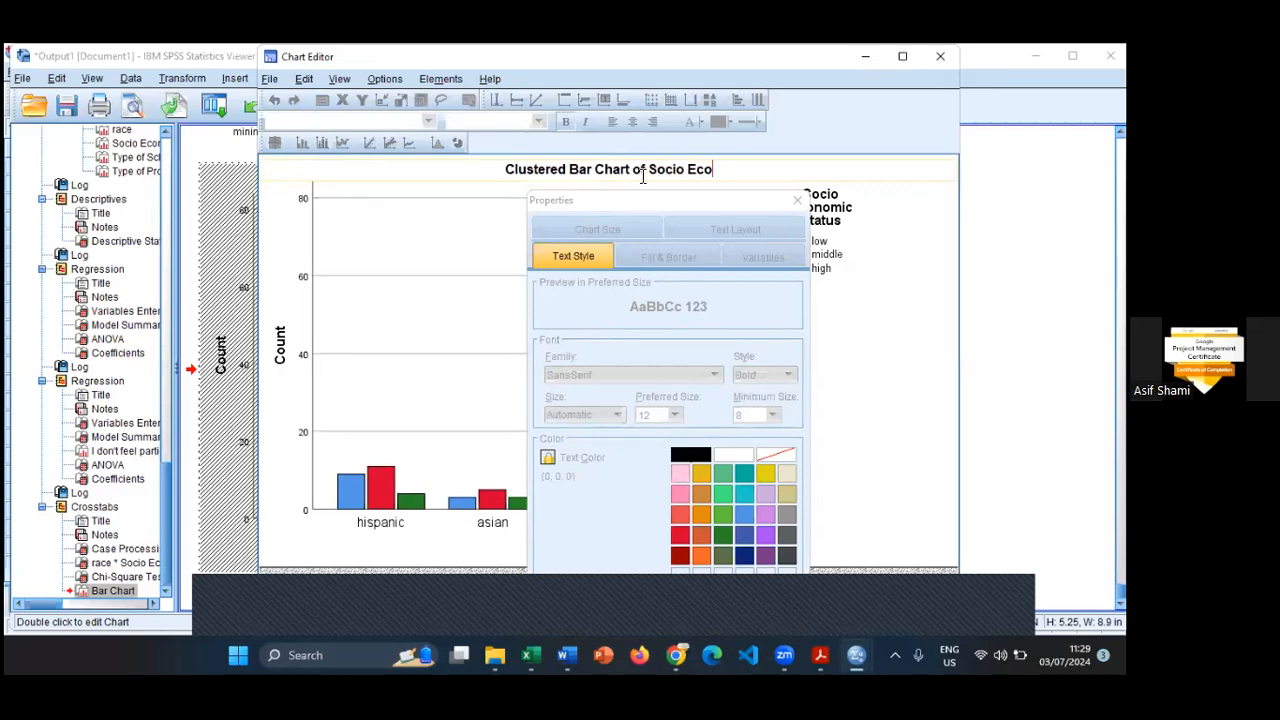
pyautogui.write('Stu')
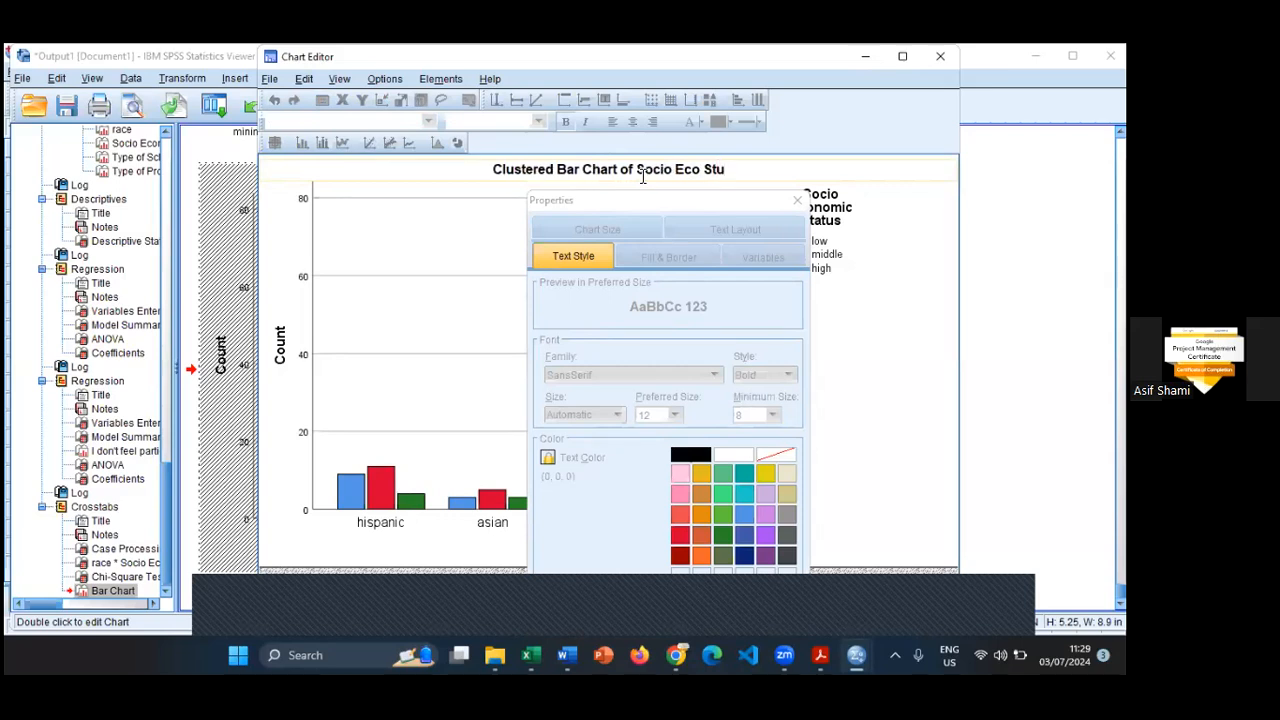
pyautogui.press('BackSpace')
pyautogui.write('atus')
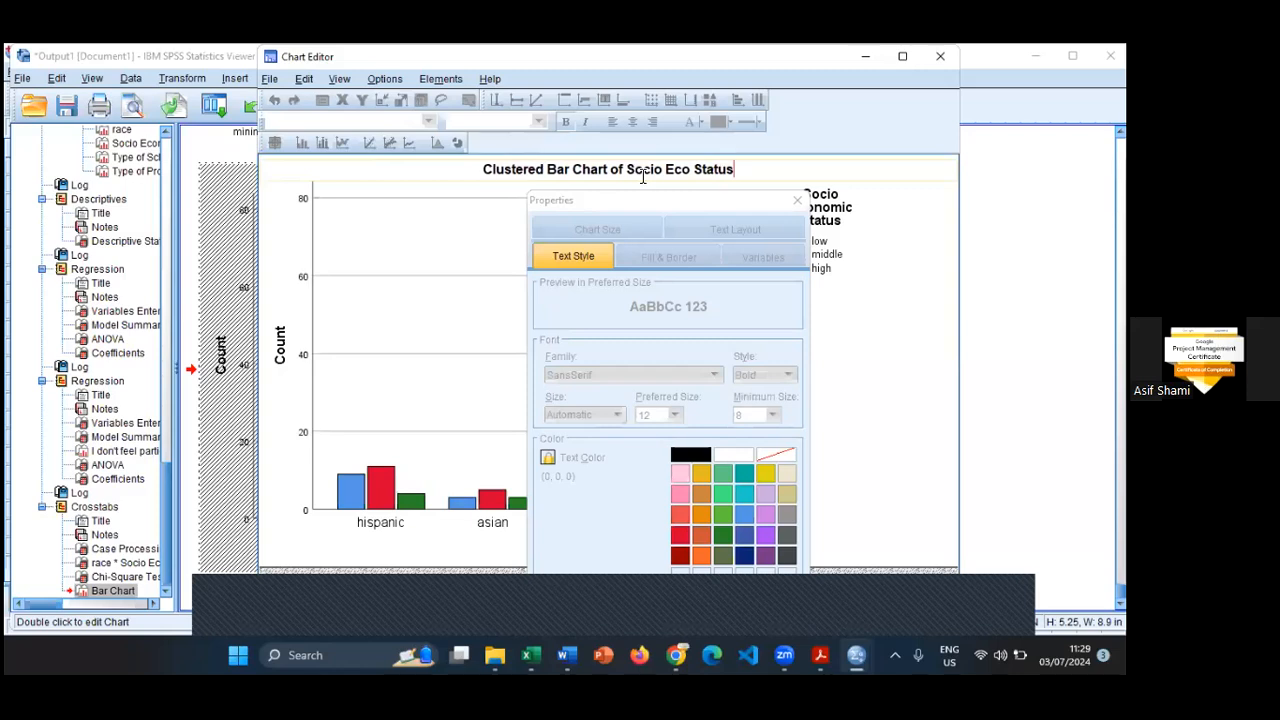
pyautogui.write(' vs Race')
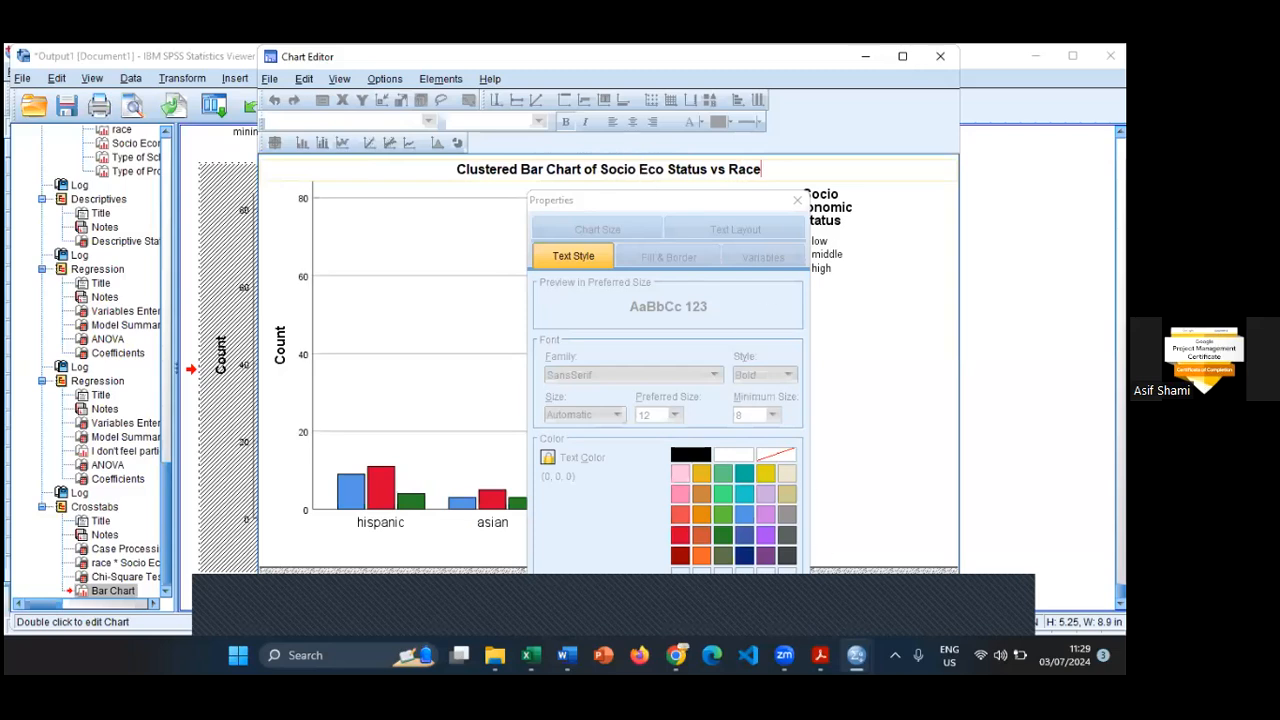
pyautogui.click(928, 276)
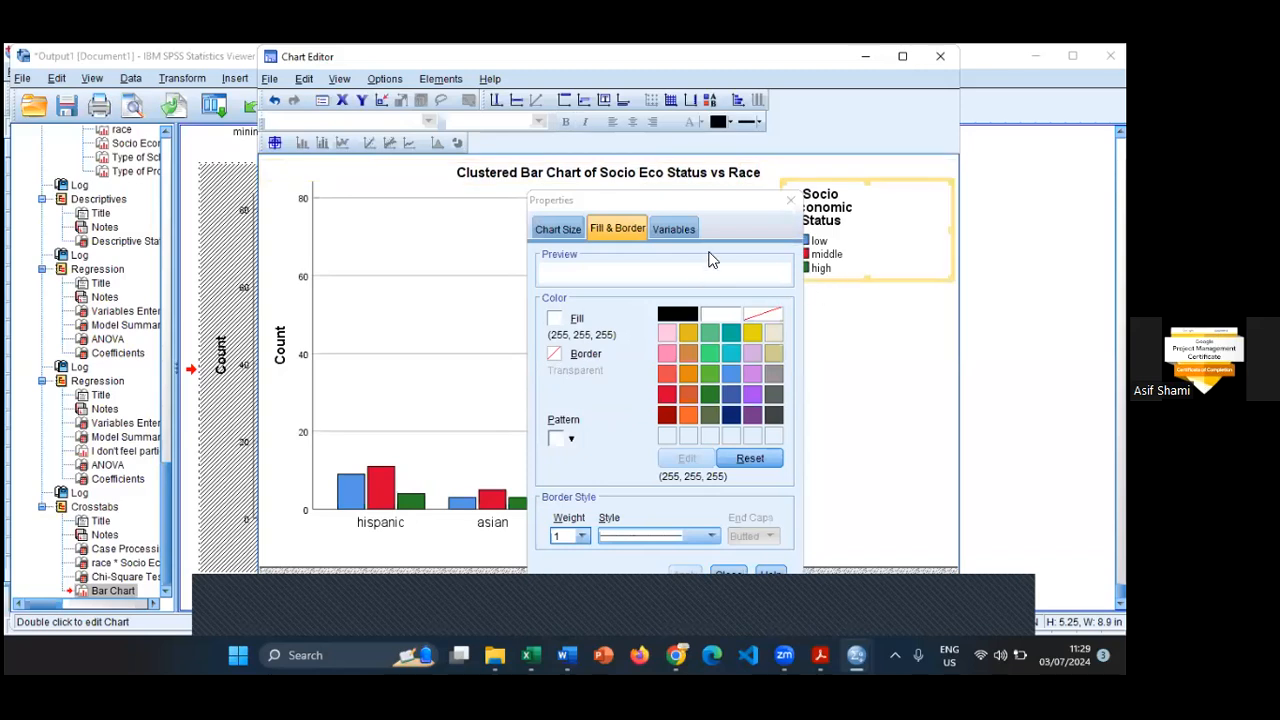
pyautogui.click(790, 201)
pyautogui.click(843, 403)
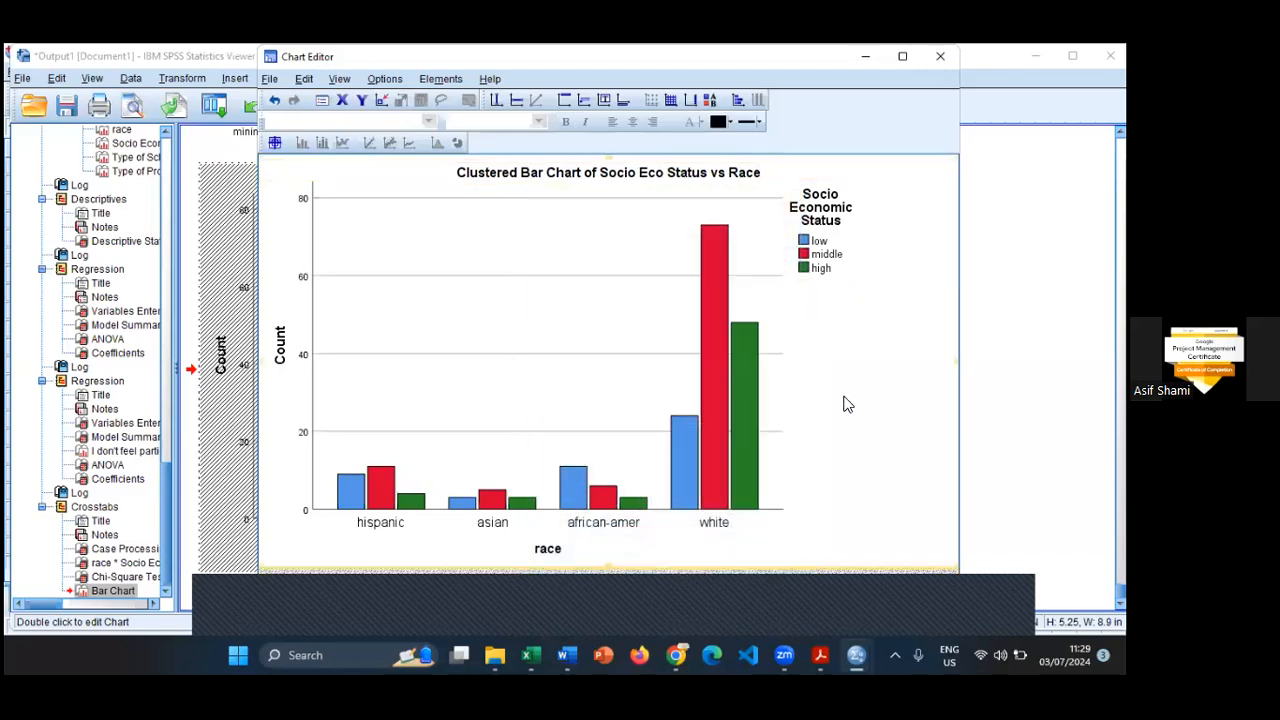
# - Set the border colour of all the chart's bars to purple (171, 73, 243)
pyautogui.doubleClick(720, 441)
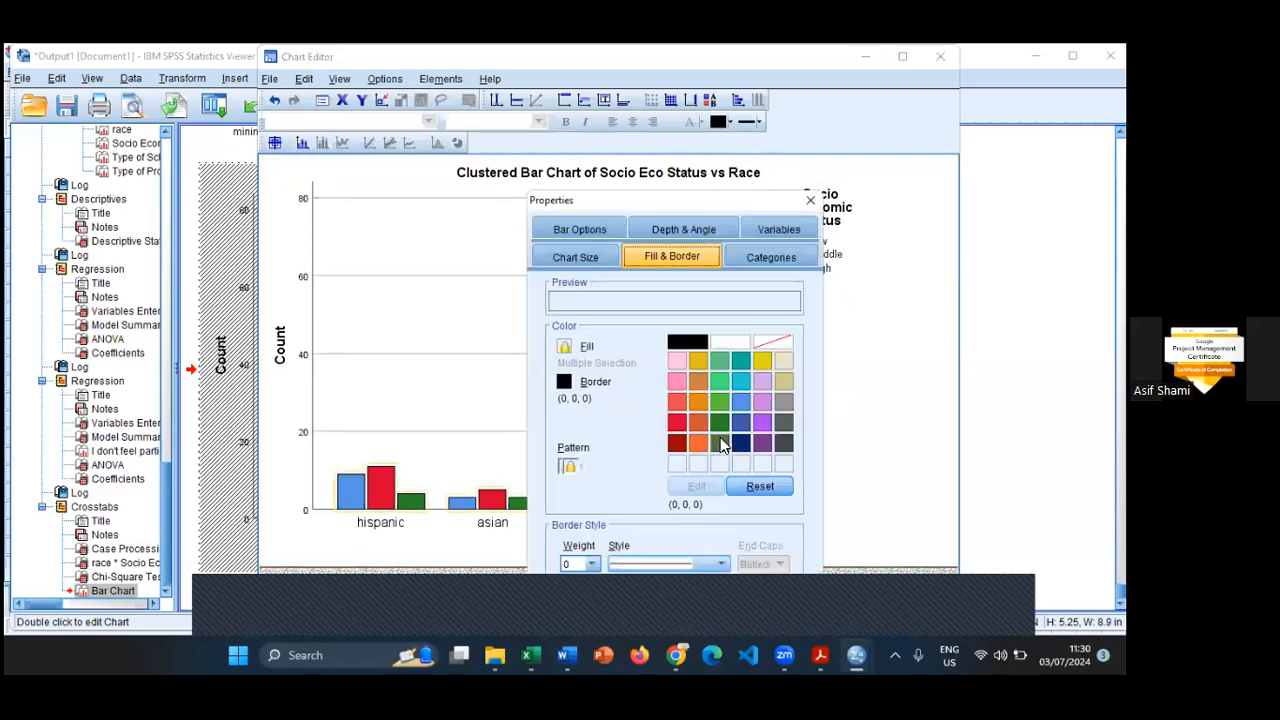
pyautogui.moveTo(713, 208); pyautogui.dragTo(692, 112)
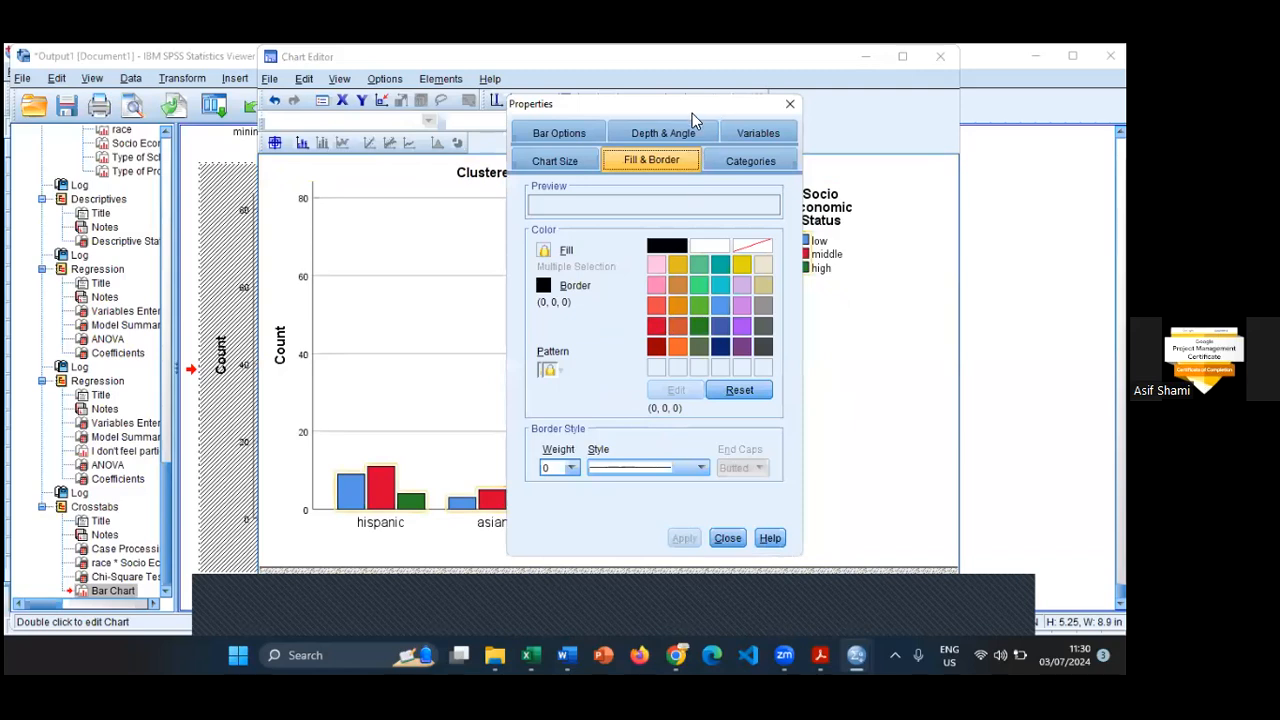
pyautogui.moveTo(692, 113); pyautogui.dragTo(391, 122)
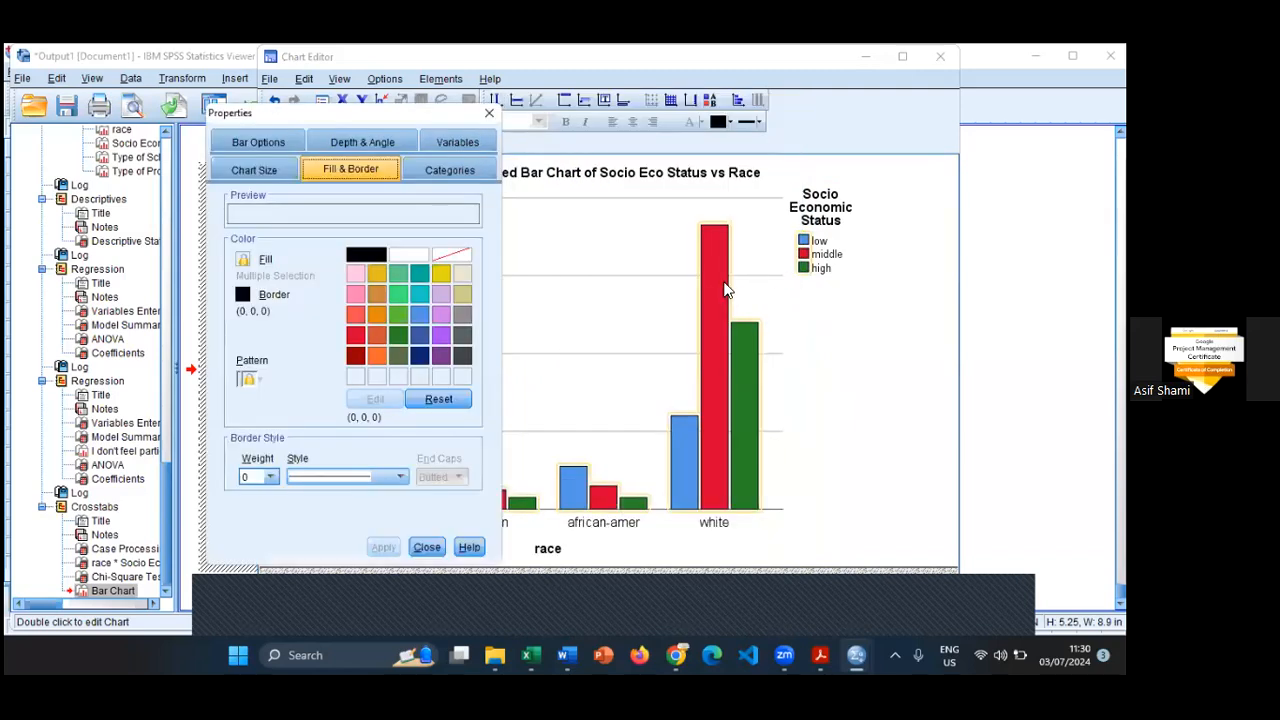
pyautogui.click(440, 337)
pyautogui.click(379, 548)
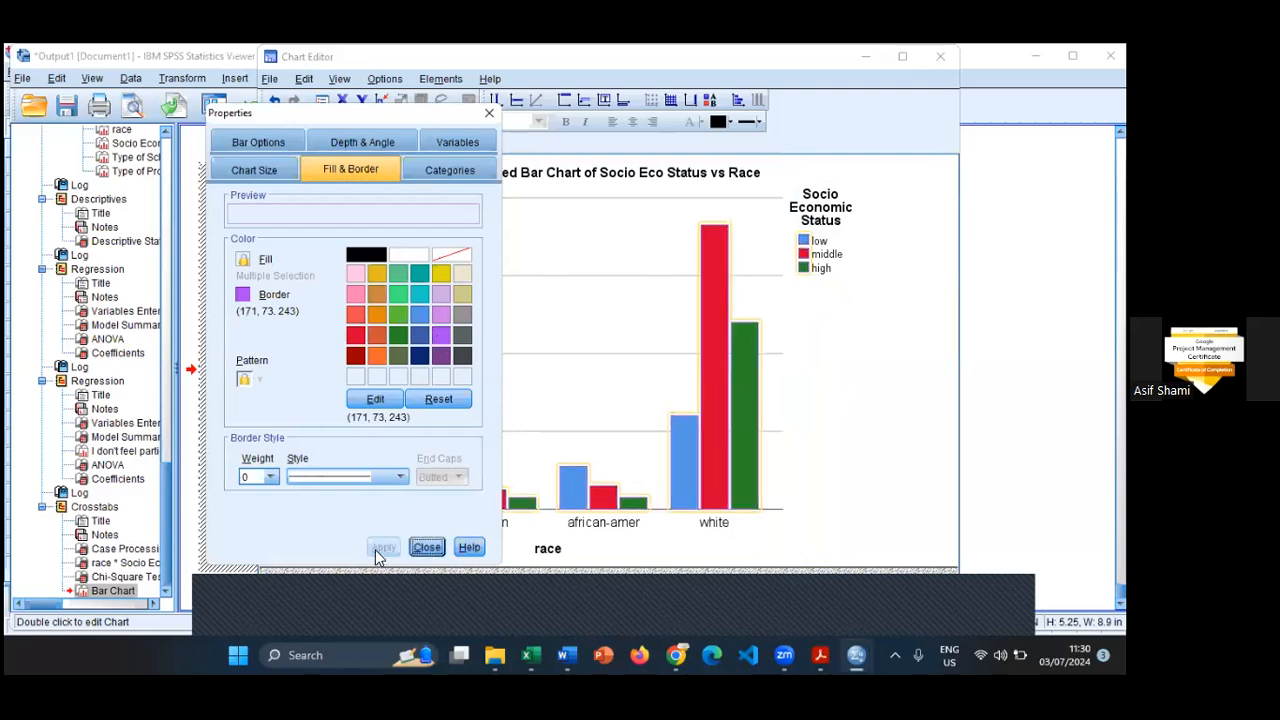
pyautogui.click(242, 295)
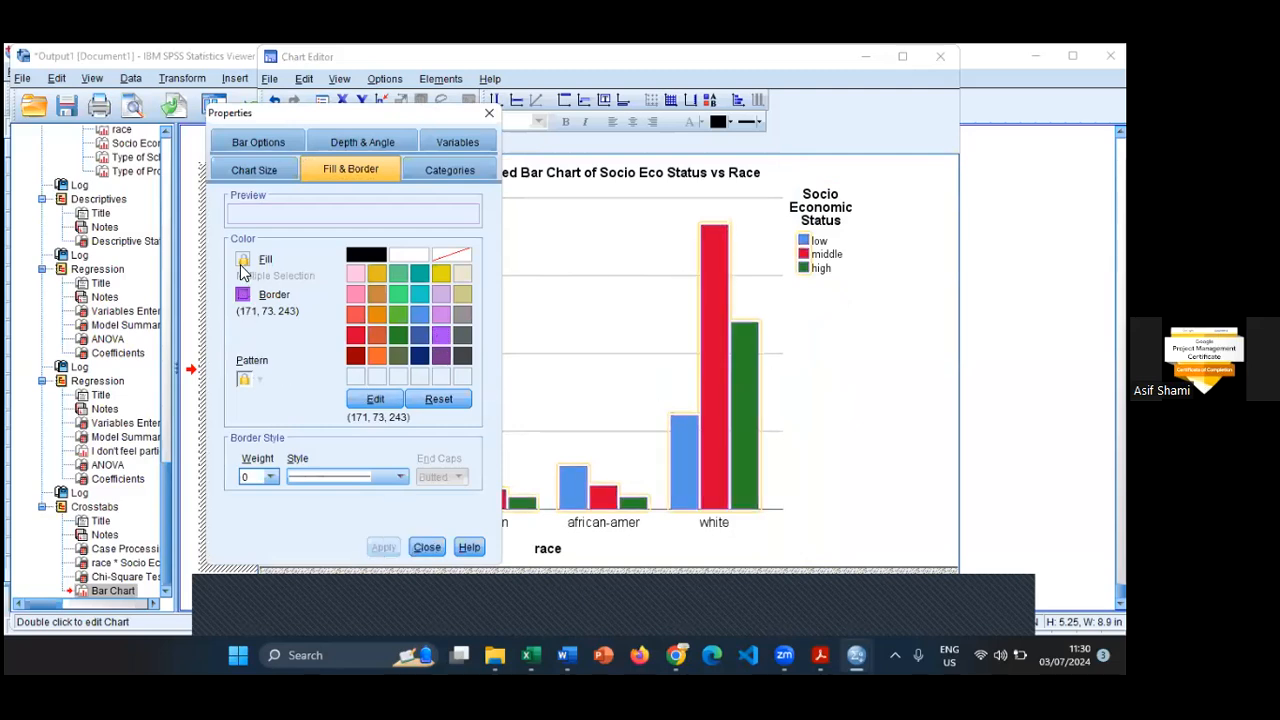
# - Reorder the Socio Economic Status categories in the chart to high, middle, low and apply the change
pyautogui.click(462, 168)
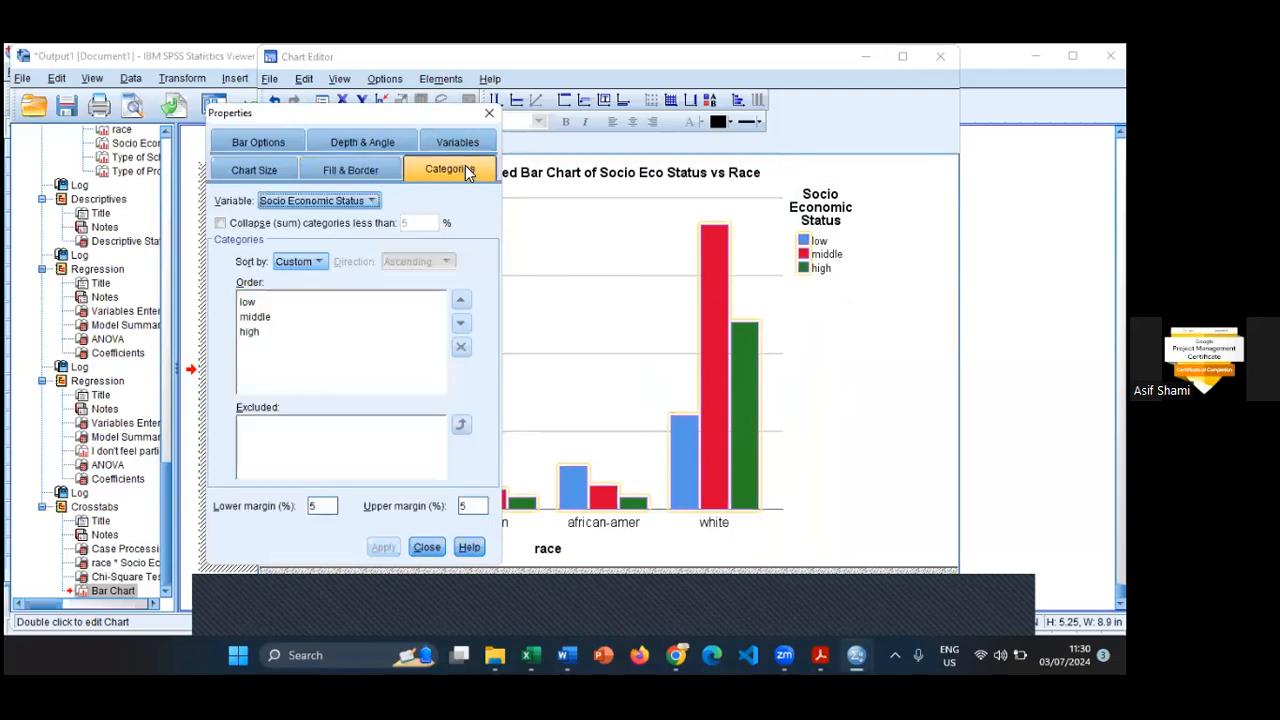
pyautogui.click(255, 332)
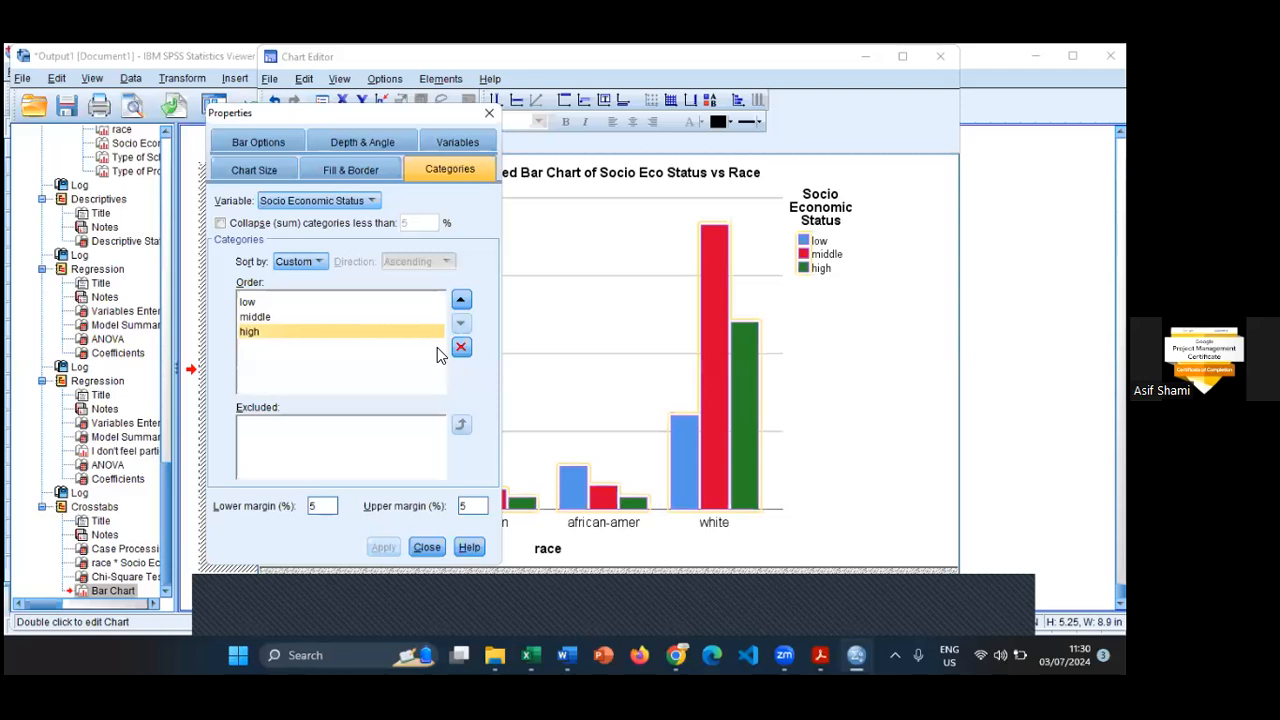
pyautogui.click(461, 300)
pyautogui.click(461, 300)
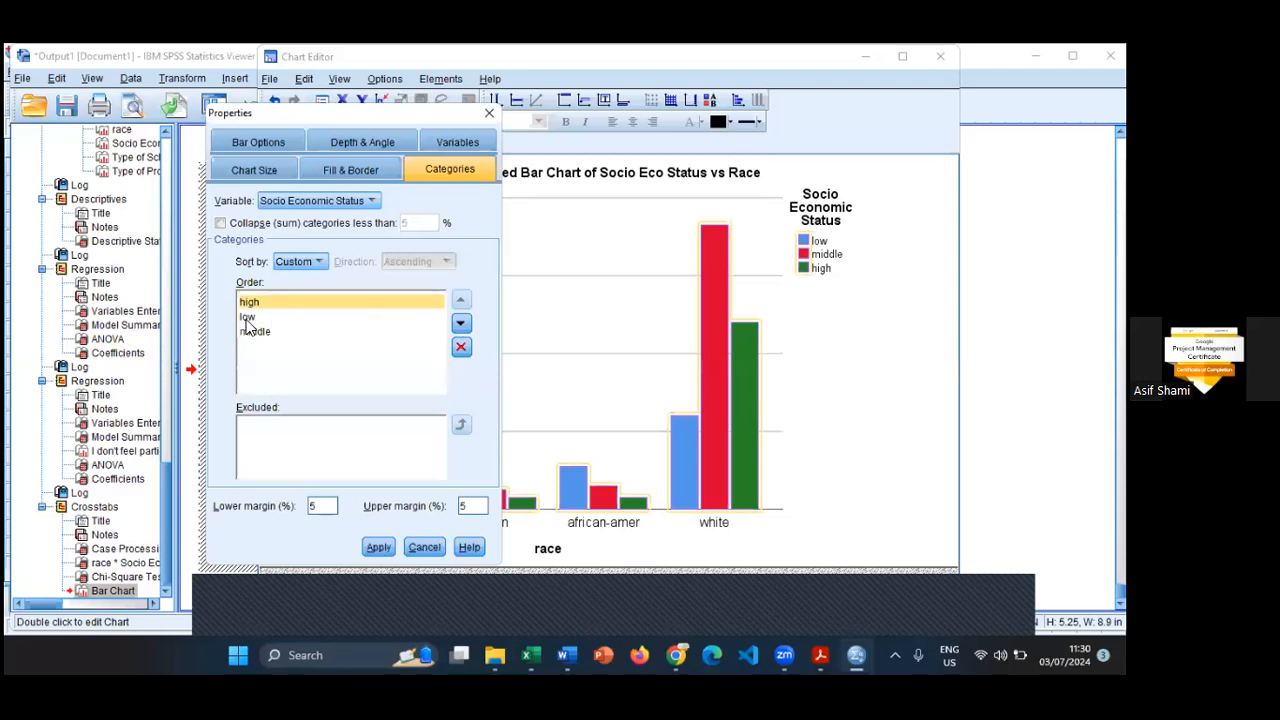
pyautogui.click(248, 318)
pyautogui.click(461, 323)
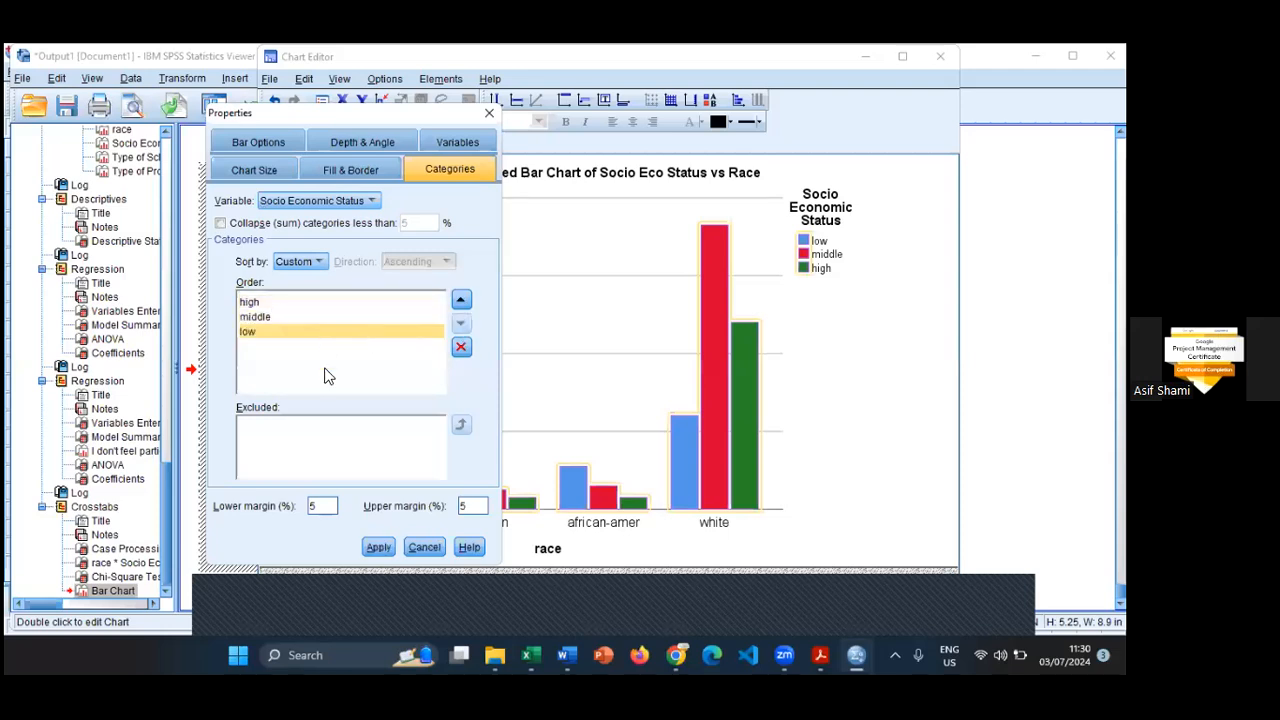
pyautogui.click(380, 547)
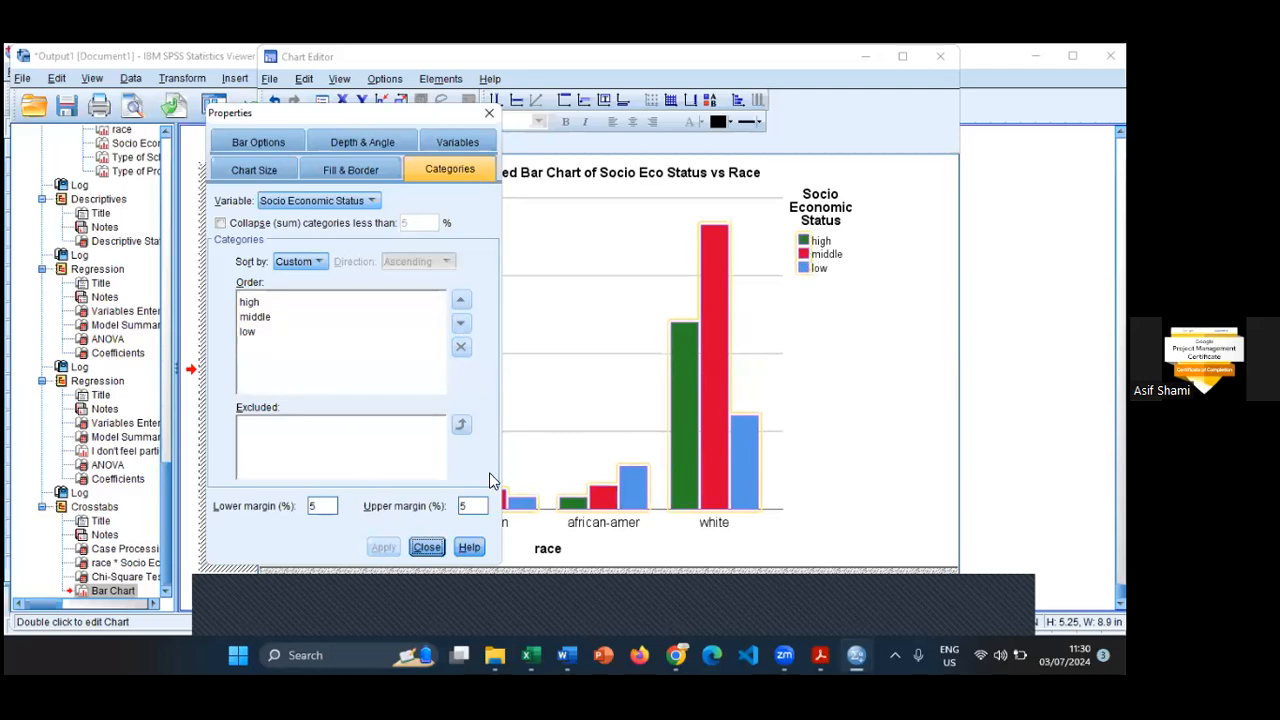
# - Look over the chart size and bar width options for the clustered bars
pyautogui.click(274, 170)
pyautogui.click(292, 144)
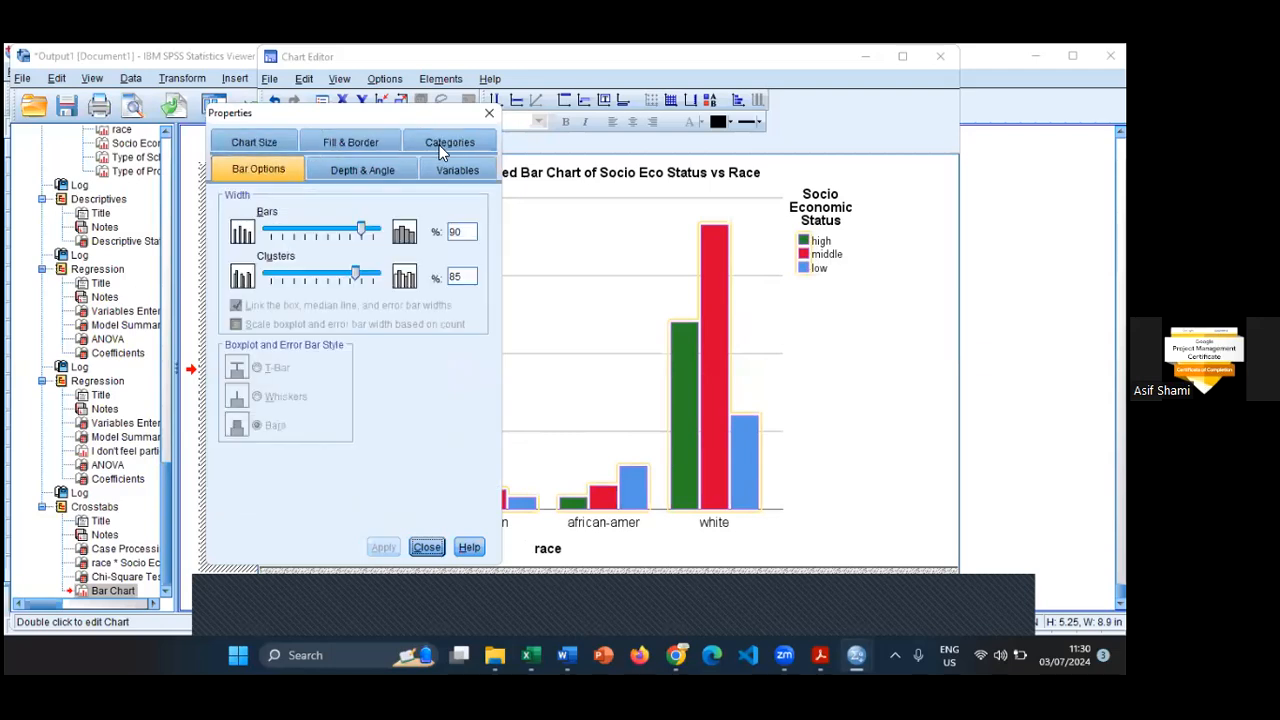
pyautogui.click(490, 114)
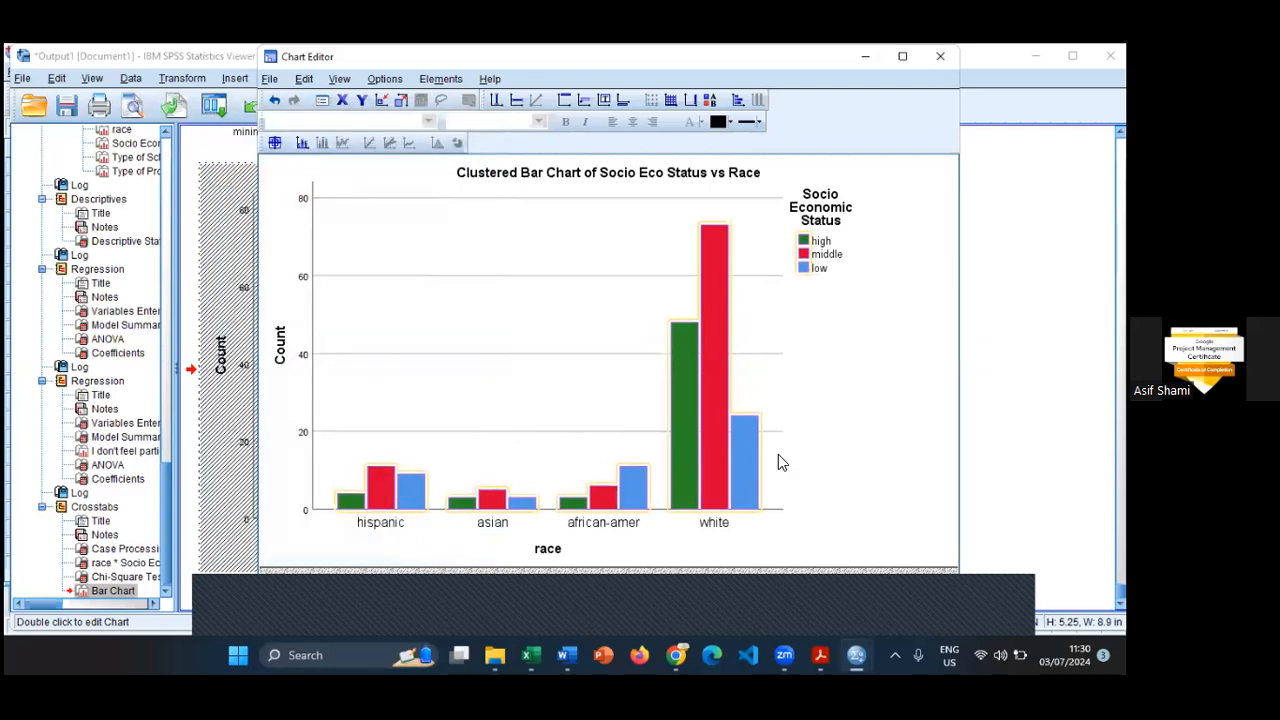
pyautogui.doubleClick(681, 453)
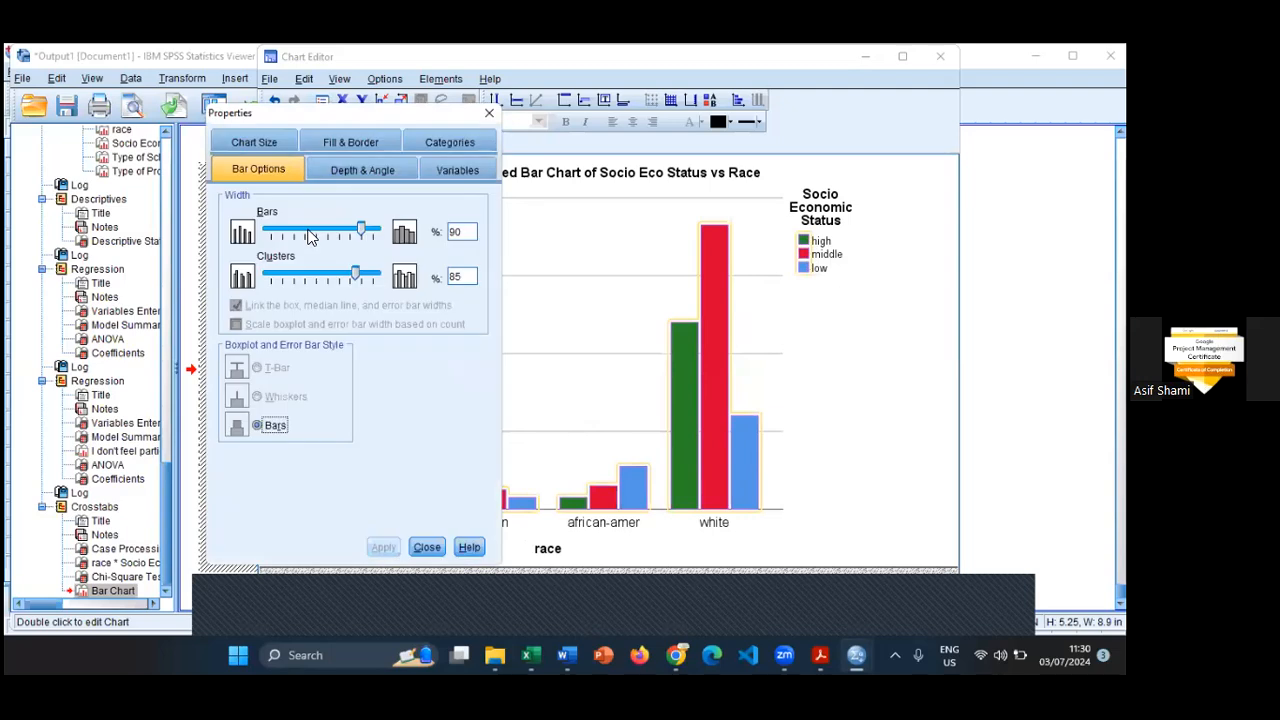
pyautogui.click(489, 113)
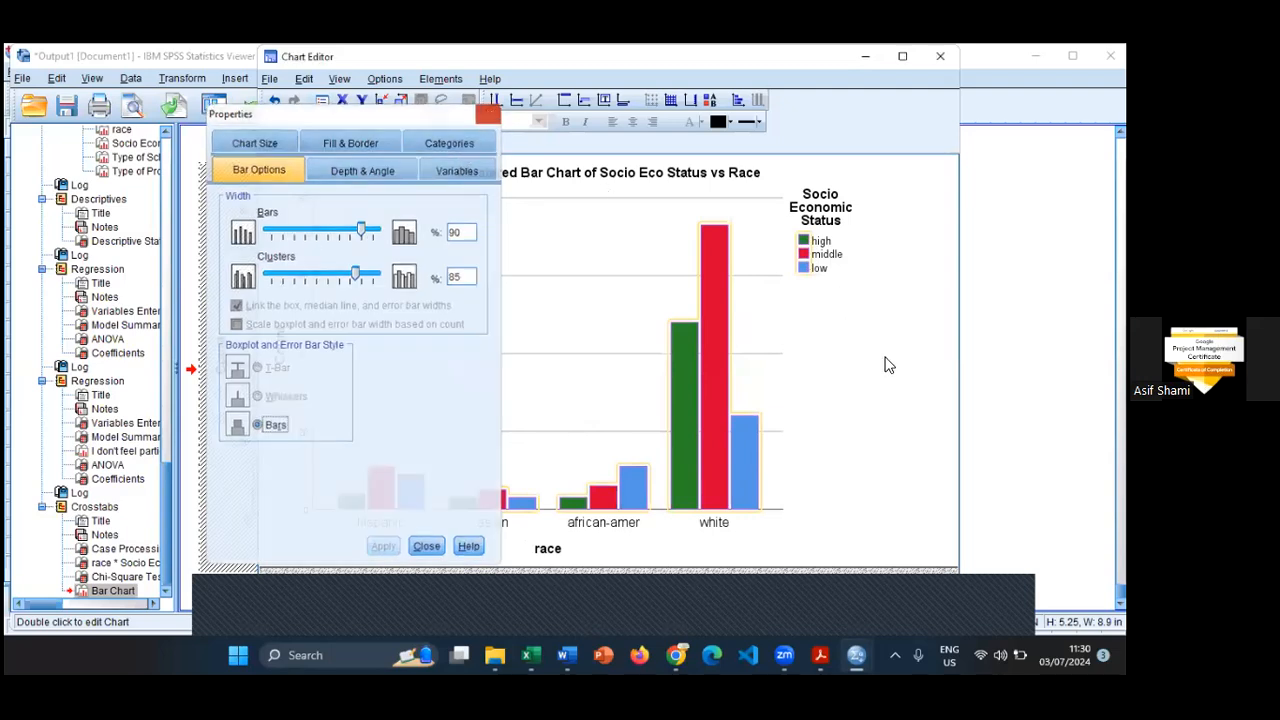
# - Maximize the Chart Editor and widen the chart to about 1,002 points
pyautogui.click(930, 170)
pyautogui.click(905, 58)
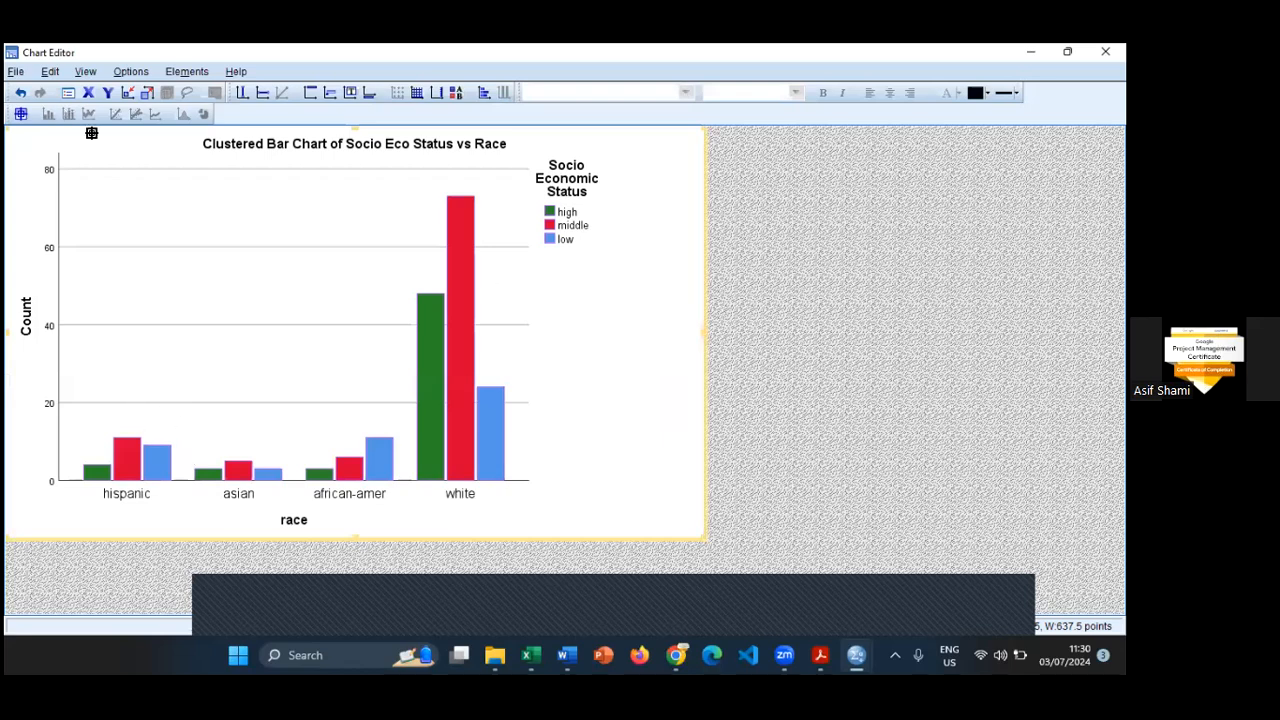
pyautogui.moveTo(705, 332); pyautogui.dragTo(1105, 332)
# - Use data label mode to label the chart's bars with their counts, including the high-status hispanic bar
pyautogui.click(463, 115)
pyautogui.click(68, 93)
pyautogui.click(407, 488)
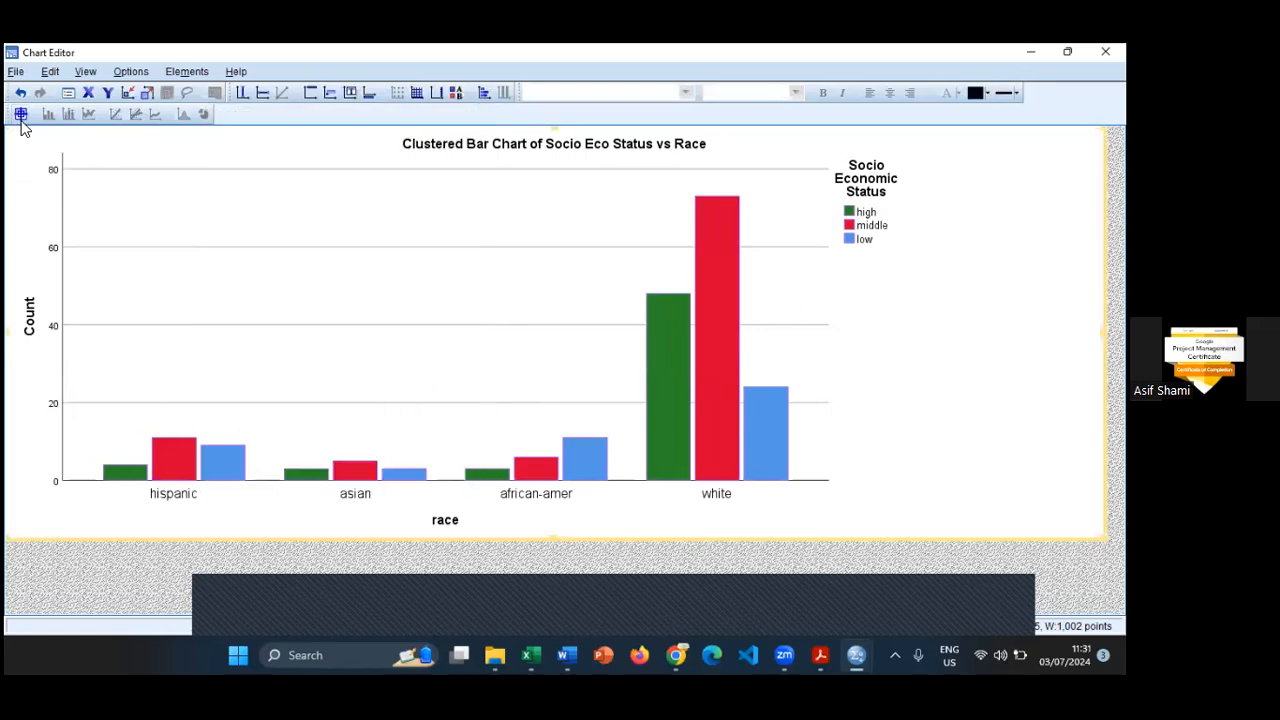
pyautogui.click(20, 114)
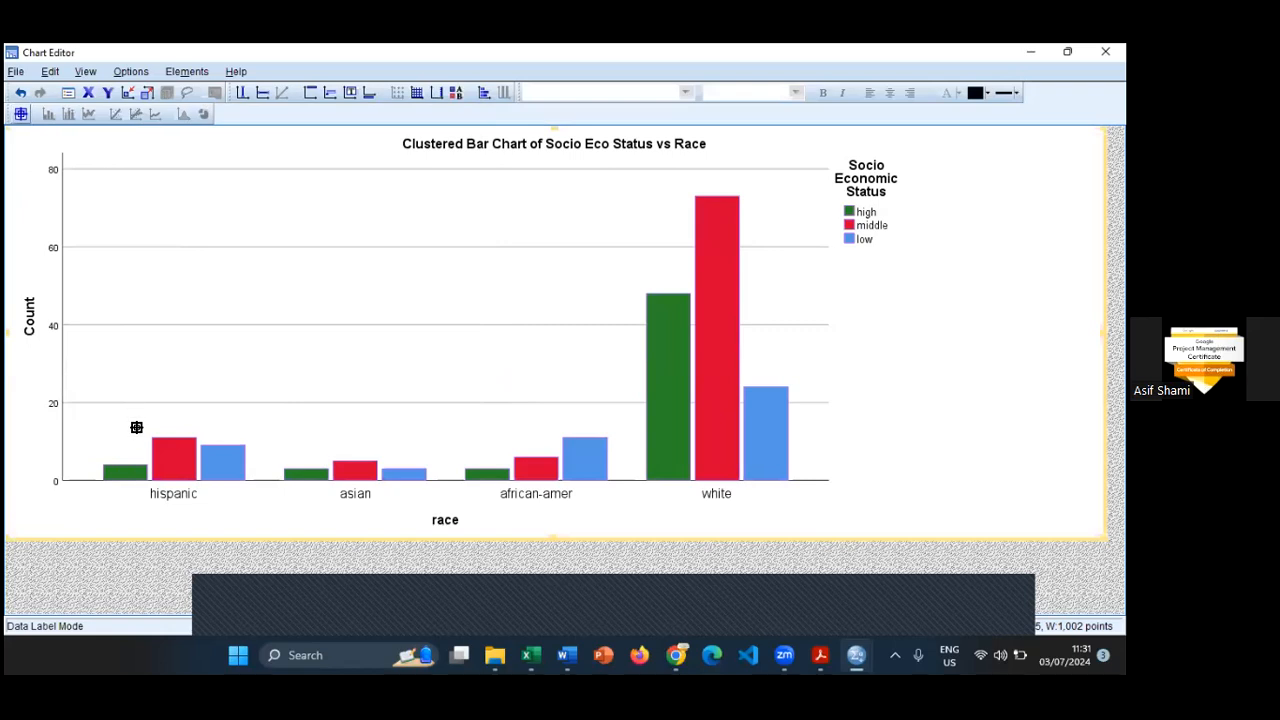
pyautogui.click(127, 474)
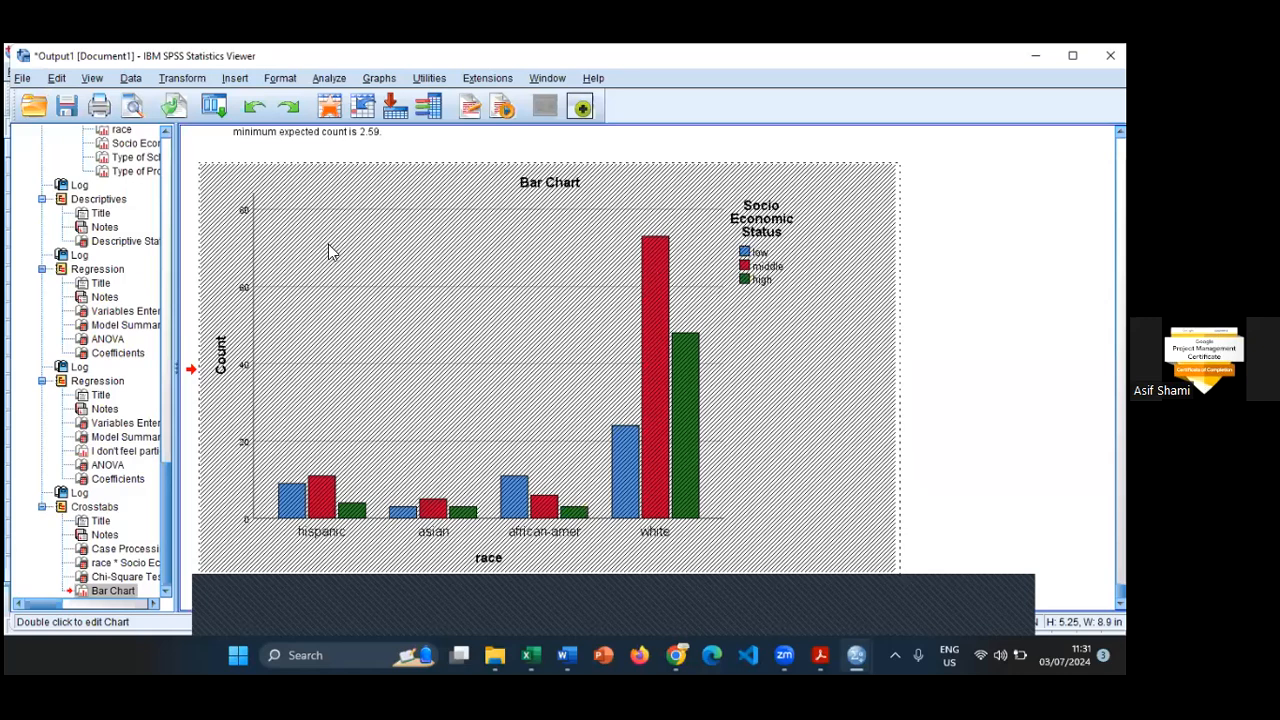
# - Examine the edited chart, the Chi-Square Tests, the race by Socio Economic Status crosstabulation and the Case Processing Summary in the output
pyautogui.scroll(3, 444, 407)
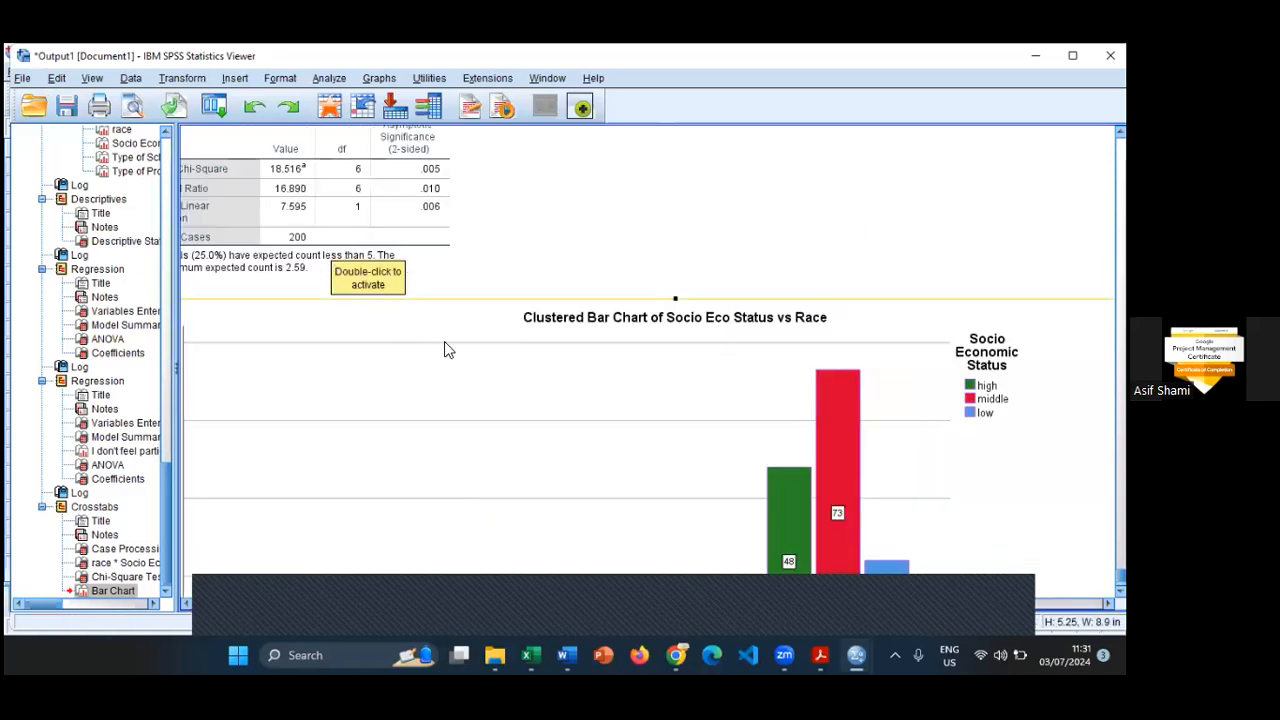
pyautogui.scroll(3, 444, 560)
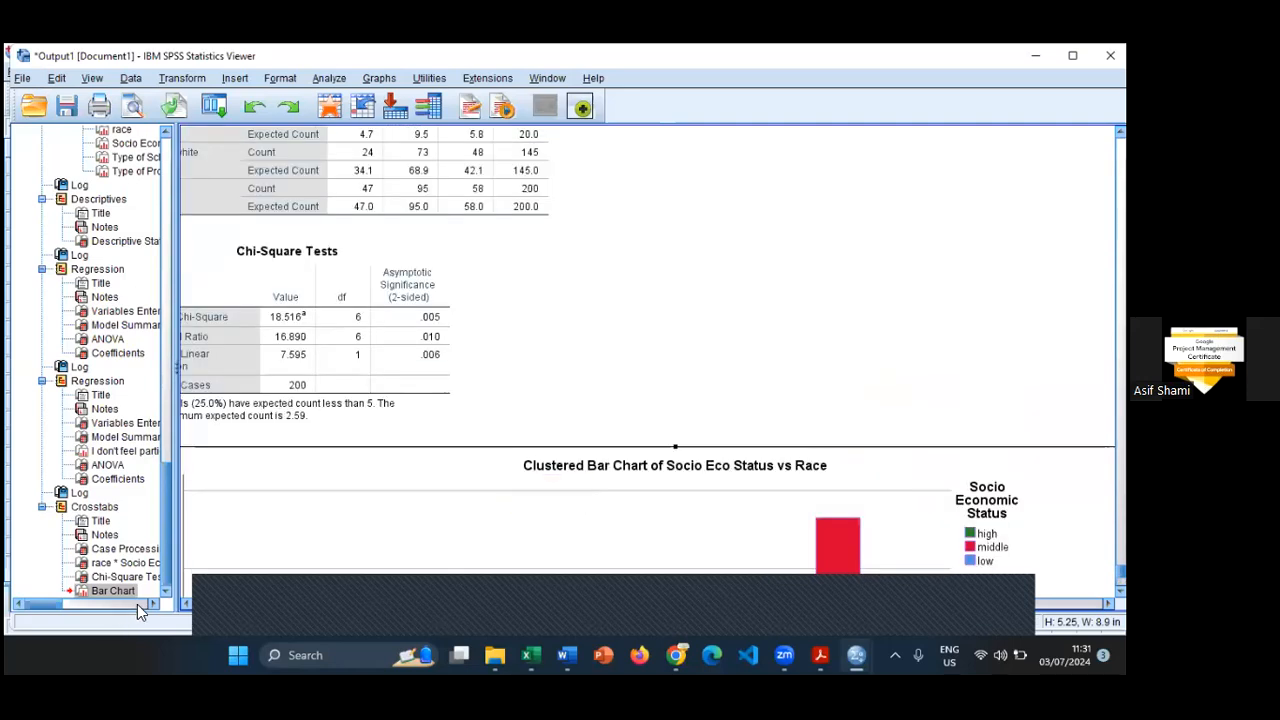
pyautogui.click(185, 604)
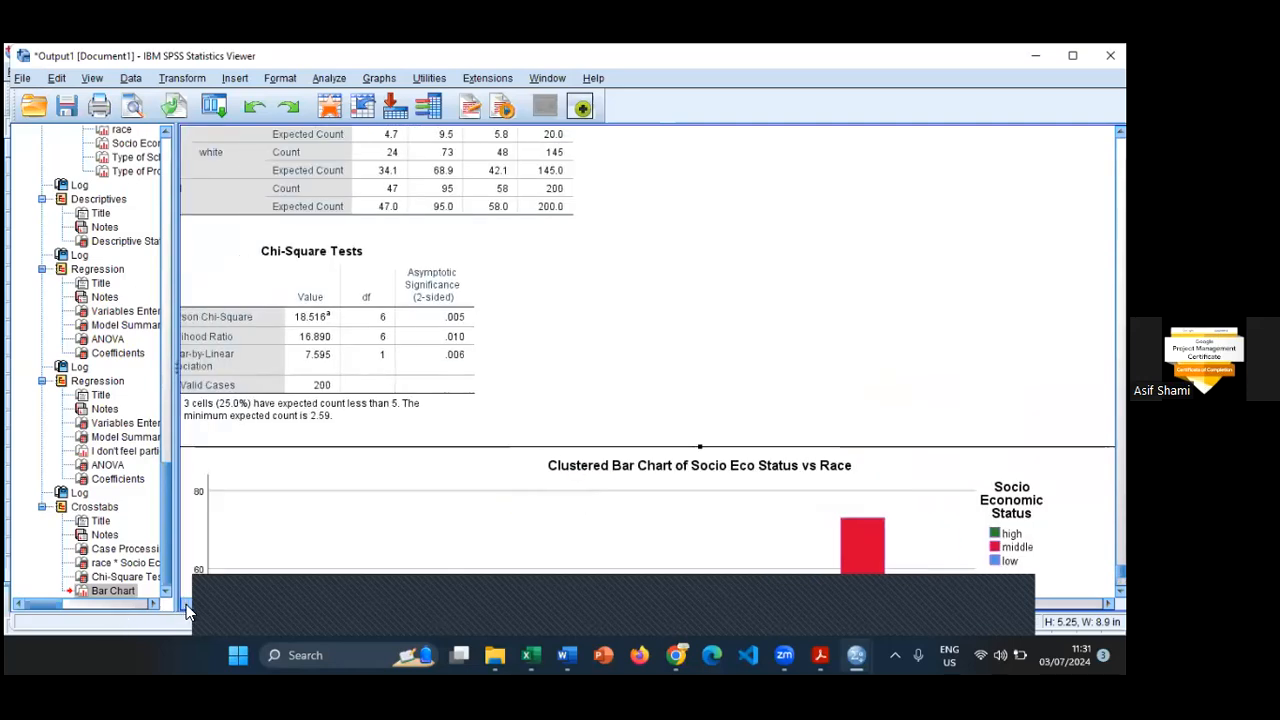
pyautogui.click(185, 604)
pyautogui.scroll(3, 582, 445)
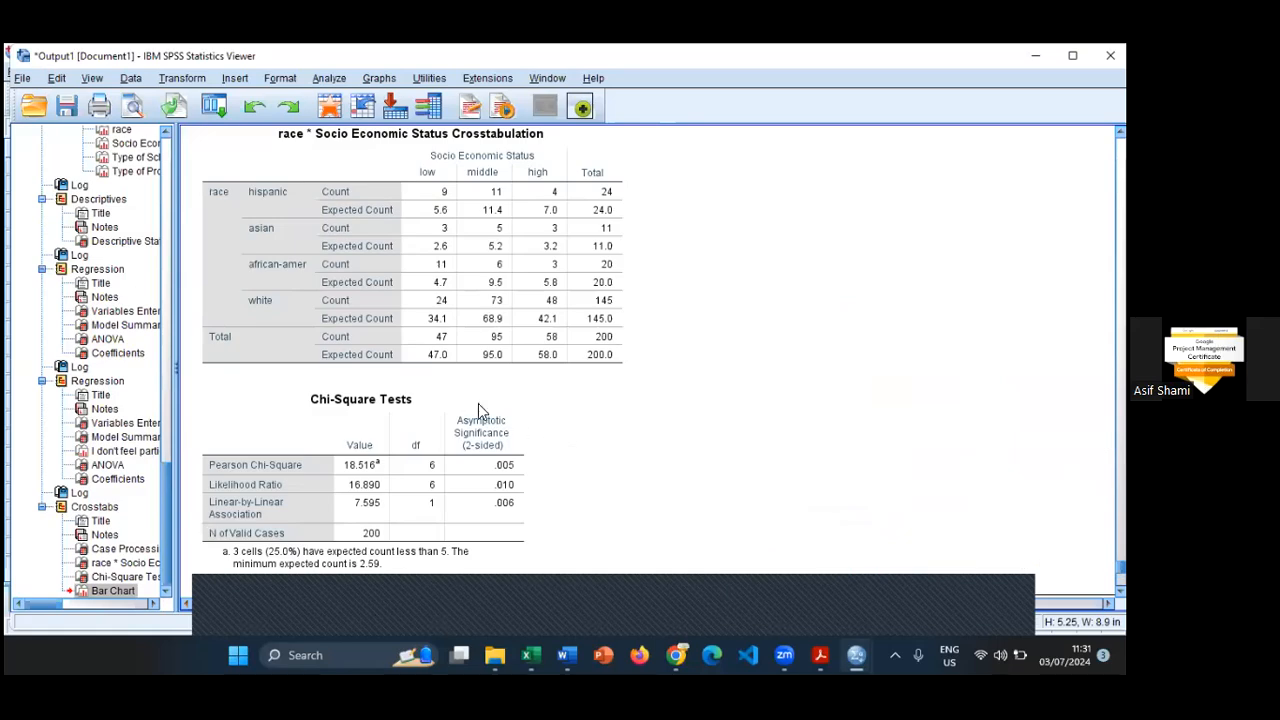
pyautogui.scroll(-1, 486, 402)
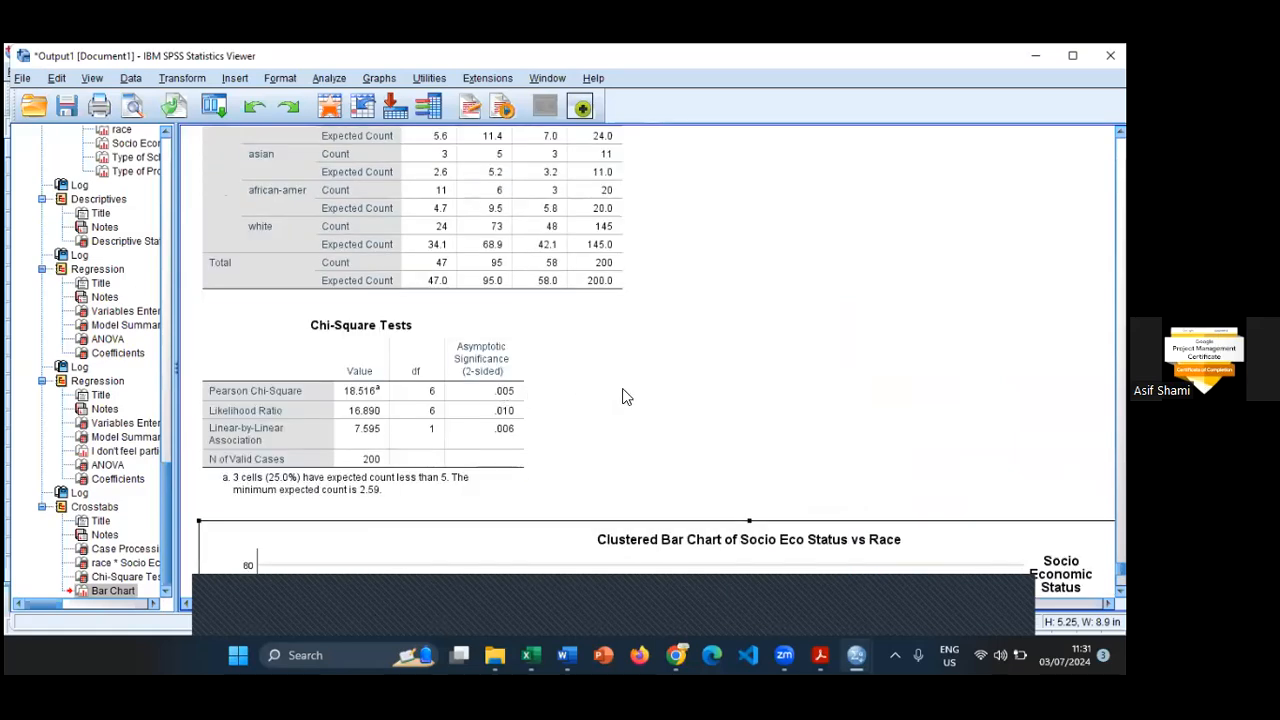
pyautogui.scroll(3, 624, 390)
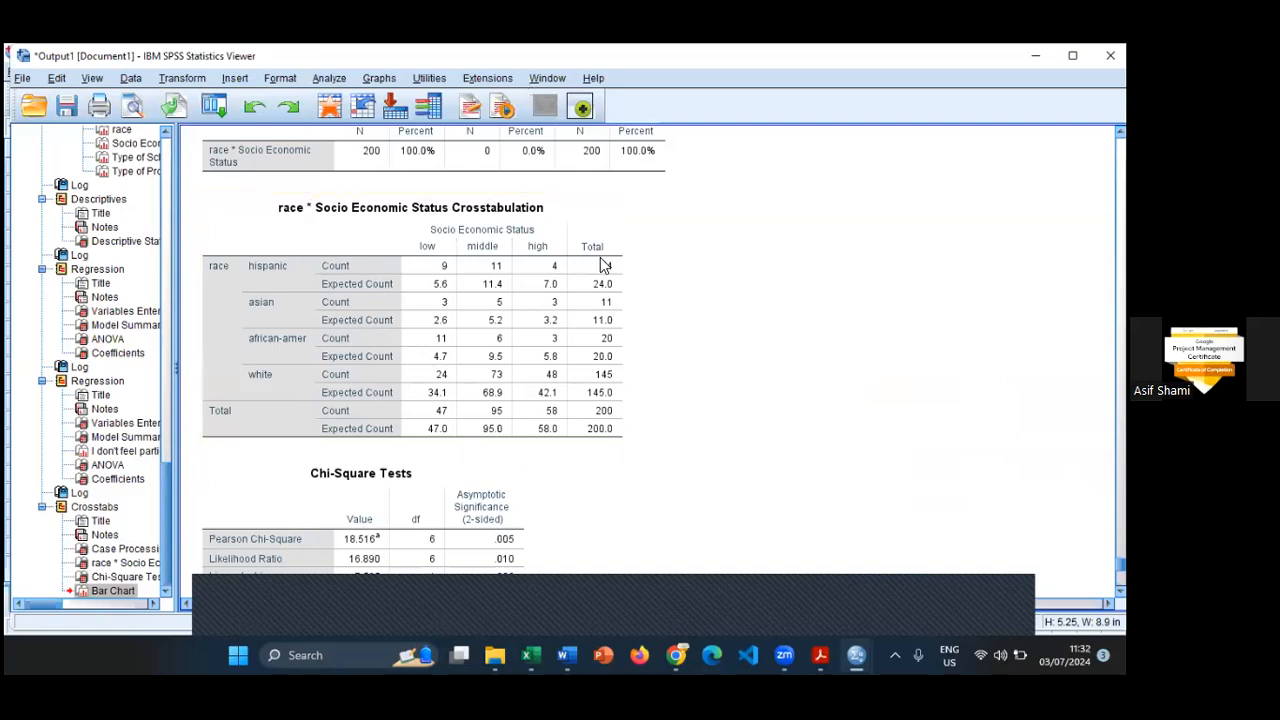
pyautogui.scroll(3, 645, 306)
pyautogui.scroll(2, 647, 320)
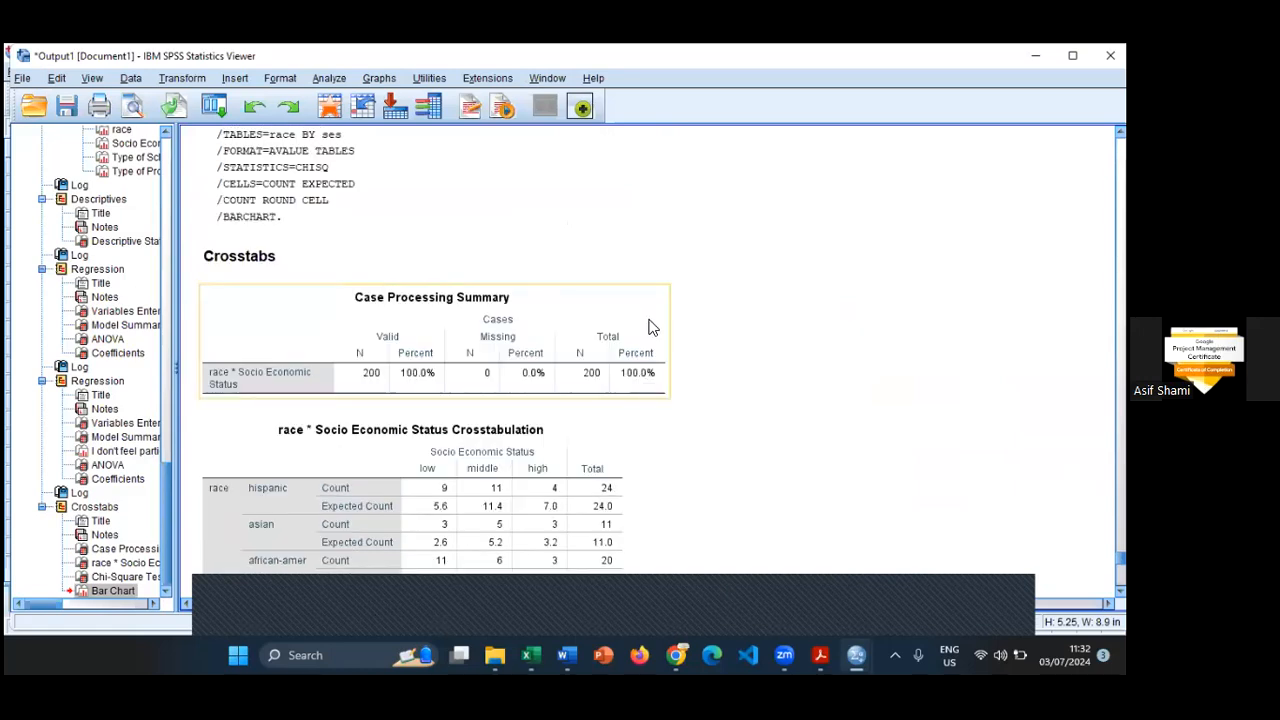
pyautogui.scroll(-2, 451, 274)
pyautogui.click(392, 260)
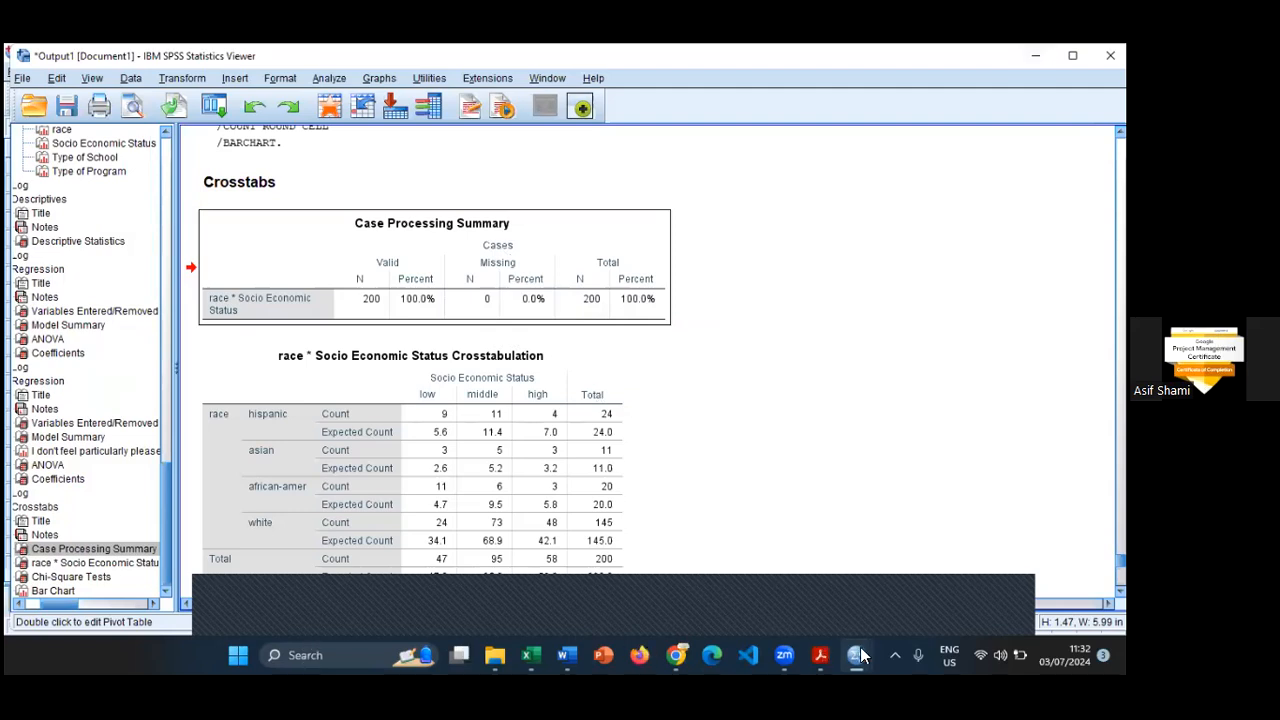
# - Open the dataset Research data_ upd1-Ayub Medical College.sav from the Downloads folder
pyautogui.moveTo(866, 647)
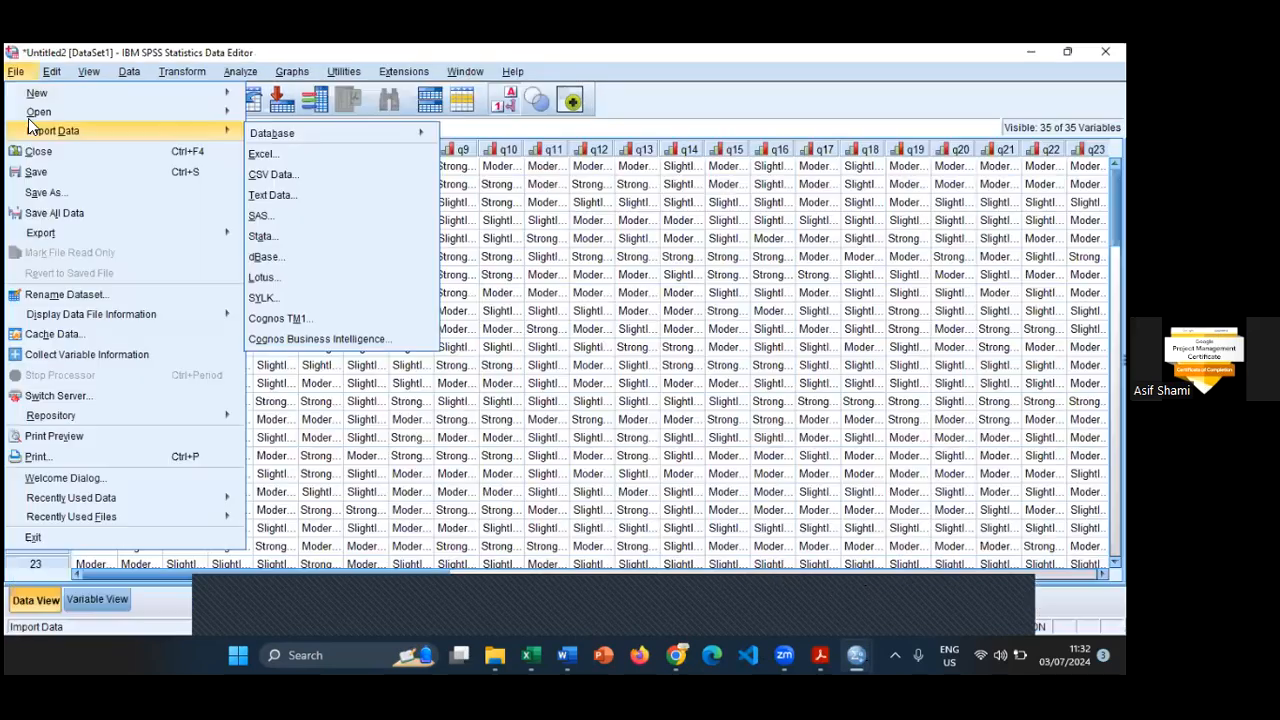
pyautogui.moveTo(180, 111)
pyautogui.click(308, 122)
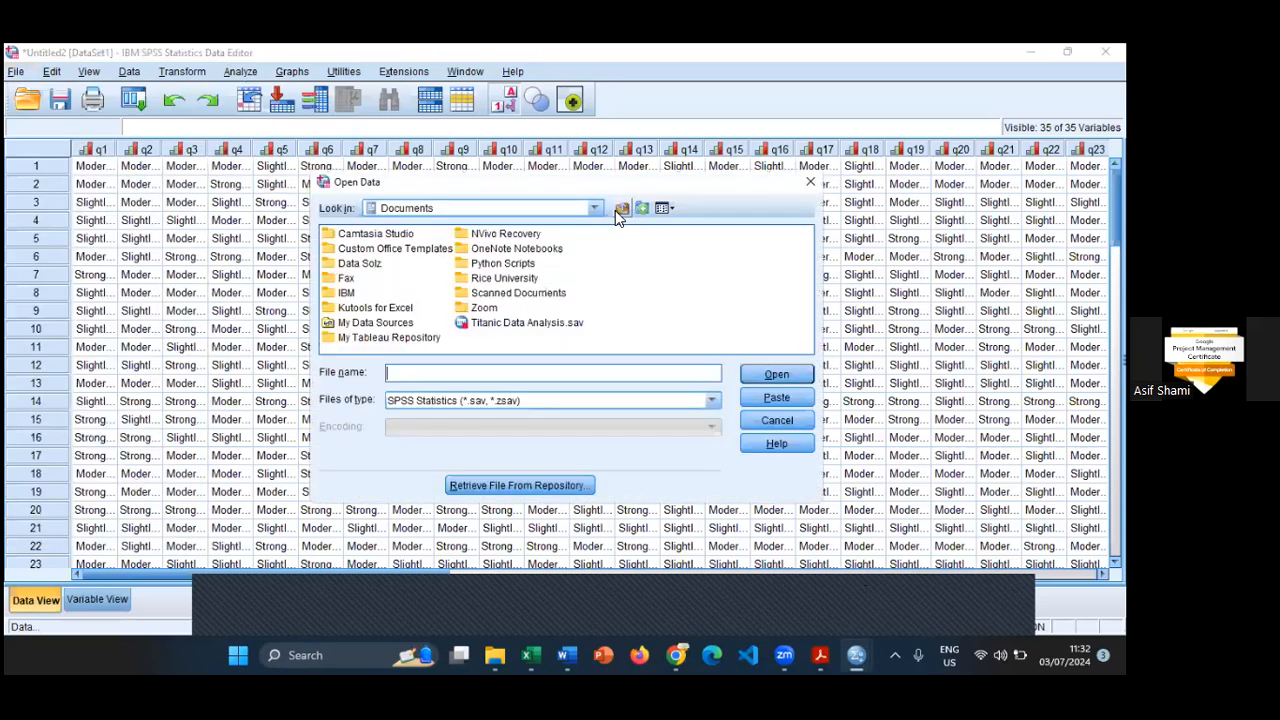
pyautogui.click(622, 208)
pyautogui.click(594, 208)
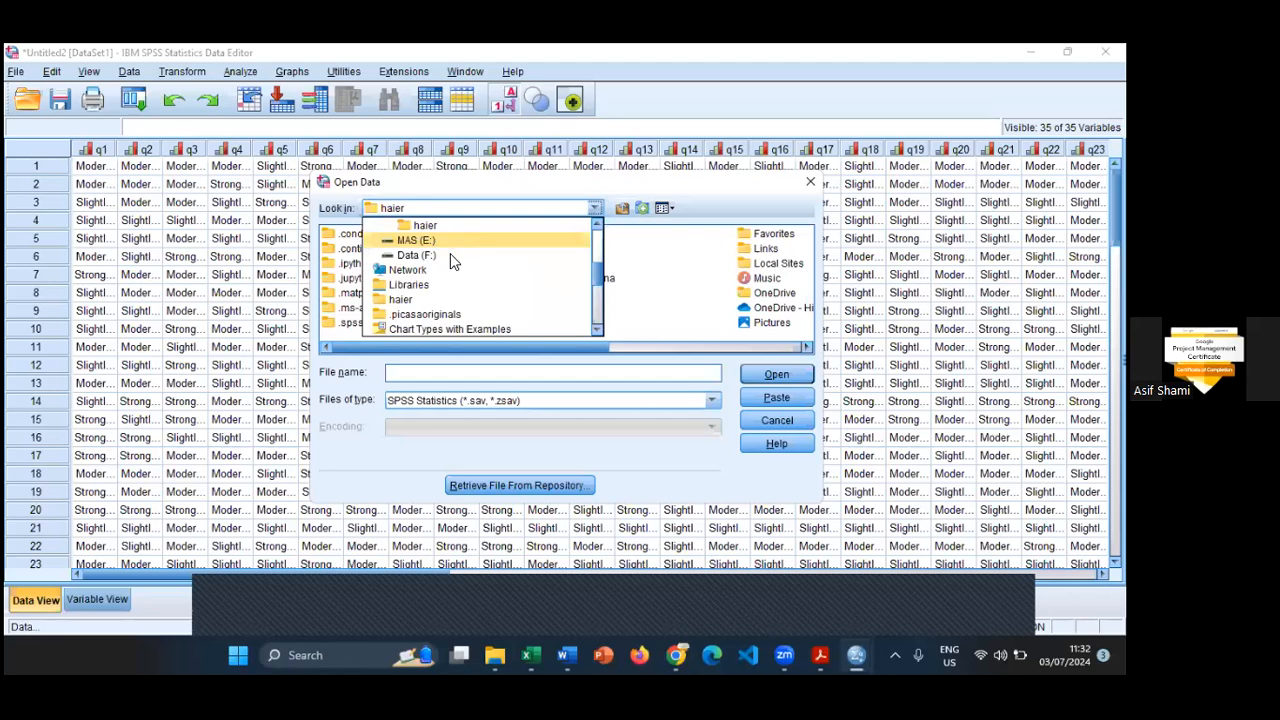
pyautogui.scroll(3, 437, 273)
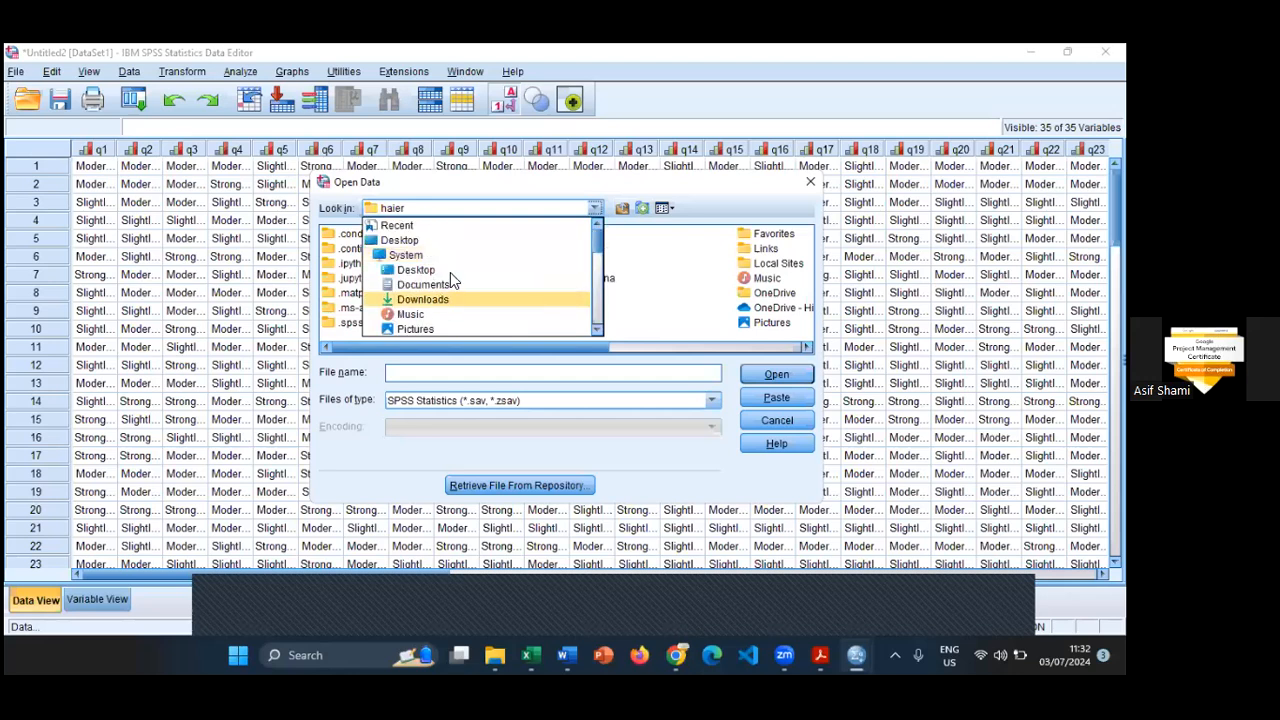
pyautogui.click(445, 295)
pyautogui.click(657, 249)
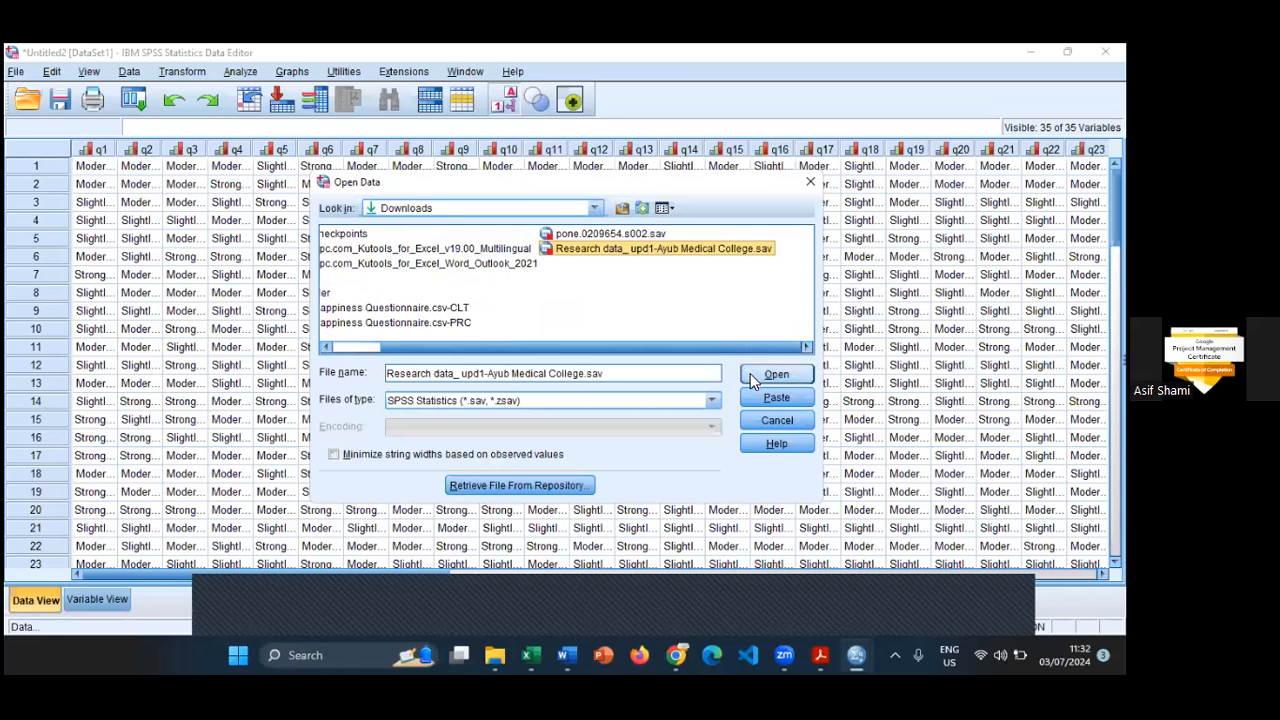
pyautogui.click(750, 377)
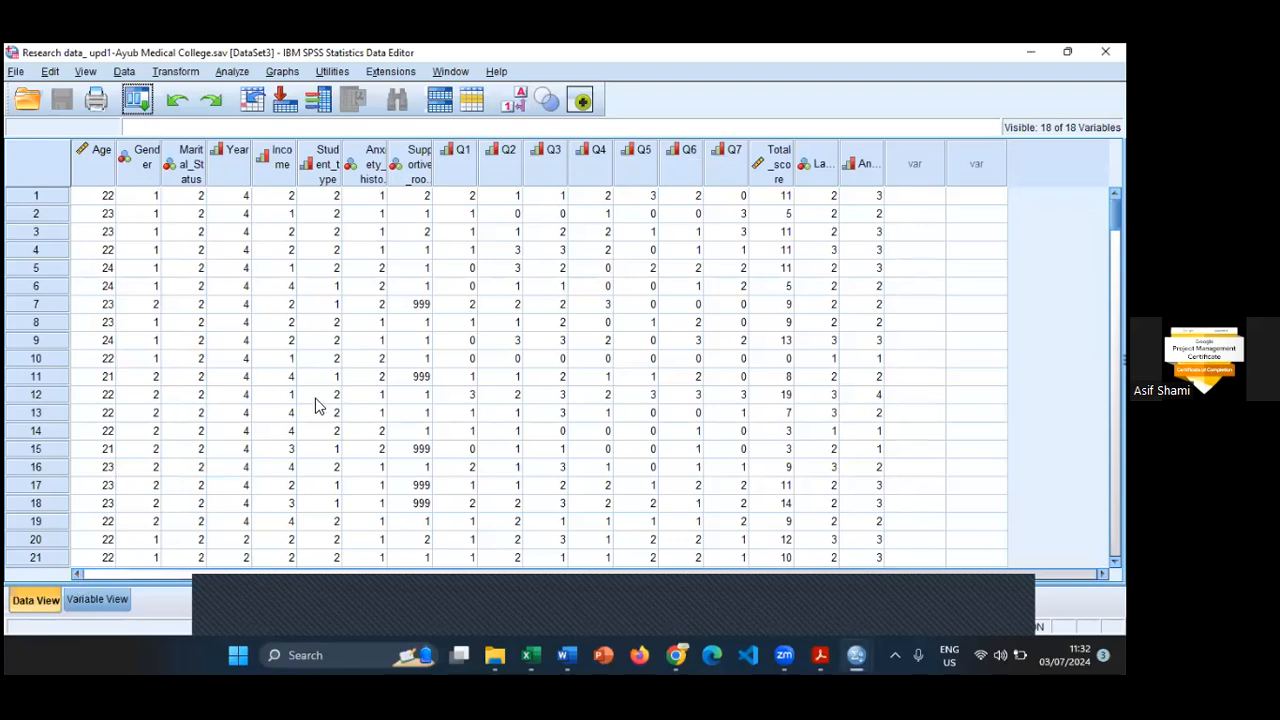
# - Widen the Label and Values columns of the variable definitions and select the Missing column to inspect the missing-value codes
pyautogui.click(99, 599)
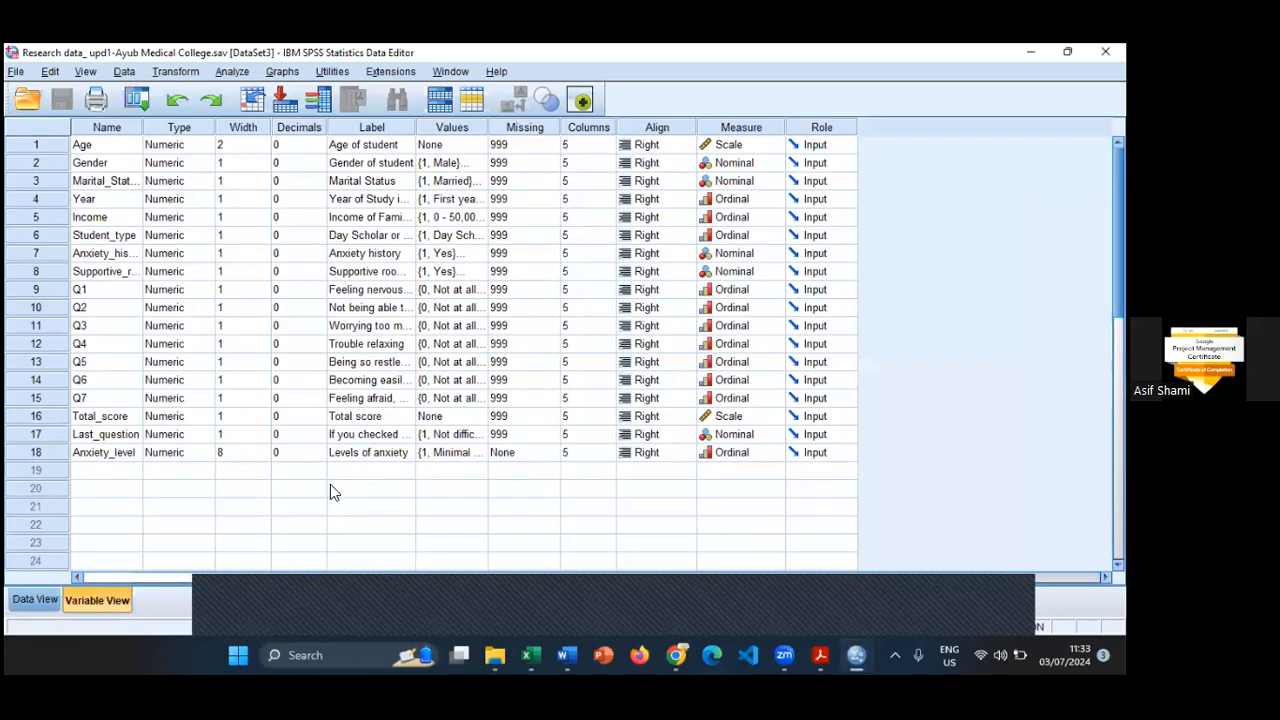
pyautogui.click(410, 127)
pyautogui.moveTo(415, 127); pyautogui.dragTo(482, 140)
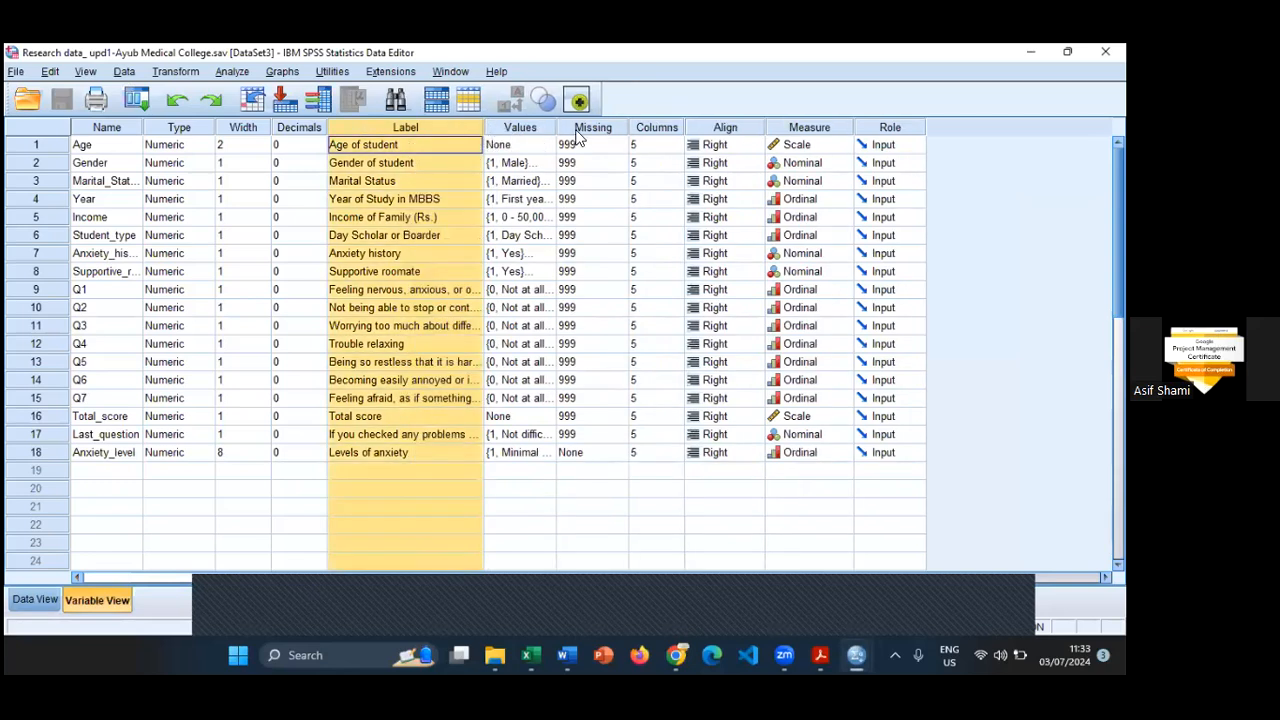
pyautogui.moveTo(605, 158); pyautogui.dragTo(656, 162)
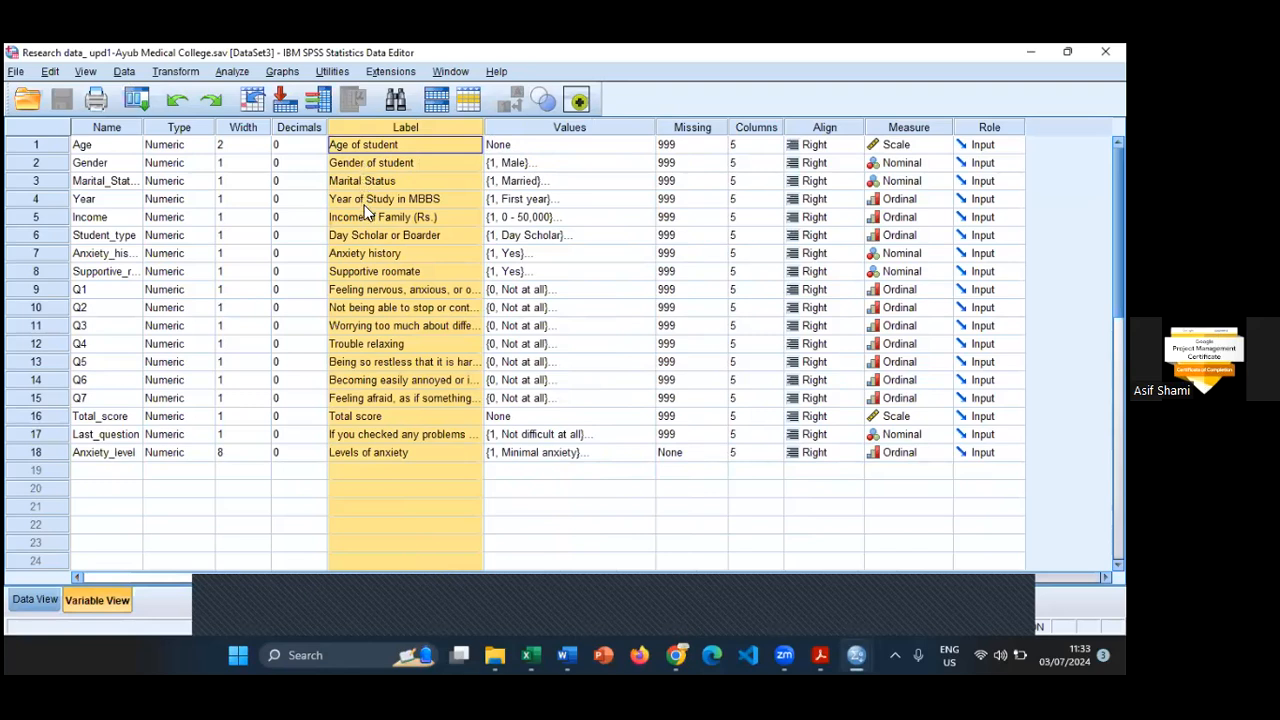
pyautogui.click(683, 128)
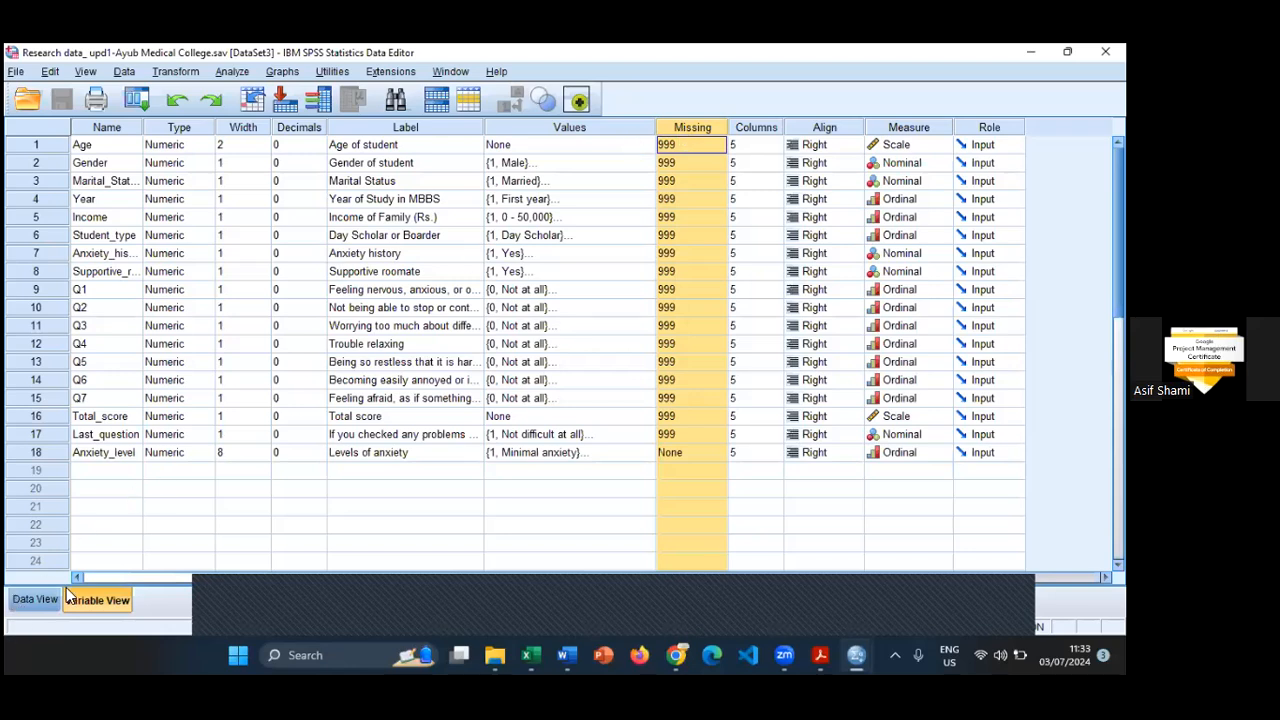
# - Widen the data columns from Gender through Supportive_roomate together so their full variable names fit
pyautogui.hotkey('ctrl', 't')
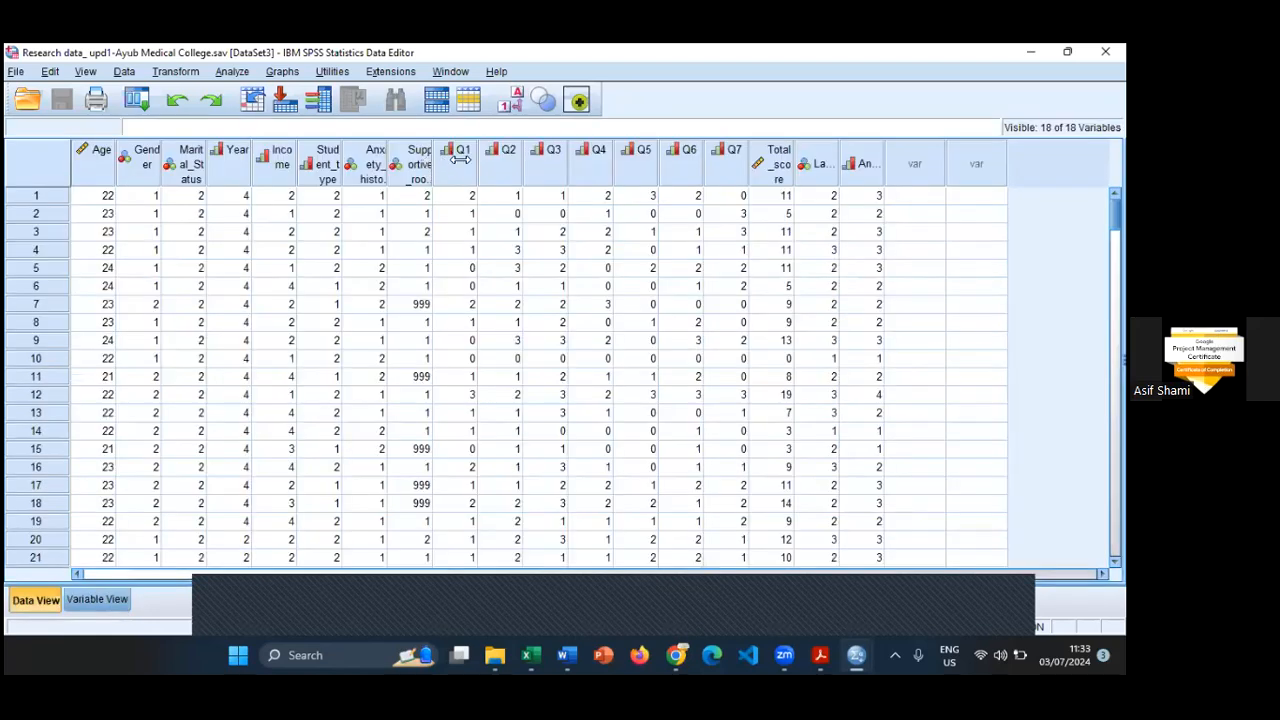
pyautogui.moveTo(150, 163); pyautogui.dragTo(486, 165)
pyautogui.moveTo(480, 165); pyautogui.dragTo(507, 166)
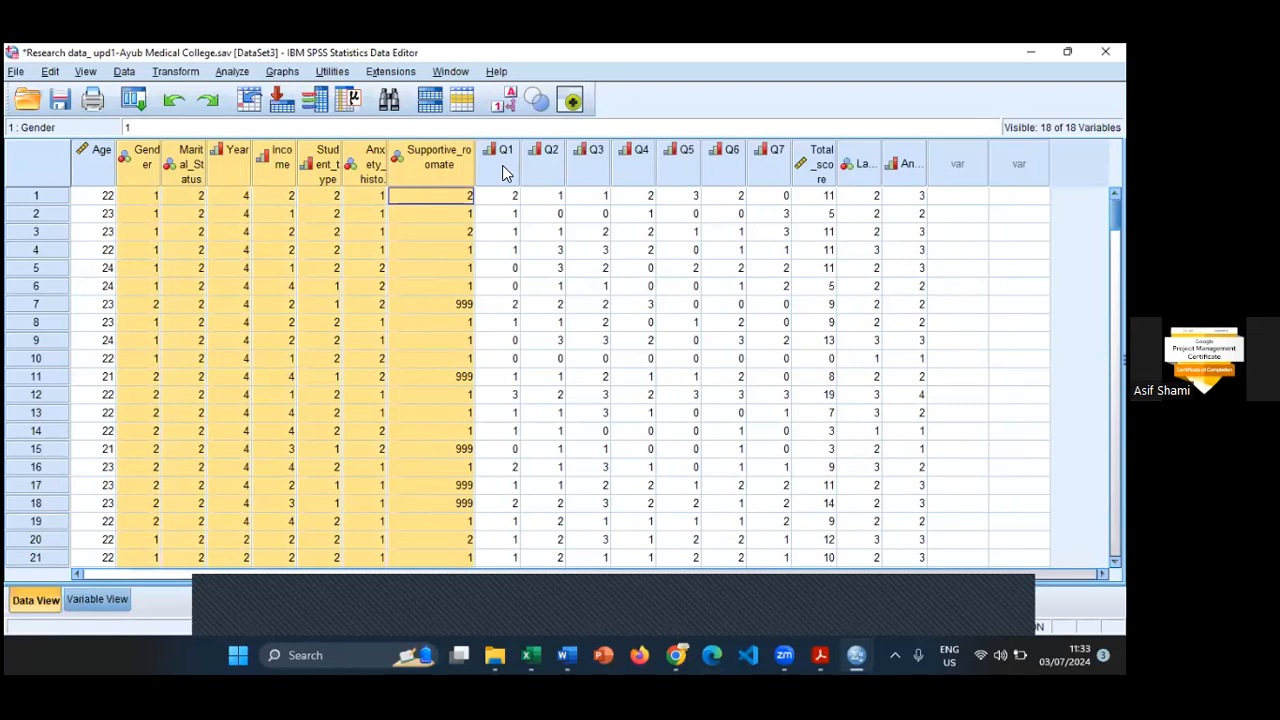
# - Examine the cases down to row 200 for 999 codes in Supportive_roomate, Income and Anxiety_history, and look over the Q1 to Q7 answers
pyautogui.scroll(-6, 937, 426)
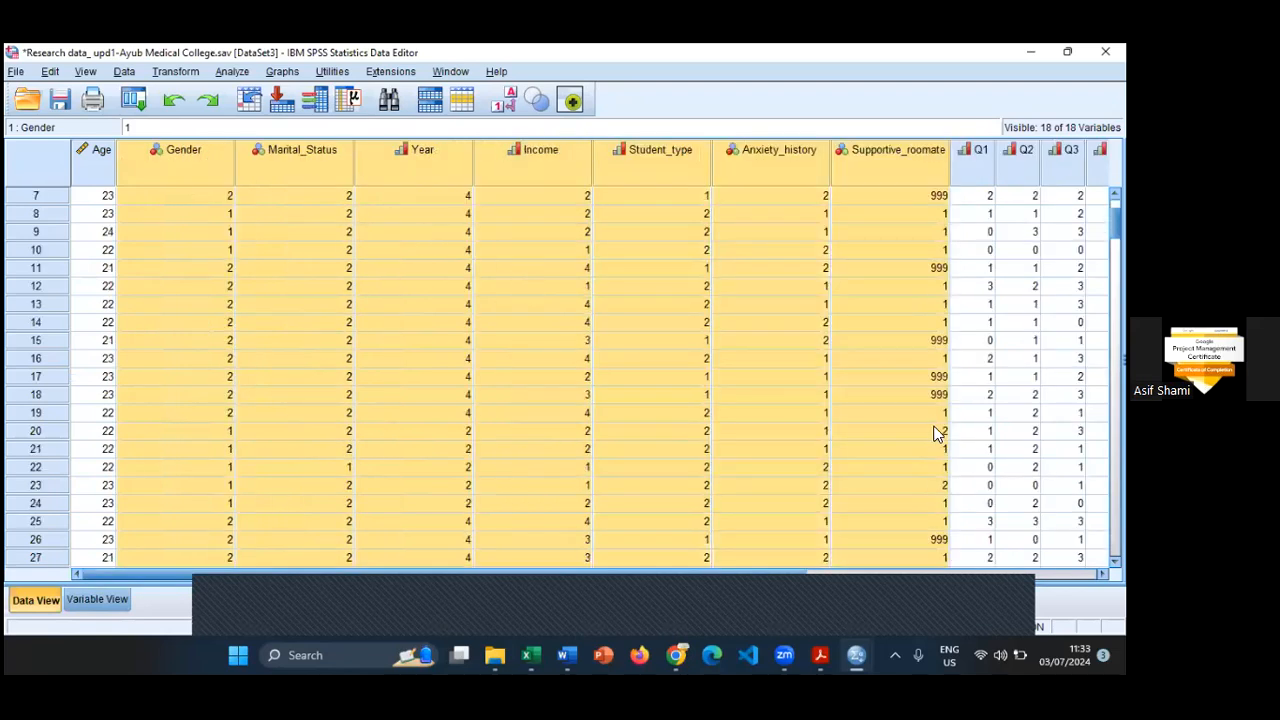
pyautogui.scroll(-7, 905, 300)
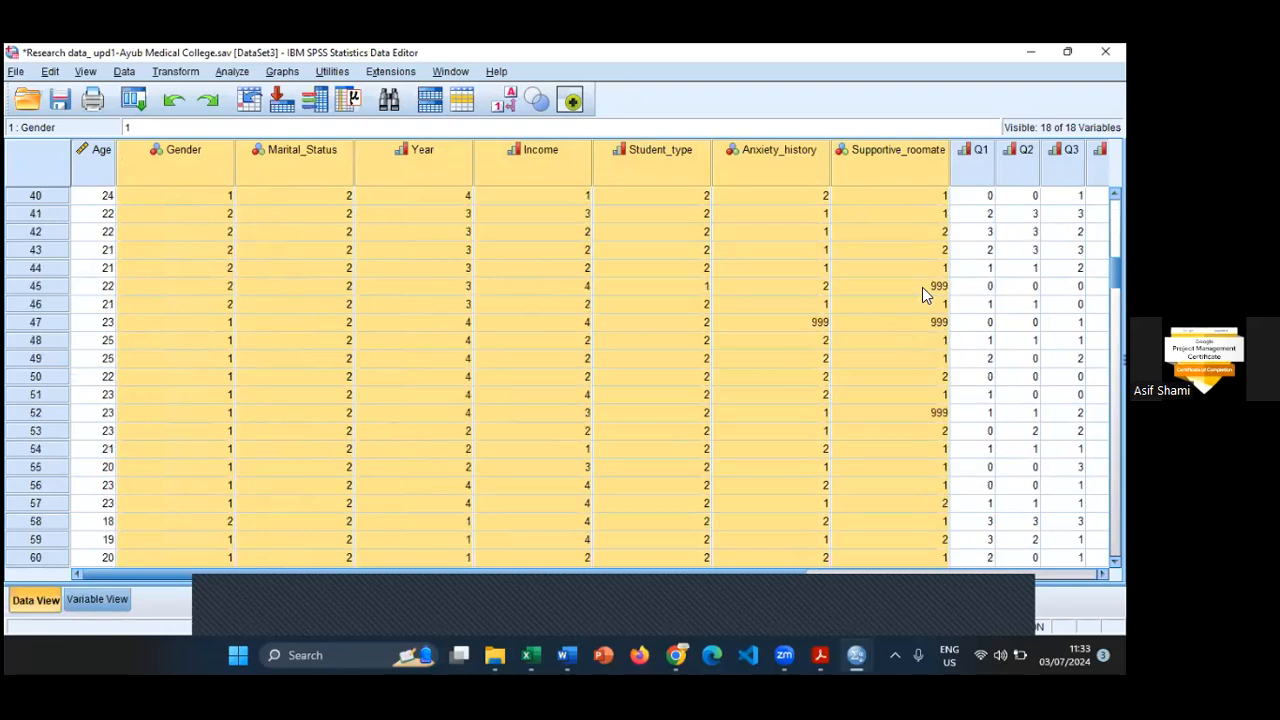
pyautogui.click(922, 286)
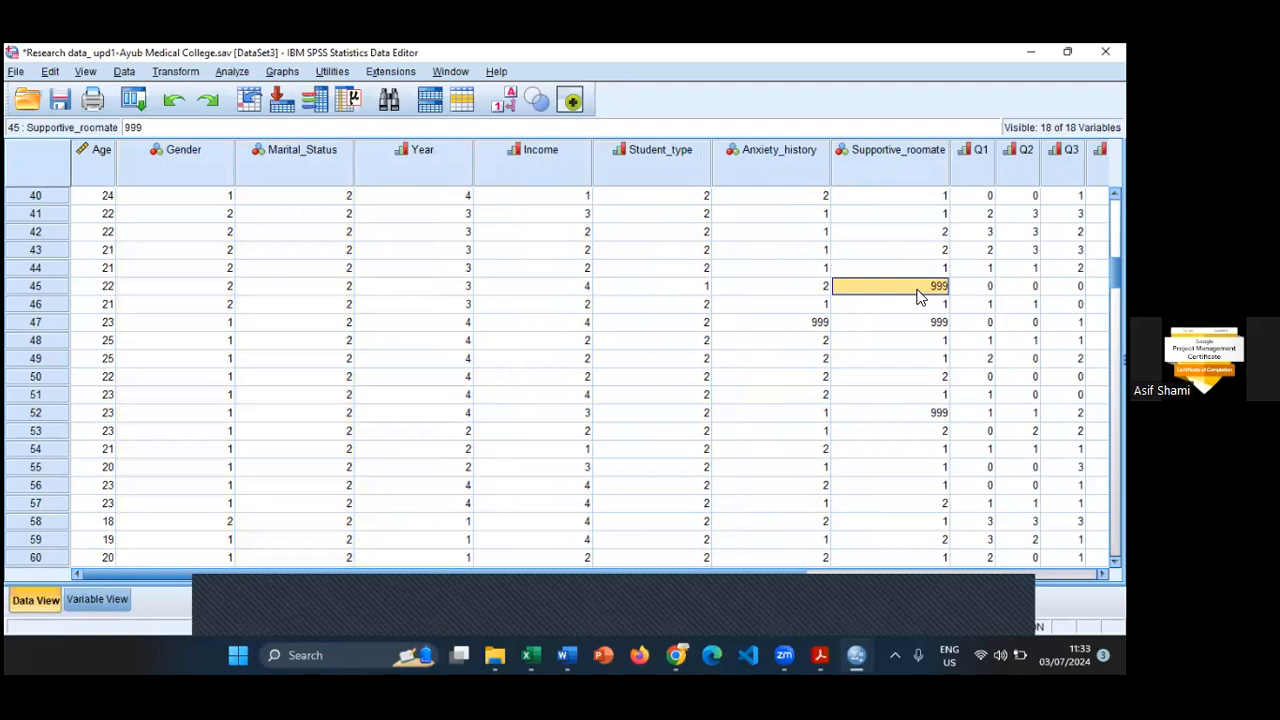
pyautogui.scroll(-20, 915, 300)
pyautogui.scroll(3, 680, 351)
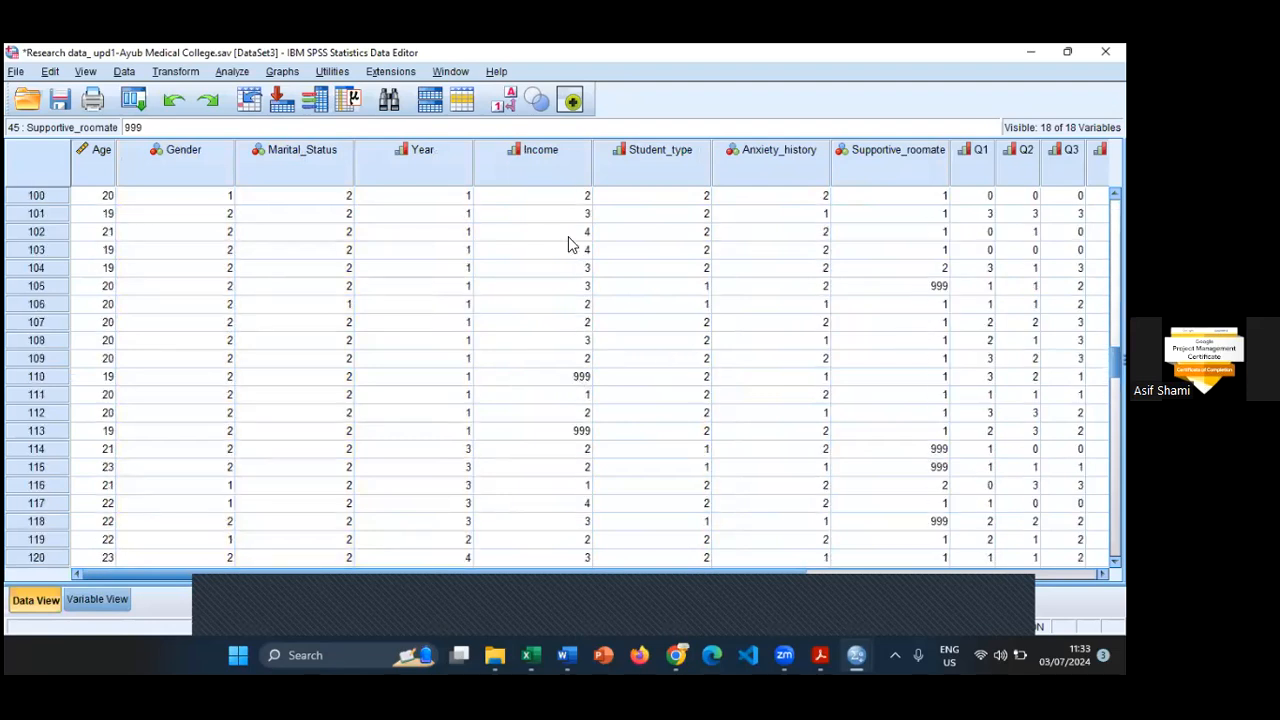
pyautogui.click(548, 378)
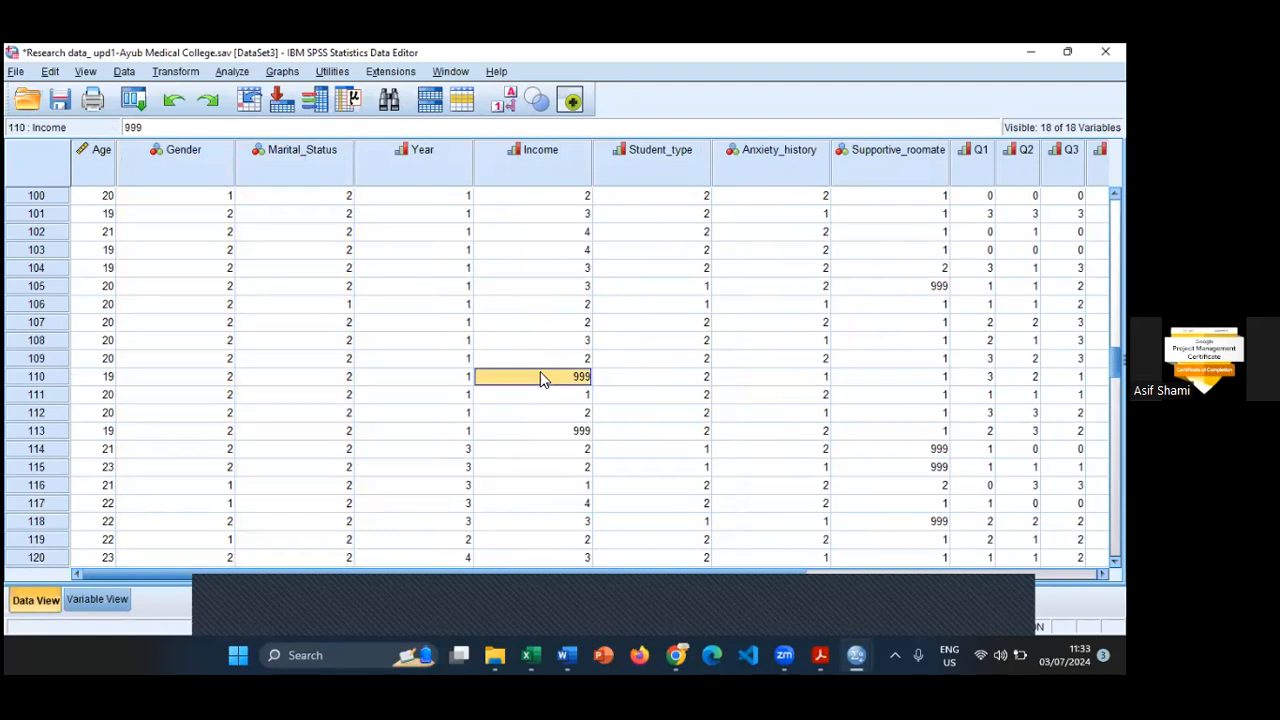
pyautogui.scroll(-15, 538, 377)
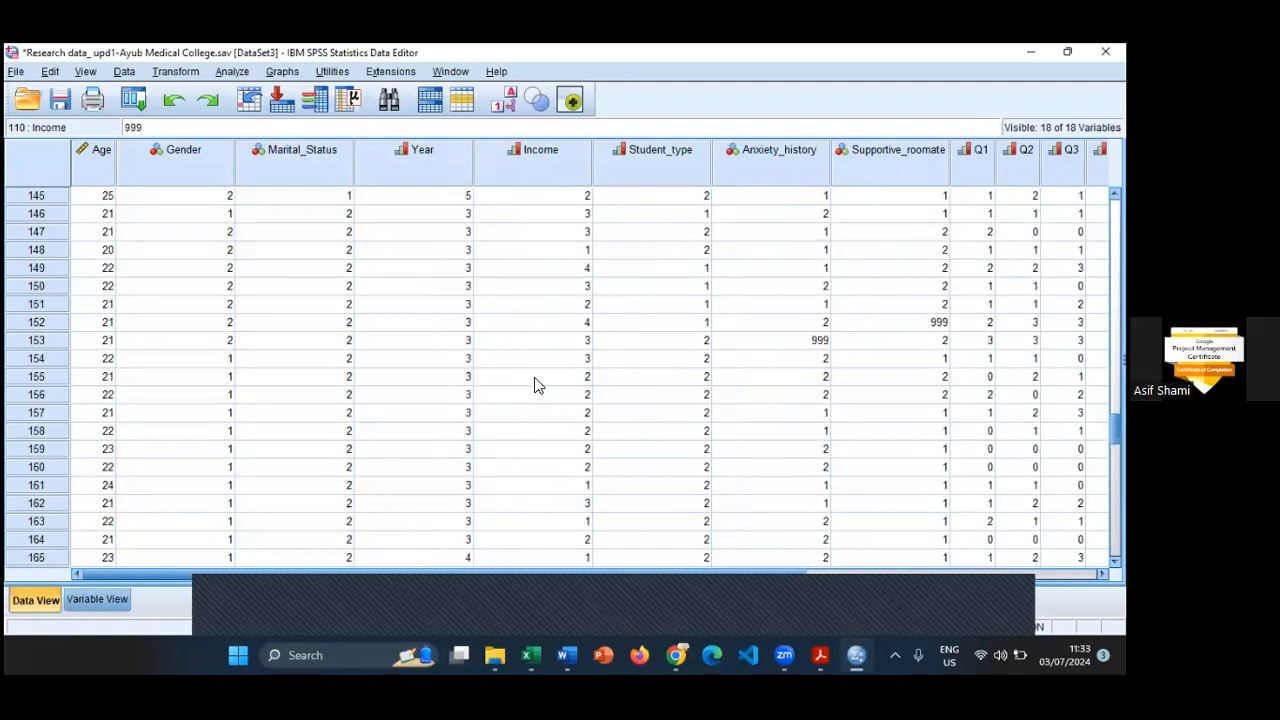
pyautogui.click(806, 344)
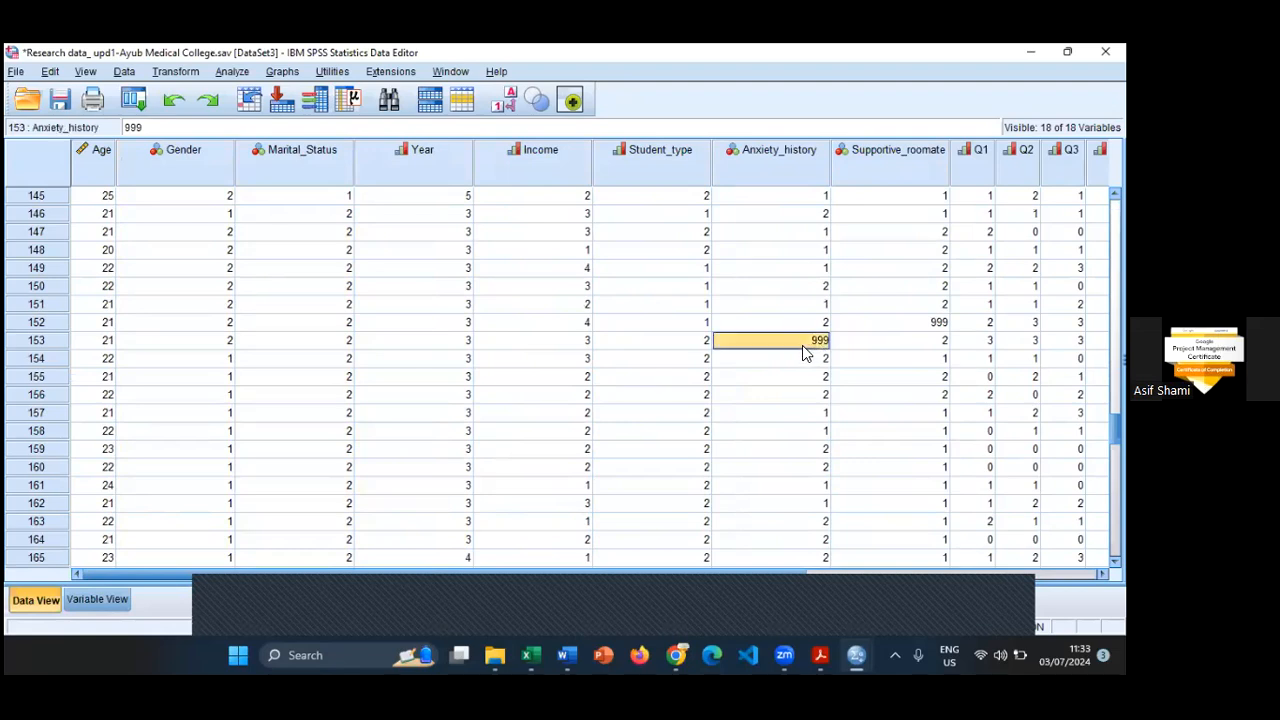
pyautogui.scroll(-6, 797, 368)
pyautogui.scroll(-7, 772, 480)
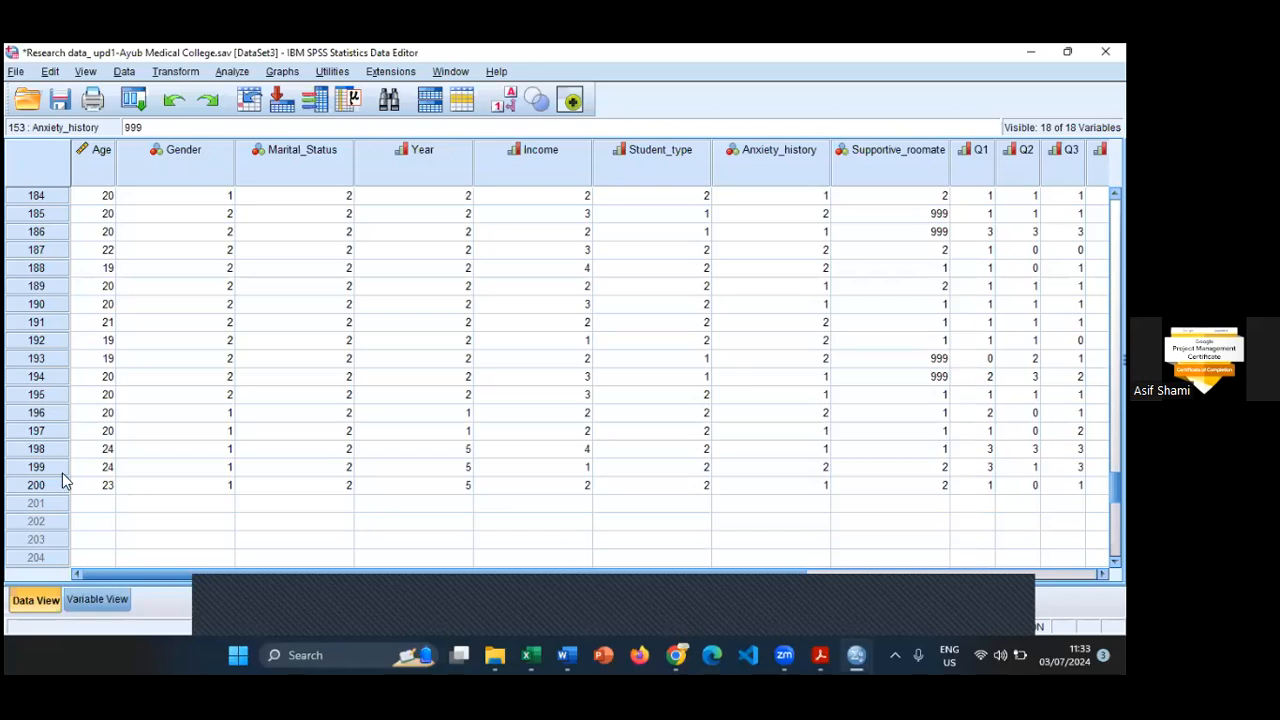
pyautogui.click(37, 485)
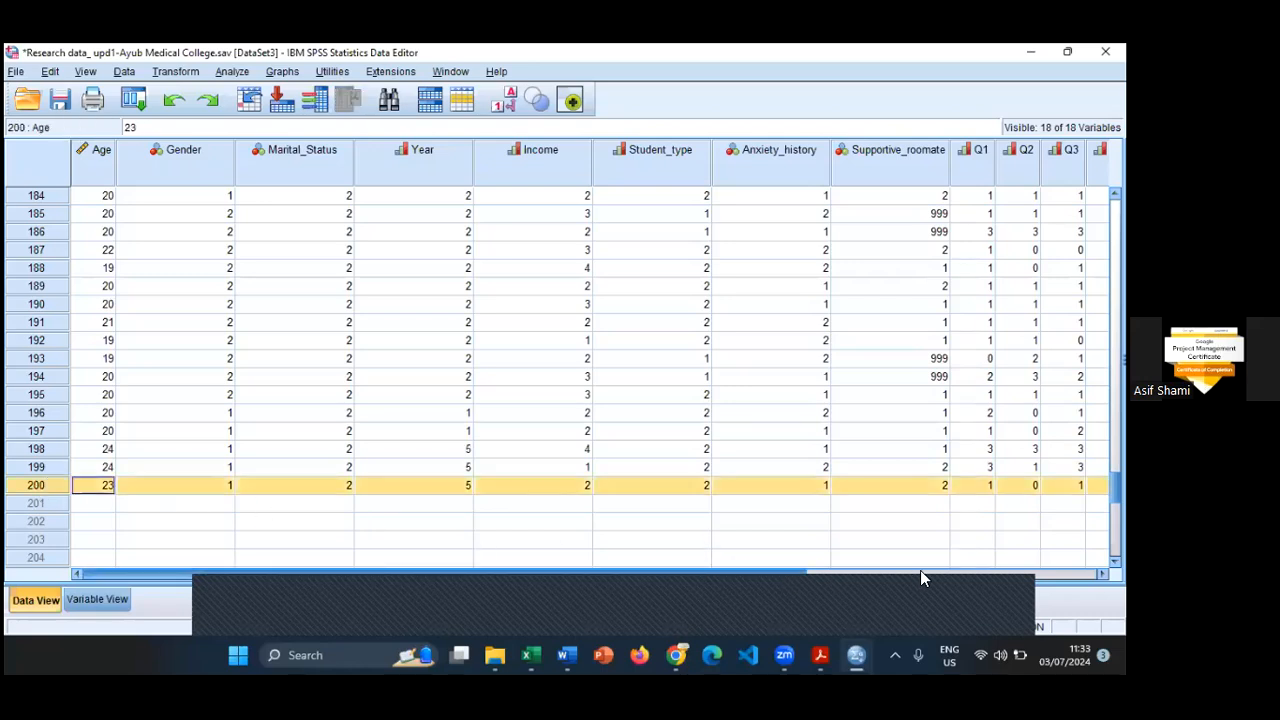
pyautogui.hscroll(10, 476, 482)
pyautogui.scroll(-2, 476, 482)
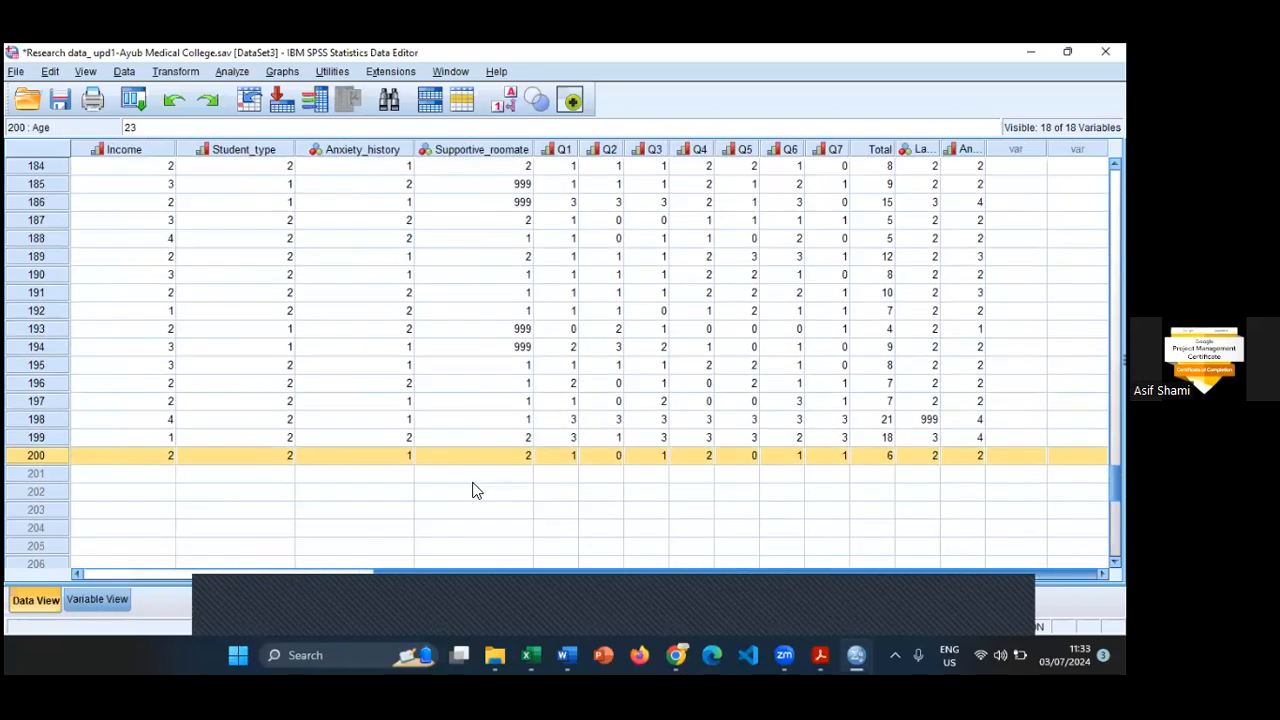
pyautogui.scroll(20, 620, 447)
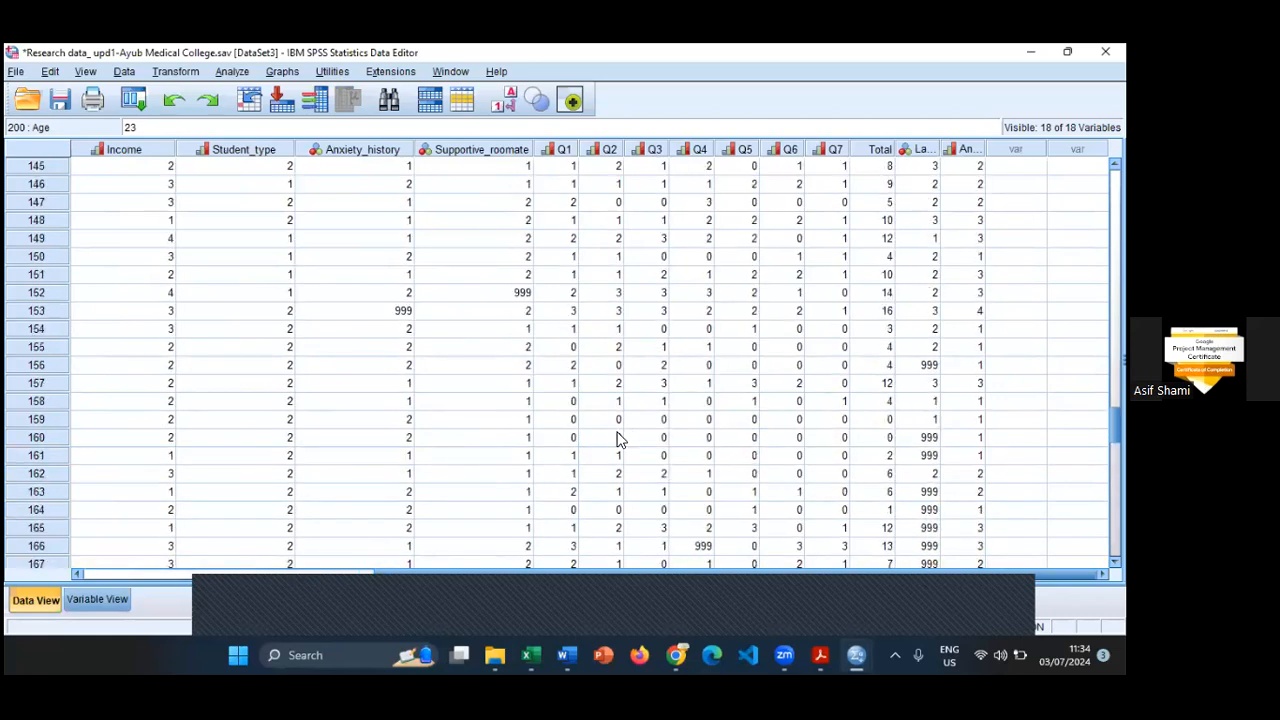
pyautogui.scroll(20, 620, 447)
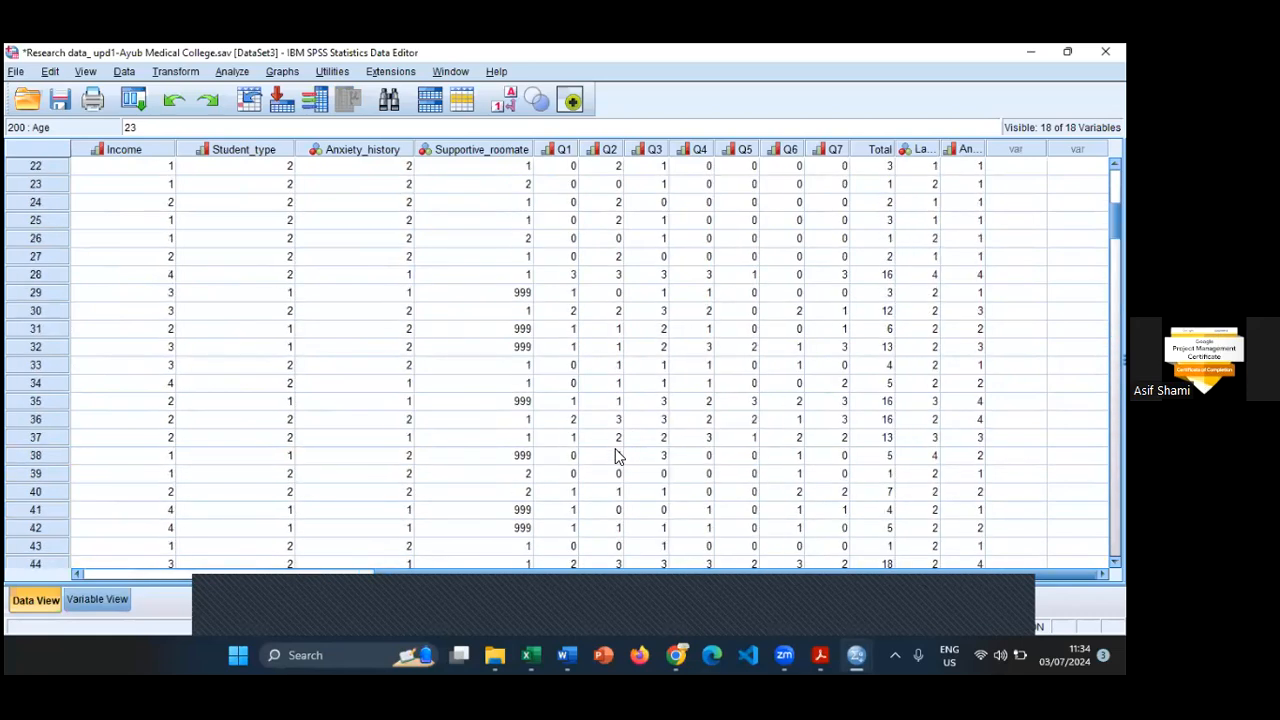
pyautogui.scroll(1, 614, 443)
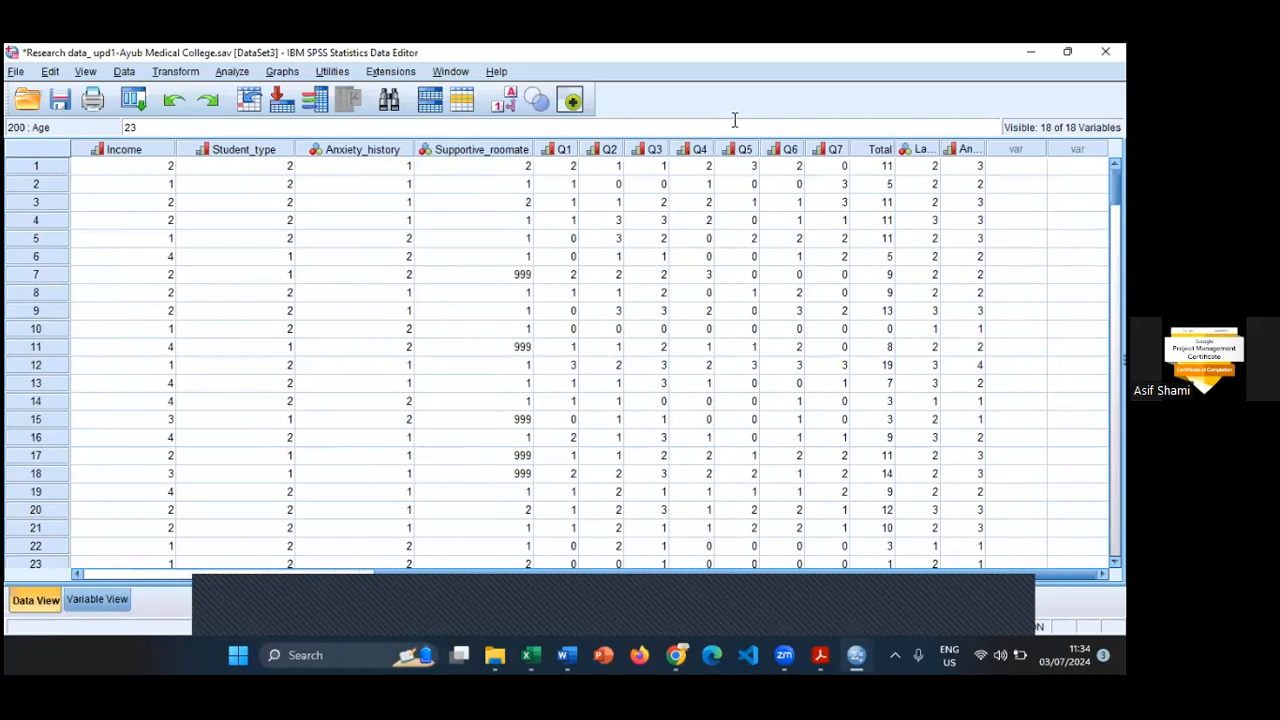
# - Run a Frequencies analysis on the Supportive roomate variable with its frequency table displayed
pyautogui.click(478, 149)
pyautogui.click(232, 71)
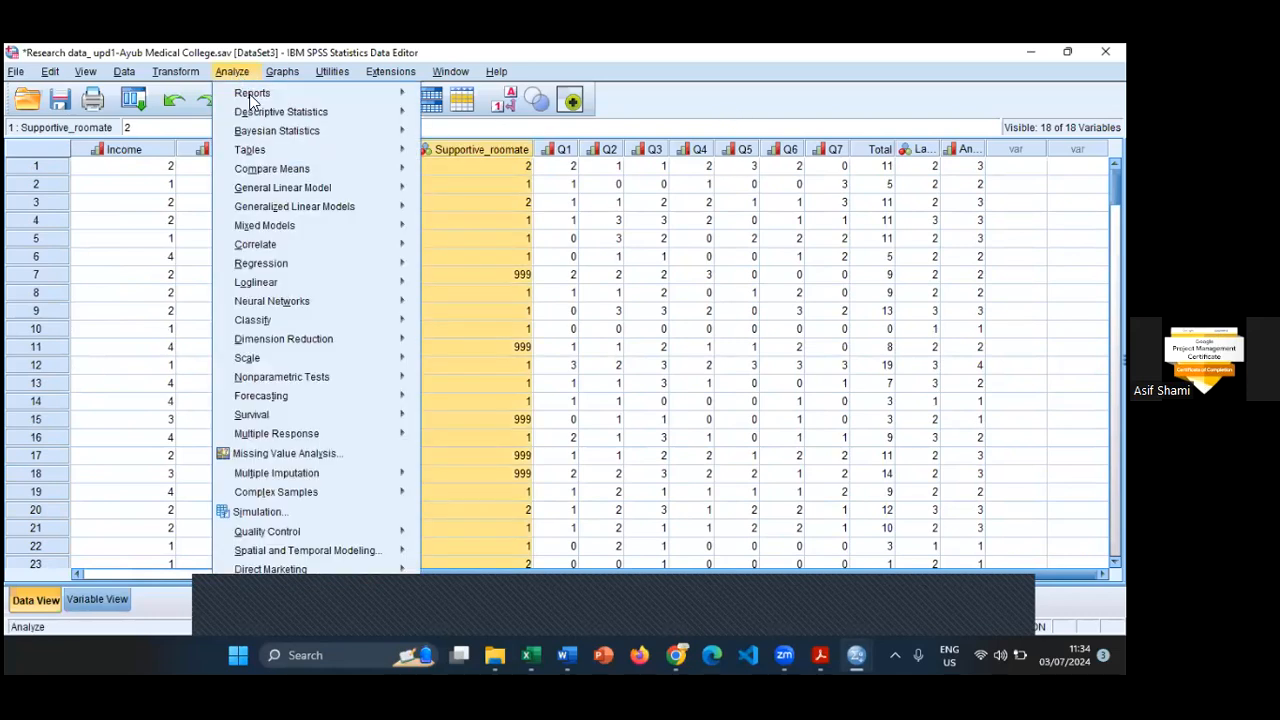
pyautogui.moveTo(341, 112)
pyautogui.click(455, 115)
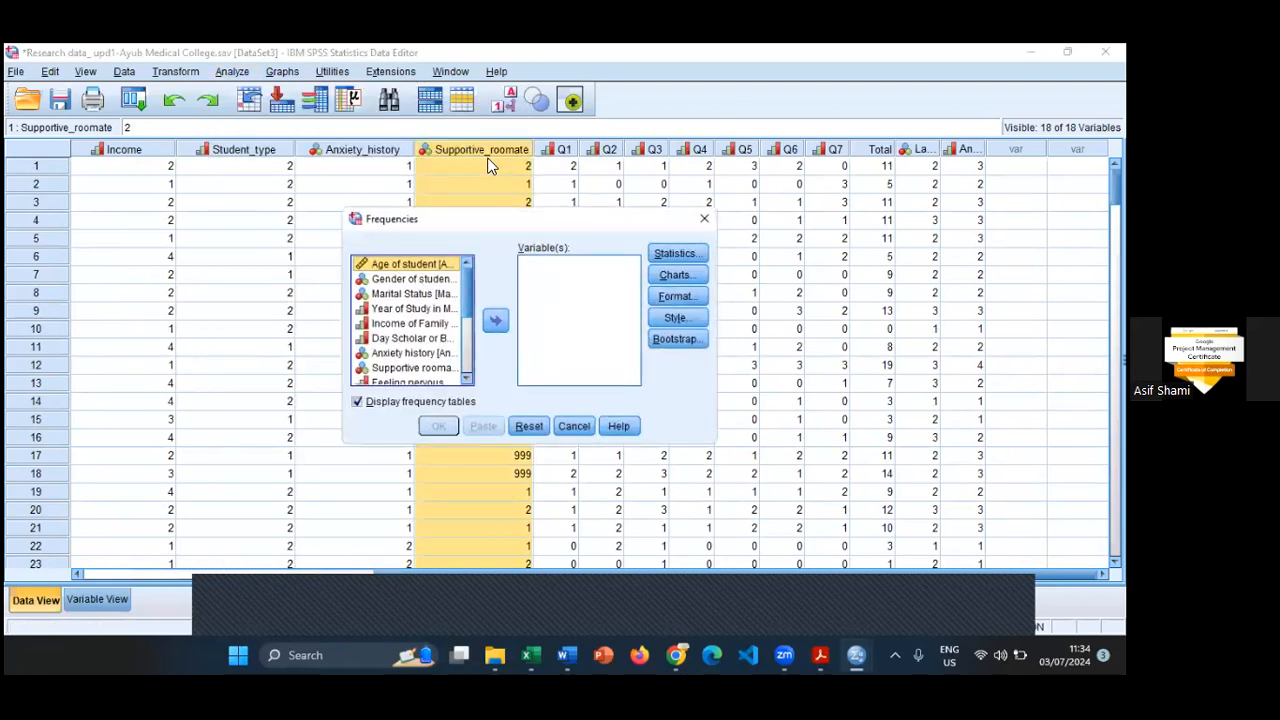
pyautogui.click(409, 368)
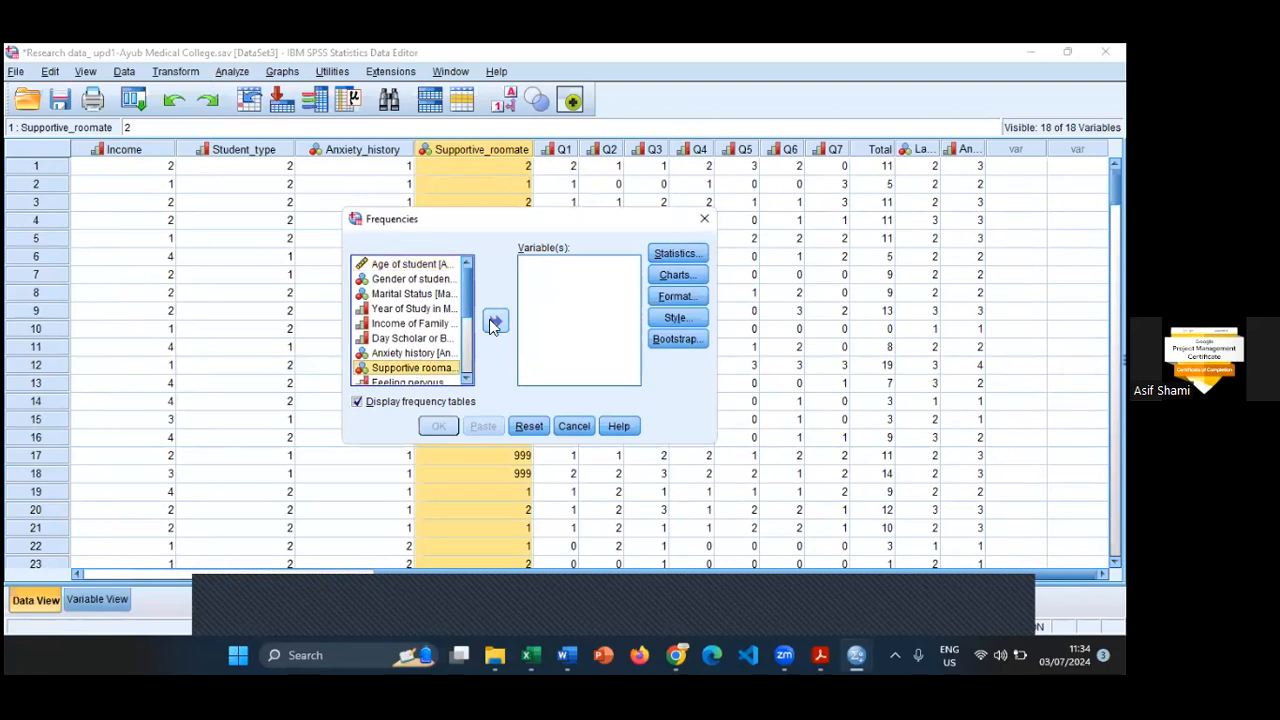
pyautogui.click(497, 320)
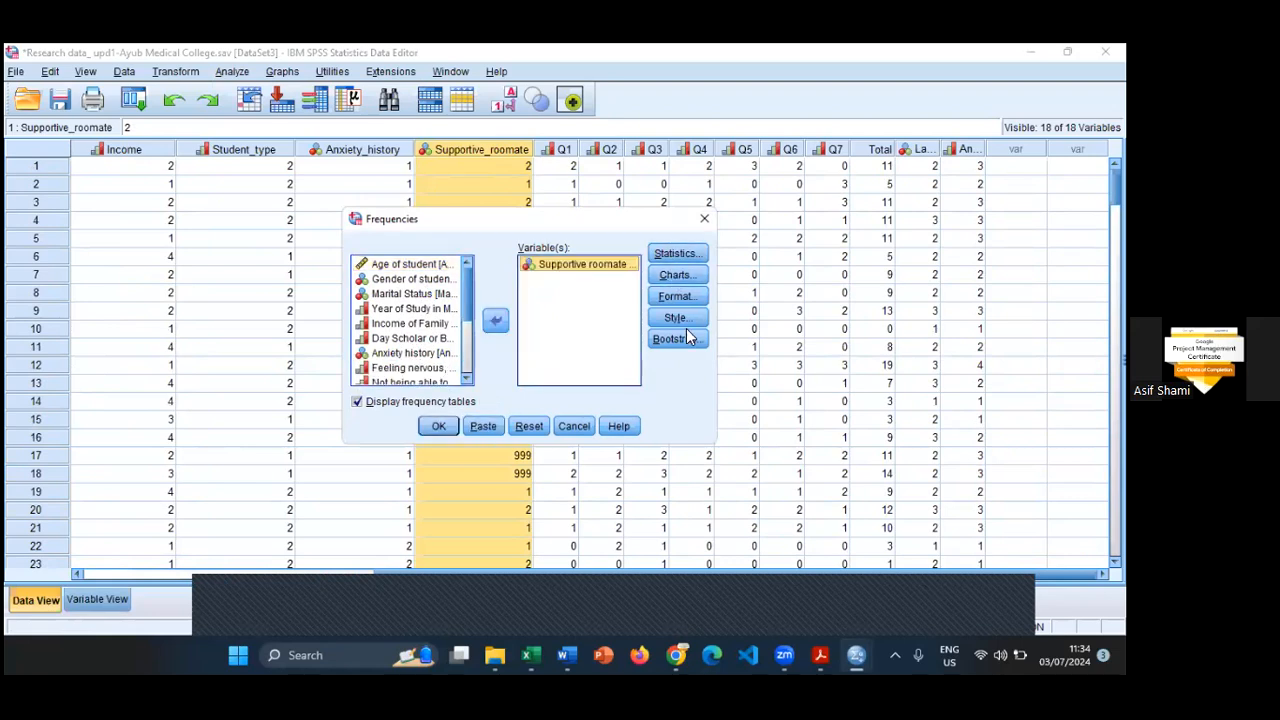
pyautogui.click(444, 429)
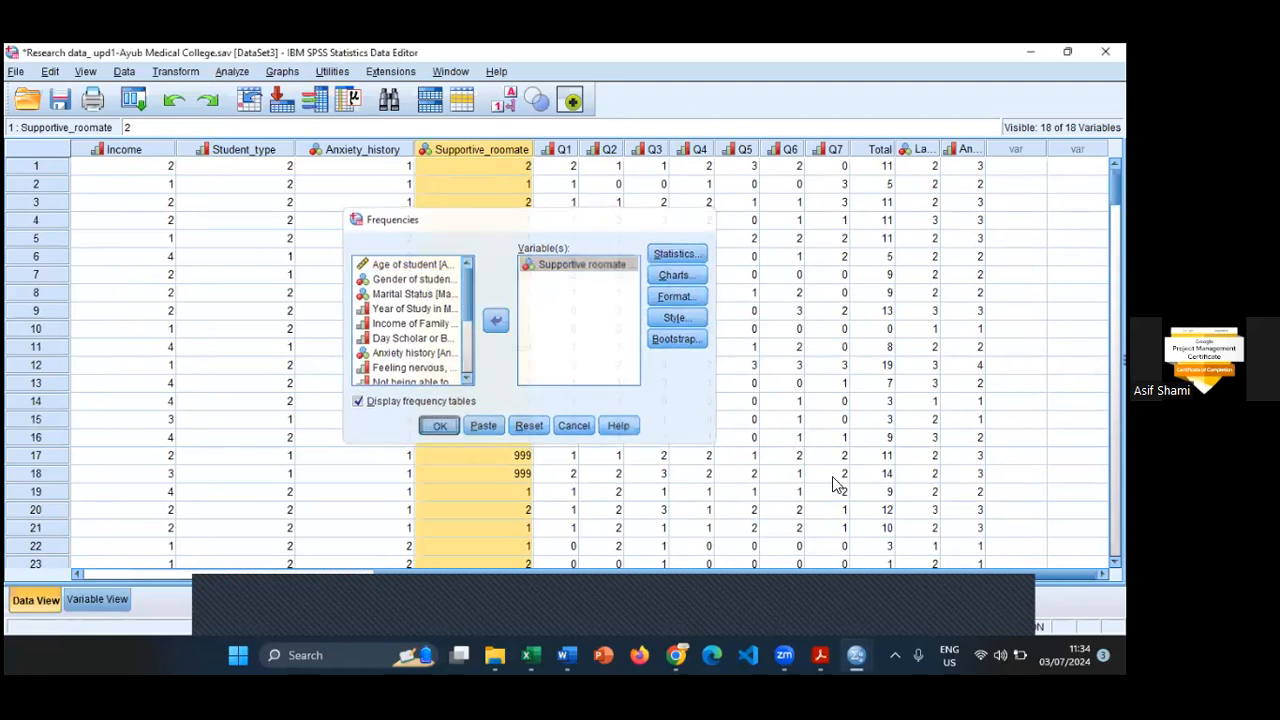
# - Review the valid and missing cases in the Supportive roomate statistics and frequency table
pyautogui.click(298, 538)
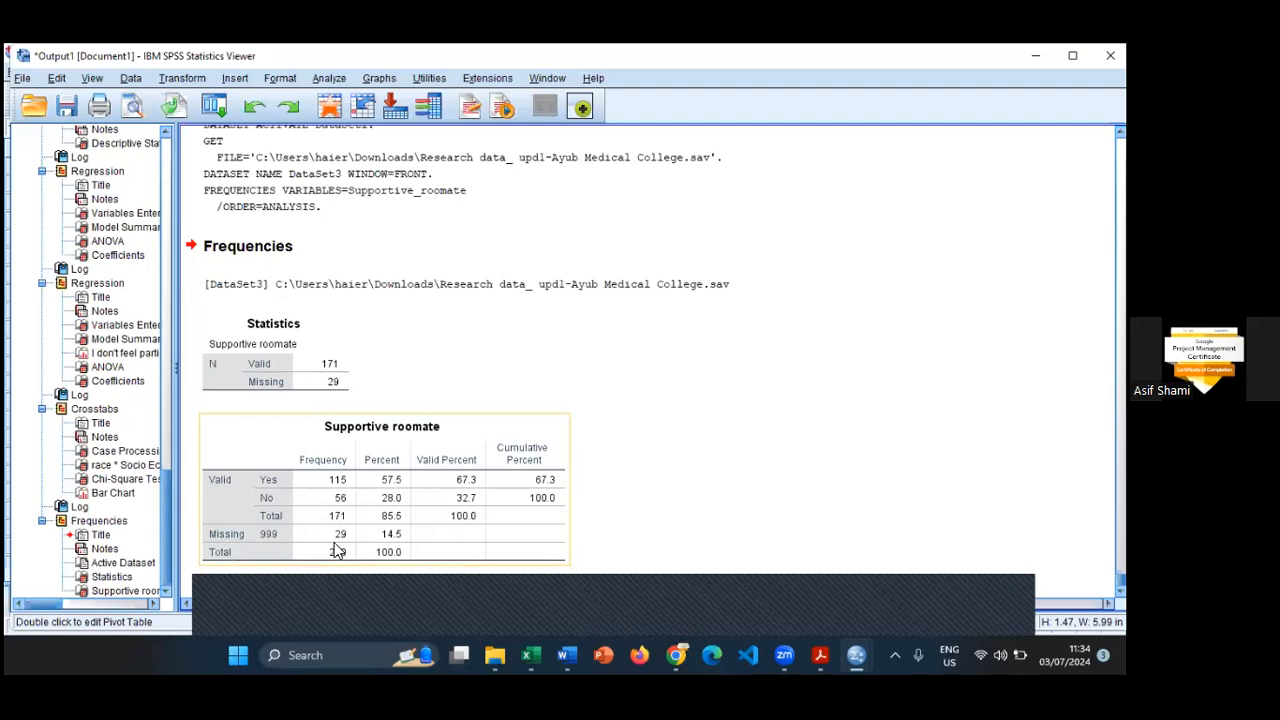
pyautogui.click(584, 509)
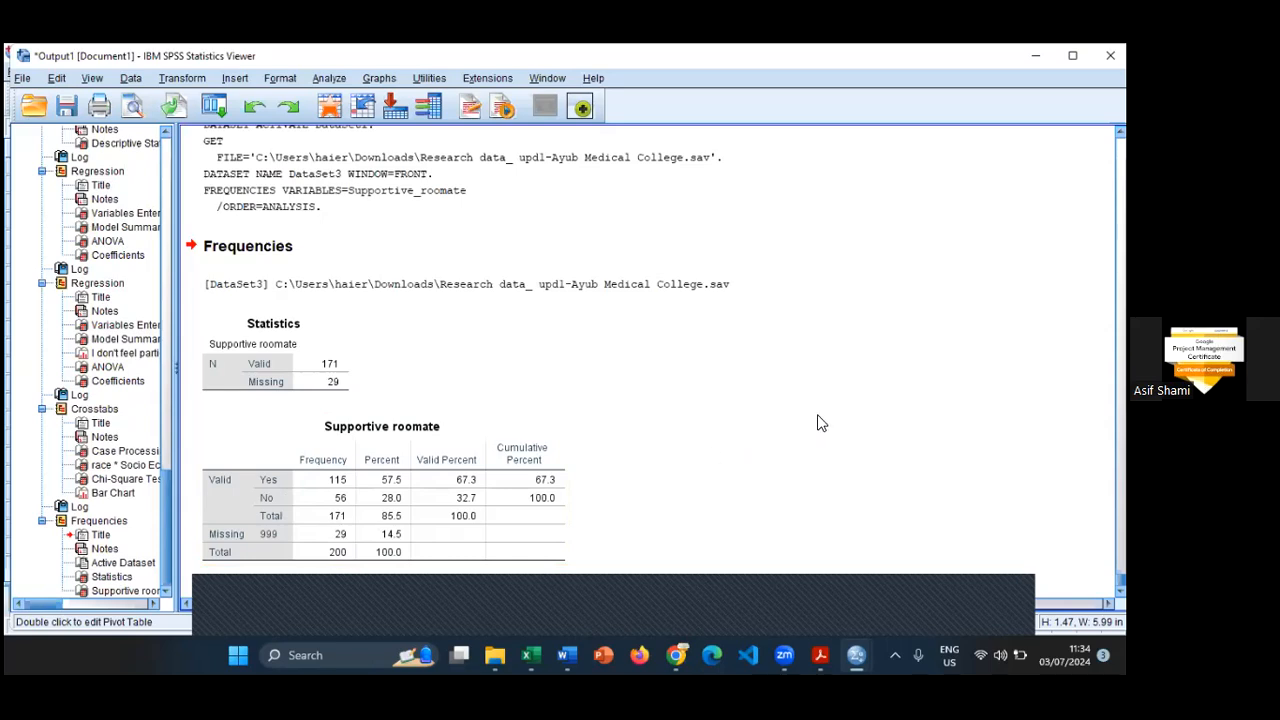
pyautogui.scroll(5, 836, 415)
pyautogui.scroll(-5, 838, 422)
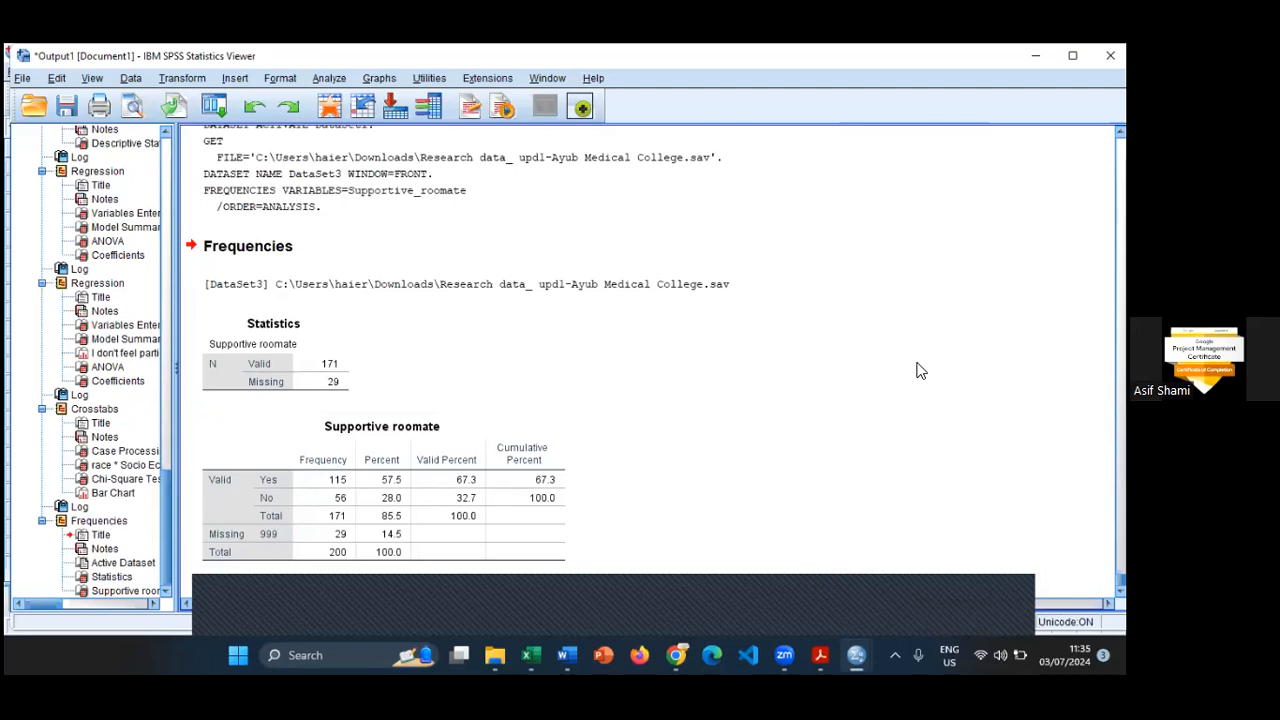
pyautogui.click(497, 651)
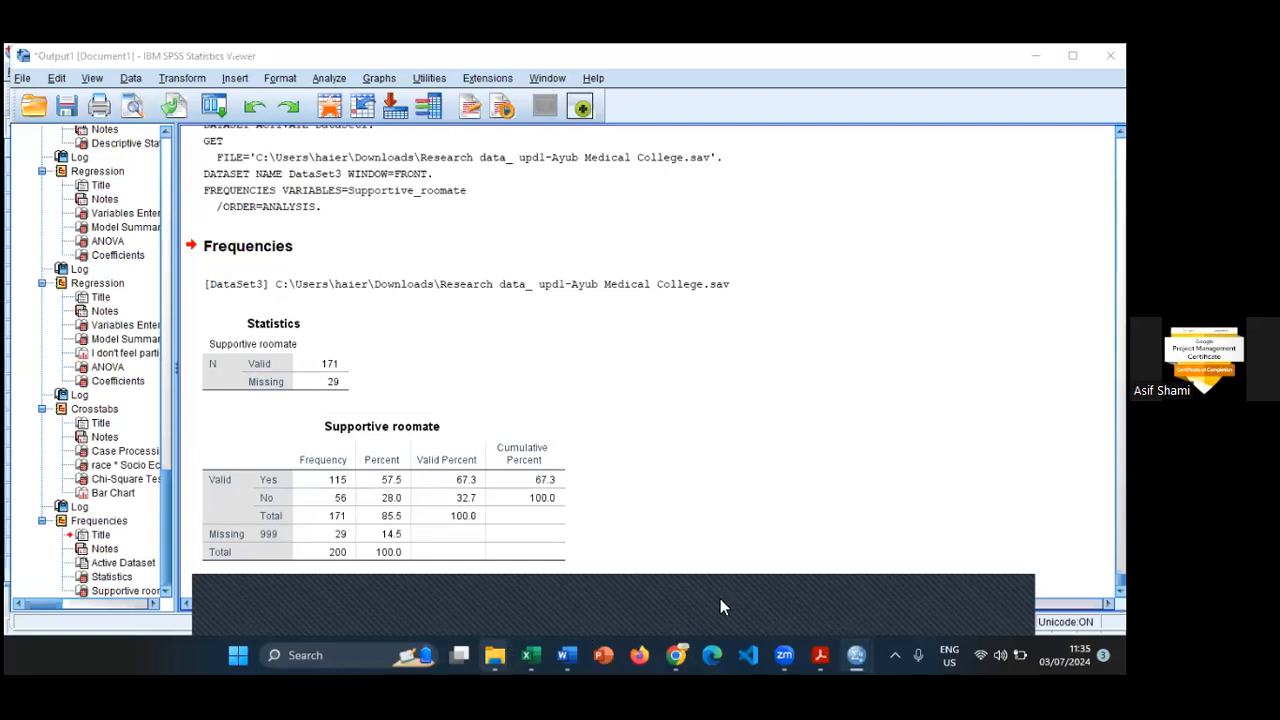
pyautogui.press('super')
pyautogui.press('Escape')
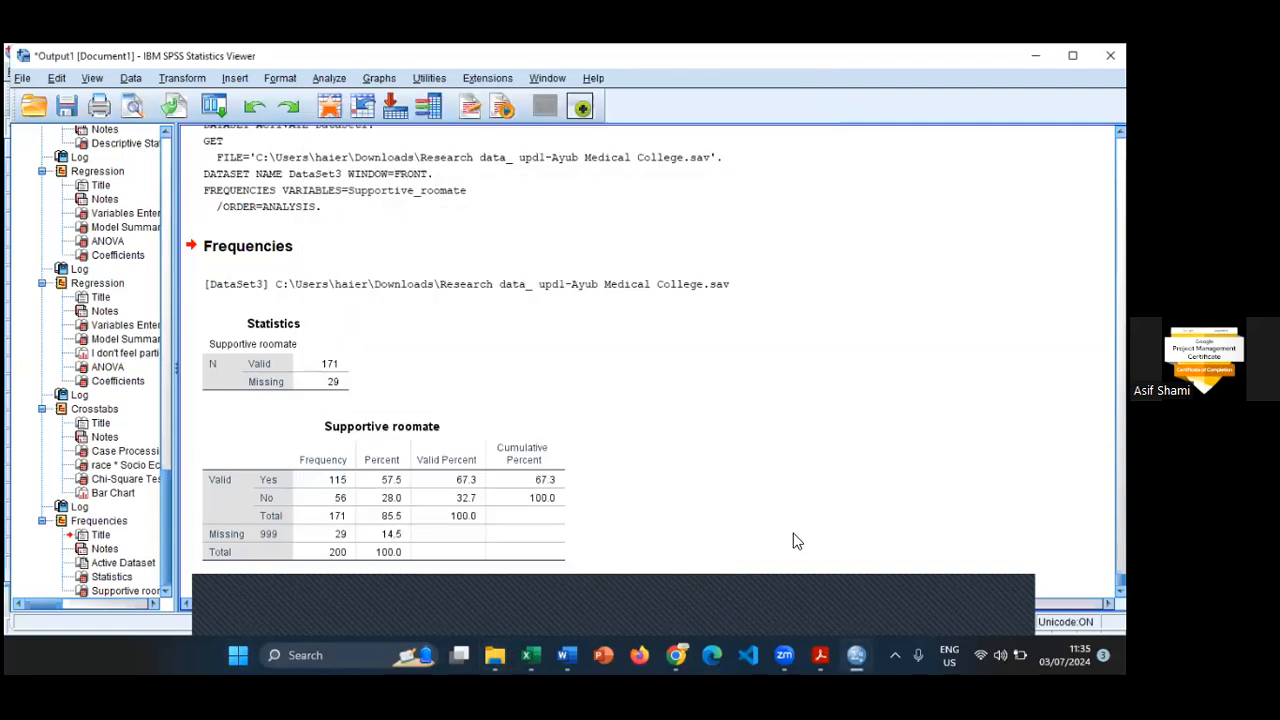
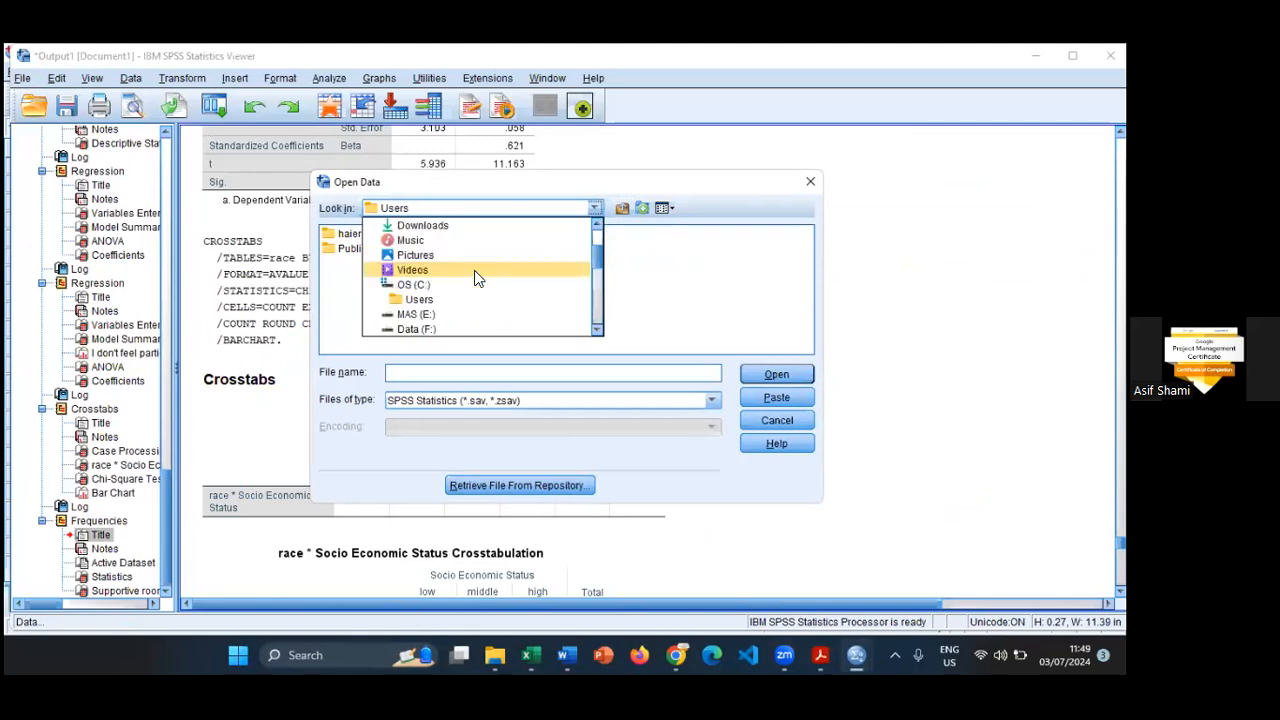
pyautogui.click(459, 300)
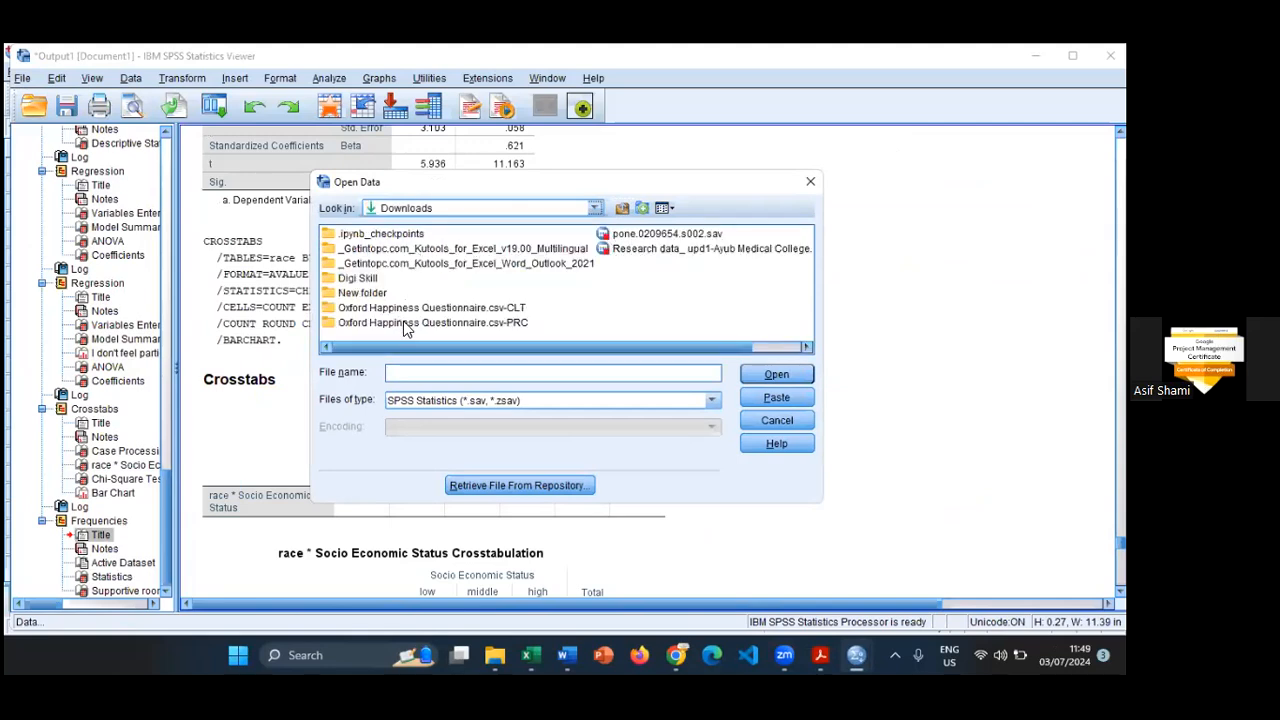
pyautogui.click(406, 309)
pyautogui.click(767, 372)
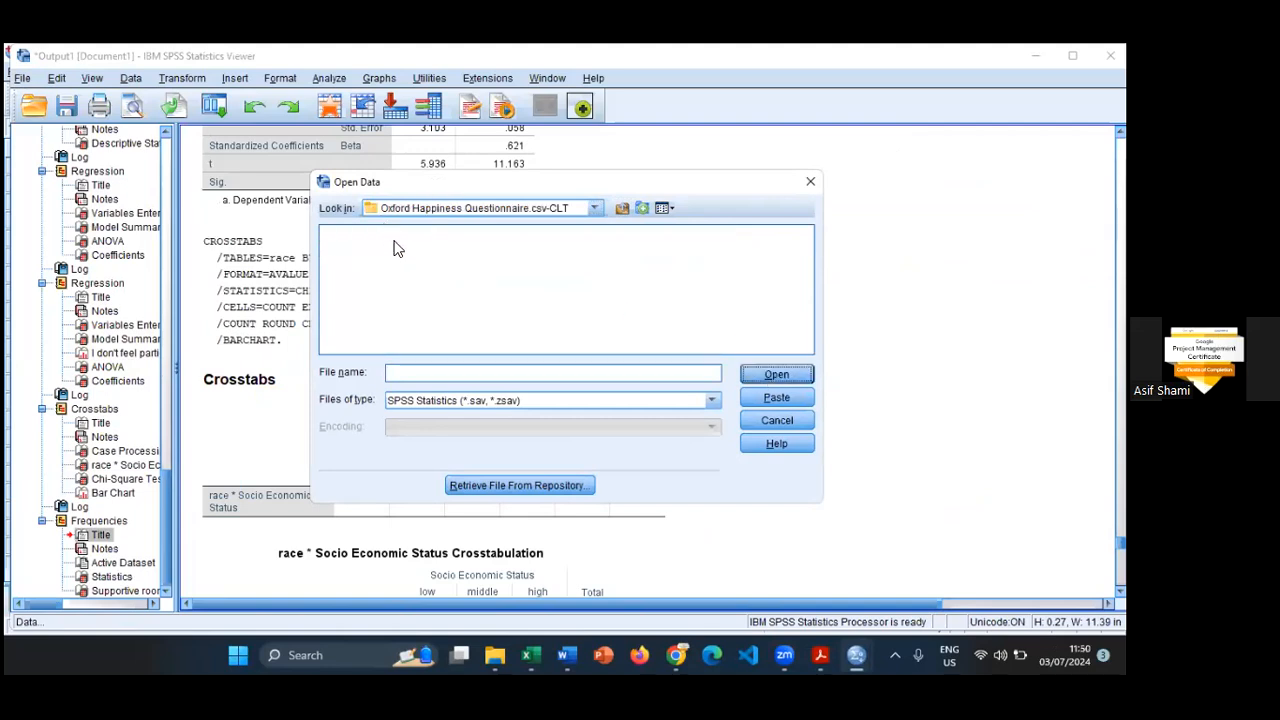
pyautogui.click(805, 423)
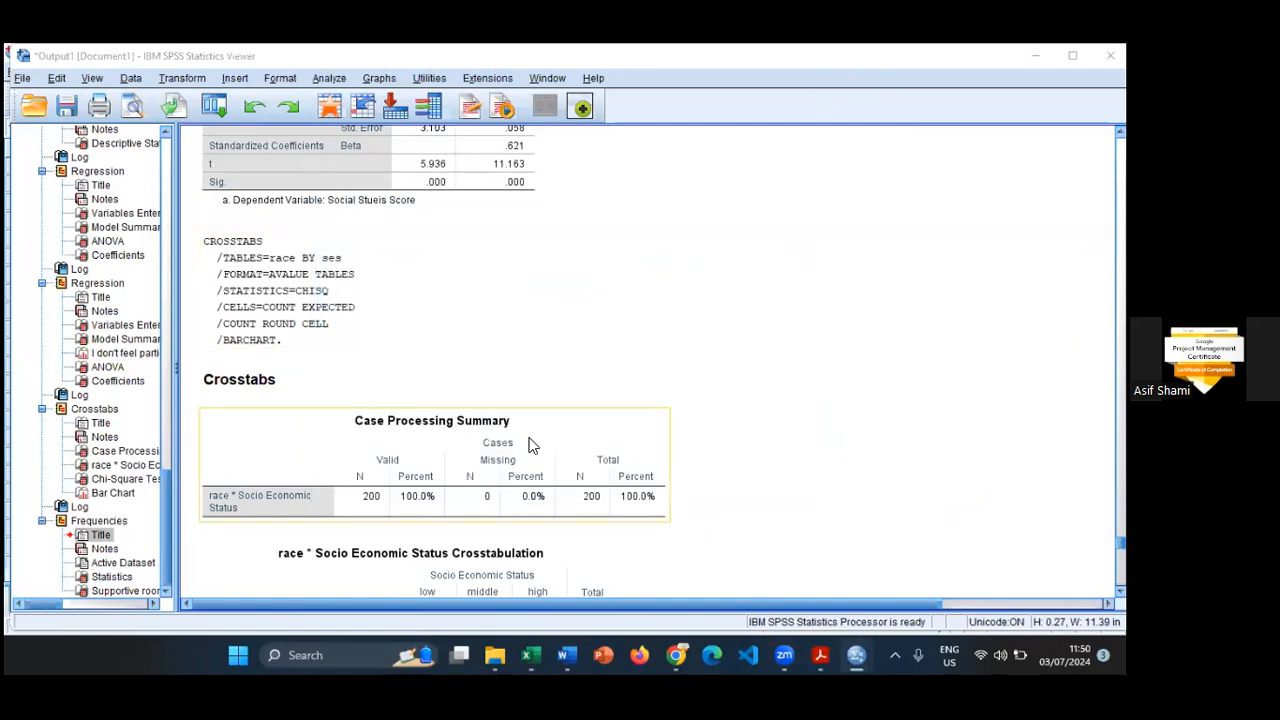
# - Switch to the Untitled2 questionnaire dataset and display its answers as numeric codes instead of value labels
pyautogui.hotkey('alt', 'Tab')
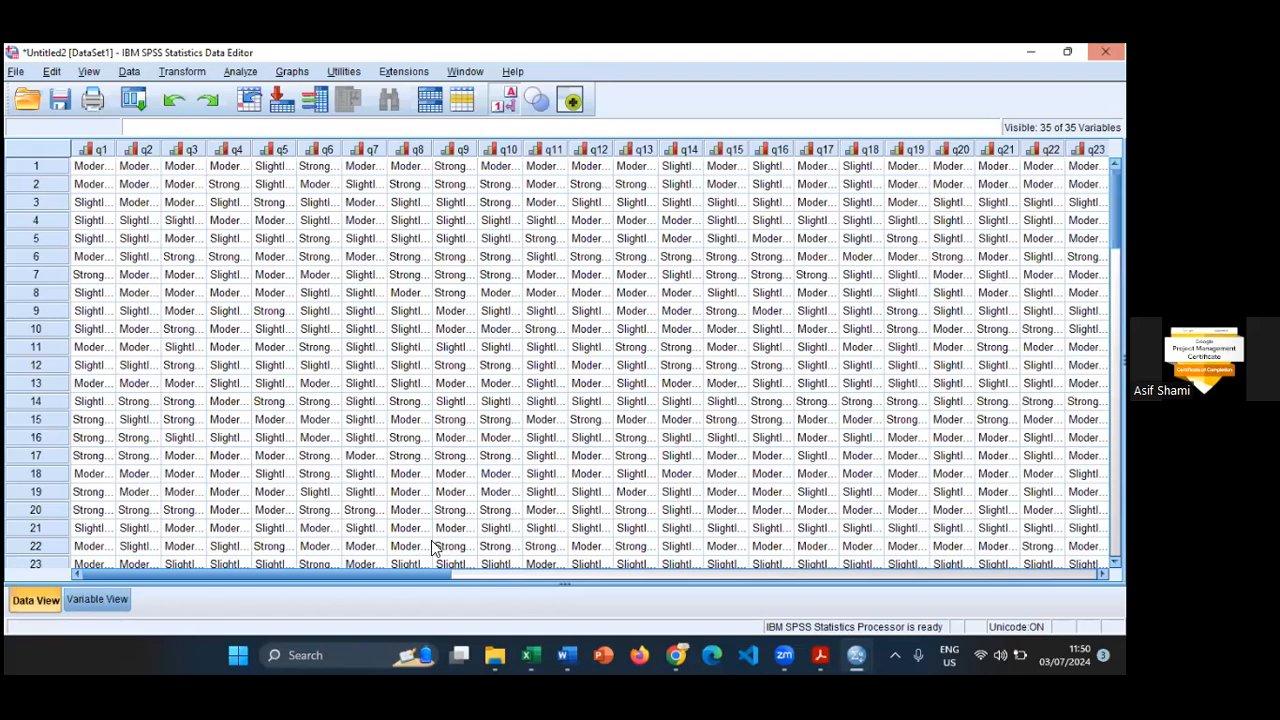
pyautogui.click(504, 99)
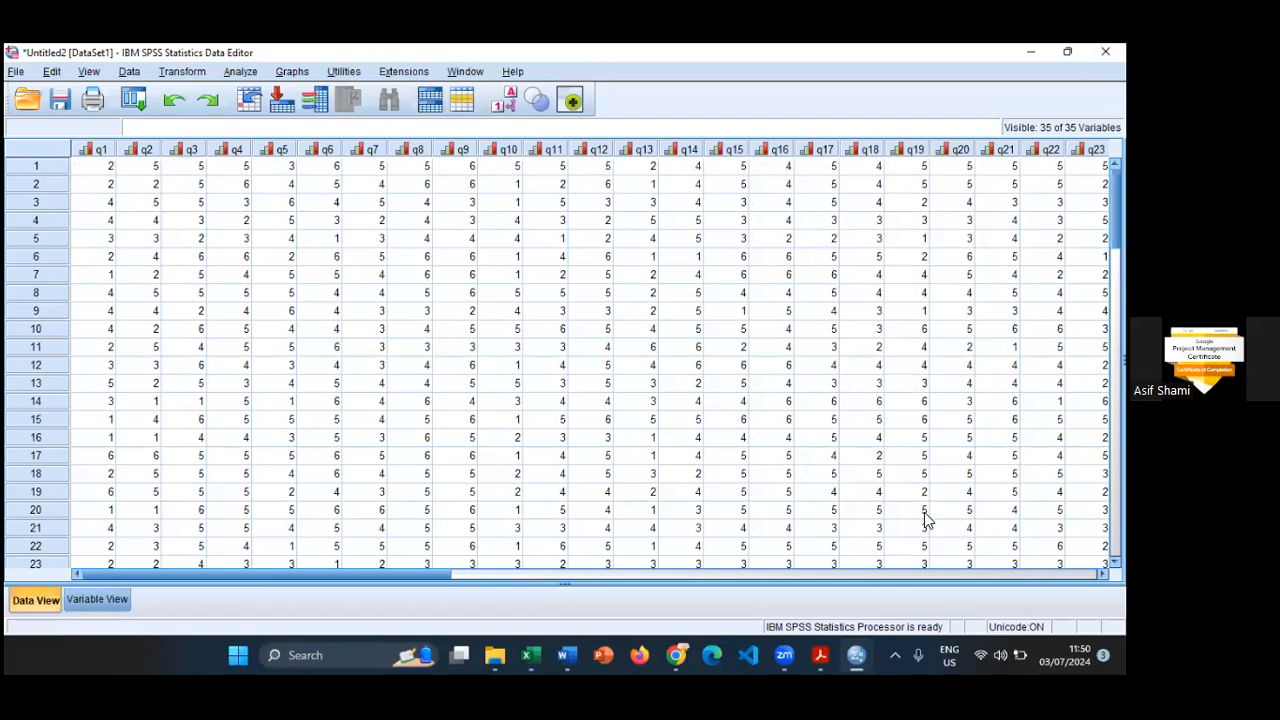
pyautogui.hscroll(3, 590, 360)
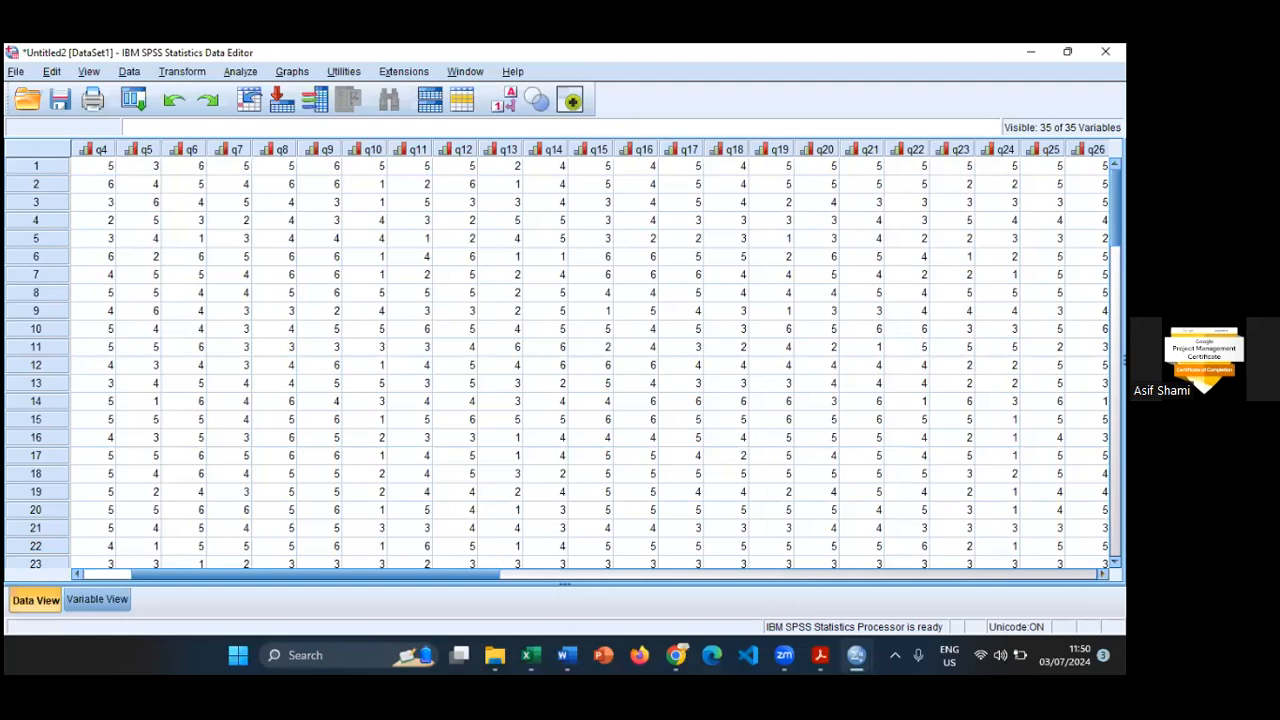
pyautogui.hscroll(6, 590, 360)
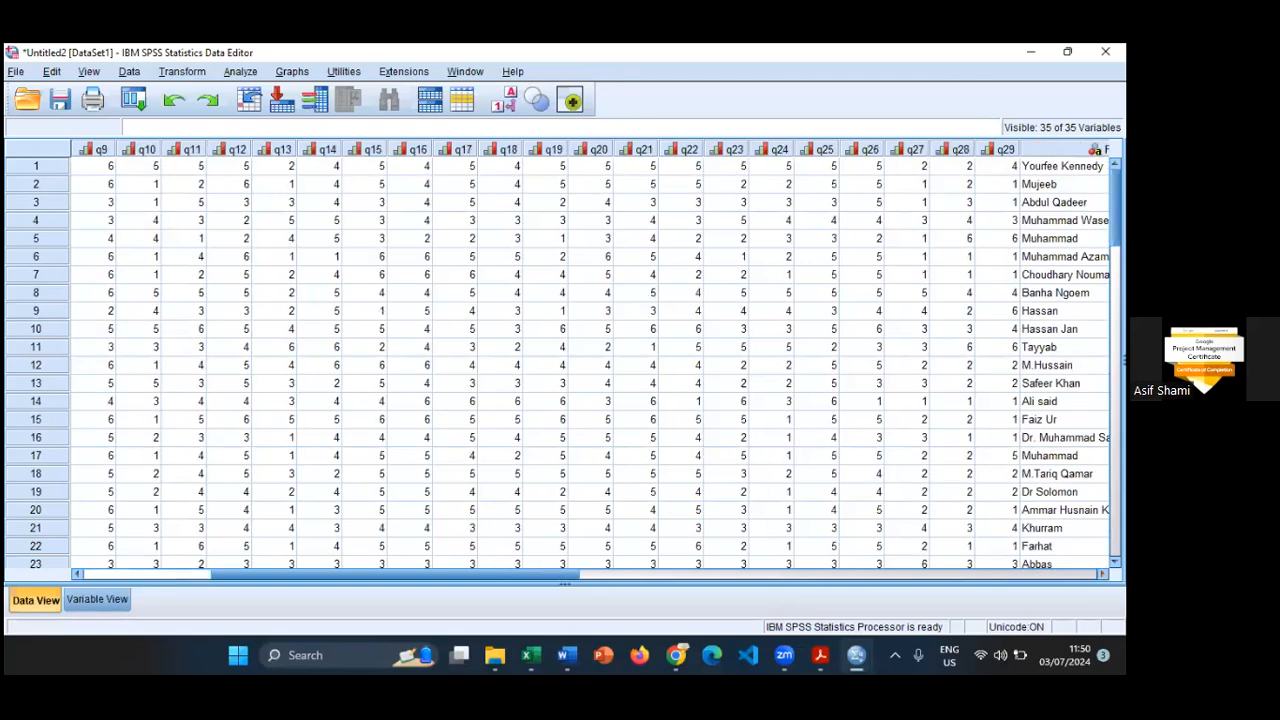
# - Set the alignment of variable q29 to Center in its variable definition
pyautogui.click(954, 149)
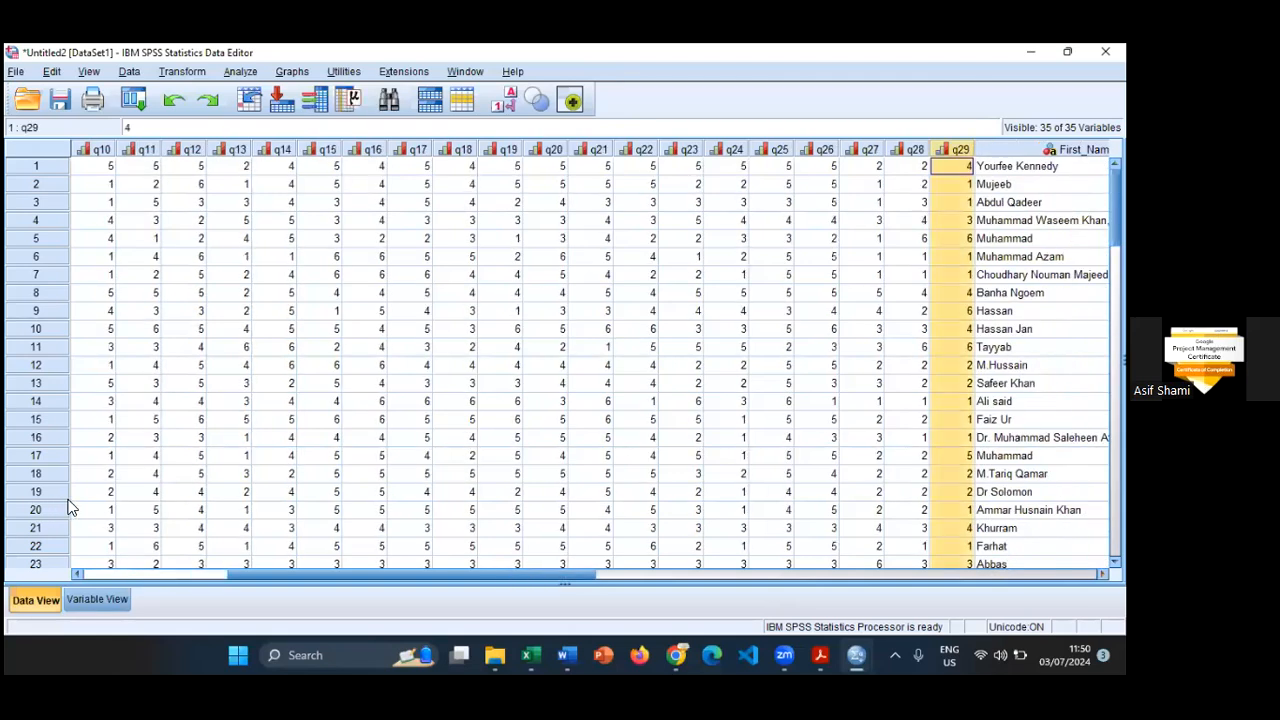
pyautogui.click(97, 599)
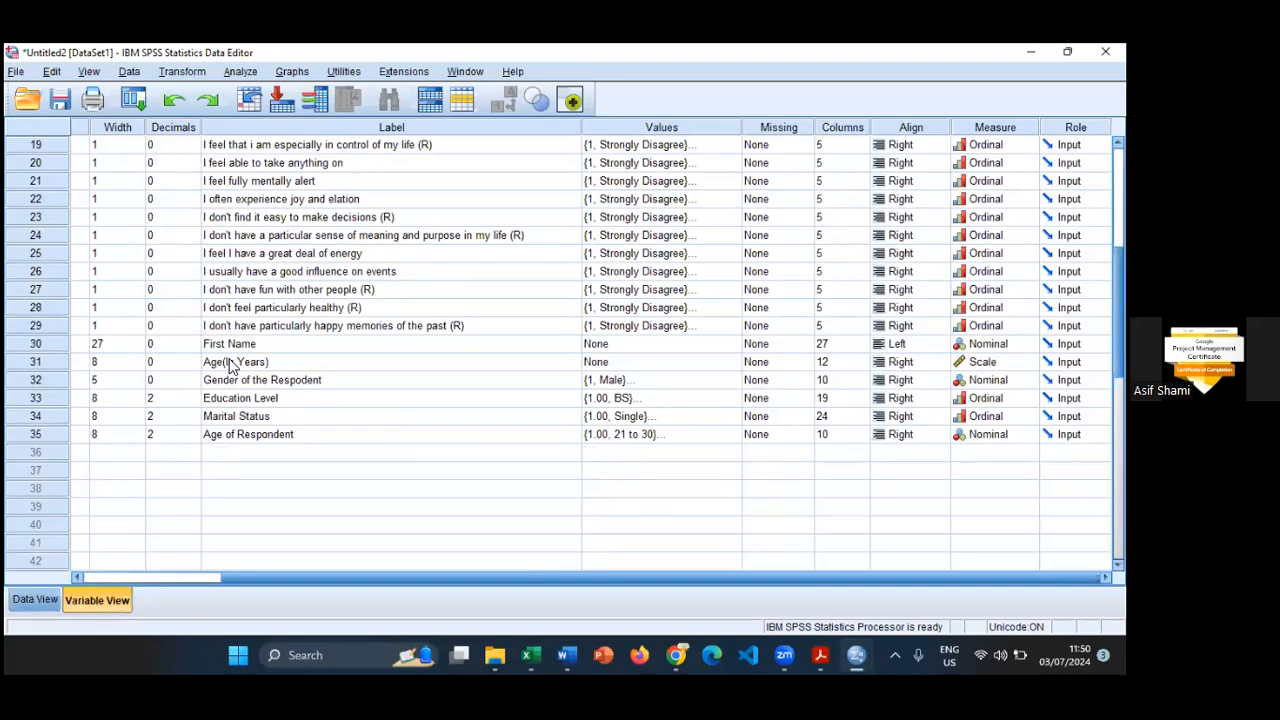
pyautogui.moveTo(249, 575); pyautogui.dragTo(109, 576)
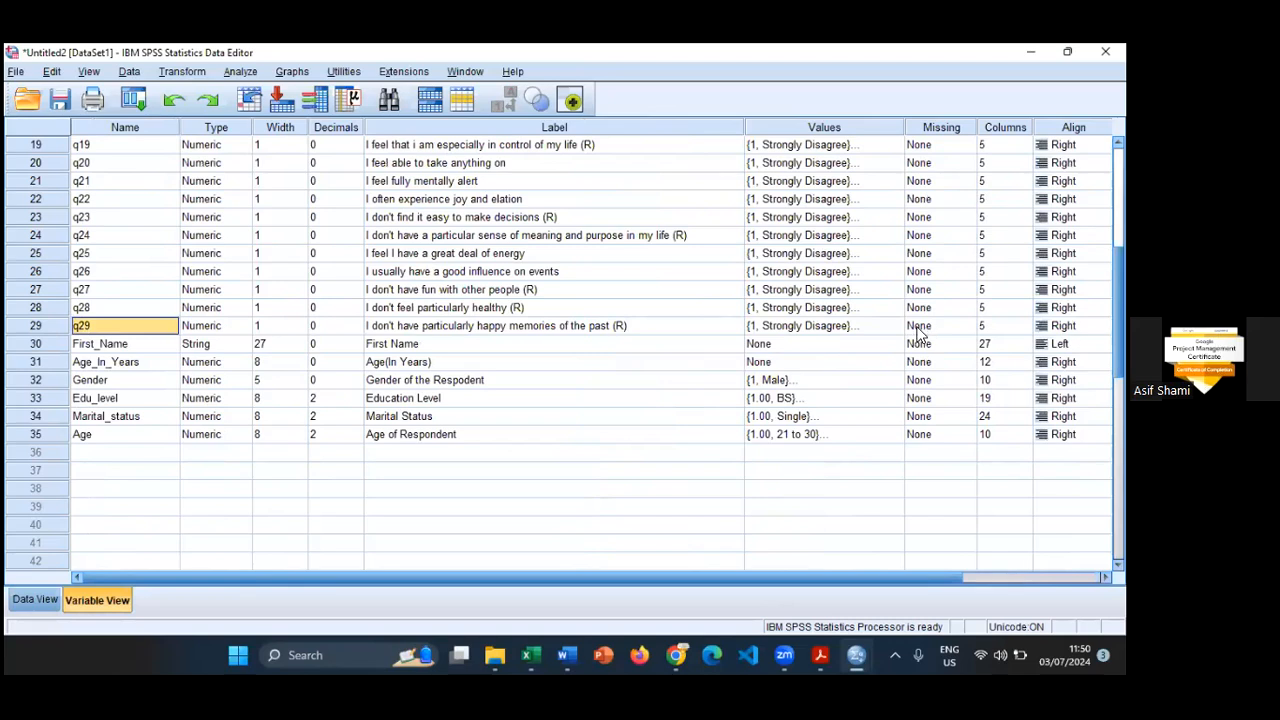
pyautogui.click(1070, 326)
pyautogui.click(1065, 360)
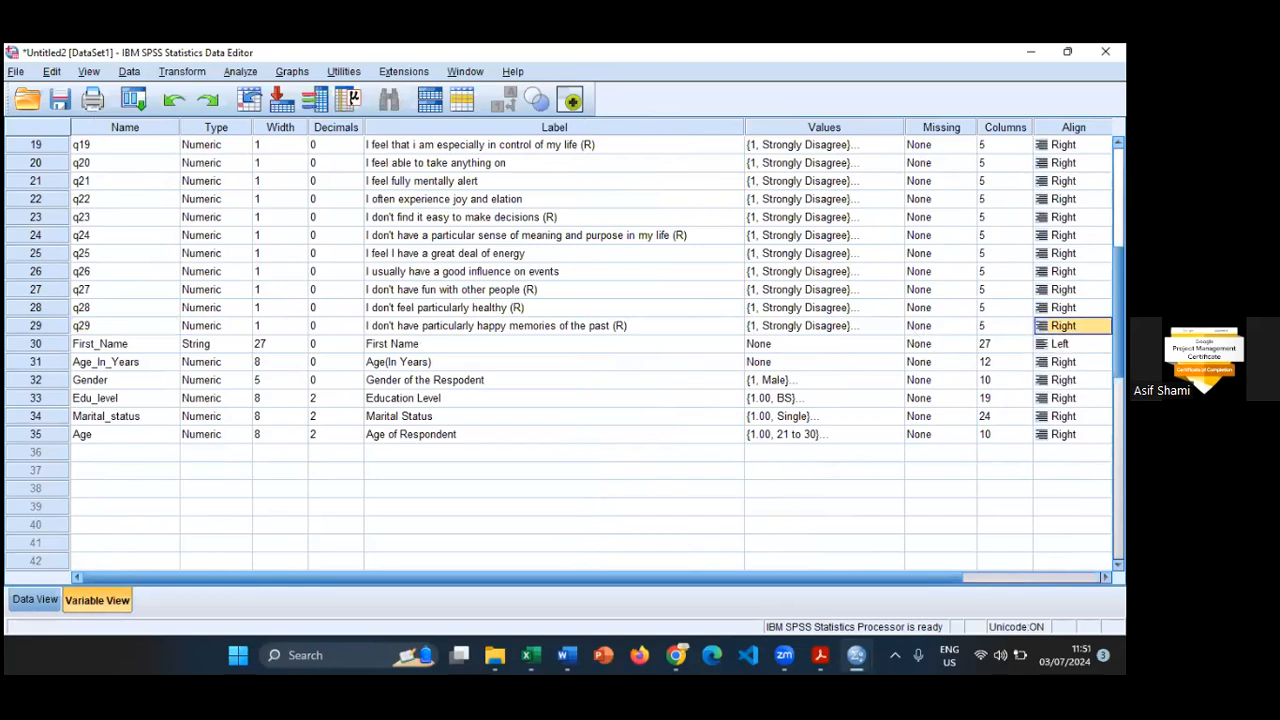
pyautogui.click(1070, 326)
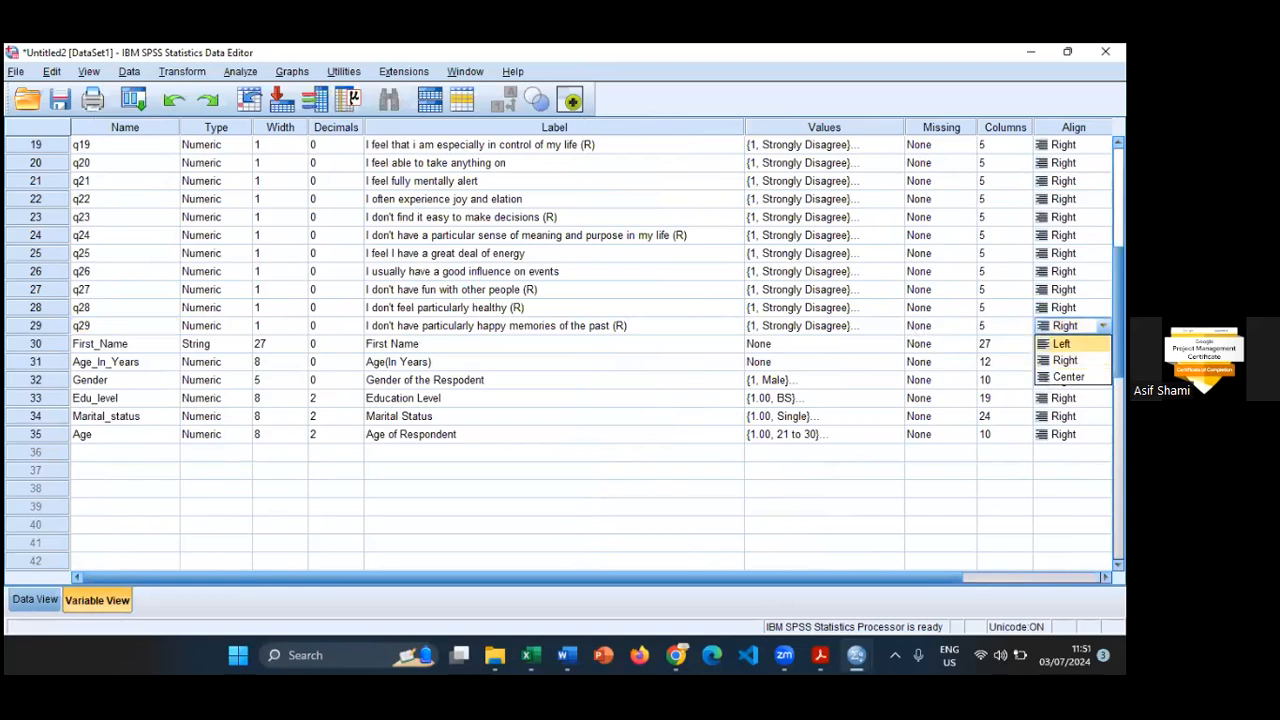
pyautogui.click(1074, 377)
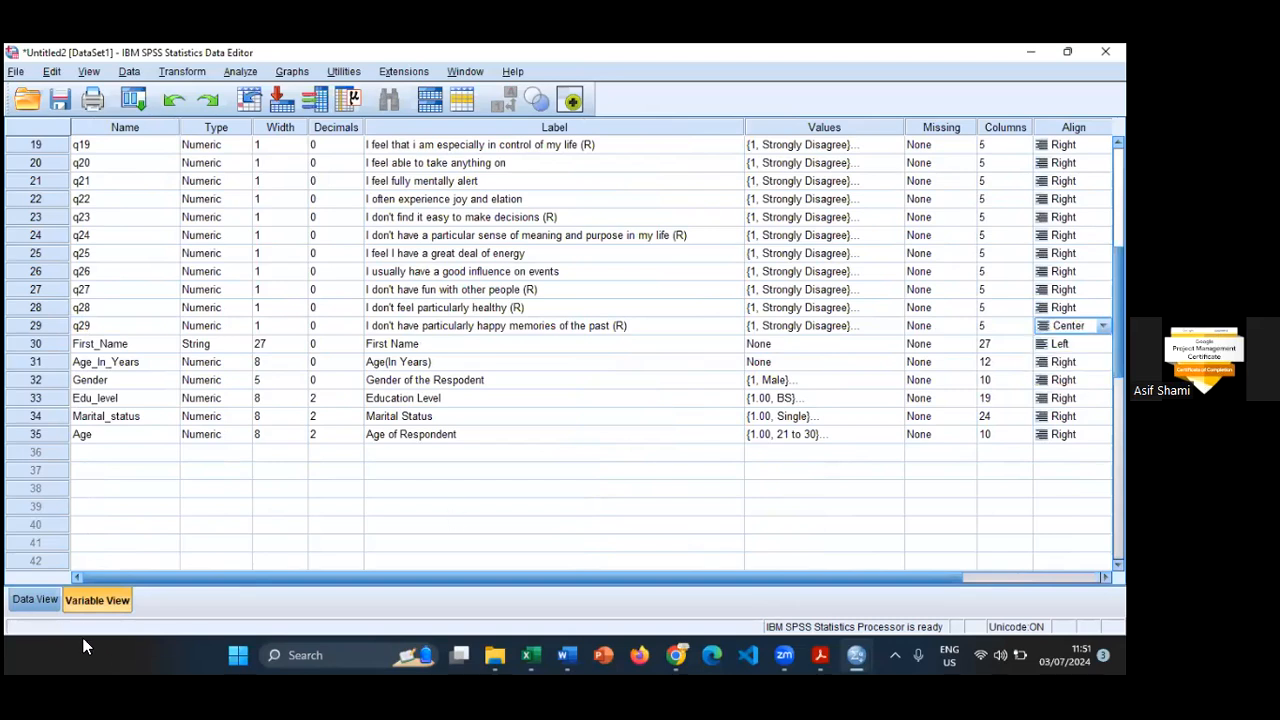
# - Return to the case data and widen the q29 column
pyautogui.click(35, 599)
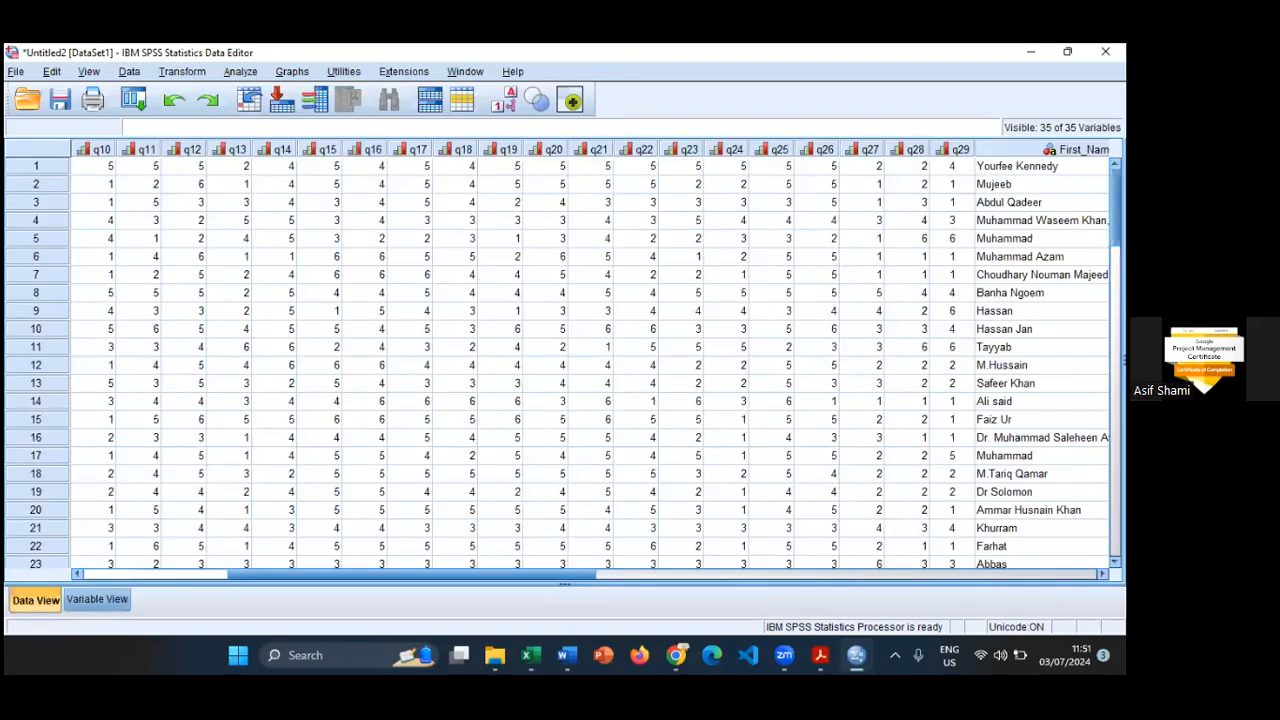
pyautogui.click(1075, 149)
pyautogui.moveTo(902, 149); pyautogui.dragTo(924, 149)
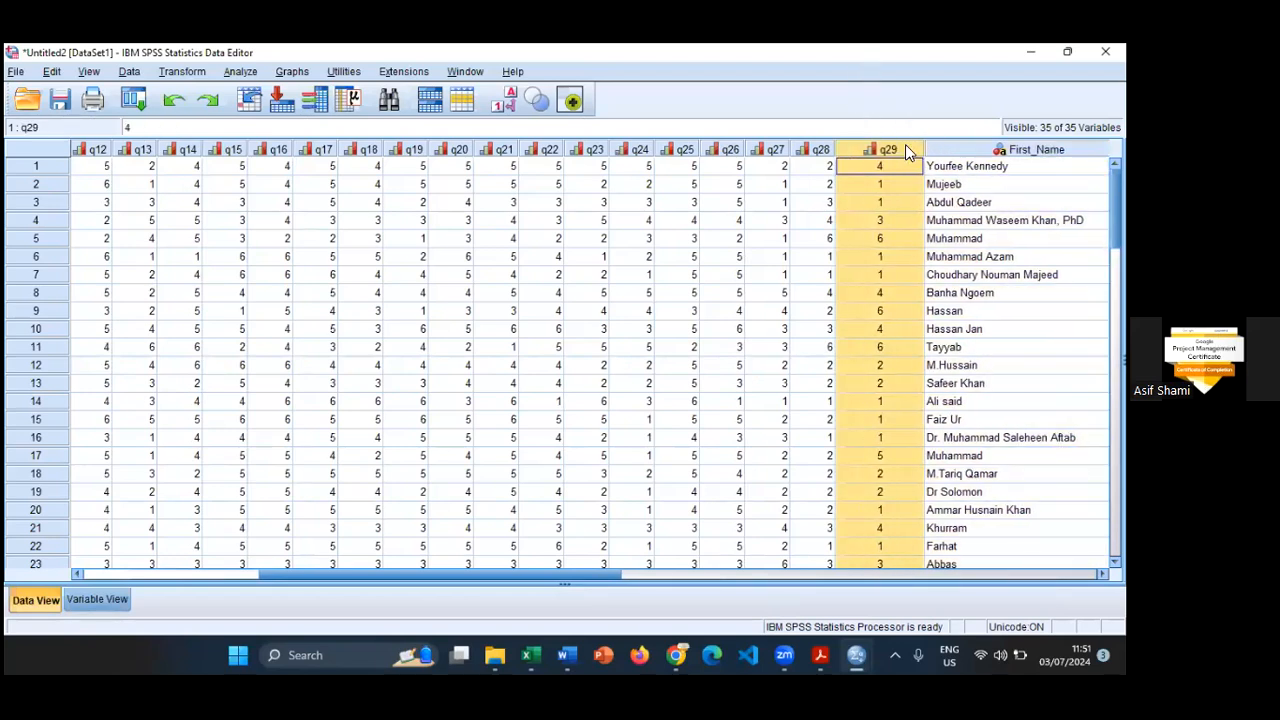
pyautogui.moveTo(907, 151)
pyautogui.click(881, 184)
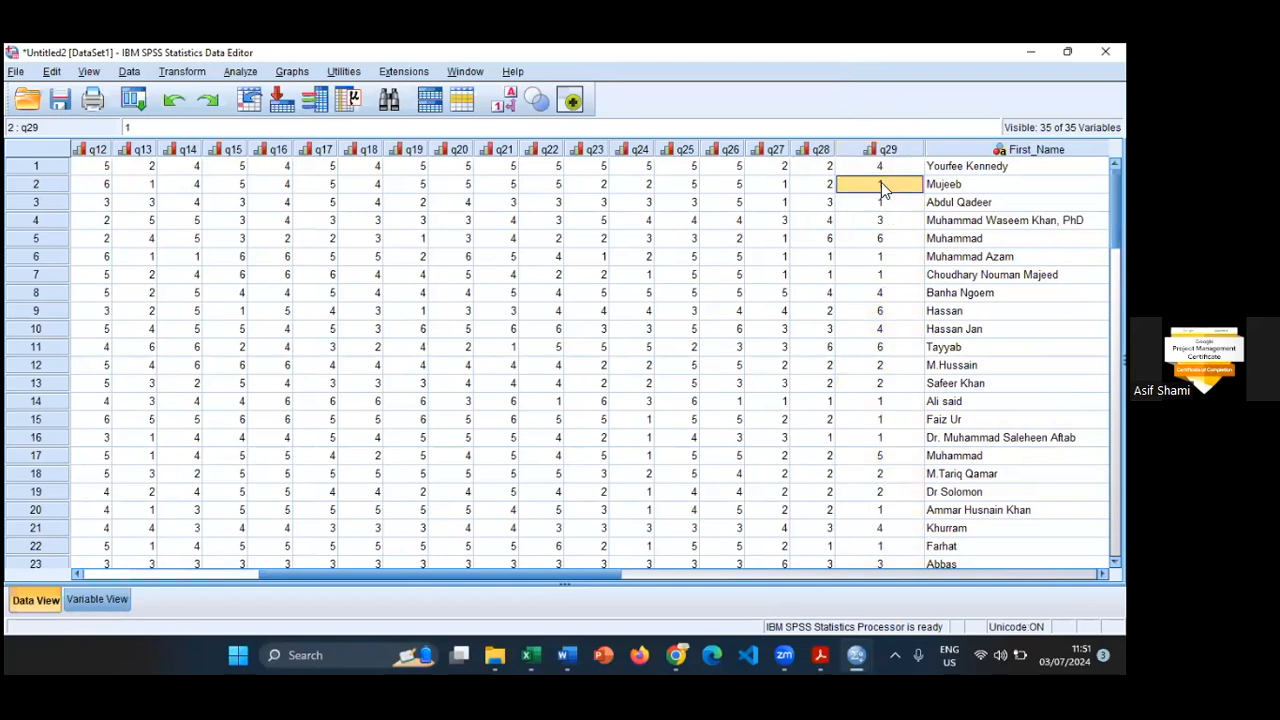
# - Start a recode into different variables, clear the previous Age recode settings and choose q29 as the input variable
pyautogui.click(188, 72)
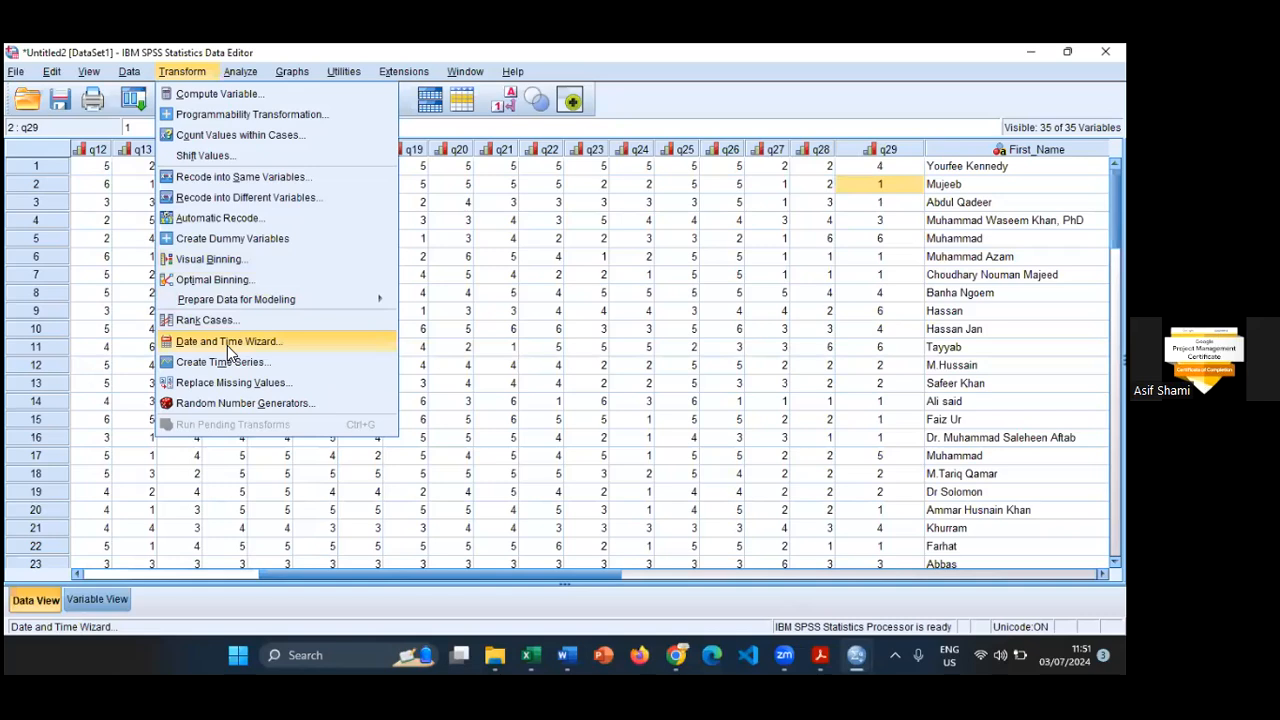
pyautogui.click(227, 197)
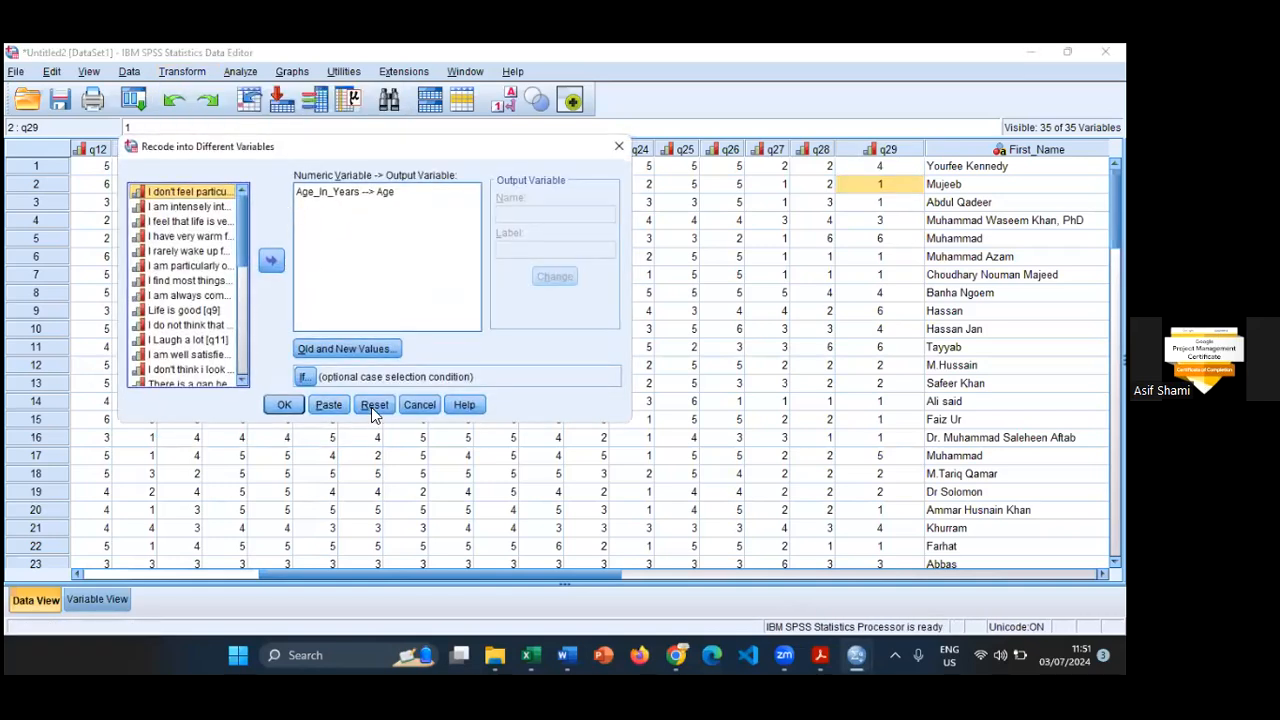
pyautogui.click(373, 408)
pyautogui.scroll(-4, 232, 333)
pyautogui.scroll(-3, 232, 333)
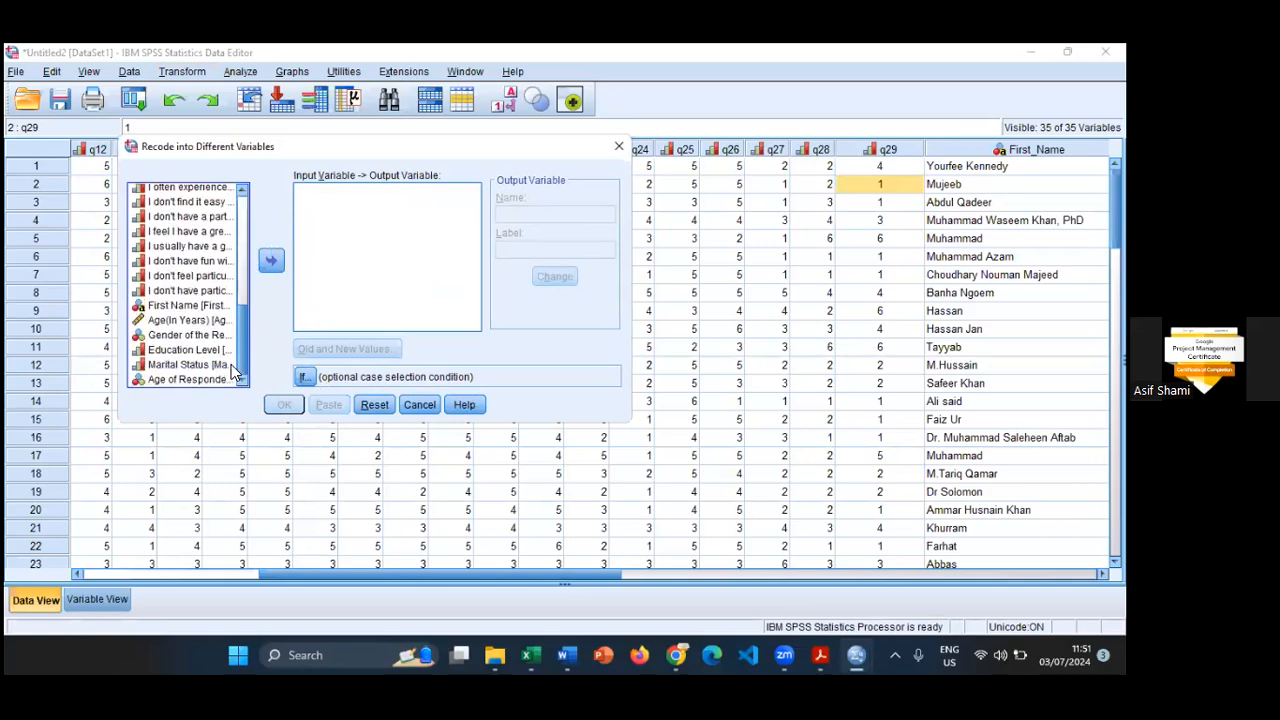
pyautogui.click(186, 294)
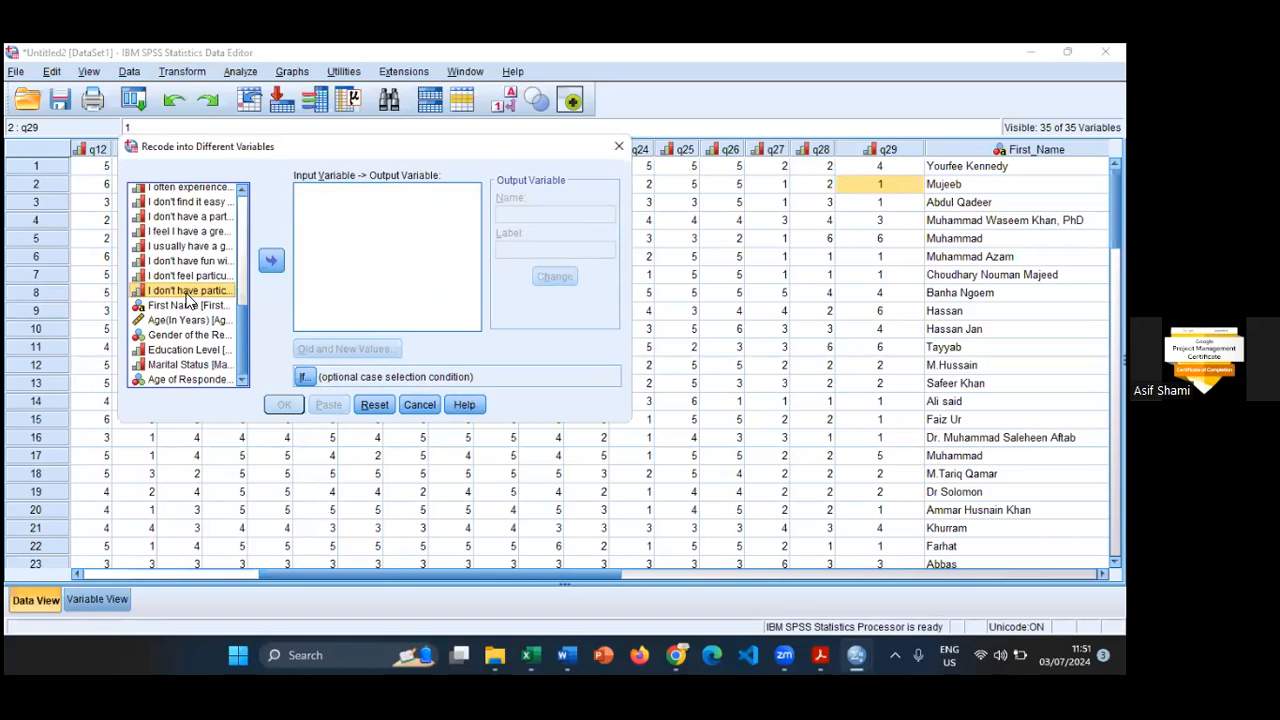
pyautogui.click(271, 261)
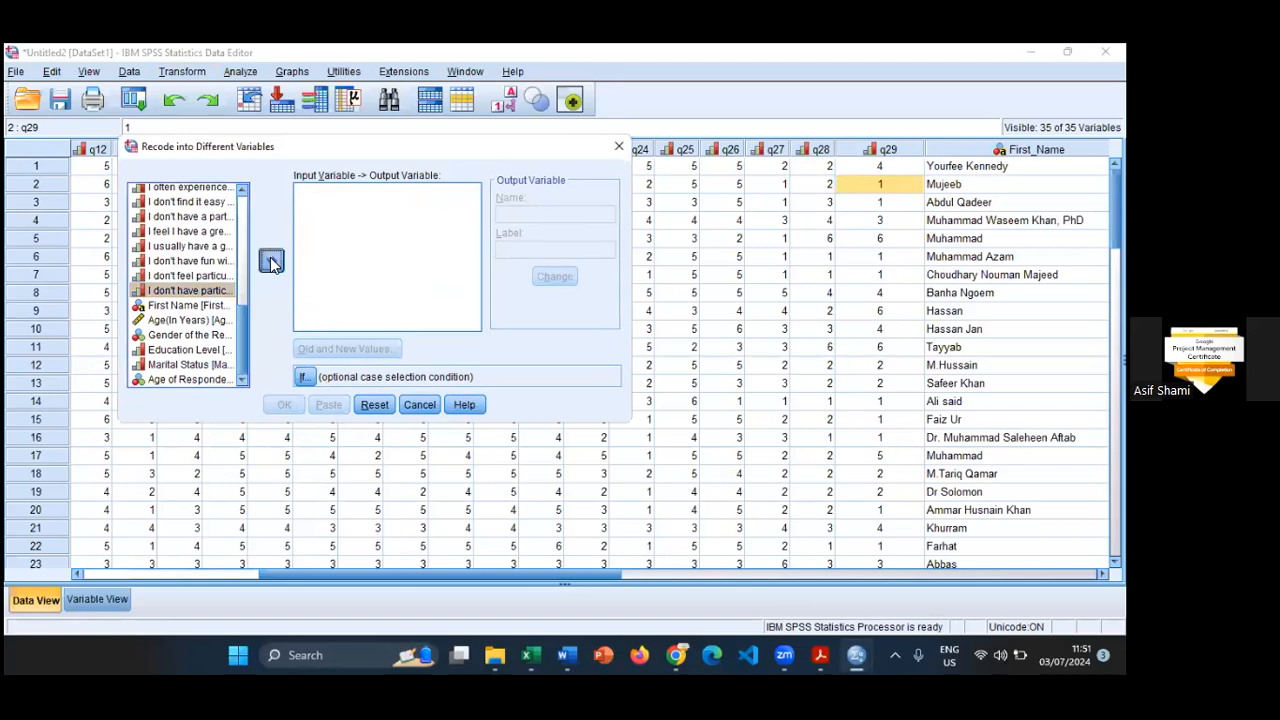
# - Enter recoded_q29 as the name of the output variable for q29
pyautogui.click(532, 216)
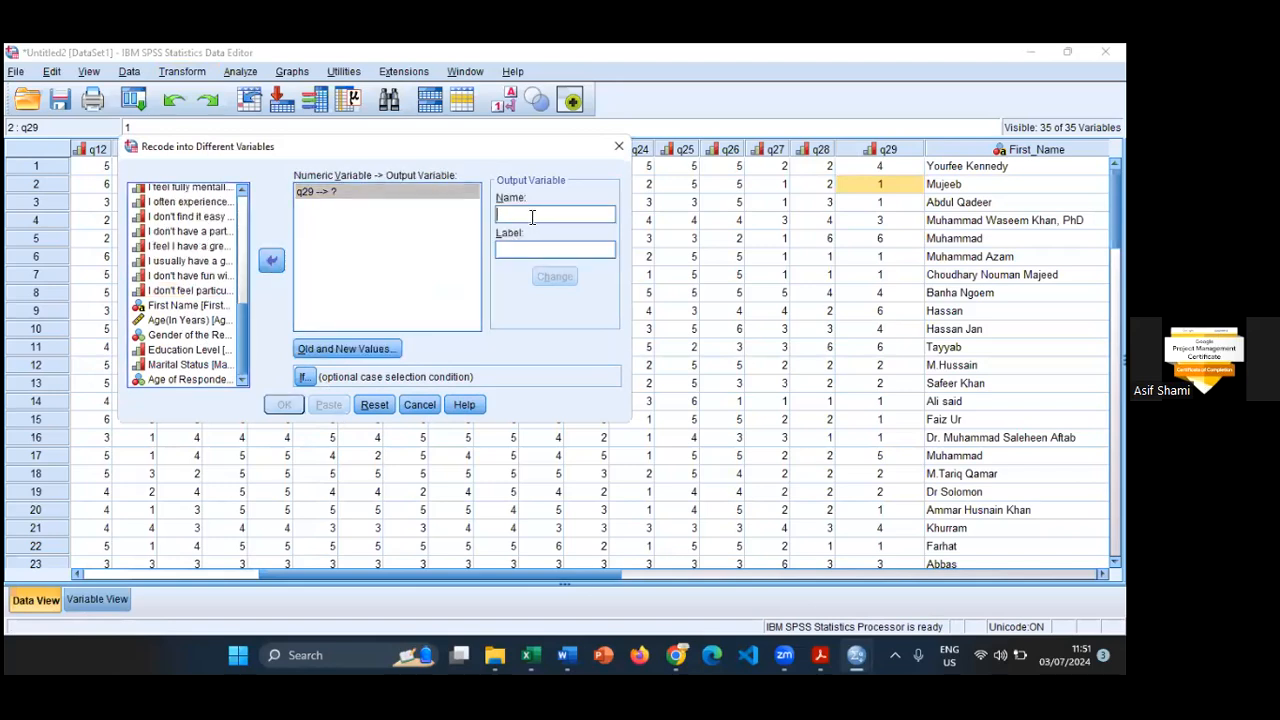
pyautogui.write('rec')
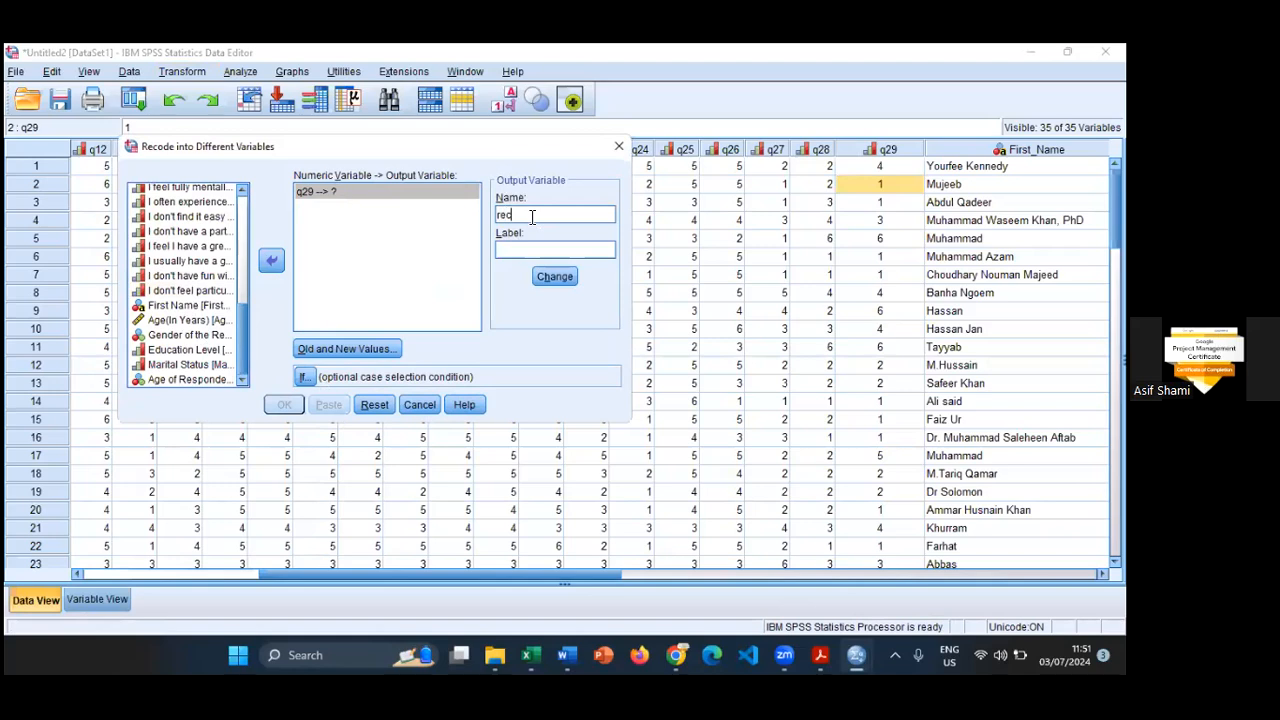
pyautogui.write('ode_q29')
pyautogui.click(528, 250)
# - Define the first old-to-new value pairs for the q29 recode: 1 becomes 6 and 2 becomes 5
pyautogui.click(380, 355)
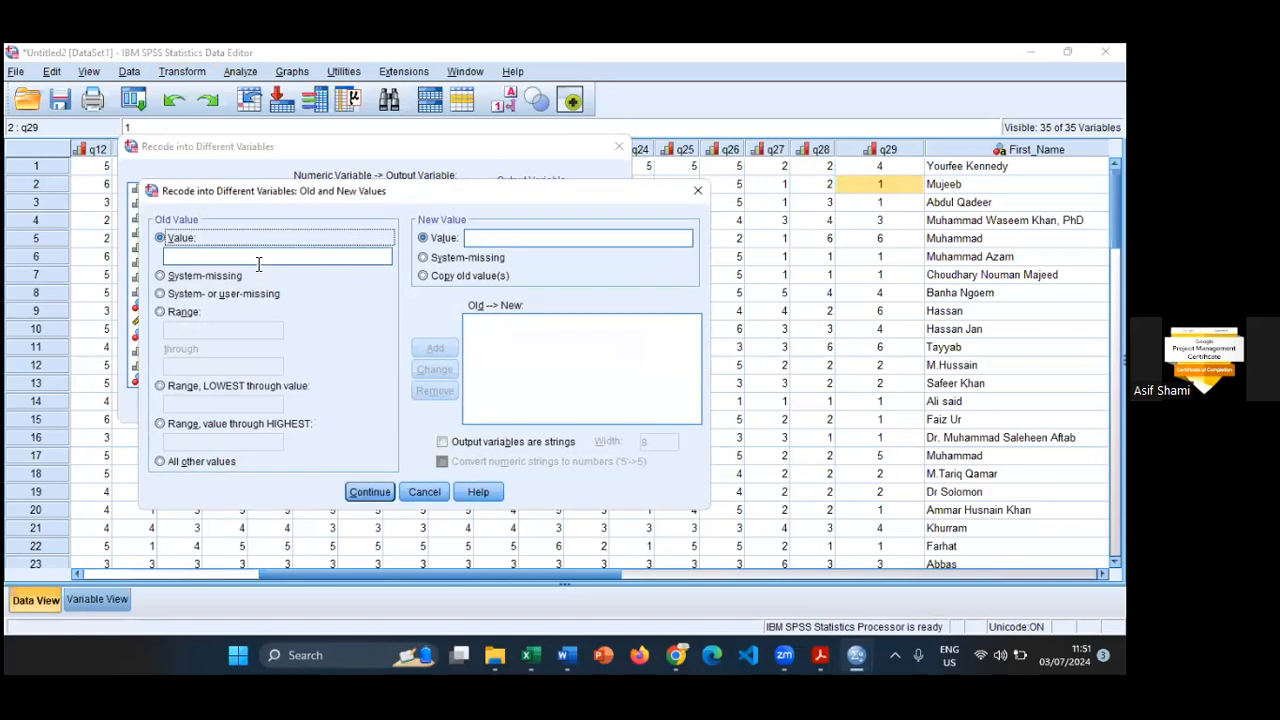
pyautogui.click(256, 259)
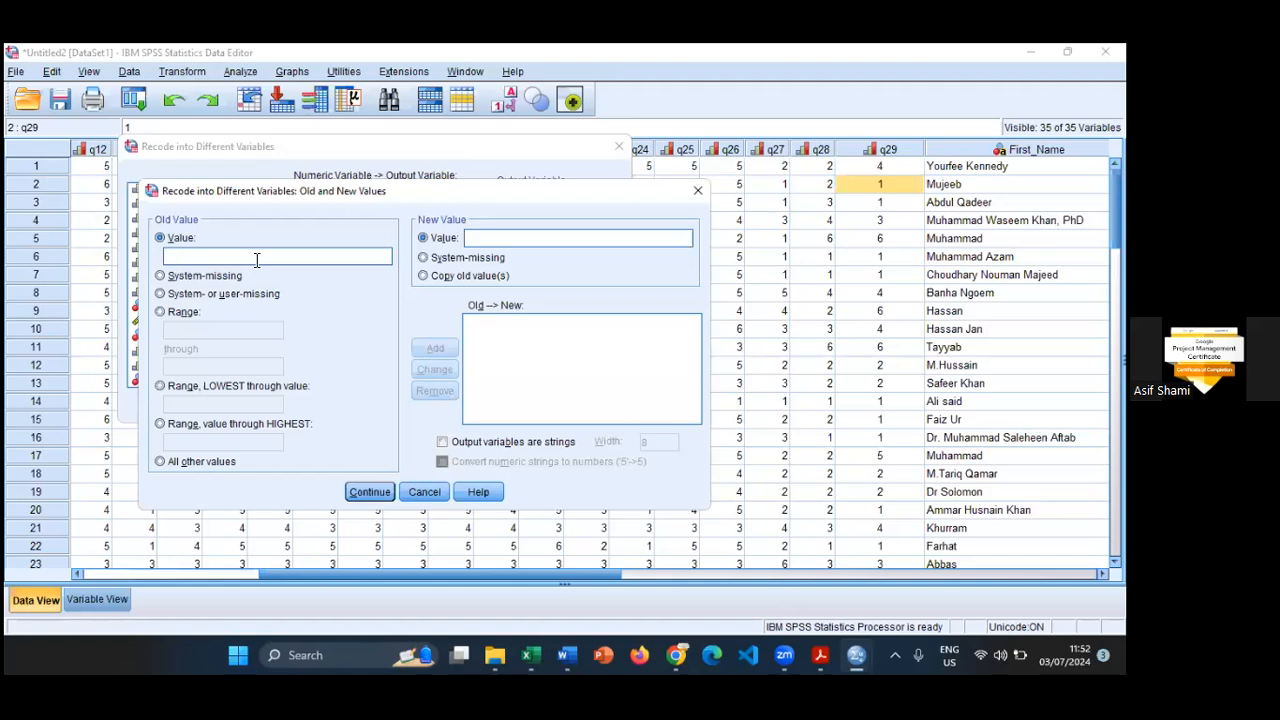
pyautogui.click(478, 237)
pyautogui.write('6')
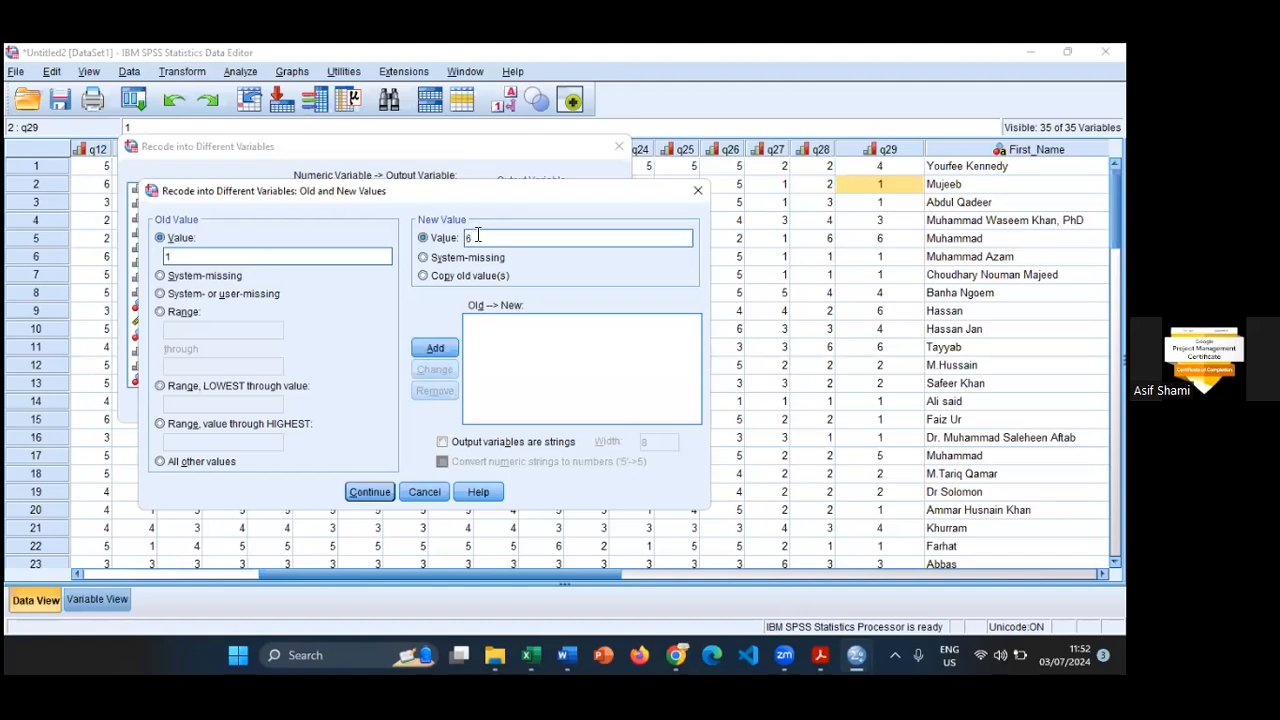
pyautogui.click(435, 347)
pyautogui.click(301, 259)
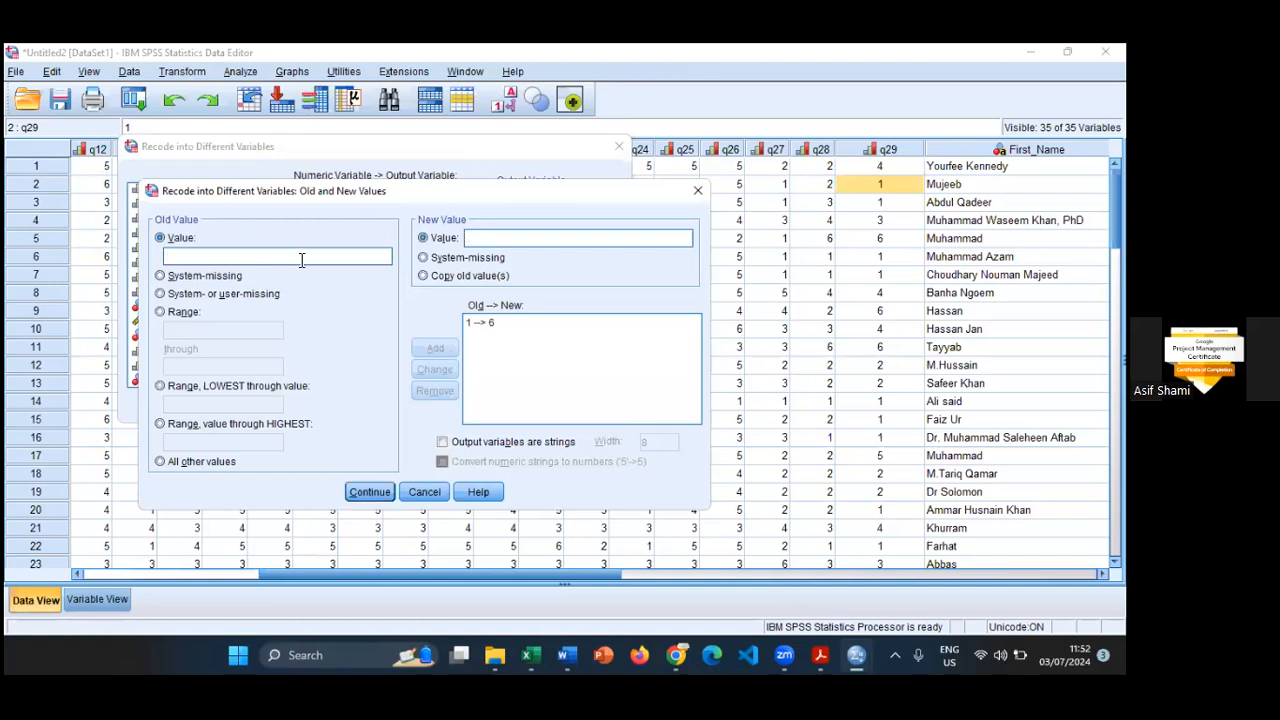
pyautogui.write('2')
pyautogui.click(489, 242)
pyautogui.write('5')
pyautogui.press('Return')
# - Add the middle value pairs to the q29 recode: 3 becomes 4 and 4 becomes 3
pyautogui.write('3')
pyautogui.press('Tab')
pyautogui.click(547, 240)
pyautogui.write('4')
pyautogui.click(435, 347)
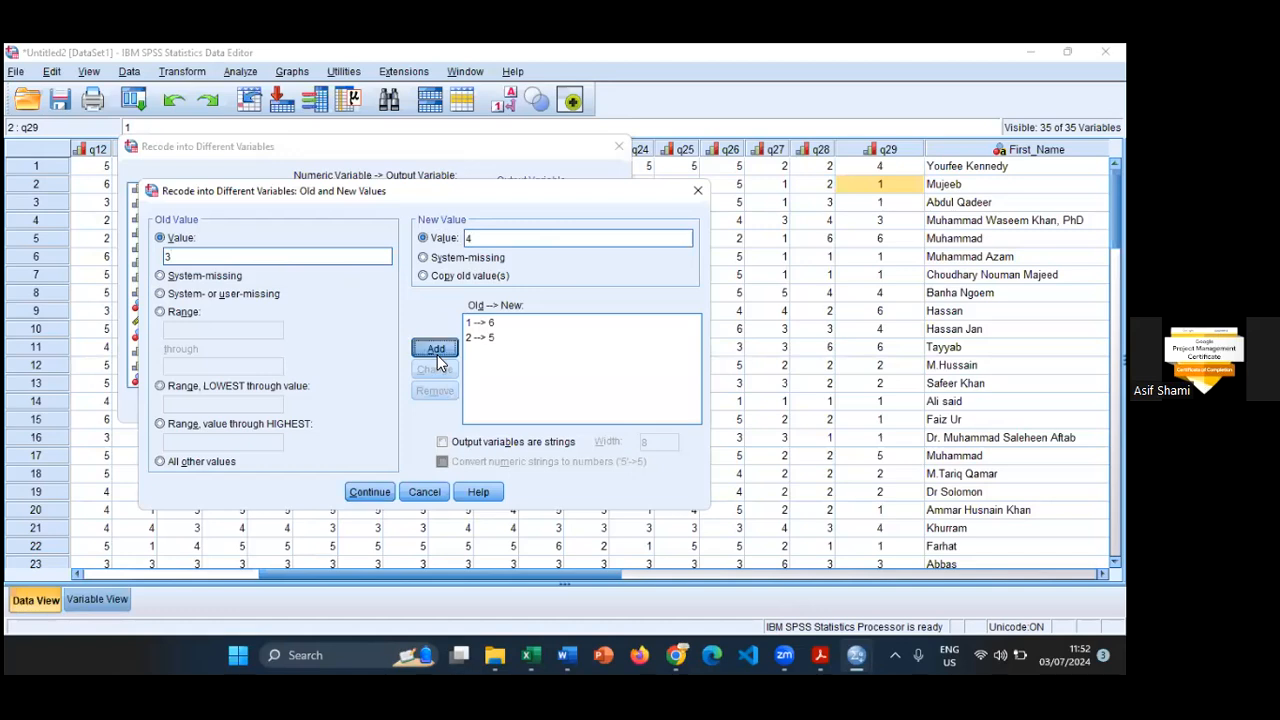
pyautogui.click(253, 260)
pyautogui.write('4')
pyautogui.click(481, 237)
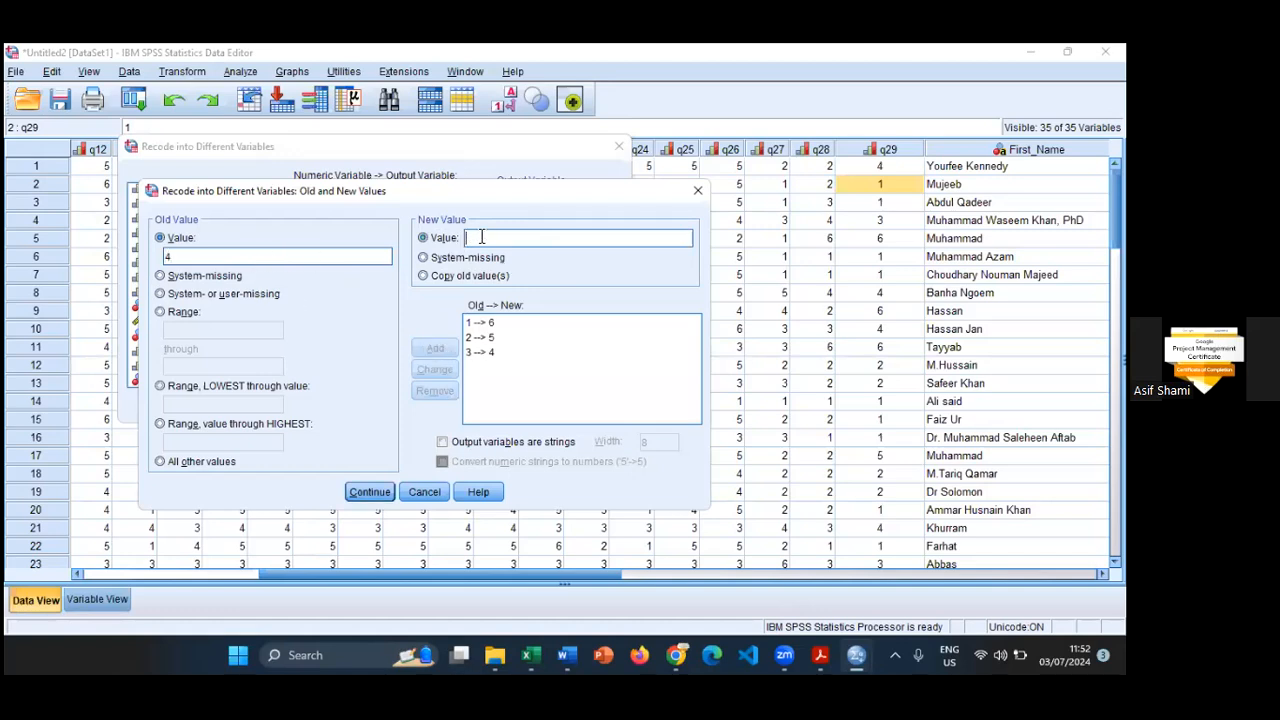
pyautogui.write('3')
pyautogui.click(445, 349)
# - Add the last value pairs to the q29 recode, 5 to 2 and 6 to 1, and accept the mapping
pyautogui.click(328, 258)
pyautogui.write('5')
pyautogui.click(494, 238)
pyautogui.write('2')
pyautogui.click(436, 349)
pyautogui.write('6')
pyautogui.click(491, 239)
pyautogui.write('1')
pyautogui.click(435, 348)
pyautogui.click(369, 492)
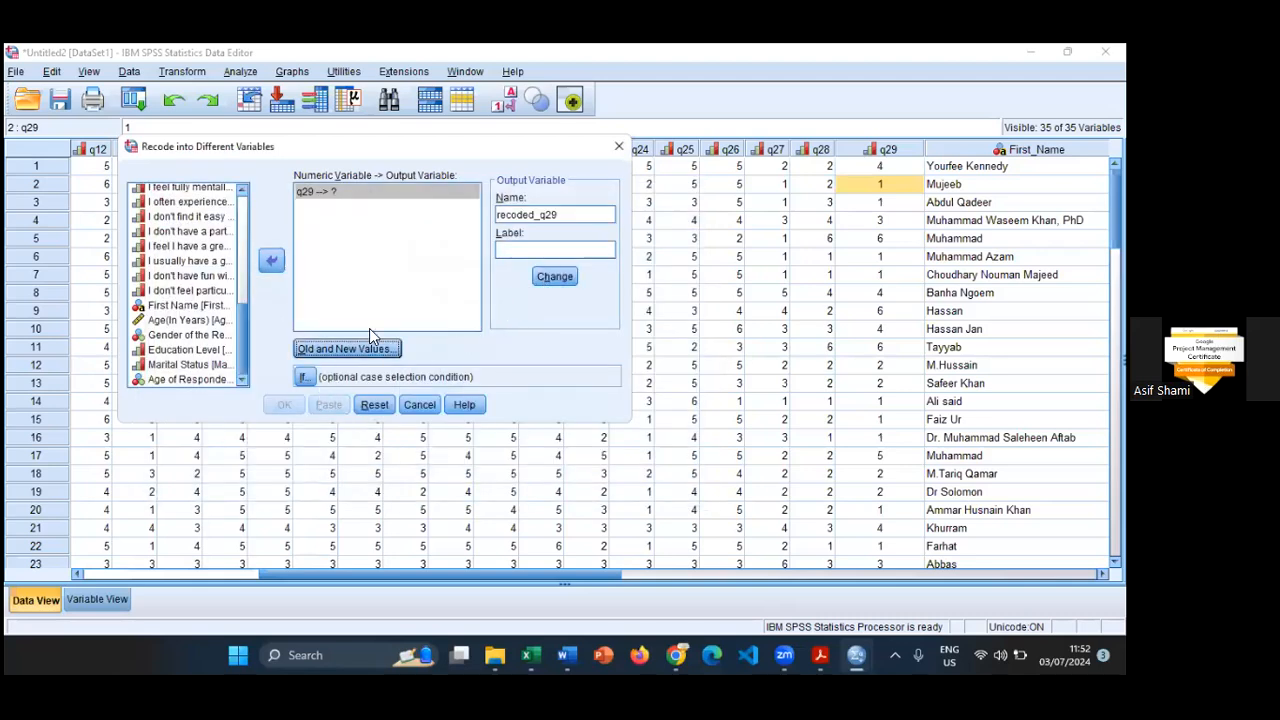
# - Assign recoded_q29 as the output of q29, recheck the old and new value list, and run the recode
pyautogui.click(563, 284)
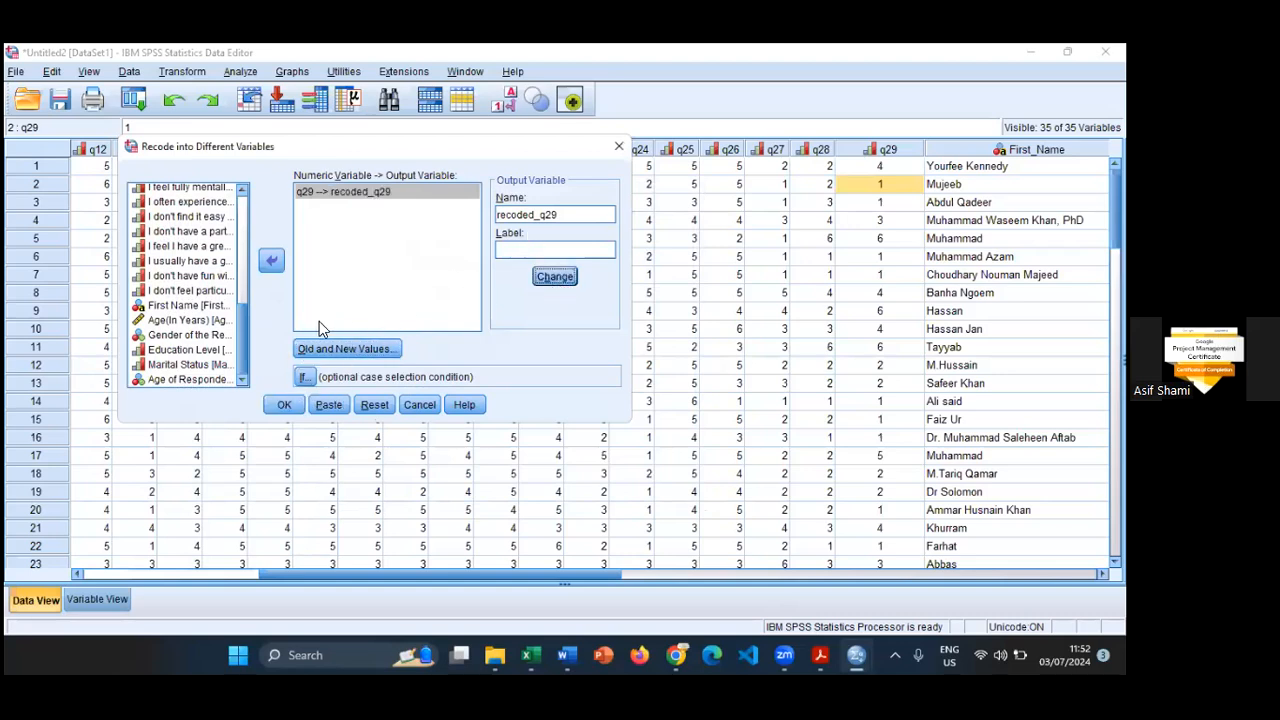
pyautogui.click(340, 348)
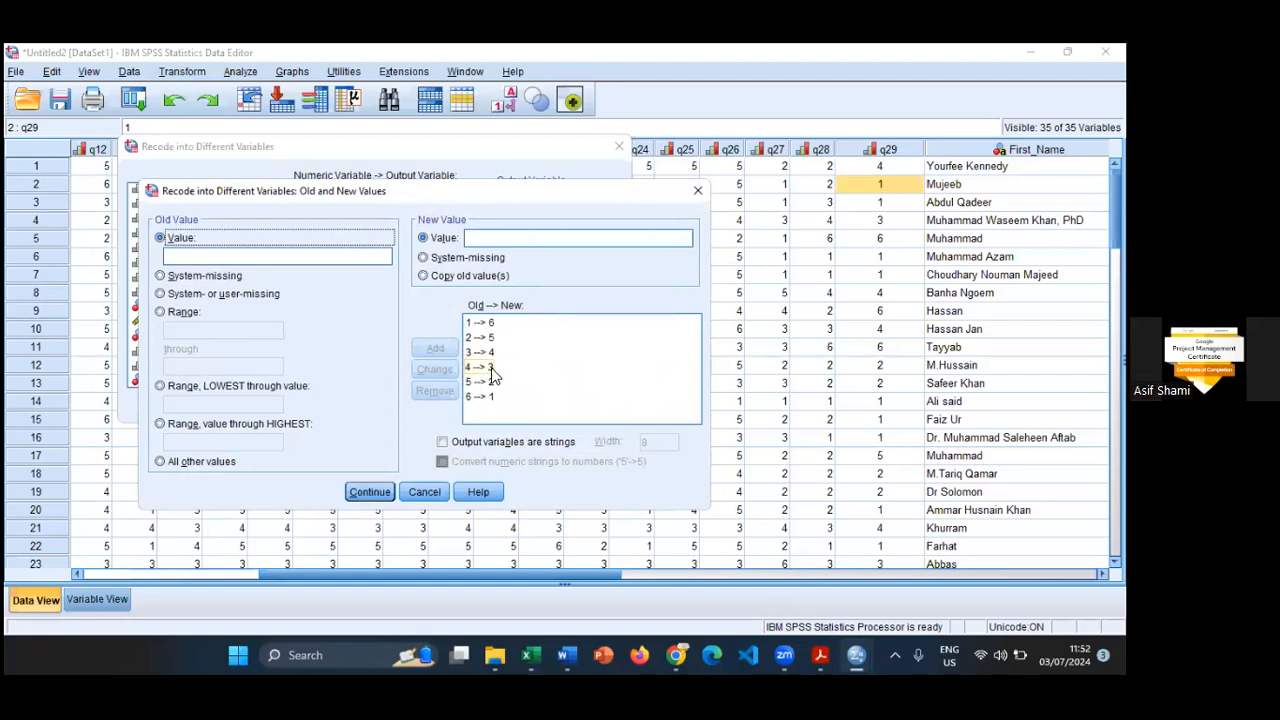
pyautogui.click(369, 492)
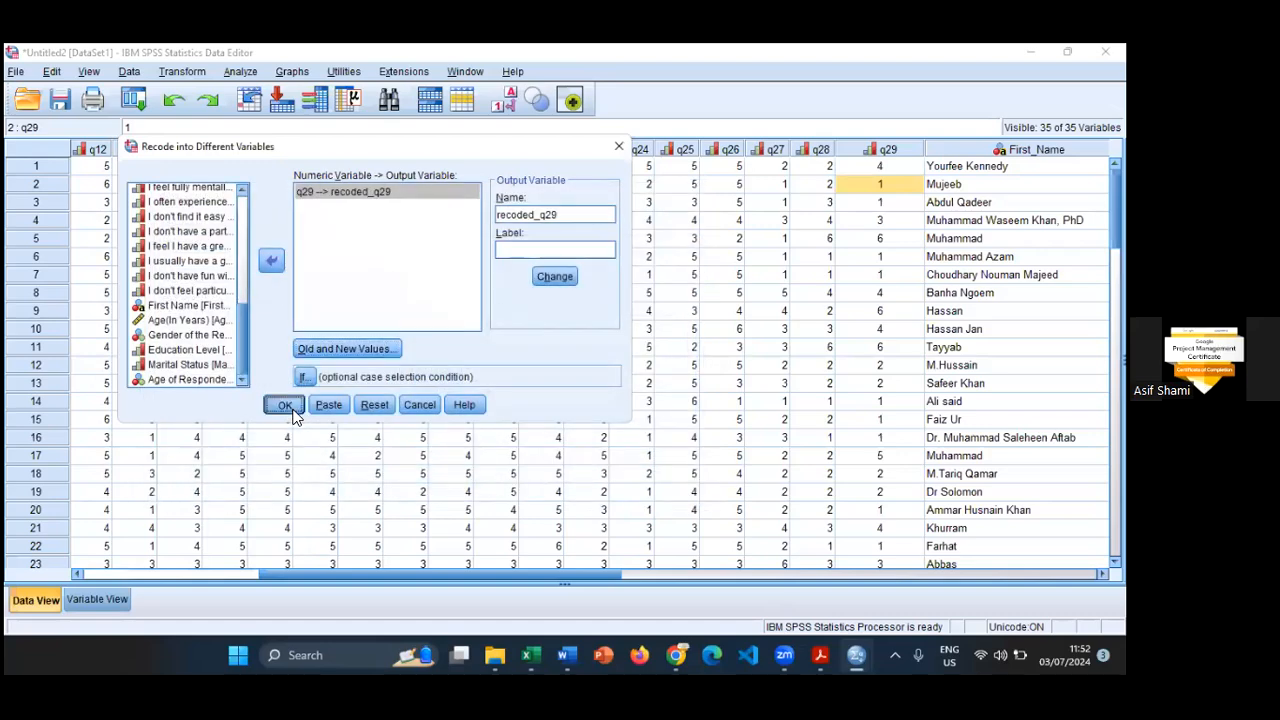
pyautogui.click(285, 405)
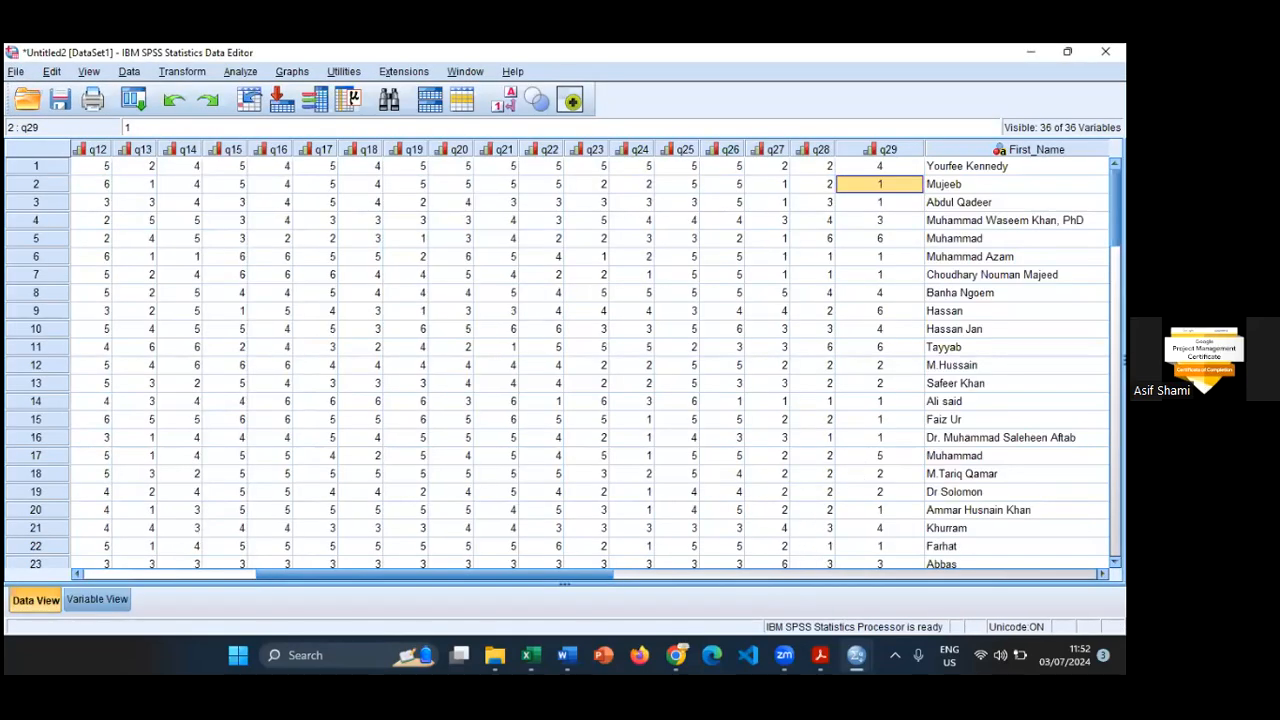
pyautogui.hscroll(5, 590, 360)
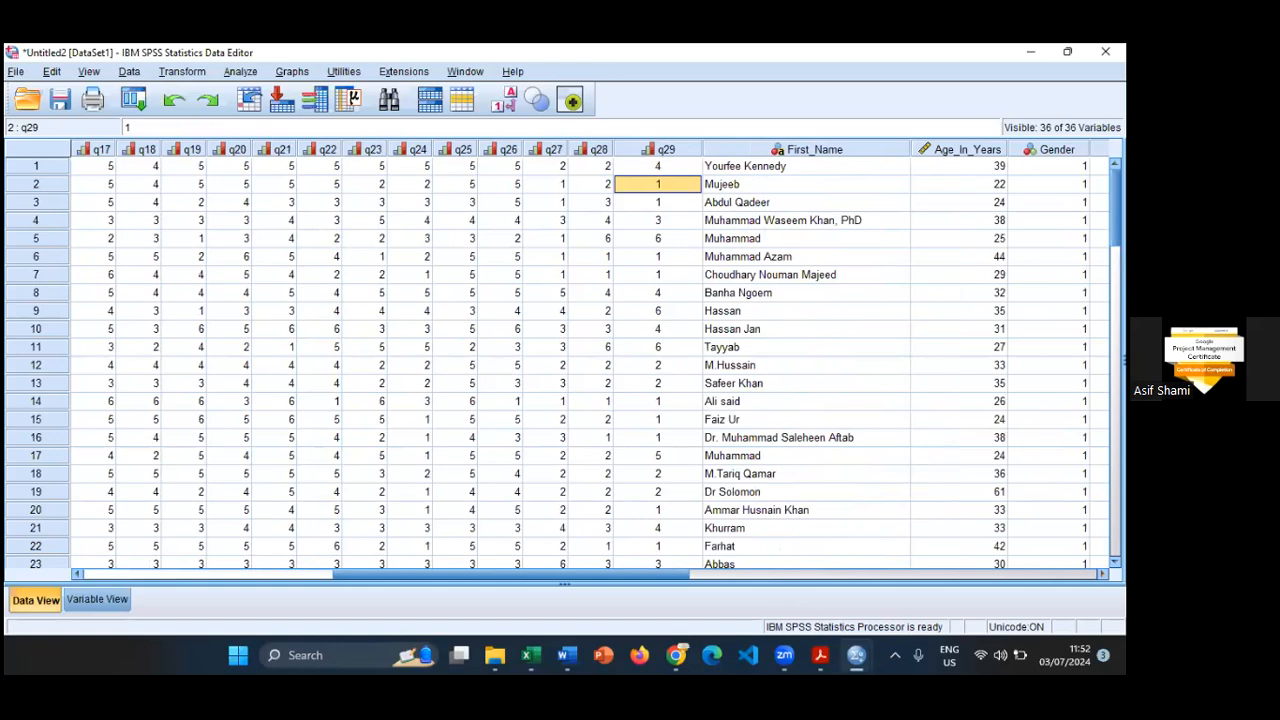
# - Narrow the columns from First_Name through recoded_q29 so that q29 and recoded_q29 can be viewed side by side
pyautogui.moveTo(910, 149); pyautogui.dragTo(756, 150)
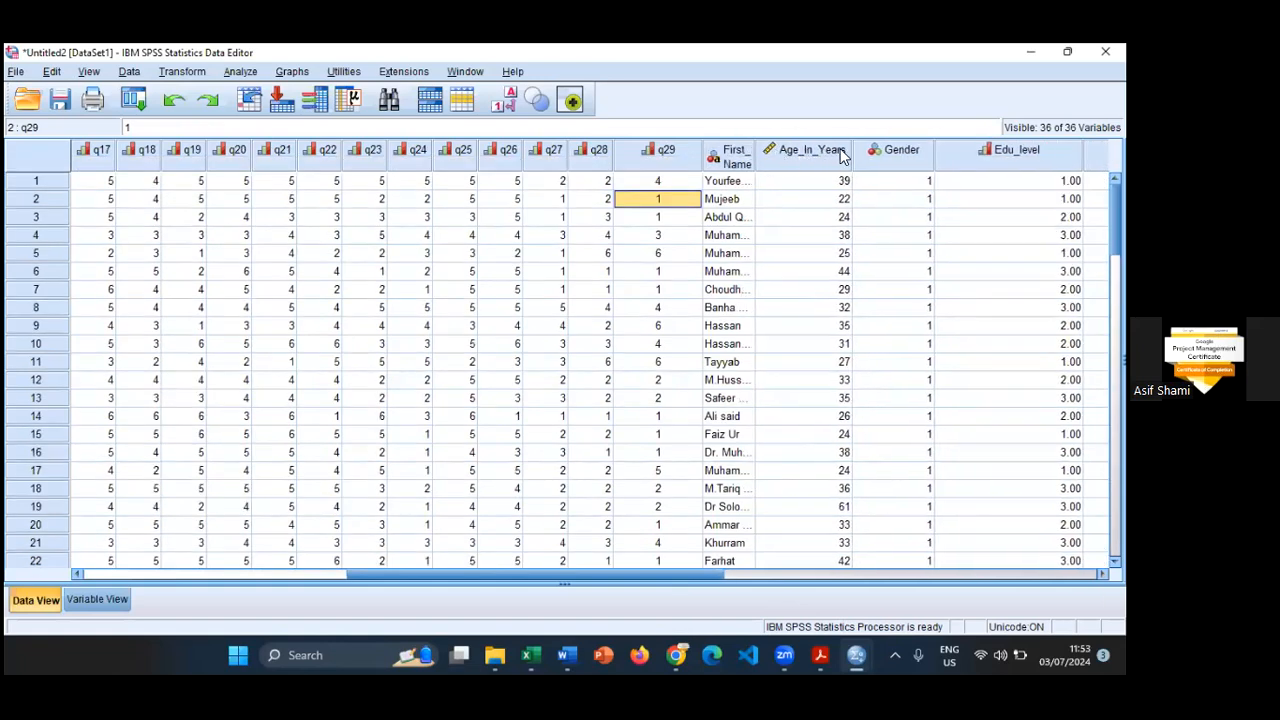
pyautogui.moveTo(852, 150); pyautogui.dragTo(818, 163)
pyautogui.moveTo(951, 170); pyautogui.dragTo(853, 166)
pyautogui.moveTo(1057, 166); pyautogui.dragTo(901, 166)
pyautogui.moveTo(987, 166); pyautogui.dragTo(925, 166)
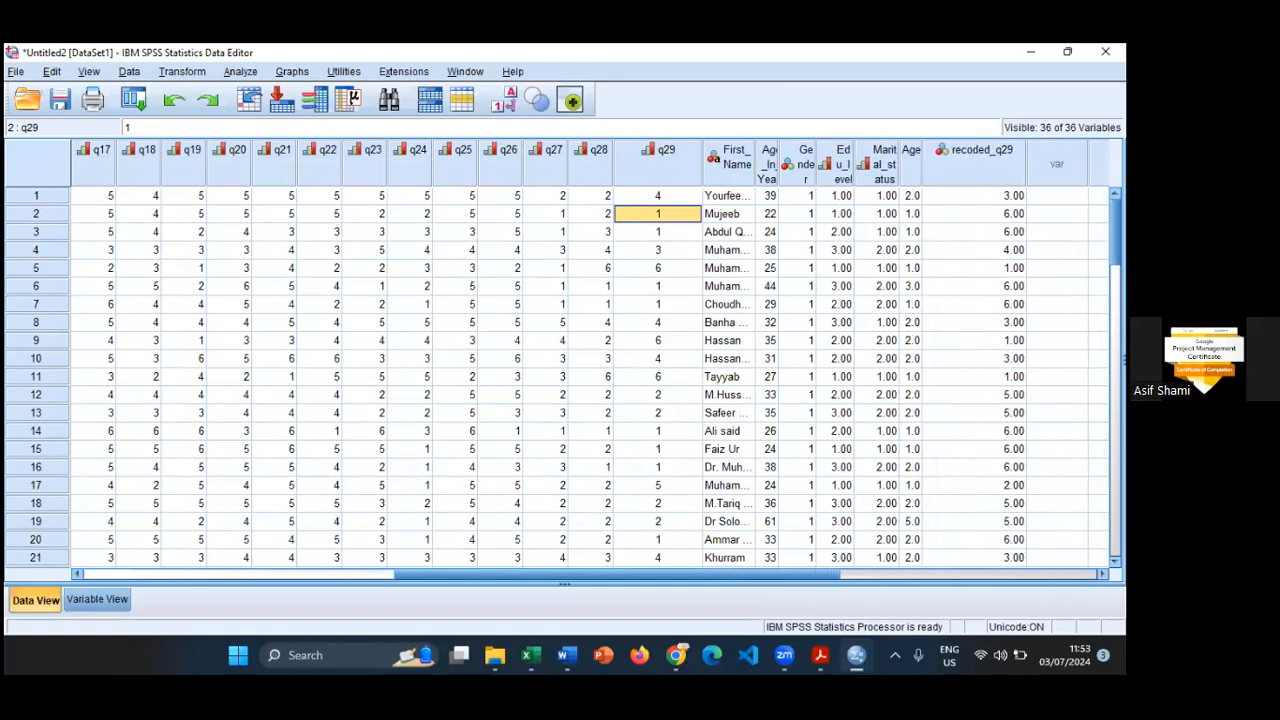
pyautogui.moveTo(1027, 166); pyautogui.dragTo(1004, 166)
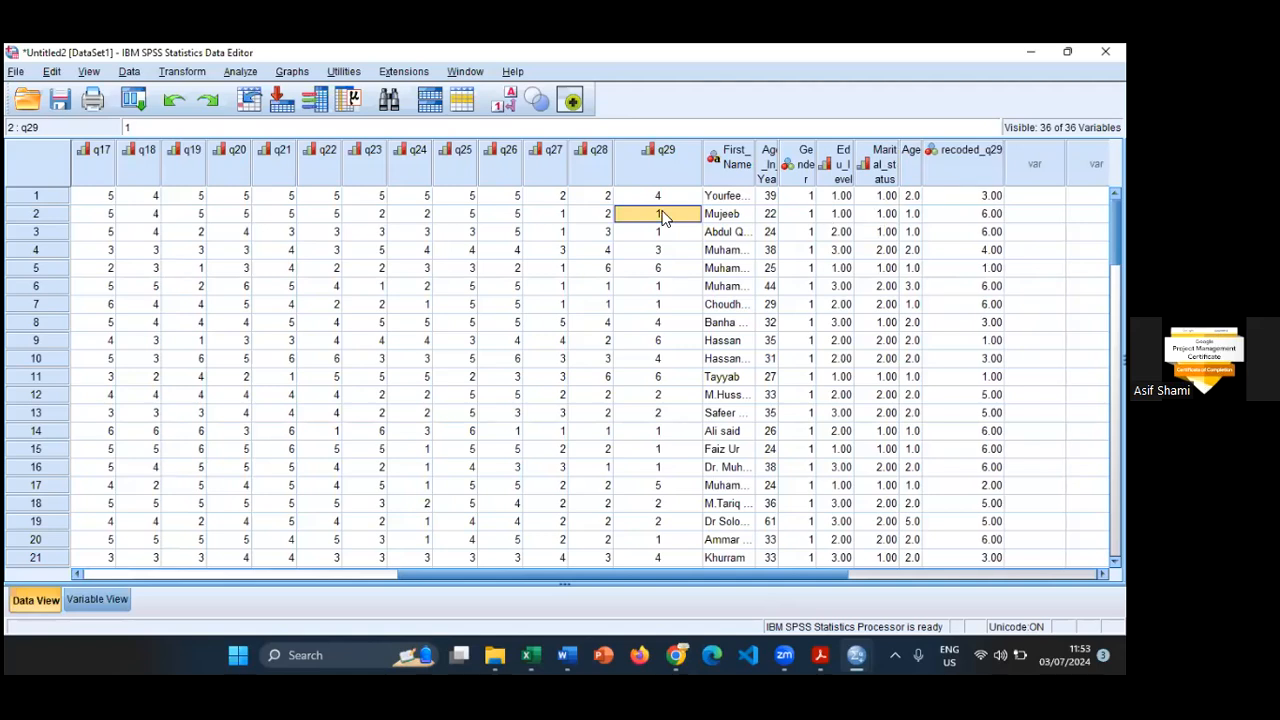
# - Compare the second case's original q29 value with its recoded_q29 value
pyautogui.click(962, 213)
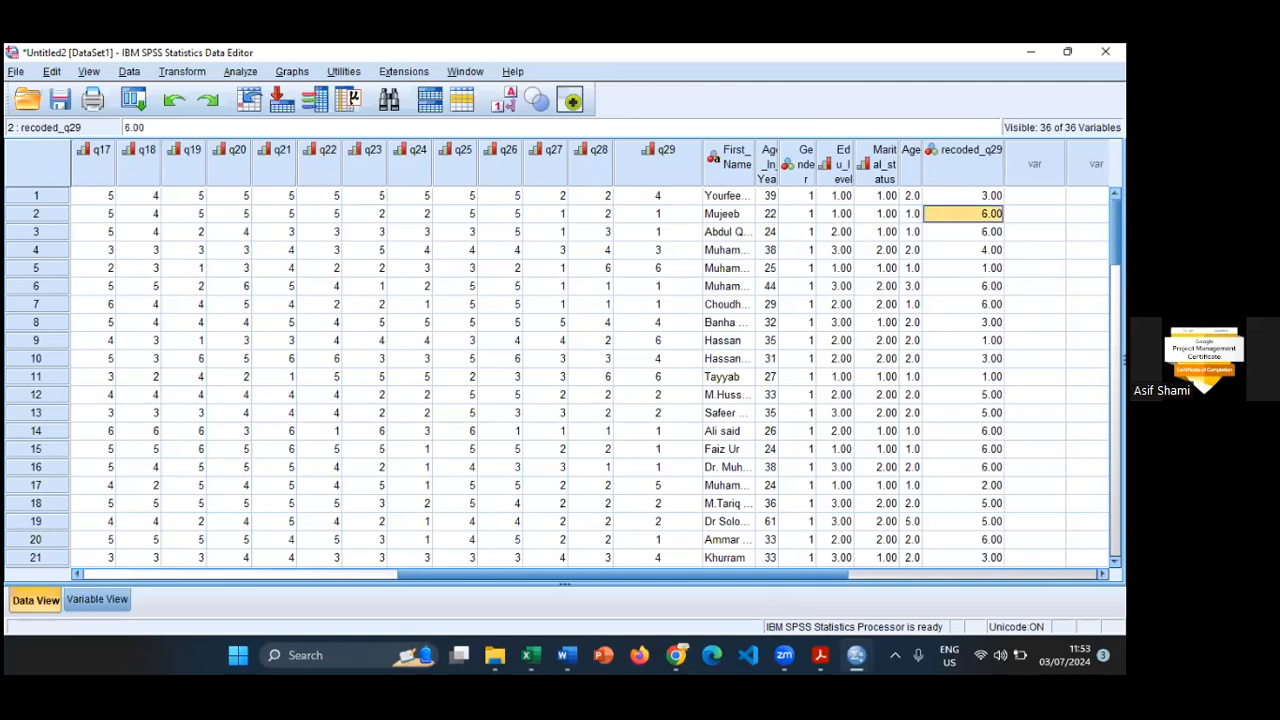
pyautogui.click(680, 216)
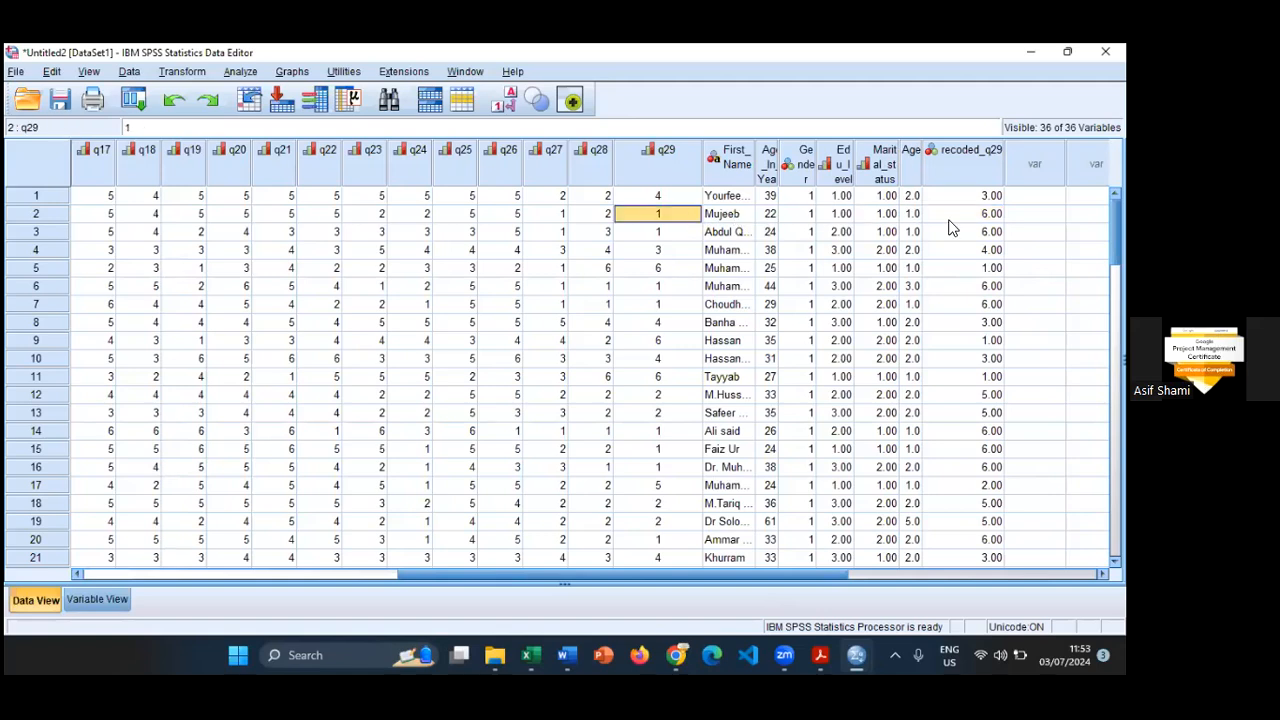
pyautogui.moveTo(672, 214); pyautogui.dragTo(962, 214)
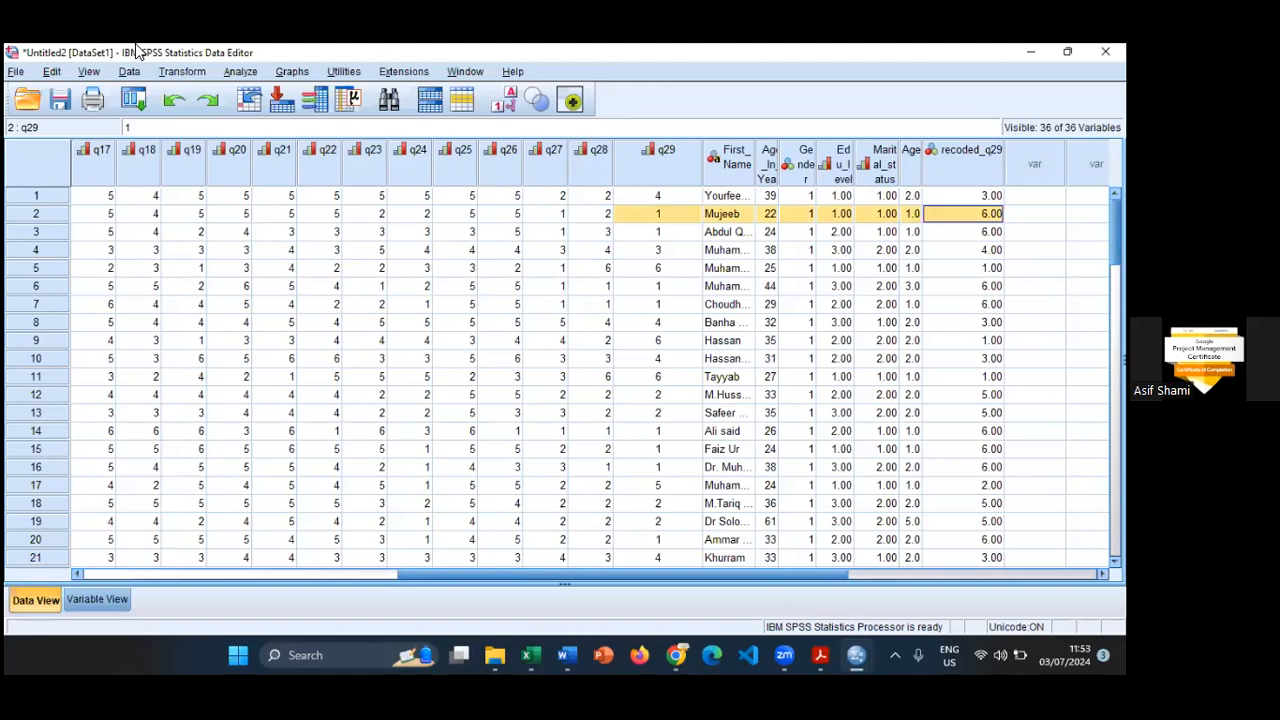
# - Set up a Compute Variable operation with Happiness_Level as the target variable
pyautogui.click(131, 72)
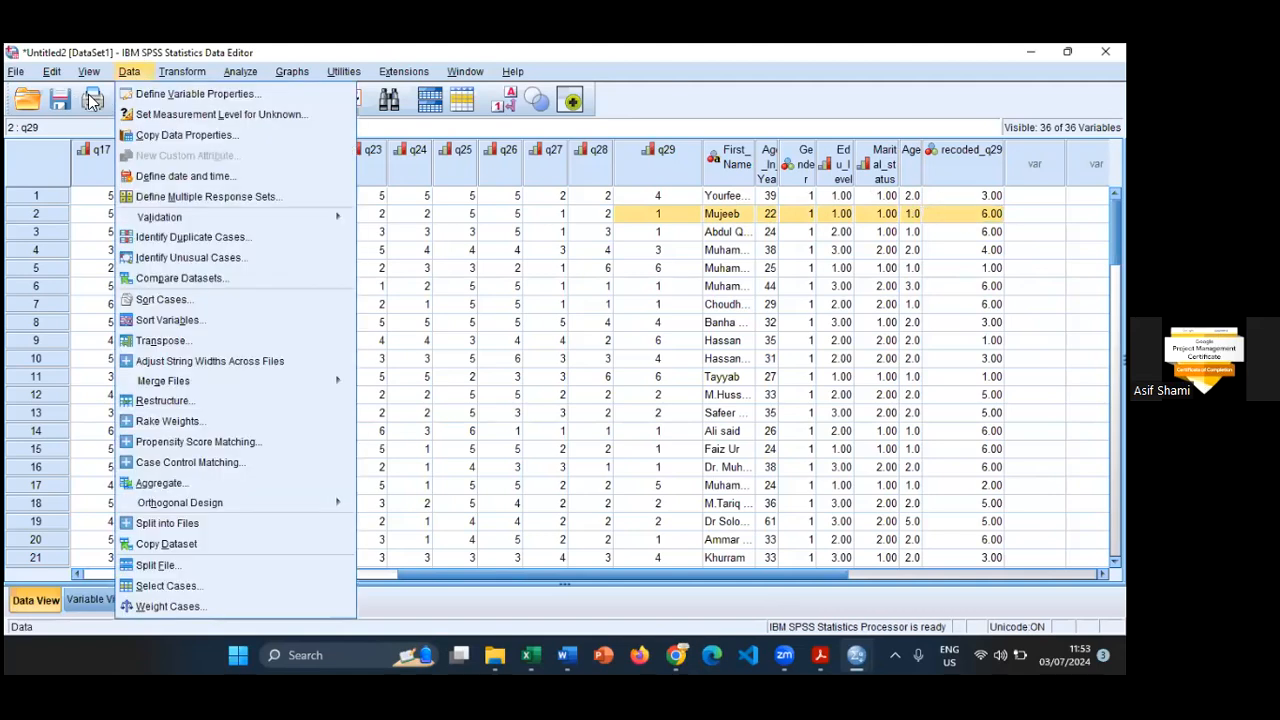
pyautogui.moveTo(182, 72)
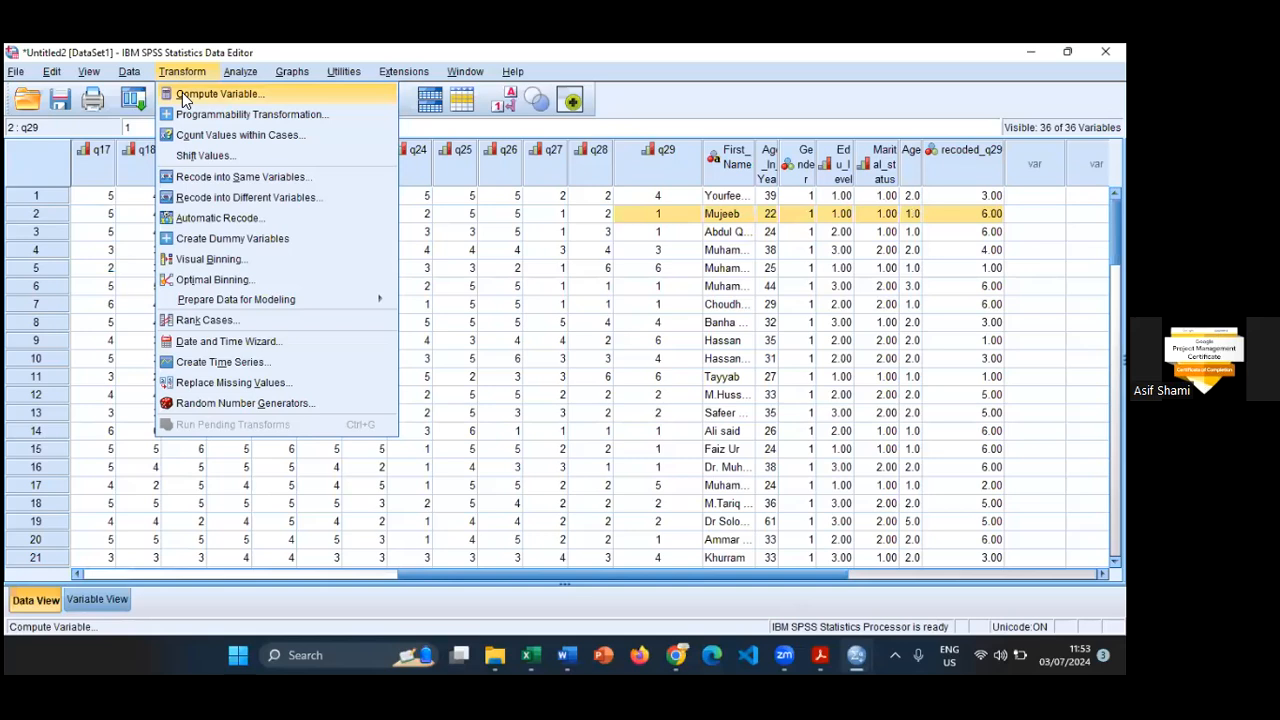
pyautogui.click(185, 94)
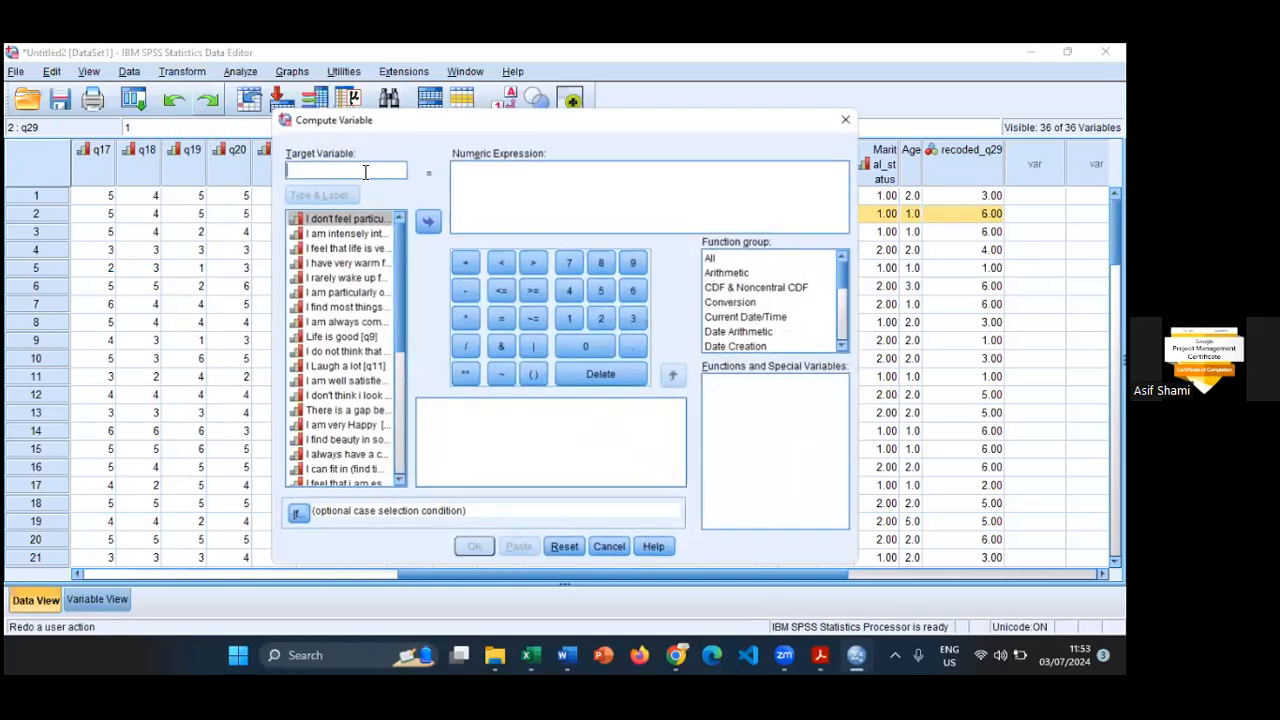
pyautogui.write('Ha')
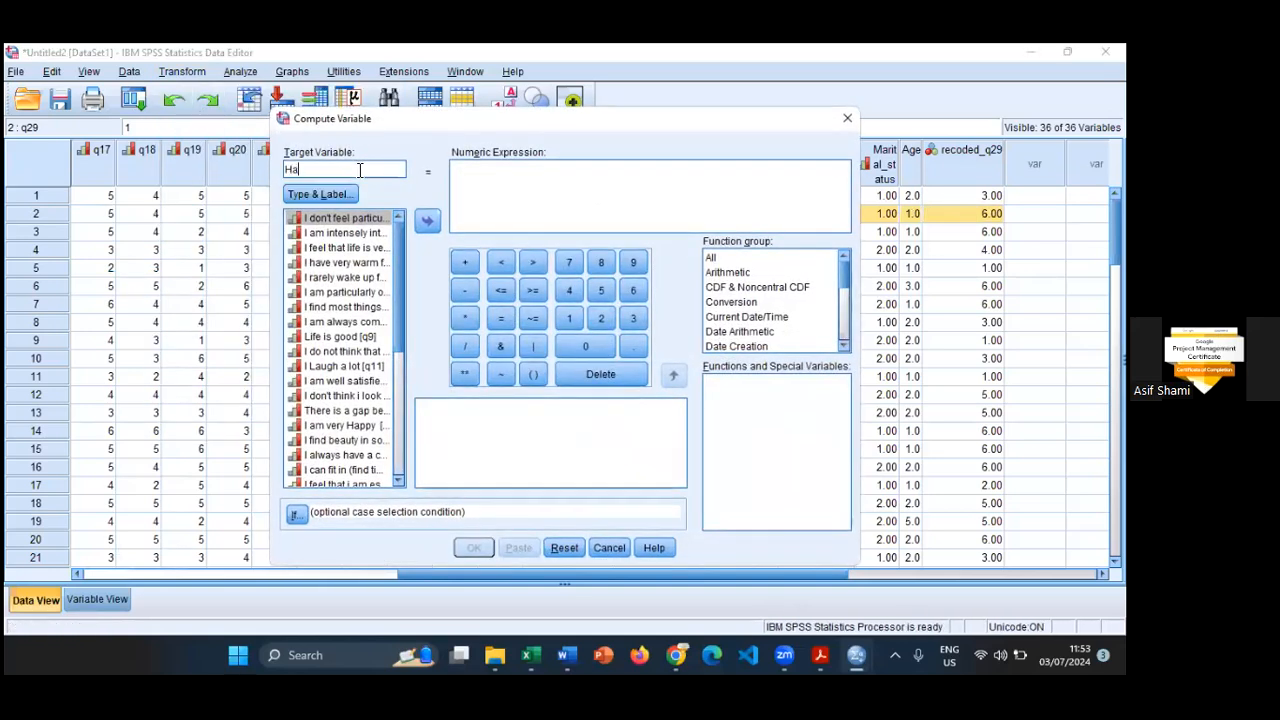
pyautogui.write('ppiness_Lev')
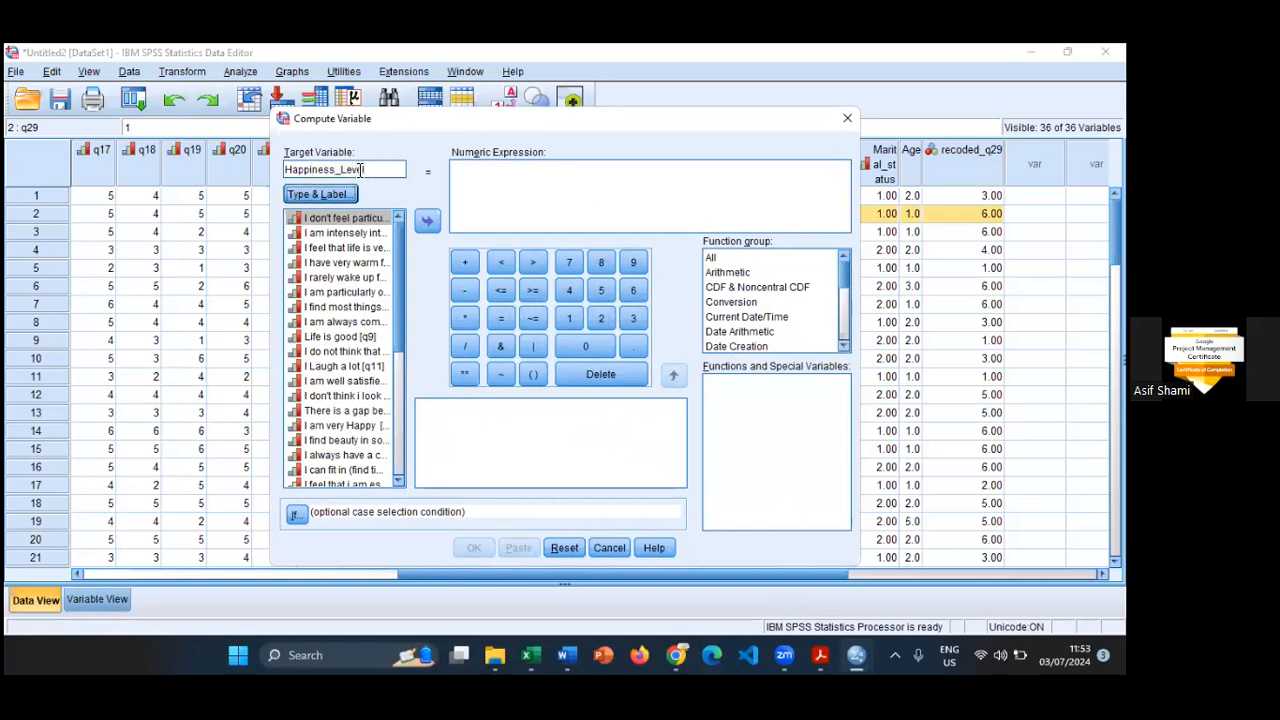
pyautogui.write('el')
# - Give the target variable the label Happiness Level and keep its type numeric
pyautogui.click(330, 194)
pyautogui.click(556, 295)
pyautogui.write('Happ')
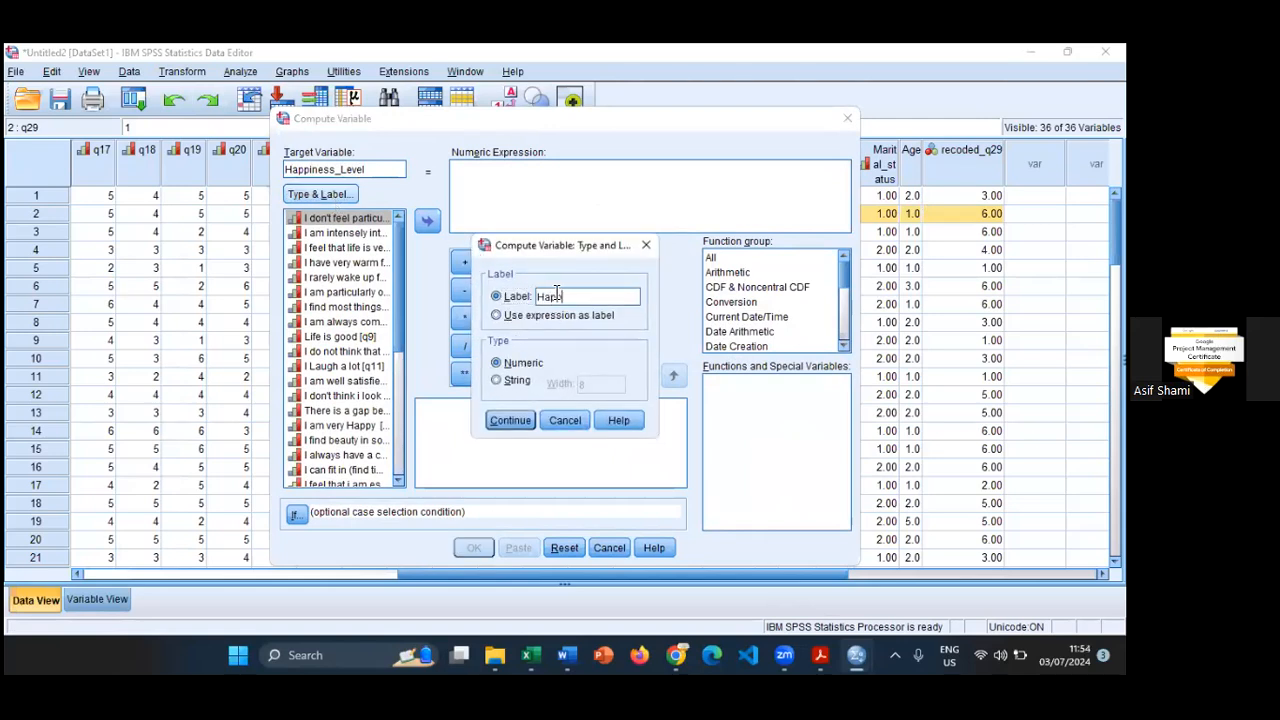
pyautogui.write('iness Lee')
pyautogui.press('BackSpace')
pyautogui.write('vel')
pyautogui.click(522, 362)
pyautogui.click(527, 424)
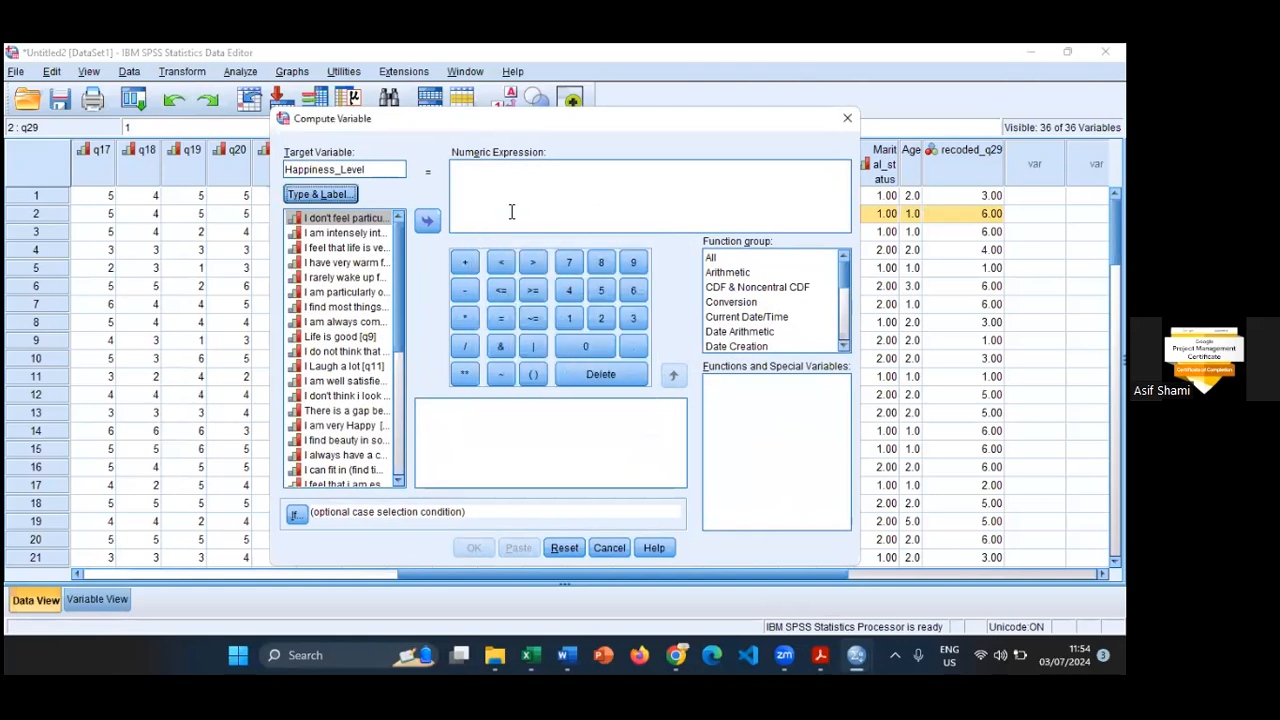
# - Begin the numeric expression as a sum of the items q1 + q2 + q3 + q4
pyautogui.click(514, 191)
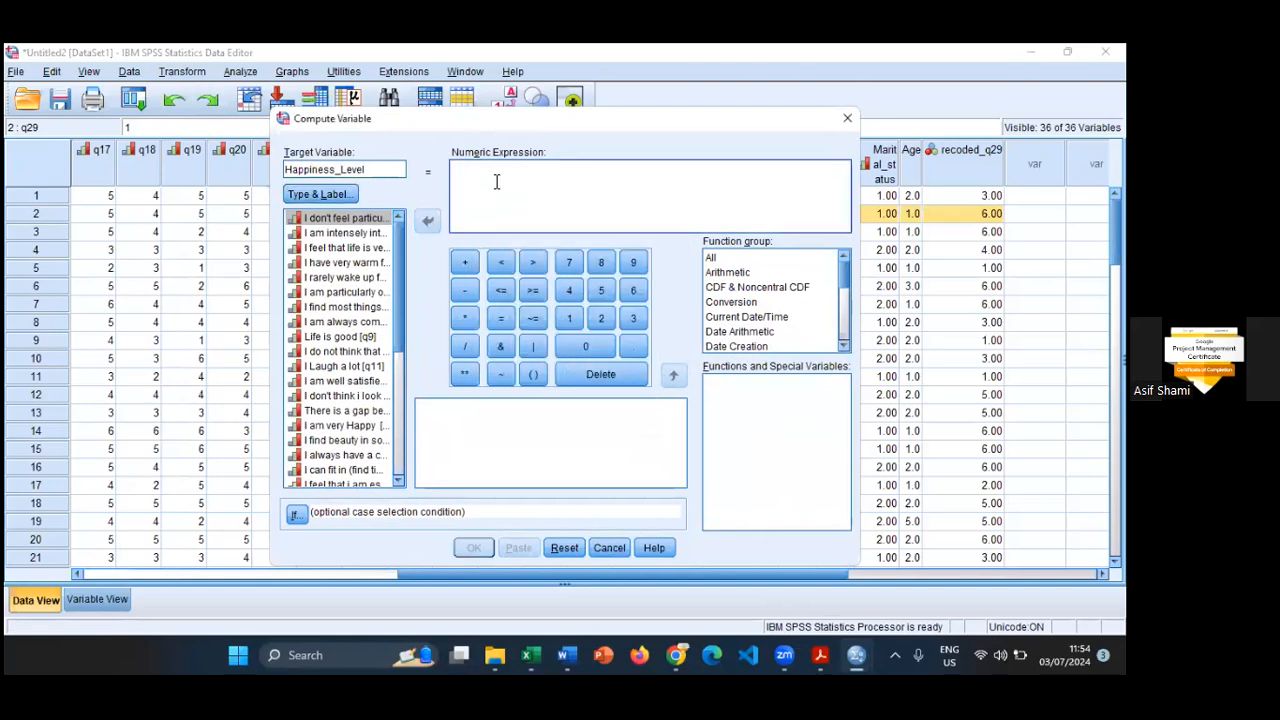
pyautogui.write('q1')
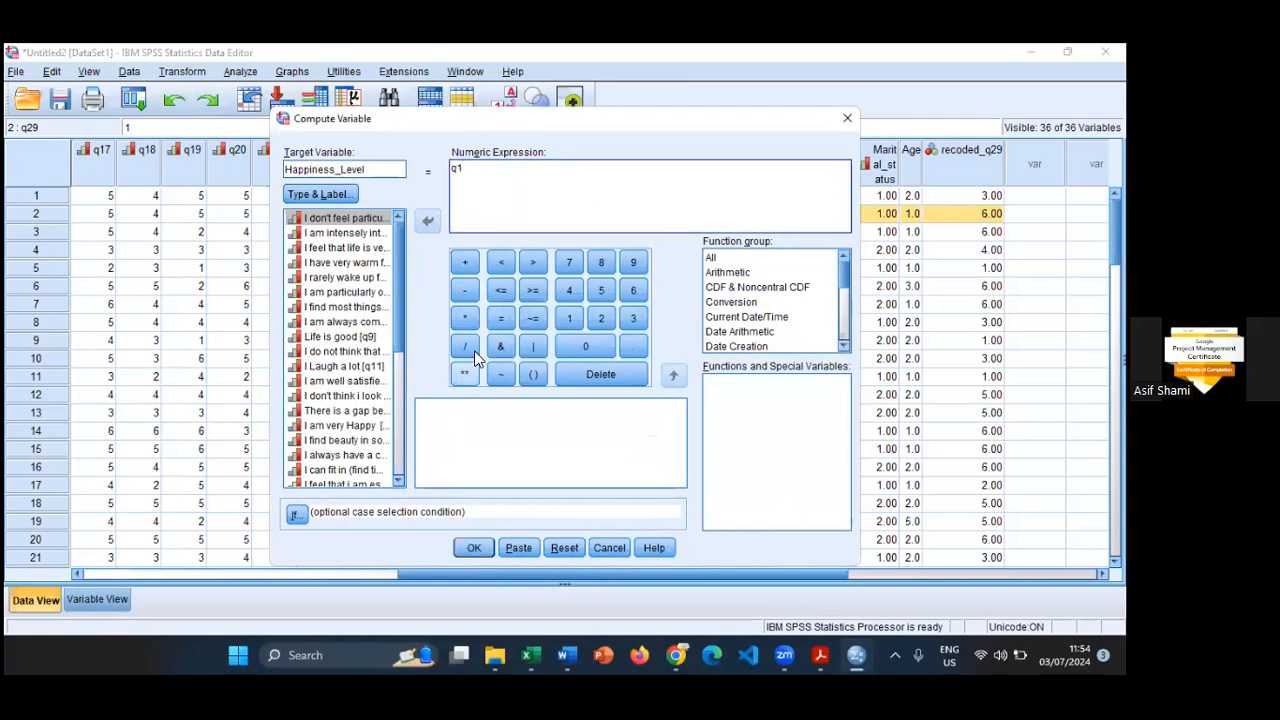
pyautogui.click(461, 262)
pyautogui.write('q2 + q3 + q4')
pyautogui.click(461, 262)
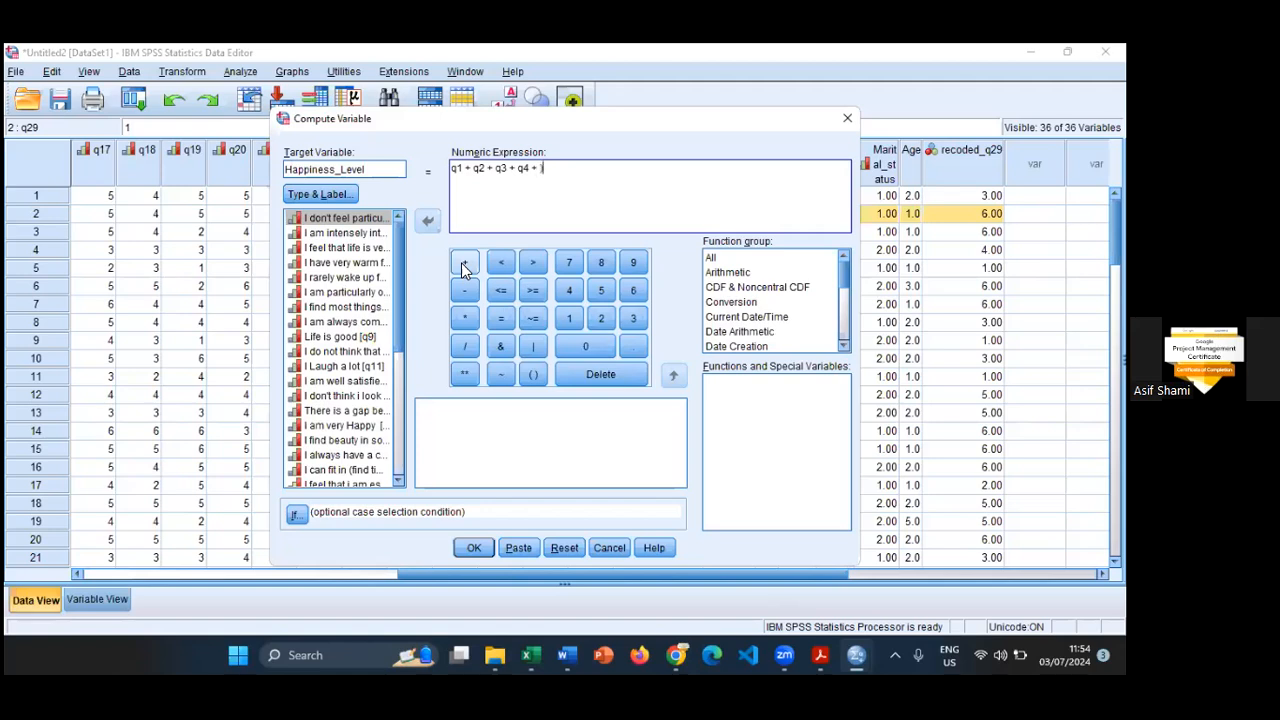
# - Enclose the sum of items in parentheses and divide it by 29
pyautogui.press('Left')
pyautogui.press('Left')
pyautogui.press('Left')
pyautogui.press('Left')
pyautogui.press('Left')
pyautogui.press('Left')
pyautogui.press('Left')
pyautogui.press('Left')
pyautogui.press('Left')
pyautogui.press('Left')
pyautogui.write('(')
pyautogui.press('End')
pyautogui.press('Left')
pyautogui.write('/29')
# - Extend the bracketed sum with placeholder dots and q29, and discard the whole Compute Variable setup
pyautogui.press('Left')
pyautogui.write('.......')
pyautogui.click(463, 266)
pyautogui.write('29')
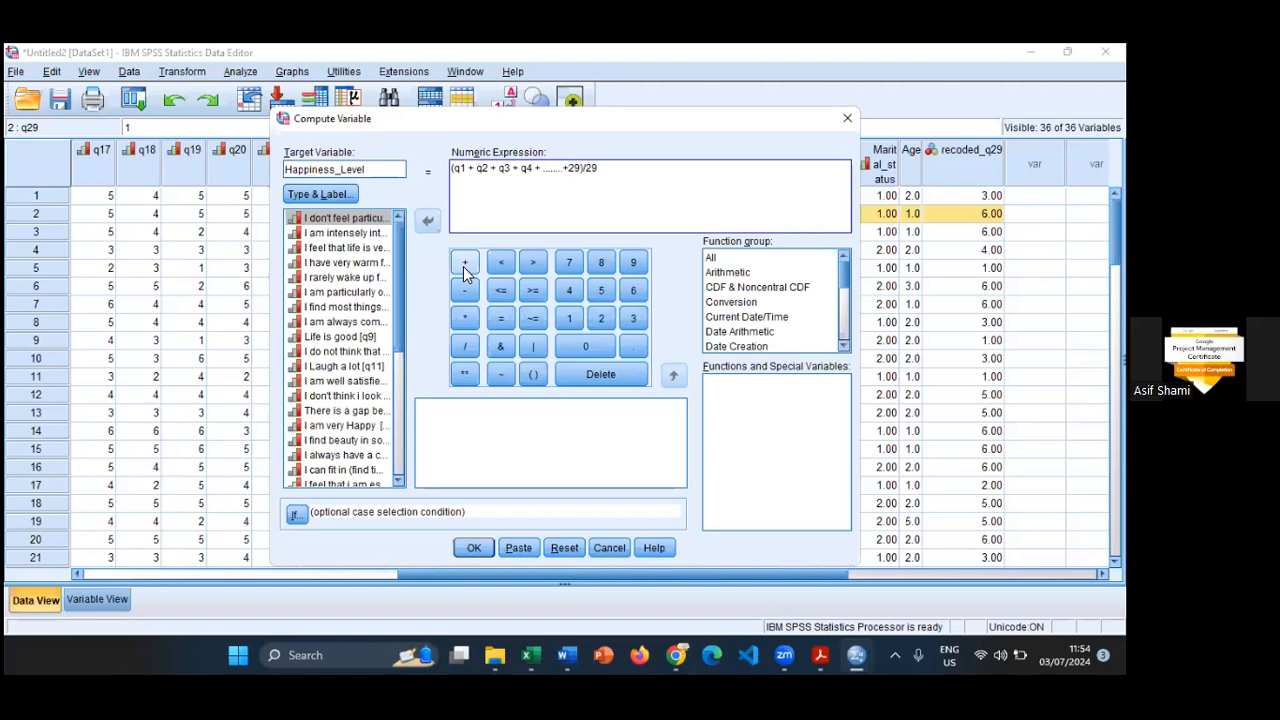
pyautogui.press('BackSpace')
pyautogui.press('BackSpace')
pyautogui.write('q29')
pyautogui.click(557, 548)
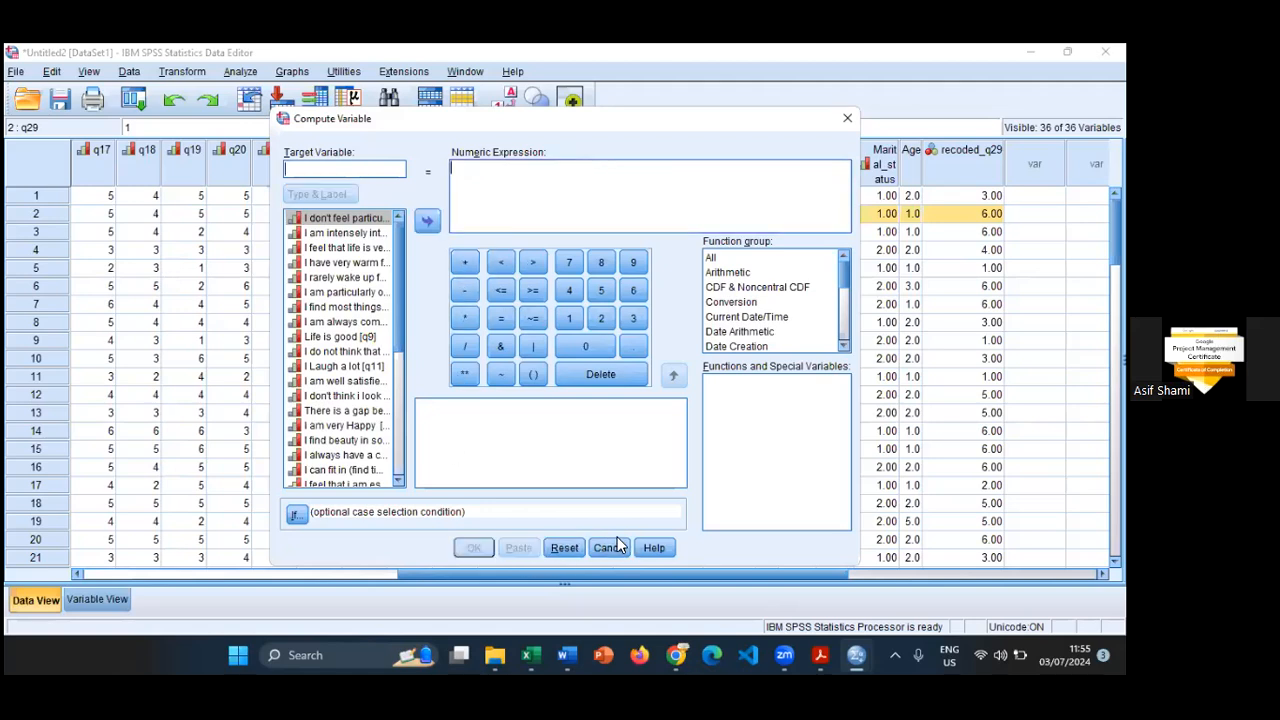
pyautogui.click(618, 547)
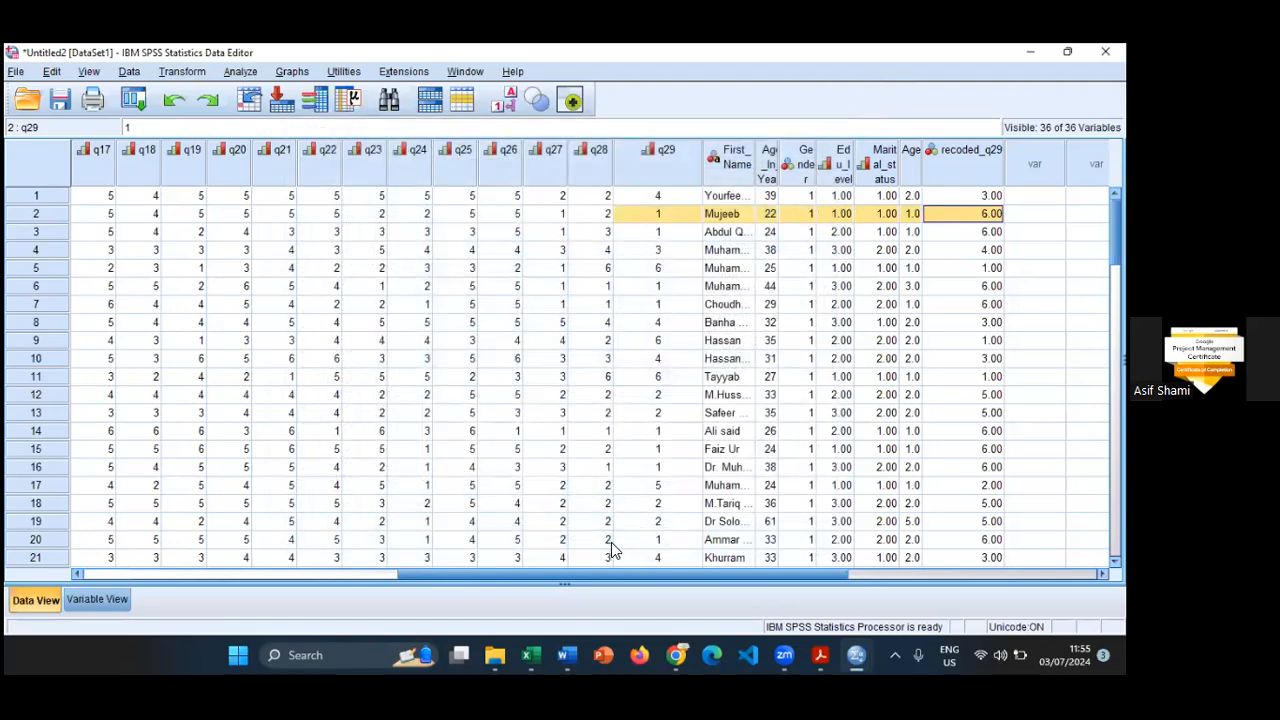